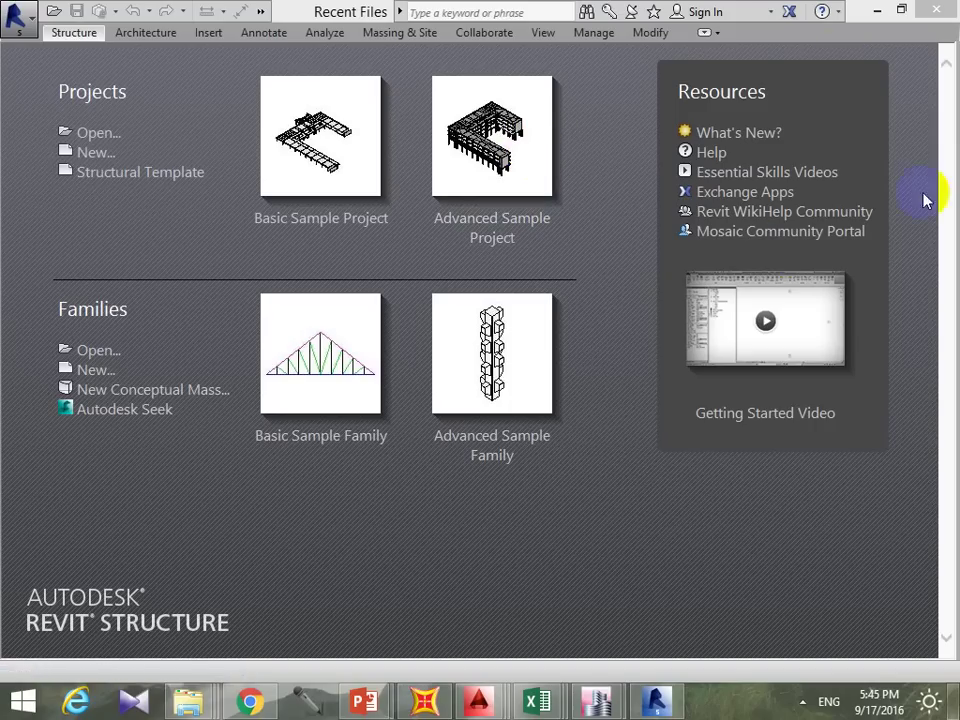
# Step: Start opening an existing project file and browse to Local Disk (D:)
pyautogui.click(530, 446)
pyautogui.click(115, 140)
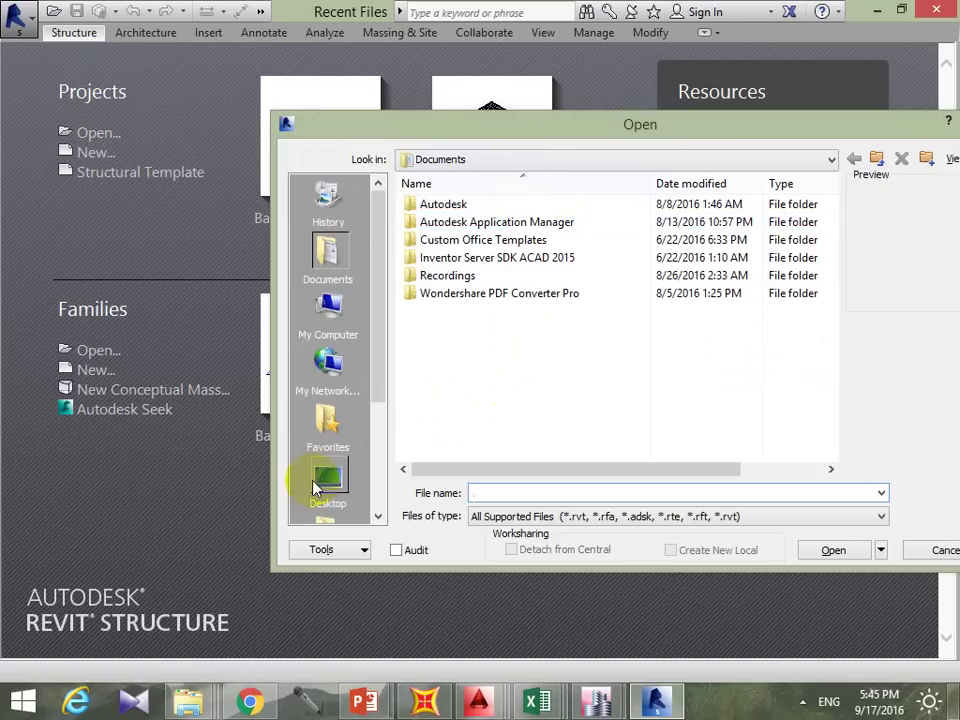
pyautogui.click(320, 485)
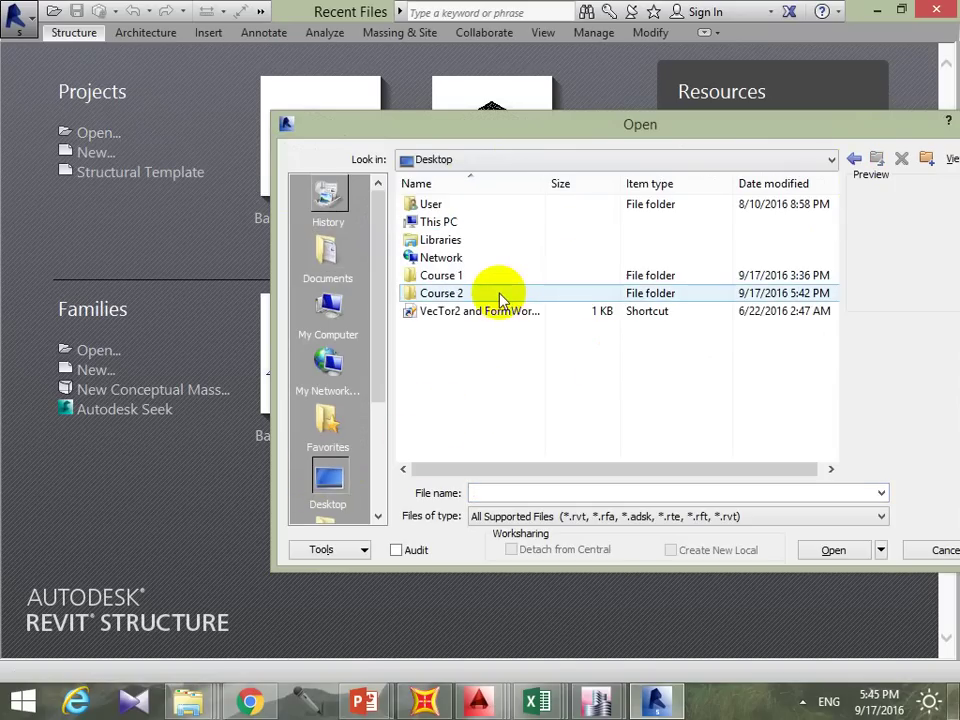
pyautogui.doubleClick(500, 294)
pyautogui.doubleClick(463, 311)
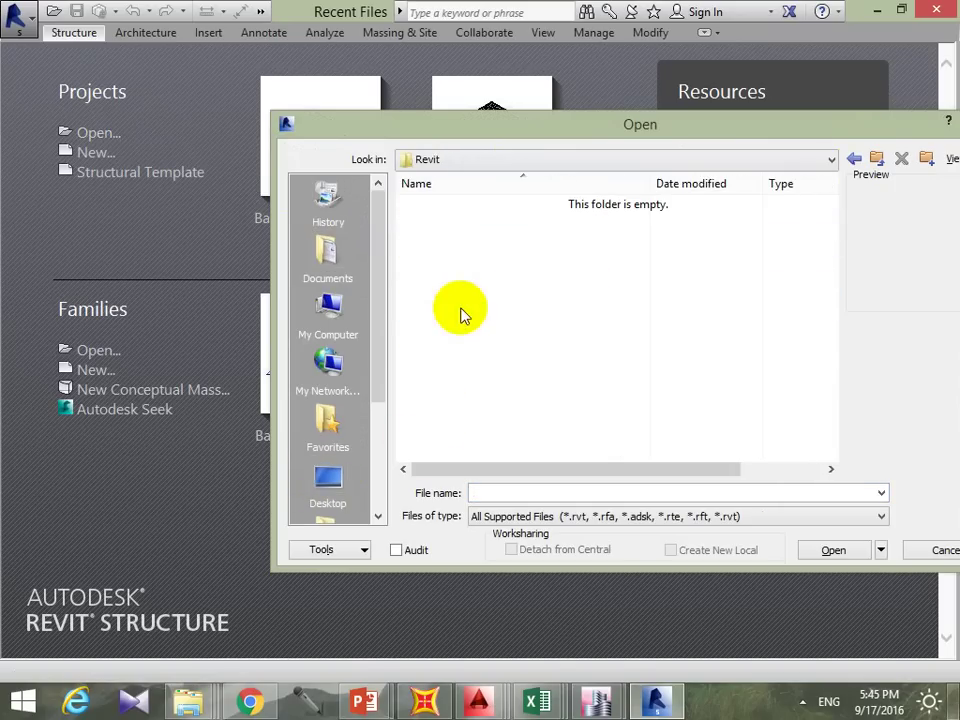
pyautogui.click(854, 159)
pyautogui.click(854, 159)
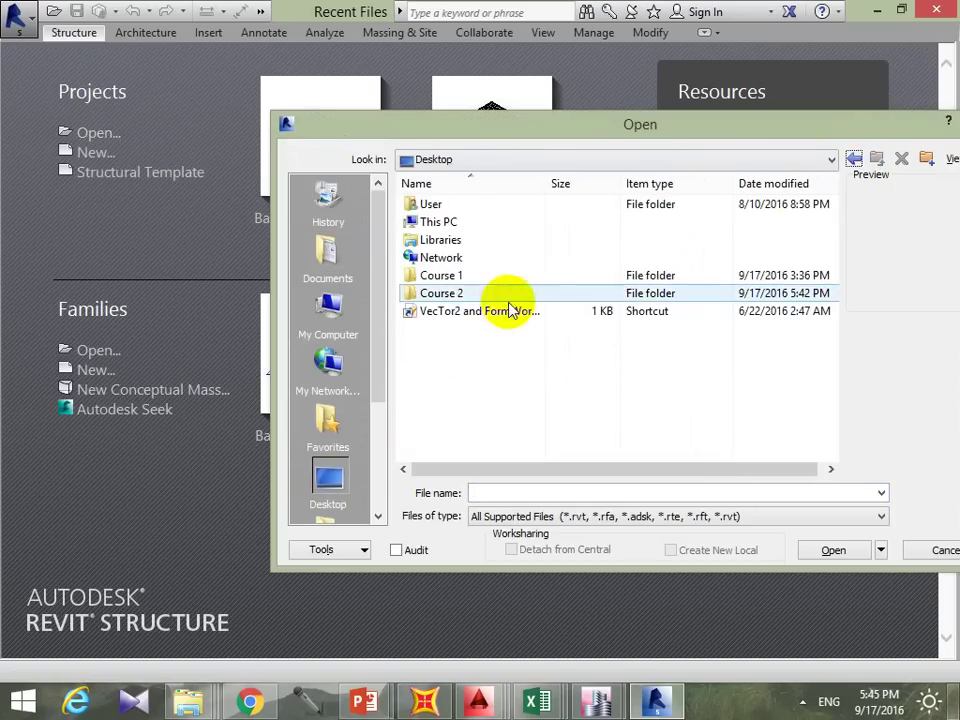
pyautogui.doubleClick(495, 221)
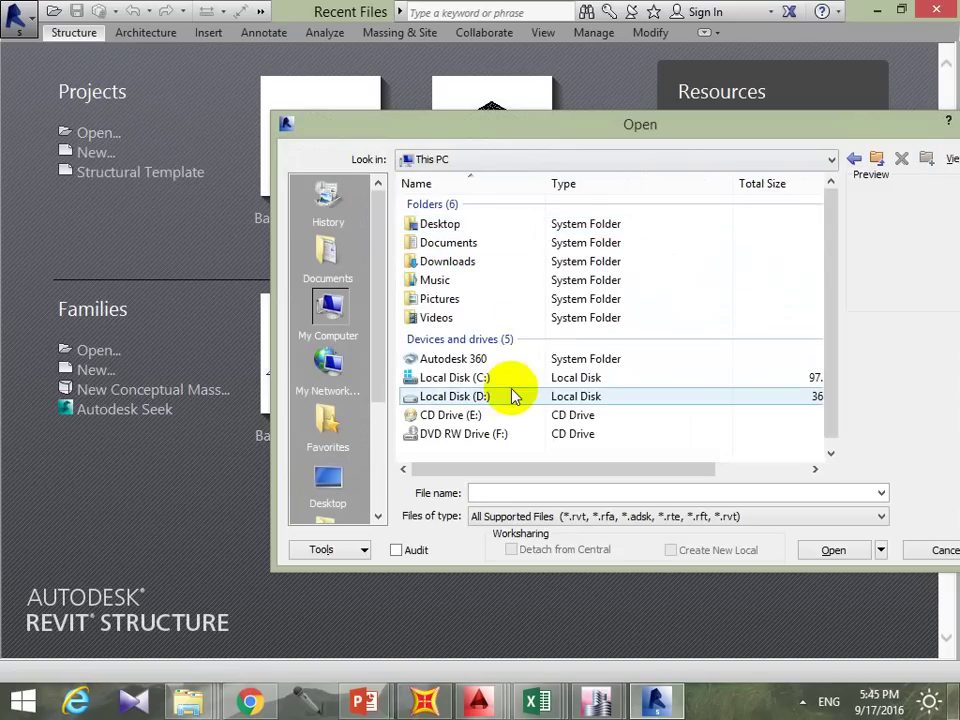
pyautogui.doubleClick(512, 396)
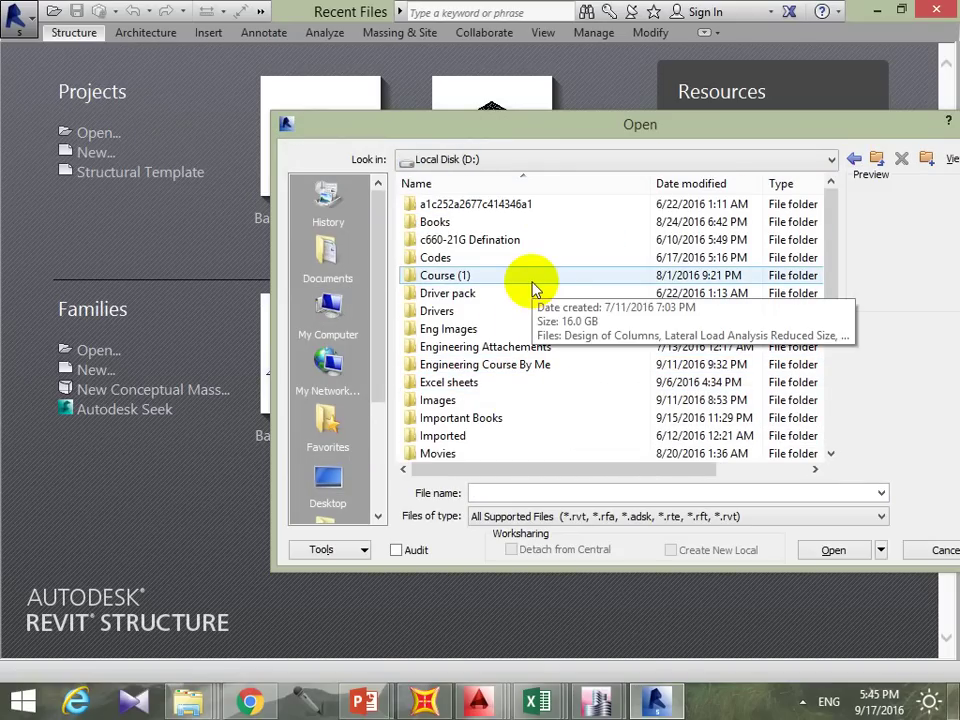
# Step: Open the Structural Analysis-DefaultMetric-Up template from Engineering Course By Me > Work Shop Course (2) > Revit > Templates
pyautogui.doubleClick(645, 364)
pyautogui.doubleClick(521, 400)
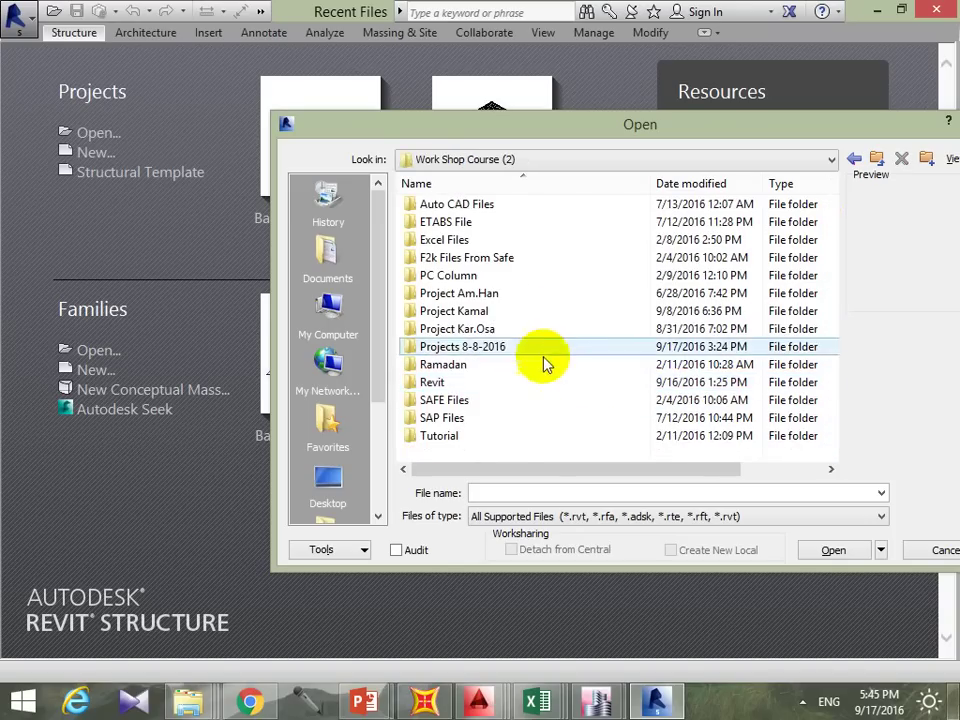
pyautogui.doubleClick(461, 386)
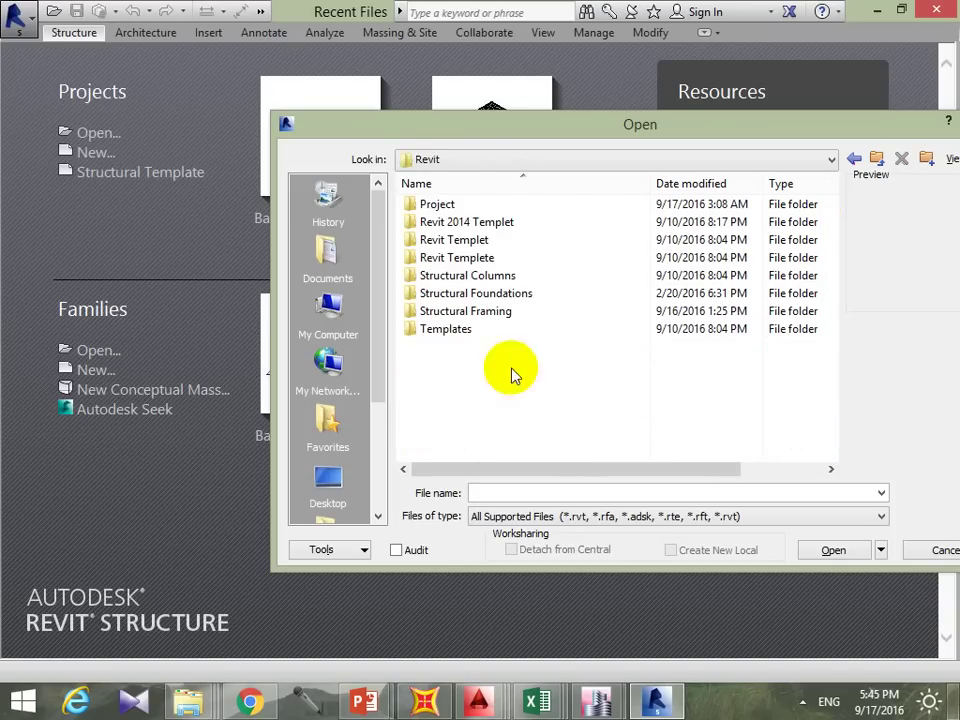
pyautogui.doubleClick(470, 330)
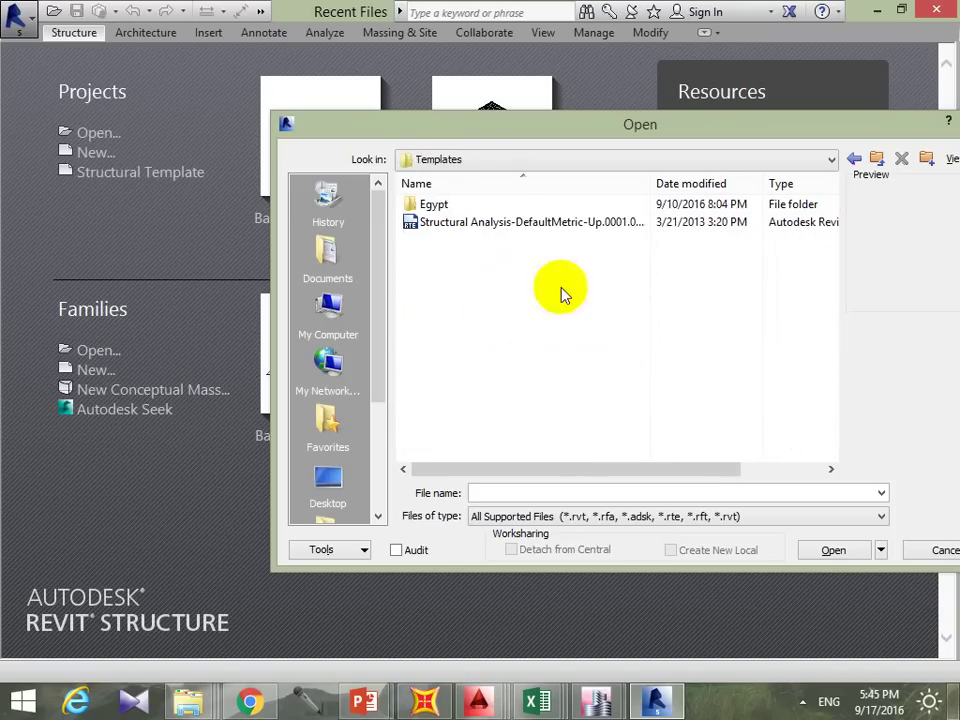
pyautogui.click(549, 225)
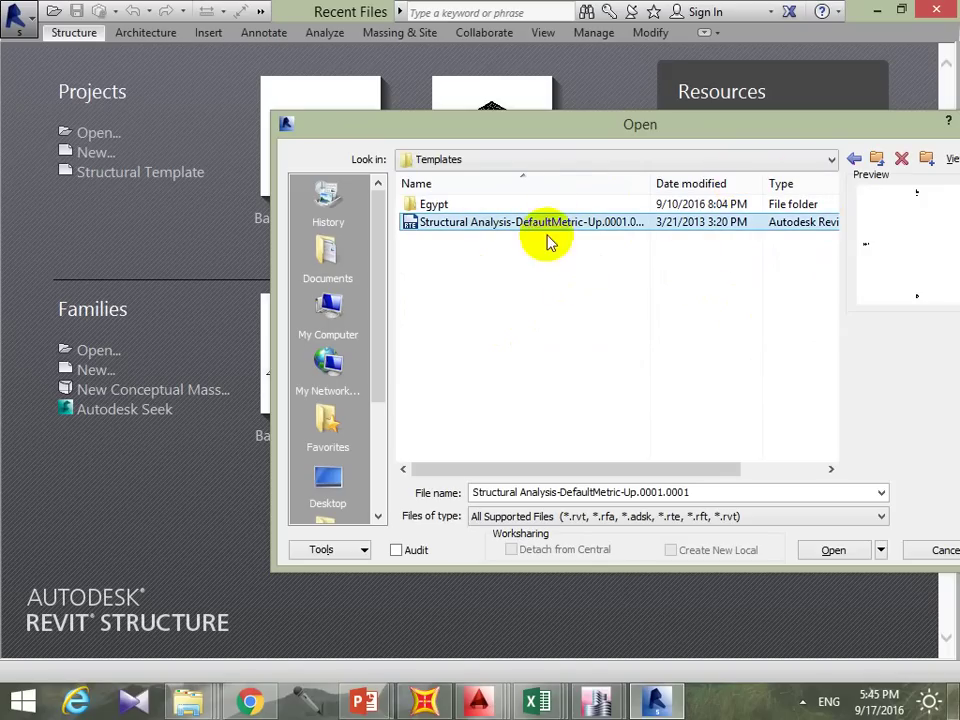
pyautogui.moveTo(520, 184)
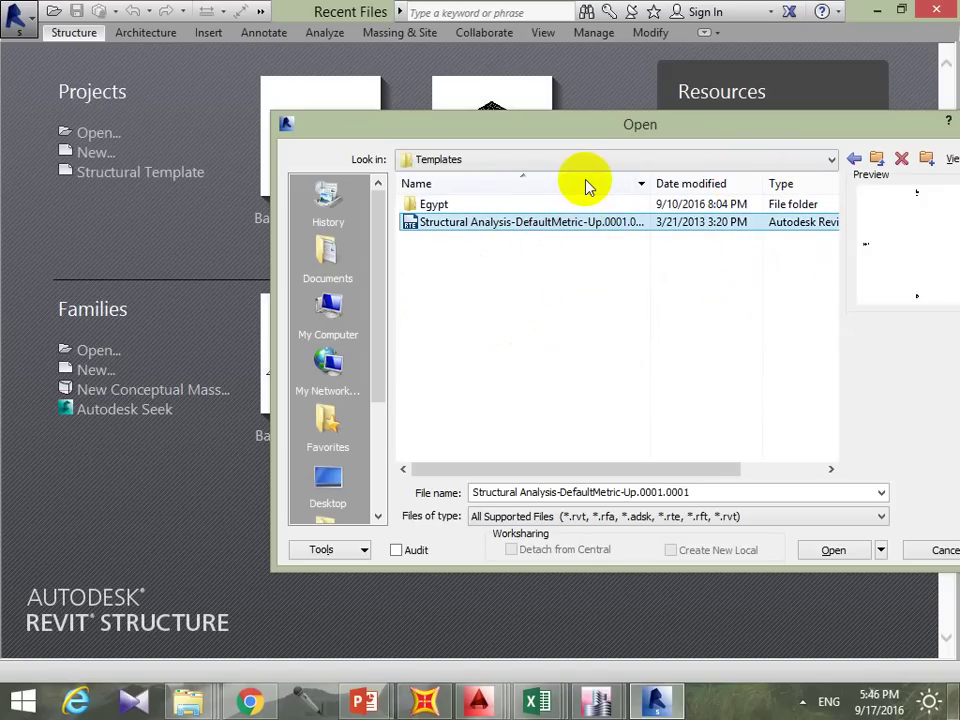
pyautogui.click(836, 551)
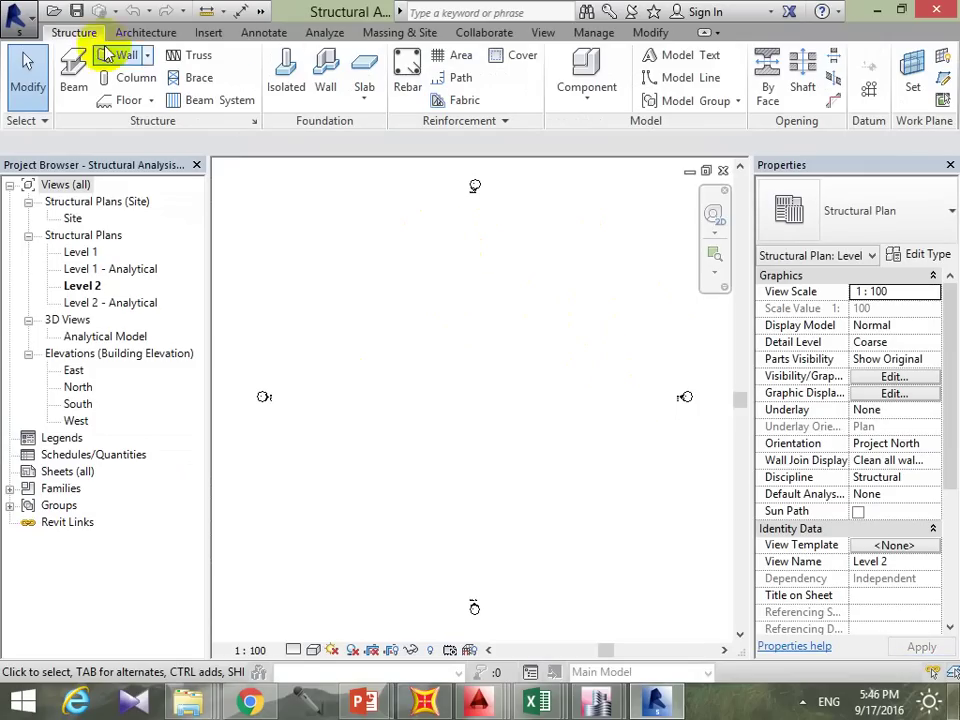
# Step: Save as a template named 'Structural Analysis-DefaultMetric-Up 2014', dropping the .0001.0001 suffix
pyautogui.click(28, 27)
pyautogui.moveTo(68, 234)
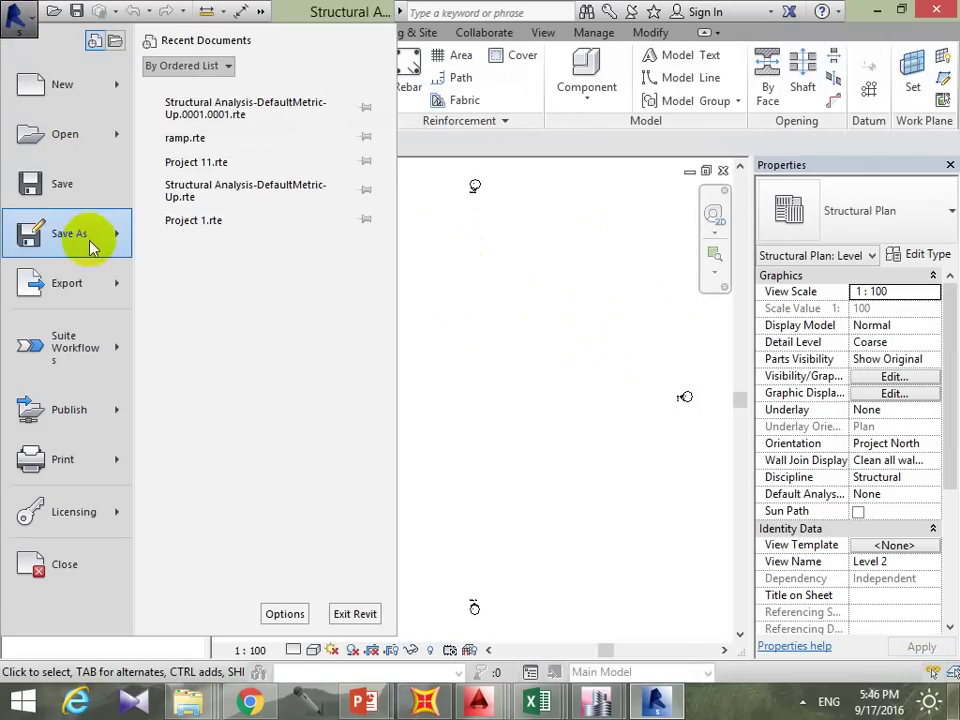
pyautogui.click(175, 218)
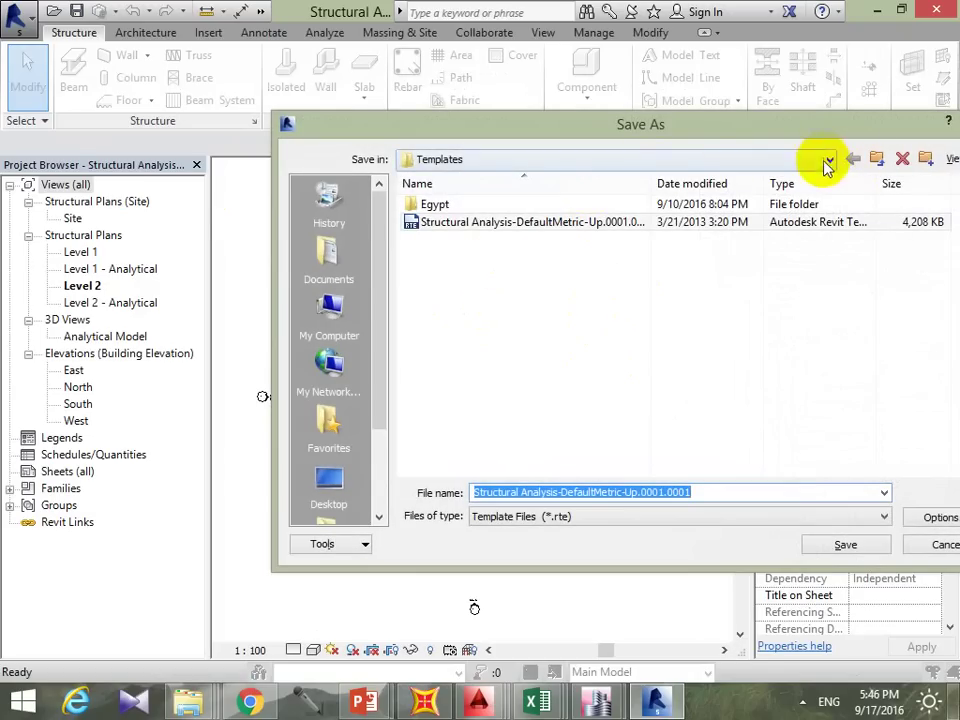
pyautogui.click(705, 490)
pyautogui.moveTo(707, 488)
pyautogui.mouseDown()
pyautogui.moveTo(606, 491)
pyautogui.moveTo(640, 492)
pyautogui.mouseUp()
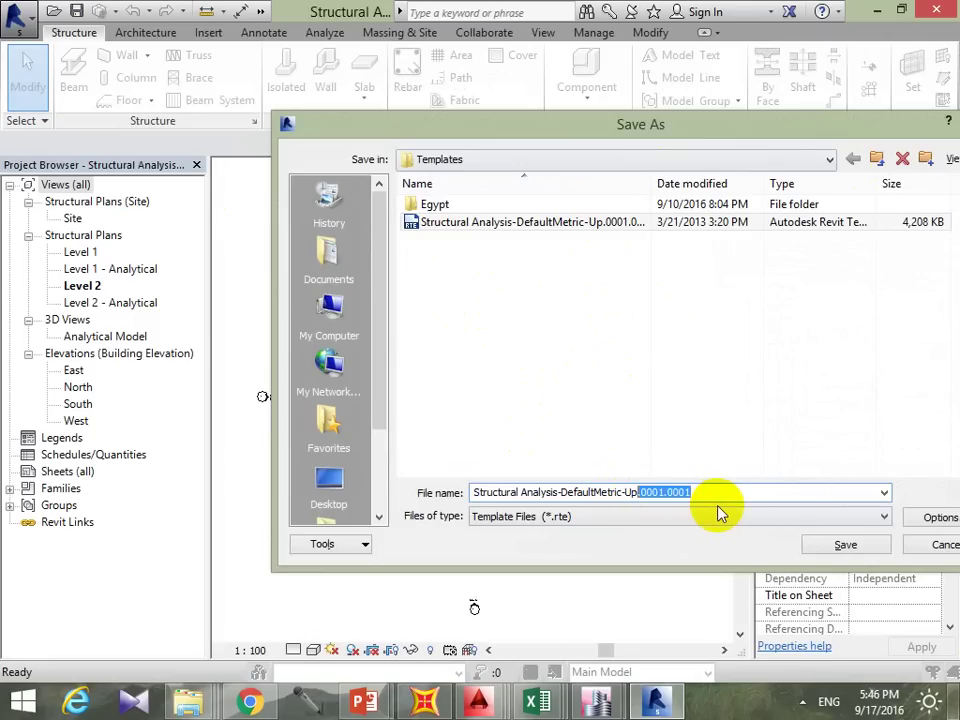
pyautogui.press('Delete')
pyautogui.write('2014')
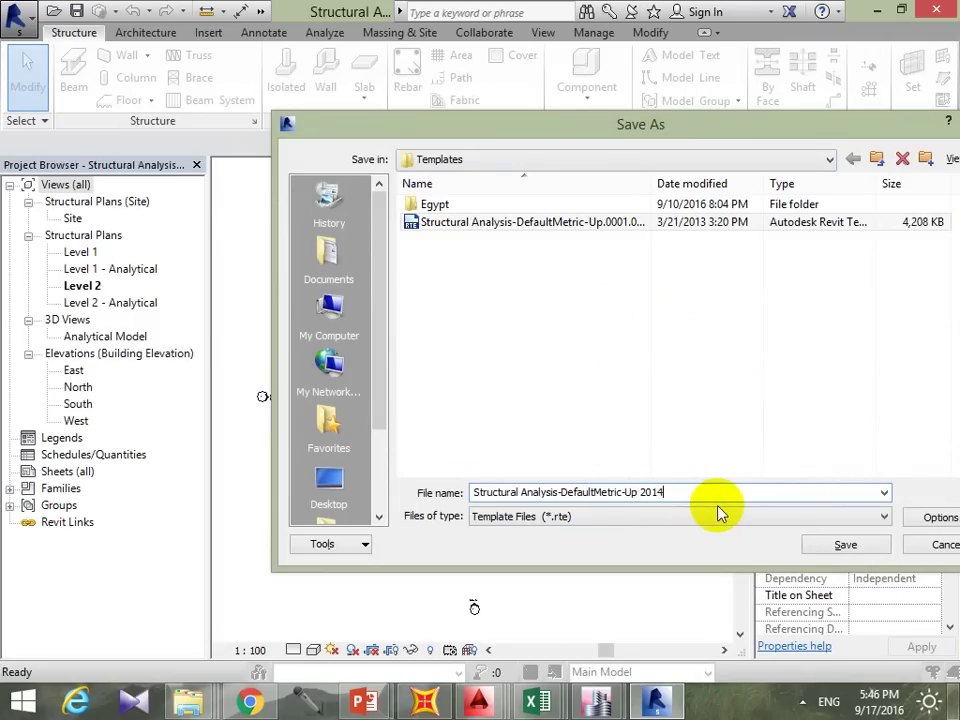
pyautogui.click(875, 545)
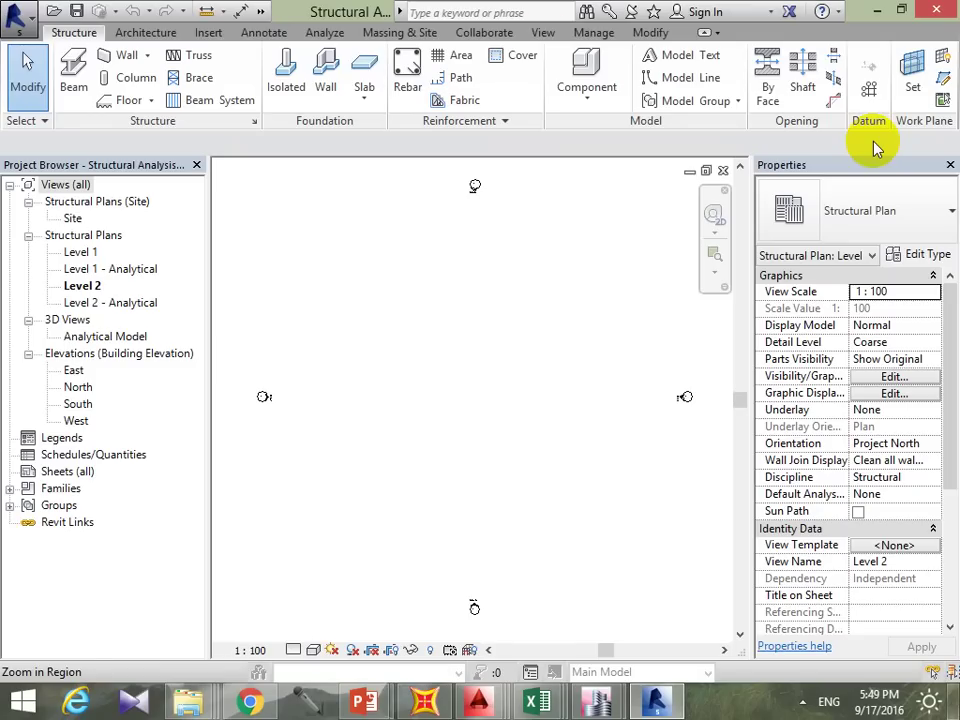
# Step: Switch the ribbon to the Manage tab
pyautogui.click(594, 34)
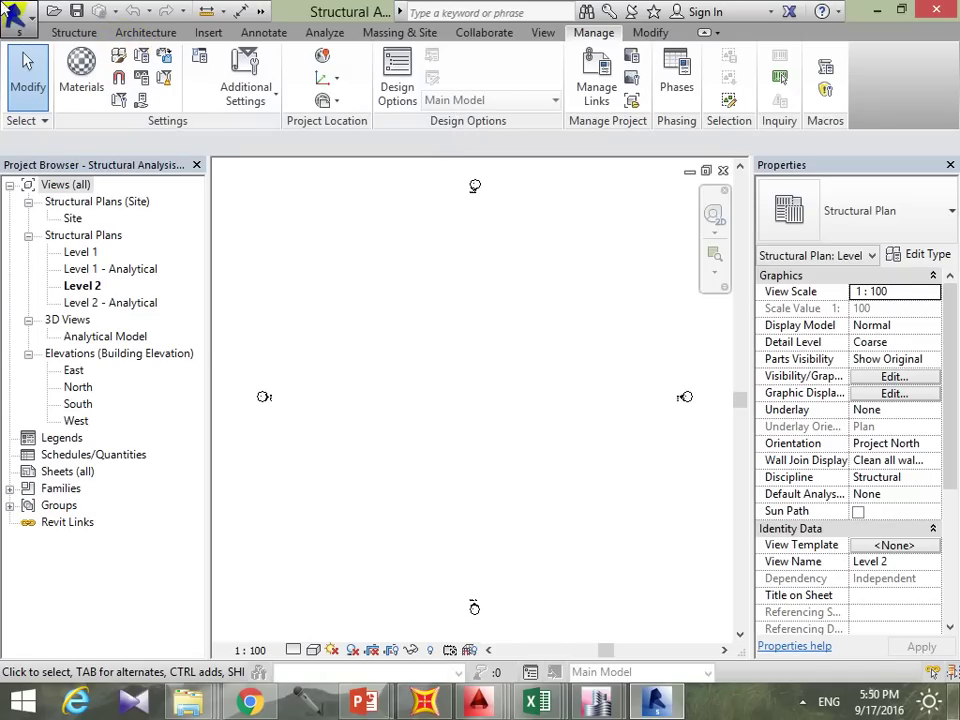
pyautogui.click(706, 35)
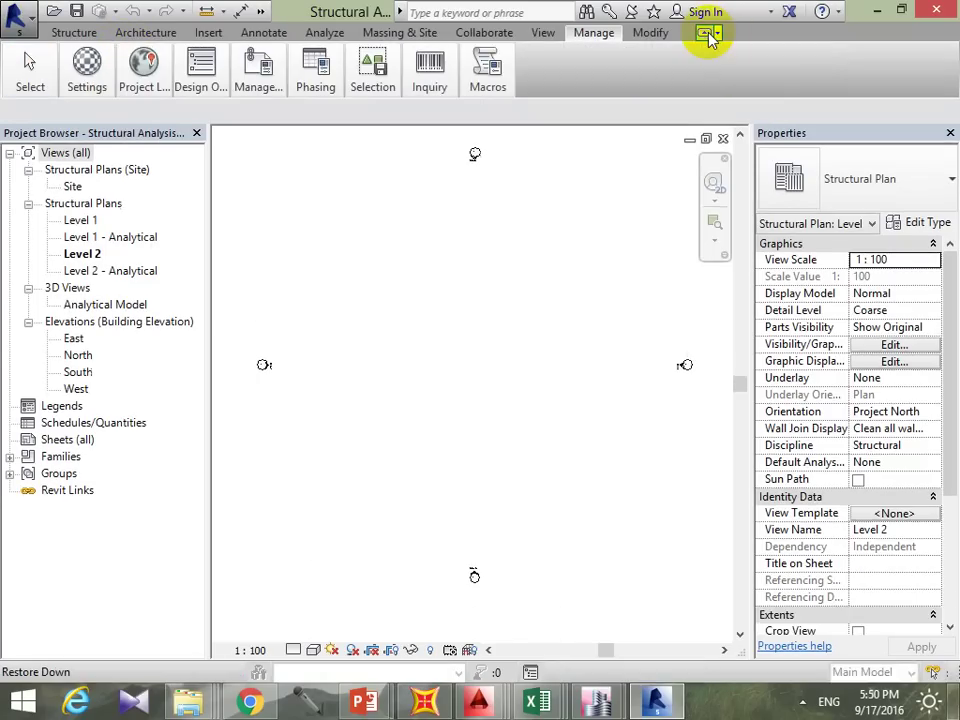
pyautogui.click(706, 35)
pyautogui.click(706, 35)
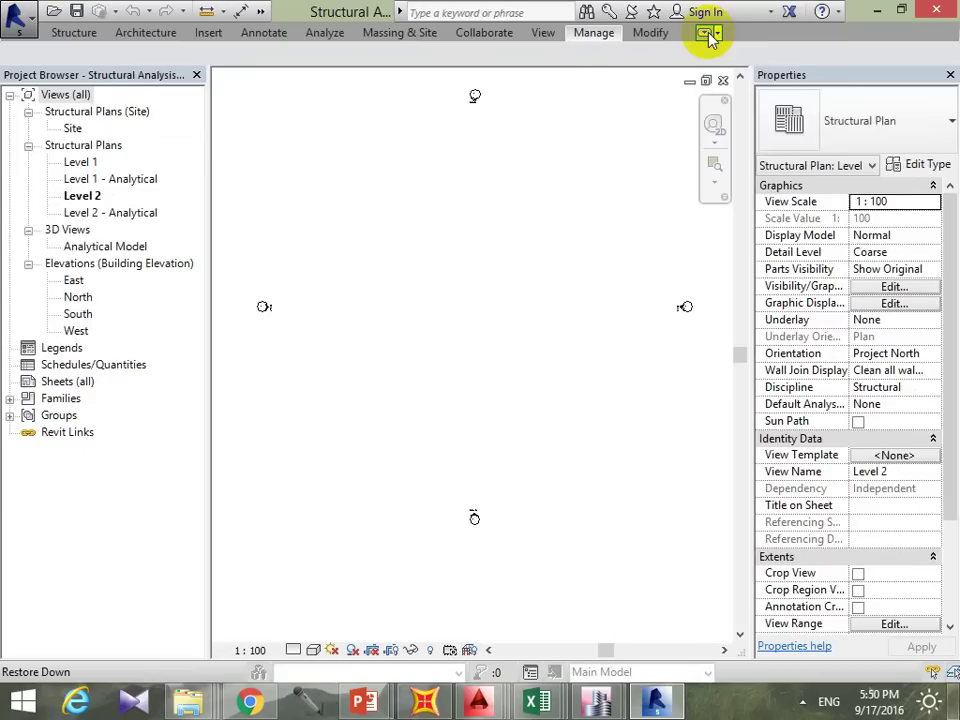
pyautogui.click(706, 35)
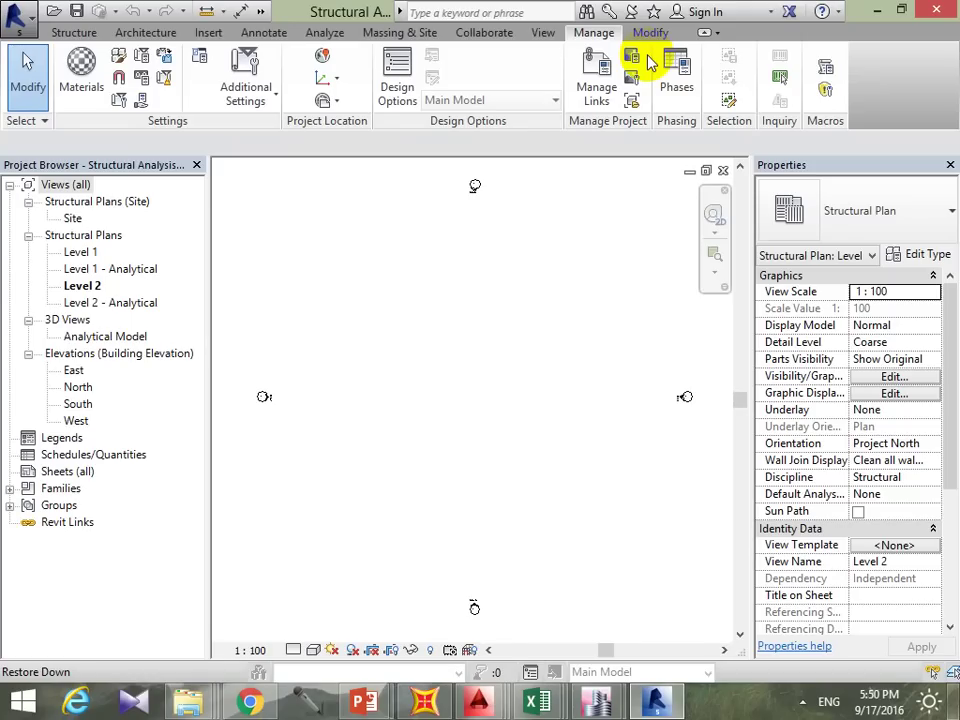
# Step: Set the Length format to Meters in Project Units and apply it
pyautogui.click(141, 84)
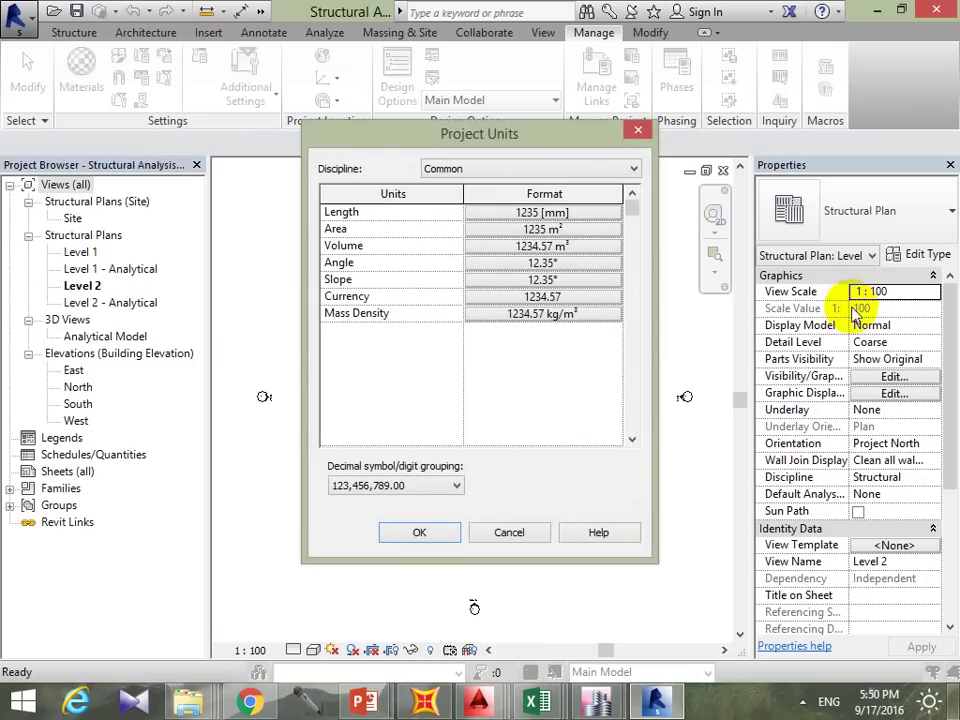
pyautogui.click(538, 212)
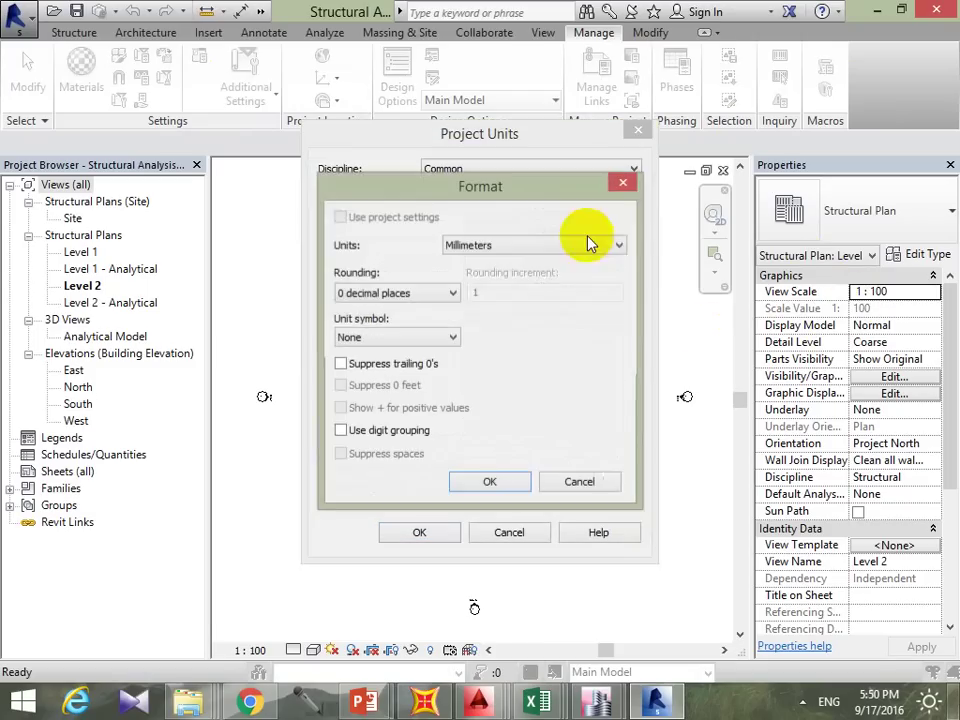
pyautogui.click(623, 182)
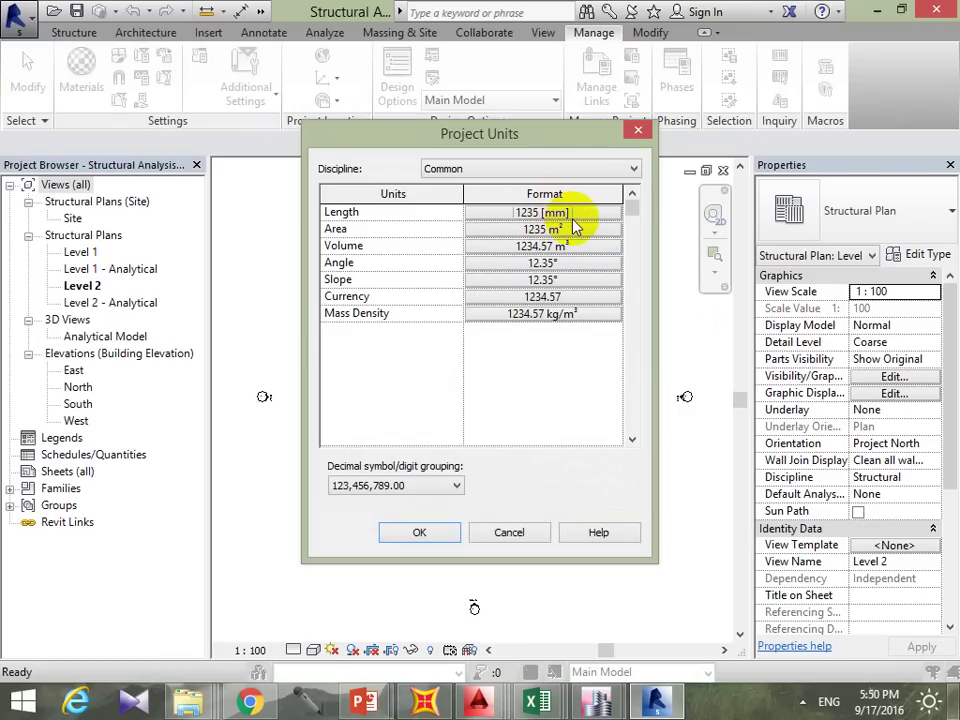
pyautogui.click(555, 213)
pyautogui.click(560, 246)
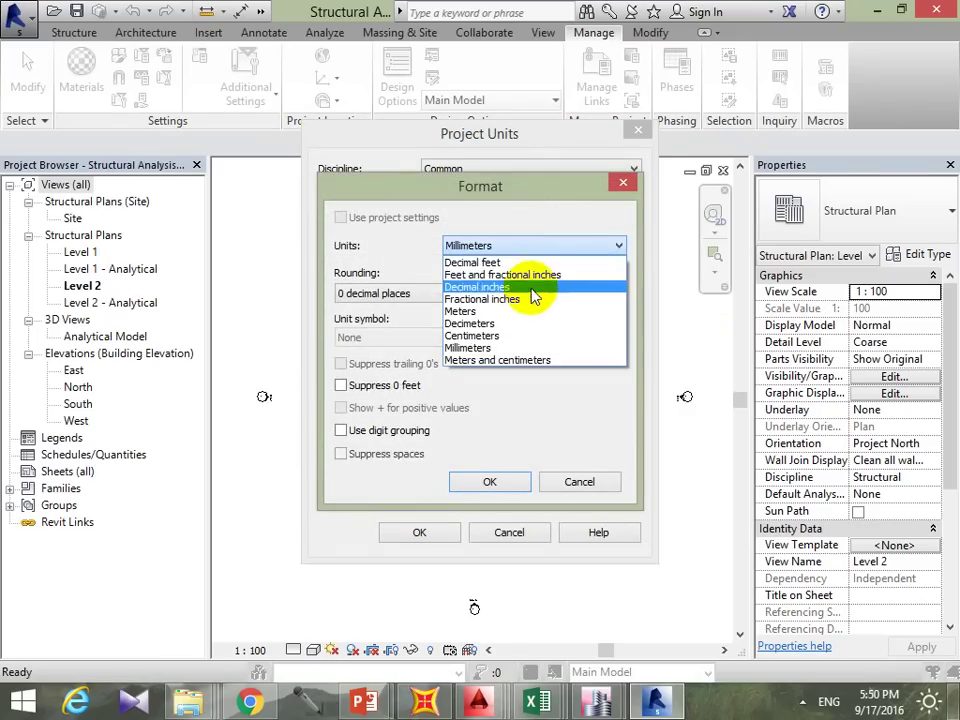
pyautogui.click(522, 312)
pyautogui.click(485, 484)
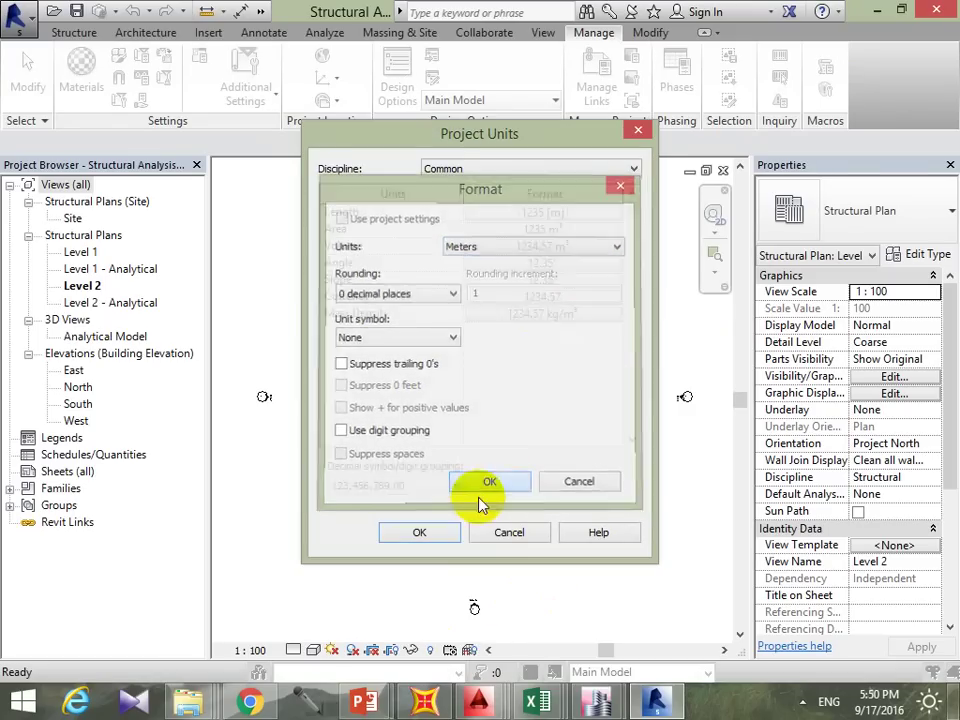
pyautogui.click(421, 533)
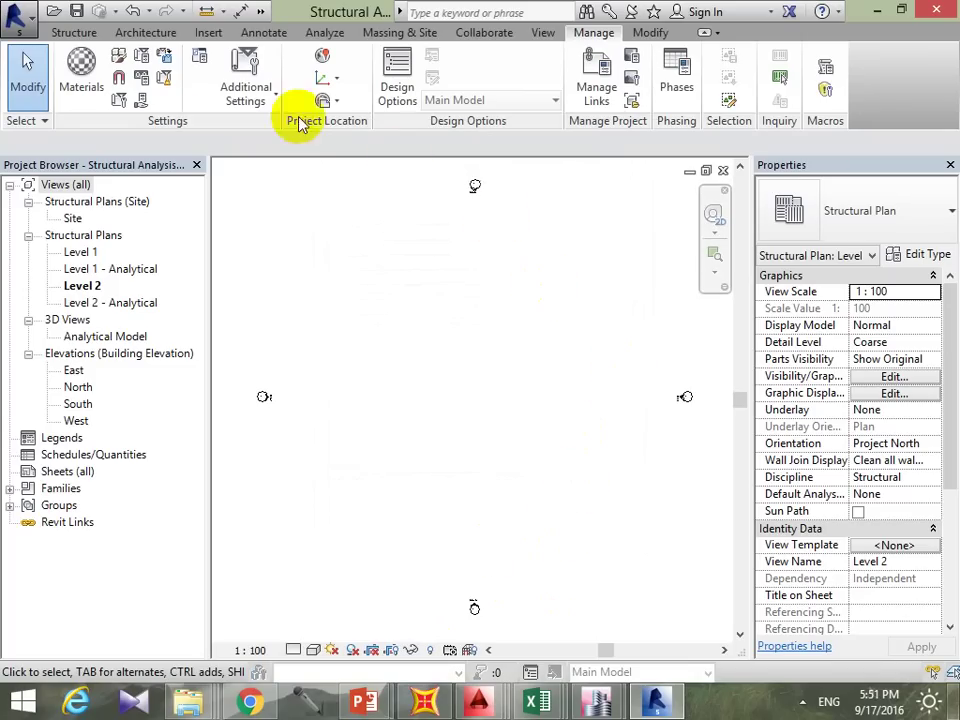
# Step: Switch the ribbon to the Structure tab
pyautogui.click(84, 34)
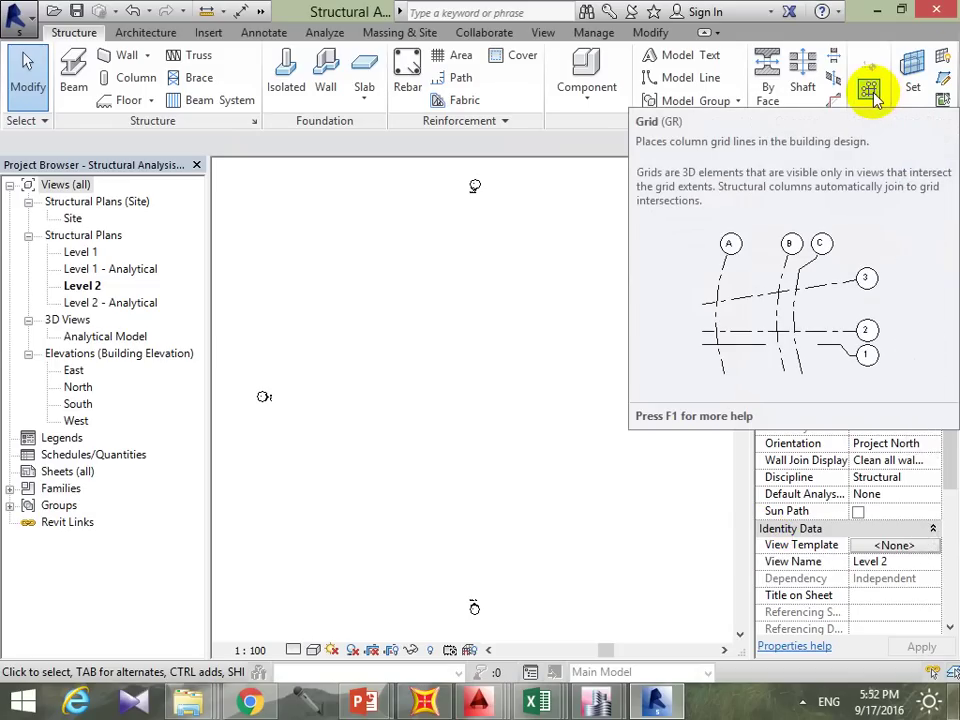
# Step: Draw horizontal grid line 1 from left to right across the Level 2 plan, then select it
pyautogui.click(870, 92)
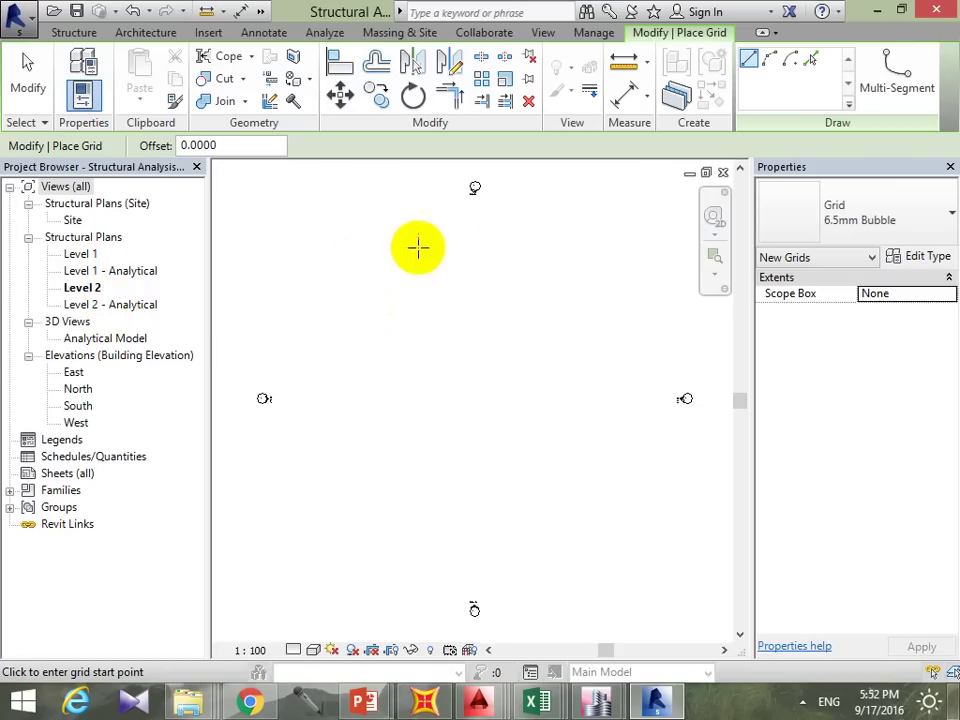
pyautogui.click(270, 261)
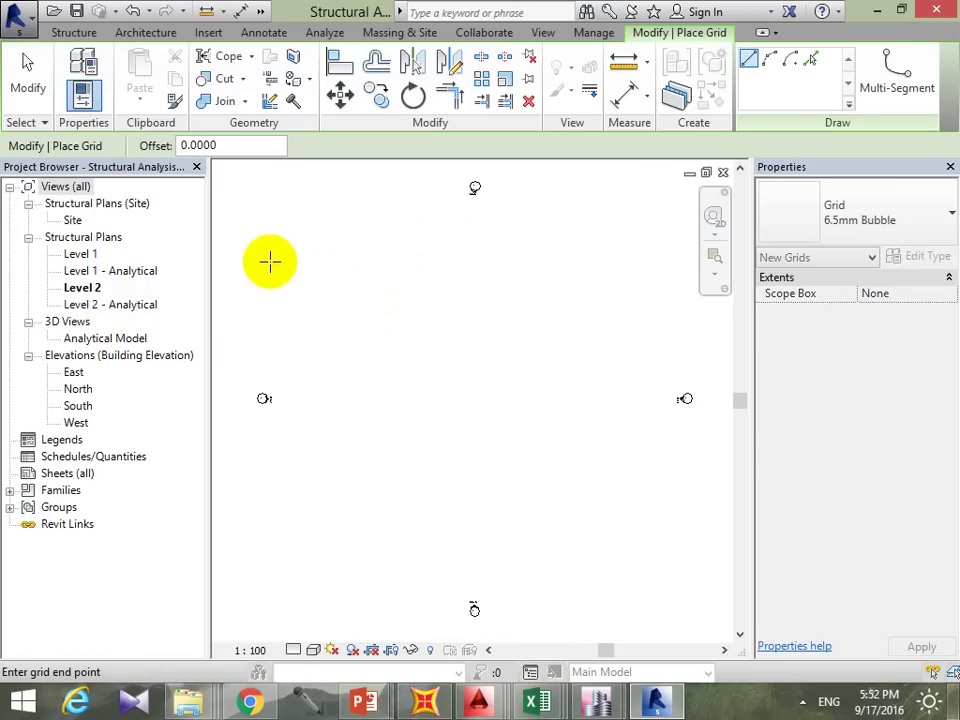
pyautogui.click(671, 259)
pyautogui.moveTo(658, 339)
pyautogui.mouseDown(button='middle')
pyautogui.moveTo(642, 359)
pyautogui.moveTo(604, 371)
pyautogui.mouseUp(button='middle')
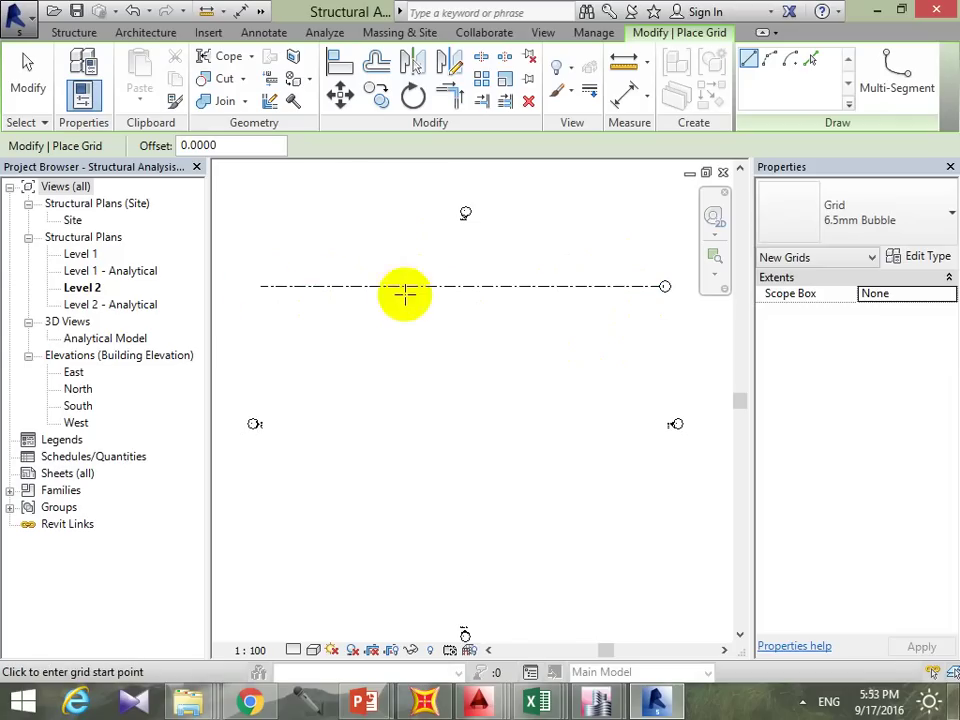
pyautogui.moveTo(692, 321); pyautogui.dragTo(644, 292, button='middle')
pyautogui.scroll(1, 644, 292)
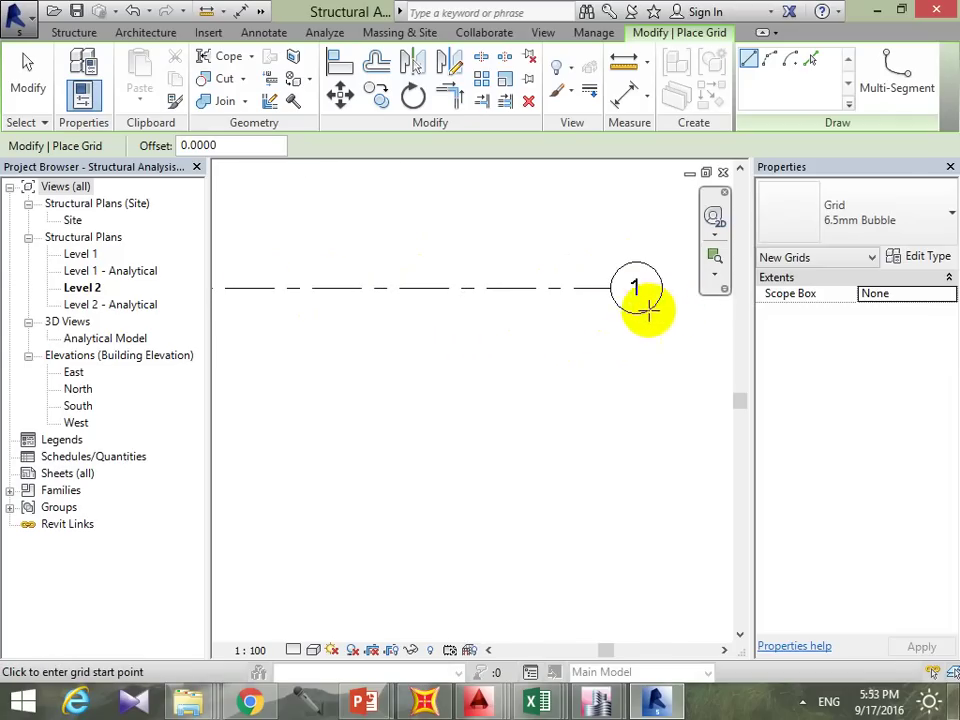
pyautogui.scroll(-2, 653, 311)
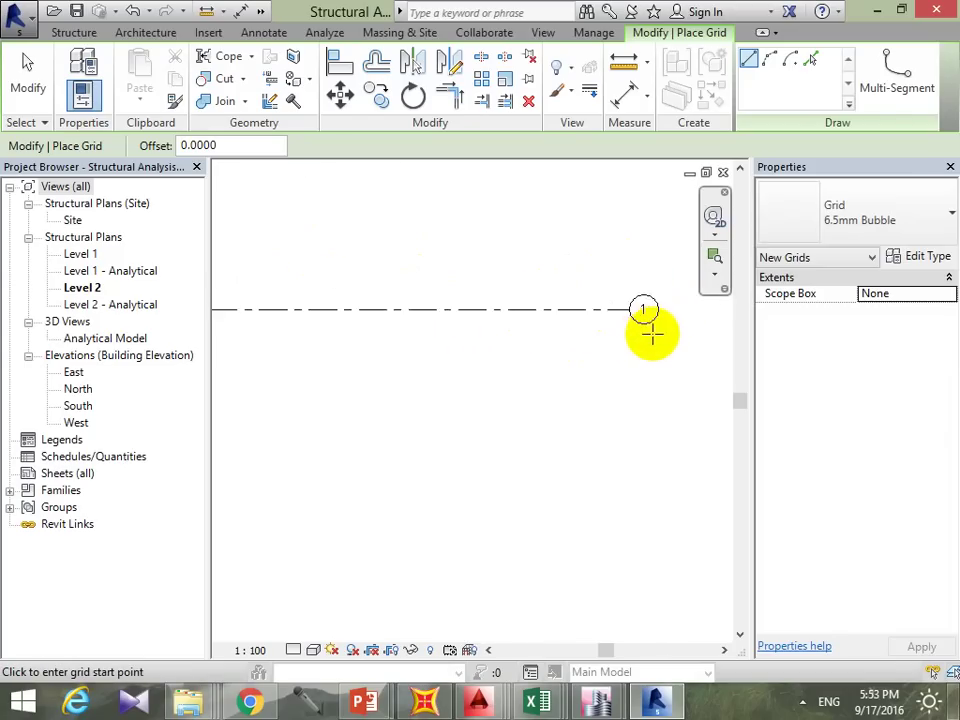
pyautogui.scroll(-1, 650, 332)
pyautogui.press('Escape')
pyautogui.click(617, 328)
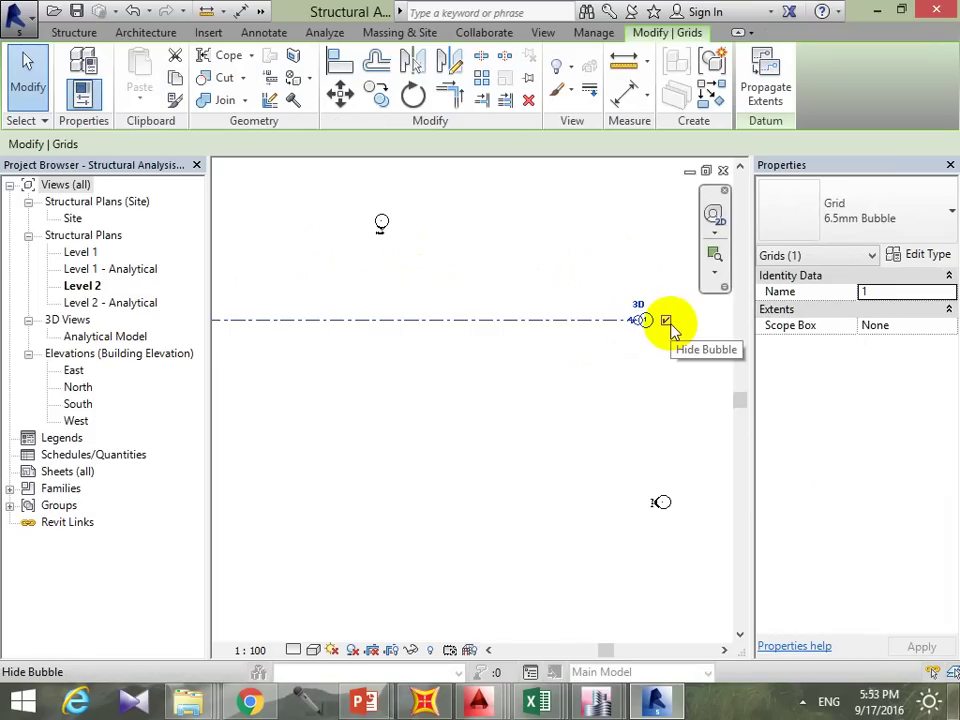
pyautogui.click(667, 321)
pyautogui.click(658, 410)
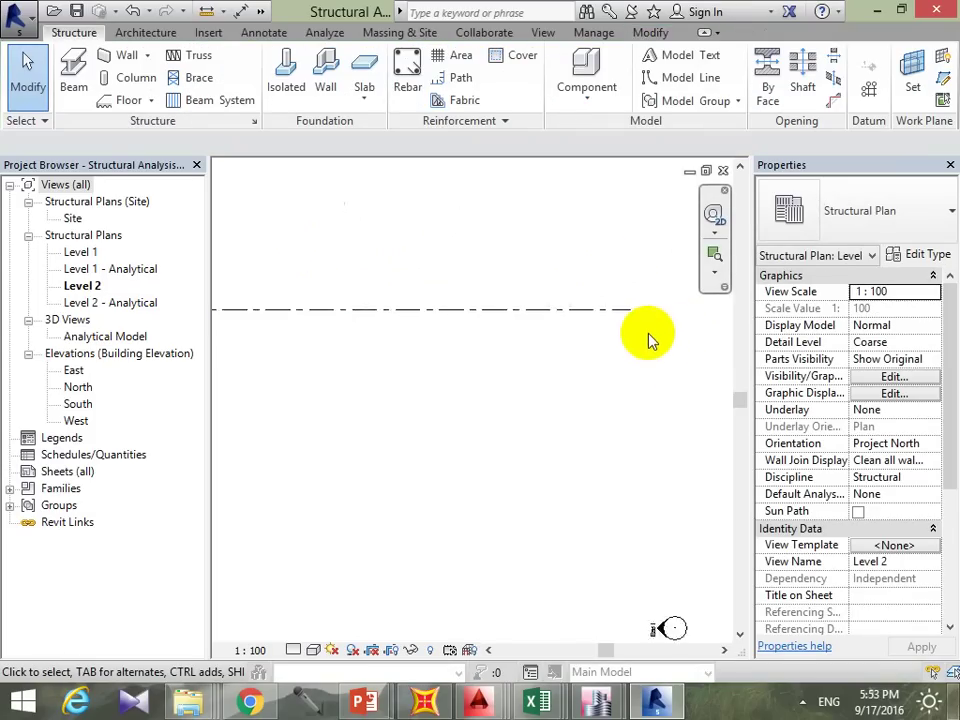
pyautogui.scroll(2, 648, 336)
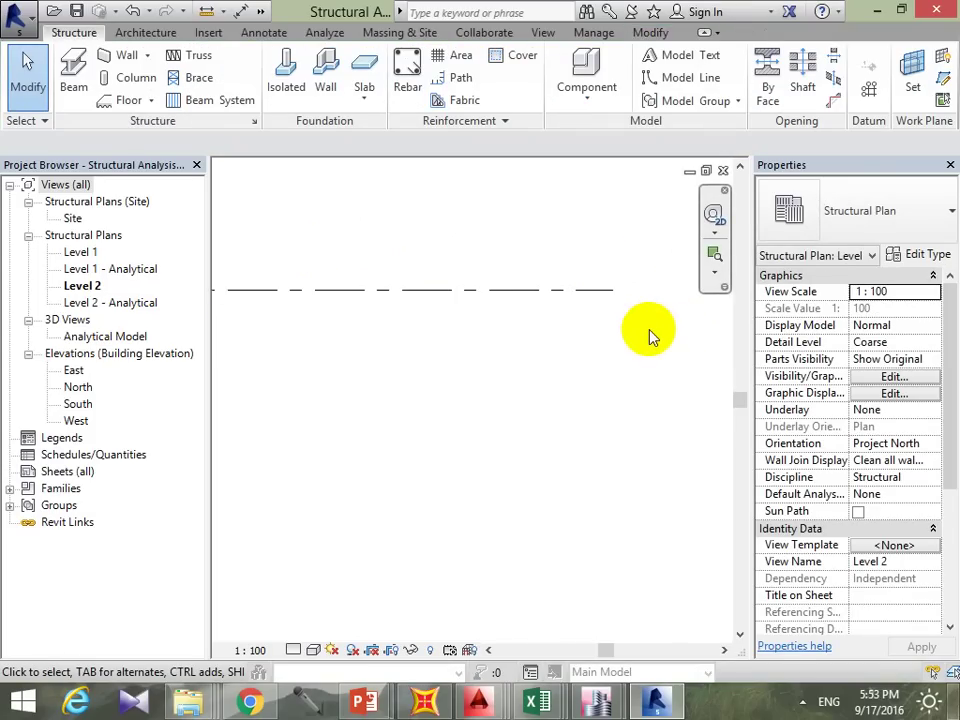
pyautogui.click(583, 289)
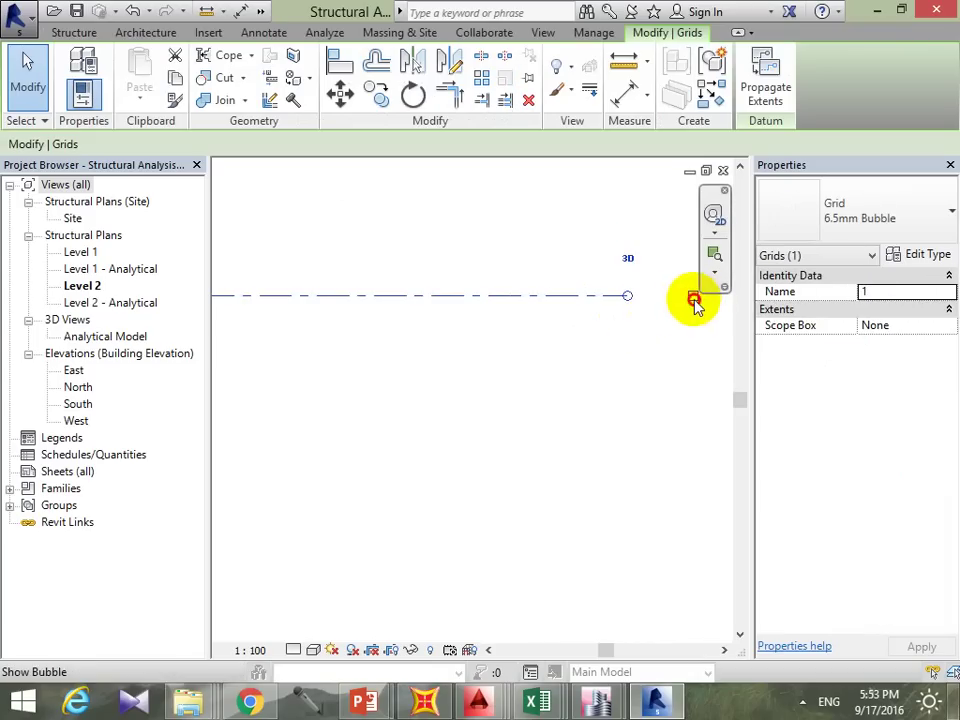
pyautogui.click(693, 296)
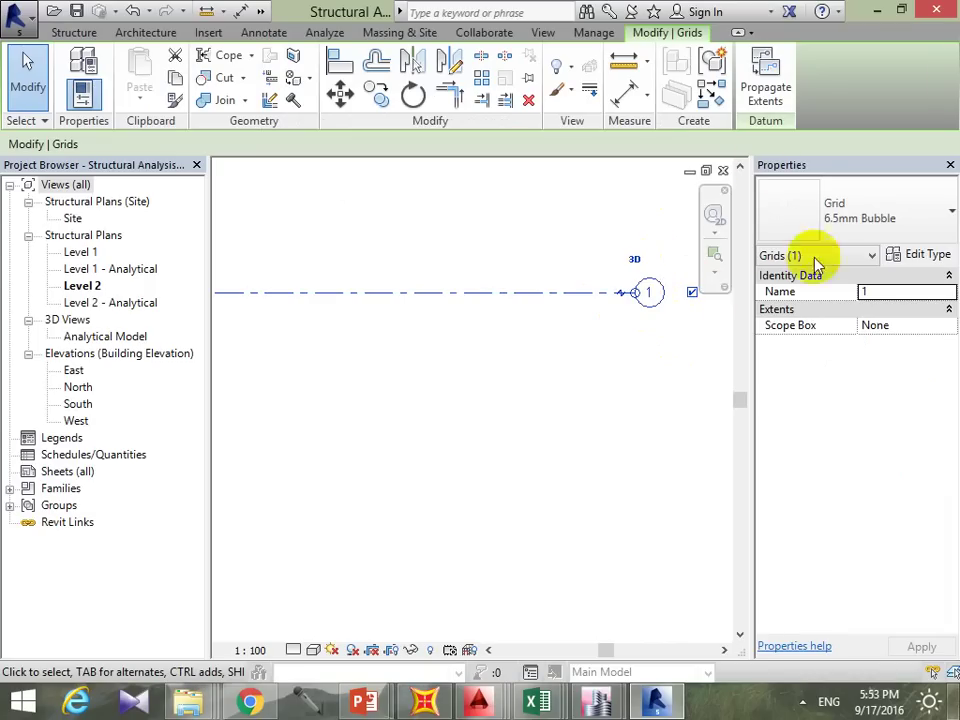
pyautogui.moveTo(586, 392)
pyautogui.mouseDown(button='middle')
pyautogui.moveTo(512, 460)
pyautogui.moveTo(727, 443)
pyautogui.moveTo(881, 451)
pyautogui.mouseUp(button='middle')
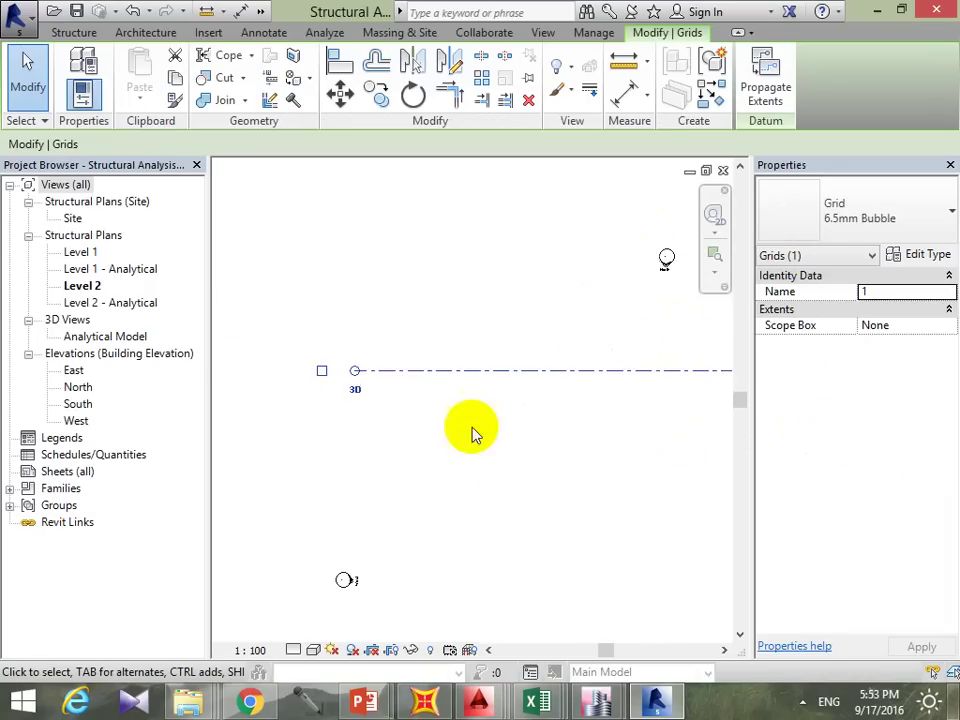
pyautogui.click(321, 372)
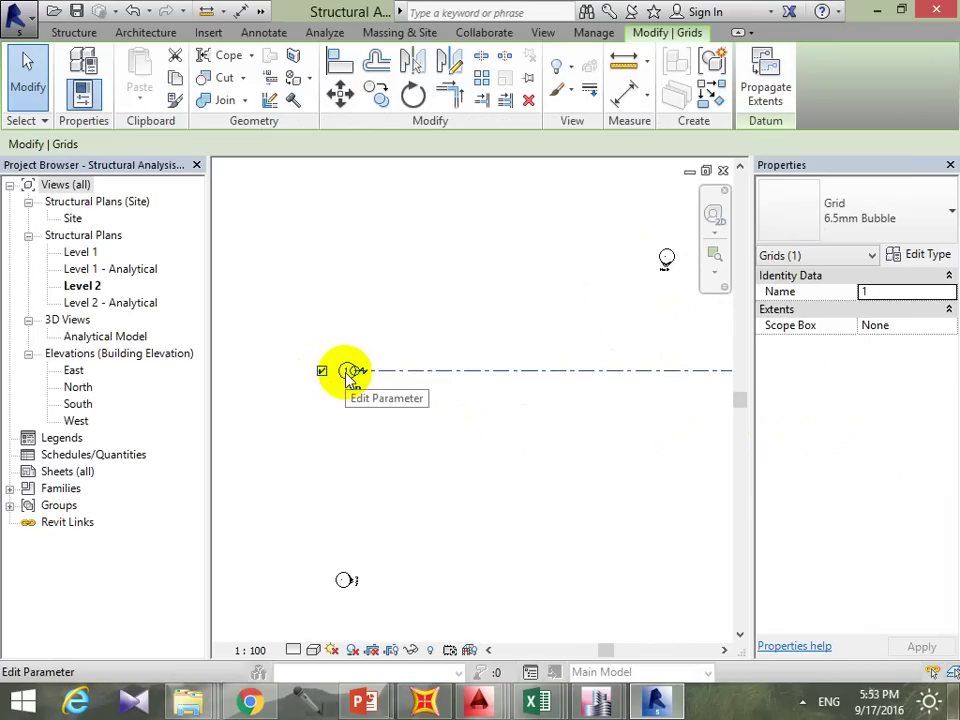
pyautogui.click(321, 372)
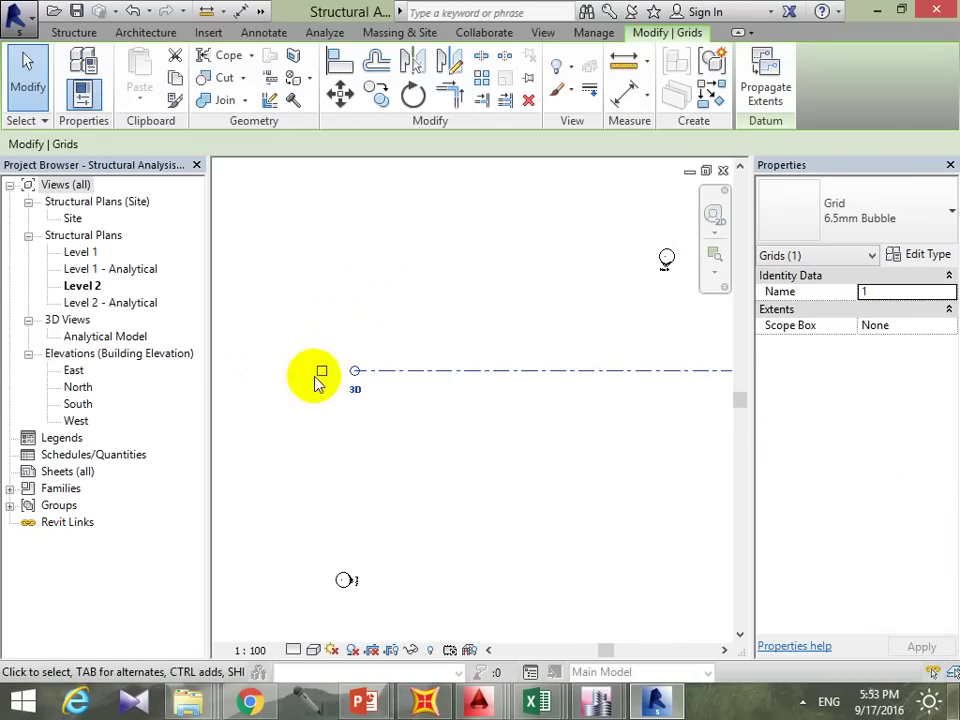
pyautogui.moveTo(546, 448); pyautogui.dragTo(396, 420, button='middle')
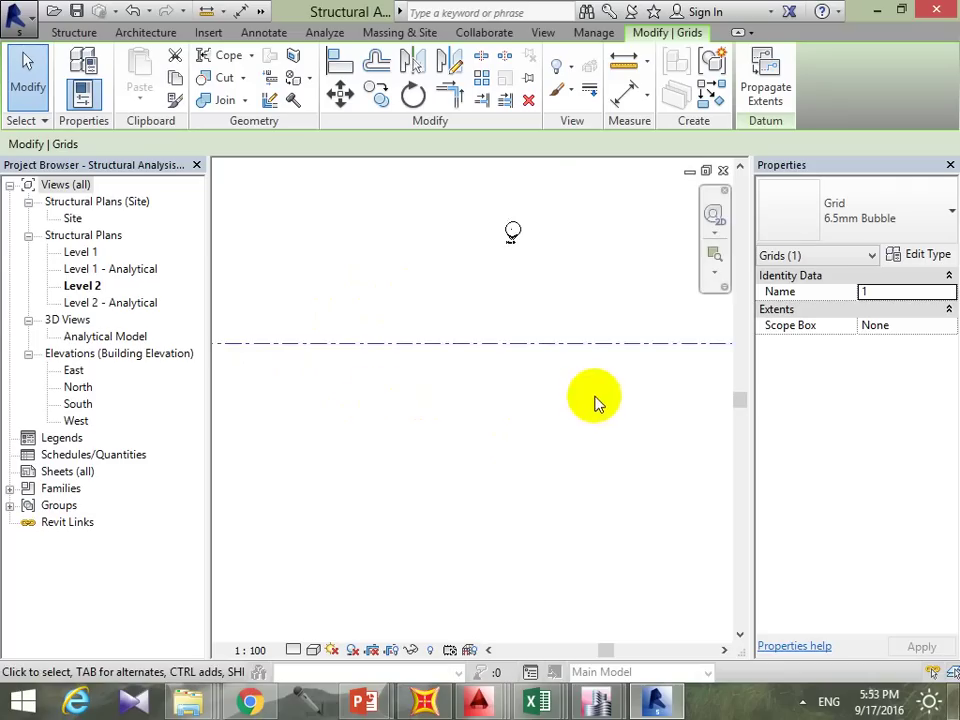
pyautogui.moveTo(596, 403); pyautogui.dragTo(349, 438, button='middle')
pyautogui.scroll(3, 560, 392)
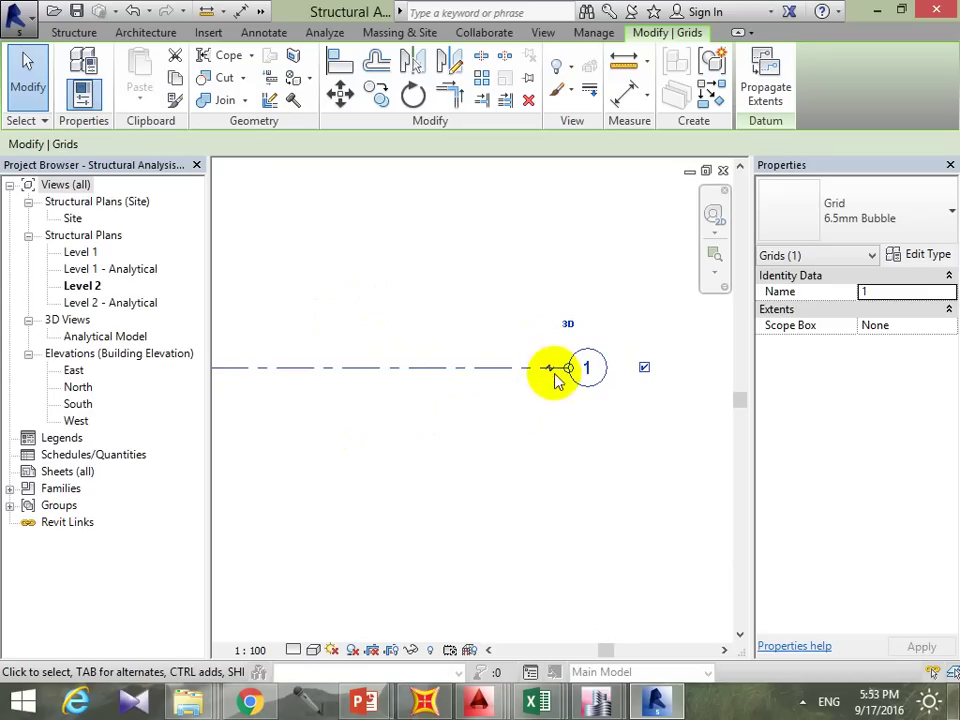
pyautogui.click(553, 372)
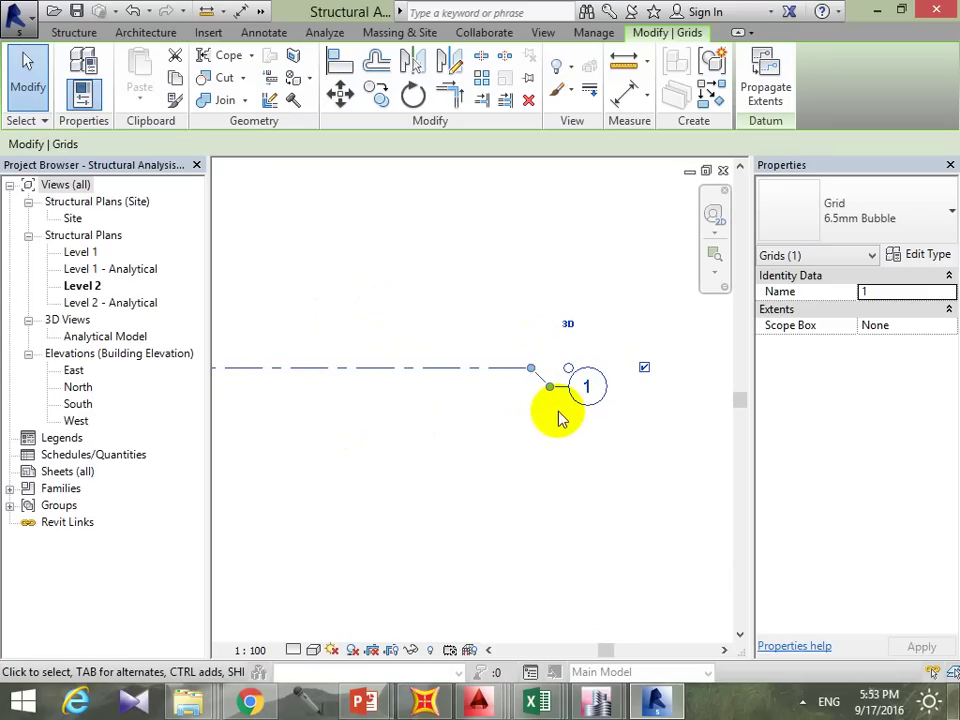
pyautogui.moveTo(549, 386)
pyautogui.mouseDown()
pyautogui.moveTo(580, 395)
pyautogui.moveTo(581, 381)
pyautogui.moveTo(547, 367)
pyautogui.mouseUp()
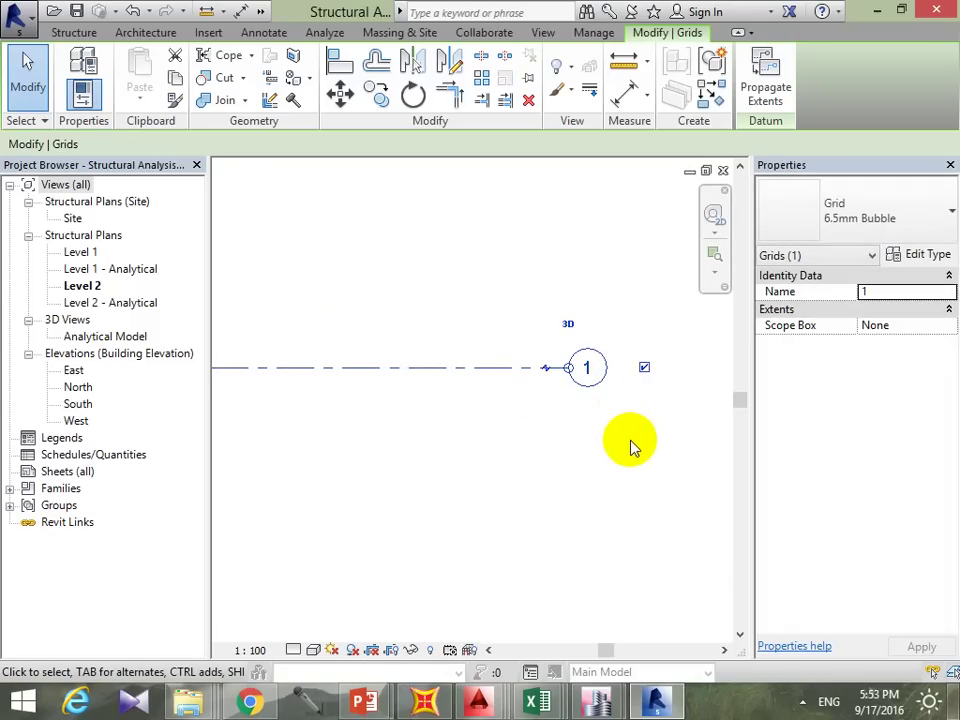
pyautogui.scroll(-1, 631, 446)
pyautogui.scroll(-1, 617, 392)
pyautogui.scroll(-1, 604, 392)
pyautogui.scroll(-1, 617, 424)
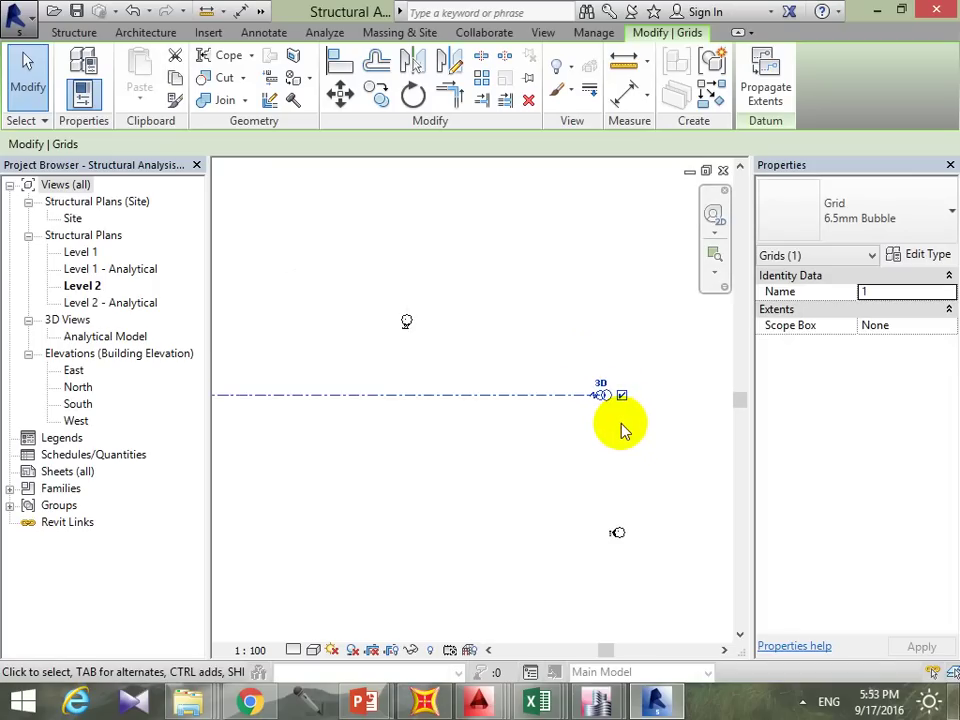
pyautogui.scroll(-1, 621, 430)
pyautogui.moveTo(634, 437); pyautogui.dragTo(583, 358, button='middle')
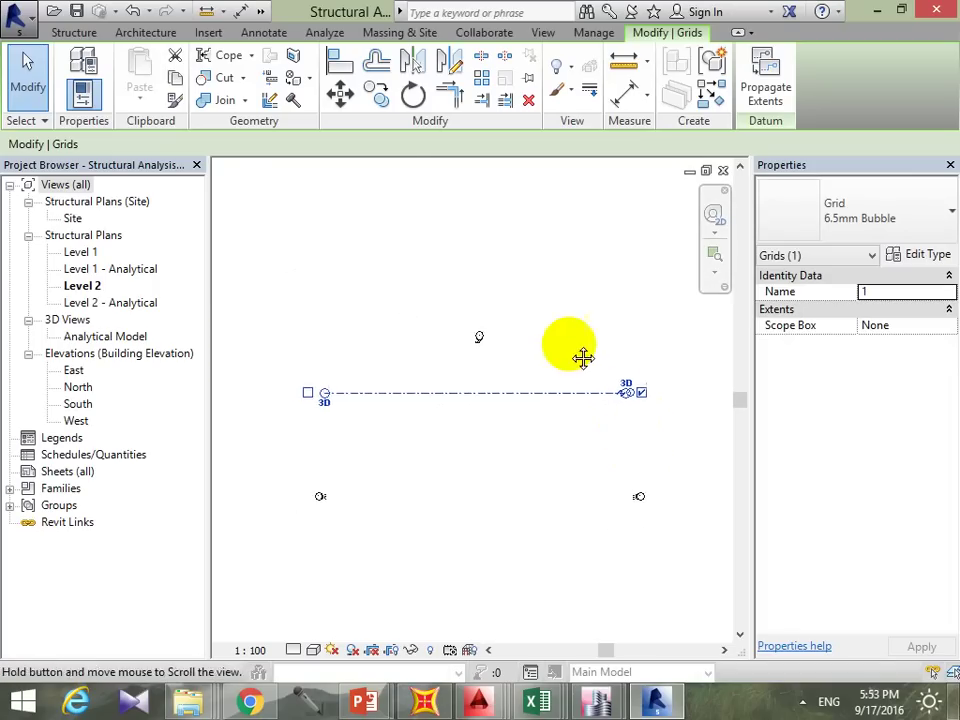
pyautogui.click(84, 34)
# Step: Draw a second horizontal grid line below grid 1 and select it
pyautogui.click(868, 84)
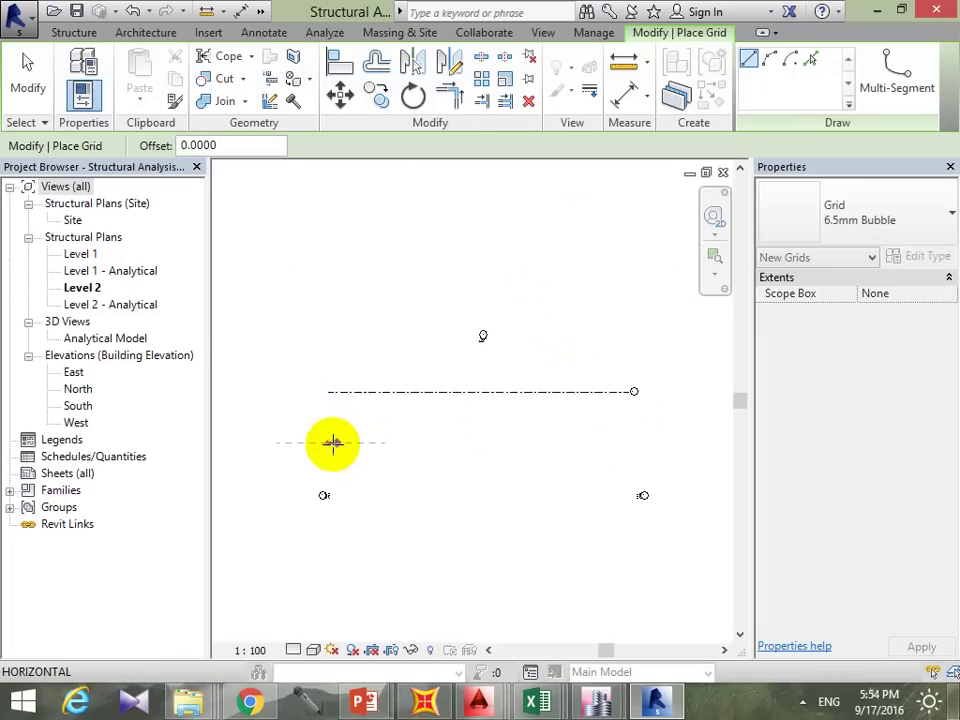
pyautogui.click(331, 441)
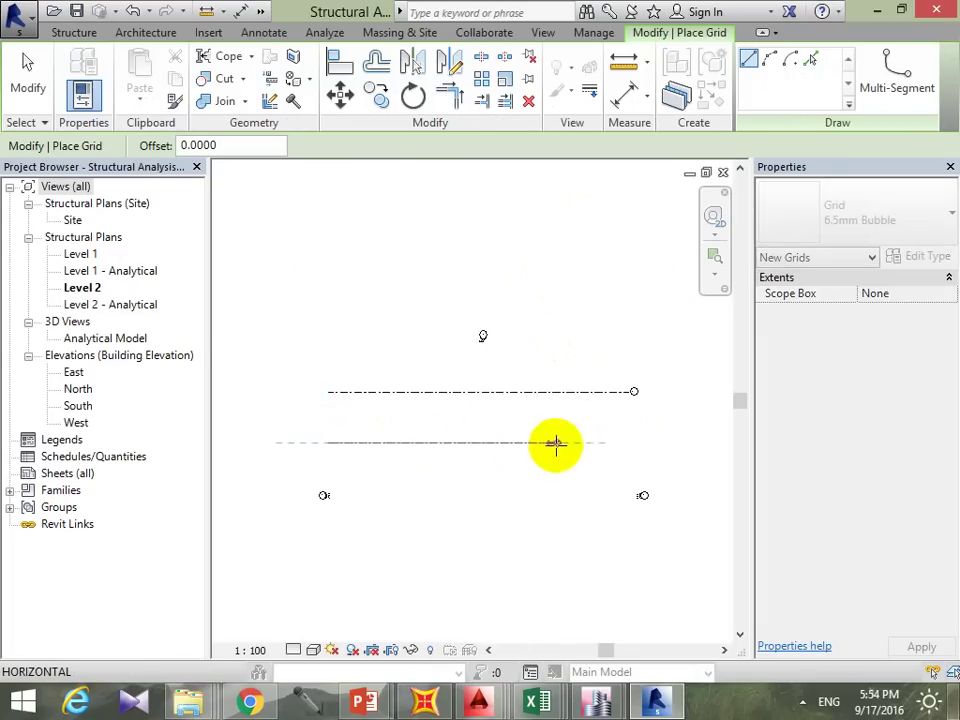
pyautogui.click(631, 441)
pyautogui.press('Escape')
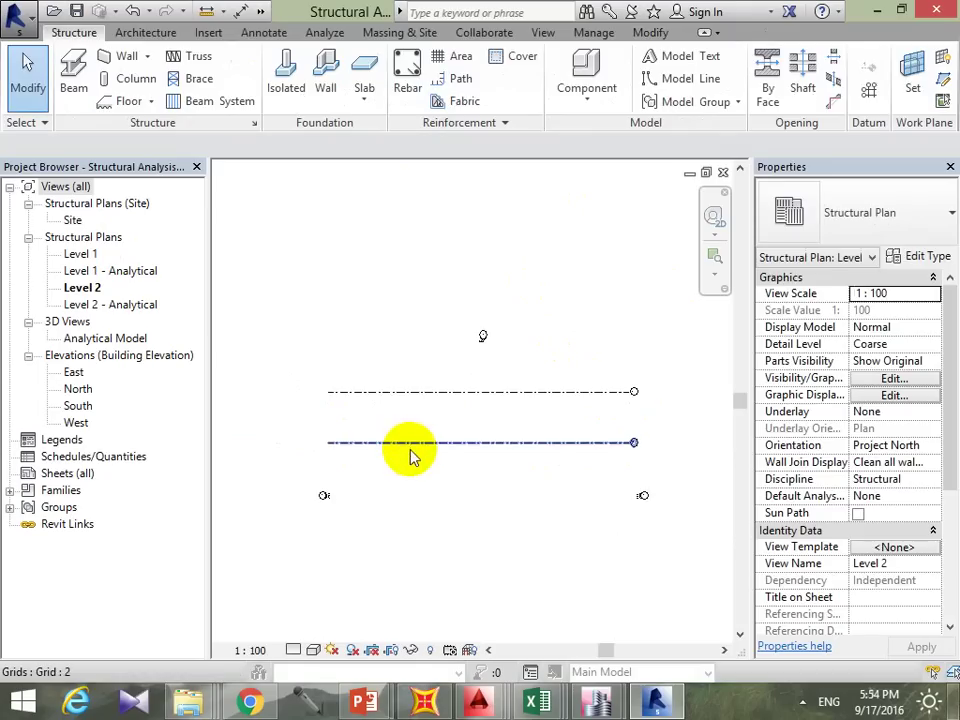
pyautogui.click(407, 443)
# Step: Set the spacing between grids 1 and 2 to 10
pyautogui.scroll(3, 389, 447)
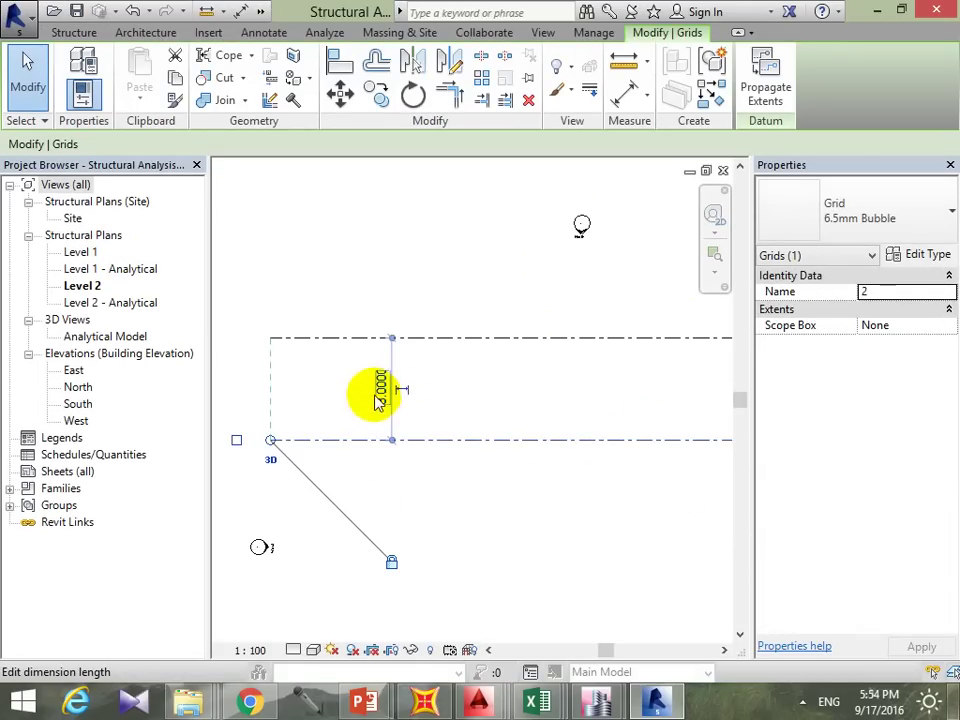
pyautogui.click(380, 387)
pyautogui.write('5')
pyautogui.press('Return')
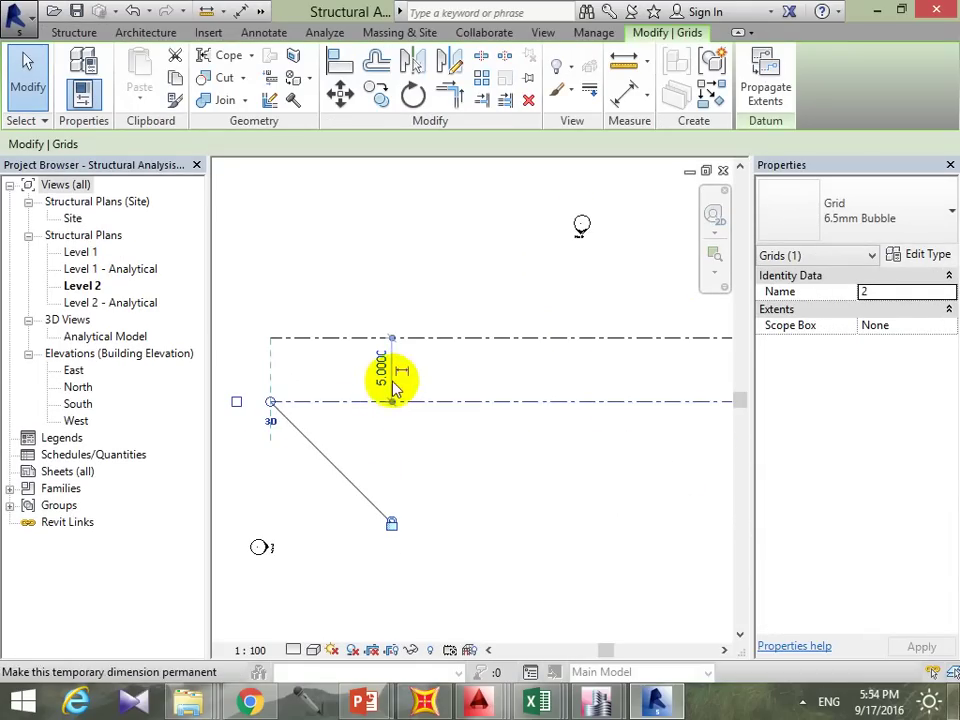
pyautogui.click(380, 375)
pyautogui.write('10')
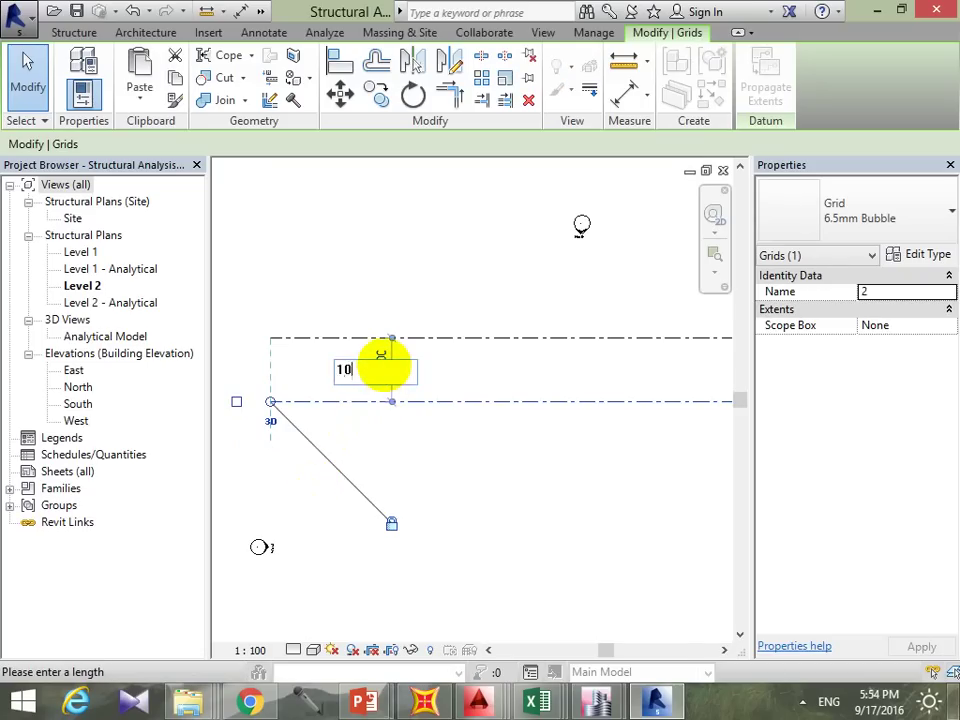
pyautogui.press('Return')
pyautogui.scroll(-1, 422, 375)
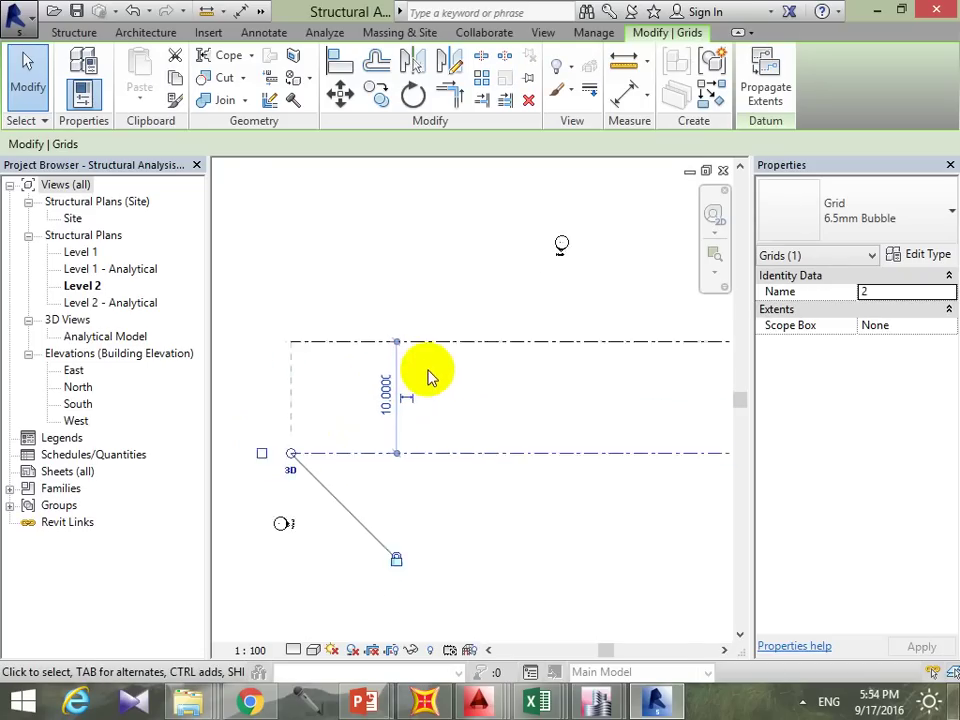
pyautogui.scroll(-1, 430, 378)
pyautogui.scroll(-1, 585, 489)
pyautogui.scroll(5, 579, 439)
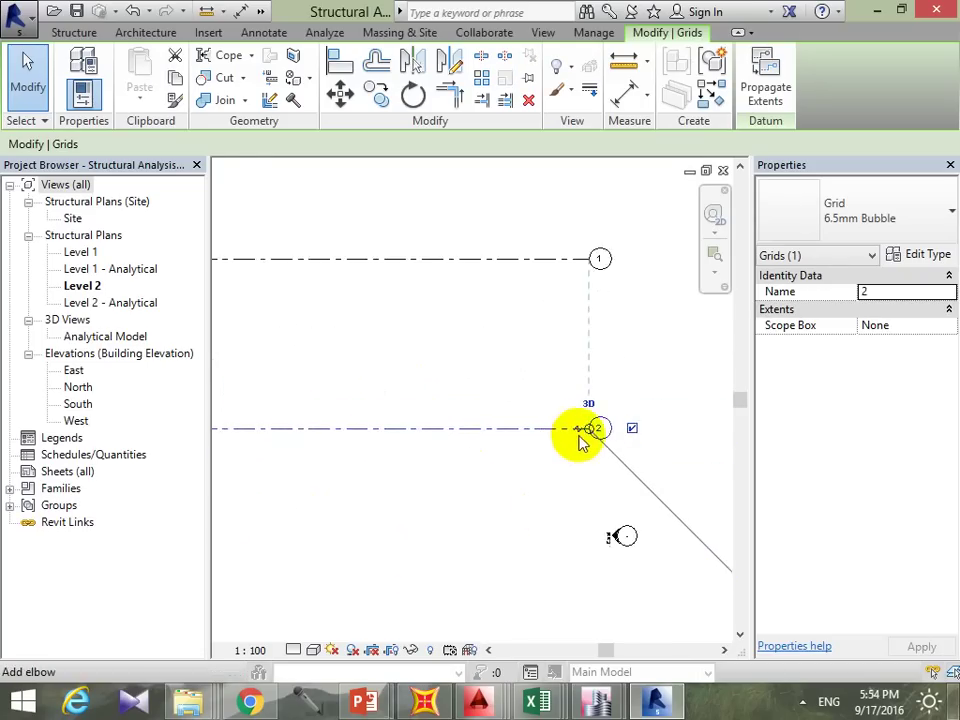
pyautogui.scroll(5, 613, 330)
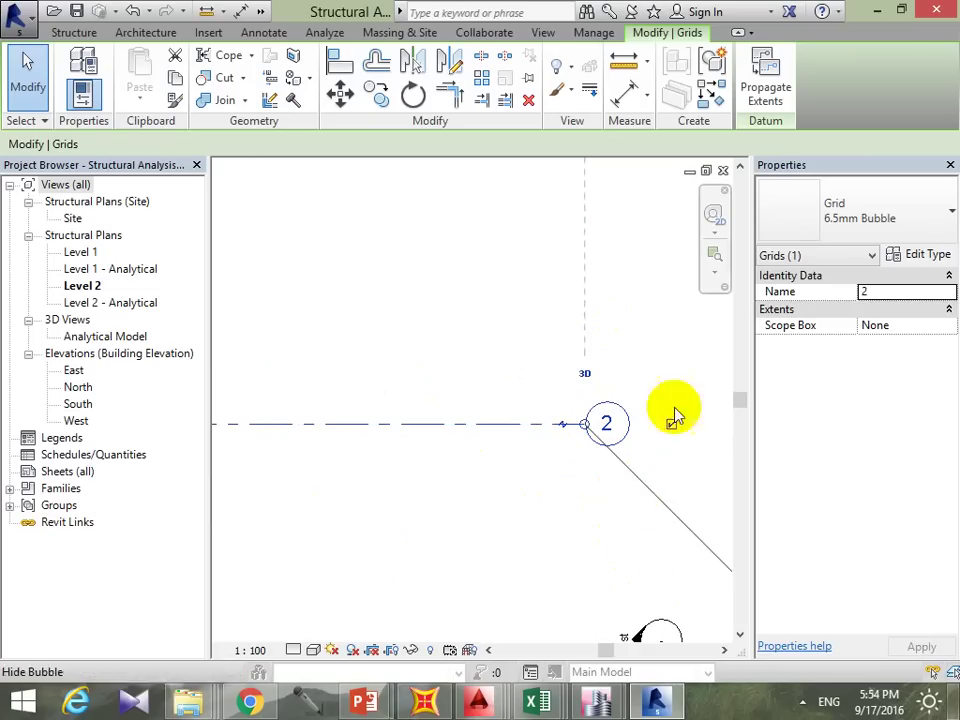
pyautogui.scroll(-3, 637, 400)
pyautogui.scroll(-2, 640, 340)
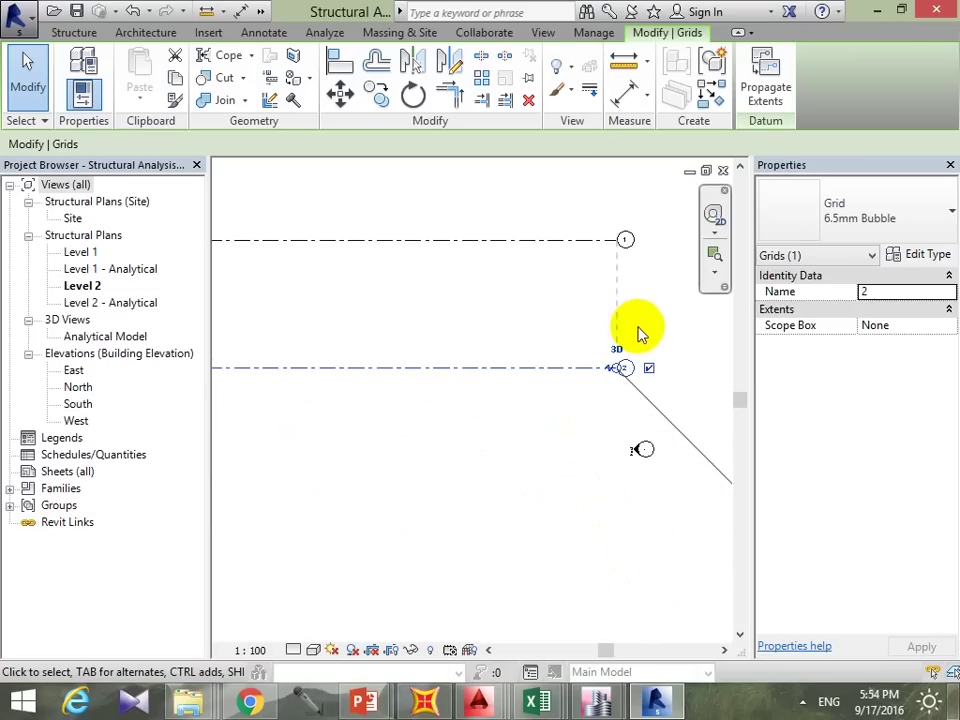
# Step: Return to the Structure tab, deselect grid 2 and pan the plan up and right
pyautogui.click(74, 32)
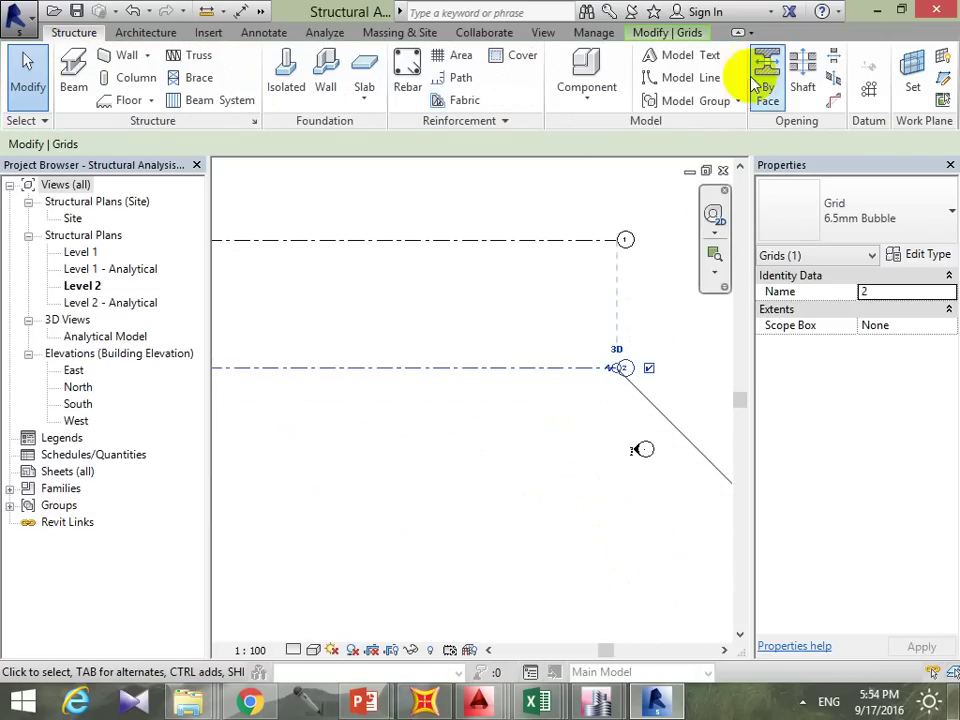
pyautogui.press('Escape')
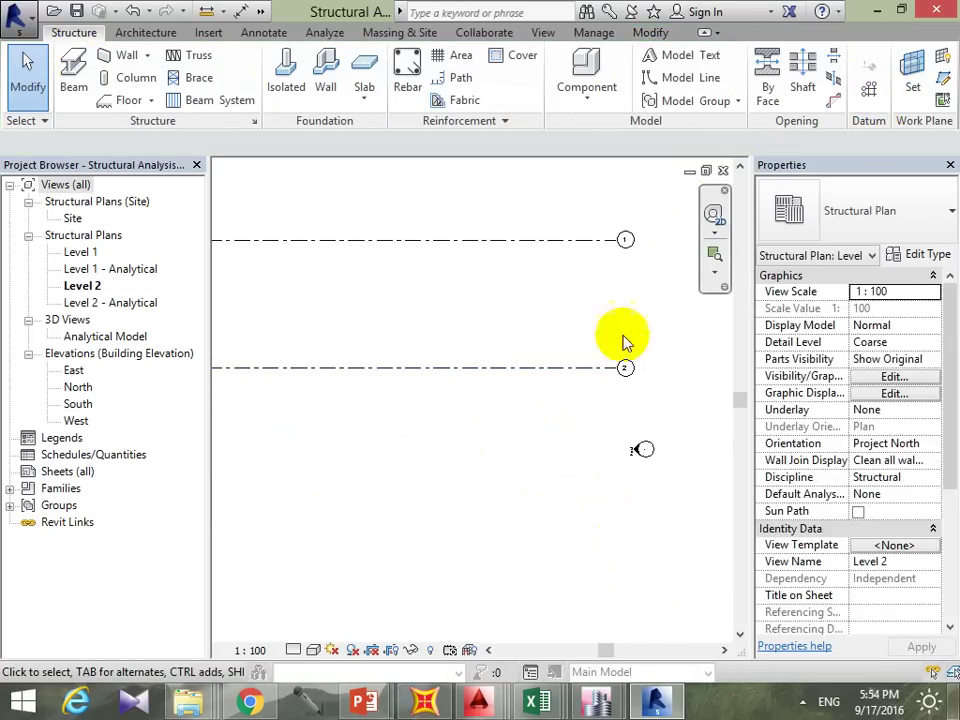
pyautogui.scroll(-1, 600, 360)
pyautogui.moveTo(471, 413); pyautogui.dragTo(540, 335, button='middle')
pyautogui.scroll(-1, 538, 337)
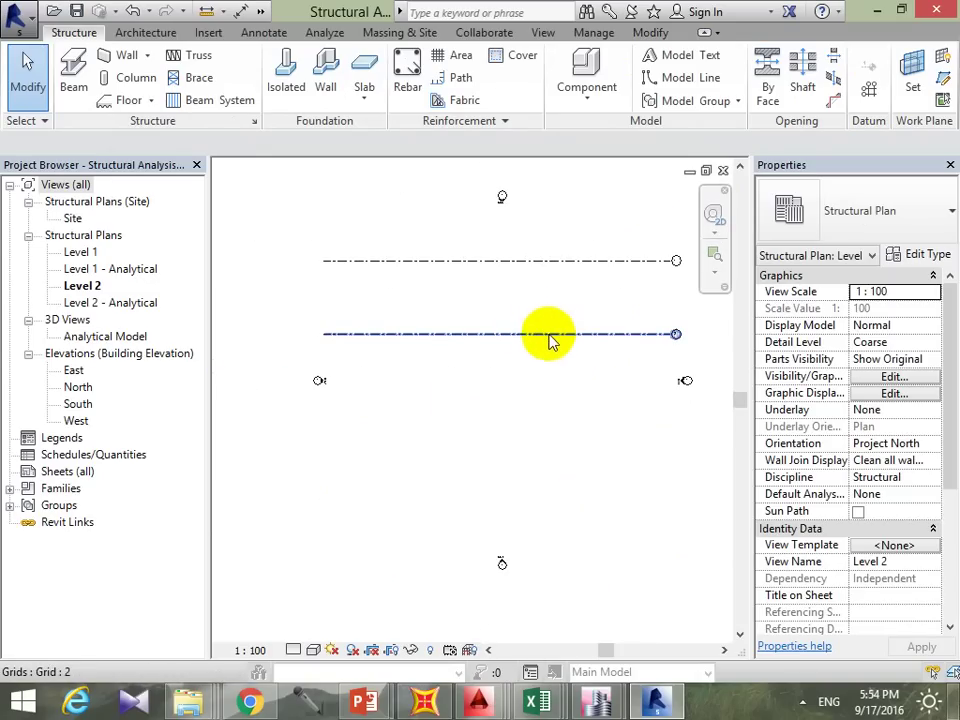
# Step: Copy grid 2 below itself as grid 3 and set their spacing to 5
pyautogui.click(549, 336)
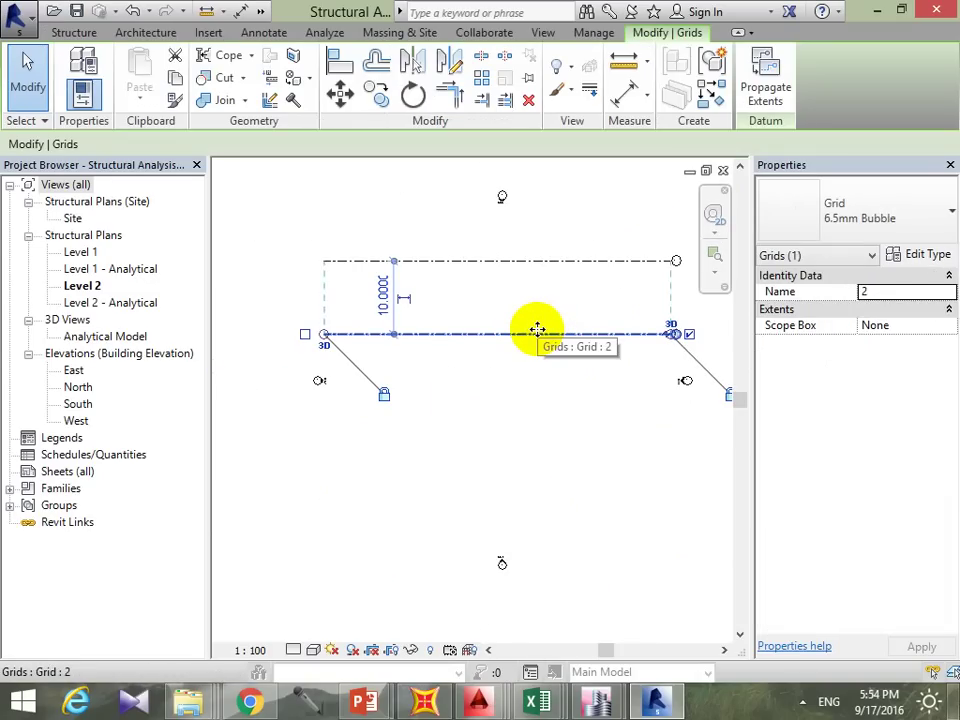
pyautogui.moveTo(538, 330)
pyautogui.keyDown('ctrl'); pyautogui.mouseDown()
pyautogui.moveTo(522, 377)
pyautogui.moveTo(527, 409)
pyautogui.mouseUp(); pyautogui.keyUp('ctrl')
pyautogui.click(382, 360)
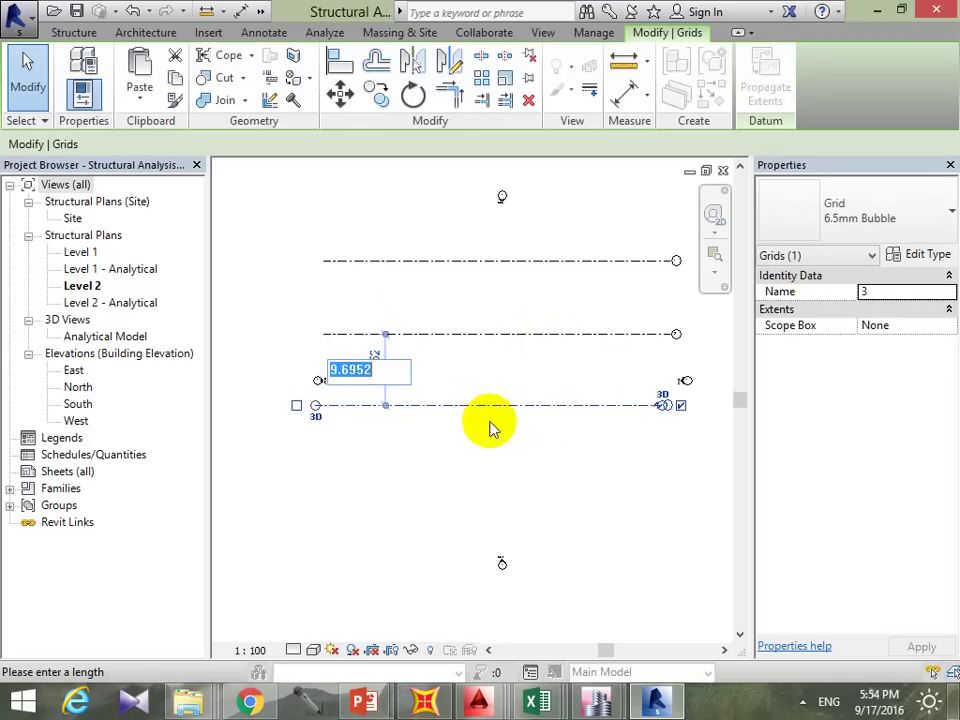
pyautogui.press('Escape')
pyautogui.press('Escape')
pyautogui.click(595, 407)
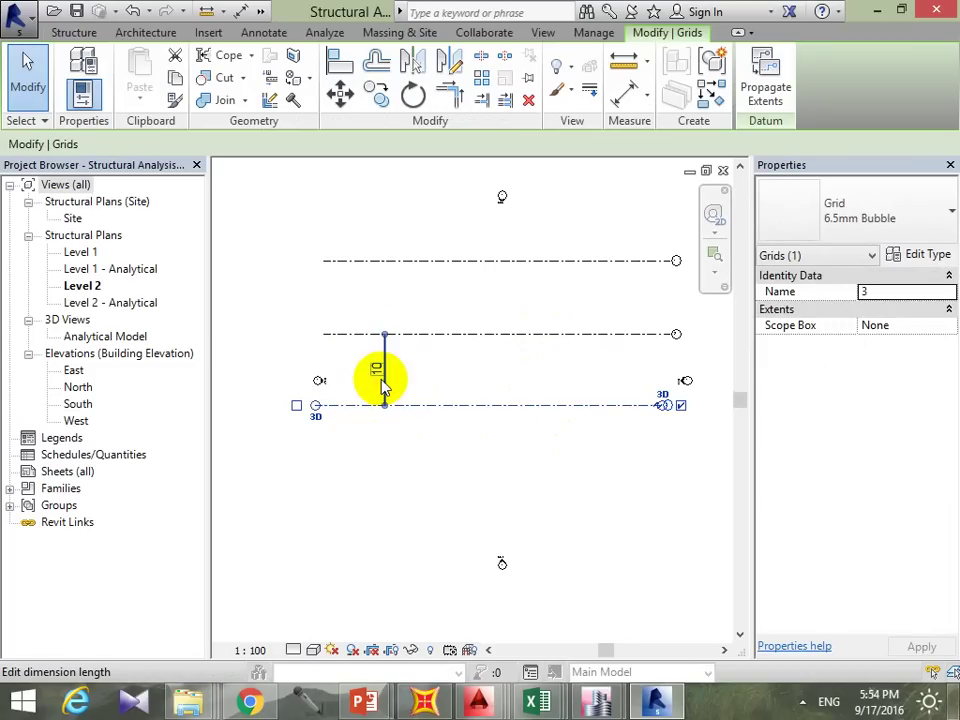
pyautogui.click(377, 371)
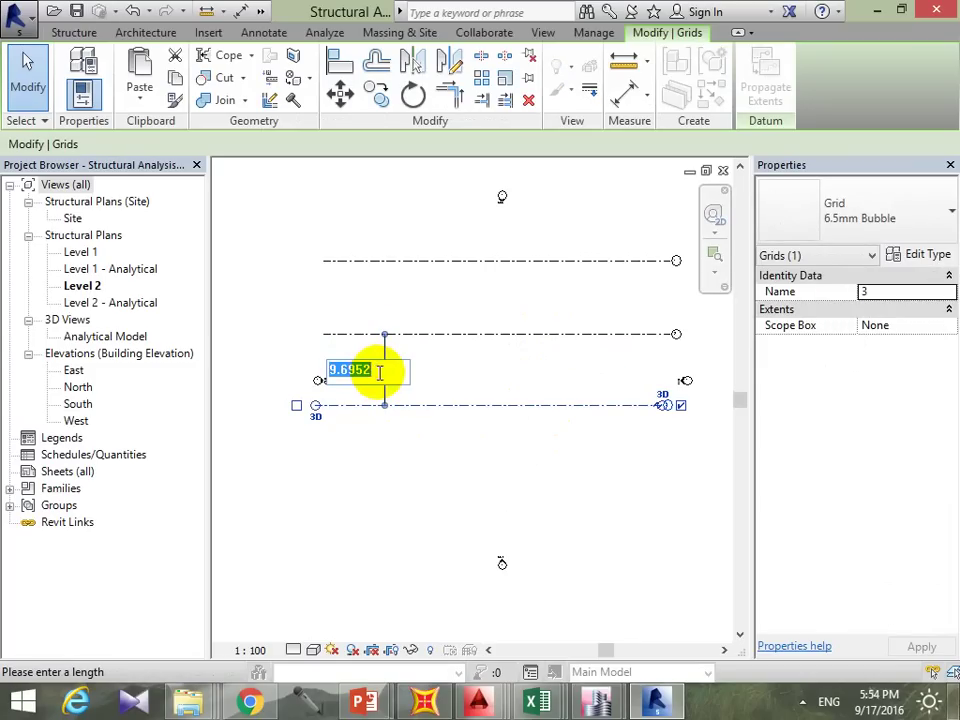
pyautogui.write('5')
pyautogui.press('Return')
pyautogui.press('Escape')
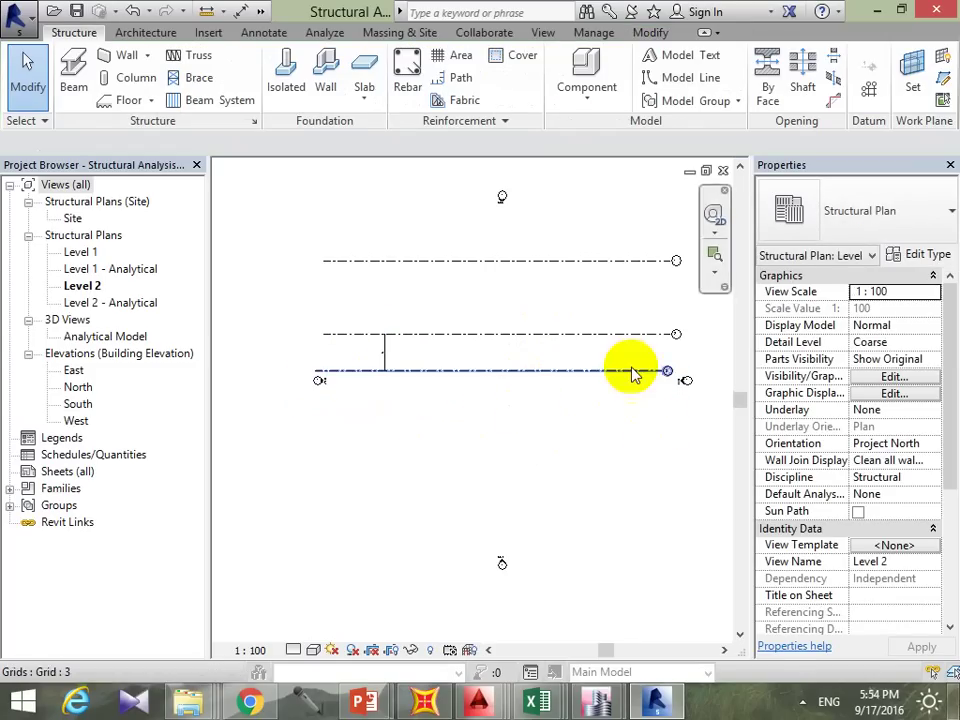
pyautogui.scroll(2, 590, 377)
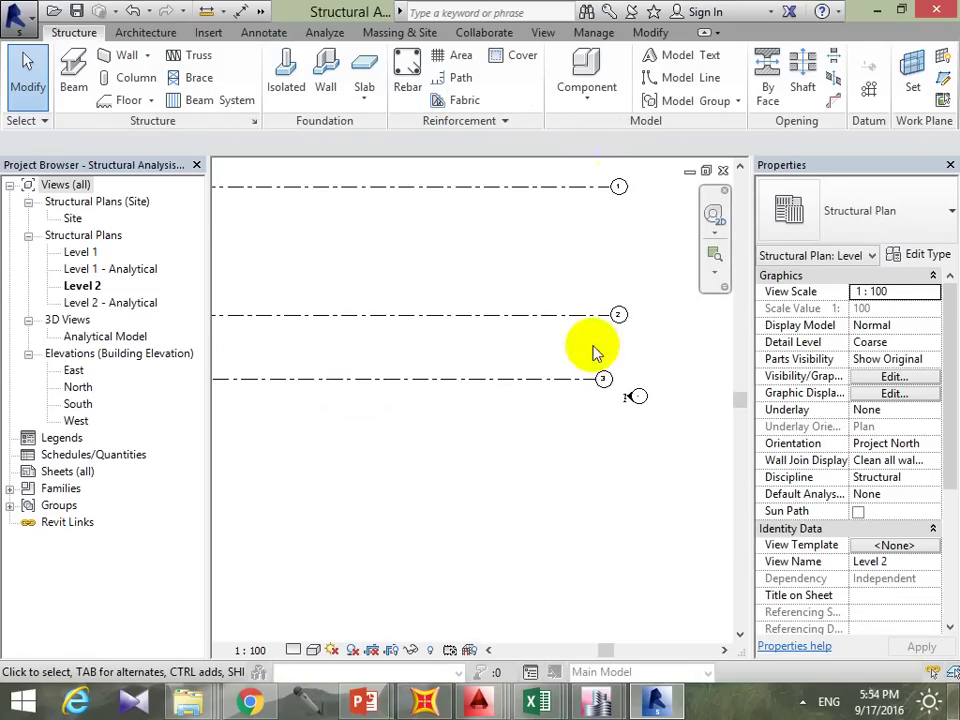
# Step: Extend grid 3's end so it lines up with the other grids
pyautogui.click(590, 379)
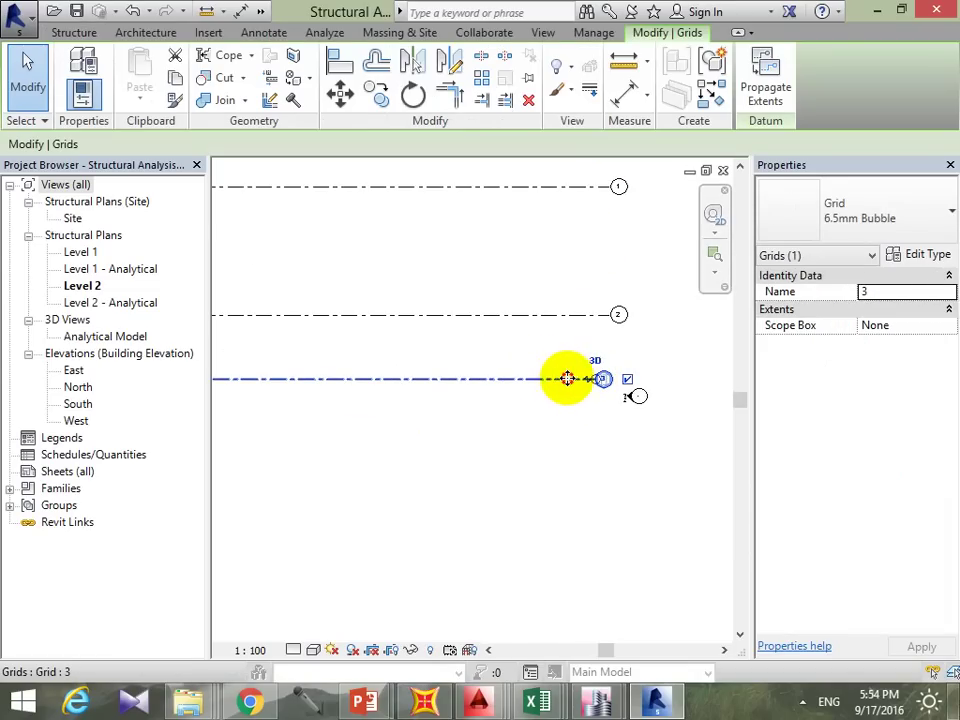
pyautogui.moveTo(567, 378)
pyautogui.mouseDown()
pyautogui.moveTo(621, 380)
pyautogui.moveTo(591, 381)
pyautogui.moveTo(610, 380)
pyautogui.mouseUp()
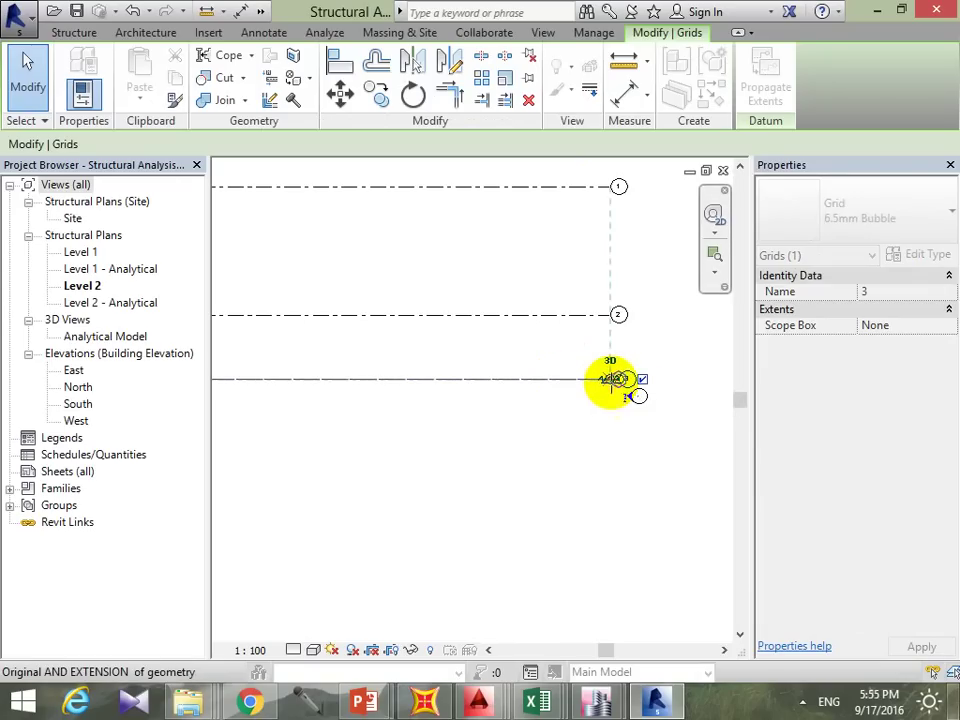
pyautogui.moveTo(610, 380); pyautogui.dragTo(613, 380)
pyautogui.scroll(-3, 614, 378)
# Step: Delete the 5 dimension between grids 2 and 3 and bring all three grids into view
pyautogui.click(447, 462)
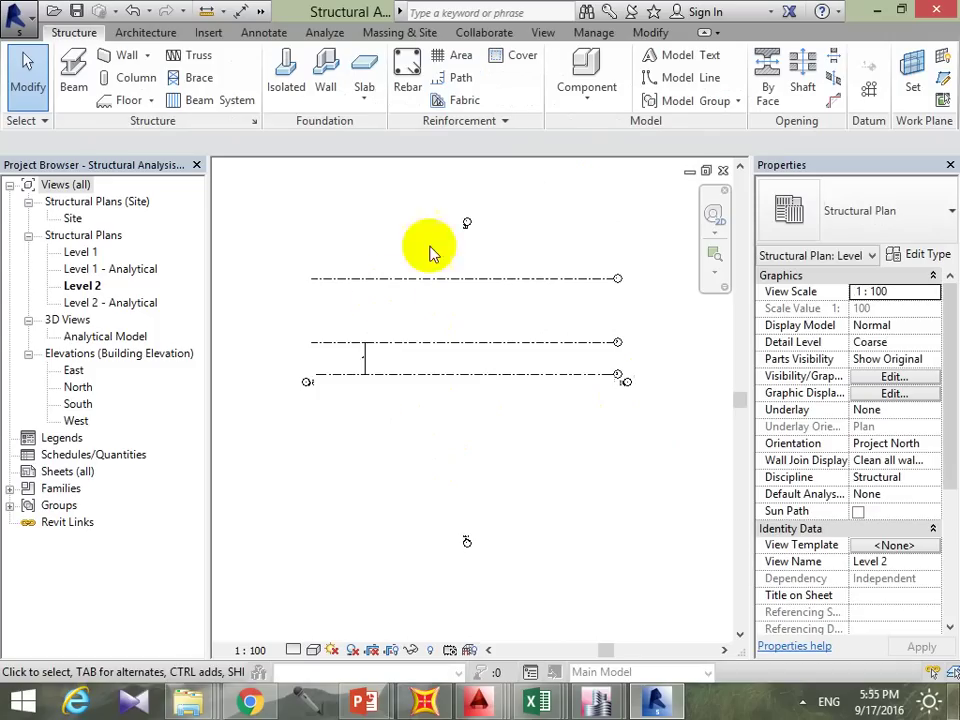
pyautogui.scroll(3, 317, 418)
pyautogui.scroll(1, 415, 375)
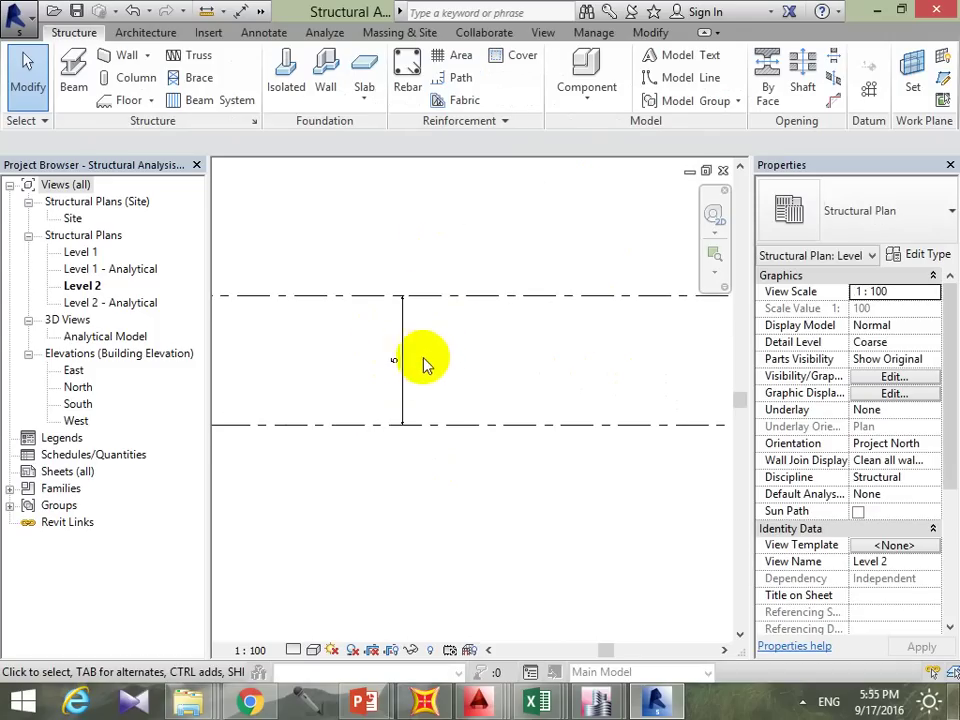
pyautogui.moveTo(401, 338); pyautogui.dragTo(355, 393)
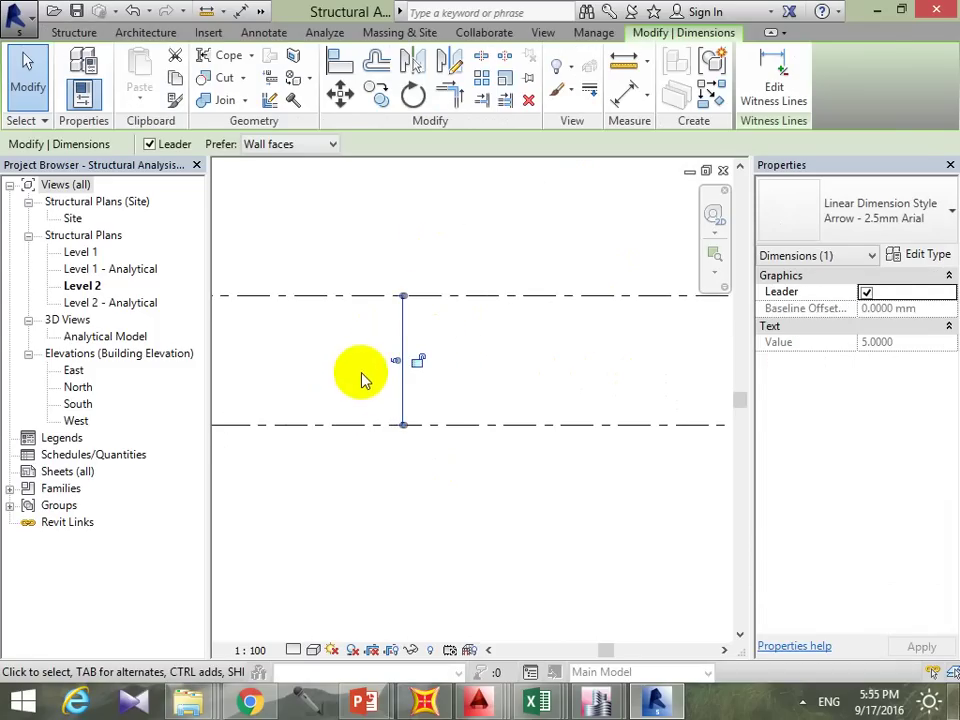
pyautogui.press('Delete')
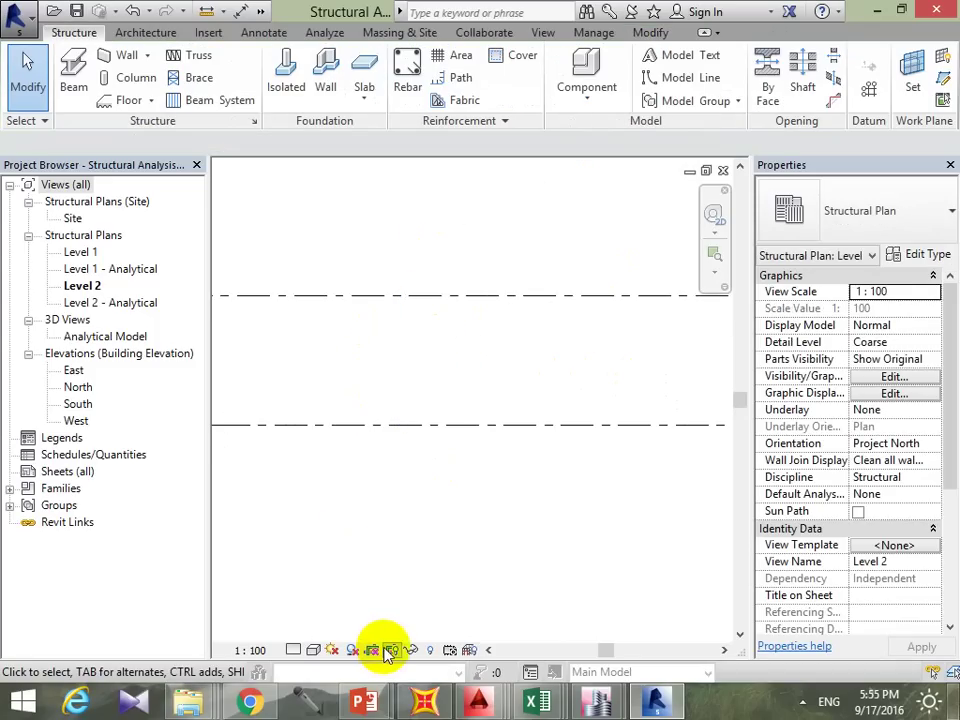
pyautogui.scroll(-2, 570, 432)
pyautogui.moveTo(570, 432); pyautogui.dragTo(579, 369, button='middle')
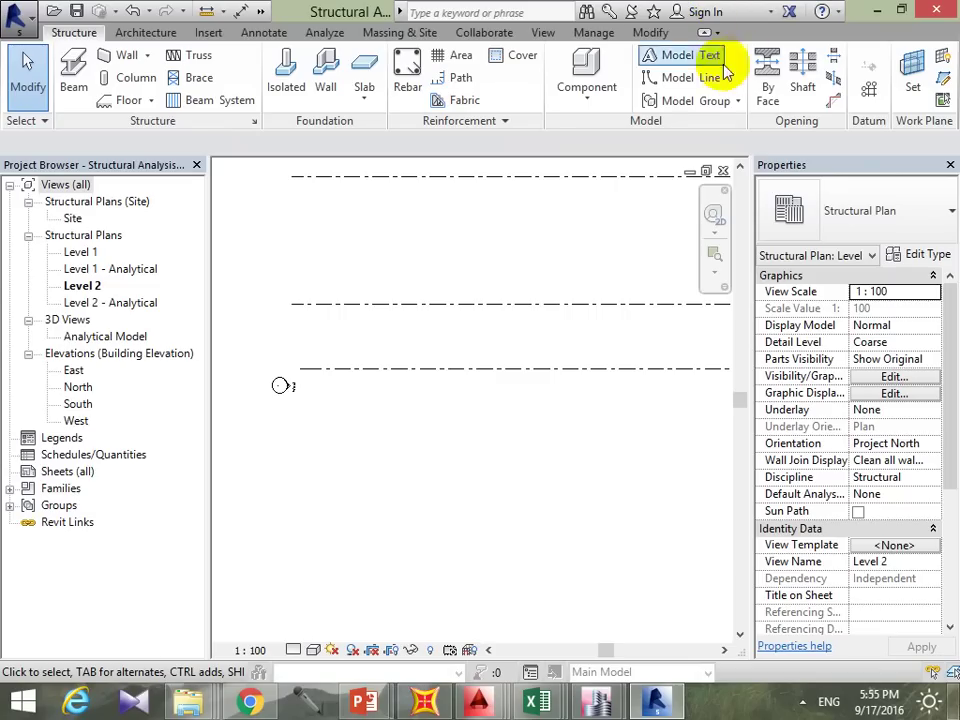
# Step: Drag grid 3 down until it sits 6000 below grid 2
pyautogui.click(650, 32)
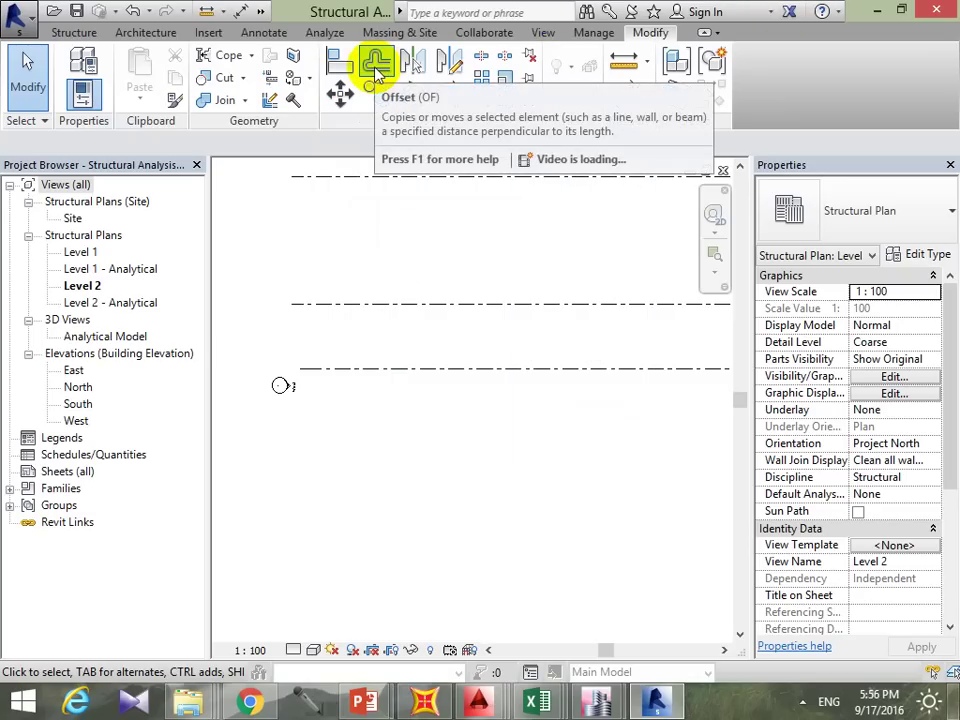
pyautogui.moveTo(340, 91)
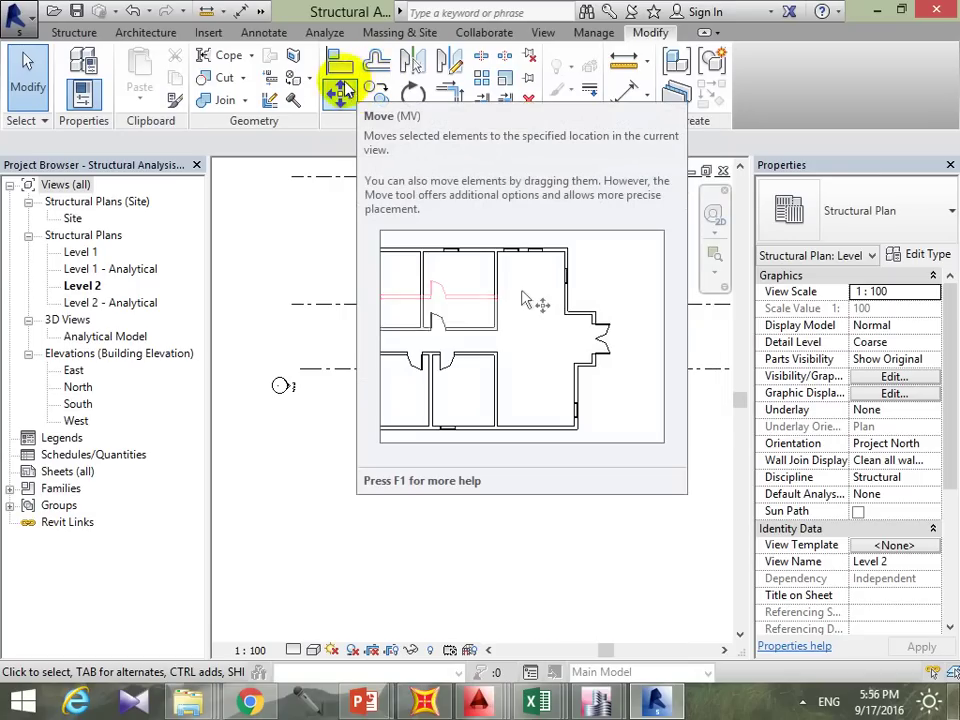
pyautogui.click(492, 369)
pyautogui.moveTo(492, 369); pyautogui.dragTo(492, 393)
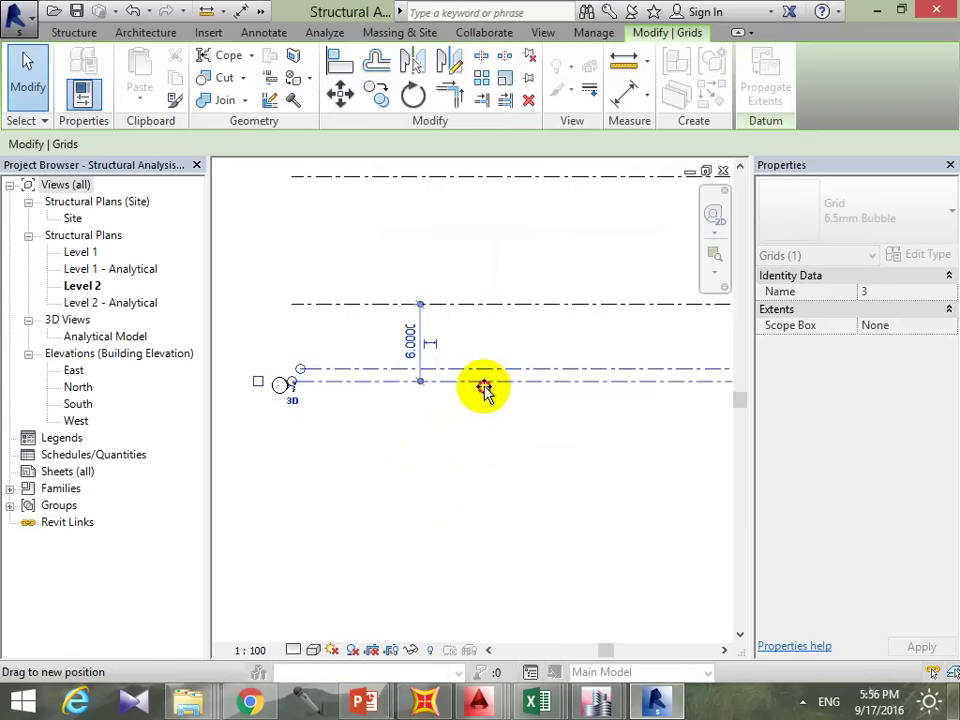
pyautogui.moveTo(487, 393); pyautogui.dragTo(488, 384)
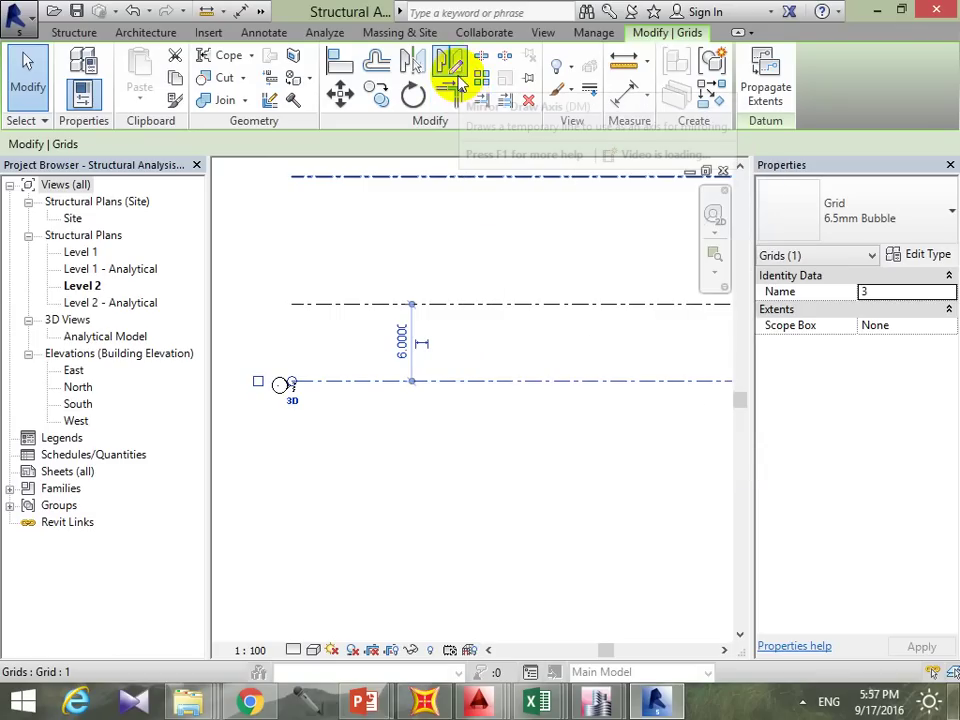
pyautogui.moveTo(465, 356)
pyautogui.mouseDown(button='middle')
pyautogui.moveTo(420, 360)
pyautogui.moveTo(606, 377)
pyautogui.mouseUp(button='middle')
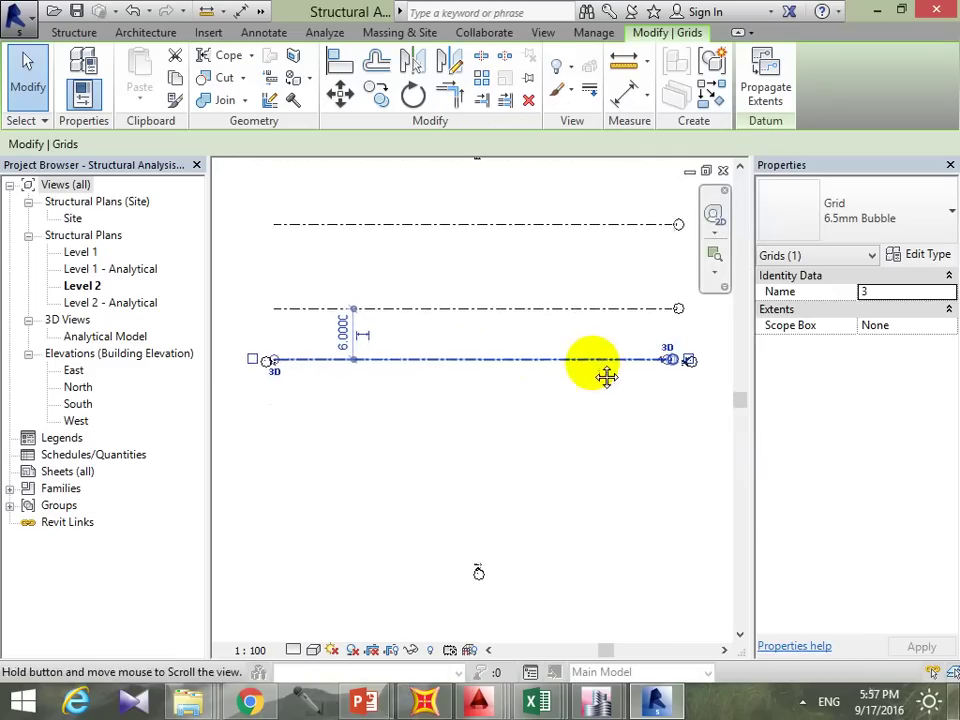
pyautogui.press('Escape')
pyautogui.click(376, 62)
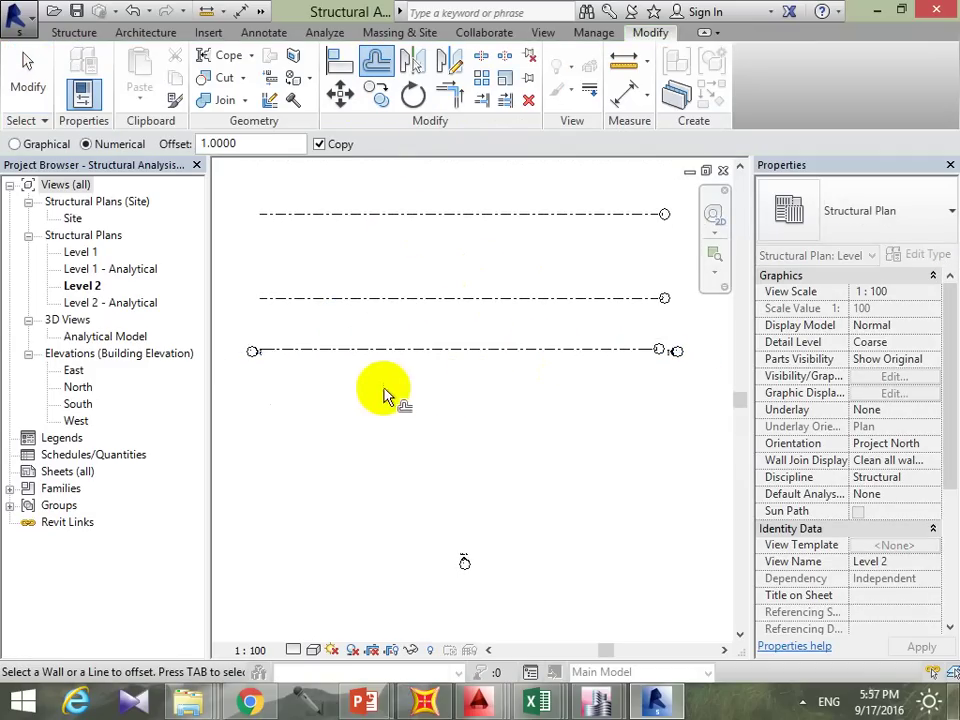
pyautogui.moveTo(259, 143); pyautogui.dragTo(176, 145)
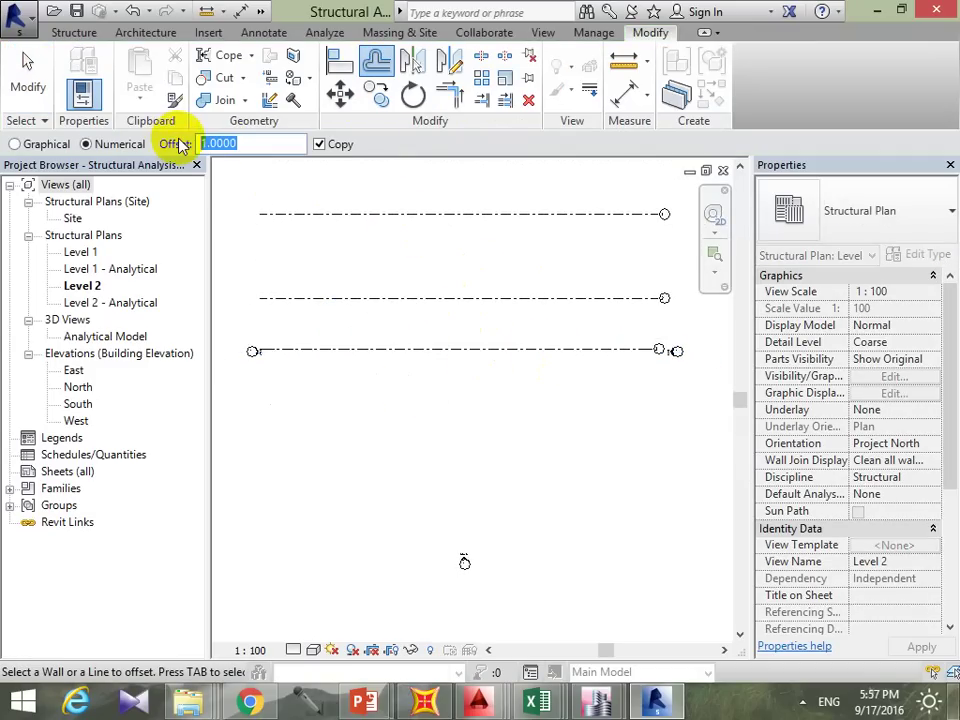
pyautogui.write('5')
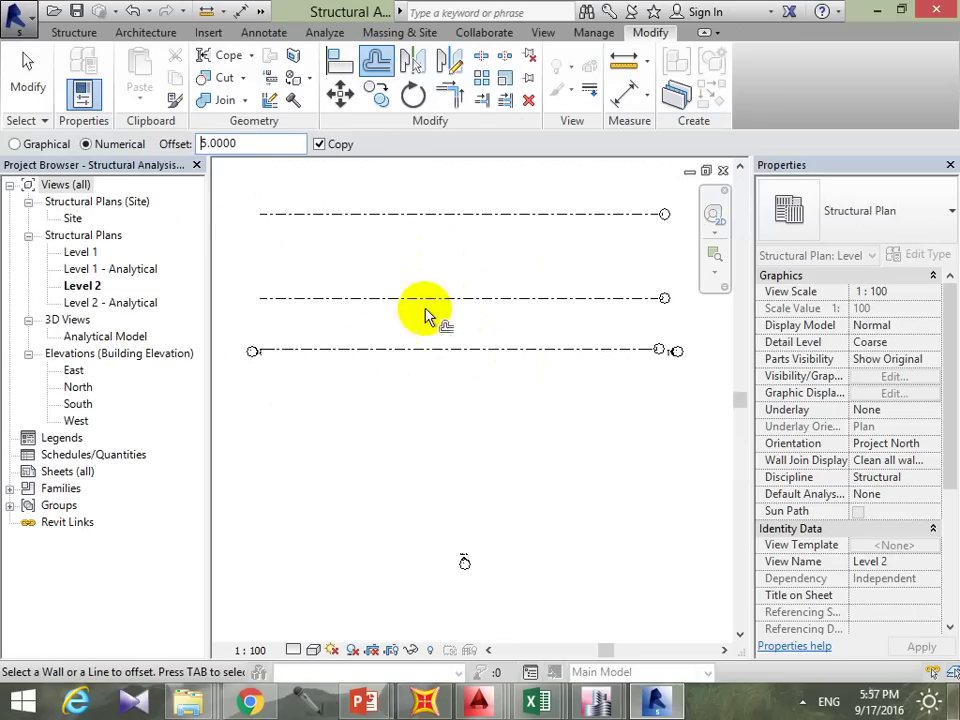
pyautogui.moveTo(440, 352); pyautogui.dragTo(446, 358, button='middle')
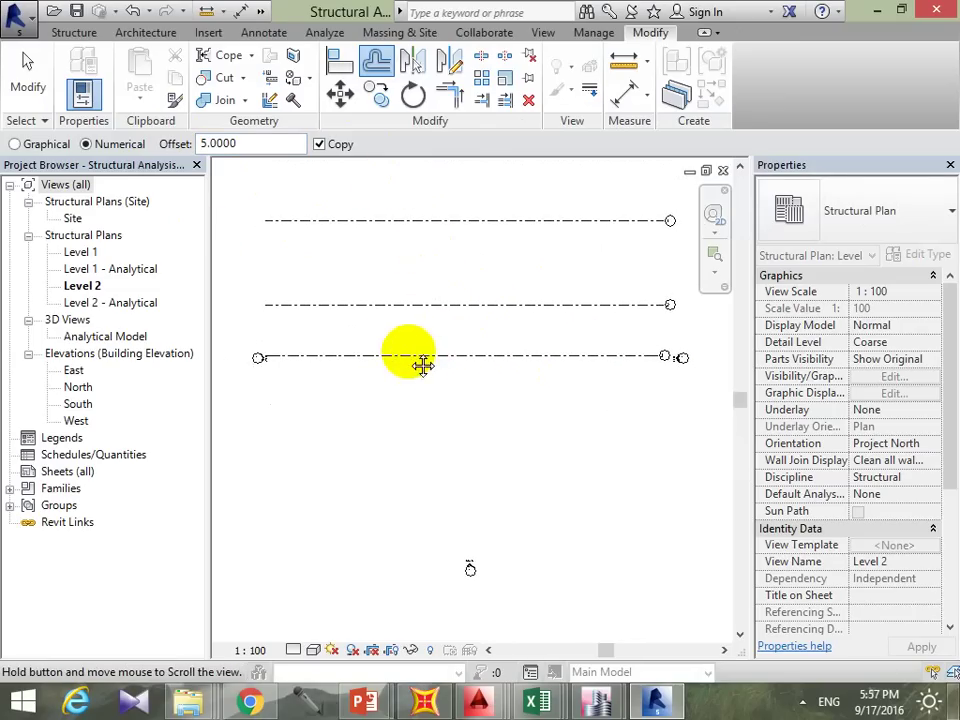
pyautogui.moveTo(418, 358); pyautogui.dragTo(441, 364, button='middle')
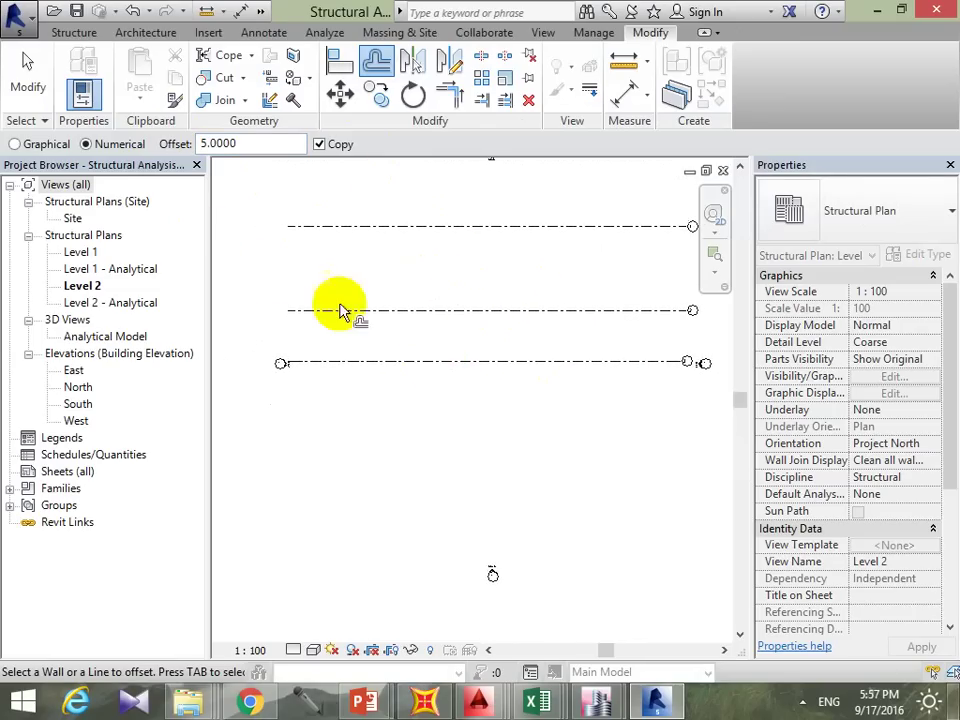
pyautogui.click(14, 144)
pyautogui.press('Escape')
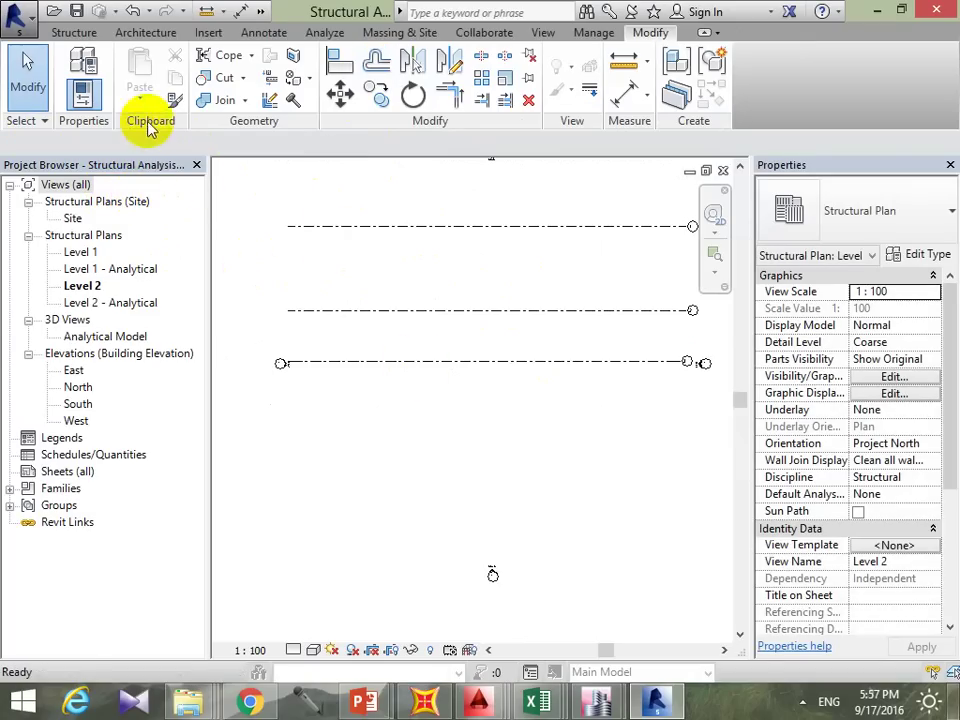
# Step: Move grid 3 down so it sits 12000 below grid 2
pyautogui.click(298, 365)
pyautogui.scroll(2, 300, 368)
pyautogui.moveTo(306, 377); pyautogui.dragTo(364, 353, button='middle')
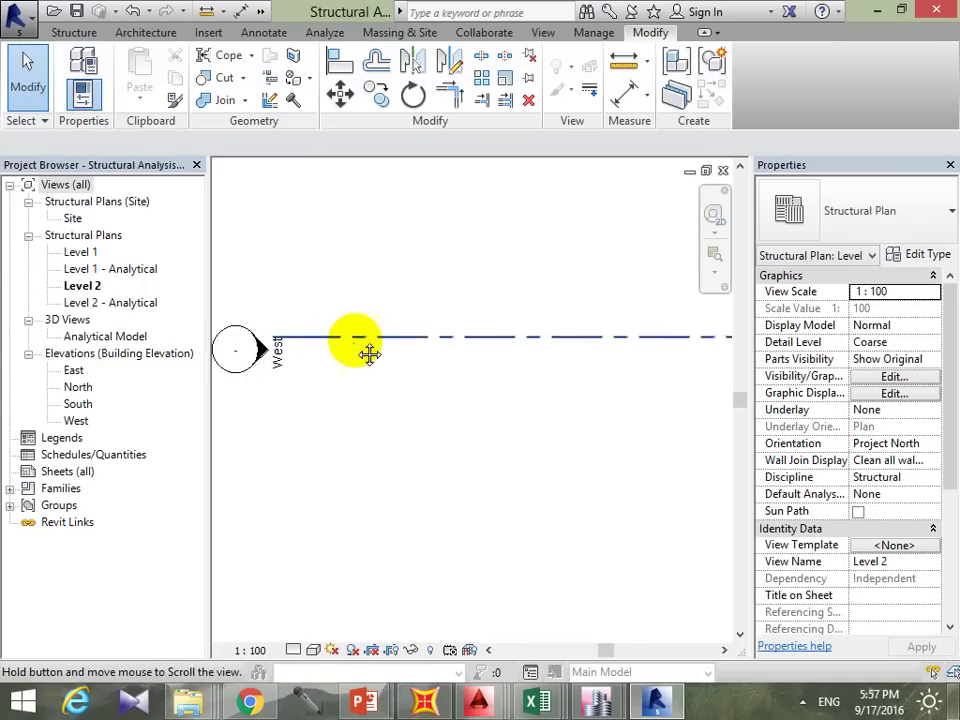
pyautogui.scroll(1, 365, 350)
pyautogui.scroll(-2, 510, 371)
pyautogui.moveTo(386, 420)
pyautogui.mouseDown(button='middle')
pyautogui.moveTo(707, 388)
pyautogui.moveTo(621, 414)
pyautogui.mouseUp(button='middle')
pyautogui.scroll(-1, 707, 388)
pyautogui.click(611, 407)
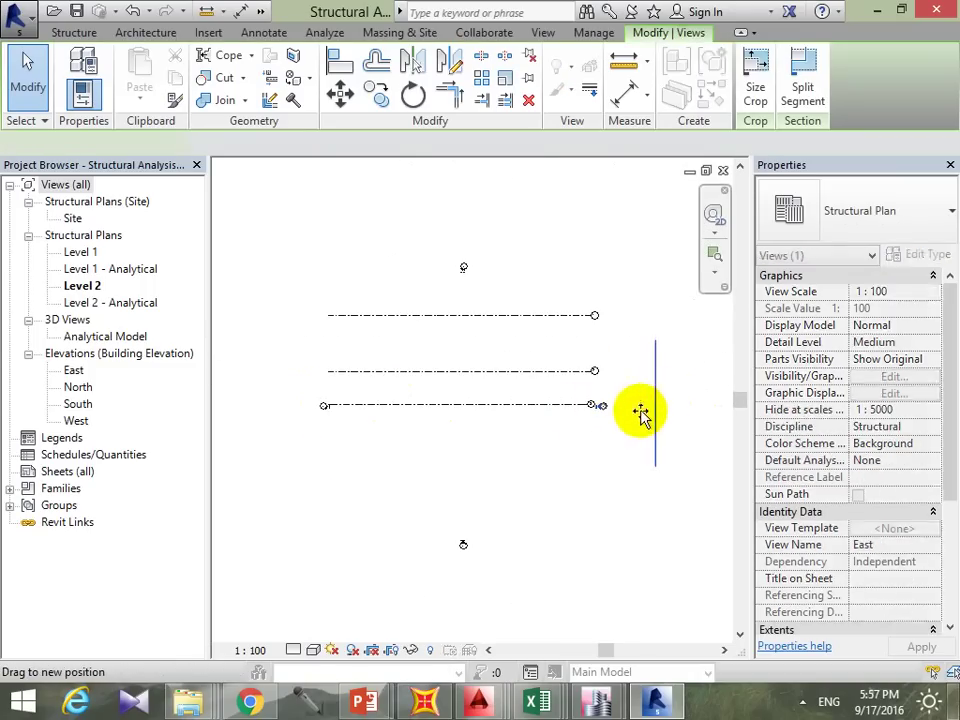
pyautogui.click(634, 407)
pyautogui.click(620, 410)
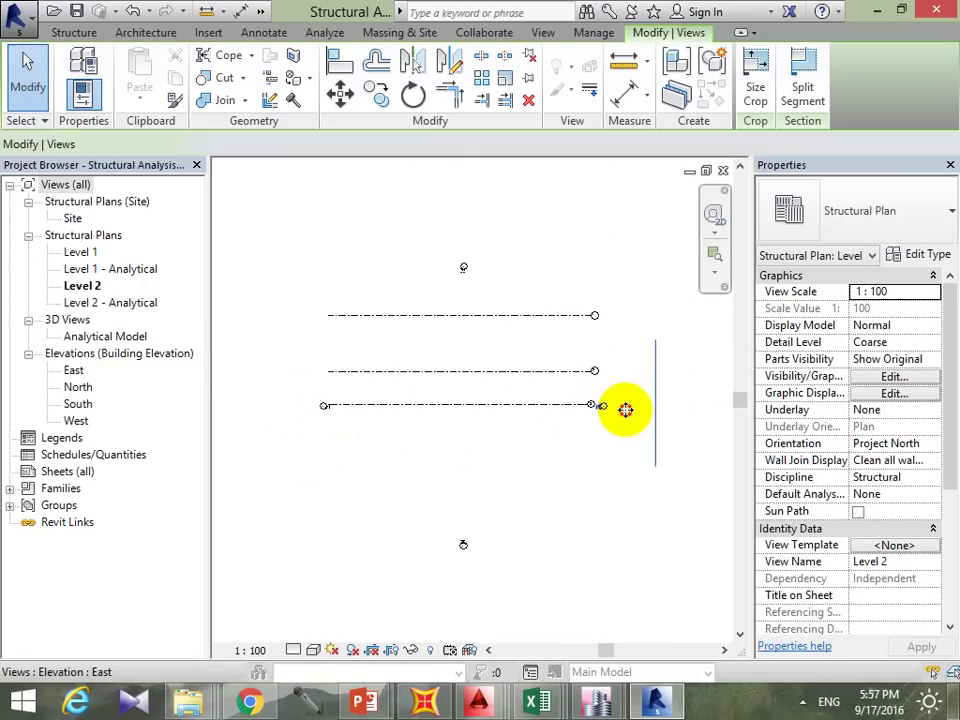
pyautogui.click(594, 428)
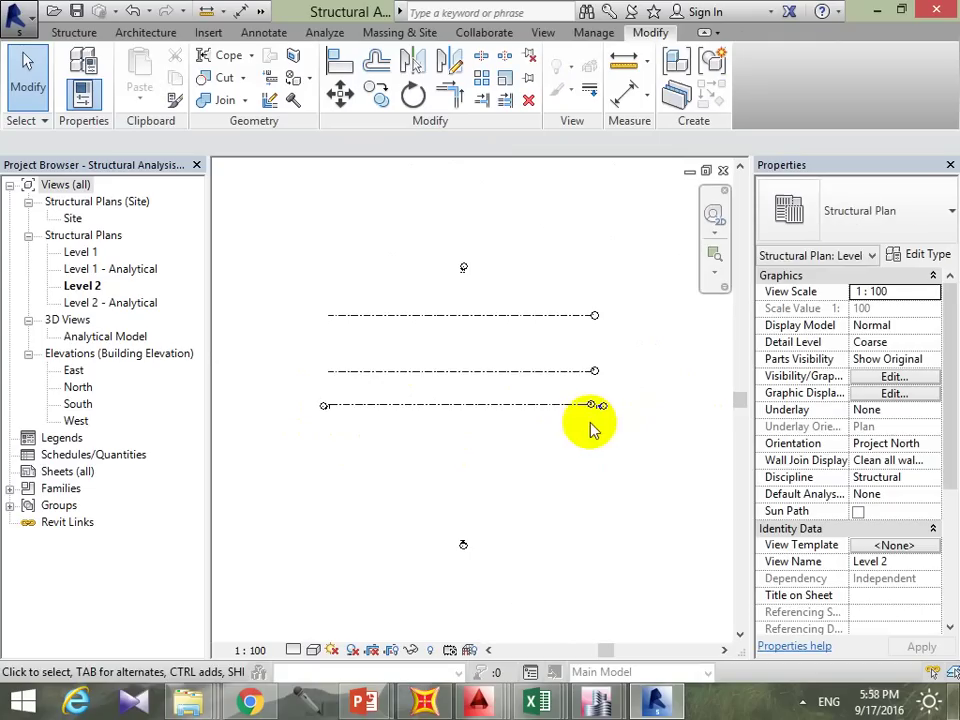
pyautogui.click(482, 412)
pyautogui.moveTo(486, 404); pyautogui.dragTo(489, 438)
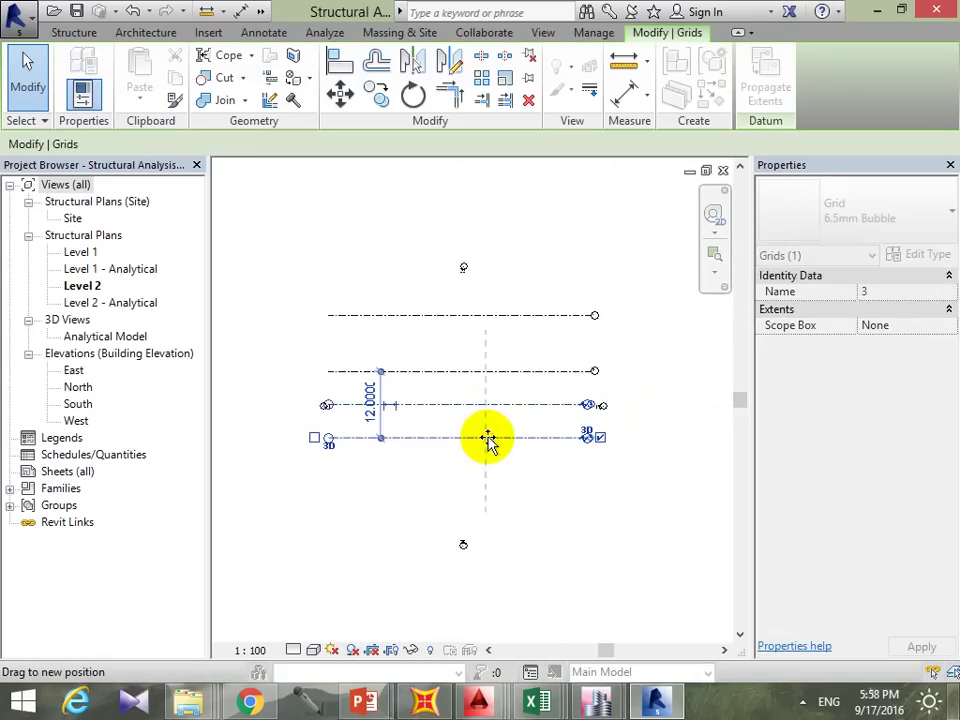
pyautogui.click(474, 455)
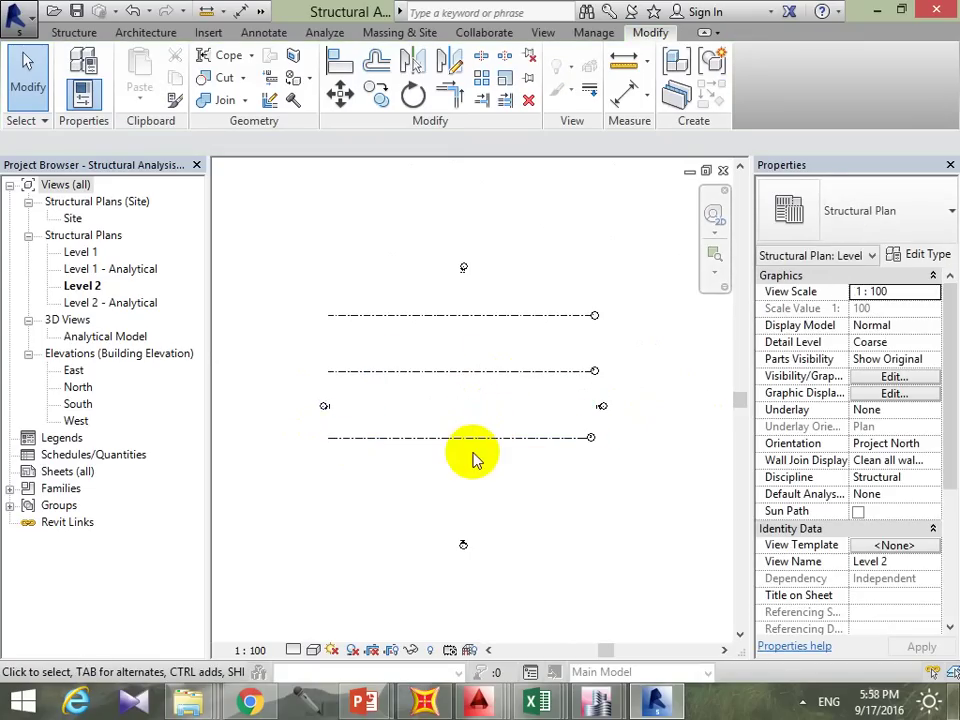
# Step: Drag grid 3's bubble end to line up with the ends of grids 1 and 2
pyautogui.click(588, 443)
pyautogui.scroll(3, 590, 443)
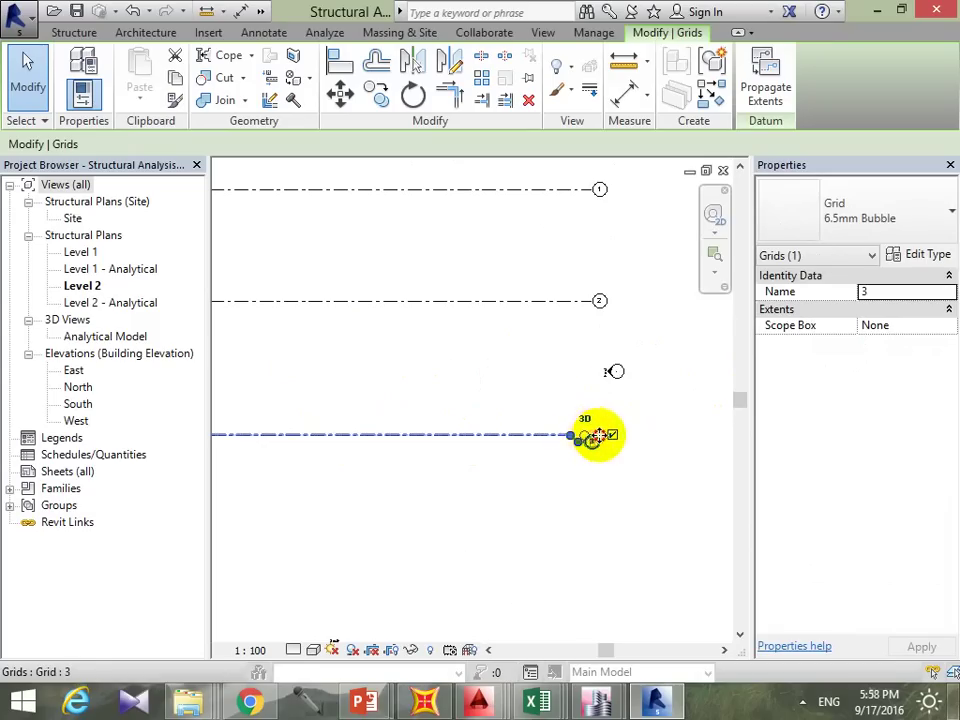
pyautogui.click(583, 439)
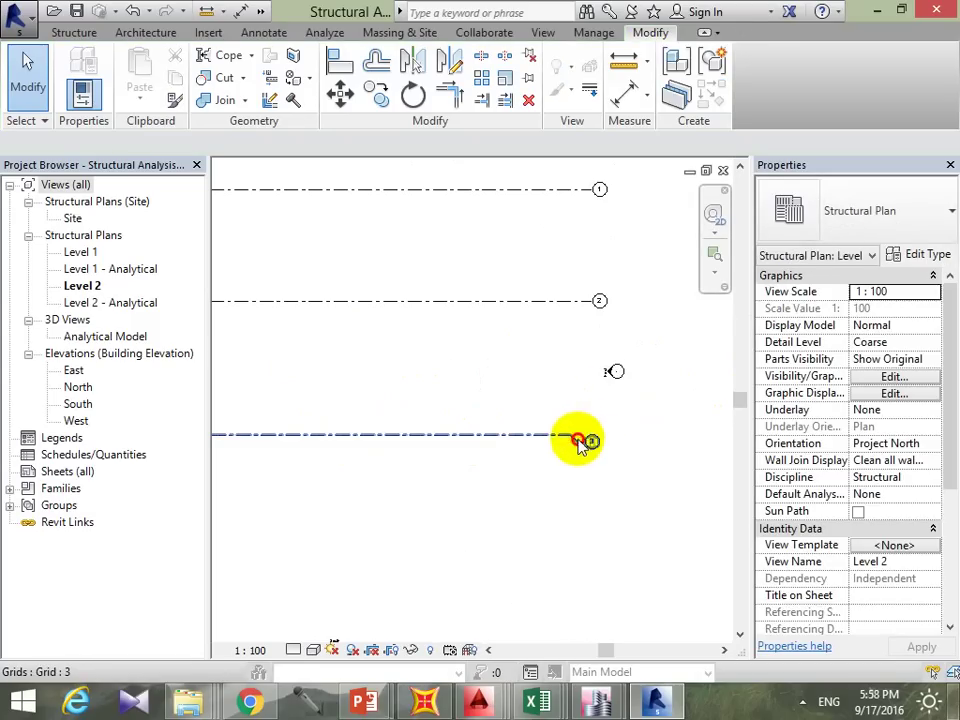
pyautogui.moveTo(583, 440)
pyautogui.mouseDown()
pyautogui.moveTo(587, 457)
pyautogui.moveTo(572, 425)
pyautogui.moveTo(596, 420)
pyautogui.mouseUp()
pyautogui.scroll(3, 583, 450)
pyautogui.scroll(-2, 602, 418)
pyautogui.click(590, 425)
pyautogui.scroll(-2, 576, 422)
pyautogui.click(568, 439)
pyautogui.scroll(-2, 568, 439)
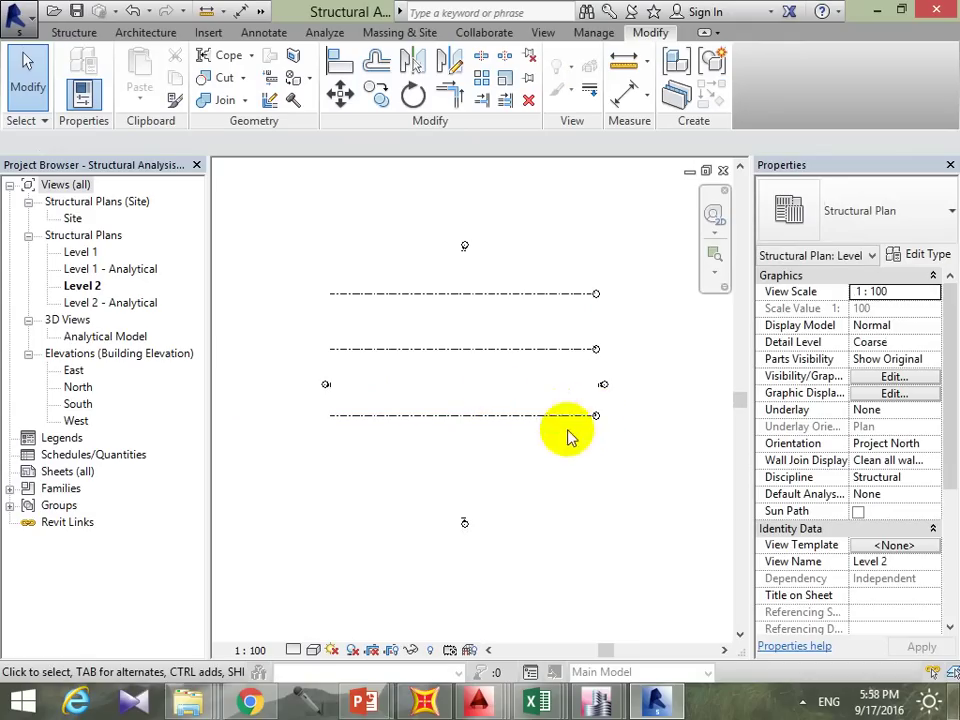
# Step: Try the Offset tool in Numerical mode, toggling Copy off and back on
pyautogui.click(376, 62)
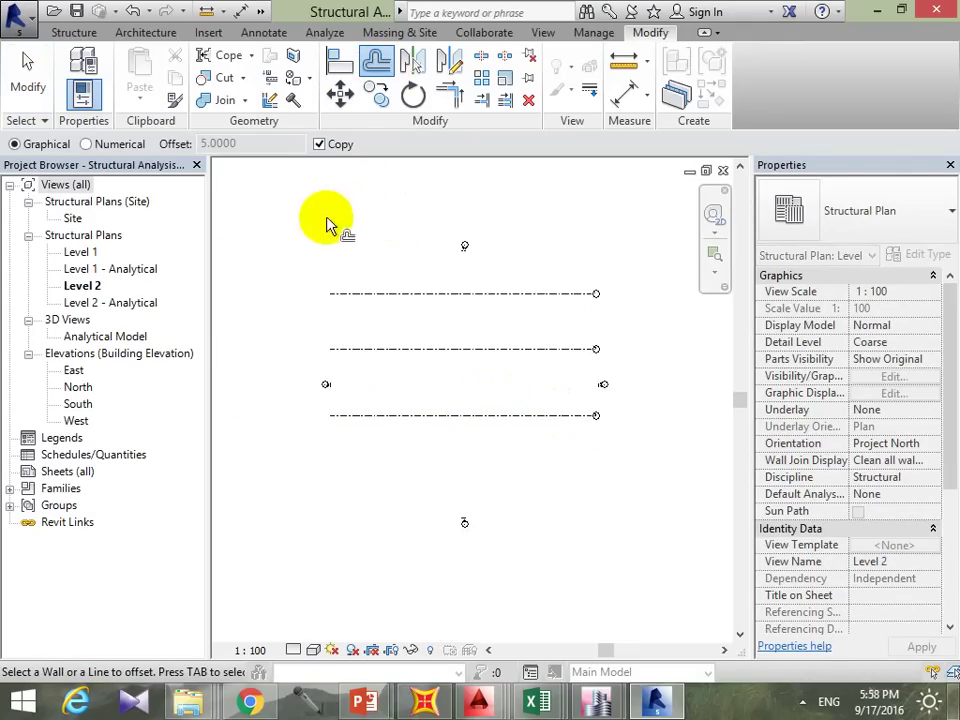
pyautogui.click(86, 144)
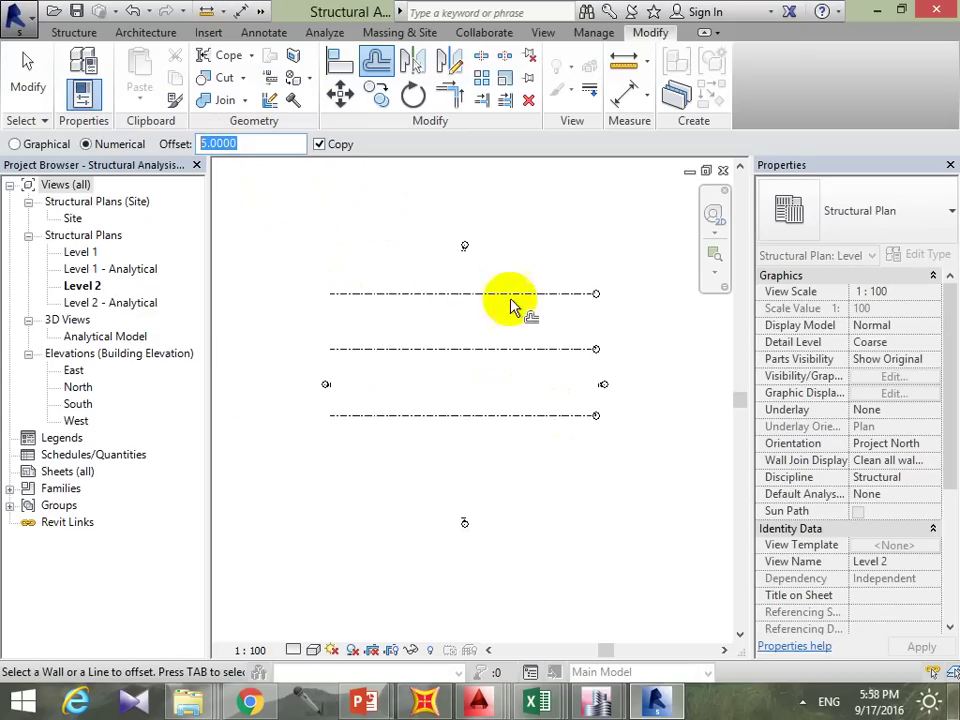
pyautogui.moveTo(568, 336); pyautogui.dragTo(587, 336, button='middle')
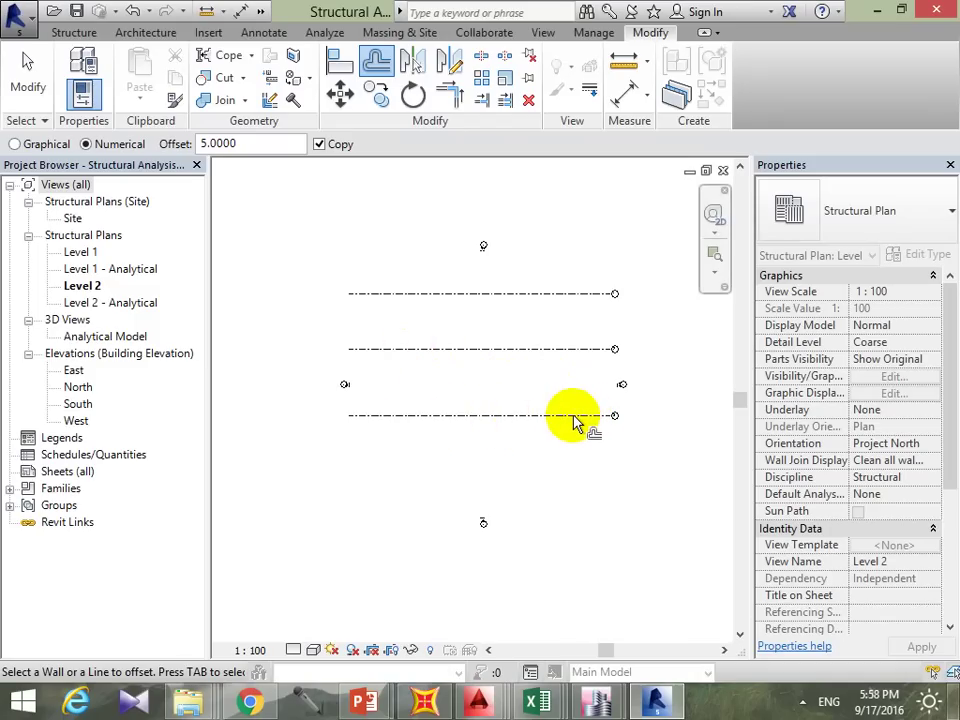
pyautogui.click(322, 145)
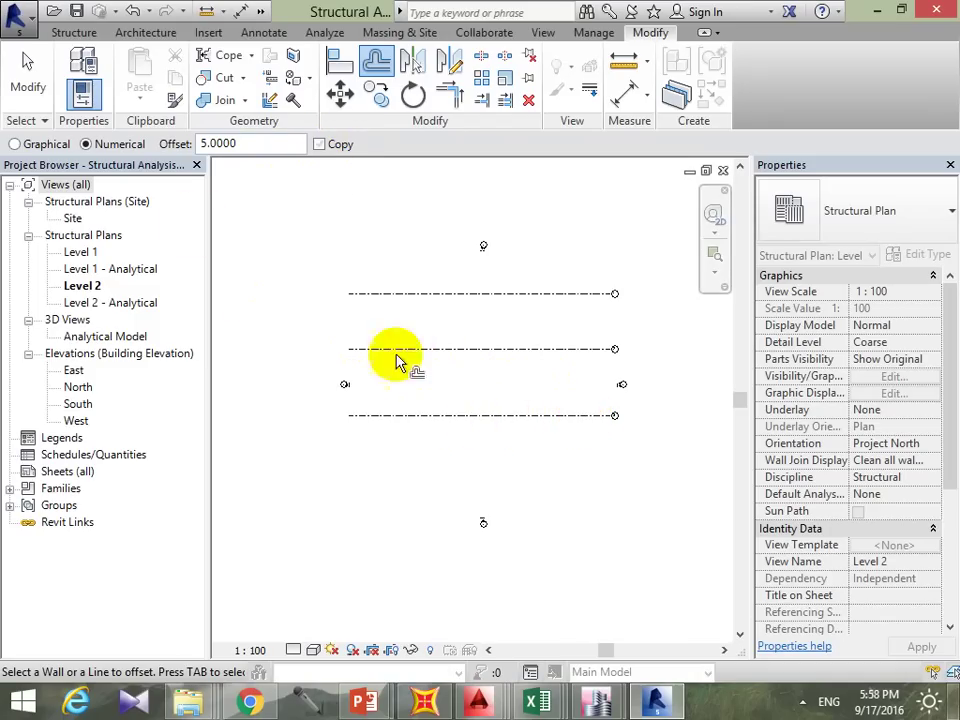
pyautogui.click(319, 144)
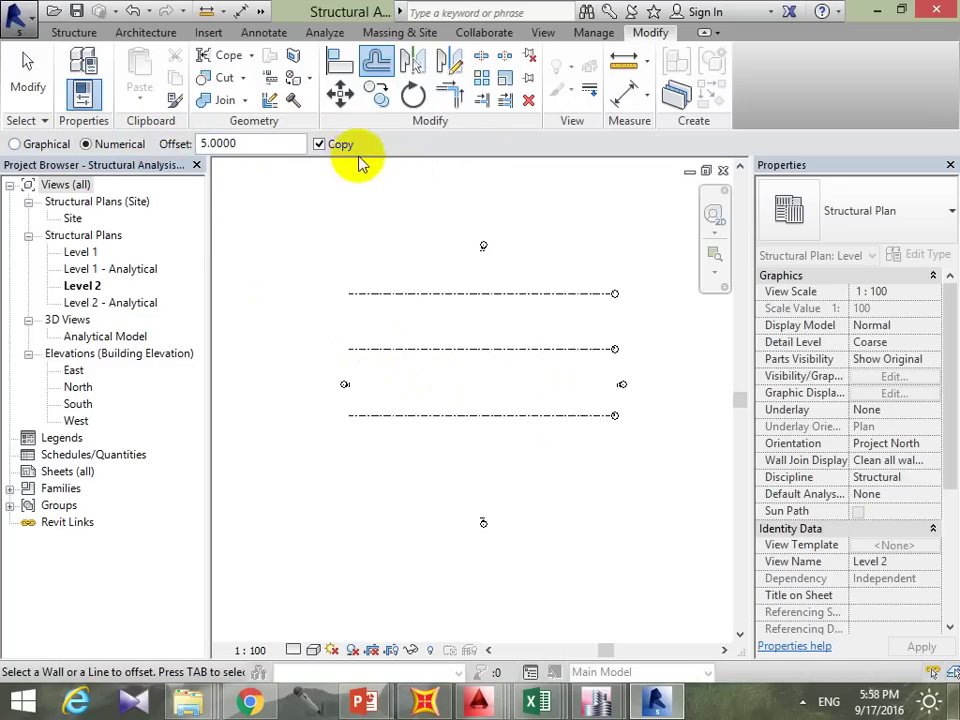
# Step: Cancel Offset and copy grid 3 downward to create new grids below it
pyautogui.press('Escape')
pyautogui.moveTo(463, 384); pyautogui.dragTo(444, 315, button='middle')
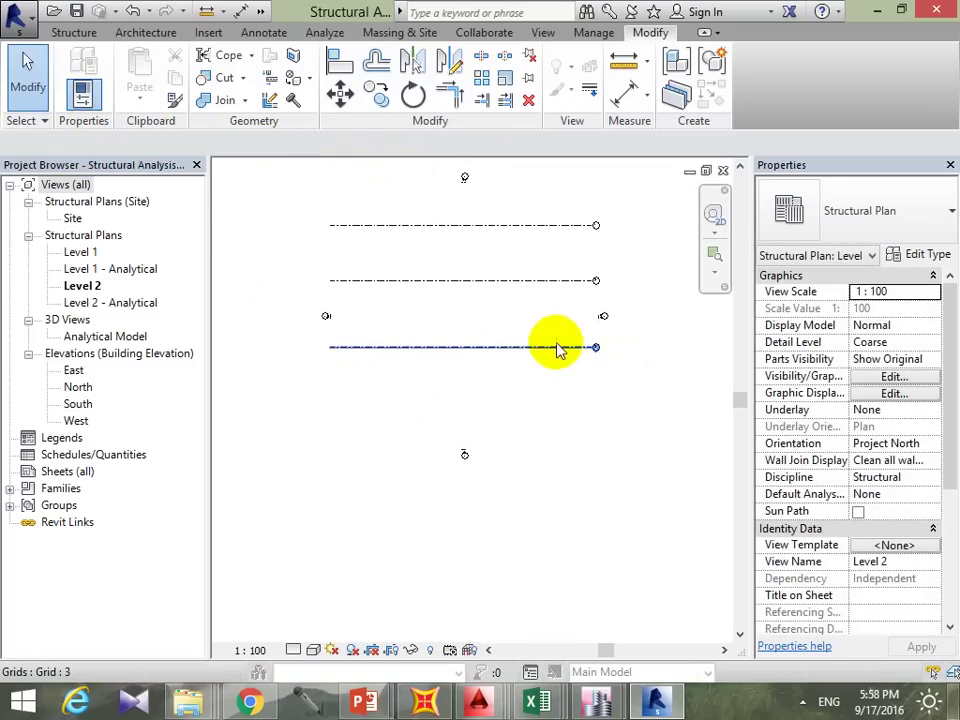
pyautogui.keyDown('ctrl'); pyautogui.moveTo(556, 350); pyautogui.dragTo(552, 430); pyautogui.keyUp('ctrl')
# Step: Draw a vertical grid line crossing all five horizontal grids
pyautogui.press('Escape')
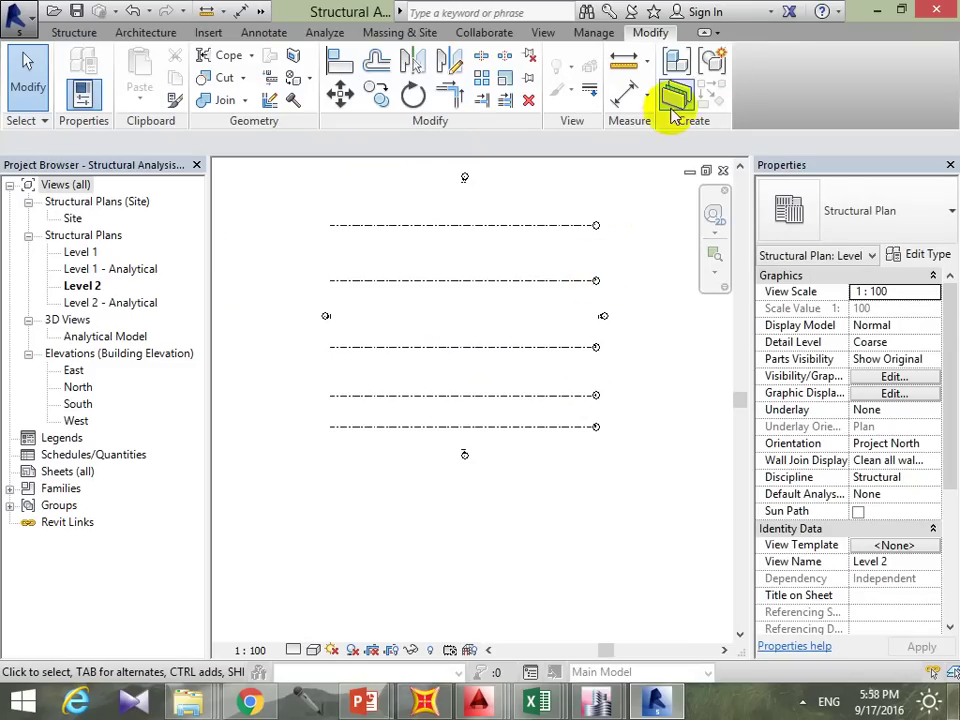
pyautogui.click(80, 32)
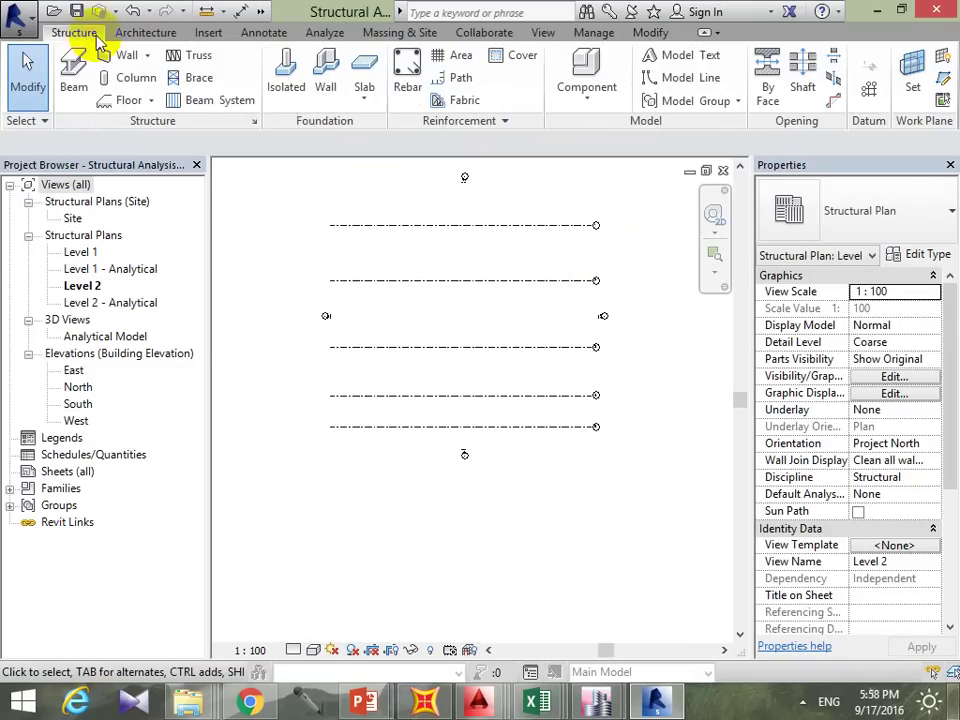
pyautogui.click(868, 86)
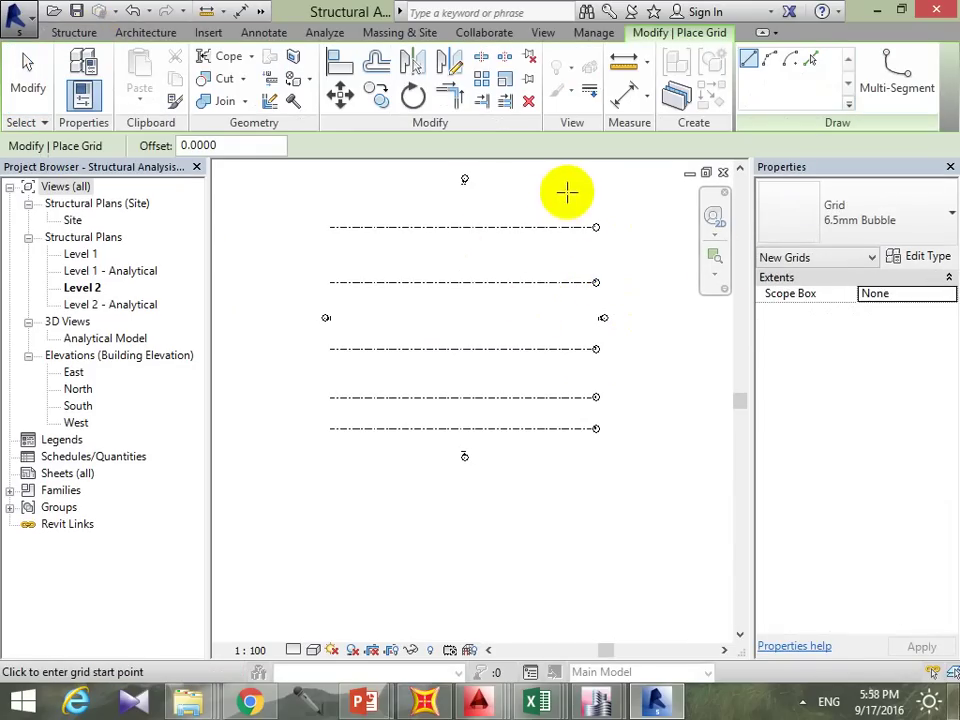
pyautogui.click(567, 192)
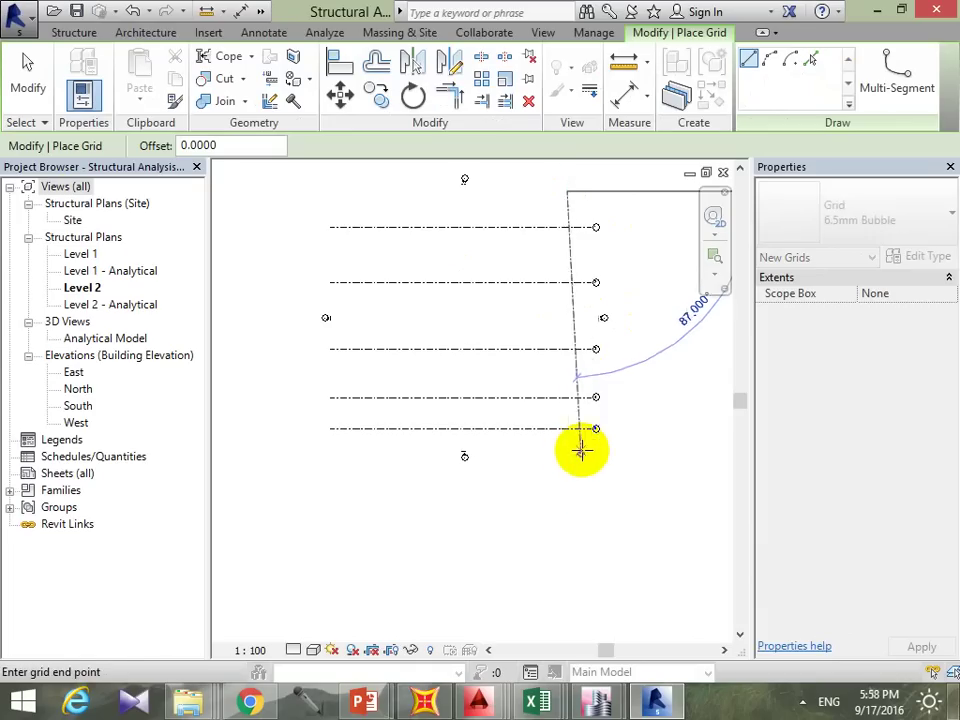
pyautogui.click(568, 452)
pyautogui.scroll(4, 566, 460)
pyautogui.scroll(2, 576, 460)
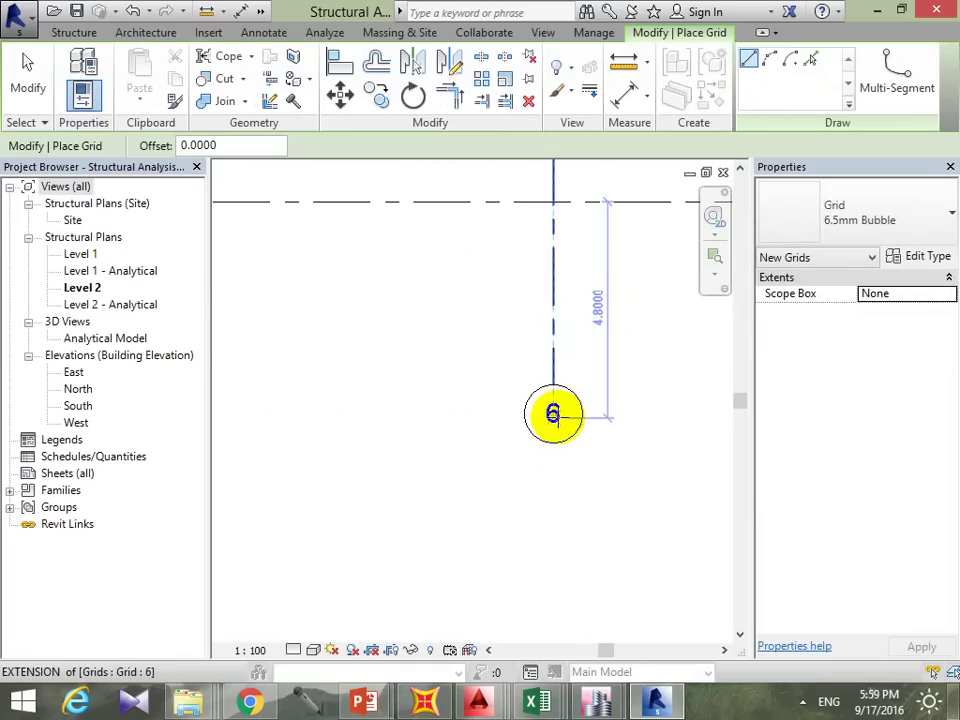
pyautogui.press('Escape')
pyautogui.press('Escape')
# Step: Rename the new vertical grid's bubble to A
pyautogui.click(558, 423)
pyautogui.click(558, 421)
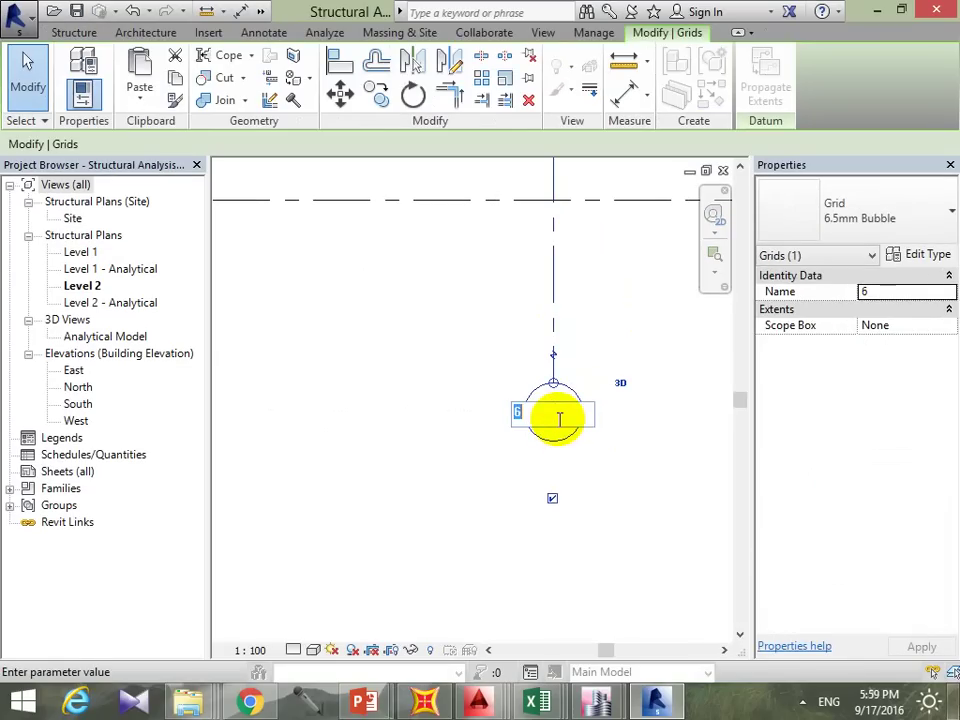
pyautogui.write('A')
pyautogui.press('Return')
# Step: Copy grid A leftward three times to create grids B, C and D
pyautogui.scroll(-3, 565, 425)
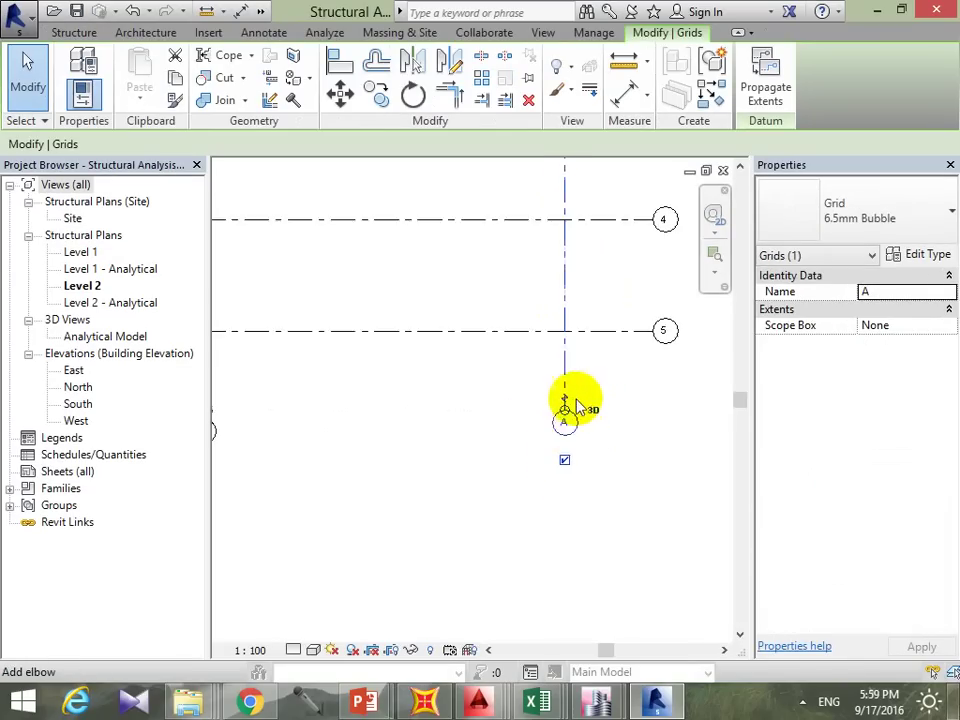
pyautogui.scroll(-3, 570, 390)
pyautogui.moveTo(570, 384)
pyautogui.keyDown('ctrl'); pyautogui.mouseDown()
pyautogui.moveTo(463, 386)
pyautogui.moveTo(462, 395)
pyautogui.moveTo(358, 390)
pyautogui.mouseUp(); pyautogui.keyUp('ctrl')
pyautogui.click(460, 430)
pyautogui.scroll(2, 462, 414)
pyautogui.scroll(-2, 462, 414)
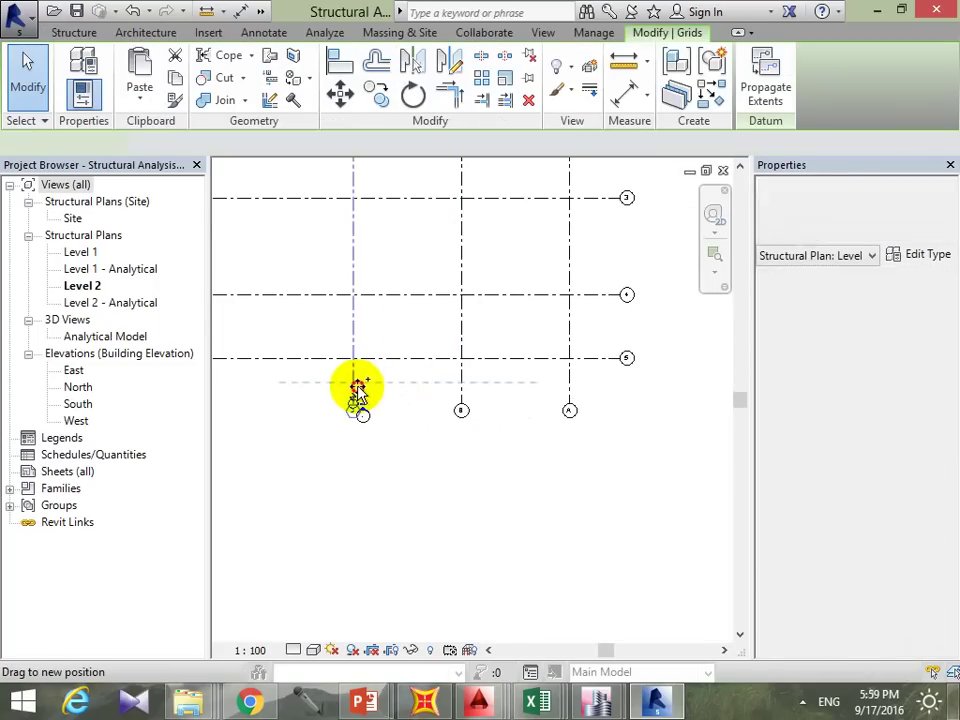
pyautogui.moveTo(358, 390); pyautogui.dragTo(497, 443, button='middle')
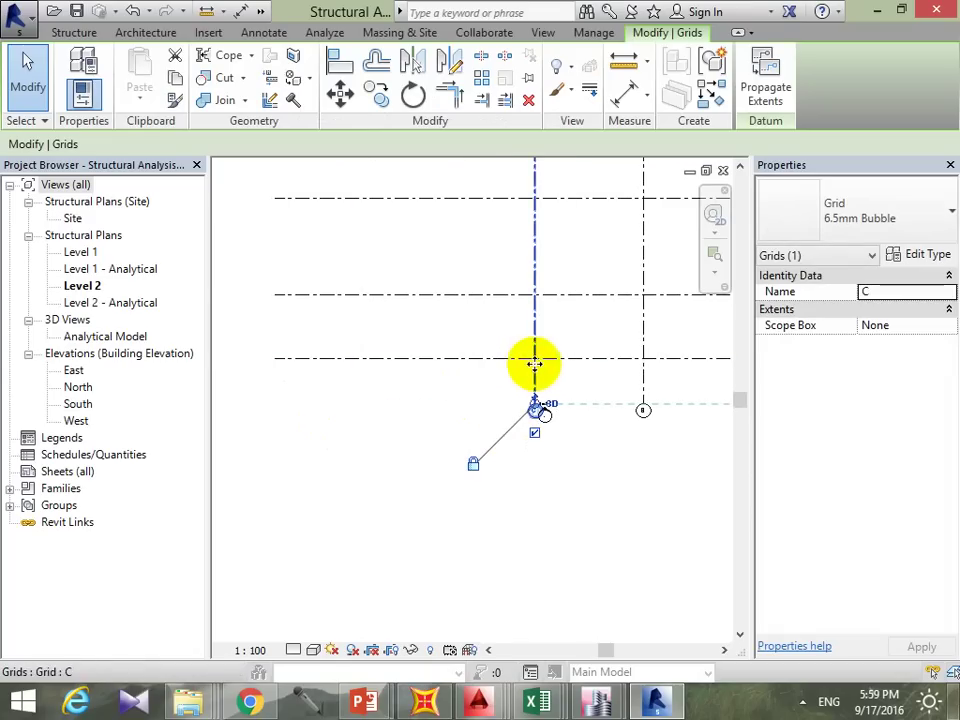
pyautogui.moveTo(535, 368)
pyautogui.keyDown('ctrl'); pyautogui.mouseDown()
pyautogui.moveTo(430, 385)
pyautogui.moveTo(393, 378)
pyautogui.mouseUp(); pyautogui.keyUp('ctrl')
pyautogui.scroll(3, 386, 420)
pyautogui.scroll(-3, 415, 400)
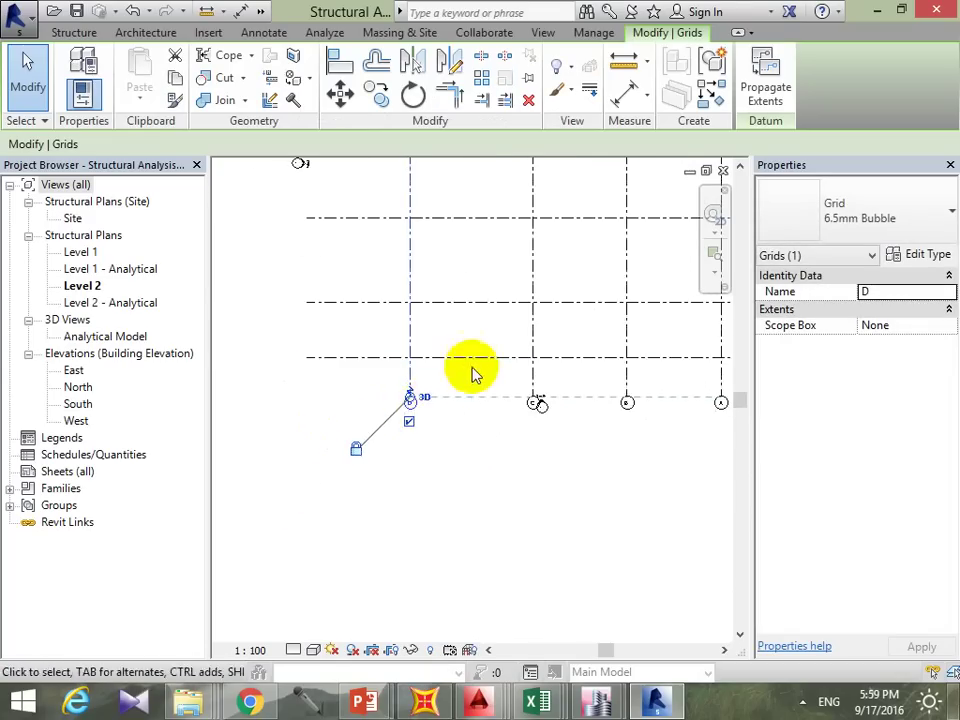
pyautogui.moveTo(474, 373); pyautogui.dragTo(493, 424, button='middle')
pyautogui.scroll(-2, 484, 411)
pyautogui.click(393, 272)
# Step: Check the top horizontal grid, then select grid A
pyautogui.click(368, 236)
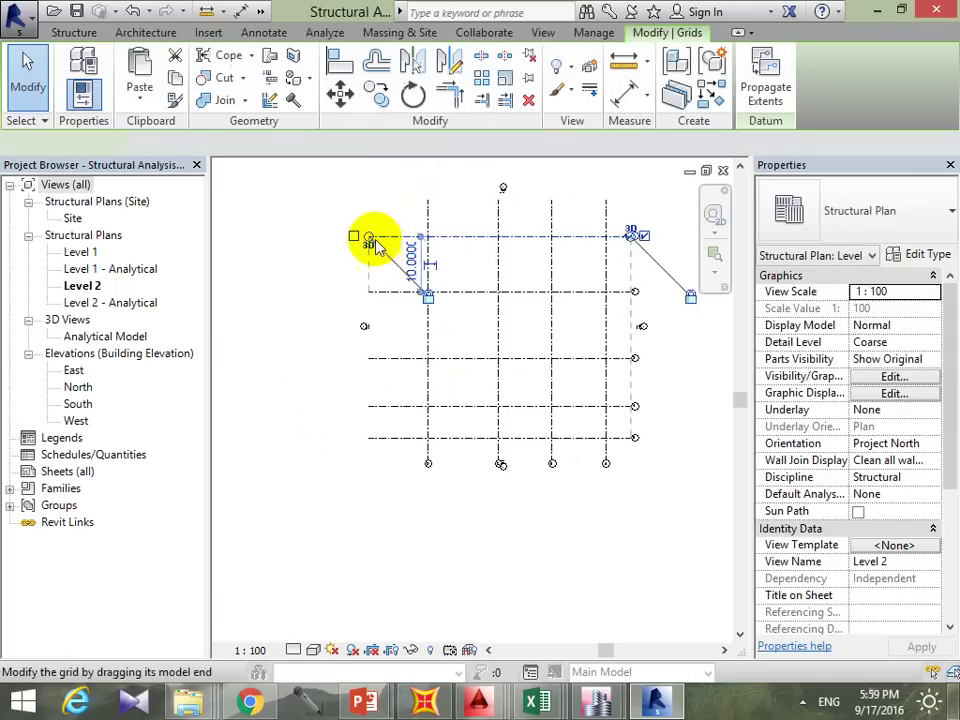
pyautogui.scroll(2, 362, 240)
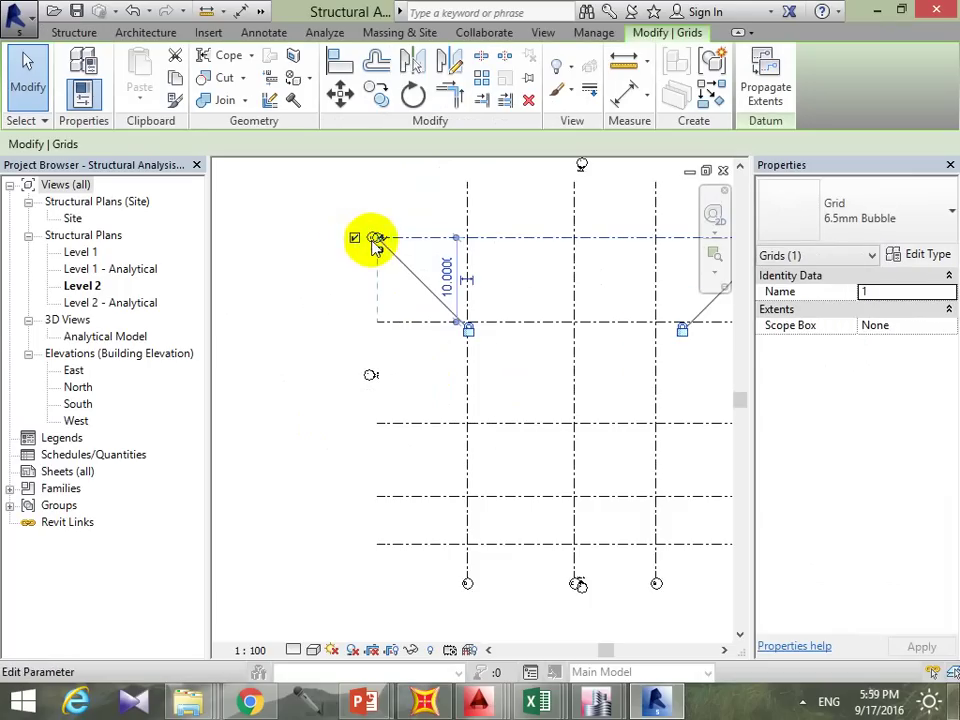
pyautogui.scroll(3, 380, 255)
pyautogui.scroll(-1, 379, 235)
pyautogui.scroll(-2, 350, 250)
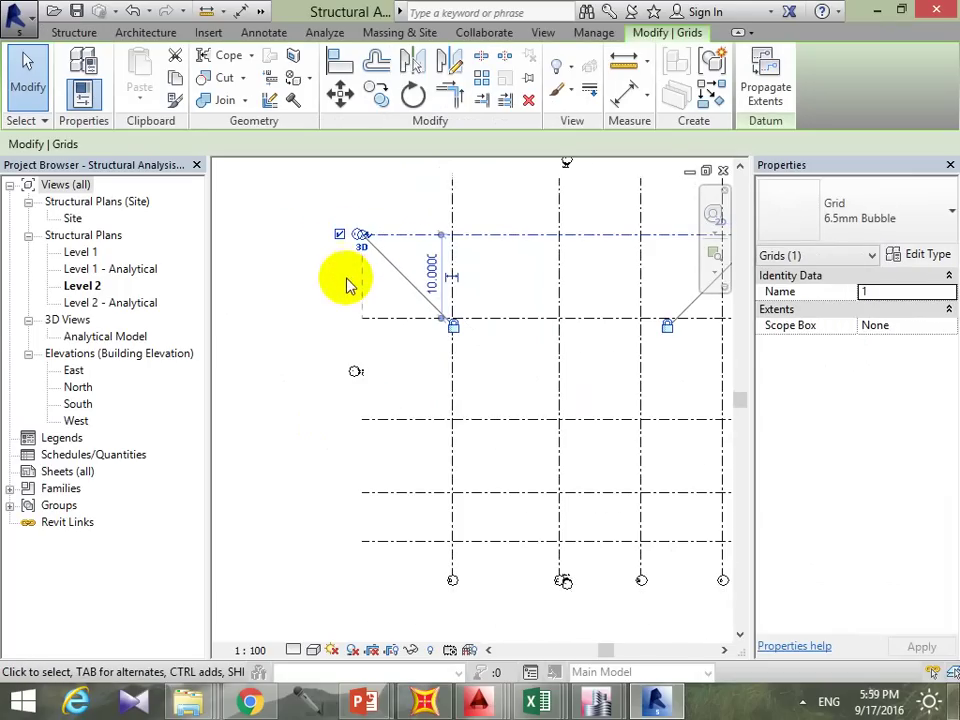
pyautogui.scroll(-2, 400, 275)
pyautogui.click(470, 295)
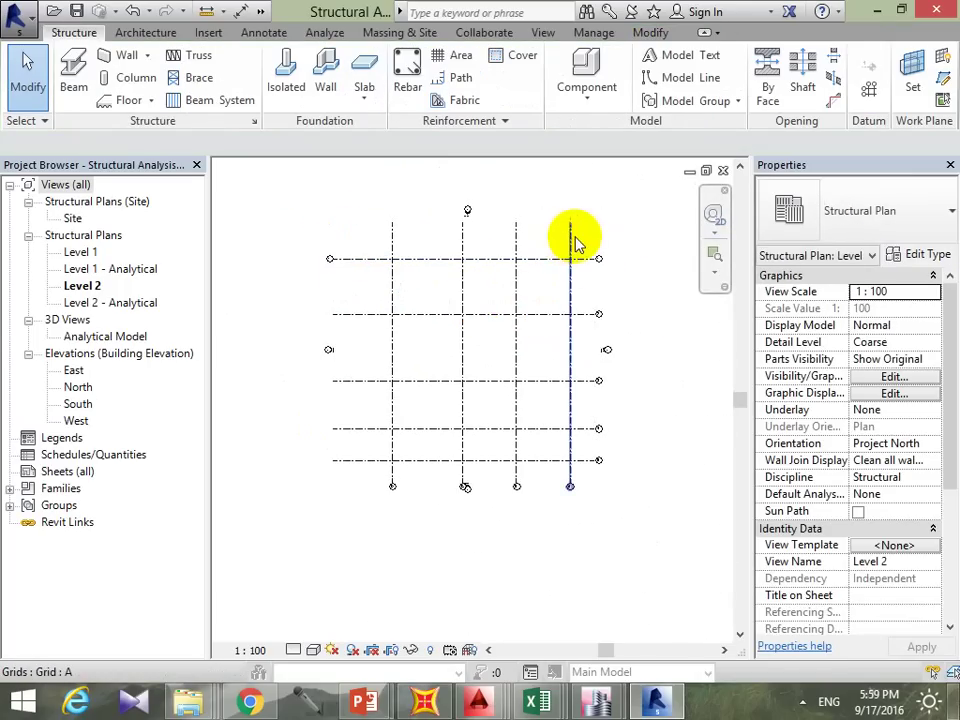
pyautogui.click(571, 238)
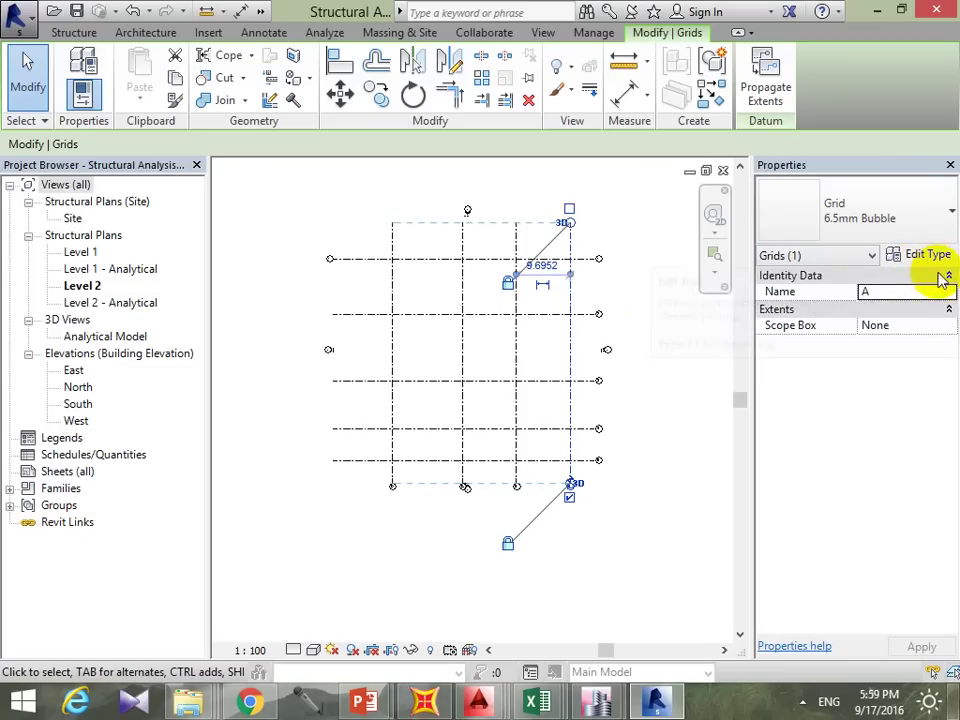
# Step: In grid A's Type Properties, pick 6.5mm Bubble Custom Gap and confirm with OK
pyautogui.click(933, 257)
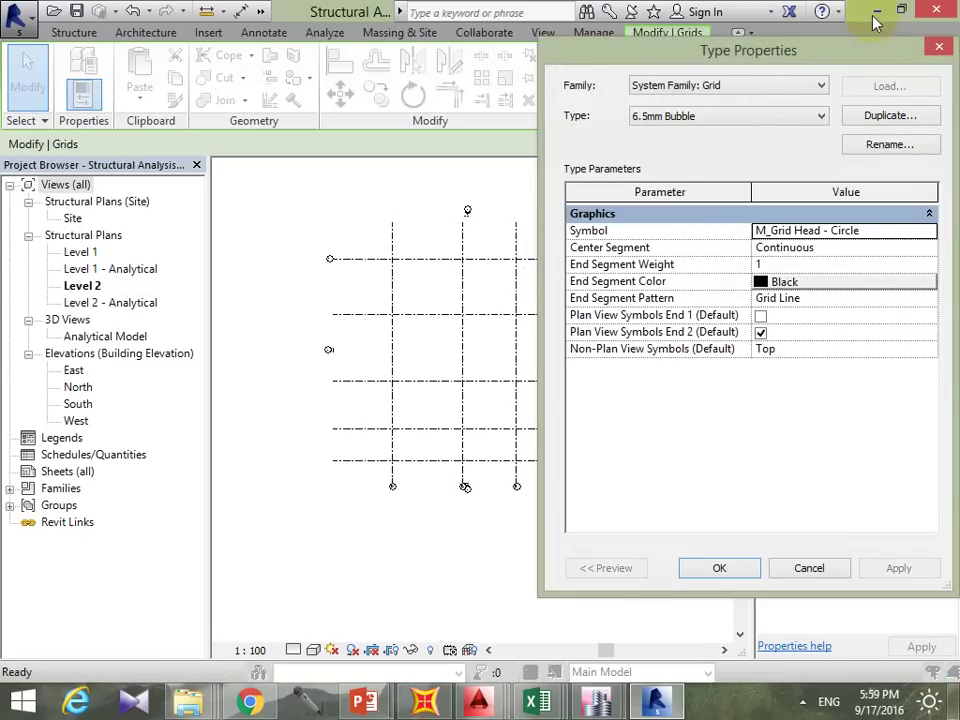
pyautogui.moveTo(853, 55); pyautogui.dragTo(793, 49)
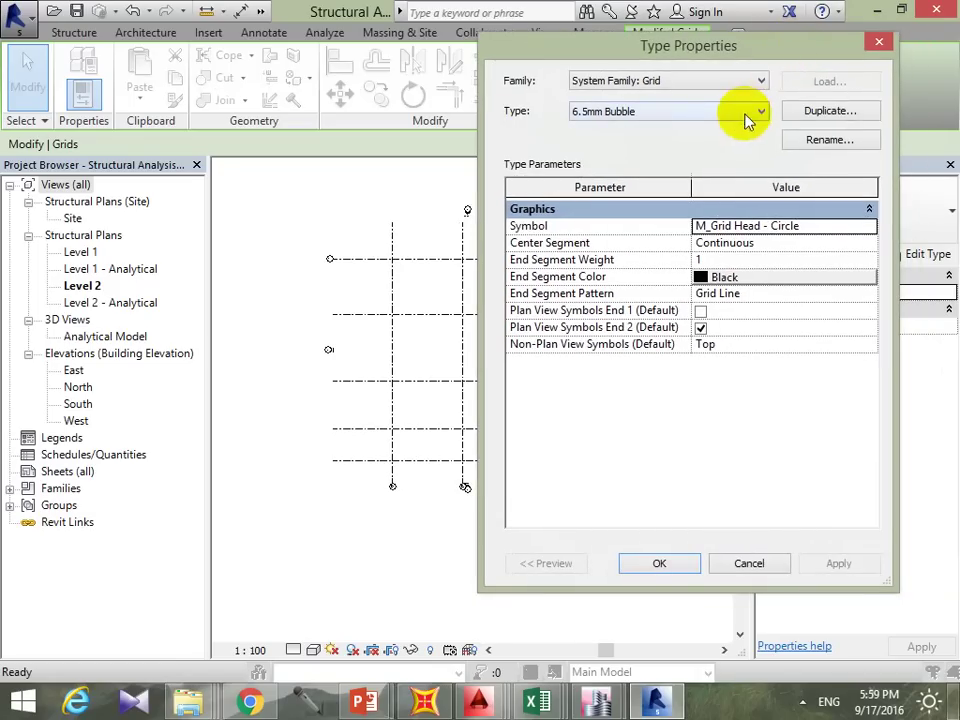
pyautogui.click(725, 112)
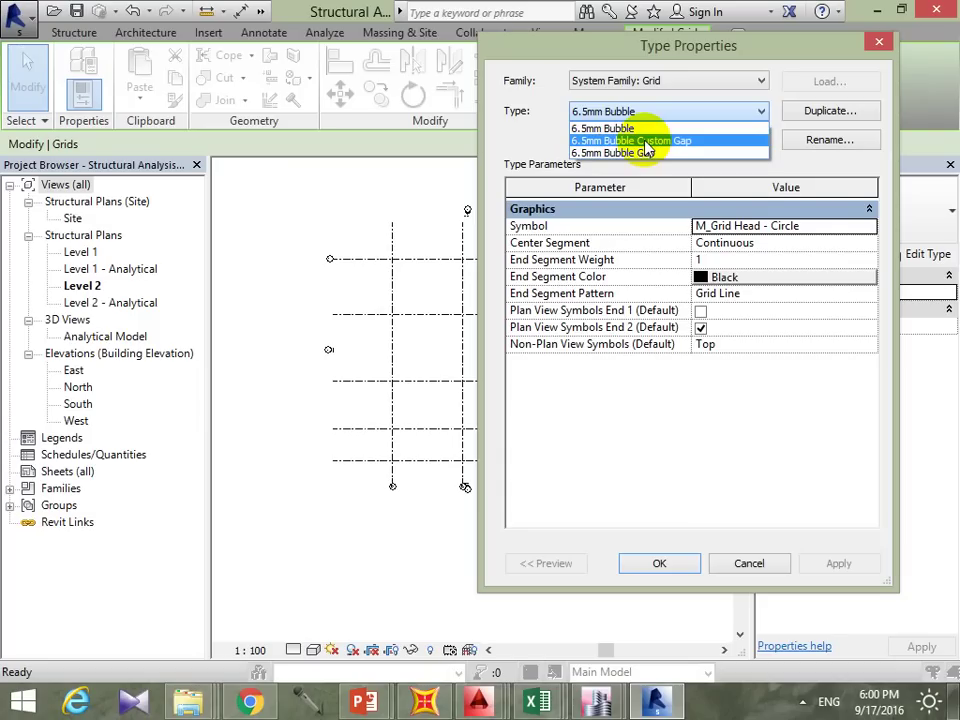
pyautogui.click(647, 203)
pyautogui.click(692, 112)
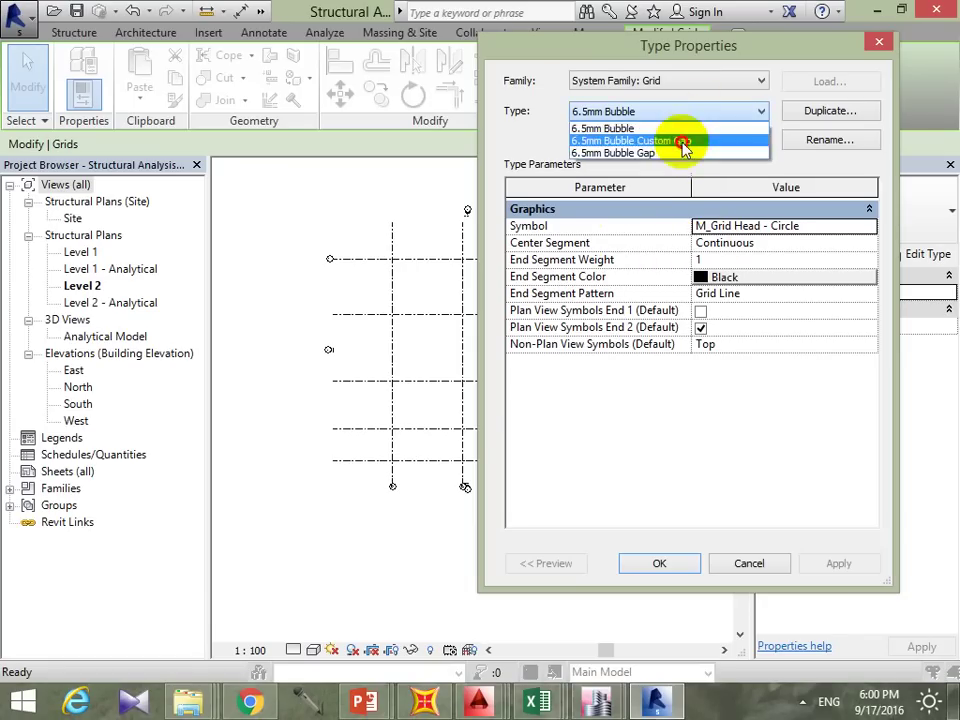
pyautogui.click(684, 142)
pyautogui.click(658, 568)
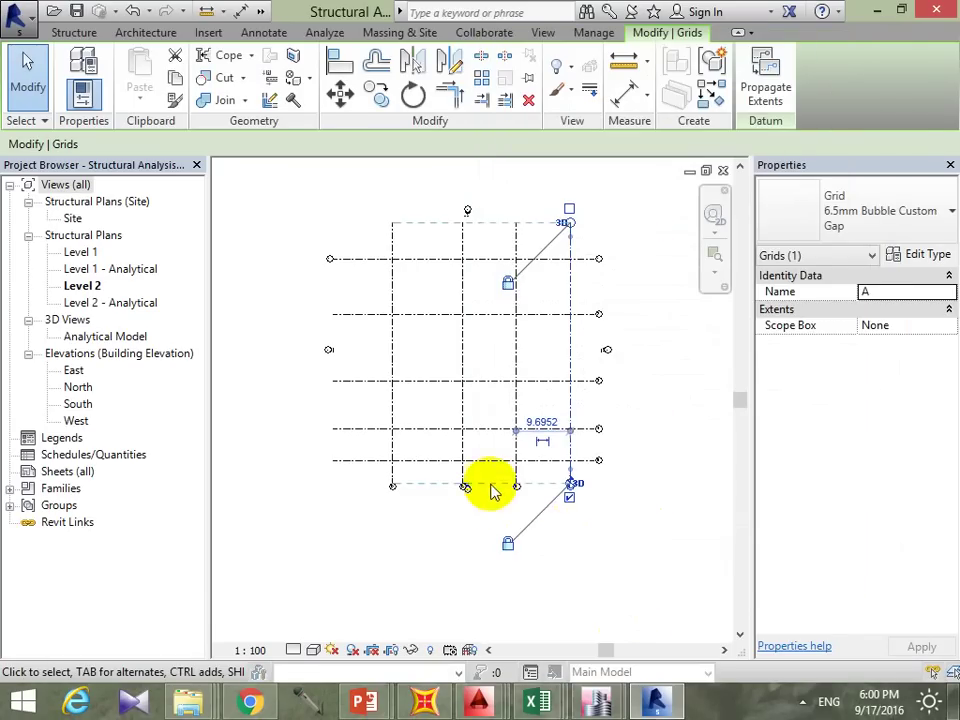
pyautogui.click(520, 500)
pyautogui.scroll(3, 553, 497)
pyautogui.scroll(2, 634, 497)
pyautogui.scroll(3, 609, 463)
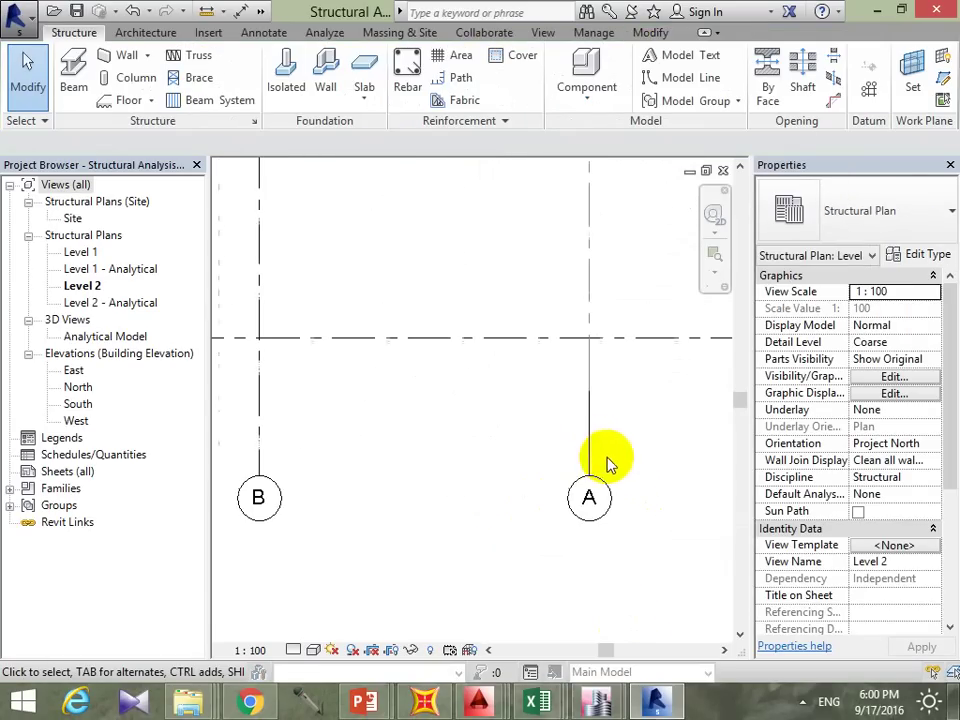
pyautogui.moveTo(625, 445)
pyautogui.mouseDown(button='middle')
pyautogui.moveTo(627, 460)
pyautogui.moveTo(606, 437)
pyautogui.mouseUp(button='middle')
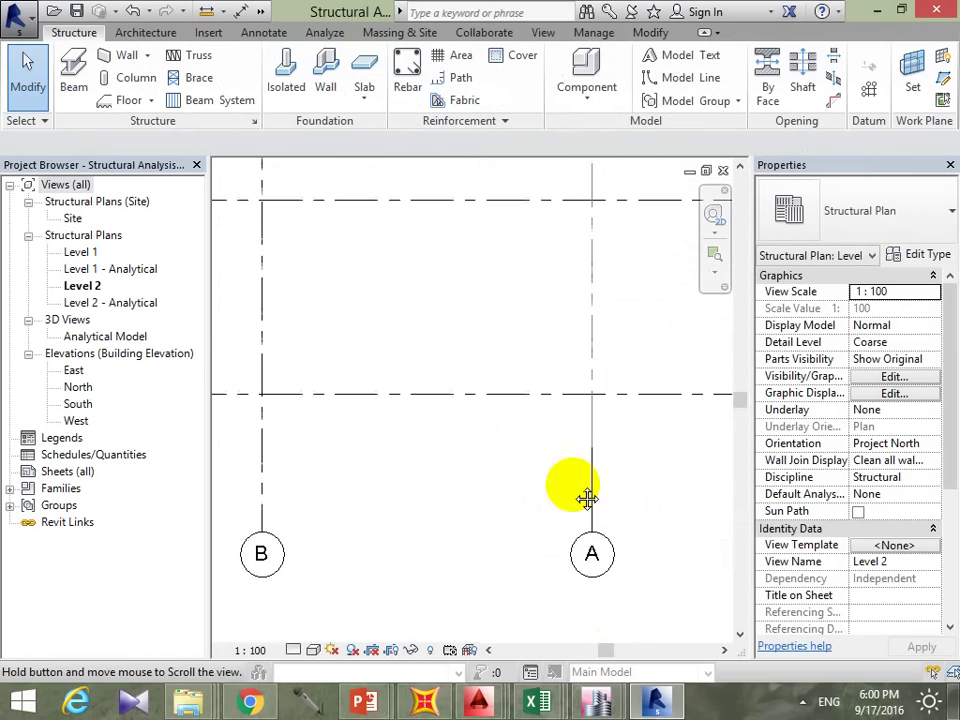
pyautogui.scroll(-3, 585, 505)
pyautogui.moveTo(672, 385); pyautogui.dragTo(589, 606, button='middle')
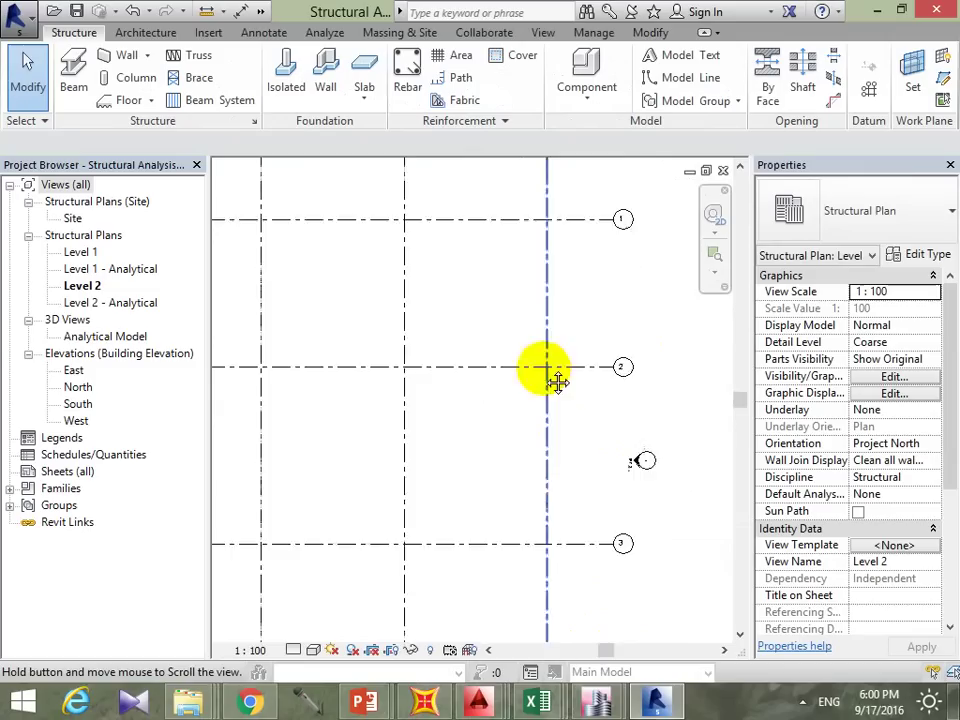
pyautogui.moveTo(553, 377); pyautogui.dragTo(568, 504, button='middle')
pyautogui.scroll(1, 518, 242)
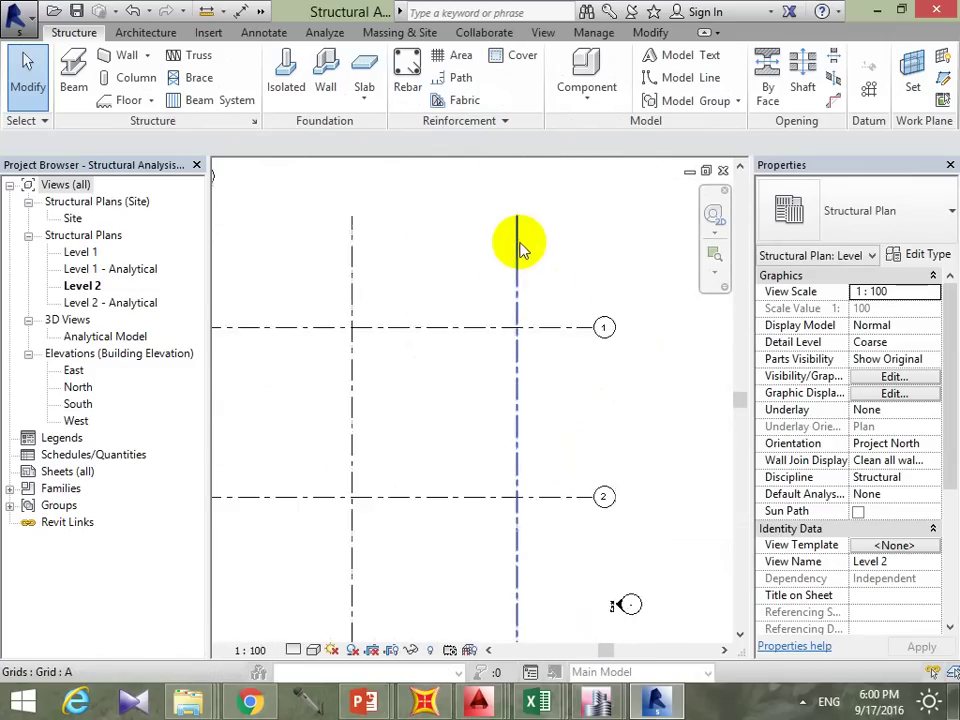
pyautogui.scroll(2, 525, 238)
pyautogui.moveTo(529, 360); pyautogui.dragTo(686, 311, button='middle')
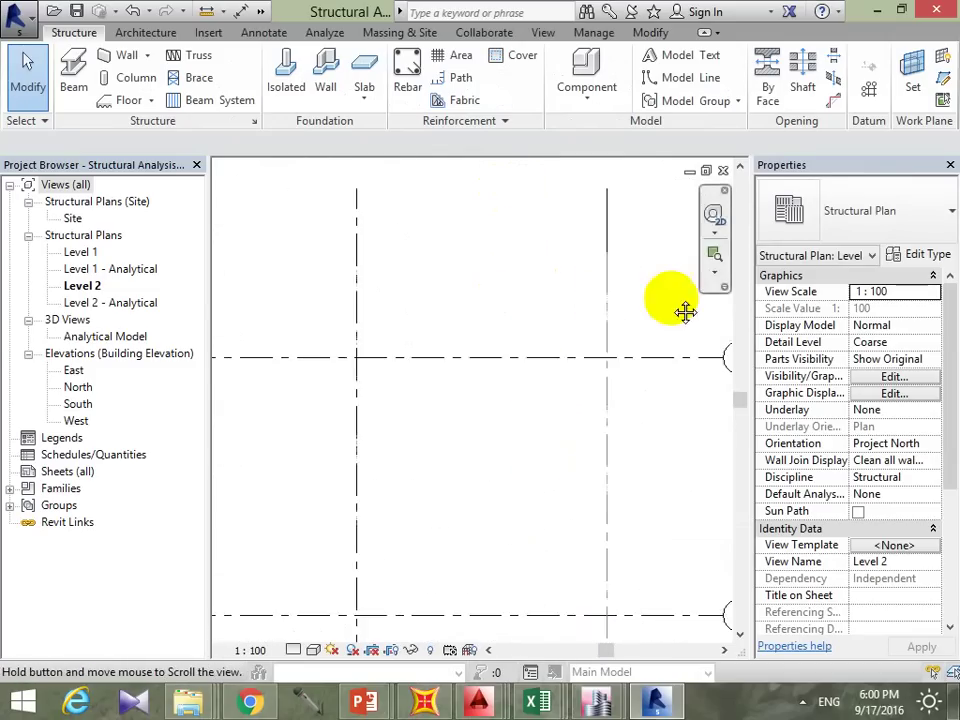
pyautogui.scroll(2, 640, 314)
pyautogui.moveTo(650, 357)
pyautogui.mouseDown(button='middle')
pyautogui.moveTo(643, 386)
pyautogui.moveTo(630, 360)
pyautogui.mouseUp(button='middle')
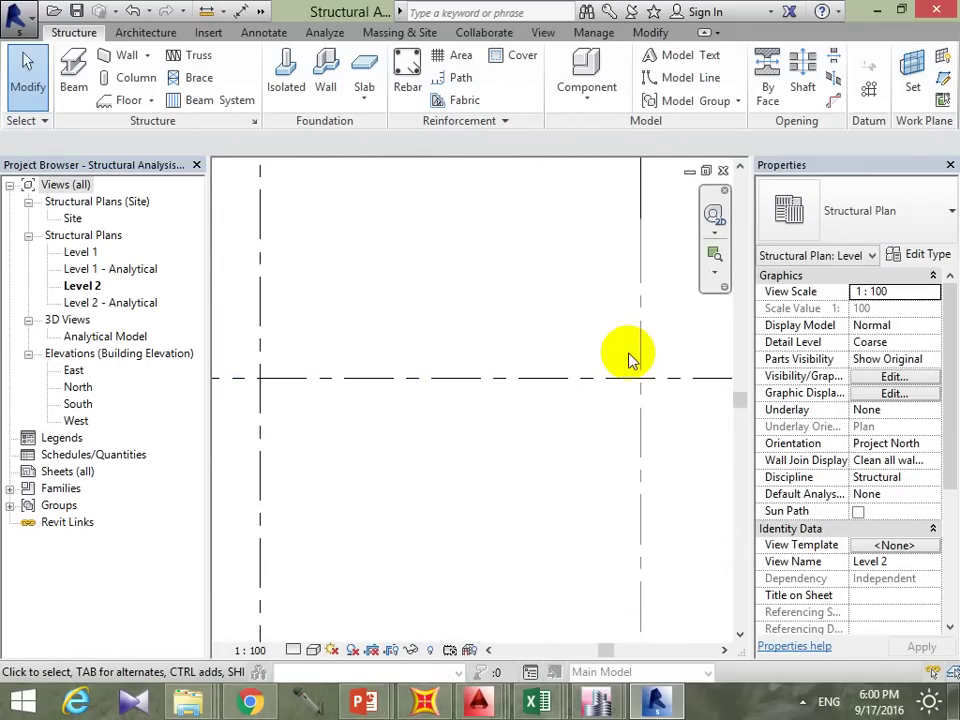
pyautogui.scroll(-3, 621, 347)
pyautogui.moveTo(651, 411)
pyautogui.mouseDown(button='middle')
pyautogui.moveTo(599, 440)
pyautogui.moveTo(590, 204)
pyautogui.mouseUp(button='middle')
pyautogui.scroll(2, 574, 403)
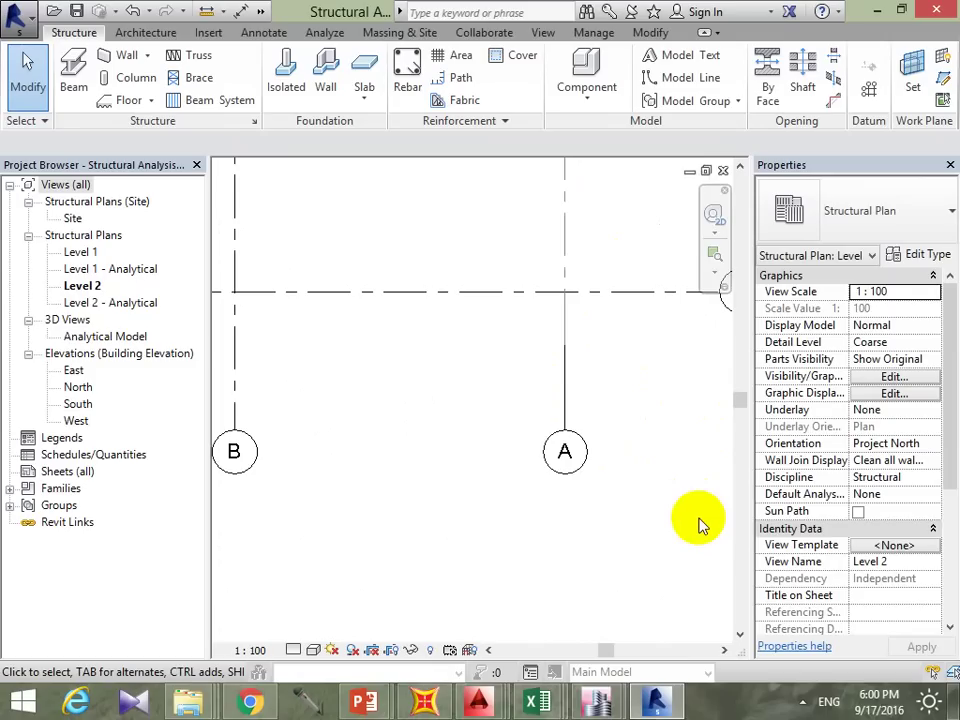
# Step: Select grid A and set its type to 6.5mm Bubble Gap in Type Properties
pyautogui.click(565, 336)
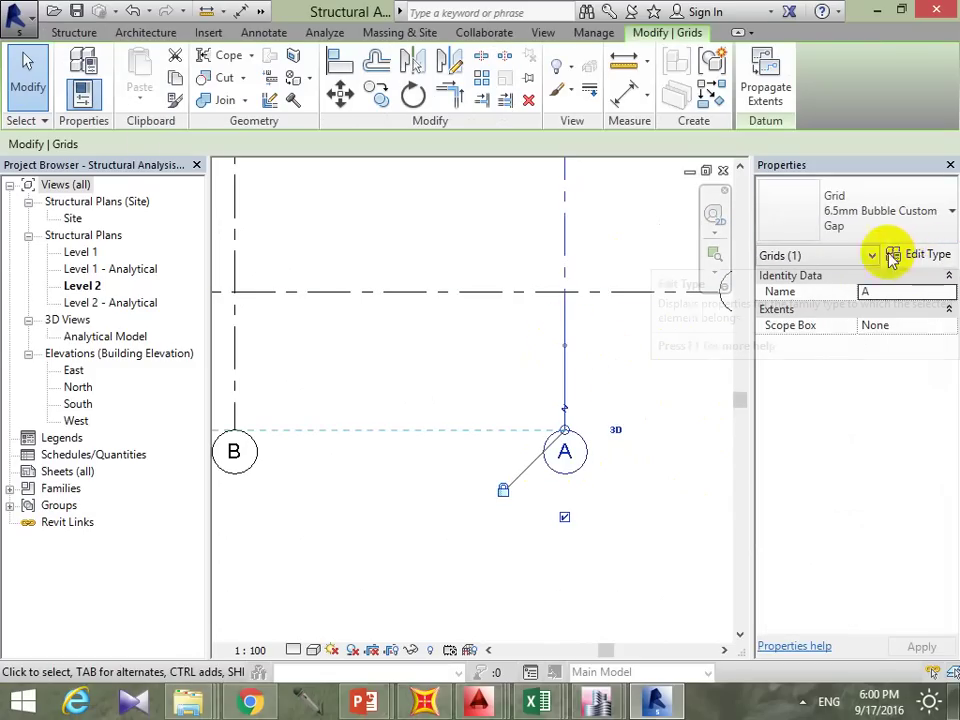
pyautogui.click(621, 360)
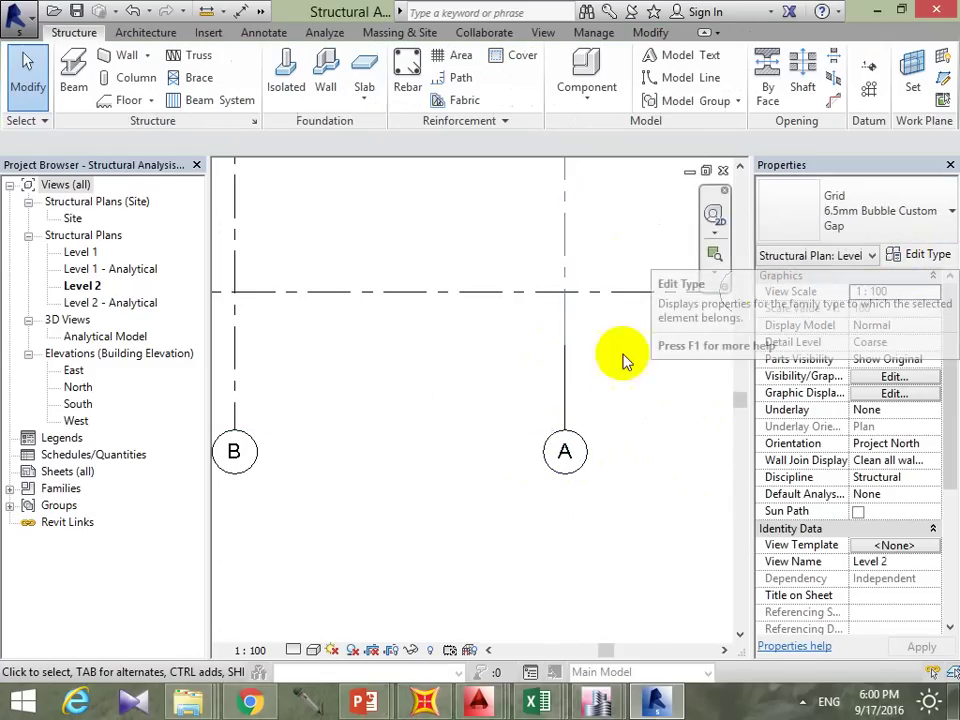
pyautogui.click(569, 345)
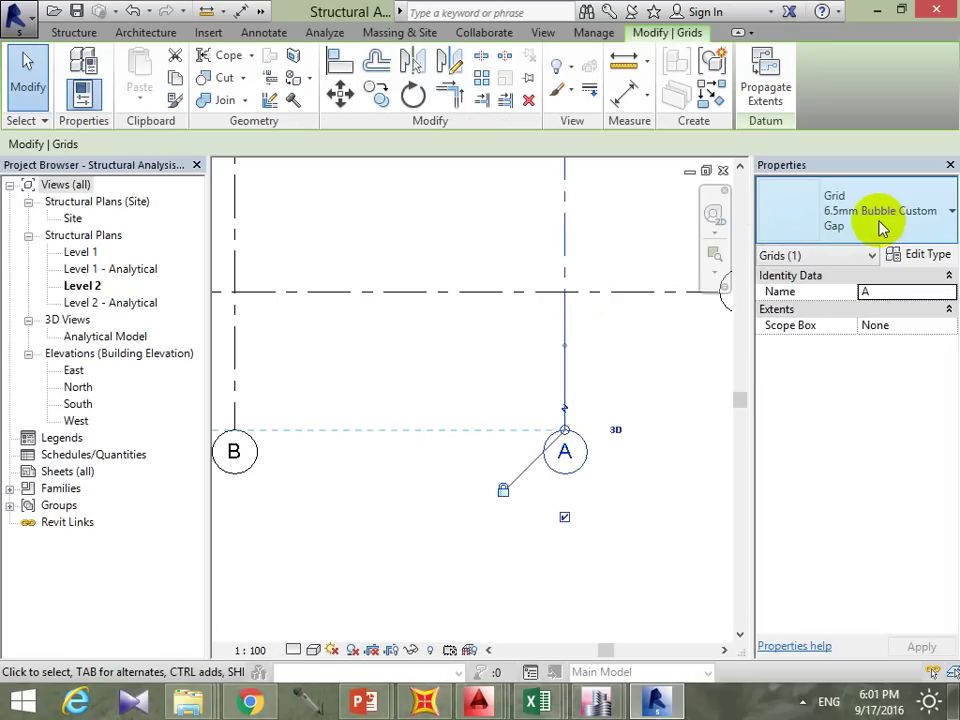
pyautogui.click(912, 257)
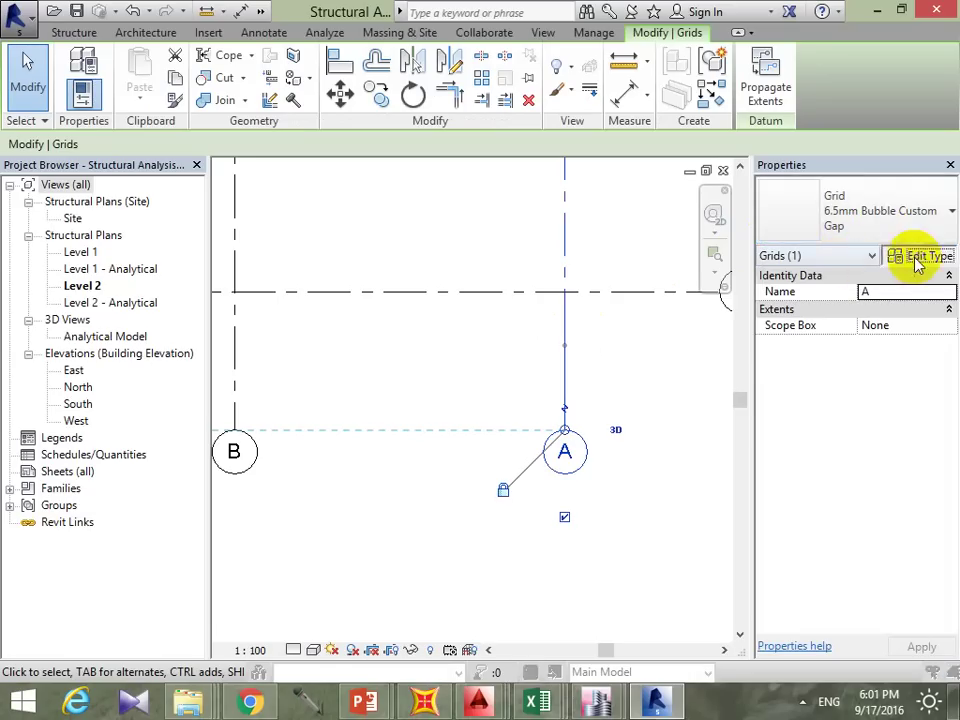
pyautogui.click(746, 116)
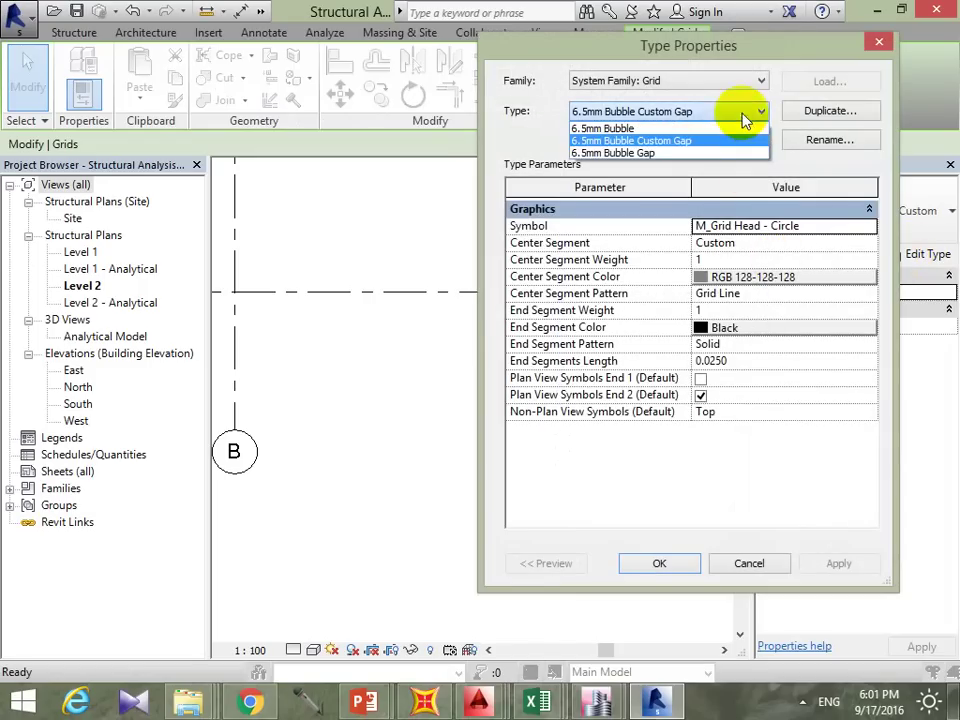
pyautogui.click(677, 156)
pyautogui.click(668, 564)
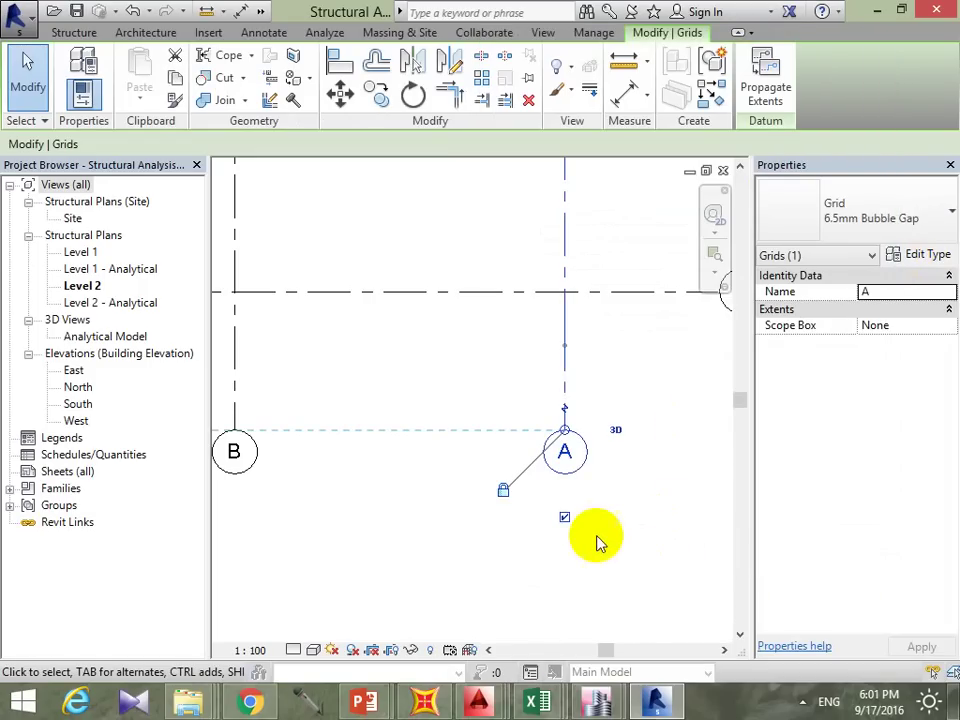
pyautogui.click(622, 492)
pyautogui.scroll(-2, 627, 491)
pyautogui.scroll(-2, 615, 454)
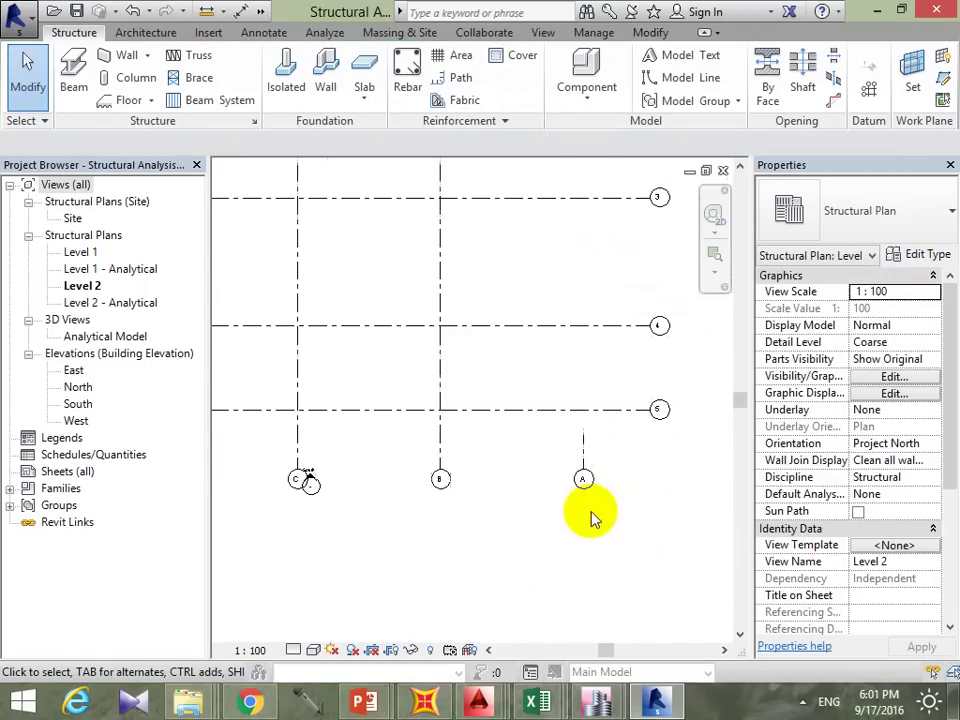
pyautogui.scroll(-1, 589, 514)
pyautogui.moveTo(621, 418); pyautogui.dragTo(625, 671, button='middle')
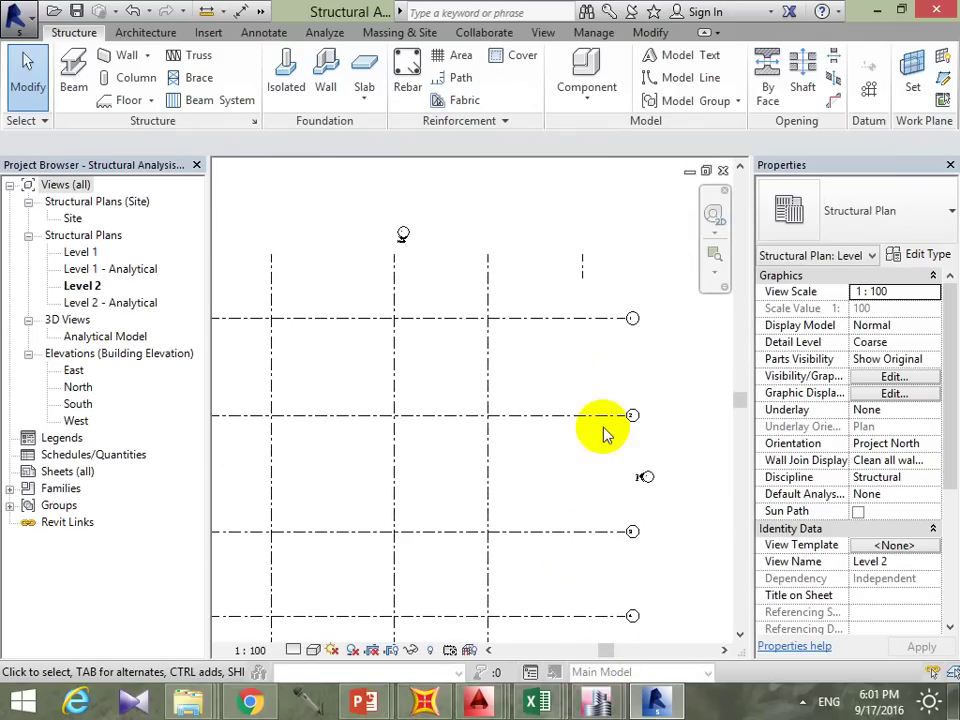
pyautogui.click(580, 260)
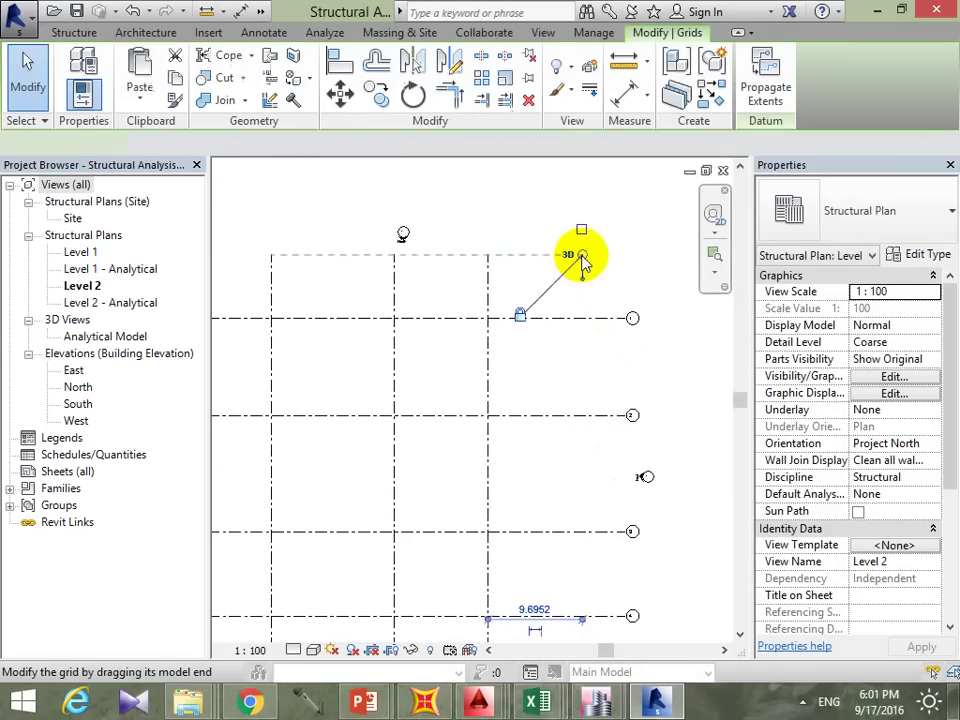
pyautogui.moveTo(583, 247); pyautogui.dragTo(575, 490, button='middle')
pyautogui.press('Escape')
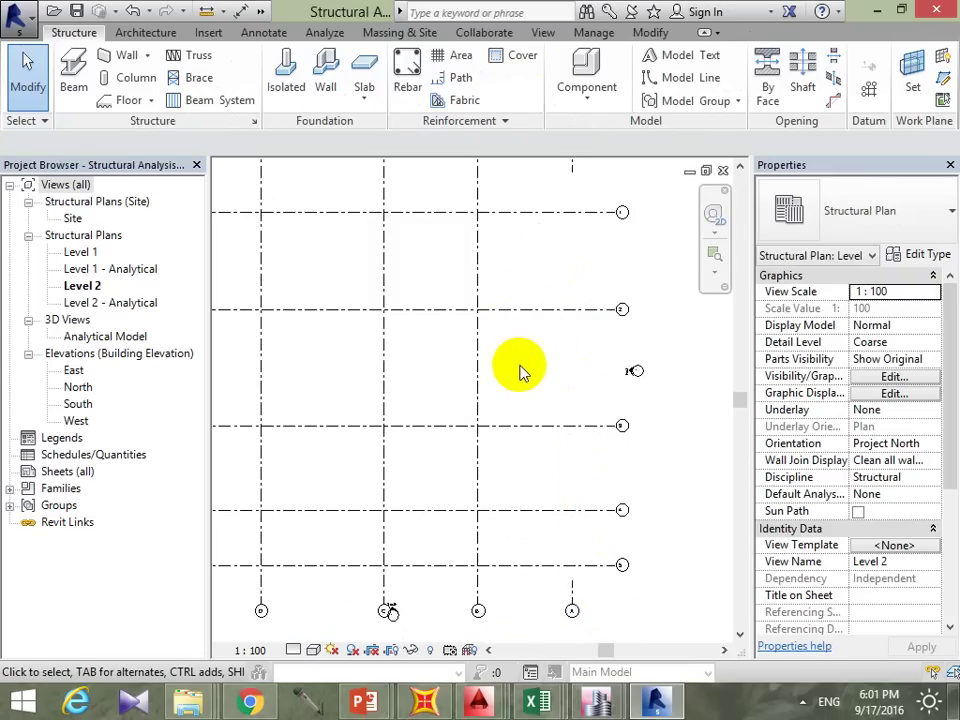
pyautogui.click(572, 603)
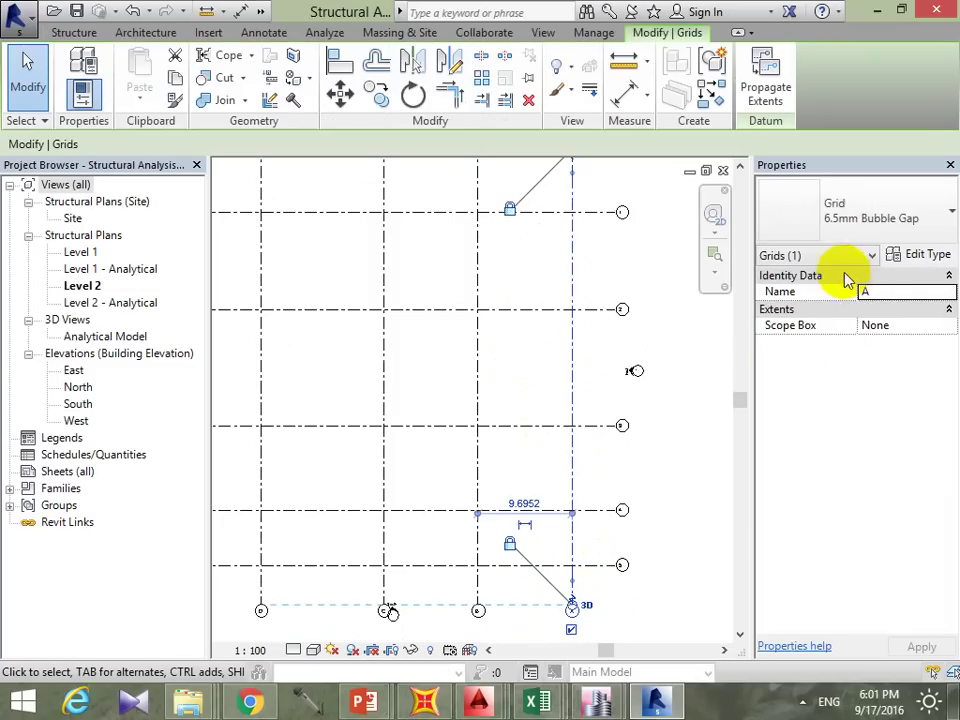
# Step: Choose the 6.5mm Bubble type in grid A's Type Properties
pyautogui.click(906, 256)
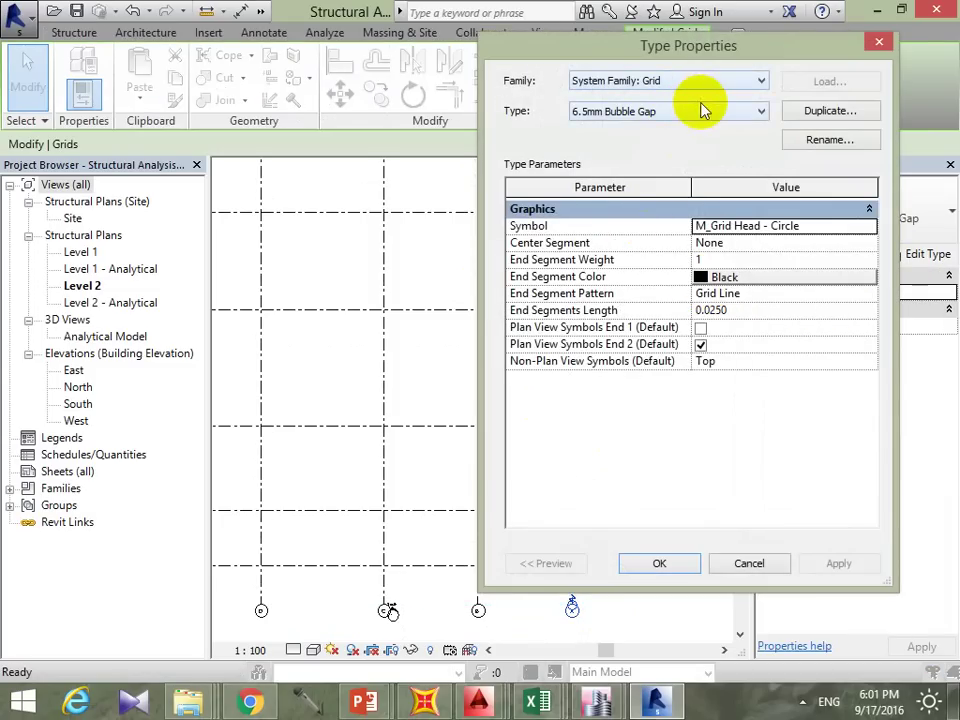
pyautogui.click(703, 111)
pyautogui.click(685, 129)
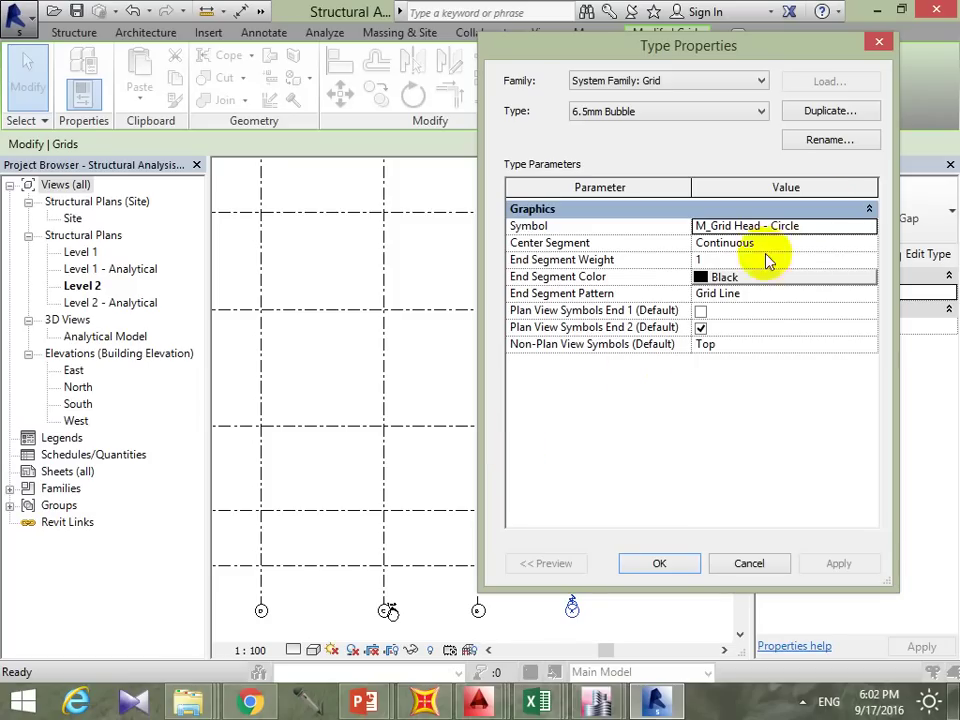
# Step: Review Symbol (M_Grid Head - Circle), End Segment Color and end 1 bubble unchanged, then confirm
pyautogui.doubleClick(790, 226)
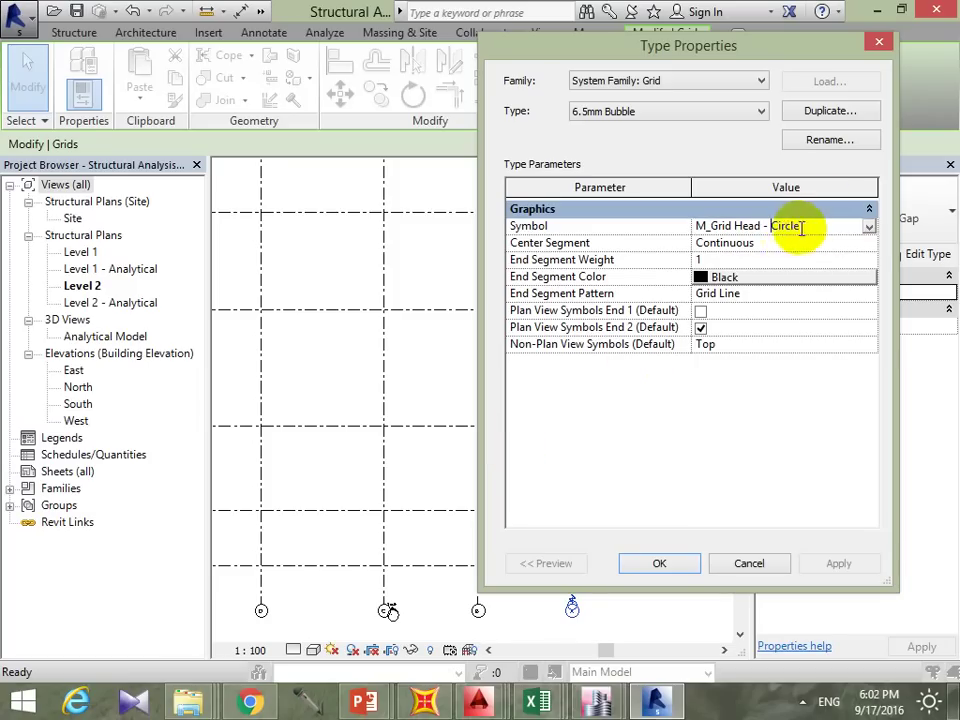
pyautogui.click(870, 230)
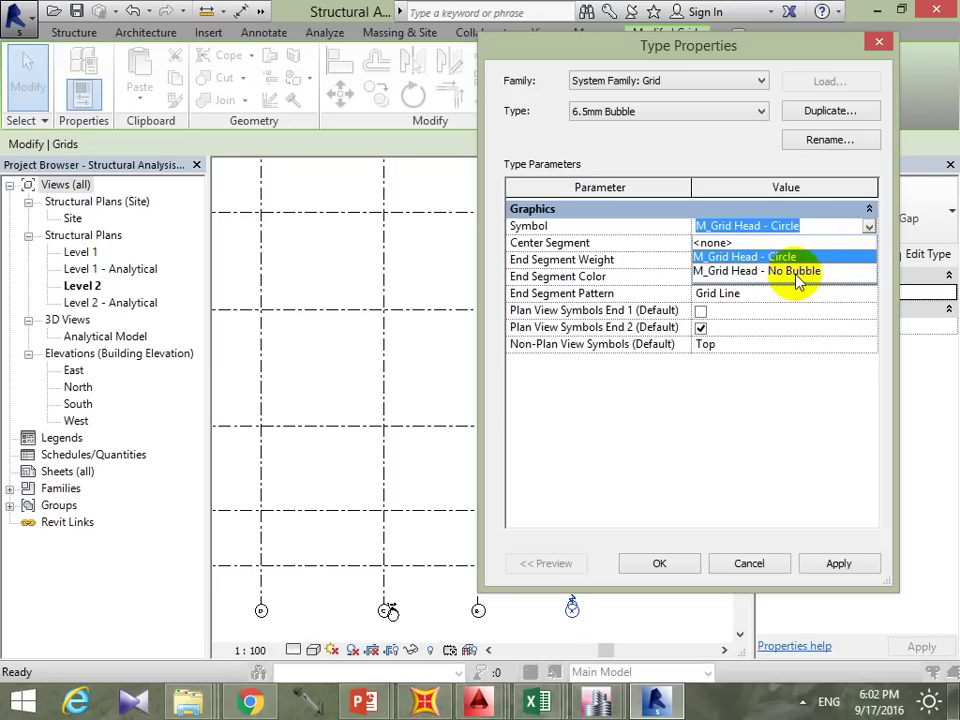
pyautogui.click(800, 420)
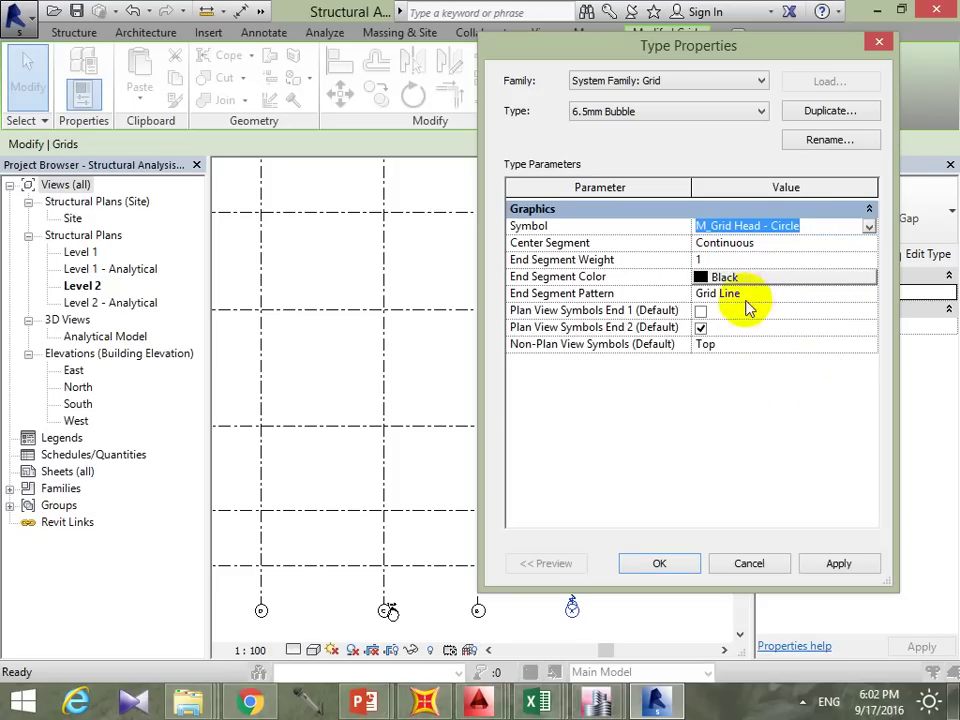
pyautogui.click(776, 276)
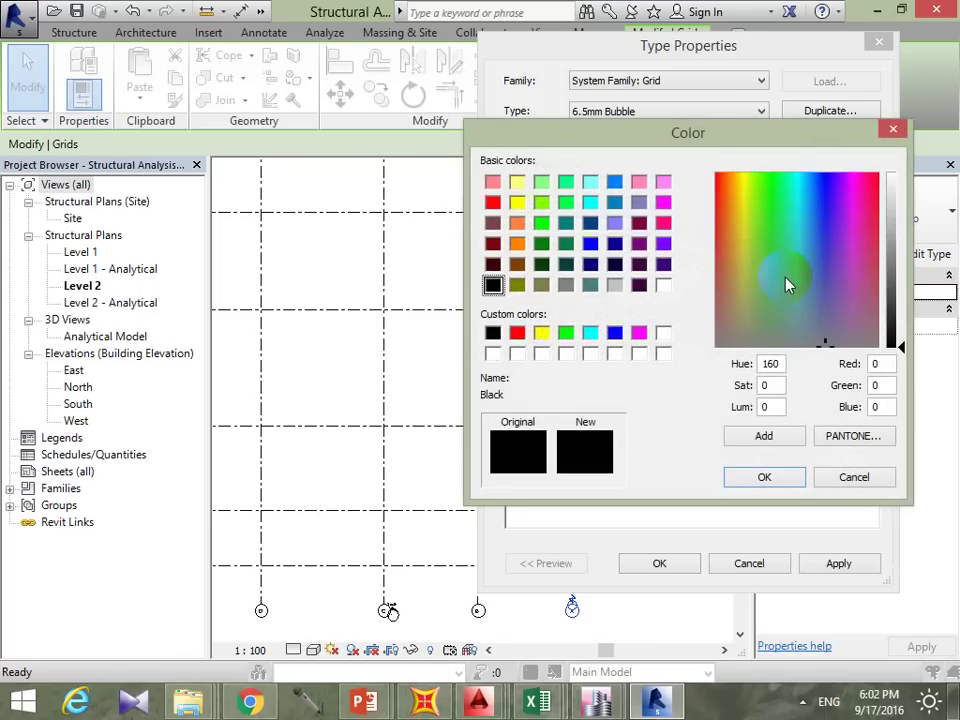
pyautogui.press('Return')
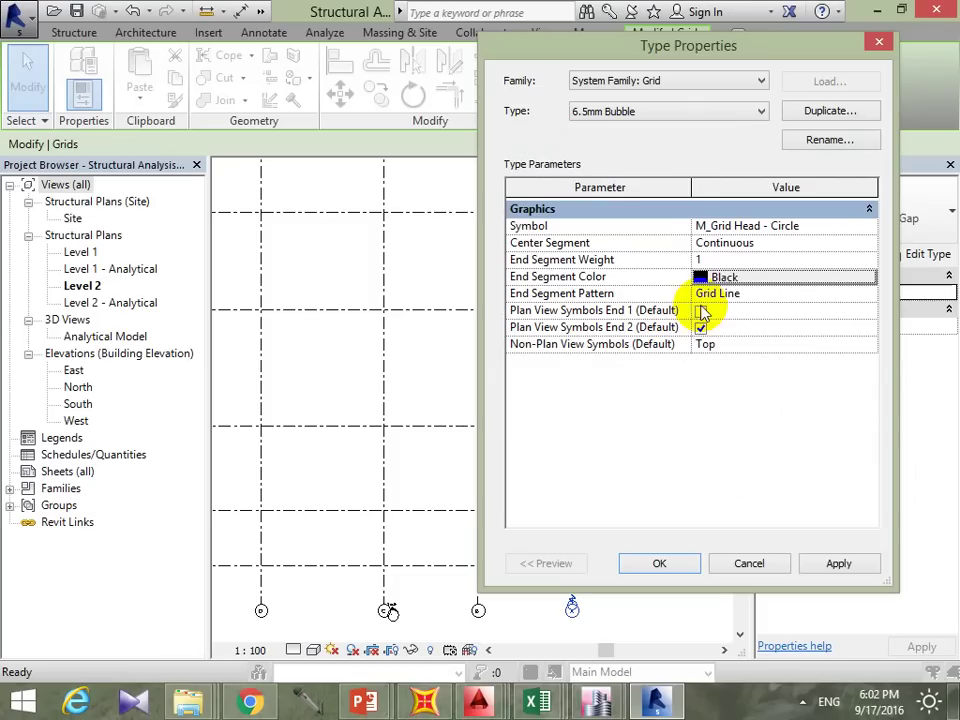
pyautogui.click(701, 312)
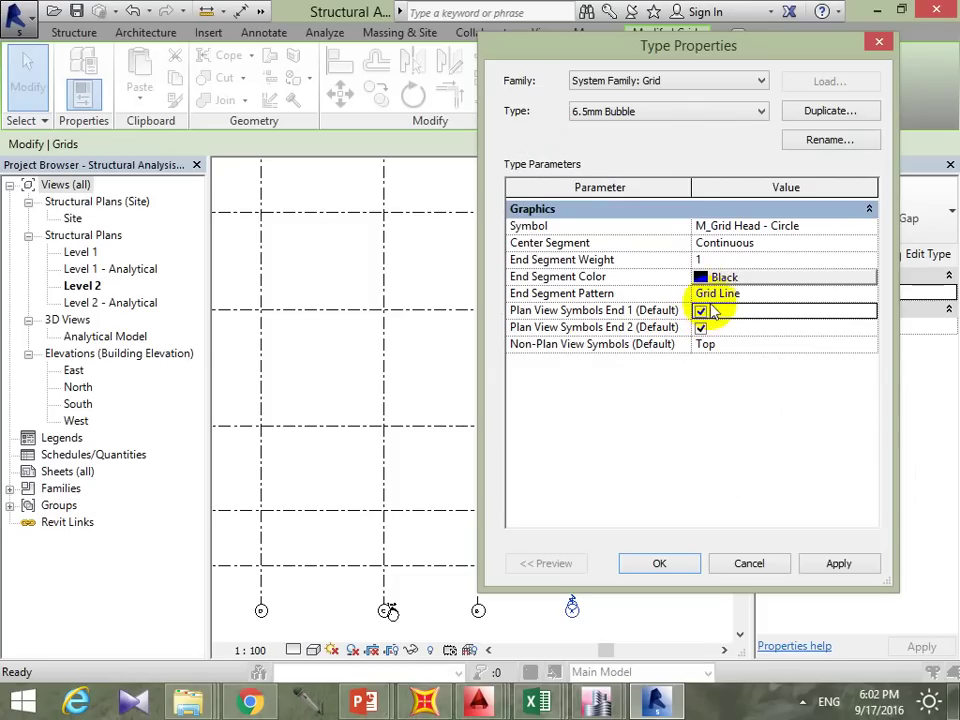
pyautogui.click(703, 310)
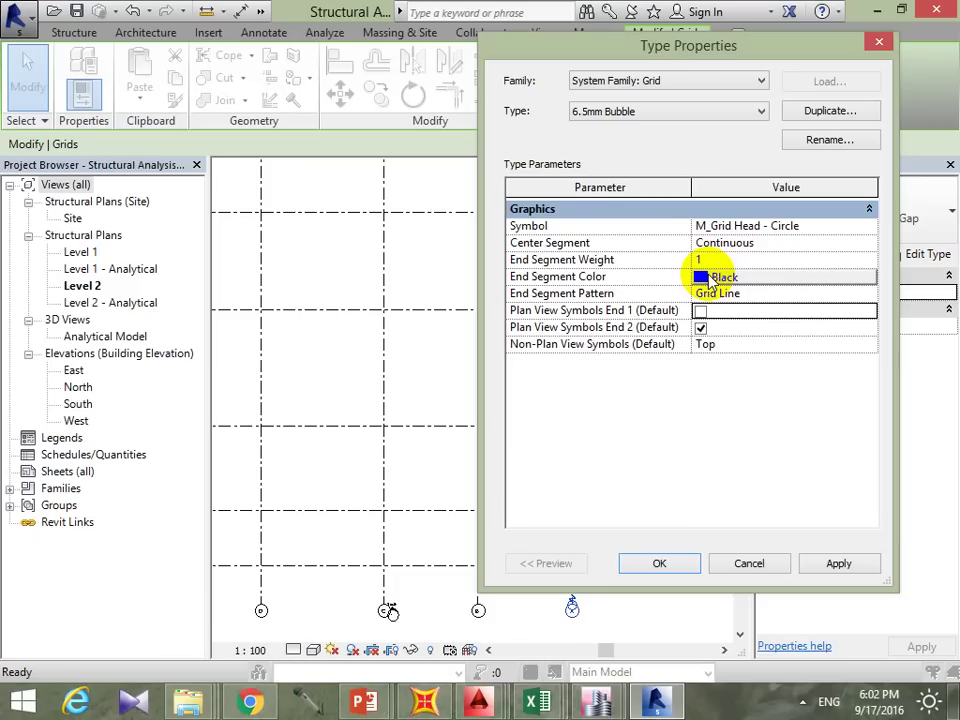
pyautogui.click(668, 566)
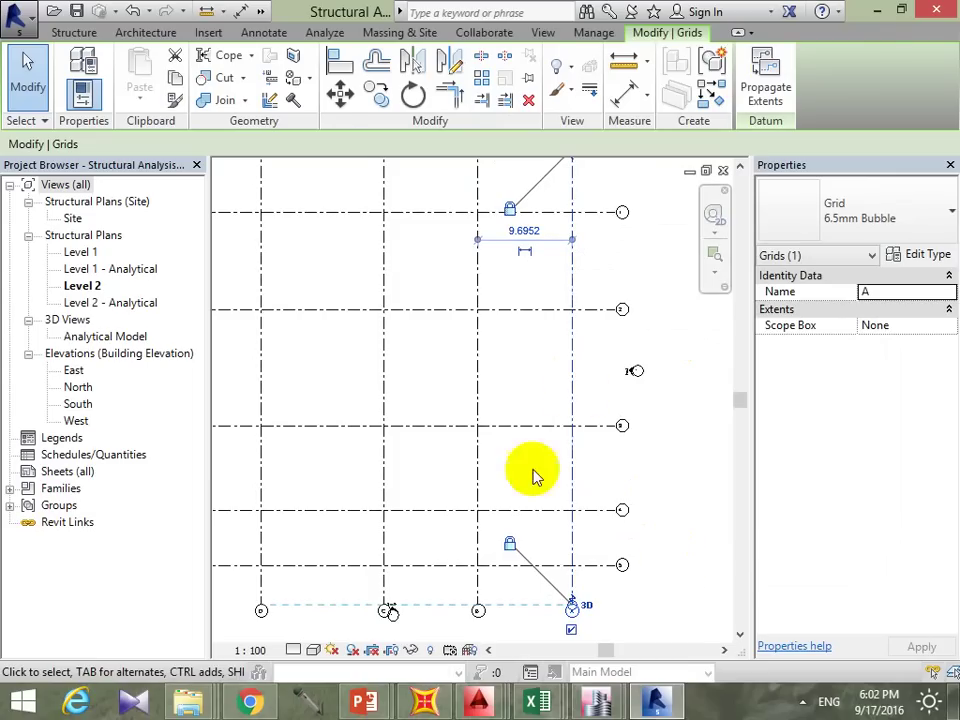
# Step: Recentre the grid plan, then open Level 1 under Structural Plans in the Project Browser
pyautogui.click(648, 396)
pyautogui.moveTo(562, 400); pyautogui.dragTo(602, 467, button='middle')
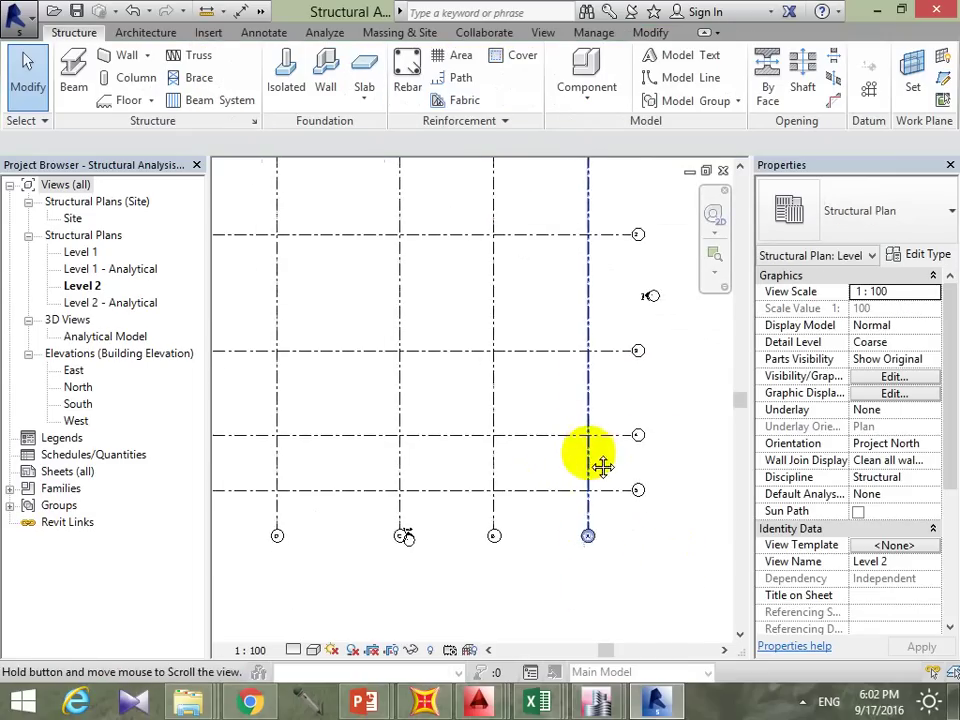
pyautogui.scroll(1, 602, 467)
pyautogui.scroll(-2, 587, 534)
pyautogui.scroll(1, 568, 501)
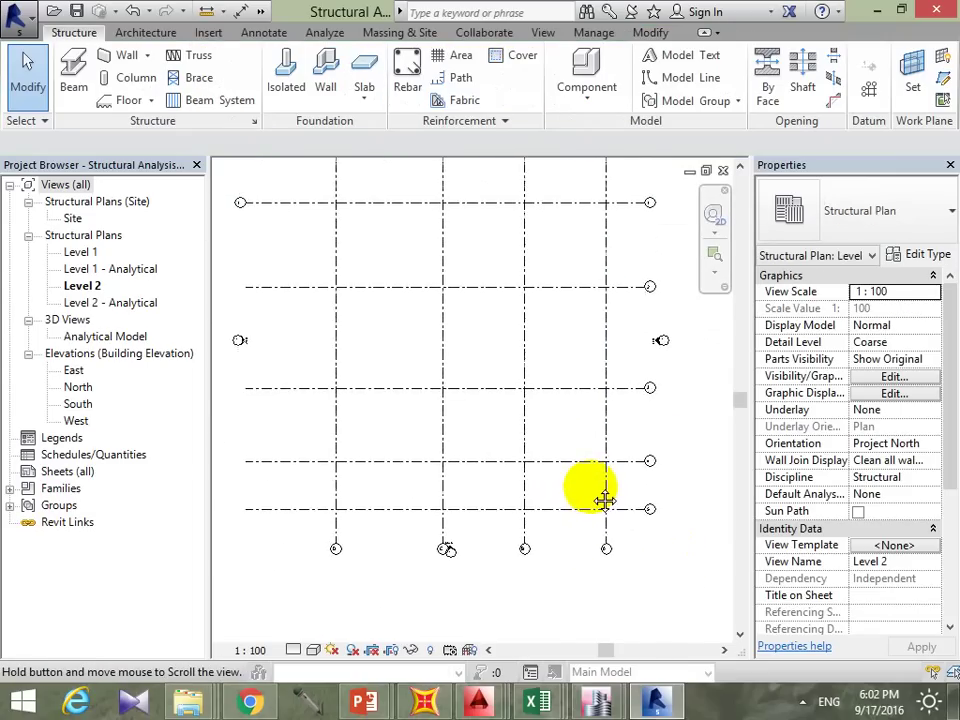
pyautogui.scroll(-1, 557, 504)
pyautogui.scroll(1, 525, 476)
pyautogui.click(465, 478)
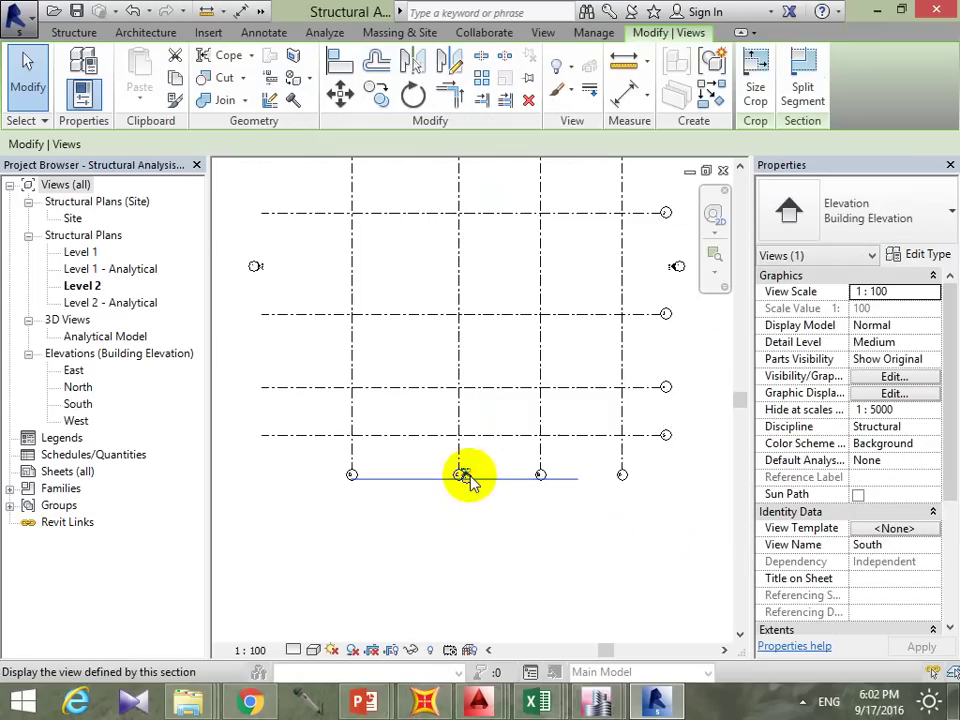
pyautogui.moveTo(469, 531); pyautogui.dragTo(465, 510)
pyautogui.click(568, 407)
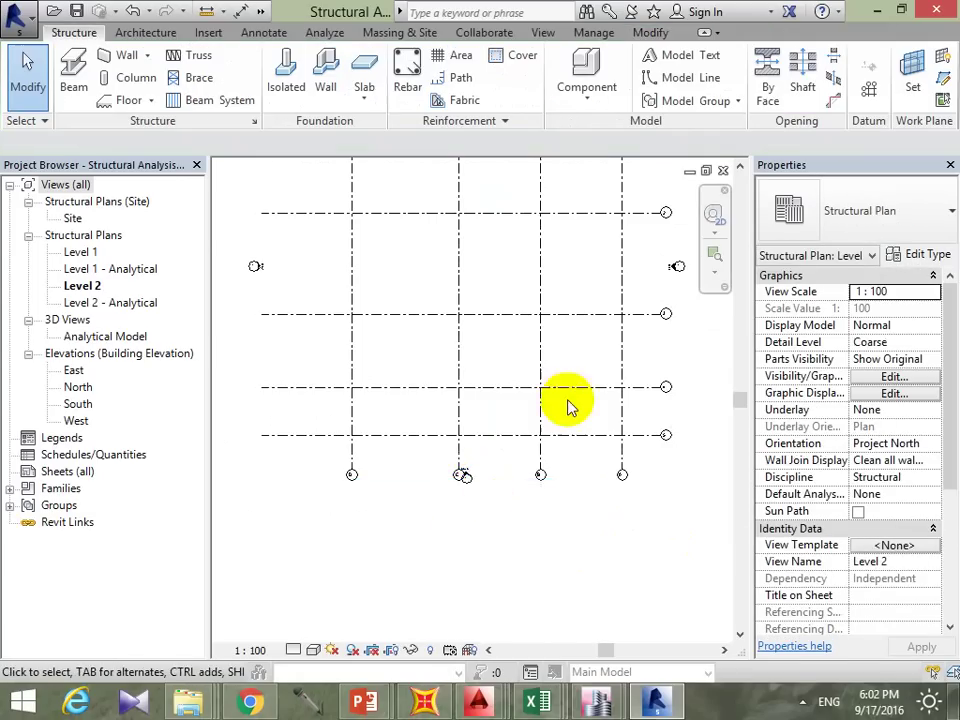
pyautogui.scroll(-2, 583, 422)
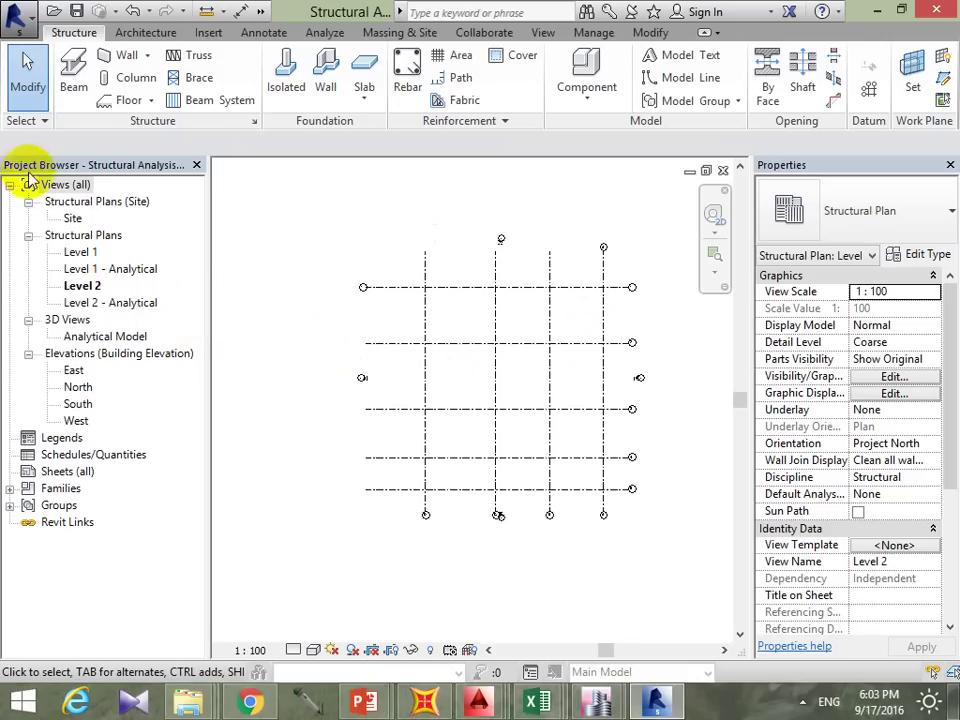
pyautogui.doubleClick(80, 252)
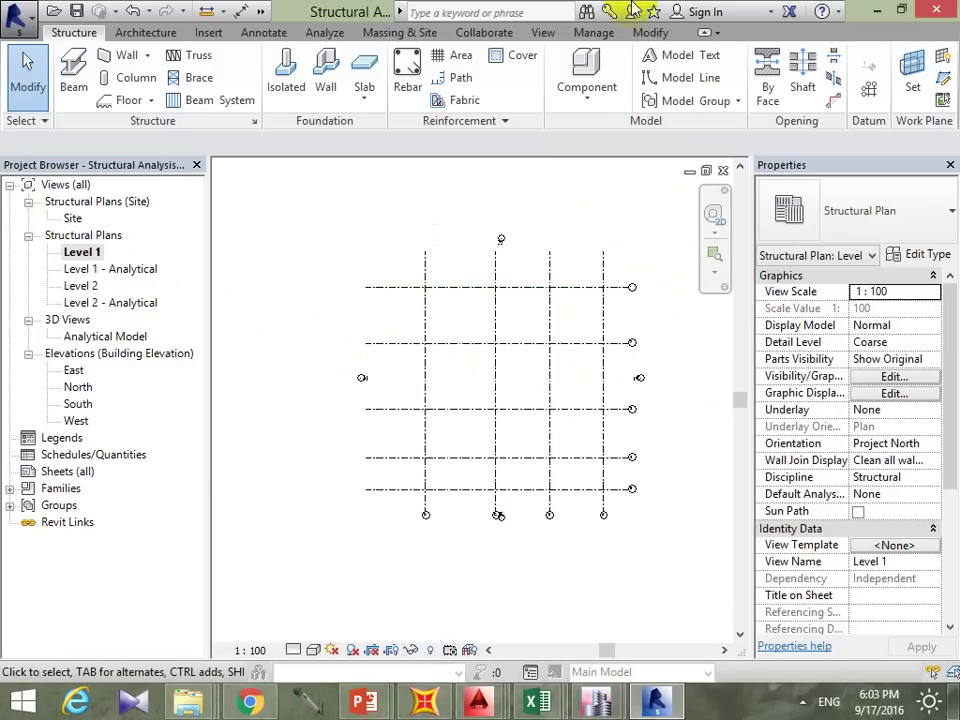
# Step: Open the East elevation view
pyautogui.doubleClick(74, 372)
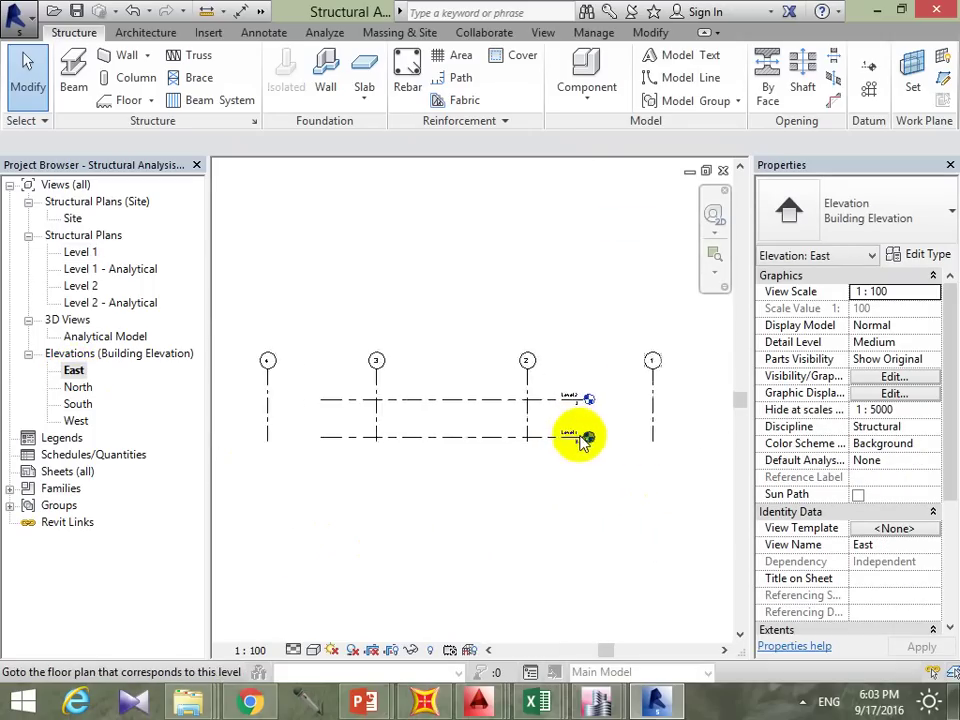
pyautogui.scroll(5, 575, 450)
pyautogui.scroll(1, 572, 453)
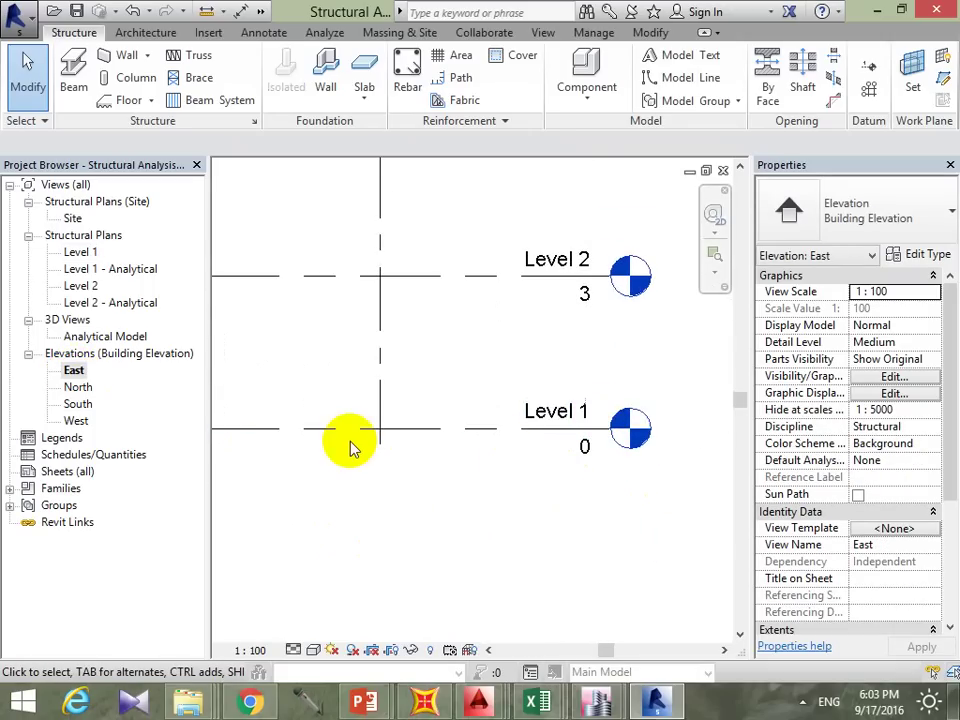
pyautogui.scroll(-1, 375, 411)
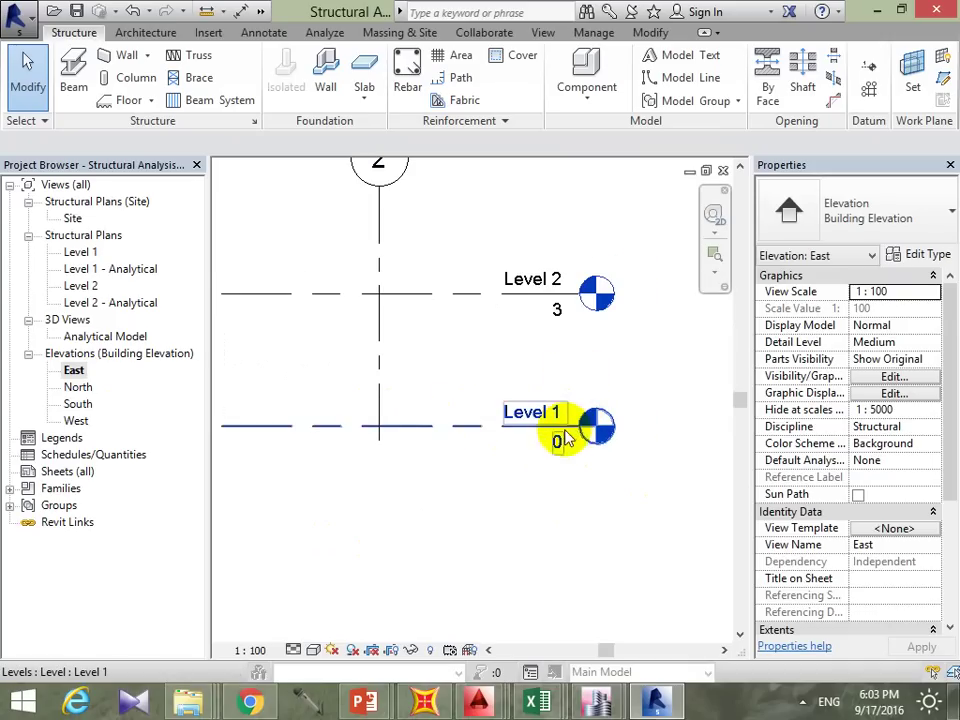
# Step: Extend Level 1's left end past the outermost grid, keeping model extents
pyautogui.click(467, 424)
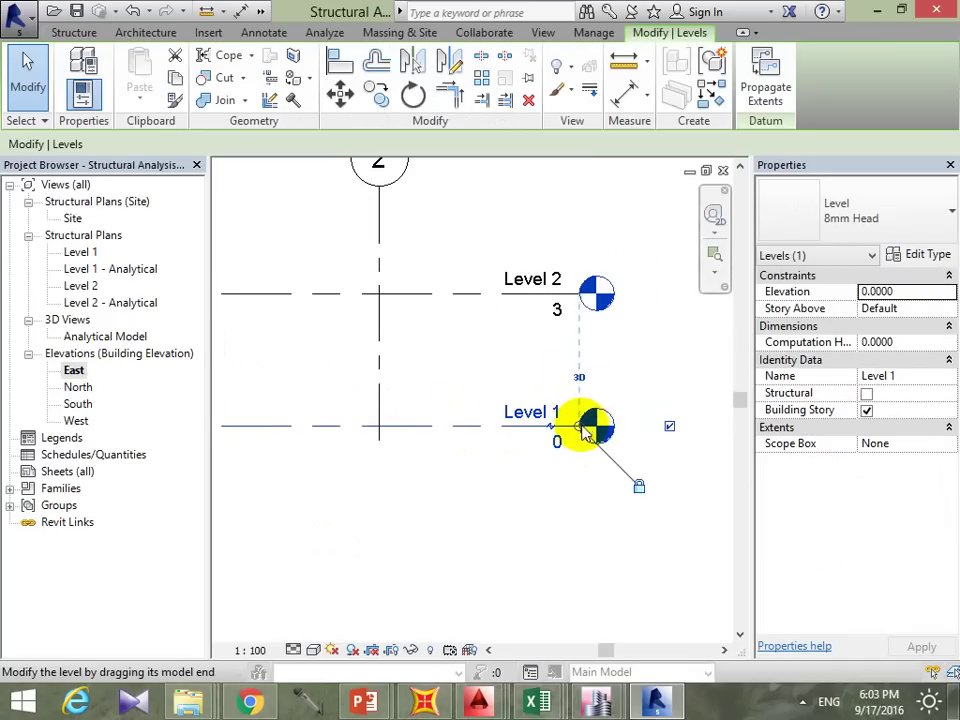
pyautogui.scroll(-2, 587, 428)
pyautogui.scroll(-1, 587, 428)
pyautogui.scroll(-1, 580, 428)
pyautogui.moveTo(580, 426); pyautogui.dragTo(680, 424)
pyautogui.moveTo(365, 444); pyautogui.dragTo(486, 444, button='middle')
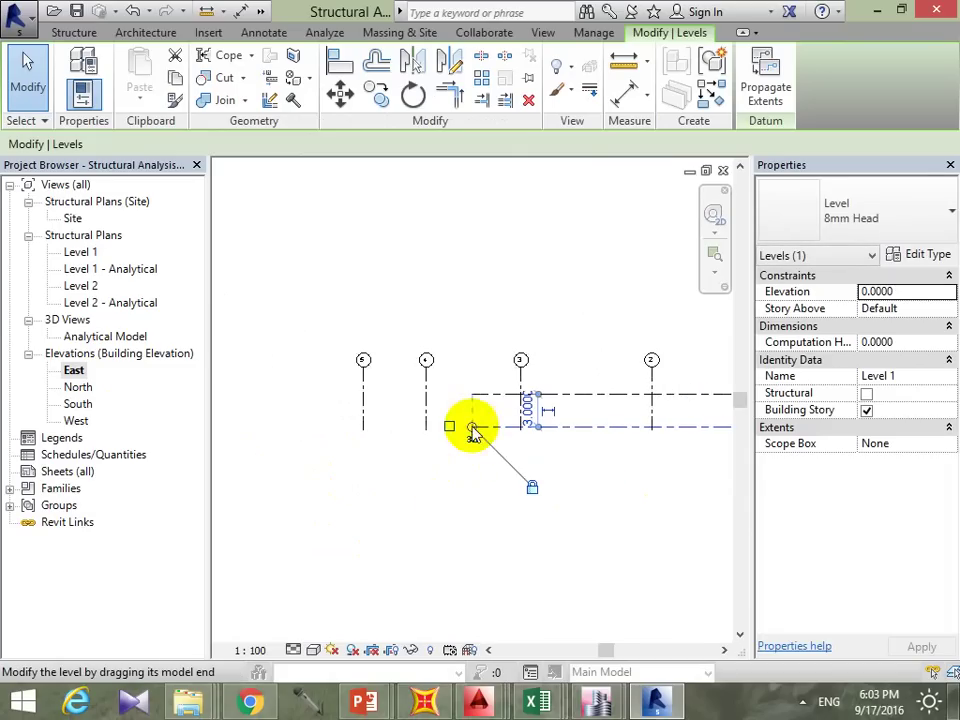
pyautogui.click(471, 436)
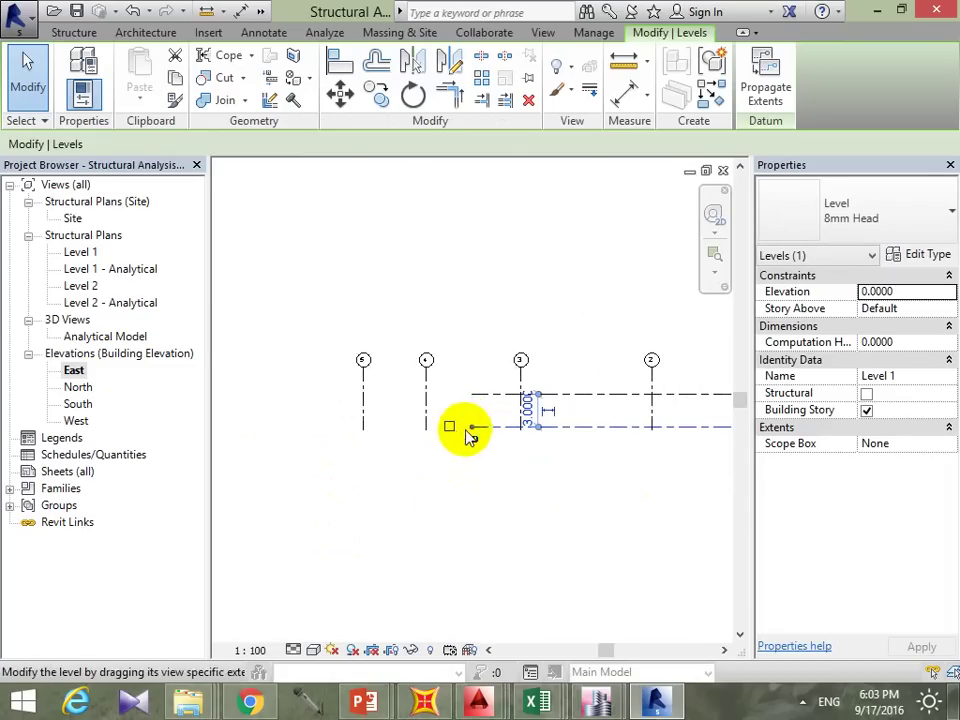
pyautogui.press('Escape')
pyautogui.click(494, 427)
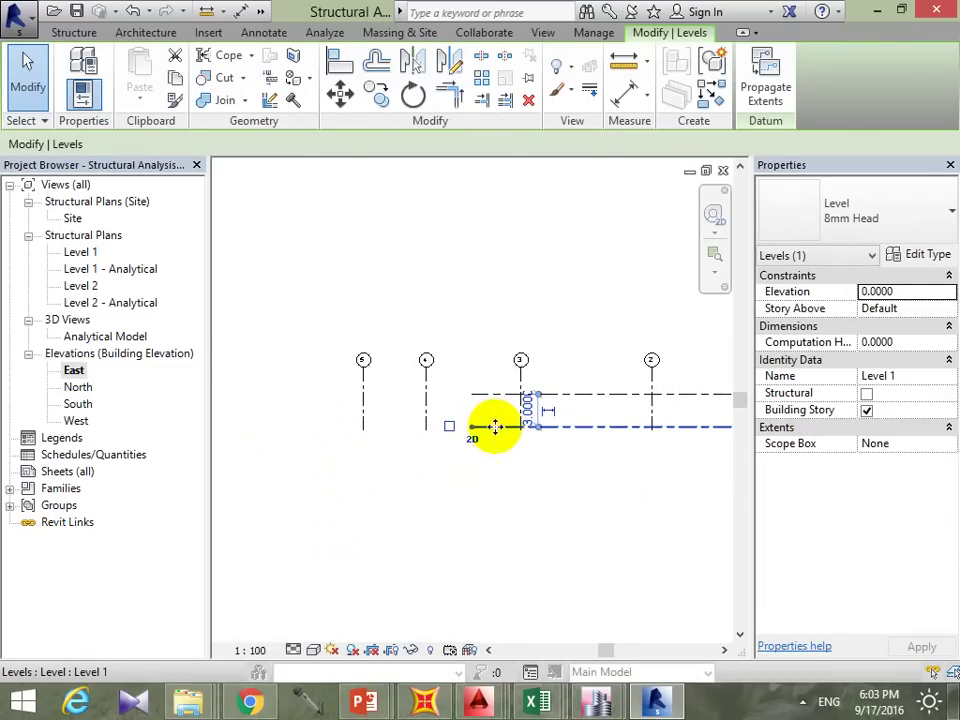
pyautogui.click(473, 434)
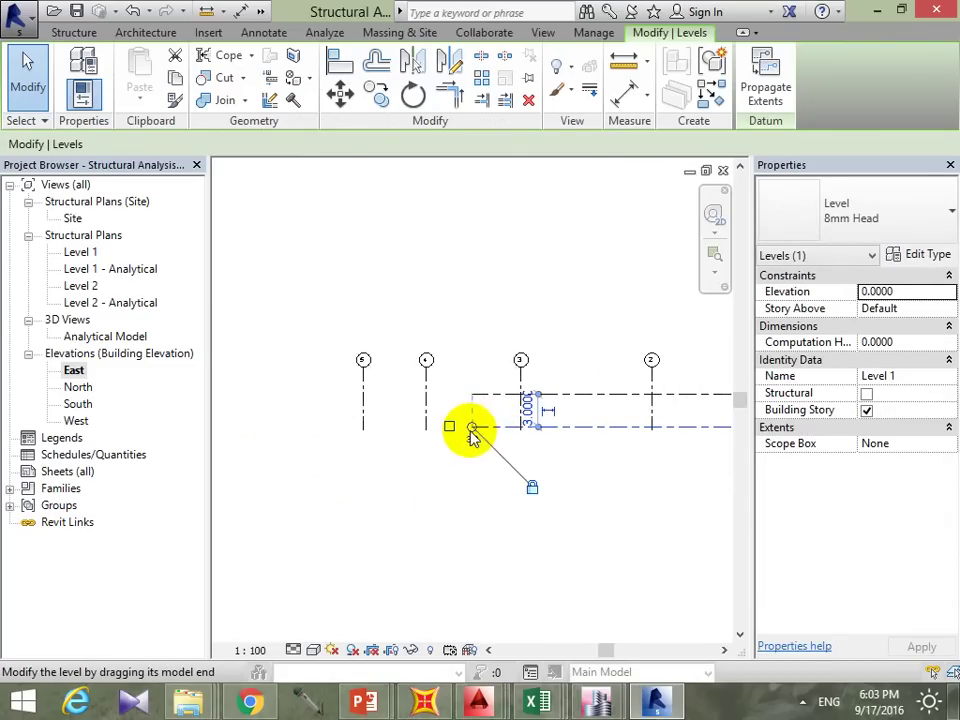
pyautogui.moveTo(473, 437); pyautogui.dragTo(316, 440)
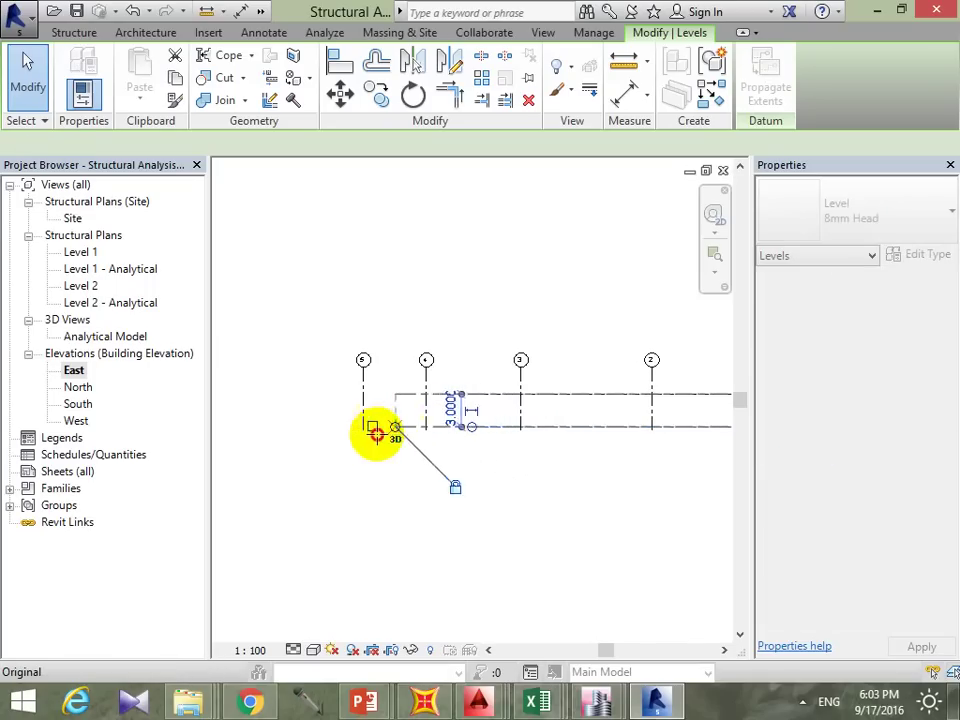
pyautogui.press('Escape')
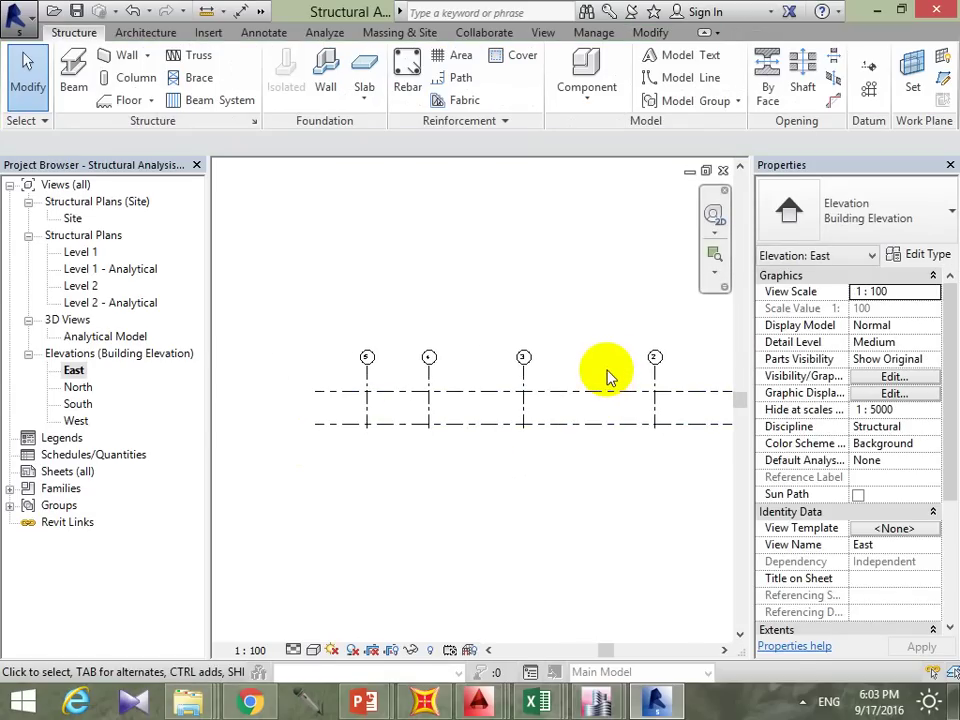
# Step: Drag grid 1's bubble end upward so the grids rise above the levels
pyautogui.scroll(-3, 675, 396)
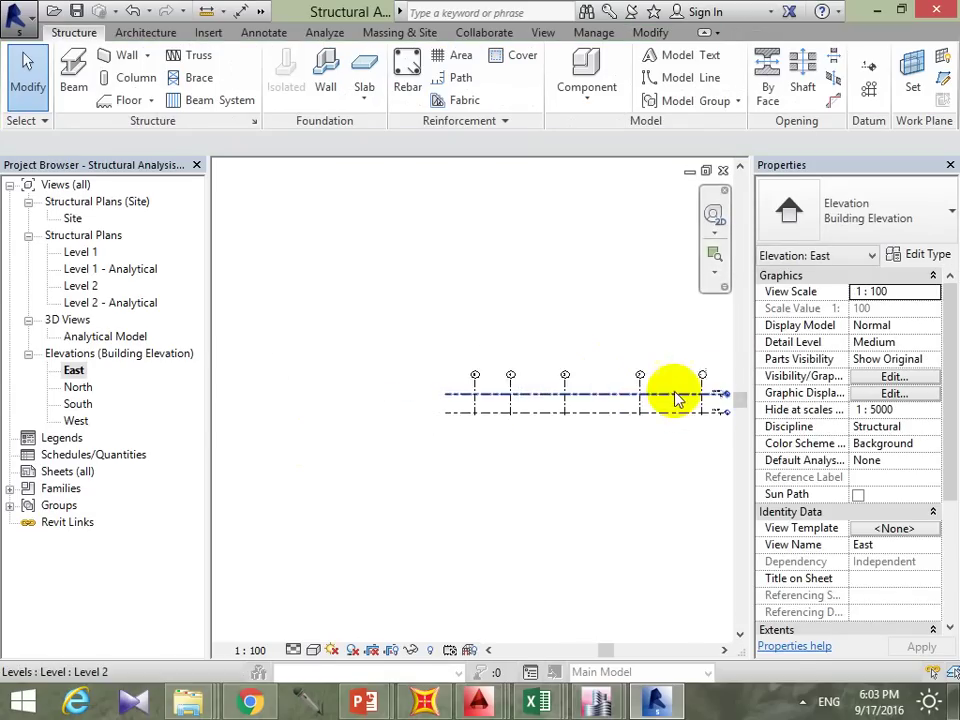
pyautogui.scroll(2, 617, 407)
pyautogui.scroll(1, 633, 403)
pyautogui.click(633, 403)
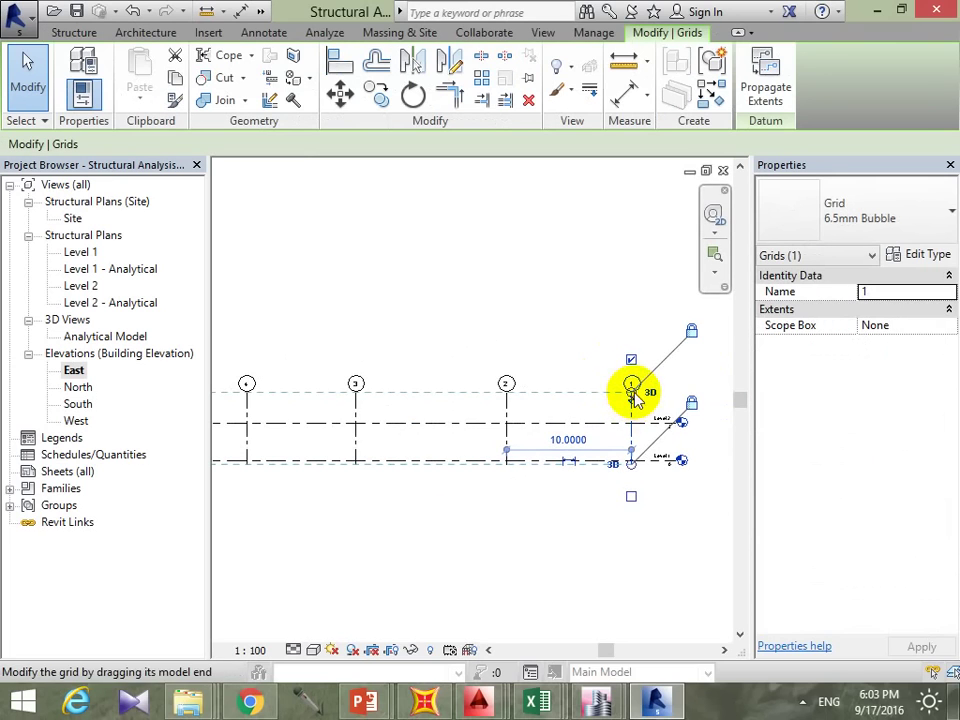
pyautogui.moveTo(632, 386); pyautogui.dragTo(633, 255)
pyautogui.press('Escape')
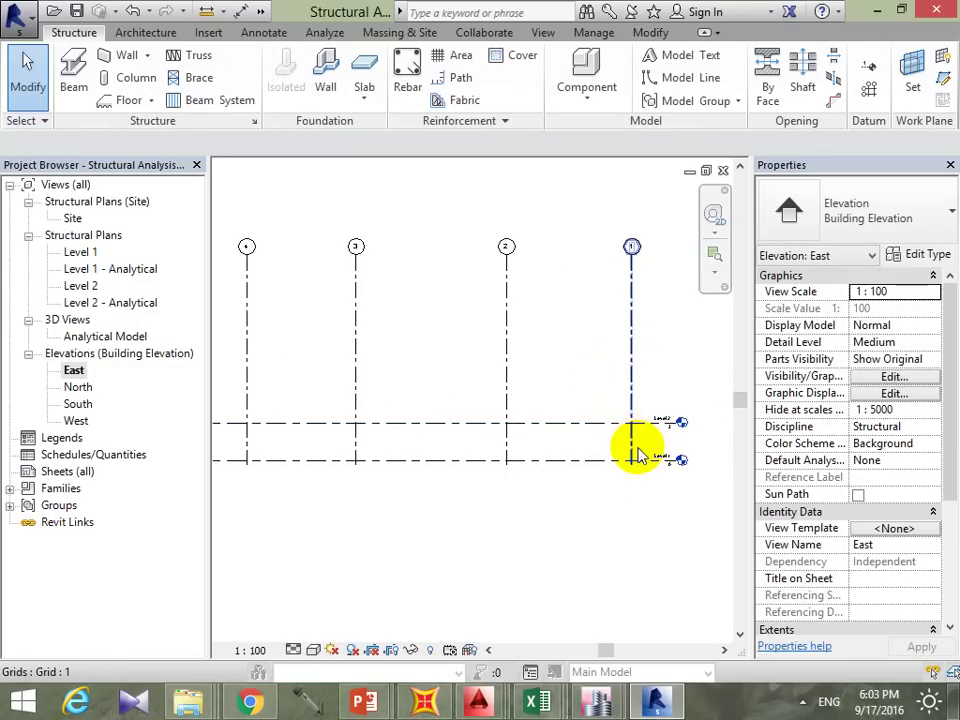
pyautogui.scroll(-2, 645, 460)
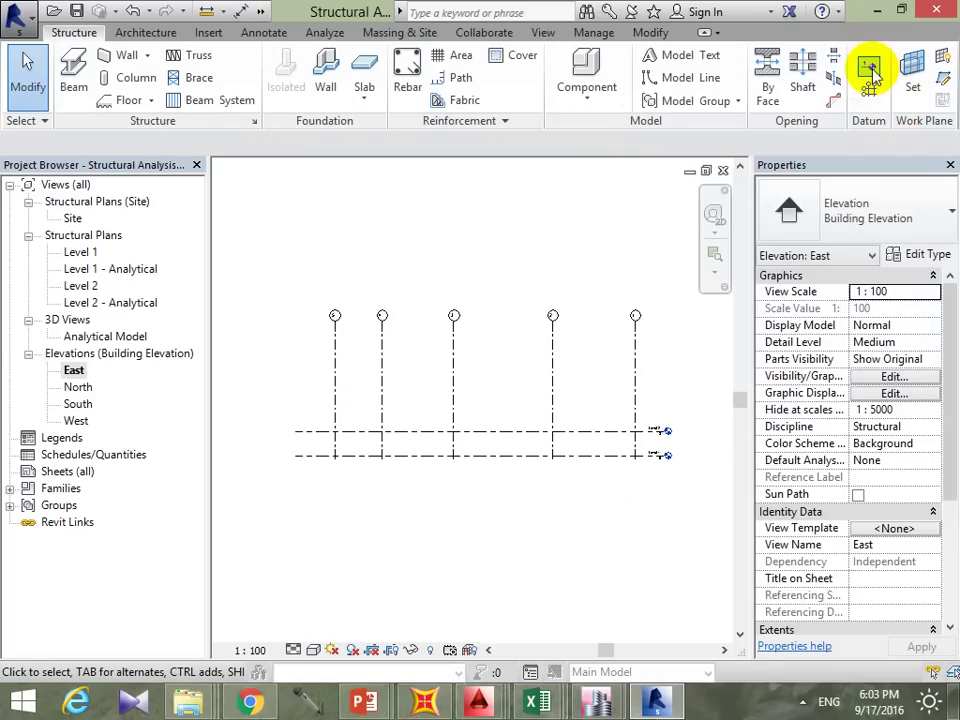
# Step: Draw a new Level 3 line above Level 2 in the East elevation
pyautogui.click(870, 70)
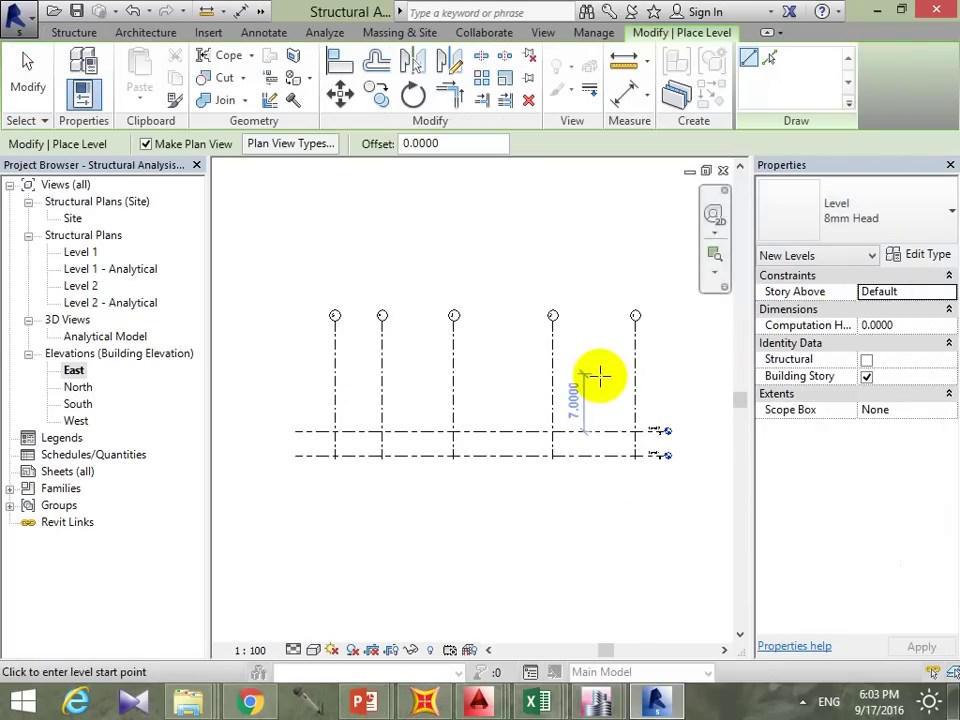
pyautogui.click(297, 391)
pyautogui.click(663, 387)
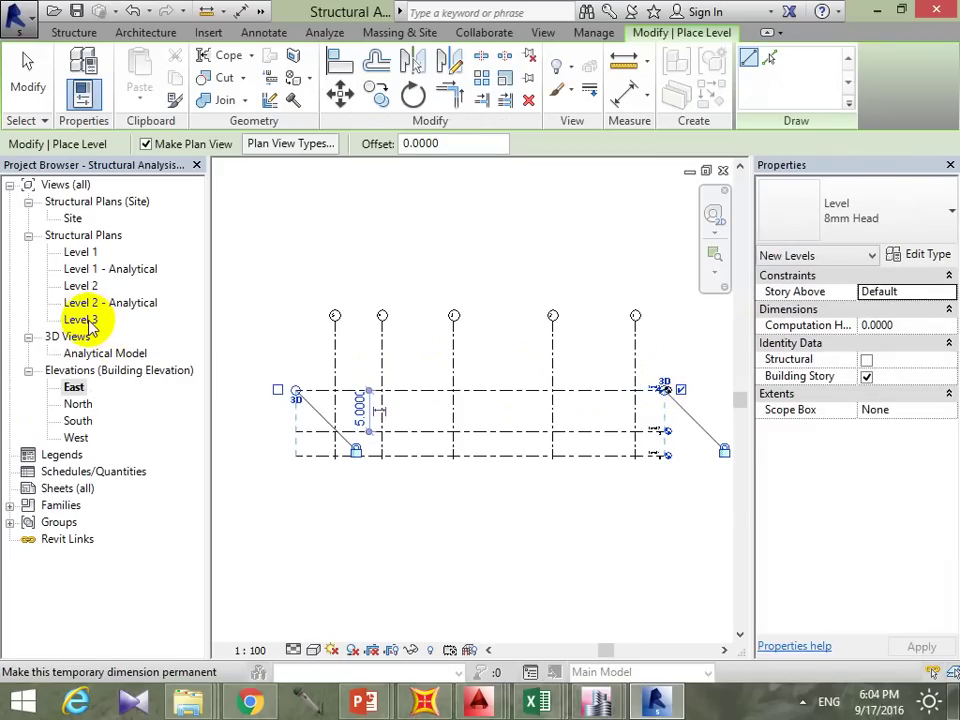
pyautogui.scroll(3, 683, 392)
pyautogui.scroll(3, 654, 393)
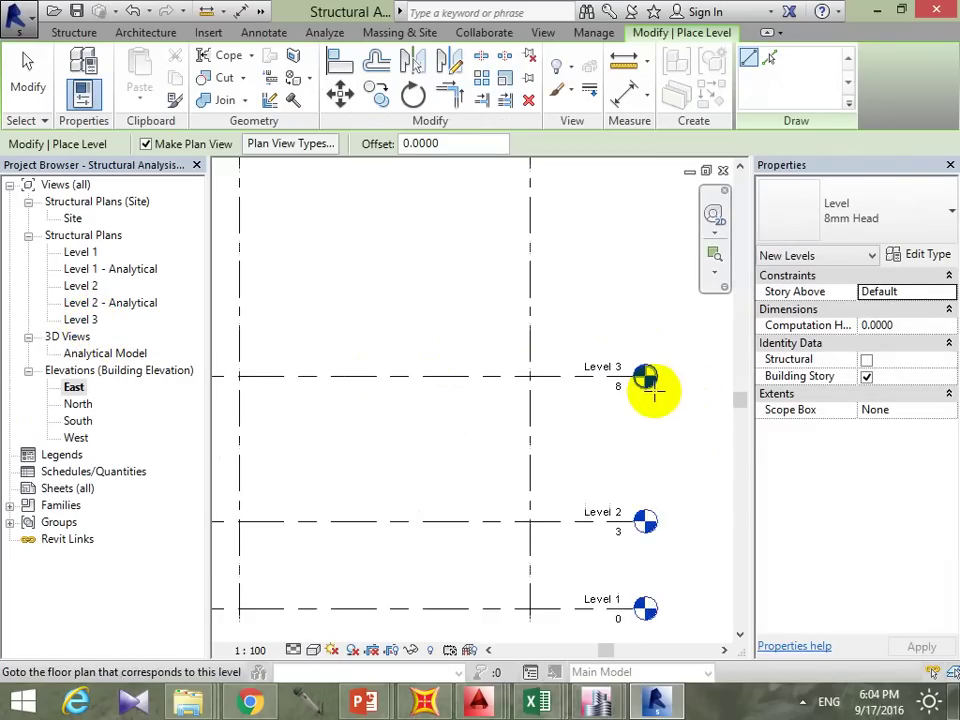
pyautogui.press('Escape')
pyautogui.press('Escape')
pyautogui.moveTo(628, 542); pyautogui.dragTo(615, 349, button='middle')
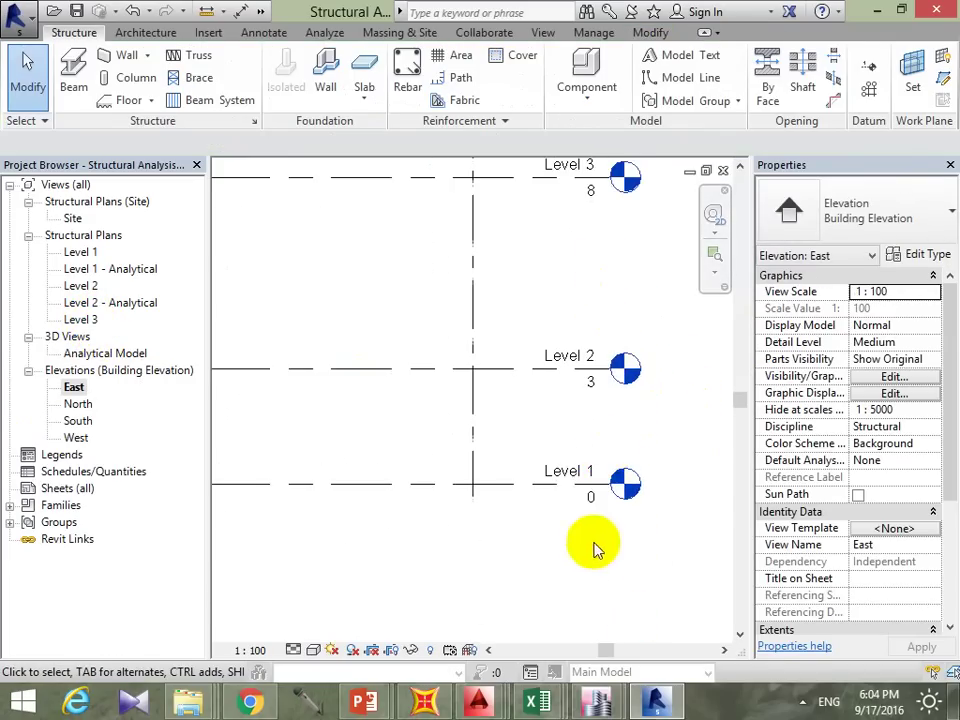
# Step: Set Level 3's elevation to 6
pyautogui.moveTo(596, 396); pyautogui.dragTo(592, 488, button='middle')
pyautogui.click(533, 274)
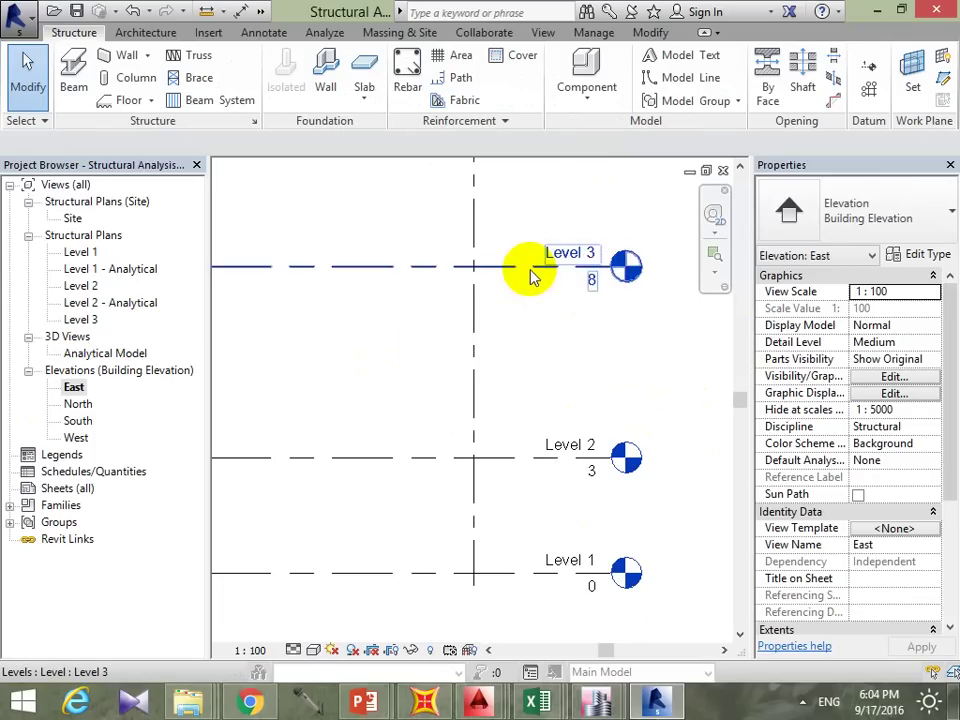
pyautogui.click(533, 276)
pyautogui.scroll(-4, 621, 375)
pyautogui.moveTo(574, 413)
pyautogui.mouseDown(button='middle')
pyautogui.moveTo(611, 489)
pyautogui.moveTo(583, 484)
pyautogui.mouseUp(button='middle')
pyautogui.scroll(2, 664, 403)
pyautogui.scroll(2, 639, 399)
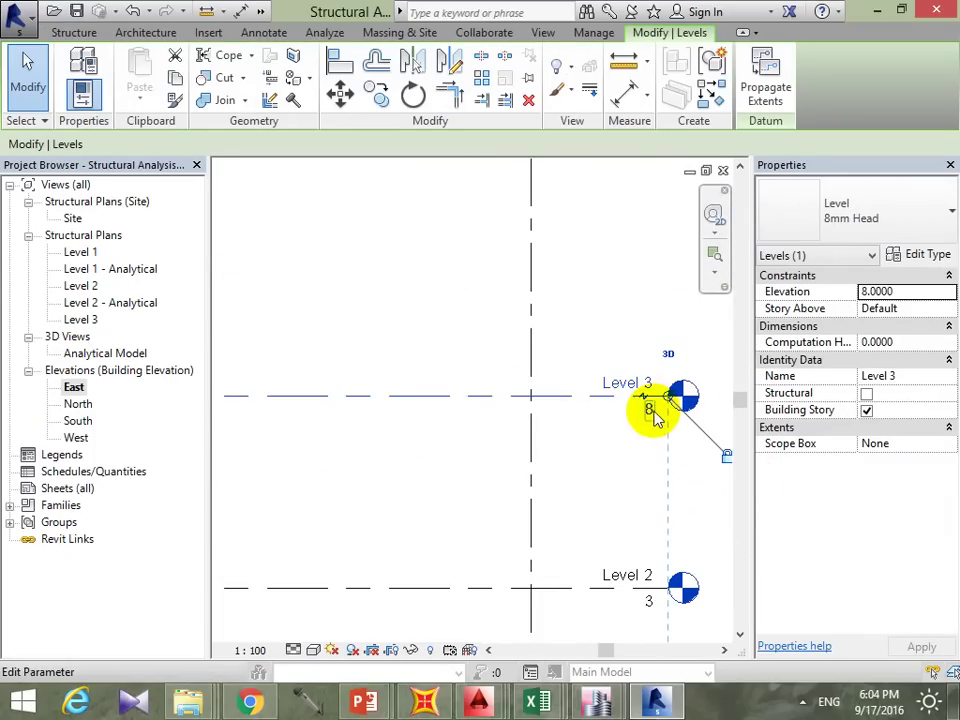
pyautogui.click(650, 412)
pyautogui.write('6')
pyautogui.press('Return')
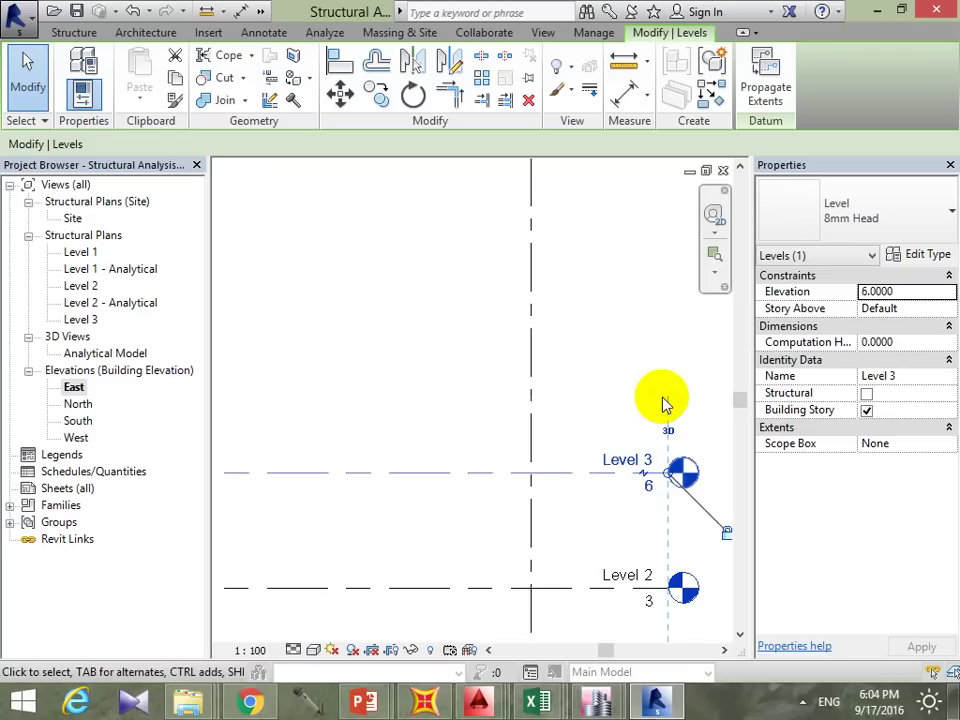
pyautogui.scroll(-1, 606, 454)
pyautogui.scroll(-1, 606, 460)
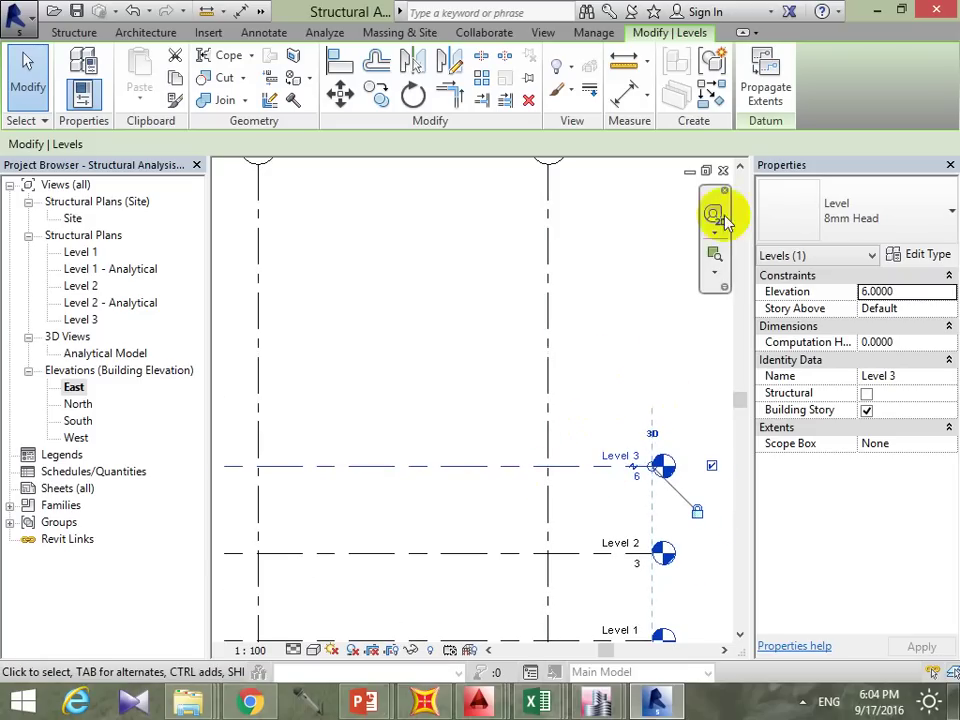
pyautogui.click(74, 32)
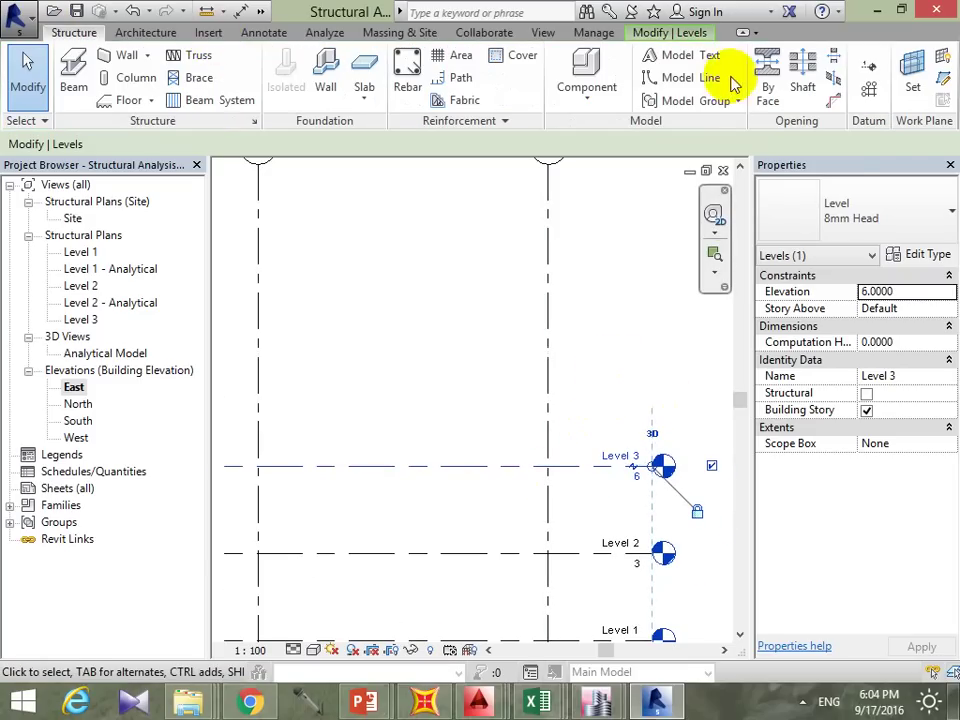
# Step: Draw Level 4 above Level 3, then open the Level 1 structural plan
pyautogui.click(868, 68)
pyautogui.scroll(-2, 514, 354)
pyautogui.scroll(-1, 476, 444)
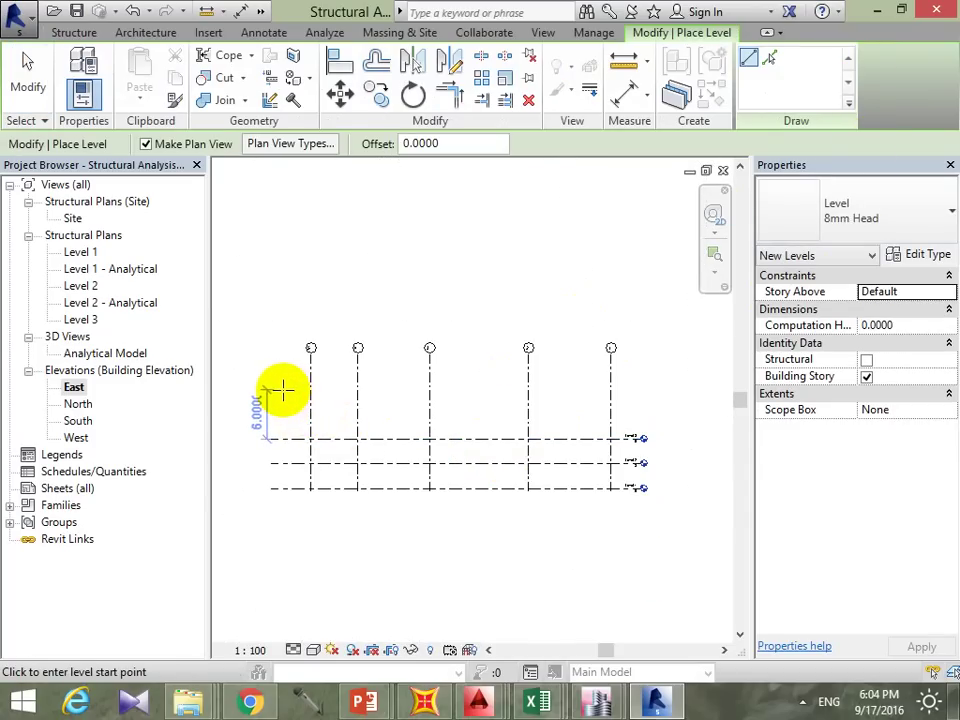
pyautogui.click(283, 390)
pyautogui.click(642, 389)
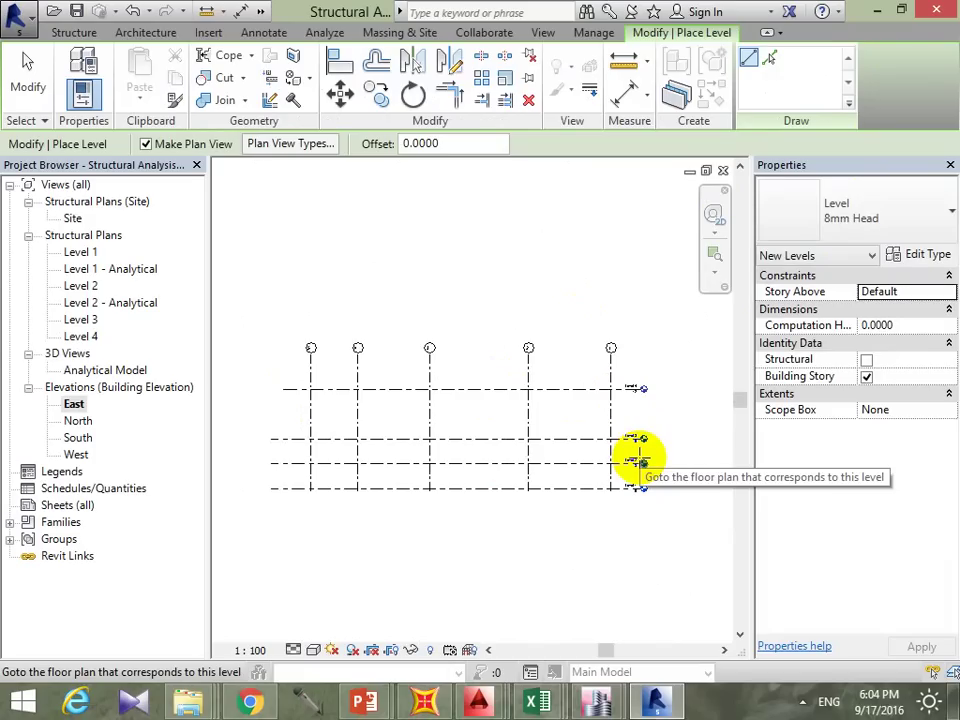
pyautogui.doubleClick(85, 252)
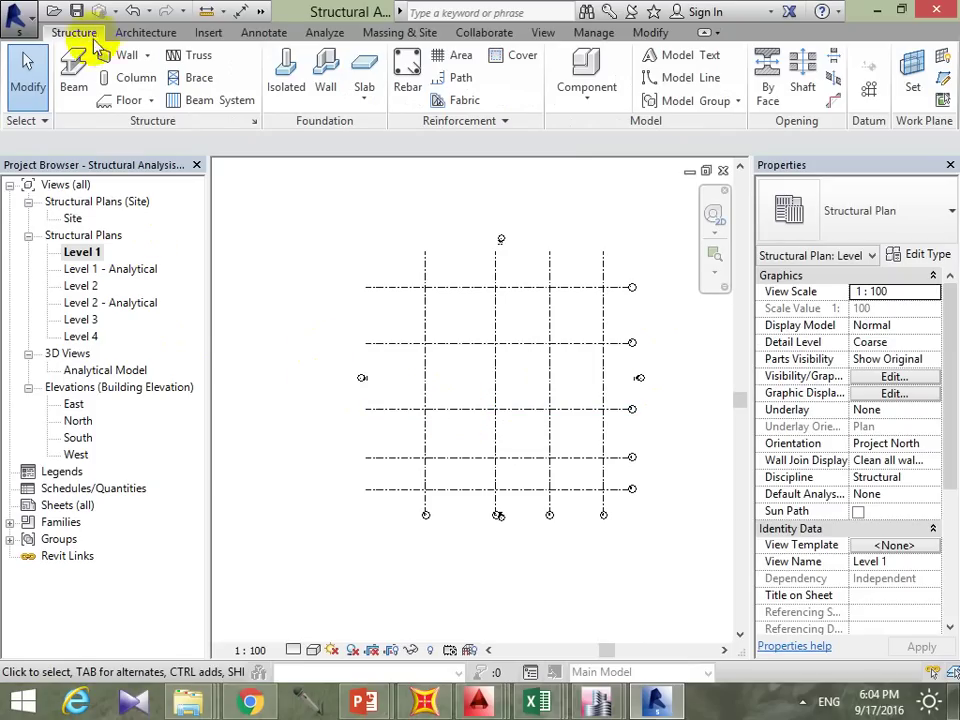
# Step: Start Level 1 beam placement, review the beam types, then begin loading a family
pyautogui.click(80, 100)
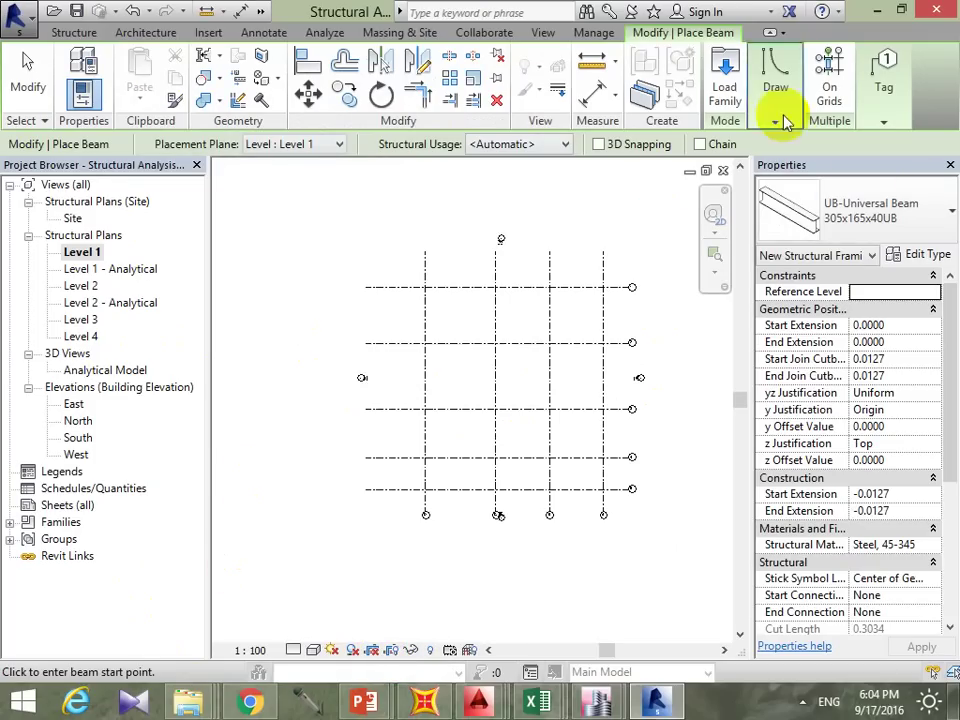
pyautogui.click(920, 222)
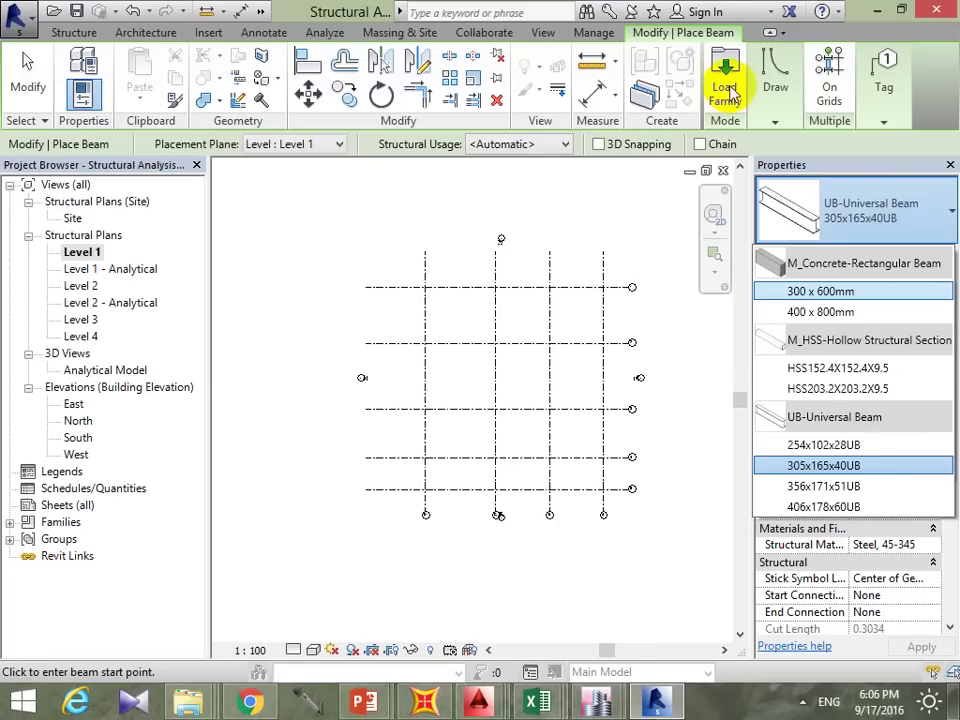
pyautogui.click(725, 92)
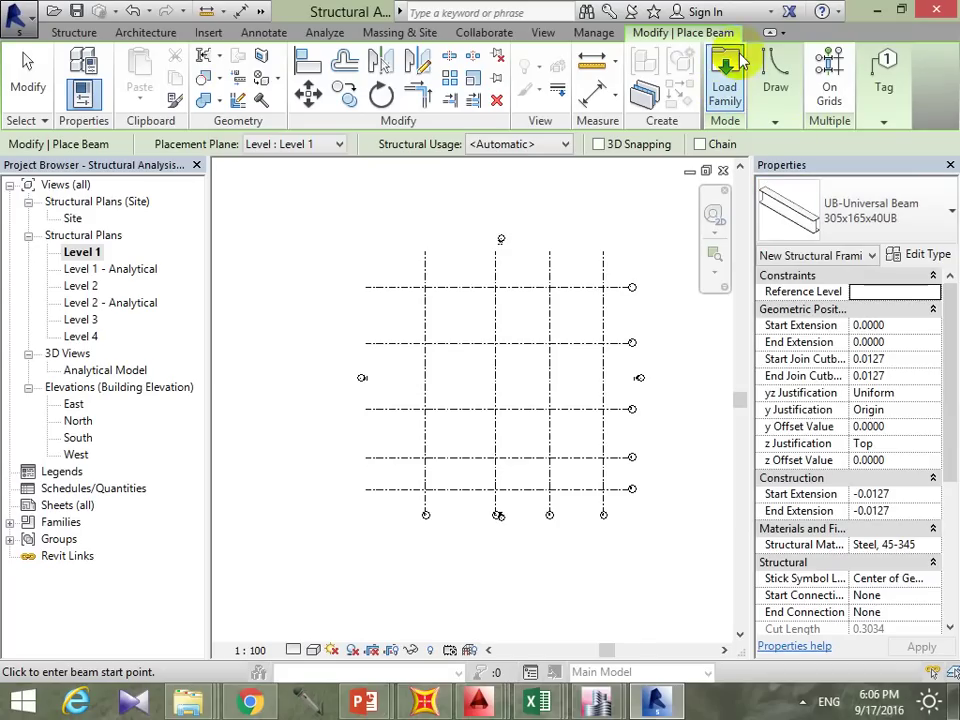
pyautogui.click(724, 70)
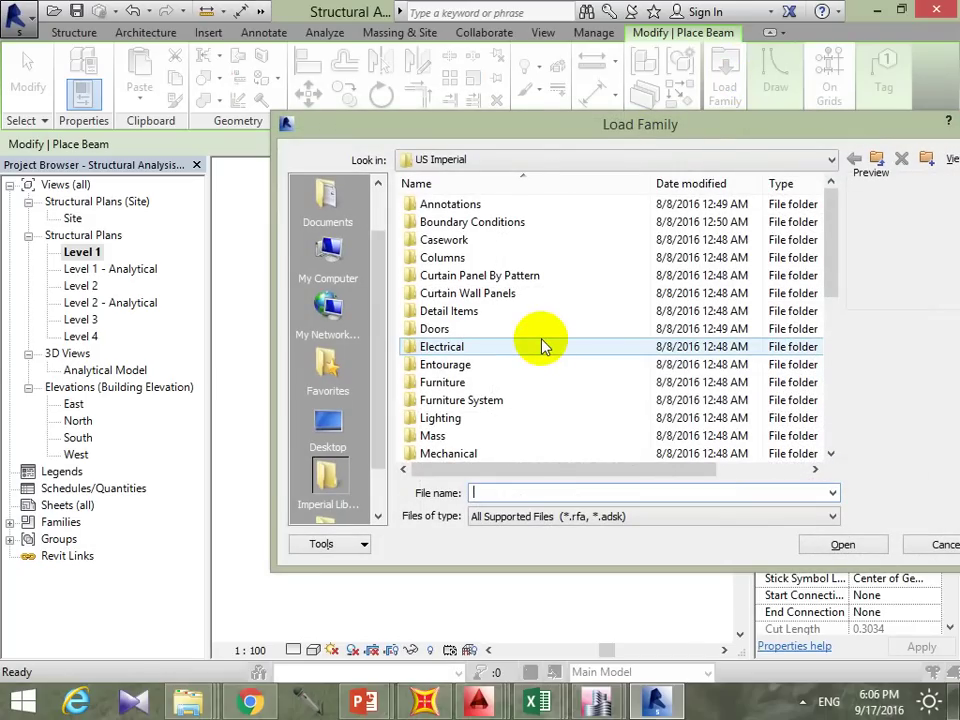
pyautogui.click(190, 700)
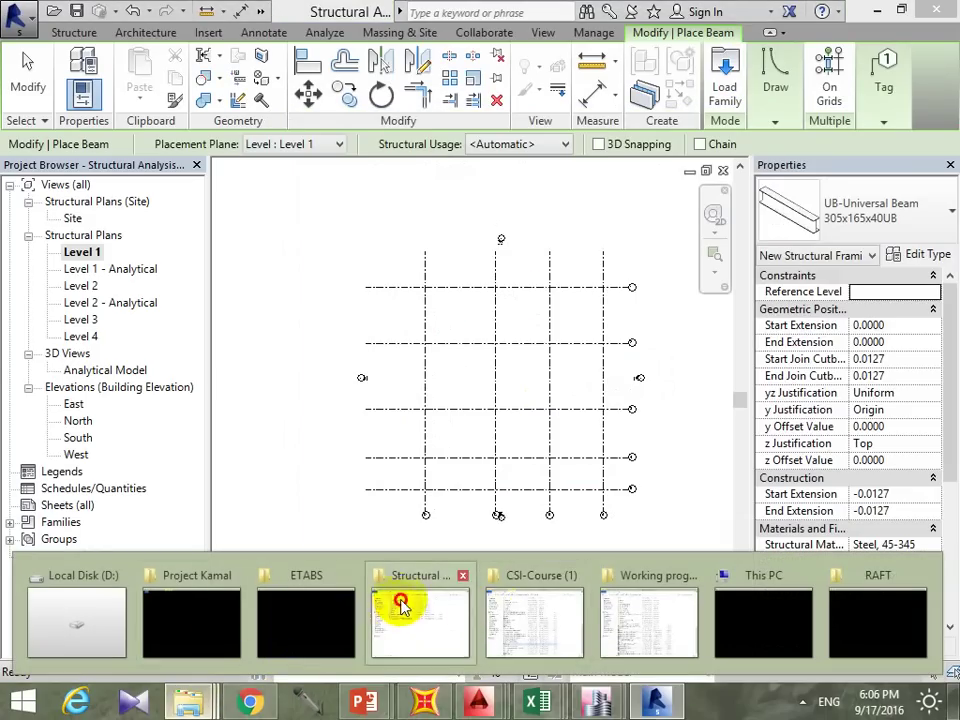
# Step: In File Explorer, browse D: to Engineering Course By Me\Work Shop Course (2)\Revit
pyautogui.click(392, 655)
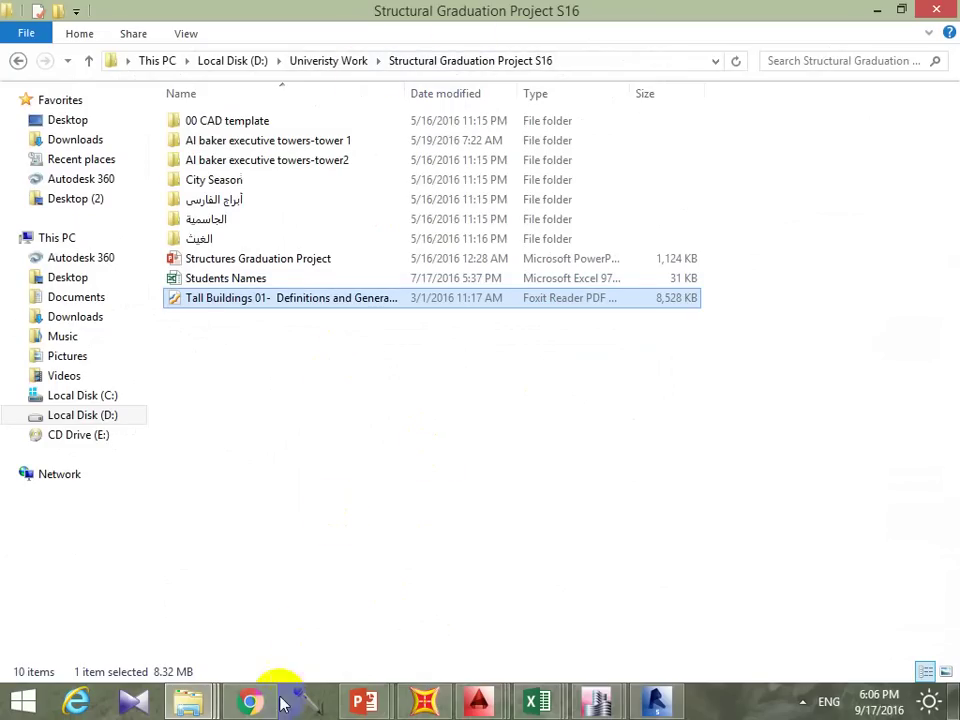
pyautogui.click(190, 700)
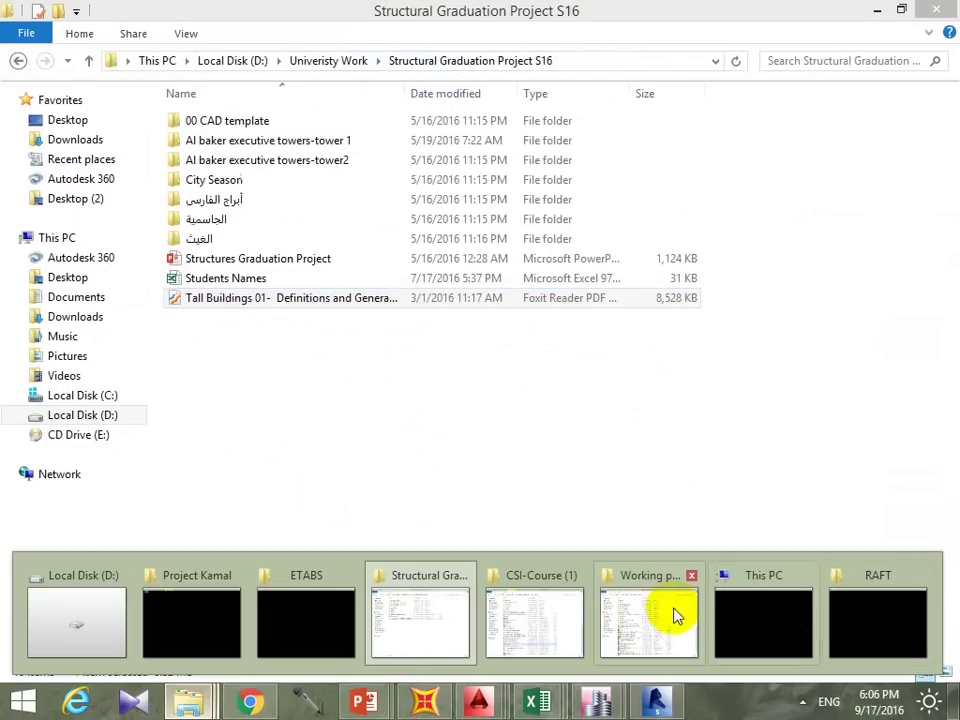
pyautogui.click(203, 618)
pyautogui.click(224, 66)
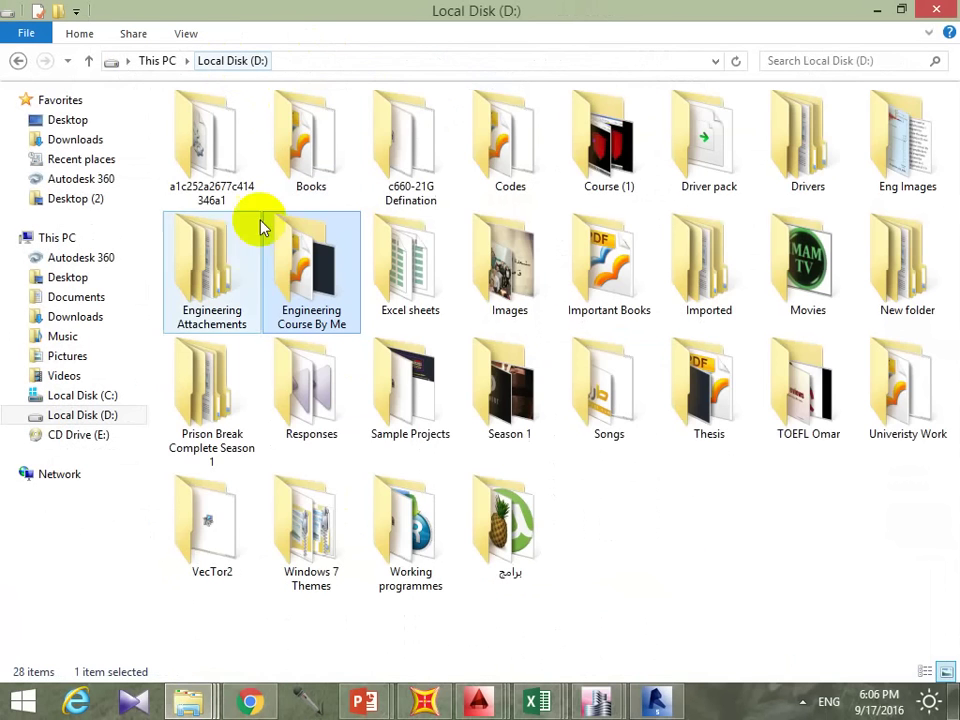
pyautogui.doubleClick(321, 317)
pyautogui.doubleClick(283, 457)
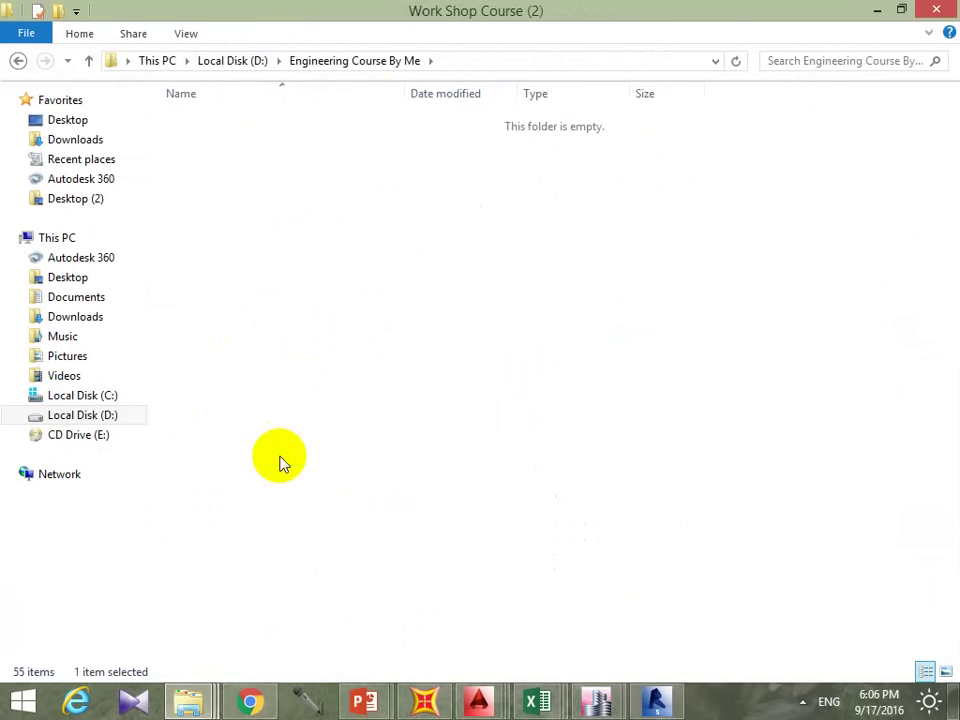
pyautogui.click(244, 325)
pyautogui.doubleClick(244, 325)
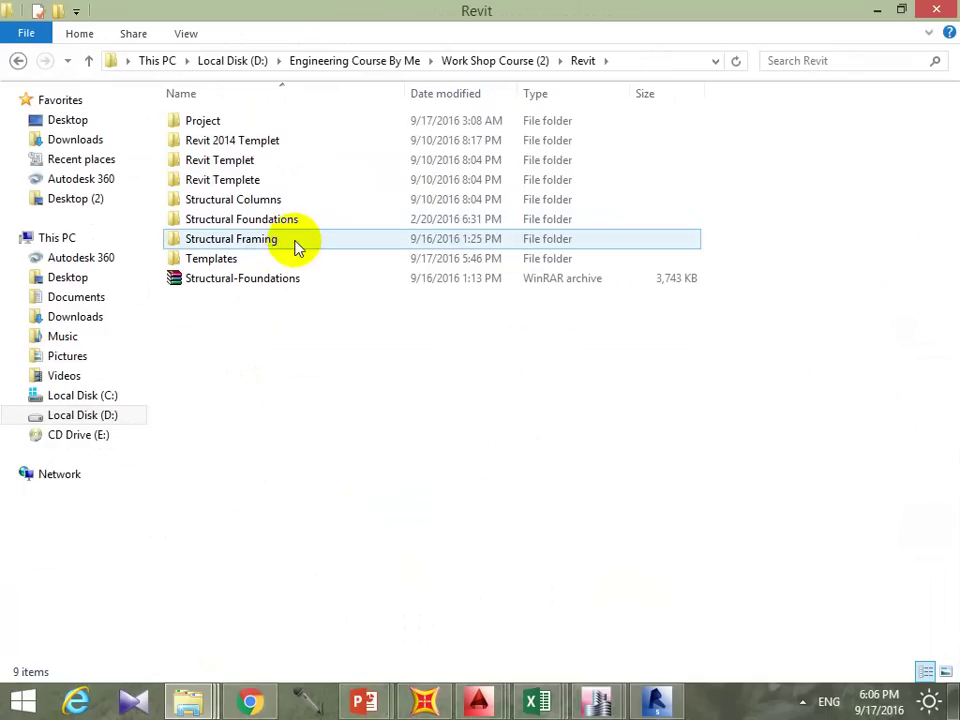
# Step: Check Structural Foundations, then locate M_Concrete-Rectangular Beam under Structural Framing\Concrete
pyautogui.click(327, 283)
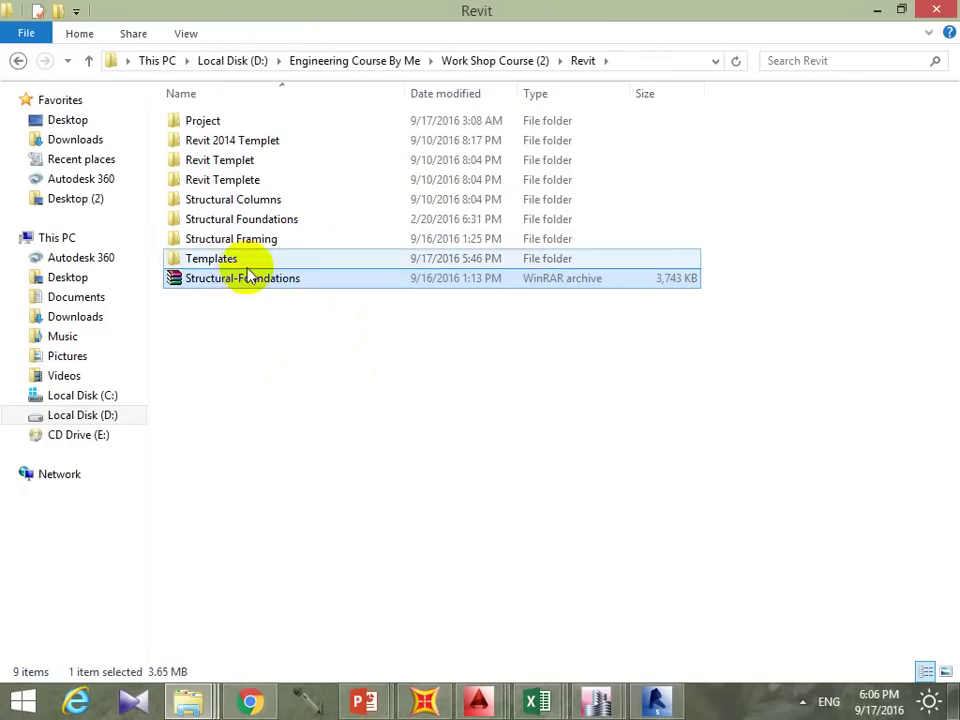
pyautogui.doubleClick(268, 220)
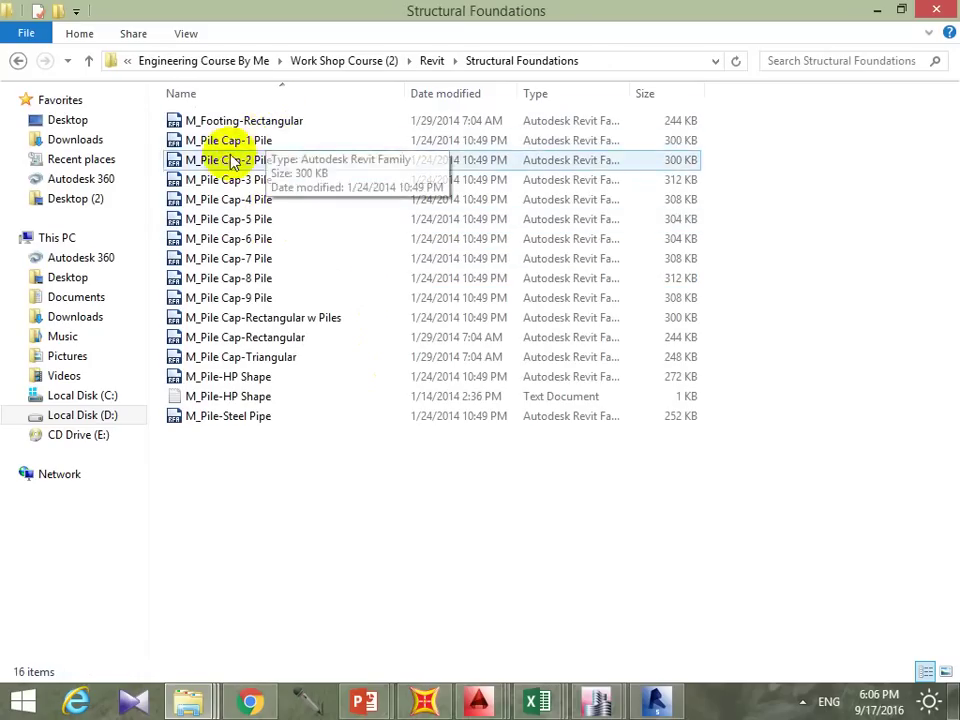
pyautogui.click(289, 125)
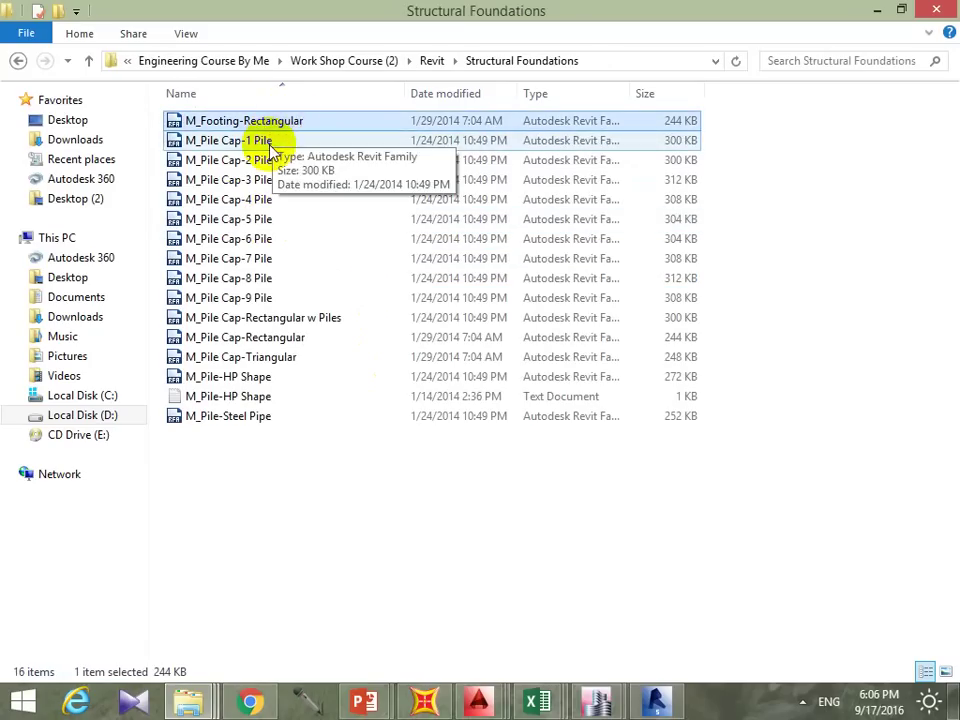
pyautogui.click(265, 142)
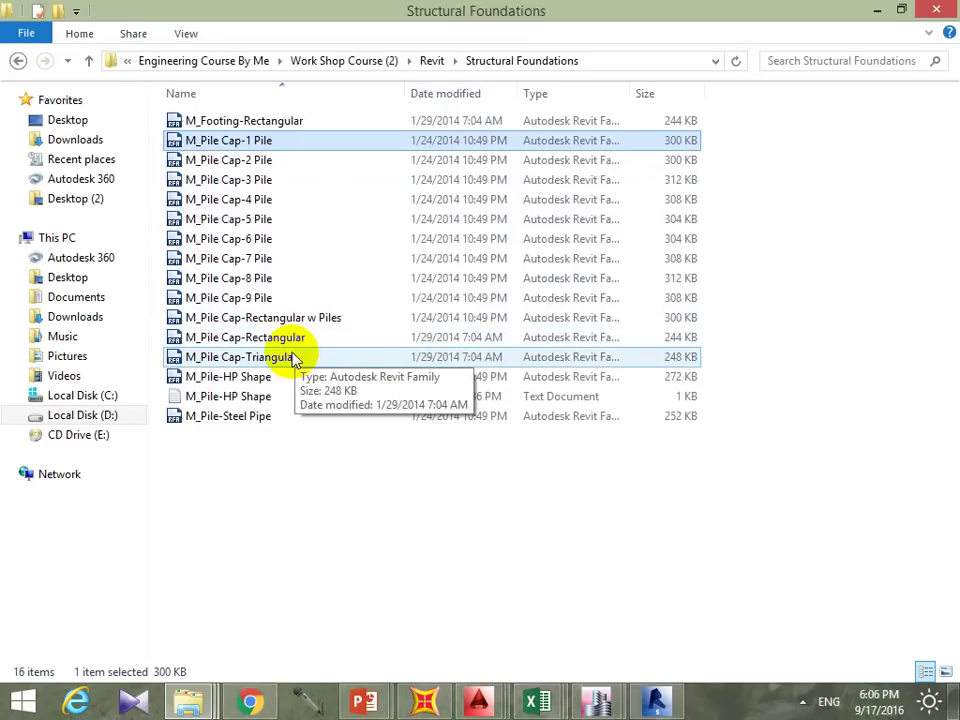
pyautogui.click(434, 62)
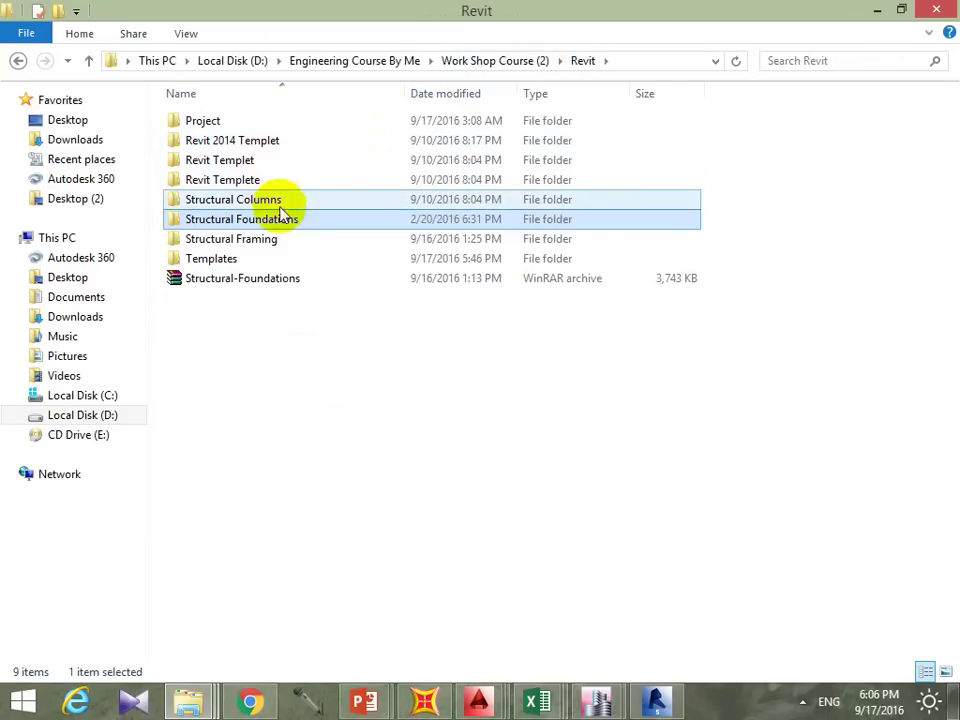
pyautogui.doubleClick(283, 246)
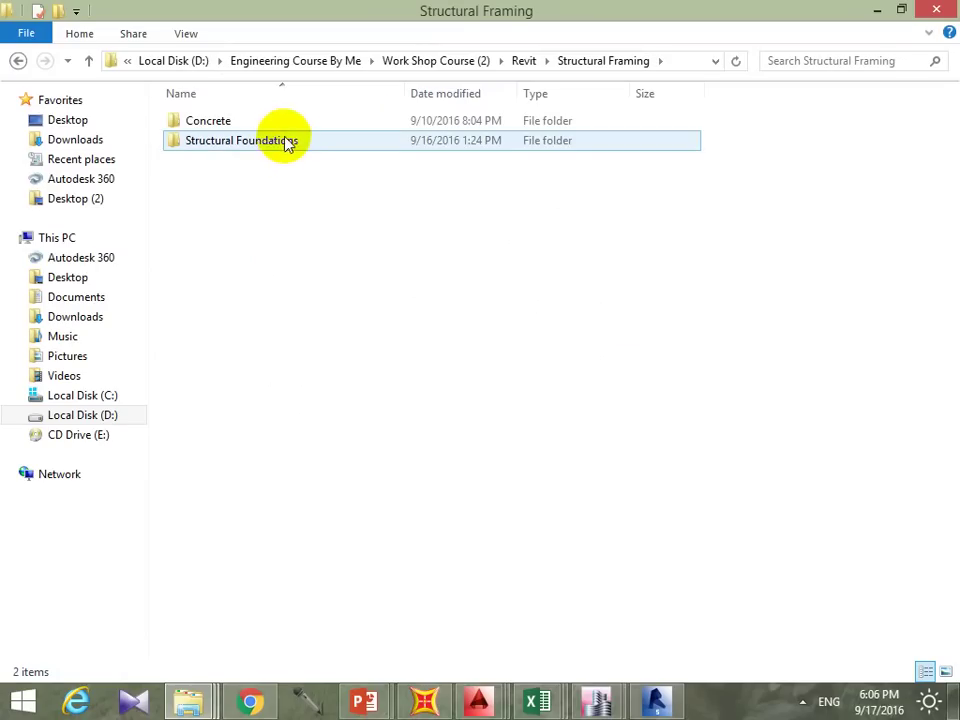
pyautogui.click(307, 122)
pyautogui.doubleClick(307, 122)
pyautogui.click(283, 124)
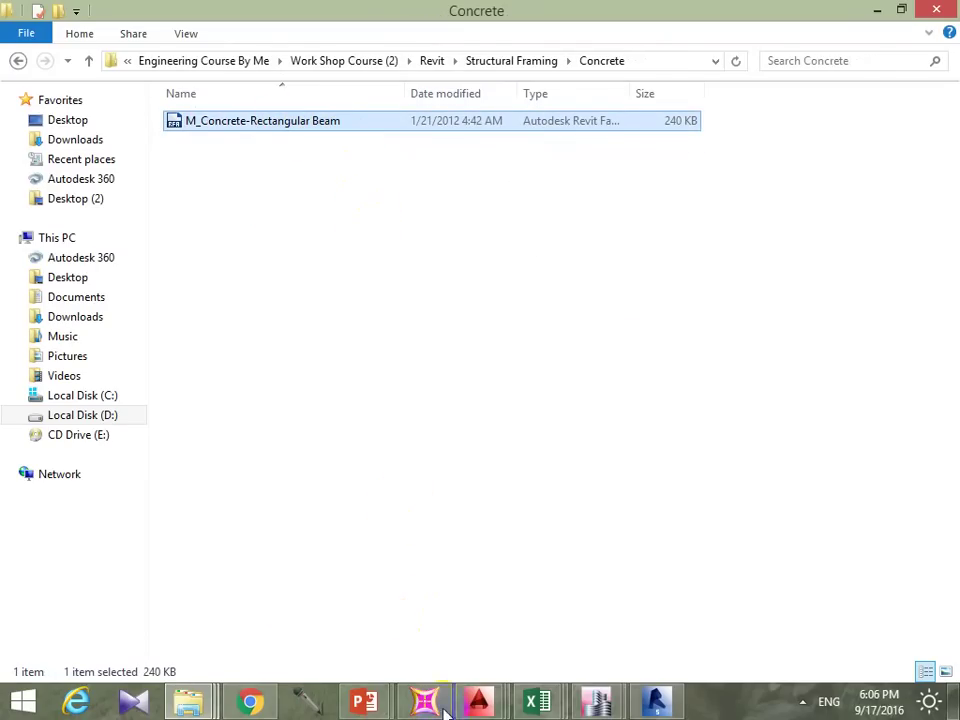
# Step: Back in Revit, start Load Family and browse to the D: drive's Revit folder
pyautogui.click(660, 700)
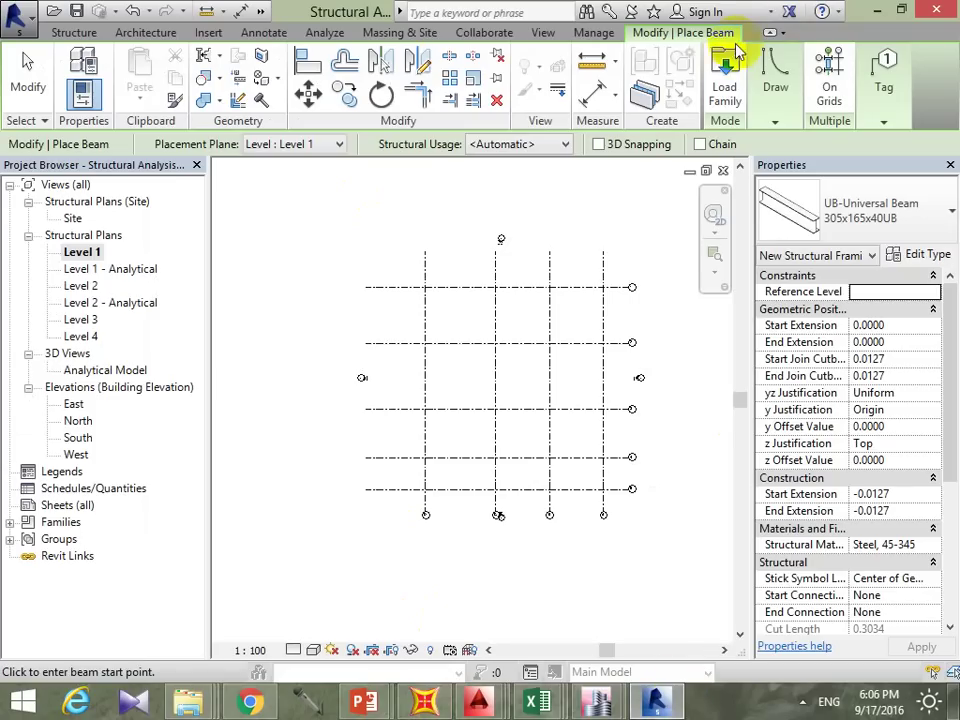
pyautogui.click(725, 78)
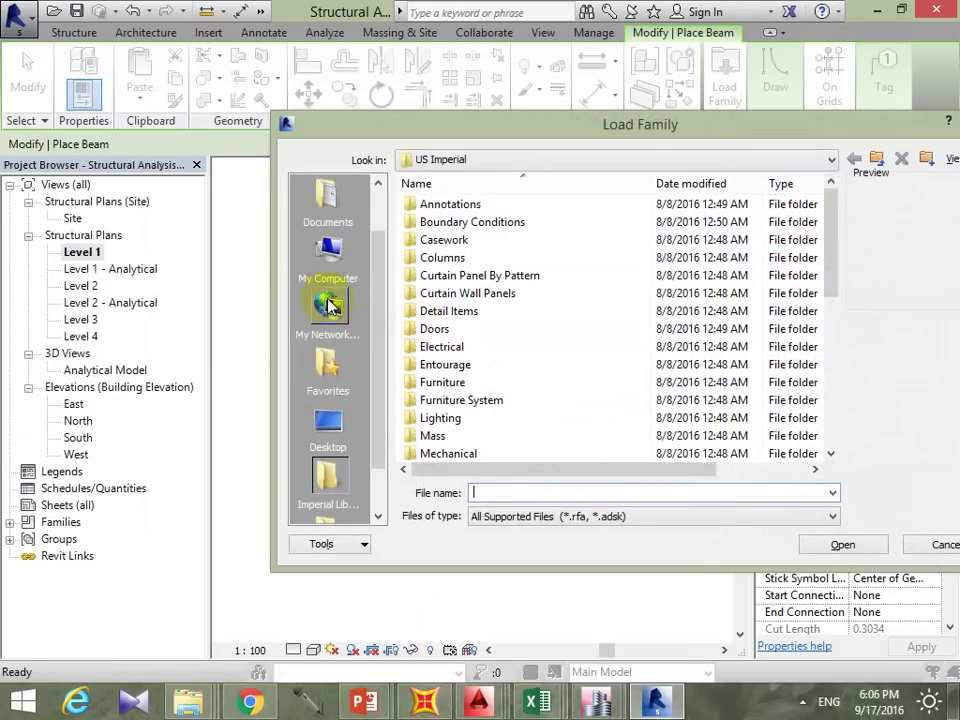
pyautogui.click(345, 262)
pyautogui.doubleClick(485, 398)
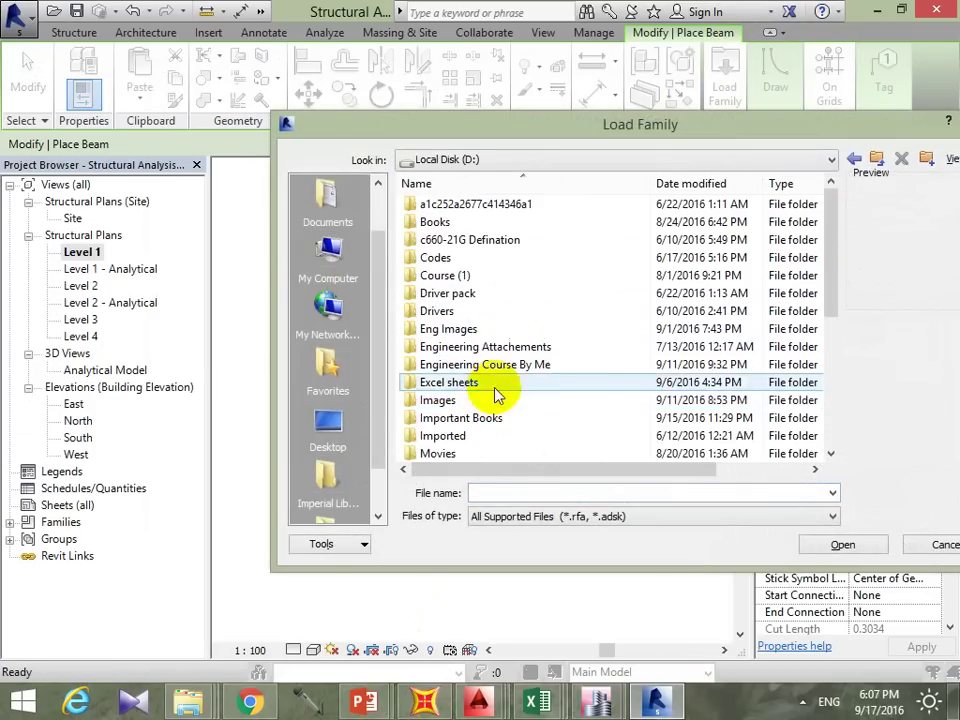
pyautogui.doubleClick(514, 366)
pyautogui.scroll(-2, 535, 382)
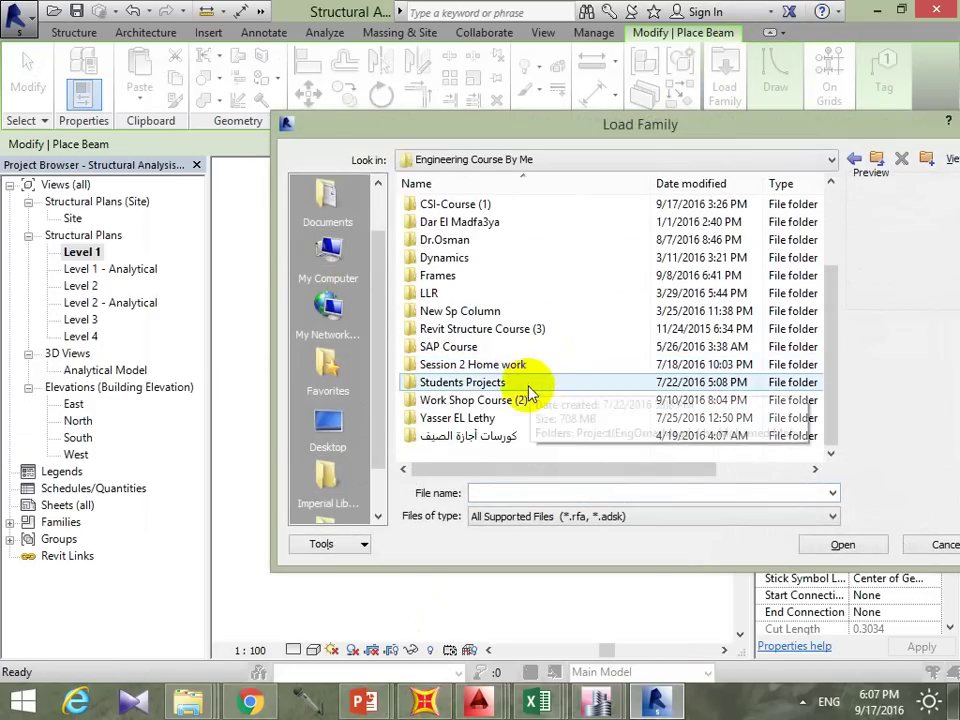
pyautogui.doubleClick(521, 400)
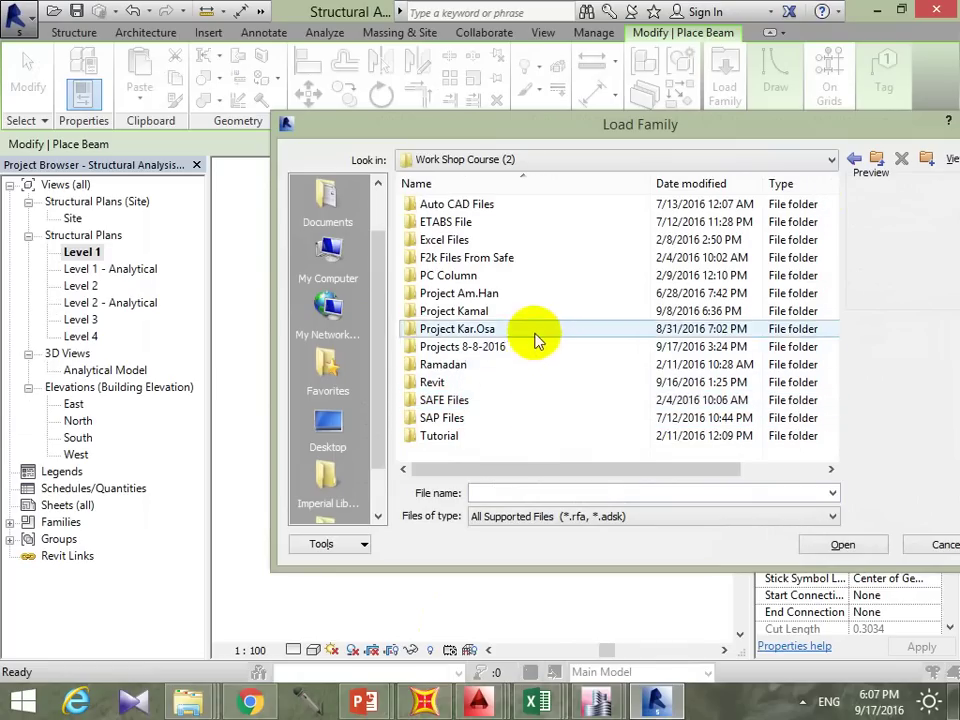
pyautogui.doubleClick(471, 381)
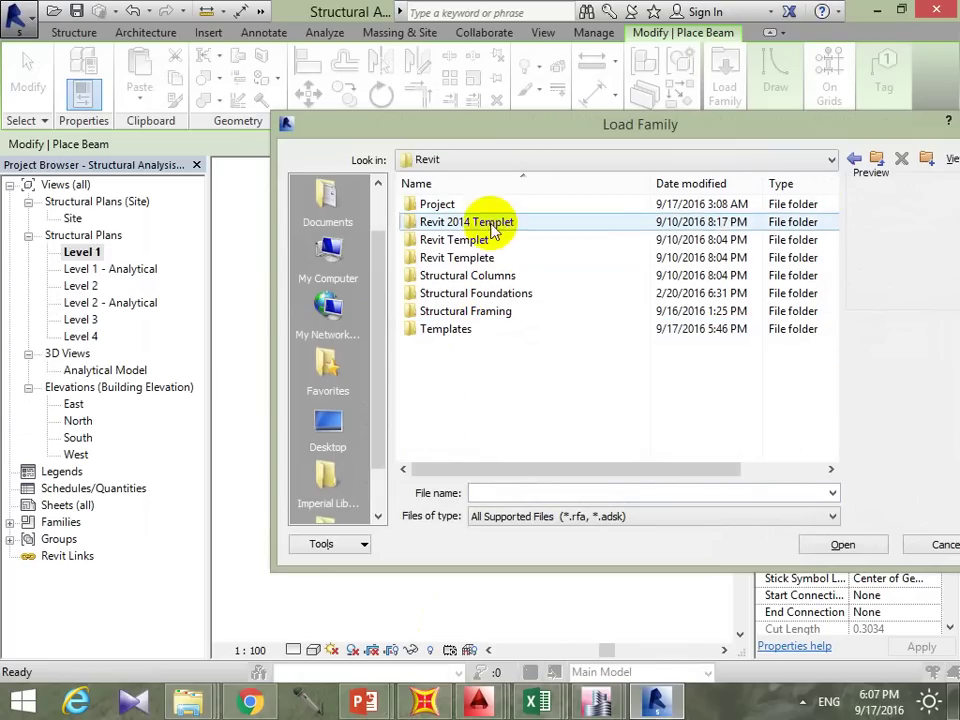
# Step: Load M_Concrete-Rectangular Beam from the Structural Framing\Concrete folder
pyautogui.doubleClick(500, 311)
pyautogui.doubleClick(495, 238)
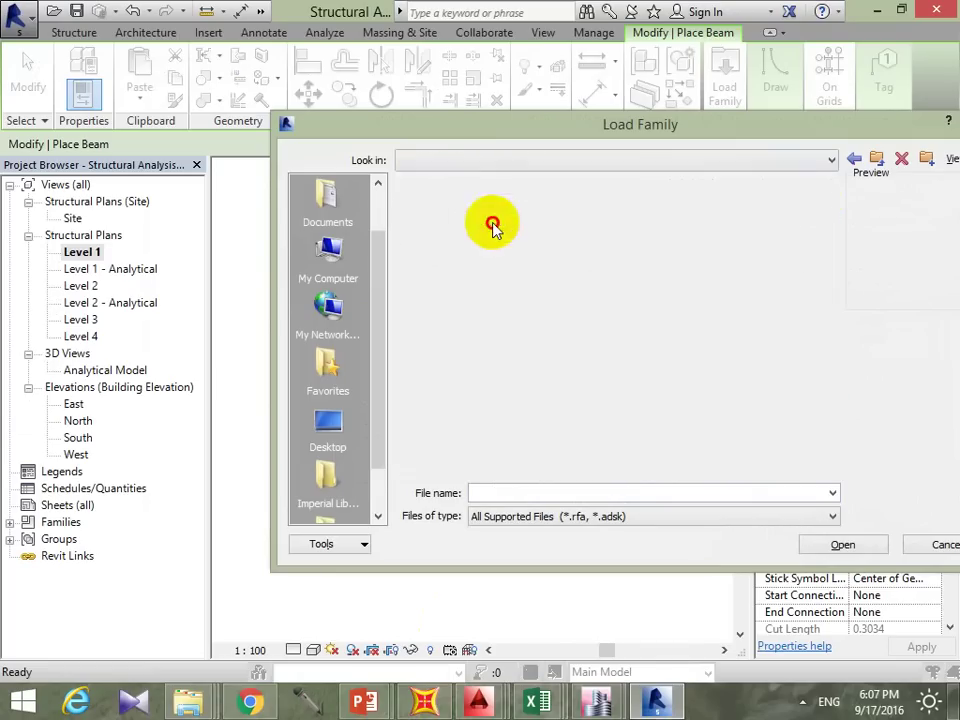
pyautogui.click(875, 162)
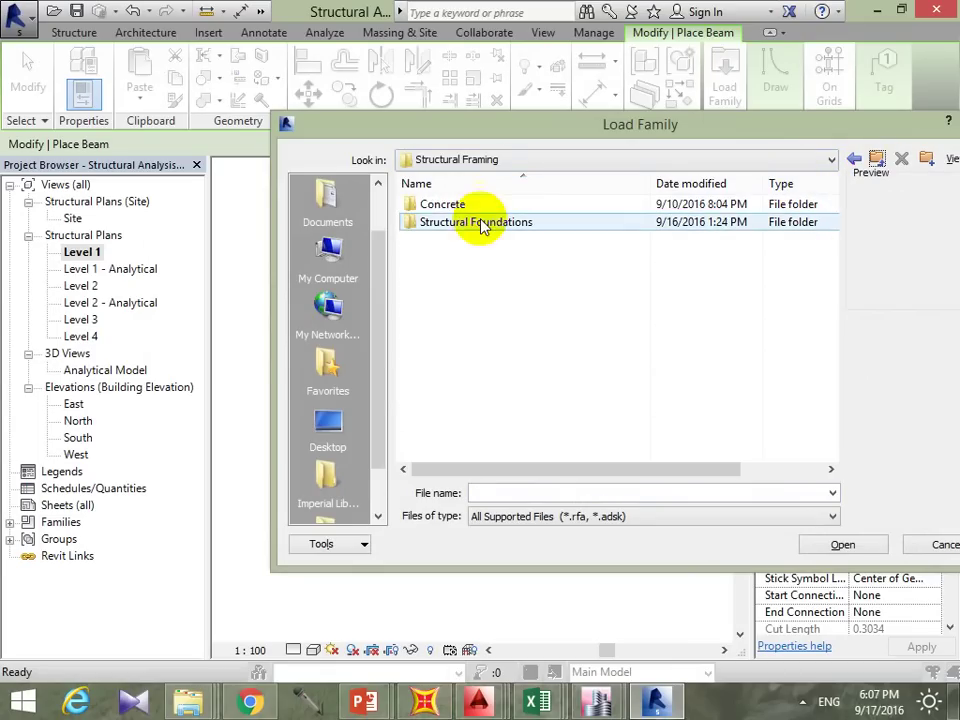
pyautogui.doubleClick(474, 205)
pyautogui.click(486, 205)
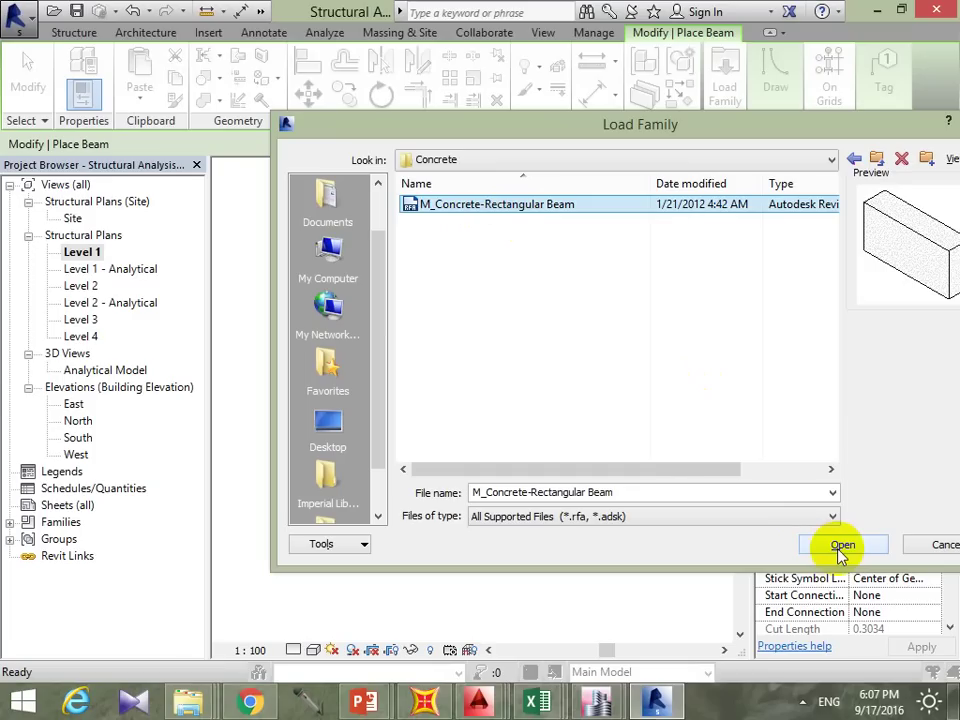
pyautogui.click(840, 546)
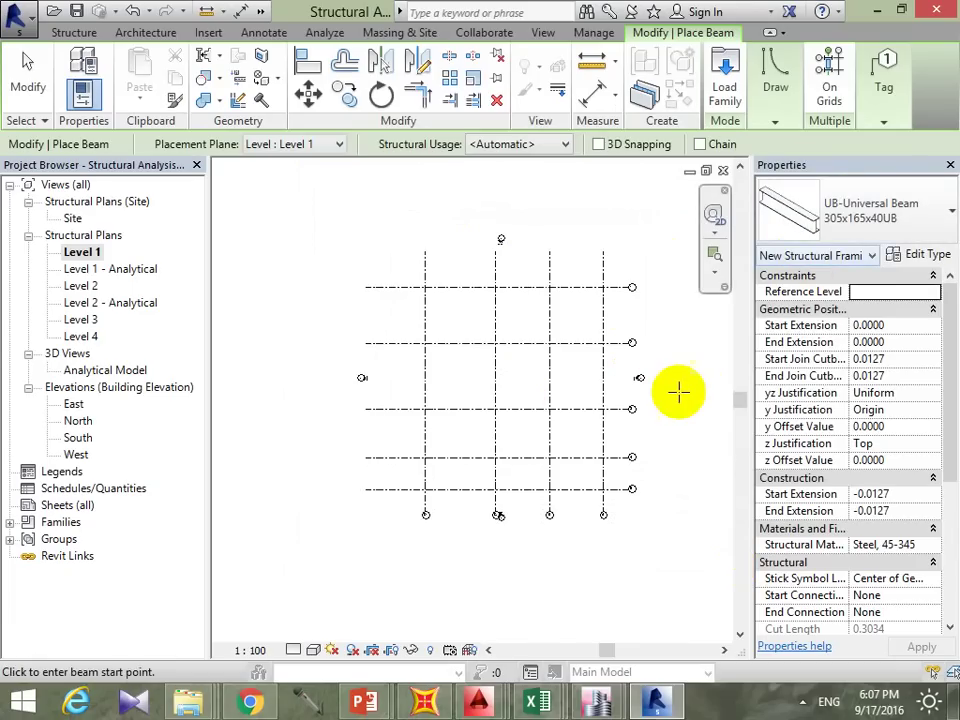
# Step: Select M_Concrete-Rectangular Beam 300 x 600mm in the beam Type Selector
pyautogui.moveTo(679, 399); pyautogui.dragTo(653, 407, button='middle')
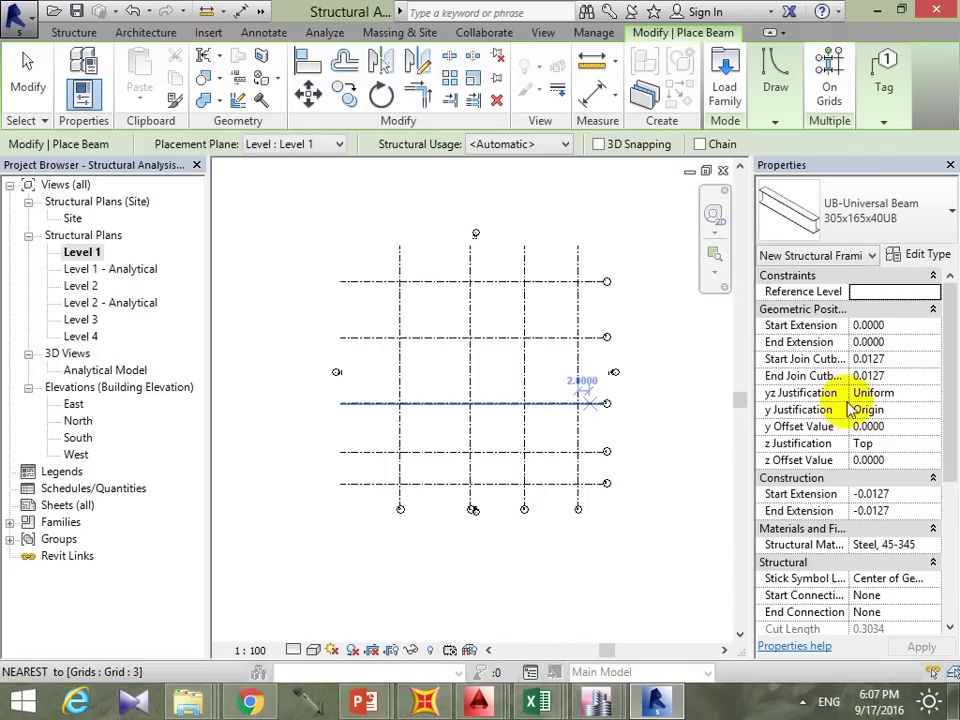
pyautogui.click(927, 232)
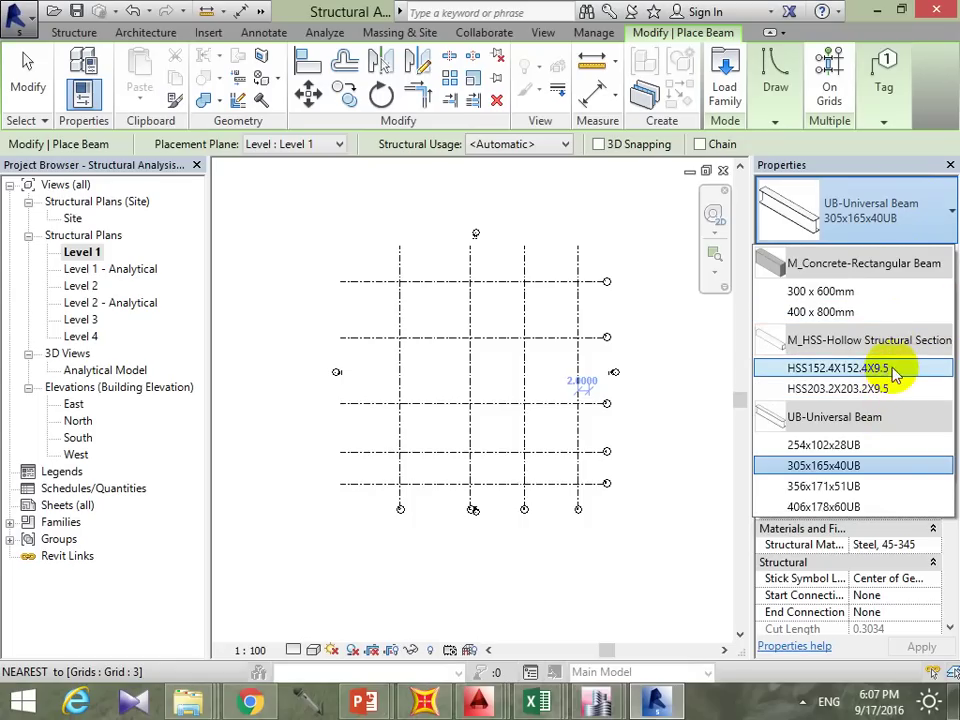
pyautogui.moveTo(820, 291)
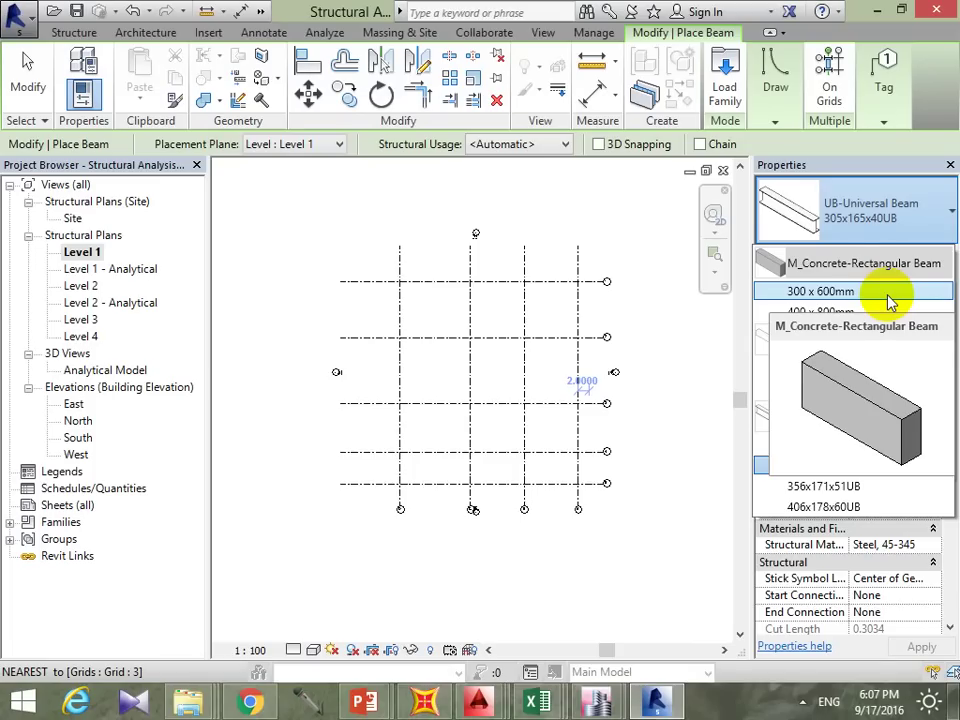
pyautogui.click(889, 291)
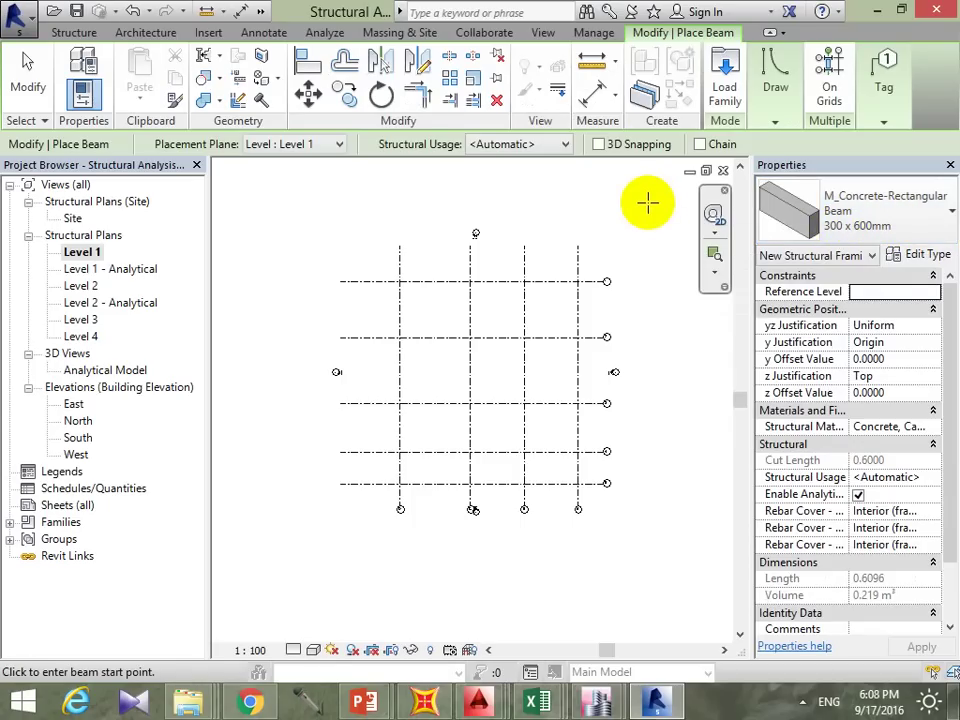
# Step: Rename the 300 x 600mm beam type to 250 x 700 mm in Type Properties
pyautogui.click(941, 256)
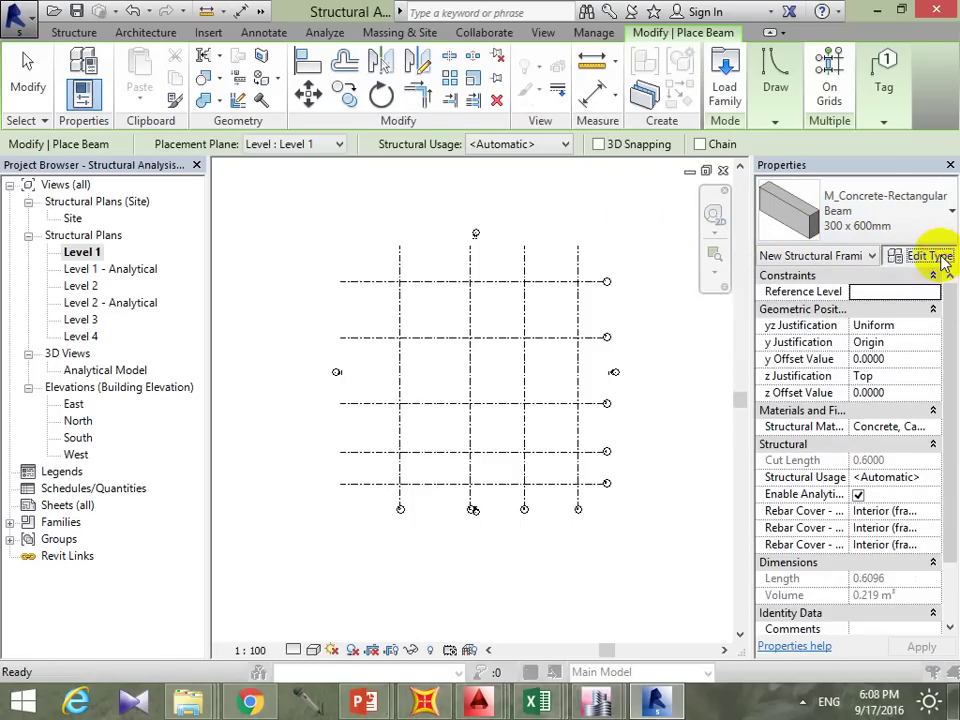
pyautogui.moveTo(750, 58); pyautogui.dragTo(633, 85)
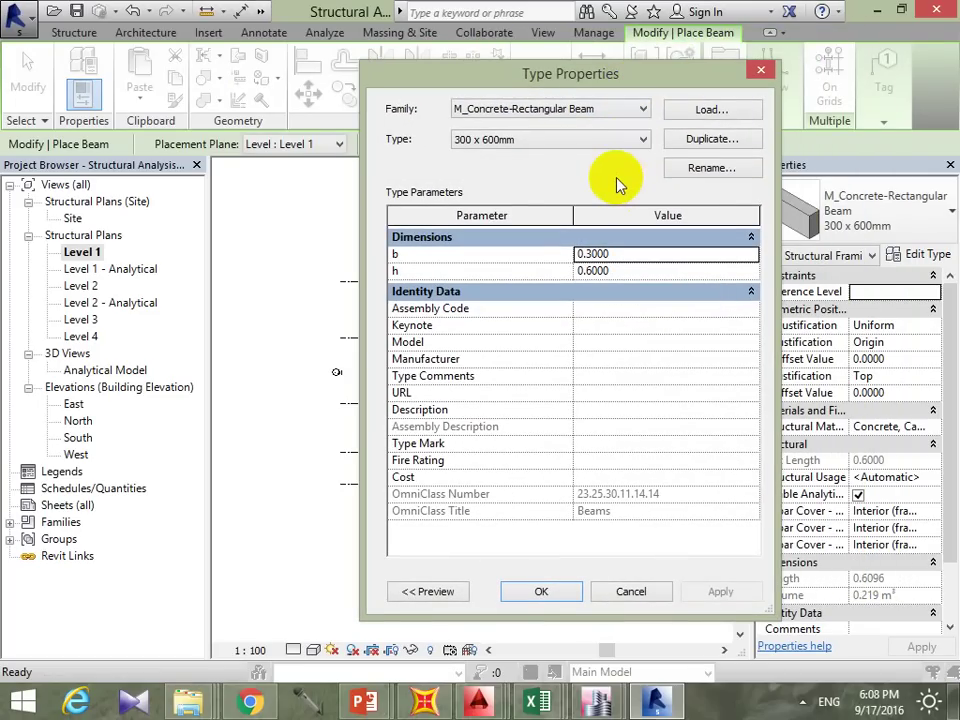
pyautogui.click(560, 140)
pyautogui.click(720, 168)
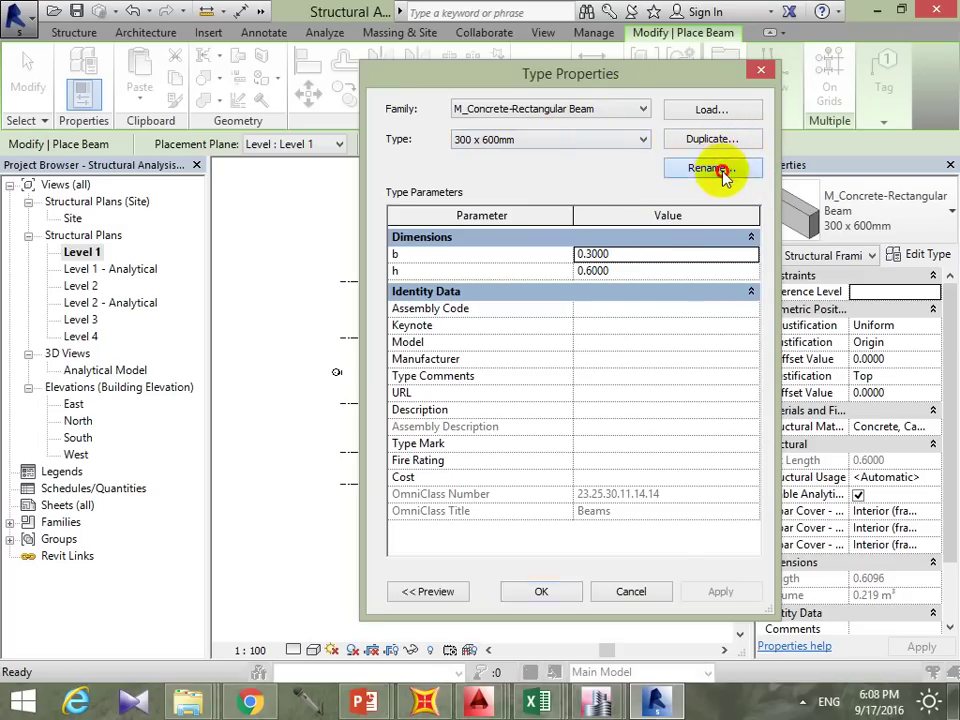
pyautogui.click(720, 168)
pyautogui.click(525, 347)
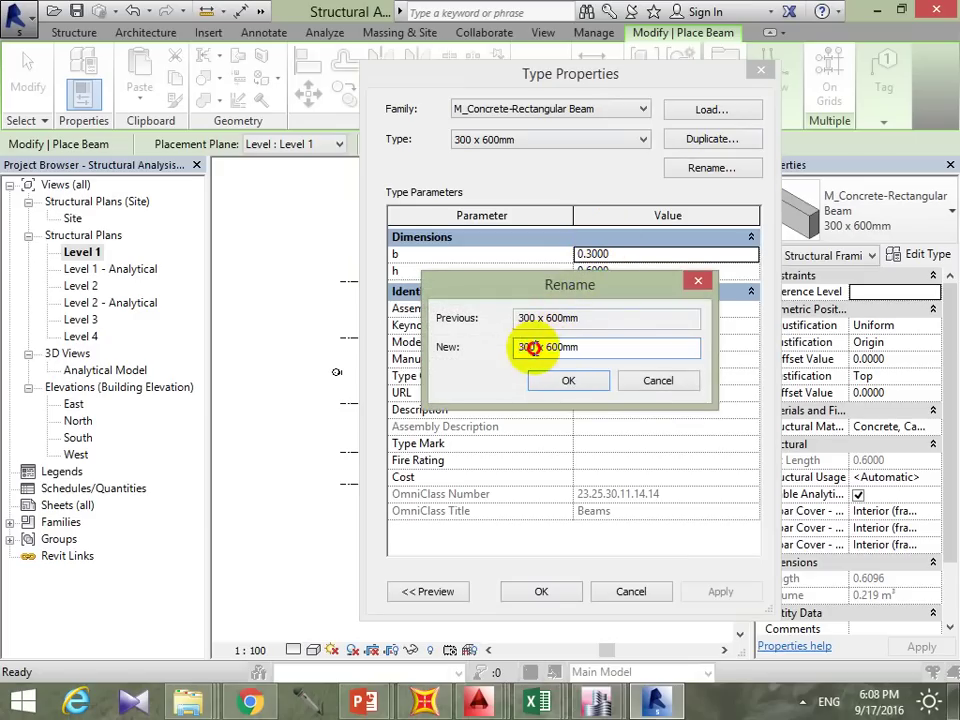
pyautogui.doubleClick(522, 347)
pyautogui.write('2')
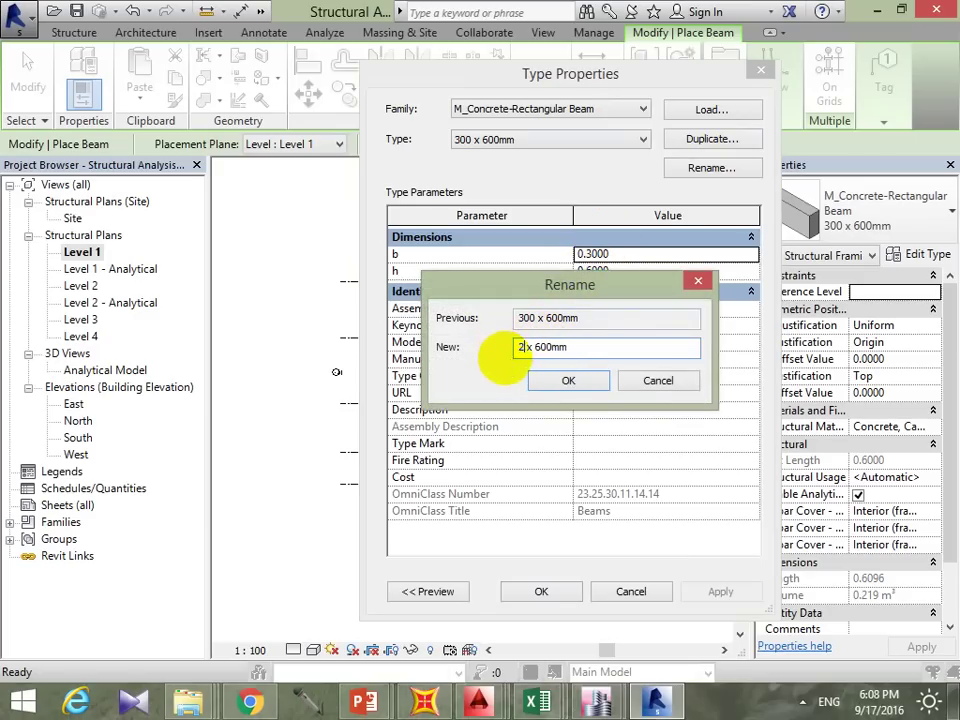
pyautogui.write('50')
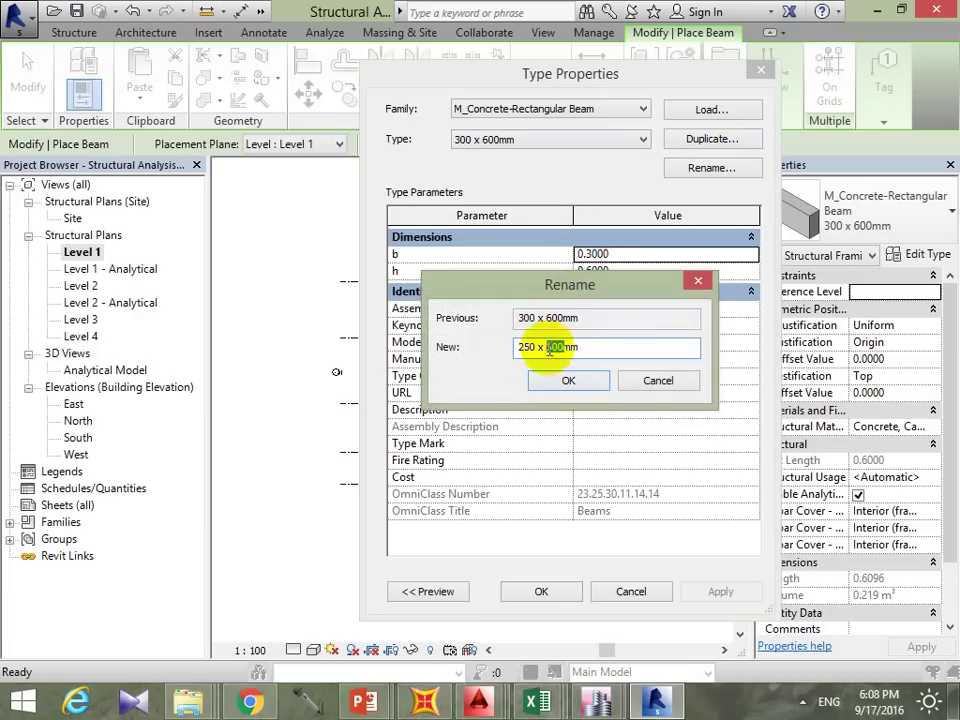
pyautogui.write('700')
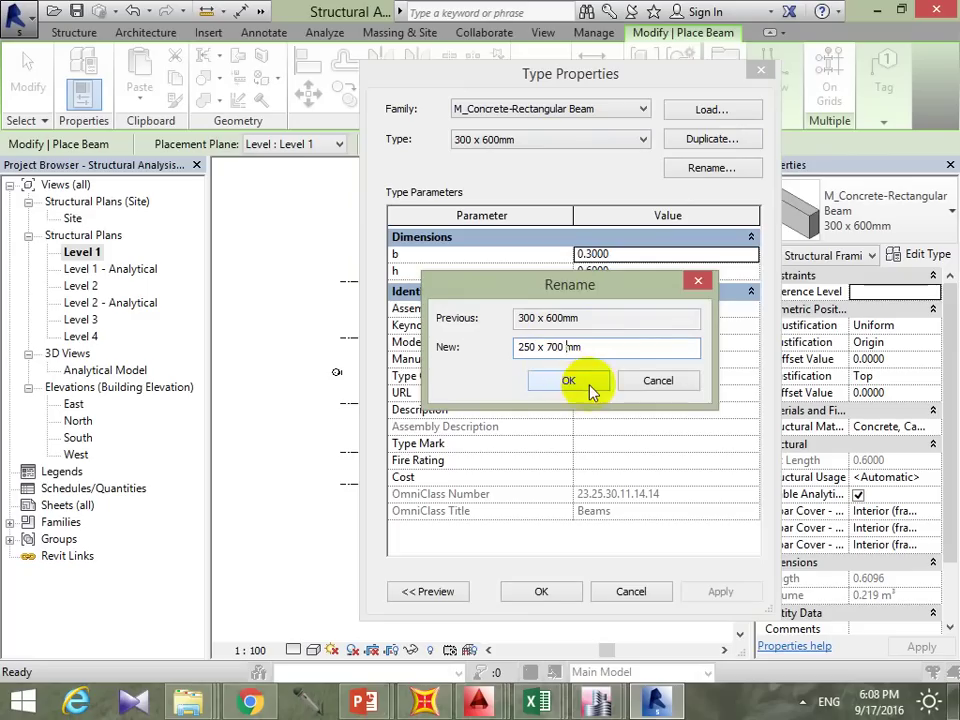
pyautogui.click(582, 383)
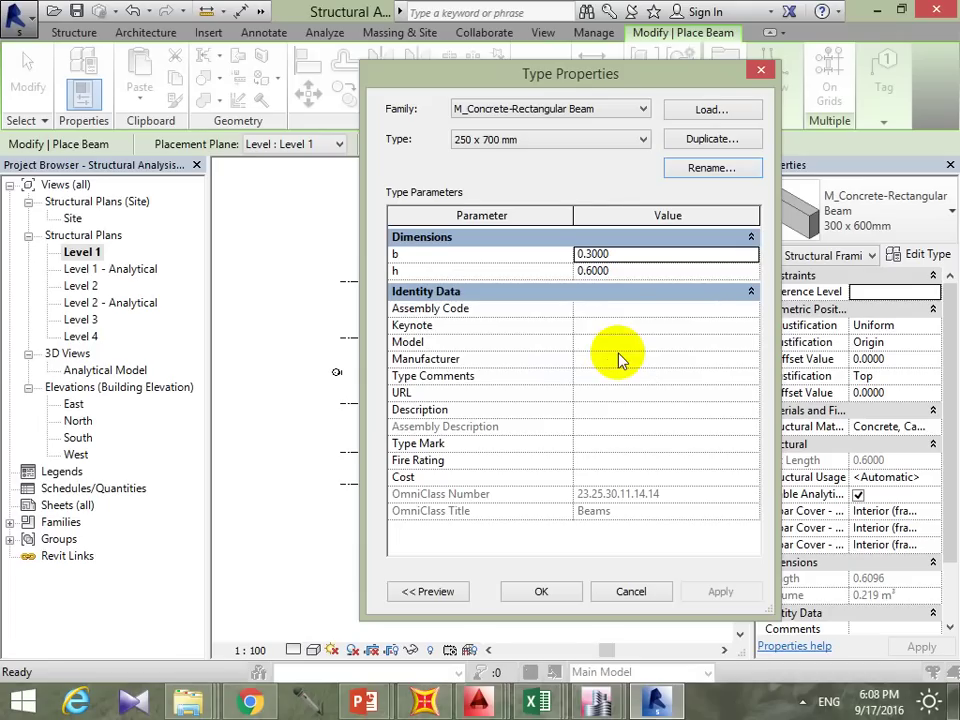
# Step: Set b to 0.25 and h to 0.7, and keep 250 x 700 mm selected
pyautogui.click(592, 254)
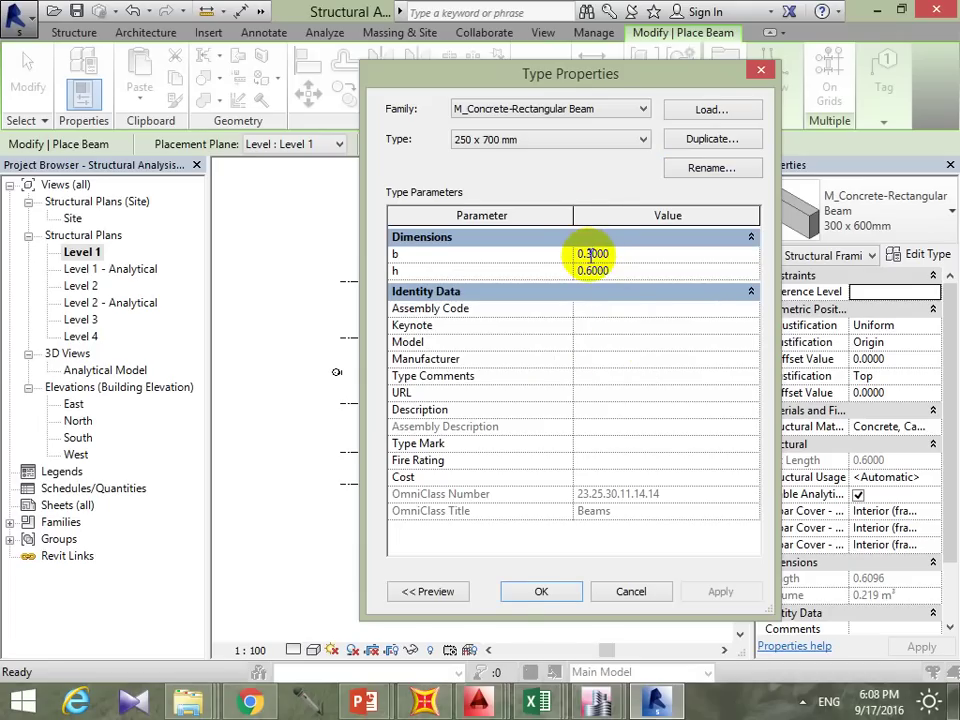
pyautogui.press('BackSpace')
pyautogui.write('25')
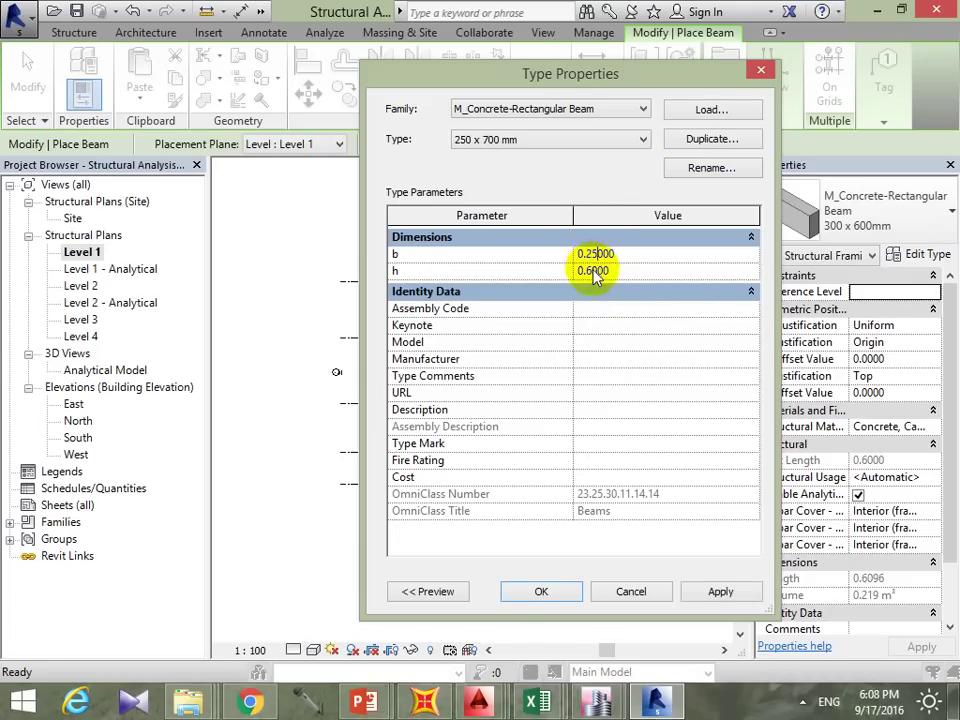
pyautogui.click(593, 271)
pyautogui.write('0.7000')
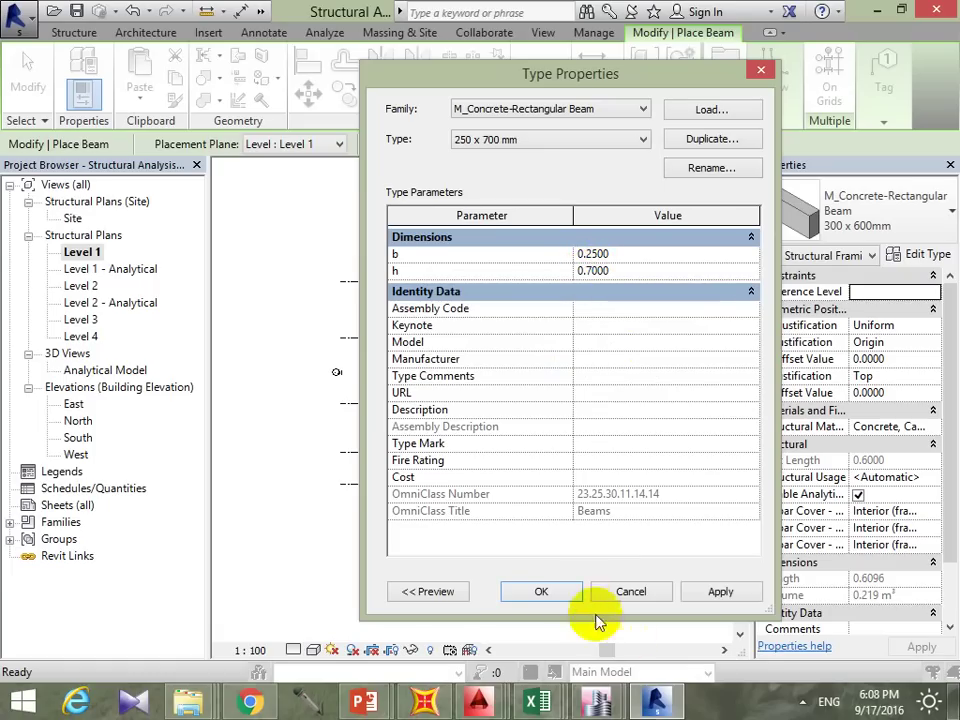
pyautogui.click(572, 594)
pyautogui.click(912, 217)
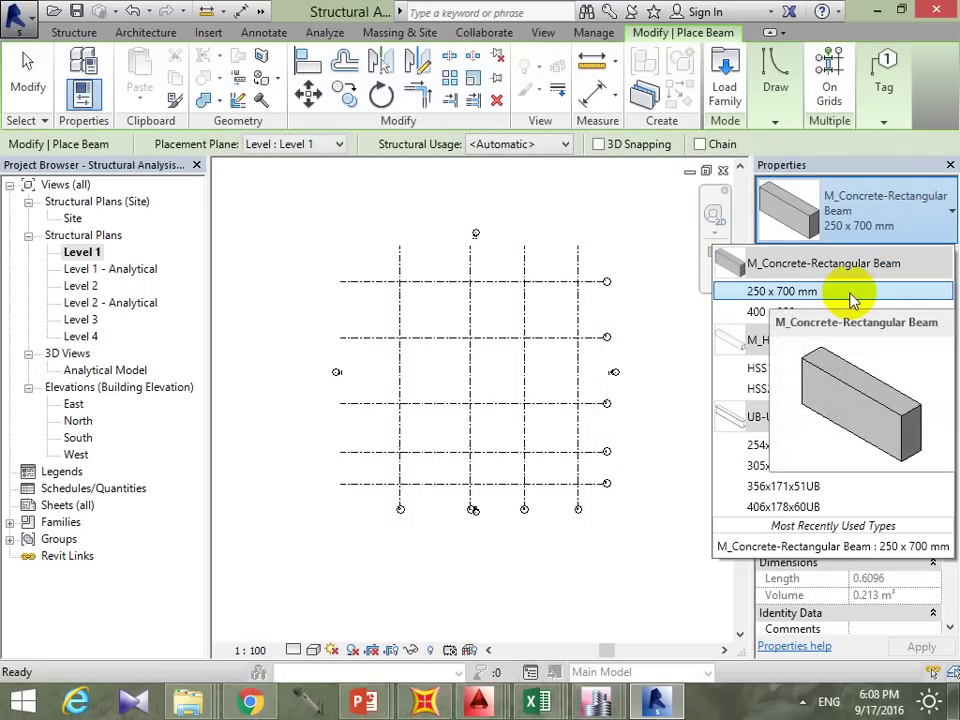
pyautogui.click(851, 298)
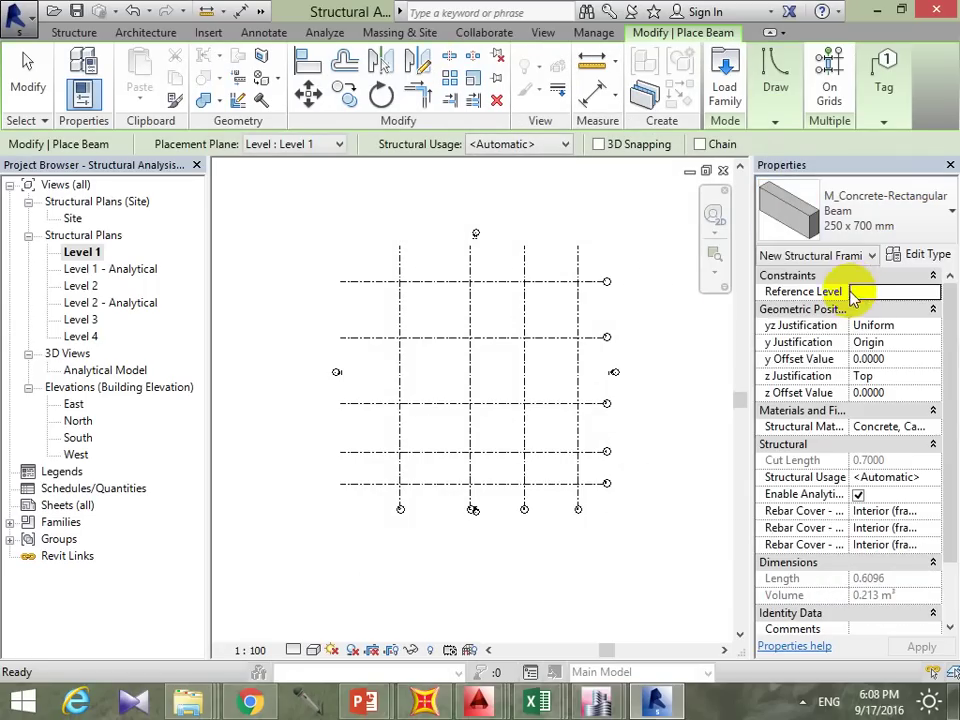
# Step: Duplicate the 250 x 700 mm type as a new type named 300 x 800 mm
pyautogui.click(930, 256)
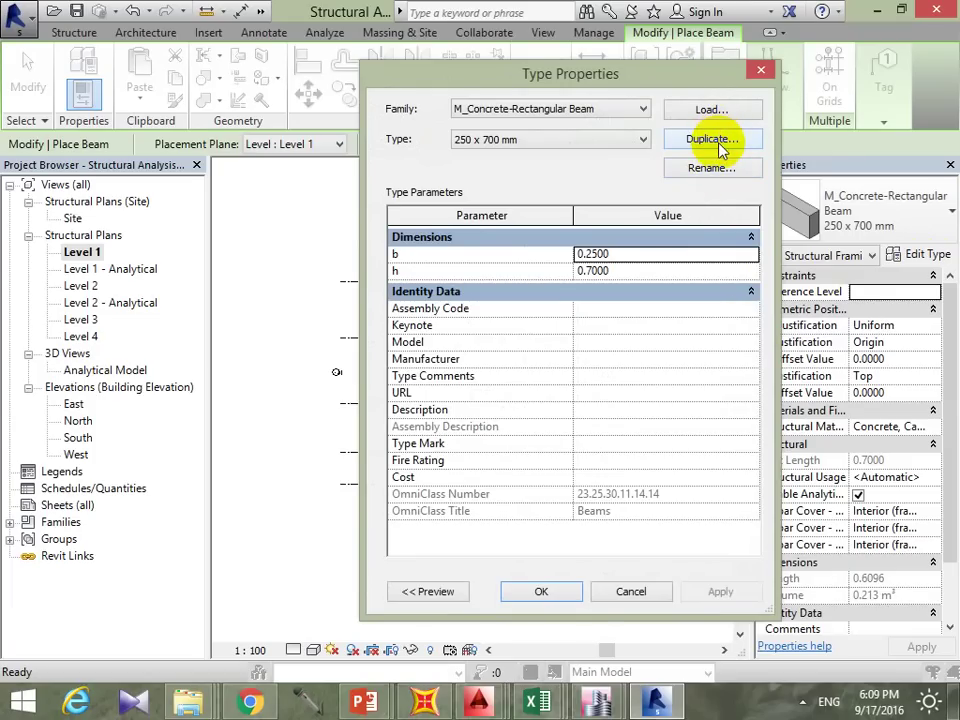
pyautogui.click(727, 146)
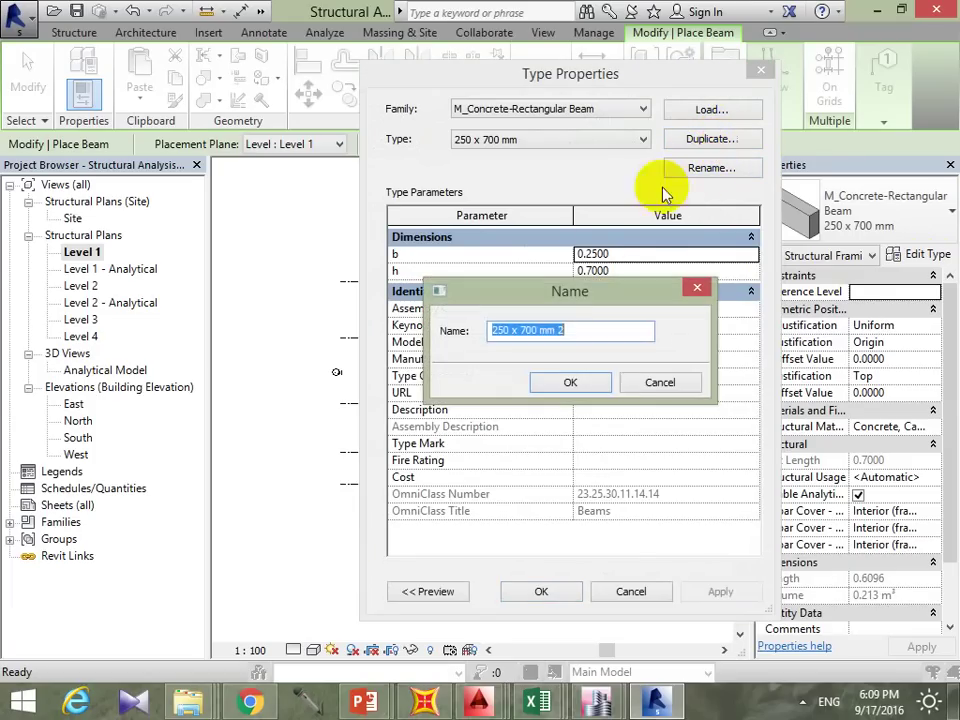
pyautogui.click(568, 334)
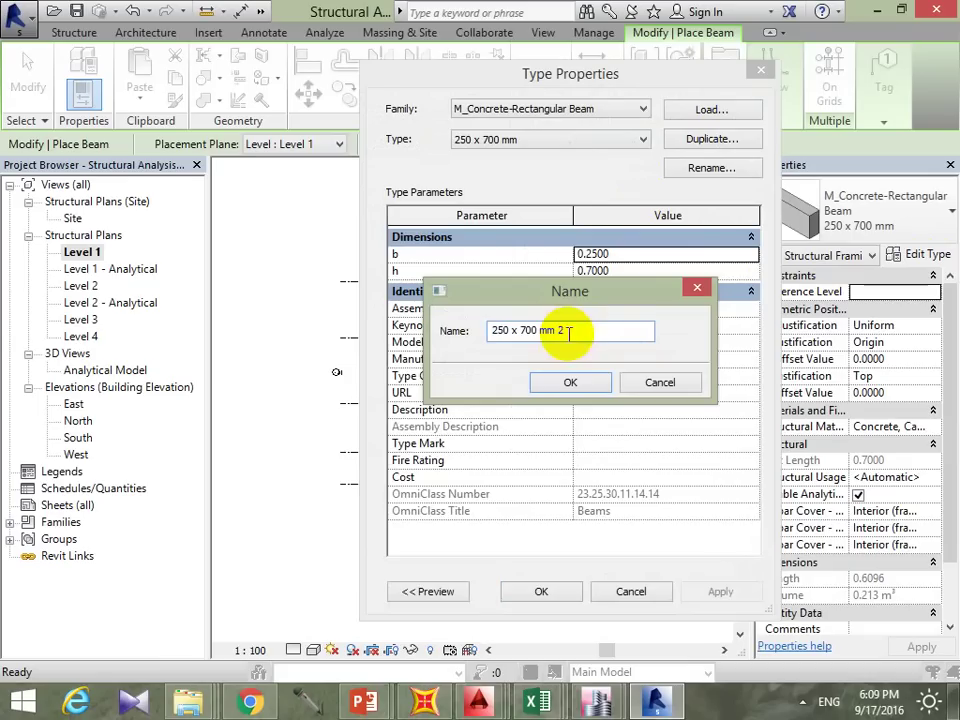
pyautogui.click(518, 331)
pyautogui.moveTo(518, 331); pyautogui.dragTo(450, 349)
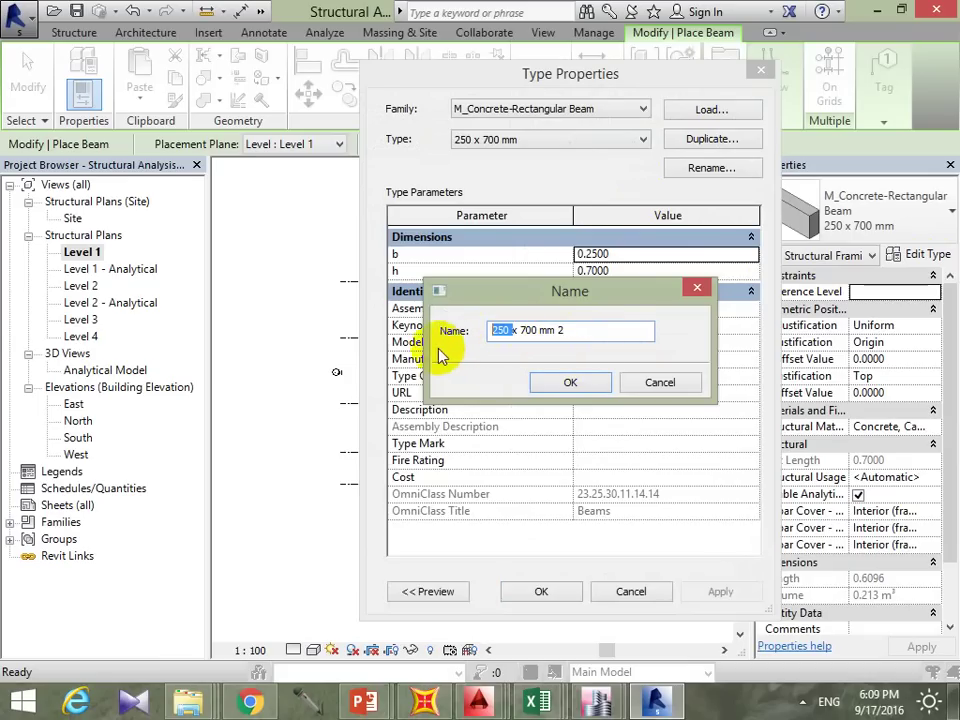
pyautogui.write('300 x')
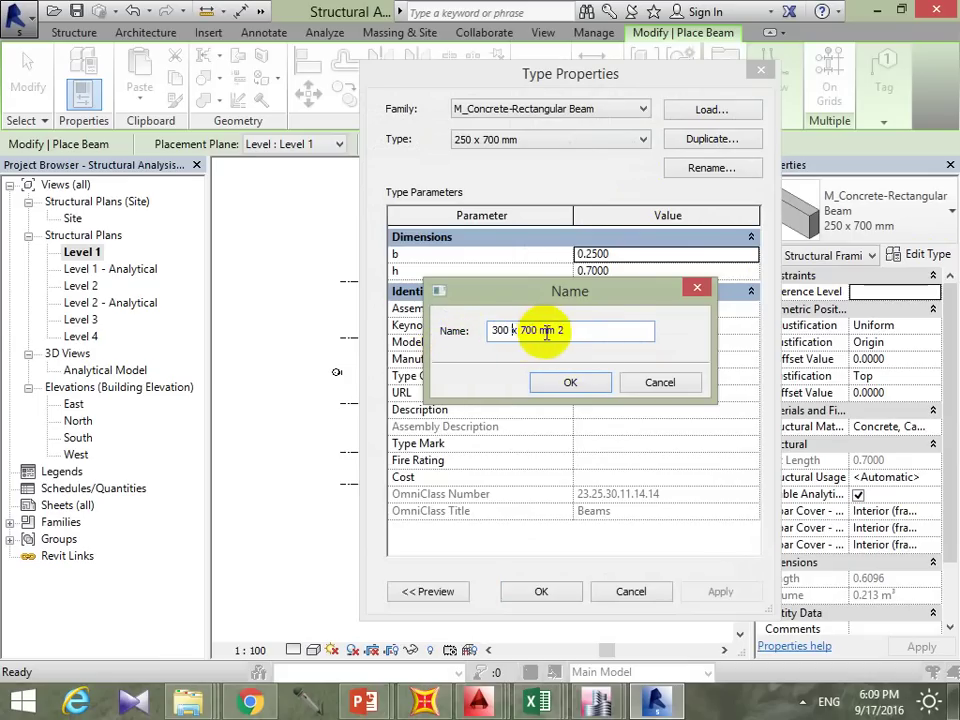
pyautogui.click(521, 331)
pyautogui.moveTo(521, 331); pyautogui.dragTo(533, 331)
pyautogui.write('8')
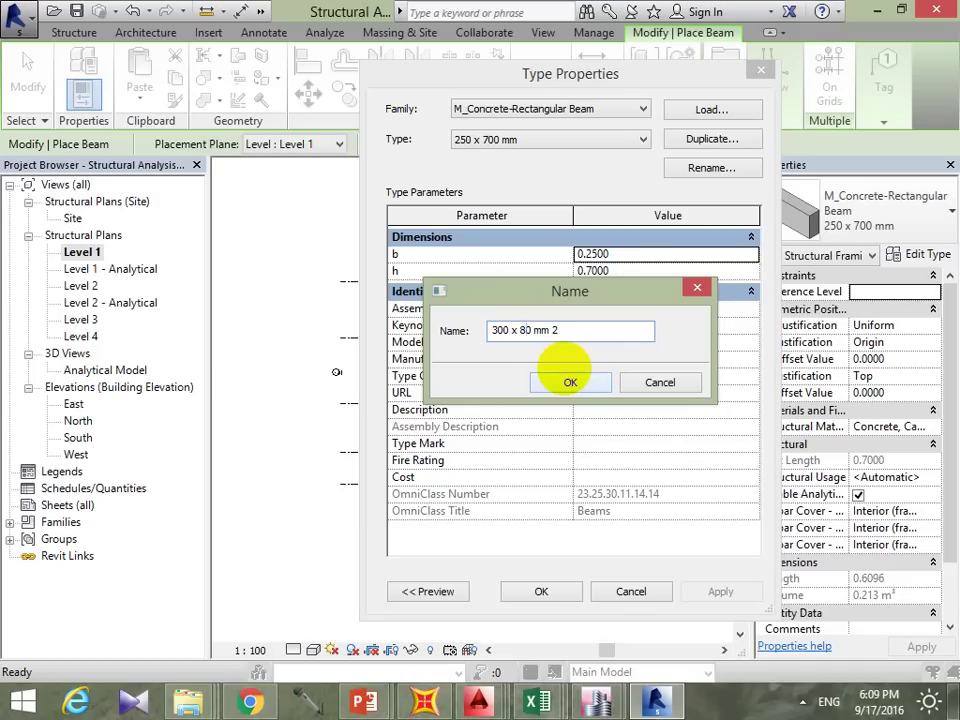
pyautogui.write('0')
pyautogui.click(588, 332)
pyautogui.press('BackSpace')
pyautogui.press('BackSpace')
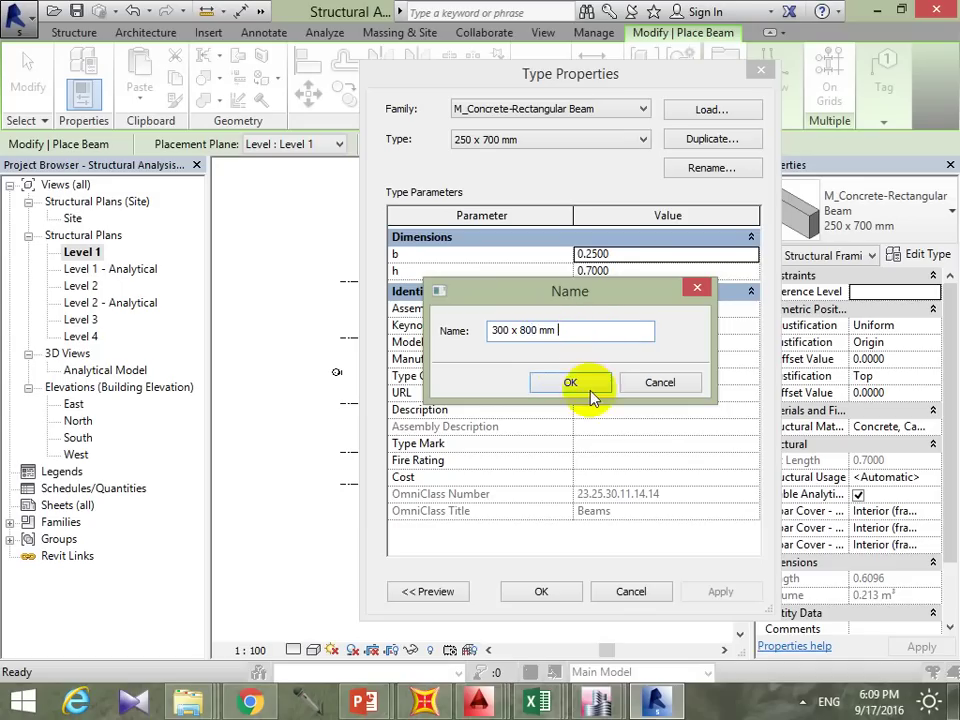
pyautogui.click(580, 382)
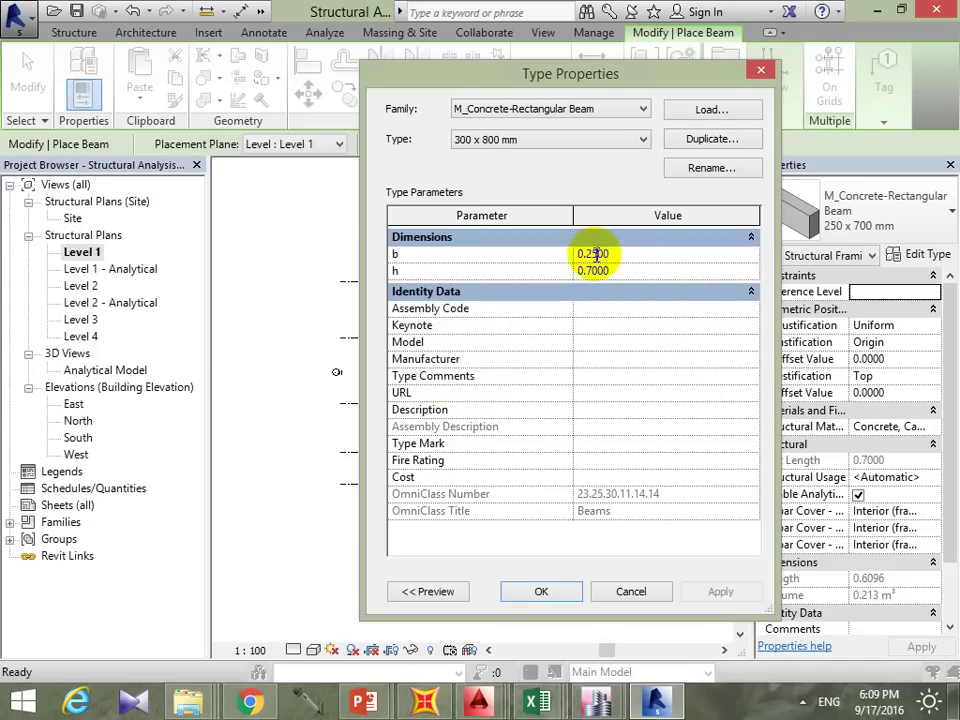
# Step: Set b to 0.300 and h to 0.8, then choose 300 x 800 mm for placement
pyautogui.write('0.300')
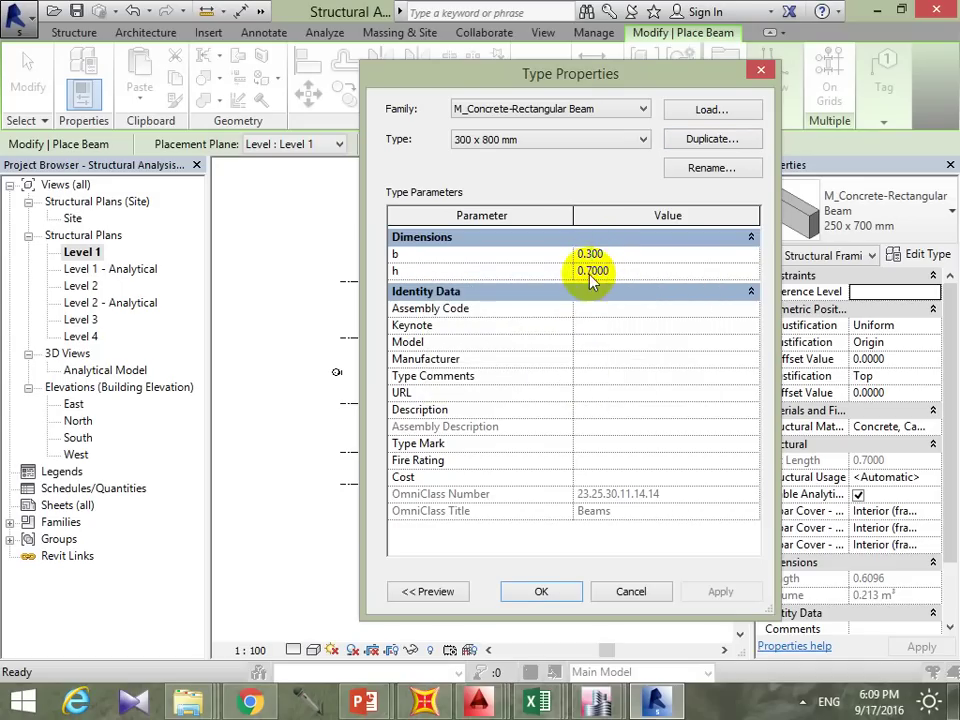
pyautogui.click(590, 271)
pyautogui.moveTo(582, 271); pyautogui.dragTo(589, 271)
pyautogui.write('8')
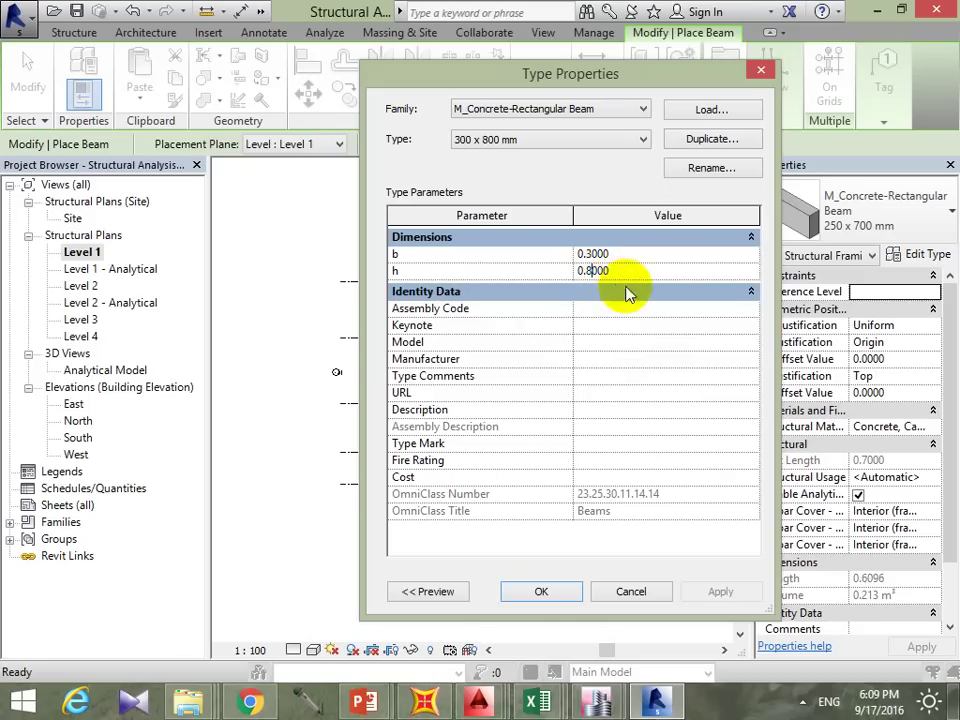
pyautogui.click(544, 585)
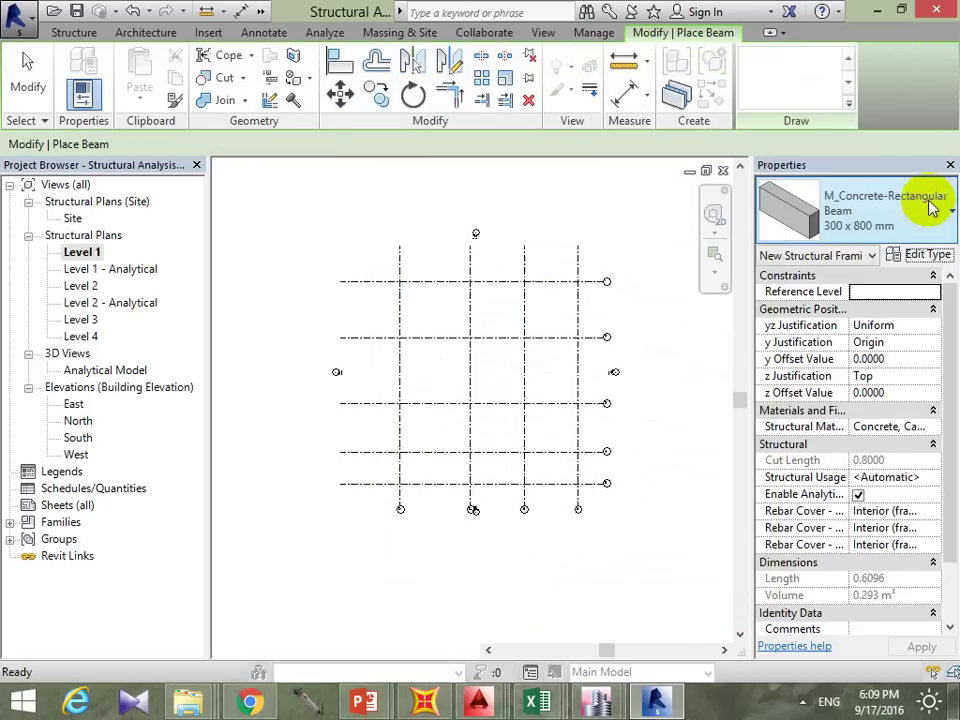
pyautogui.click(930, 205)
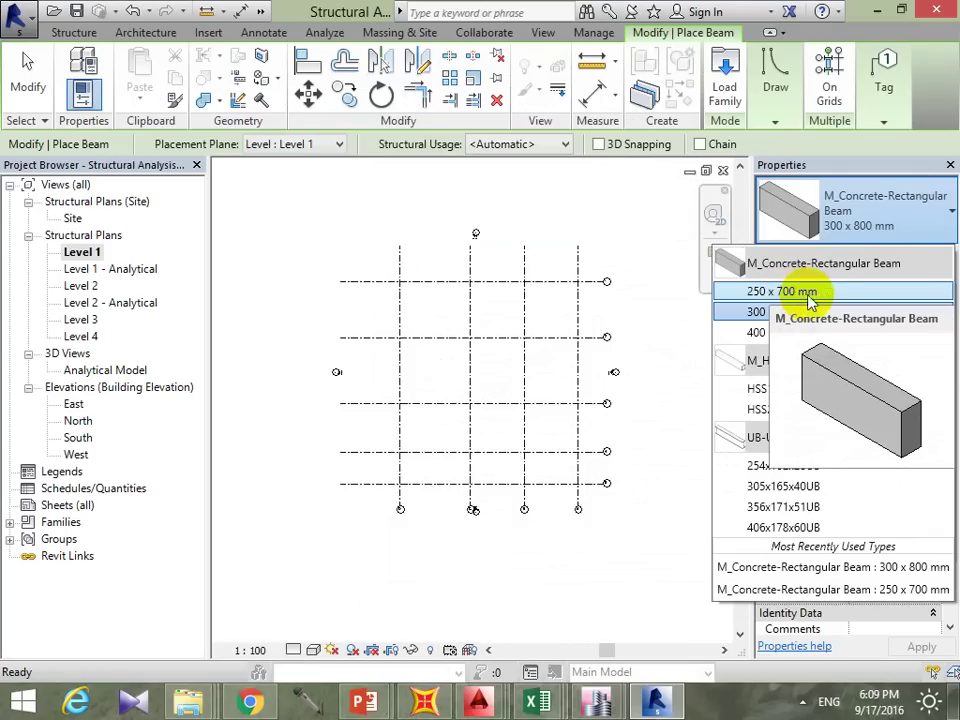
pyautogui.click(761, 208)
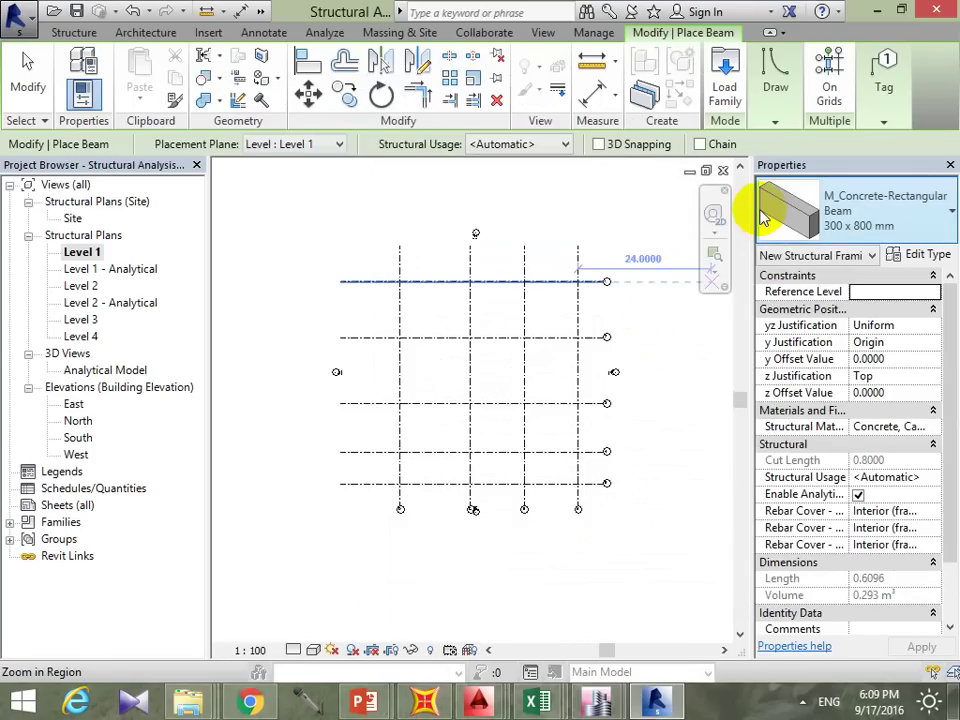
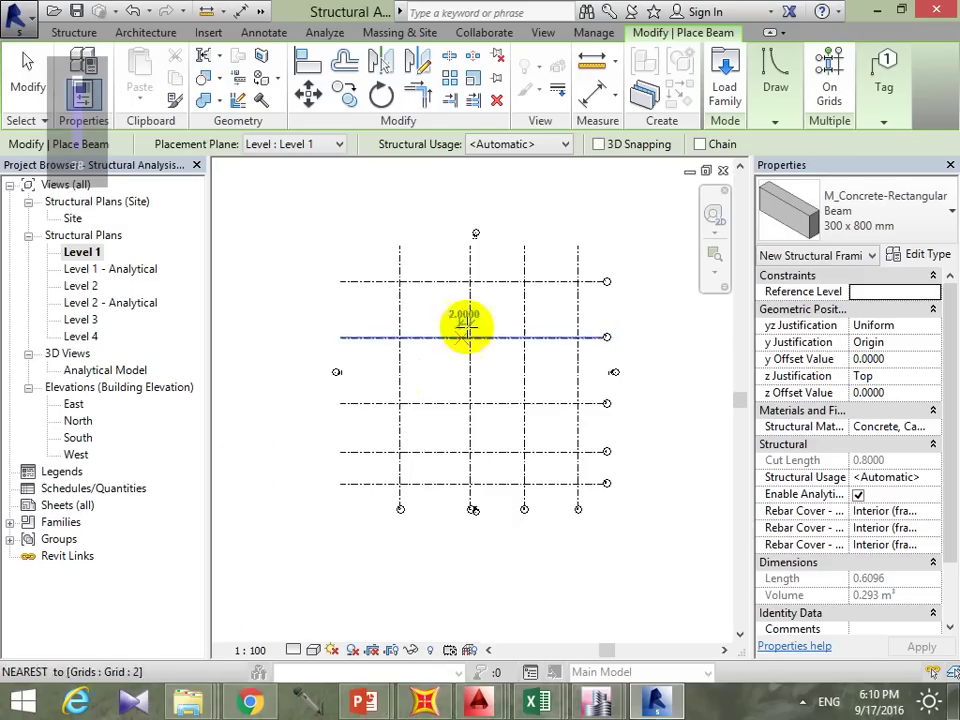
# Step: Place a trial 250 x 700 mm concrete beam along the top grid line
pyautogui.press('Escape')
pyautogui.press('Escape')
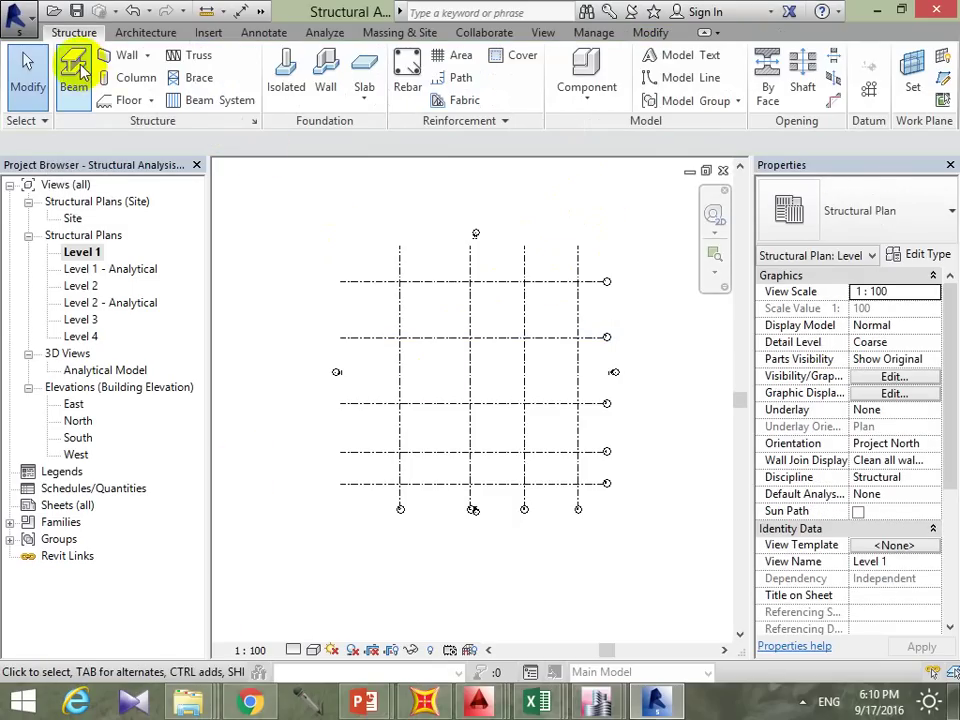
pyautogui.click(74, 70)
pyautogui.press('Escape')
pyautogui.press('Escape')
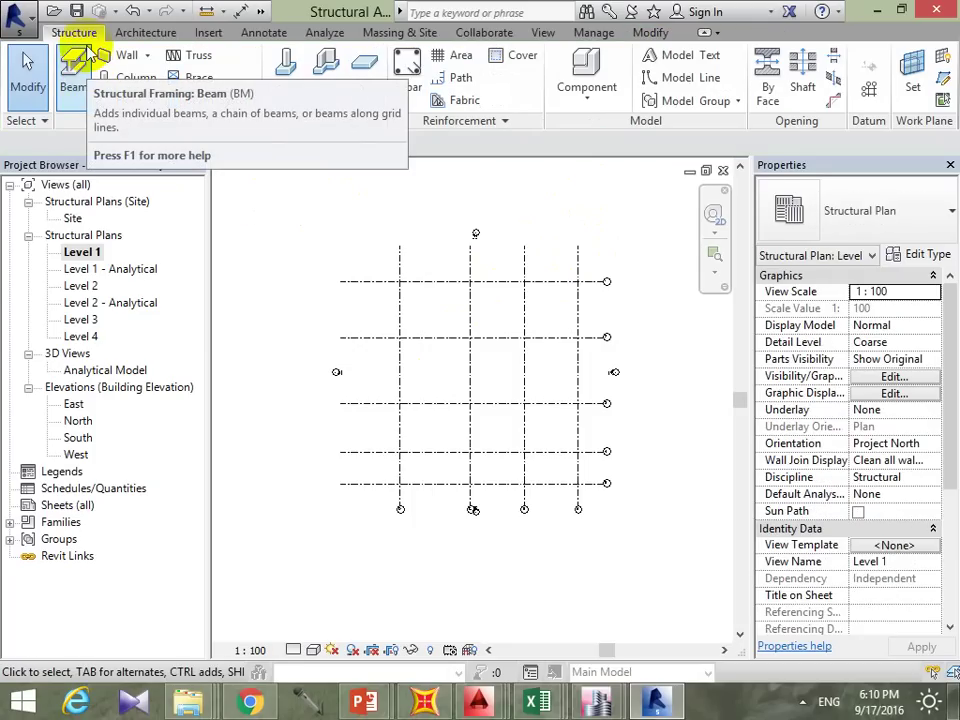
pyautogui.moveTo(74, 72)
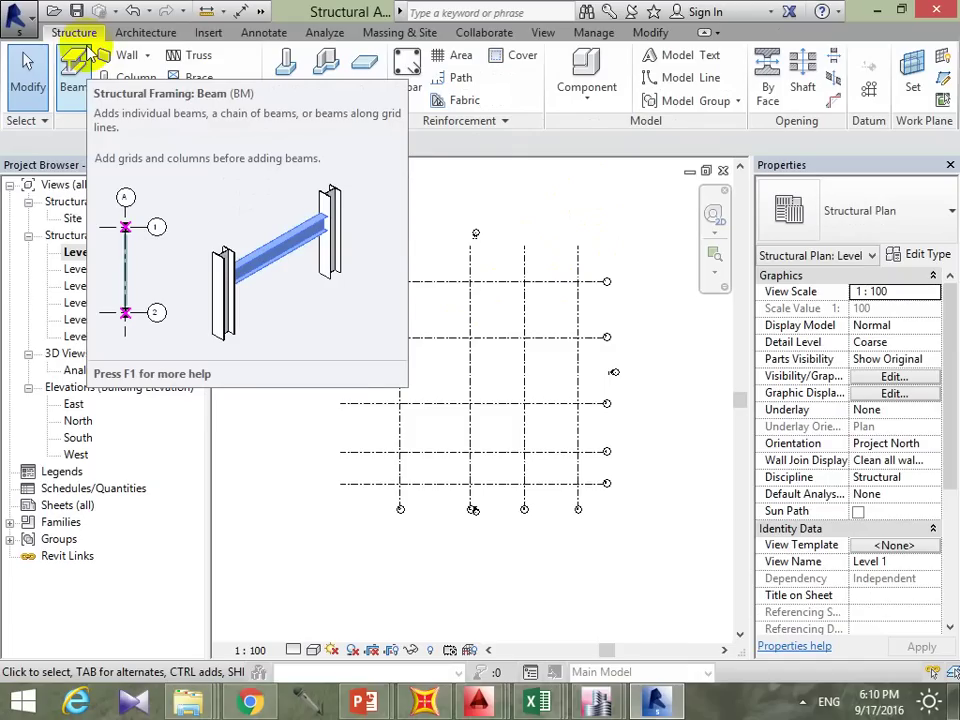
pyautogui.click(74, 62)
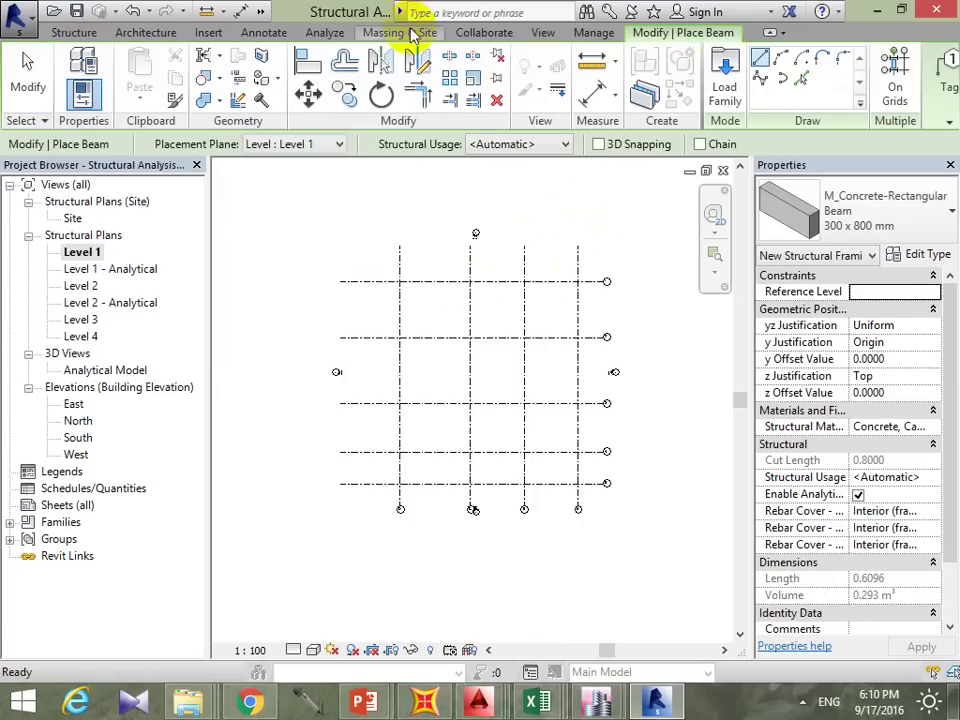
pyautogui.click(915, 218)
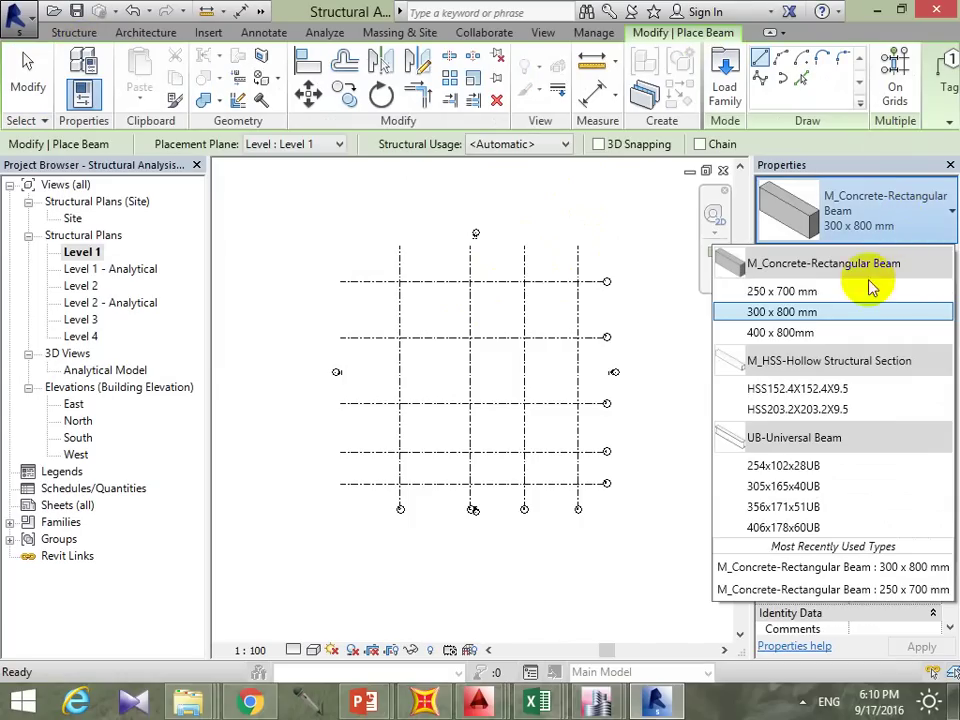
pyautogui.click(838, 292)
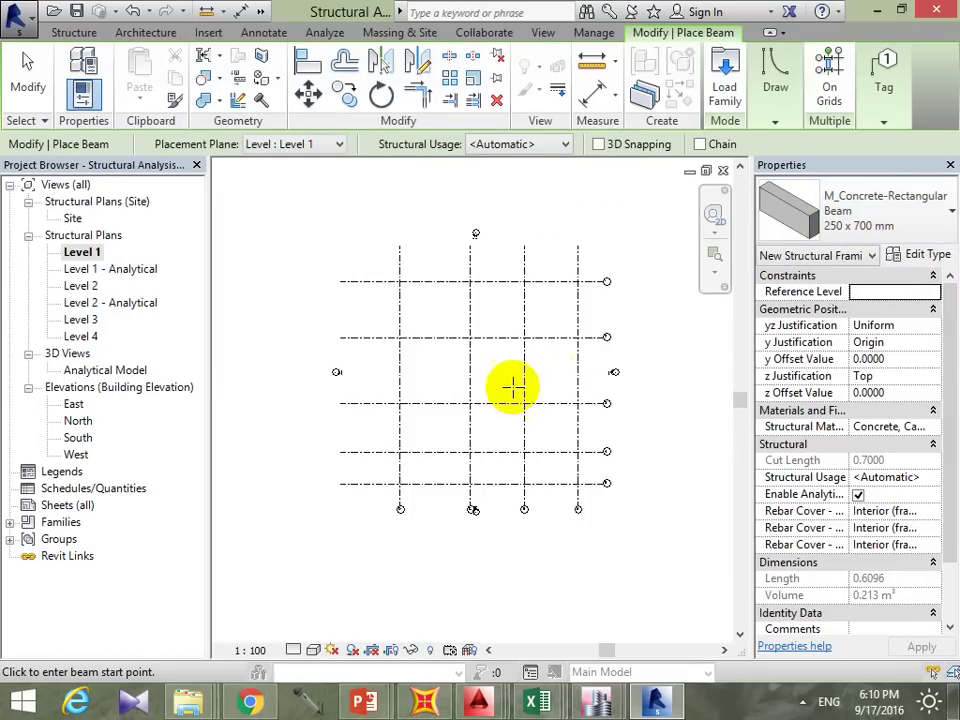
pyautogui.click(400, 281)
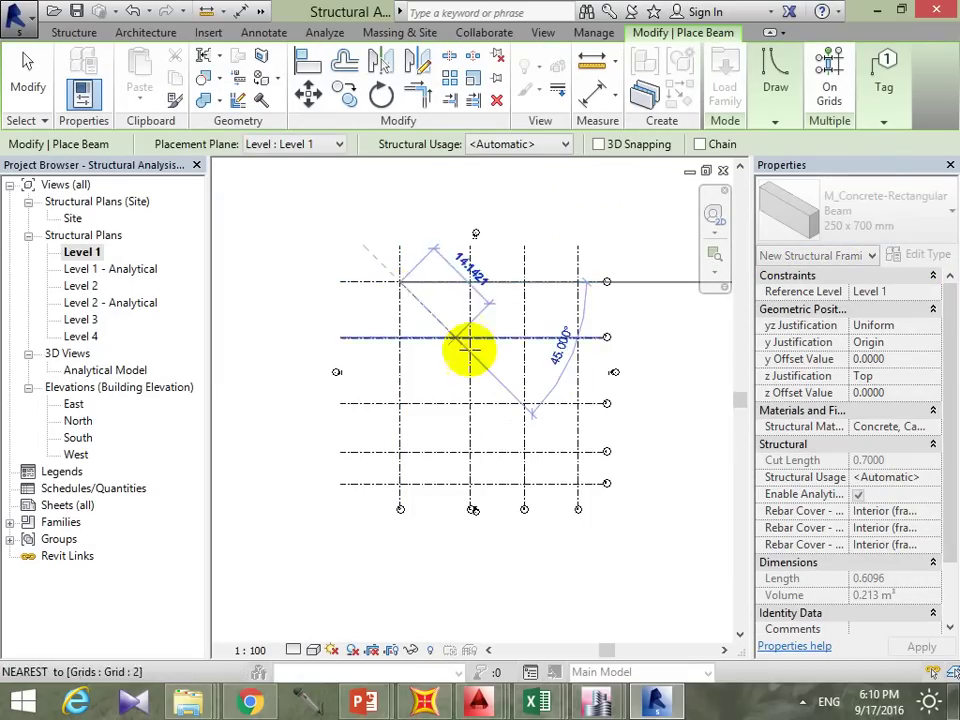
pyautogui.click(578, 281)
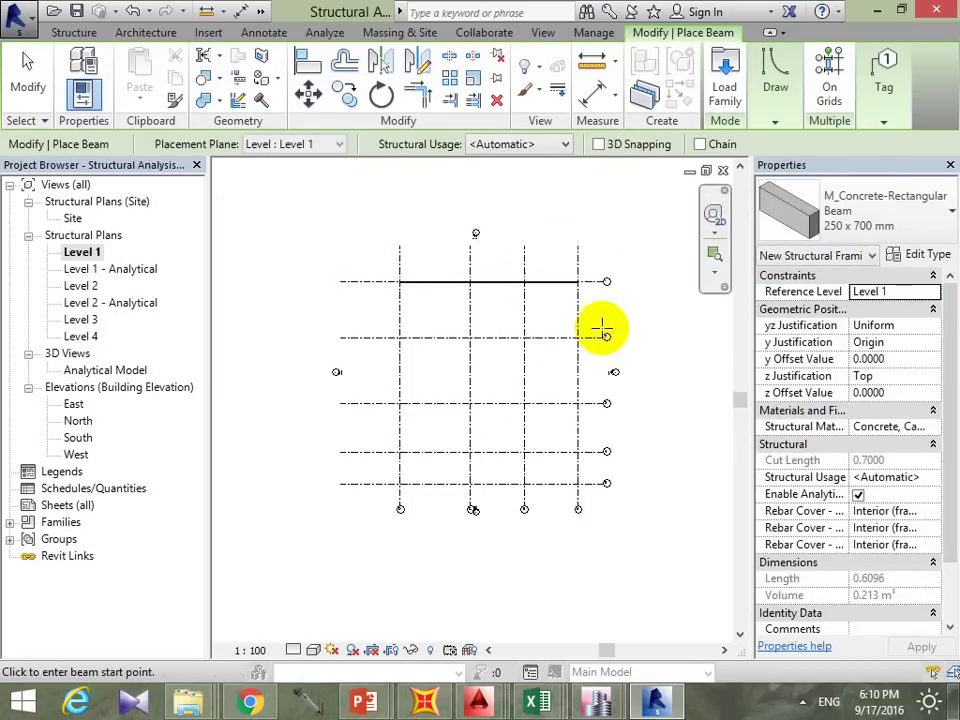
# Step: Delete the trial beam, leaving only the grid on the Level 1 plan
pyautogui.scroll(3, 565, 290)
pyautogui.scroll(3, 590, 268)
pyautogui.press('Escape')
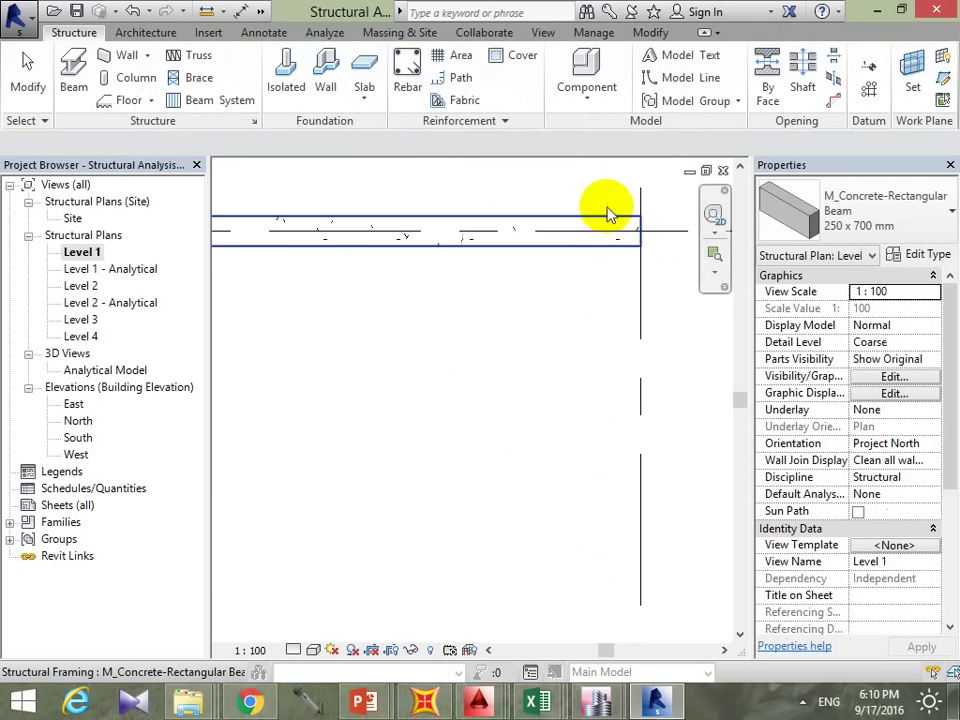
pyautogui.click(595, 221)
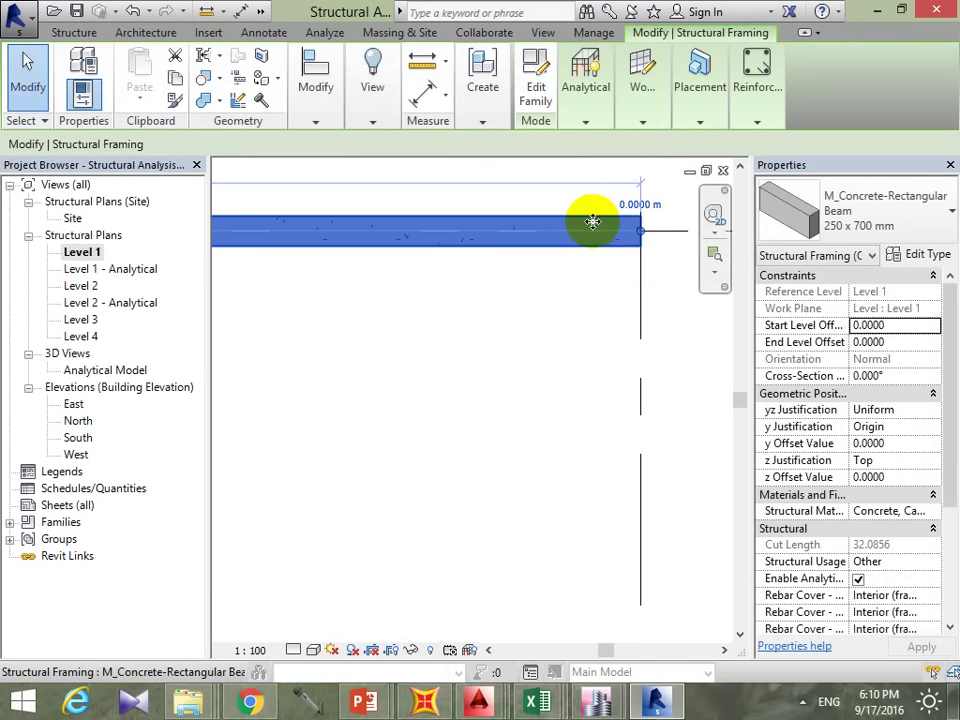
pyautogui.press('Delete')
pyautogui.scroll(-2, 580, 308)
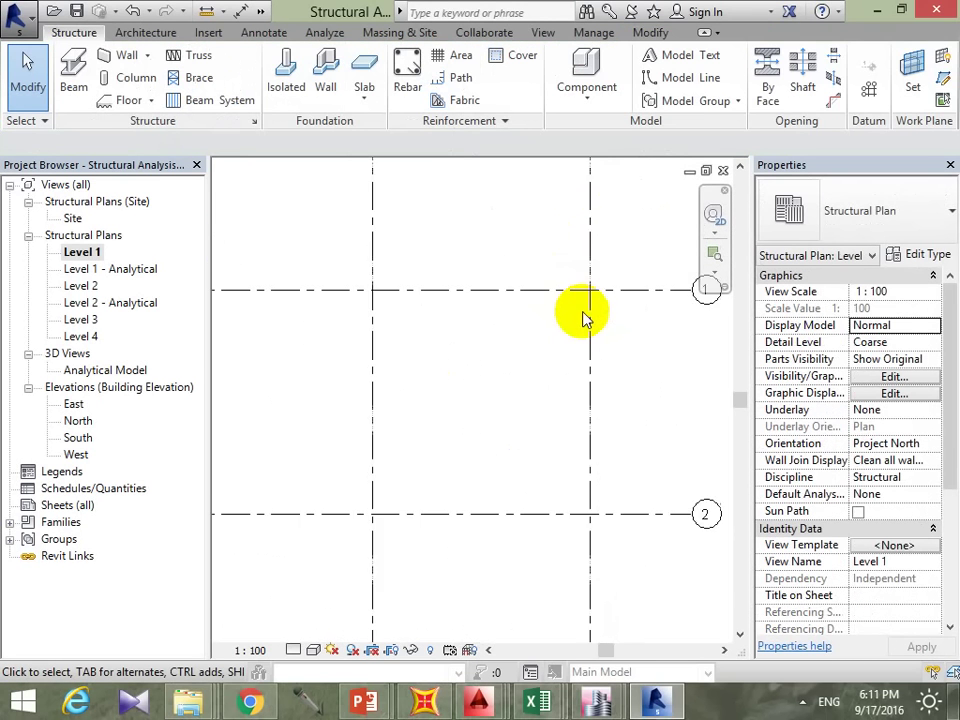
pyautogui.scroll(-3, 583, 316)
pyautogui.scroll(-1, 590, 330)
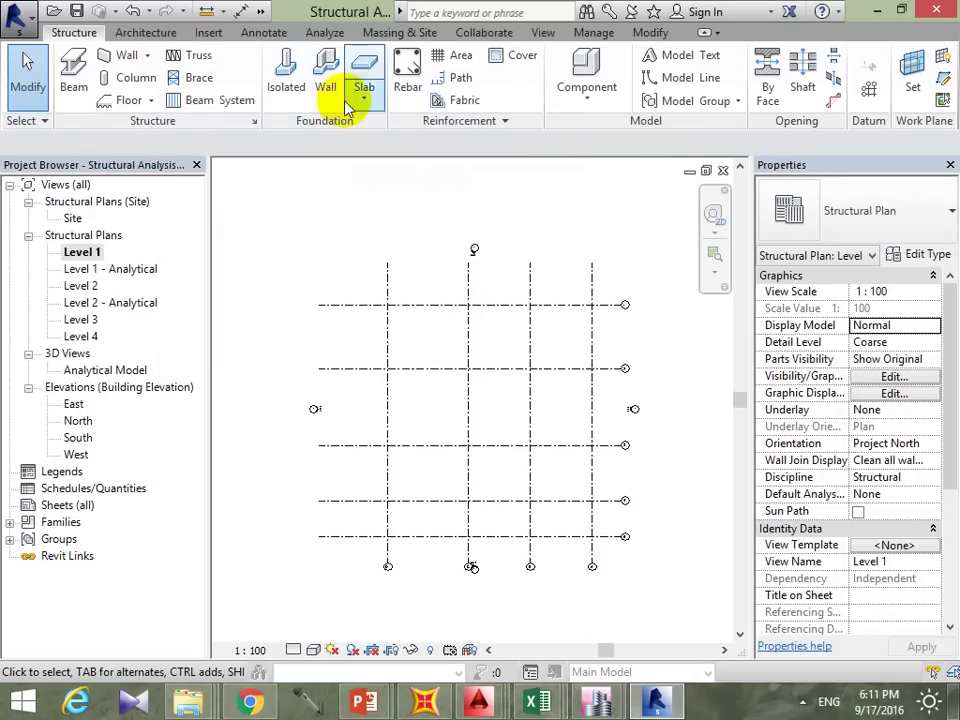
# Step: Start a structural column and review its type properties and available column types
pyautogui.click(130, 77)
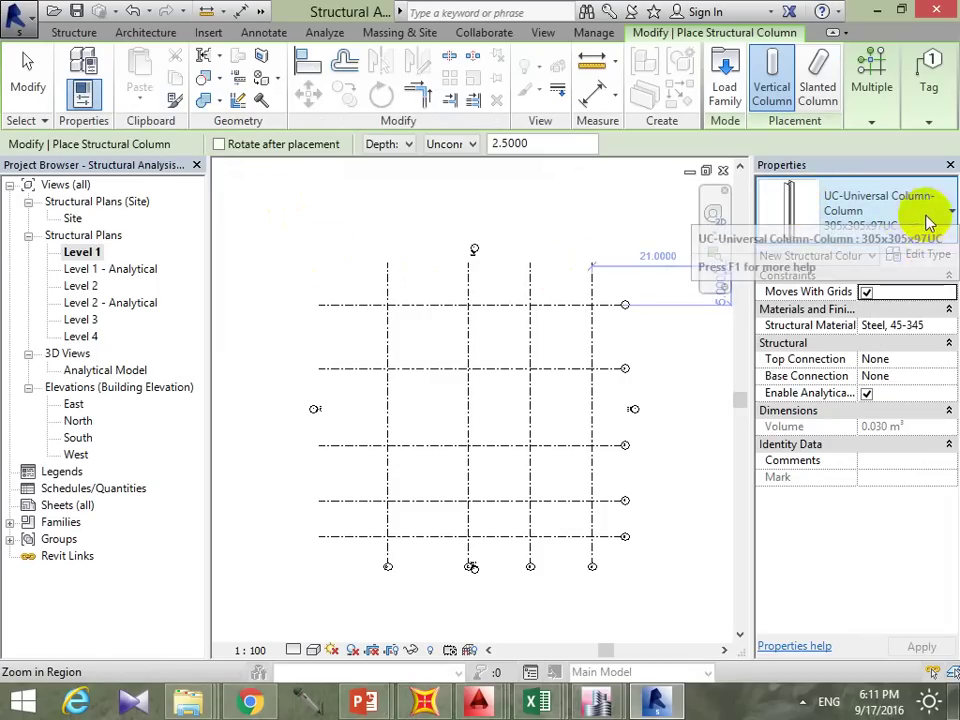
pyautogui.click(930, 254)
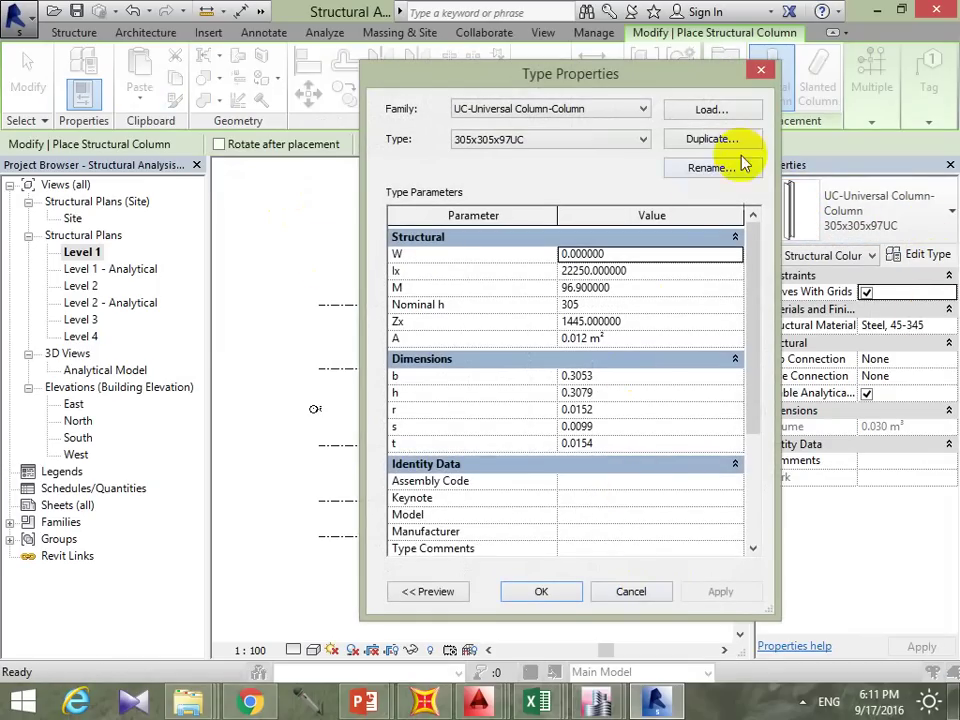
pyautogui.press('Escape')
pyautogui.click(930, 222)
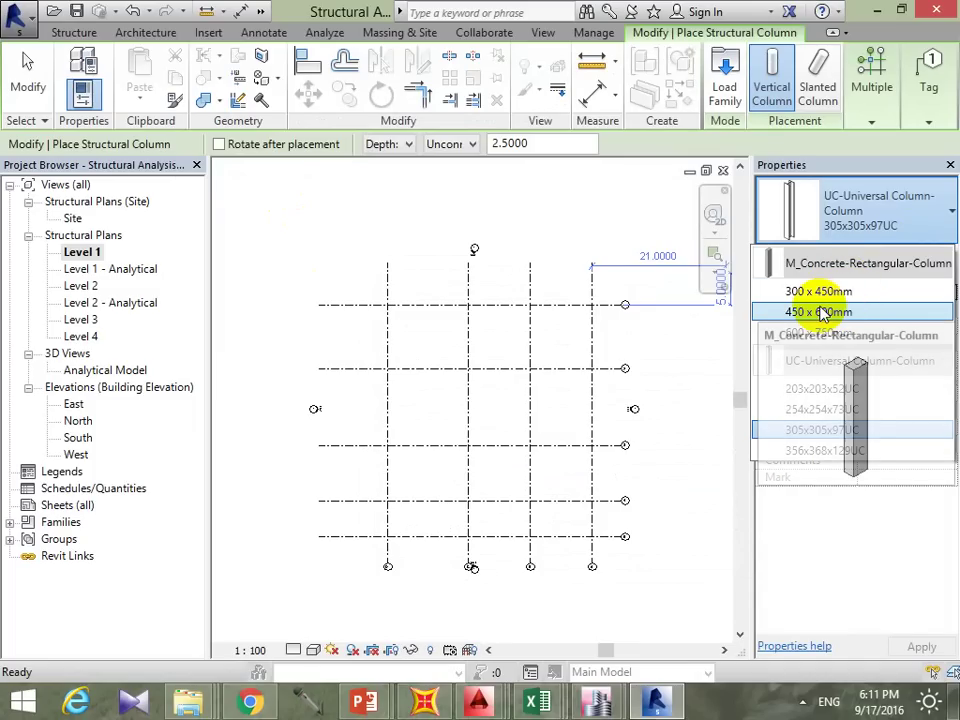
pyautogui.click(737, 103)
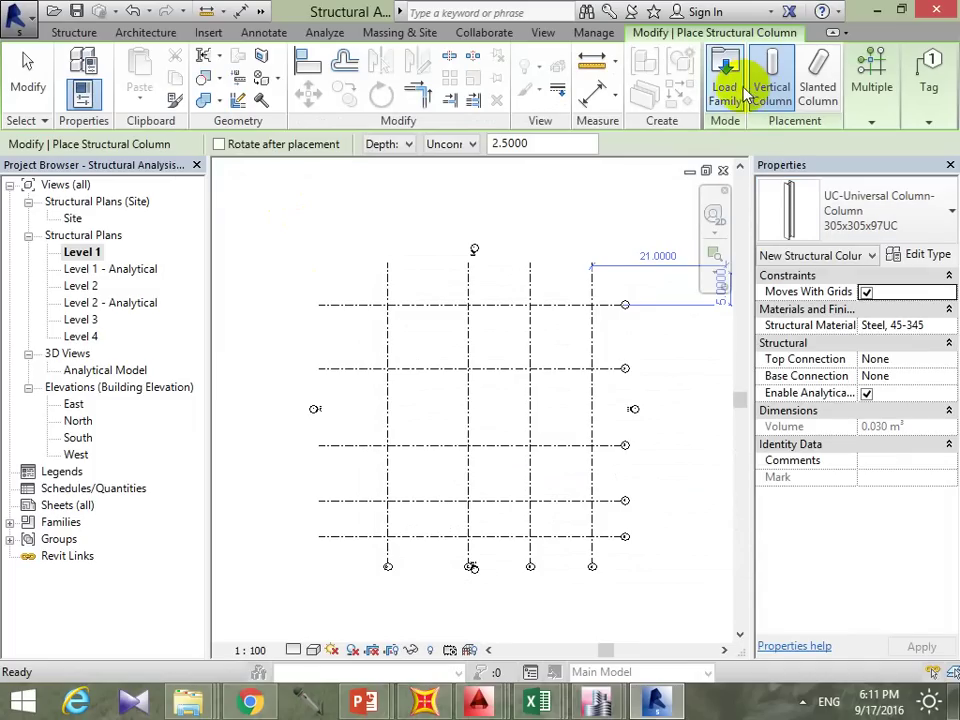
# Step: In Load Family, browse D: > Engineering Course By Me > Work Shop Course (2) > Revit > Structural Columns
pyautogui.click(722, 92)
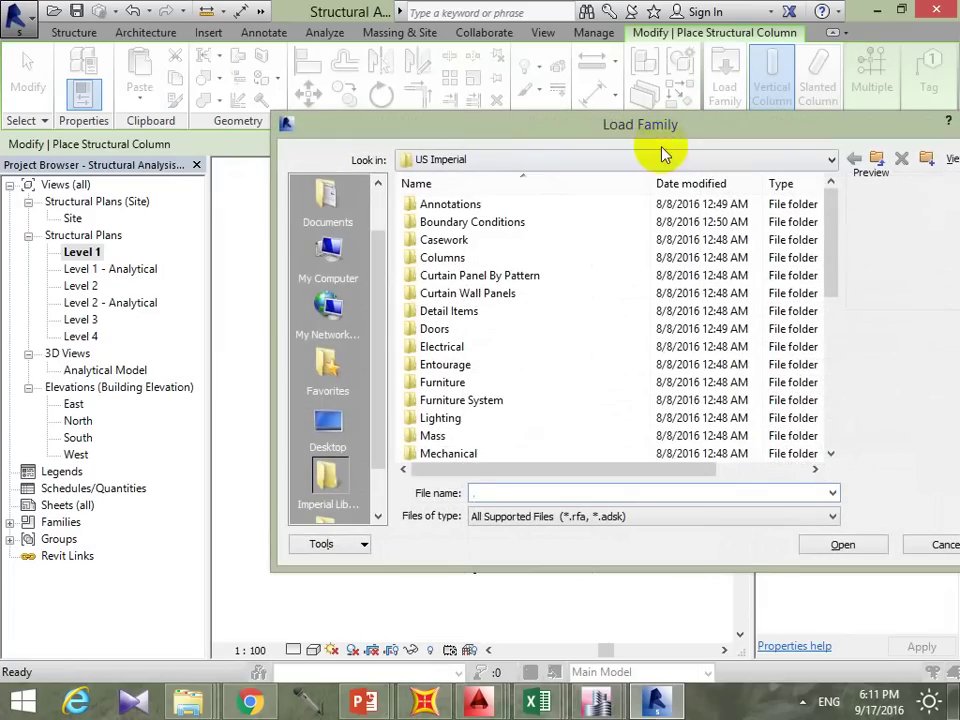
pyautogui.click(328, 430)
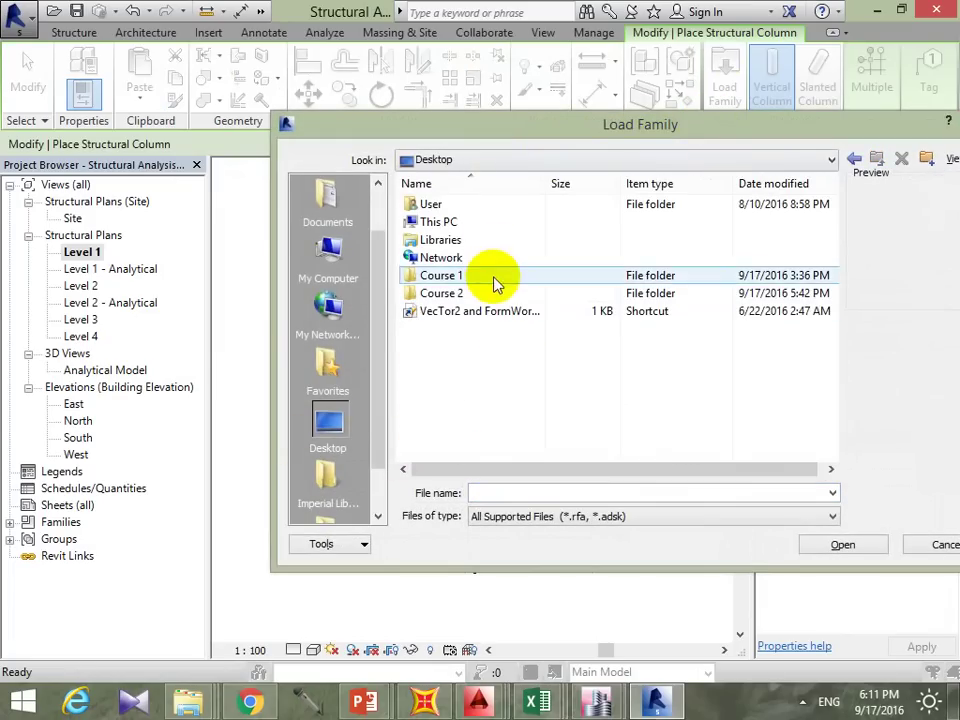
pyautogui.doubleClick(500, 223)
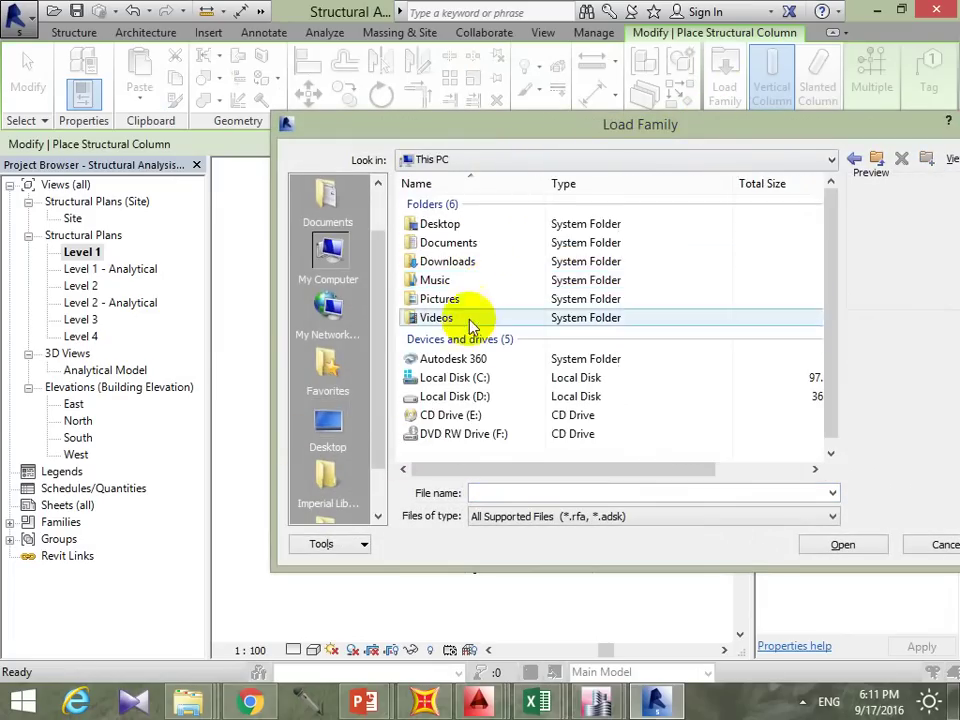
pyautogui.doubleClick(480, 394)
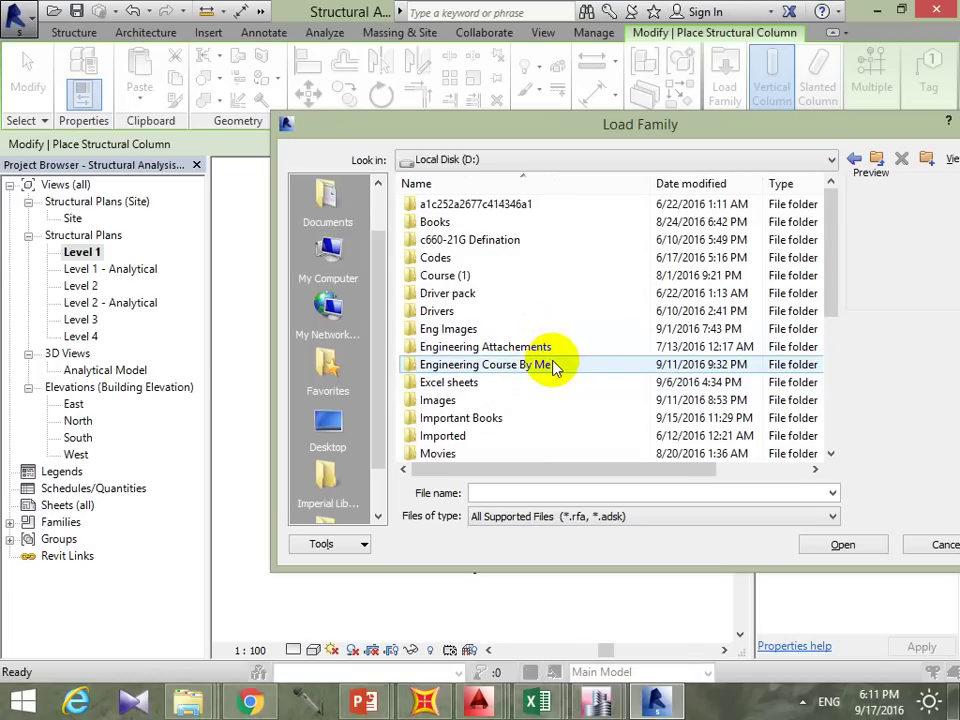
pyautogui.click(538, 368)
pyautogui.doubleClick(538, 368)
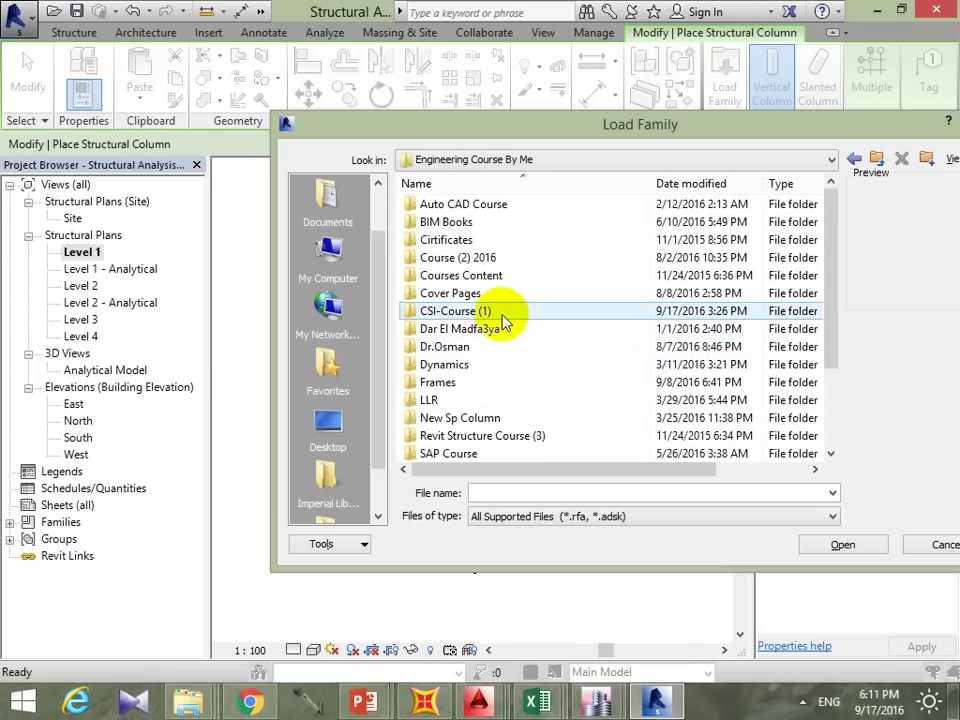
pyautogui.click(535, 314)
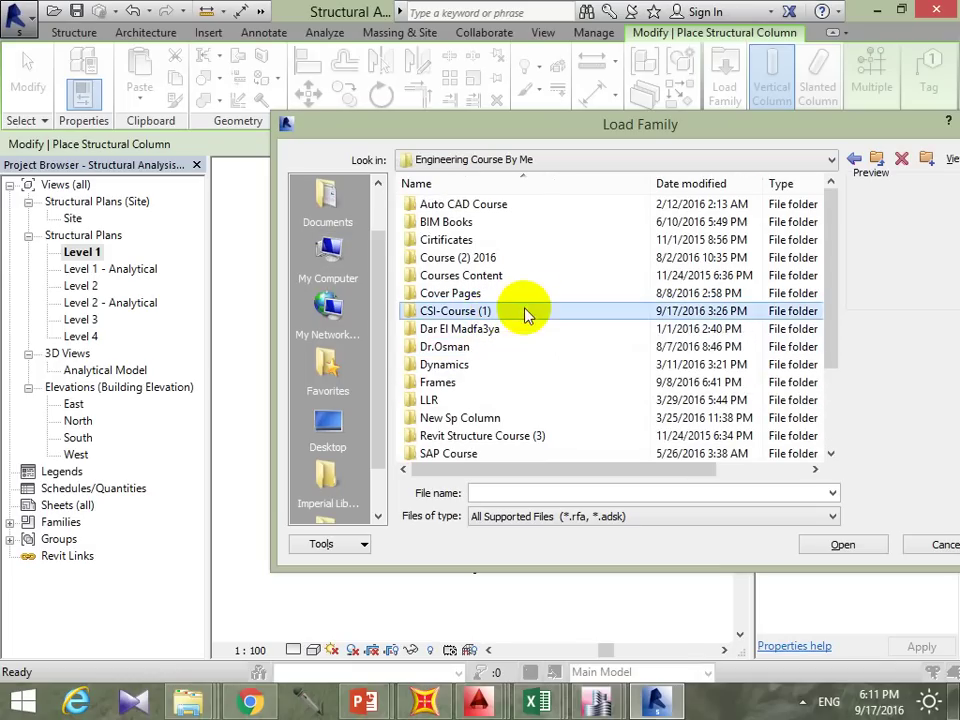
pyautogui.scroll(-2, 522, 395)
pyautogui.doubleClick(520, 400)
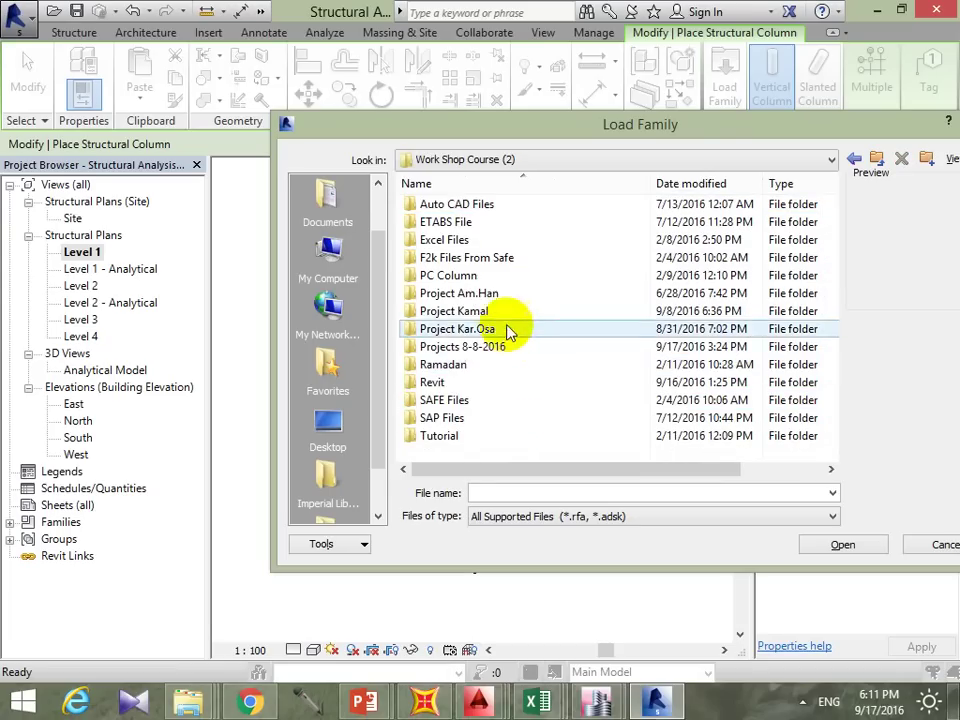
pyautogui.doubleClick(480, 383)
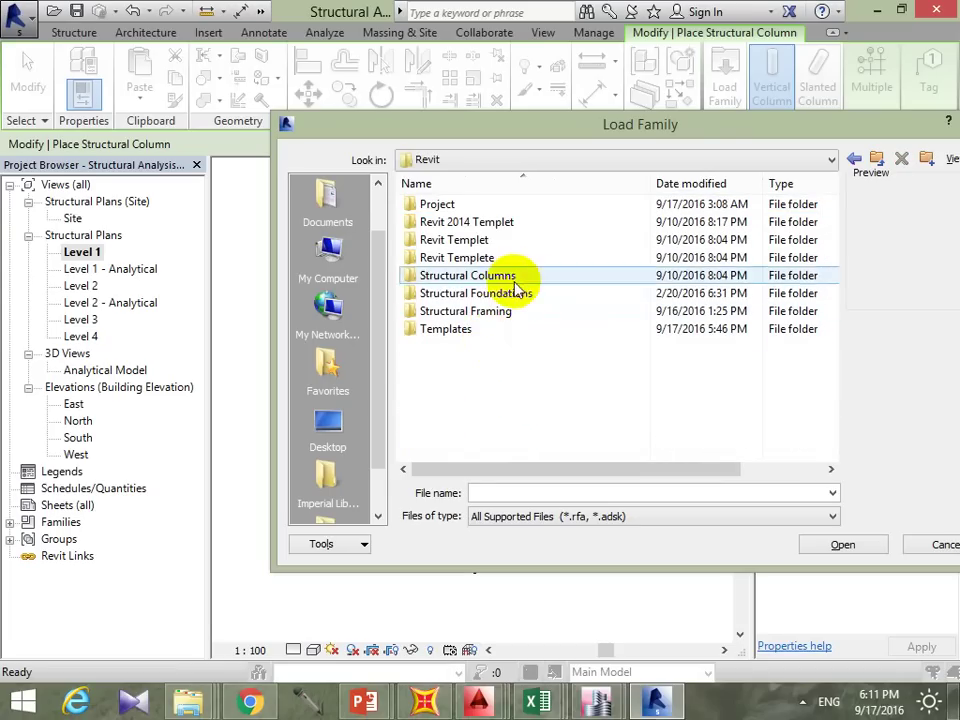
pyautogui.doubleClick(508, 277)
# Step: Preview the Concrete column families and load M_Concrete-Rectangular-Column
pyautogui.click(462, 210)
pyautogui.doubleClick(462, 212)
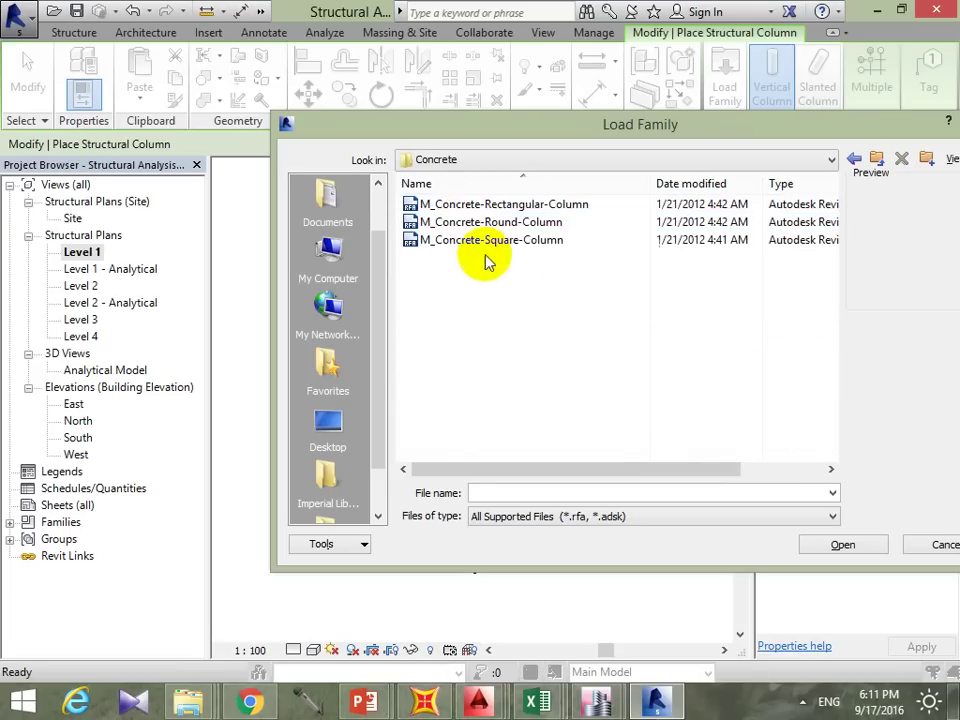
pyautogui.click(557, 205)
pyautogui.click(550, 224)
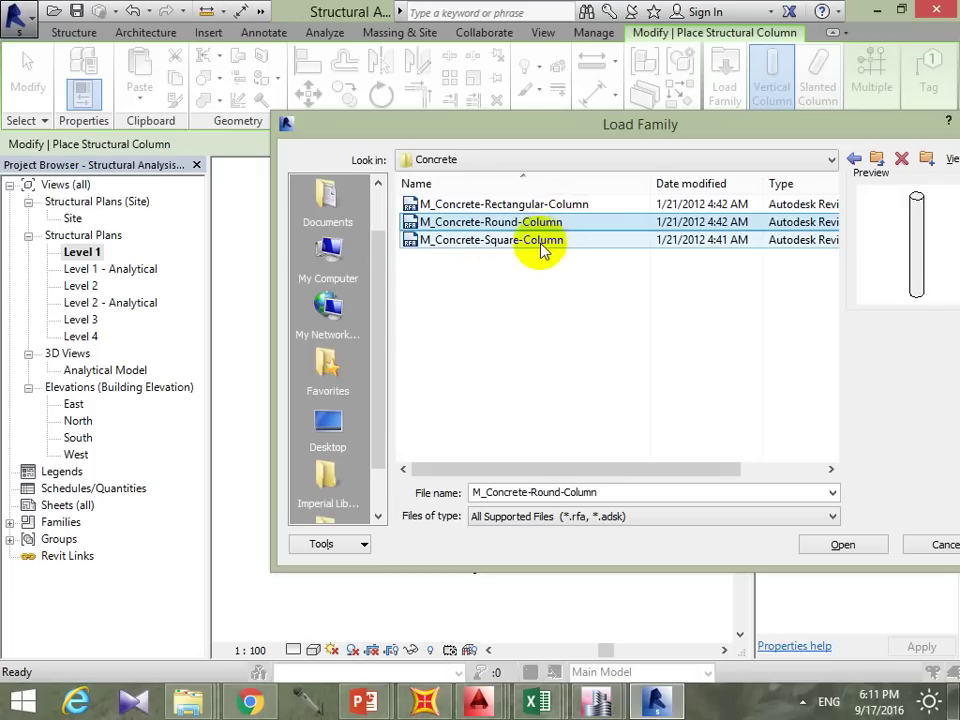
pyautogui.click(540, 240)
pyautogui.click(570, 226)
pyautogui.press('Up')
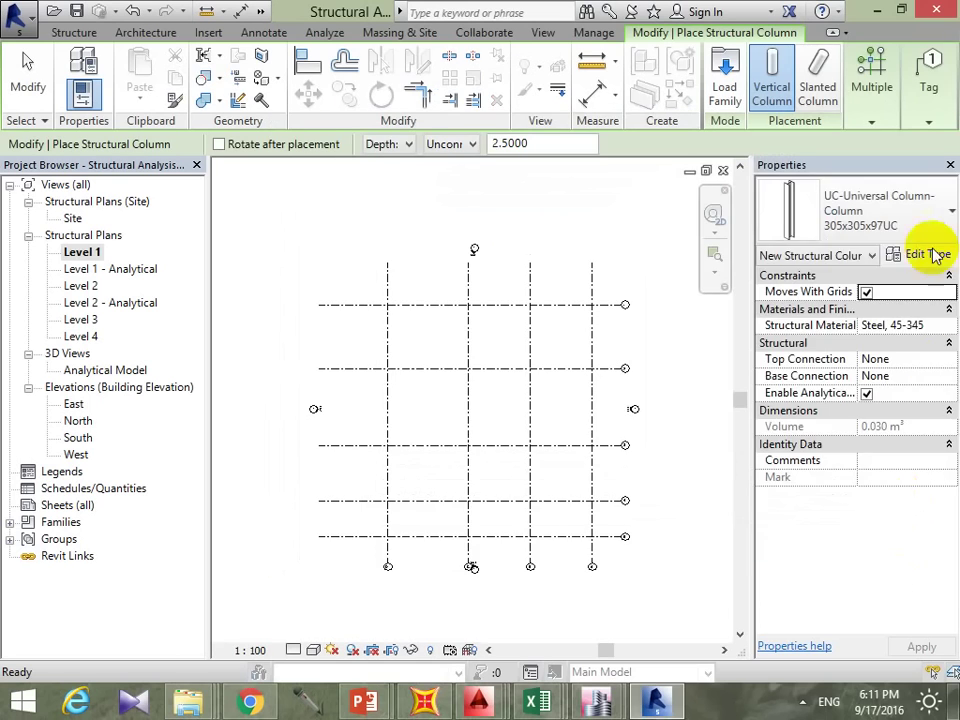
pyautogui.click(930, 225)
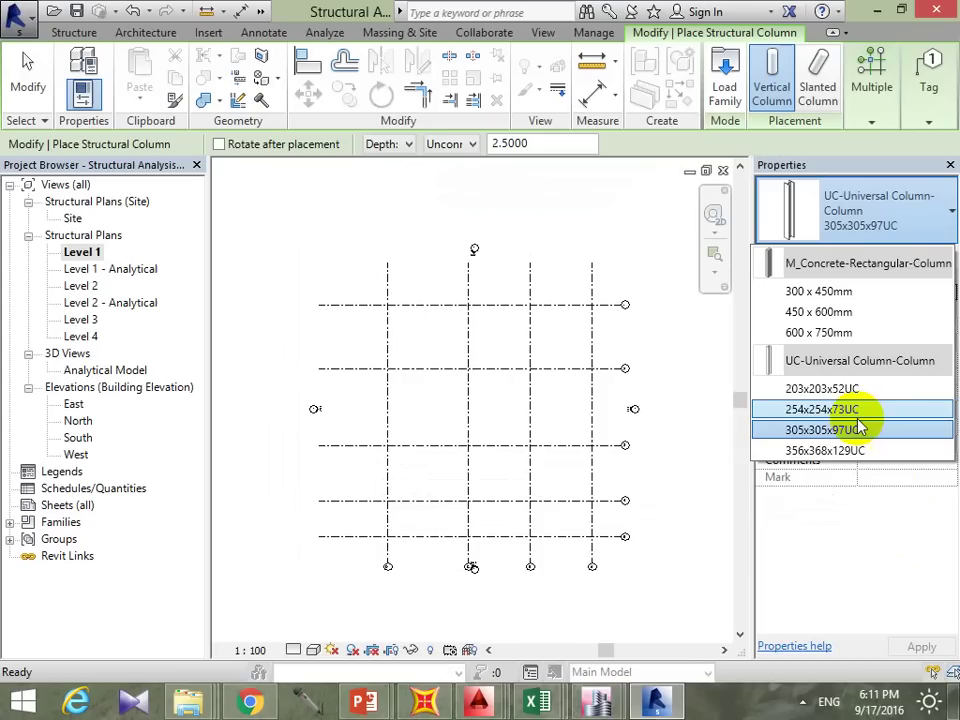
pyautogui.moveTo(821, 409)
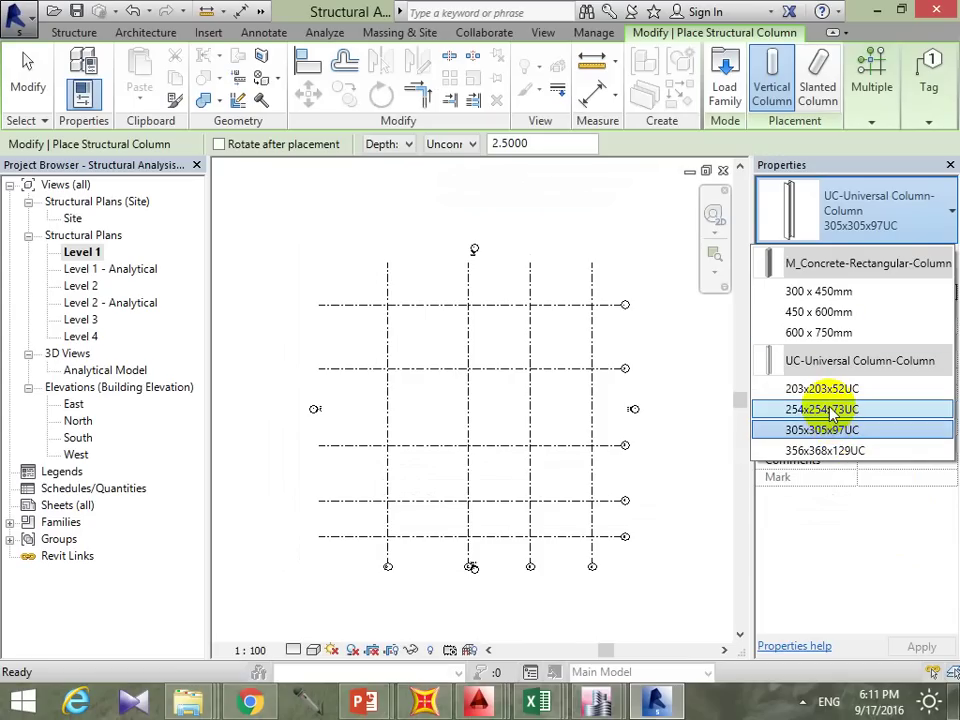
# Step: Load M_Concrete-Round-Column from the Structural Columns > Concrete folder
pyautogui.click(868, 568)
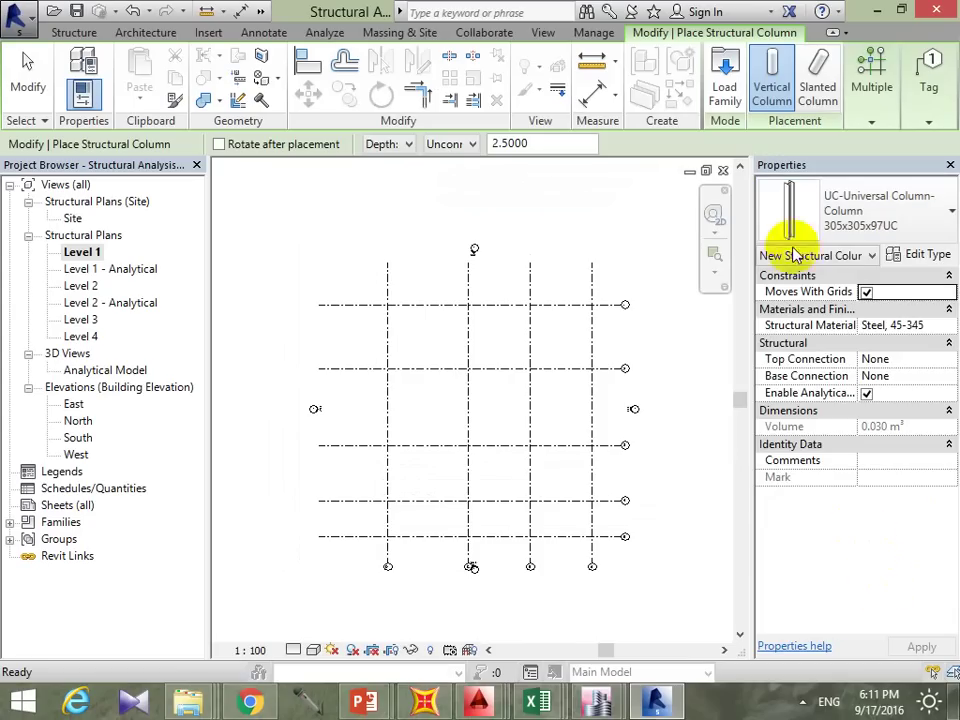
pyautogui.click(724, 86)
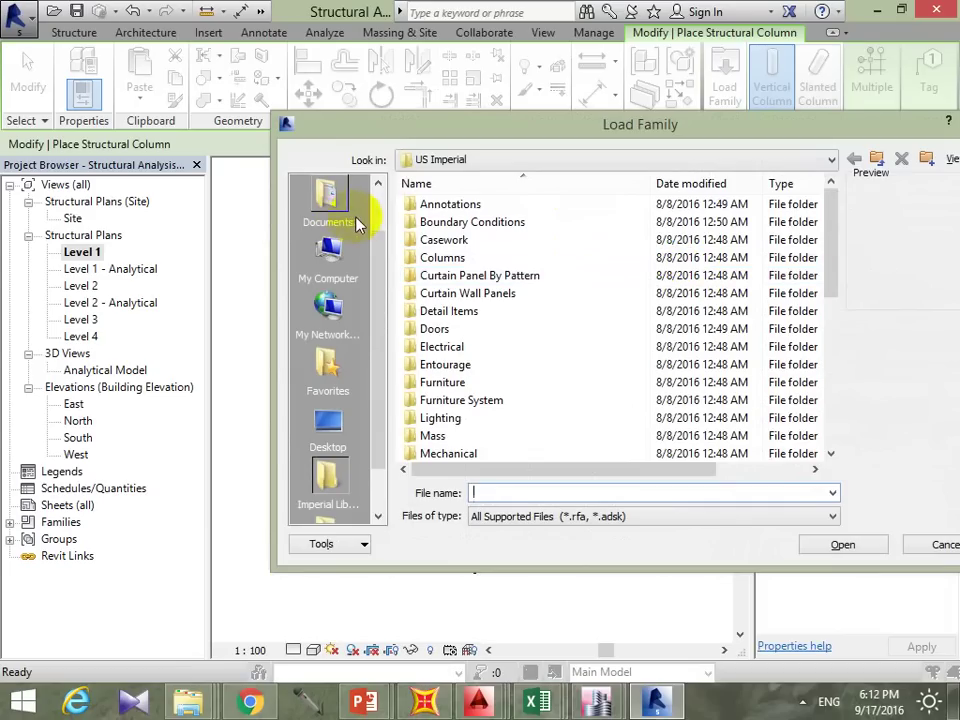
pyautogui.click(353, 289)
pyautogui.doubleClick(493, 397)
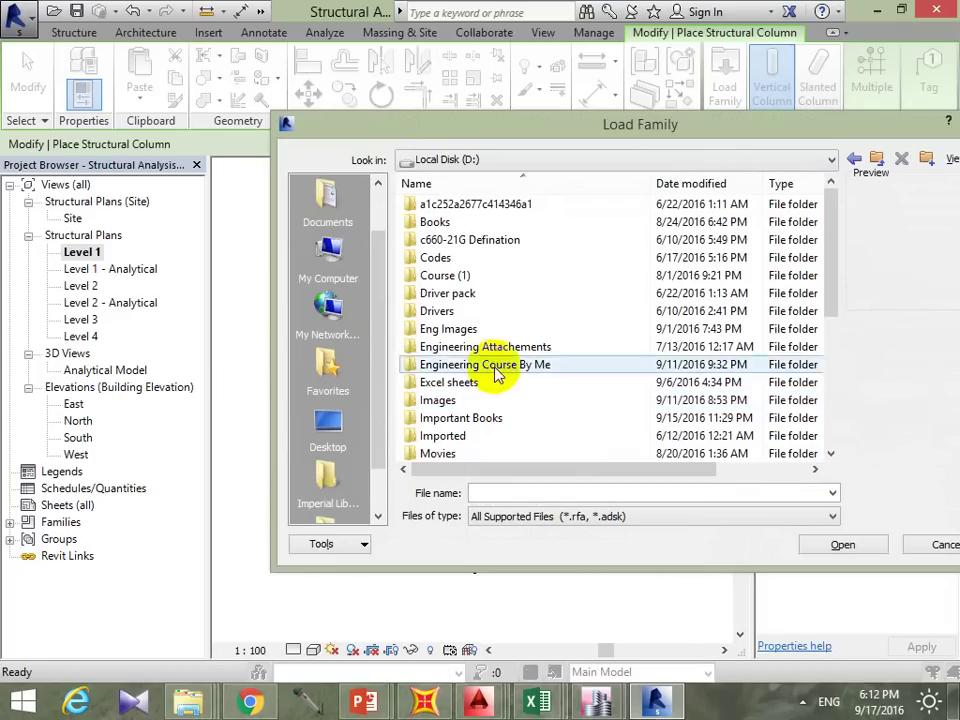
pyautogui.doubleClick(495, 368)
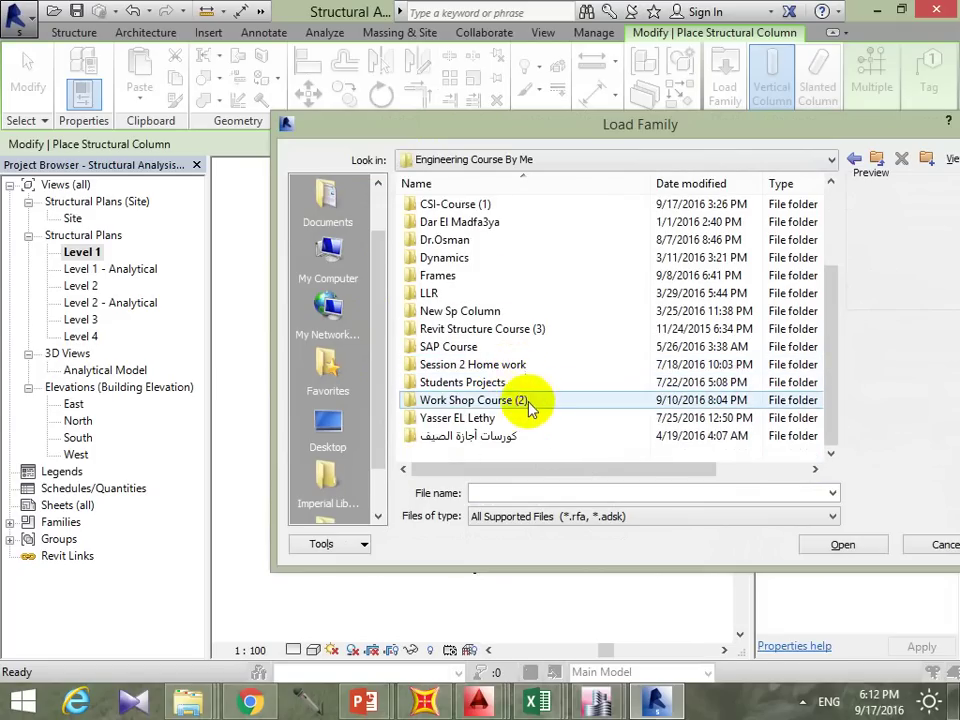
pyautogui.doubleClick(528, 400)
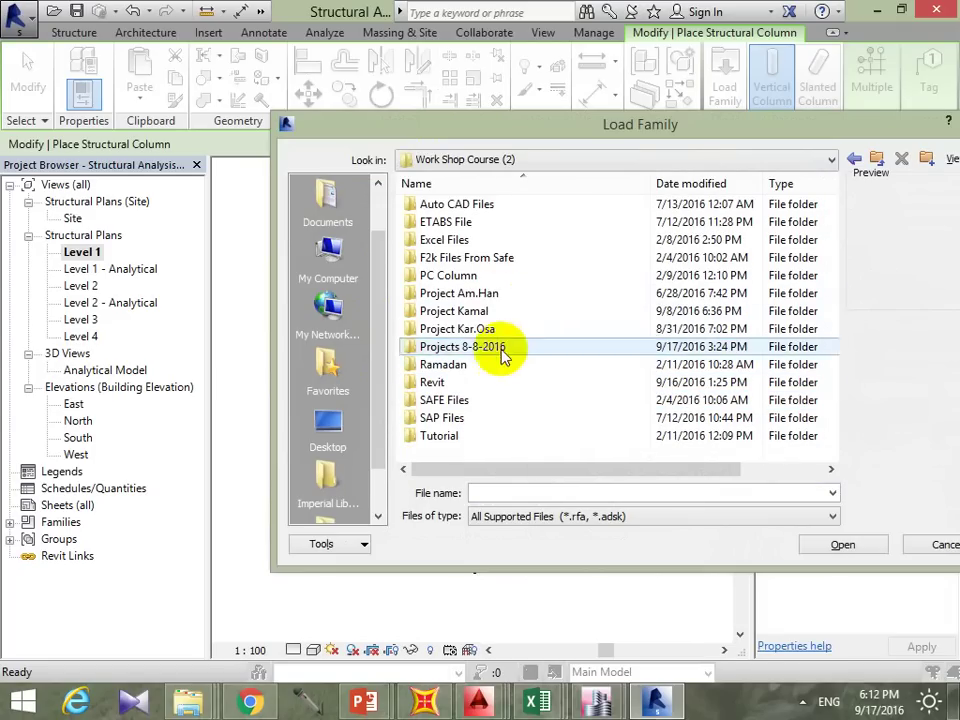
pyautogui.doubleClick(489, 384)
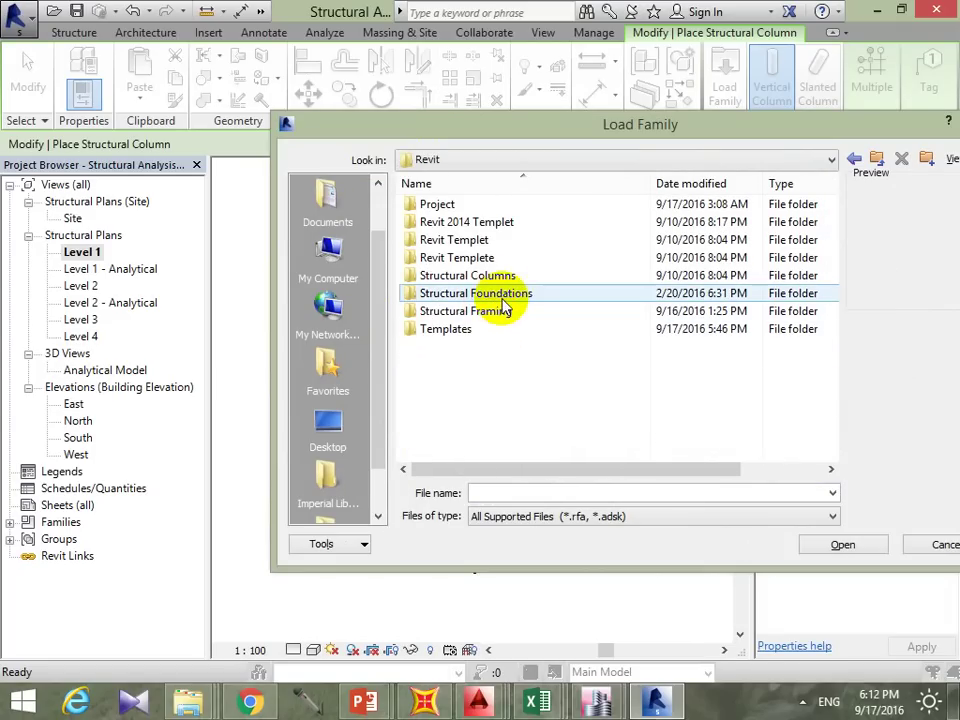
pyautogui.doubleClick(452, 278)
pyautogui.doubleClick(489, 206)
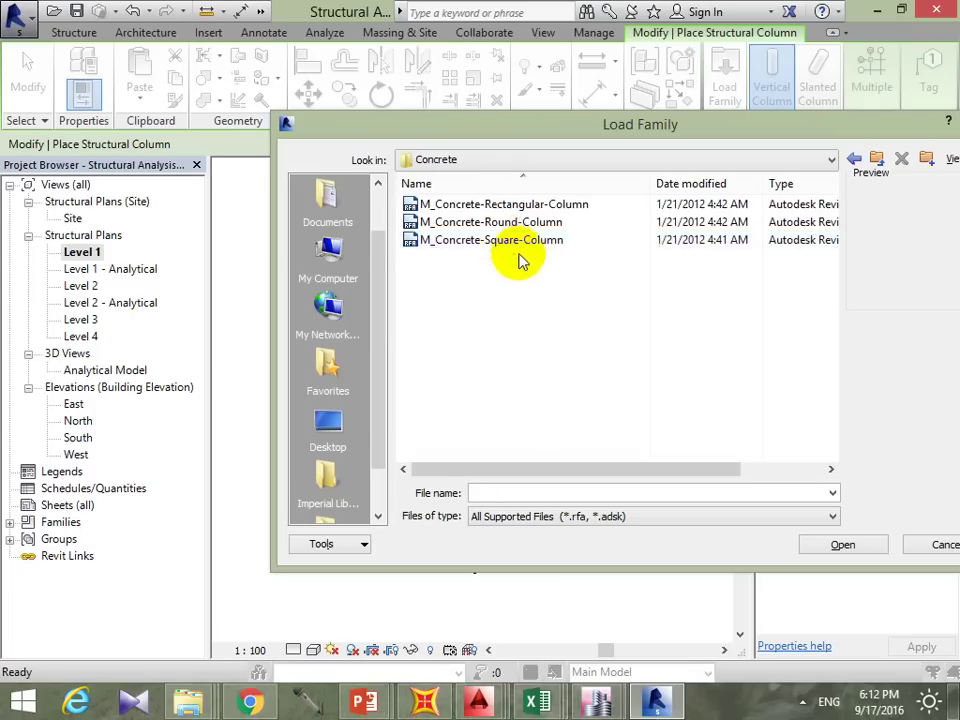
pyautogui.click(529, 221)
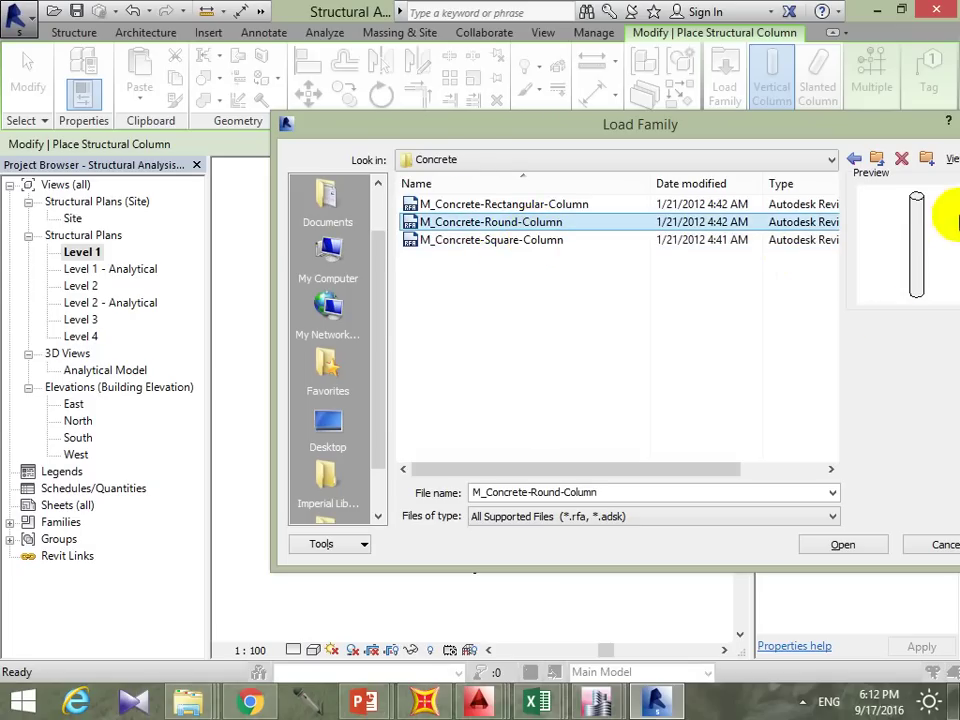
pyautogui.click(872, 549)
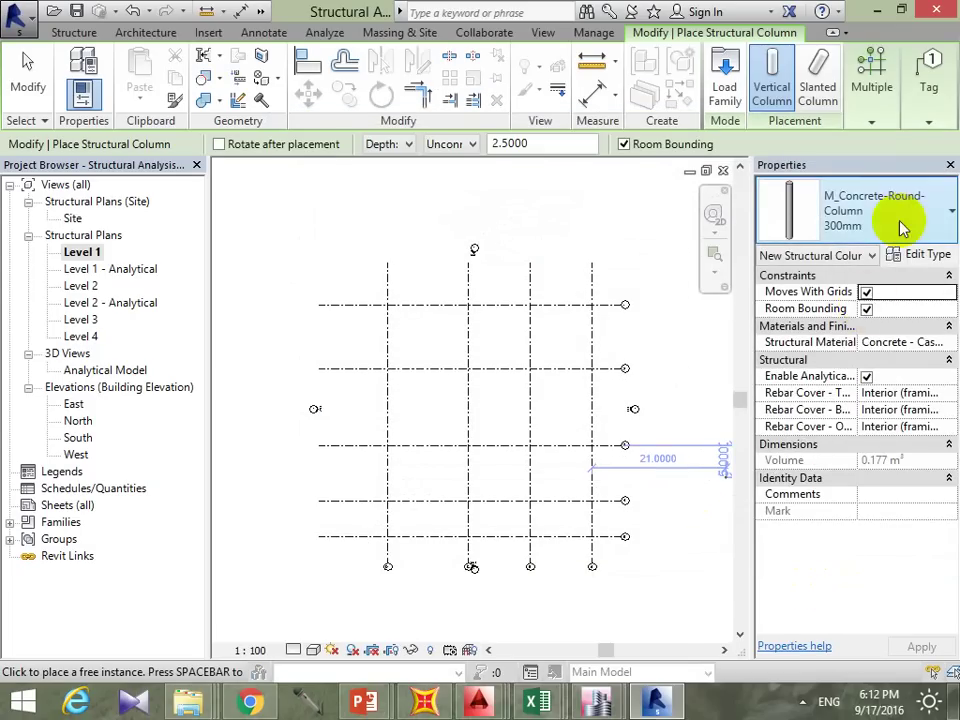
pyautogui.click(902, 228)
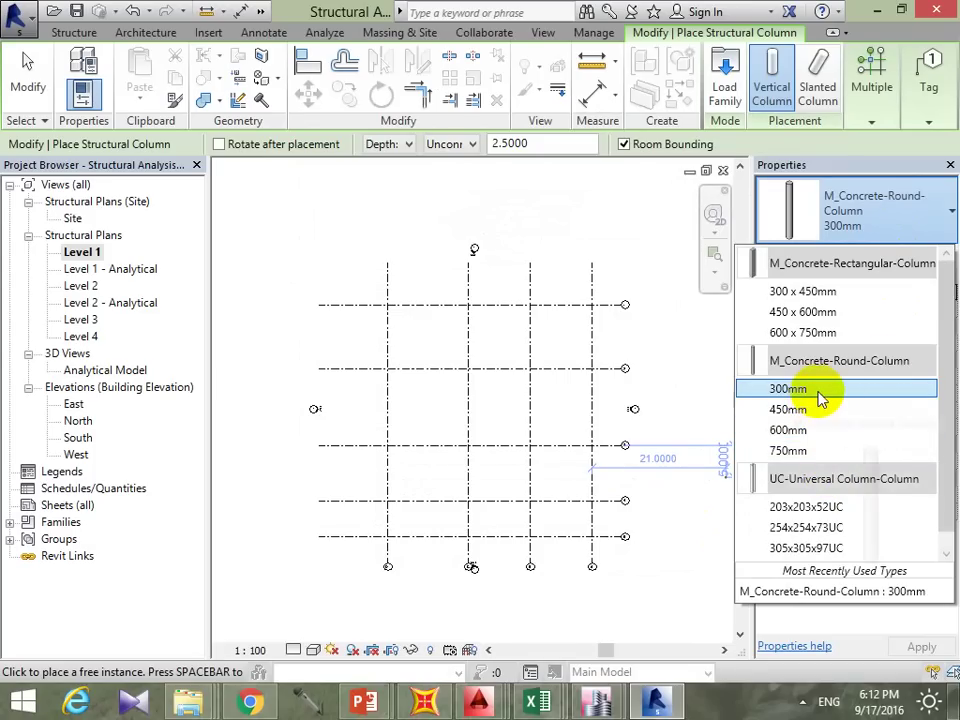
# Step: Duplicate the 300 x 450mm rectangular concrete column type as 'C1 250 x 800 mm'
pyautogui.click(818, 389)
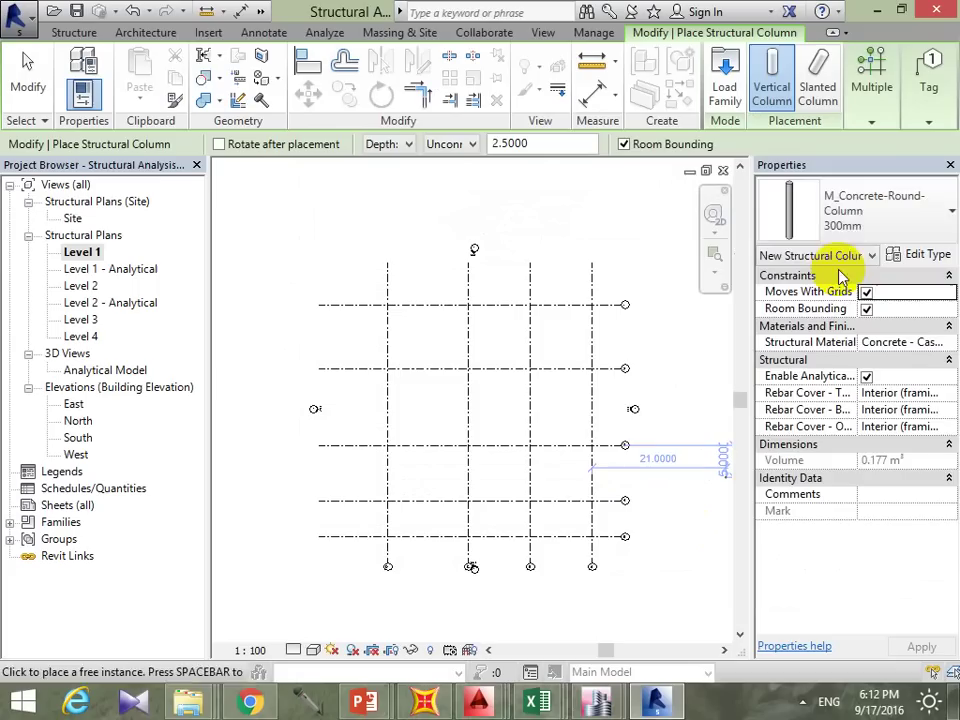
pyautogui.click(896, 214)
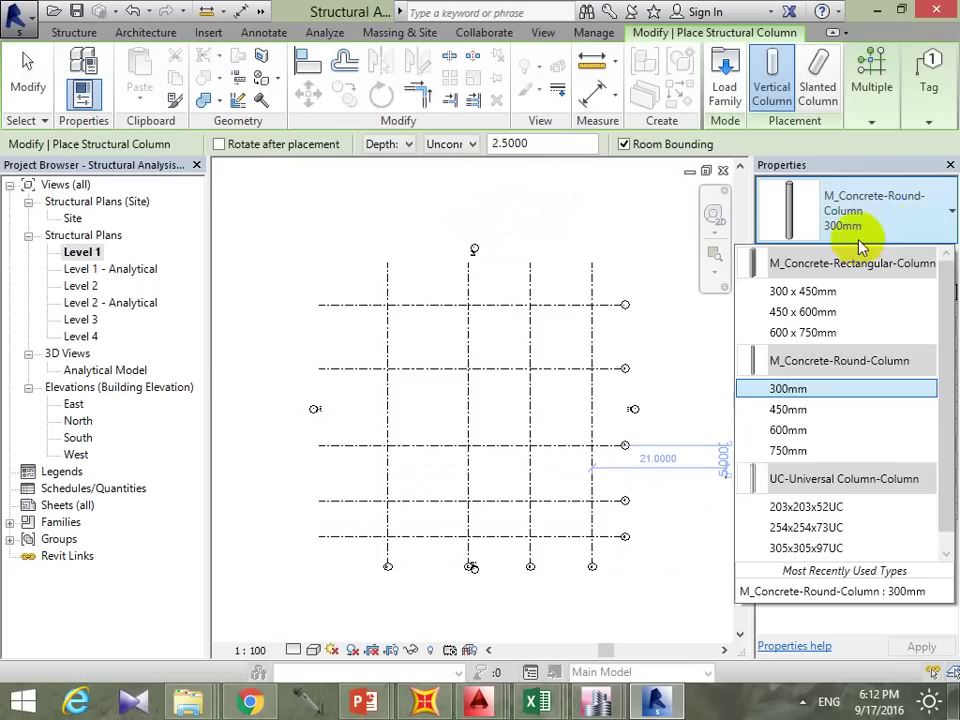
pyautogui.click(818, 292)
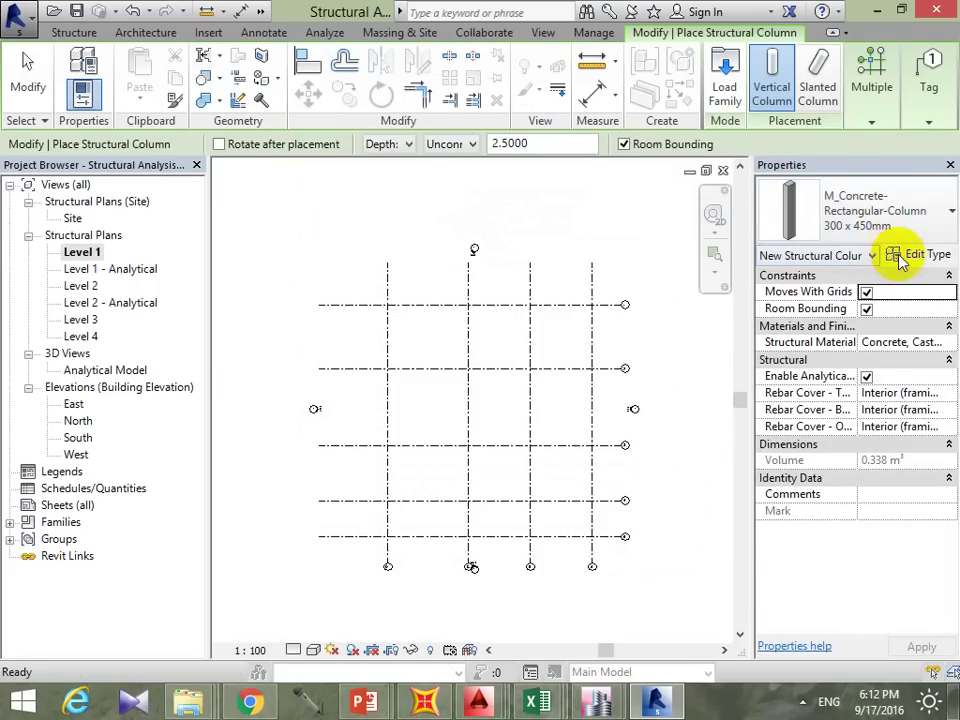
pyautogui.click(928, 256)
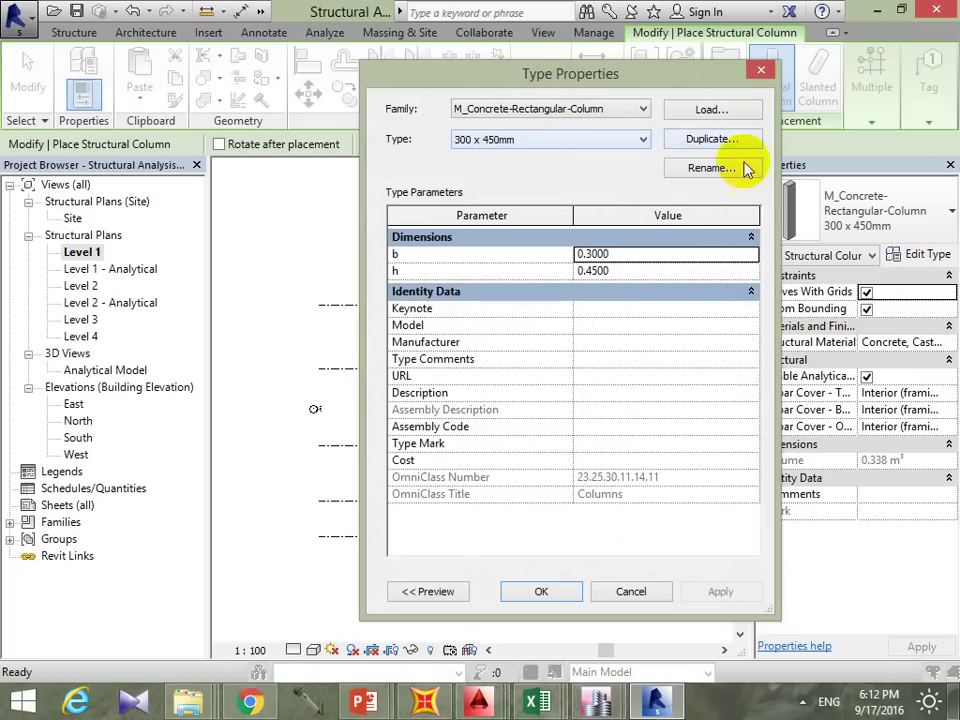
pyautogui.click(712, 139)
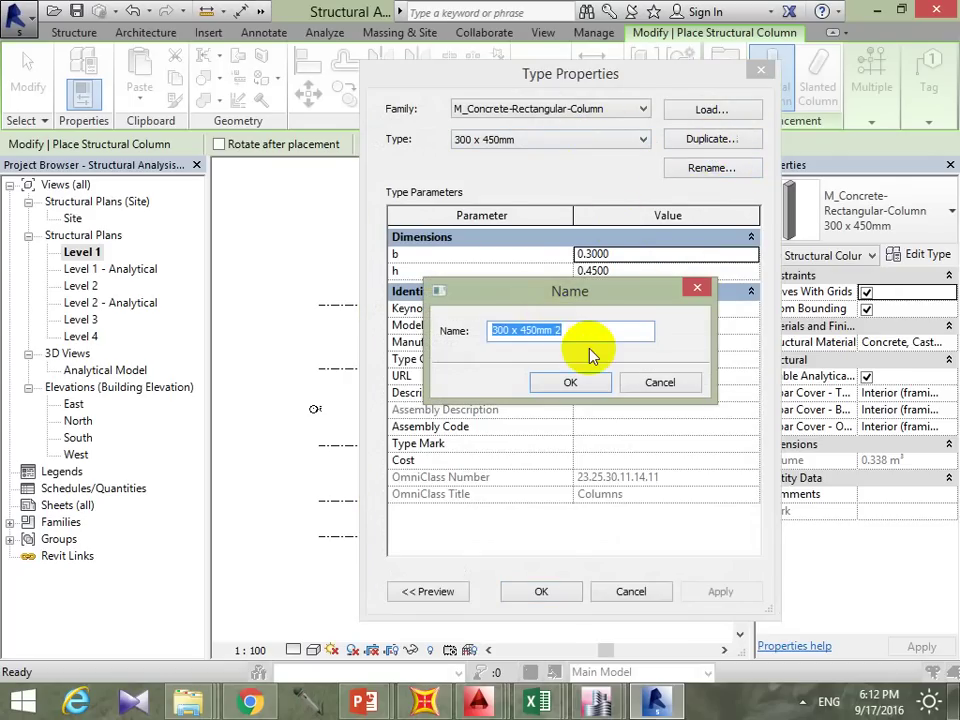
pyautogui.write('C1')
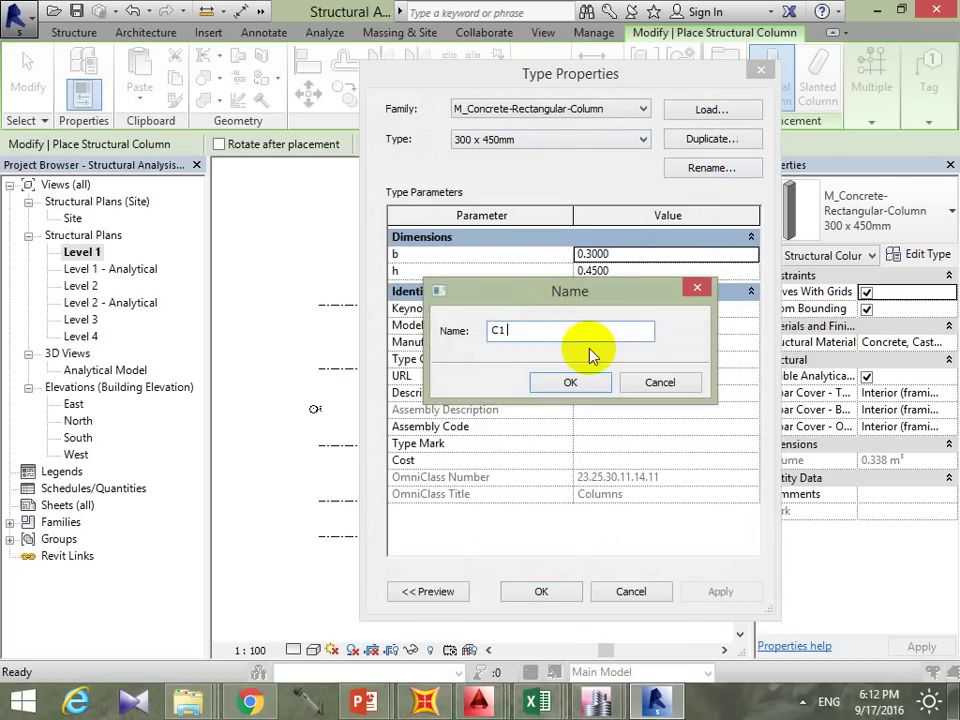
pyautogui.write(' 25')
pyautogui.write('0 x')
pyautogui.write(' 800 mm')
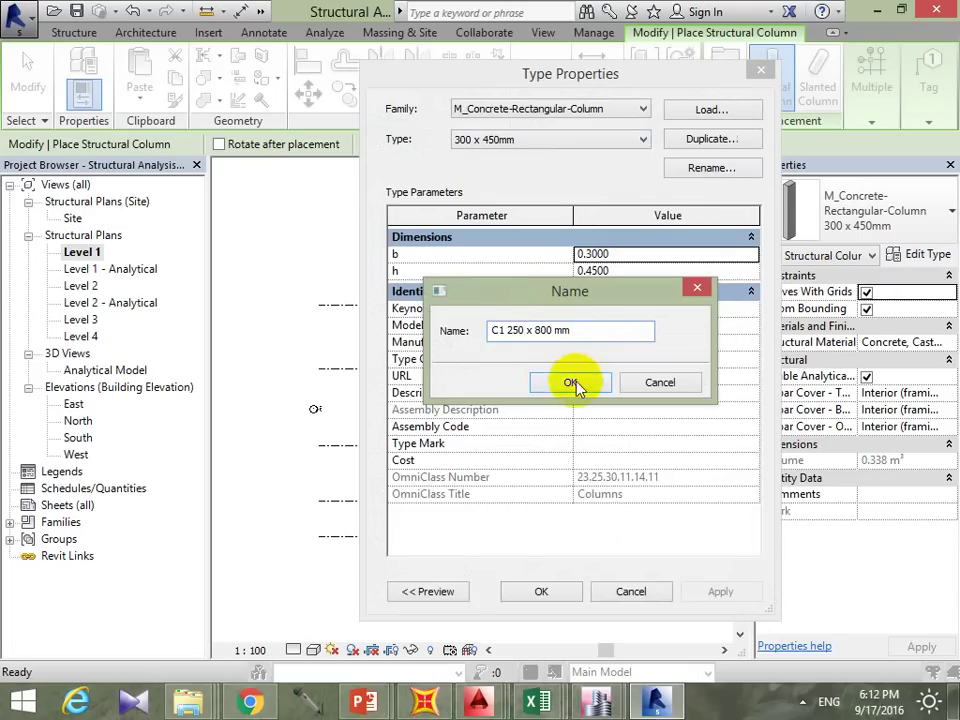
pyautogui.click(572, 383)
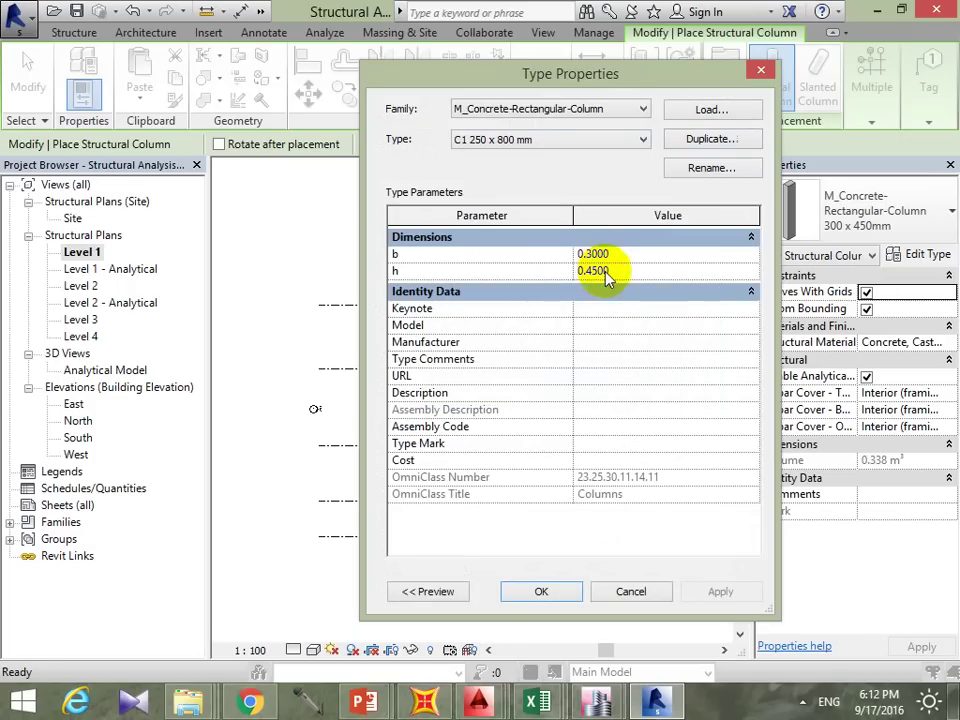
# Step: Set the new type's b to 0.25 and h to 0.8 and apply
pyautogui.click(585, 254)
pyautogui.click(600, 271)
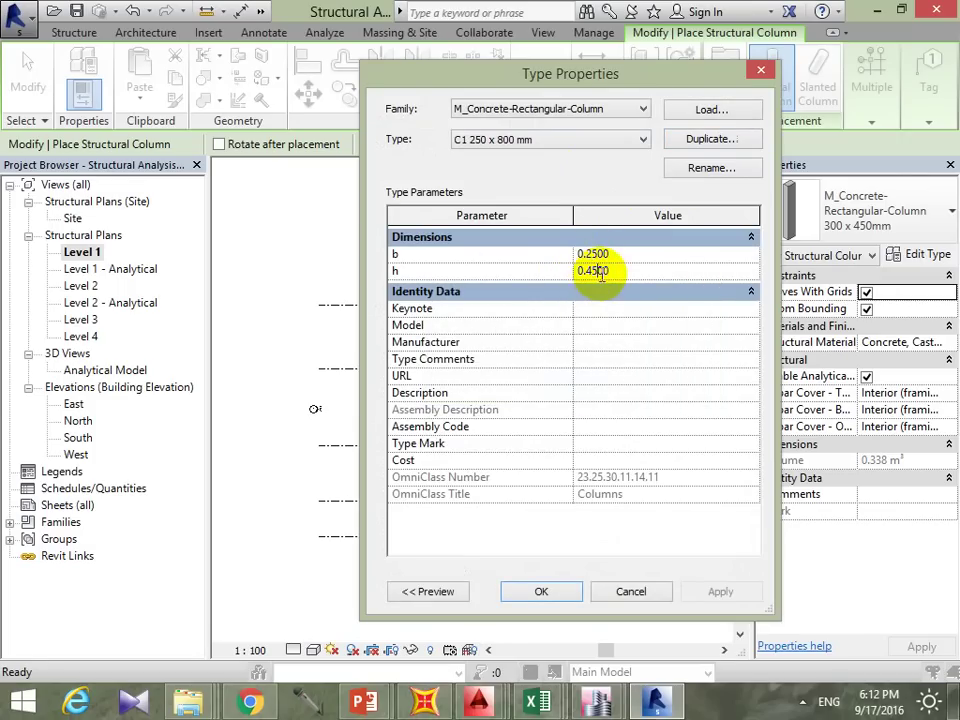
pyautogui.moveTo(585, 271); pyautogui.dragTo(600, 271)
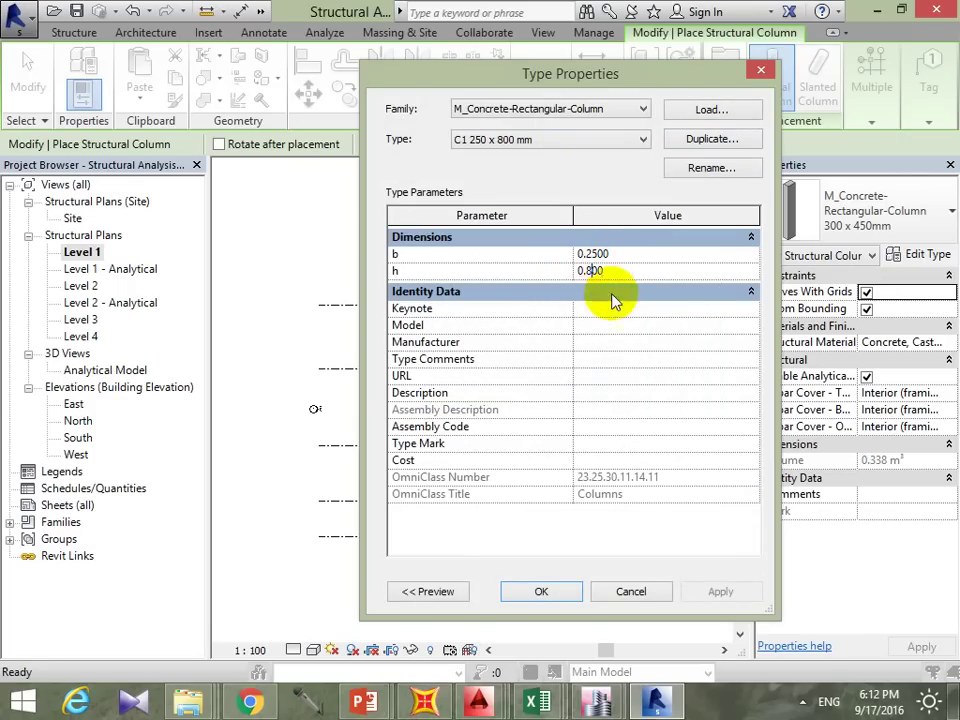
pyautogui.click(558, 591)
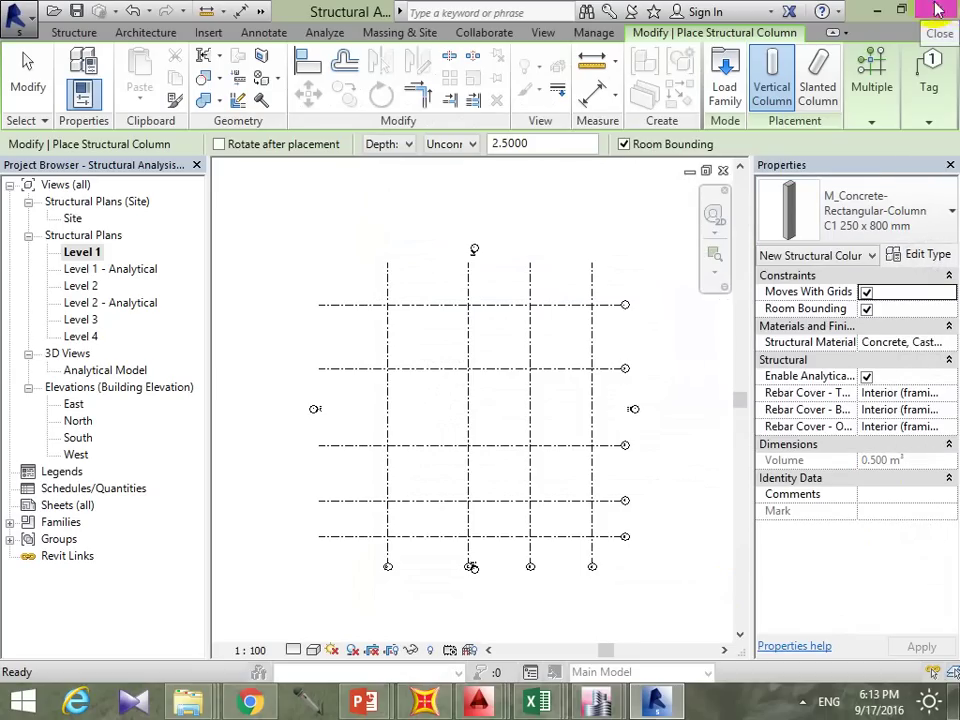
# Step: Open the Material Browser for the Concrete, Cast-in-Place gray structural material from Properties
pyautogui.click(906, 345)
pyautogui.moveTo(912, 342); pyautogui.dragTo(944, 342)
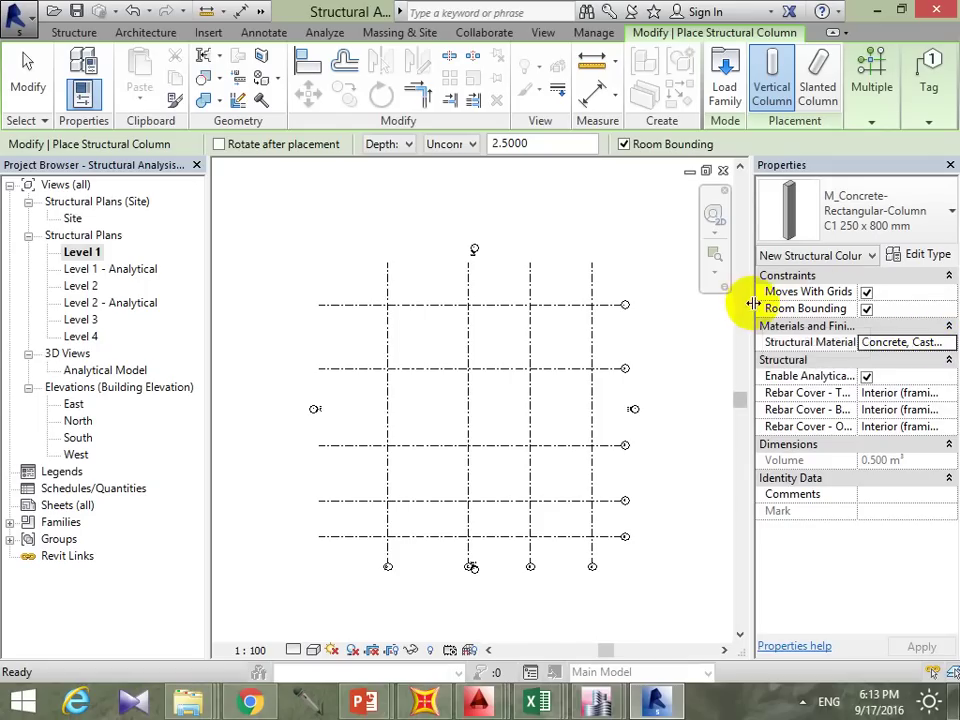
pyautogui.moveTo(752, 303); pyautogui.dragTo(711, 304)
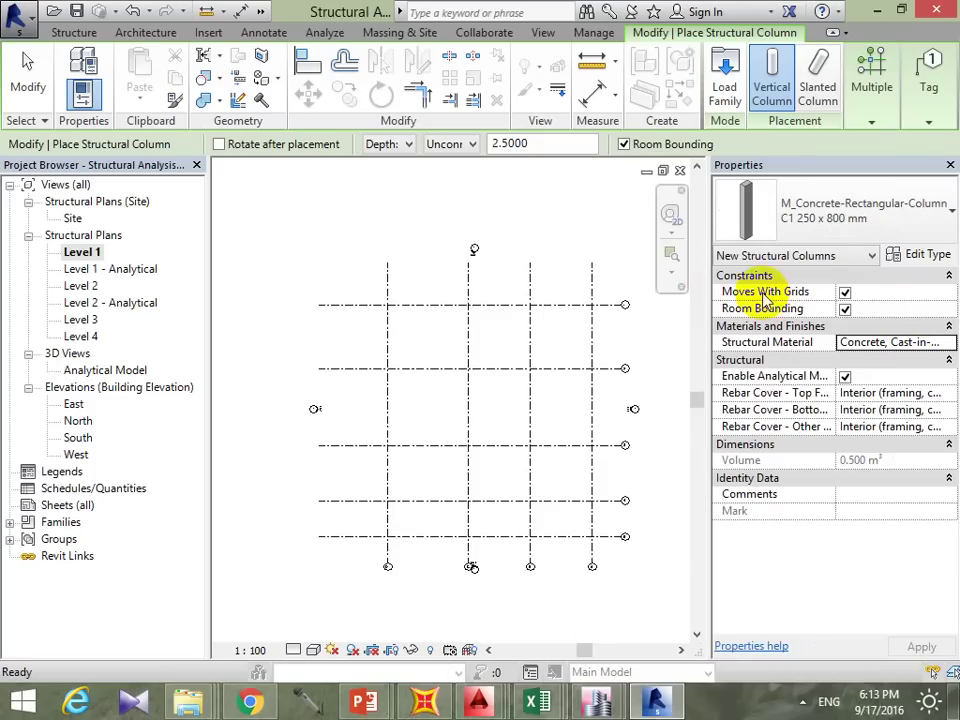
pyautogui.moveTo(713, 300); pyautogui.dragTo(755, 302)
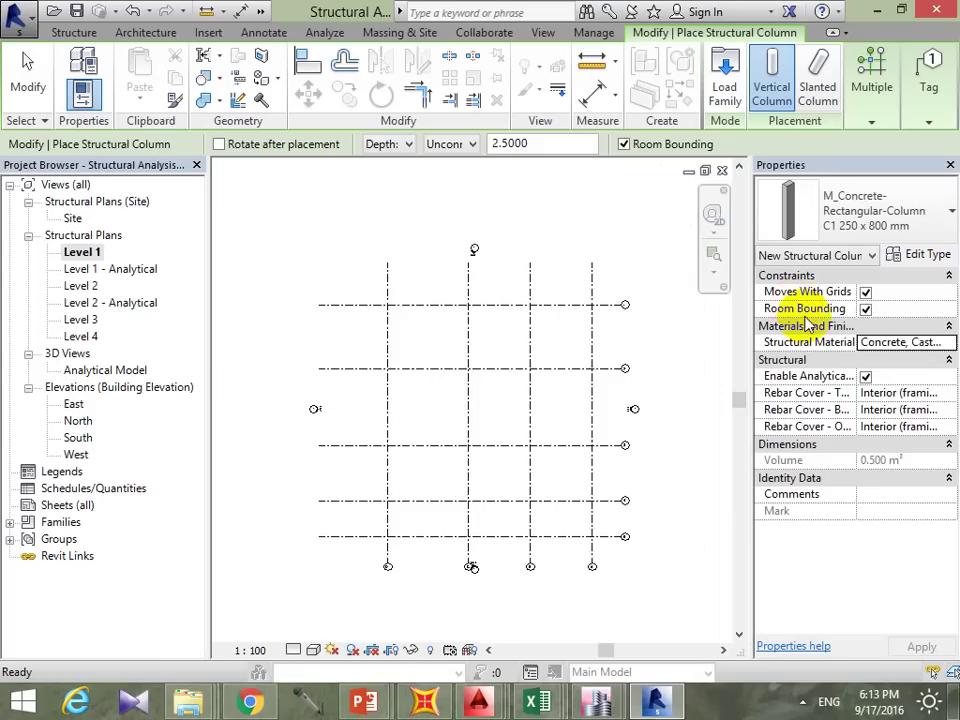
pyautogui.moveTo(905, 342)
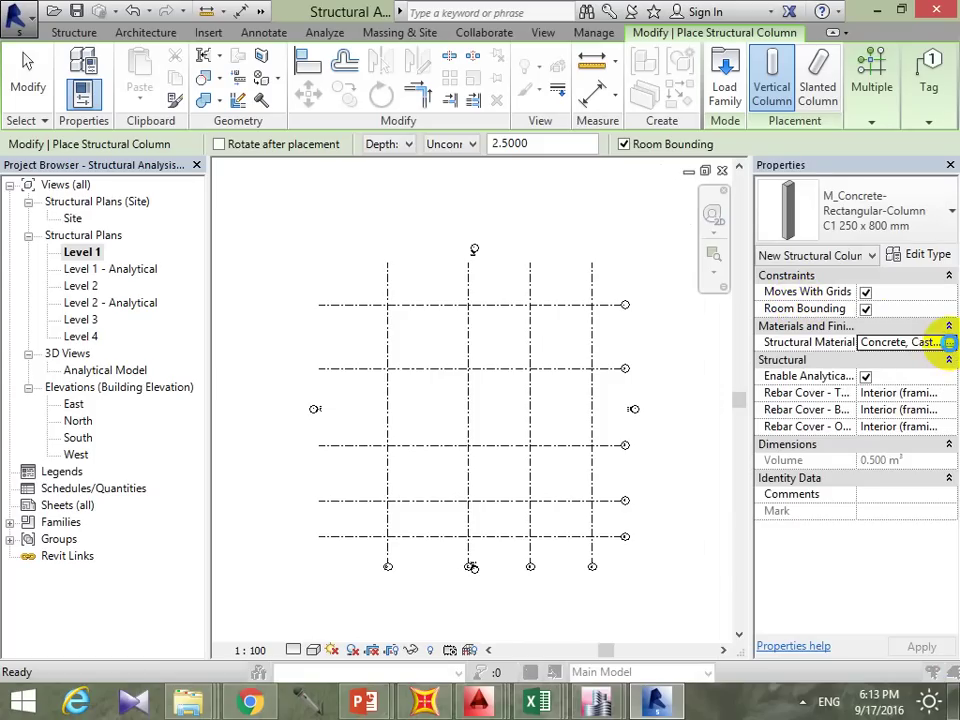
pyautogui.click(949, 343)
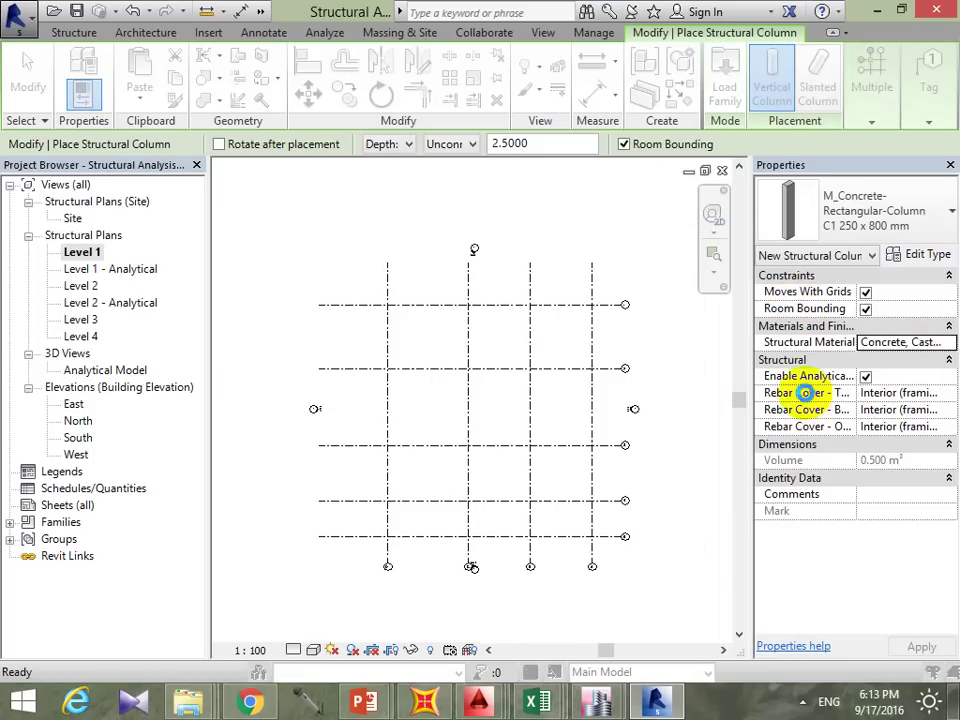
pyautogui.press('Escape')
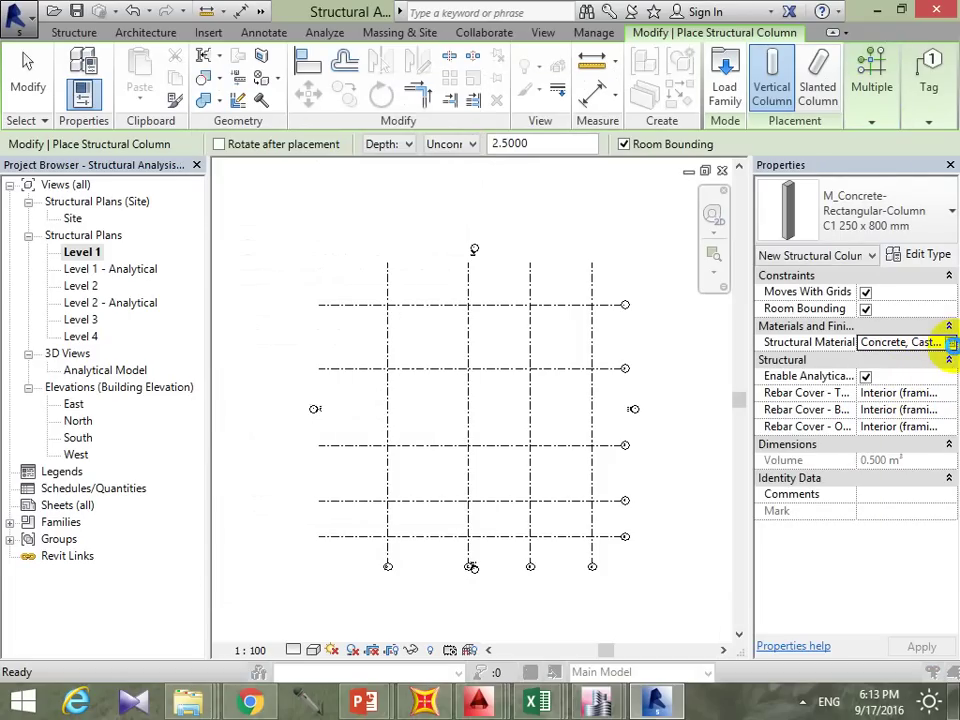
pyautogui.click(952, 342)
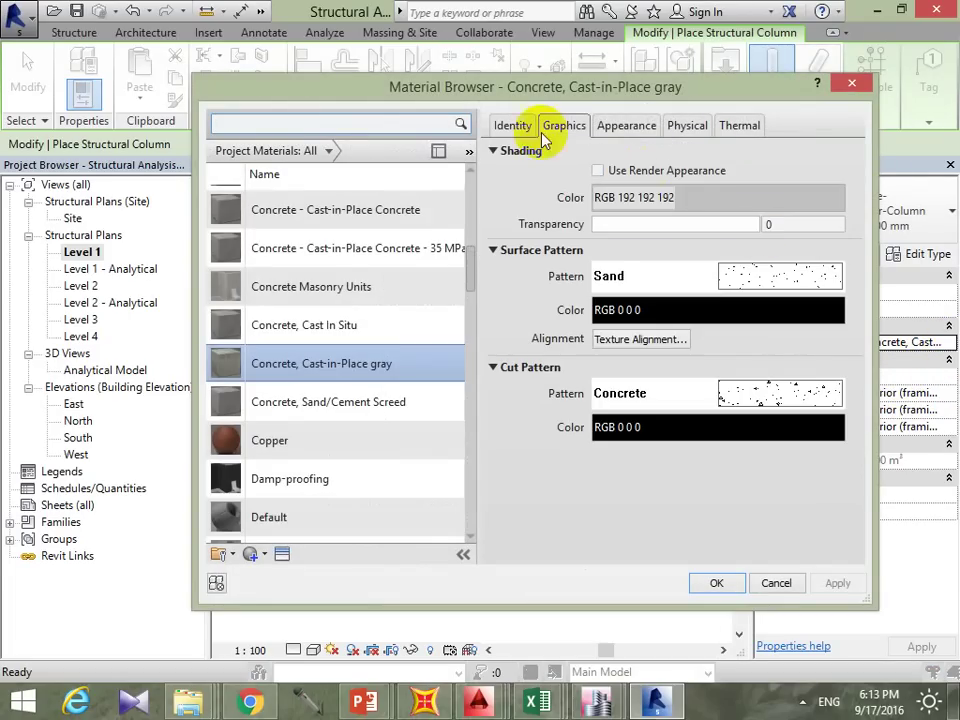
# Step: Change the material's Graphics cut pattern from Concrete to Diagonal down 1.5mm
pyautogui.scroll(1, 364, 347)
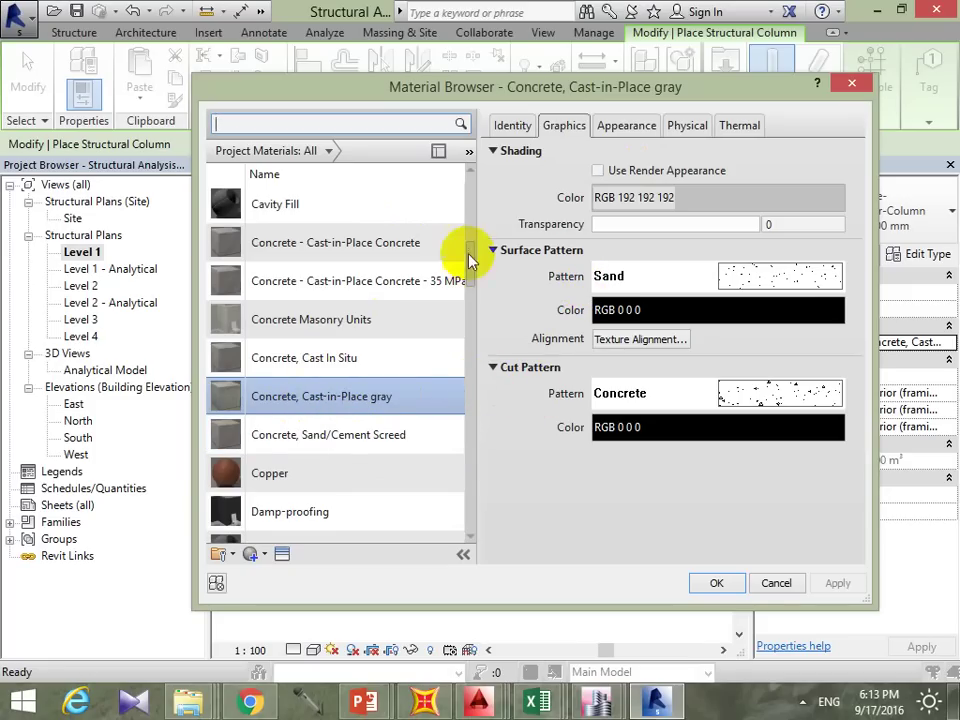
pyautogui.click(775, 297)
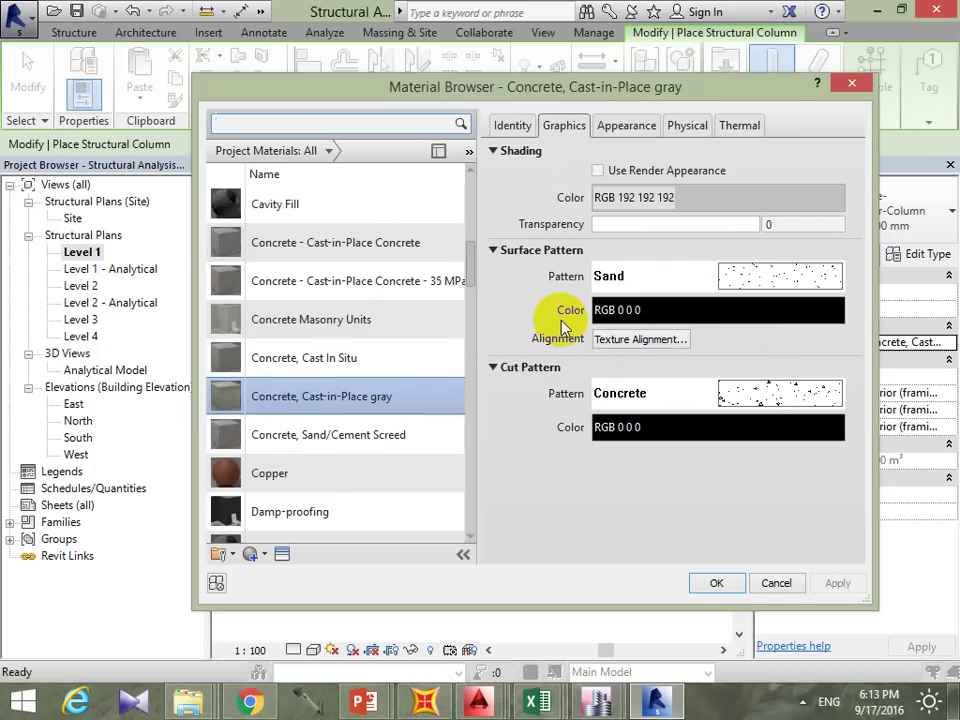
pyautogui.click(779, 410)
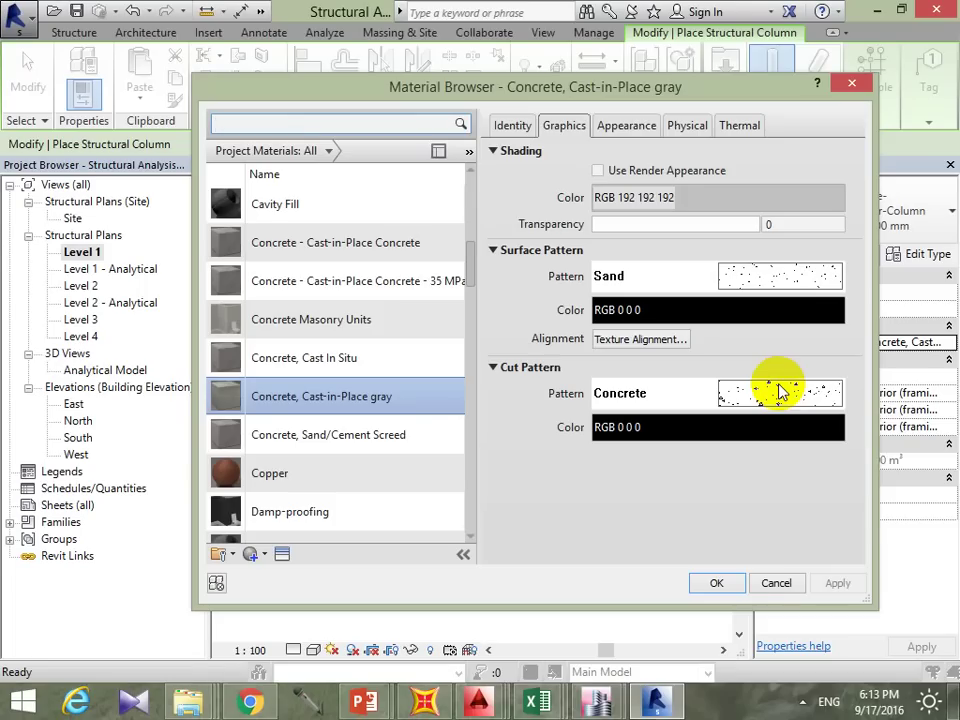
pyautogui.click(778, 390)
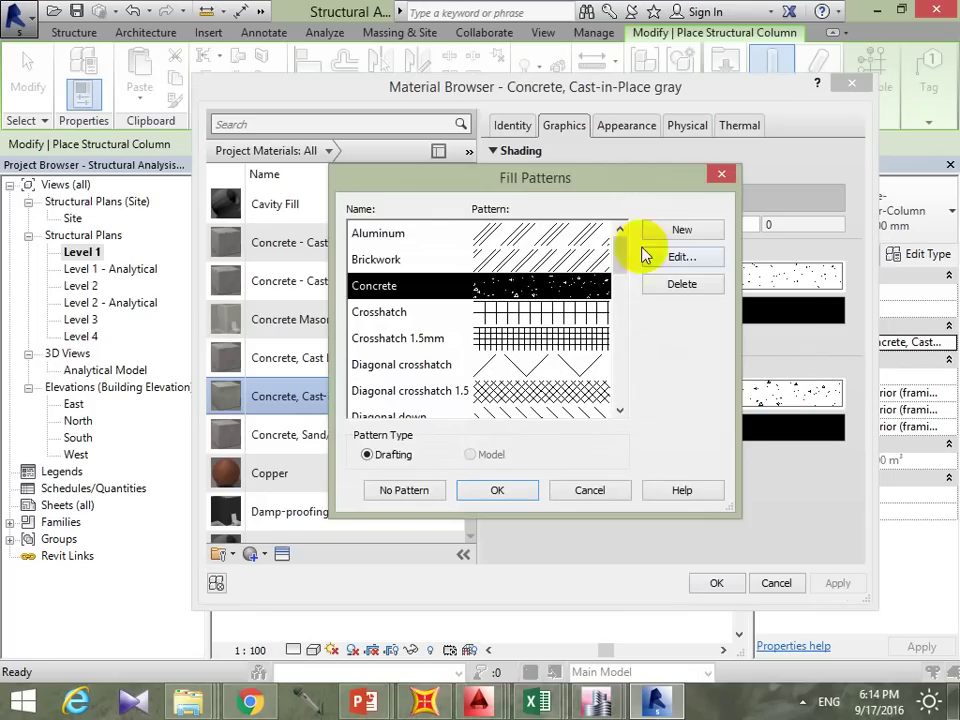
pyautogui.moveTo(620, 245); pyautogui.dragTo(622, 287)
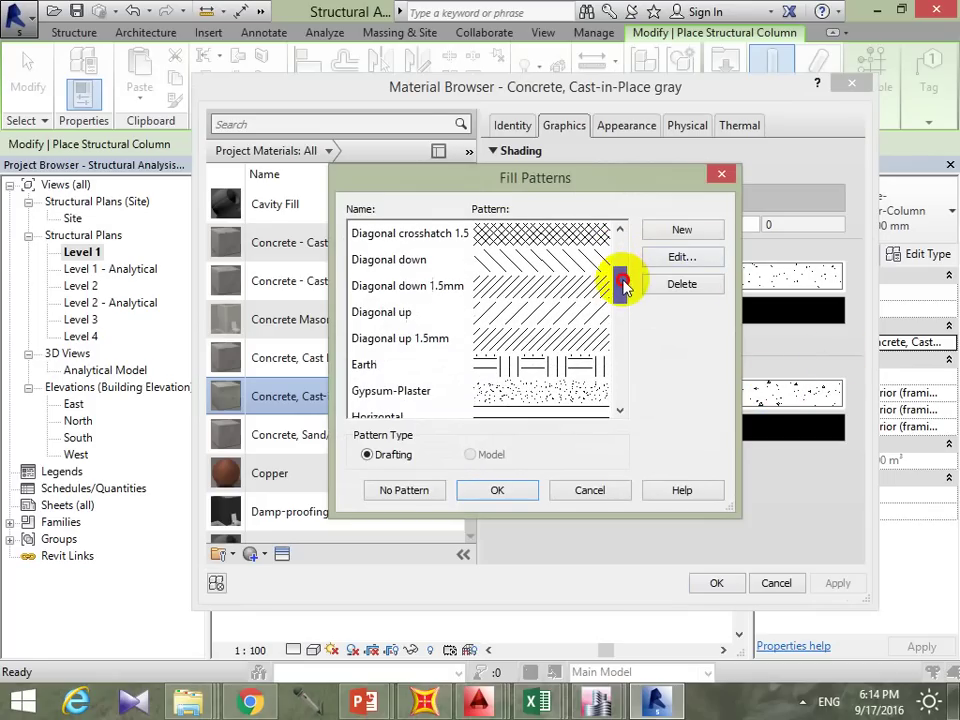
pyautogui.click(570, 288)
pyautogui.click(498, 490)
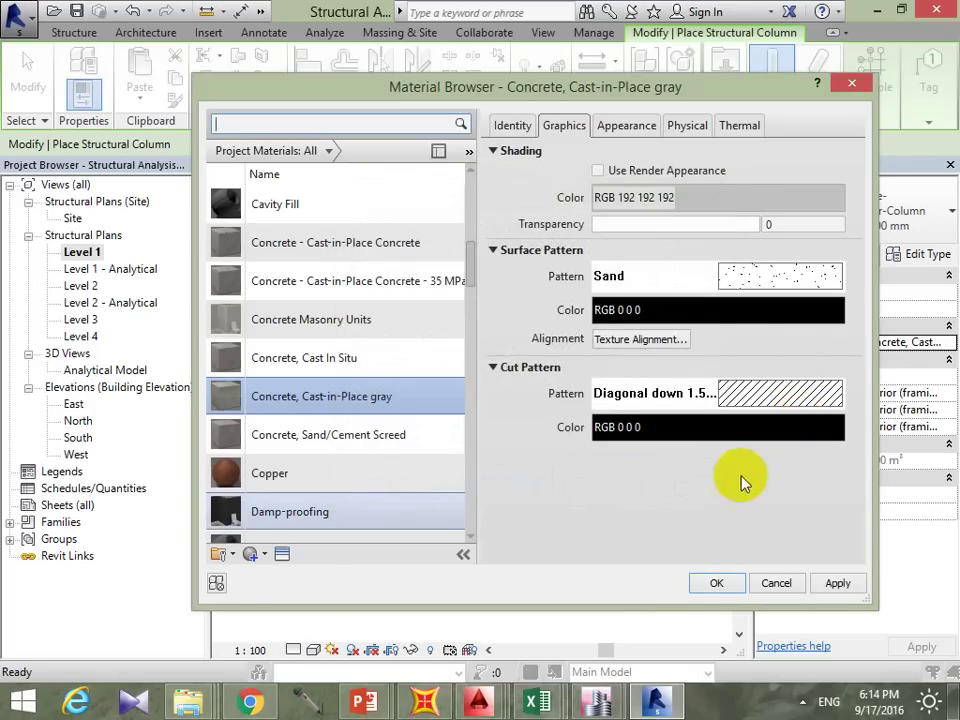
# Step: Under Physical > Mechanical, enter Young's Modulus 24100, Poisson's Ratio 0.2, Density 2500, and confirm
pyautogui.click(695, 131)
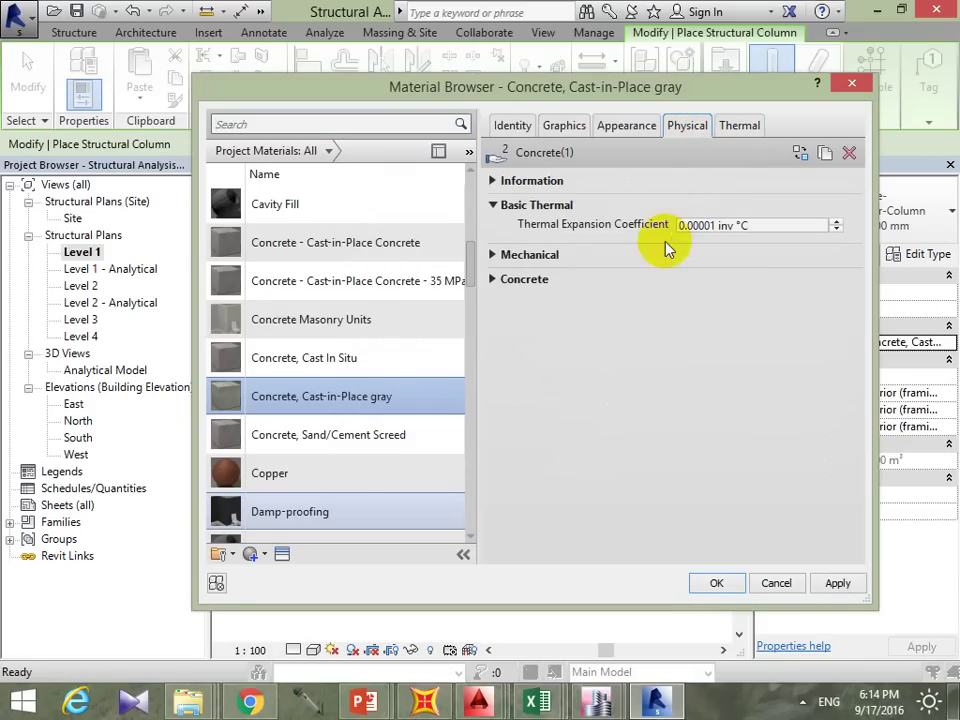
pyautogui.click(494, 256)
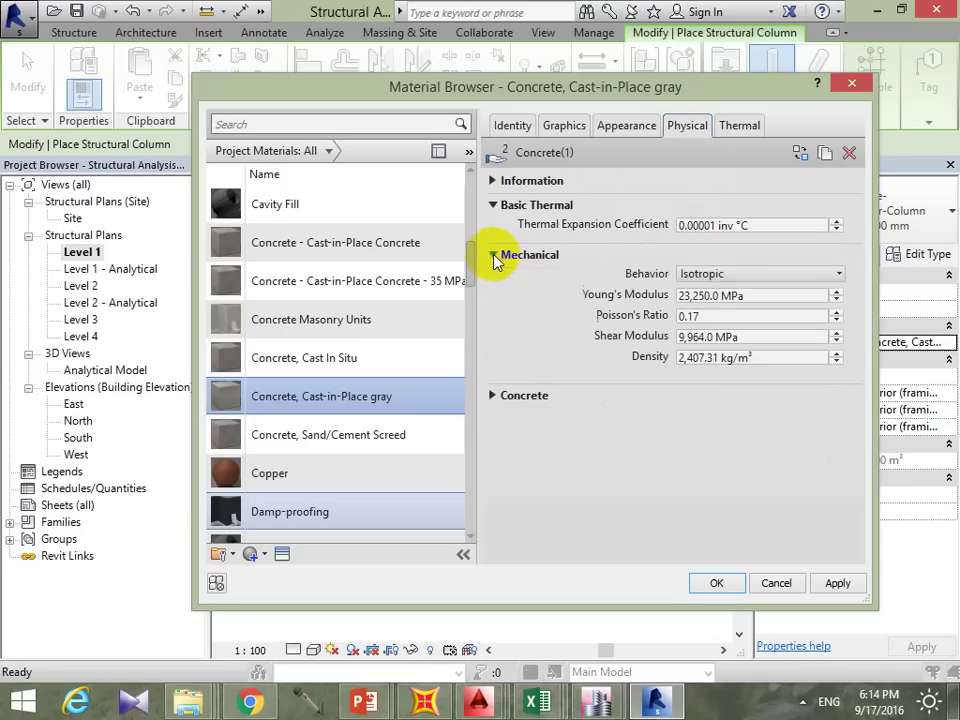
pyautogui.click(735, 295)
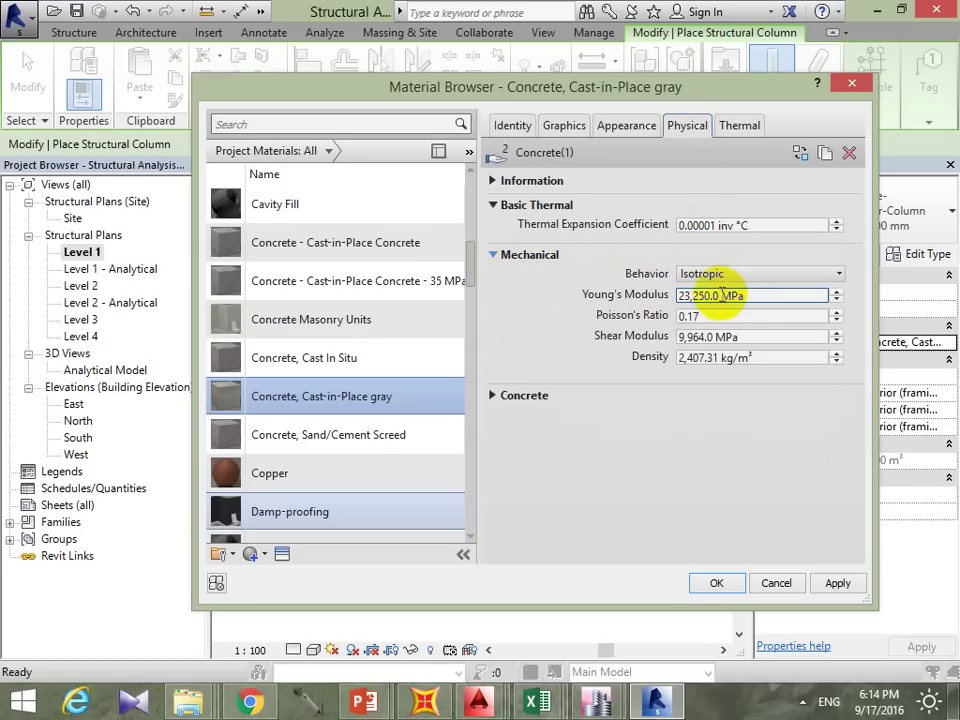
pyautogui.moveTo(722, 295); pyautogui.dragTo(680, 296)
pyautogui.doubleClick(700, 295)
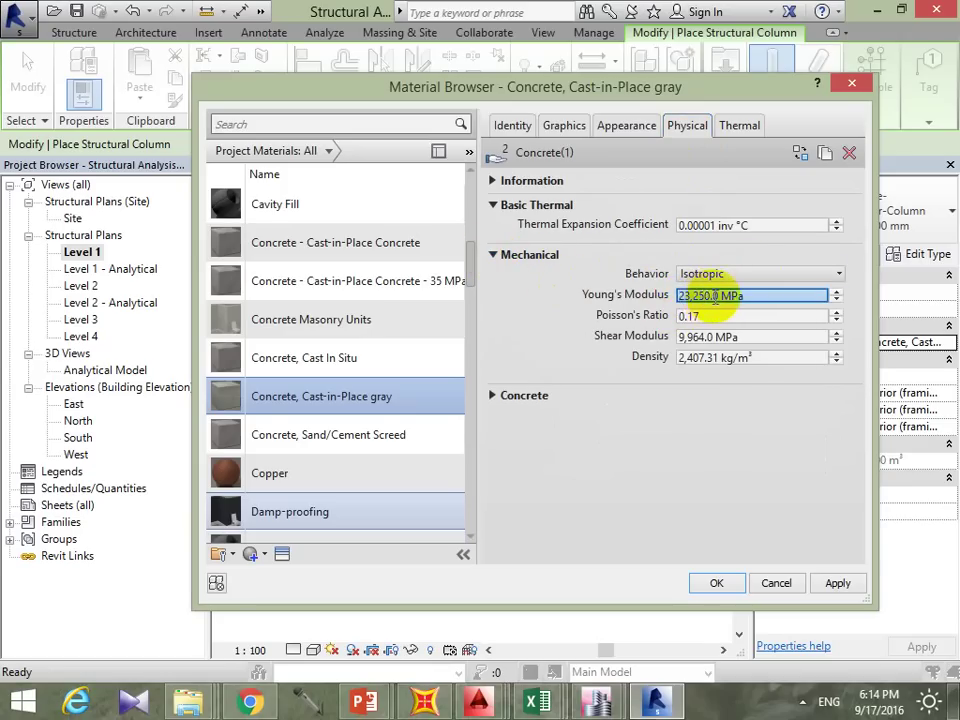
pyautogui.moveTo(716, 296); pyautogui.dragTo(679, 296)
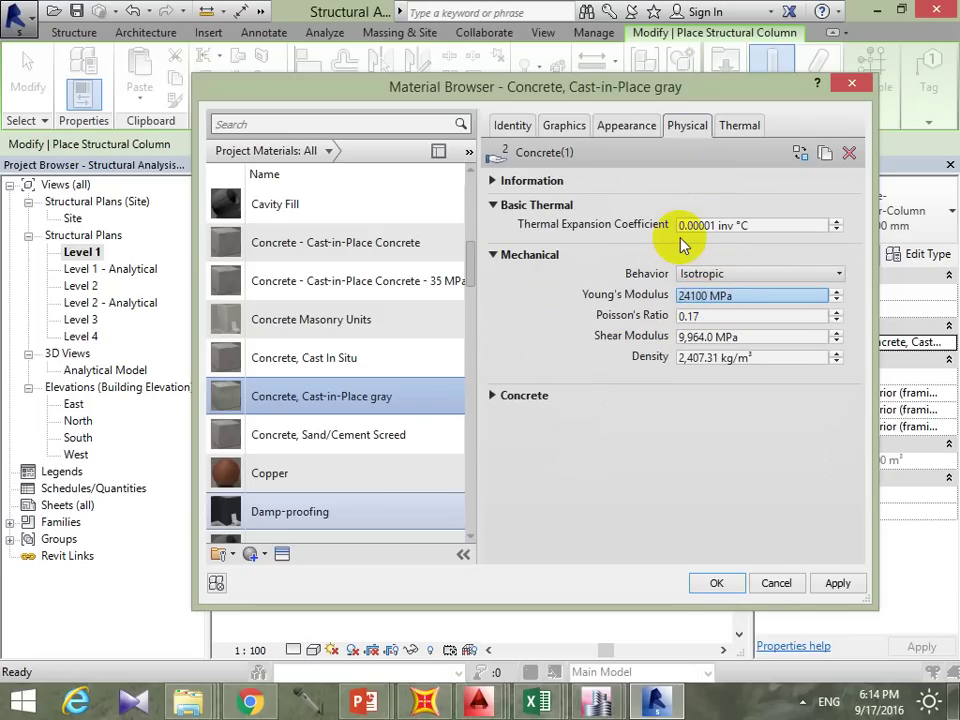
pyautogui.click(713, 315)
pyautogui.write('0.2')
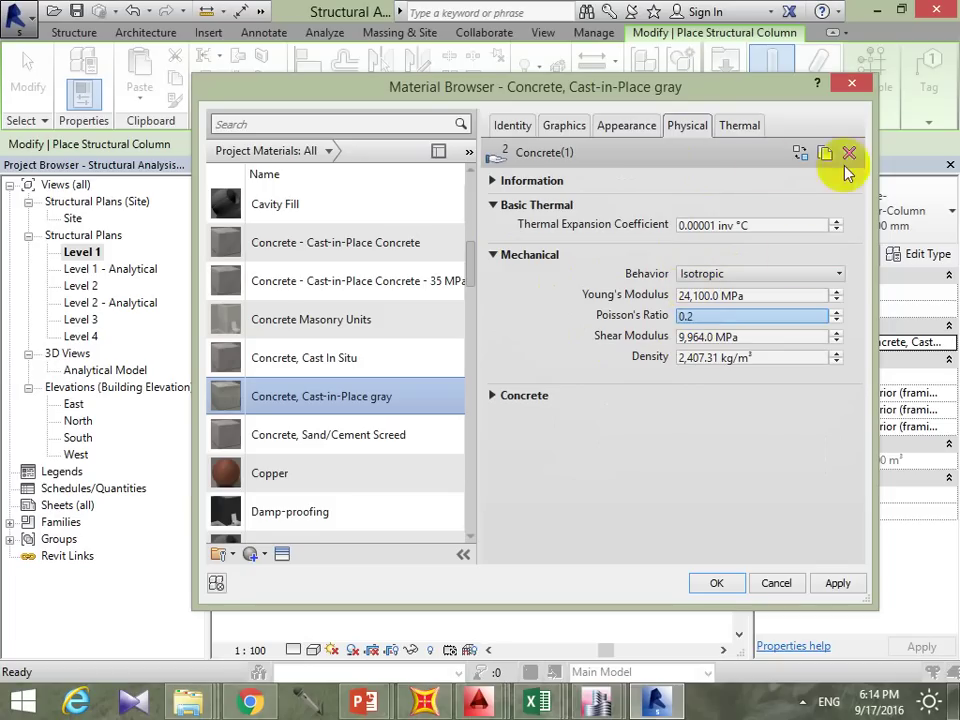
pyautogui.moveTo(722, 357); pyautogui.dragTo(678, 357)
pyautogui.write('500')
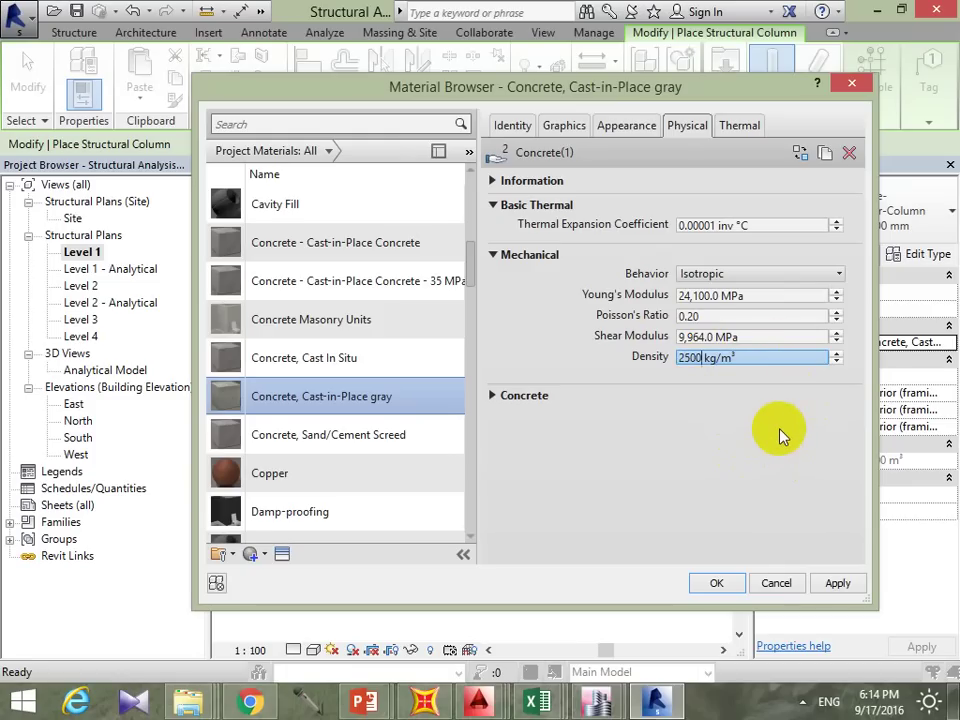
pyautogui.click(718, 585)
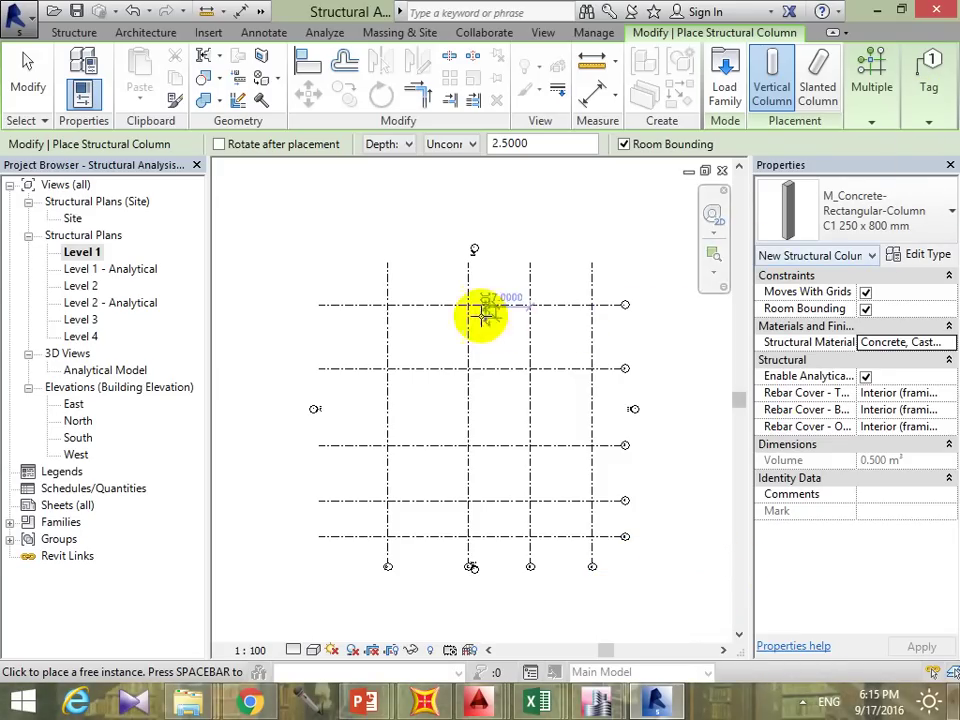
# Step: Place C1 columns along grid line 1, including C/1 and B/1
pyautogui.scroll(3, 483, 313)
pyautogui.scroll(3, 354, 304)
pyautogui.scroll(2, 461, 306)
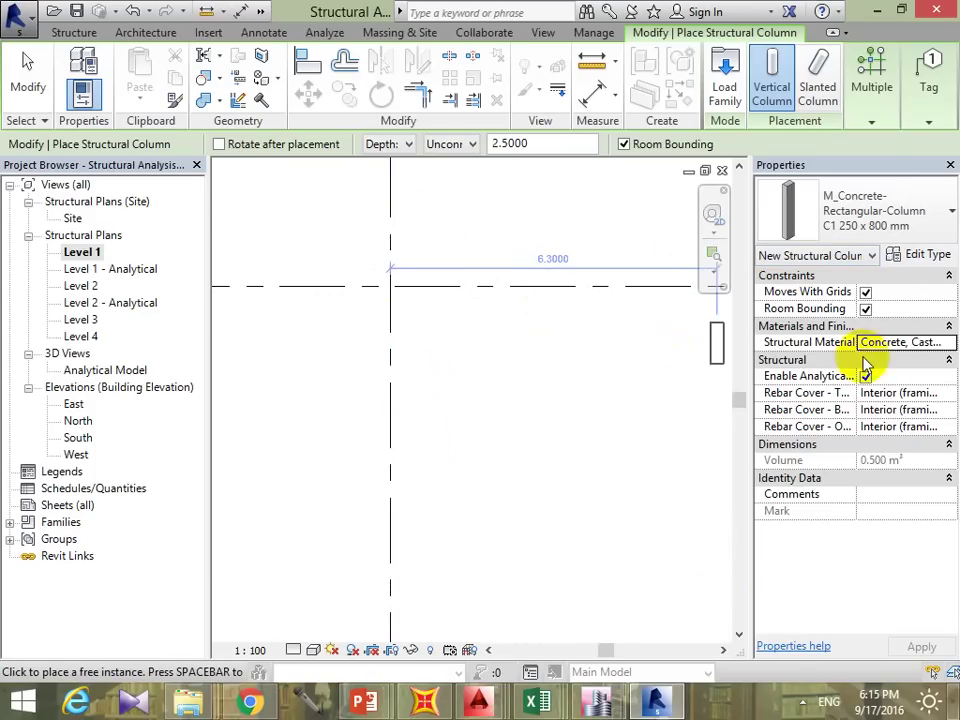
pyautogui.press('Escape')
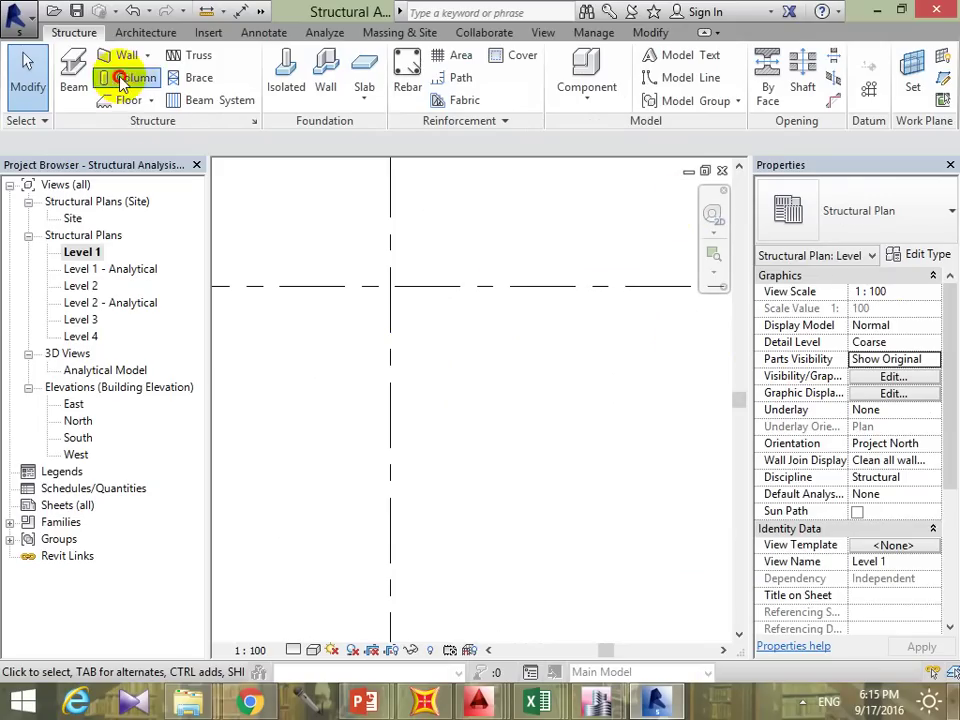
pyautogui.click(121, 80)
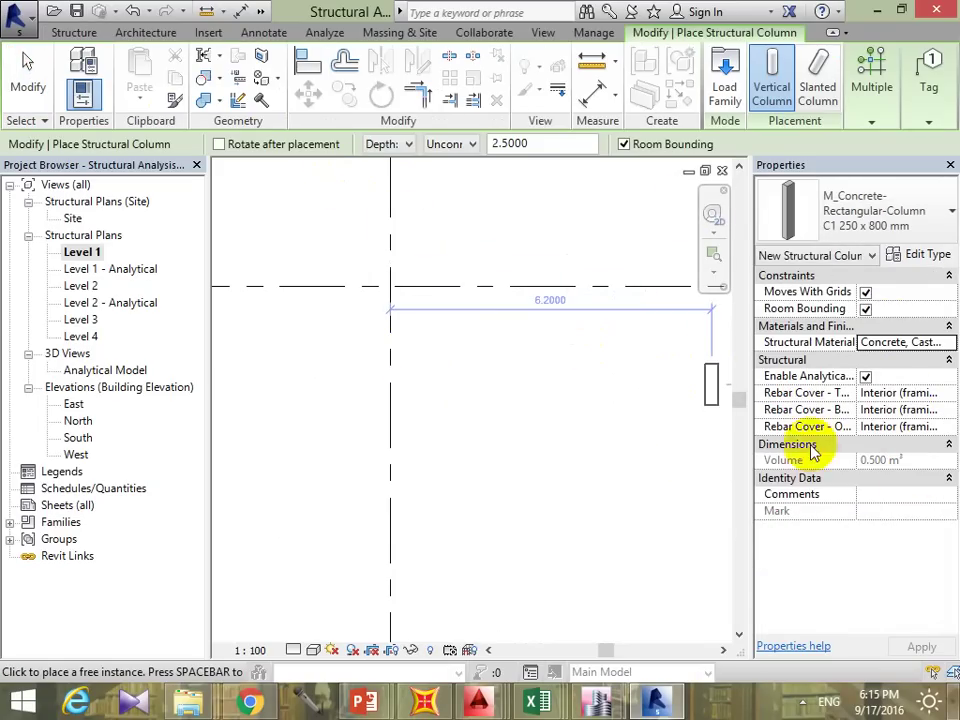
pyautogui.moveTo(545, 346)
pyautogui.mouseDown(button='middle')
pyautogui.moveTo(551, 448)
pyautogui.moveTo(508, 471)
pyautogui.mouseUp(button='middle')
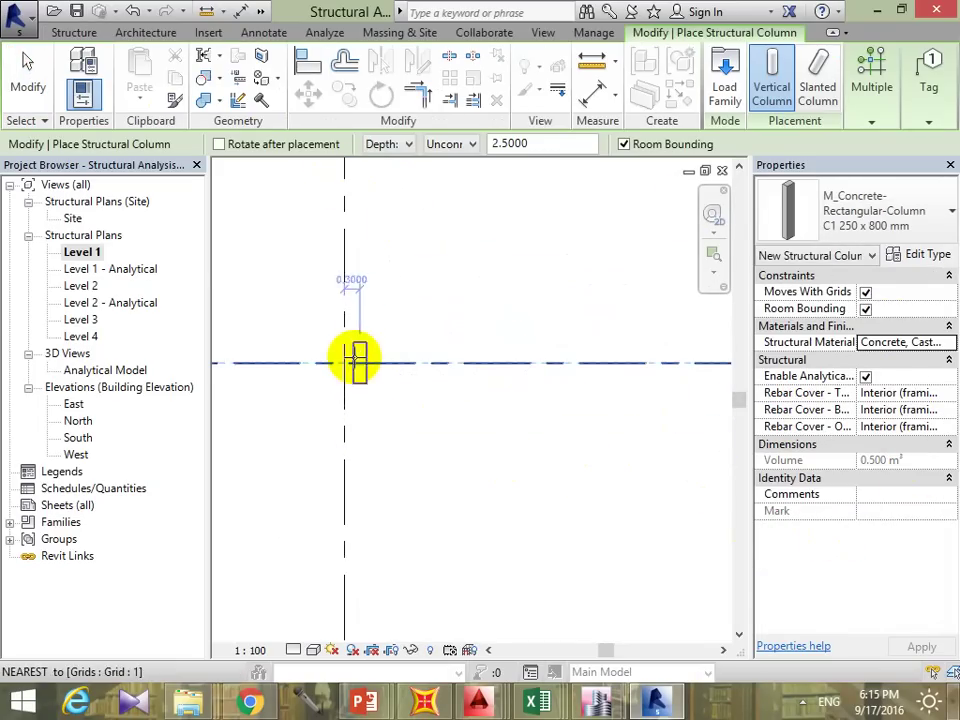
pyautogui.click(343, 365)
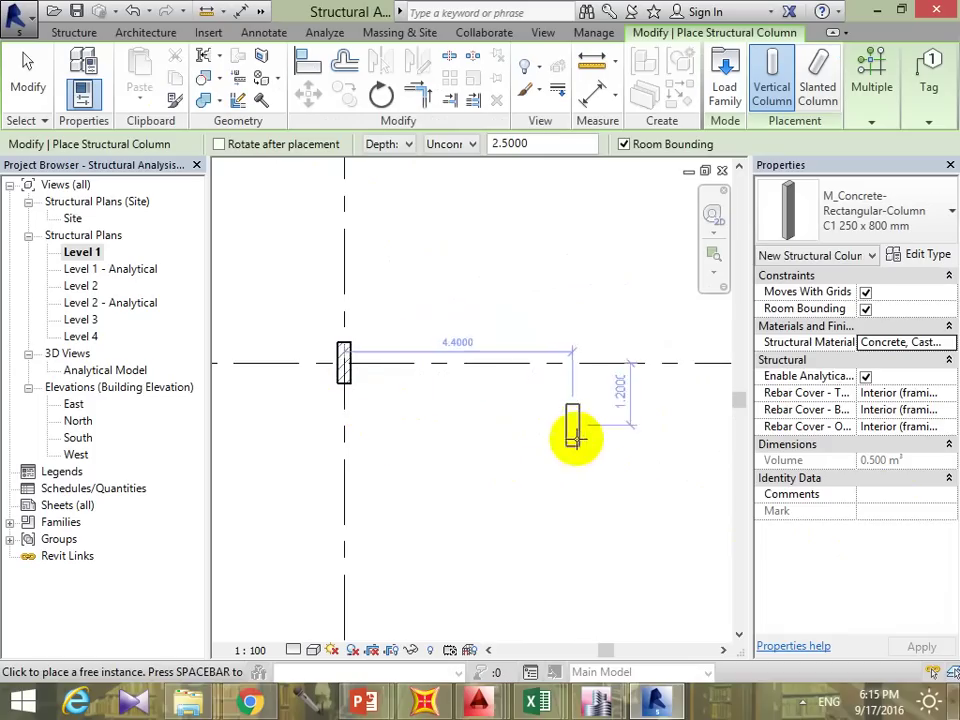
pyautogui.moveTo(589, 502); pyautogui.dragTo(548, 458, button='middle')
pyautogui.scroll(-2, 520, 400)
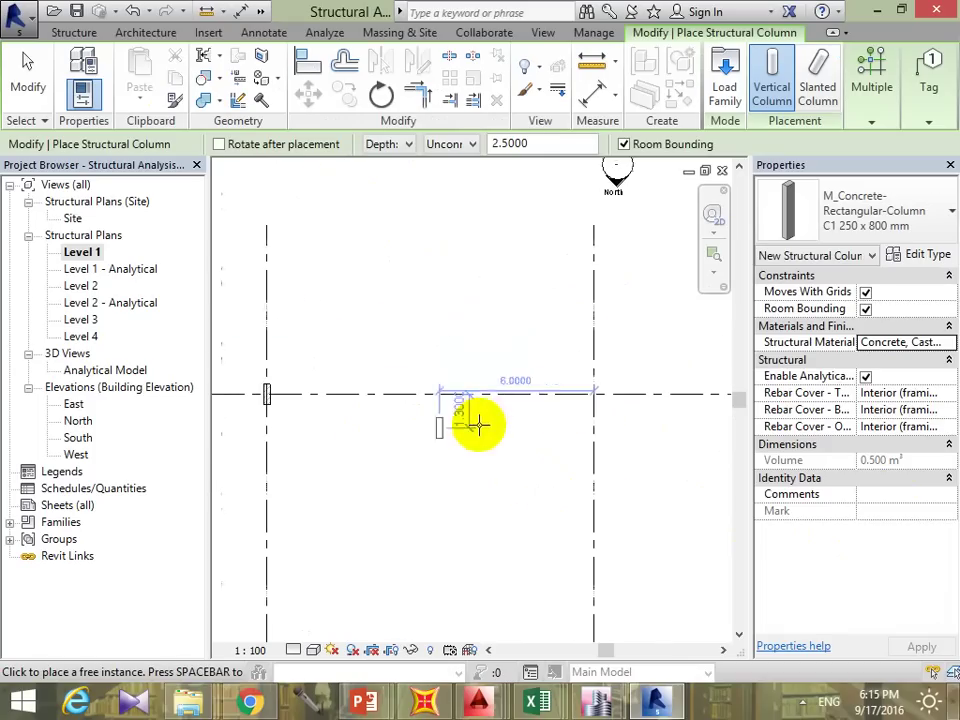
pyautogui.click(594, 398)
pyautogui.moveTo(595, 438); pyautogui.dragTo(339, 418, button='middle')
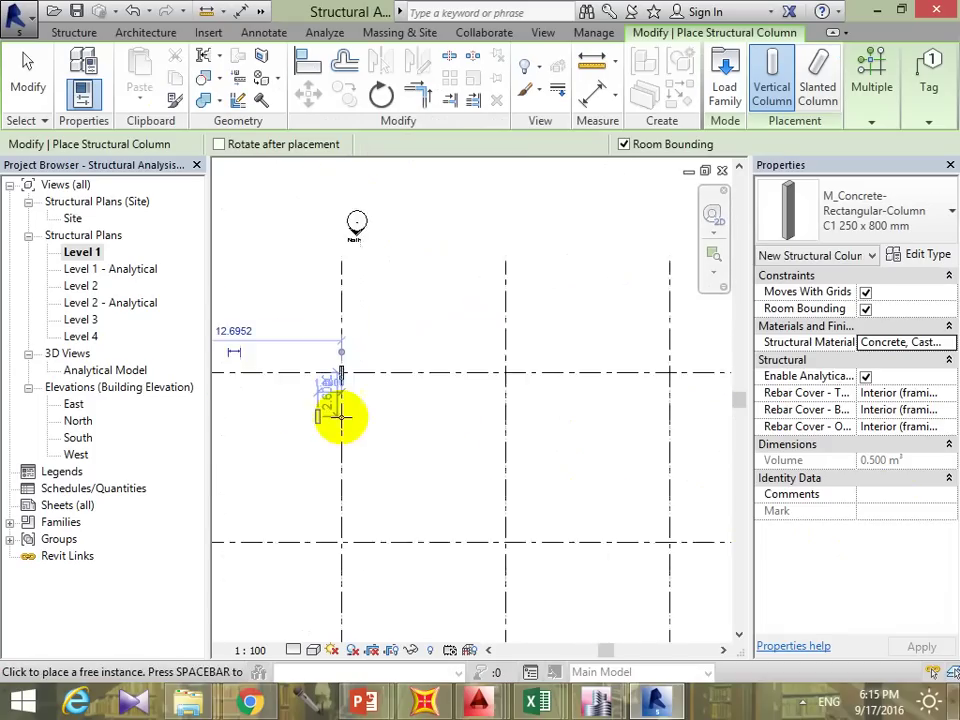
pyautogui.click(482, 378)
pyautogui.click(624, 378)
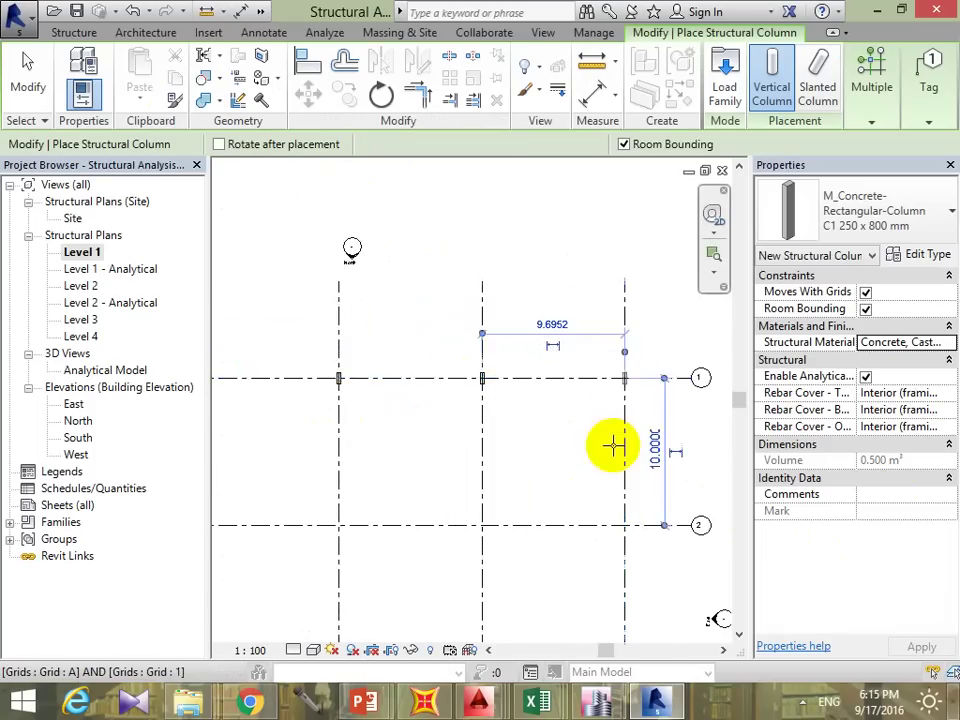
# Step: Place columns at grid intersections C/2, A/3, A/4, B/5, B/4 and B/3
pyautogui.moveTo(618, 545); pyautogui.dragTo(621, 393, button='middle')
pyautogui.click(621, 377)
pyautogui.moveTo(631, 547); pyautogui.dragTo(643, 429, button='middle')
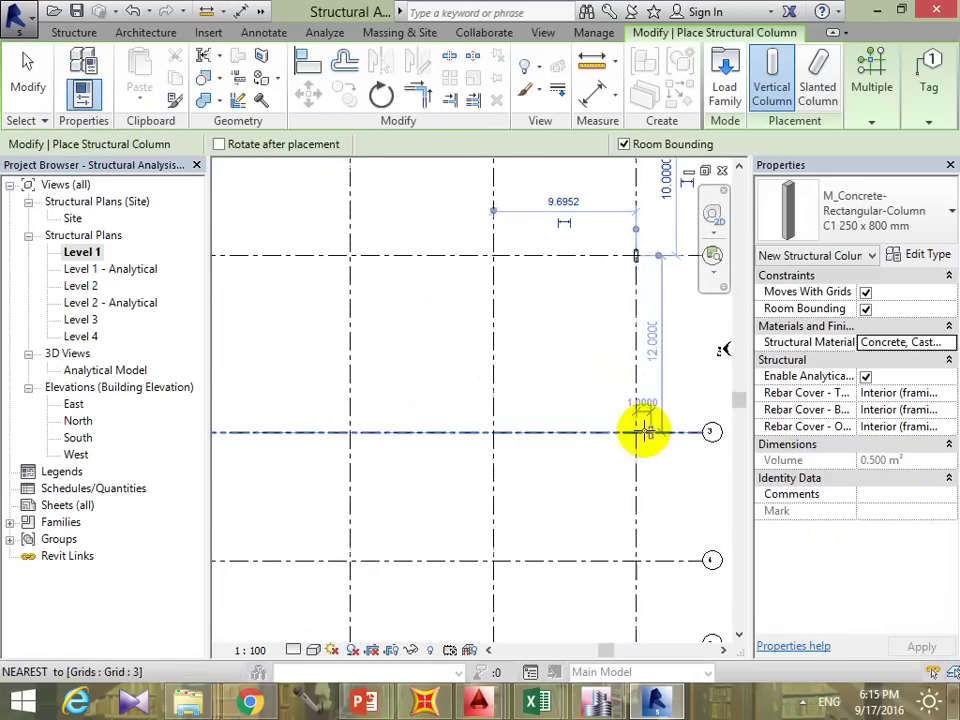
pyautogui.click(648, 477)
pyautogui.moveTo(636, 551); pyautogui.dragTo(647, 439, button='middle')
pyautogui.click(647, 449)
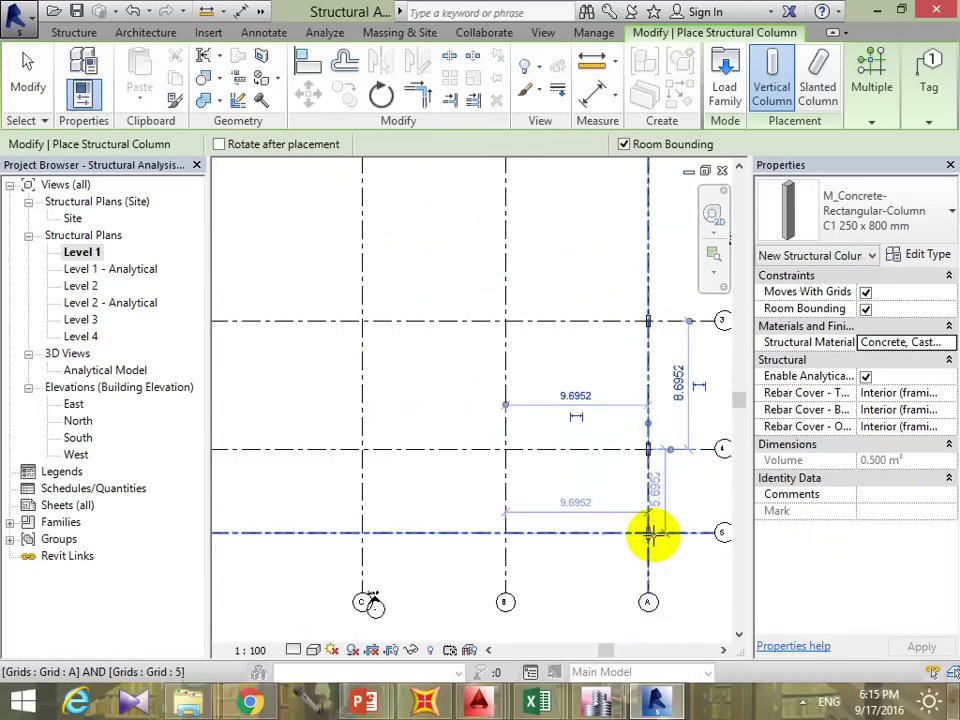
pyautogui.click(505, 532)
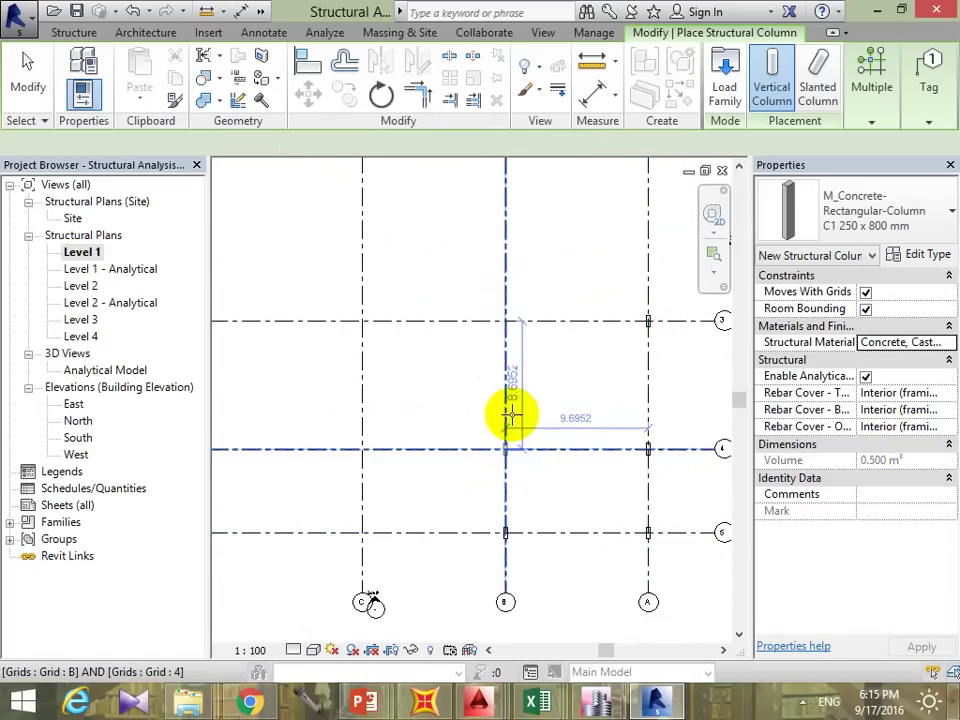
pyautogui.click(505, 448)
pyautogui.click(505, 321)
# Step: Place columns at the remaining intersections, including D/3, D/5 and C/5, then finish
pyautogui.moveTo(505, 321); pyautogui.dragTo(713, 522, button='middle')
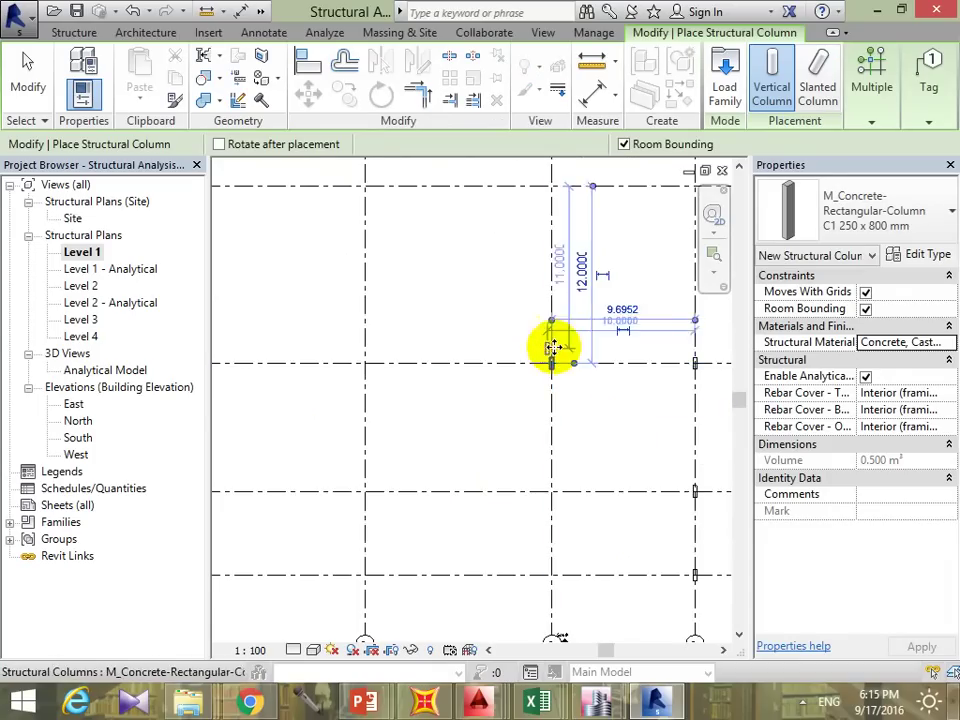
pyautogui.click(568, 346)
pyautogui.click(386, 345)
pyautogui.moveTo(439, 519); pyautogui.dragTo(469, 372, button='middle')
pyautogui.click(416, 376)
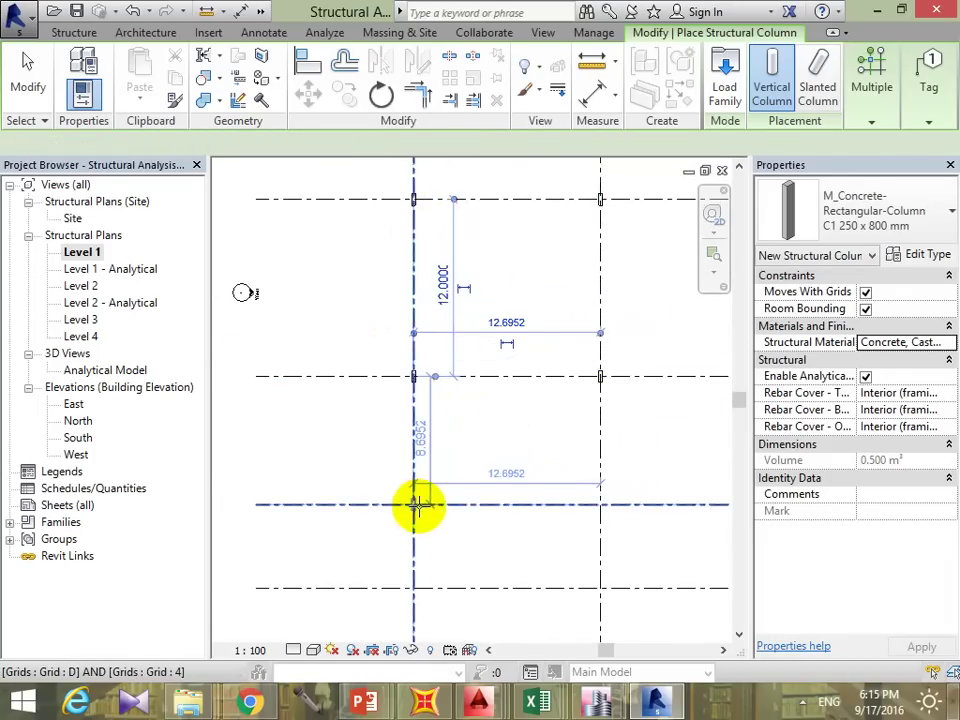
pyautogui.moveTo(498, 490); pyautogui.dragTo(486, 336, button='middle')
pyautogui.click(400, 435)
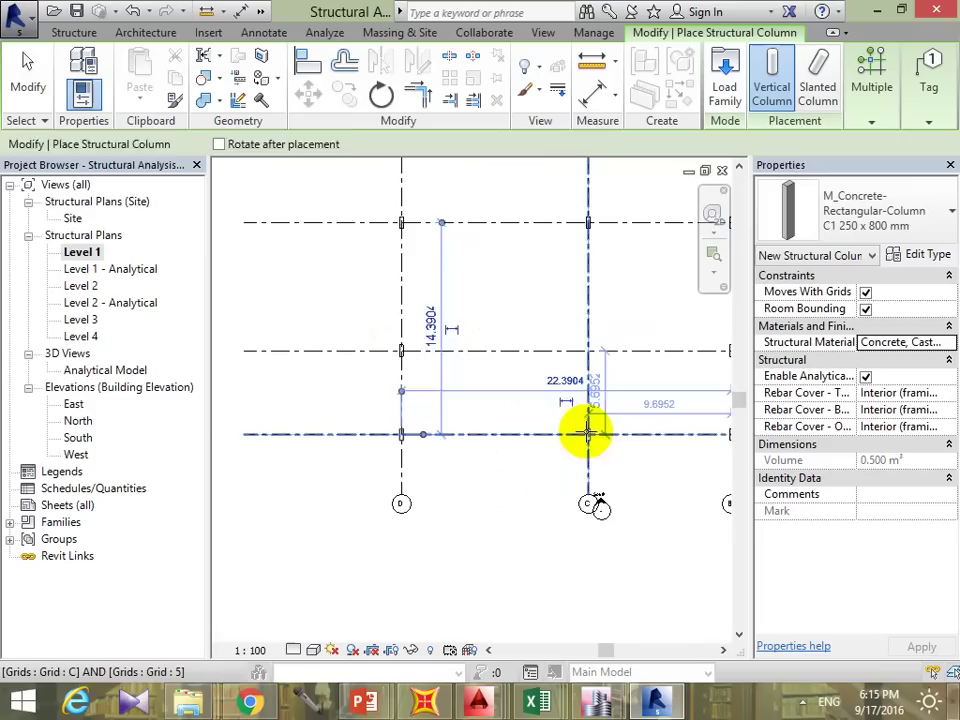
pyautogui.click(587, 435)
pyautogui.moveTo(587, 435)
pyautogui.mouseDown(button='middle')
pyautogui.moveTo(457, 452)
pyautogui.moveTo(514, 424)
pyautogui.mouseUp(button='middle')
pyautogui.scroll(-2, 553, 332)
pyautogui.scroll(-1, 568, 503)
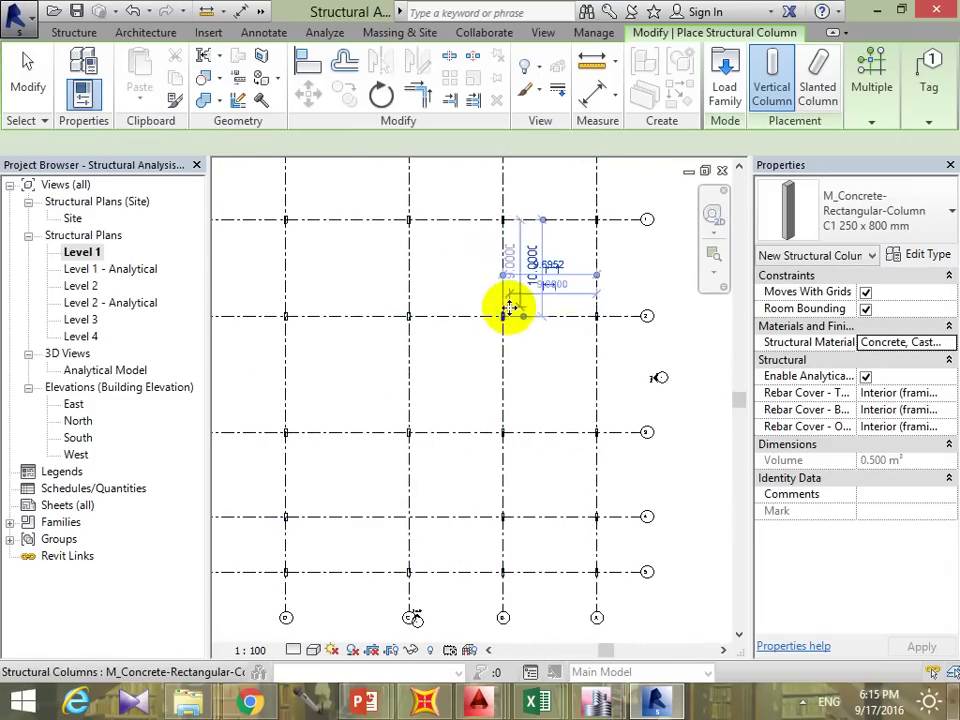
pyautogui.scroll(2, 515, 311)
pyautogui.scroll(-3, 530, 305)
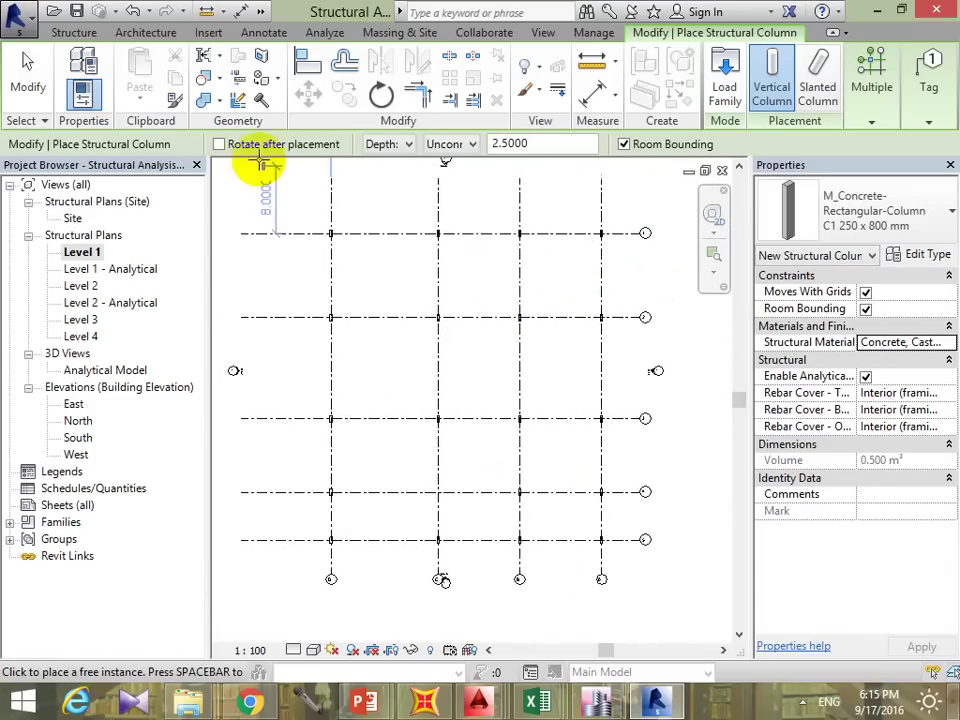
pyautogui.press('Escape')
pyautogui.press('Escape')
# Step: Place the first concrete beam along the top grid line between its end columns
pyautogui.click(74, 75)
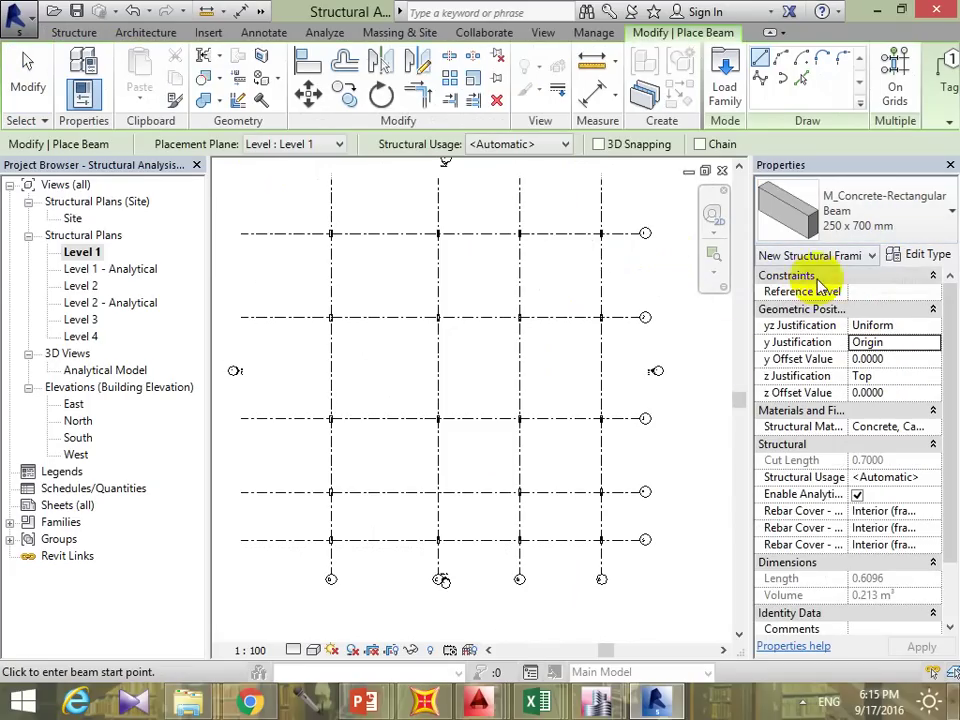
pyautogui.scroll(2, 600, 231)
pyautogui.scroll(3, 615, 227)
pyautogui.scroll(2, 594, 221)
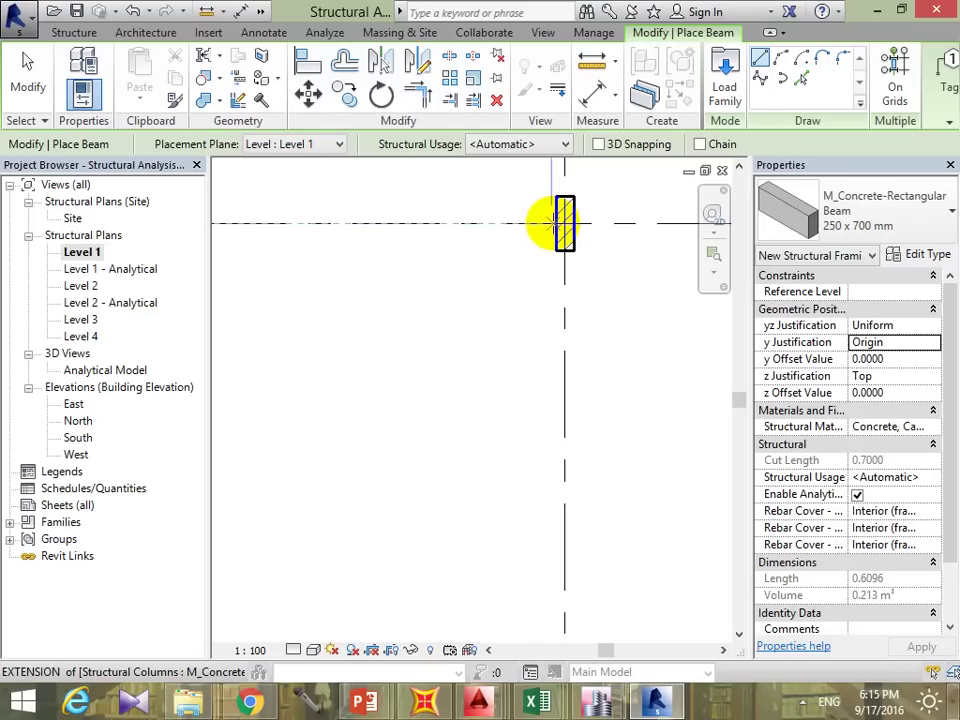
pyautogui.click(565, 222)
pyautogui.scroll(-3, 565, 222)
pyautogui.moveTo(429, 231); pyautogui.dragTo(707, 332, button='middle')
pyautogui.scroll(-2, 707, 332)
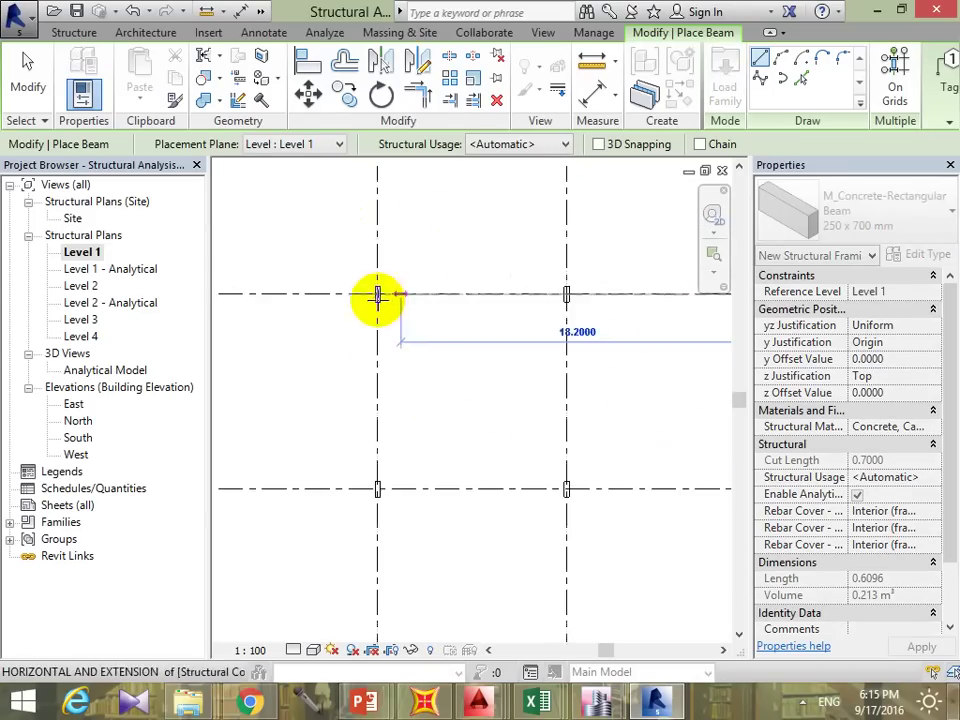
pyautogui.moveTo(377, 298)
pyautogui.mouseDown(button='middle')
pyautogui.moveTo(527, 326)
pyautogui.moveTo(515, 319)
pyautogui.mouseUp(button='middle')
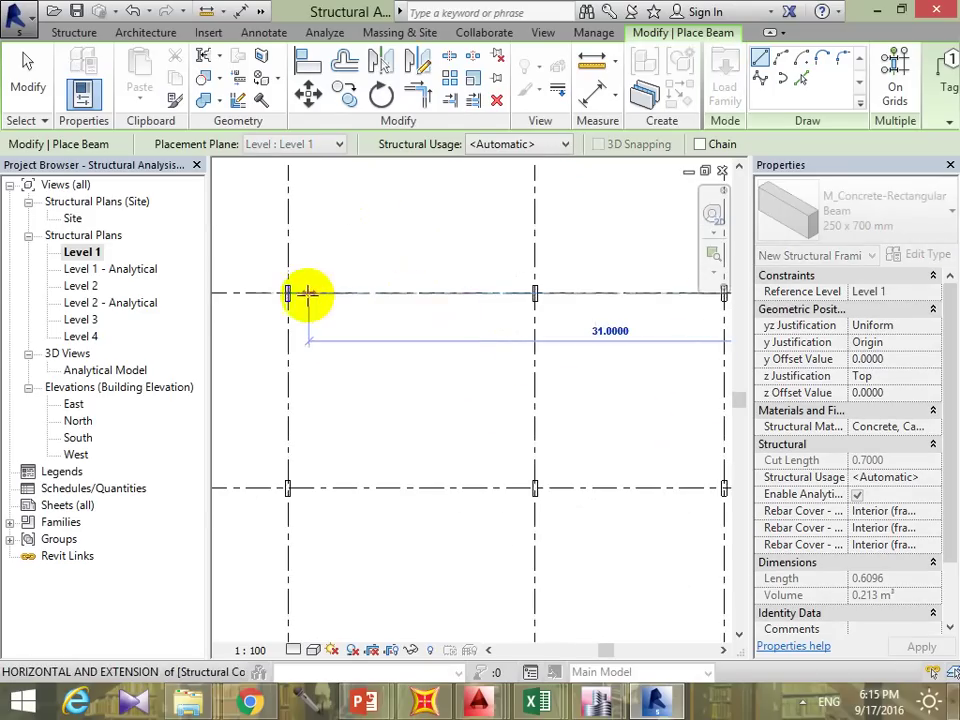
pyautogui.click(339, 369)
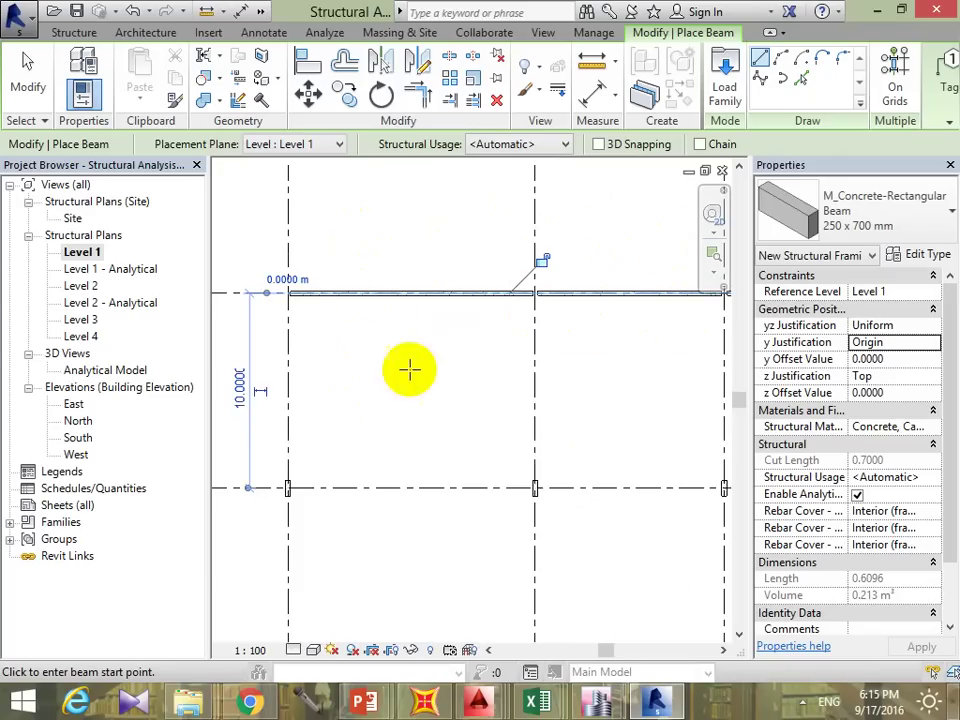
# Step: Start a new beam at a column and turn on chained beam placement
pyautogui.click(287, 293)
pyautogui.moveTo(386, 300); pyautogui.dragTo(428, 240, button='middle')
pyautogui.scroll(-2, 428, 240)
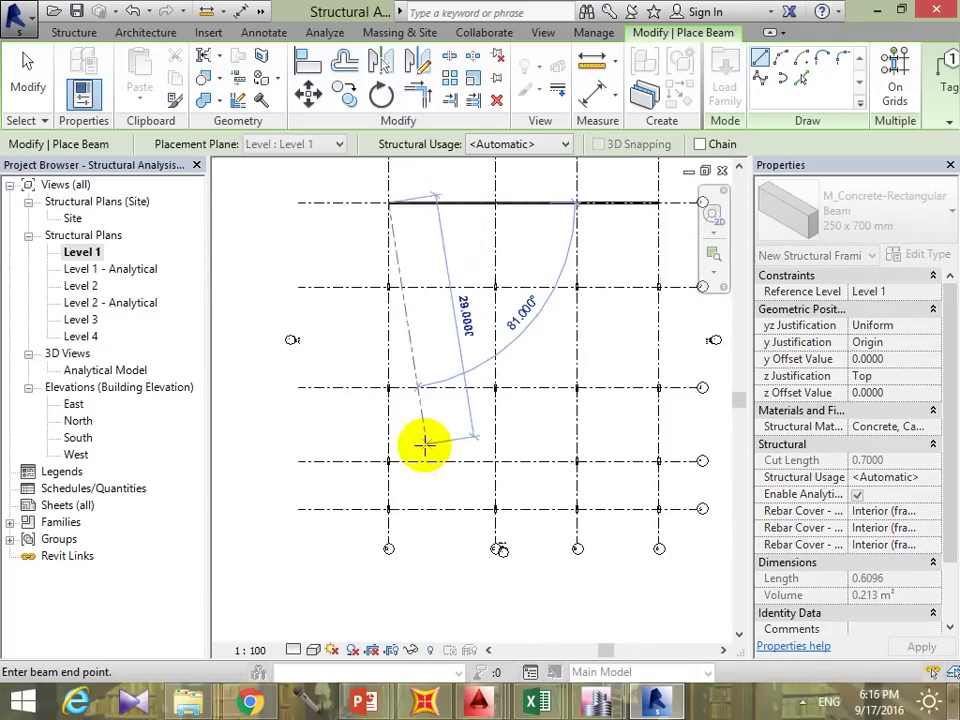
pyautogui.scroll(1, 424, 444)
pyautogui.scroll(2, 386, 523)
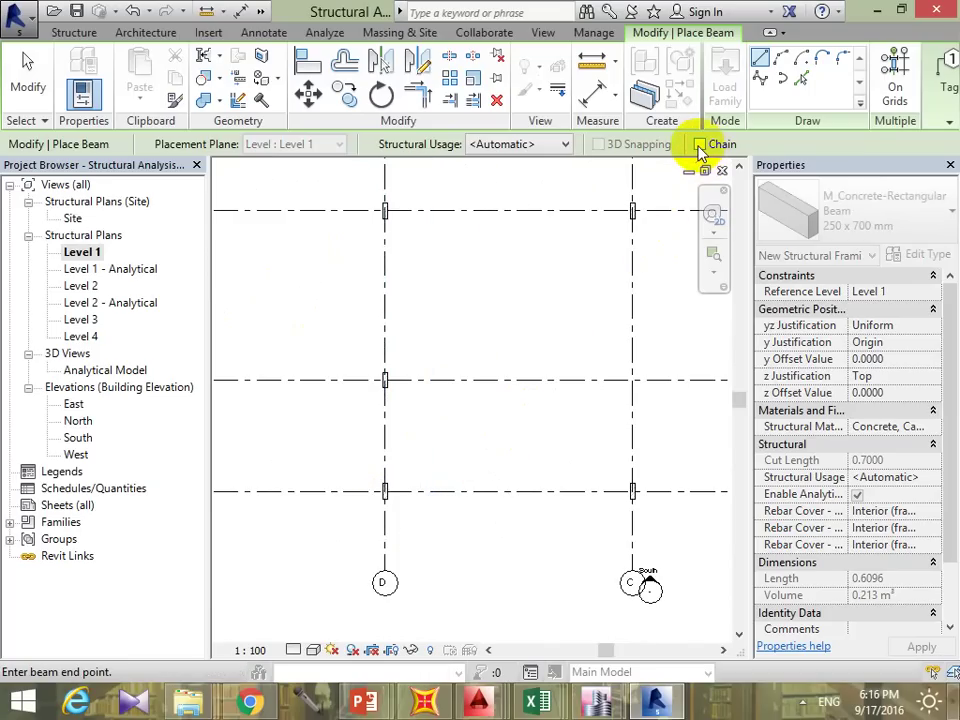
pyautogui.click(699, 145)
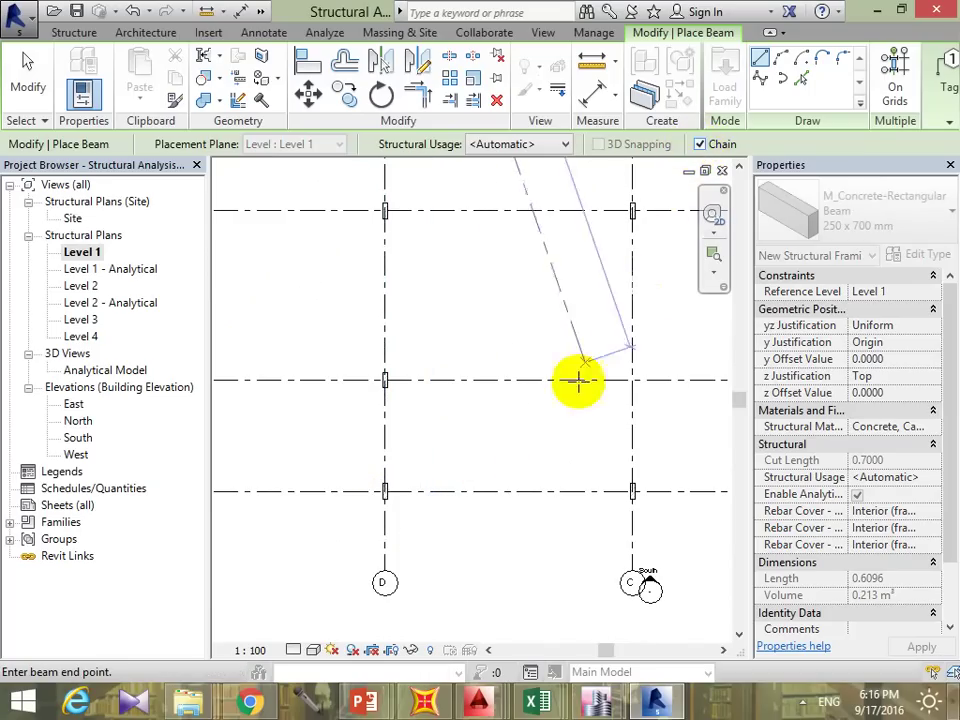
# Step: Draw chained beams from the grid D intersection to grid A, then up to the top grid
pyautogui.click(385, 492)
pyautogui.moveTo(593, 454); pyautogui.dragTo(263, 470, button='middle')
pyautogui.scroll(-2, 688, 490)
pyautogui.scroll(3, 688, 490)
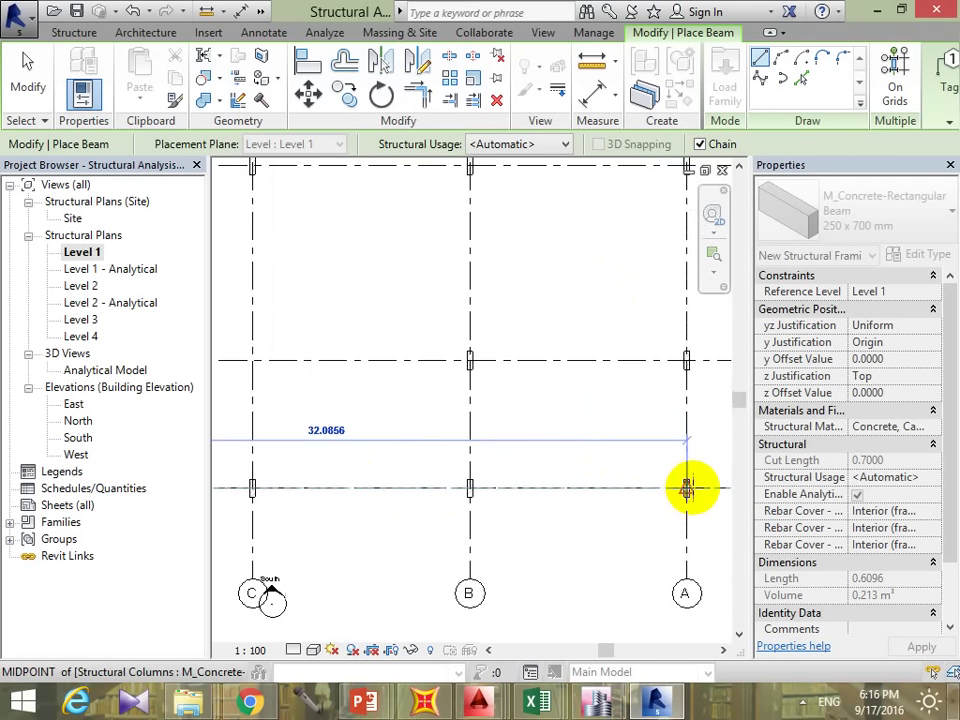
pyautogui.click(688, 490)
pyautogui.scroll(-3, 686, 401)
pyautogui.moveTo(681, 306); pyautogui.dragTo(561, 521, button='middle')
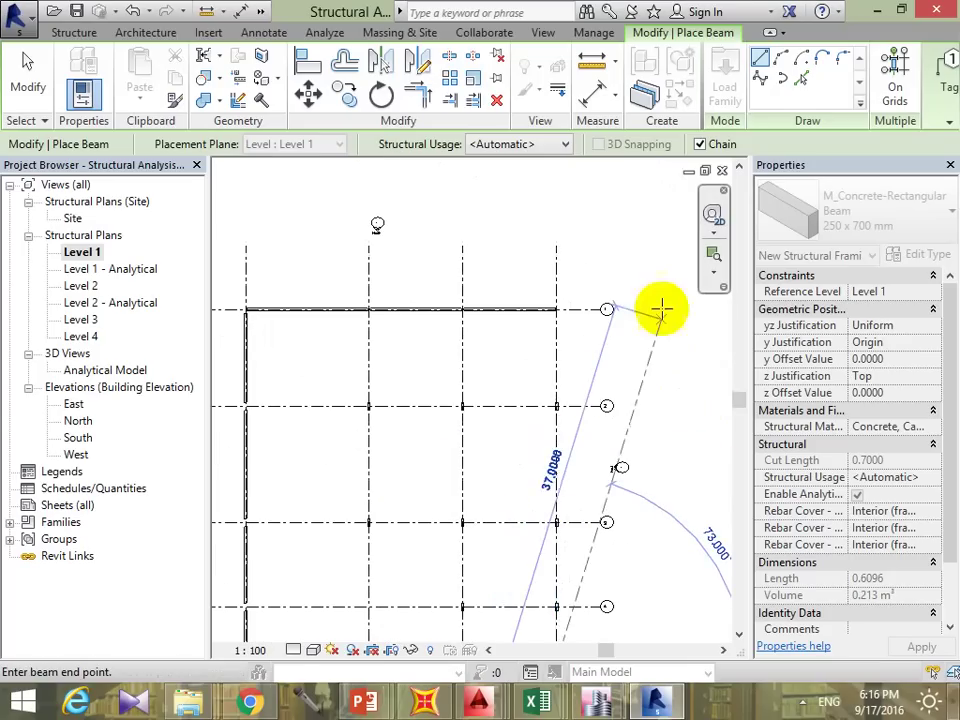
pyautogui.click(556, 310)
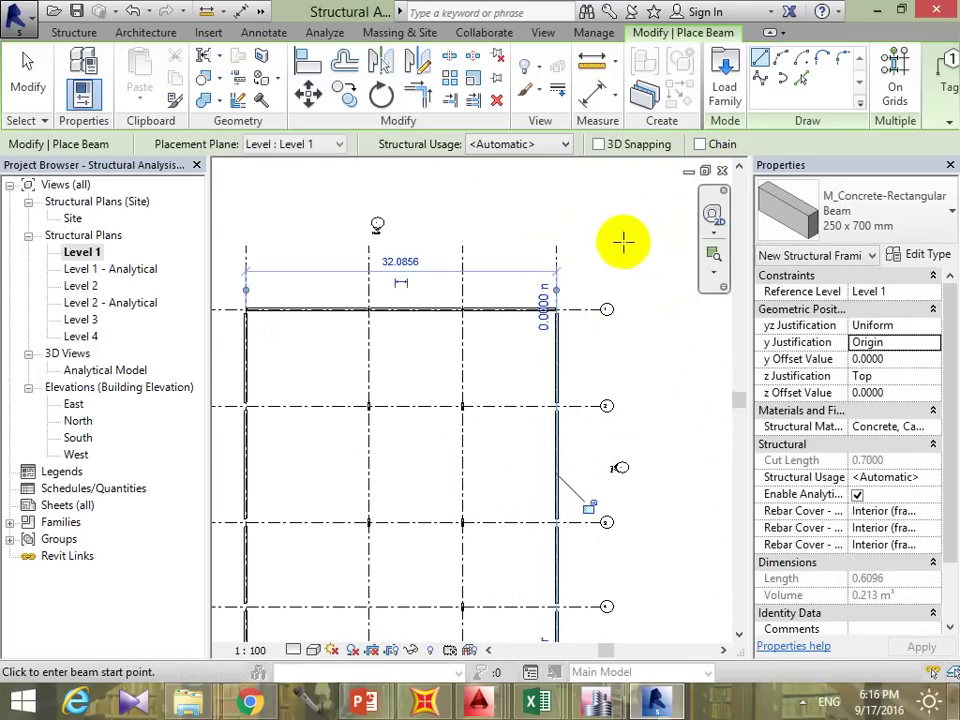
pyautogui.moveTo(332, 480); pyautogui.dragTo(389, 355, button='middle')
# Step: Draw vertical beams along two middle grids and horizontal beams along three grid rows
pyautogui.click(427, 186)
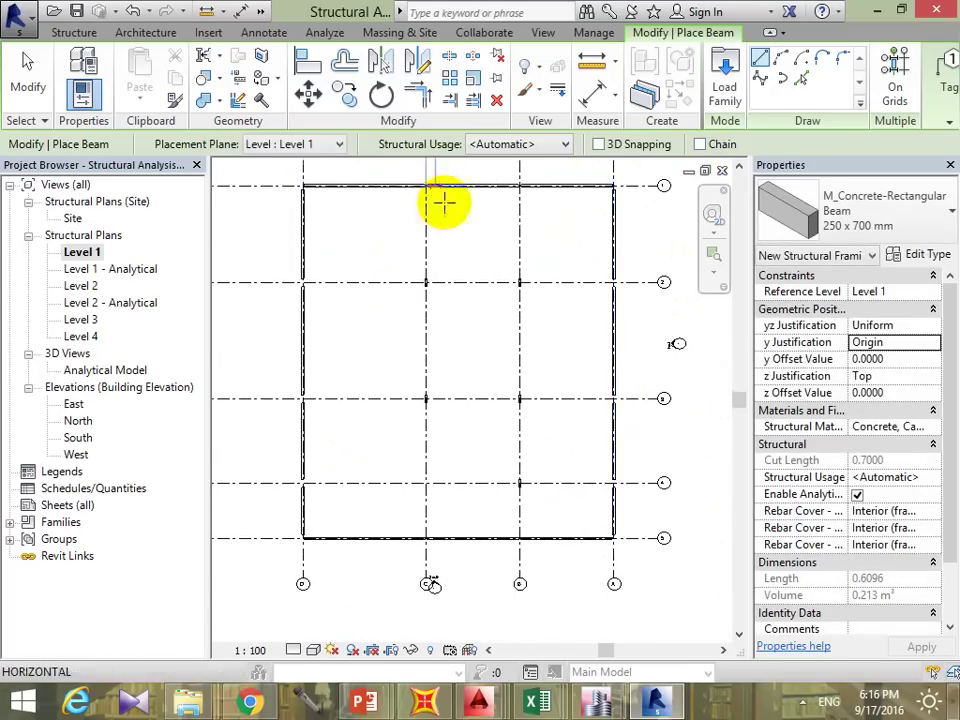
pyautogui.click(428, 537)
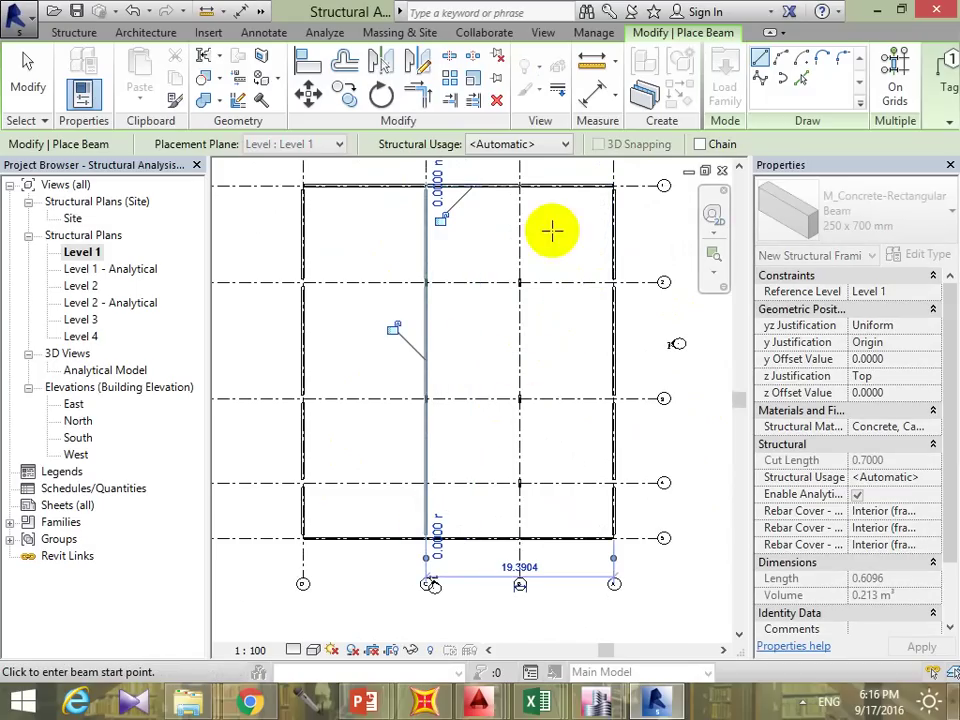
pyautogui.click(519, 184)
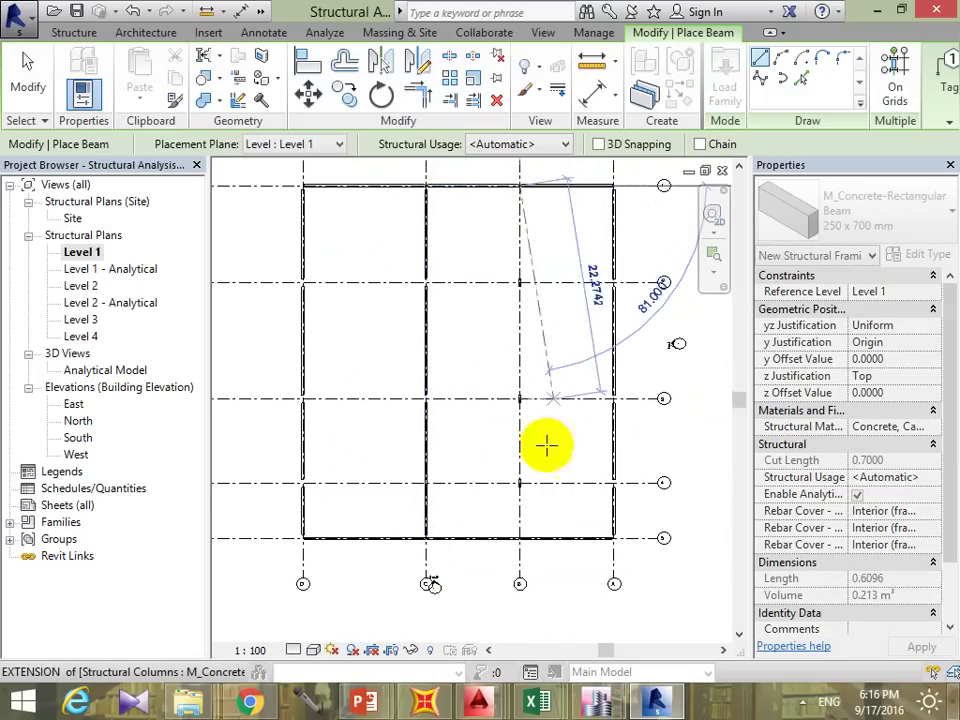
pyautogui.click(519, 537)
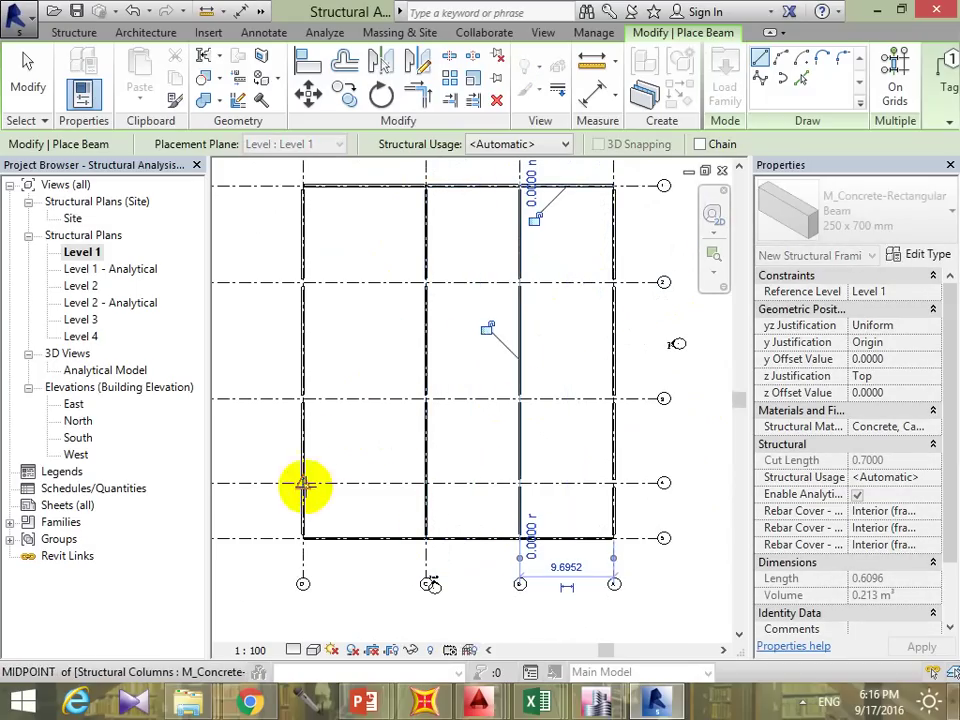
pyautogui.click(302, 483)
pyautogui.click(614, 483)
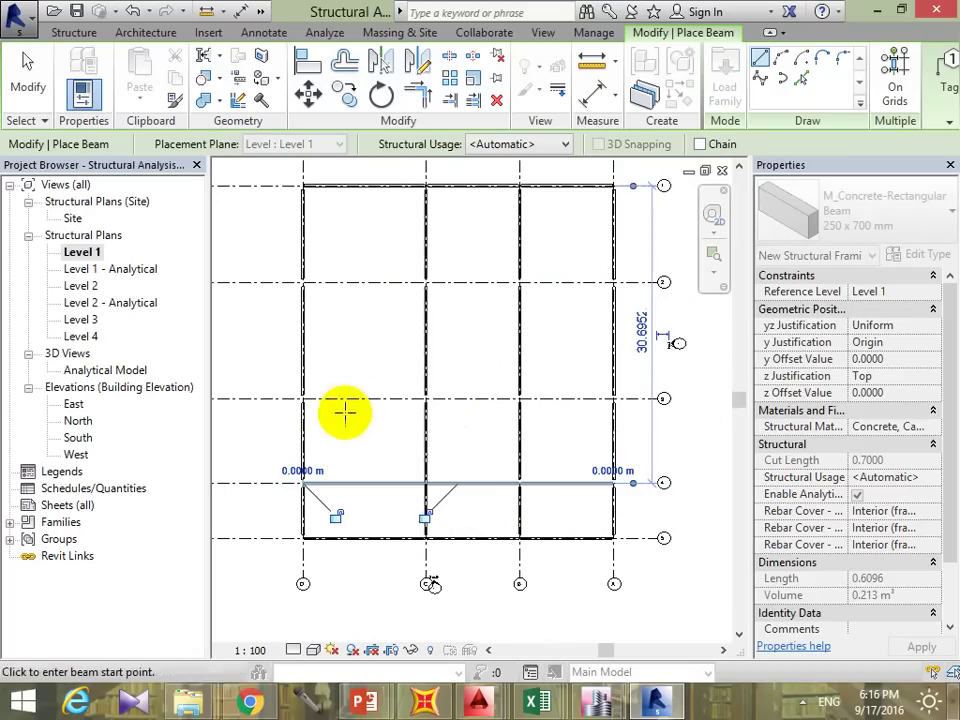
pyautogui.click(303, 398)
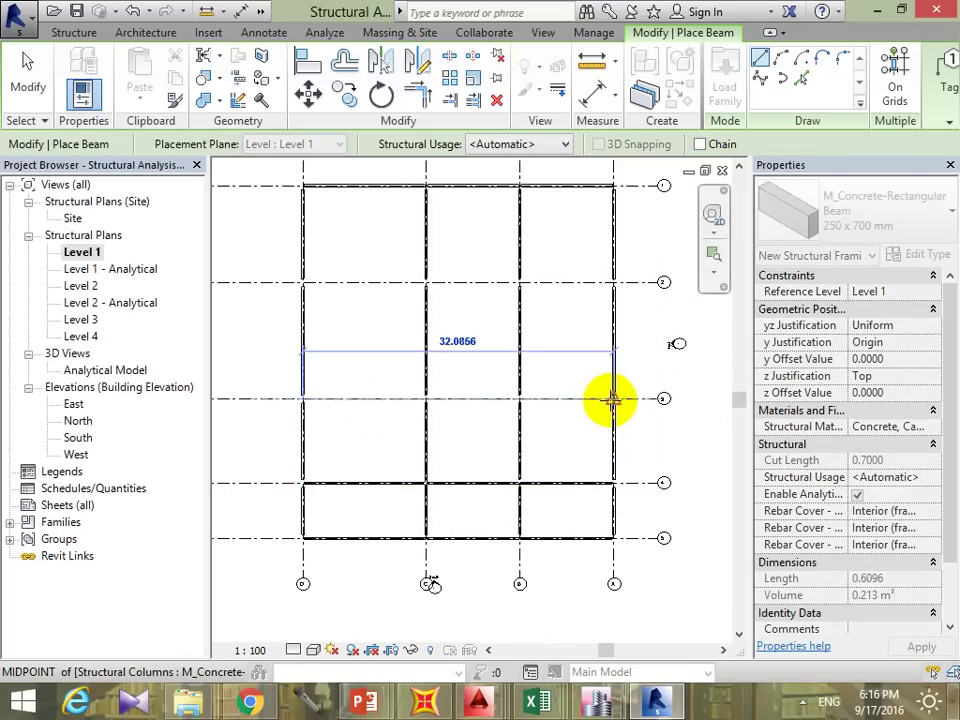
pyautogui.click(613, 398)
pyautogui.click(306, 284)
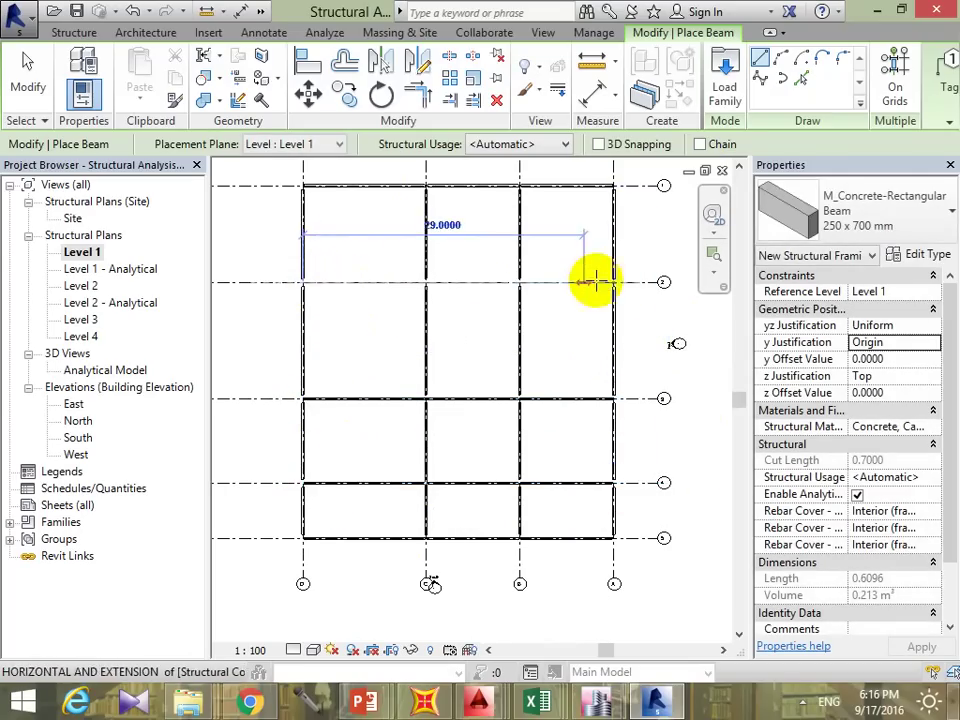
pyautogui.click(614, 283)
# Step: Look over the finished 250 x 700 mm beam grid and end beam placement
pyautogui.scroll(2, 563, 393)
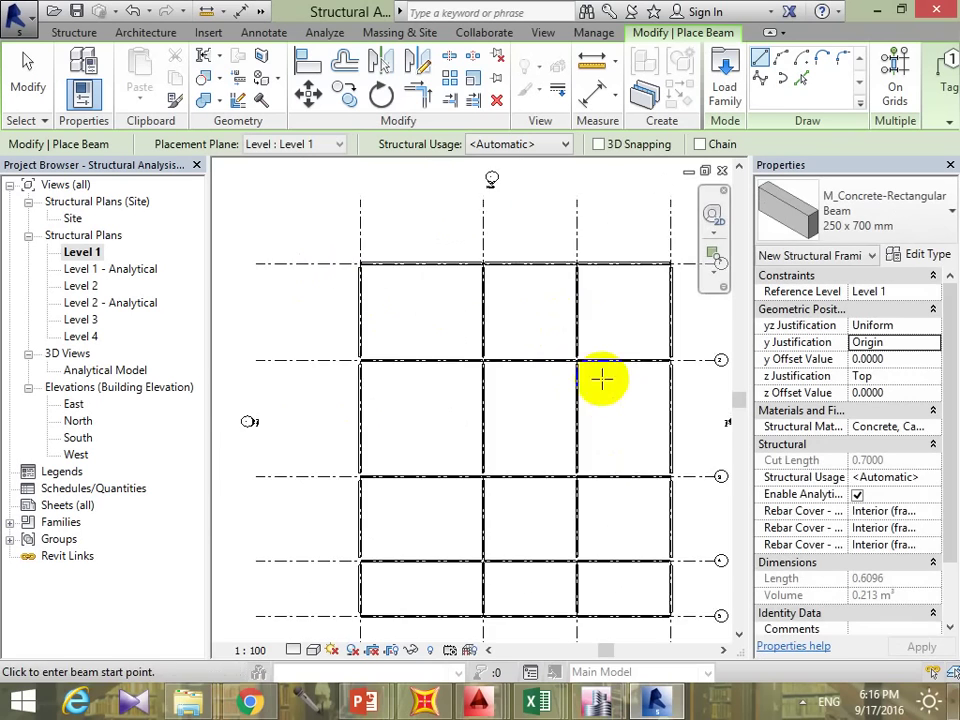
pyautogui.scroll(2, 604, 379)
pyautogui.scroll(3, 619, 281)
pyautogui.scroll(2, 497, 343)
pyautogui.moveTo(508, 342); pyautogui.dragTo(456, 392, button='middle')
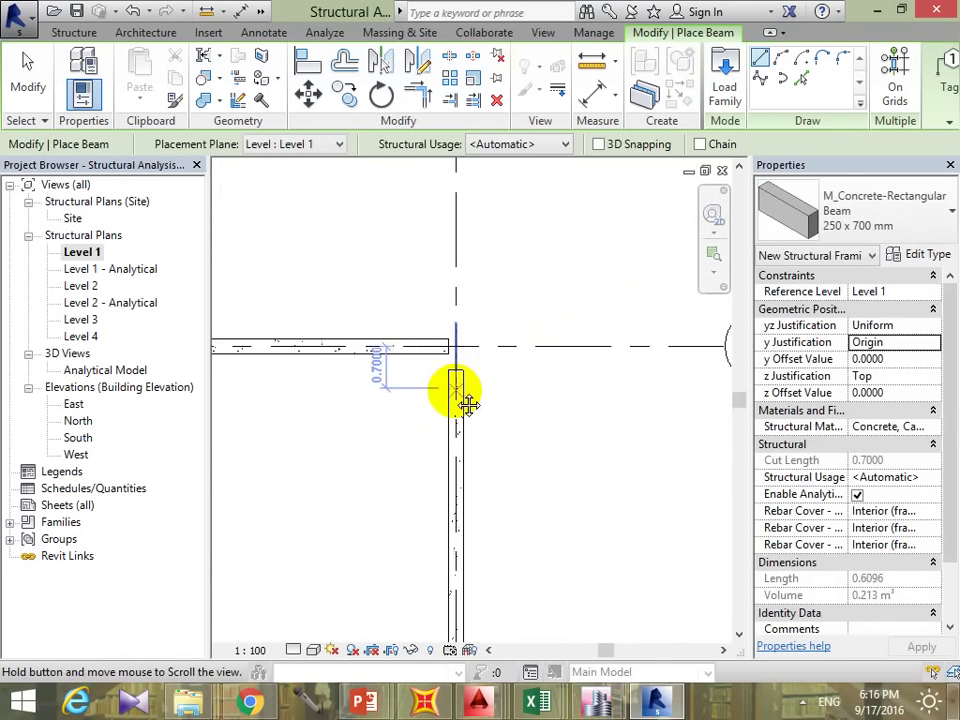
pyautogui.scroll(-1, 557, 368)
pyautogui.moveTo(557, 368)
pyautogui.mouseDown(button='middle')
pyautogui.moveTo(667, 399)
pyautogui.moveTo(642, 340)
pyautogui.moveTo(575, 308)
pyautogui.mouseUp(button='middle')
pyautogui.scroll(-2, 630, 345)
pyautogui.press('Escape')
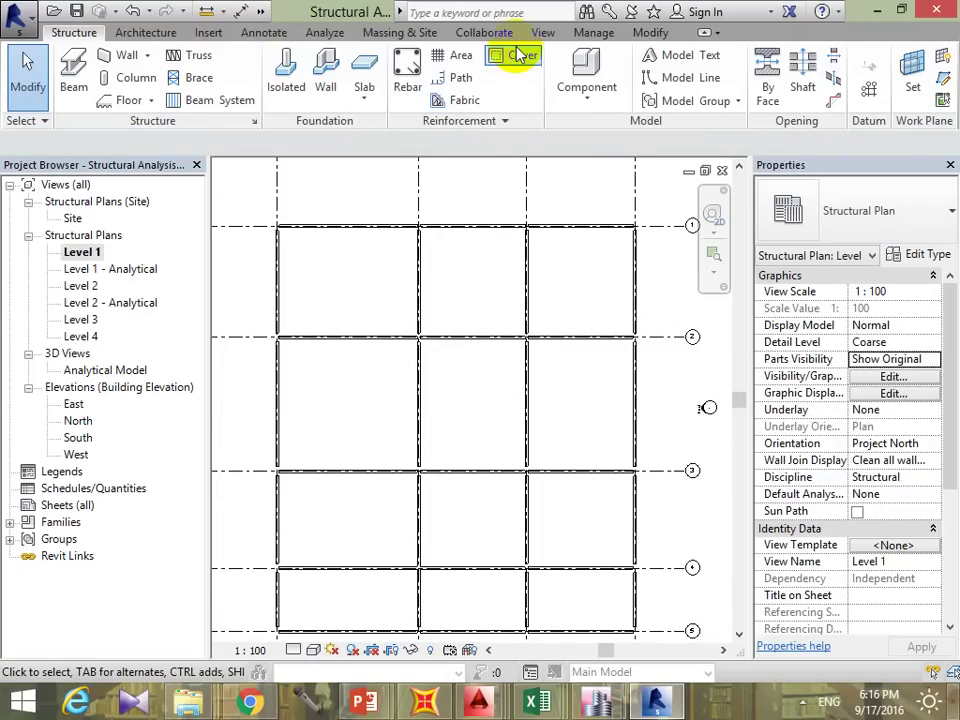
# Step: Open the default 3D view and orbit to inspect the column-and-beam framing
pyautogui.click(546, 33)
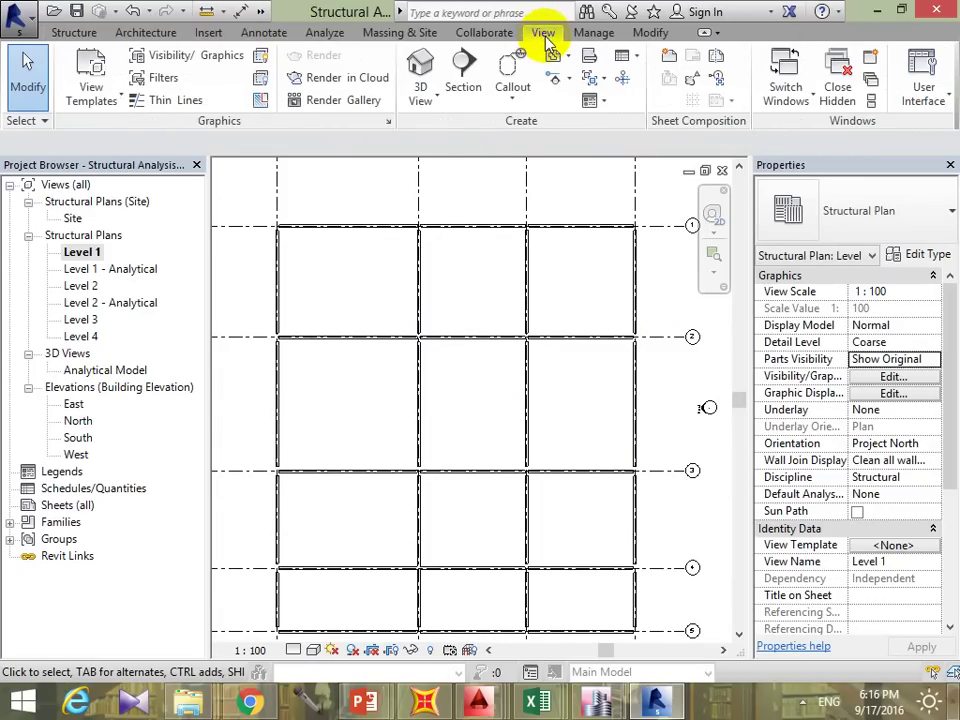
pyautogui.click(420, 65)
pyautogui.moveTo(513, 308)
pyautogui.keyDown('shift'); pyautogui.mouseDown(button='middle')
pyautogui.moveTo(508, 508)
pyautogui.moveTo(465, 500)
pyautogui.mouseUp(button='middle'); pyautogui.keyUp('shift')
pyautogui.scroll(2, 465, 500)
pyautogui.scroll(3, 489, 467)
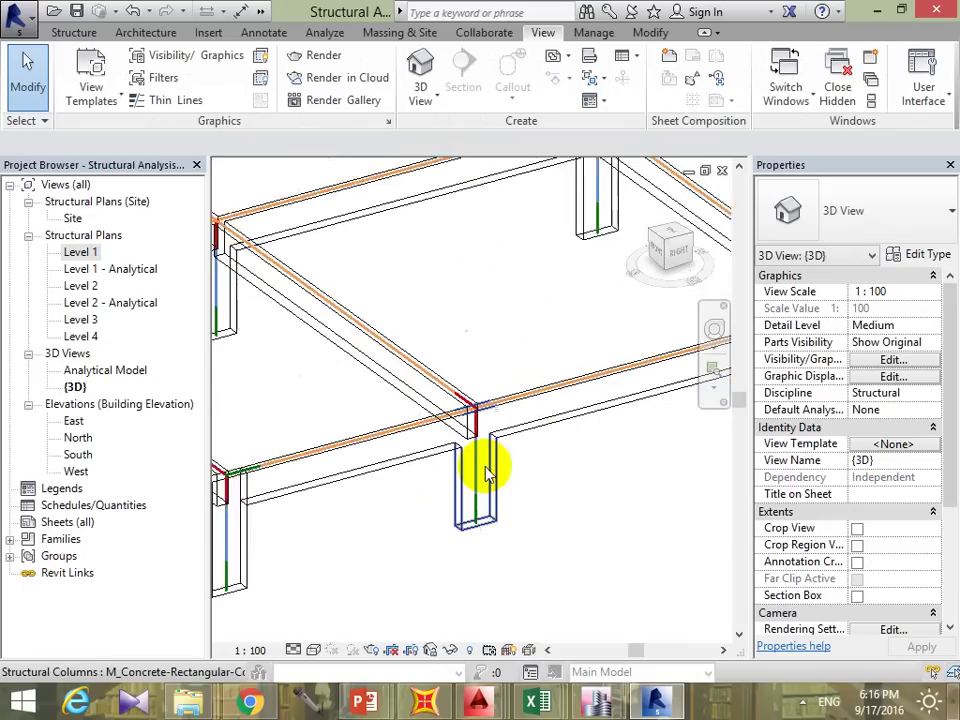
pyautogui.scroll(-2, 493, 461)
pyautogui.scroll(-5, 493, 470)
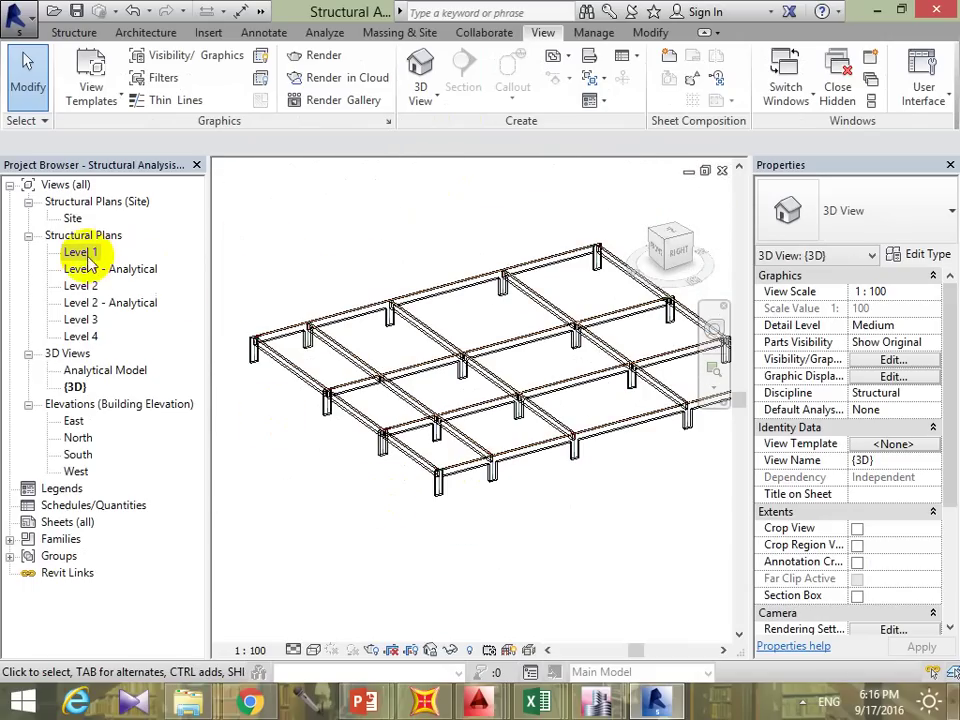
# Step: Check the Level 2 plan, then the Level 1 plan centred on the grid
pyautogui.doubleClick(70, 285)
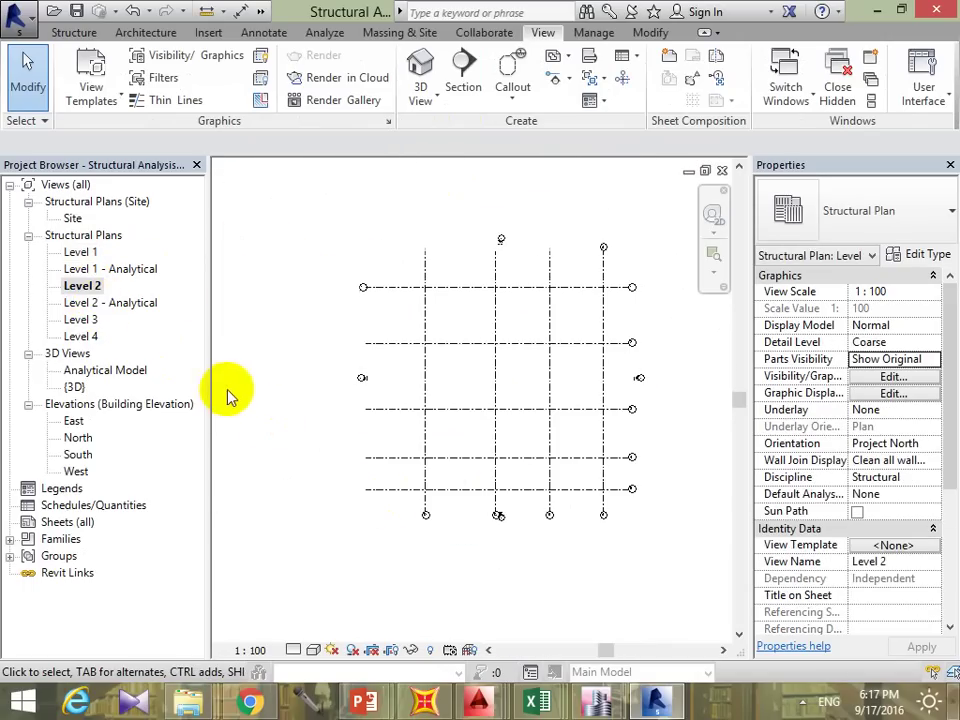
pyautogui.doubleClick(88, 253)
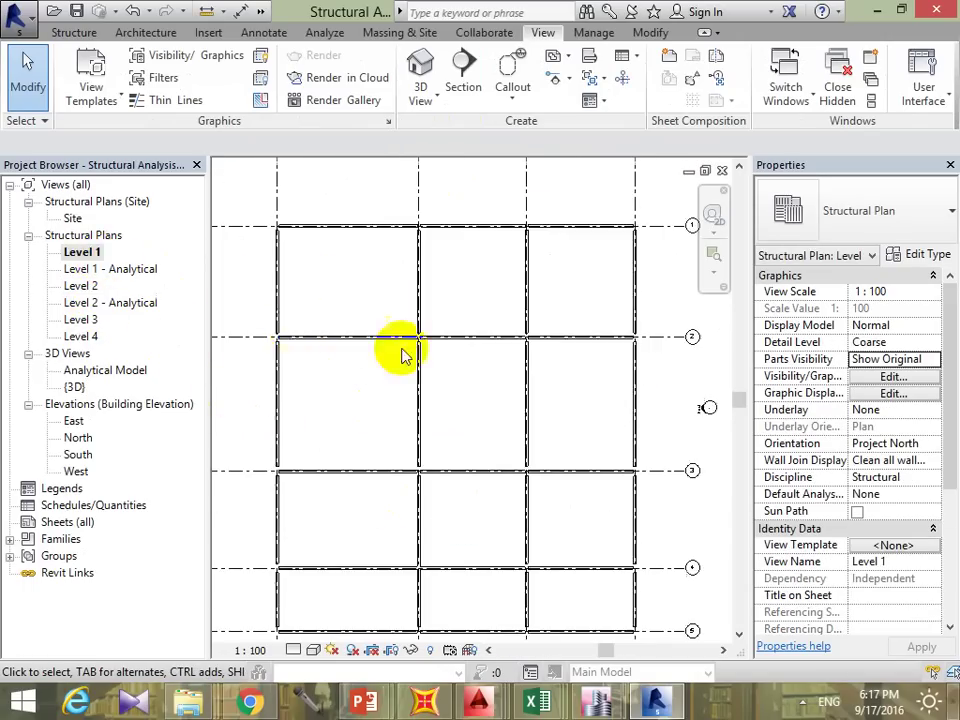
pyautogui.scroll(2, 429, 208)
pyautogui.scroll(3, 392, 229)
pyautogui.scroll(2, 392, 238)
pyautogui.scroll(-3, 392, 238)
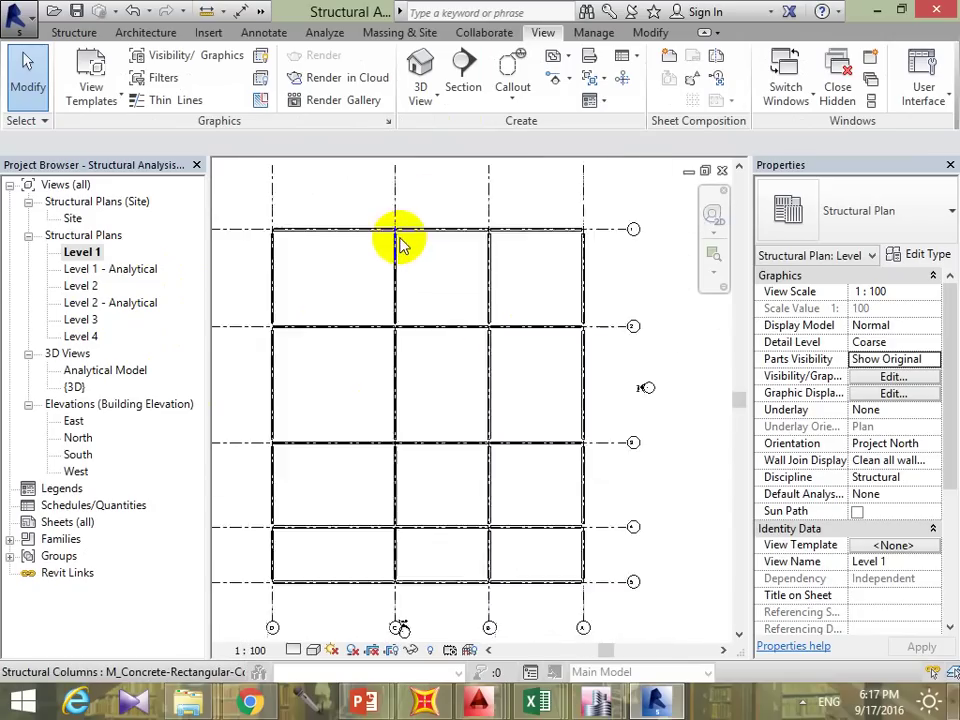
pyautogui.moveTo(396, 240)
pyautogui.mouseDown(button='middle')
pyautogui.moveTo(574, 306)
pyautogui.moveTo(588, 348)
pyautogui.mouseUp(button='middle')
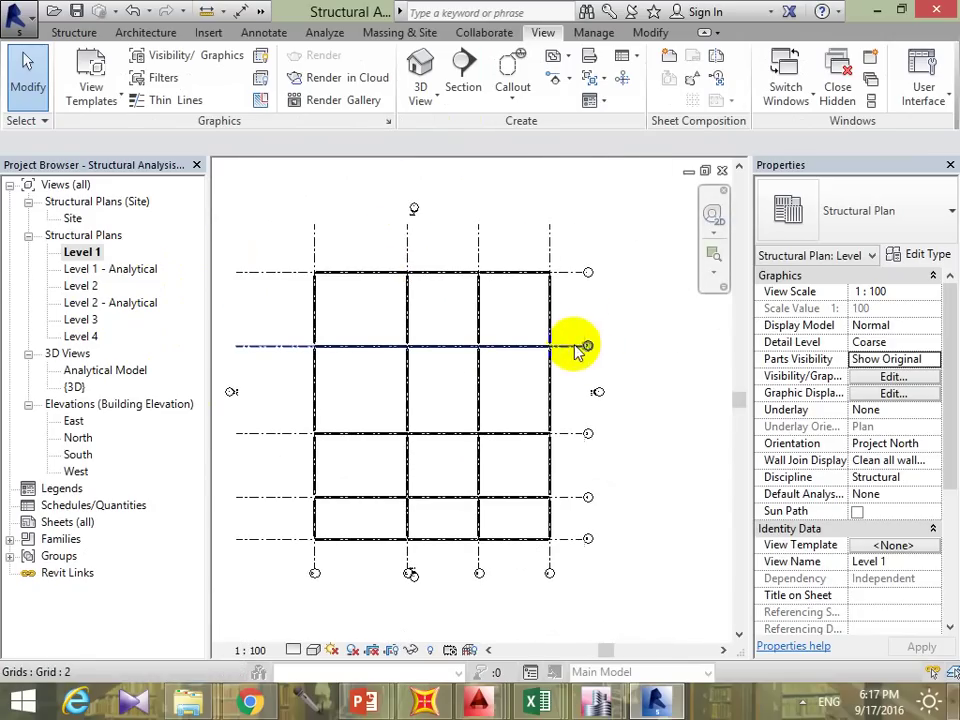
# Step: Return to the default 3D view and switch its visual style to Shaded
pyautogui.click(421, 80)
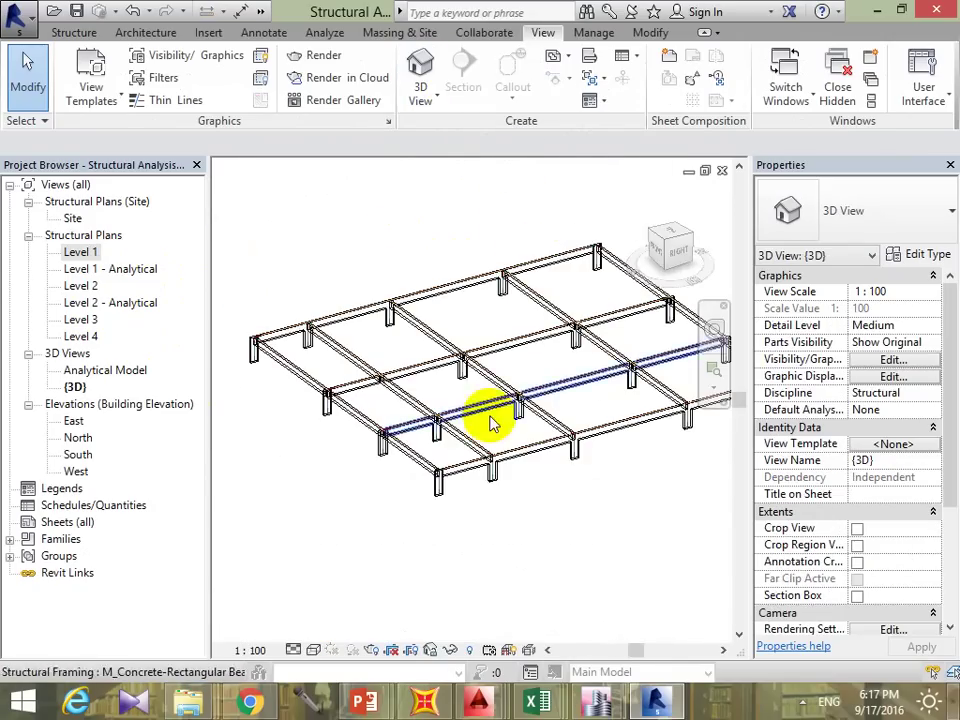
pyautogui.scroll(3, 490, 423)
pyautogui.click(316, 651)
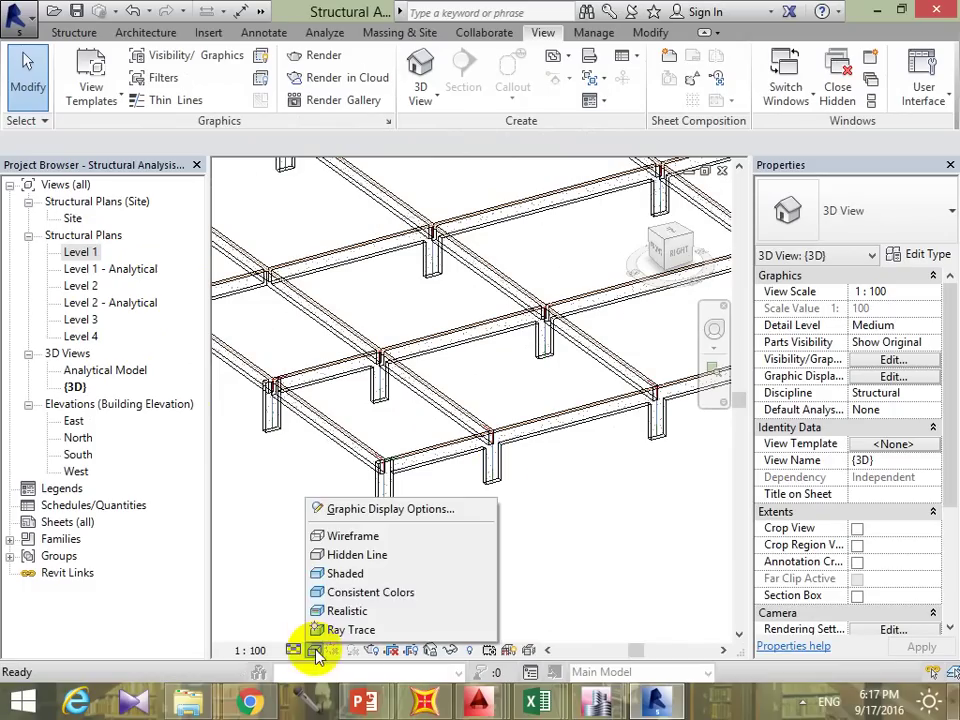
pyautogui.click(360, 572)
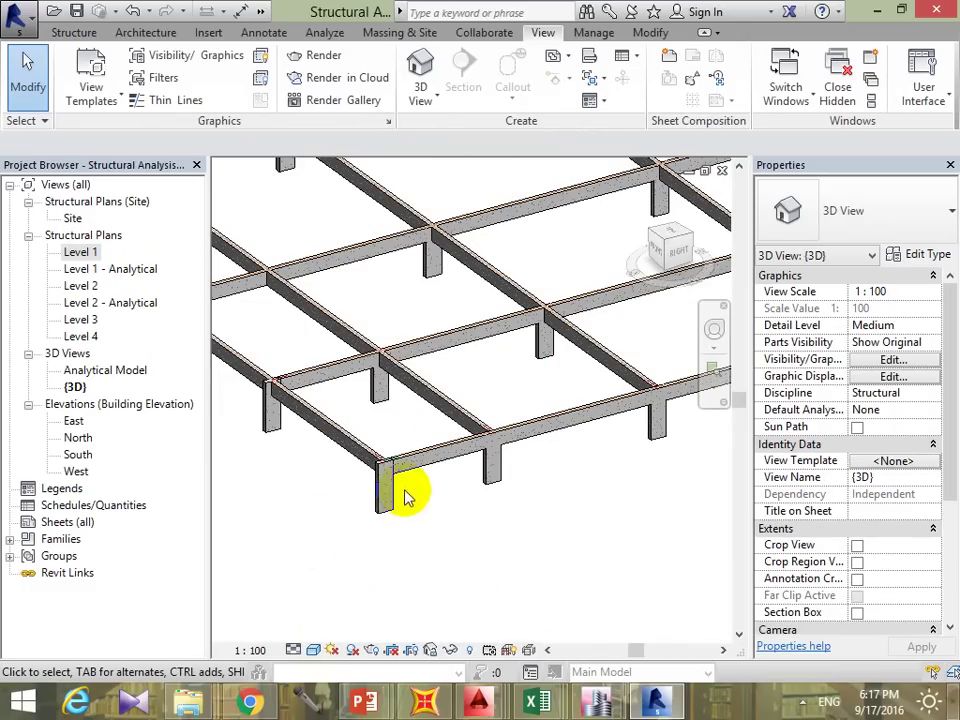
pyautogui.moveTo(407, 497); pyautogui.dragTo(368, 525)
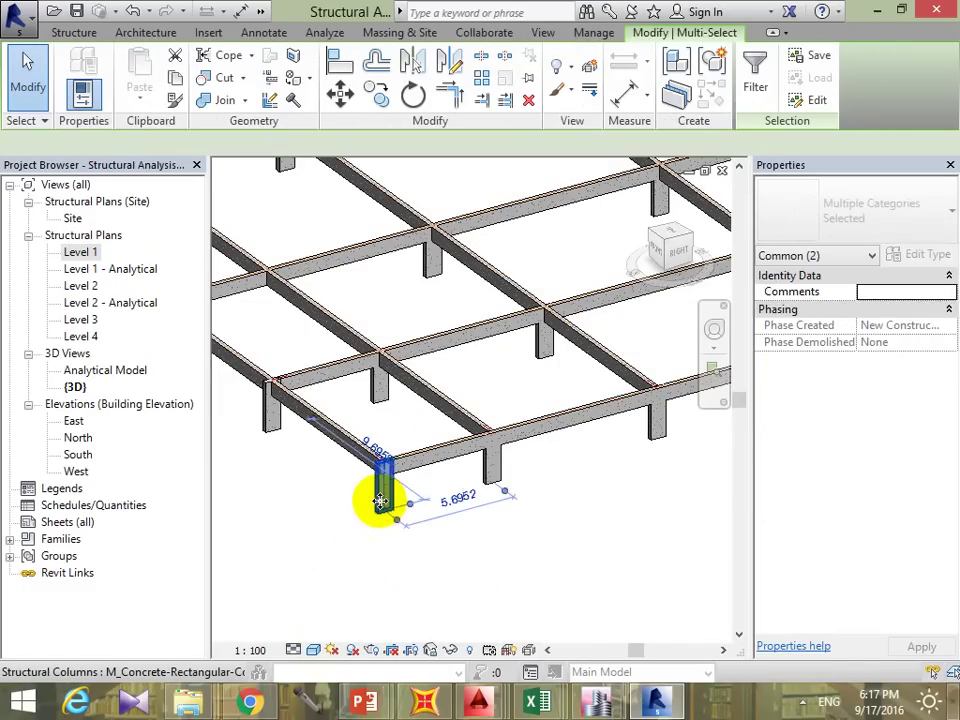
# Step: Set the front corner column's Top Level to Level 2 and its Base Offset to 0
pyautogui.click(380, 505)
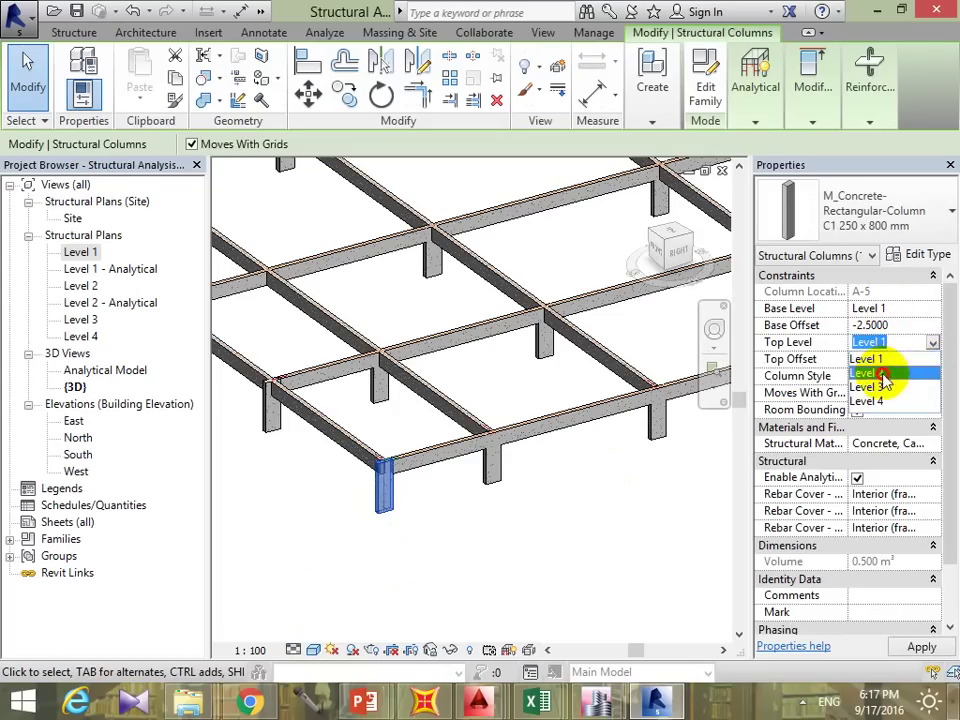
pyautogui.click(883, 373)
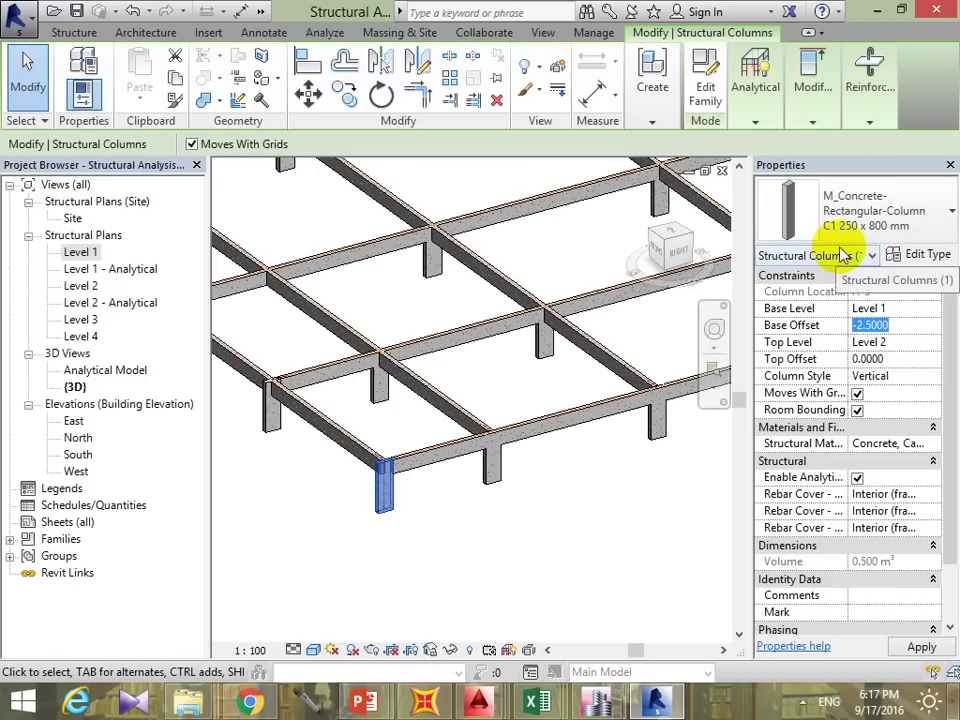
pyautogui.press('Return')
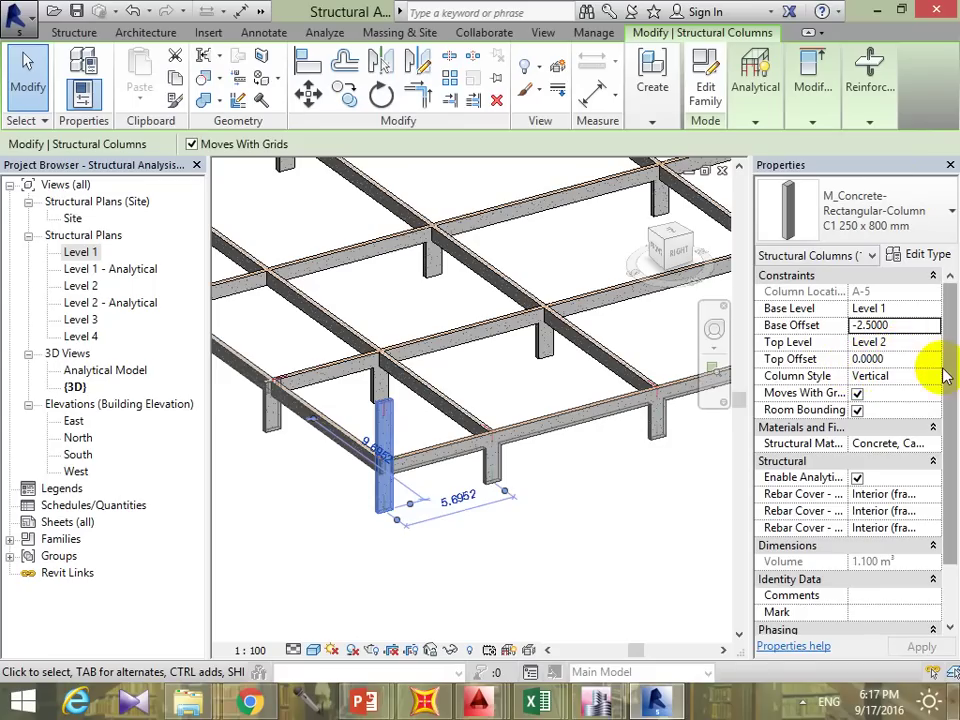
pyautogui.click(903, 325)
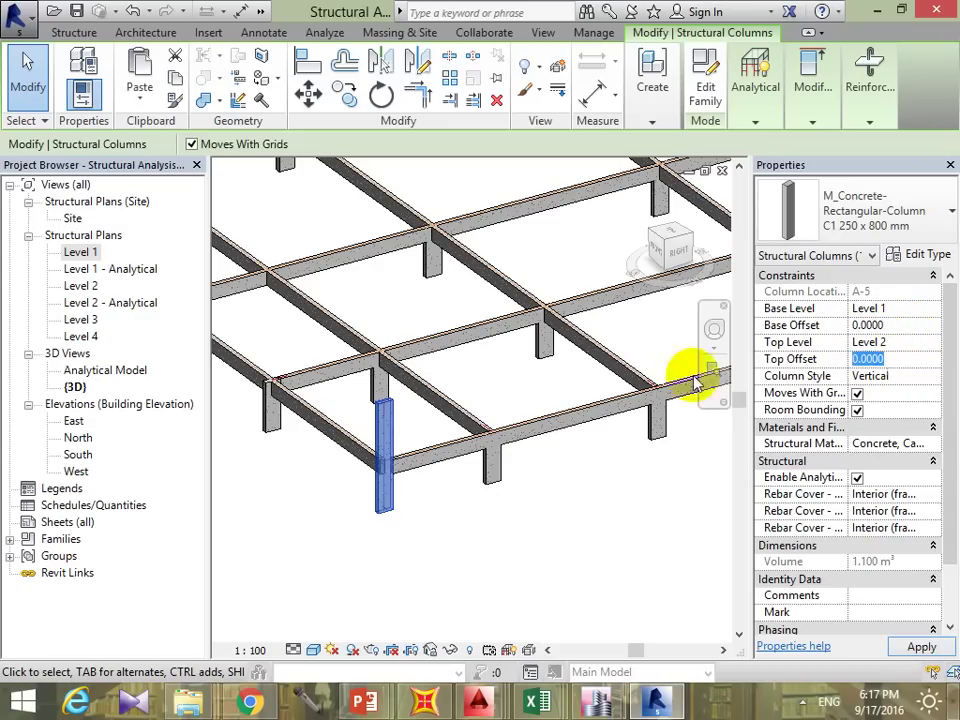
pyautogui.click(443, 568)
pyautogui.moveTo(508, 553); pyautogui.dragTo(543, 490, button='middle')
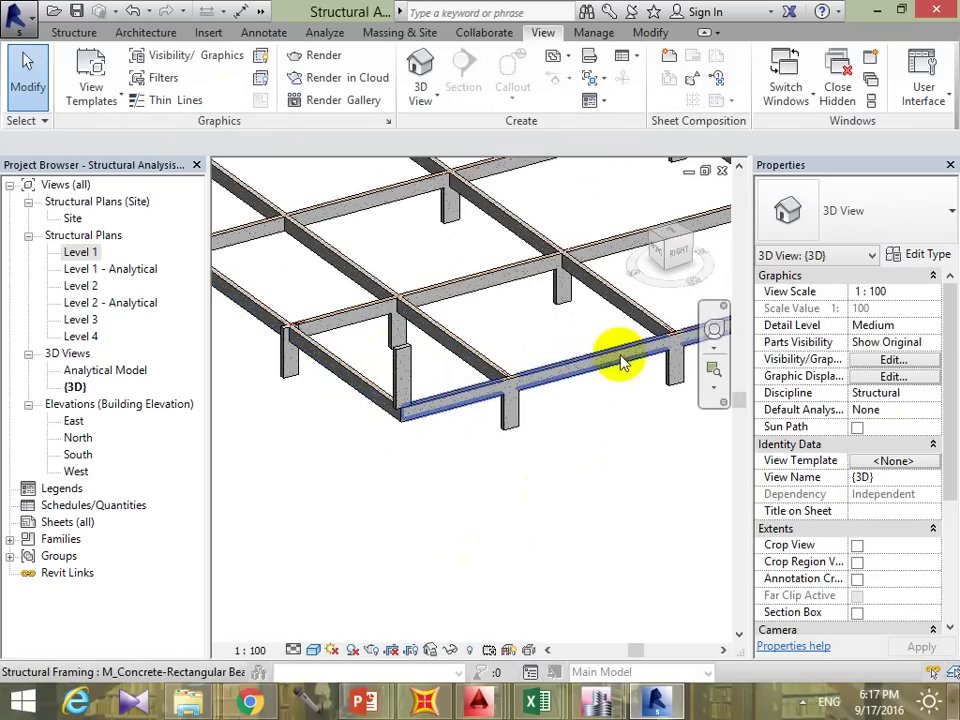
# Step: Box-select the 28 beams and columns on the Level 1 plan and cut them
pyautogui.click(553, 378)
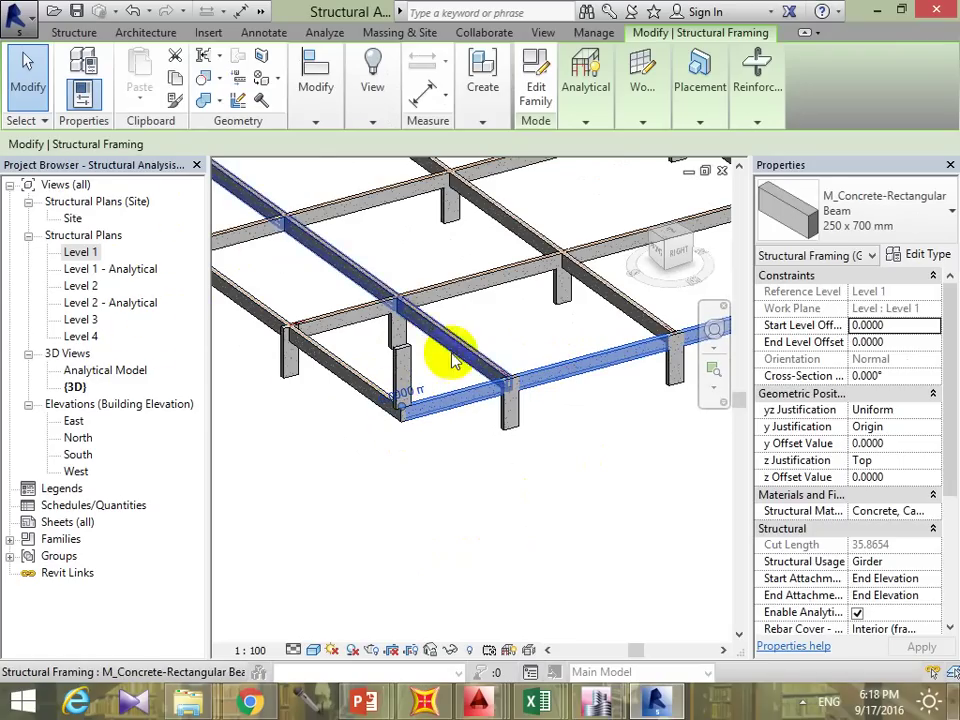
pyautogui.doubleClick(82, 253)
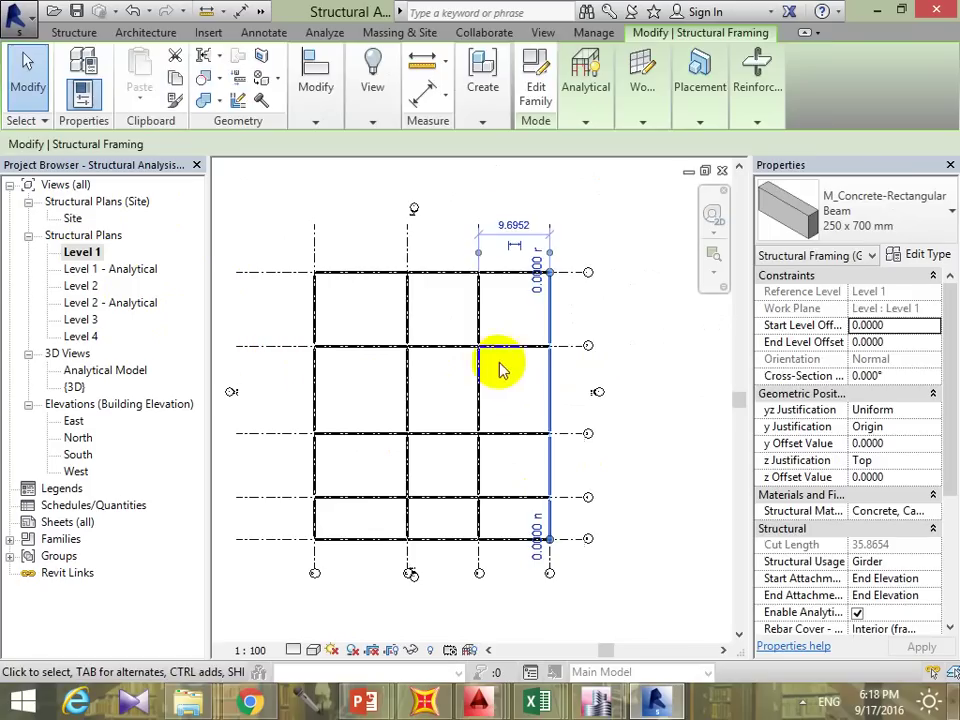
pyautogui.click(499, 364)
pyautogui.moveTo(305, 548)
pyautogui.mouseDown()
pyautogui.moveTo(376, 433)
pyautogui.moveTo(568, 257)
pyautogui.mouseUp()
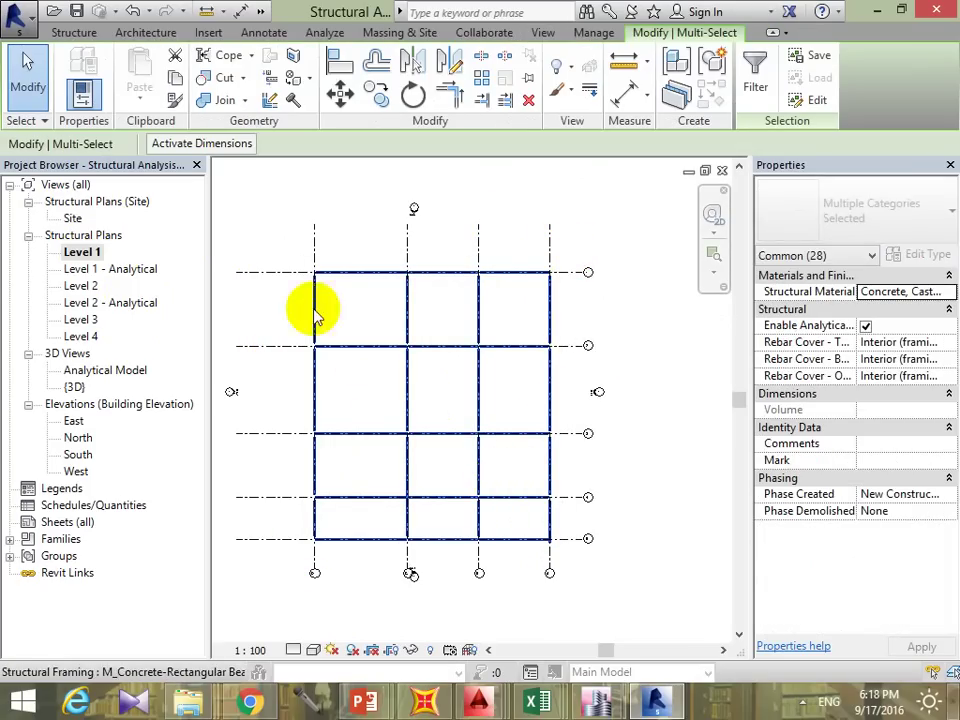
pyautogui.click(178, 57)
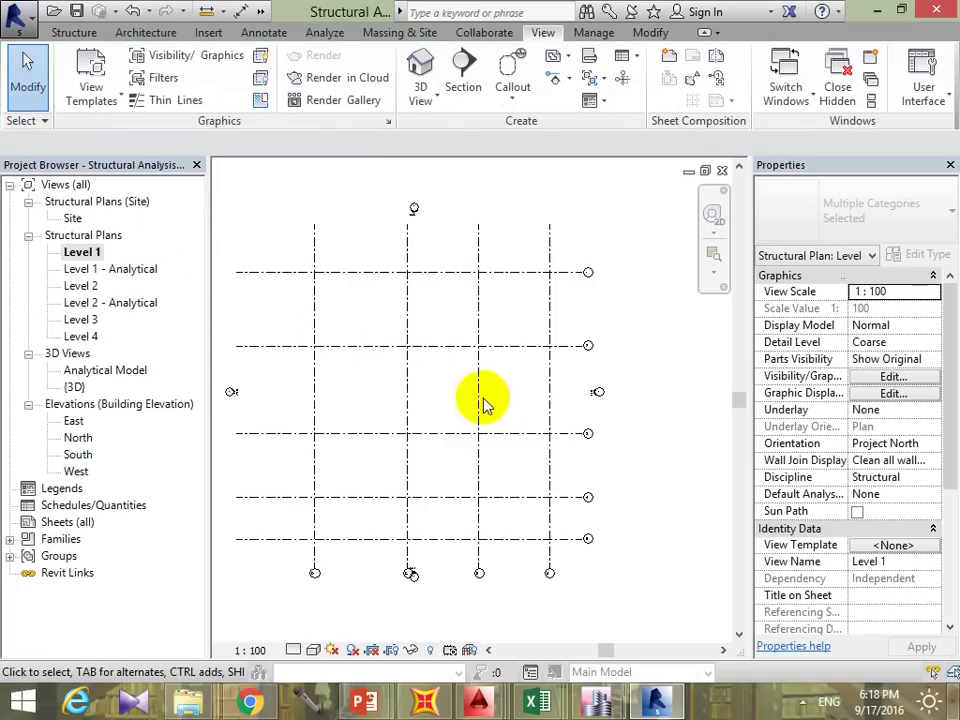
pyautogui.click(651, 33)
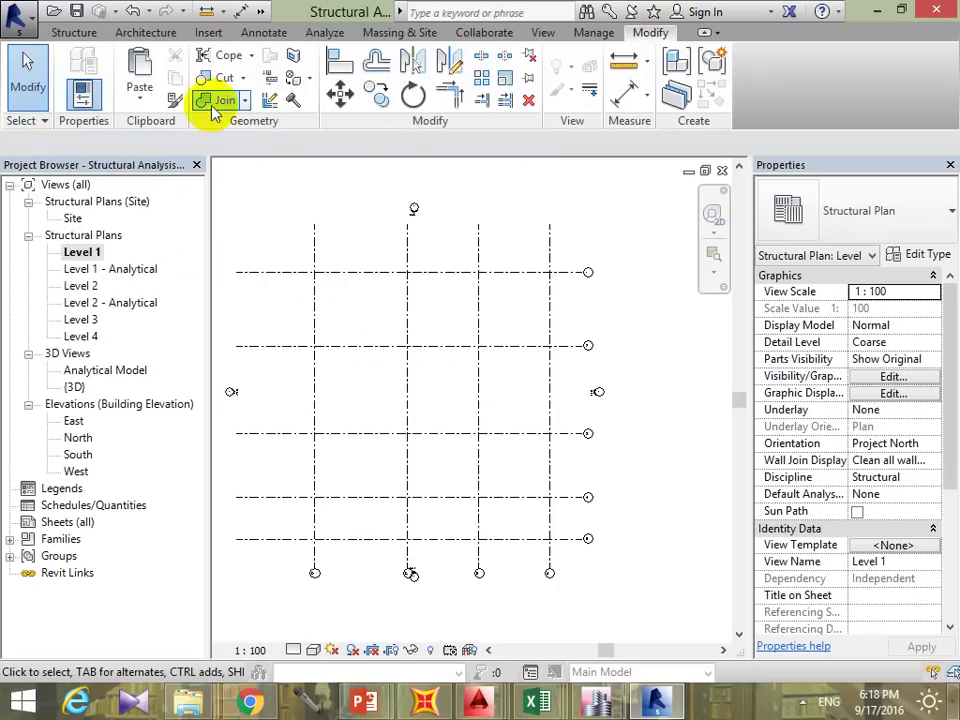
# Step: Paste the cut framing aligned to selected levels, with Level 2 as the target
pyautogui.click(139, 100)
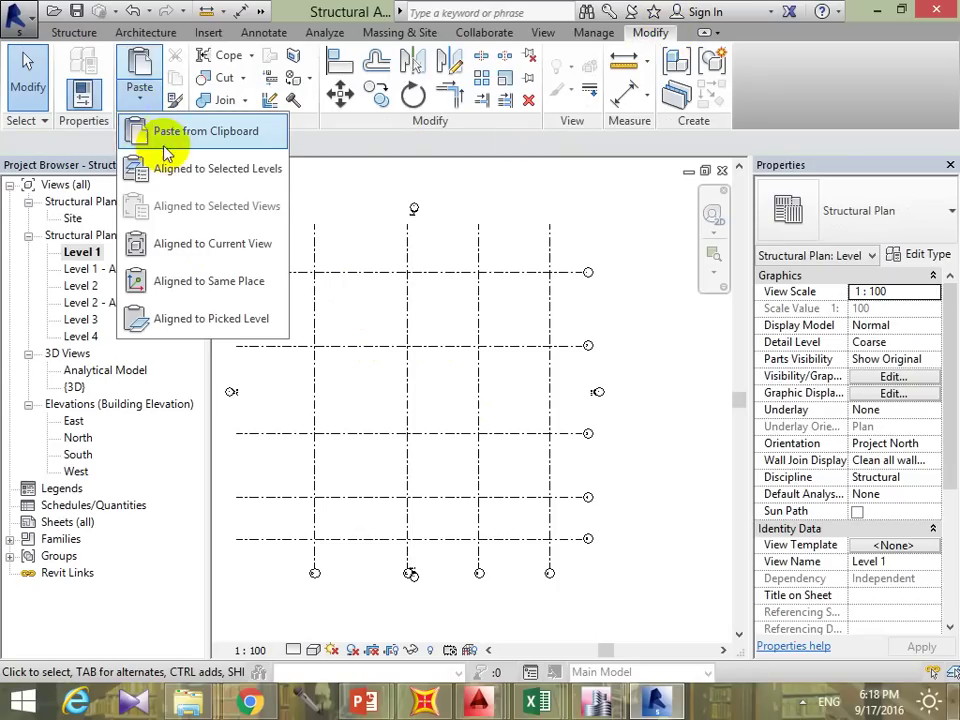
pyautogui.click(245, 170)
pyautogui.click(395, 237)
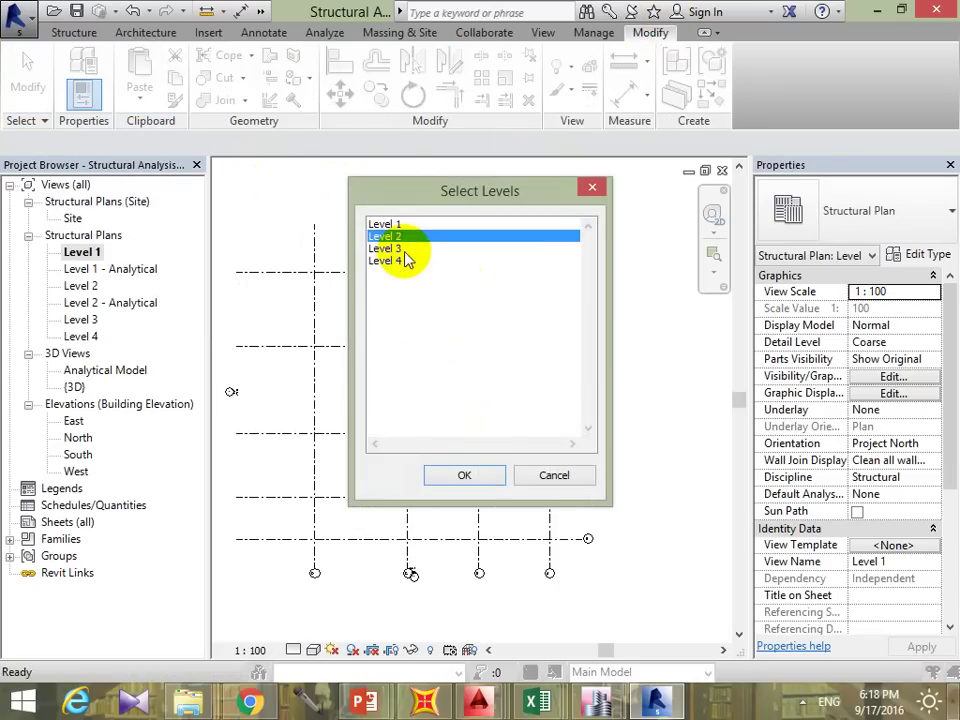
pyautogui.click(466, 477)
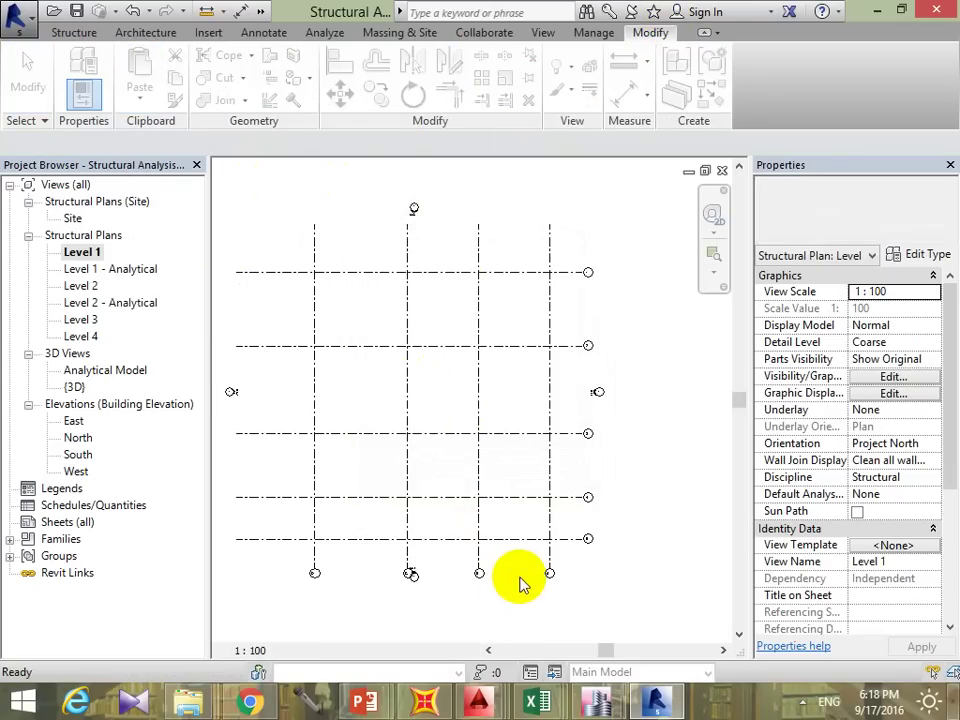
# Step: Open the Level 2 plan and window-select all the pasted beams
pyautogui.doubleClick(97, 288)
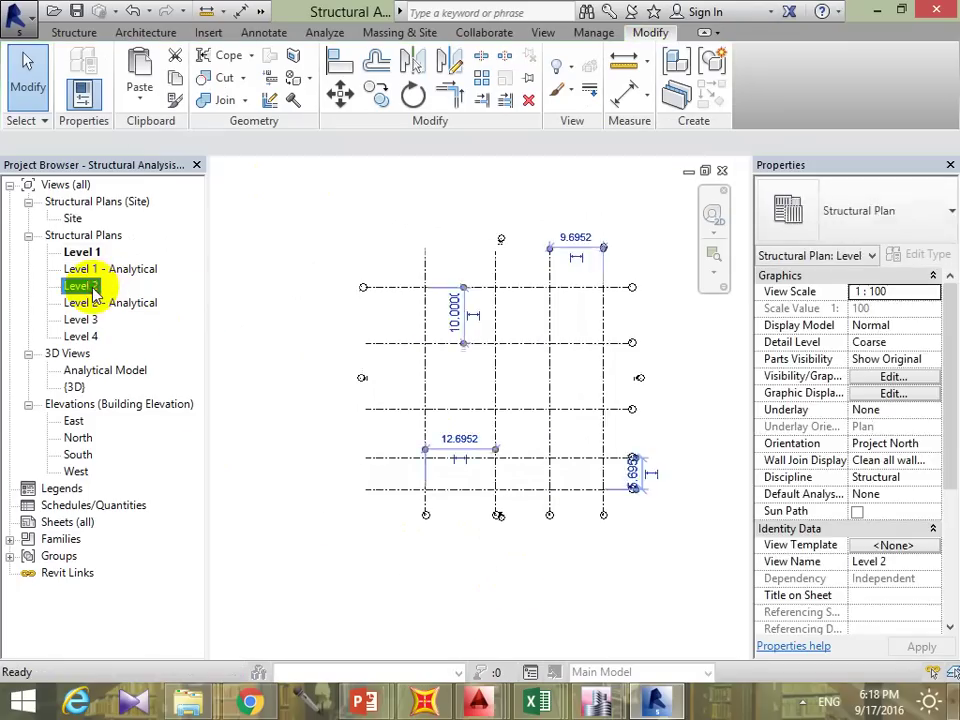
pyautogui.click(525, 364)
pyautogui.scroll(3, 560, 287)
pyautogui.scroll(3, 565, 270)
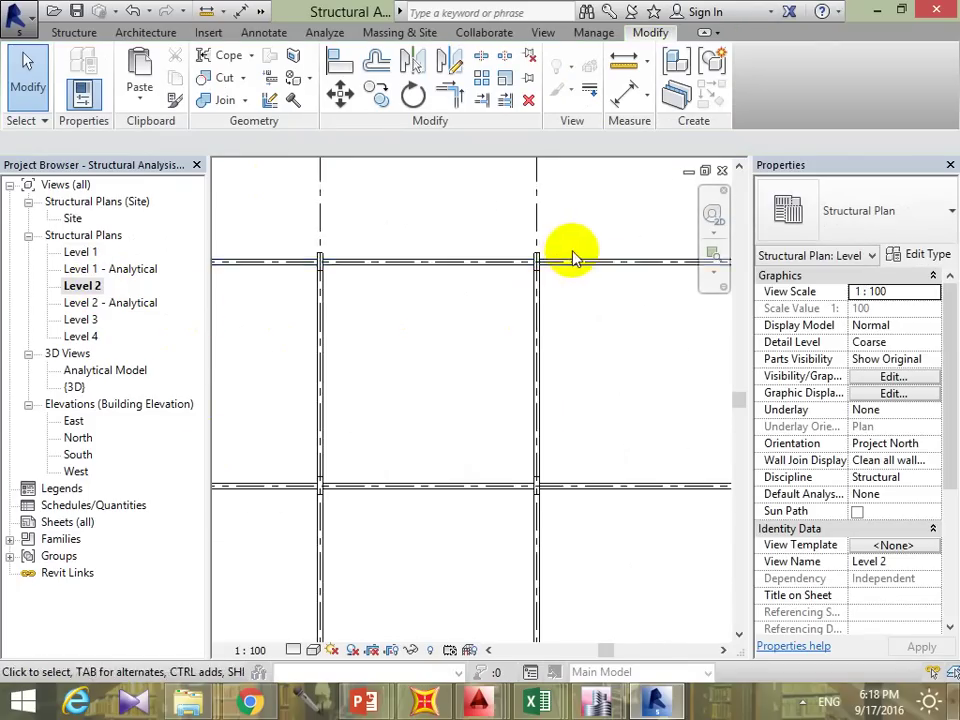
pyautogui.scroll(3, 573, 262)
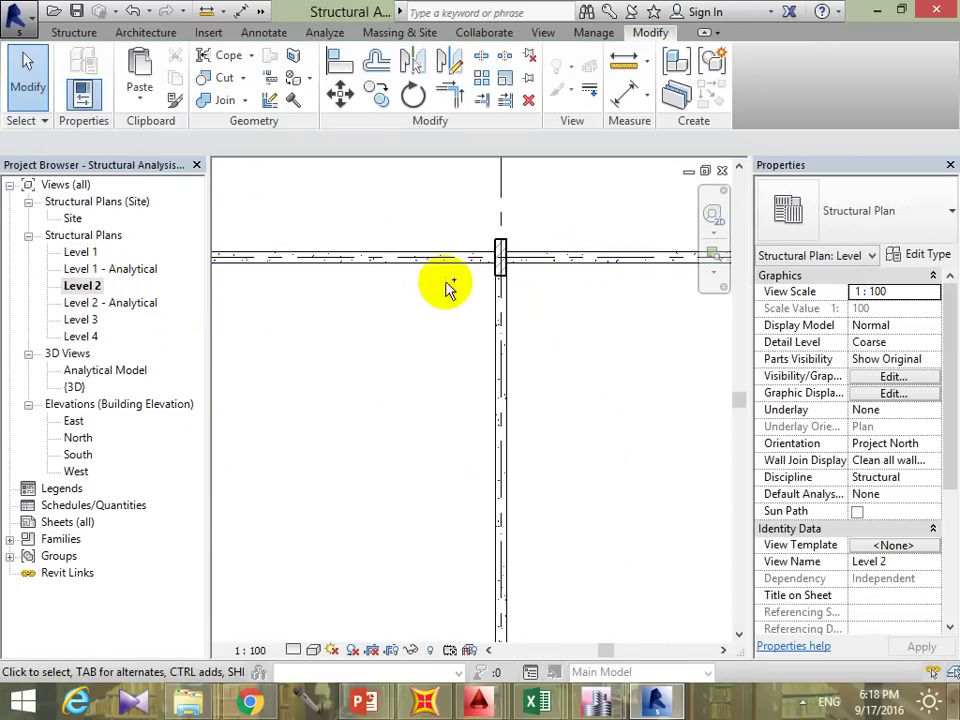
pyautogui.scroll(-3, 447, 288)
pyautogui.scroll(-2, 455, 290)
pyautogui.scroll(-2, 482, 321)
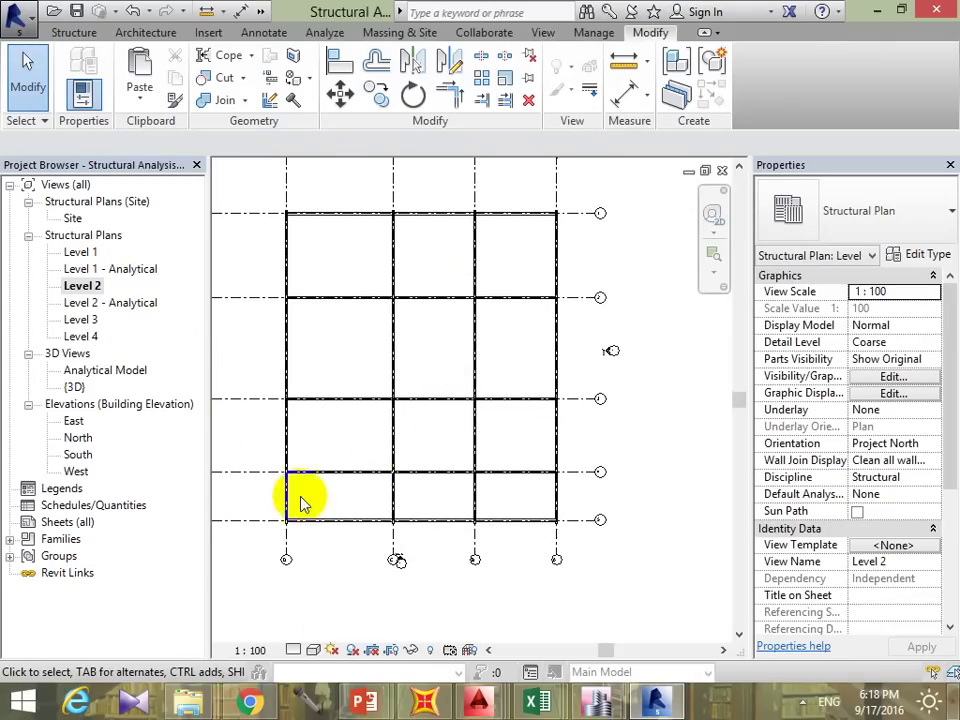
pyautogui.moveTo(272, 536); pyautogui.dragTo(574, 197)
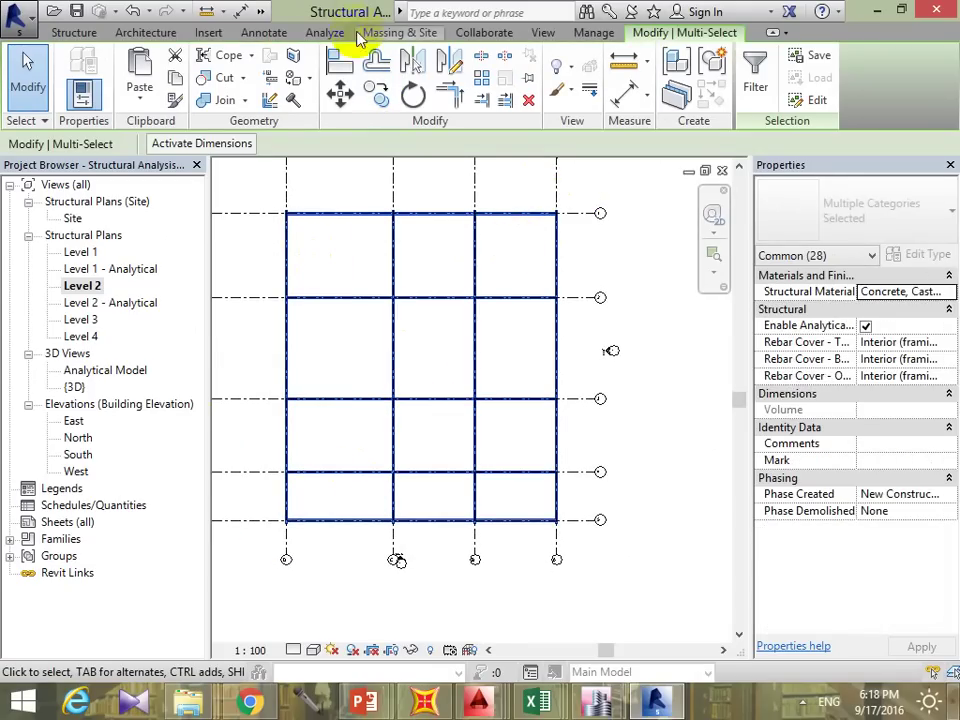
# Step: Open the default 3D view and check a pasted beam's Level 2 reference
pyautogui.click(551, 37)
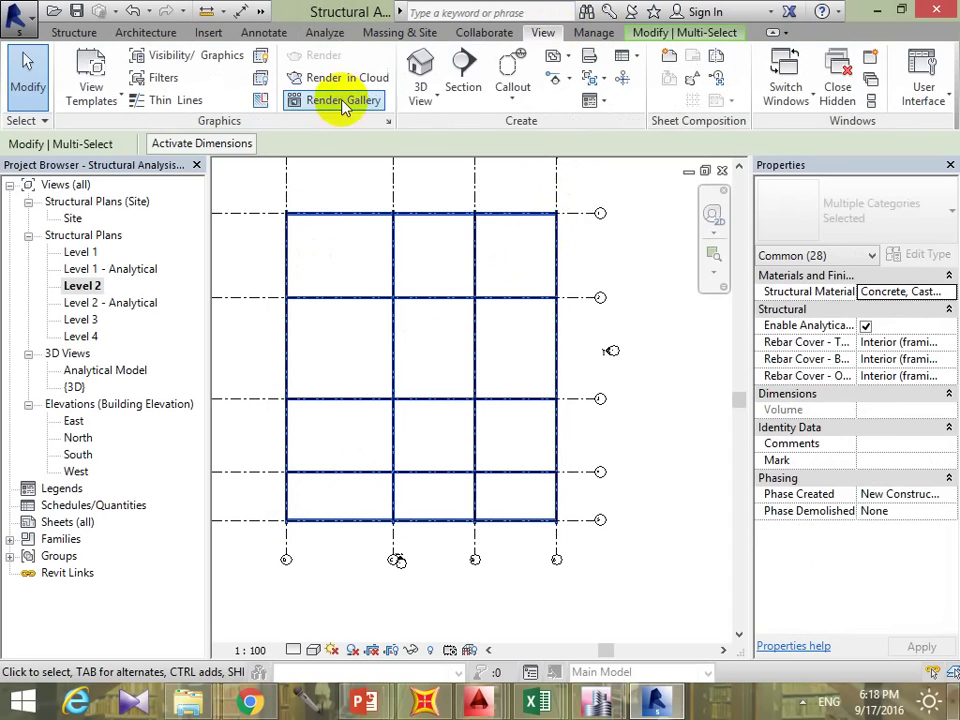
pyautogui.click(420, 80)
pyautogui.scroll(-3, 396, 396)
pyautogui.scroll(-2, 488, 293)
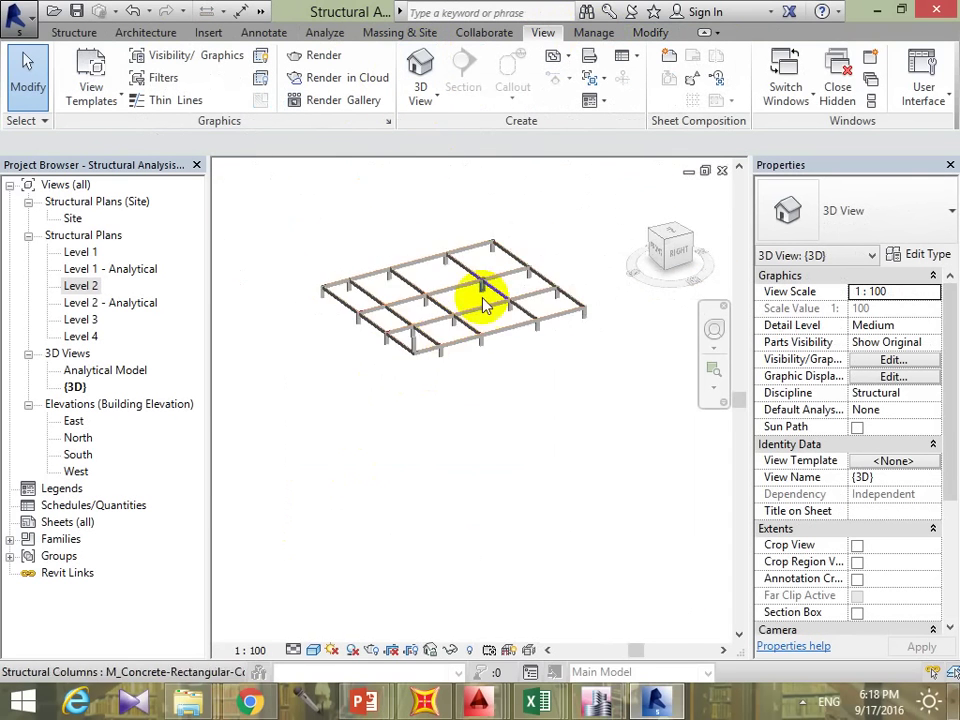
pyautogui.scroll(4, 432, 390)
pyautogui.click(414, 391)
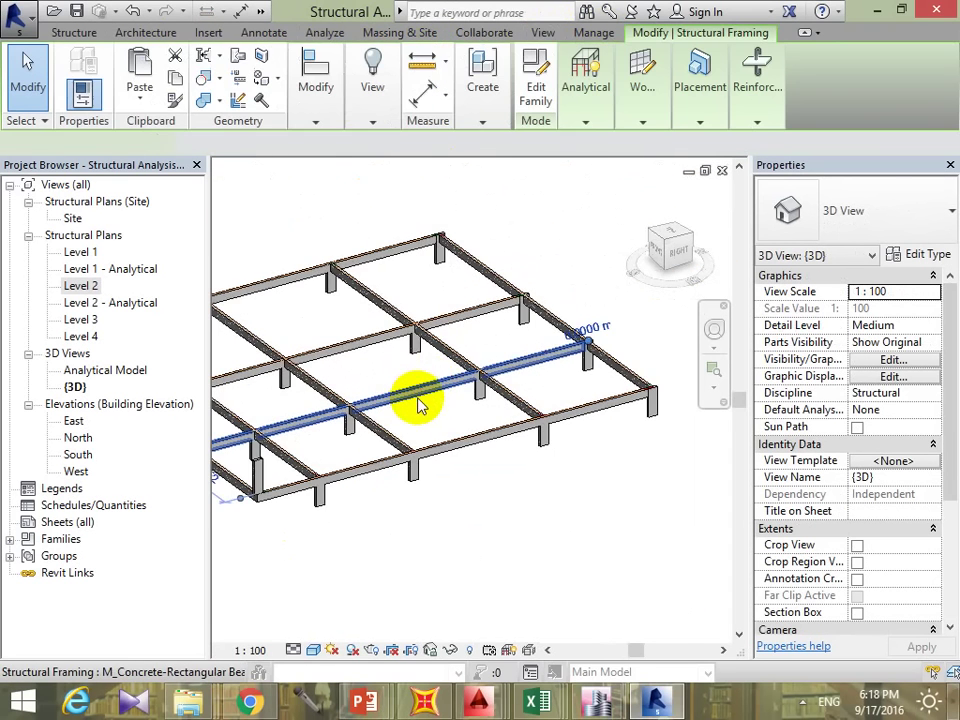
pyautogui.moveTo(568, 386); pyautogui.dragTo(676, 380, button='middle')
pyautogui.scroll(-2, 676, 380)
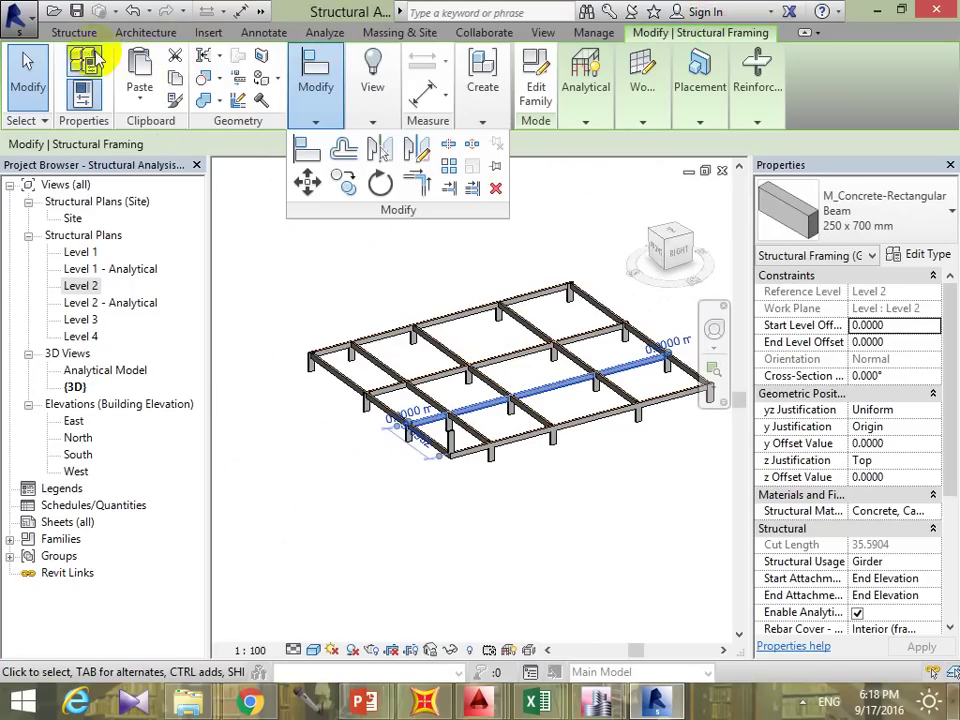
pyautogui.press('Escape')
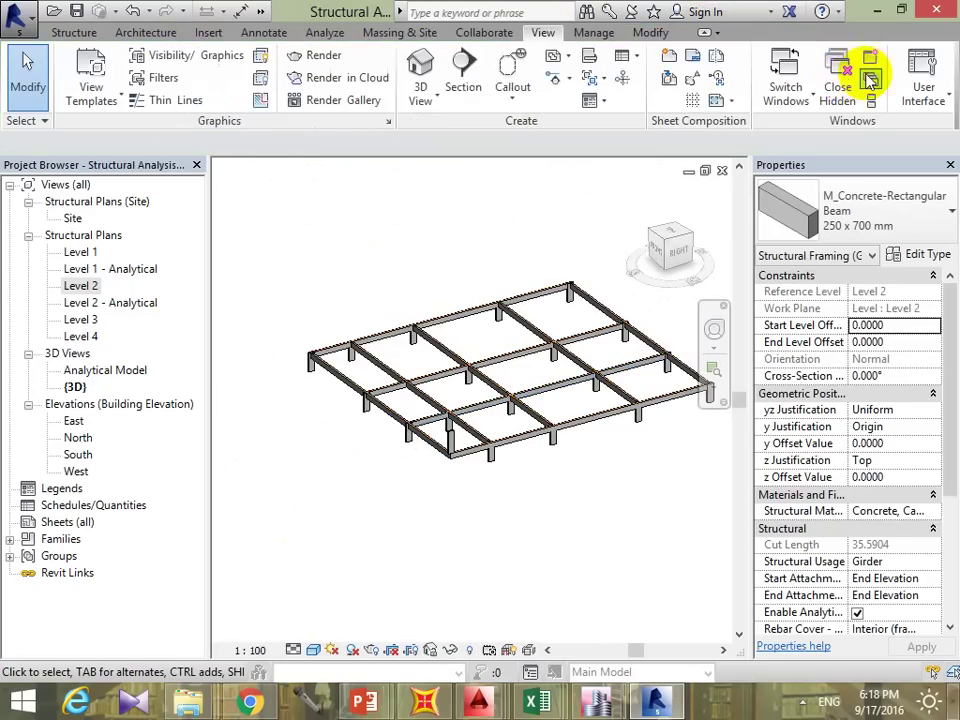
pyautogui.click(646, 32)
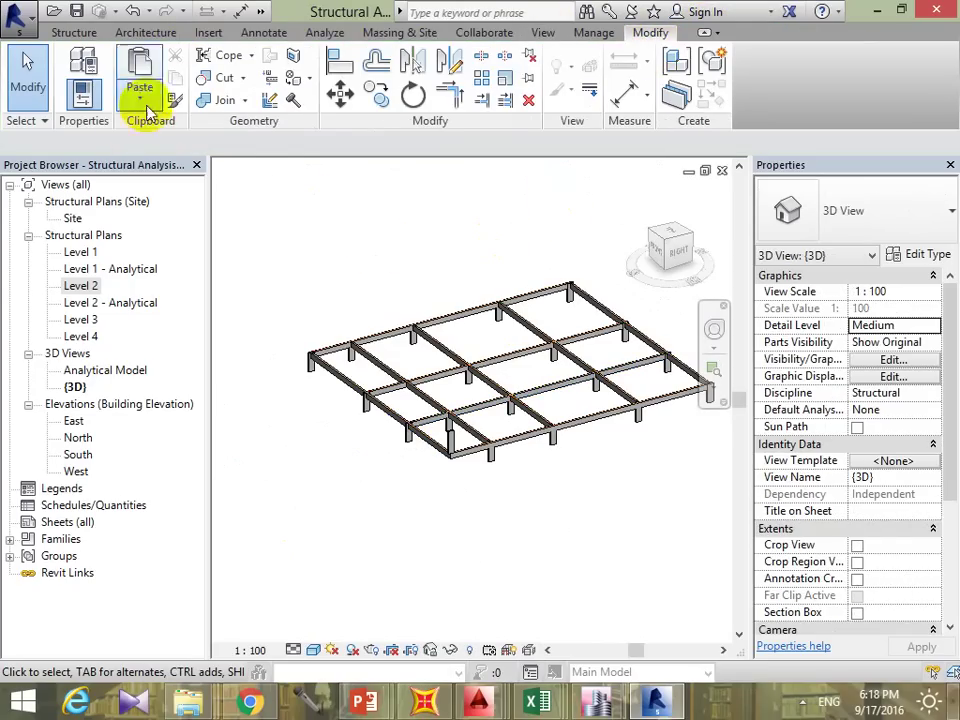
# Step: Orbit the 3D framing to view it from the side, from above and edge-on
pyautogui.click(553, 439)
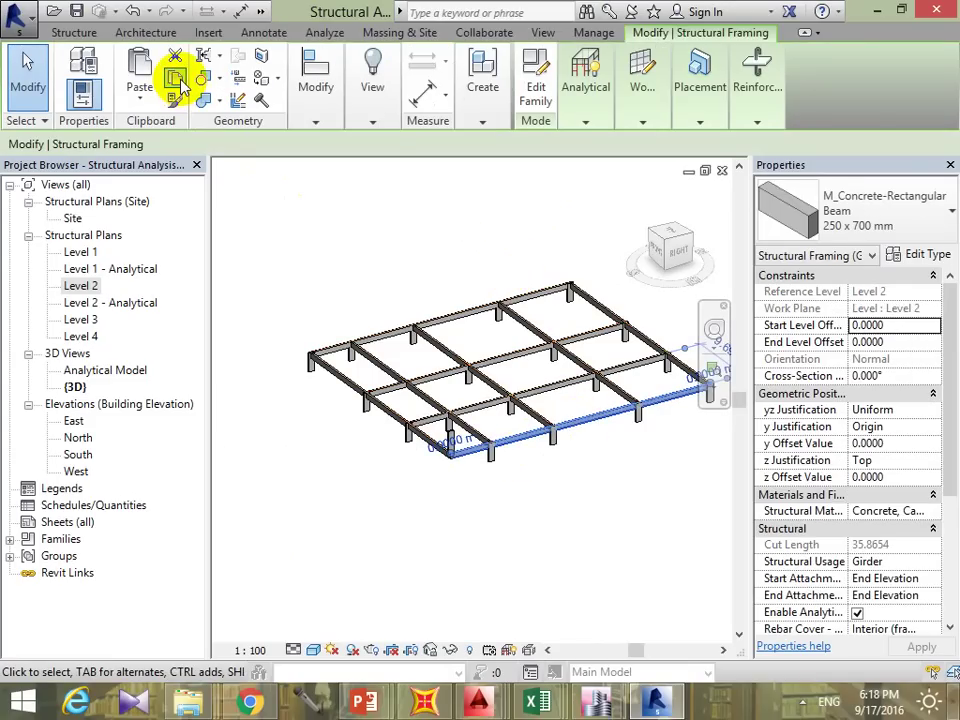
pyautogui.keyDown('shift'); pyautogui.moveTo(435, 444); pyautogui.dragTo(400, 400, button='middle'); pyautogui.keyUp('shift')
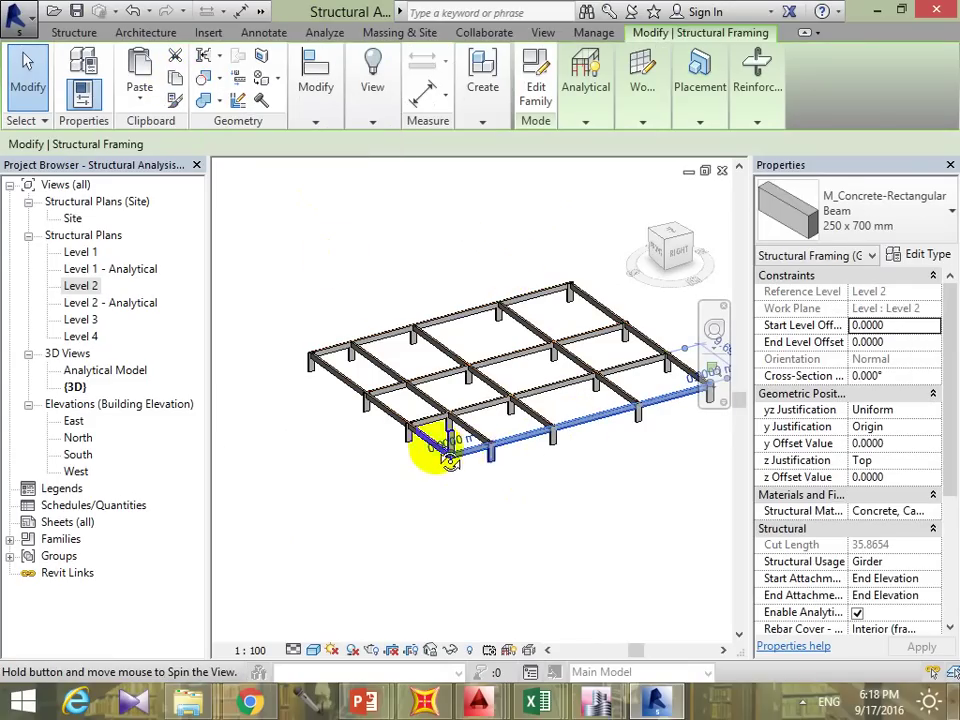
pyautogui.moveTo(503, 428)
pyautogui.mouseDown(button='middle')
pyautogui.moveTo(503, 486)
pyautogui.moveTo(400, 439)
pyautogui.mouseUp(button='middle')
pyautogui.click(368, 430)
pyautogui.click(343, 471)
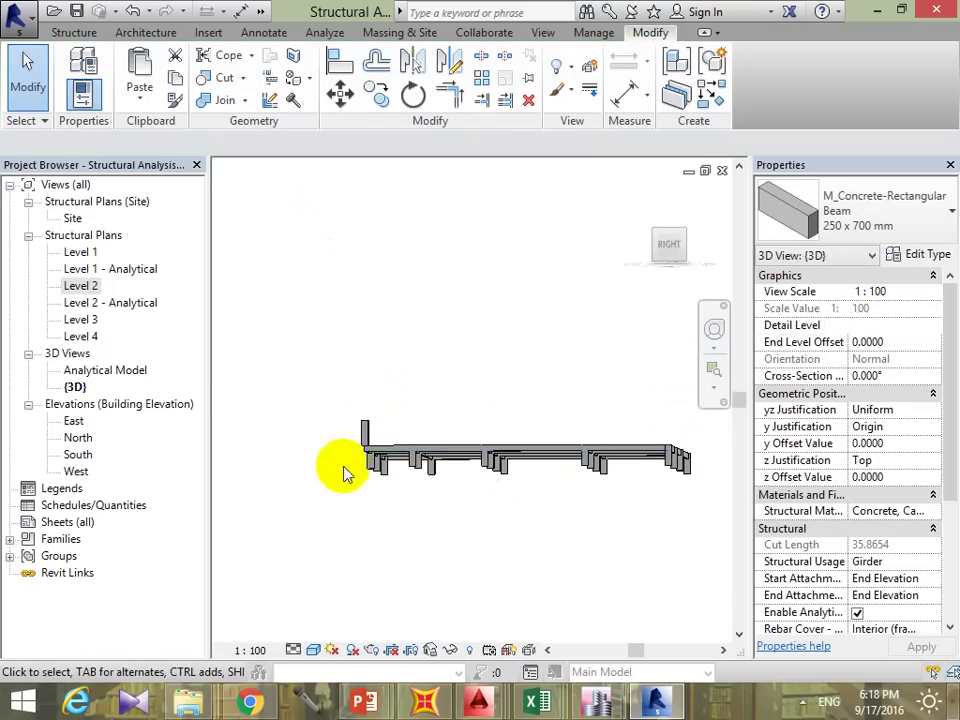
pyautogui.moveTo(343, 471)
pyautogui.keyDown('shift'); pyautogui.mouseDown(button='middle')
pyautogui.moveTo(519, 482)
pyautogui.moveTo(483, 480)
pyautogui.mouseUp(button='middle'); pyautogui.keyUp('shift')
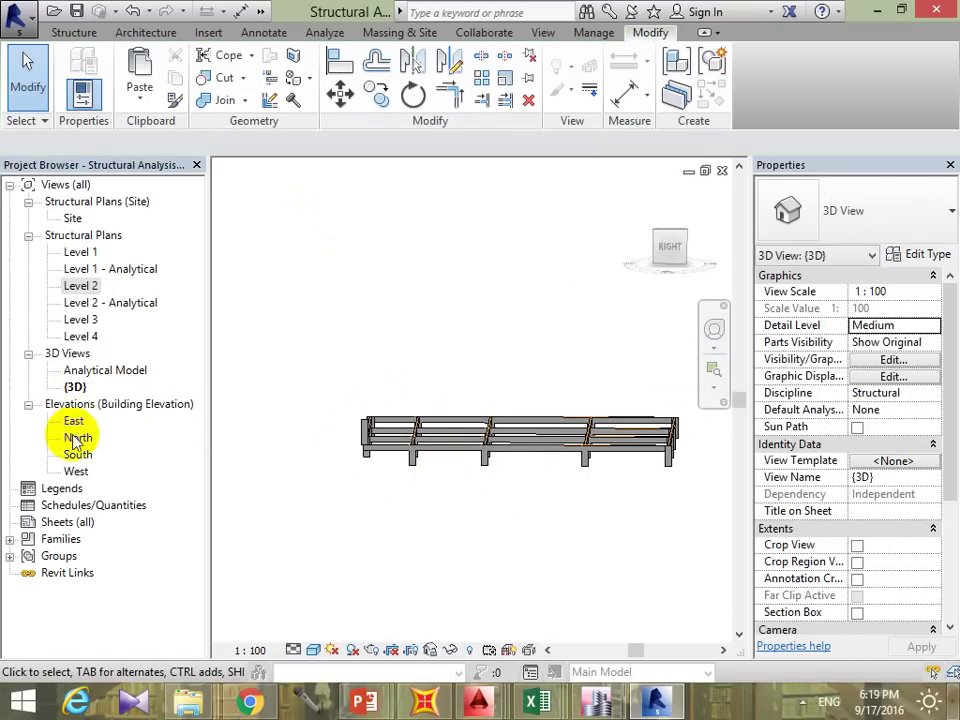
pyautogui.moveTo(491, 439)
pyautogui.keyDown('shift'); pyautogui.mouseDown(button='middle')
pyautogui.moveTo(521, 409)
pyautogui.moveTo(497, 470)
pyautogui.moveTo(480, 460)
pyautogui.mouseUp(button='middle'); pyautogui.keyUp('shift')
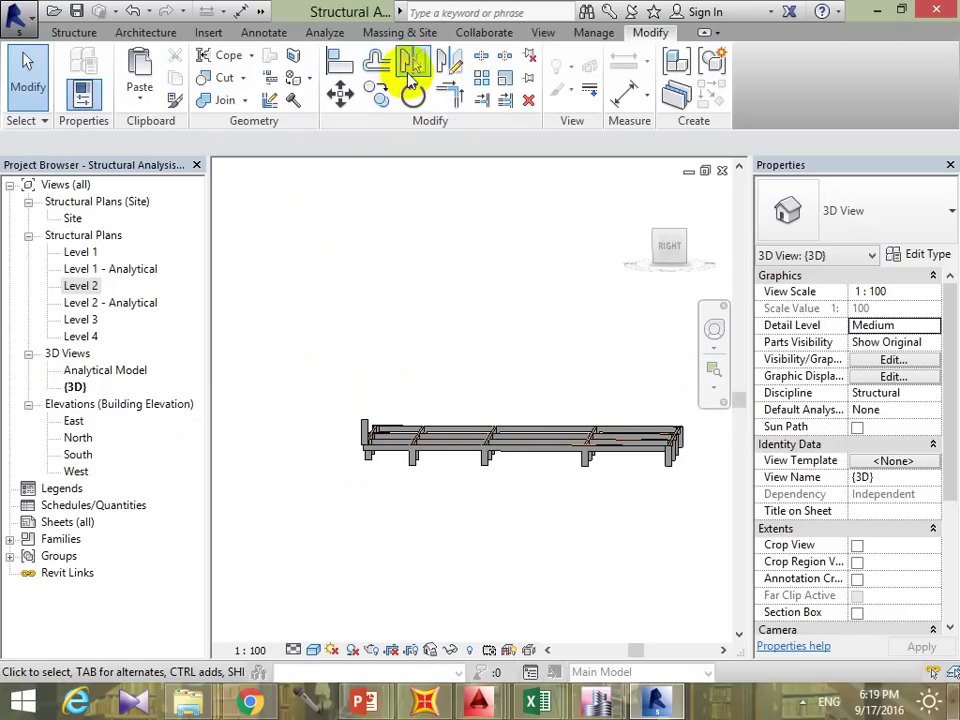
# Step: Window-select the Level 2 grid and filter it to Structural Framing, dropping Structural Columns
pyautogui.doubleClick(91, 287)
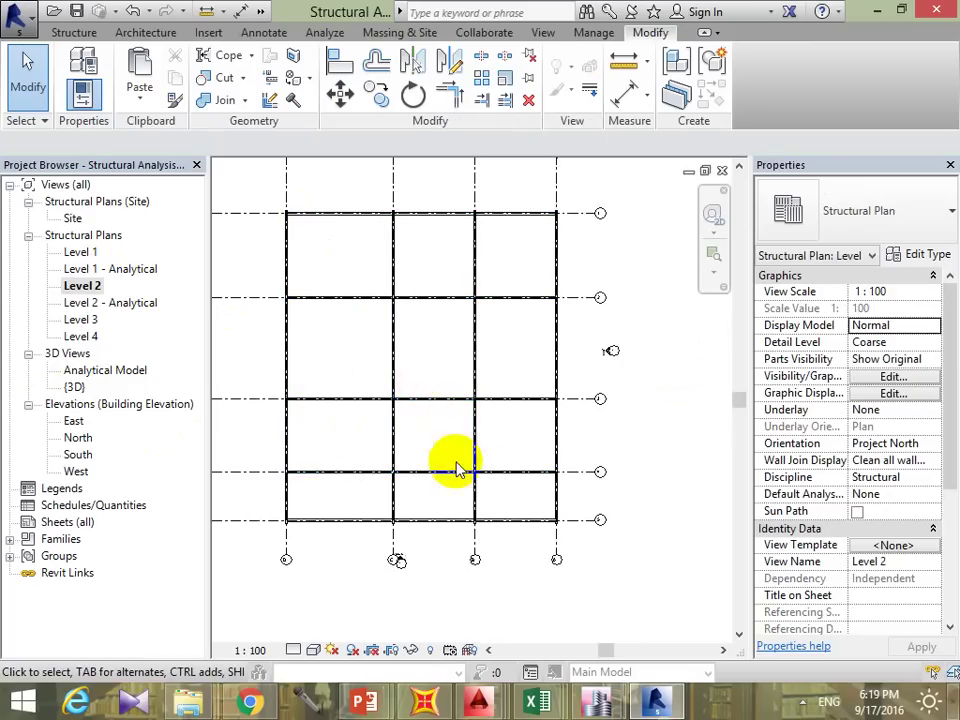
pyautogui.moveTo(313, 505); pyautogui.dragTo(566, 250)
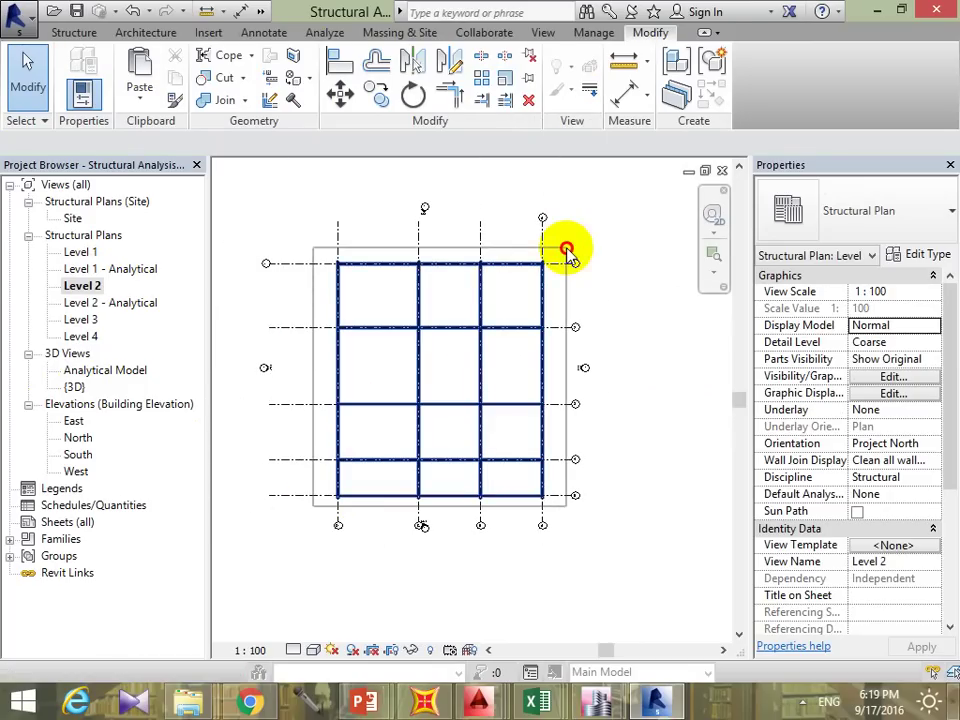
pyautogui.scroll(3, 548, 290)
pyautogui.scroll(3, 553, 268)
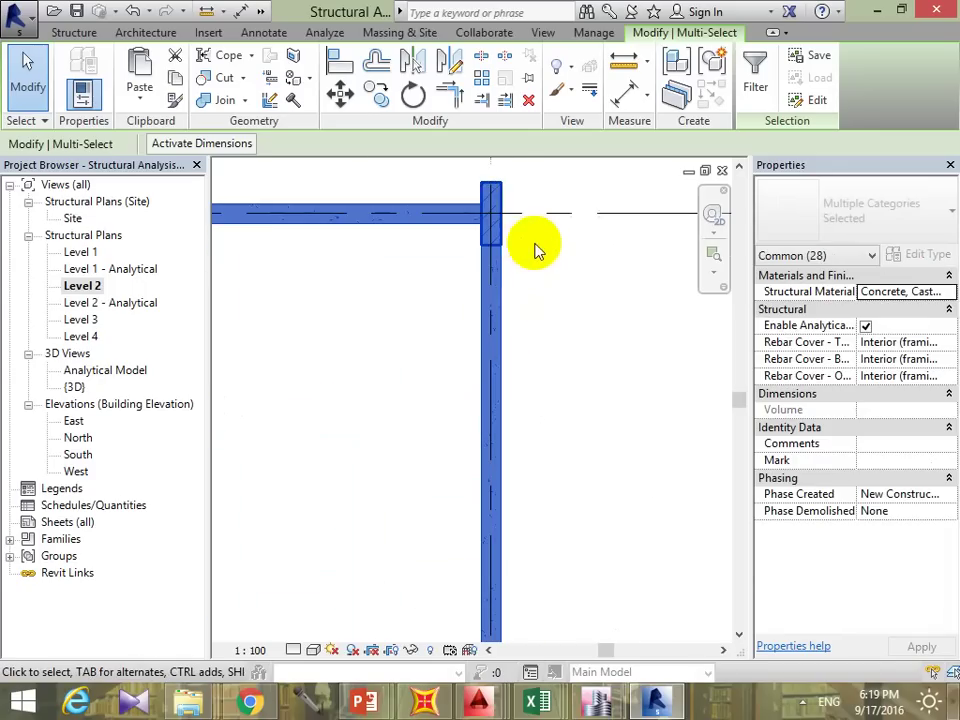
pyautogui.scroll(1, 536, 251)
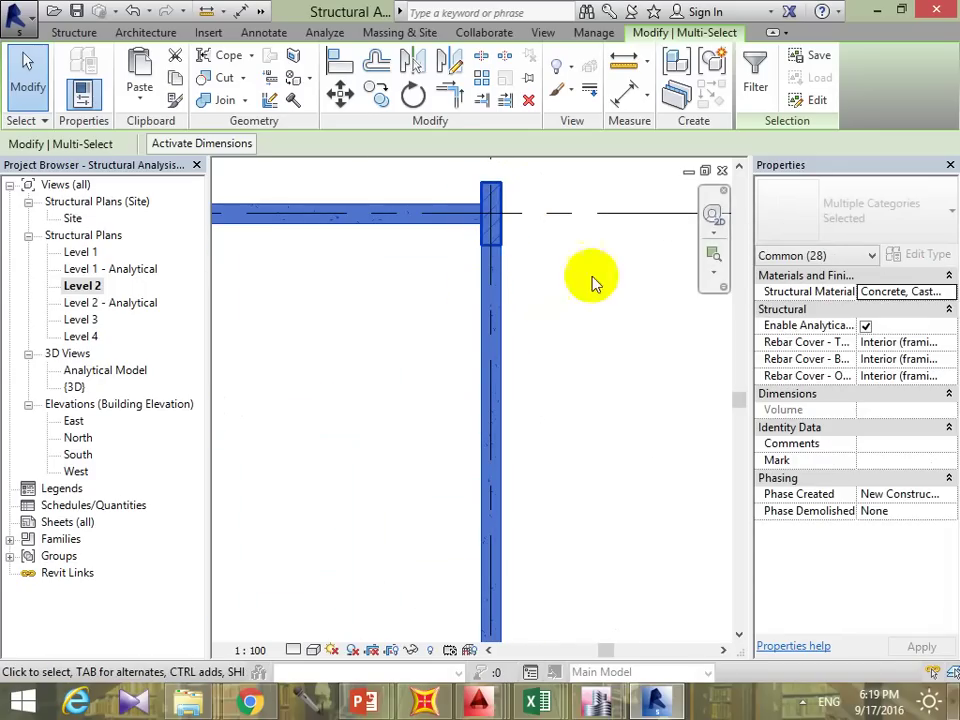
pyautogui.scroll(-2, 613, 240)
pyautogui.scroll(-3, 610, 272)
pyautogui.scroll(-2, 548, 256)
pyautogui.scroll(-2, 548, 256)
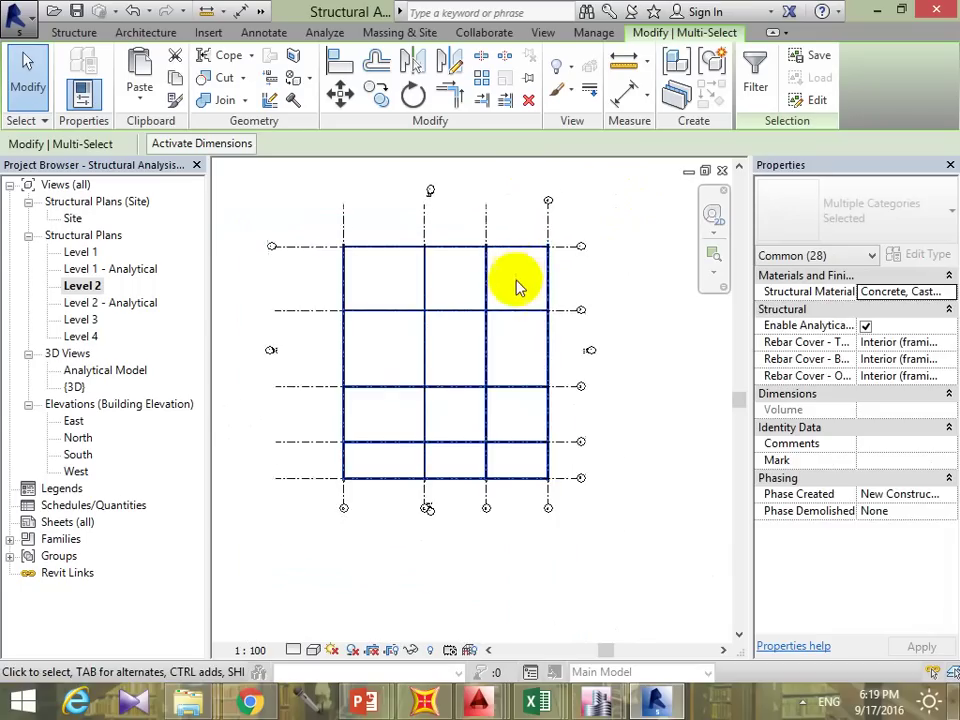
pyautogui.moveTo(516, 285); pyautogui.dragTo(577, 326, button='middle')
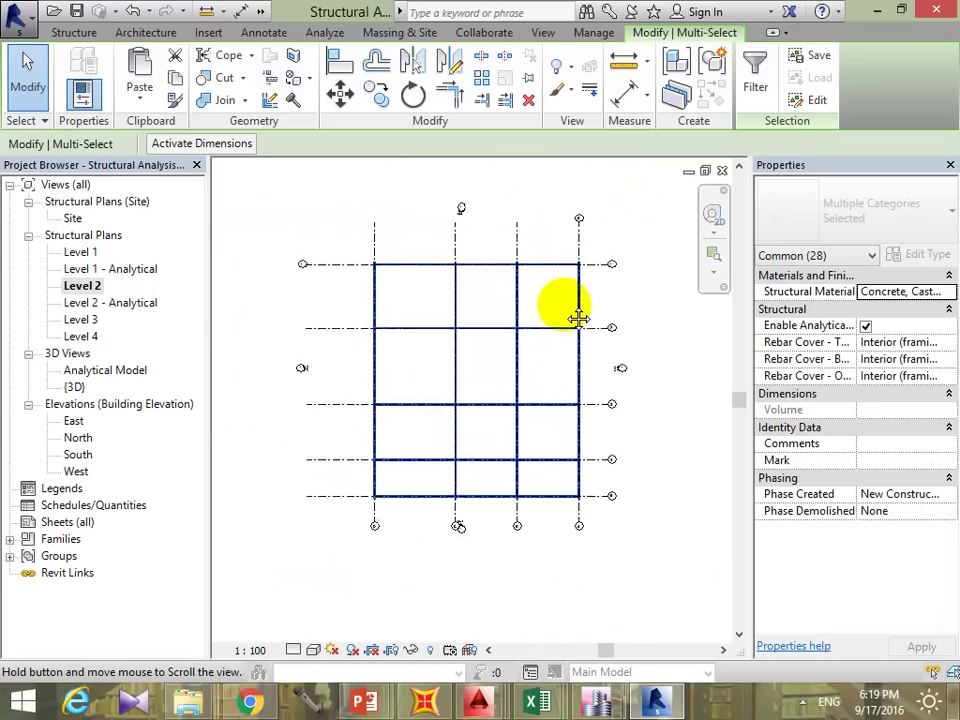
pyautogui.click(756, 90)
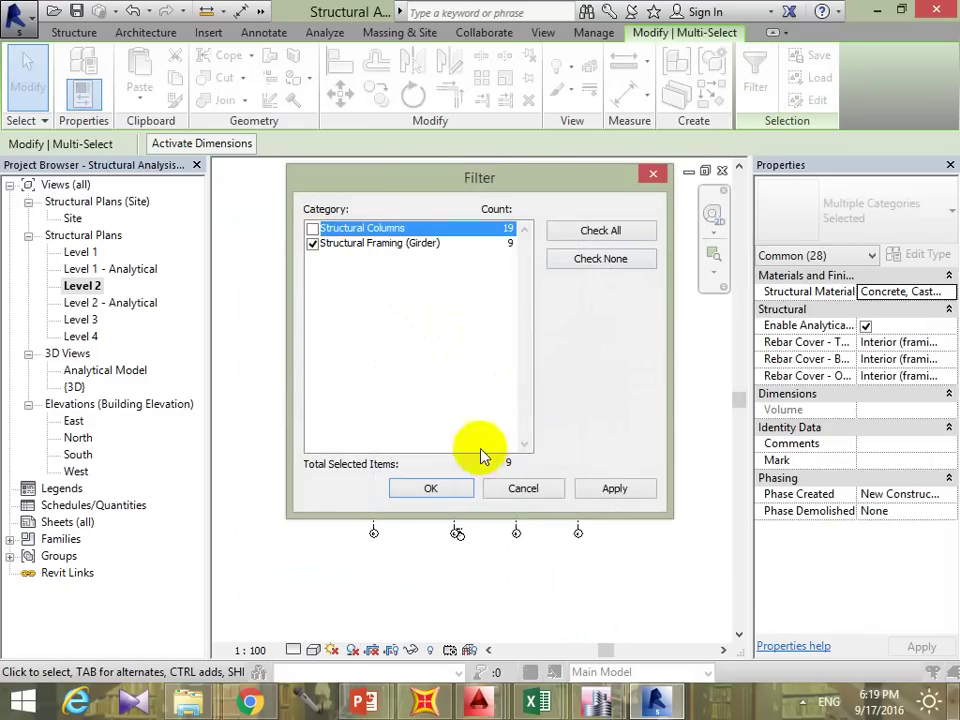
pyautogui.click(448, 490)
# Step: Paste the selected Level 2 girders aligned to selected levels, choosing Level 3
pyautogui.scroll(2, 542, 525)
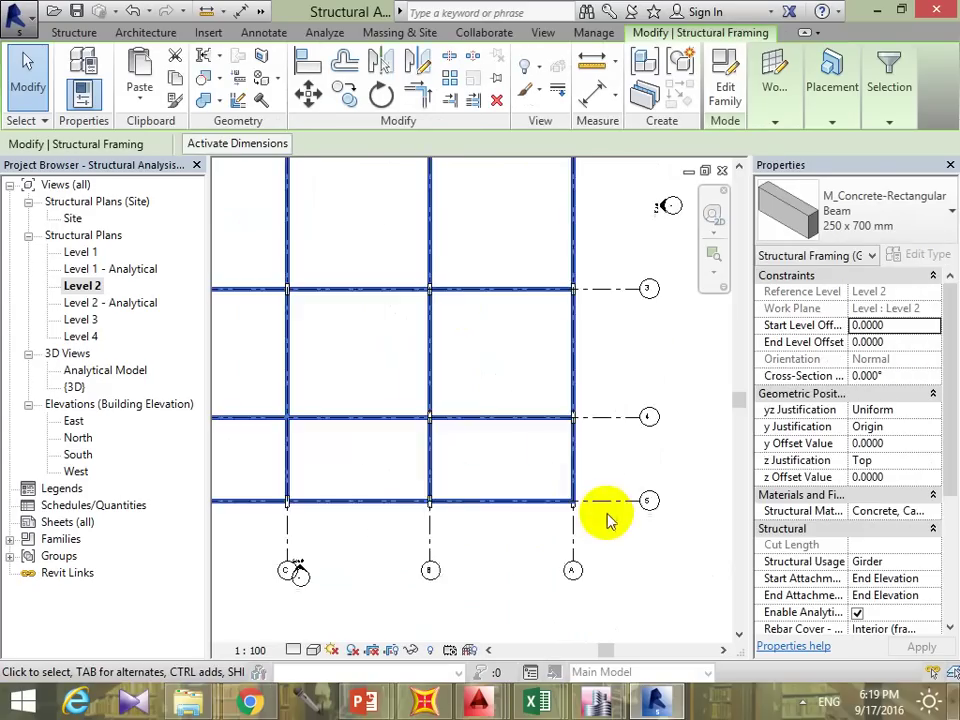
pyautogui.scroll(2, 611, 519)
pyautogui.scroll(2, 583, 508)
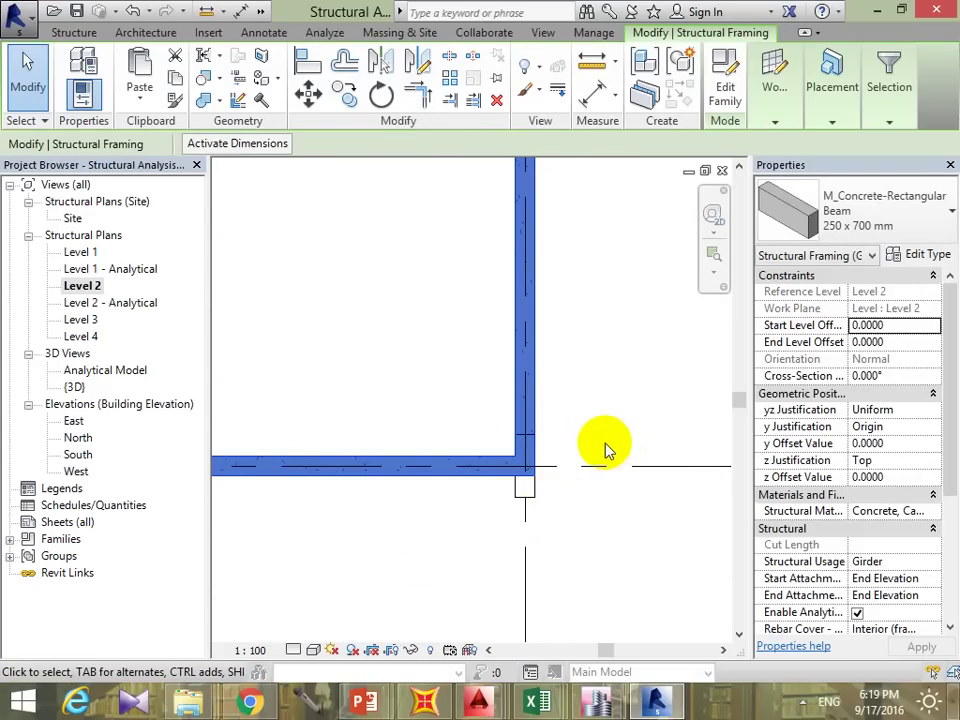
pyautogui.scroll(-2, 458, 395)
pyautogui.scroll(-1, 455, 365)
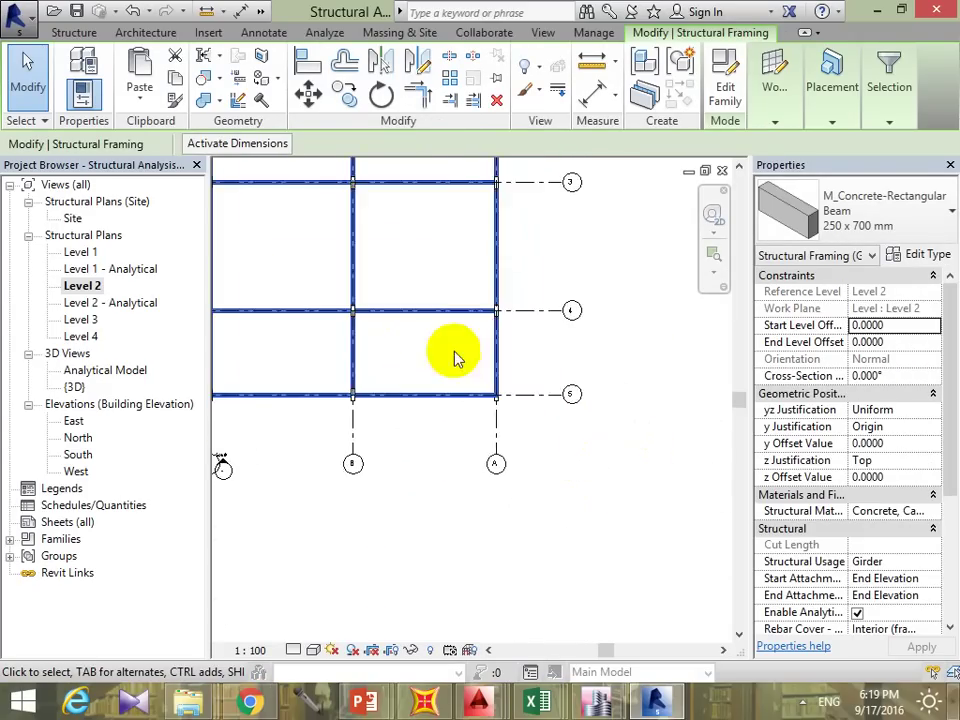
pyautogui.scroll(-1, 455, 358)
pyautogui.scroll(-2, 540, 400)
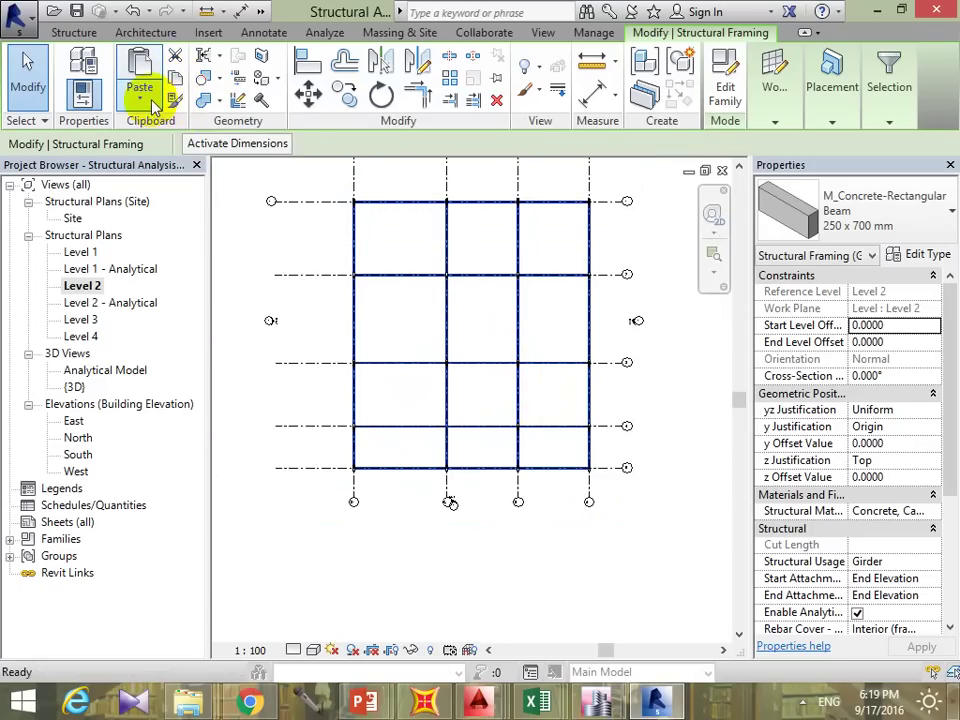
pyautogui.click(152, 103)
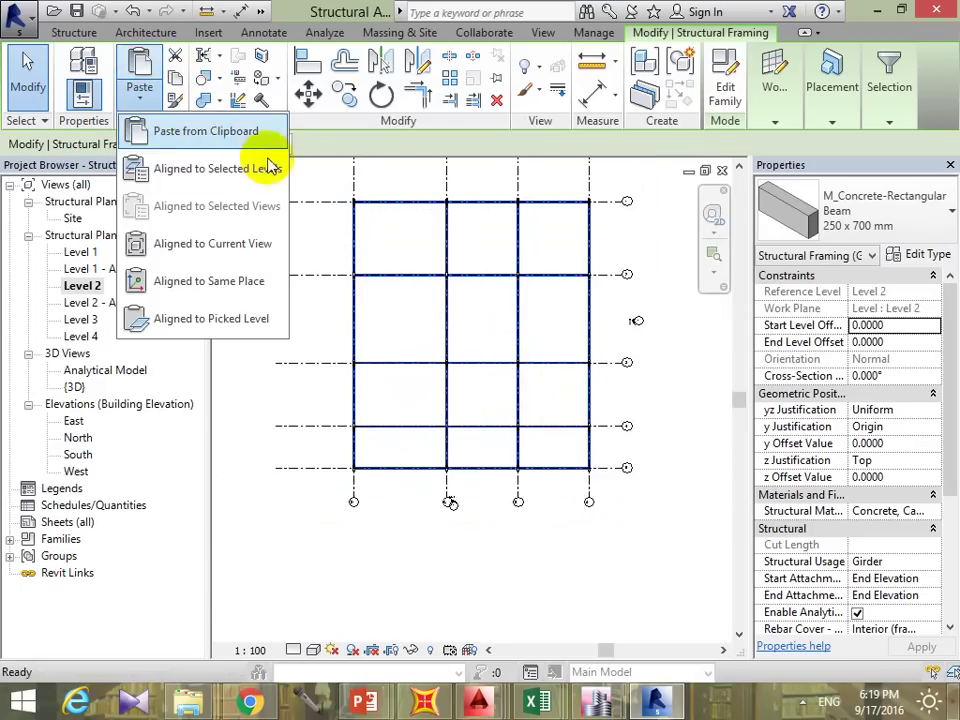
pyautogui.click(224, 185)
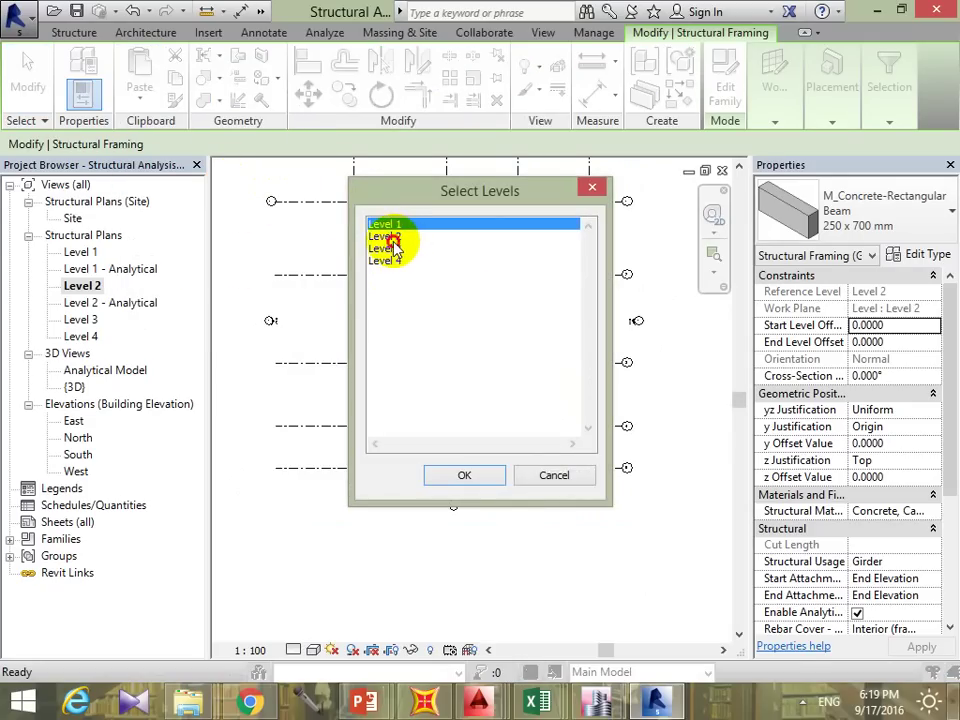
pyautogui.click(388, 237)
pyautogui.click(386, 226)
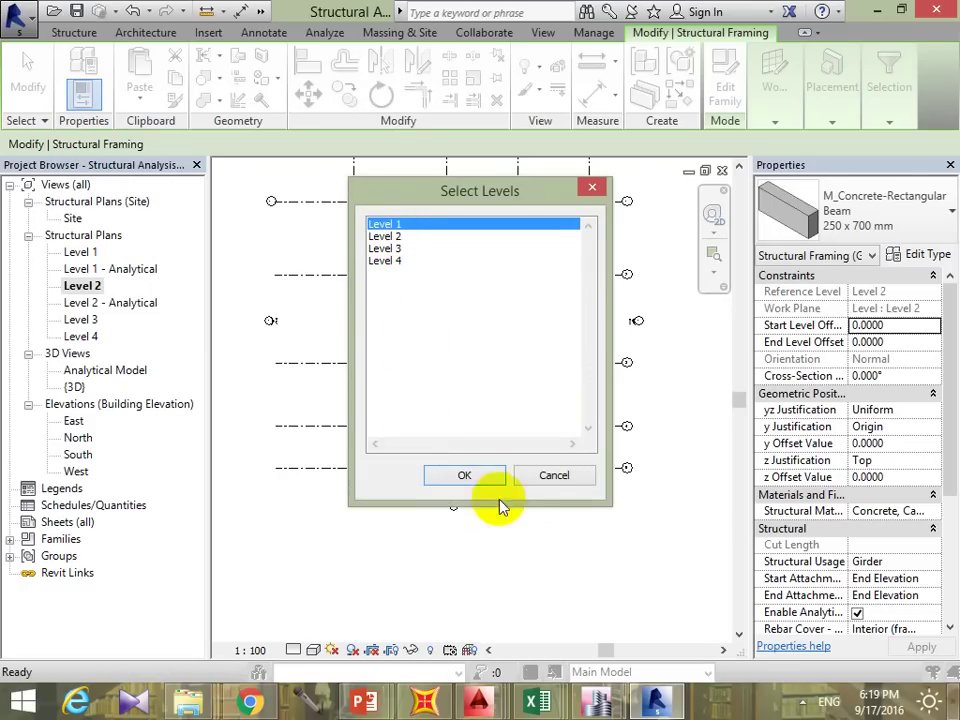
pyautogui.click(395, 248)
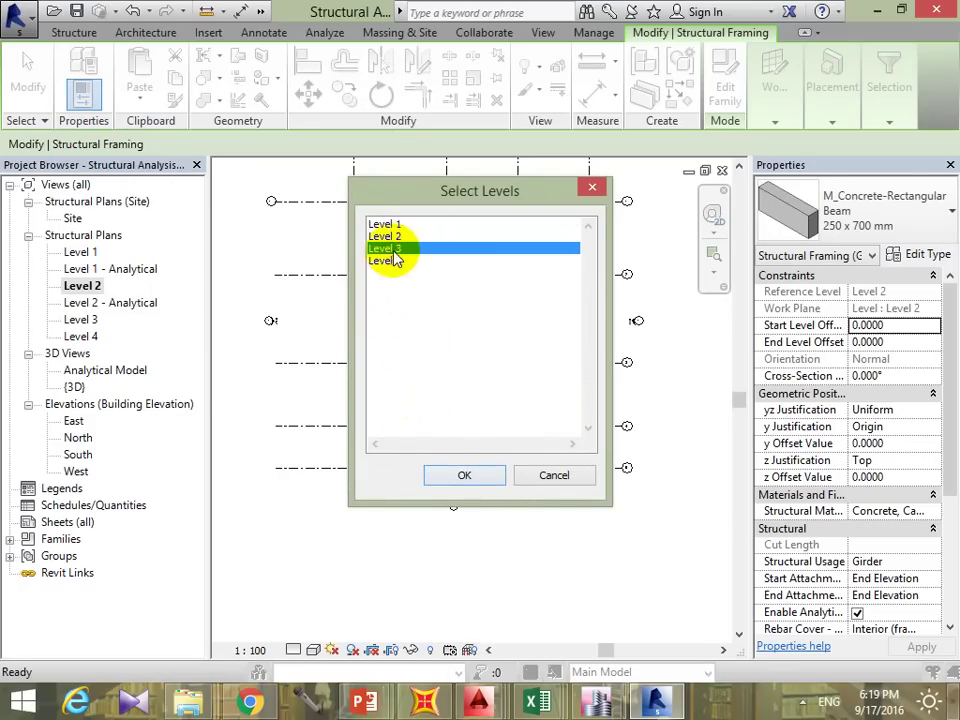
pyautogui.click(470, 477)
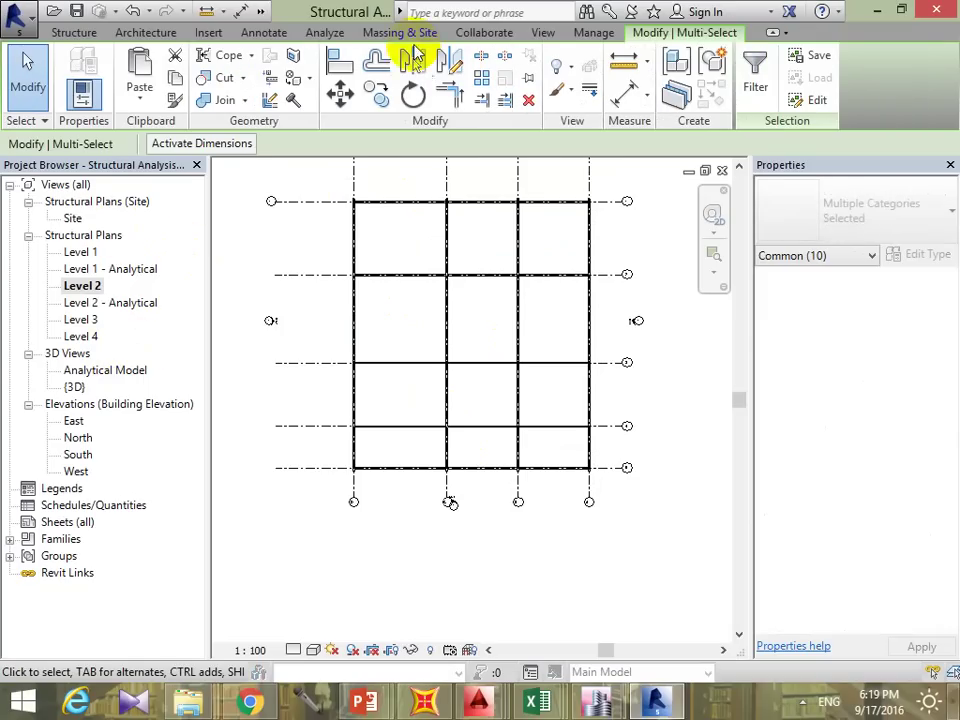
# Step: Switch to the default 3D view and orbit the model
pyautogui.click(545, 37)
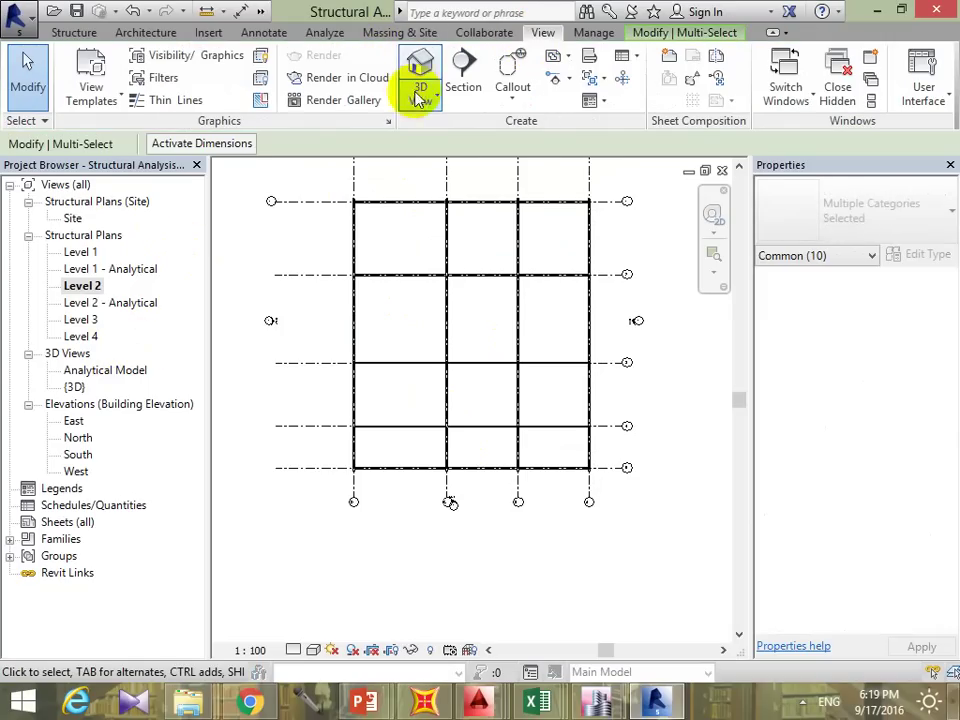
pyautogui.click(420, 100)
pyautogui.click(430, 133)
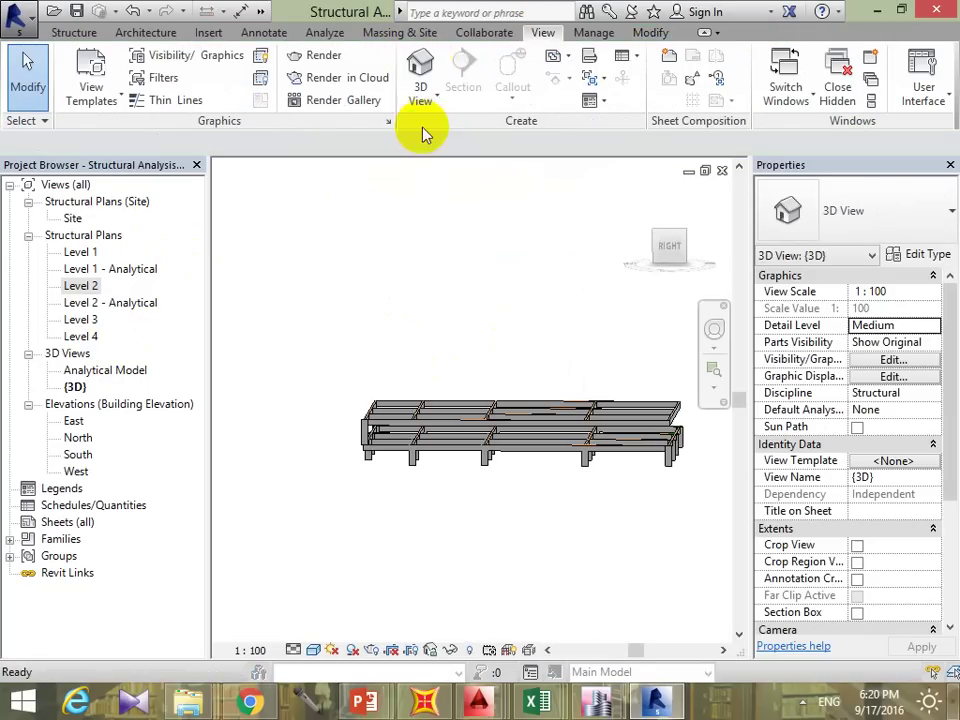
pyautogui.moveTo(686, 439)
pyautogui.keyDown('shift'); pyautogui.mouseDown(button='middle')
pyautogui.moveTo(615, 390)
pyautogui.moveTo(632, 446)
pyautogui.moveTo(664, 428)
pyautogui.moveTo(645, 460)
pyautogui.moveTo(669, 463)
pyautogui.mouseUp(button='middle'); pyautogui.keyUp('shift')
# Step: Copy the selected columns and paste them aligned to Level 2, dismissing the warning
pyautogui.moveTo(680, 468); pyautogui.dragTo(338, 561)
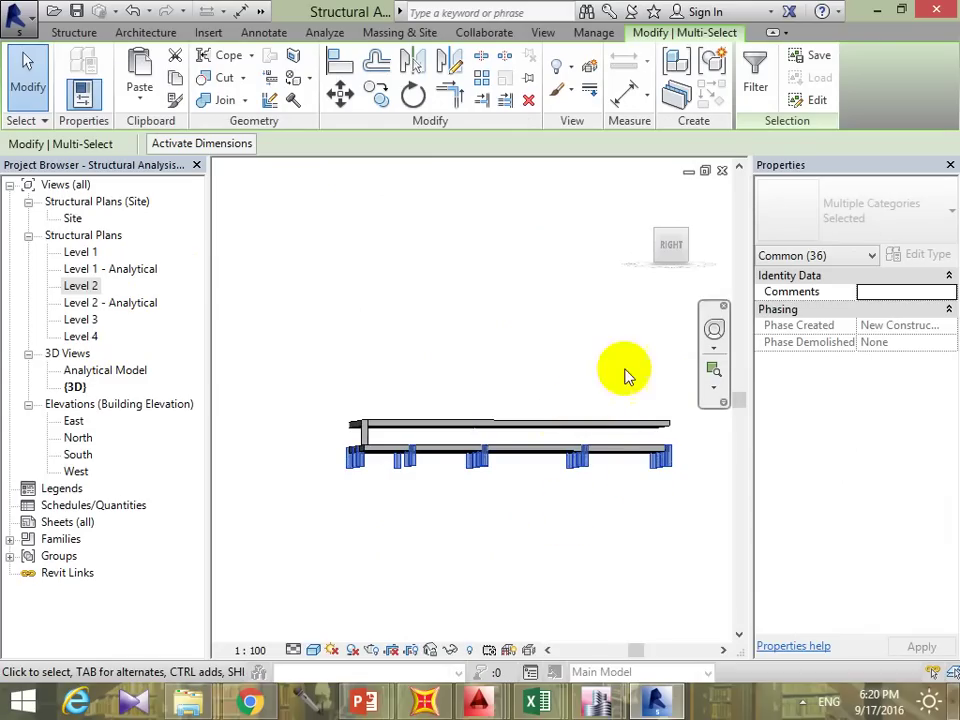
pyautogui.moveTo(626, 376)
pyautogui.keyDown('shift'); pyautogui.mouseDown(button='middle')
pyautogui.moveTo(579, 386)
pyautogui.moveTo(566, 348)
pyautogui.moveTo(531, 413)
pyautogui.moveTo(431, 377)
pyautogui.mouseUp(button='middle'); pyautogui.keyUp('shift')
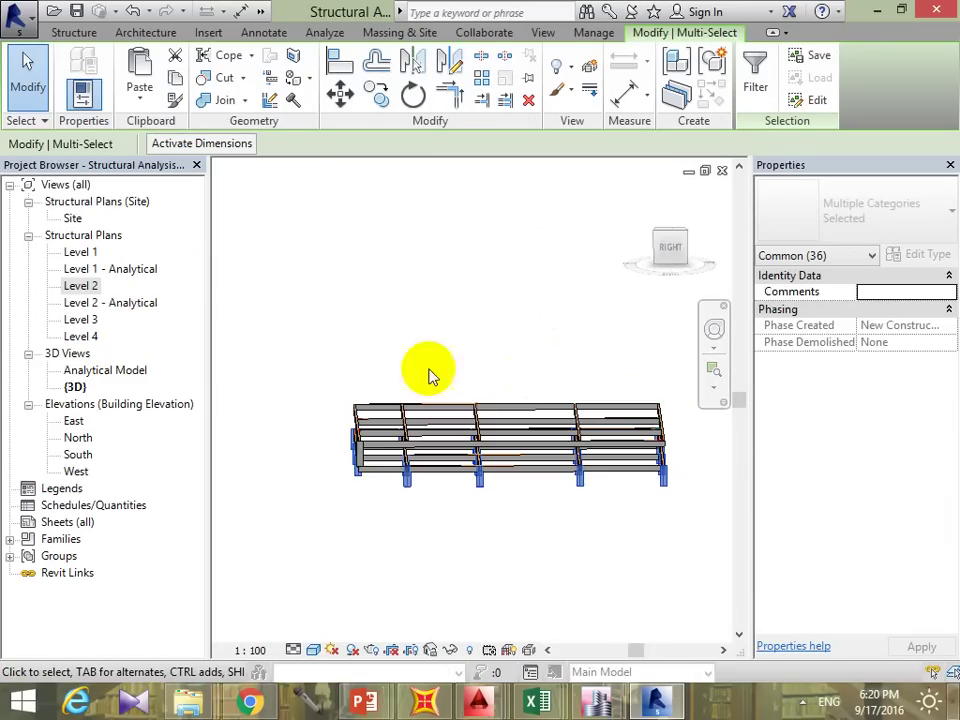
pyautogui.click(176, 82)
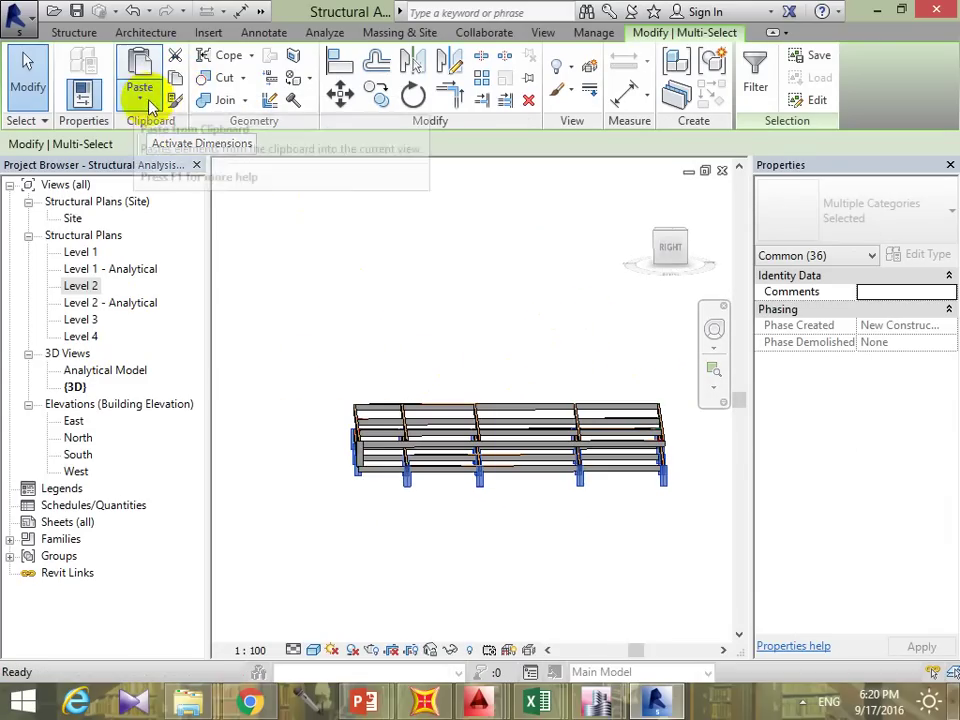
pyautogui.click(140, 100)
pyautogui.click(203, 129)
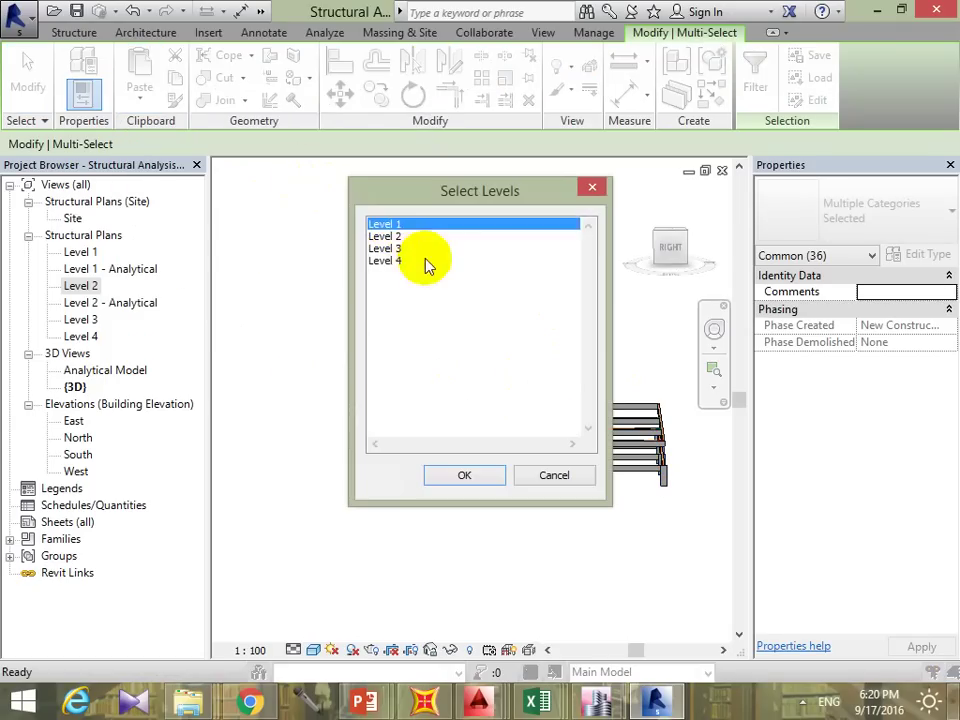
pyautogui.click(390, 237)
pyautogui.click(465, 475)
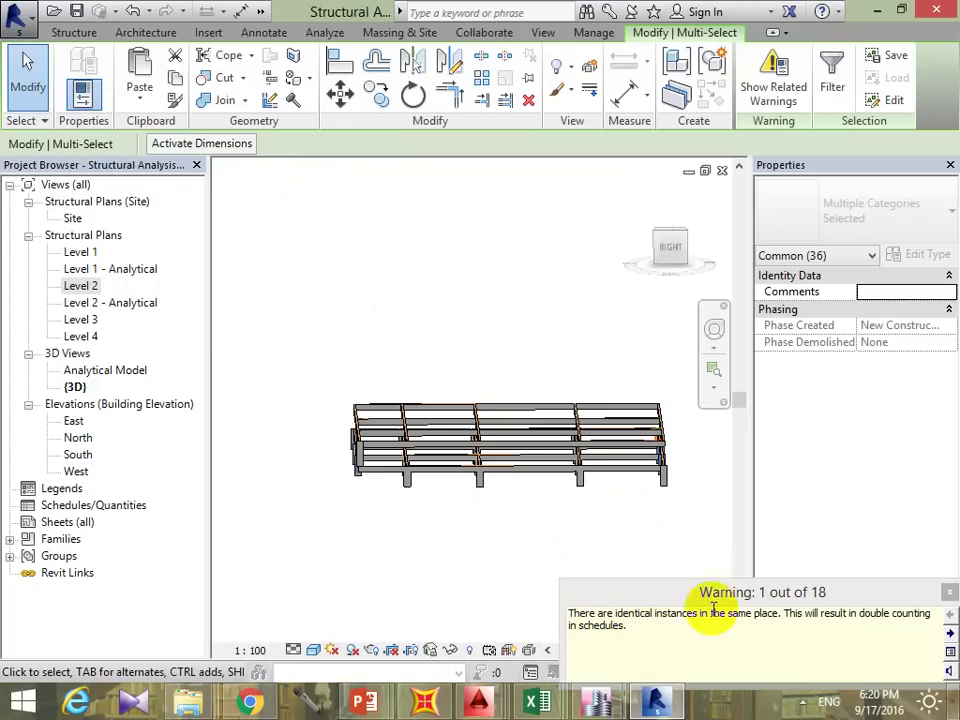
pyautogui.click(467, 489)
# Step: Zoom in and select a pasted column to check its levels
pyautogui.moveTo(428, 407)
pyautogui.keyDown('shift'); pyautogui.mouseDown(button='middle')
pyautogui.moveTo(425, 432)
pyautogui.moveTo(428, 407)
pyautogui.mouseUp(button='middle'); pyautogui.keyUp('shift')
pyautogui.scroll(2, 364, 439)
pyautogui.scroll(2, 354, 418)
pyautogui.click(355, 445)
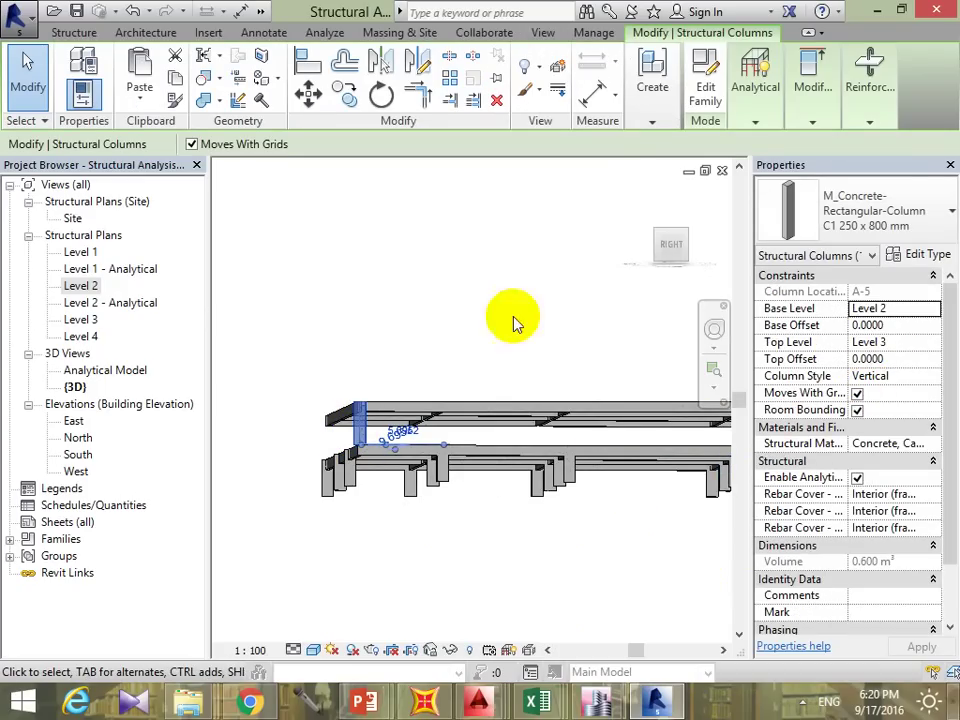
# Step: Inspect columns A-5 and A-4 to check their base and top levels
pyautogui.rightClick(397, 404)
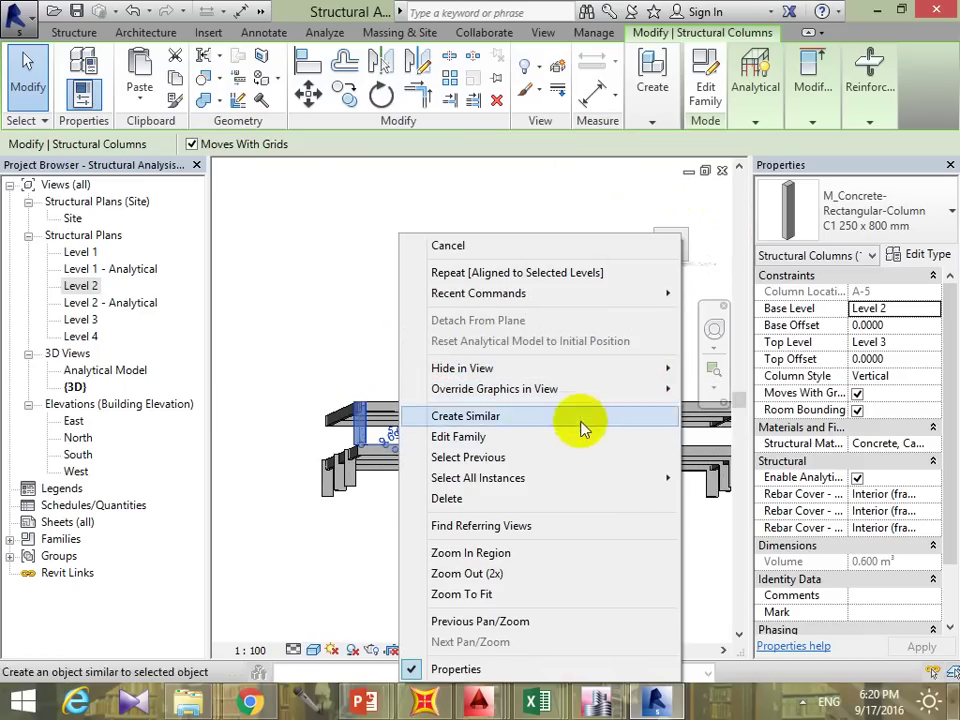
pyautogui.press('Escape')
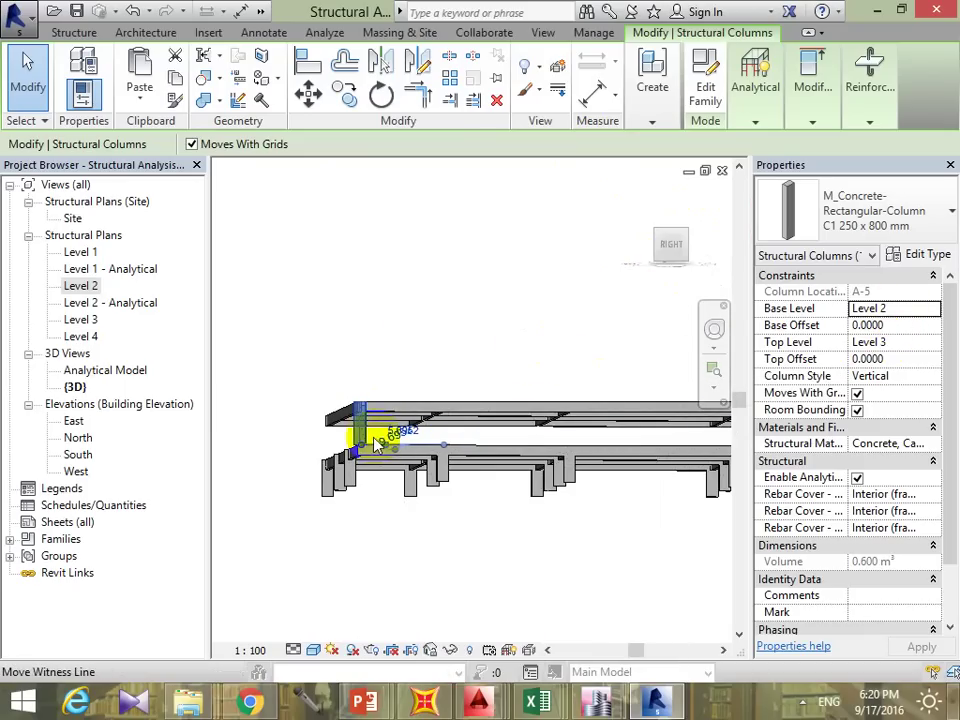
pyautogui.press('Escape')
pyautogui.click(440, 476)
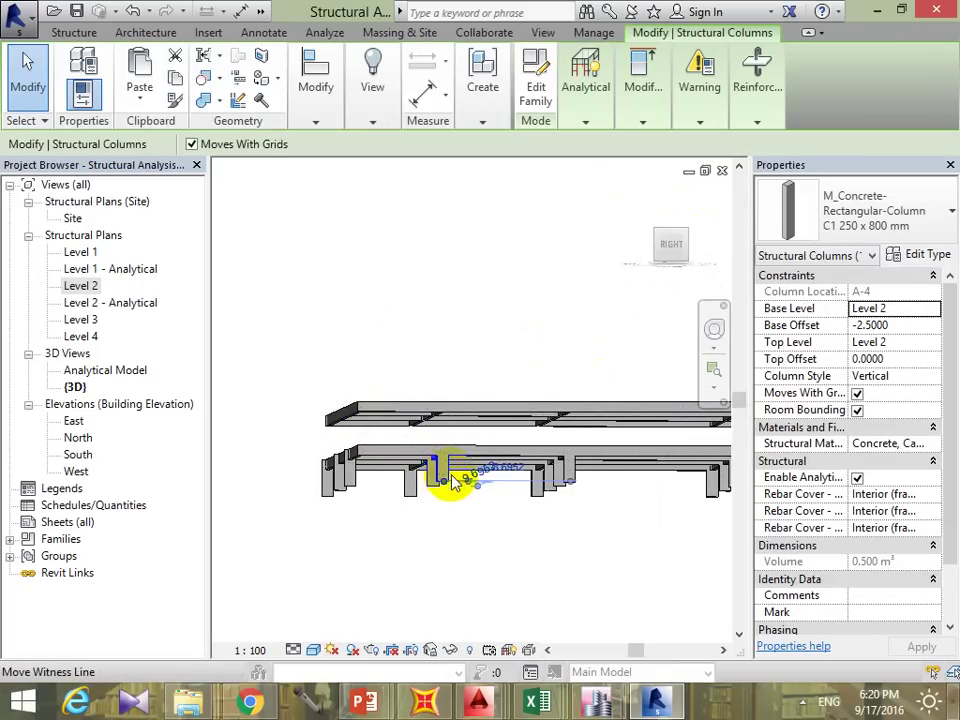
pyautogui.moveTo(452, 483); pyautogui.dragTo(416, 510)
pyautogui.press('Escape')
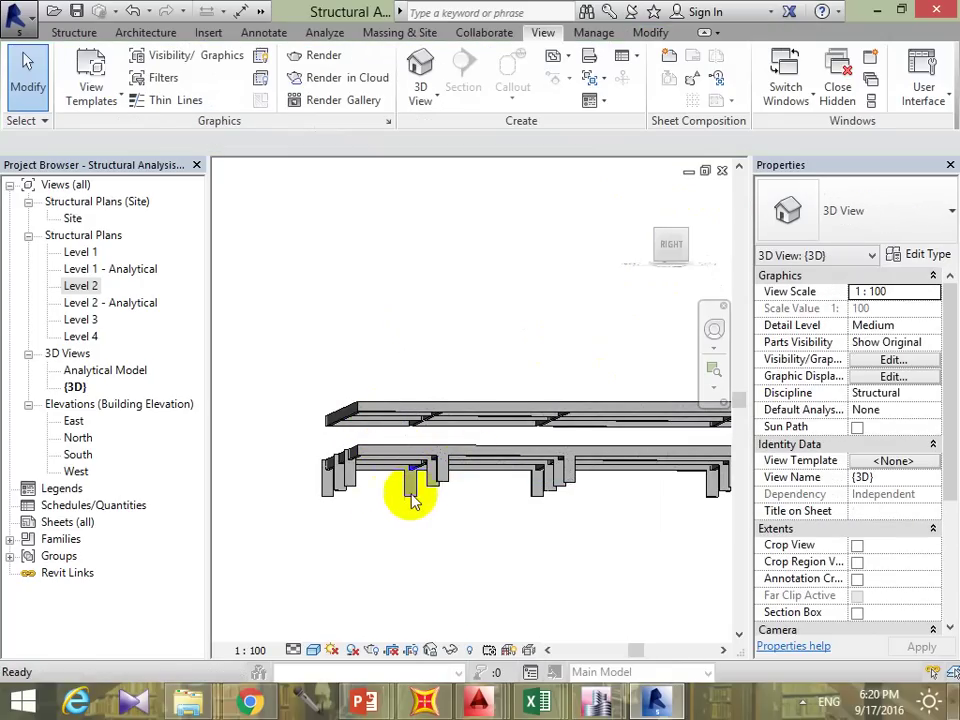
pyautogui.click(449, 486)
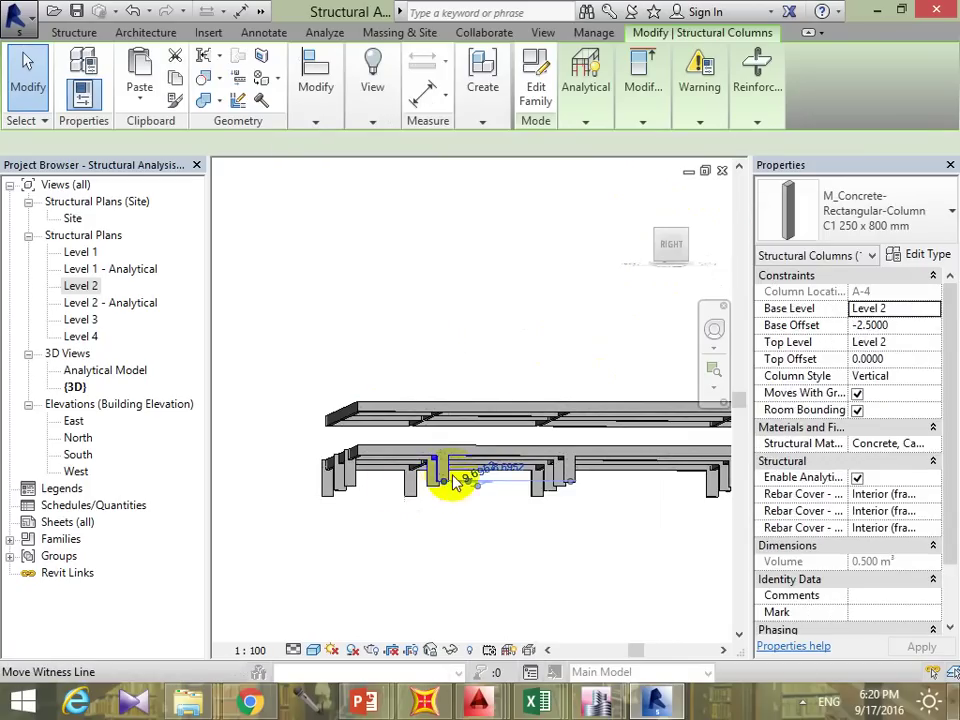
pyautogui.press('Escape')
# Step: From an elevated view, select the left column to review its levels
pyautogui.moveTo(420, 253)
pyautogui.keyDown('shift'); pyautogui.mouseDown(button='middle')
pyautogui.moveTo(481, 458)
pyautogui.moveTo(491, 437)
pyautogui.moveTo(414, 510)
pyautogui.mouseUp(button='middle'); pyautogui.keyUp('shift')
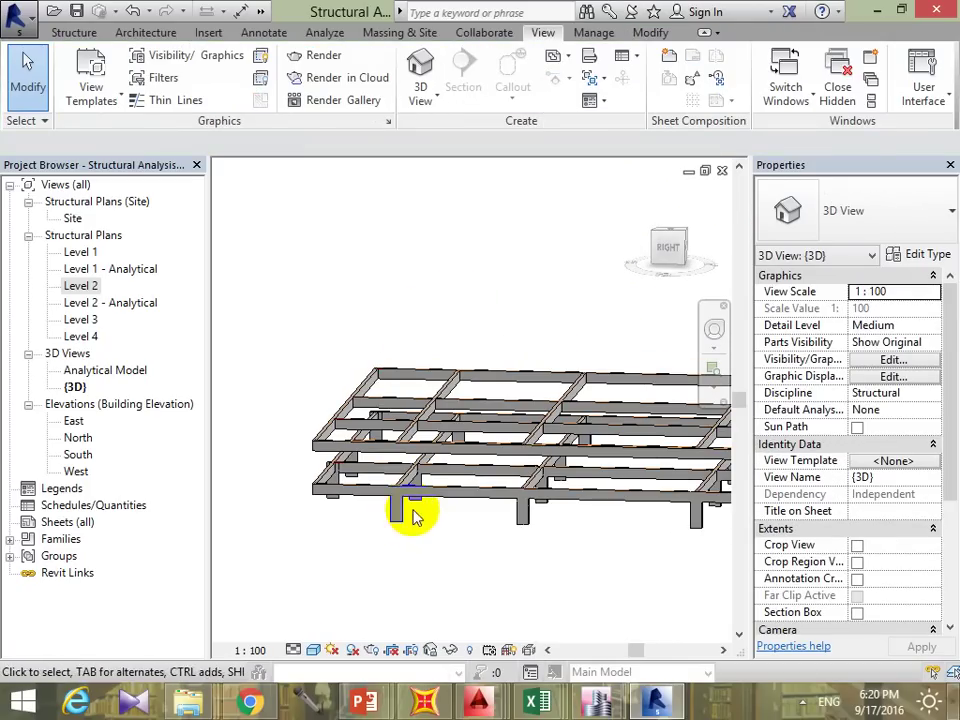
pyautogui.moveTo(414, 510); pyautogui.dragTo(373, 561)
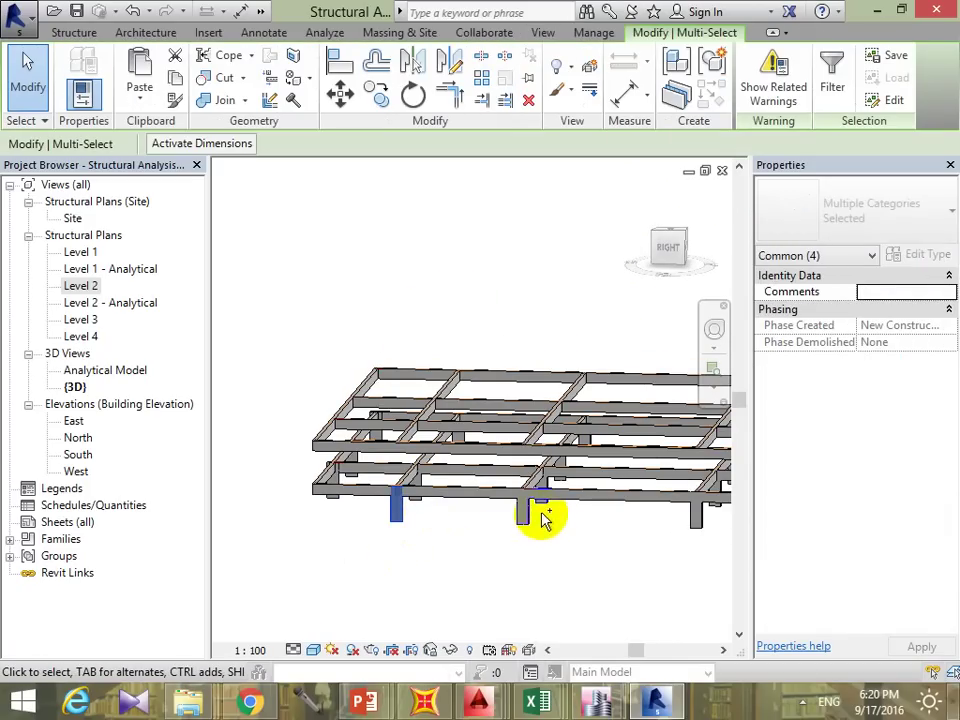
pyautogui.press('Escape')
pyautogui.click(392, 510)
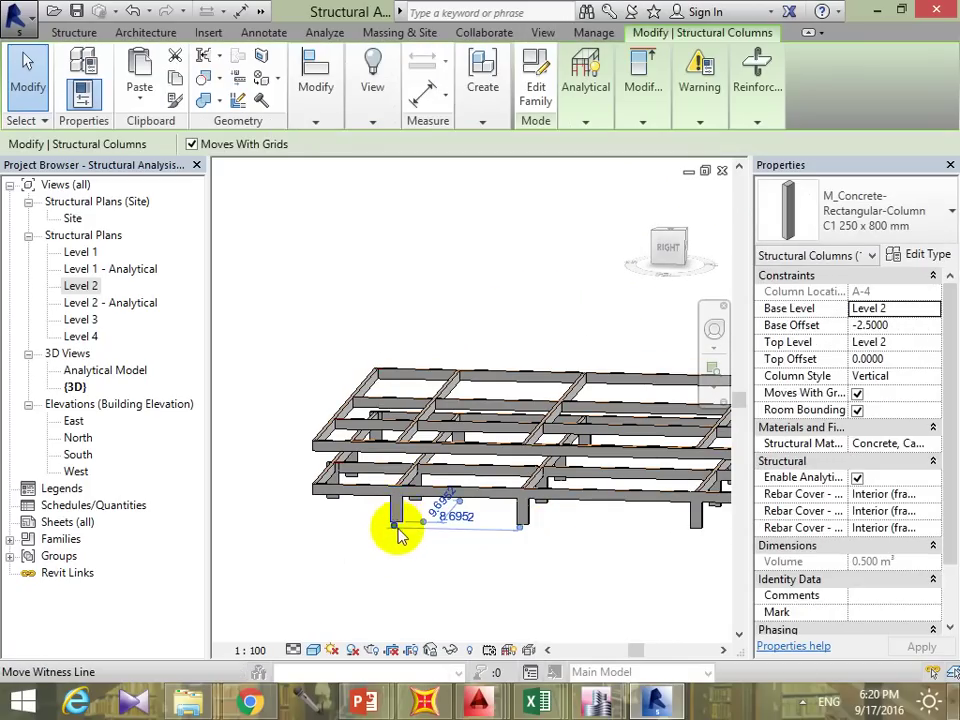
pyautogui.press('Escape')
pyautogui.click(395, 533)
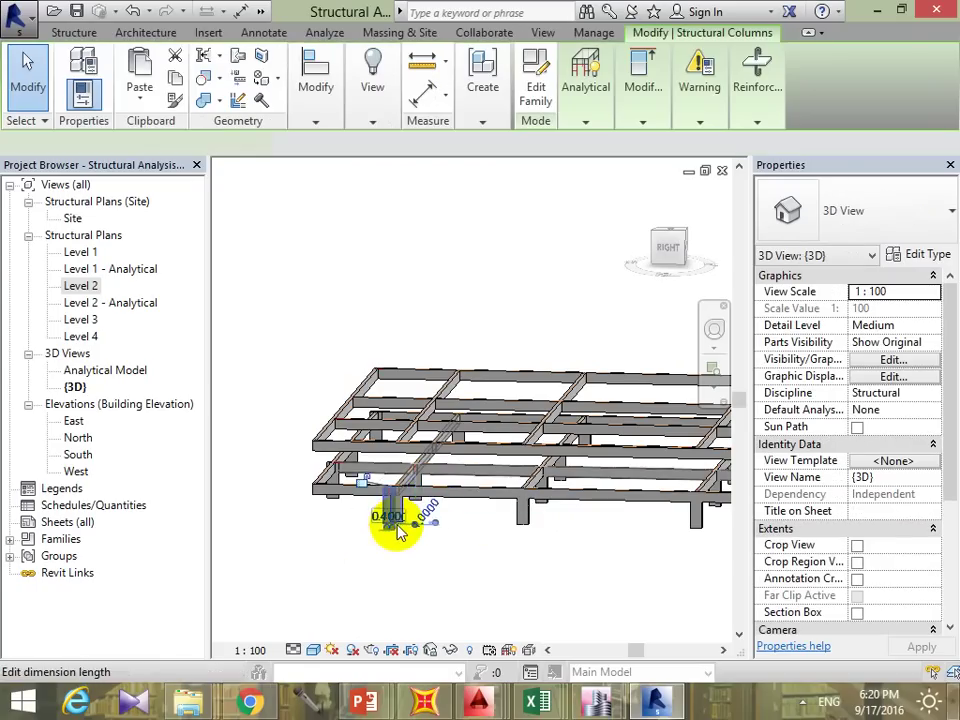
pyautogui.press('Escape')
# Step: Orbit the frame to a side view and window-select all beams and columns
pyautogui.scroll(3, 410, 505)
pyautogui.scroll(2, 420, 540)
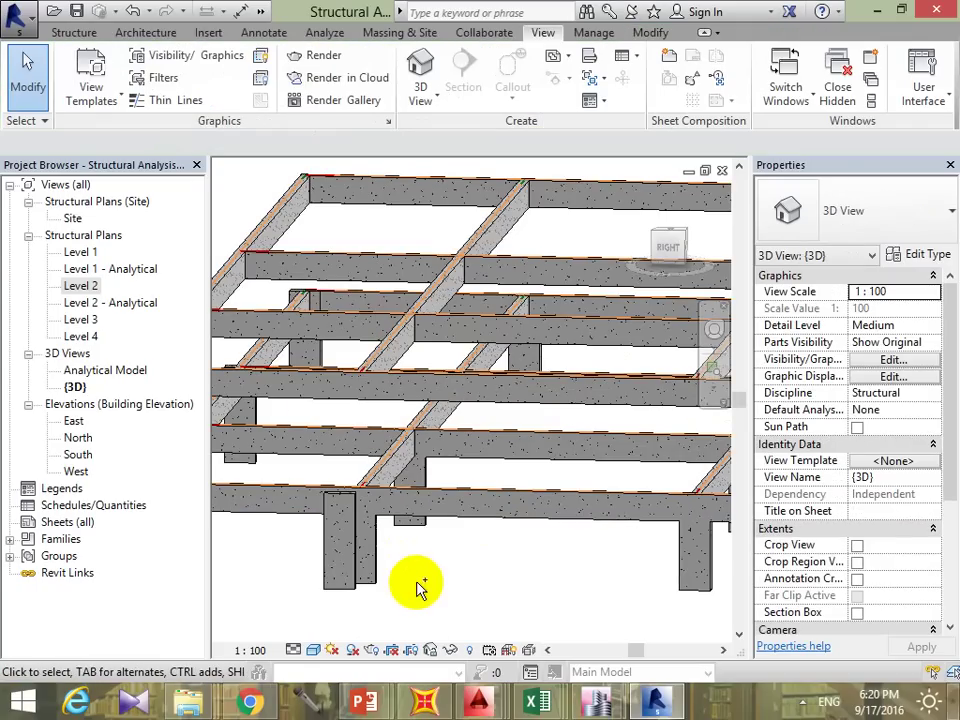
pyautogui.scroll(-5, 420, 567)
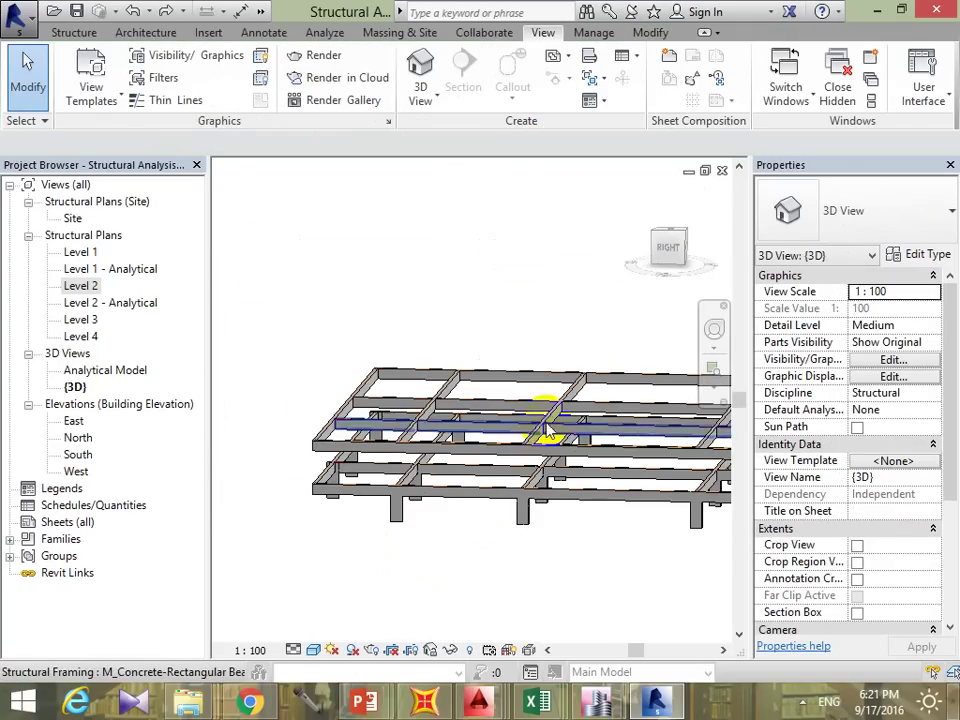
pyautogui.moveTo(538, 465)
pyautogui.keyDown('shift'); pyautogui.mouseDown(button='middle')
pyautogui.moveTo(518, 443)
pyautogui.moveTo(583, 423)
pyautogui.mouseUp(button='middle'); pyautogui.keyUp('shift')
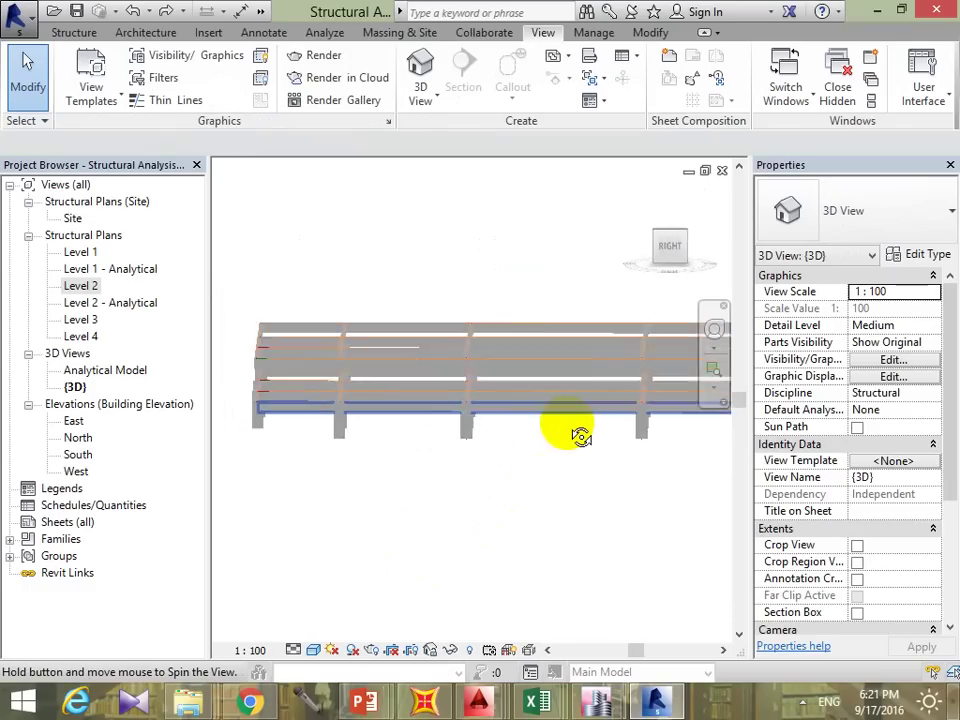
pyautogui.scroll(-2, 572, 424)
pyautogui.moveTo(677, 446); pyautogui.dragTo(650, 465, button='middle')
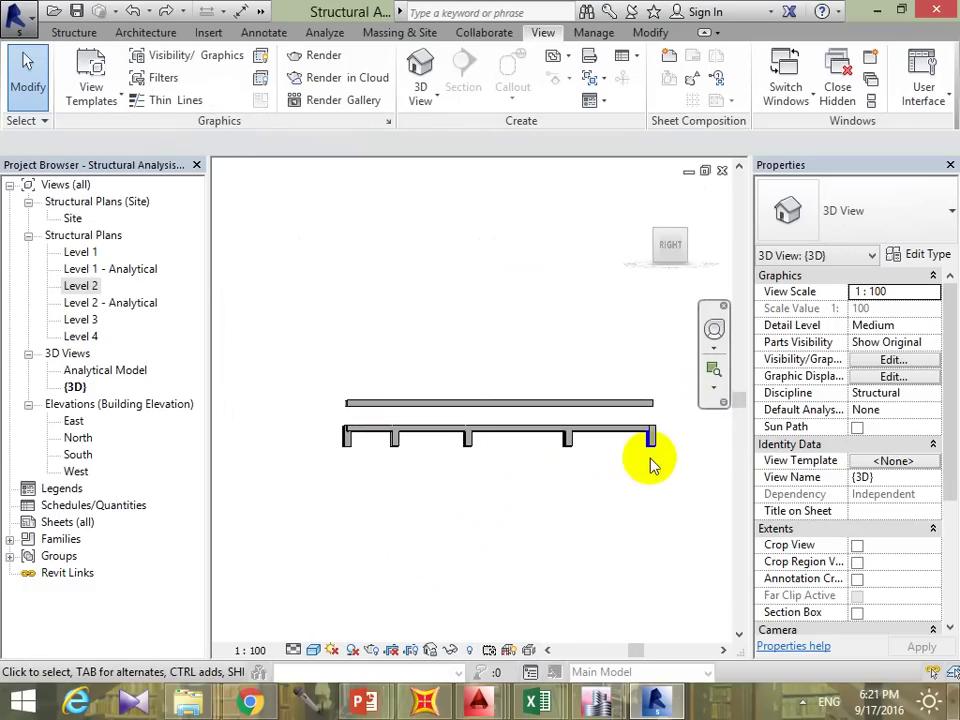
pyautogui.moveTo(668, 445); pyautogui.dragTo(335, 522)
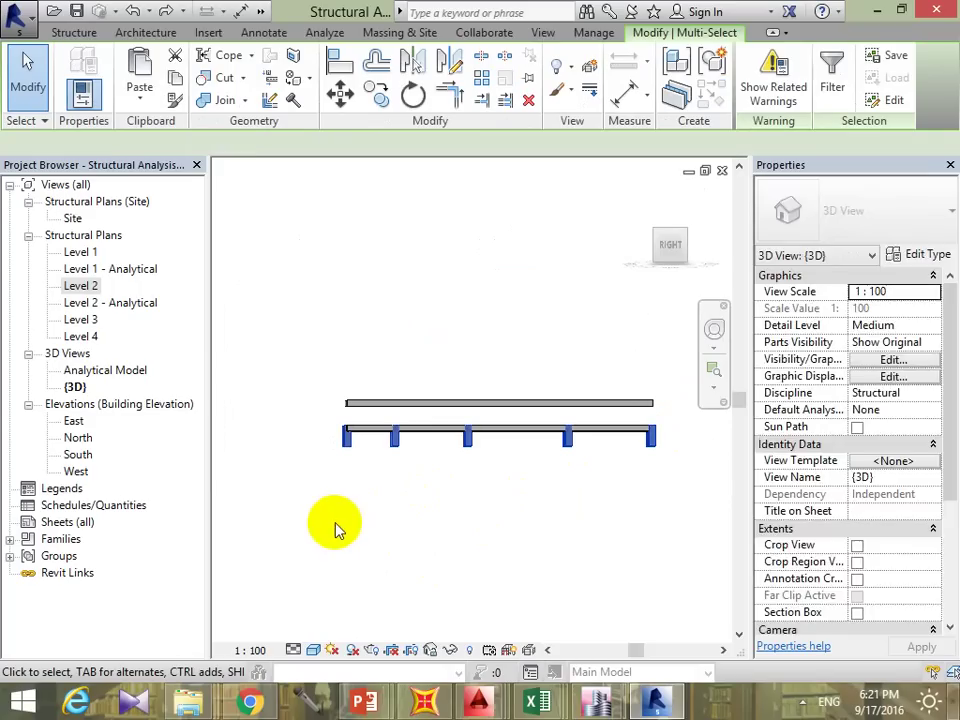
# Step: Paste the columns aligned to Level 2 and dismiss the duplicate-instance warning
pyautogui.click(150, 102)
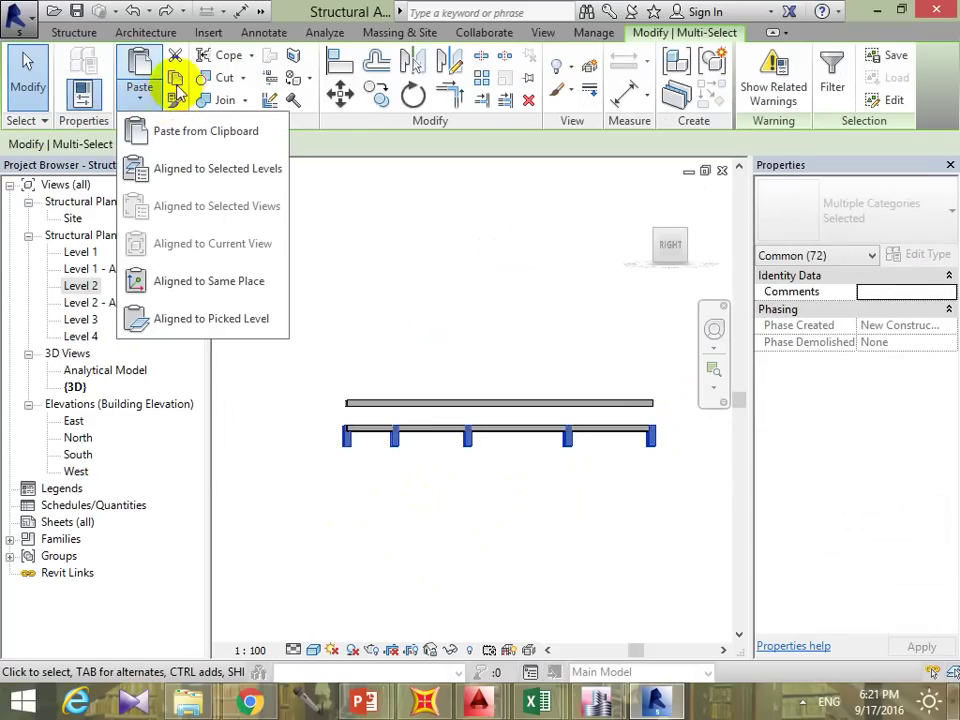
pyautogui.click(176, 57)
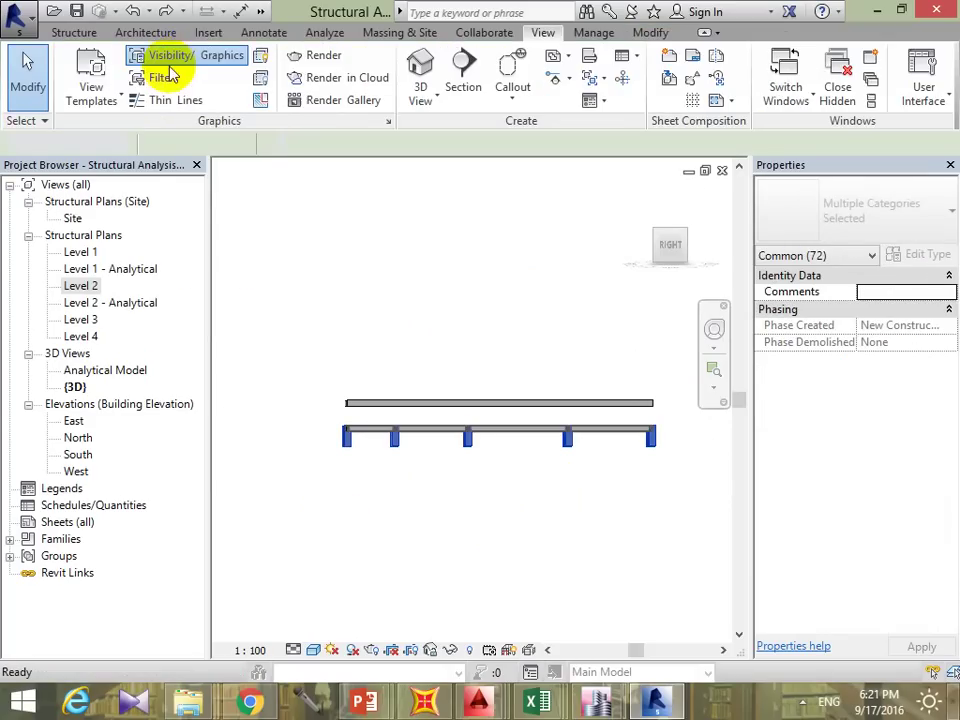
pyautogui.click(160, 54)
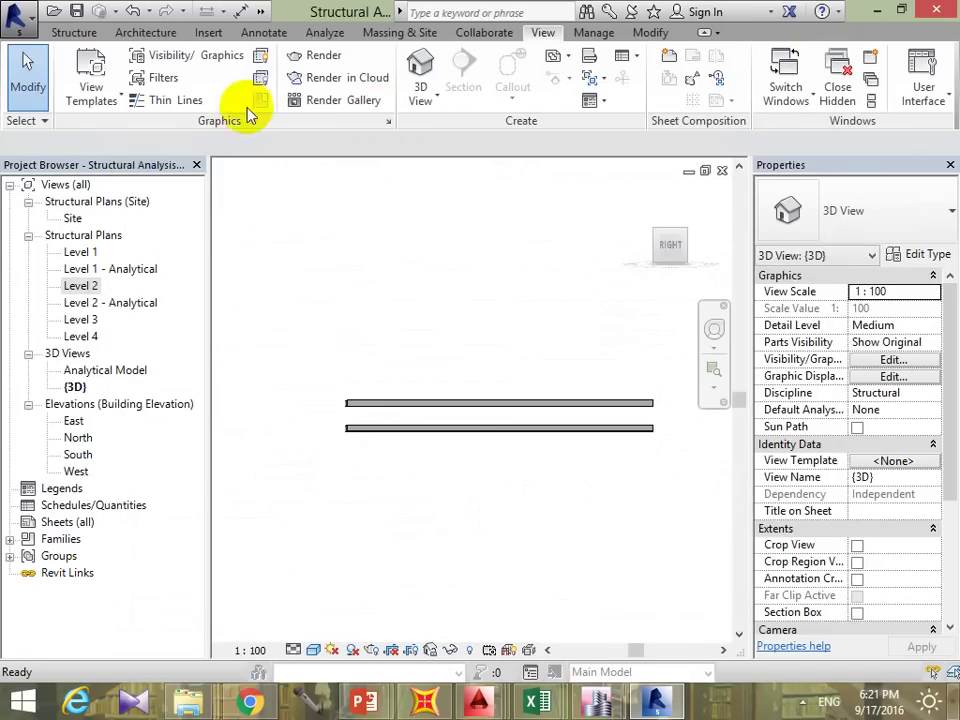
pyautogui.click(652, 32)
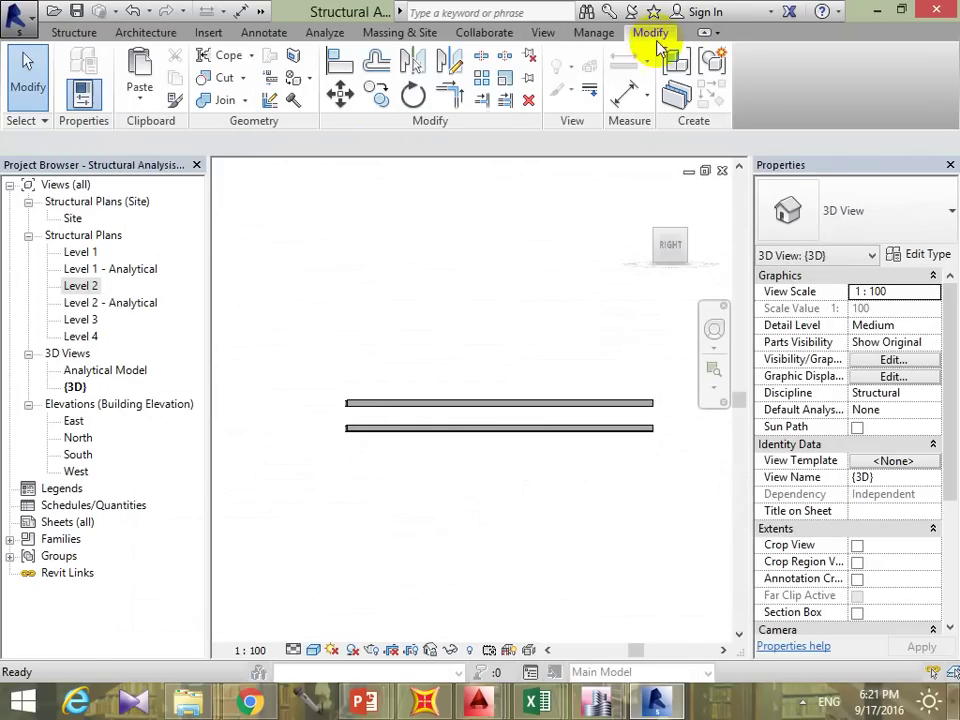
pyautogui.click(142, 104)
pyautogui.click(140, 170)
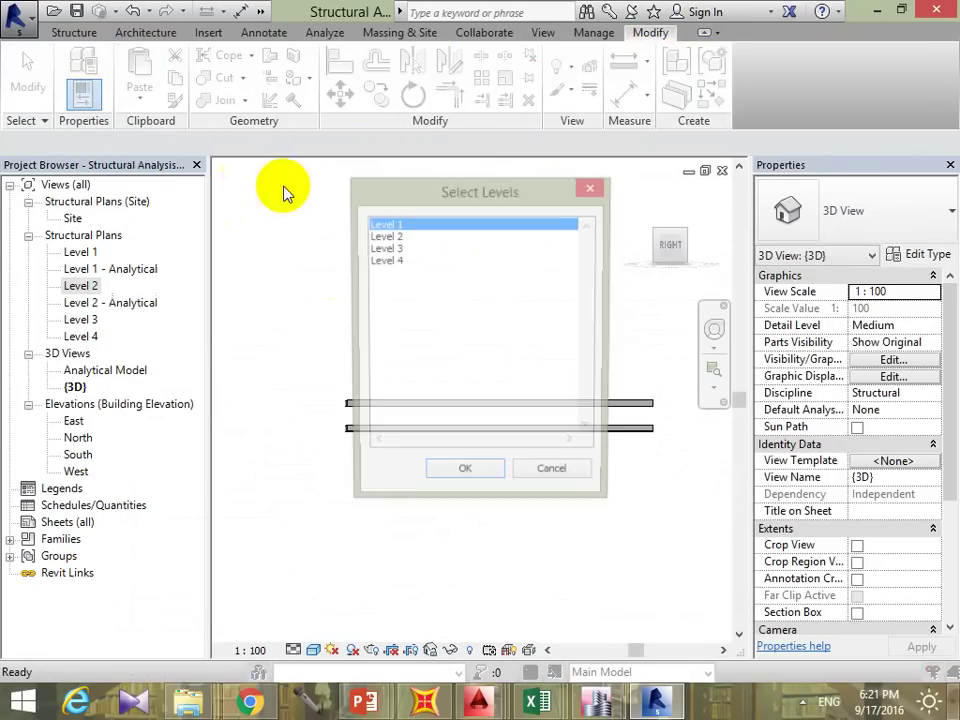
pyautogui.click(398, 238)
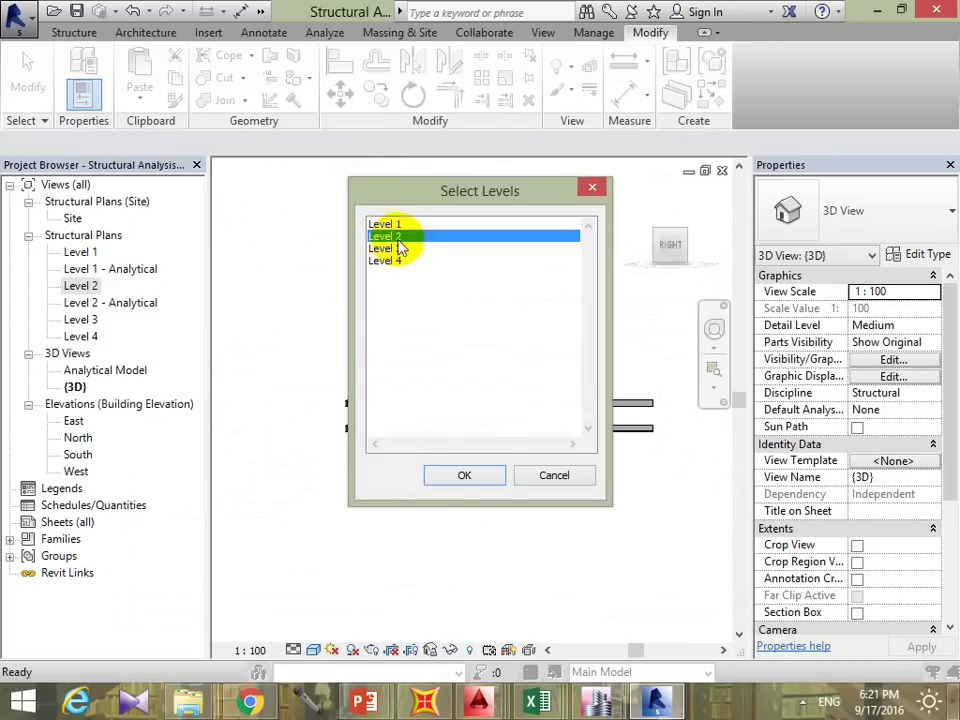
pyautogui.click(465, 475)
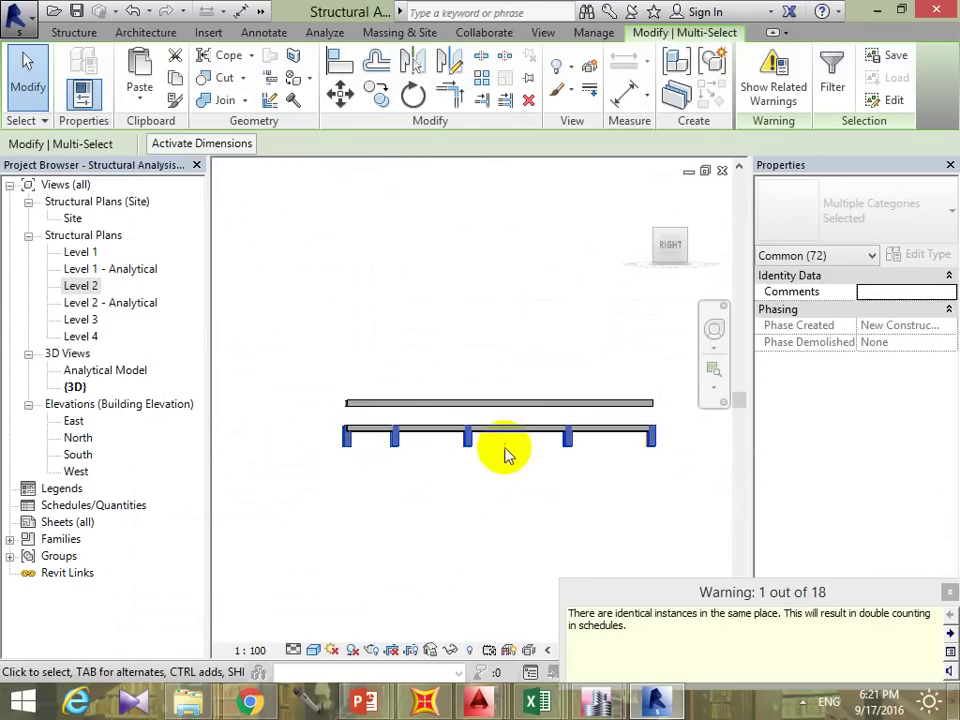
pyautogui.click(949, 590)
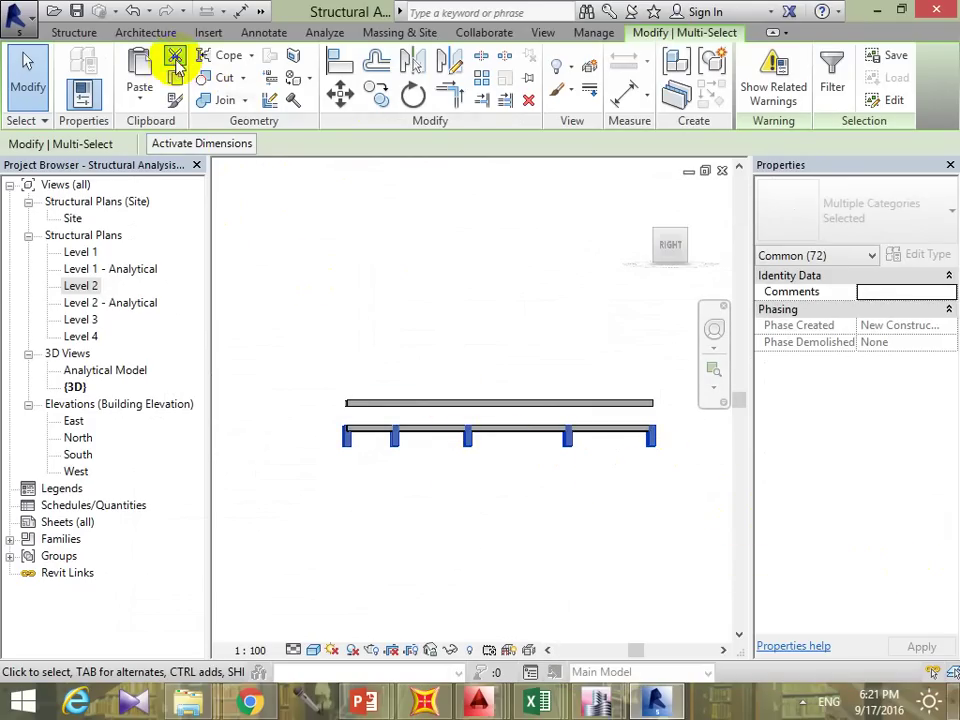
# Step: Paste the columns again aligned to Level 3, then tilt the 3D view
pyautogui.click(139, 97)
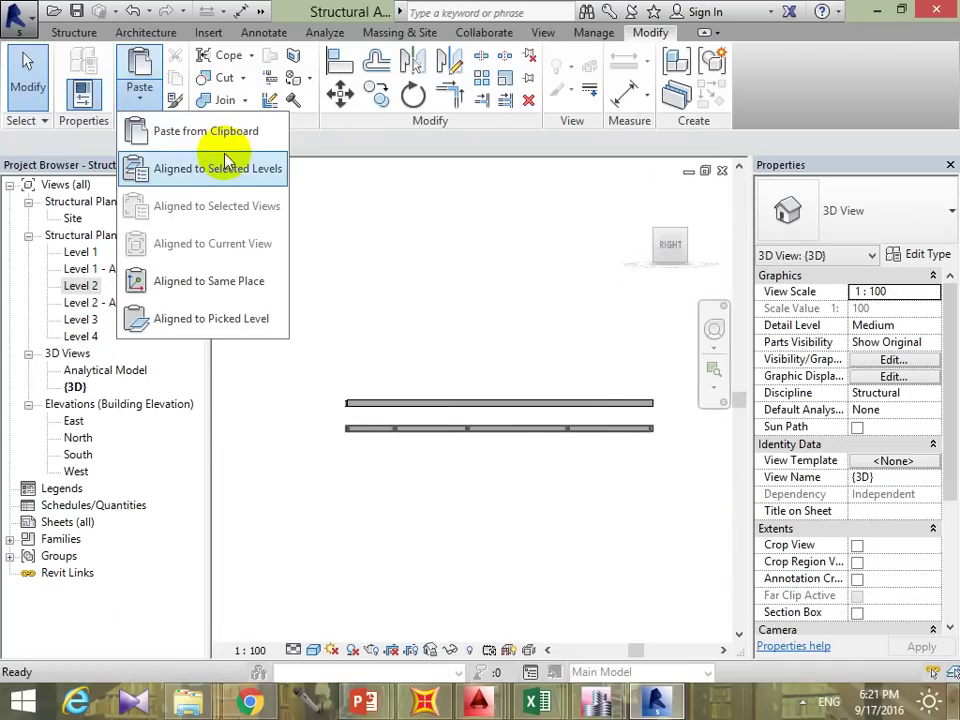
pyautogui.click(228, 168)
pyautogui.click(382, 248)
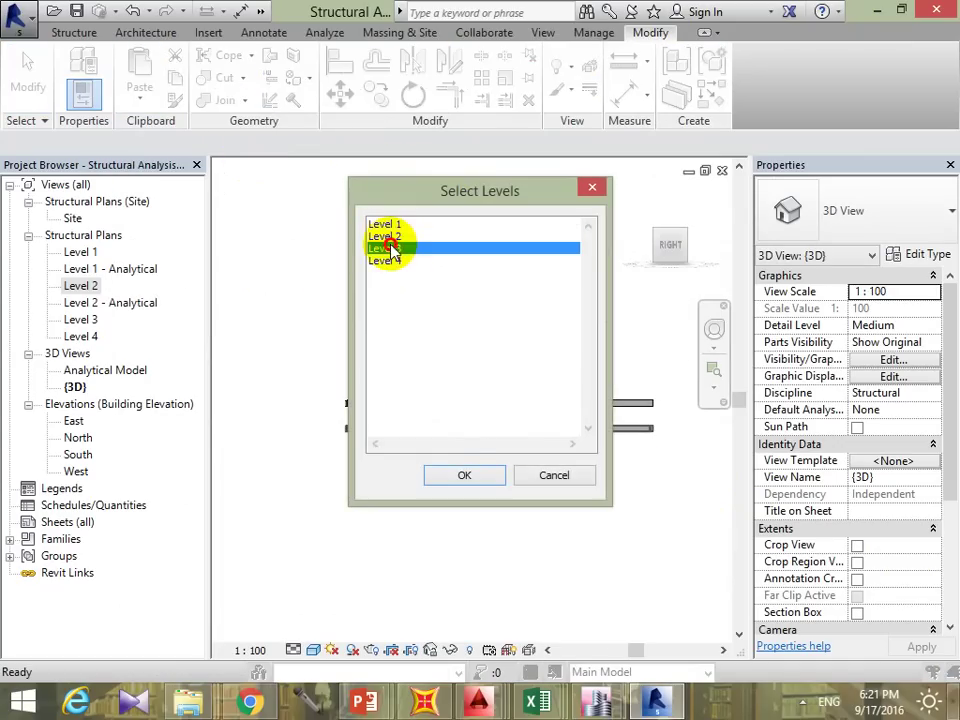
pyautogui.click(464, 477)
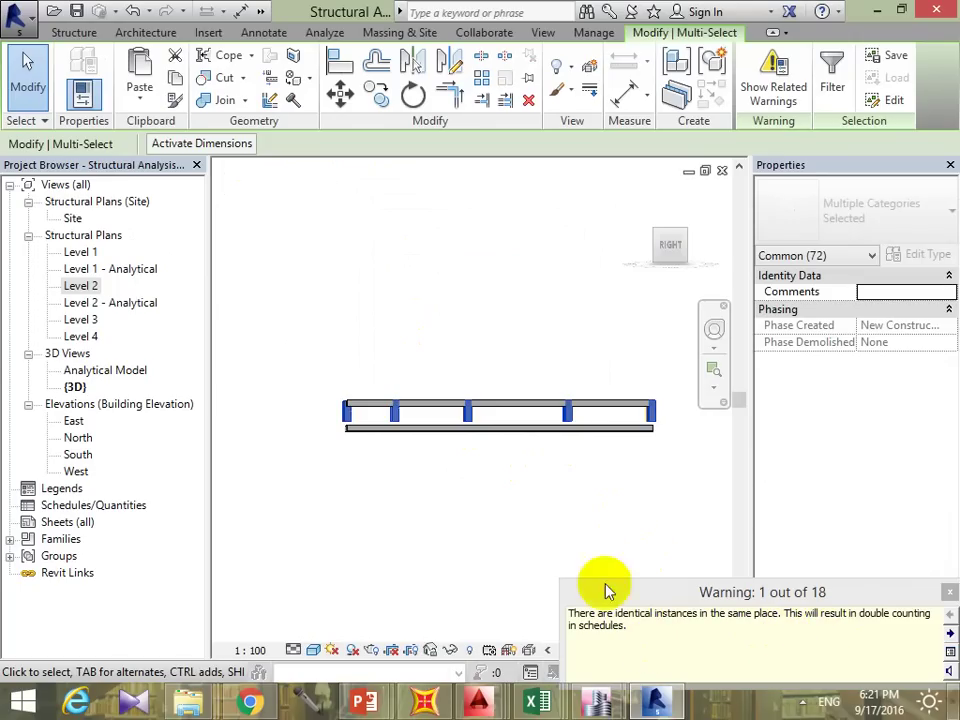
pyautogui.click(364, 338)
pyautogui.moveTo(521, 428)
pyautogui.keyDown('shift'); pyautogui.mouseDown(button='middle')
pyautogui.moveTo(625, 473)
pyautogui.moveTo(561, 510)
pyautogui.moveTo(506, 484)
pyautogui.moveTo(527, 461)
pyautogui.moveTo(563, 454)
pyautogui.moveTo(560, 437)
pyautogui.mouseUp(button='middle'); pyautogui.keyUp('shift')
pyautogui.scroll(4, 565, 447)
# Step: Set the pasted C1 column's Base Level to Level 2 and Base Offset to 0
pyautogui.click(573, 447)
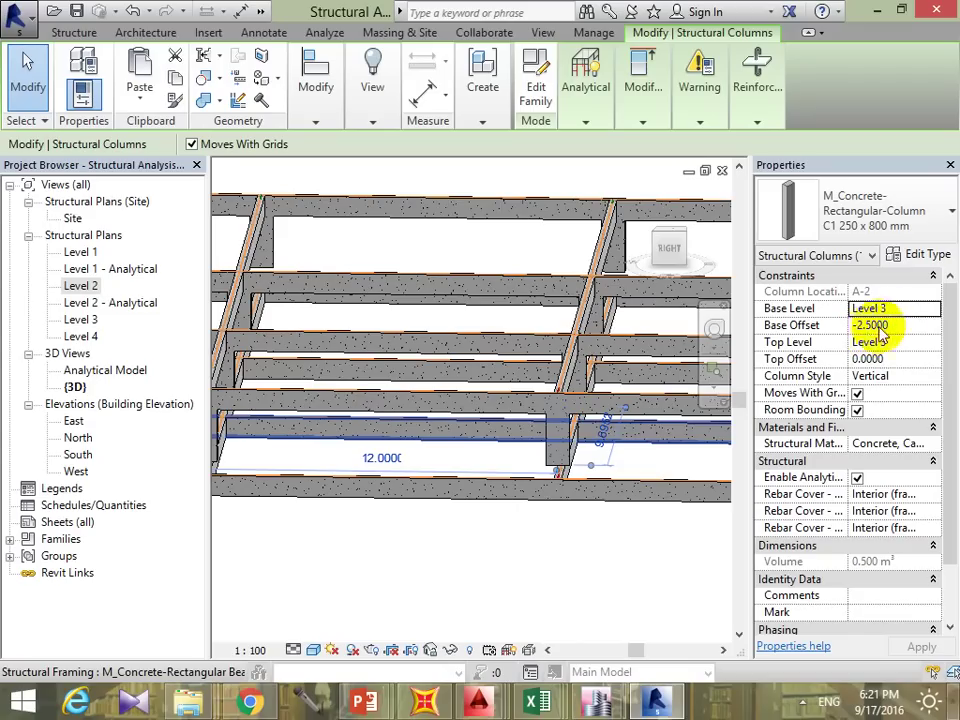
pyautogui.click(897, 342)
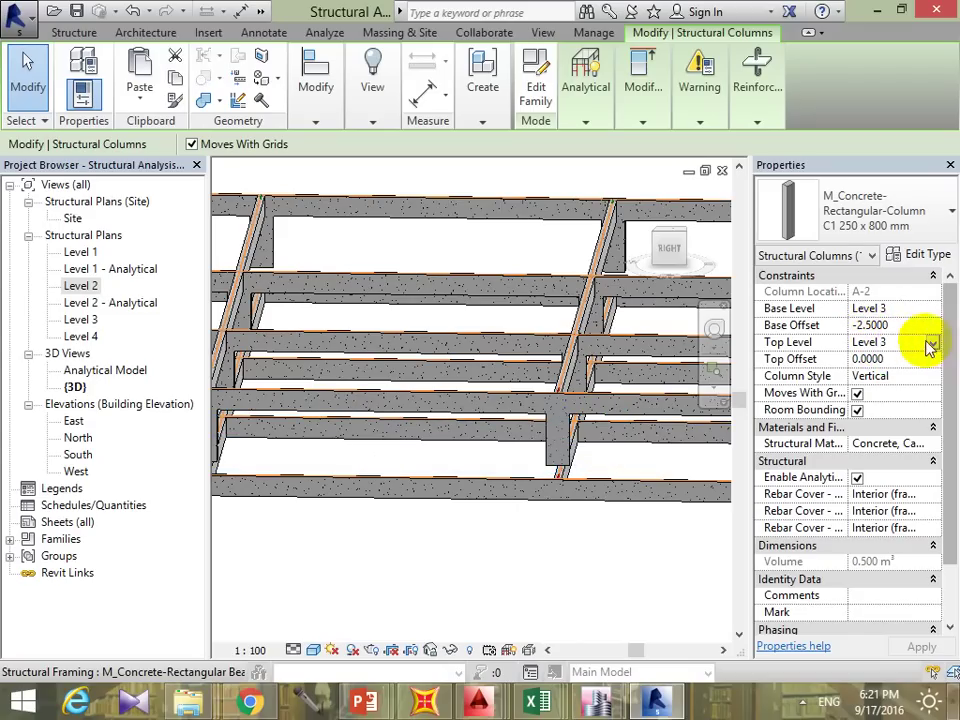
pyautogui.click(930, 308)
pyautogui.click(933, 310)
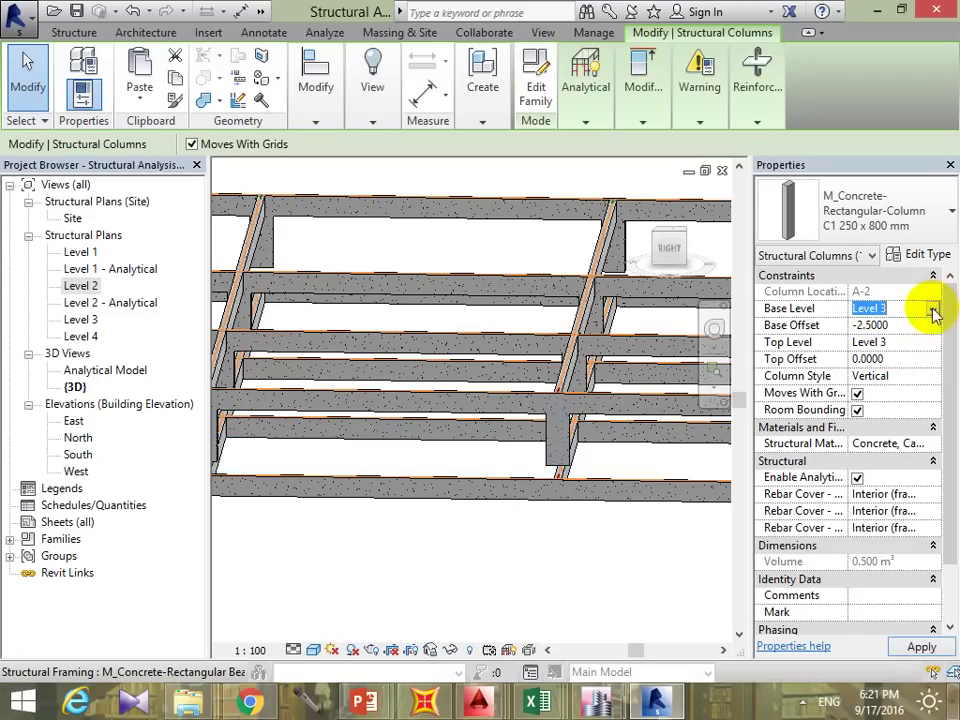
pyautogui.click(933, 310)
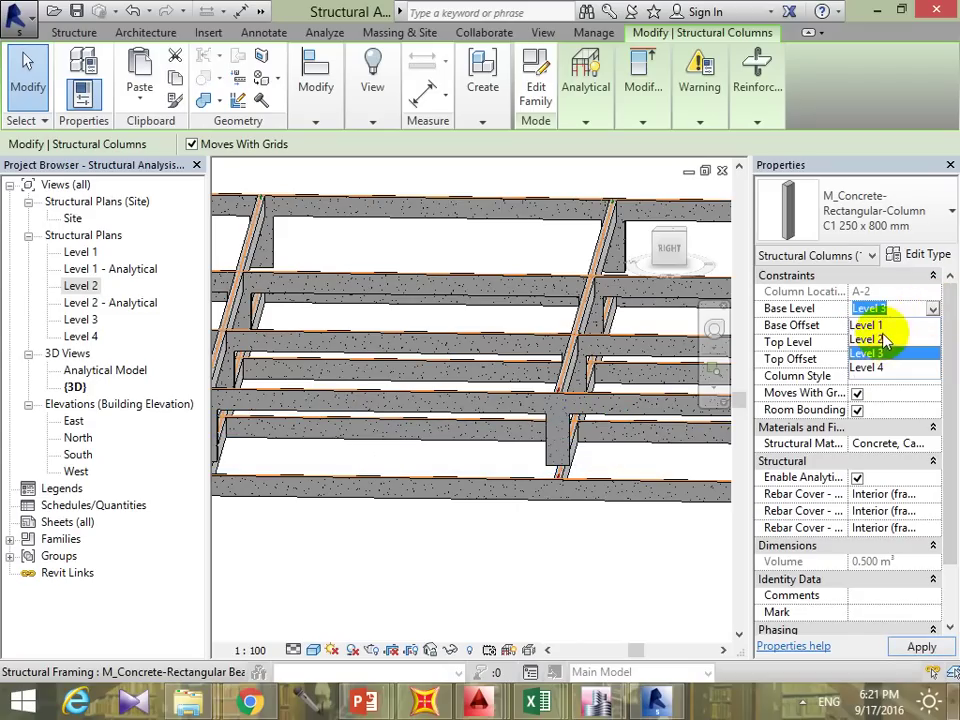
pyautogui.click(878, 334)
pyautogui.click(884, 326)
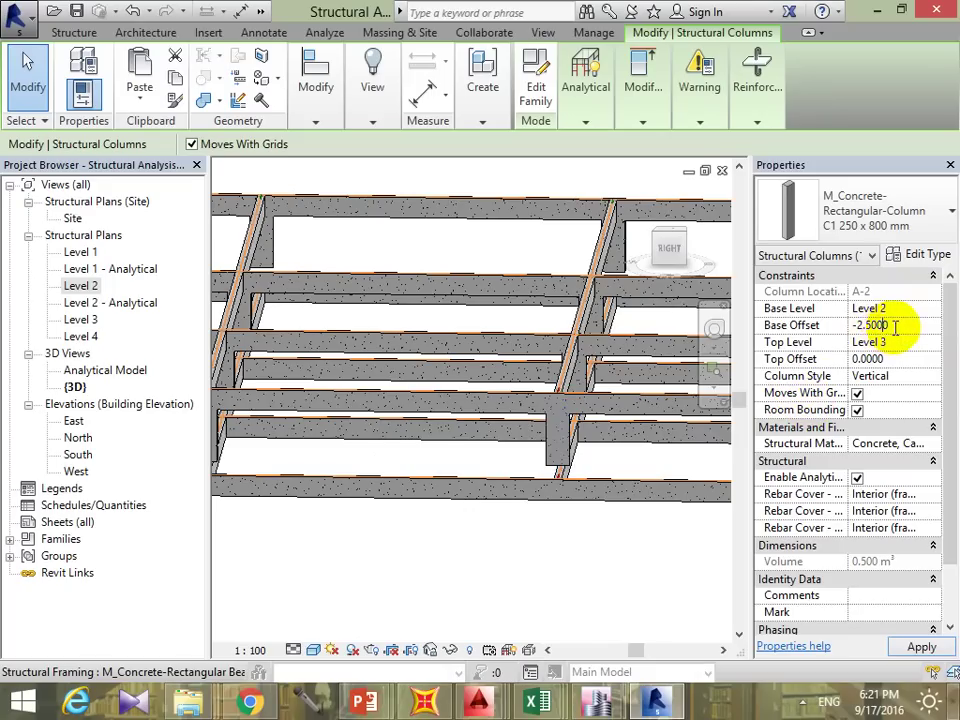
pyautogui.moveTo(895, 327); pyautogui.dragTo(831, 326)
pyautogui.write('0')
pyautogui.press('Return')
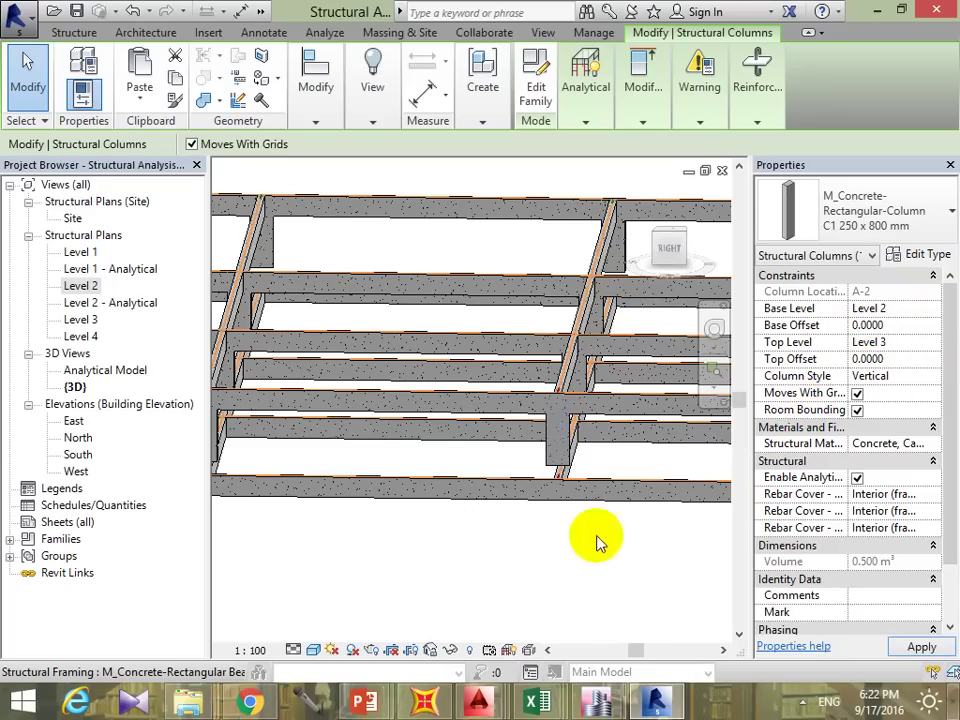
pyautogui.click(545, 550)
pyautogui.moveTo(585, 500)
pyautogui.keyDown('shift'); pyautogui.mouseDown(button='middle')
pyautogui.moveTo(565, 505)
pyautogui.moveTo(591, 491)
pyautogui.moveTo(493, 439)
pyautogui.moveTo(585, 439)
pyautogui.mouseUp(button='middle'); pyautogui.keyUp('shift')
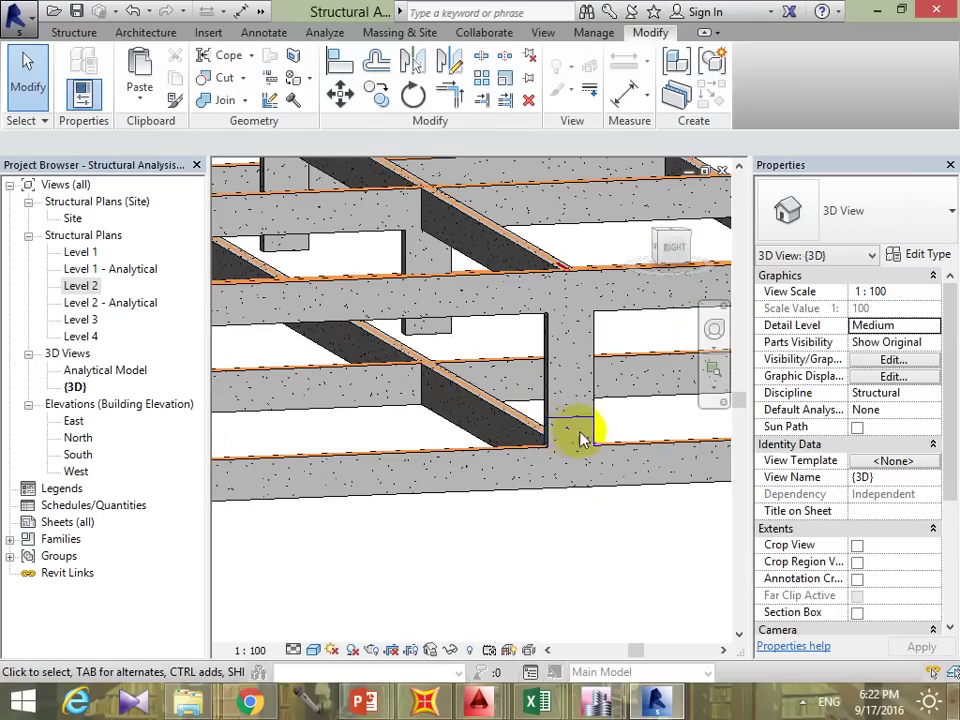
# Step: Window-select the entire beam and column frame and delete it
pyautogui.scroll(-3, 563, 395)
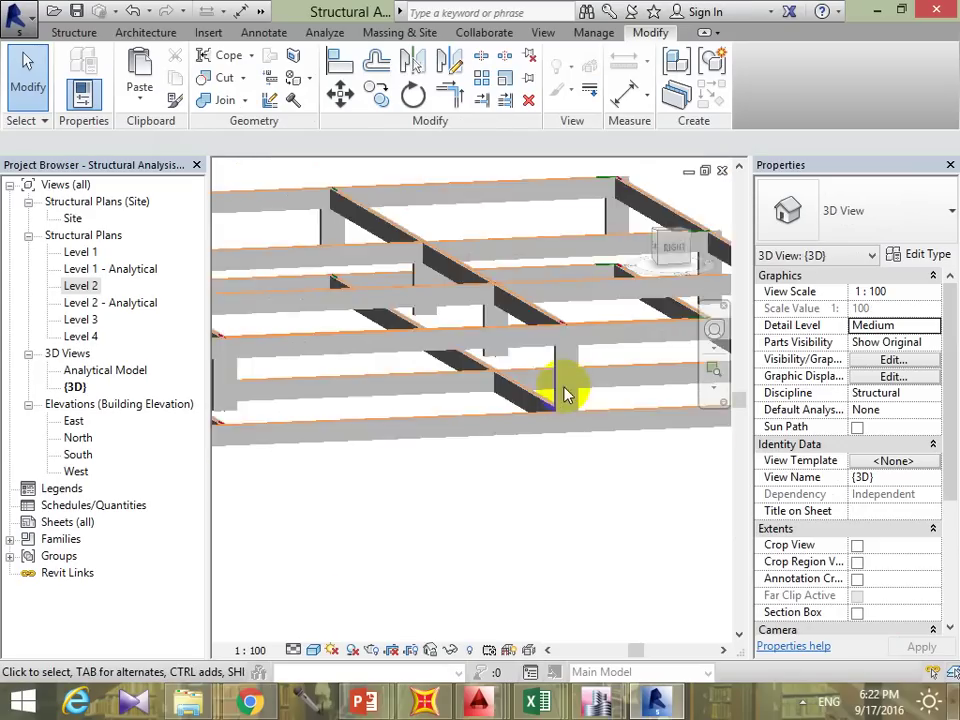
pyautogui.scroll(-5, 563, 395)
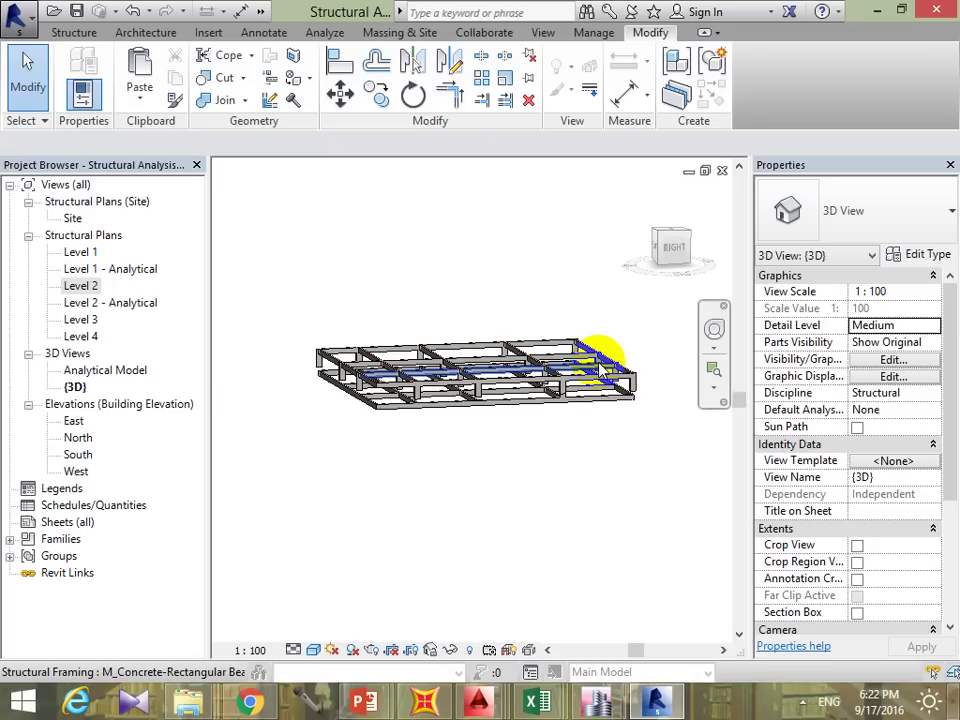
pyautogui.click(657, 182)
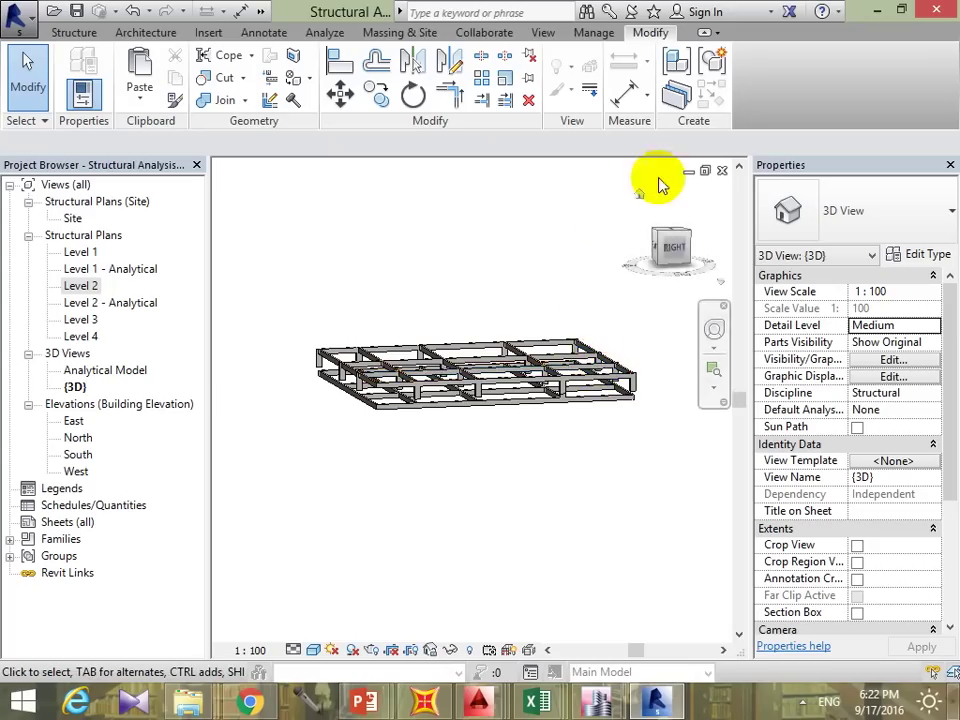
pyautogui.scroll(-2, 503, 418)
pyautogui.moveTo(590, 318); pyautogui.dragTo(336, 506)
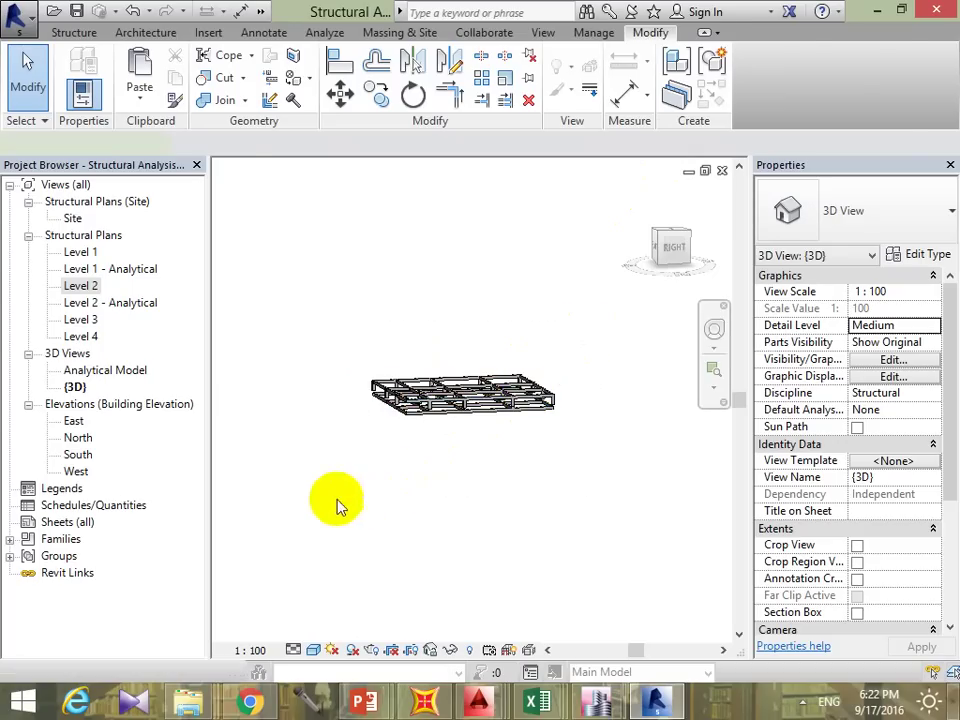
pyautogui.press('Delete')
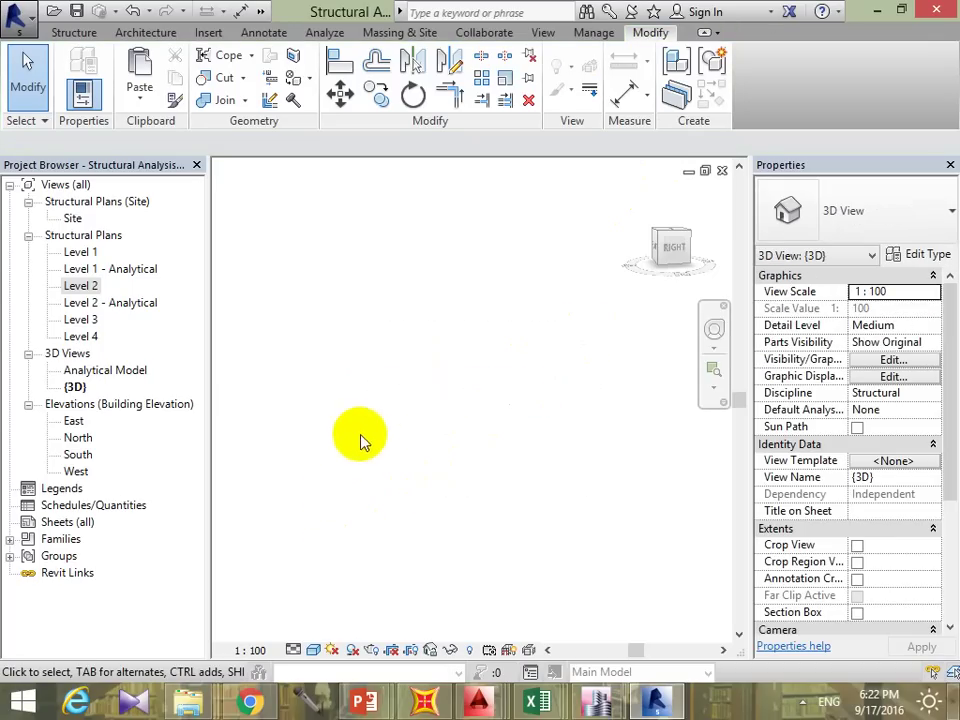
# Step: In the Level 1 plan, delete all grid lines and accept removing the South elevation
pyautogui.doubleClick(80, 253)
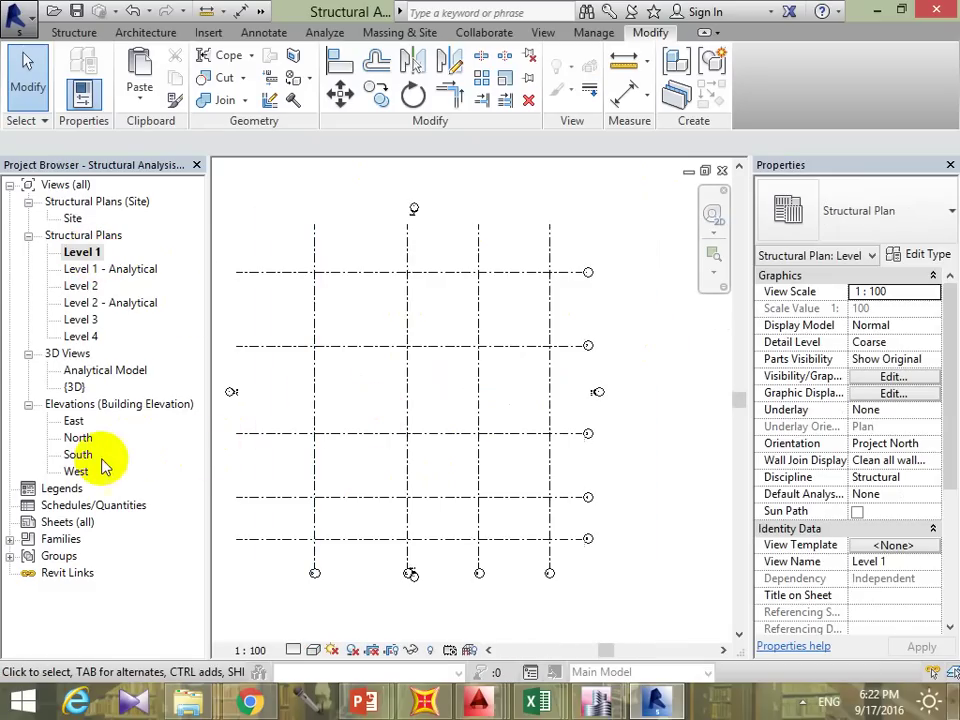
pyautogui.scroll(-2, 620, 280)
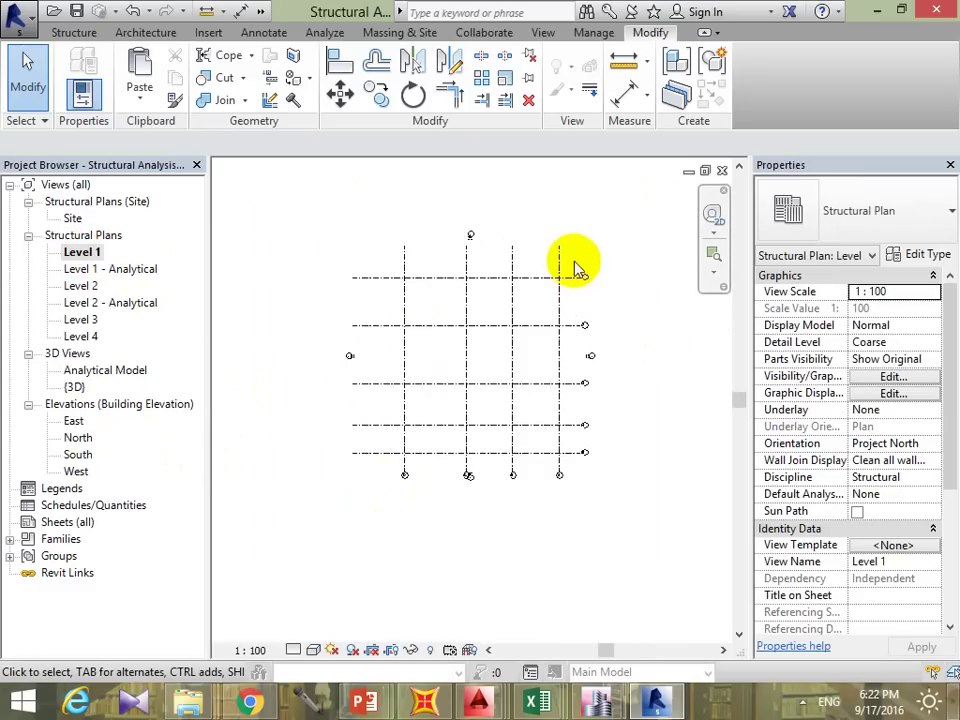
pyautogui.moveTo(572, 264); pyautogui.dragTo(382, 500)
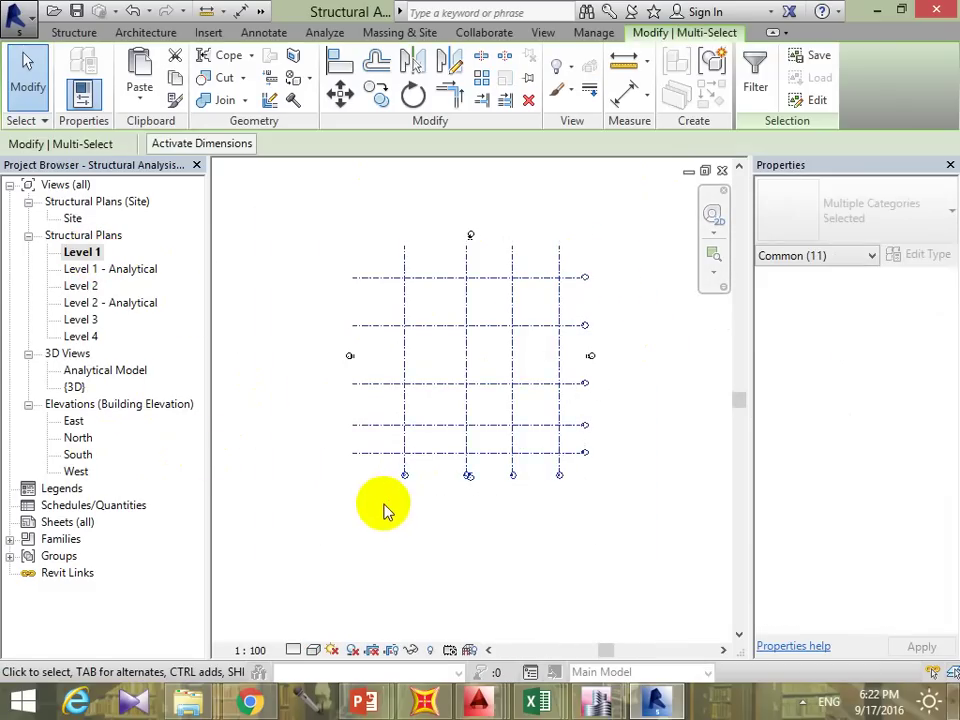
pyautogui.press('Delete')
pyautogui.click(547, 411)
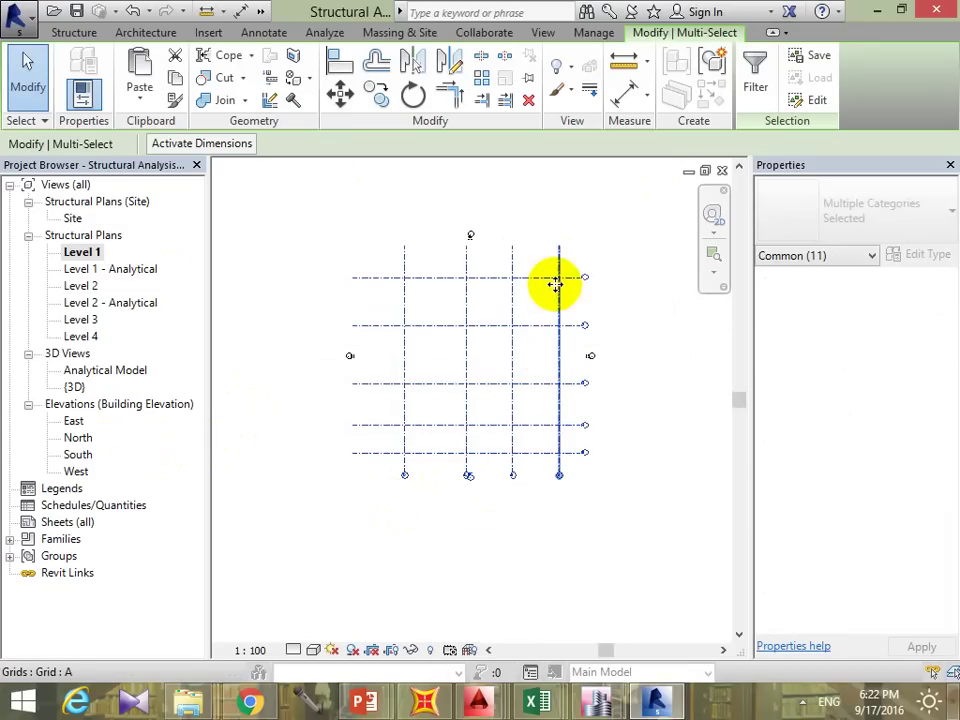
pyautogui.press('Delete')
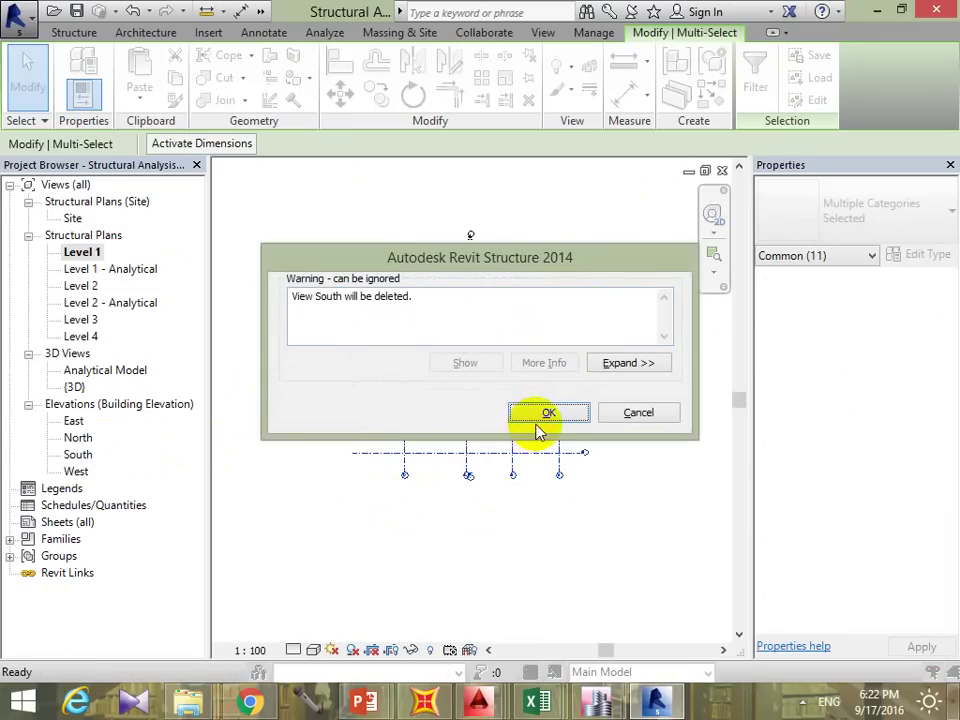
pyautogui.click(537, 424)
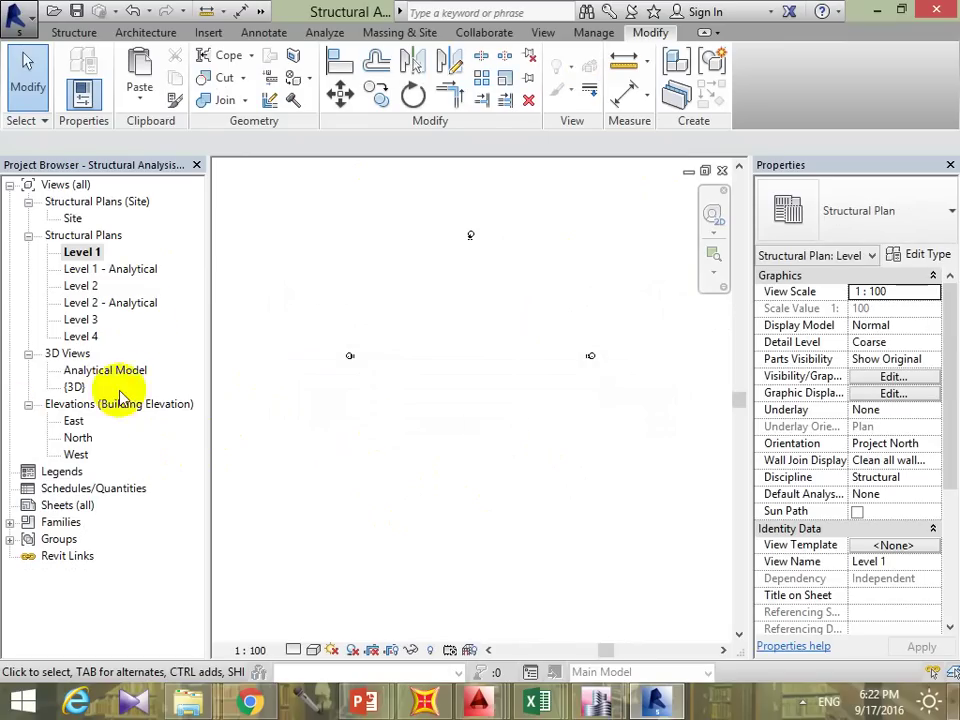
# Step: In the East elevation, attempt to change Level 1's elevation value
pyautogui.doubleClick(73, 421)
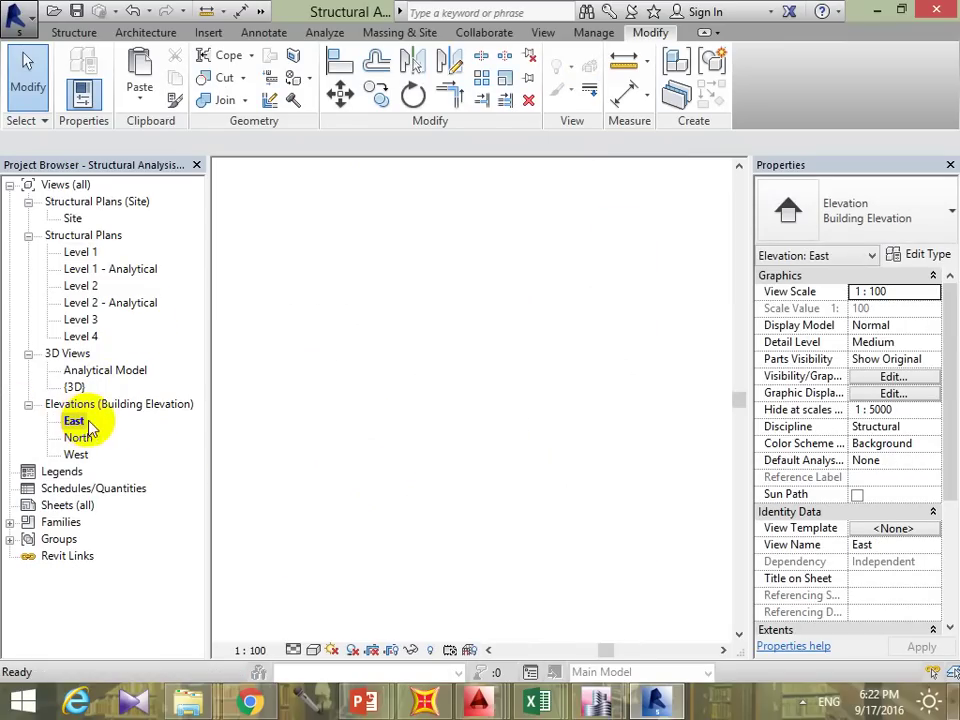
pyautogui.moveTo(660, 457); pyautogui.dragTo(668, 460, button='middle')
pyautogui.scroll(1, 671, 480)
pyautogui.scroll(3, 673, 470)
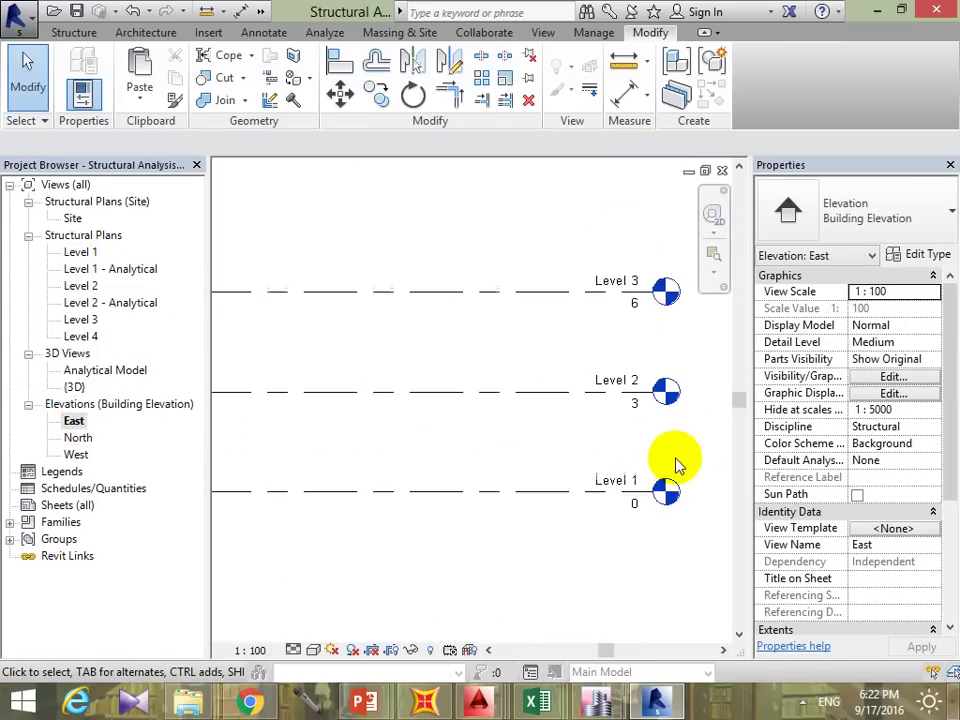
pyautogui.click(636, 505)
pyautogui.click(636, 506)
pyautogui.write('*5.85')
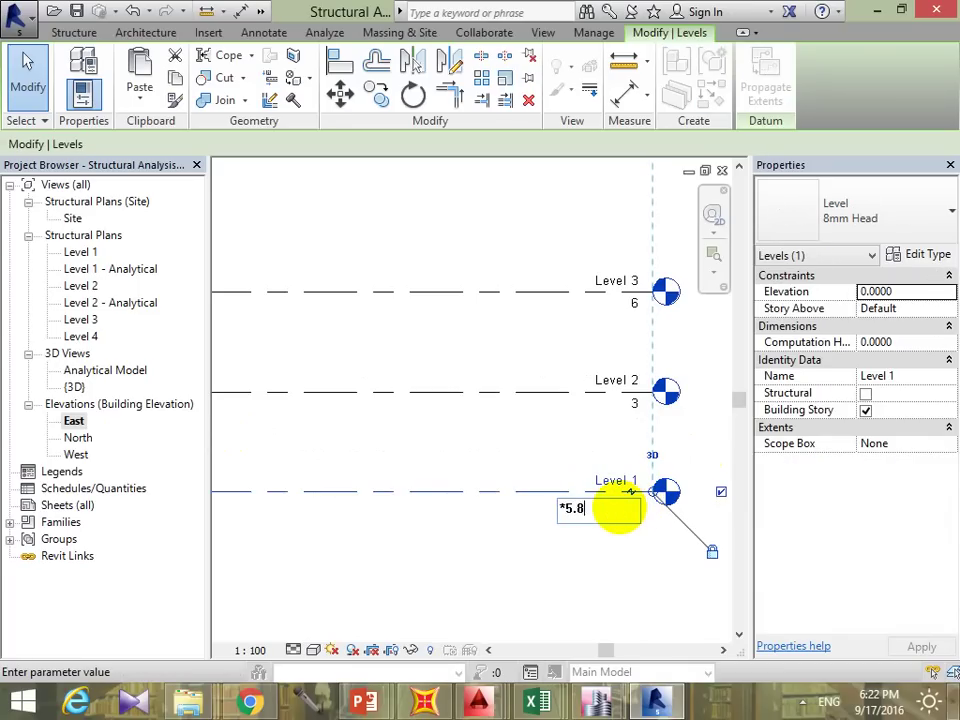
pyautogui.click(637, 405)
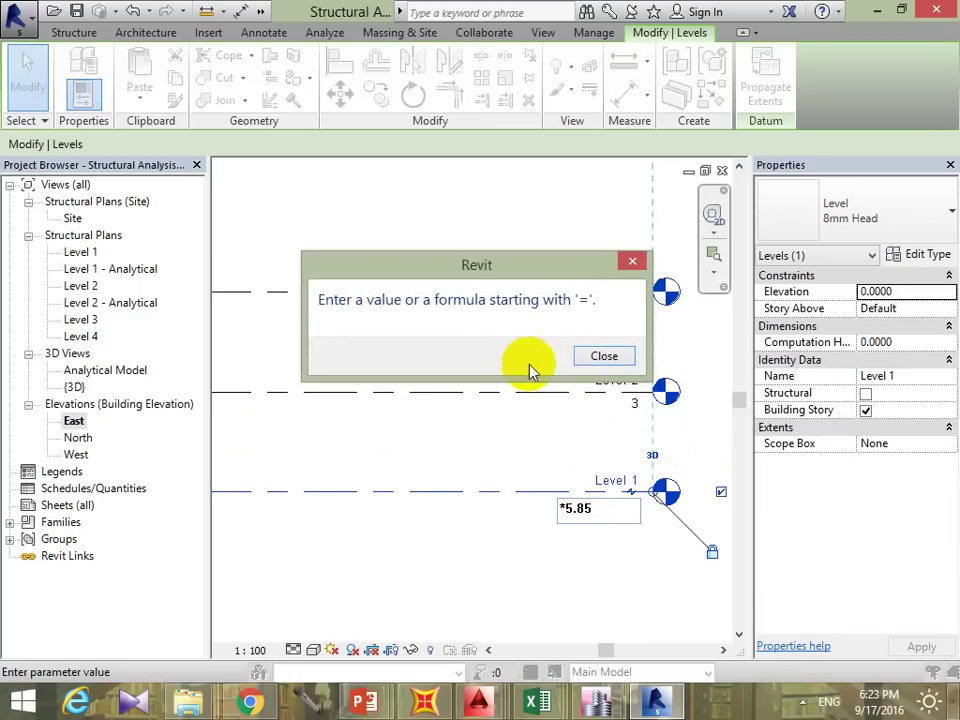
pyautogui.press('Return')
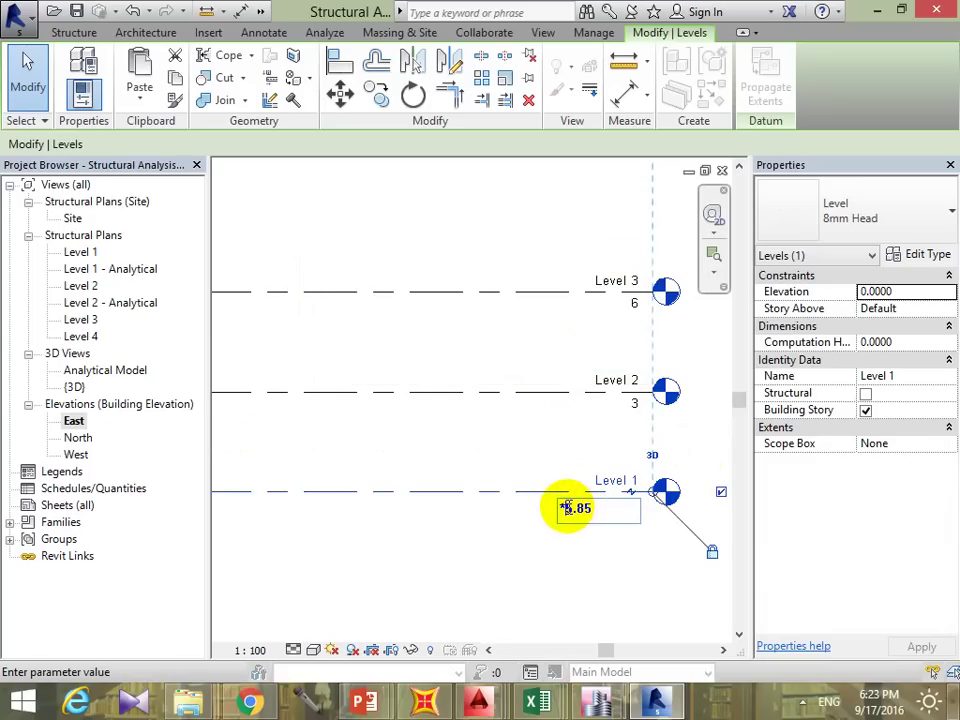
pyautogui.press('Home')
pyautogui.press('Delete')
pyautogui.press('Return')
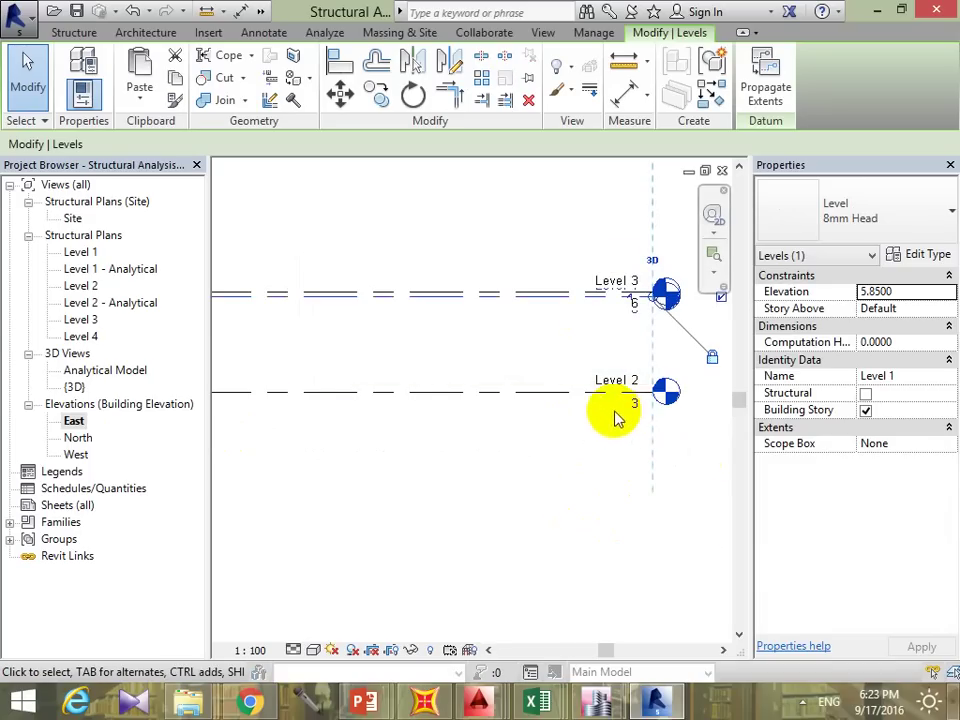
# Step: Delete Level 3 and confirm the warning
pyautogui.moveTo(621, 289); pyautogui.dragTo(671, 401, button='middle')
pyautogui.scroll(3, 716, 399)
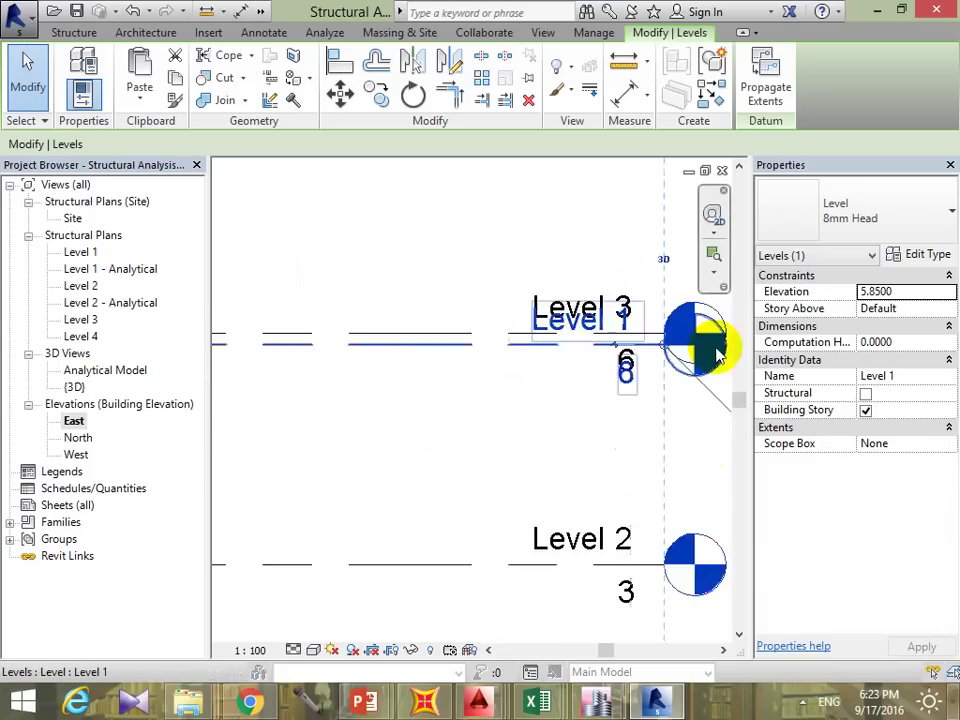
pyautogui.scroll(1, 716, 399)
pyautogui.click(488, 337)
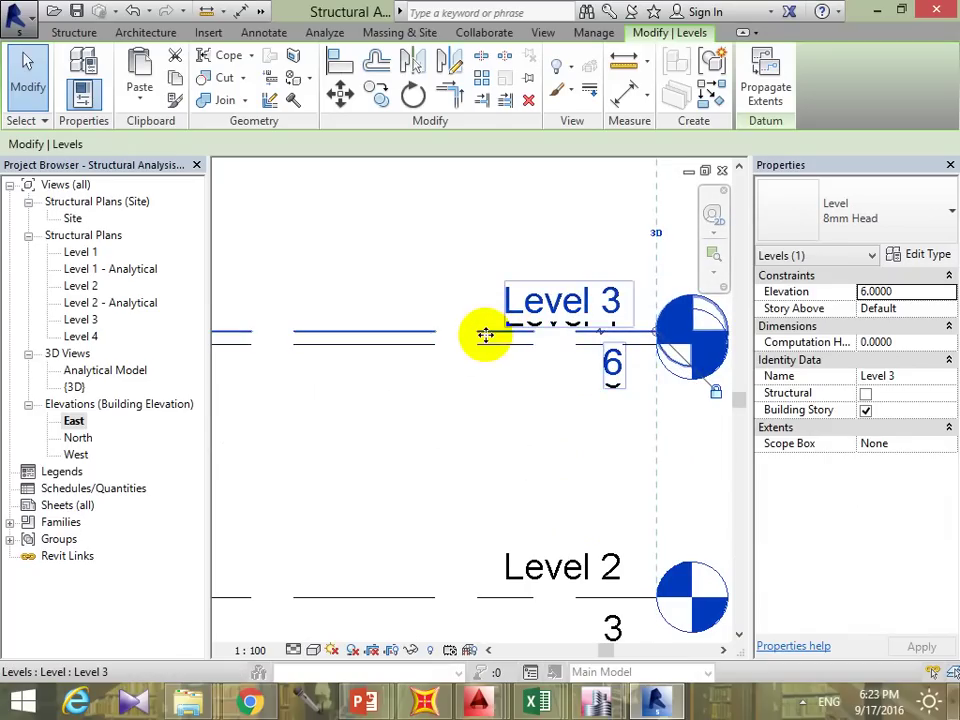
pyautogui.press('Delete')
pyautogui.click(558, 414)
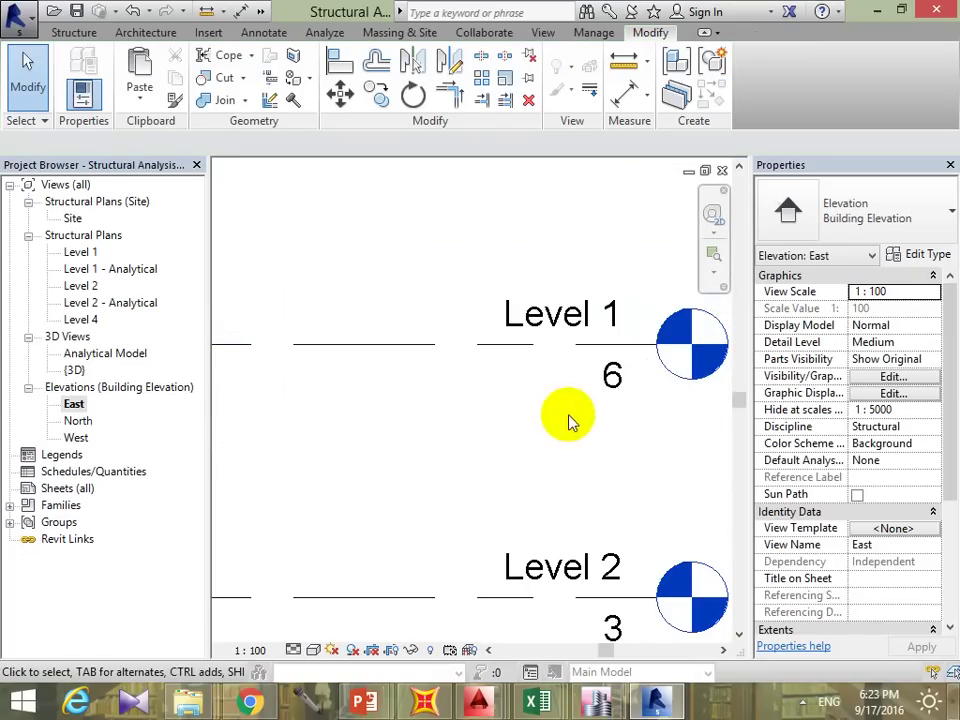
# Step: With all remaining levels in view, re-enter Level 1's elevation value
pyautogui.scroll(-3, 619, 373)
pyautogui.scroll(-3, 636, 429)
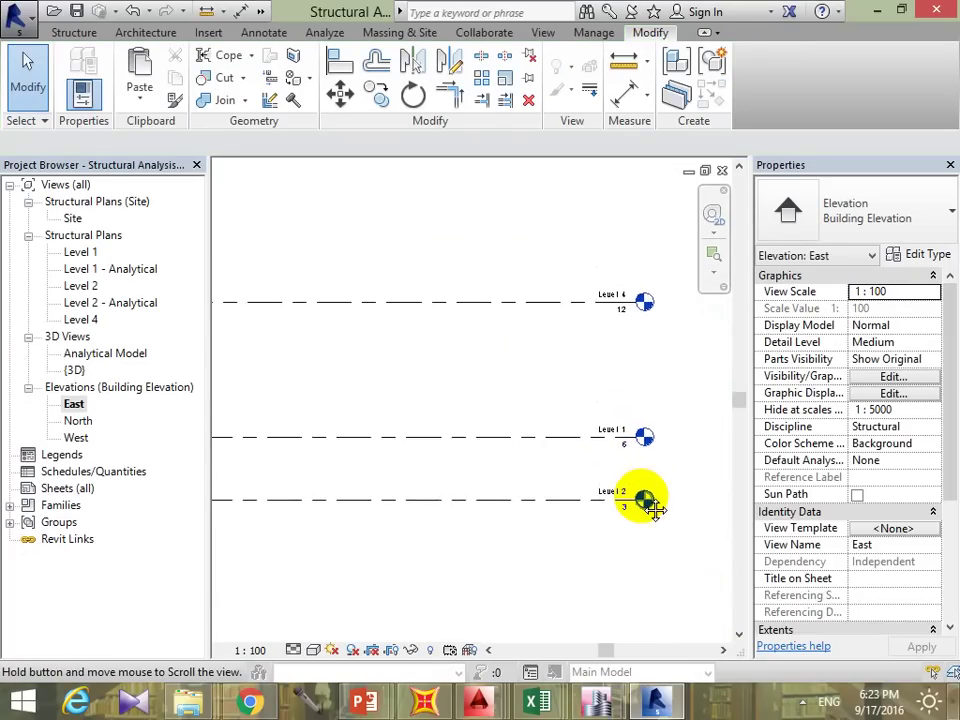
pyautogui.moveTo(641, 450); pyautogui.dragTo(630, 465, button='middle')
pyautogui.scroll(3, 630, 465)
pyautogui.scroll(2, 606, 377)
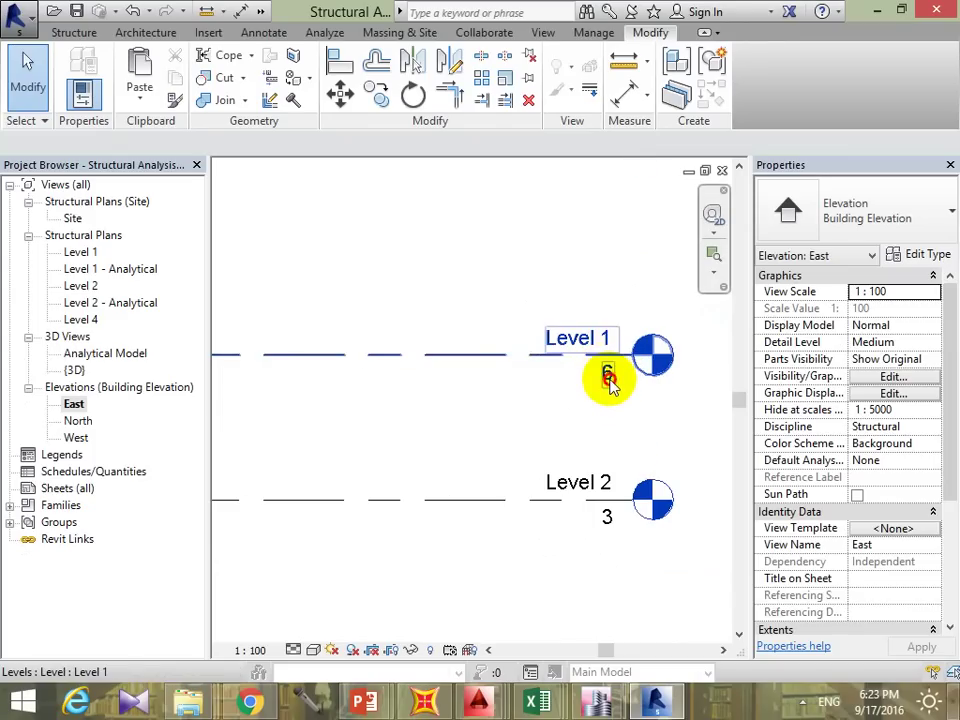
pyautogui.click(607, 378)
pyautogui.click(607, 377)
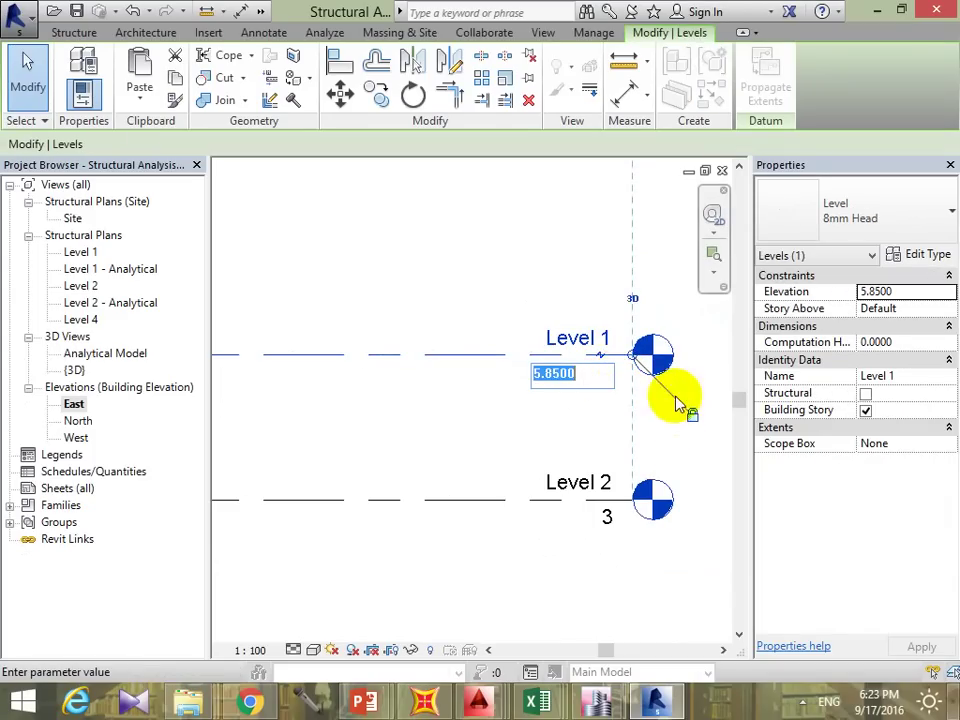
pyautogui.write('6')
pyautogui.press('Return')
pyautogui.press('Escape')
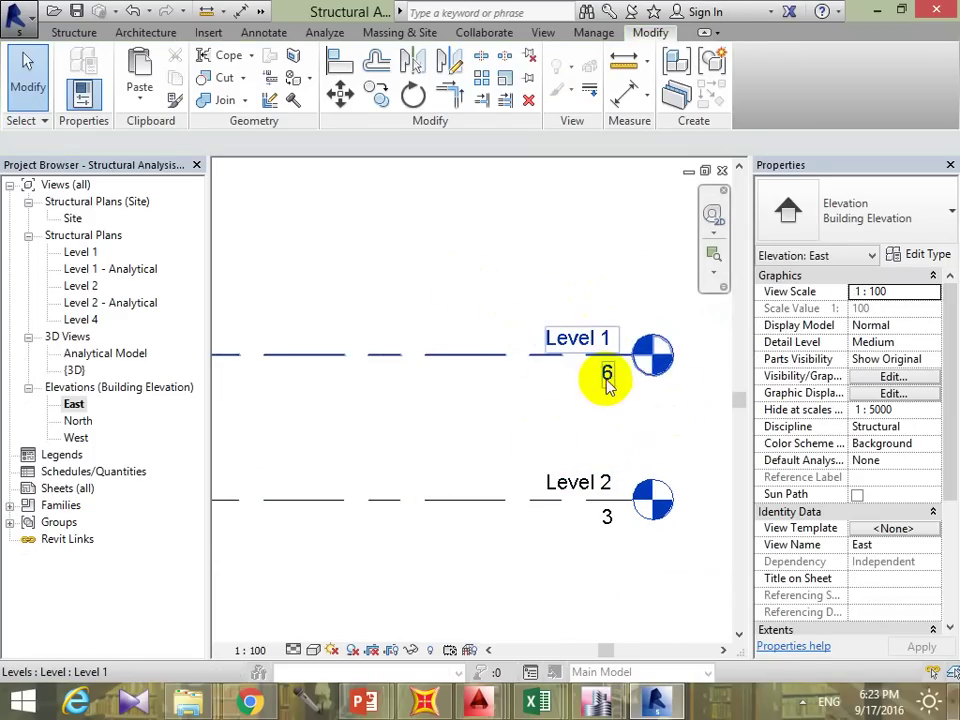
# Step: Make Level 1's elevation negative, -5.8500, so it sits below Level 2
pyautogui.click(606, 377)
pyautogui.click(607, 377)
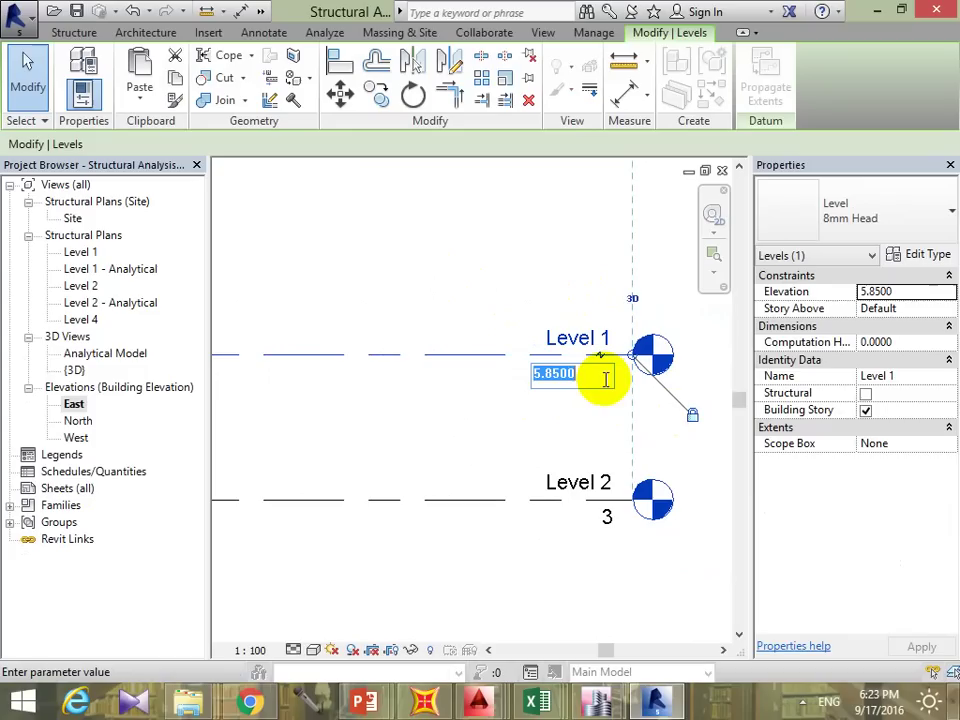
pyautogui.write('6')
pyautogui.press('Return')
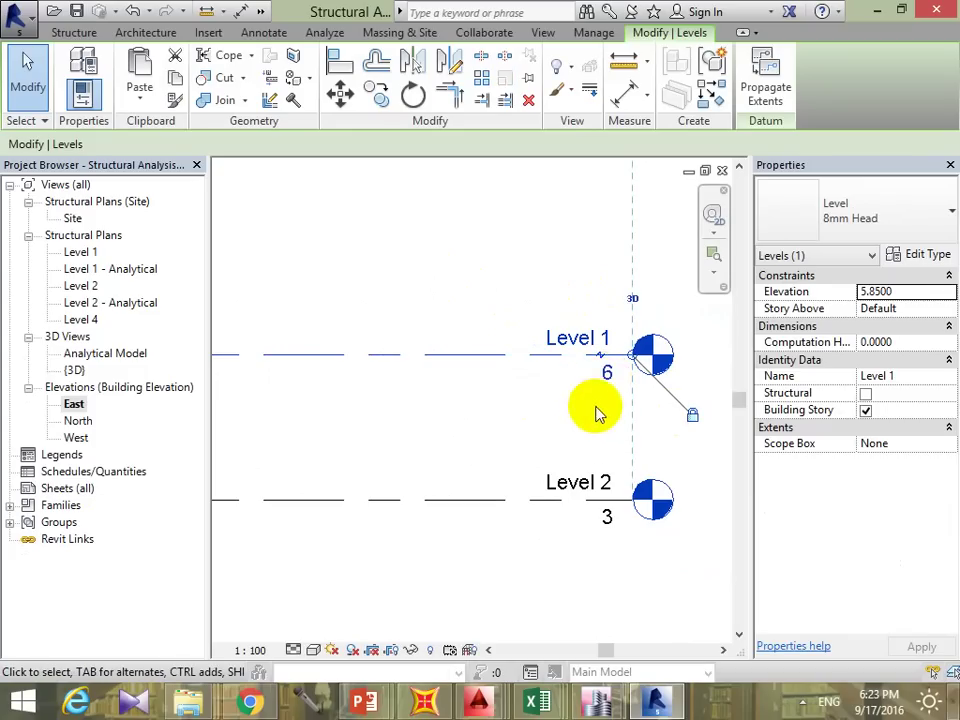
pyautogui.click(607, 376)
pyautogui.click(538, 376)
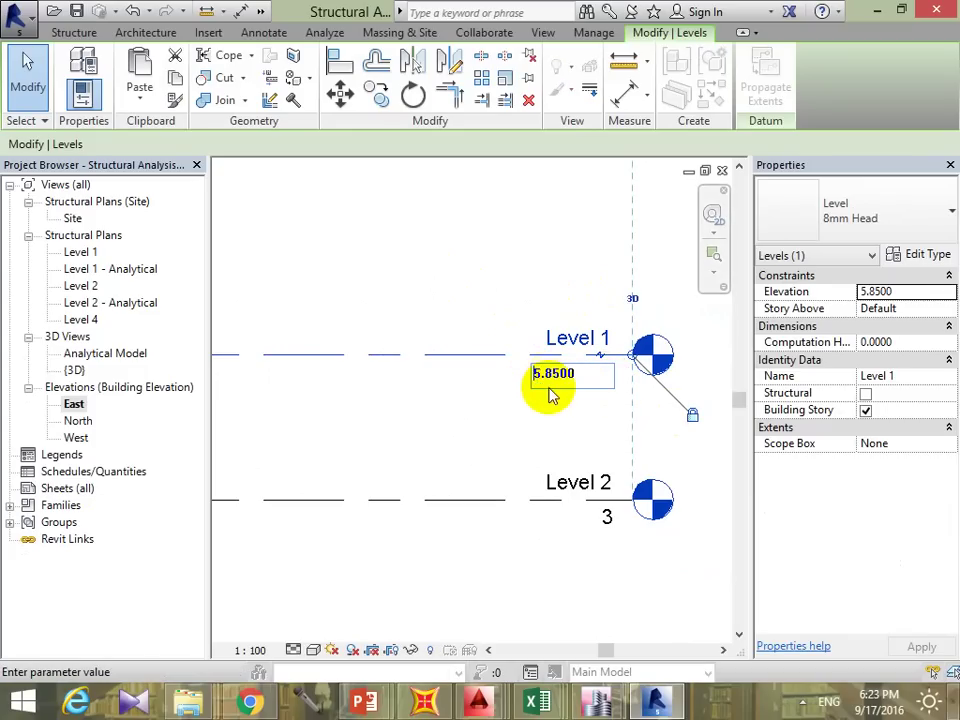
pyautogui.write('-5.8500')
pyautogui.press('Return')
# Step: Verify the lowered Level 1 in view, then go to the Manage tab
pyautogui.scroll(-3, 549, 392)
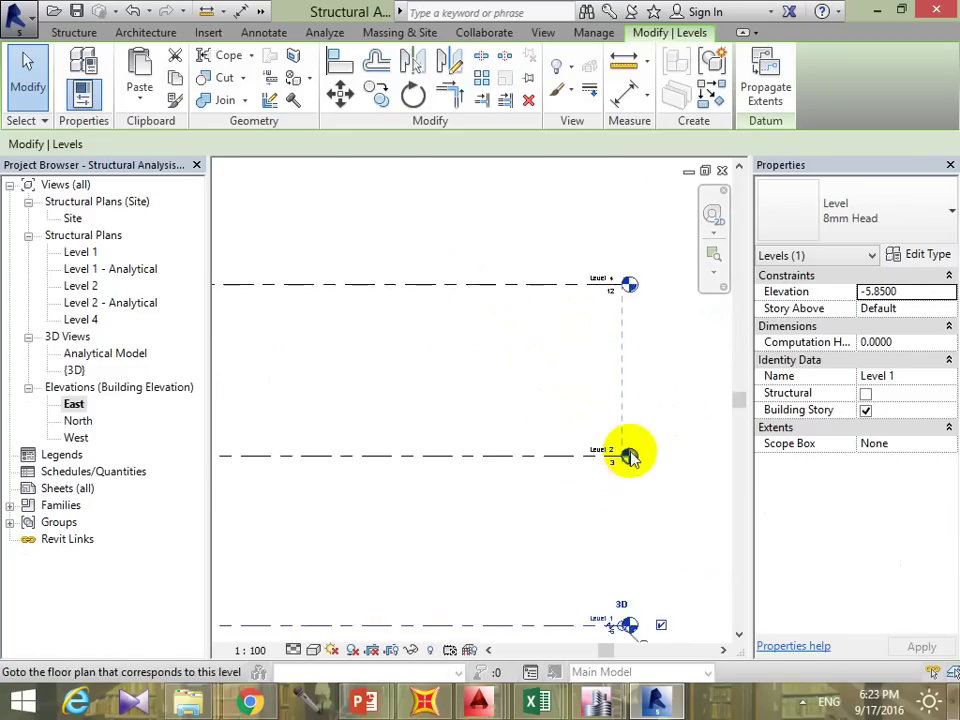
pyautogui.scroll(-2, 626, 454)
pyautogui.moveTo(634, 486); pyautogui.dragTo(613, 560, button='middle')
pyautogui.scroll(2, 615, 565)
pyautogui.scroll(2, 630, 545)
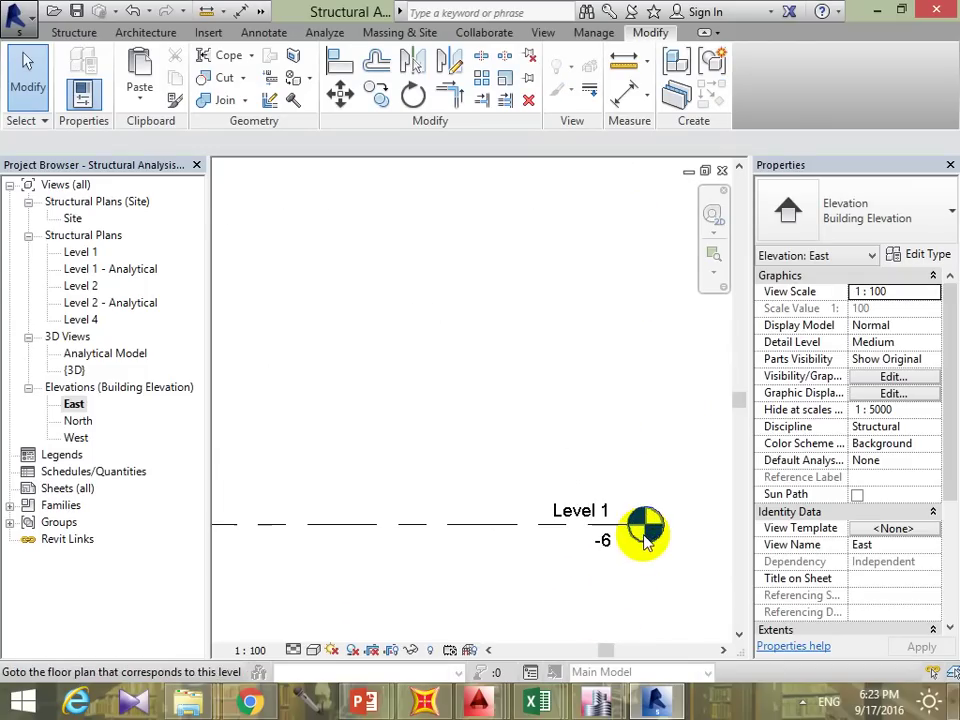
pyautogui.click(602, 543)
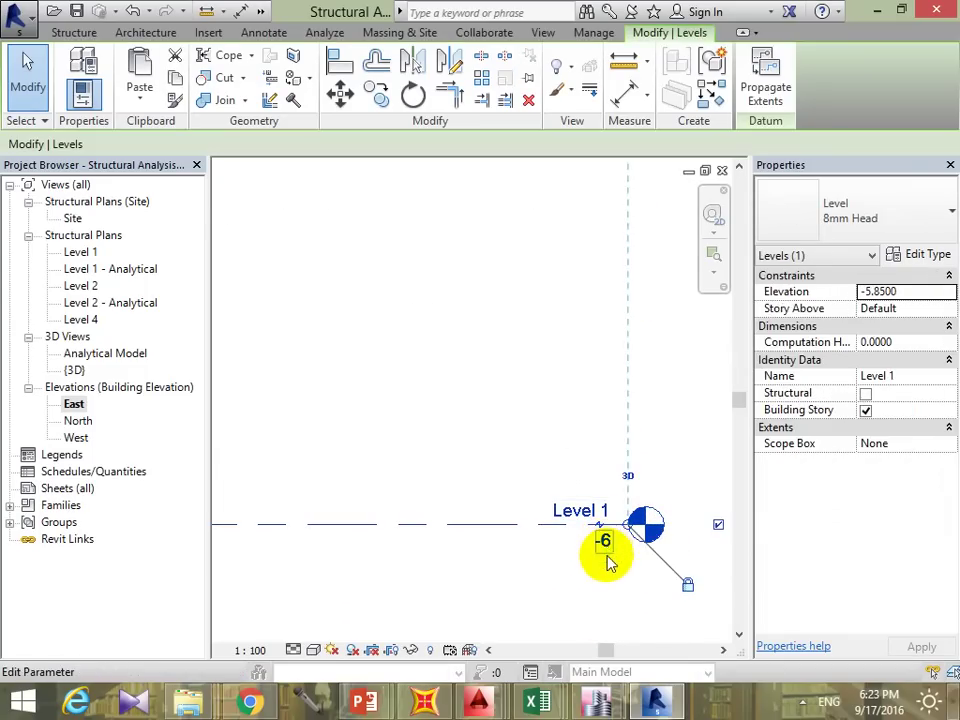
pyautogui.press('Escape')
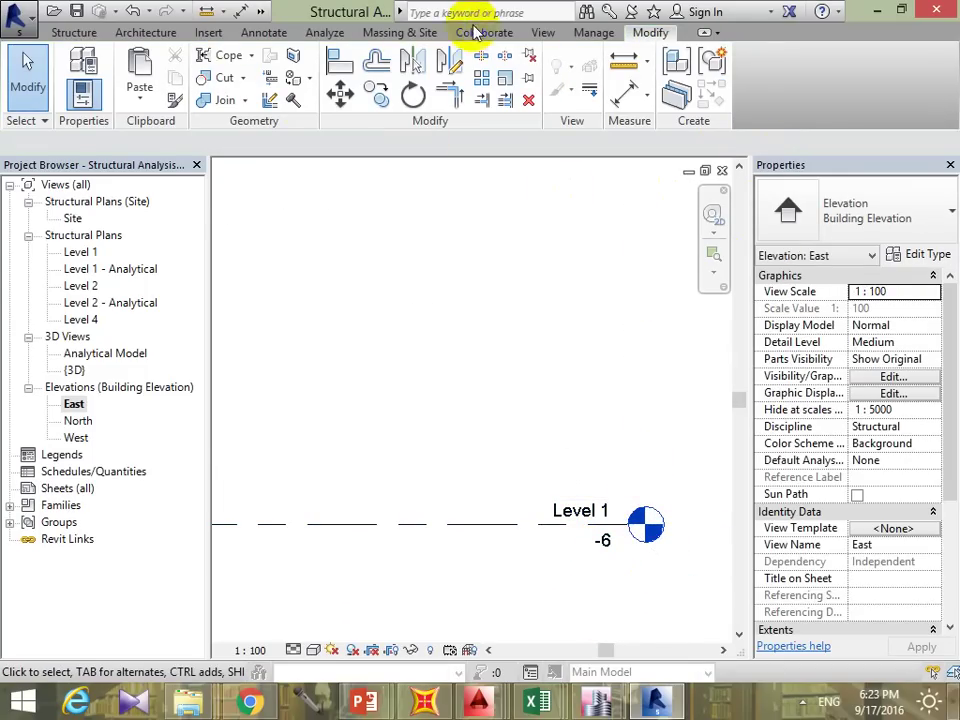
pyautogui.click(580, 34)
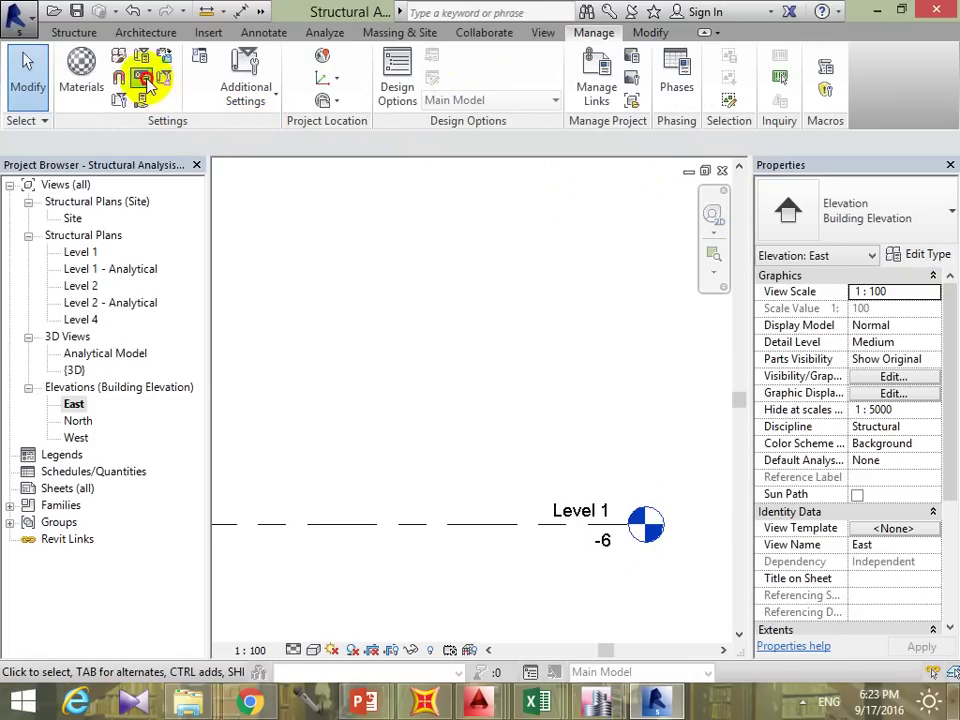
pyautogui.click(471, 306)
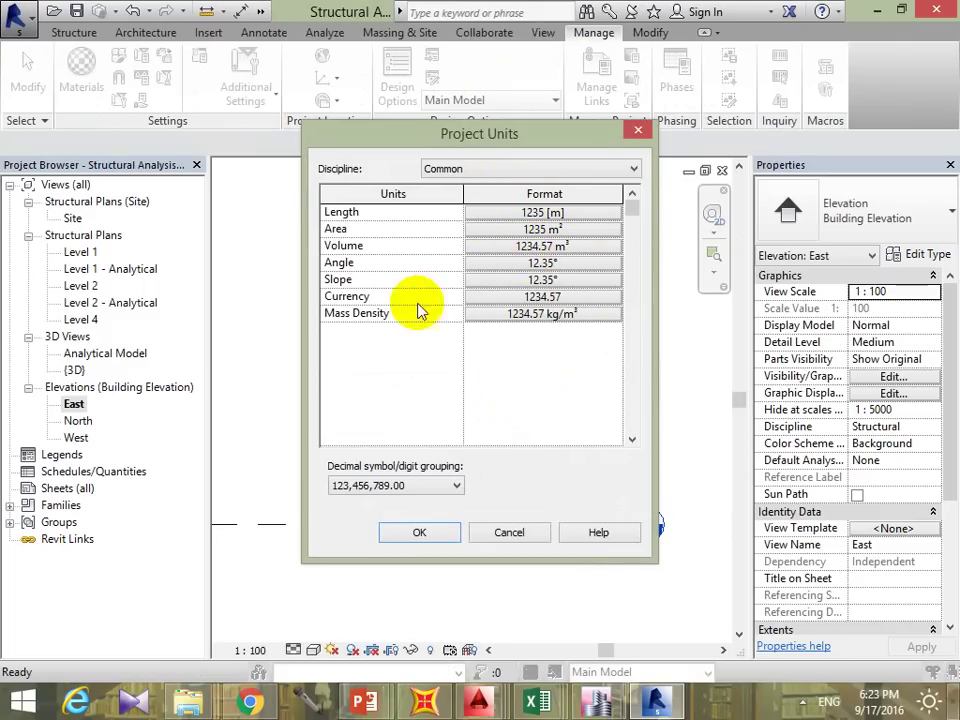
pyautogui.click(607, 172)
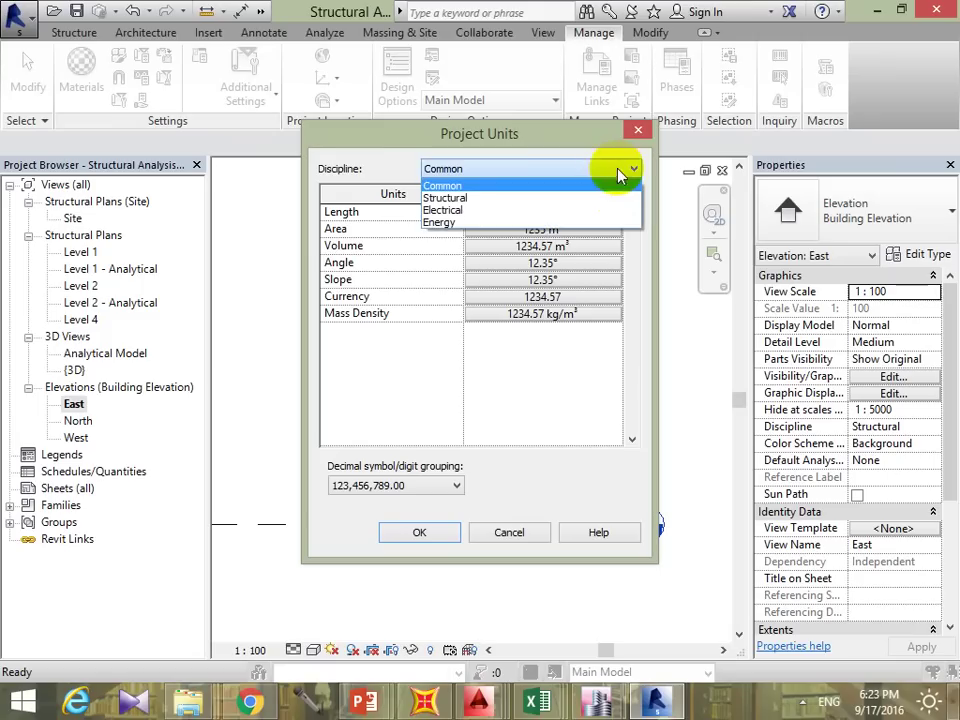
pyautogui.click(400, 170)
pyautogui.click(525, 170)
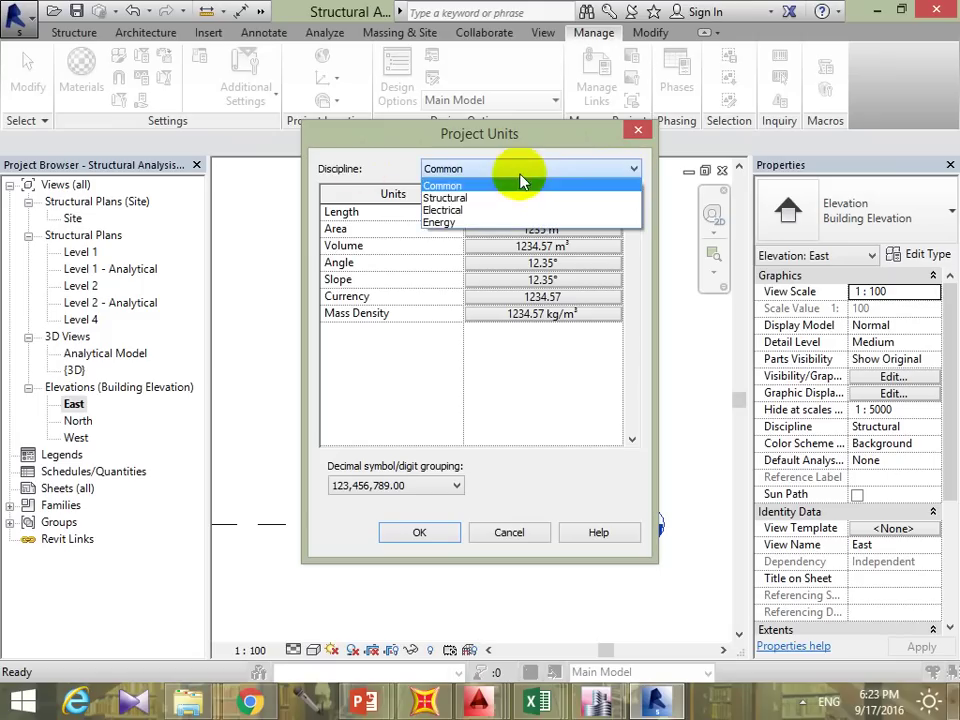
pyautogui.click(495, 197)
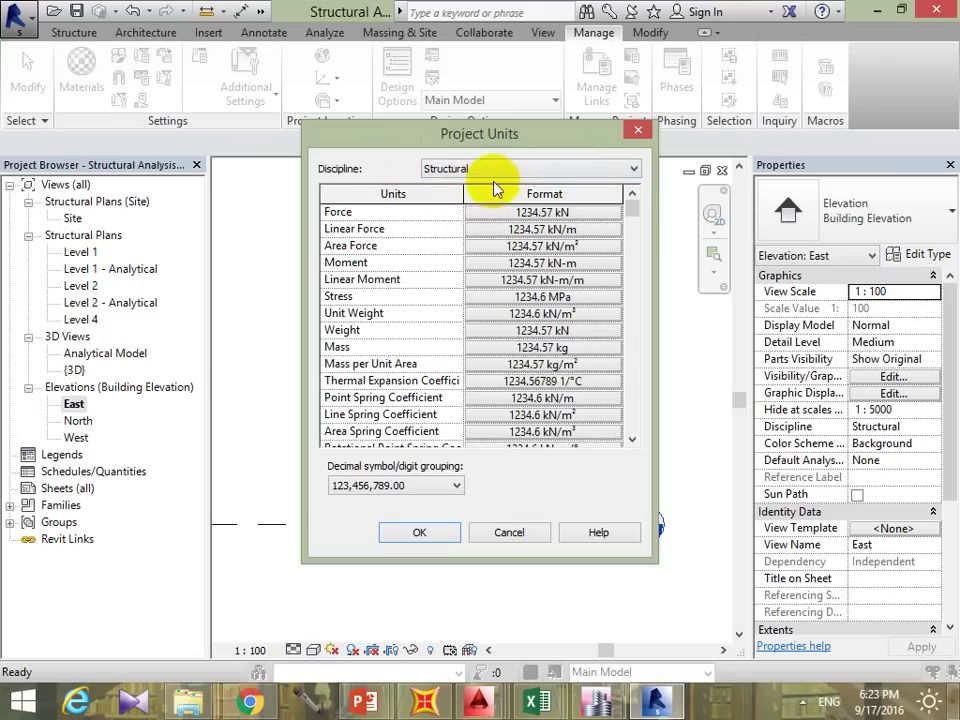
pyautogui.click(495, 172)
pyautogui.click(467, 188)
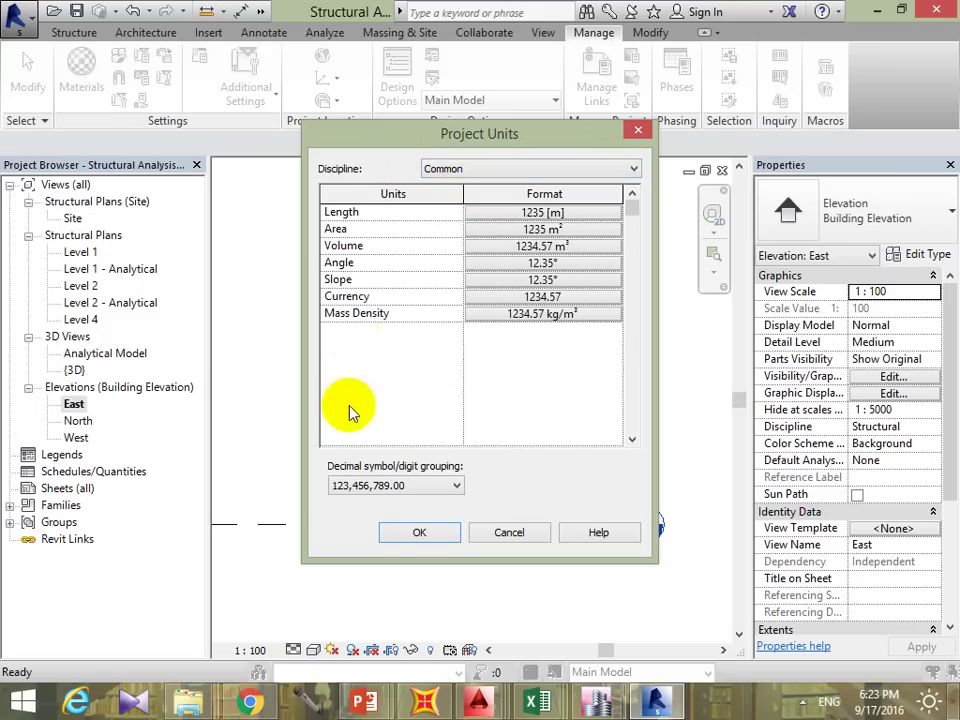
pyautogui.click(453, 487)
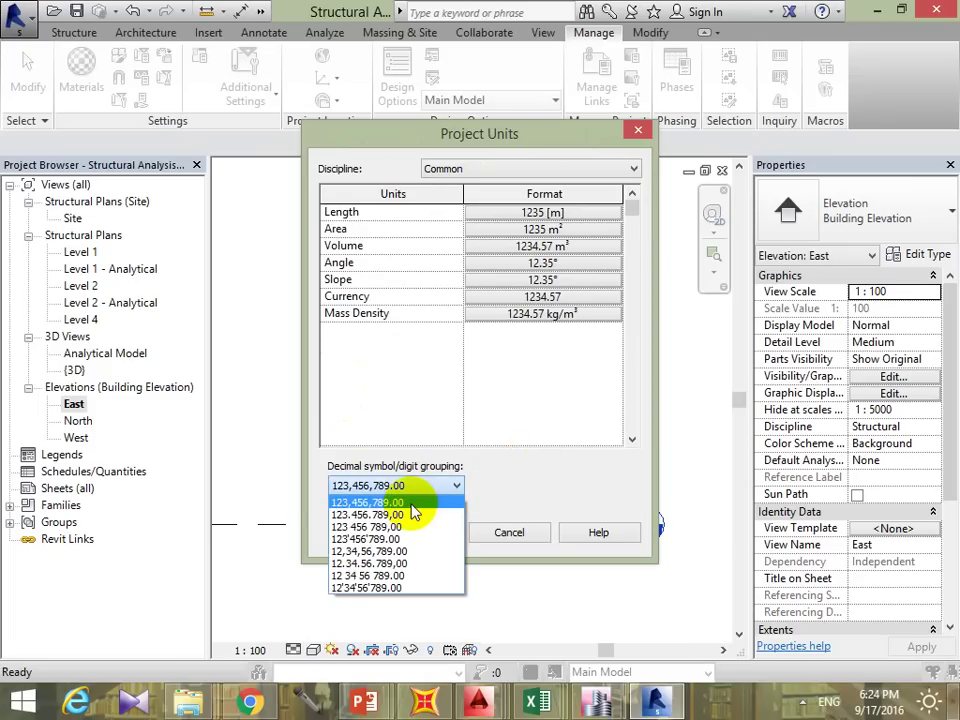
pyautogui.click(428, 504)
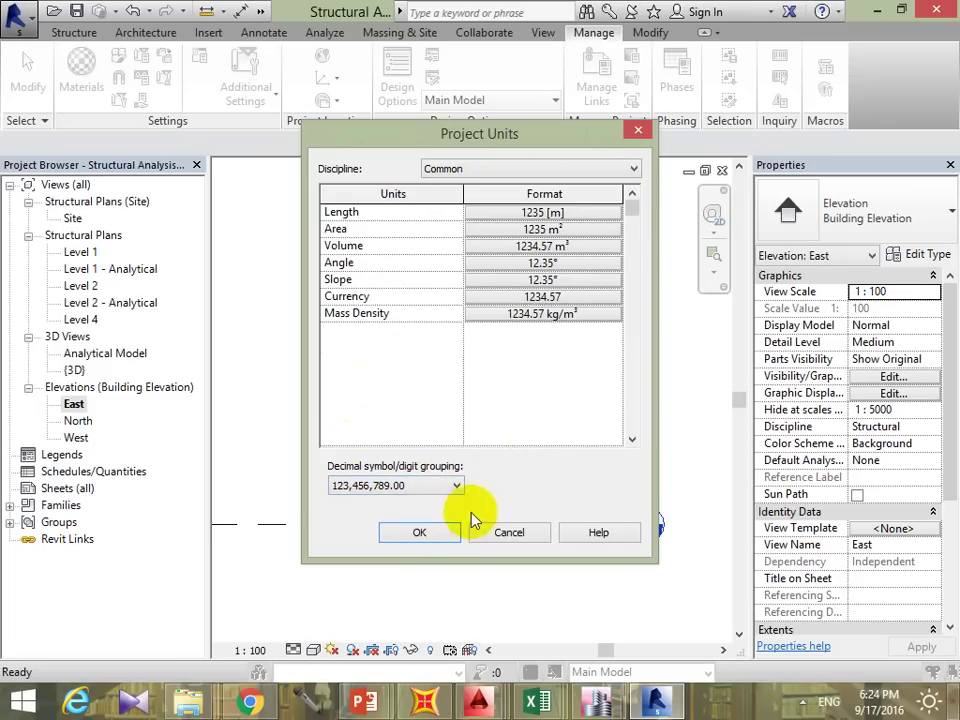
pyautogui.click(415, 540)
# Step: Leave Level 1 unchanged and set Level 2's elevation to -2.78
pyautogui.click(604, 524)
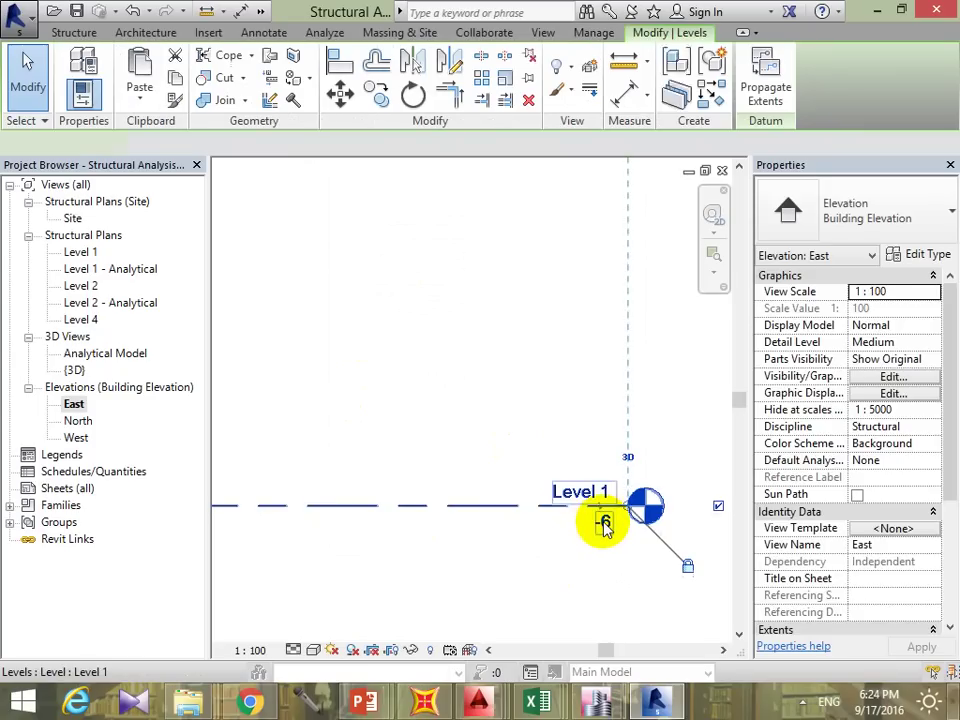
pyautogui.click(603, 522)
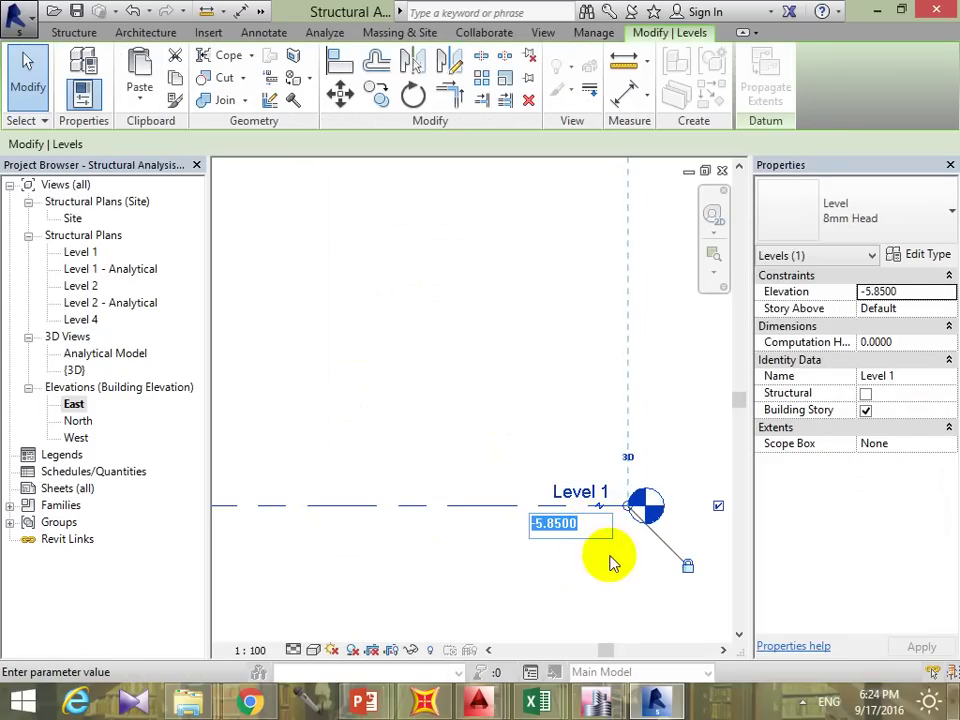
pyautogui.scroll(-2, 700, 503)
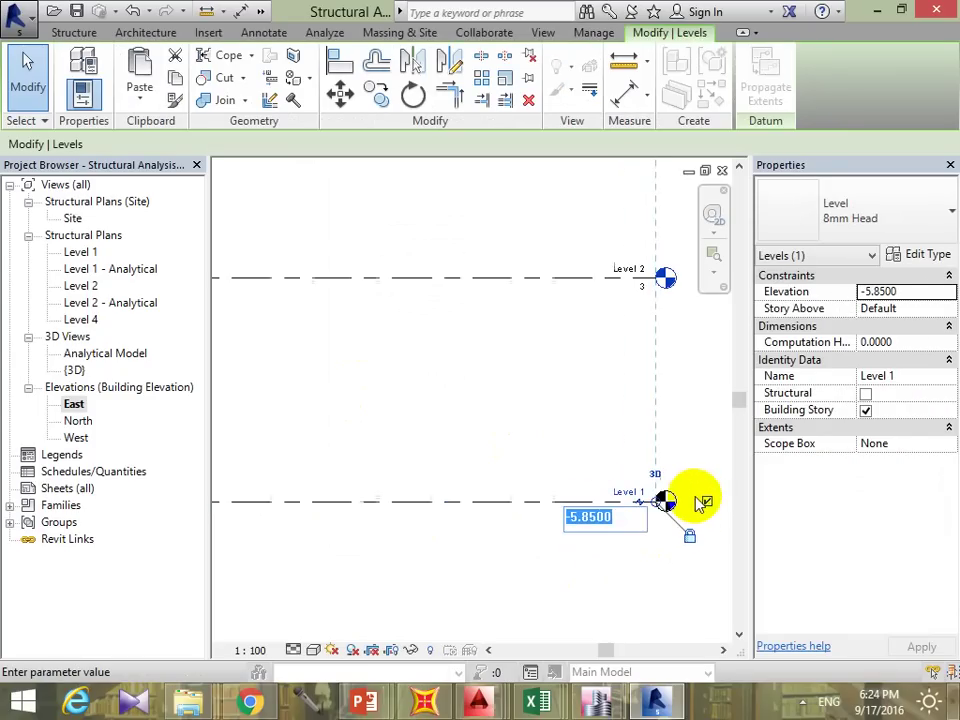
pyautogui.press('Return')
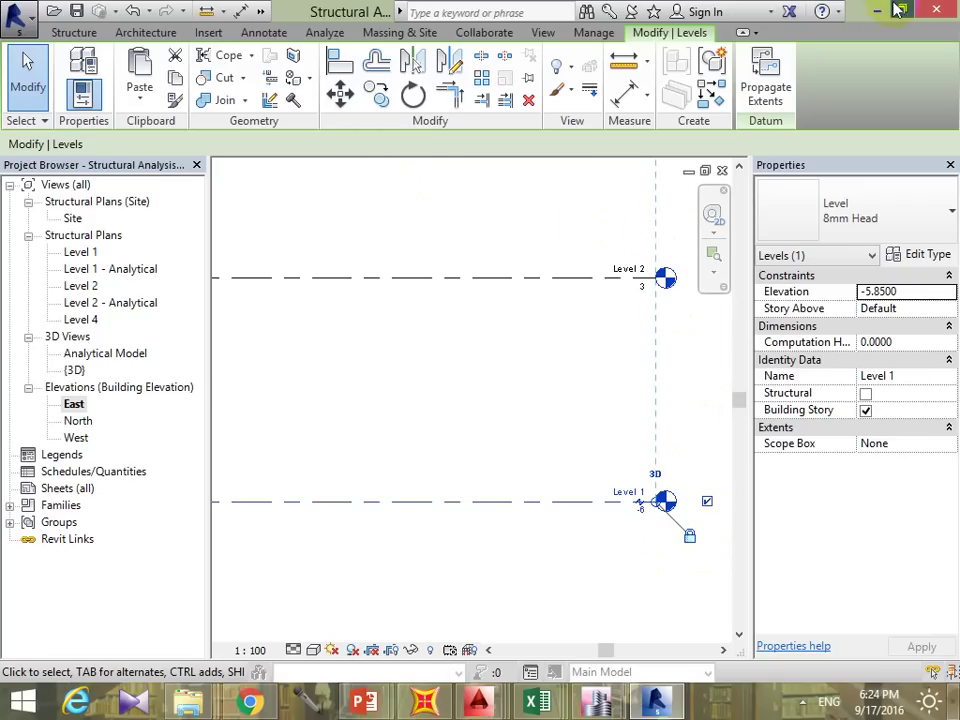
pyautogui.click(700, 318)
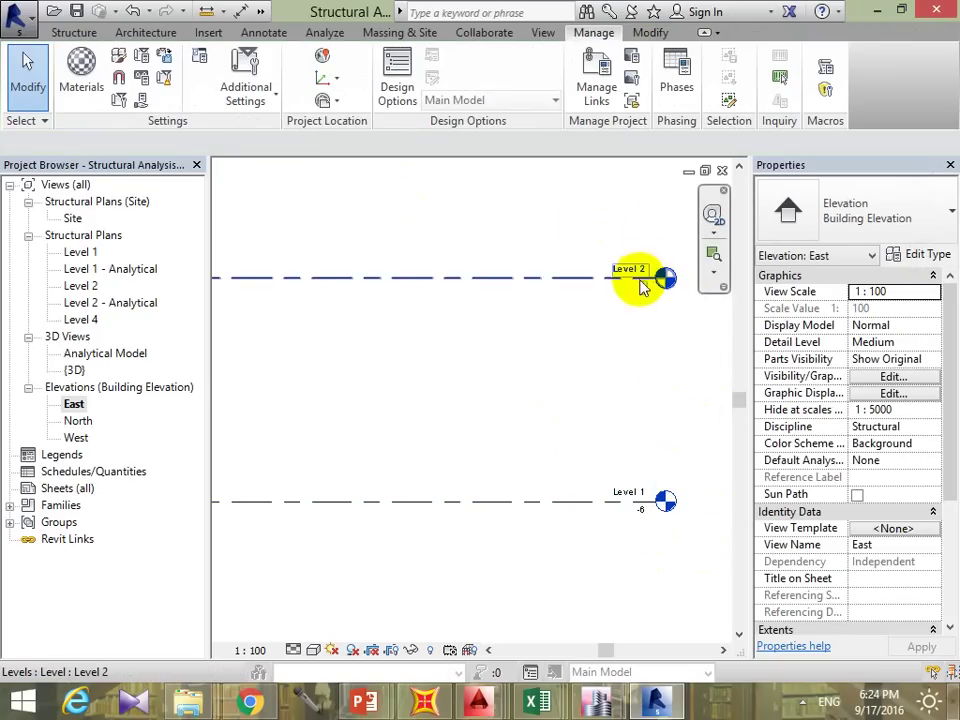
pyautogui.click(641, 286)
pyautogui.scroll(3, 644, 296)
pyautogui.scroll(3, 640, 285)
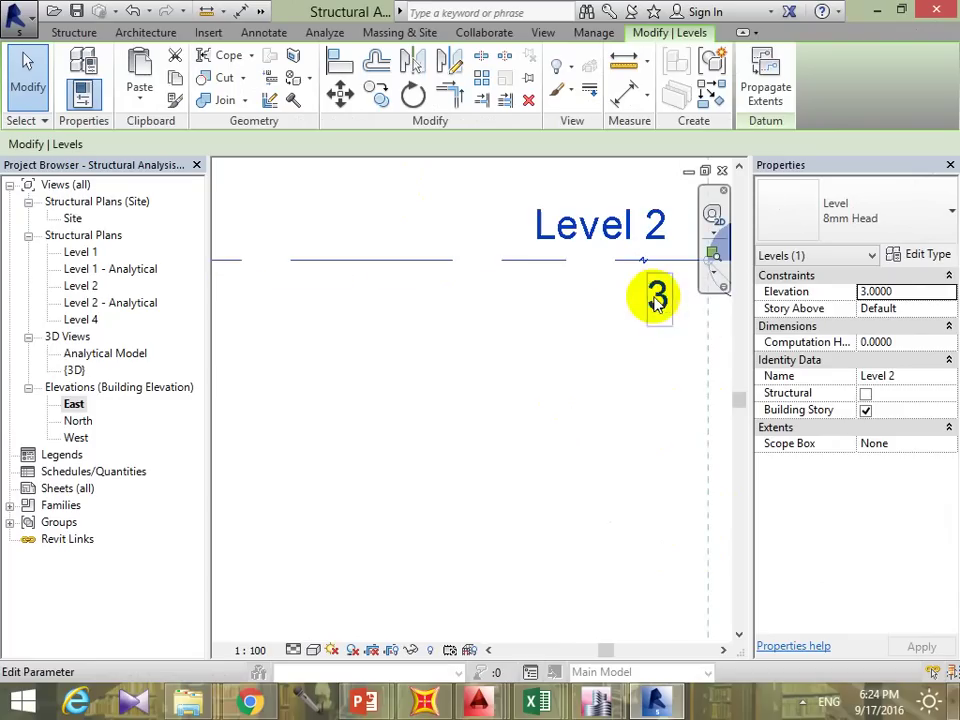
pyautogui.click(653, 296)
pyautogui.write('-2.78')
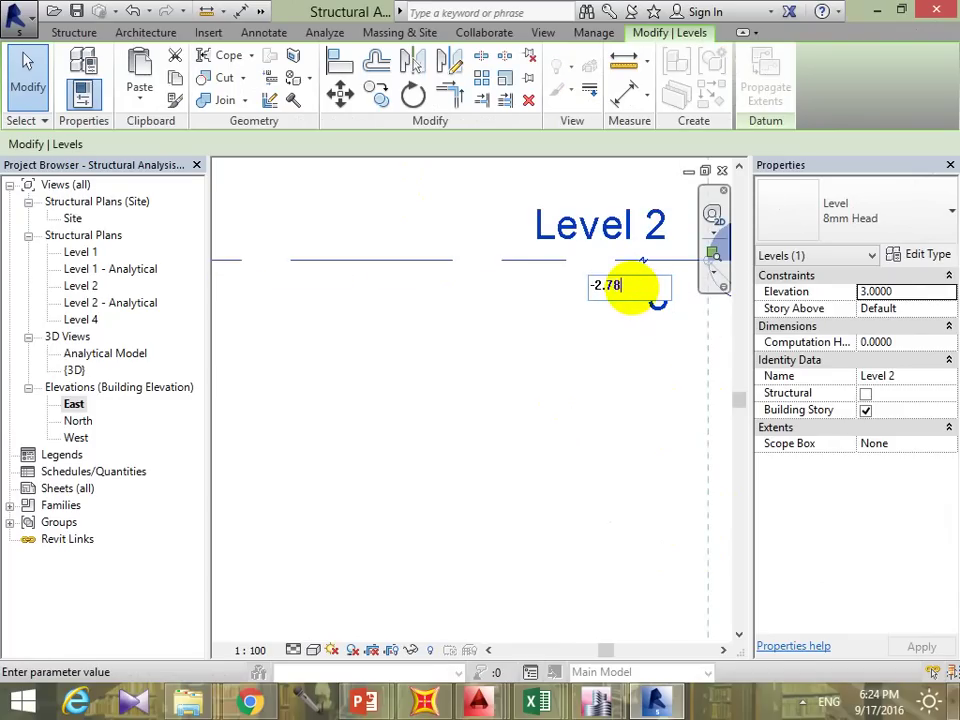
pyautogui.press('Return')
# Step: Lower Level 4's elevation from 12 to 0.15, realigning its level head on the line
pyautogui.scroll(-2, 634, 294)
pyautogui.scroll(-2, 653, 360)
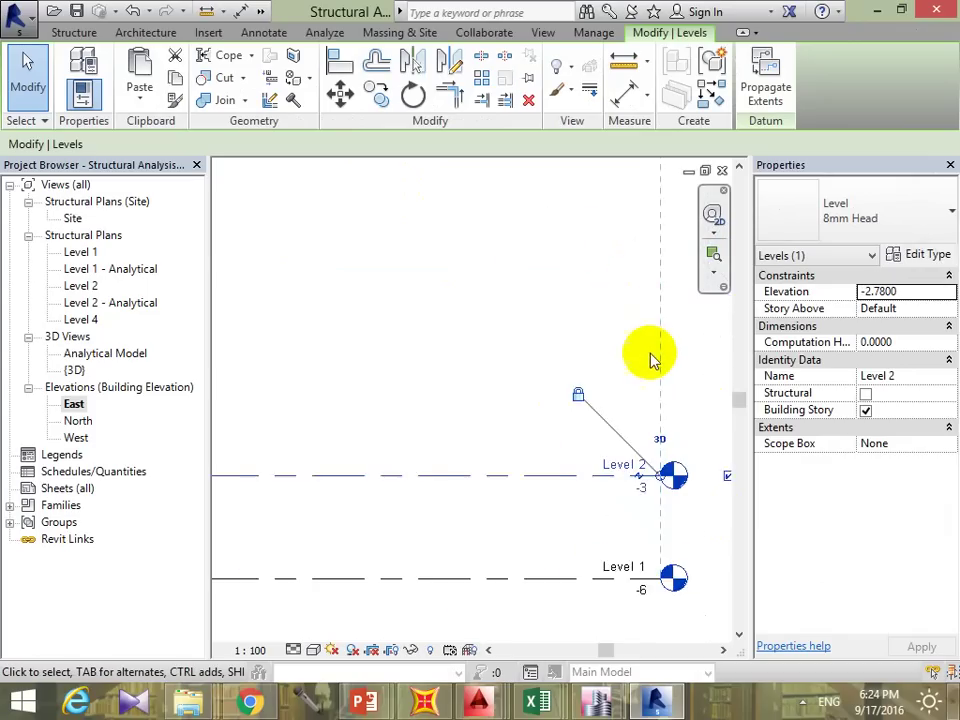
pyautogui.moveTo(653, 360); pyautogui.dragTo(613, 512, button='middle')
pyautogui.click(560, 240)
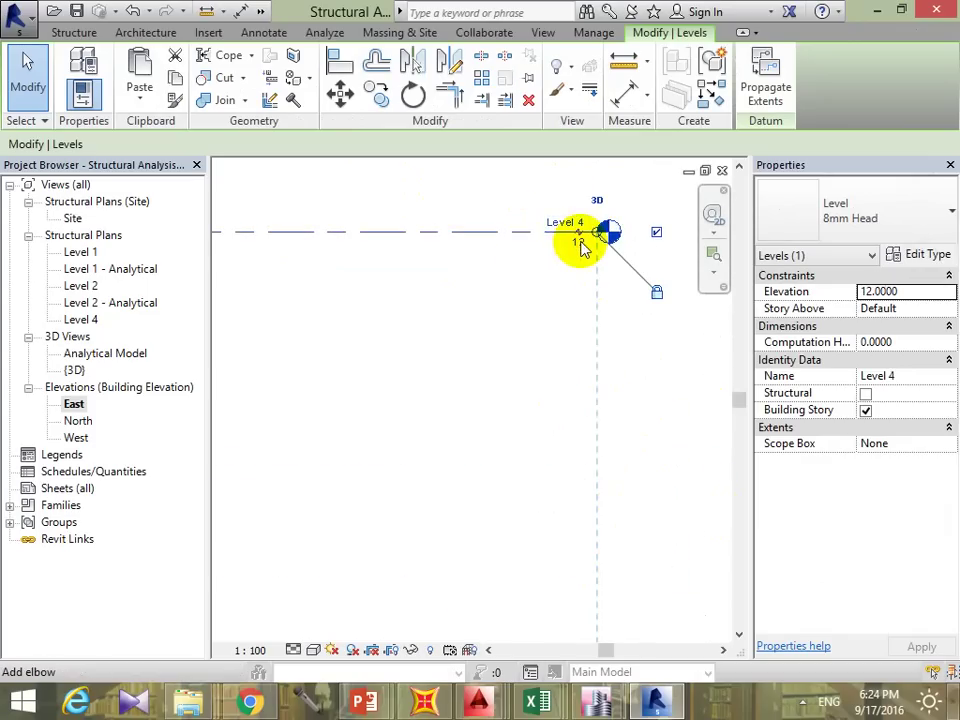
pyautogui.click(576, 241)
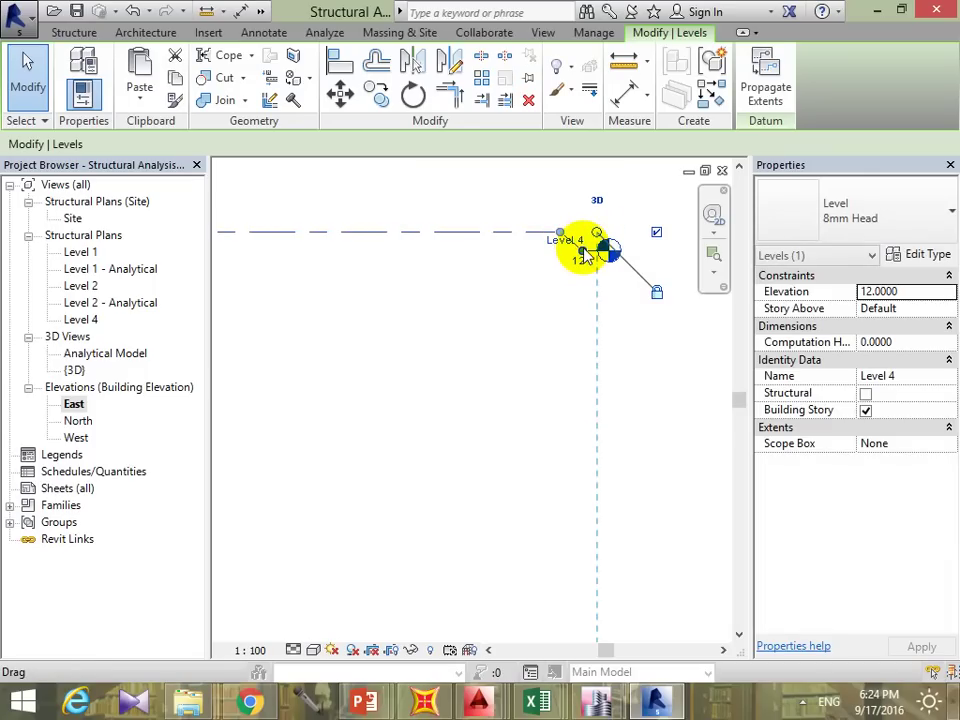
pyautogui.moveTo(585, 256)
pyautogui.mouseDown()
pyautogui.moveTo(585, 230)
pyautogui.moveTo(579, 240)
pyautogui.mouseUp()
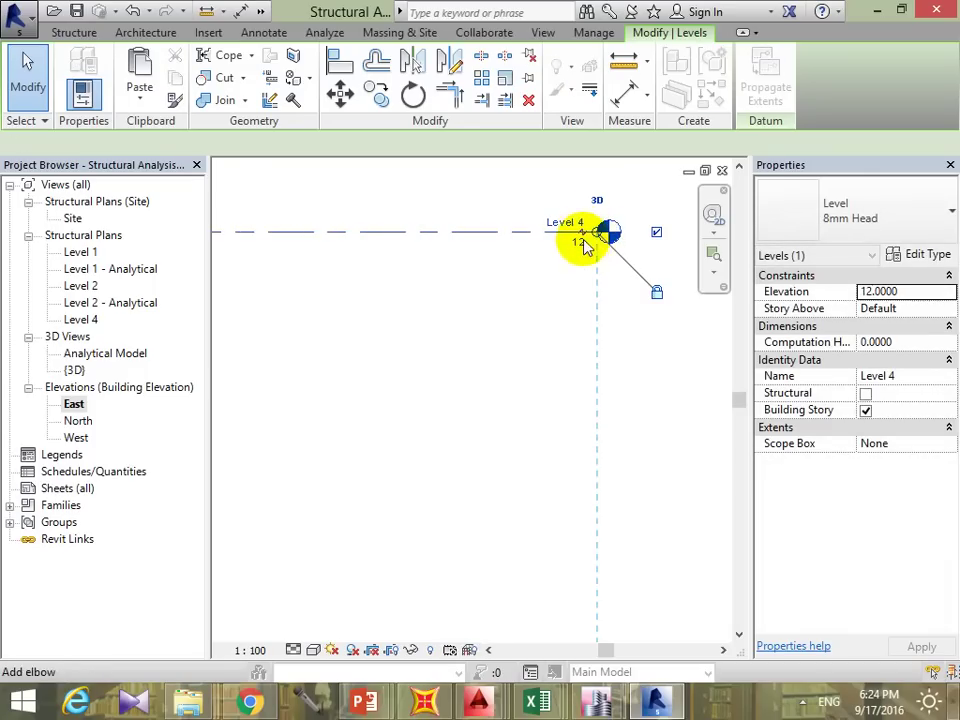
pyautogui.click(574, 246)
pyautogui.write('0.1')
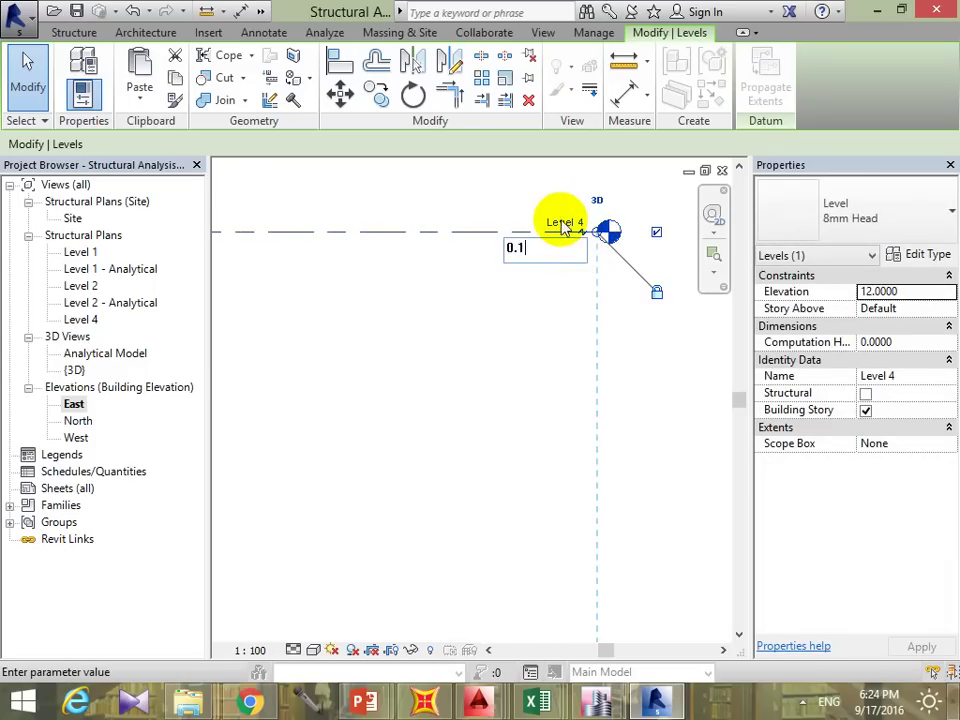
pyautogui.write('5')
pyautogui.press('Return')
pyautogui.scroll(-3, 675, 354)
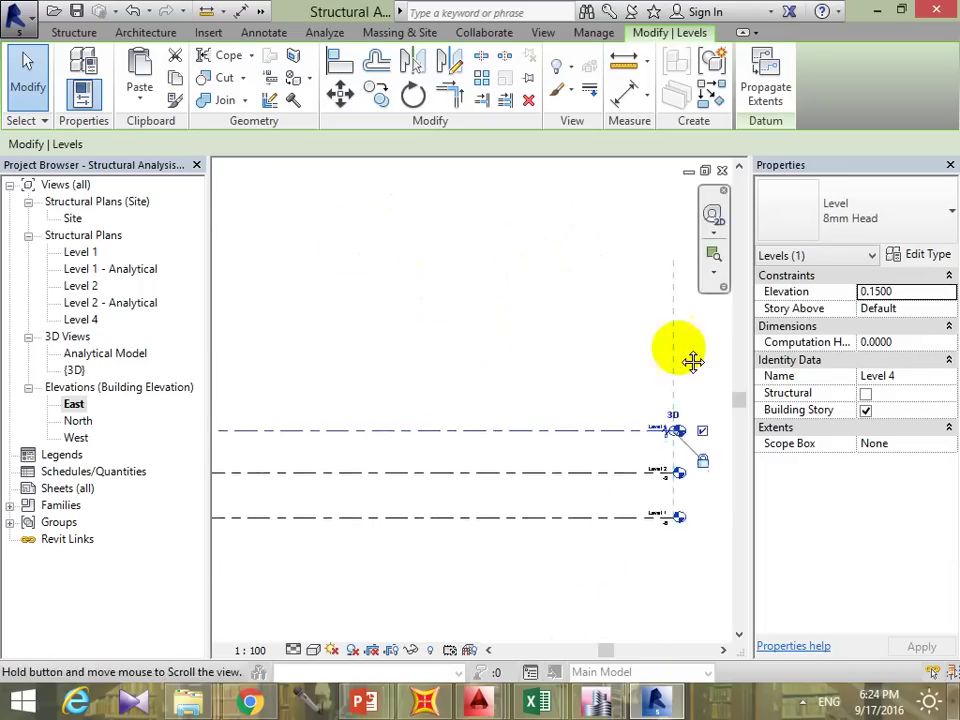
pyautogui.scroll(-2, 525, 461)
pyautogui.click(553, 470)
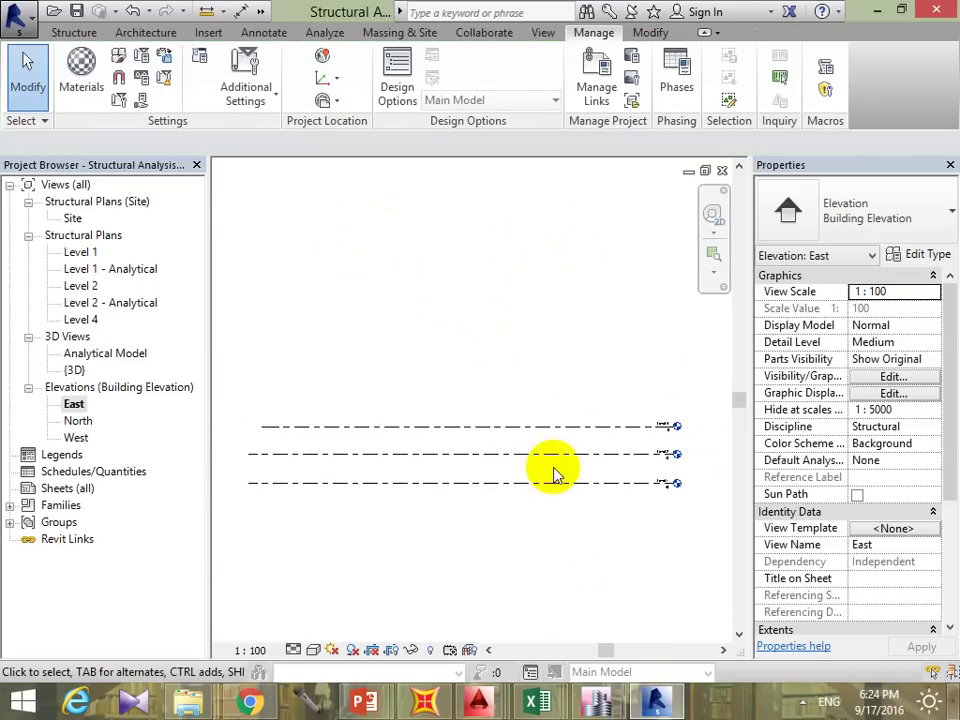
pyautogui.scroll(2, 630, 497)
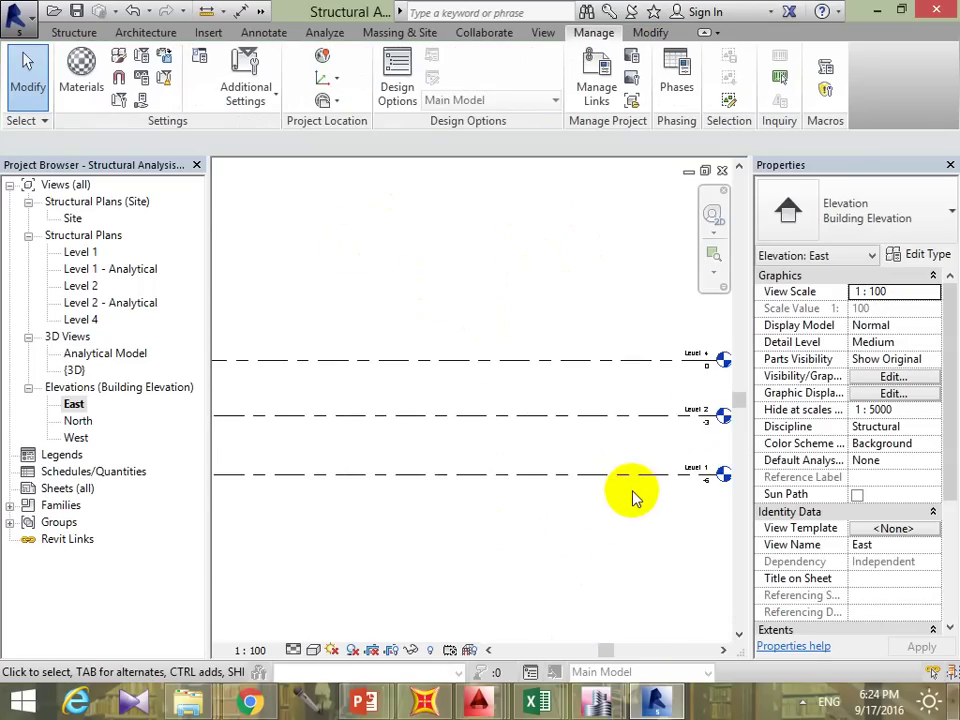
pyautogui.scroll(2, 685, 418)
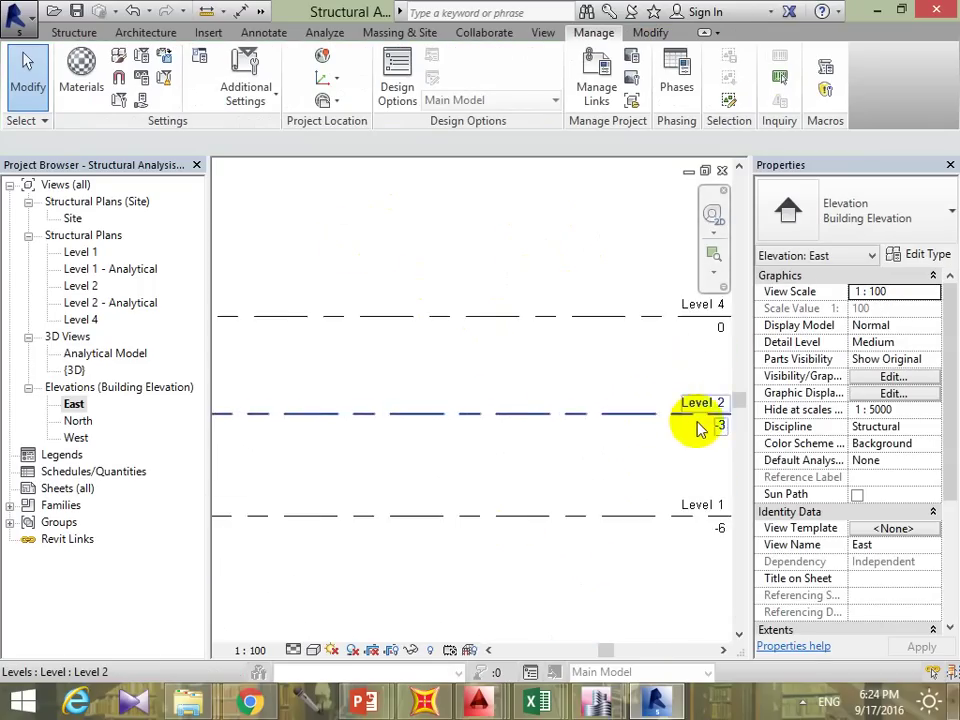
# Step: Rename Level 1 to 'Basement 2' and rename its matching views too
pyautogui.click(528, 469)
pyautogui.click(540, 467)
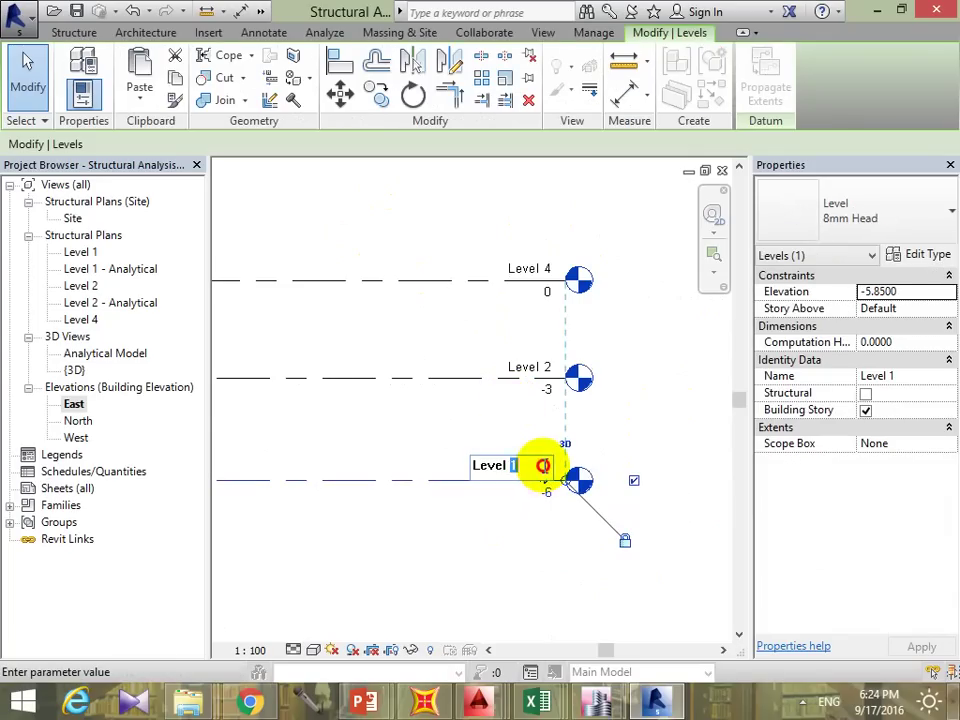
pyautogui.moveTo(541, 466); pyautogui.dragTo(451, 469)
pyautogui.write('Basement 2')
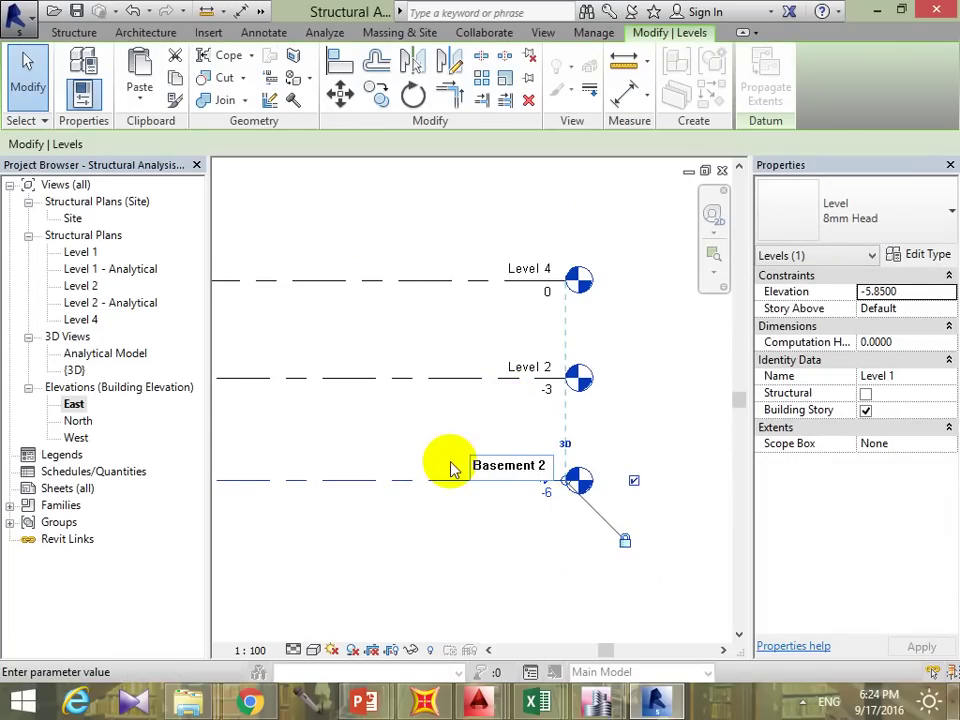
pyautogui.press('Return')
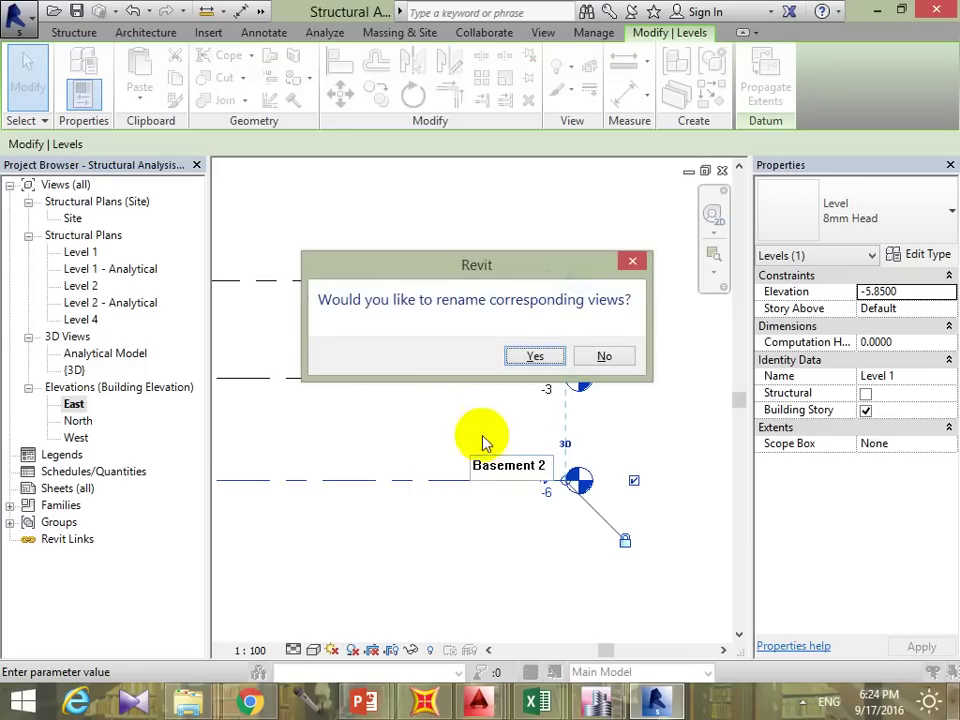
pyautogui.click(546, 362)
# Step: Rename Level 2 to 'Basement 1' and rename its matching views too
pyautogui.click(538, 377)
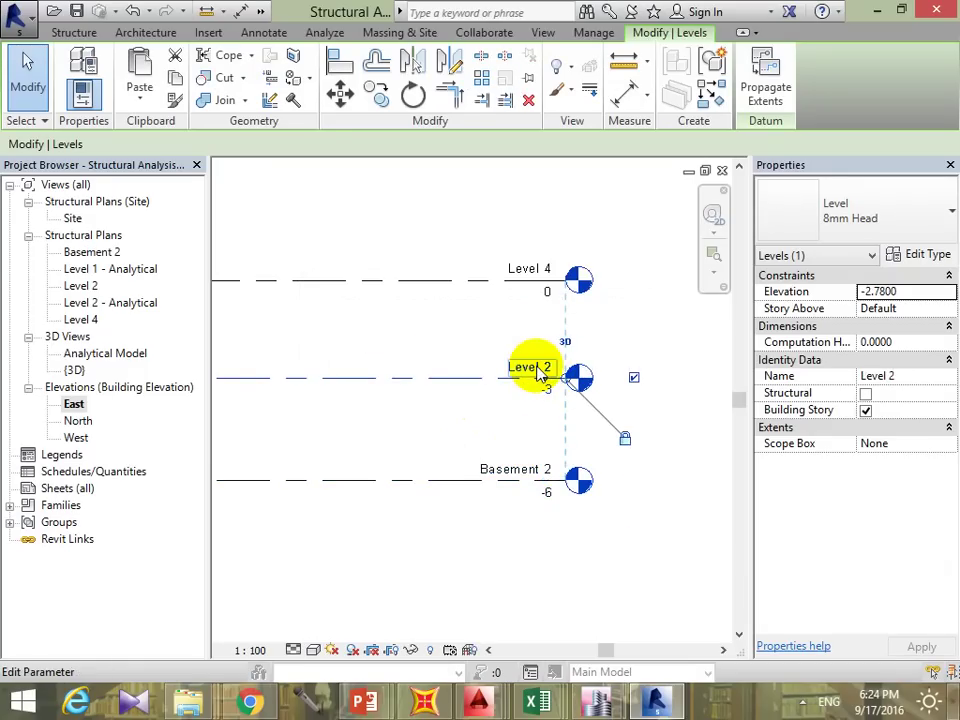
pyautogui.click(542, 366)
pyautogui.write('Basement 1')
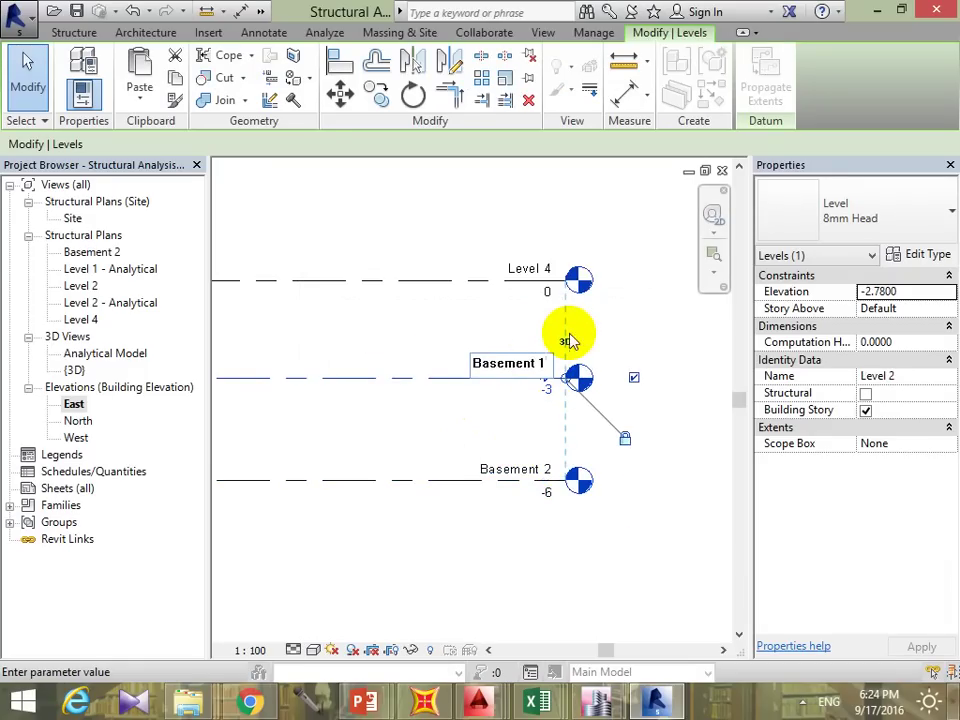
pyautogui.press('Return')
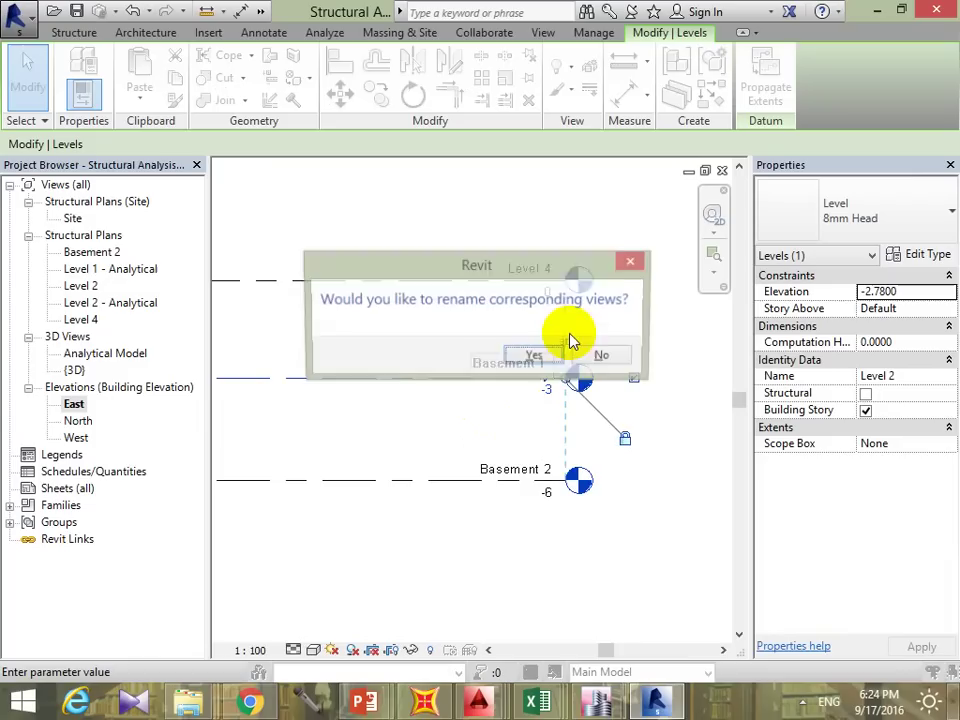
pyautogui.click(540, 358)
# Step: Rename Level 4 to 'Ground' and rename its matching plan view too
pyautogui.click(550, 280)
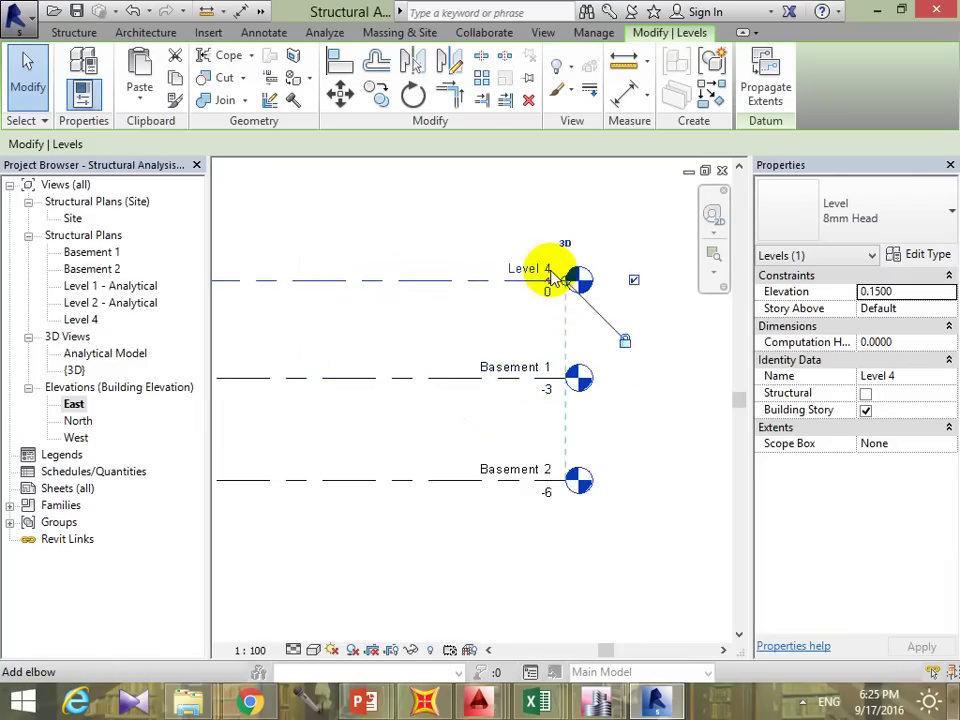
pyautogui.moveTo(556, 276)
pyautogui.mouseDown()
pyautogui.moveTo(548, 303)
pyautogui.moveTo(548, 282)
pyautogui.mouseUp()
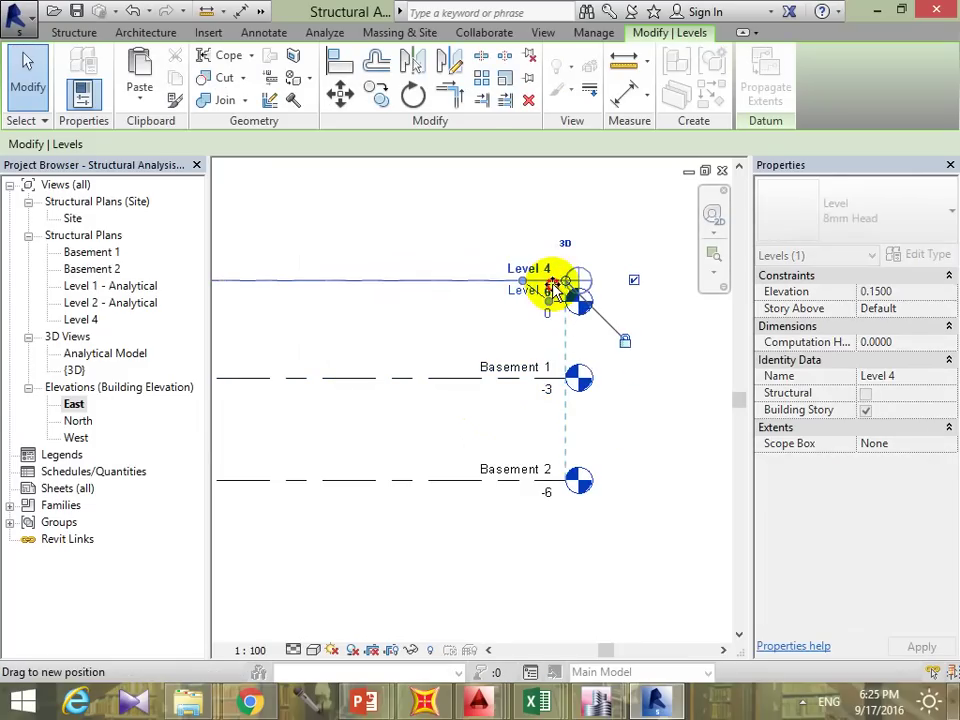
pyautogui.click(536, 268)
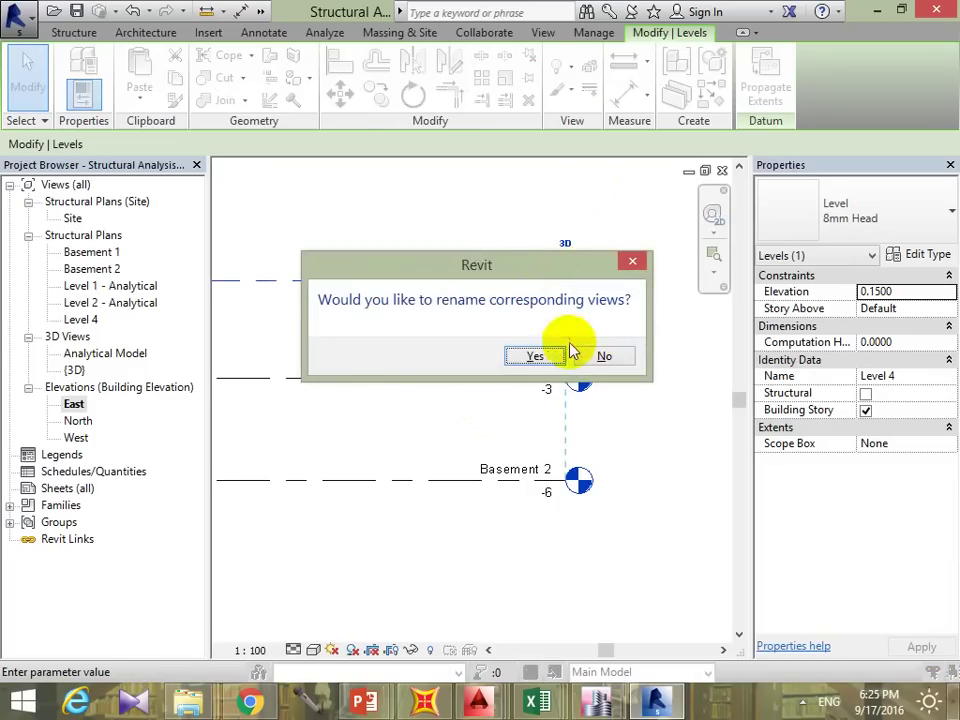
pyautogui.click(540, 356)
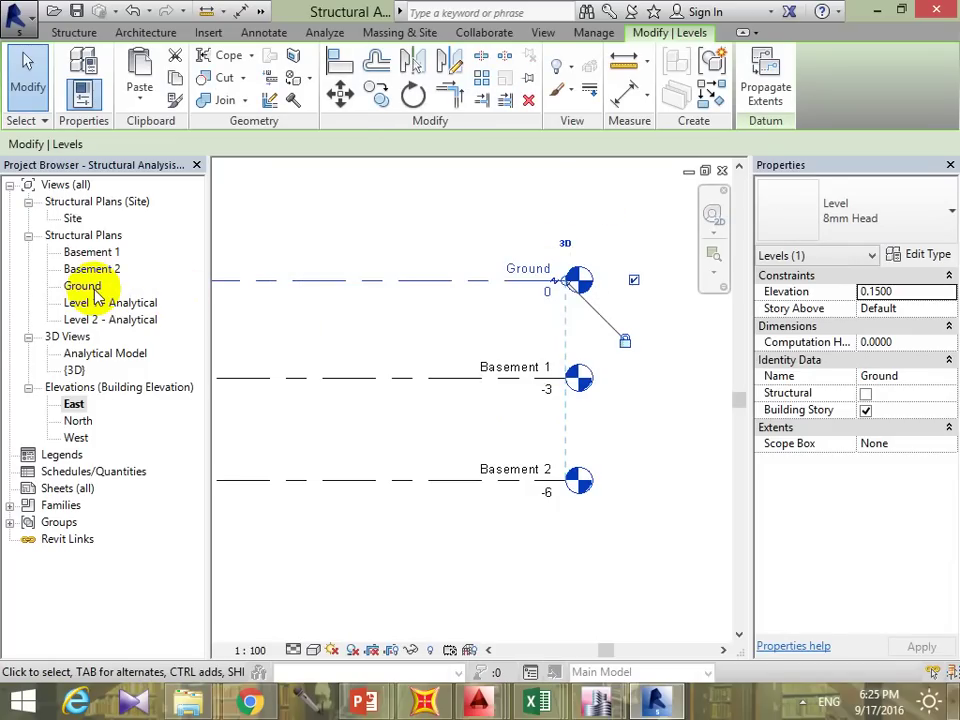
# Step: In the Basement 2 plan, delete all elevation markers, removing the East, North and West views
pyautogui.doubleClick(100, 269)
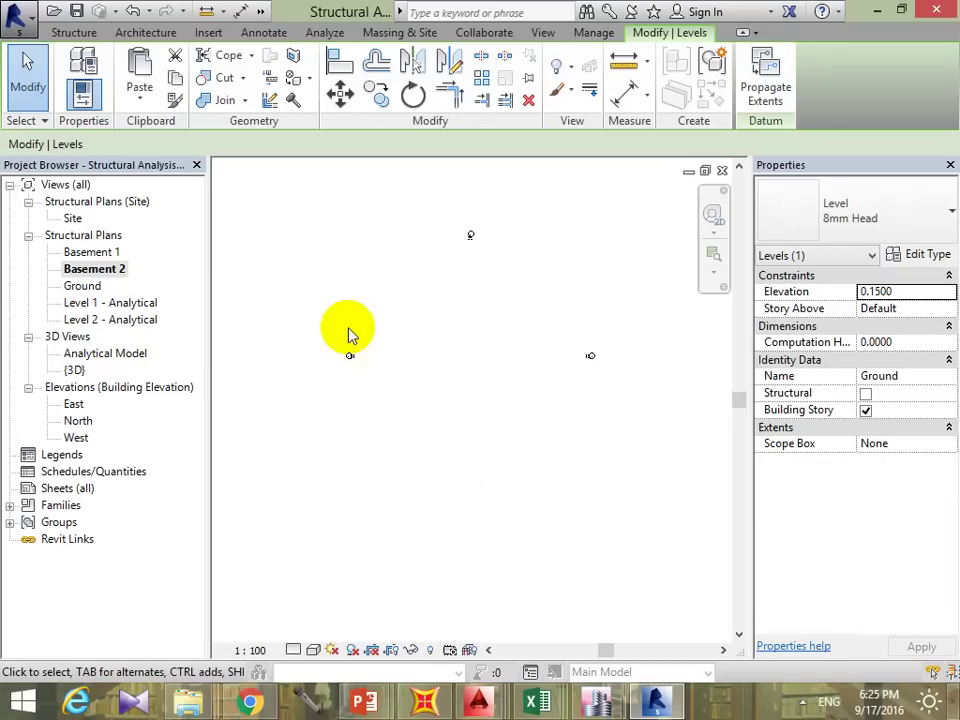
pyautogui.moveTo(350, 336)
pyautogui.mouseDown(button='middle')
pyautogui.moveTo(542, 360)
pyautogui.moveTo(534, 347)
pyautogui.moveTo(519, 351)
pyautogui.mouseUp(button='middle')
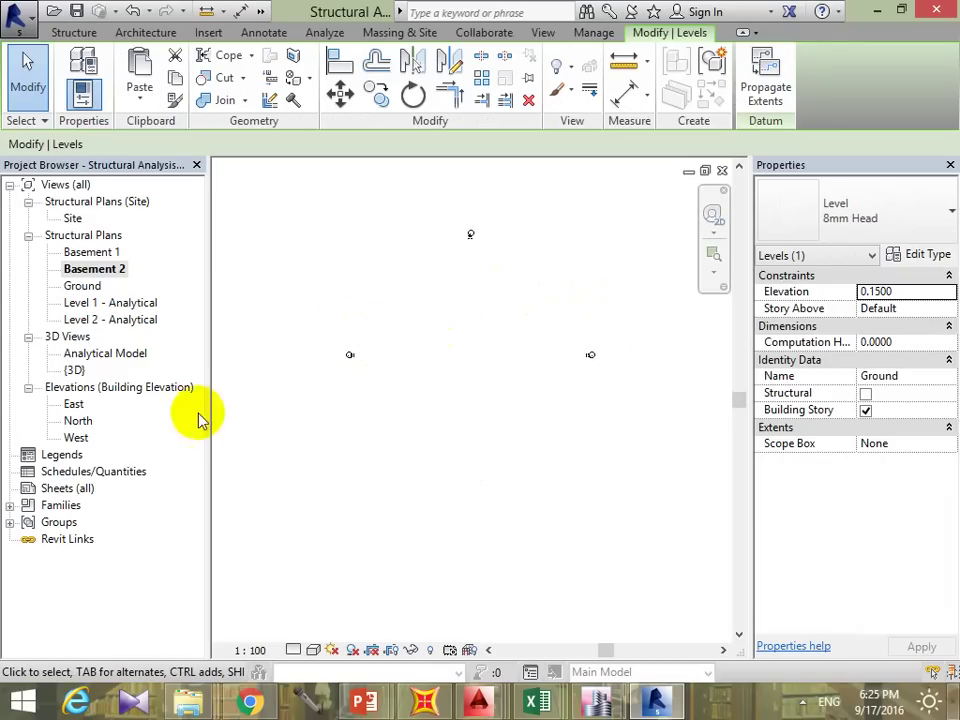
pyautogui.moveTo(321, 423); pyautogui.dragTo(606, 232)
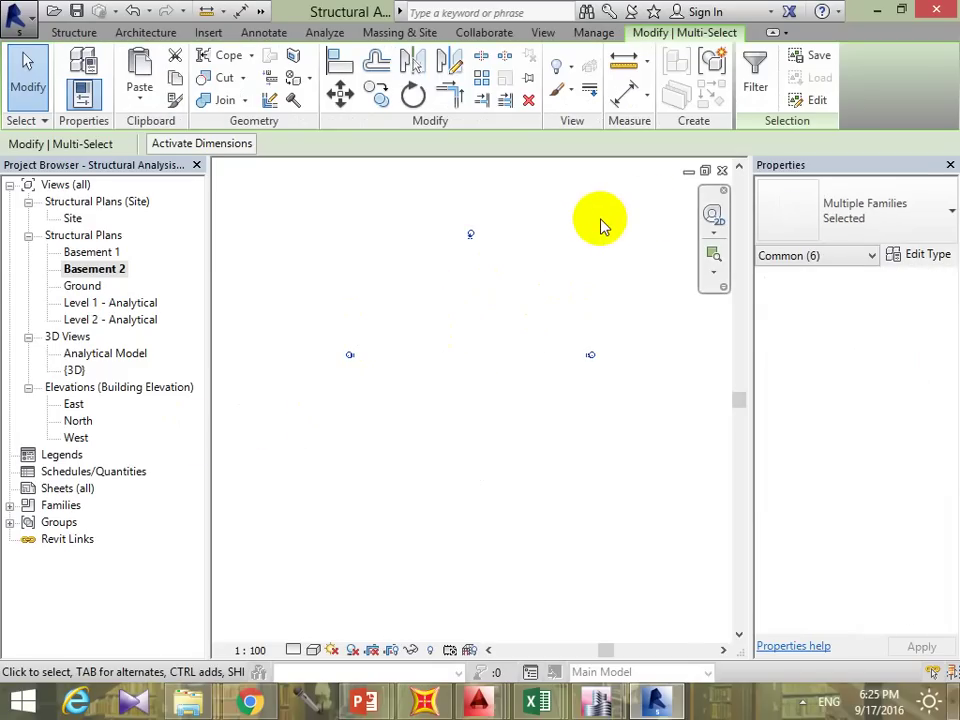
pyautogui.press('Delete')
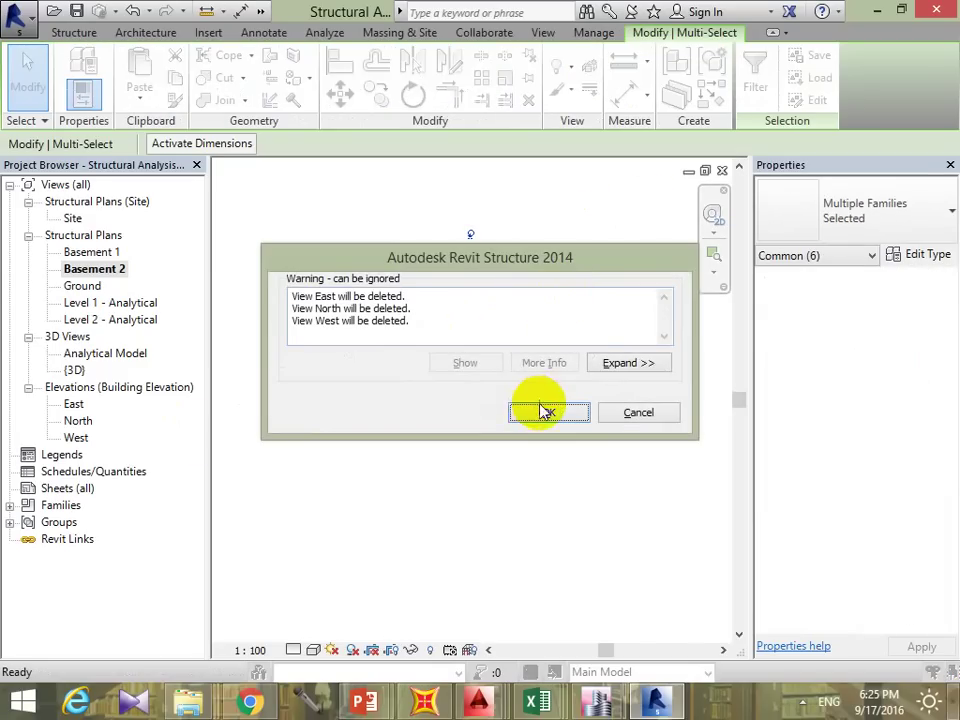
pyautogui.click(543, 412)
# Step: Open the Basement 1 structural plan and bring up the Insert ribbon for linking CAD
pyautogui.click(117, 252)
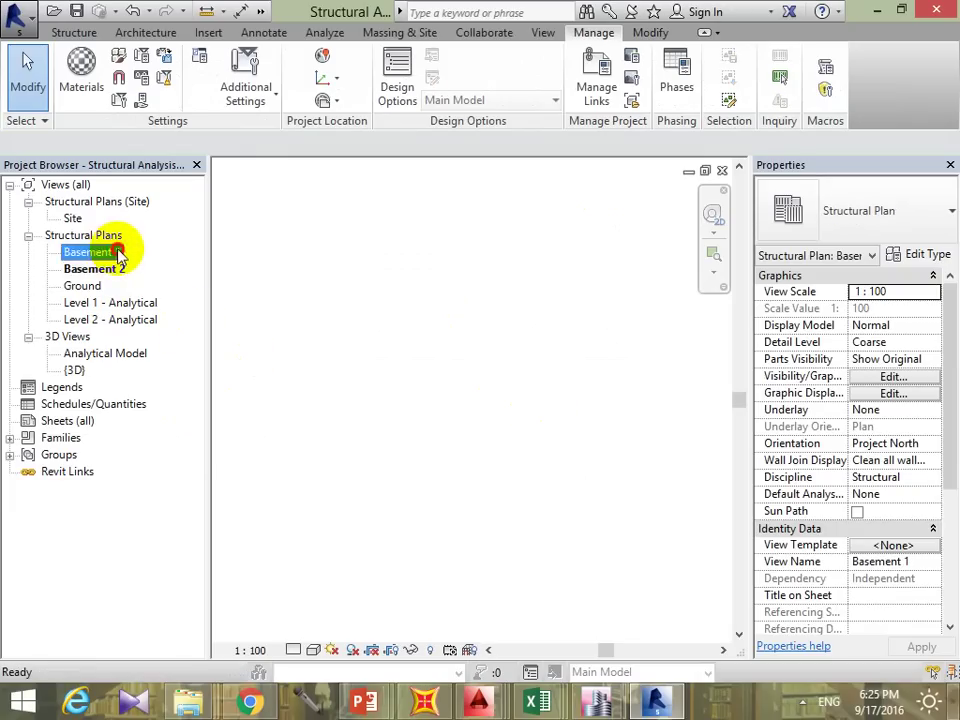
pyautogui.doubleClick(117, 252)
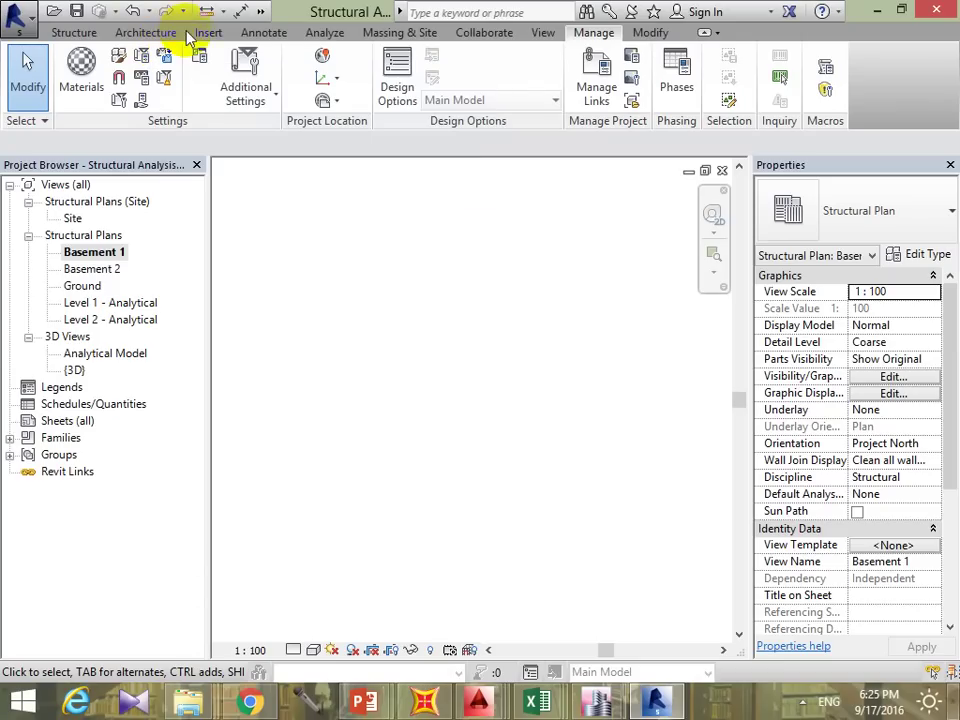
pyautogui.click(205, 33)
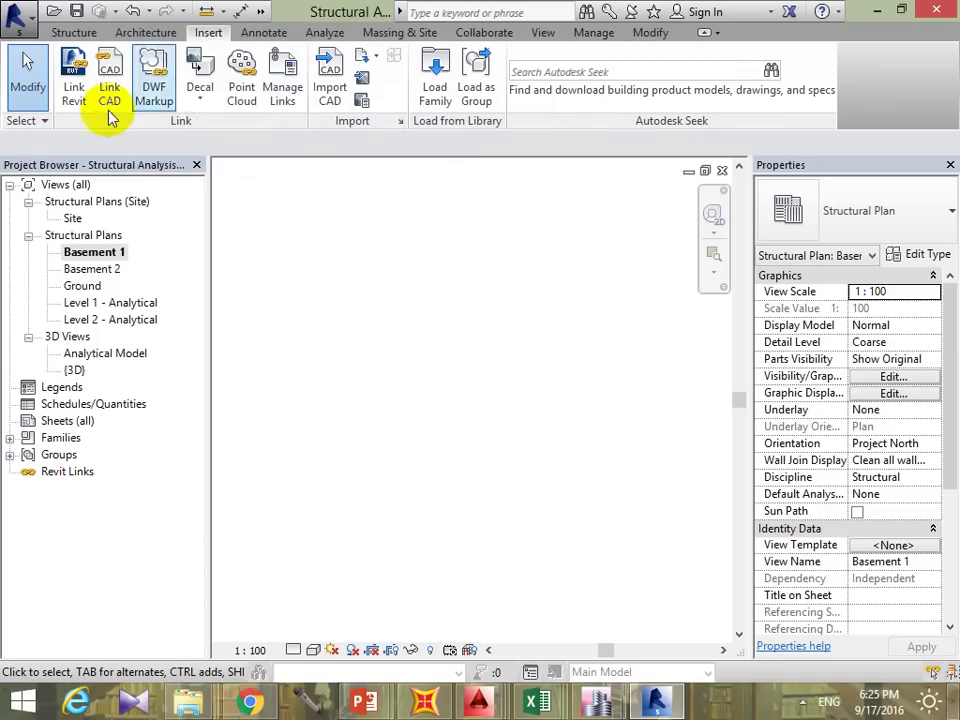
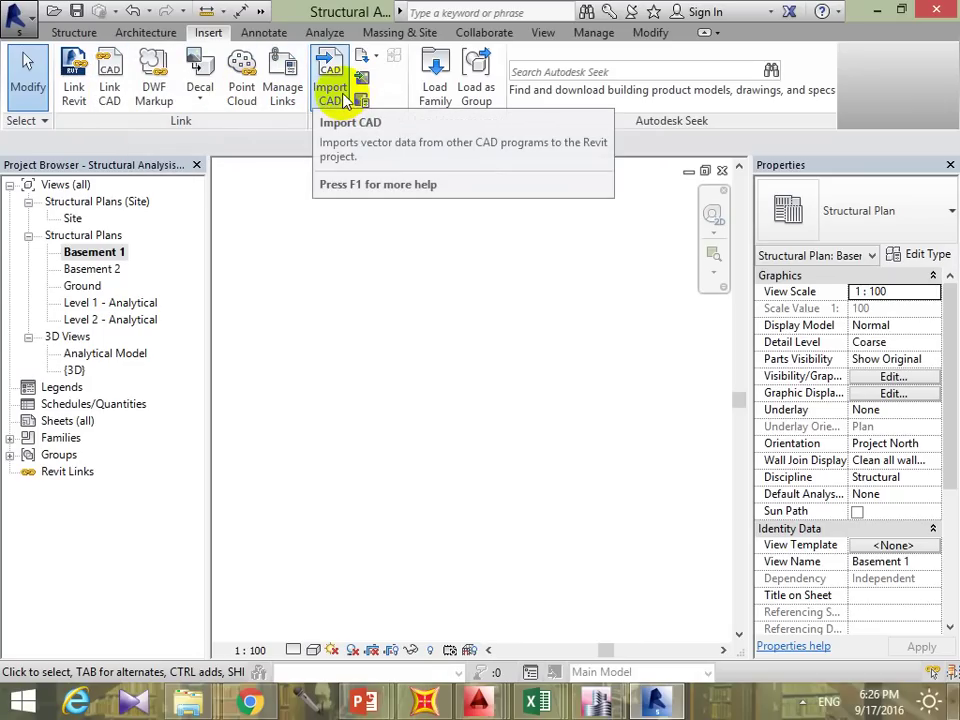
# Step: Start a CAD import and select B1.dwg from the desktop's Course 2 > Revit folder
pyautogui.click(343, 100)
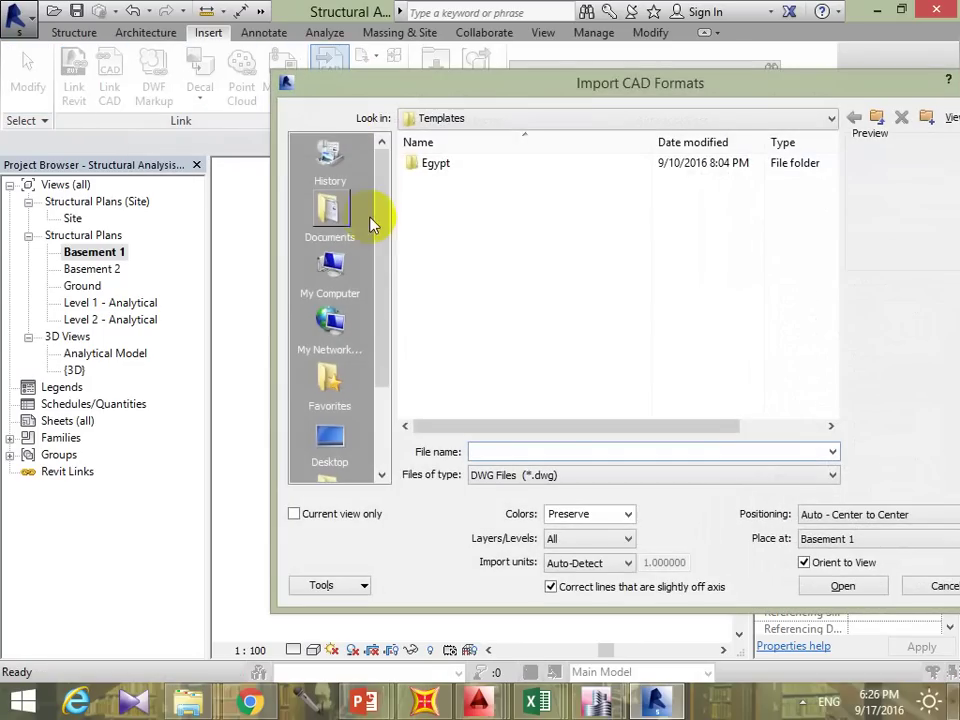
pyautogui.moveTo(588, 88); pyautogui.dragTo(413, 56)
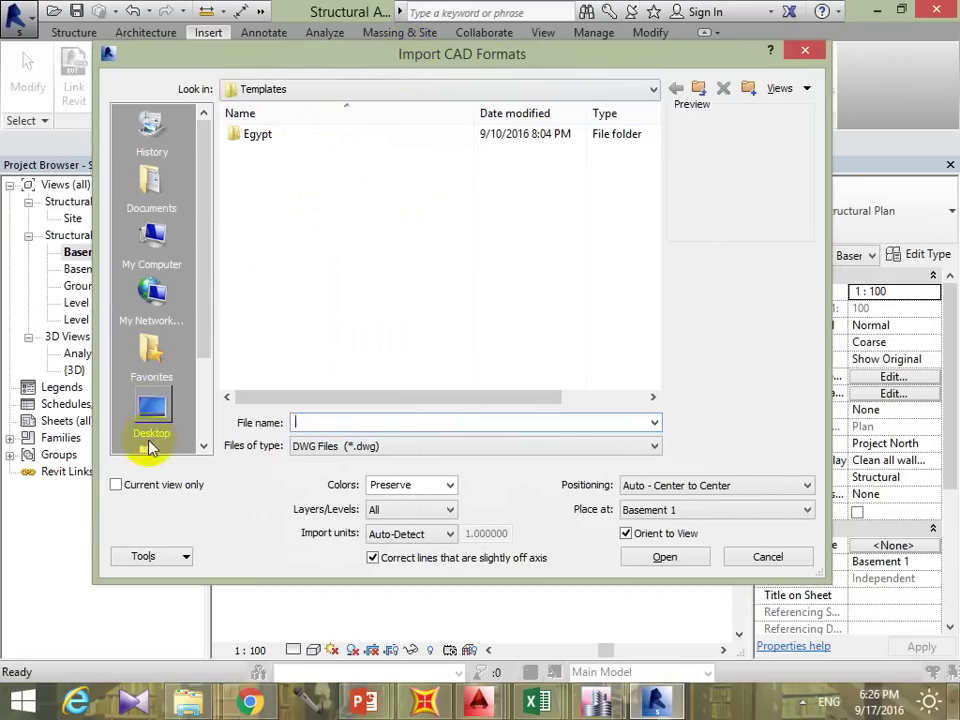
pyautogui.click(151, 412)
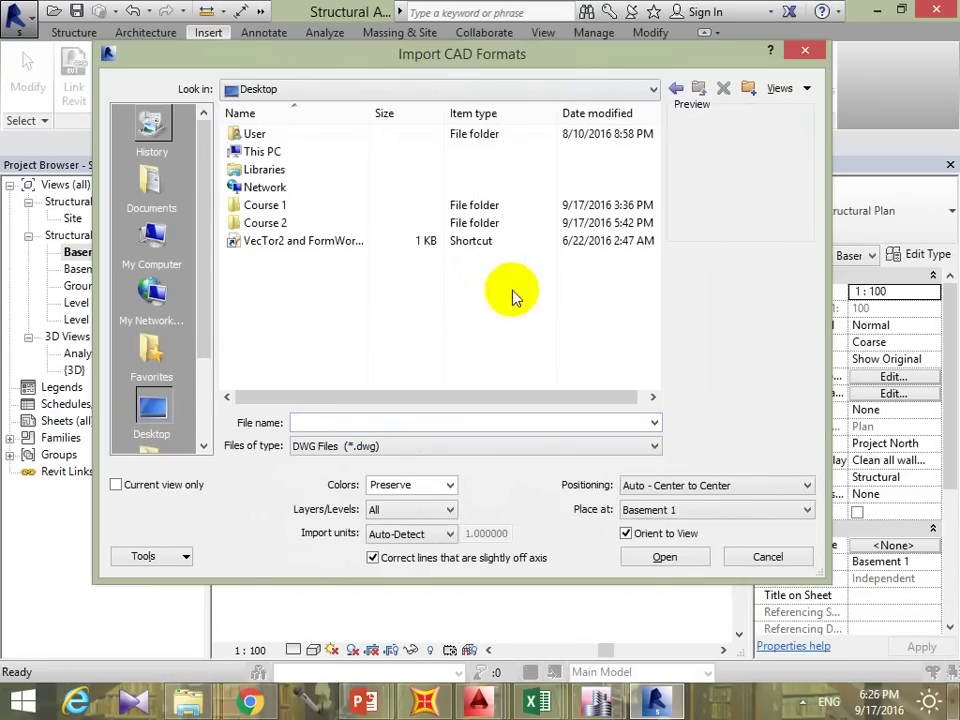
pyautogui.doubleClick(268, 224)
pyautogui.scroll(-2, 370, 300)
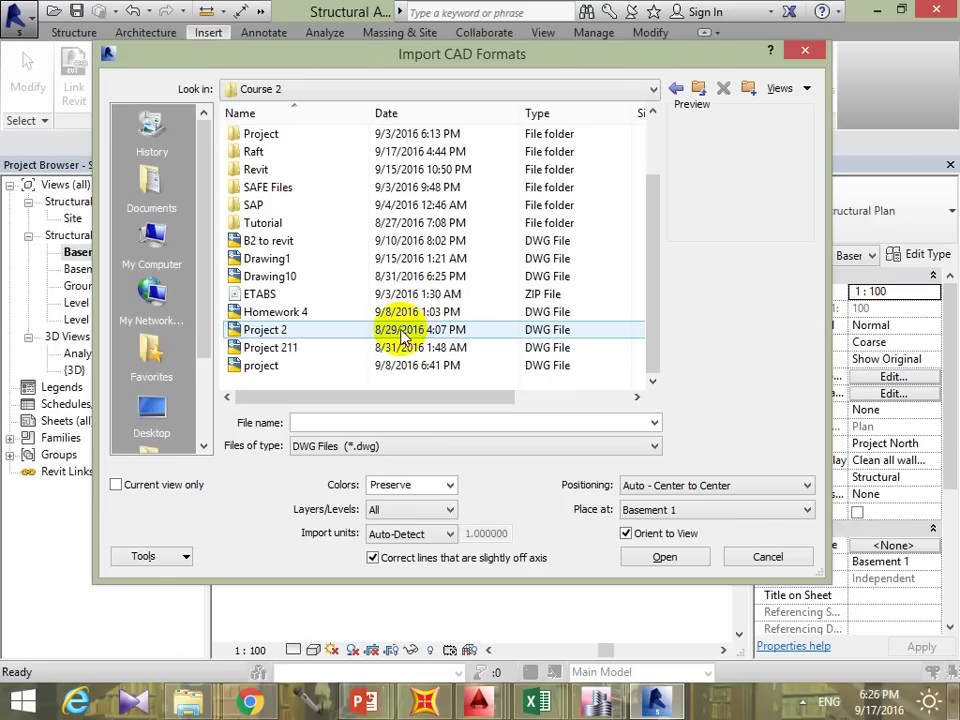
pyautogui.scroll(2, 289, 230)
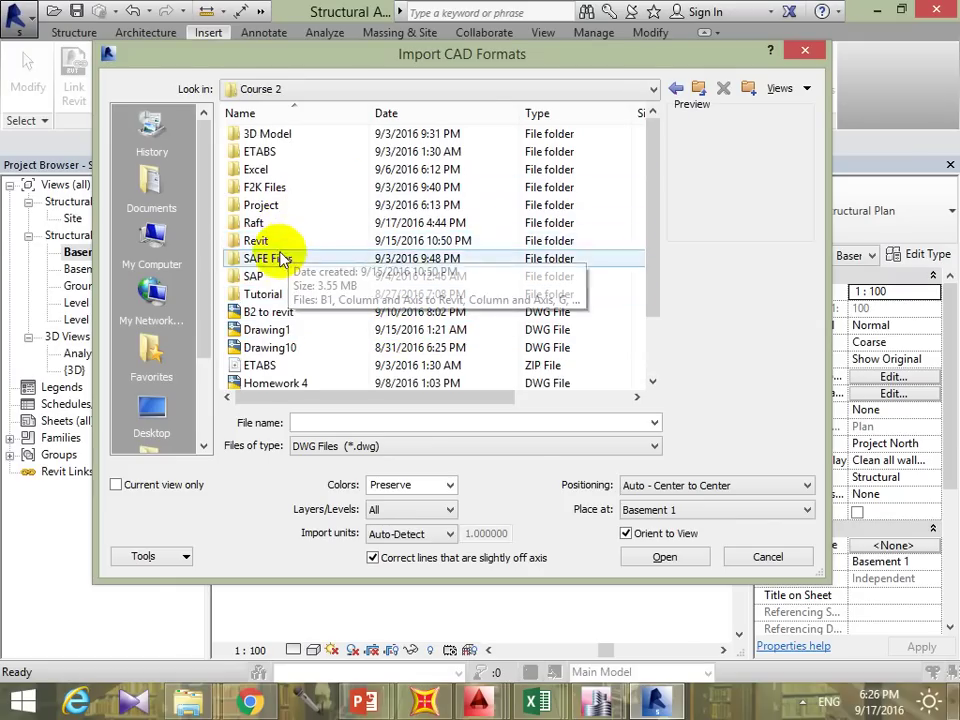
pyautogui.click(277, 242)
pyautogui.doubleClick(277, 241)
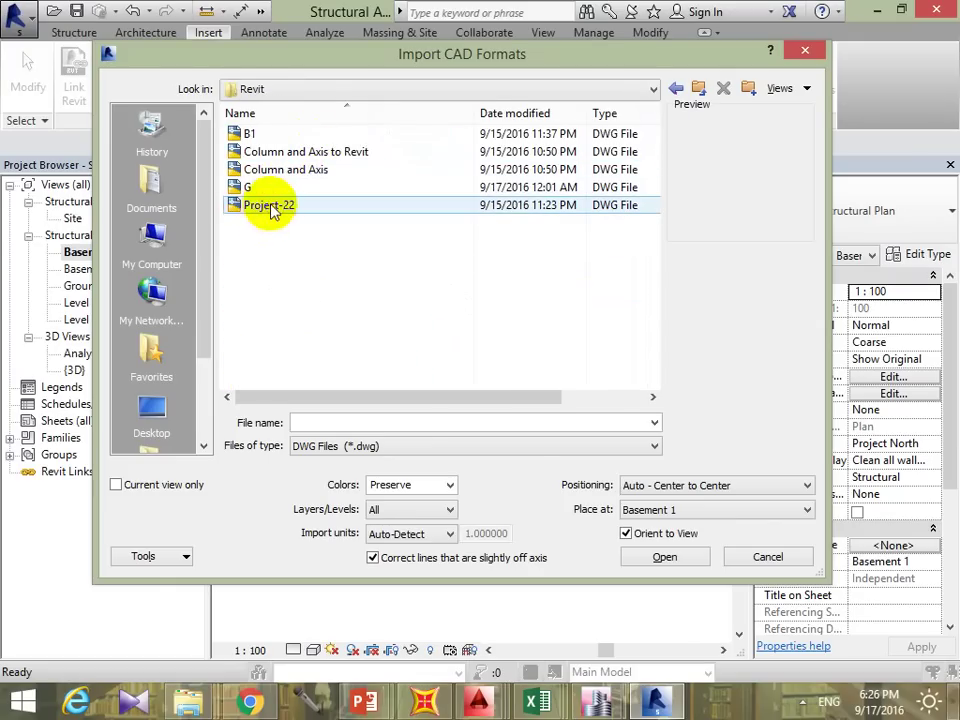
pyautogui.click(274, 133)
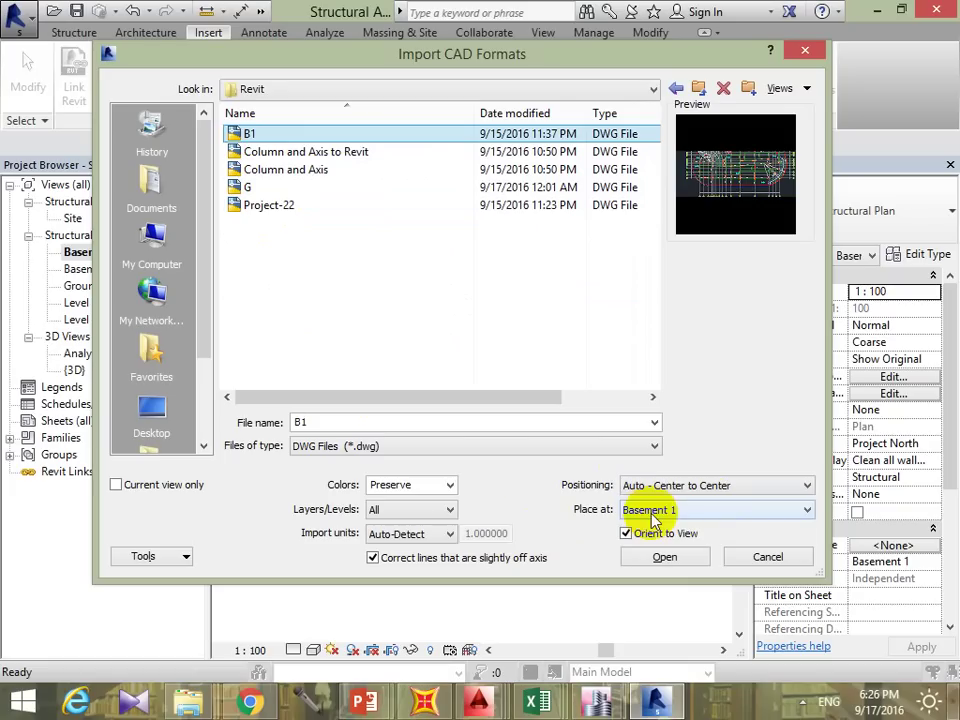
# Step: Import B1.dwg with meter units, limited to the current view only
pyautogui.click(450, 536)
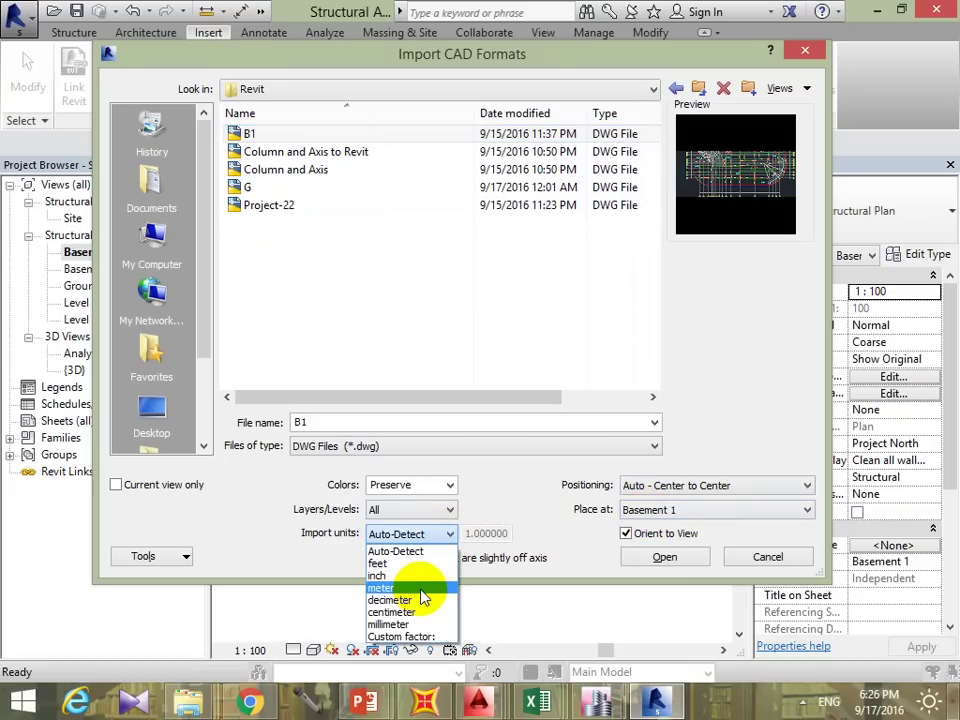
pyautogui.click(422, 589)
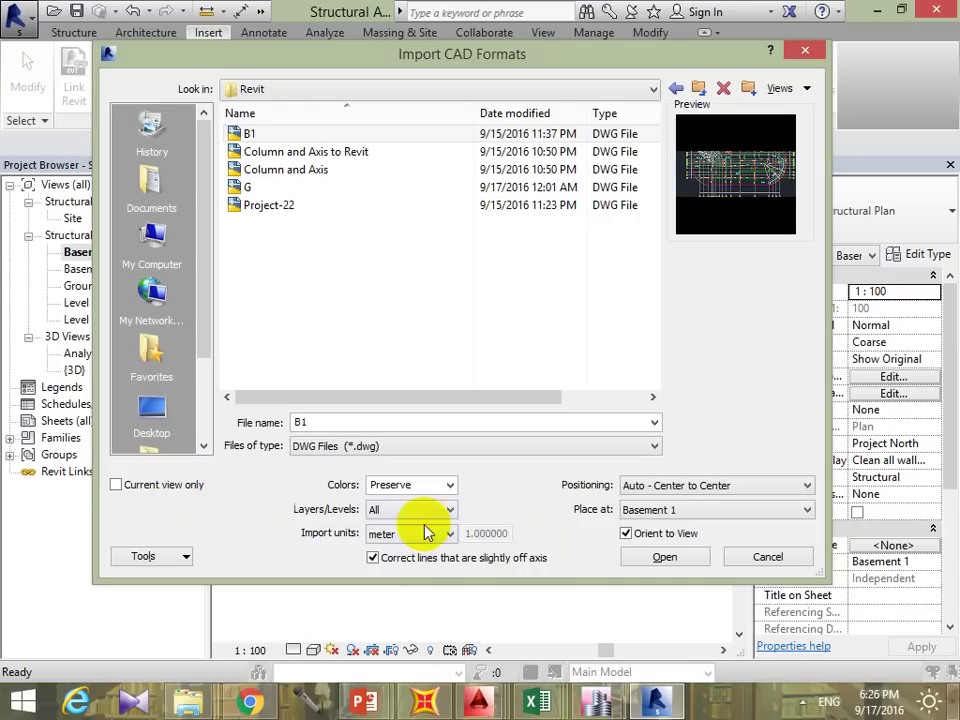
pyautogui.click(117, 485)
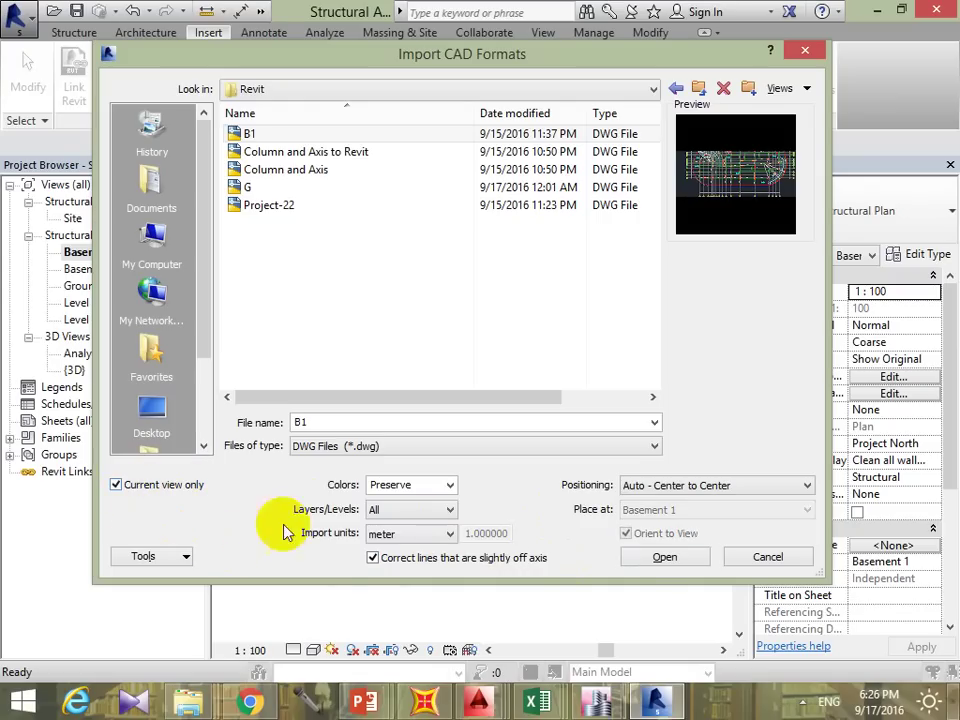
pyautogui.click(686, 561)
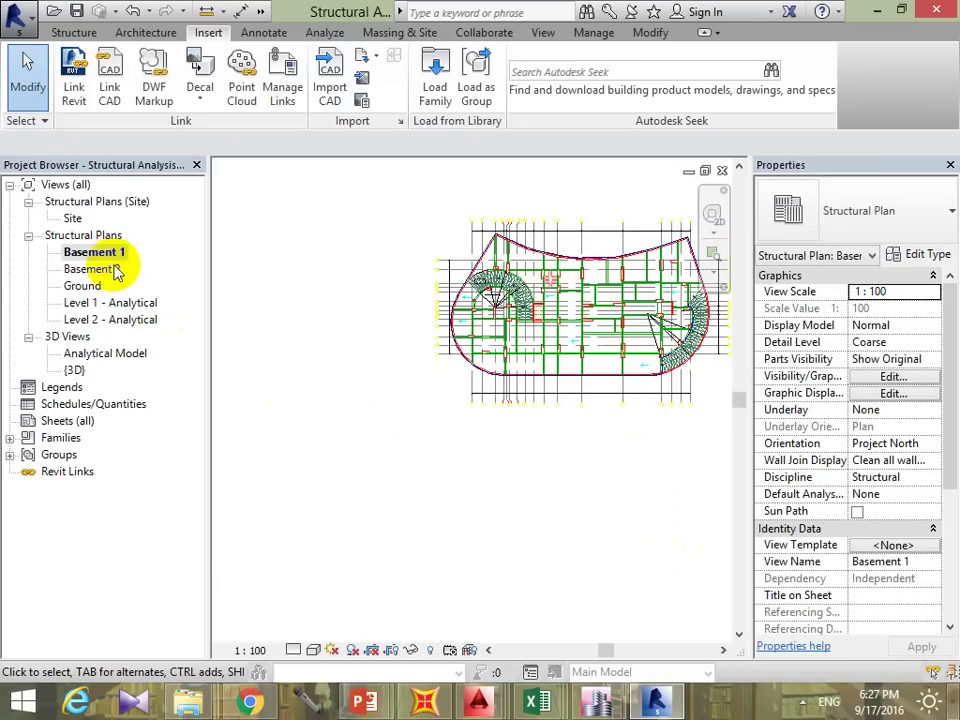
# Step: Pan and zoom to inspect the imported B1 layout up close
pyautogui.moveTo(467, 368); pyautogui.dragTo(362, 420, button='middle')
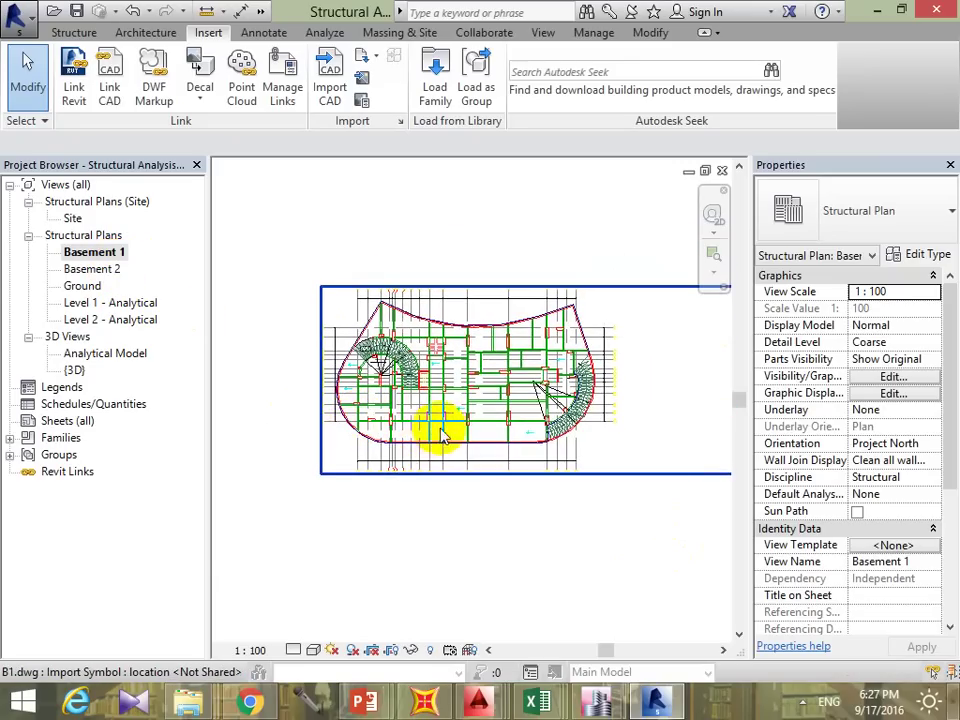
pyautogui.scroll(3, 439, 433)
pyautogui.moveTo(514, 354); pyautogui.dragTo(537, 397, button='middle')
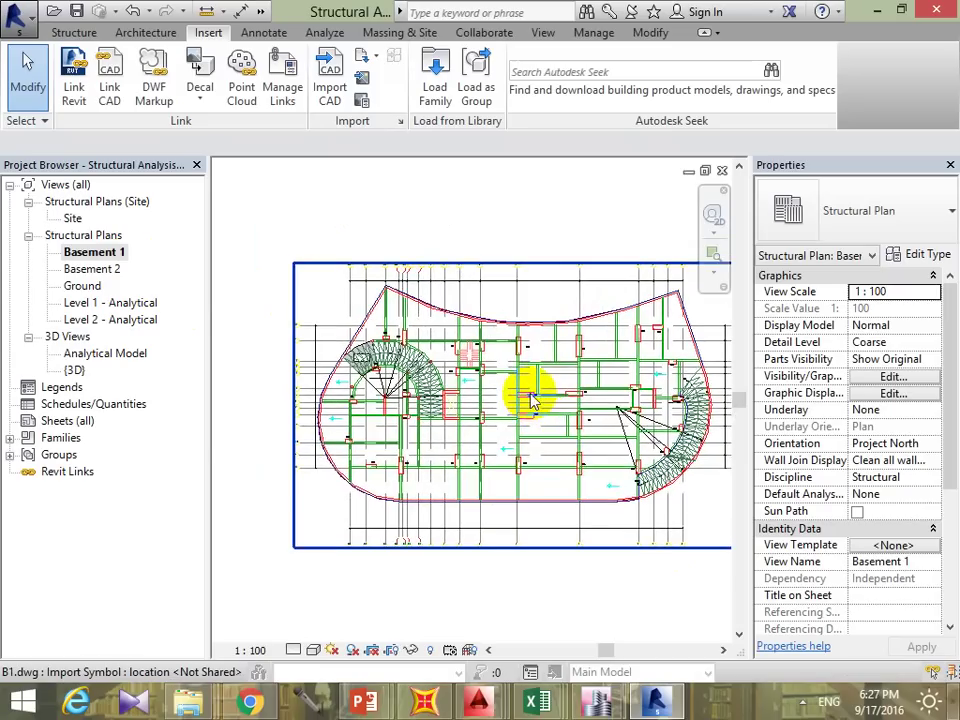
pyautogui.scroll(2, 579, 418)
pyautogui.scroll(3, 615, 311)
pyautogui.scroll(3, 610, 340)
pyautogui.scroll(2, 608, 336)
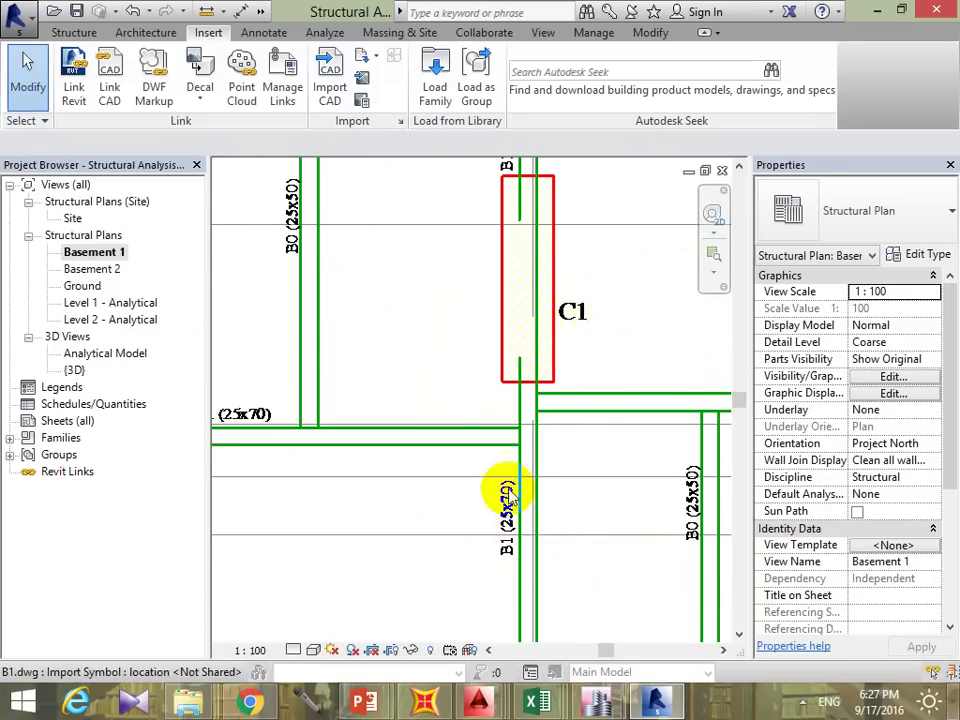
pyautogui.scroll(-1, 677, 409)
pyautogui.scroll(-3, 677, 409)
# Step: Start the Structure Beam tool, then switch to placing structural columns
pyautogui.click(74, 32)
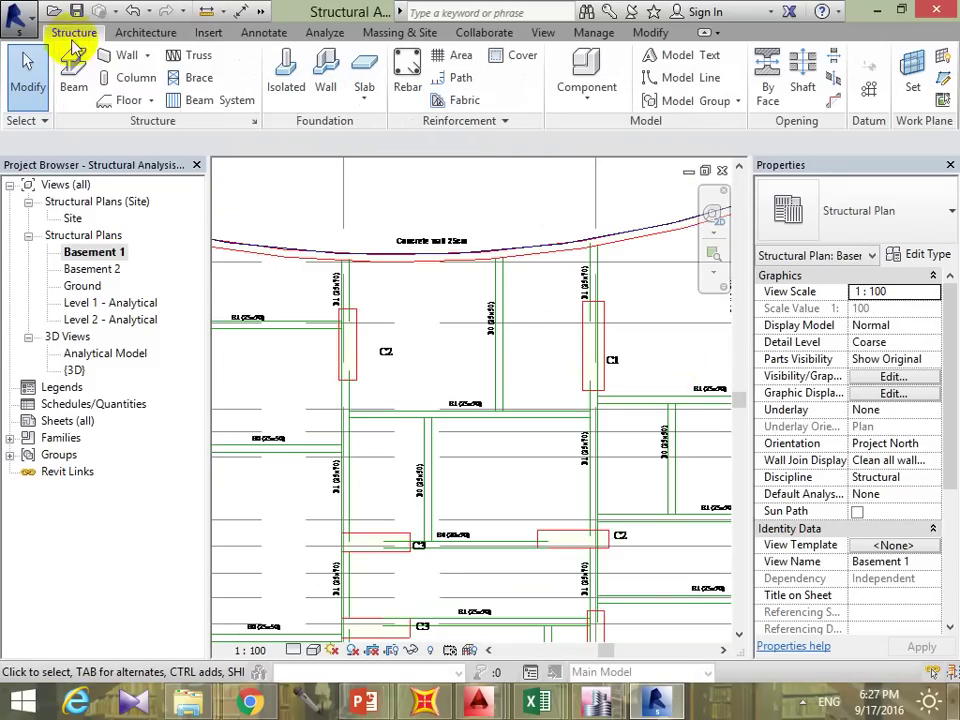
pyautogui.click(75, 72)
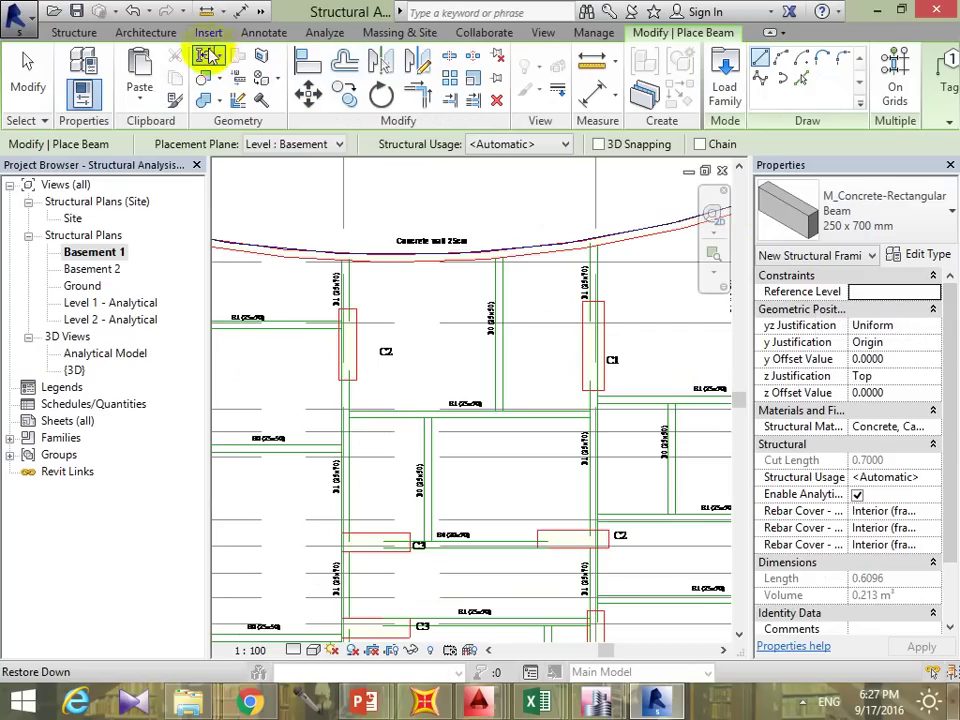
pyautogui.click(72, 32)
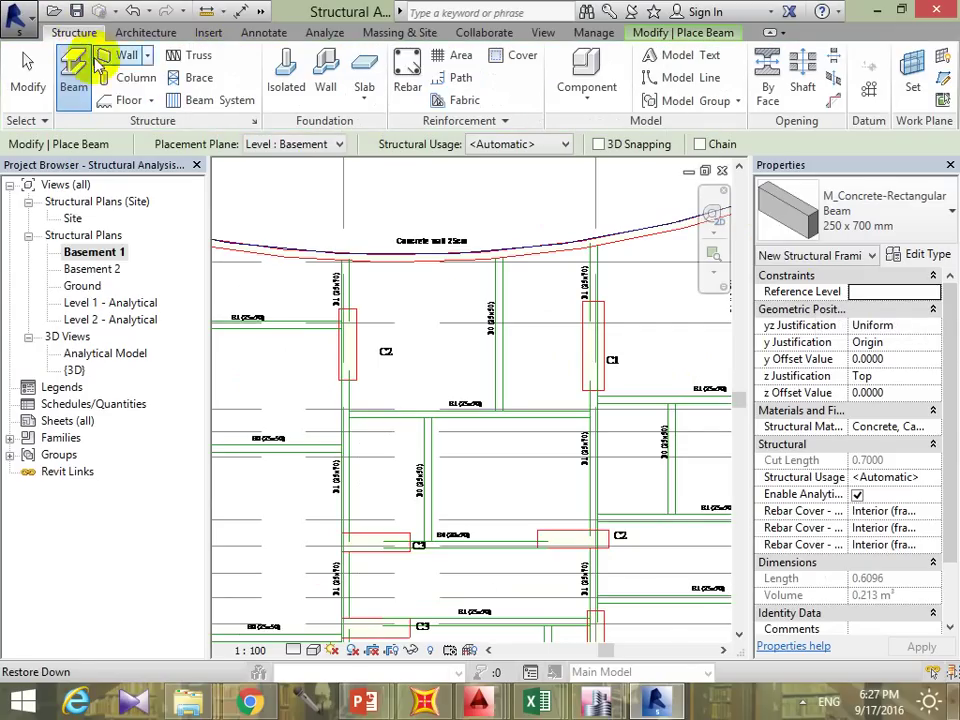
pyautogui.click(128, 77)
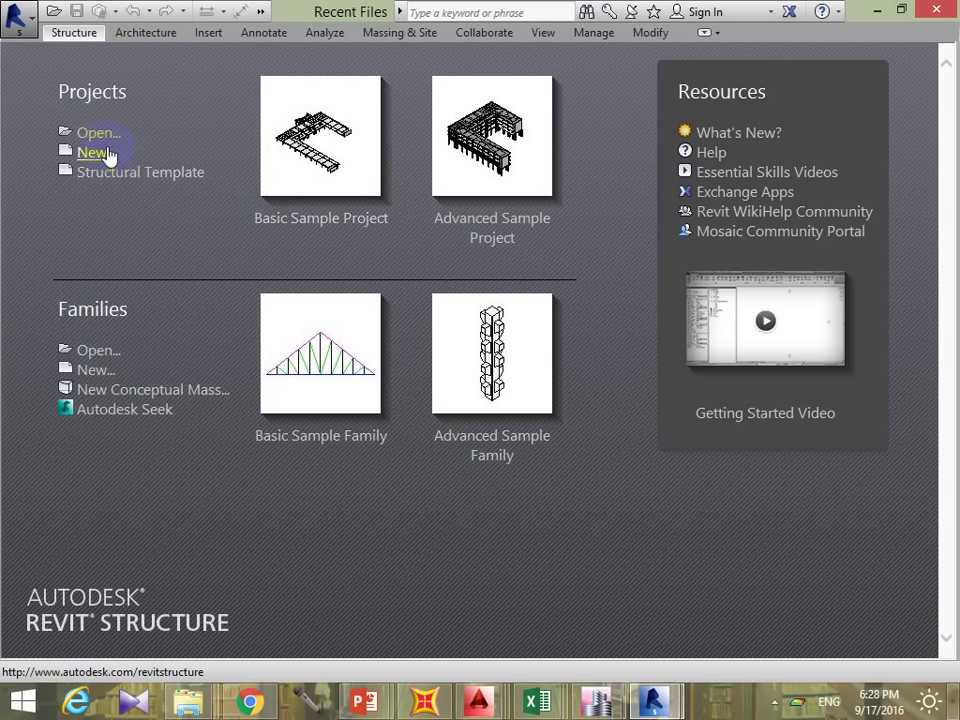
# Step: Begin opening a project, browsing to the desktop's Course 2 > Revit folder
pyautogui.click(160, 148)
pyautogui.click(328, 478)
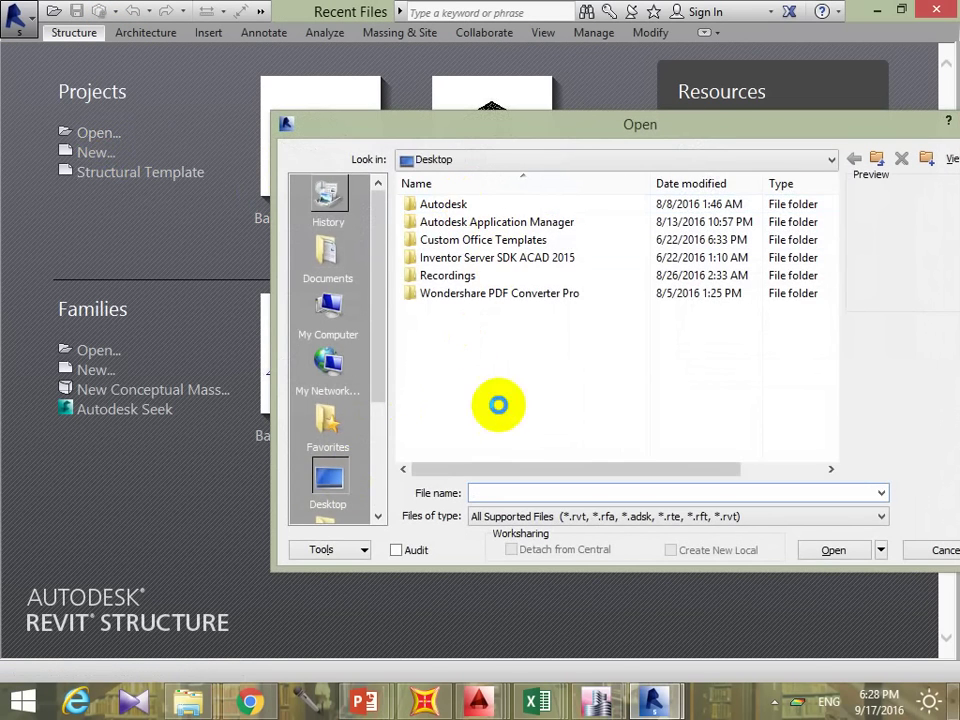
pyautogui.doubleClick(500, 297)
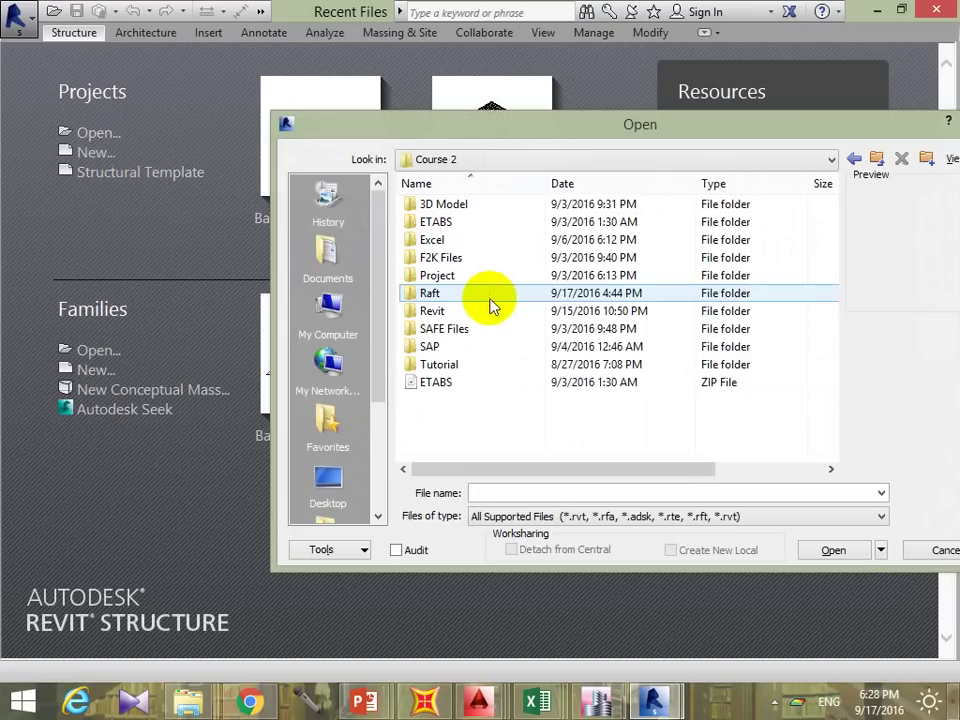
pyautogui.doubleClick(452, 311)
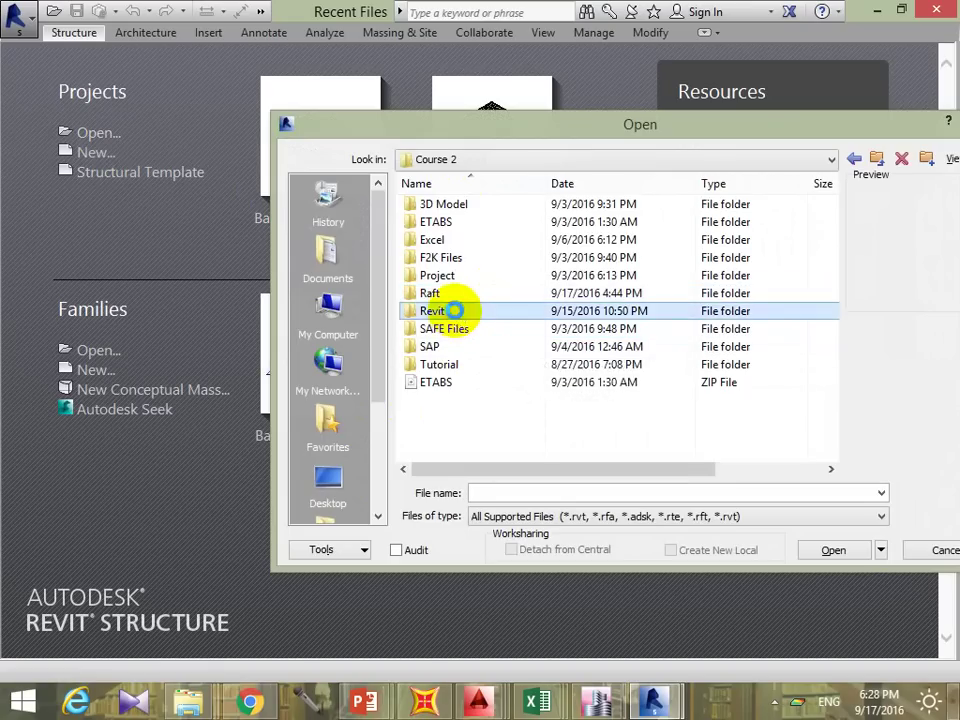
pyautogui.moveTo(750, 135); pyautogui.dragTo(655, 140)
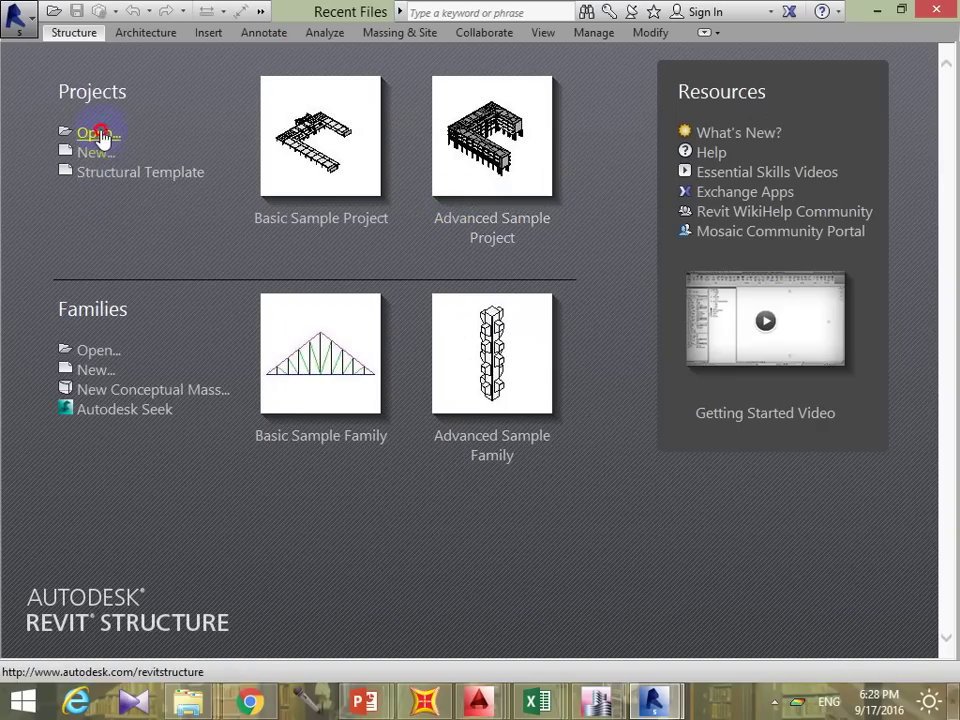
# Step: Browse to Local Disk (D:) > Engineering Course By Me > Work Shop Course (2) > Revit > Project
pyautogui.click(100, 132)
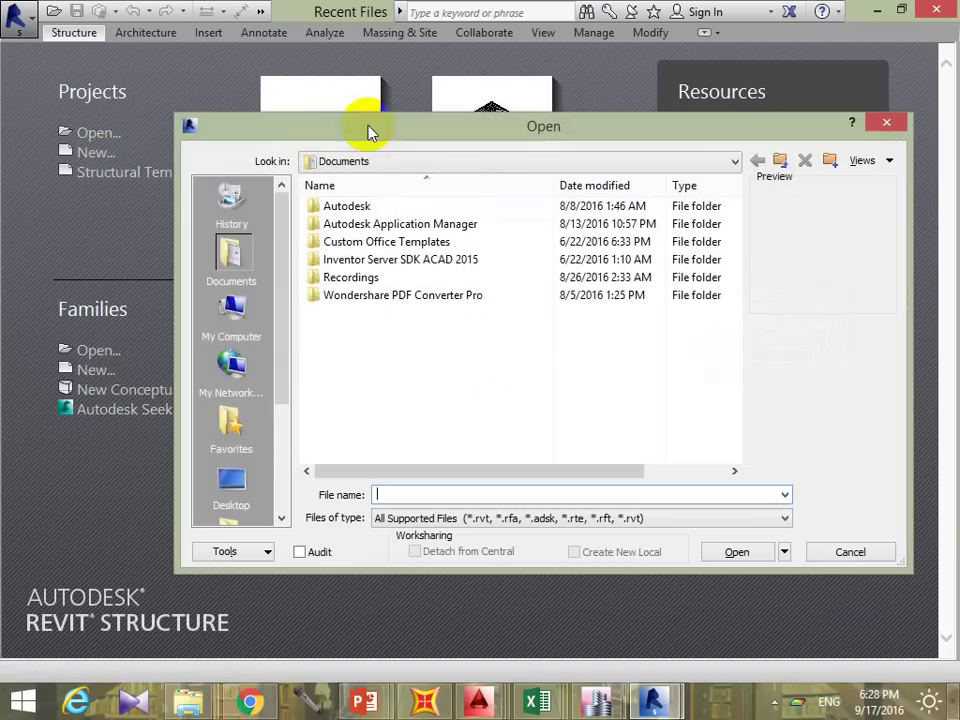
pyautogui.click(254, 340)
pyautogui.click(365, 398)
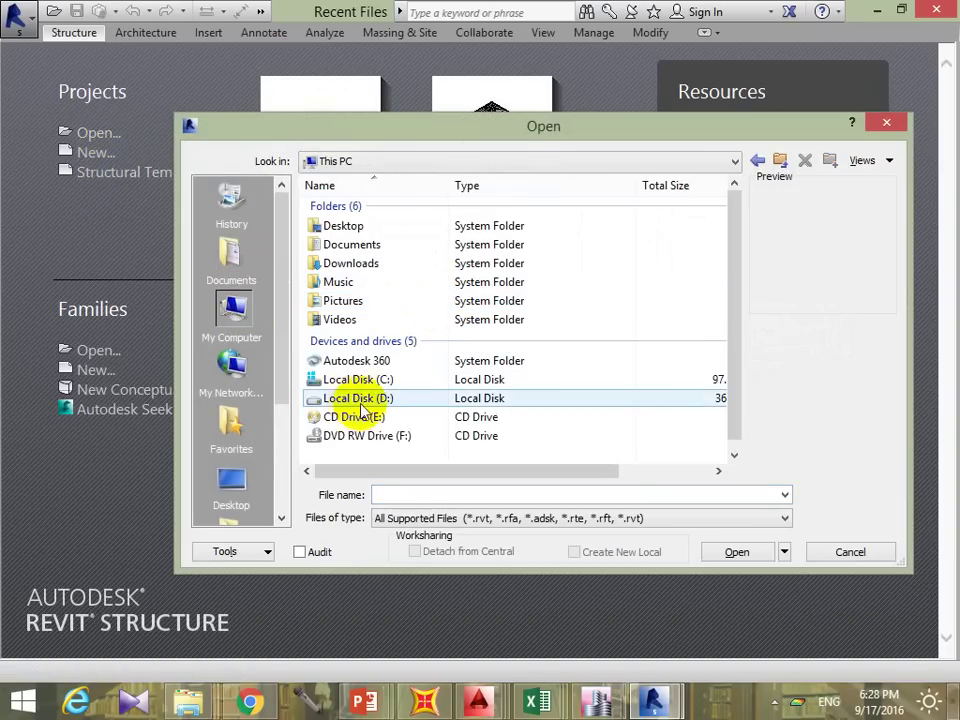
pyautogui.doubleClick(395, 402)
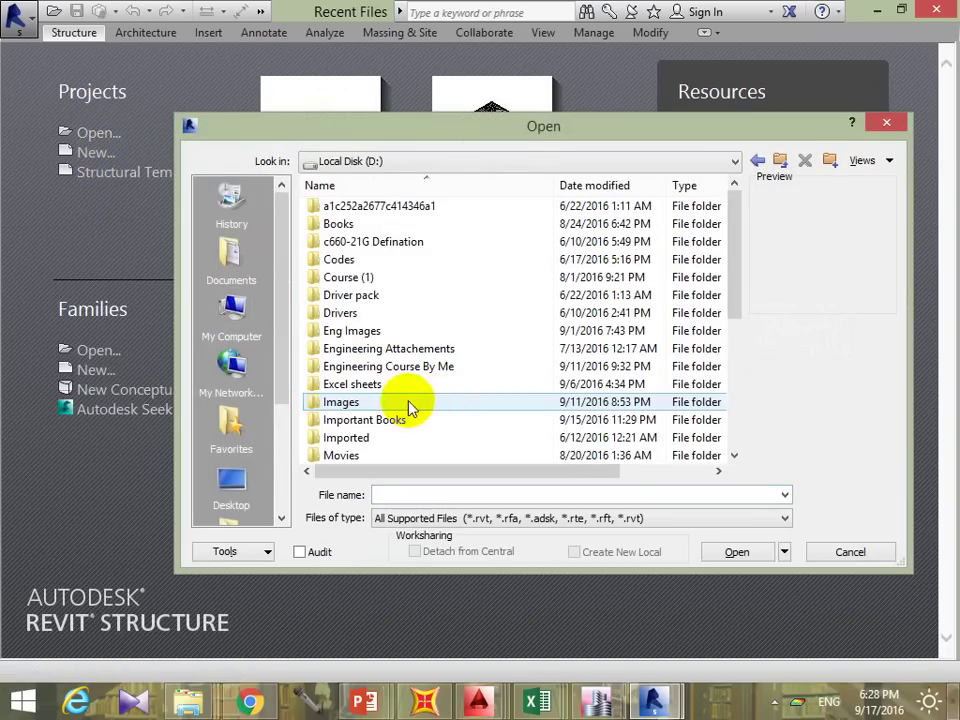
pyautogui.scroll(-1, 405, 433)
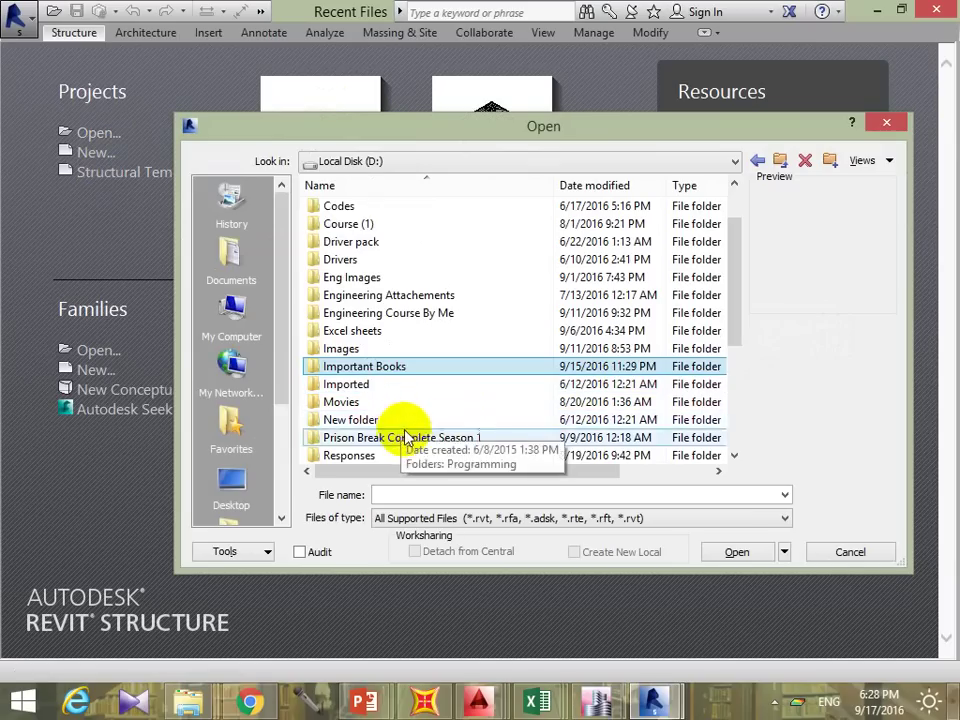
pyautogui.doubleClick(422, 314)
pyautogui.scroll(-2, 400, 425)
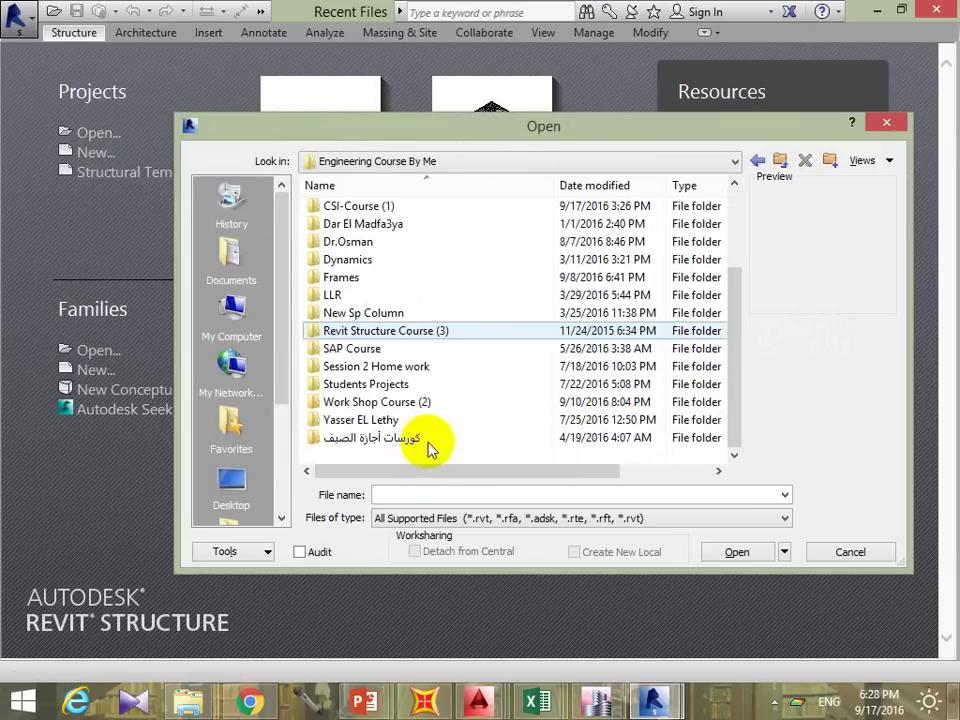
pyautogui.doubleClick(390, 405)
pyautogui.doubleClick(370, 386)
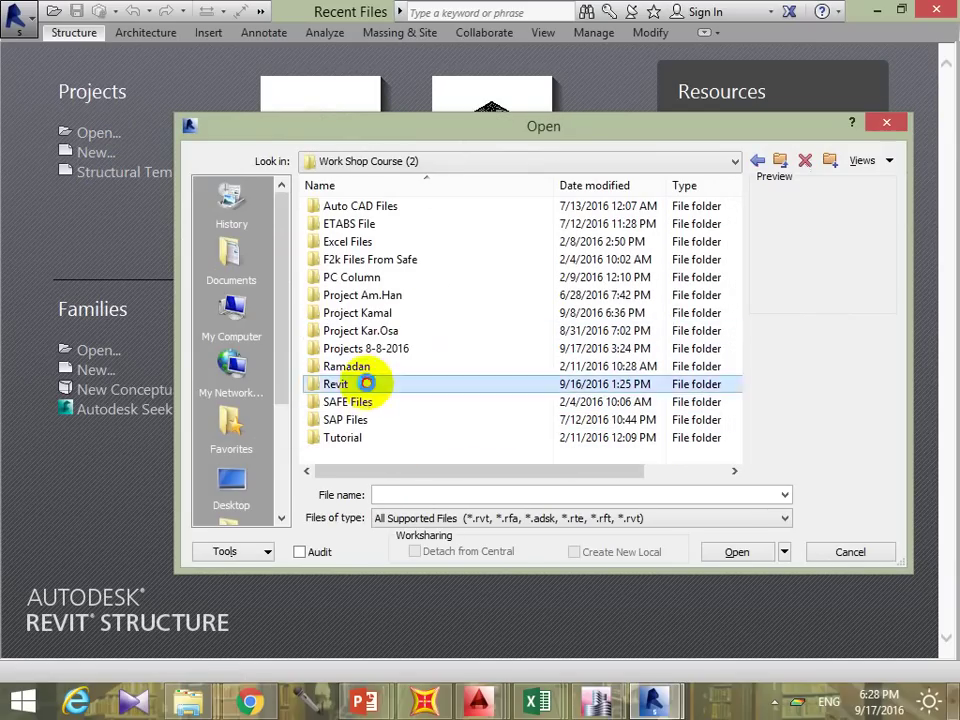
pyautogui.doubleClick(386, 206)
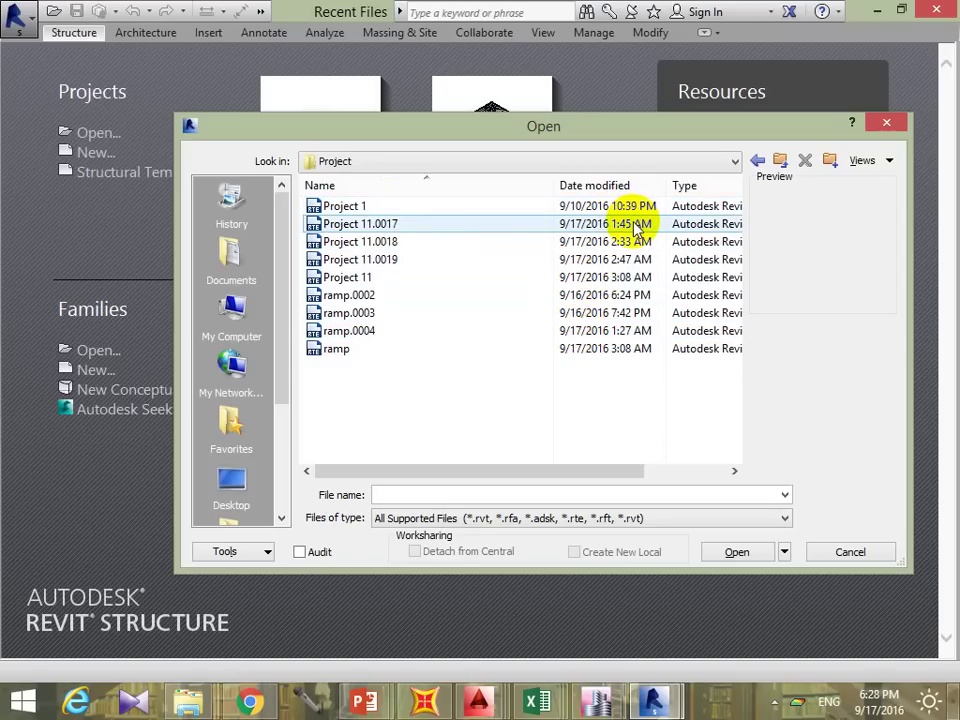
# Step: Preview the ramp files, then open Project 11
pyautogui.click(654, 350)
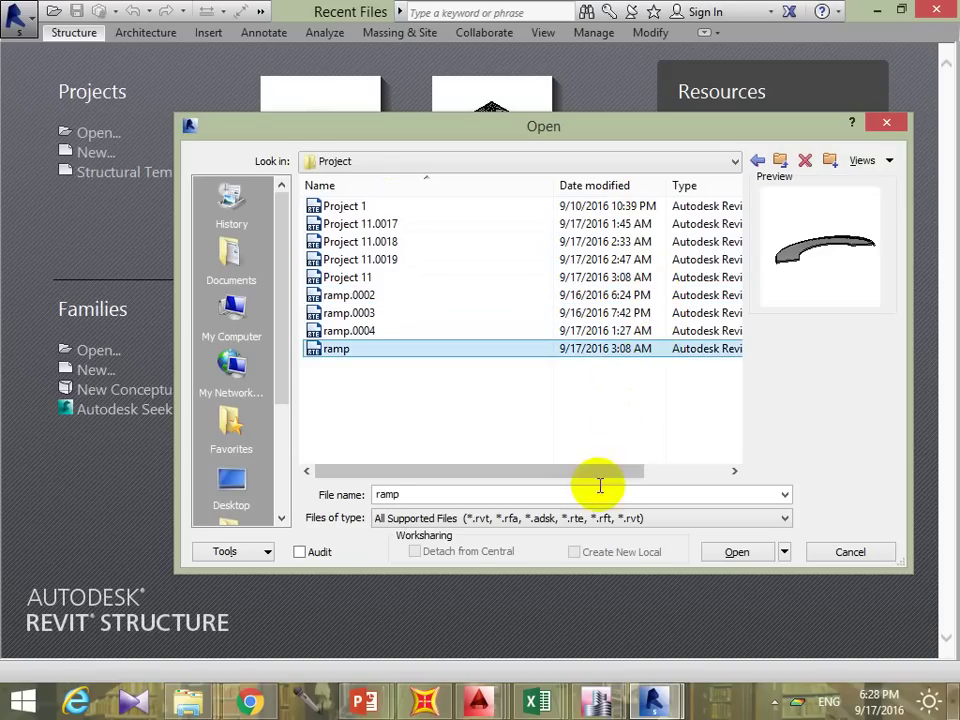
pyautogui.click(659, 333)
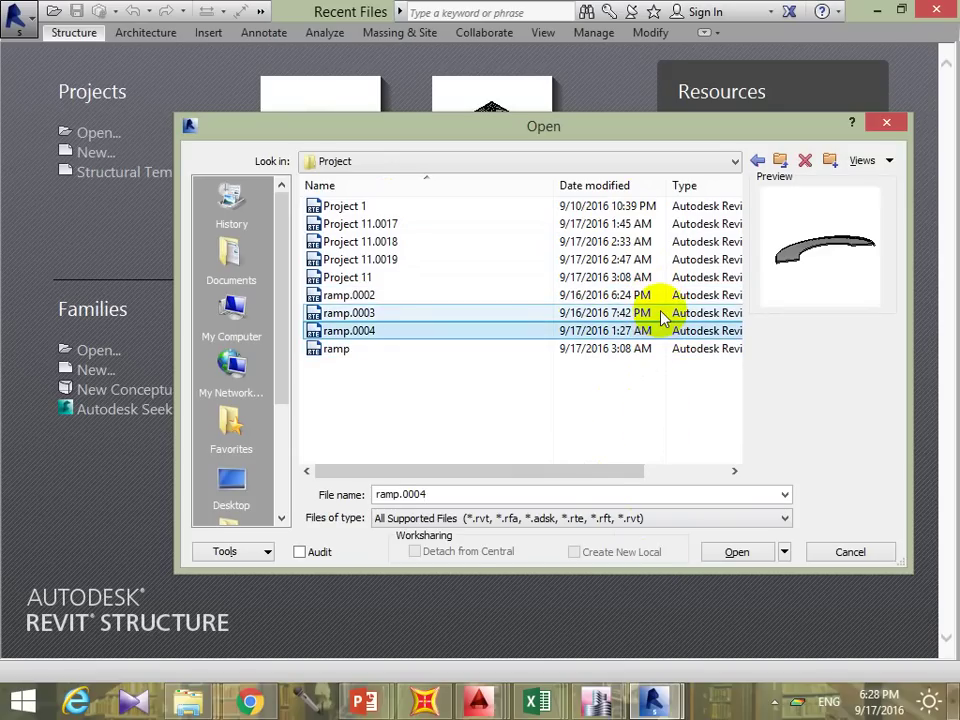
pyautogui.click(660, 280)
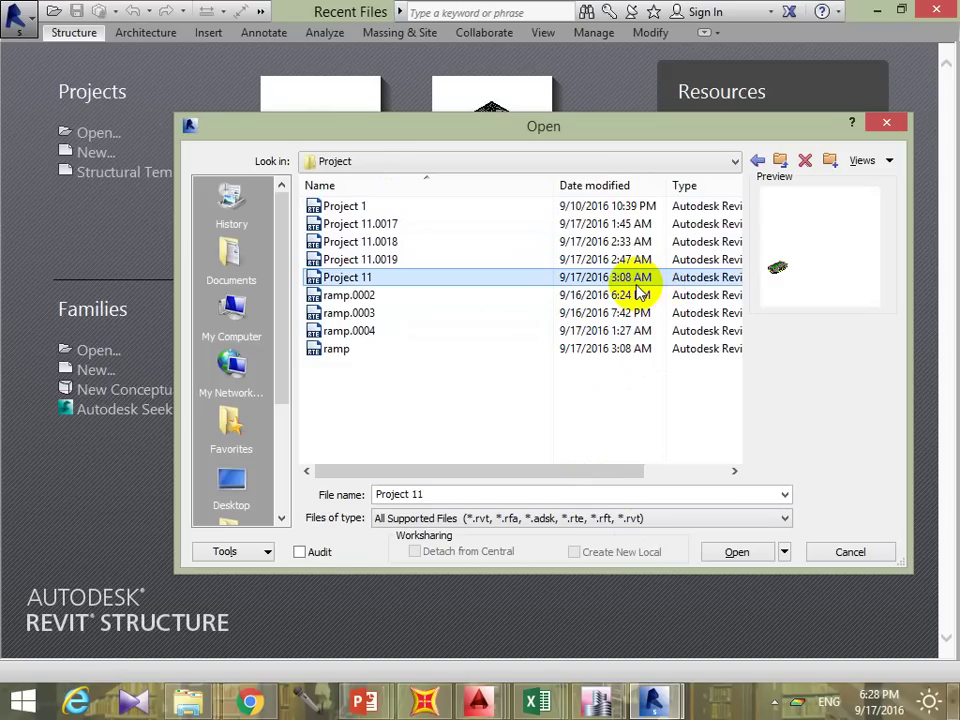
pyautogui.click(737, 556)
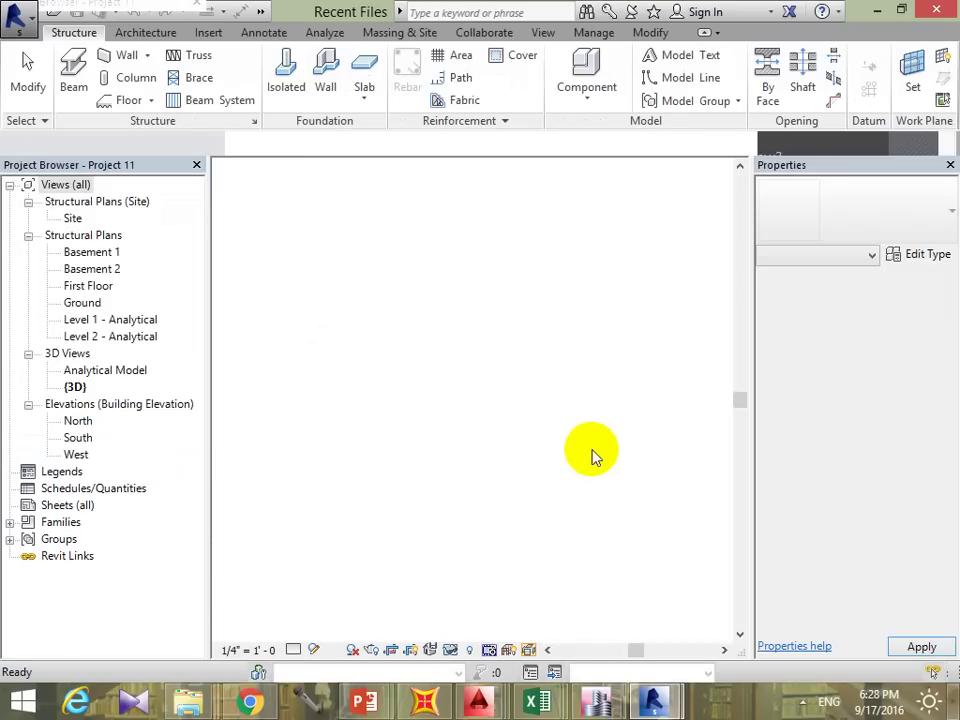
# Step: Save the project as a template named Training, then select the whole 3D model
pyautogui.moveTo(557, 450); pyautogui.dragTo(514, 499, button='middle')
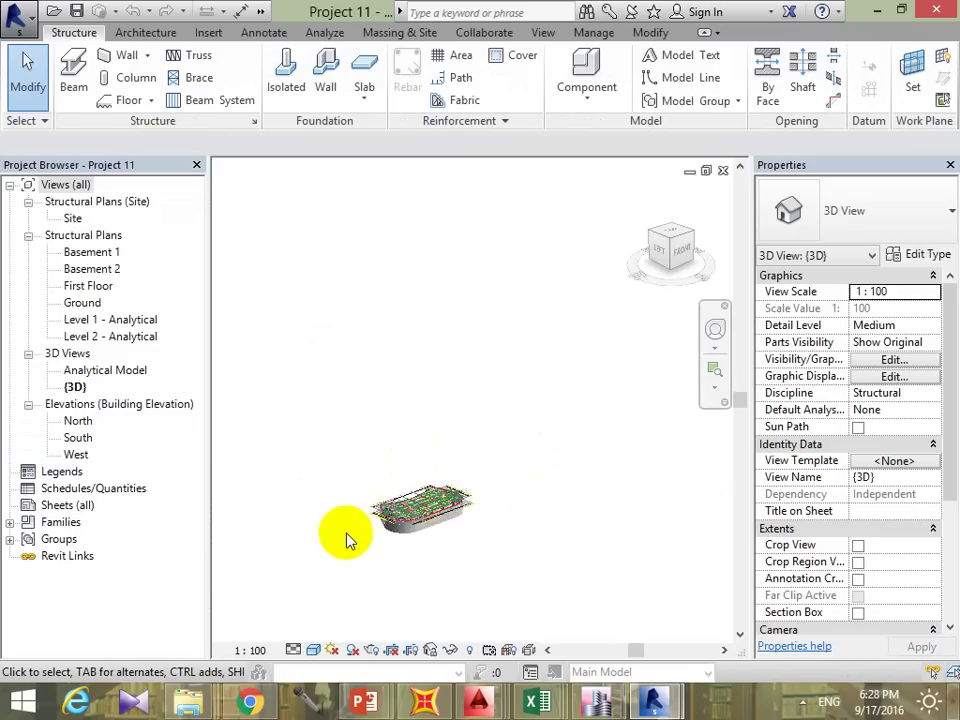
pyautogui.scroll(2, 378, 470)
pyautogui.click(28, 30)
pyautogui.moveTo(68, 233)
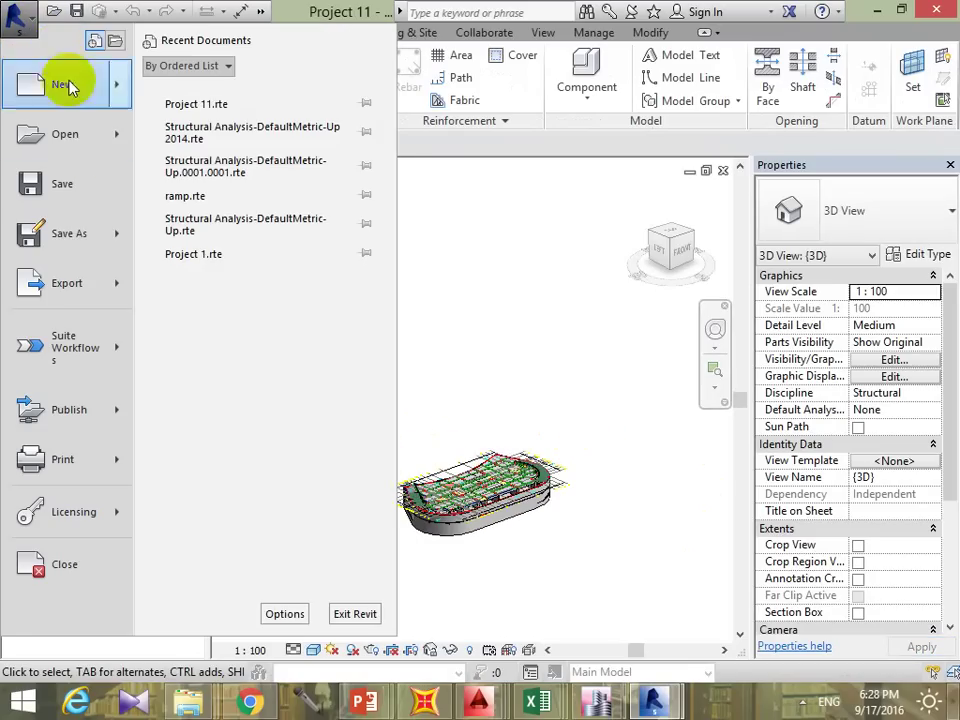
pyautogui.click(230, 245)
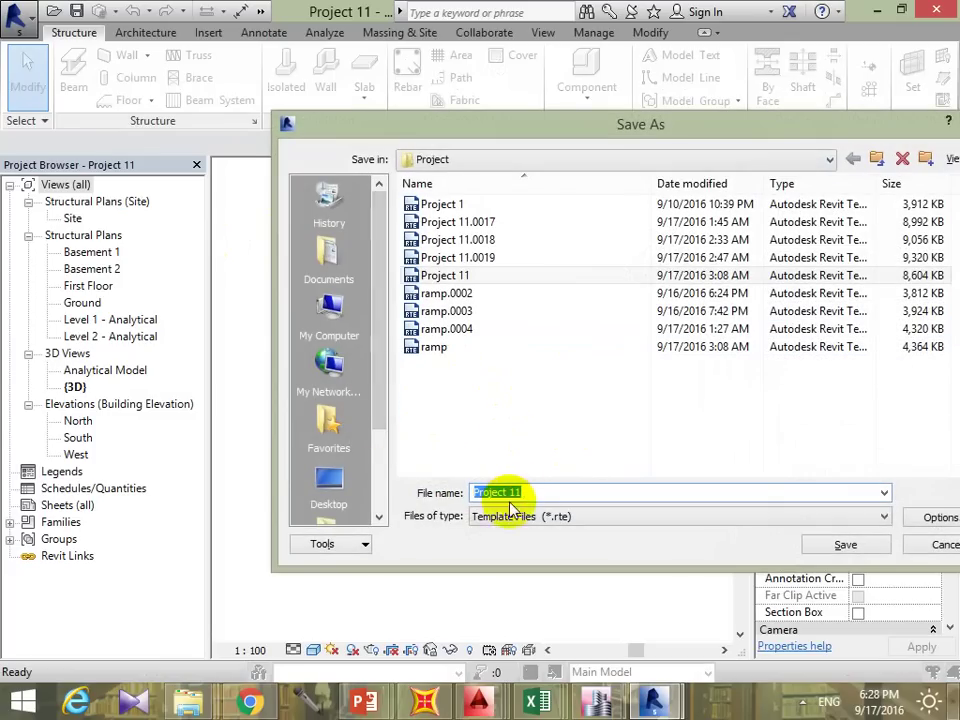
pyautogui.write('Training')
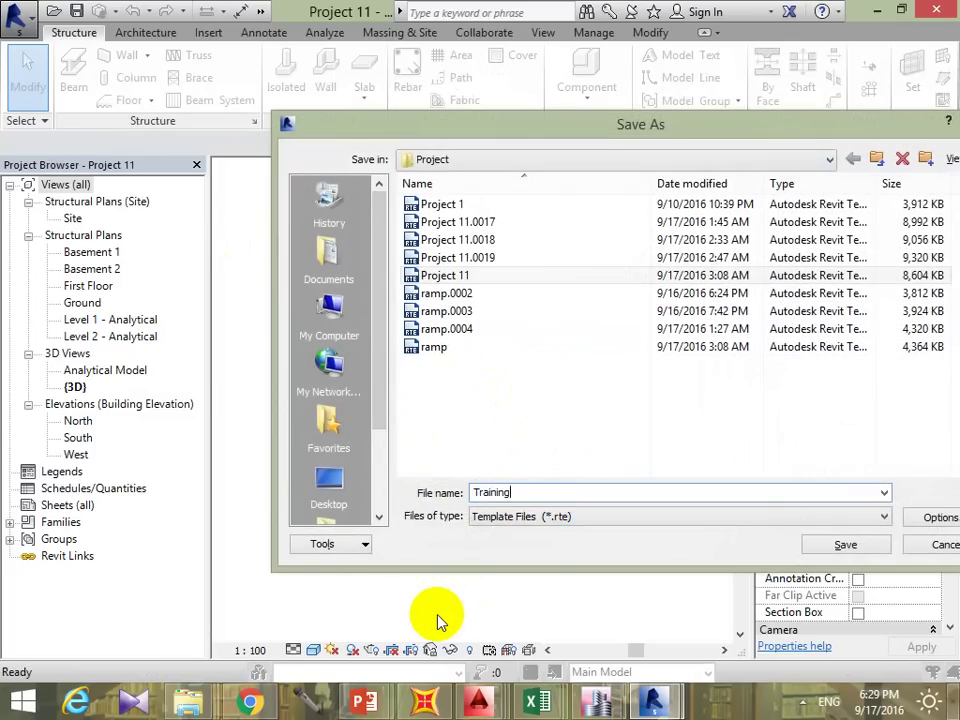
pyautogui.press('Return')
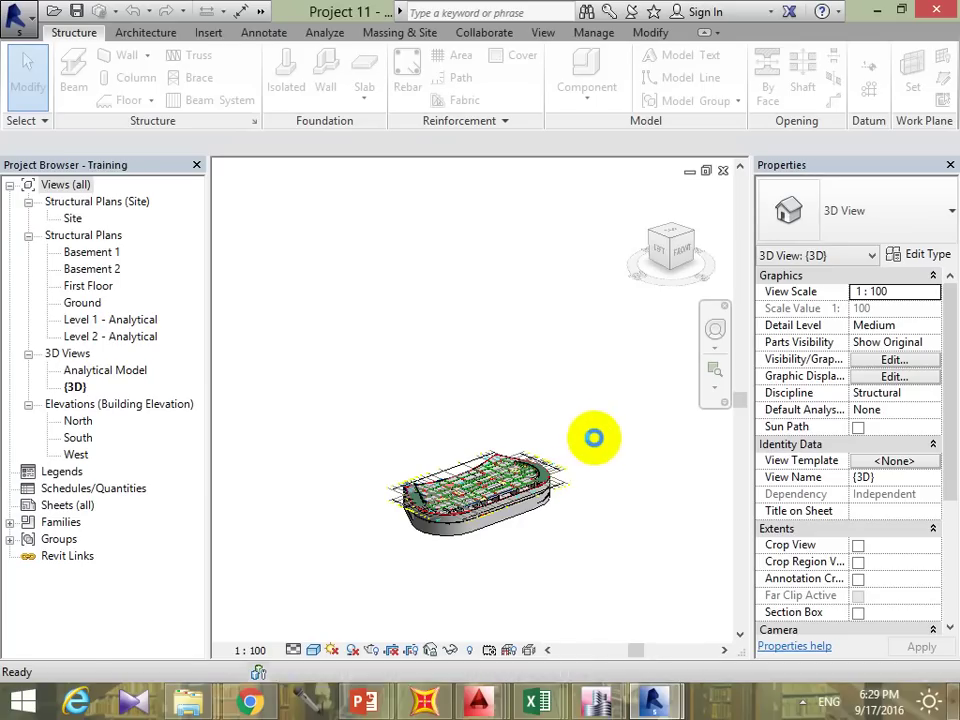
pyautogui.moveTo(599, 421)
pyautogui.mouseDown()
pyautogui.moveTo(378, 590)
pyautogui.moveTo(385, 584)
pyautogui.mouseUp()
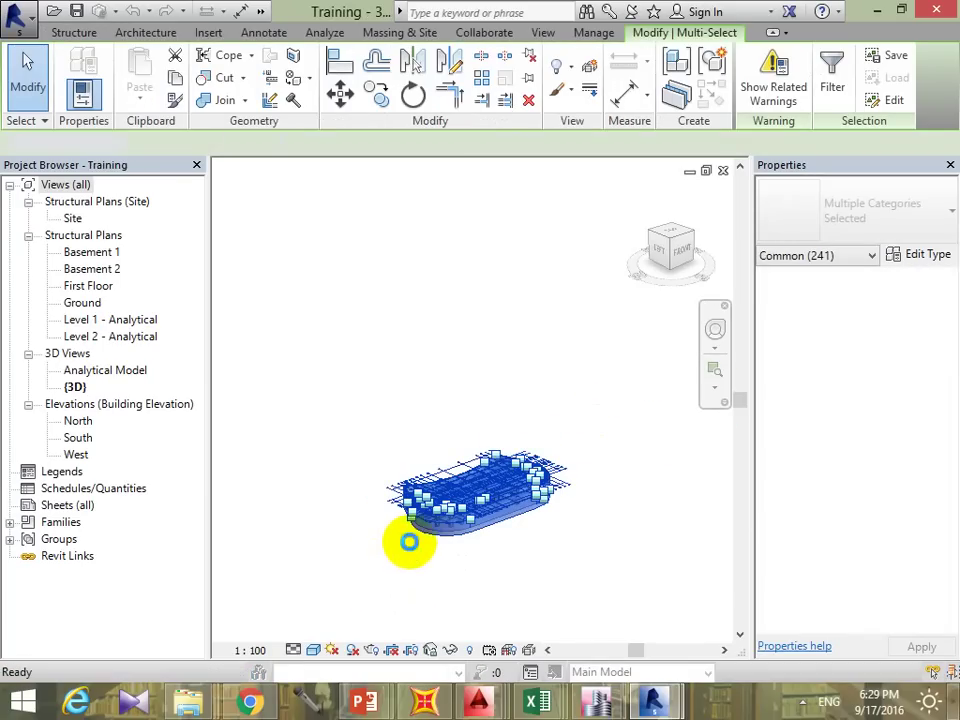
# Step: Delete the selected model elements and make the B1.dwg import visible in 3D
pyautogui.press('Delete')
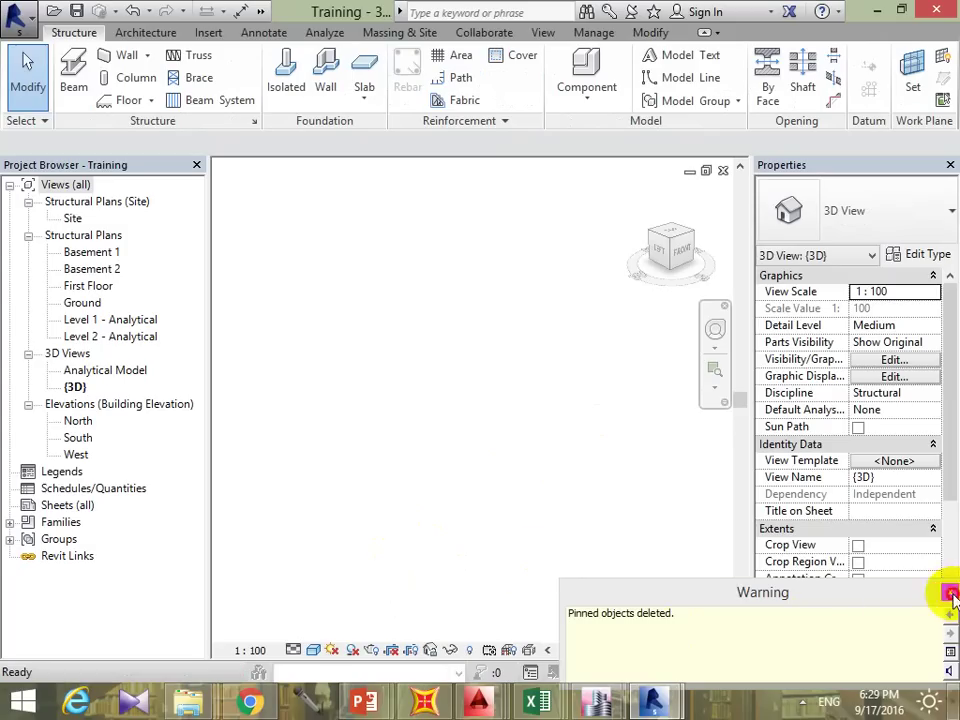
pyautogui.click(950, 593)
pyautogui.press('g')
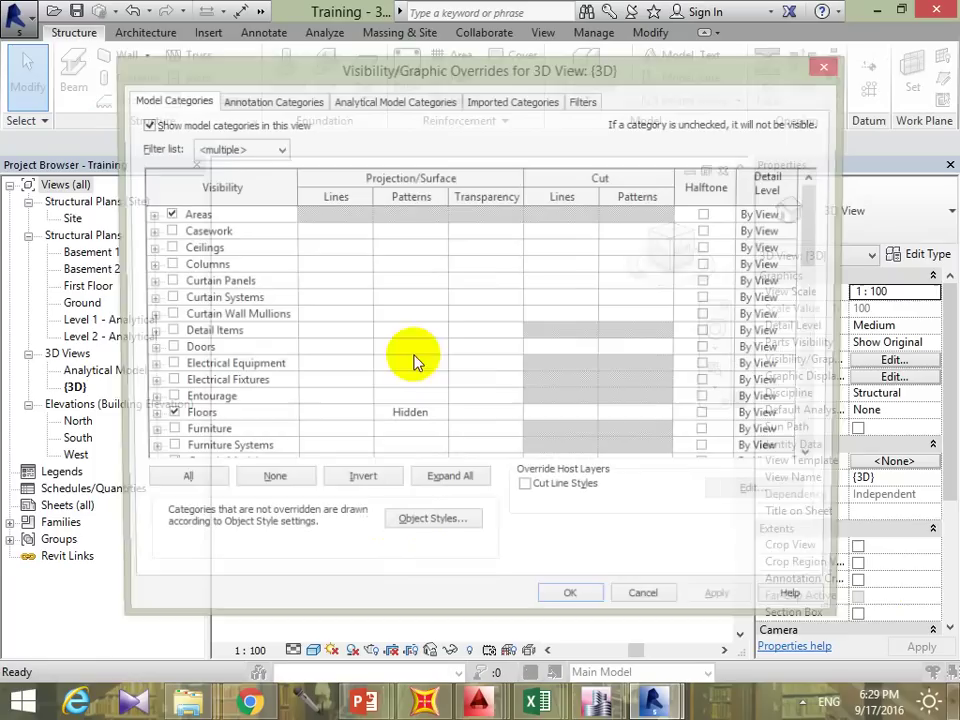
pyautogui.click(529, 104)
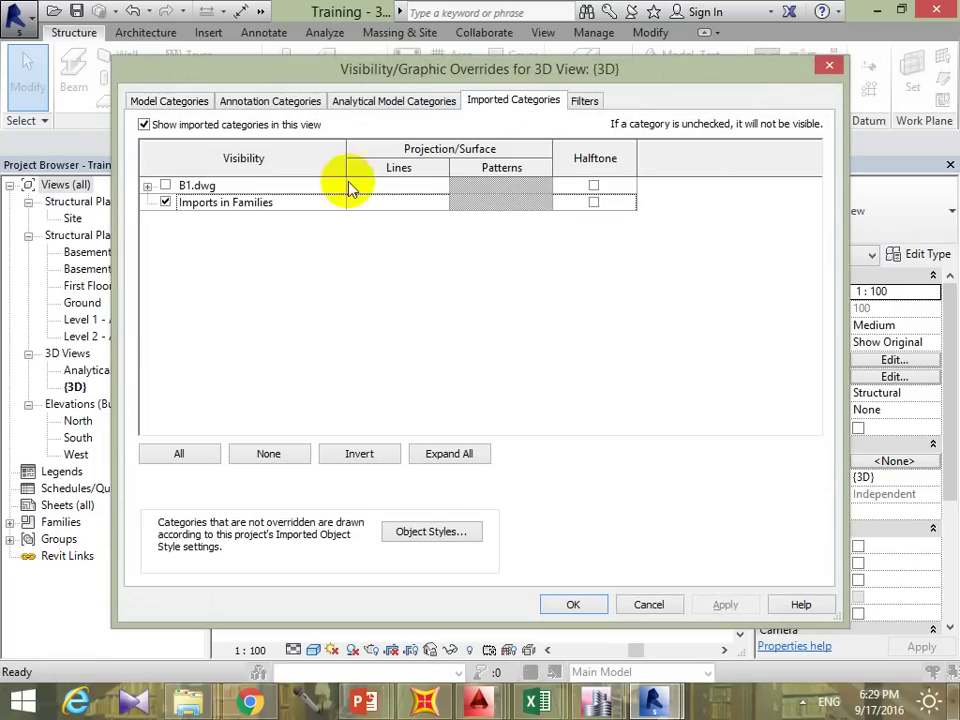
pyautogui.click(166, 186)
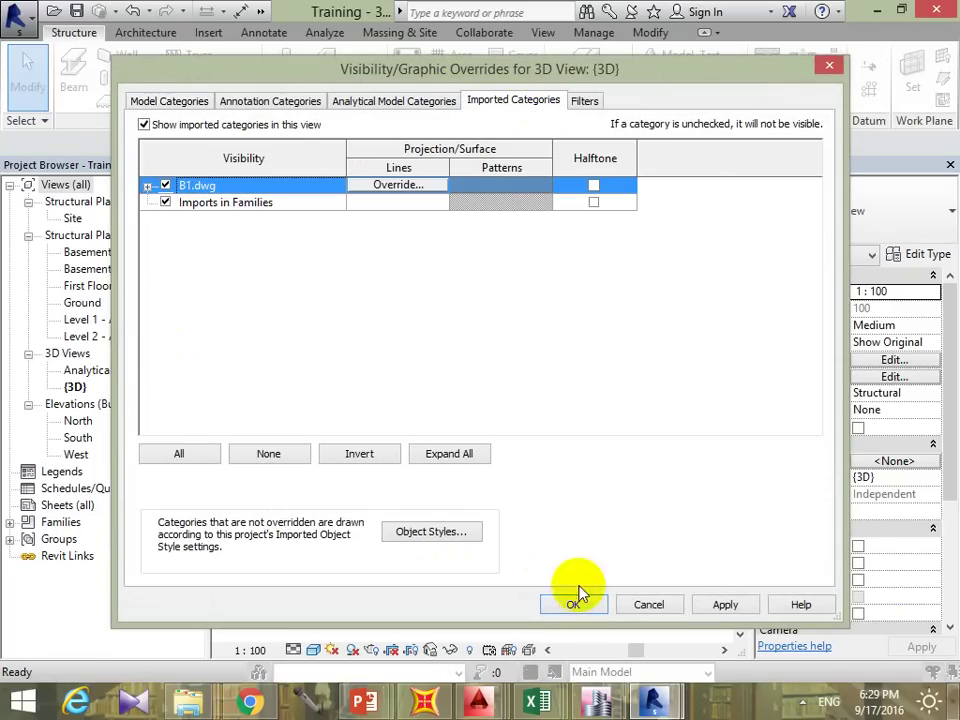
pyautogui.click(575, 604)
# Step: Open the Basement 1 structural plan
pyautogui.moveTo(537, 527); pyautogui.dragTo(497, 540, button='middle')
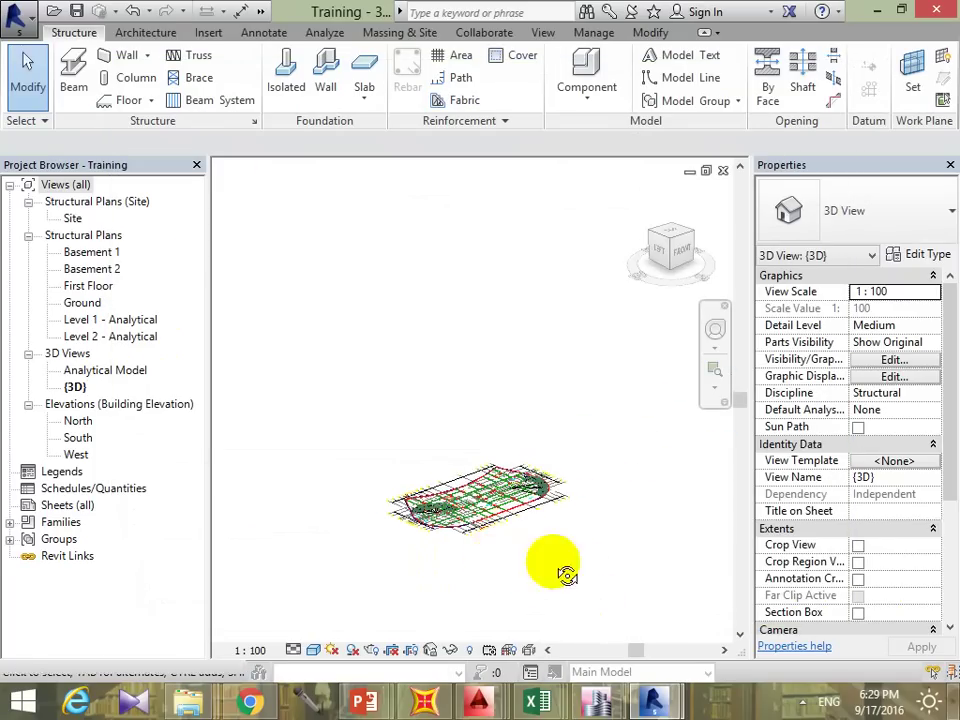
pyautogui.keyDown('shift'); pyautogui.moveTo(565, 571); pyautogui.dragTo(497, 574, button='middle'); pyautogui.keyUp('shift')
pyautogui.doubleClick(112, 258)
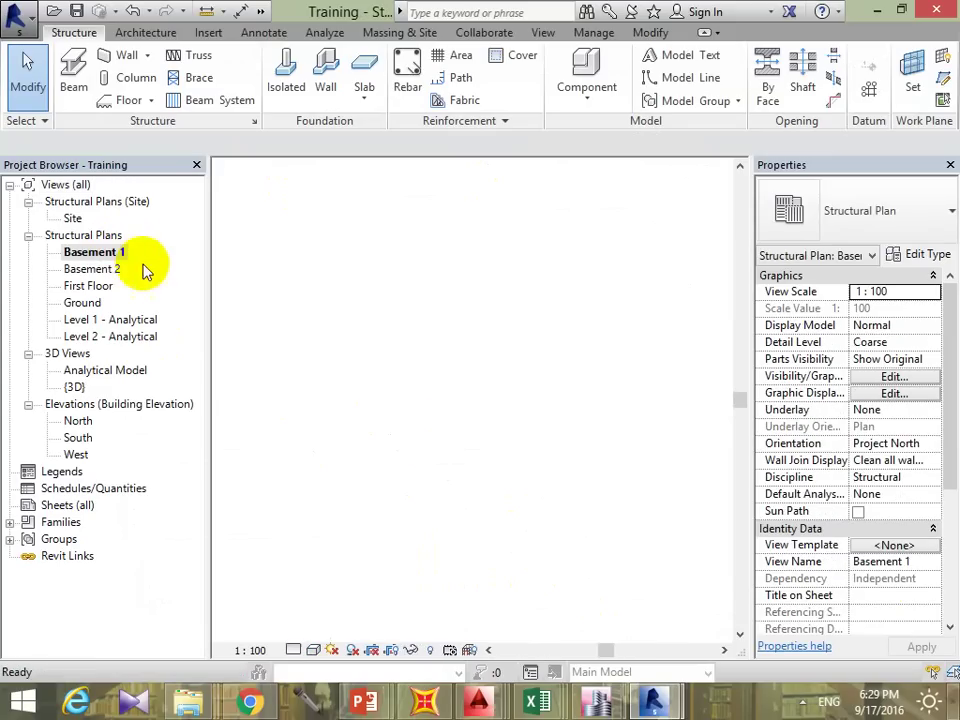
pyautogui.click(480, 440)
pyautogui.scroll(2, 503, 514)
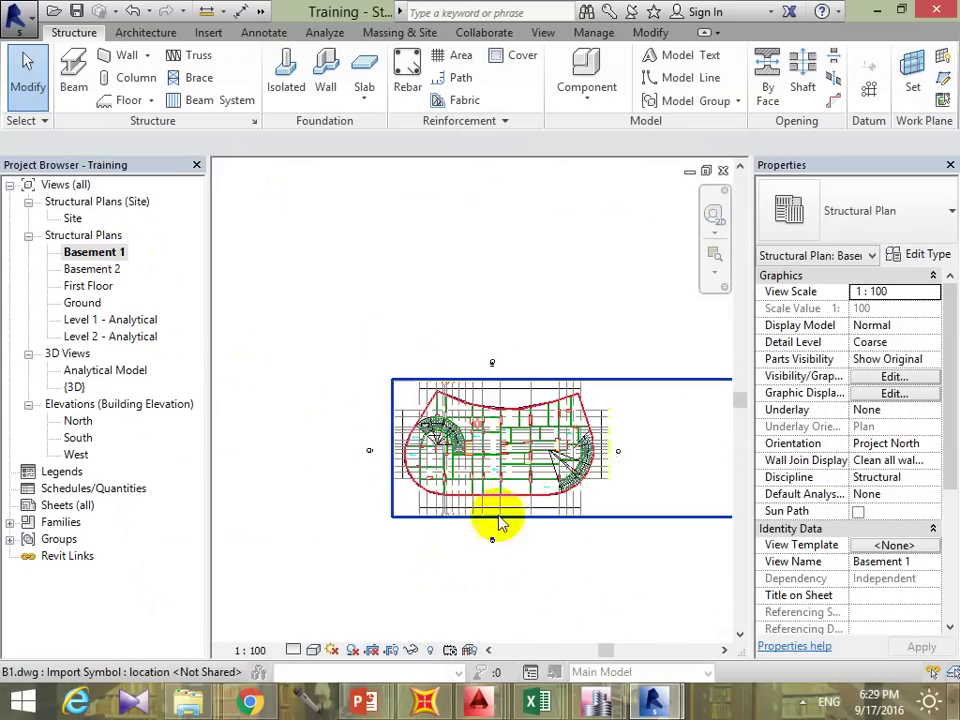
pyautogui.scroll(2, 503, 400)
pyautogui.scroll(2, 521, 326)
pyautogui.scroll(1, 505, 345)
pyautogui.moveTo(507, 345)
pyautogui.mouseDown(button='middle')
pyautogui.moveTo(568, 439)
pyautogui.moveTo(561, 446)
pyautogui.mouseUp(button='middle')
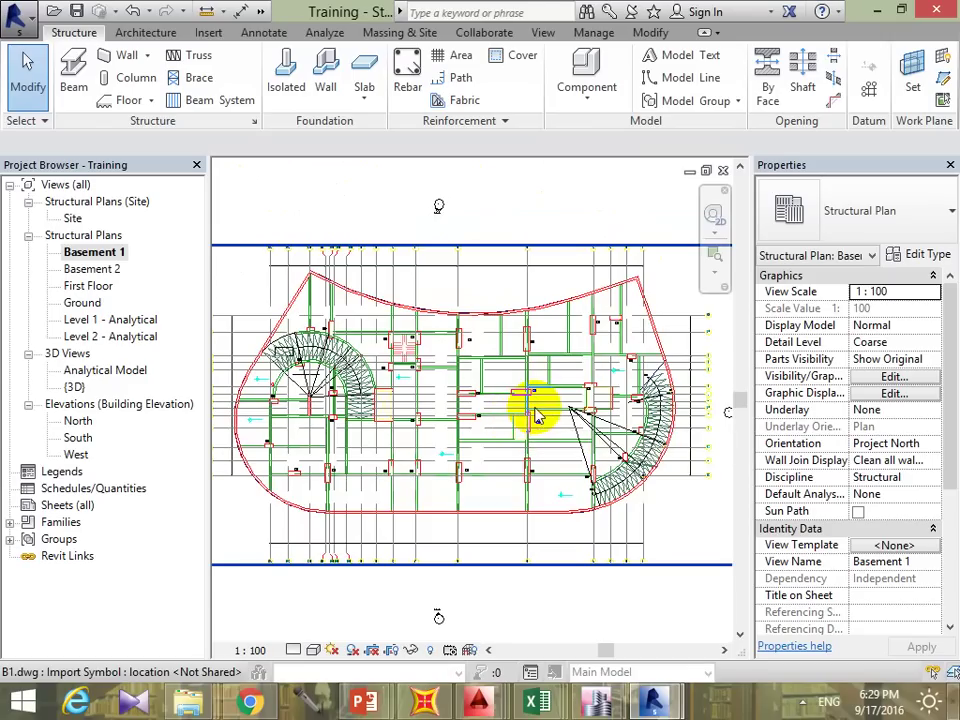
pyautogui.click(375, 186)
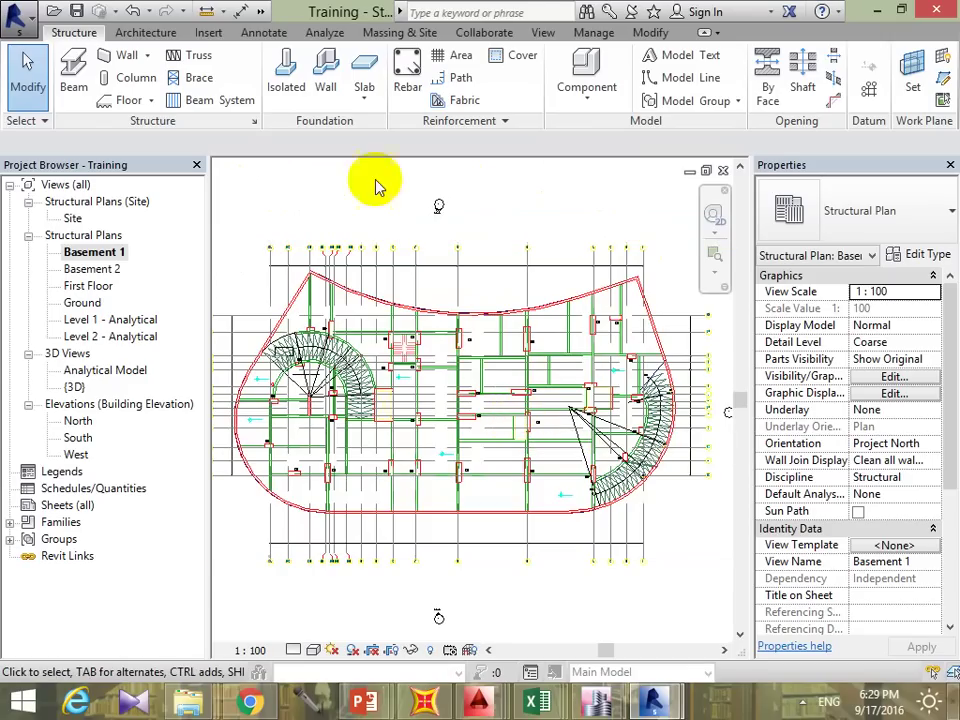
pyautogui.click(72, 70)
pyautogui.click(918, 222)
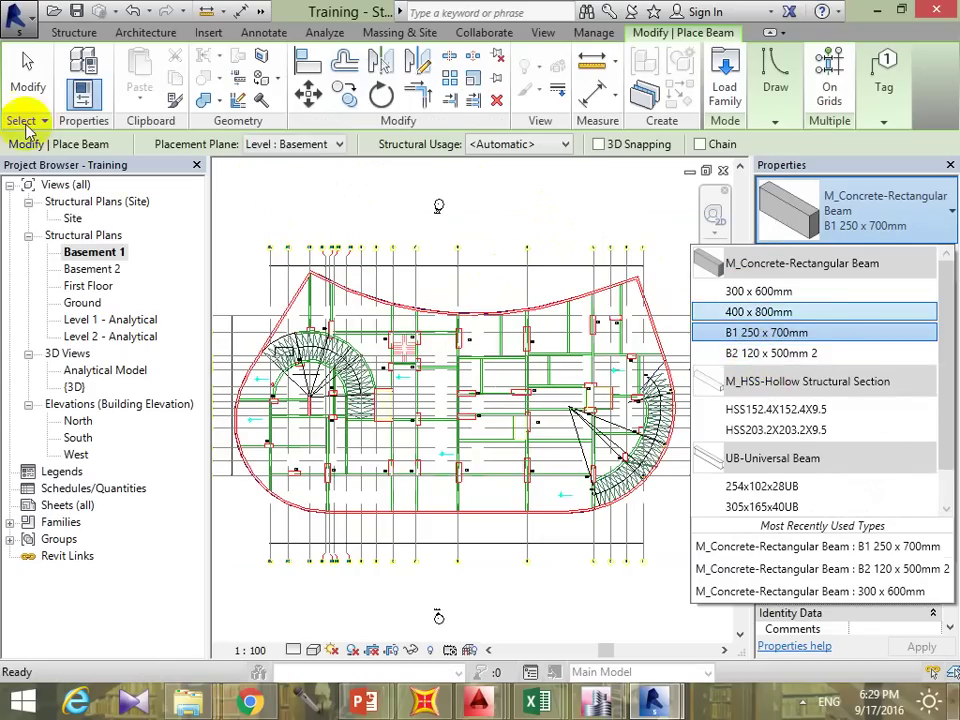
pyautogui.click(74, 32)
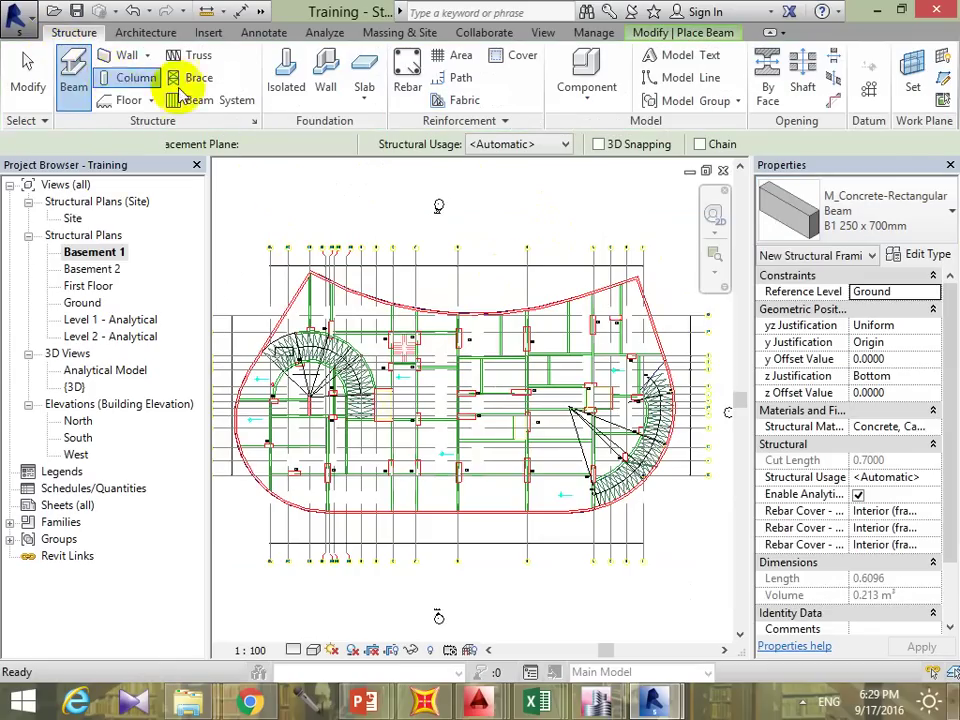
pyautogui.click(130, 77)
pyautogui.click(913, 230)
pyautogui.scroll(3, 840, 310)
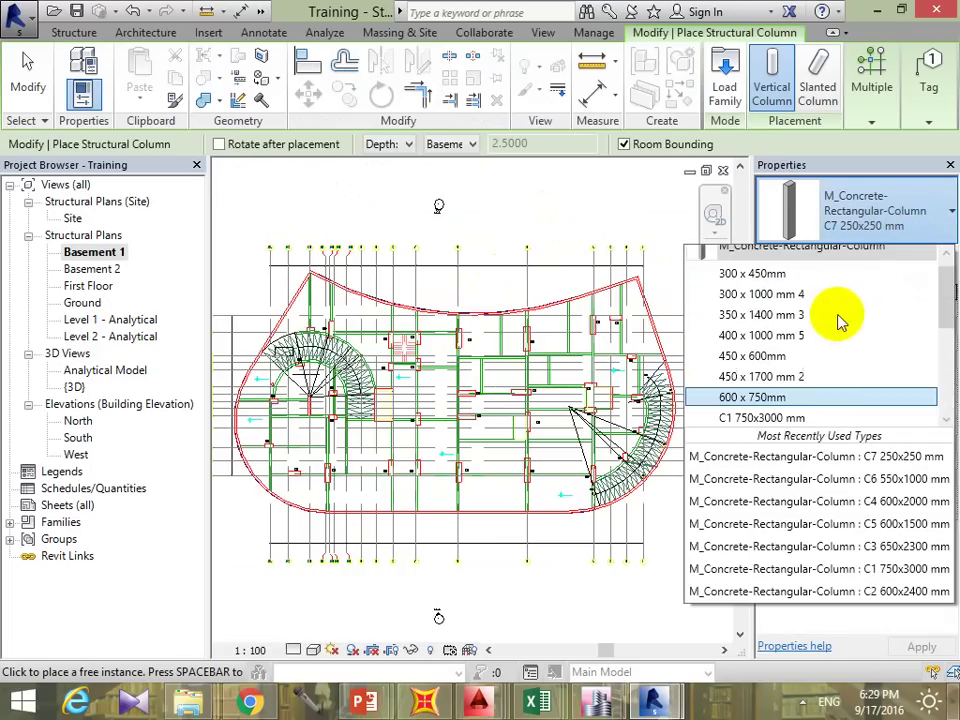
pyautogui.scroll(-3, 797, 339)
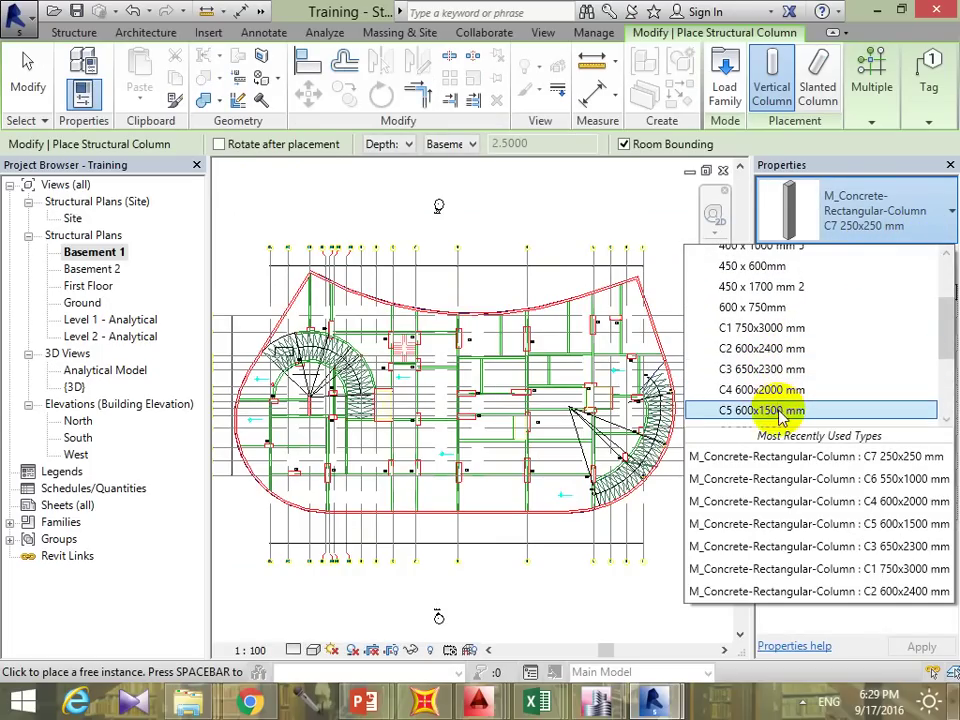
pyautogui.scroll(-2, 780, 405)
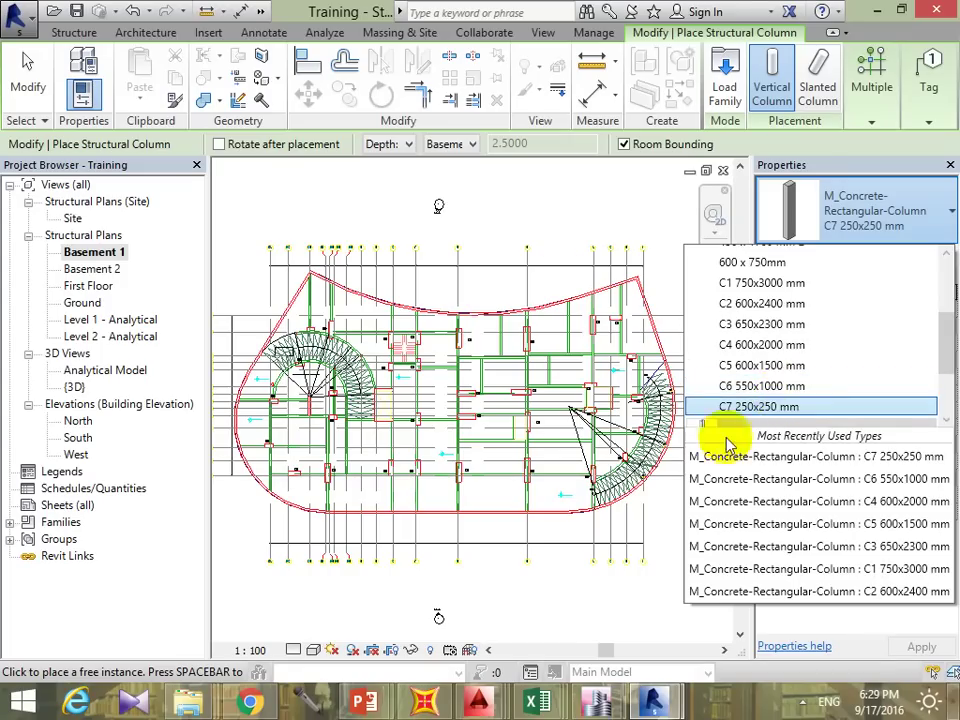
pyautogui.press('Escape')
pyautogui.press('Escape')
pyautogui.moveTo(579, 231)
pyautogui.mouseDown(button='middle')
pyautogui.moveTo(609, 340)
pyautogui.moveTo(617, 332)
pyautogui.mouseUp(button='middle')
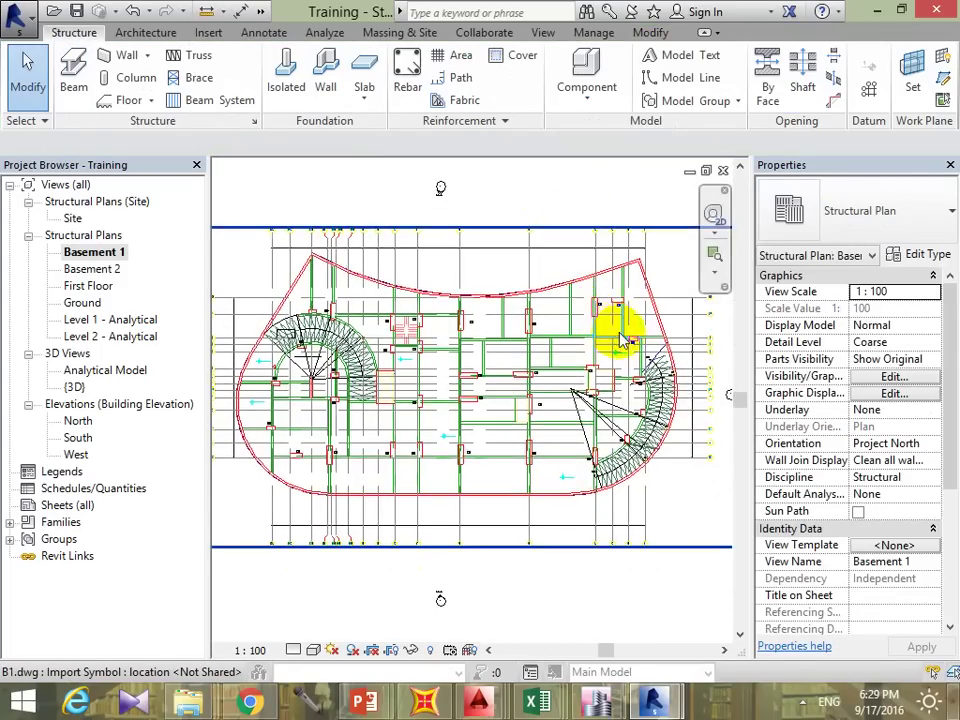
# Step: Zoom out on Basement 1, review its VG visibility settings unchanged, and show Manage tools
pyautogui.scroll(-3, 617, 332)
pyautogui.moveTo(632, 396); pyautogui.dragTo(625, 336, button='middle')
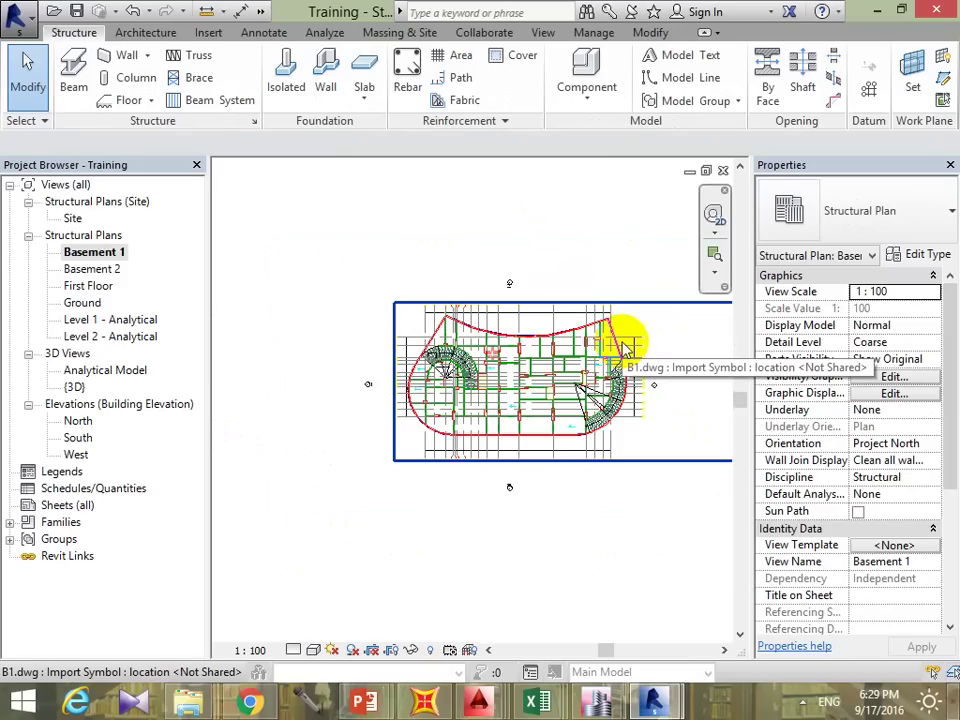
pyautogui.press('v')
pyautogui.press('g')
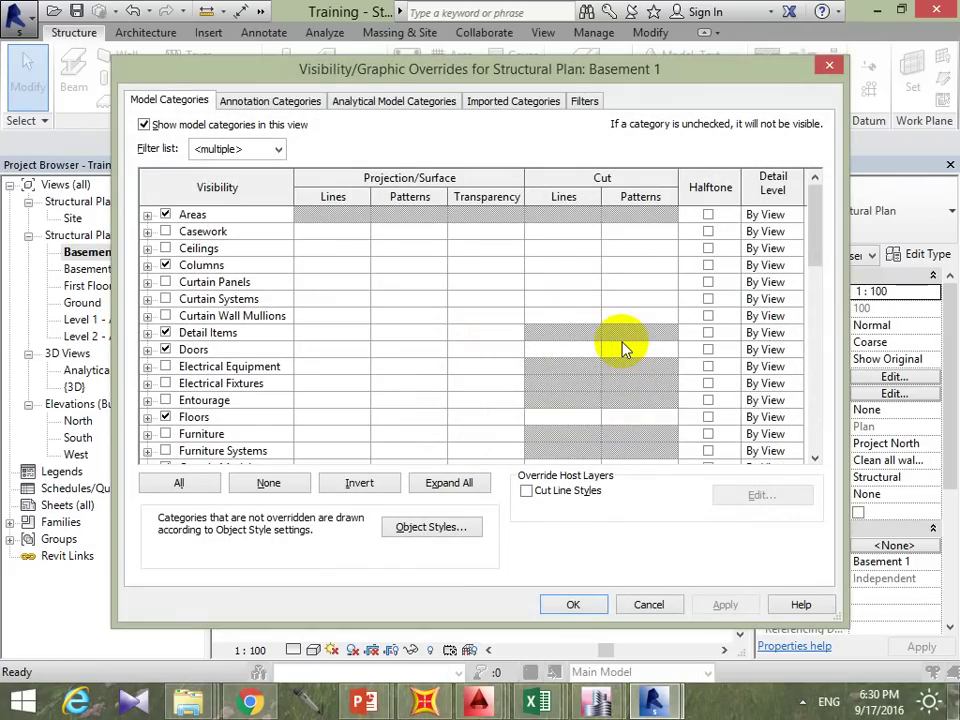
pyautogui.click(829, 66)
pyautogui.click(612, 36)
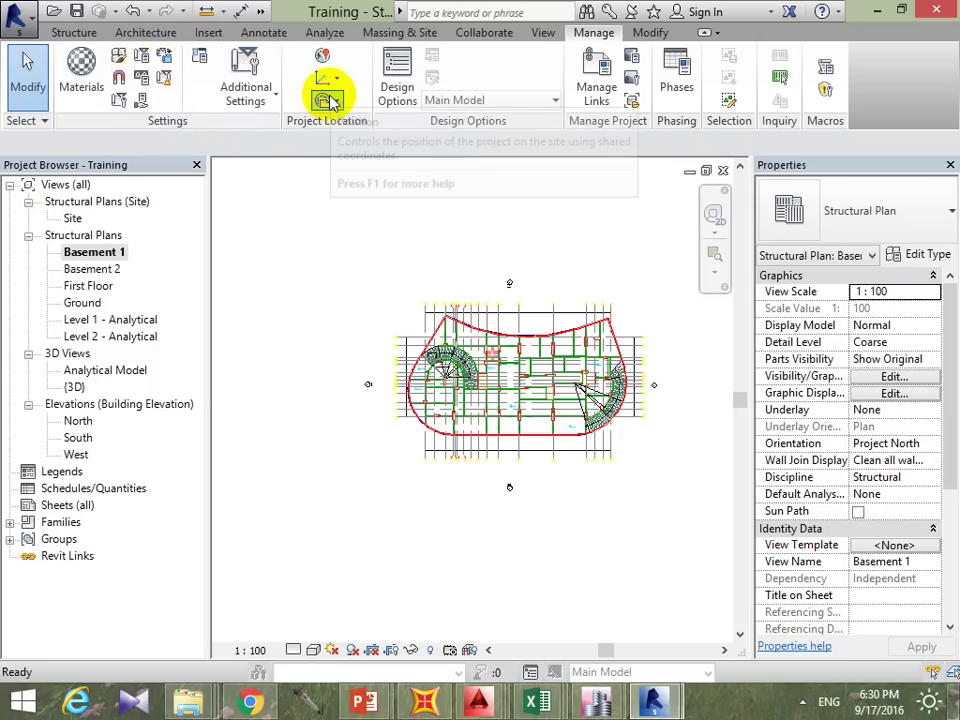
pyautogui.click(545, 32)
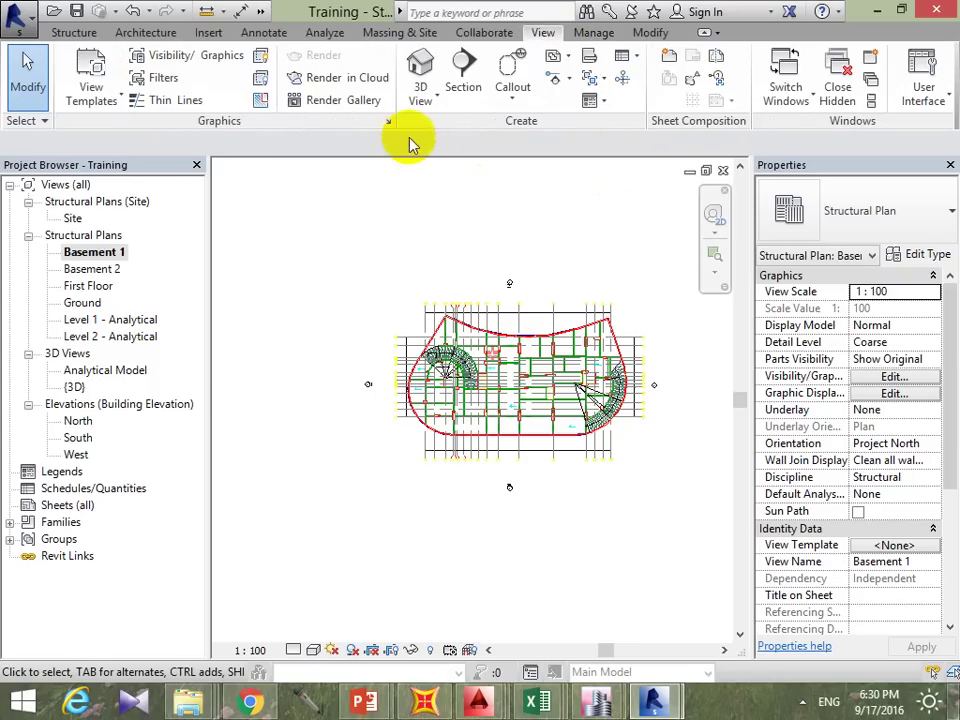
pyautogui.click(208, 60)
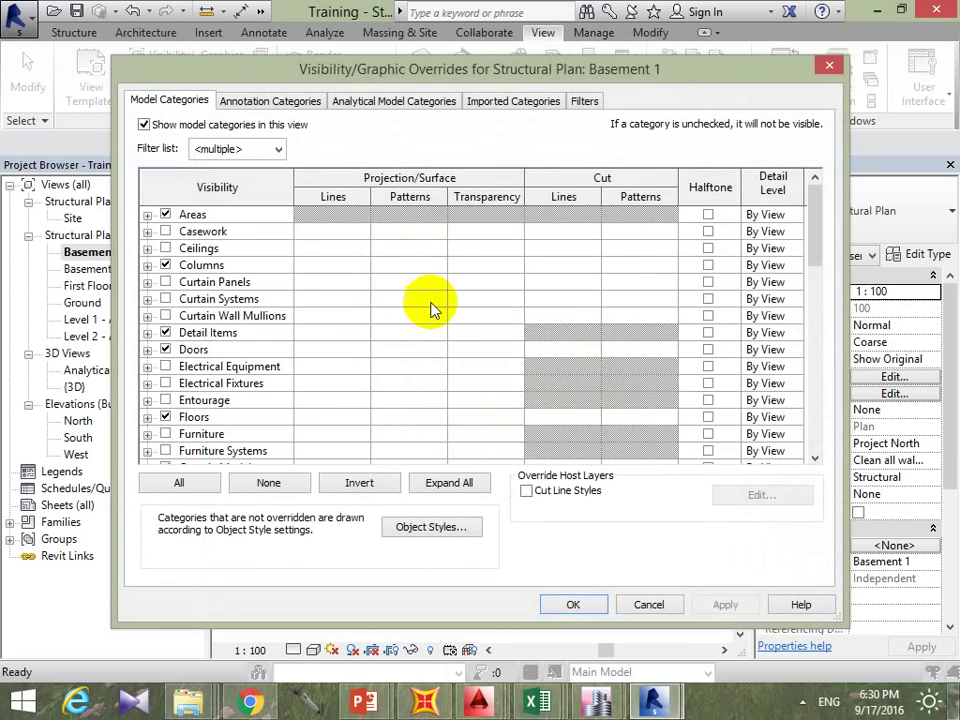
pyautogui.press('Escape')
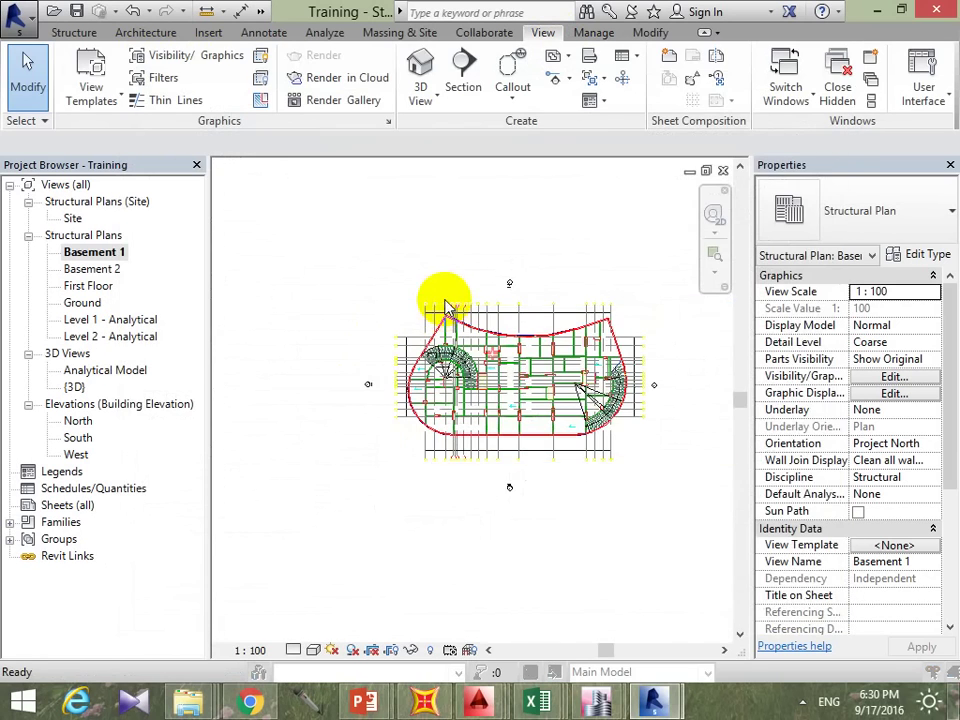
pyautogui.press('v')
pyautogui.press('g')
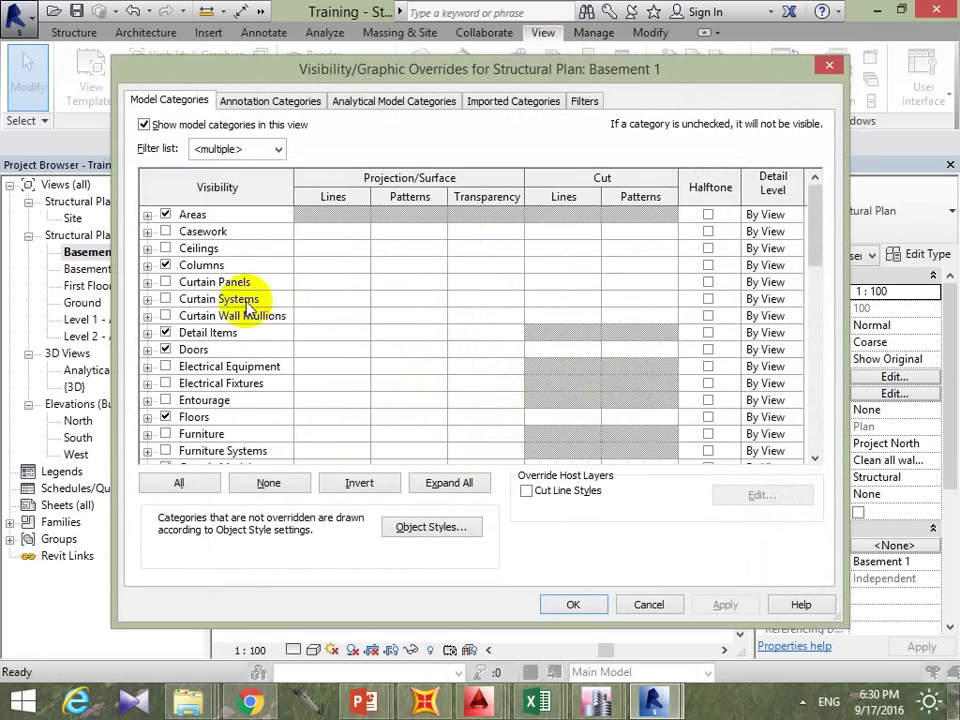
pyautogui.moveTo(817, 226); pyautogui.dragTo(818, 218)
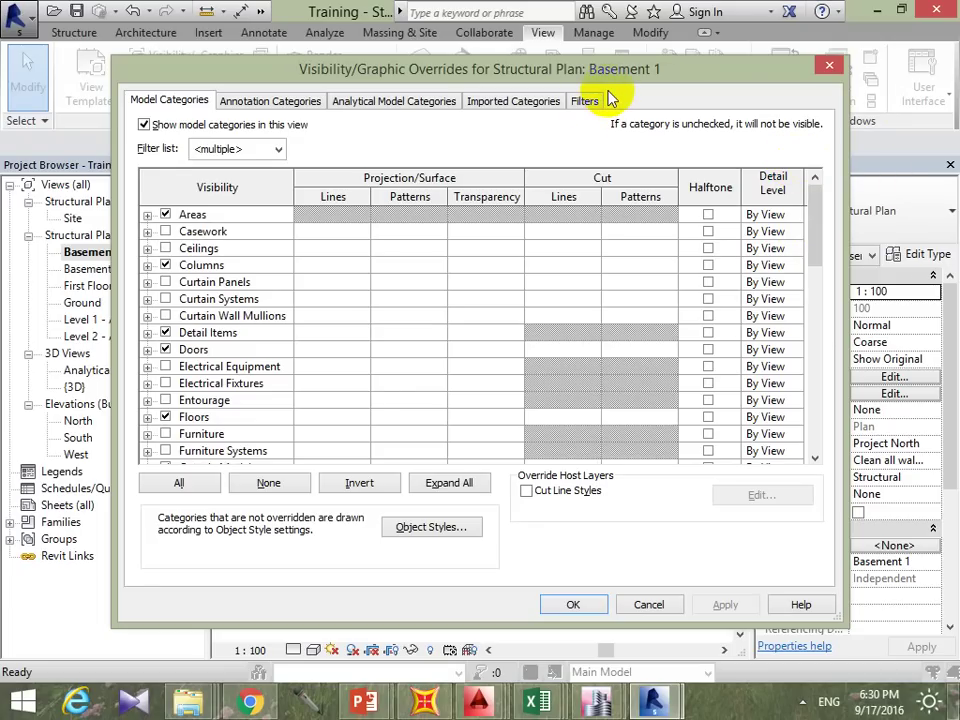
pyautogui.click(550, 100)
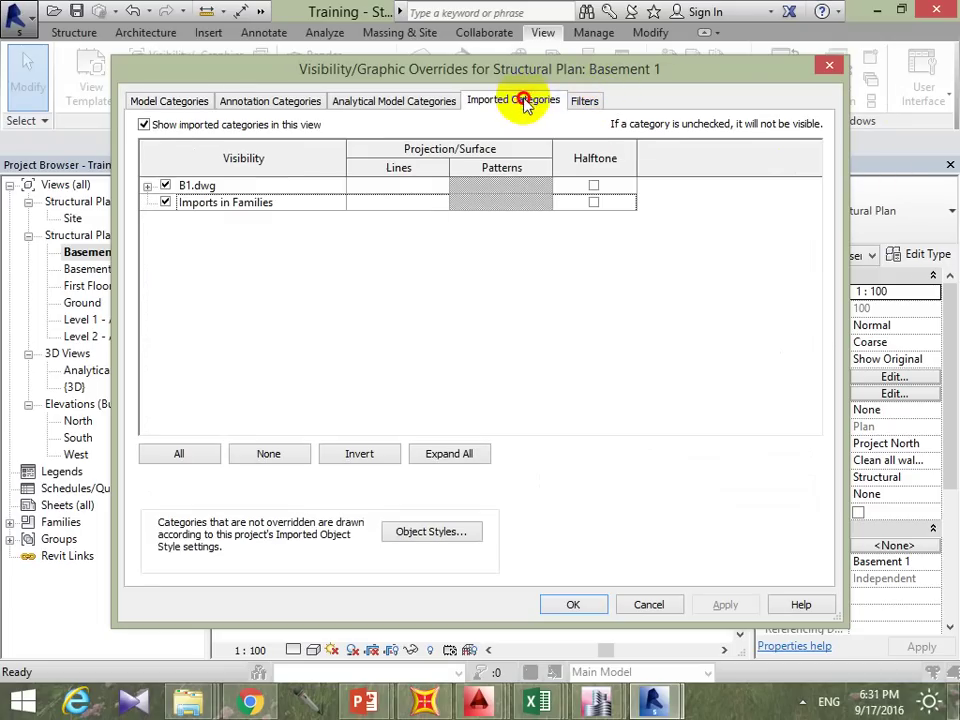
pyautogui.click(166, 186)
pyautogui.click(578, 606)
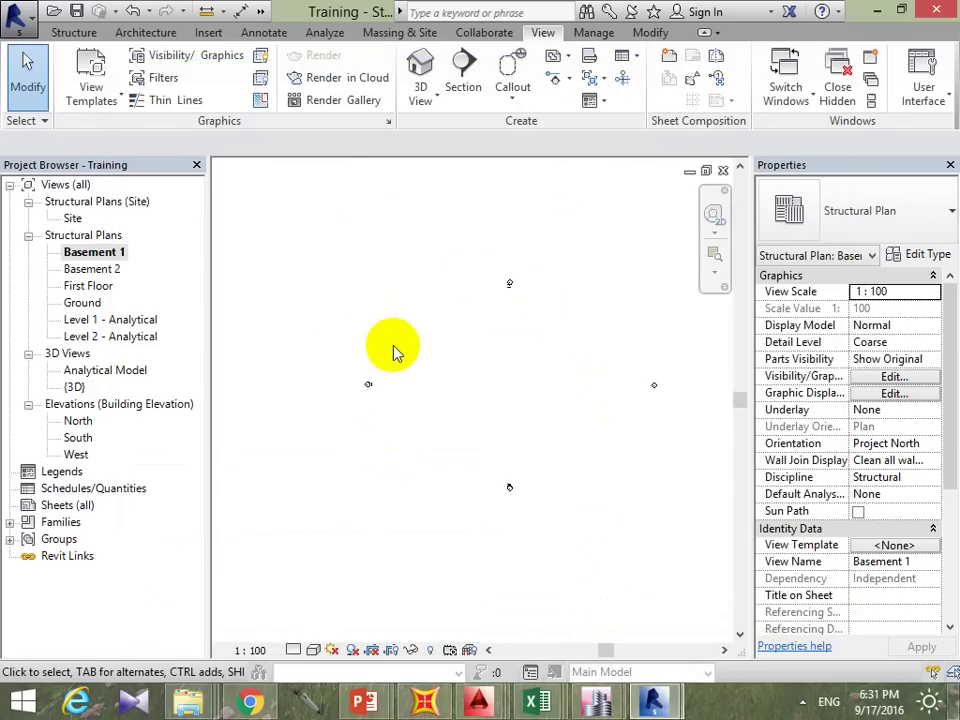
pyautogui.press('v')
pyautogui.press('g')
pyautogui.click(533, 106)
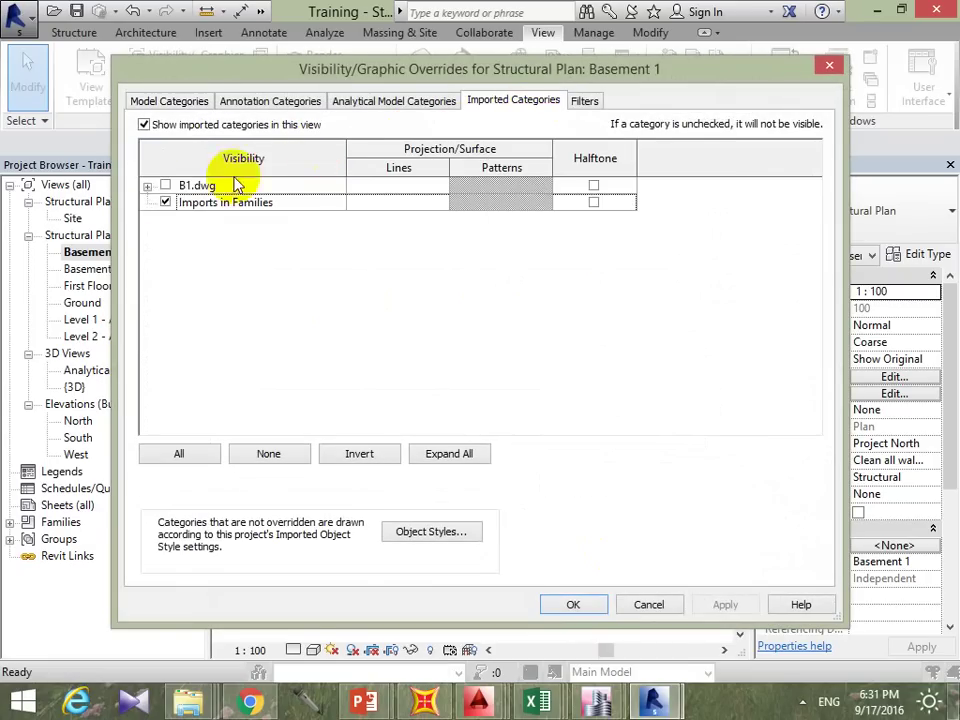
pyautogui.click(166, 186)
pyautogui.click(590, 613)
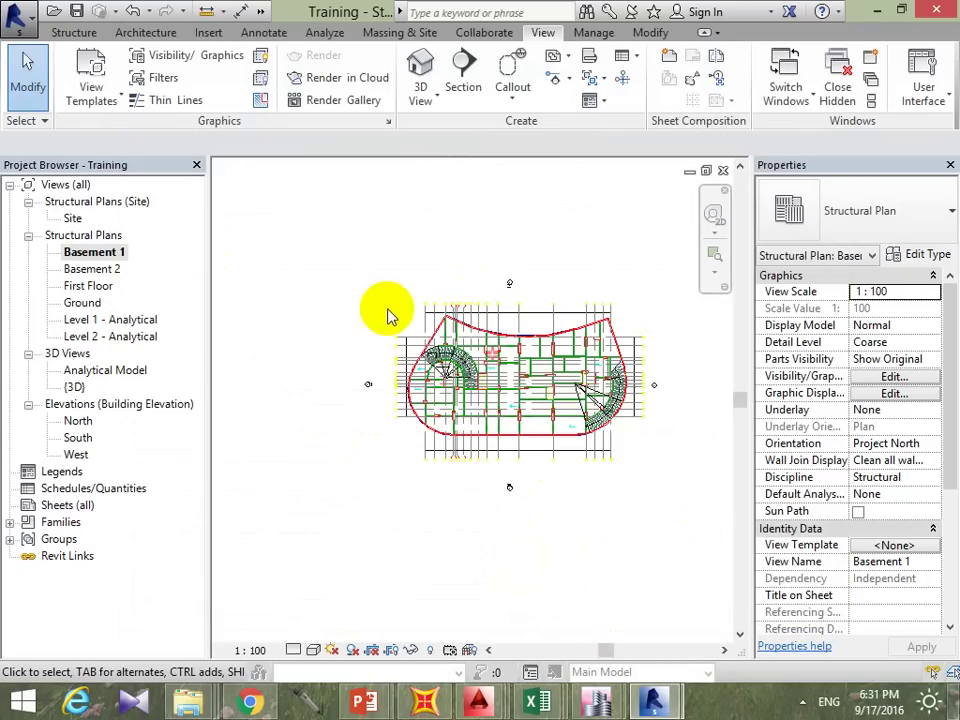
# Step: Start a structural column with the M_Concrete-Rectangular-Column C1 750x3000mm type
pyautogui.scroll(2, 555, 395)
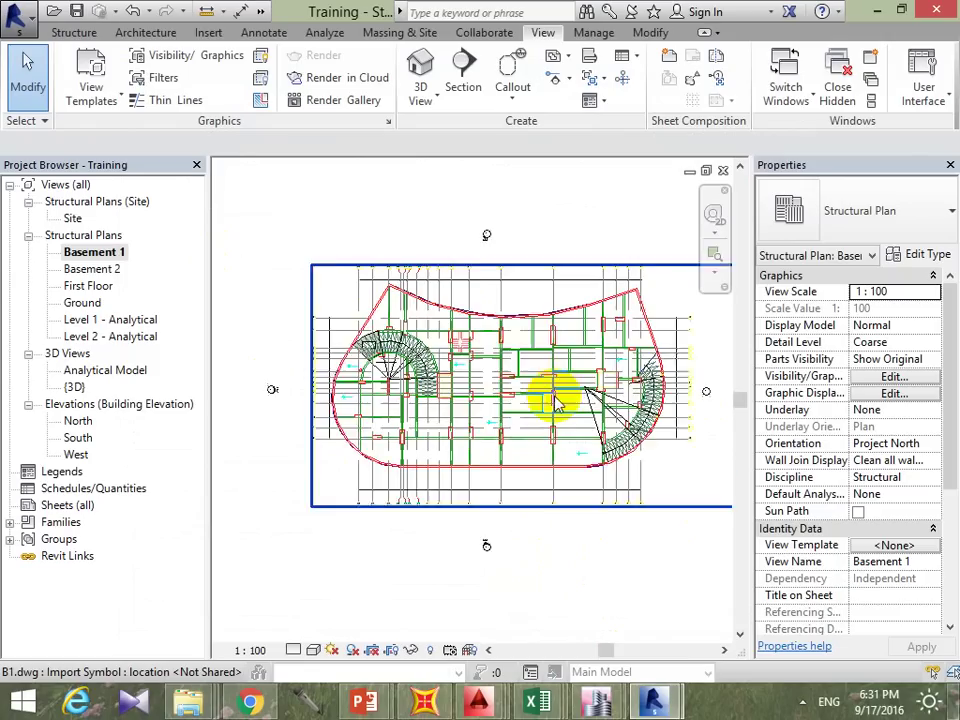
pyautogui.scroll(1, 555, 400)
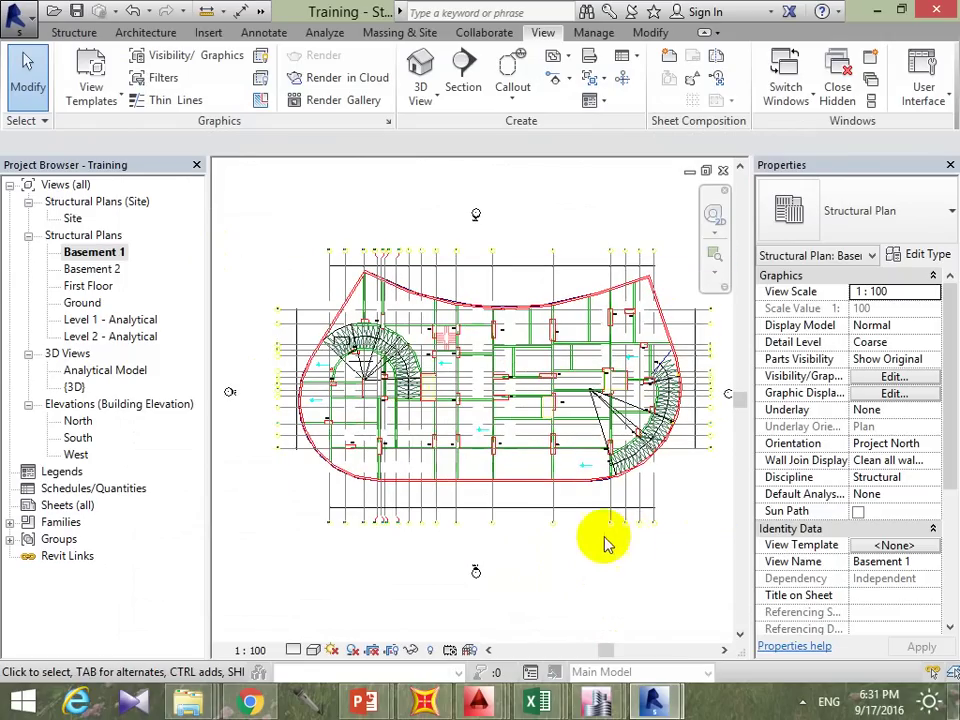
pyautogui.moveTo(561, 422); pyautogui.dragTo(540, 400, button='middle')
pyautogui.scroll(3, 535, 338)
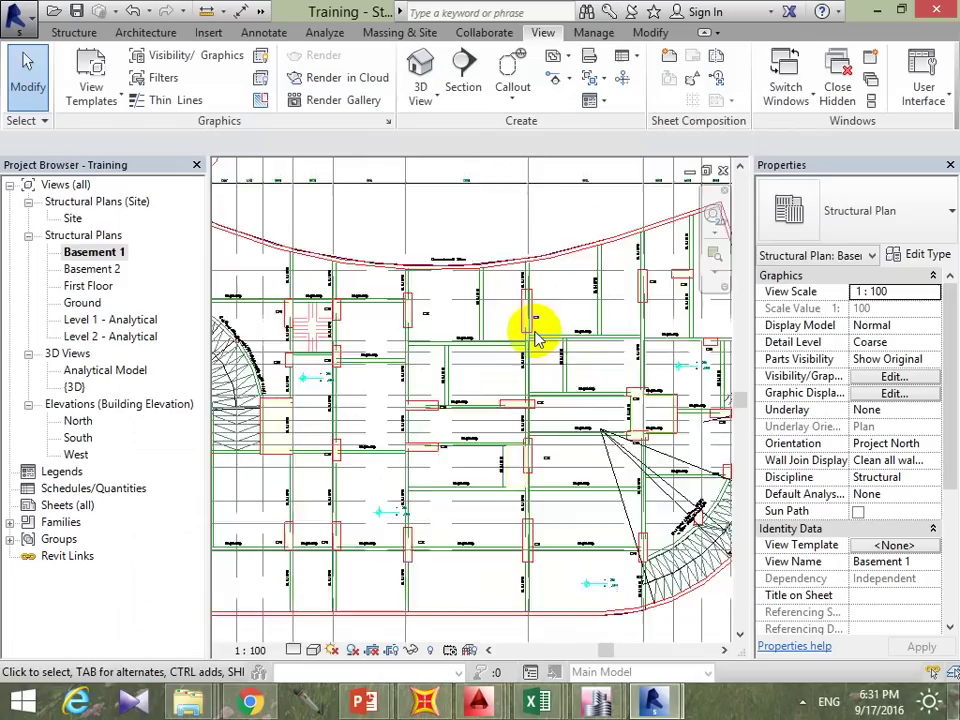
pyautogui.scroll(3, 535, 338)
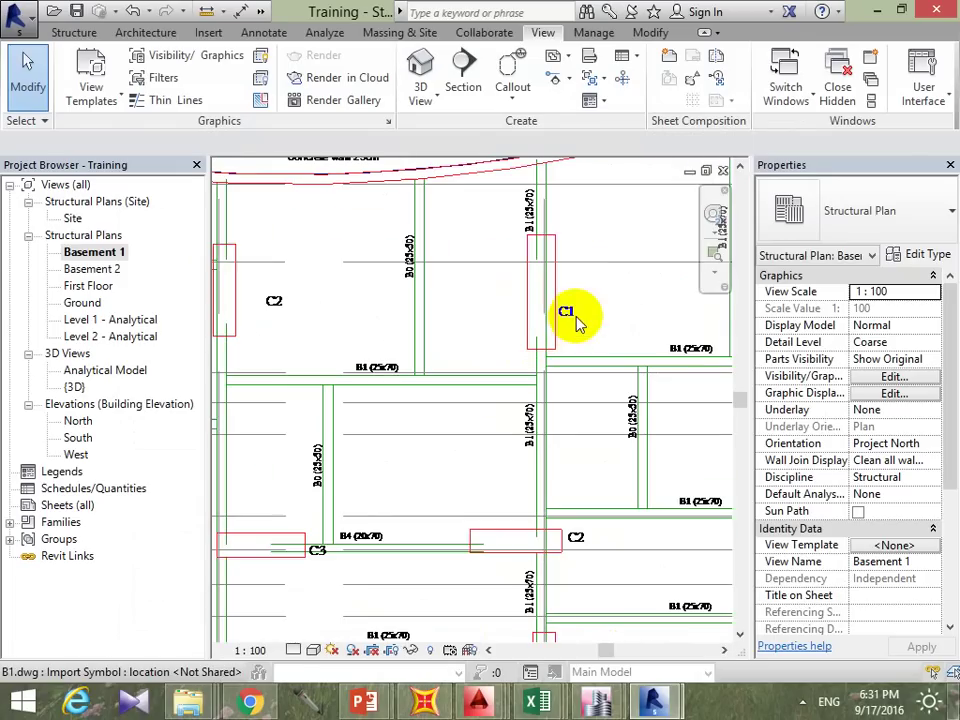
pyautogui.click(75, 33)
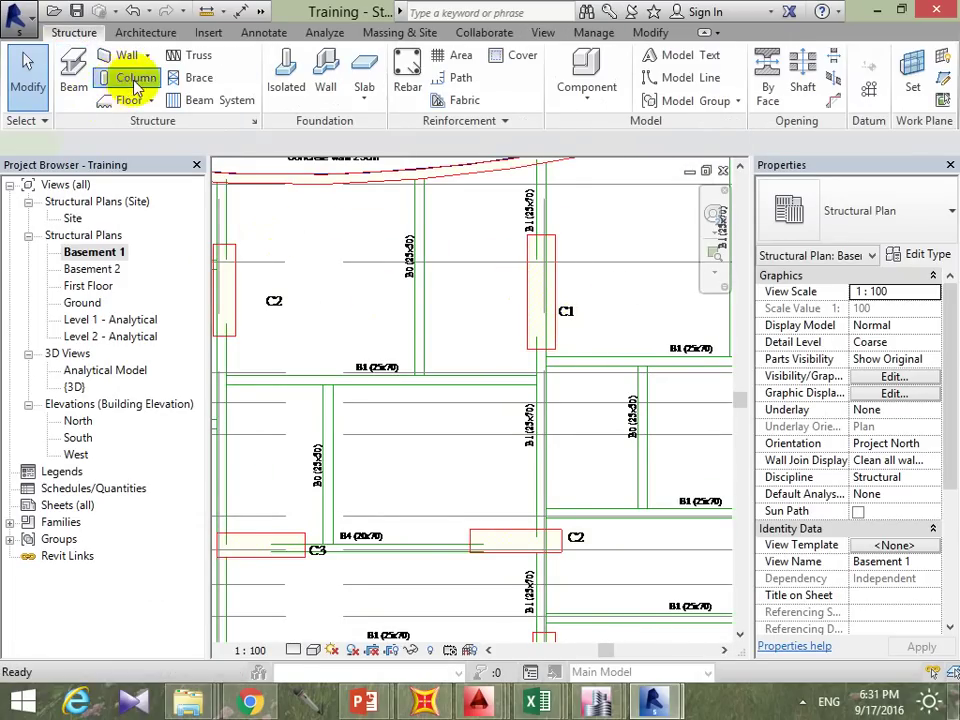
pyautogui.click(130, 80)
pyautogui.click(868, 205)
pyautogui.scroll(5, 830, 300)
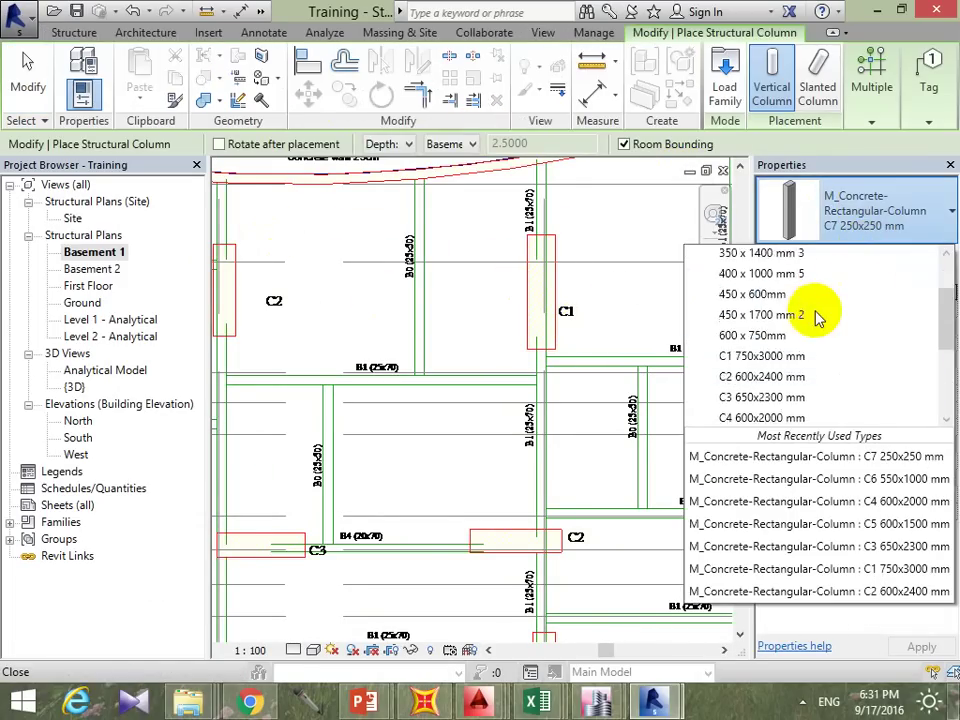
pyautogui.scroll(1, 805, 340)
pyautogui.click(780, 401)
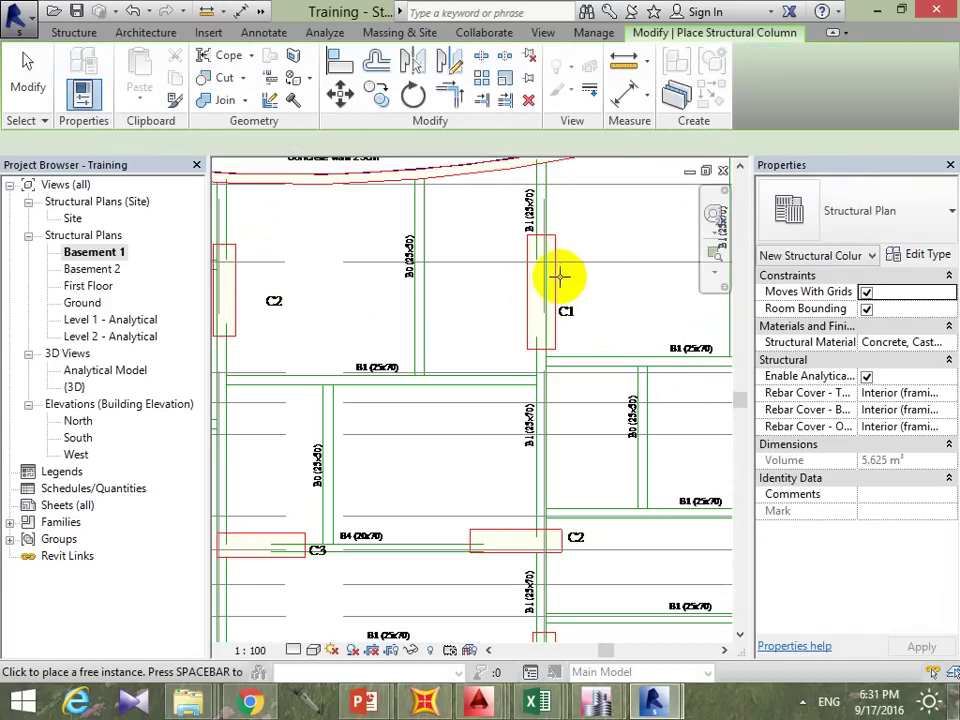
# Step: Place the C1 column inside the C1 outline near the top of the plan
pyautogui.moveTo(556, 284); pyautogui.dragTo(536, 347, button='middle')
pyautogui.click(524, 330)
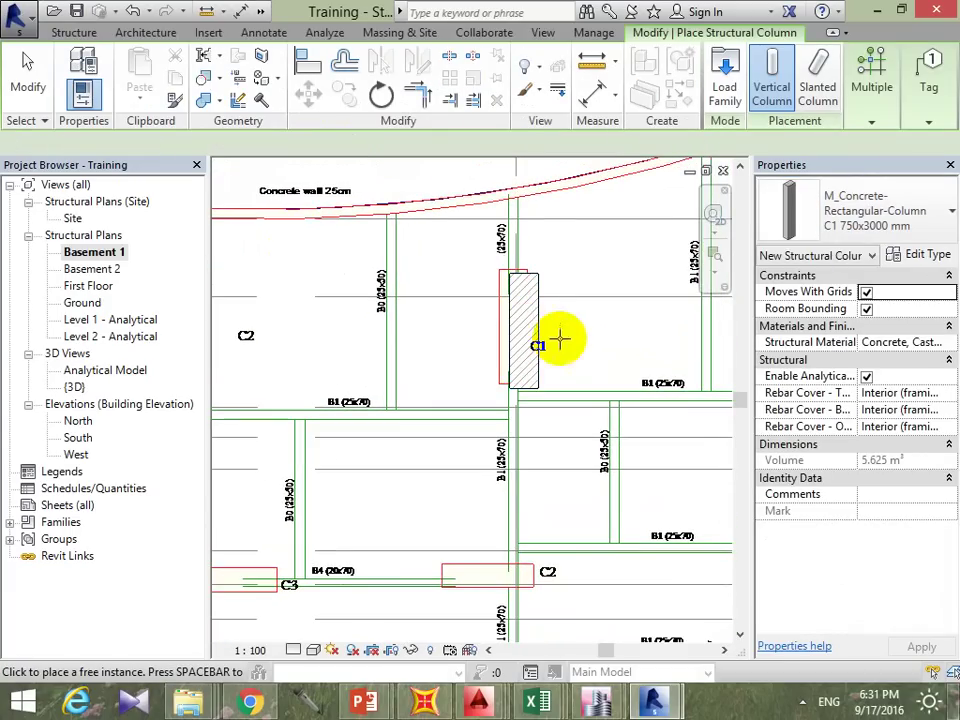
pyautogui.scroll(-2, 614, 368)
pyautogui.scroll(-4, 568, 321)
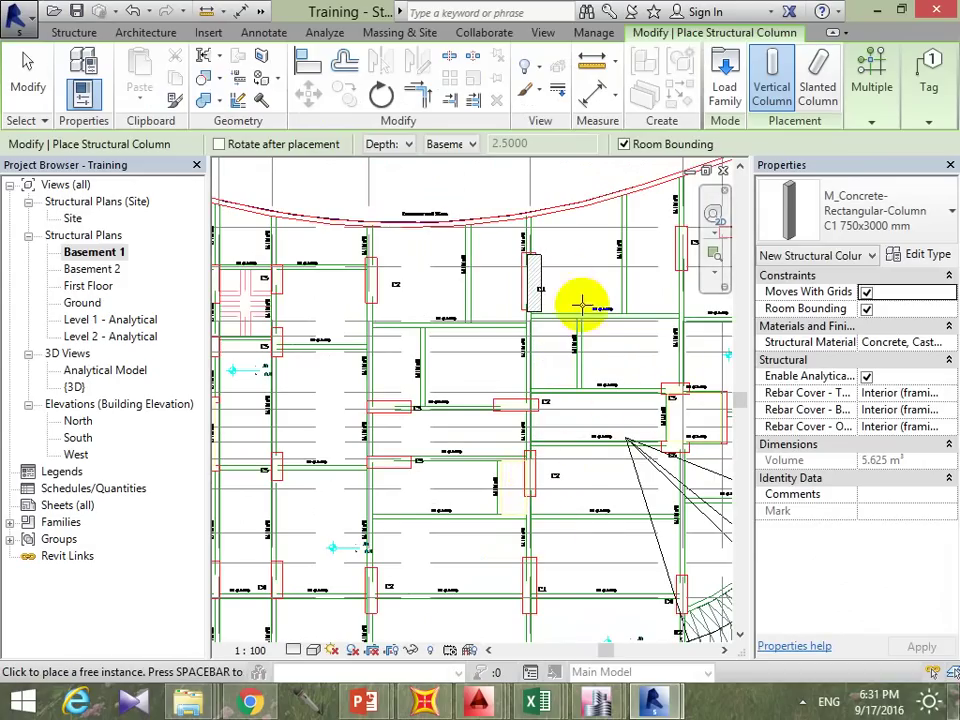
pyautogui.press('Escape')
pyautogui.press('Escape')
pyautogui.click(541, 276)
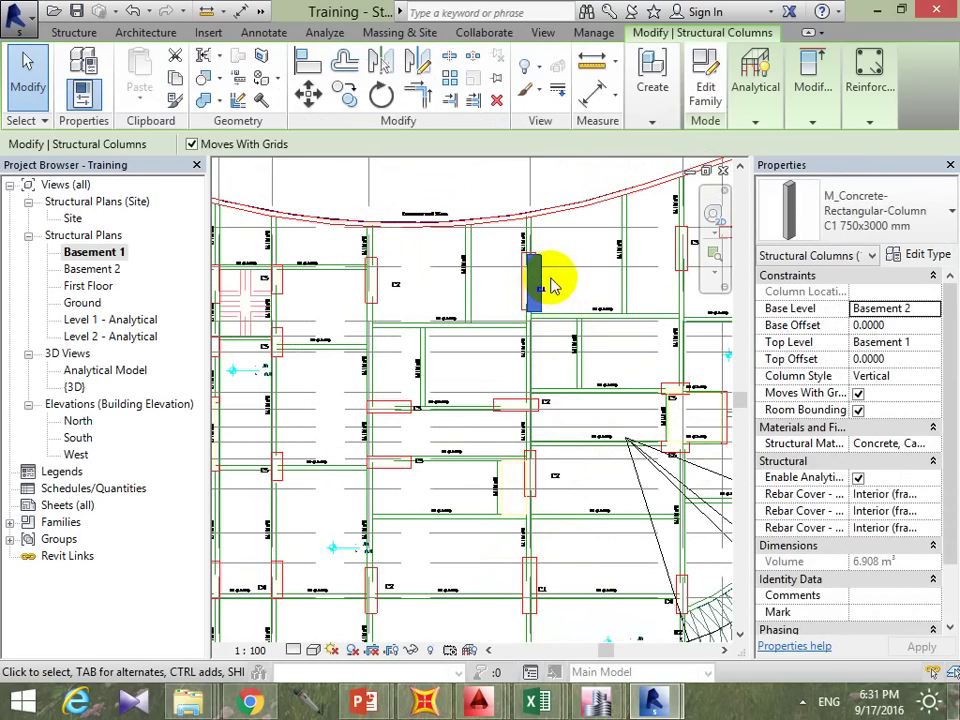
pyautogui.press('Escape')
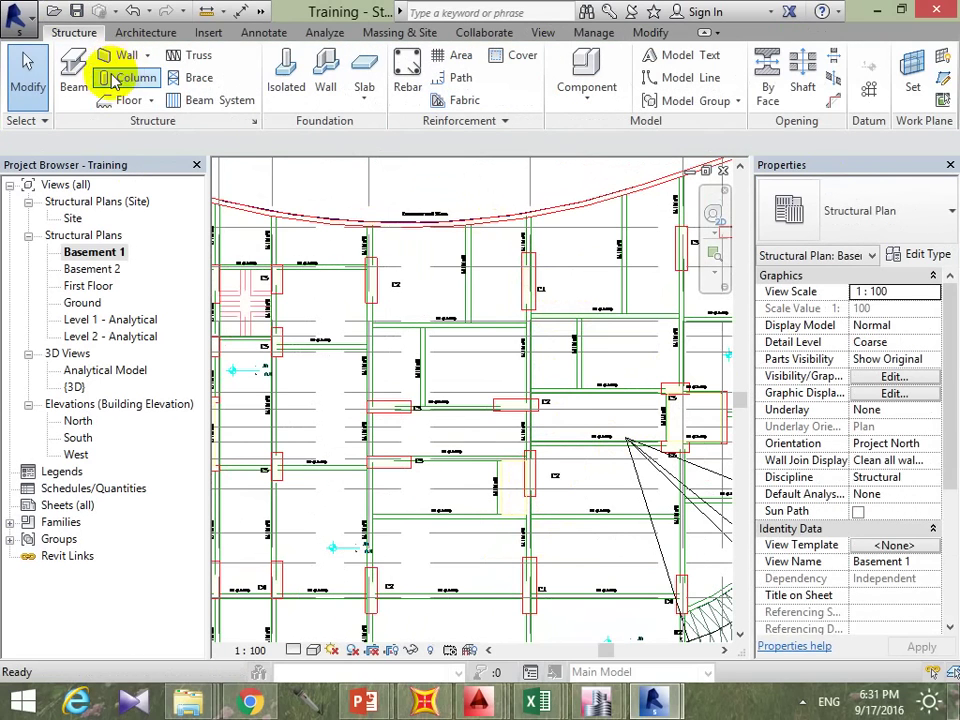
# Step: Place C1 750x3000mm columns in the upper and next C1 outlines, panning between them
pyautogui.click(126, 79)
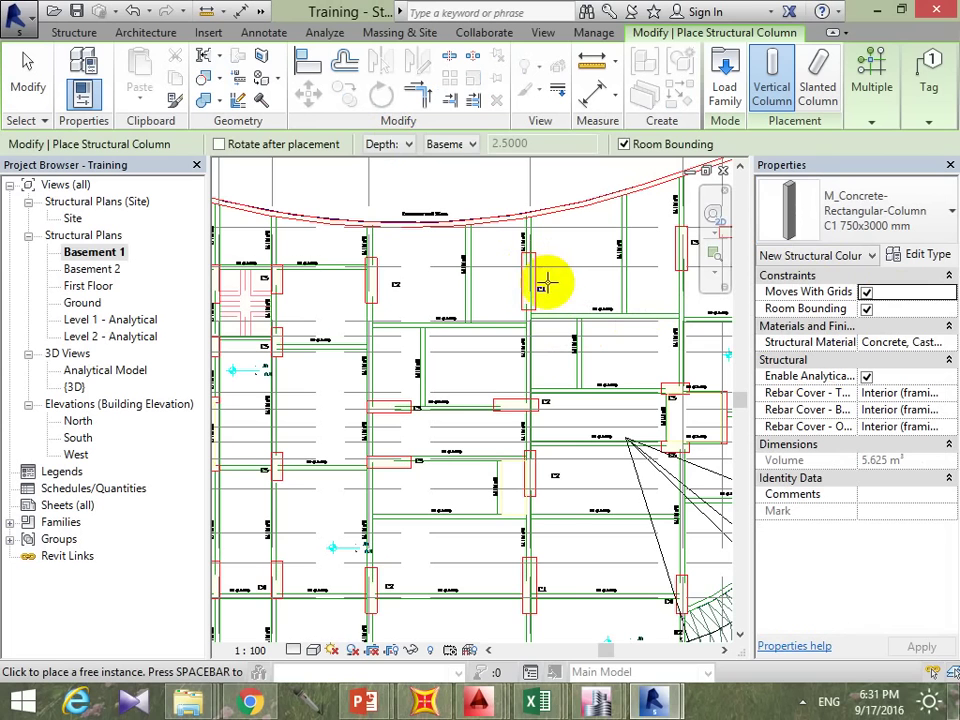
pyautogui.click(529, 281)
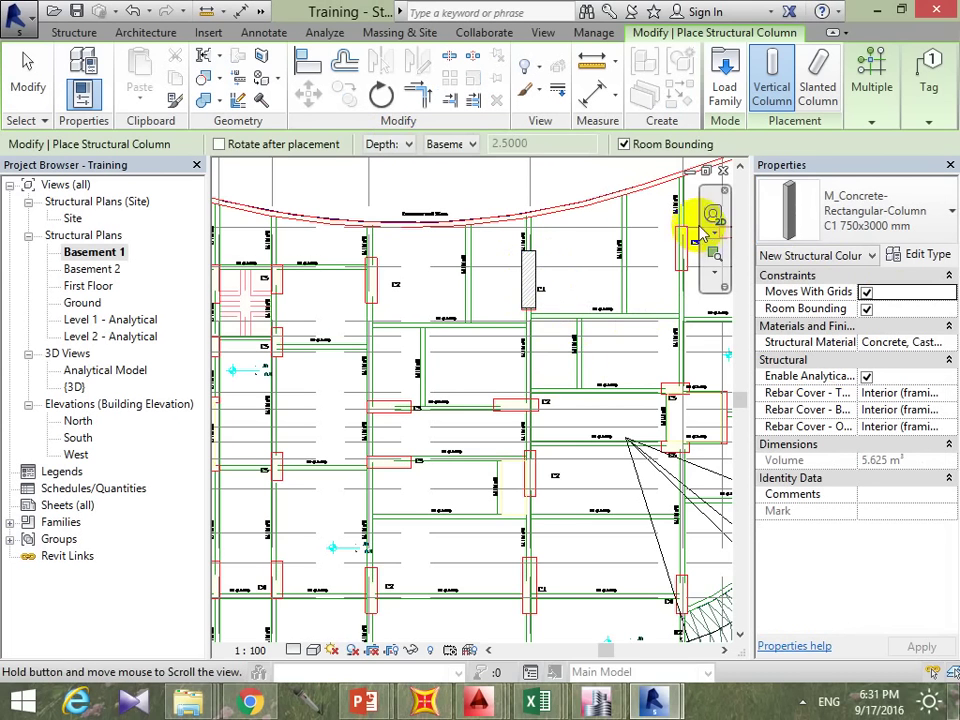
pyautogui.moveTo(591, 374); pyautogui.dragTo(570, 327, button='middle')
pyautogui.scroll(3, 544, 390)
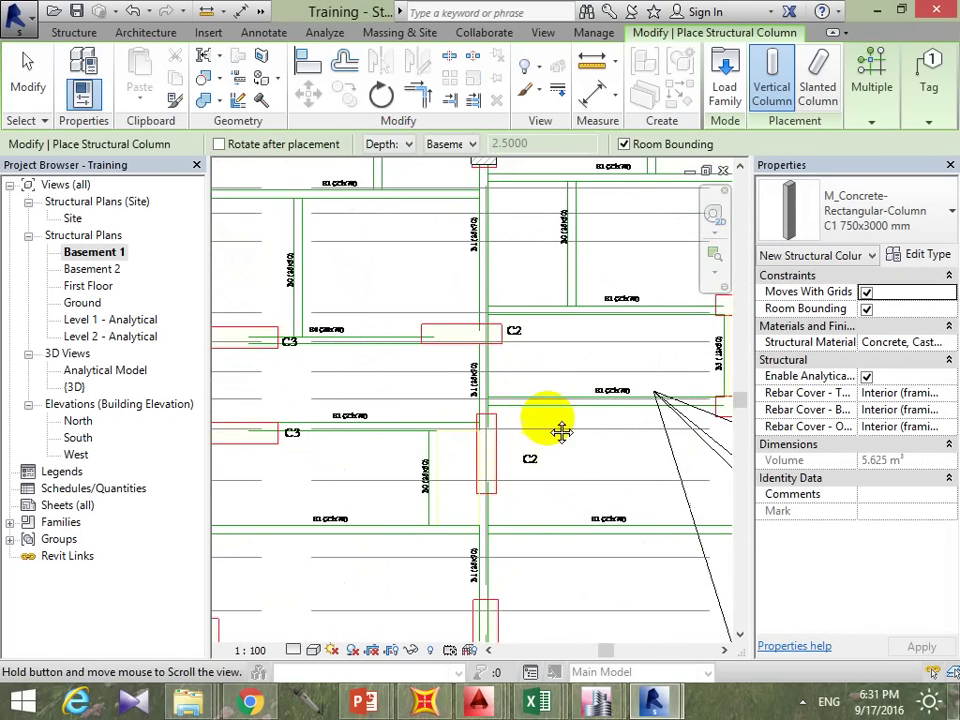
pyautogui.moveTo(561, 431); pyautogui.dragTo(558, 256, button='middle')
pyautogui.click(492, 445)
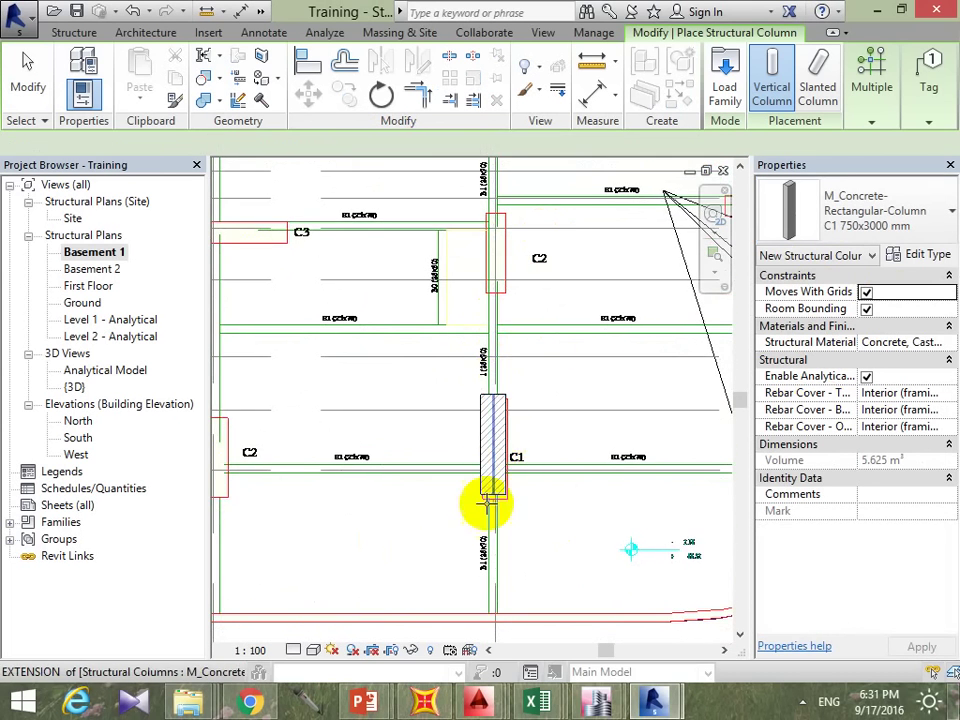
pyautogui.moveTo(488, 503)
pyautogui.mouseDown(button='middle')
pyautogui.moveTo(716, 477)
pyautogui.moveTo(677, 525)
pyautogui.mouseUp(button='middle')
pyautogui.scroll(-3, 596, 553)
pyautogui.scroll(-2, 574, 459)
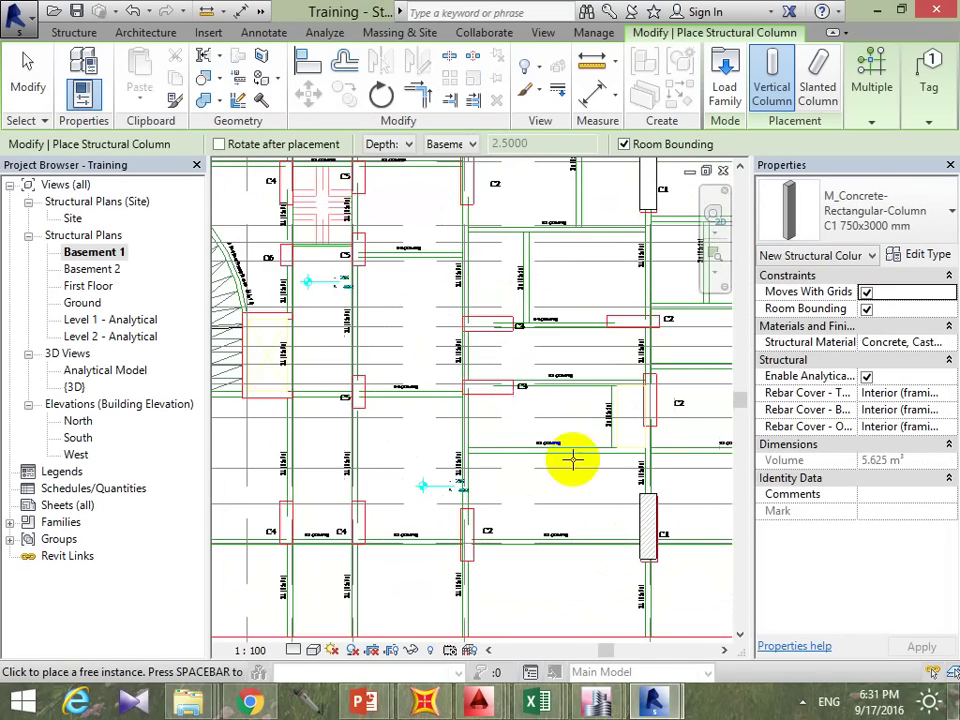
pyautogui.moveTo(574, 459); pyautogui.dragTo(540, 488, button='middle')
pyautogui.moveTo(506, 399); pyautogui.dragTo(383, 368, button='middle')
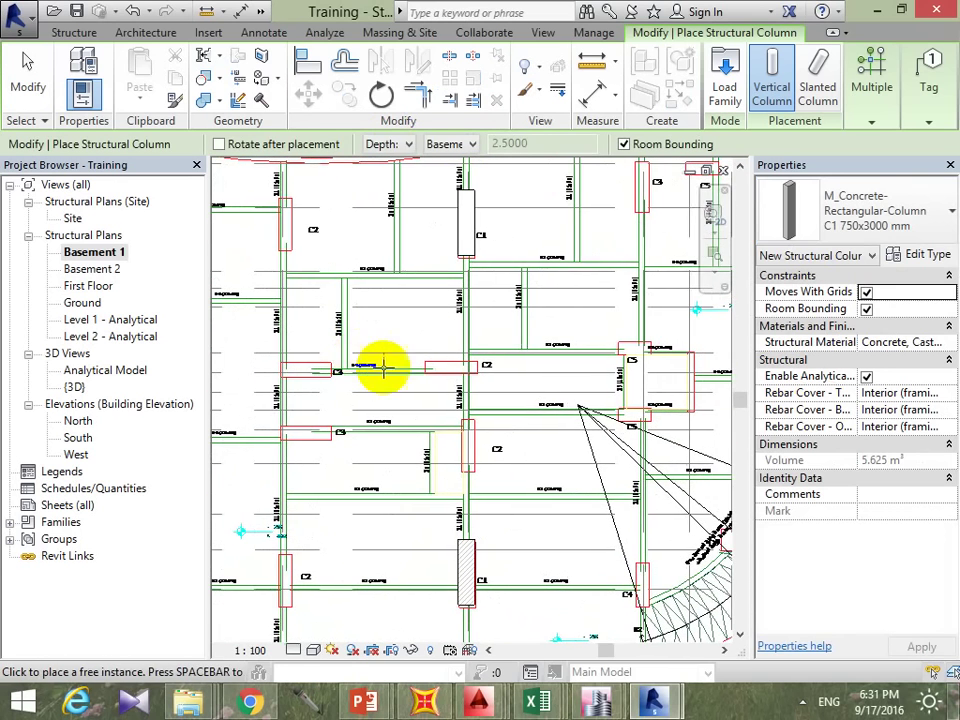
pyautogui.click(935, 212)
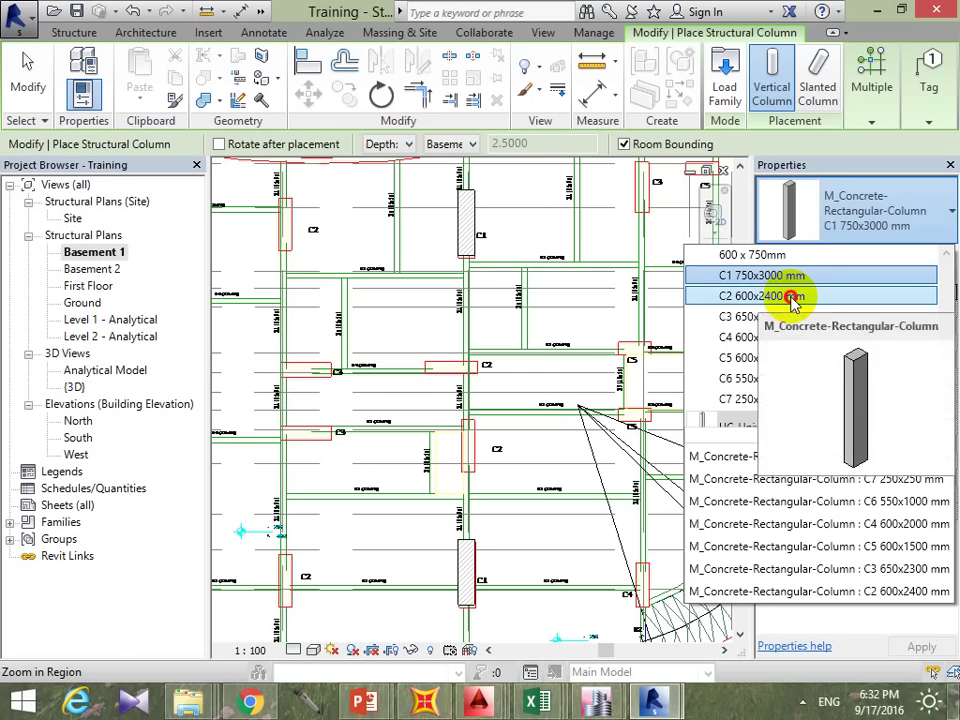
# Step: Resume column placement with the C2 600x2400mm type and place one in the C2 outline
pyautogui.press('Escape')
pyautogui.press('Escape')
pyautogui.press('c')
pyautogui.press('l')
pyautogui.scroll(3, 457, 375)
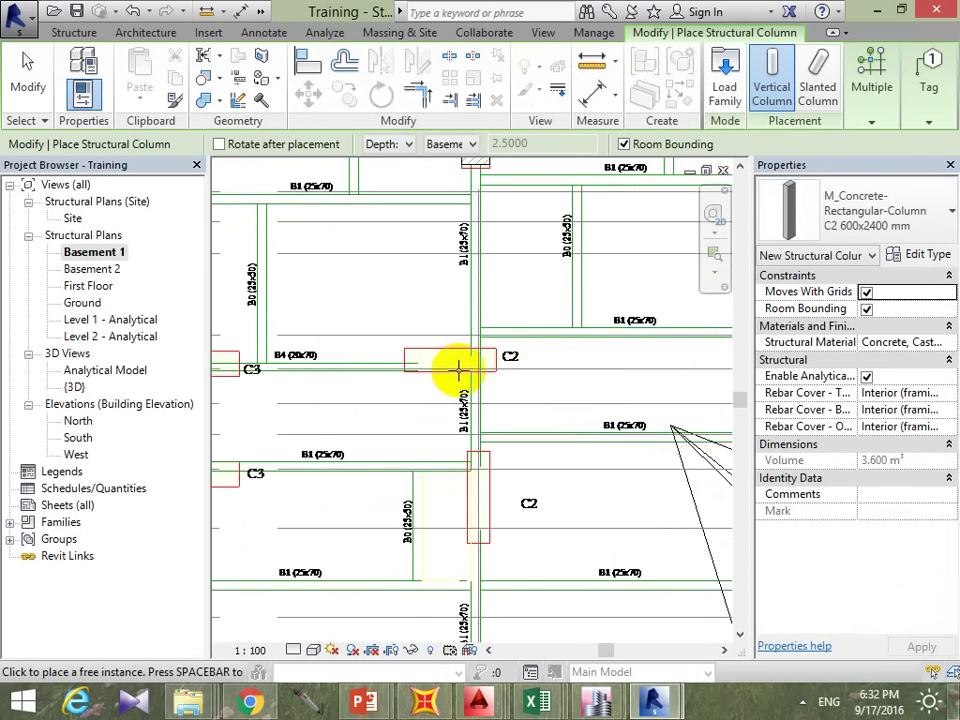
pyautogui.scroll(1, 459, 357)
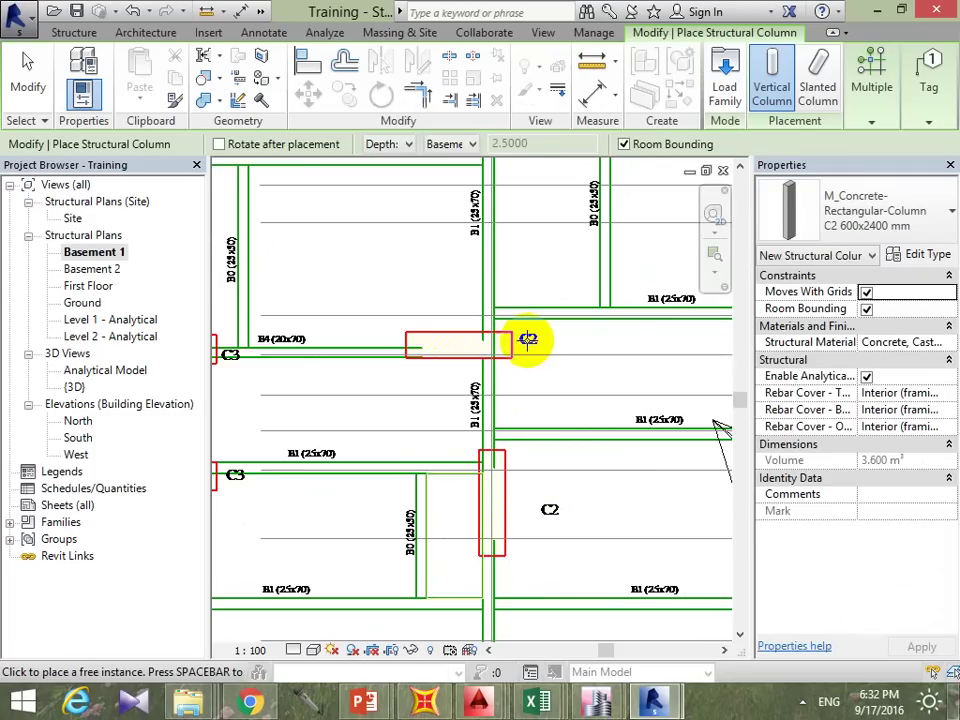
pyautogui.click(474, 344)
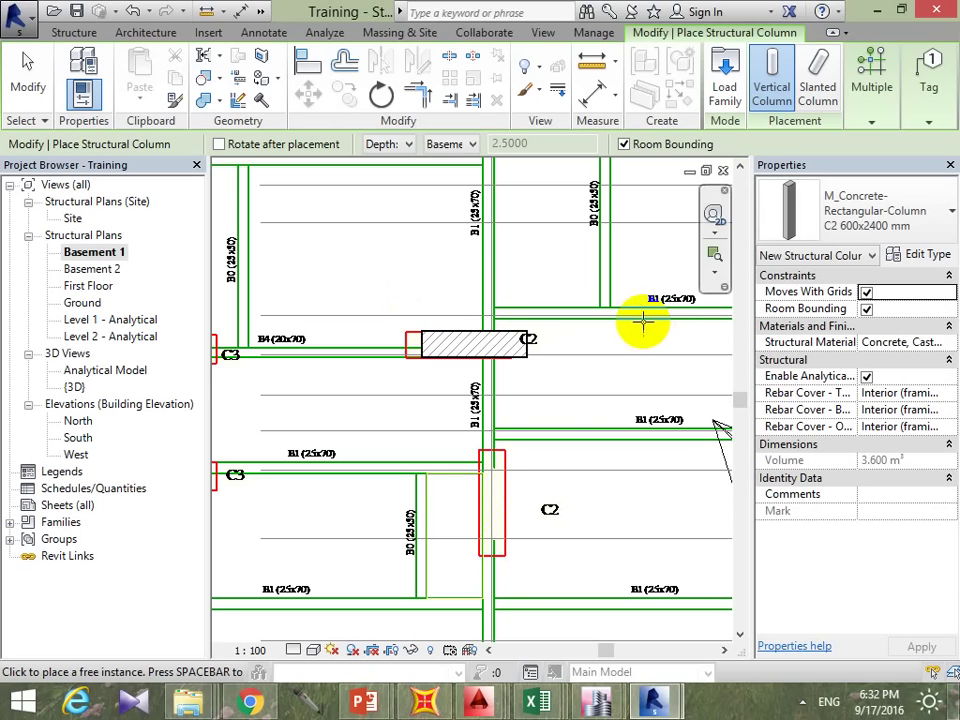
# Step: Place a second C2 600x2400mm column on the next C2 outline
pyautogui.scroll(-3, 585, 395)
pyautogui.moveTo(594, 410); pyautogui.dragTo(568, 418, button='middle')
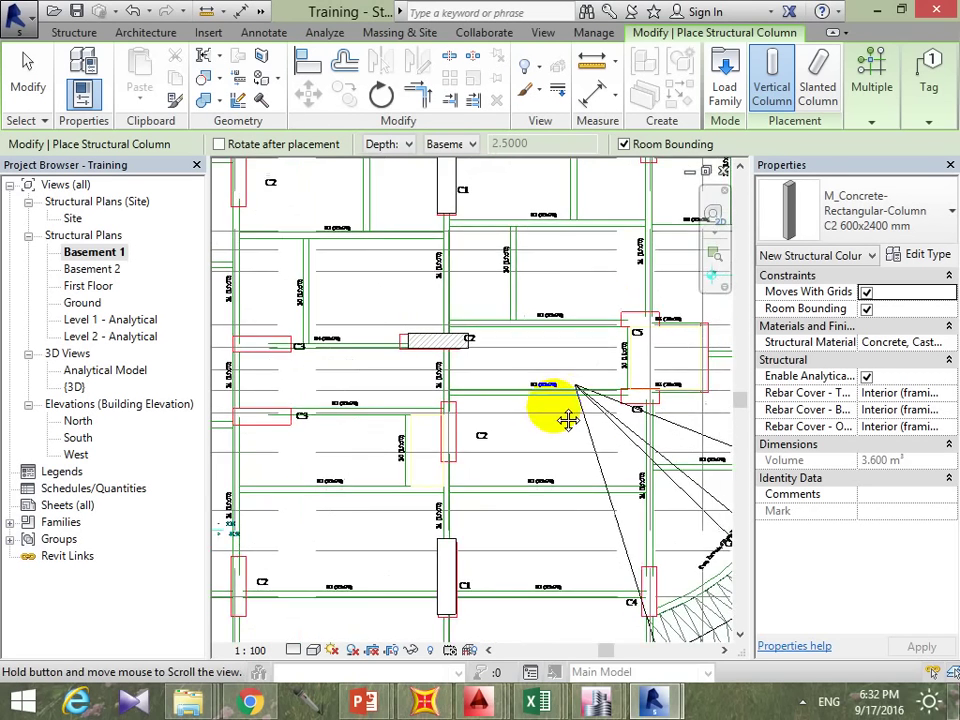
pyautogui.scroll(3, 462, 426)
pyautogui.click(455, 407)
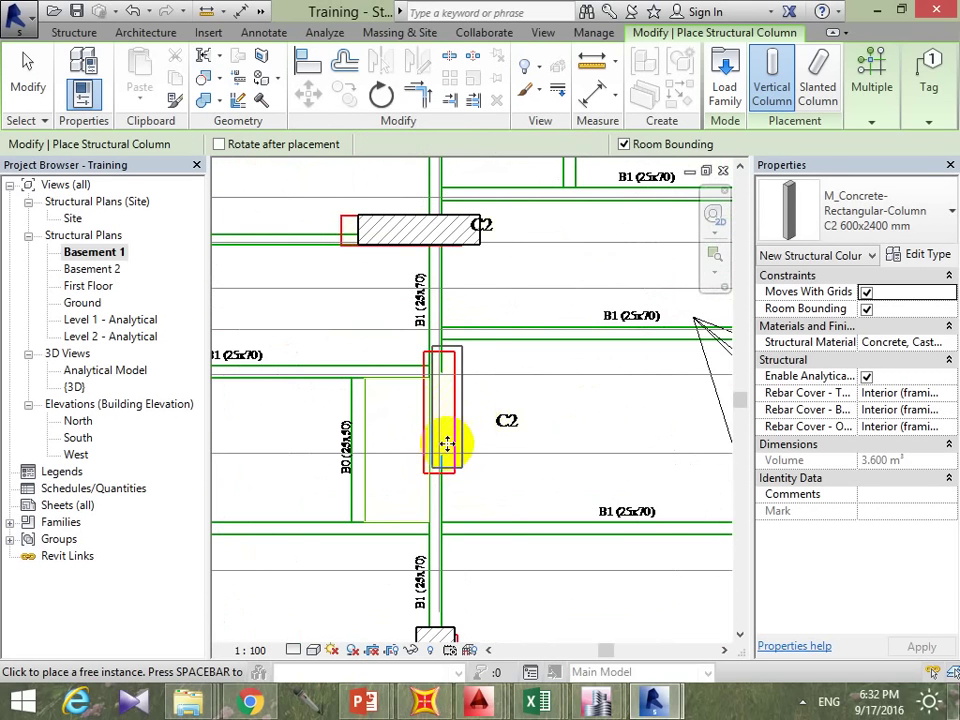
# Step: Navigate past the C3 columns and curved wall to zoom in on column C1
pyautogui.scroll(-3, 477, 520)
pyautogui.moveTo(396, 454); pyautogui.dragTo(525, 454, button='middle')
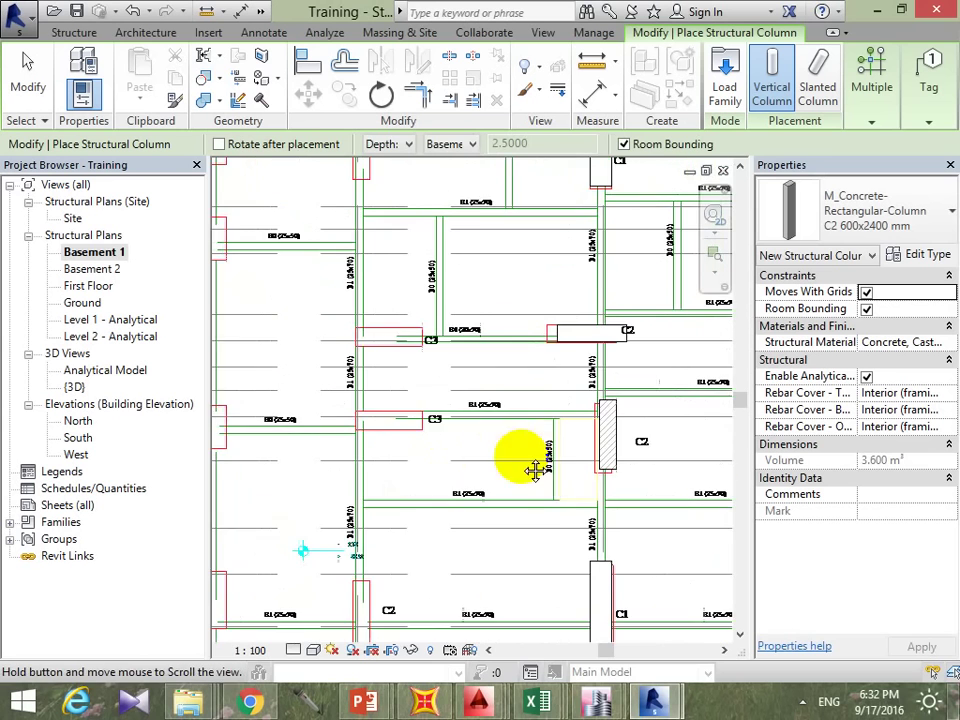
pyautogui.scroll(3, 441, 407)
pyautogui.scroll(-3, 441, 407)
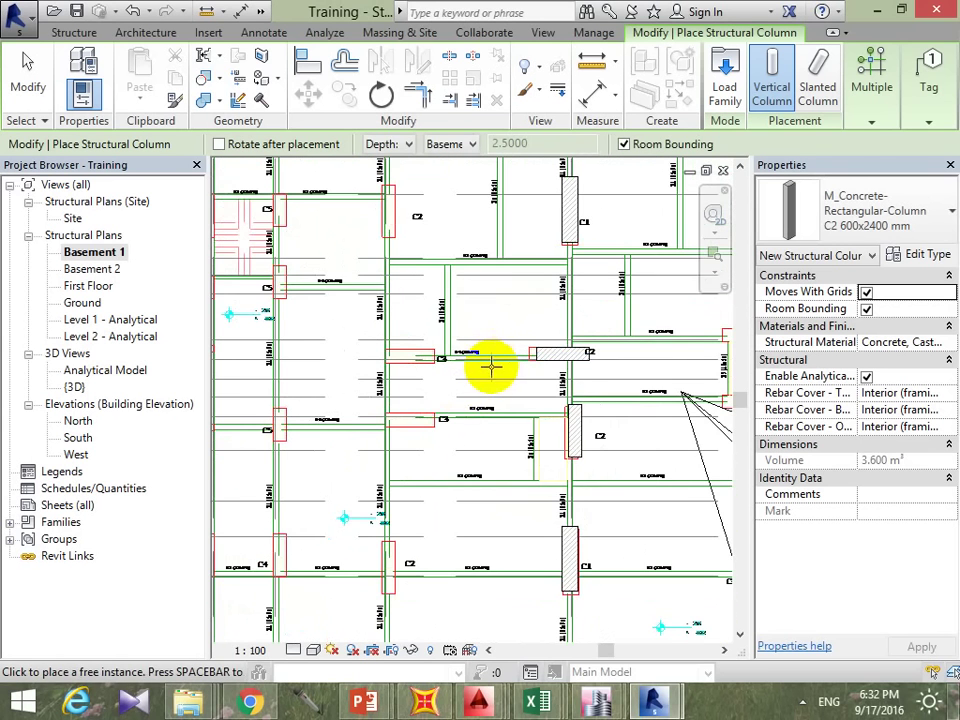
pyautogui.scroll(3, 529, 349)
pyautogui.moveTo(529, 349); pyautogui.dragTo(532, 553, button='middle')
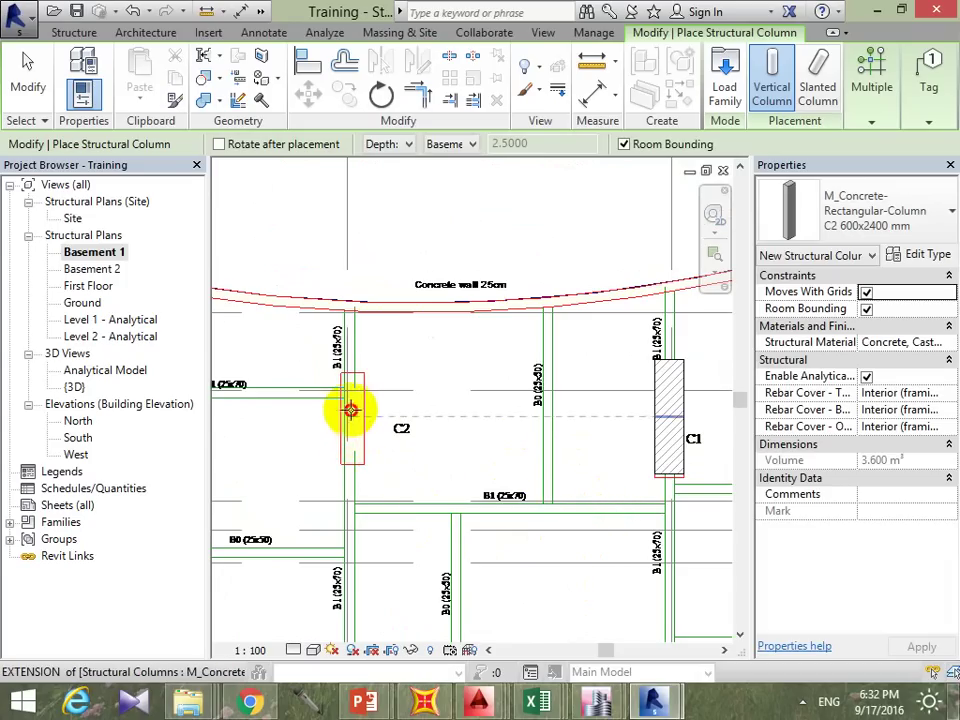
pyautogui.scroll(-1, 371, 435)
pyautogui.moveTo(371, 435); pyautogui.dragTo(411, 339, button='middle')
pyautogui.scroll(-2, 459, 452)
pyautogui.moveTo(459, 452); pyautogui.dragTo(454, 340, button='middle')
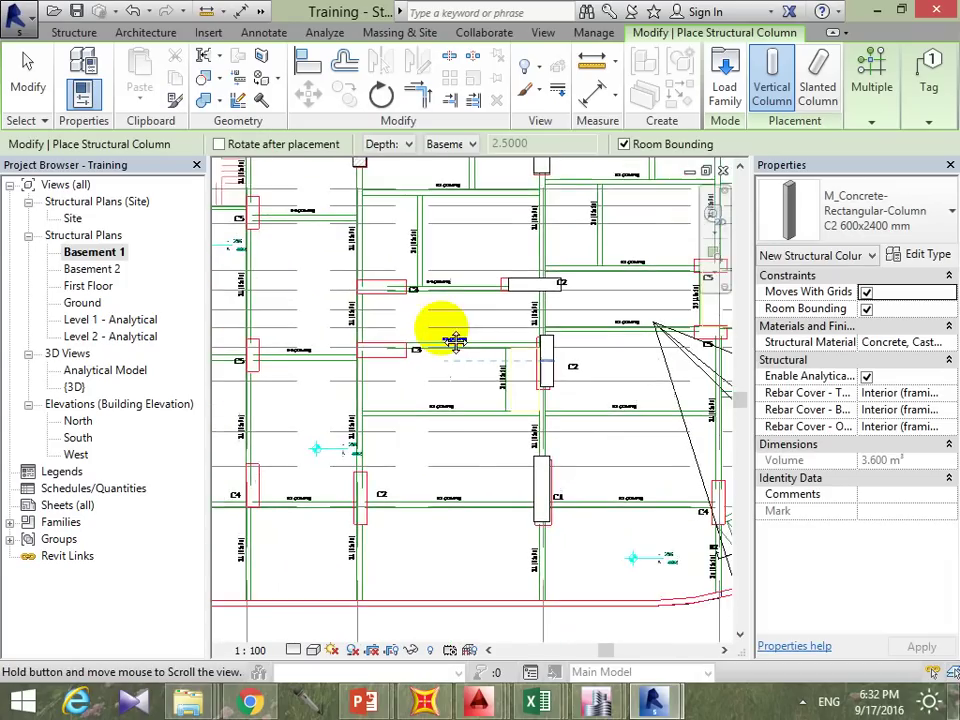
pyautogui.scroll(3, 354, 467)
pyautogui.scroll(-3, 354, 467)
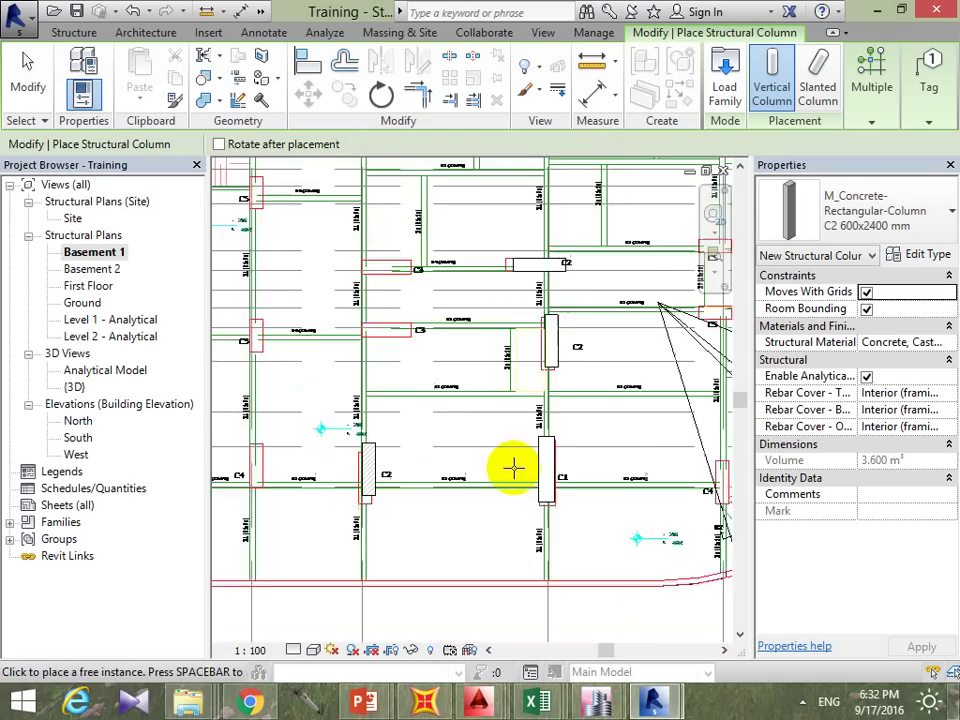
pyautogui.scroll(-2, 513, 467)
pyautogui.moveTo(527, 506); pyautogui.dragTo(497, 514, button='middle')
pyautogui.scroll(3, 588, 270)
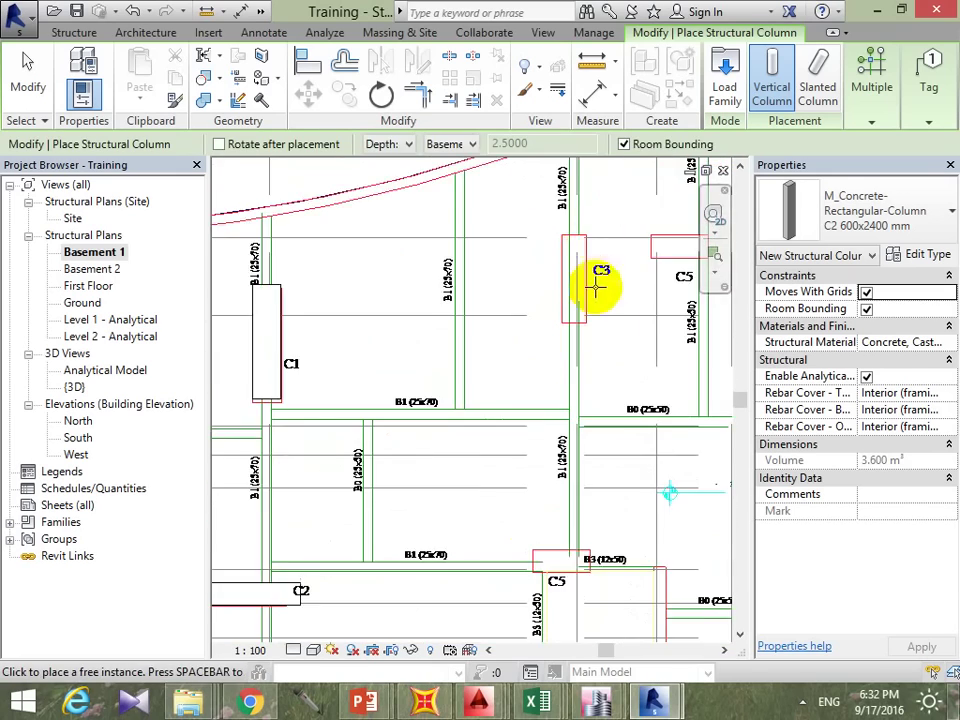
pyautogui.moveTo(596, 287); pyautogui.dragTo(439, 264, button='middle')
pyautogui.scroll(-2, 467, 339)
pyautogui.moveTo(467, 339)
pyautogui.mouseDown(button='middle')
pyautogui.moveTo(496, 478)
pyautogui.moveTo(582, 496)
pyautogui.mouseUp(button='middle')
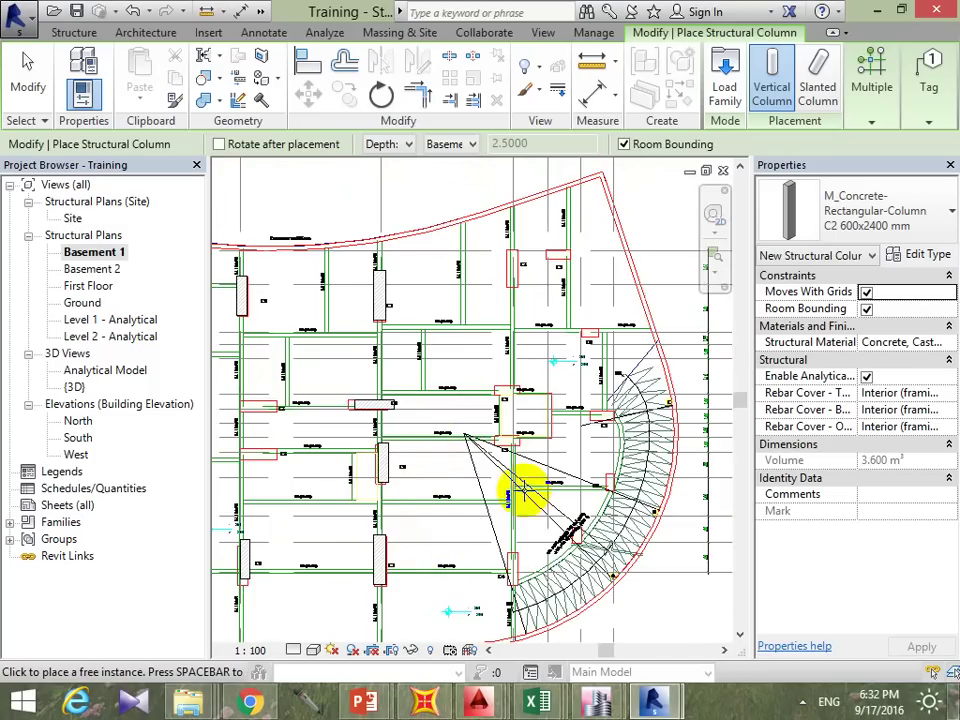
pyautogui.moveTo(522, 490); pyautogui.dragTo(587, 358, button='middle')
pyautogui.scroll(2, 525, 326)
pyautogui.scroll(2, 525, 326)
pyautogui.scroll(2, 513, 337)
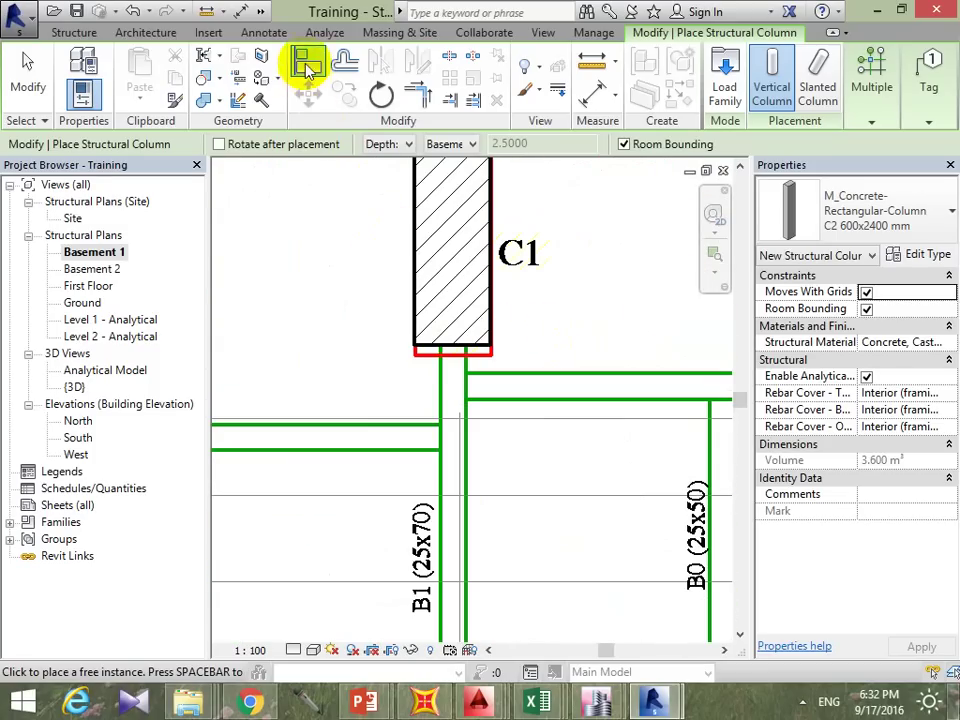
# Step: Align column C1's bottom edge to the B1.dwg line below it
pyautogui.click(307, 68)
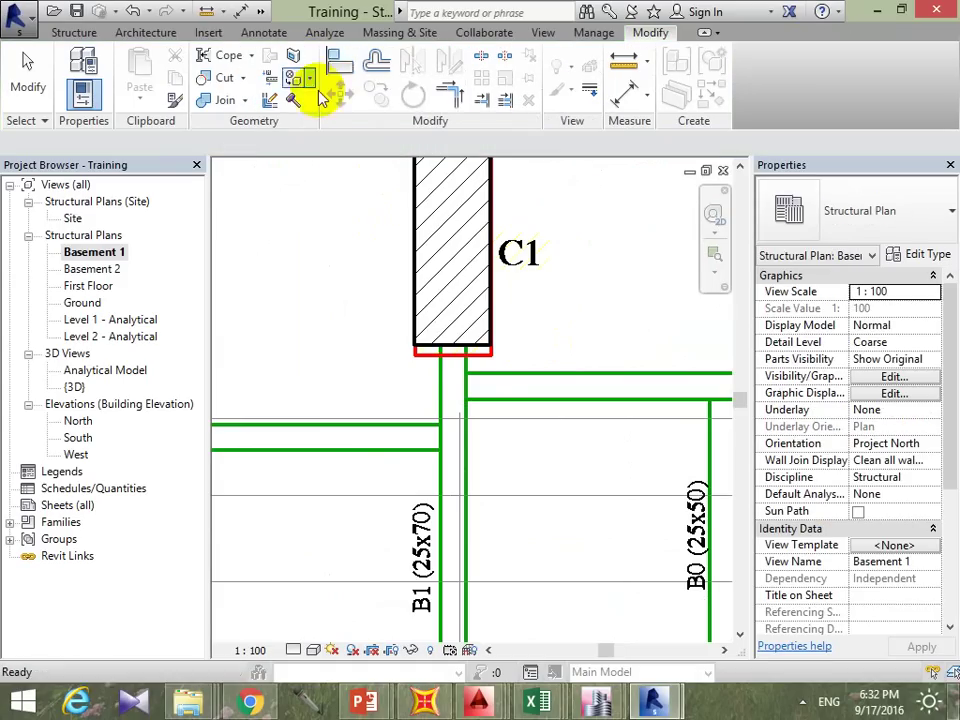
pyautogui.scroll(2, 475, 383)
pyautogui.scroll(2, 455, 362)
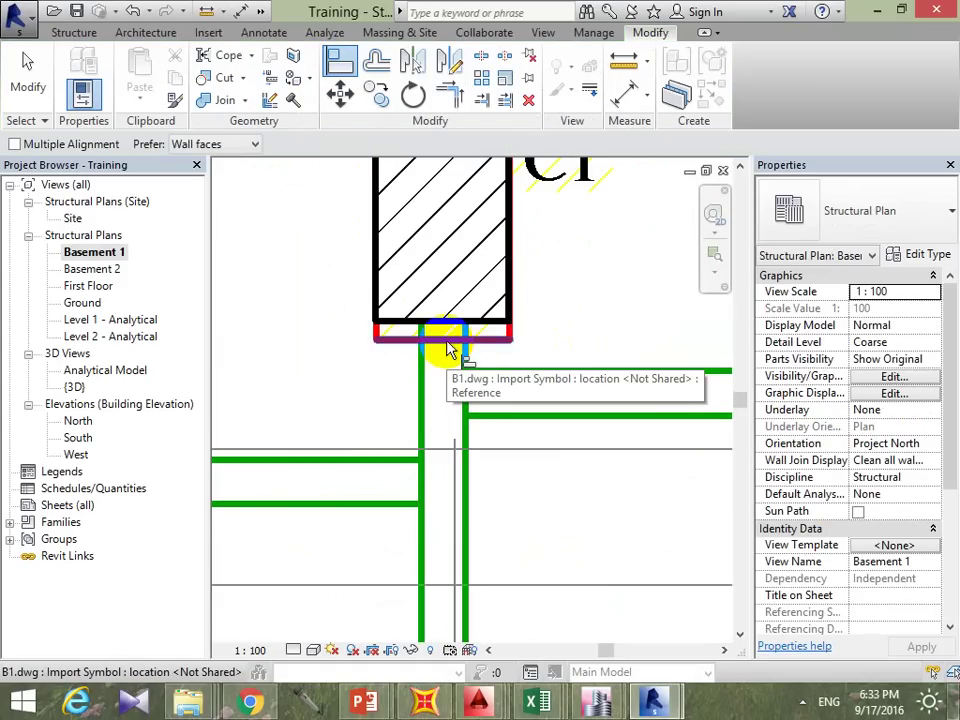
pyautogui.click(447, 342)
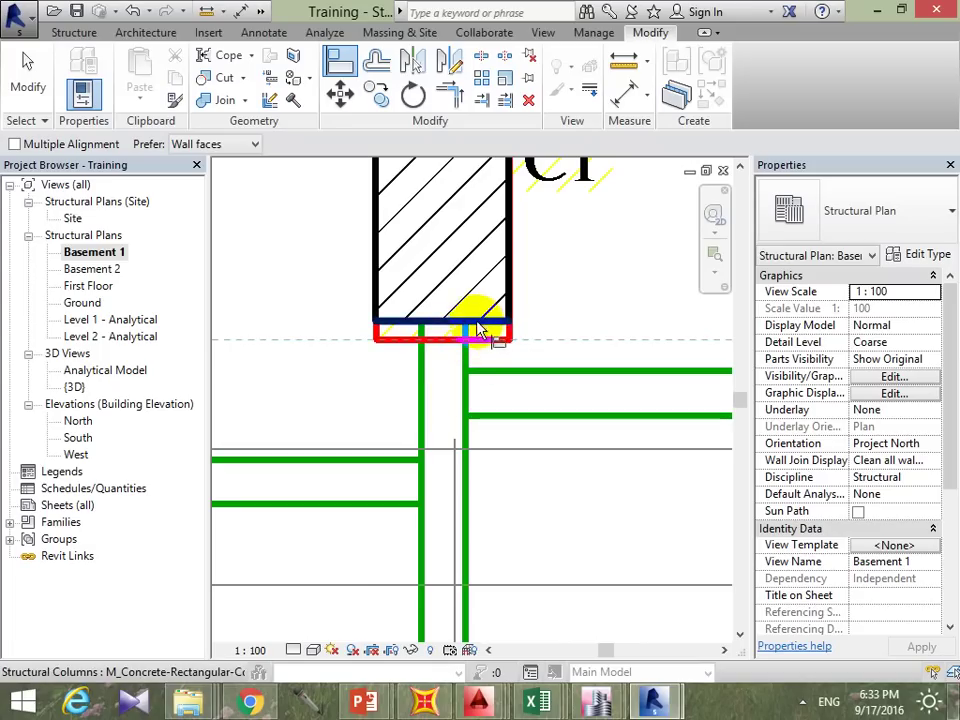
pyautogui.click(477, 330)
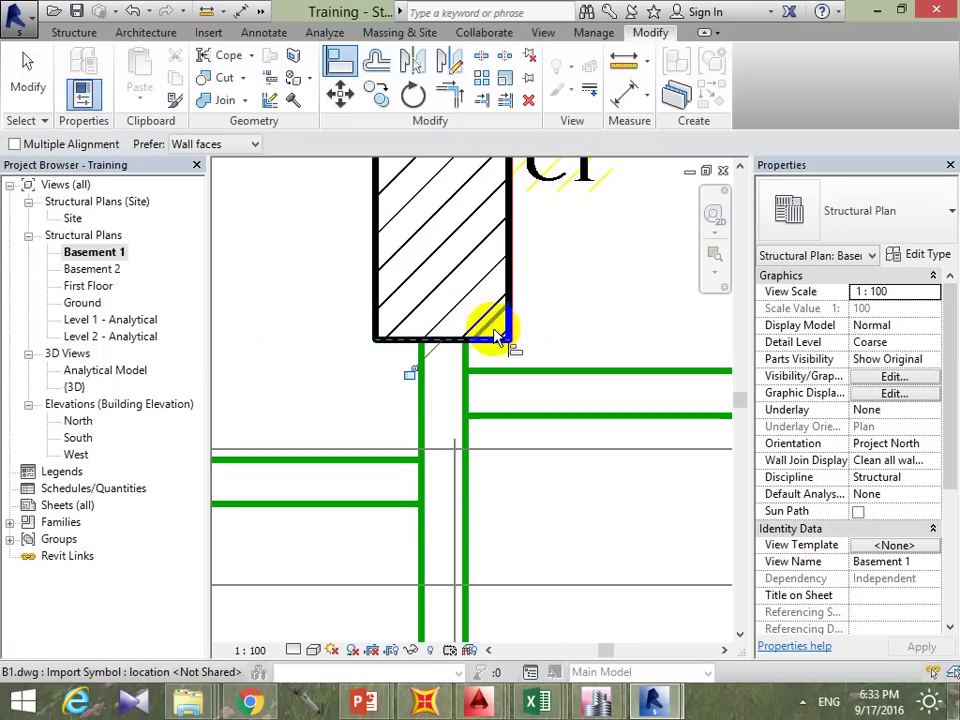
pyautogui.scroll(1, 492, 290)
pyautogui.scroll(2, 510, 225)
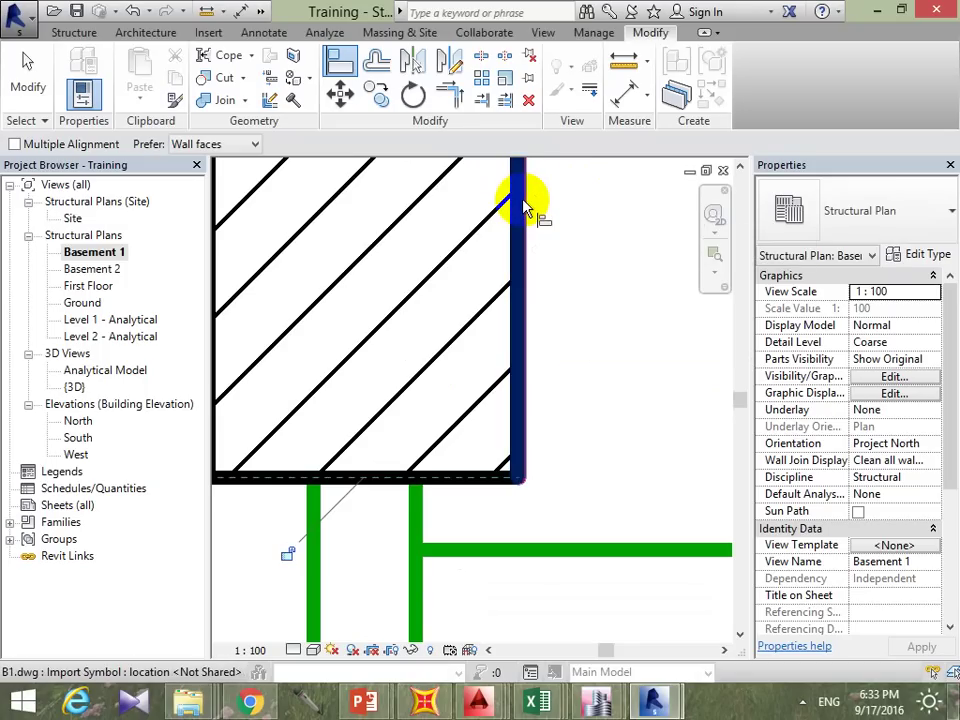
# Step: Align column C1's side edge to the drawing's vertical edge line
pyautogui.click(526, 207)
pyautogui.click(526, 207)
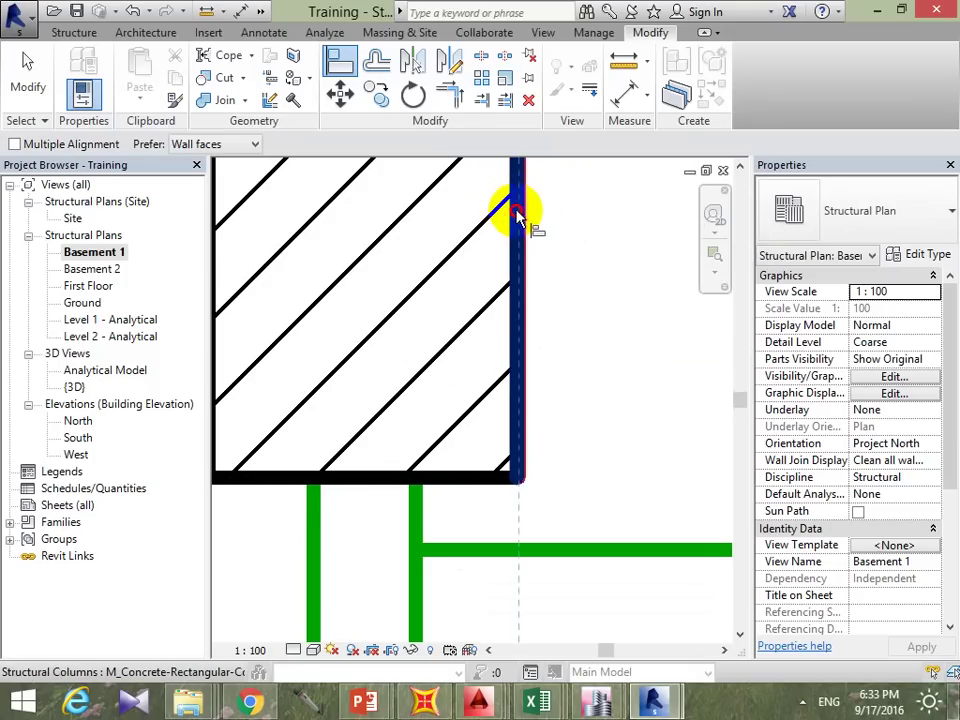
pyautogui.click(512, 208)
pyautogui.scroll(-2, 560, 360)
pyautogui.scroll(-2, 580, 410)
pyautogui.scroll(-3, 578, 425)
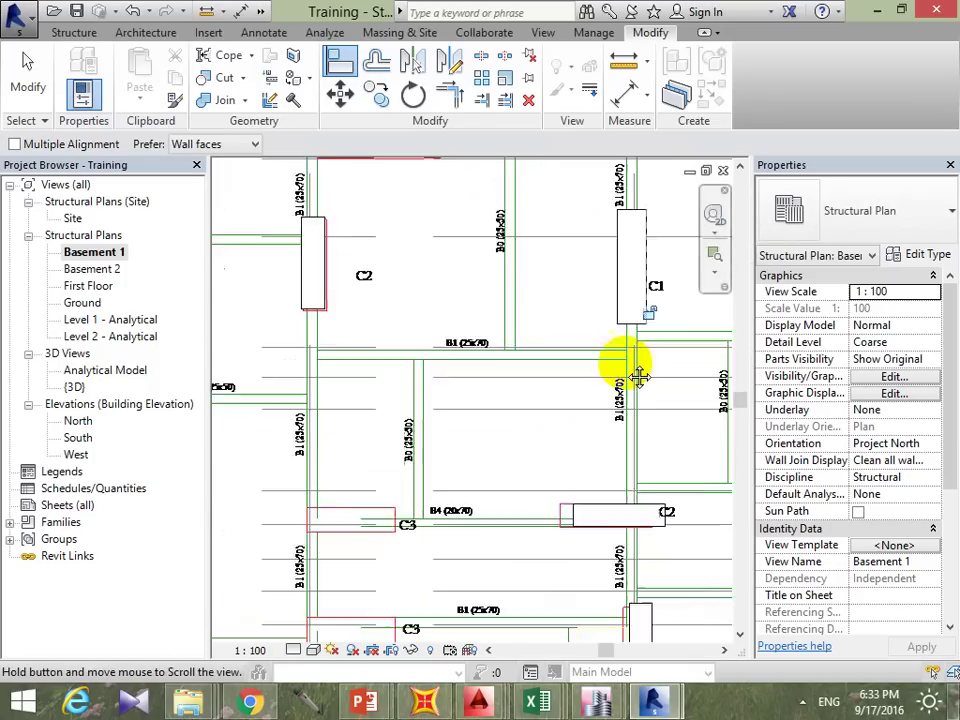
# Step: Pick the drawing line under C2 as a reference, then cancel that alignment
pyautogui.moveTo(343, 326); pyautogui.dragTo(504, 343, button='middle')
pyautogui.scroll(3, 556, 342)
pyautogui.scroll(2, 556, 342)
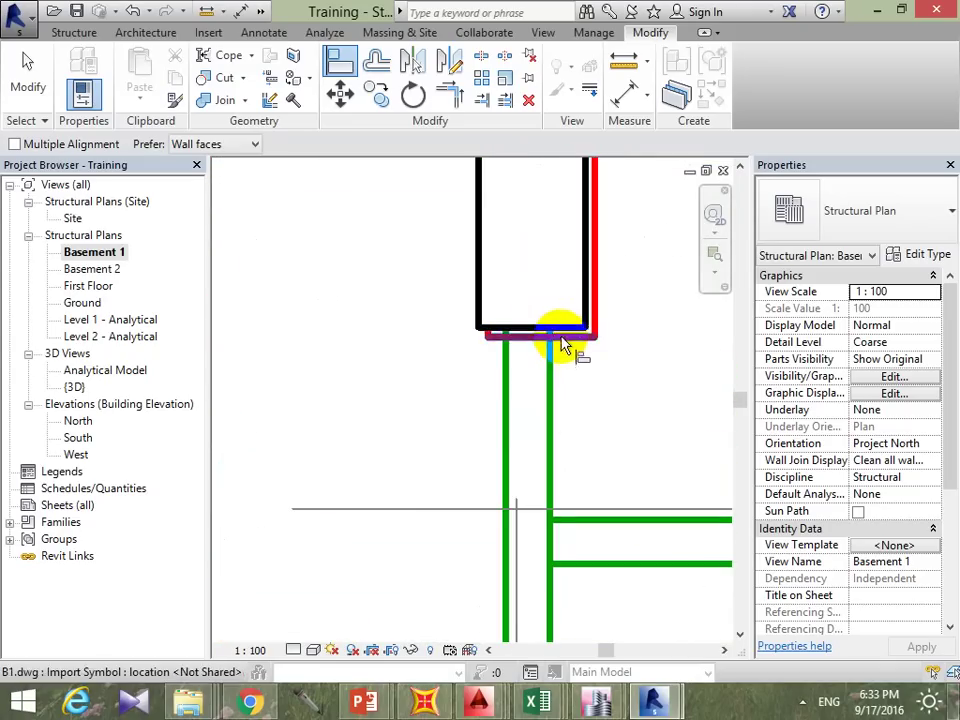
pyautogui.scroll(1, 560, 340)
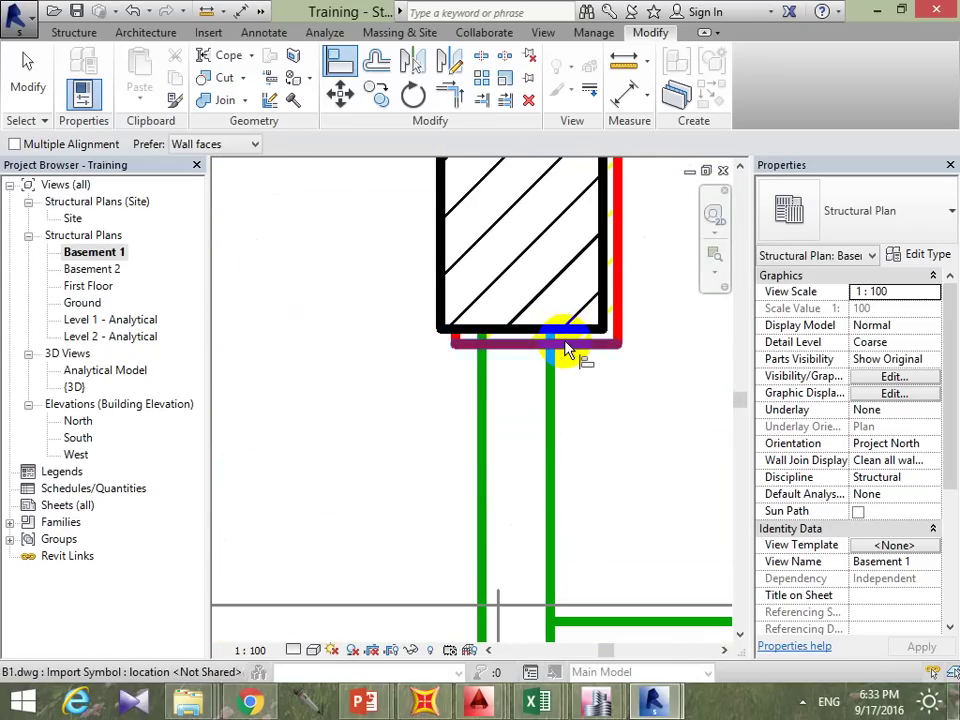
pyautogui.click(567, 346)
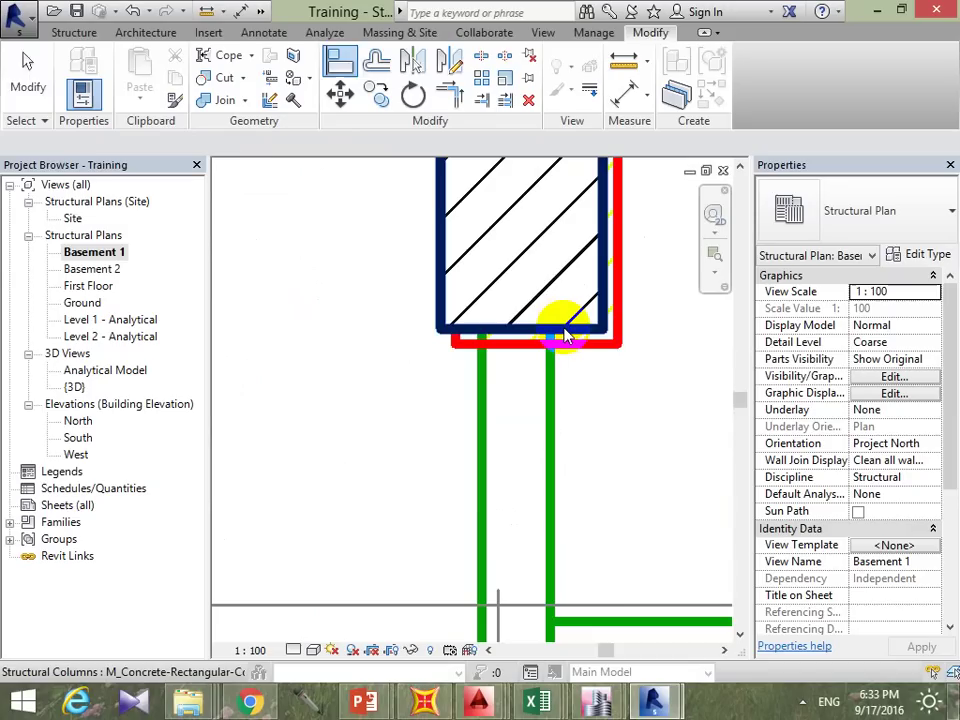
pyautogui.press('Escape')
pyautogui.press('Escape')
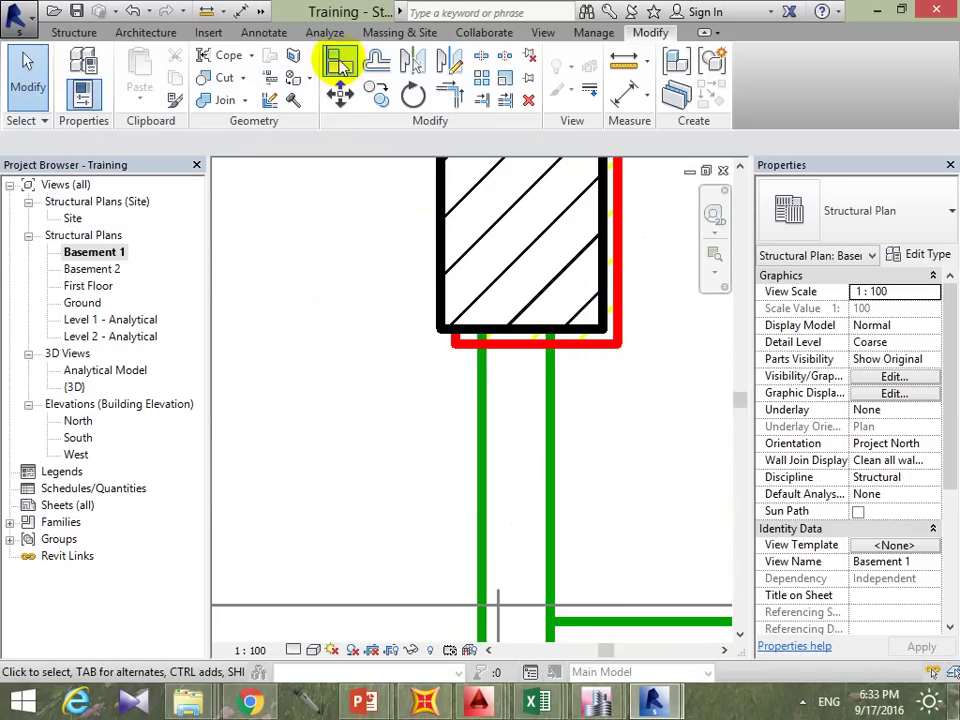
# Step: With Align, snap the column's edge onto the drawing's outline line near C1 and C2
pyautogui.click(341, 60)
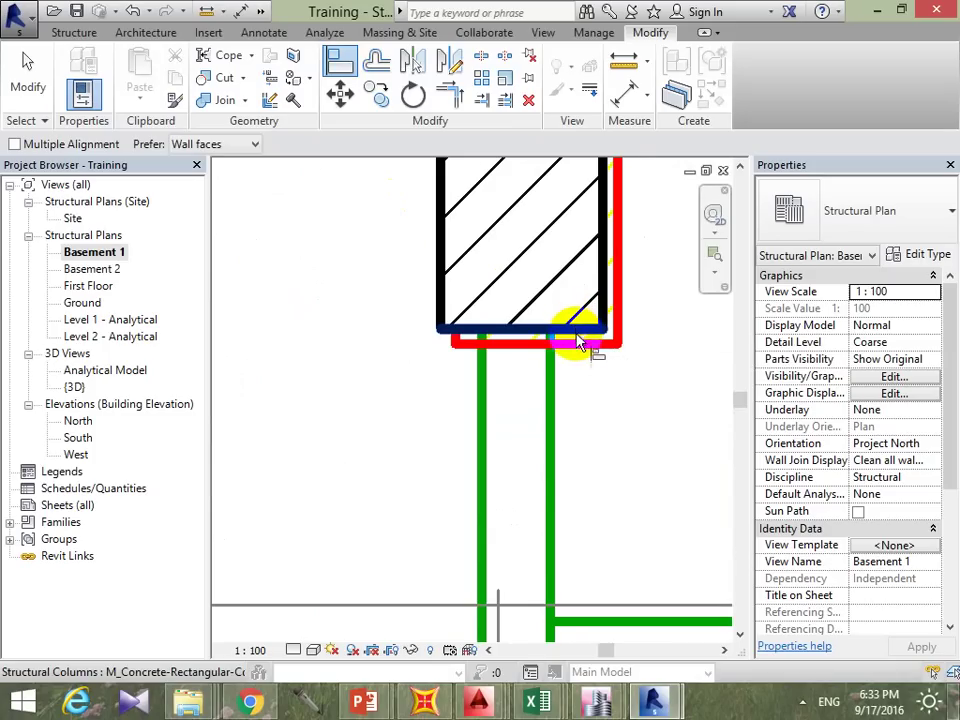
pyautogui.scroll(-4, 582, 395)
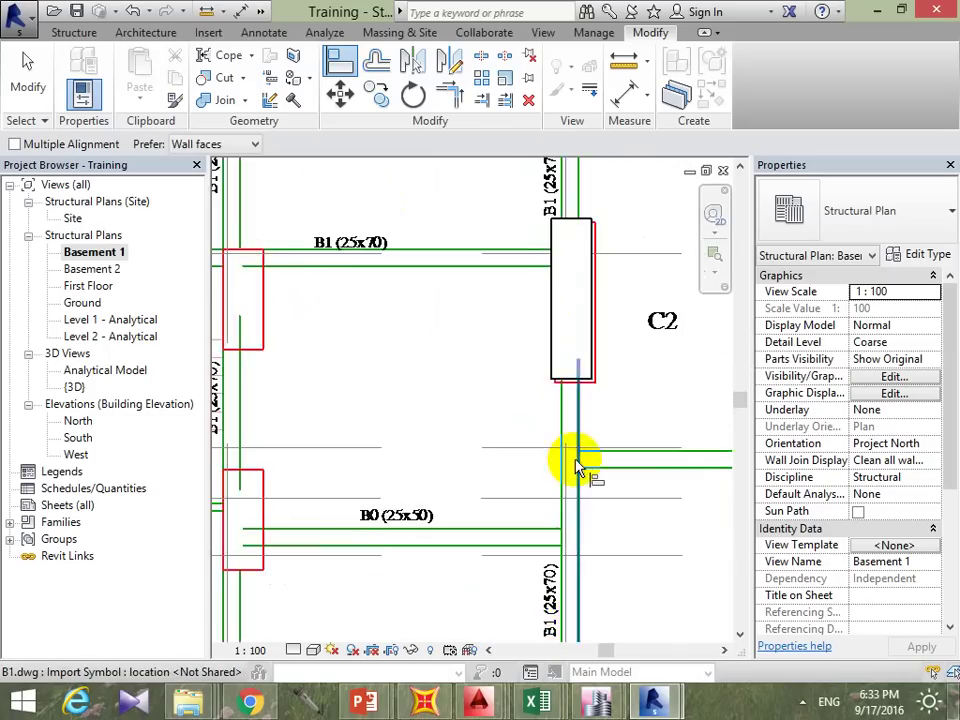
pyautogui.moveTo(576, 465)
pyautogui.mouseDown(button='middle')
pyautogui.moveTo(596, 489)
pyautogui.moveTo(570, 283)
pyautogui.mouseUp(button='middle')
pyautogui.scroll(-3, 583, 536)
pyautogui.scroll(2, 486, 400)
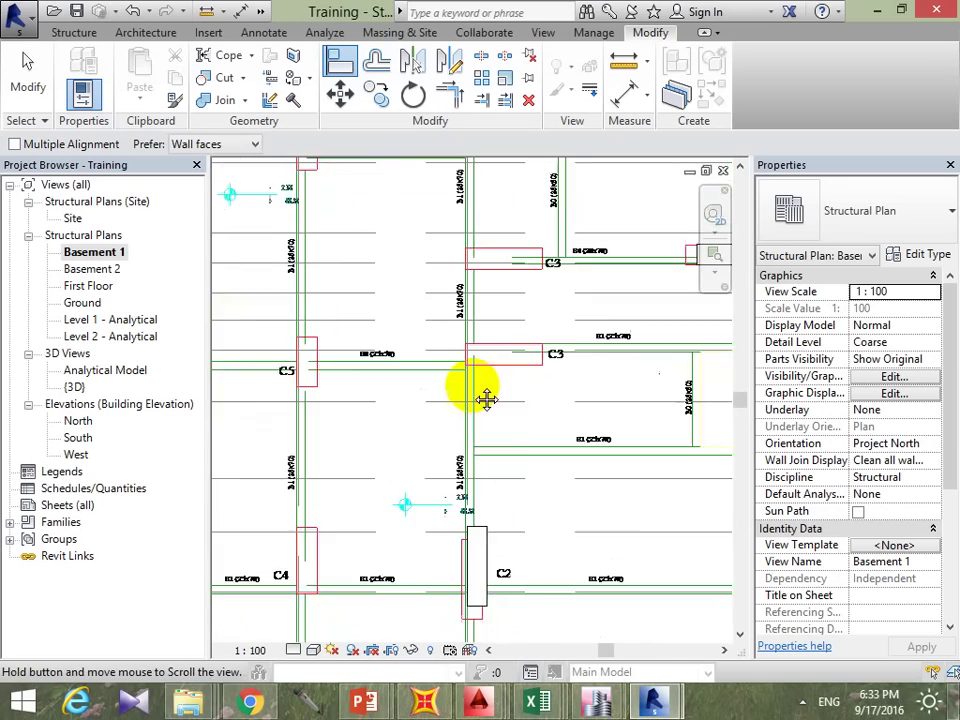
pyautogui.moveTo(486, 400)
pyautogui.mouseDown(button='middle')
pyautogui.moveTo(476, 360)
pyautogui.moveTo(489, 476)
pyautogui.mouseUp(button='middle')
pyautogui.scroll(-2, 489, 476)
pyautogui.scroll(4, 622, 478)
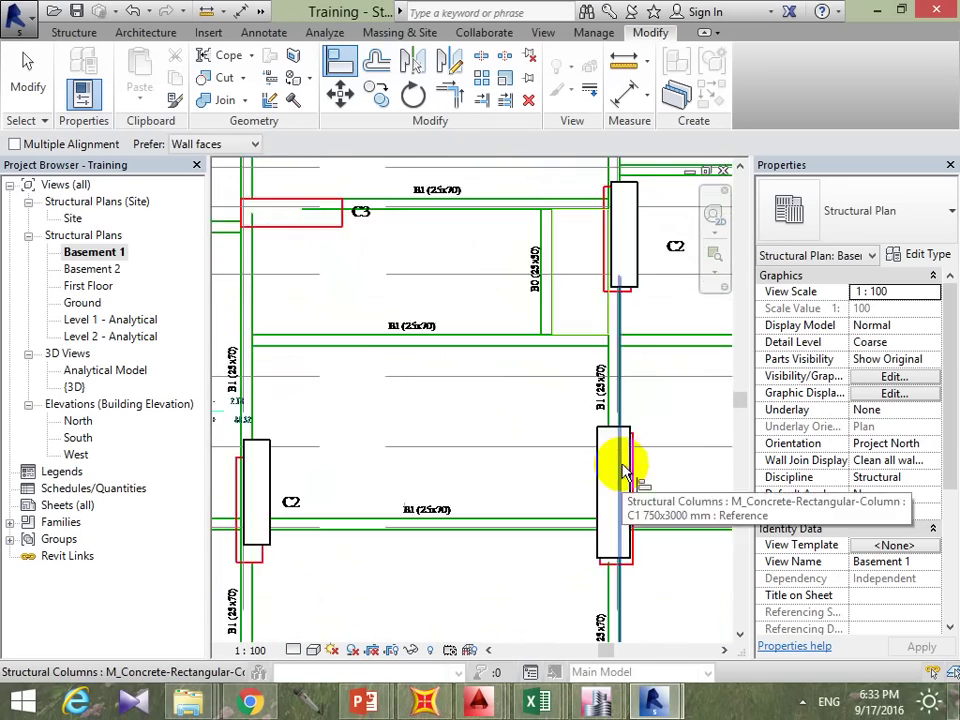
pyautogui.scroll(5, 620, 467)
pyautogui.scroll(-1, 630, 475)
pyautogui.scroll(-3, 636, 480)
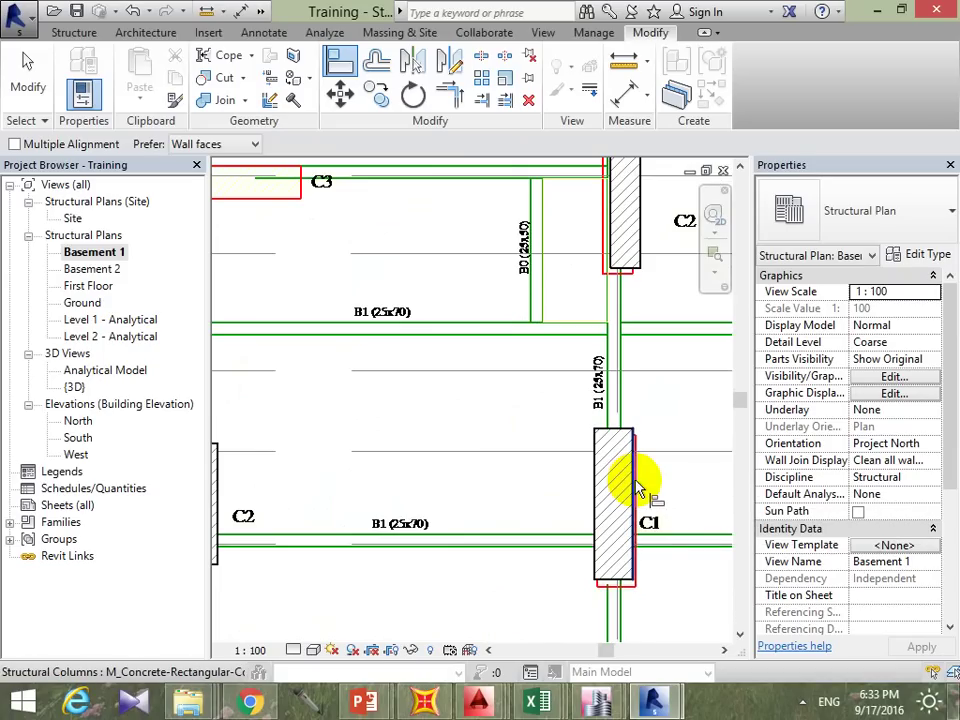
pyautogui.scroll(3, 640, 500)
pyautogui.click(638, 395)
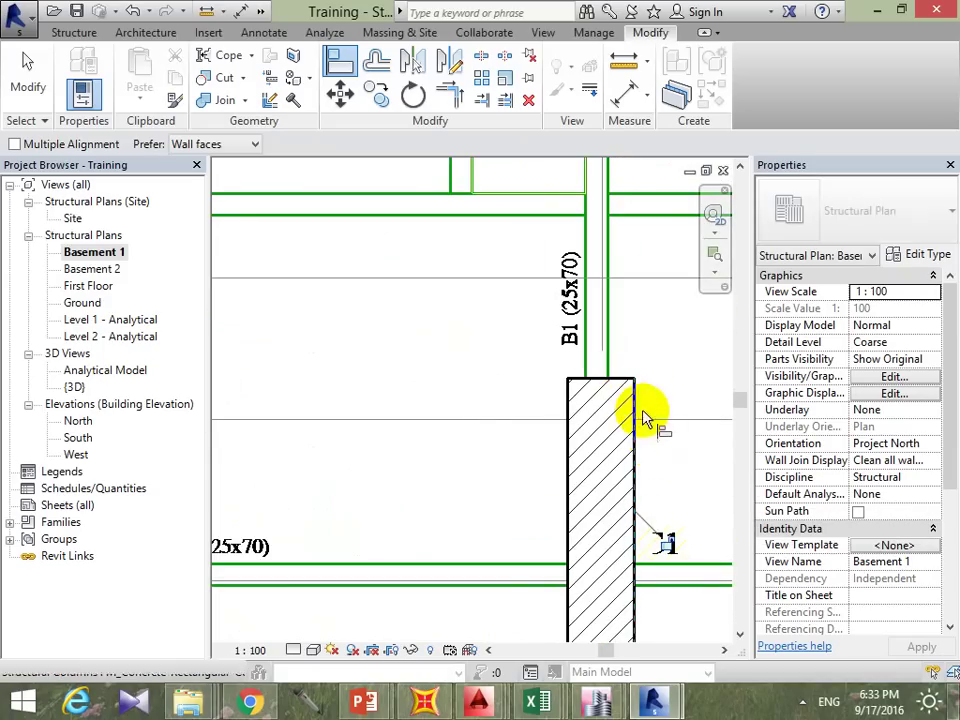
pyautogui.scroll(-2, 665, 420)
pyautogui.moveTo(664, 446); pyautogui.dragTo(643, 332, button='middle')
pyautogui.scroll(3, 621, 424)
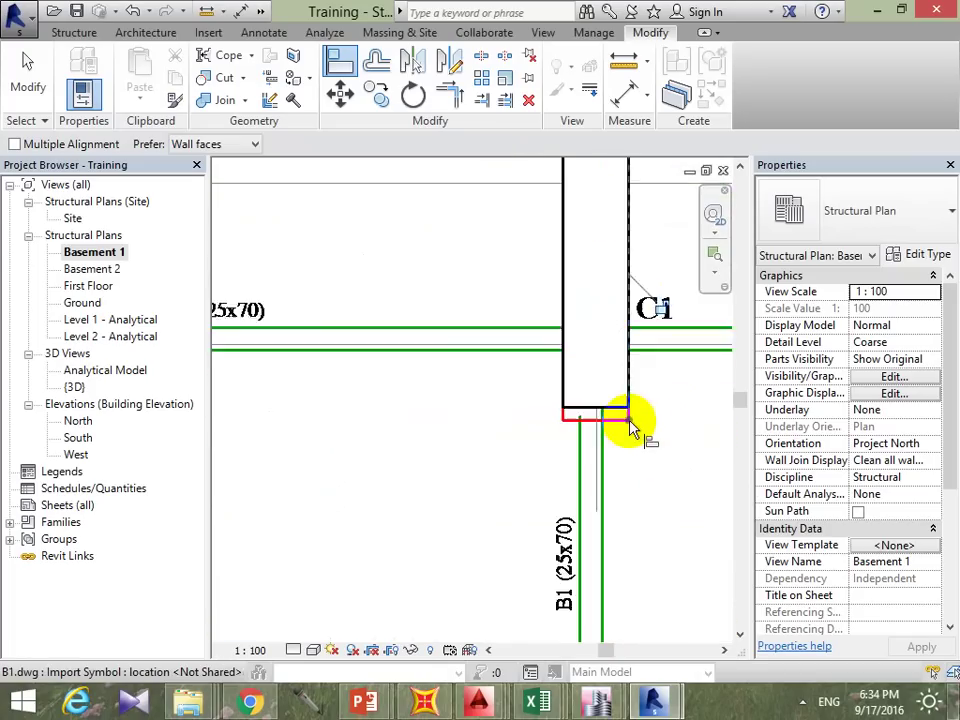
pyautogui.click(611, 405)
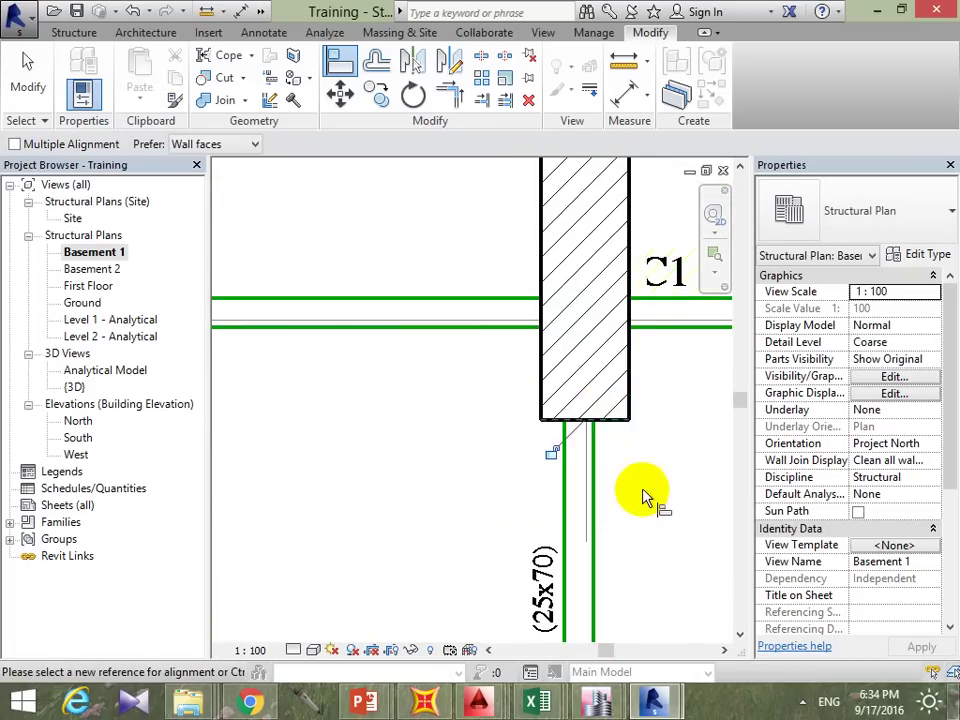
# Step: Align the C2 column's bottom face to the drawing's C2 outline, then show both C2 columns
pyautogui.scroll(-5, 643, 497)
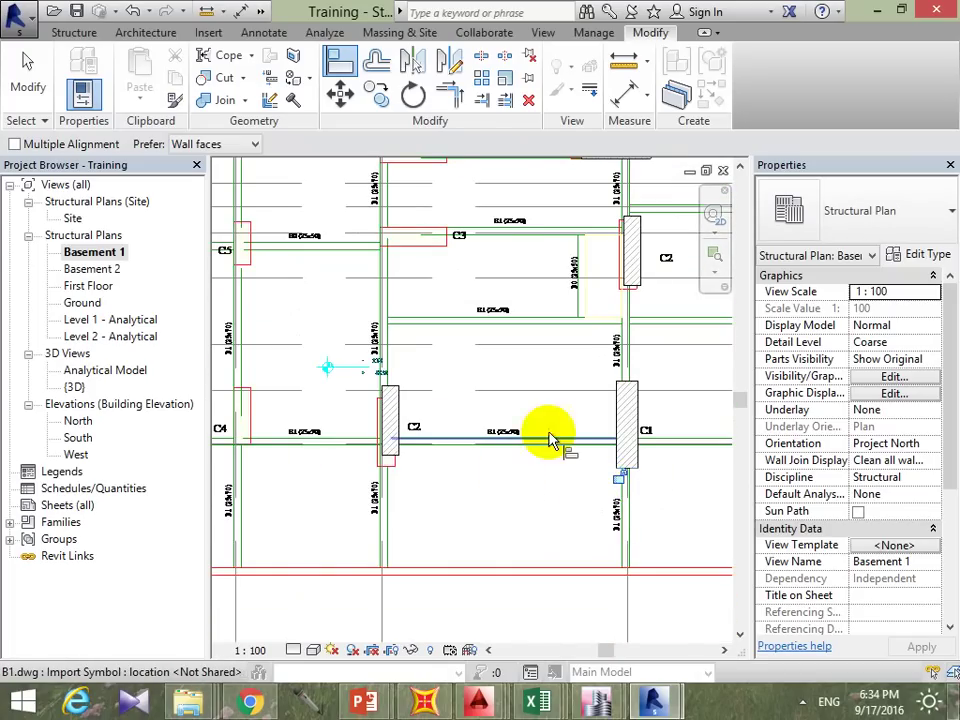
pyautogui.moveTo(629, 343)
pyautogui.mouseDown(button='middle')
pyautogui.moveTo(614, 385)
pyautogui.moveTo(585, 375)
pyautogui.mouseUp(button='middle')
pyautogui.scroll(2, 620, 365)
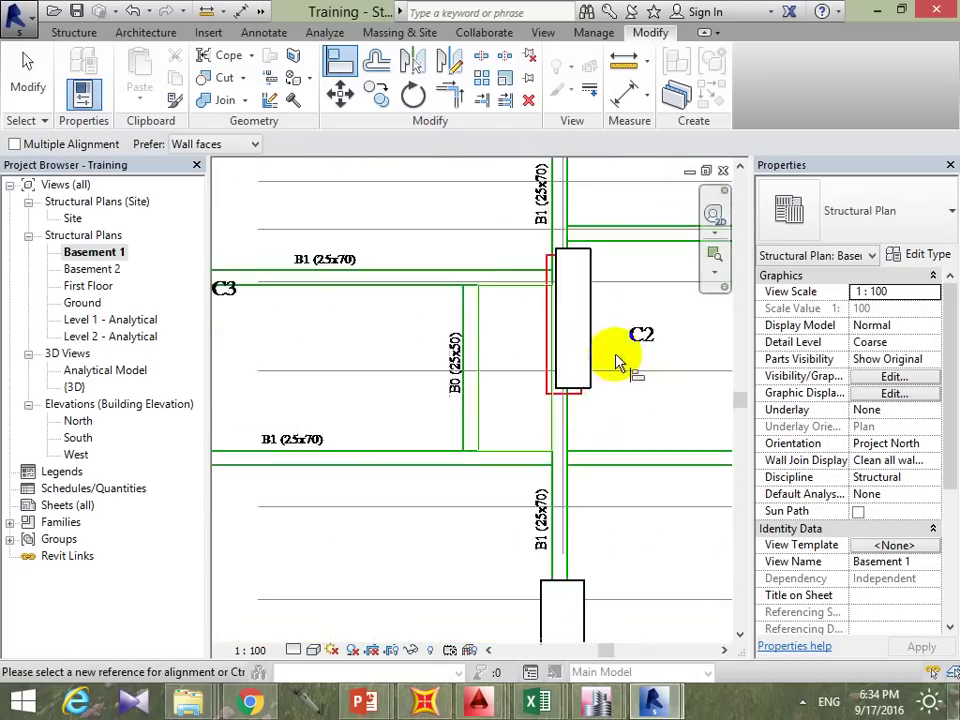
pyautogui.scroll(2, 612, 405)
pyautogui.scroll(1, 588, 406)
pyautogui.scroll(2, 570, 398)
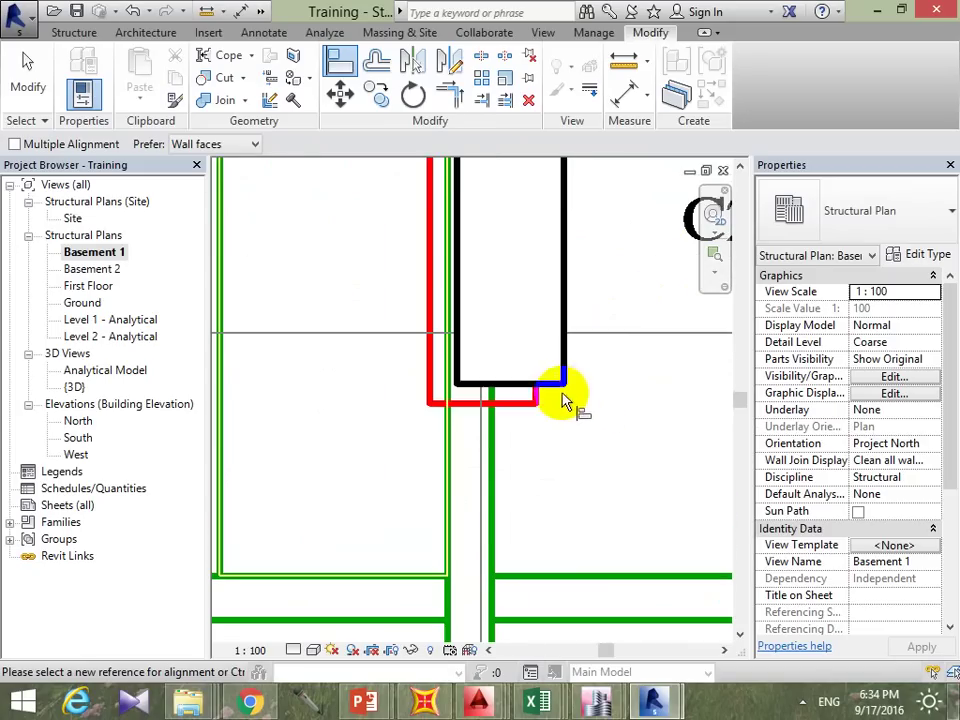
pyautogui.click(539, 390)
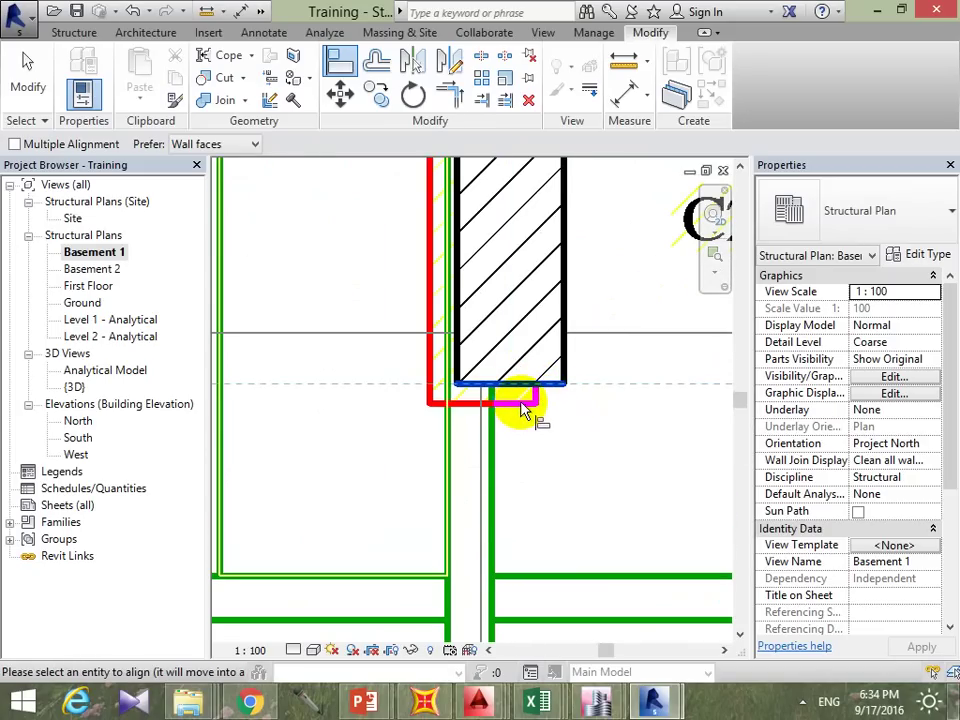
pyautogui.click(519, 390)
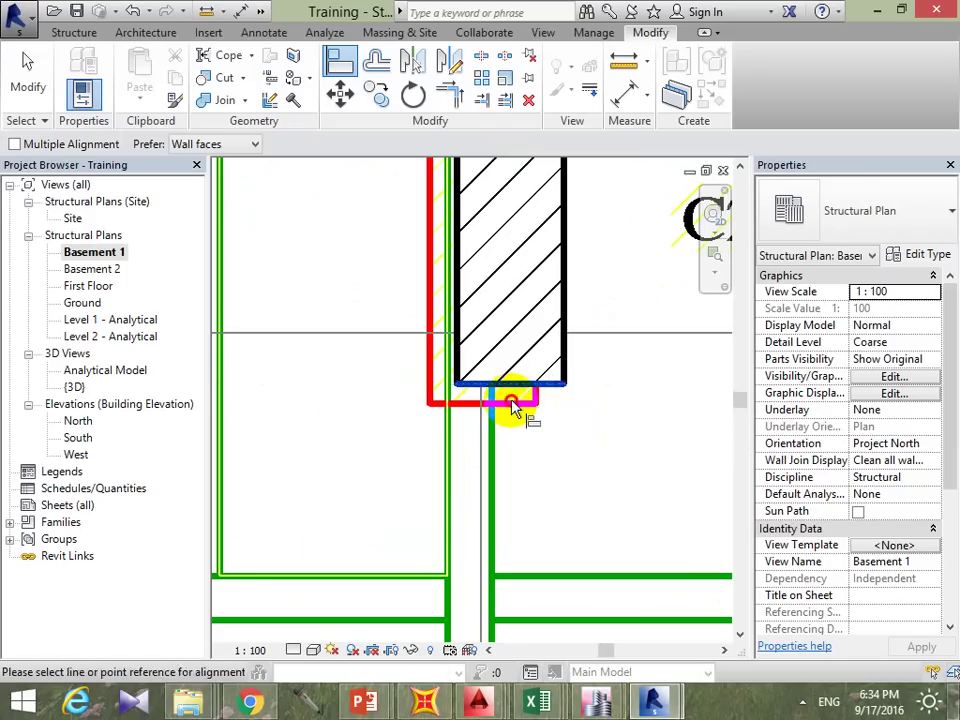
pyautogui.press('Escape')
pyautogui.press('Escape')
pyautogui.scroll(-3, 552, 443)
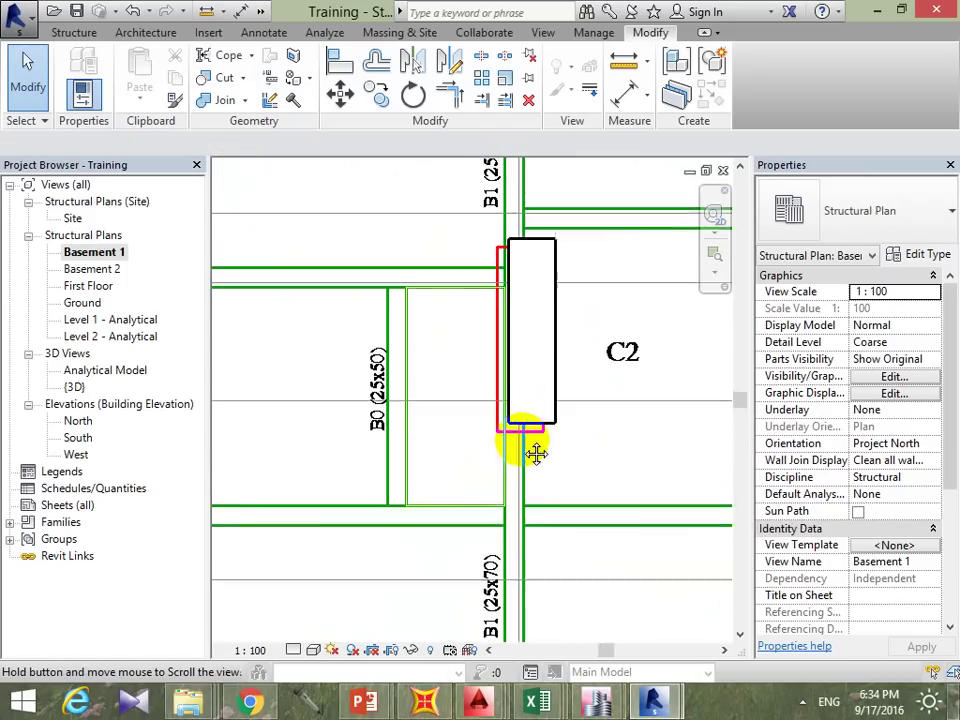
pyautogui.moveTo(531, 452); pyautogui.dragTo(522, 483, button='middle')
pyautogui.scroll(2, 522, 483)
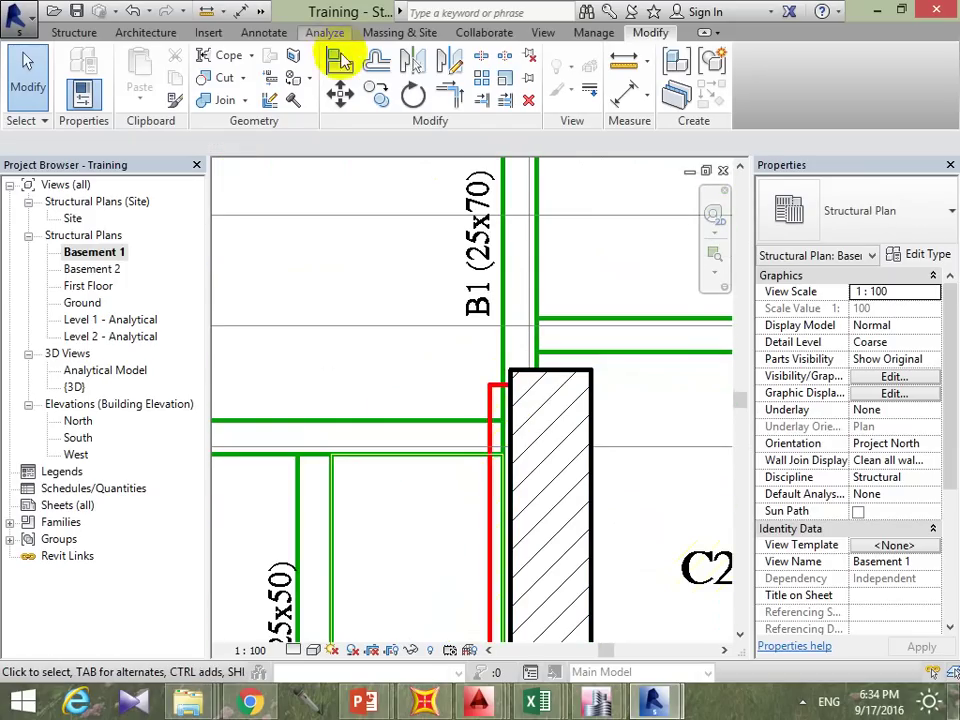
pyautogui.click(325, 32)
pyautogui.scroll(-2, 514, 332)
pyautogui.scroll(-2, 517, 388)
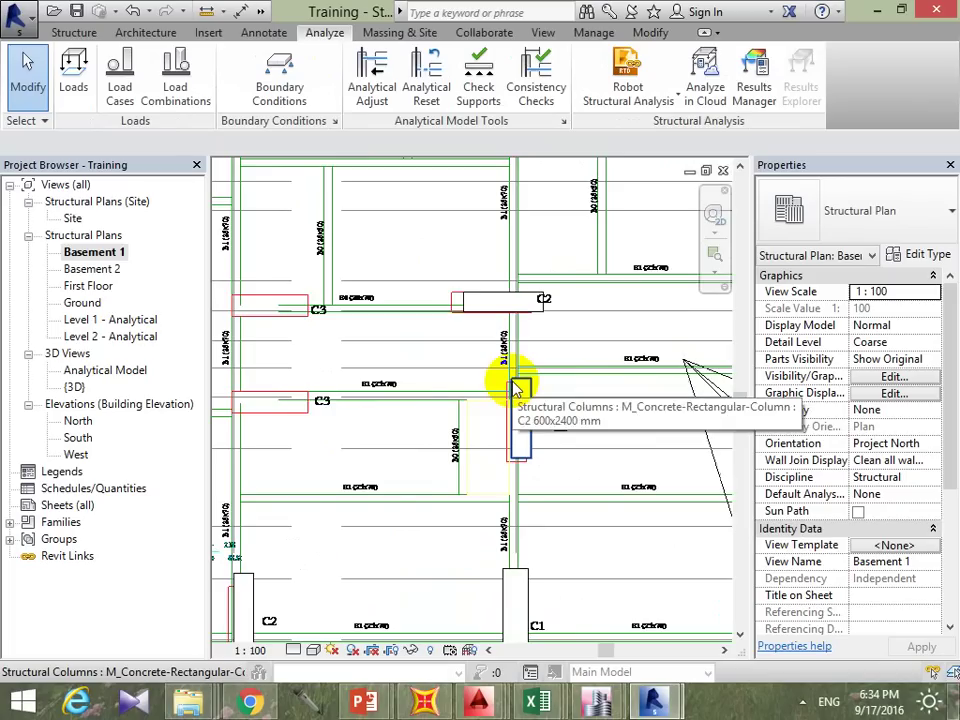
pyautogui.scroll(-3, 521, 388)
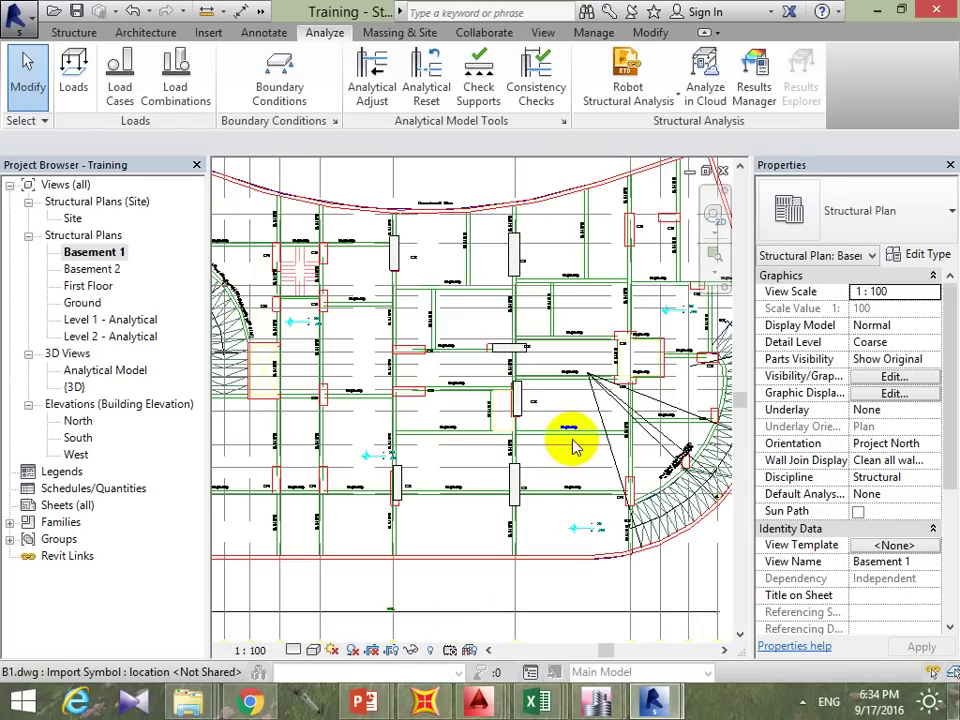
pyautogui.scroll(-3, 568, 440)
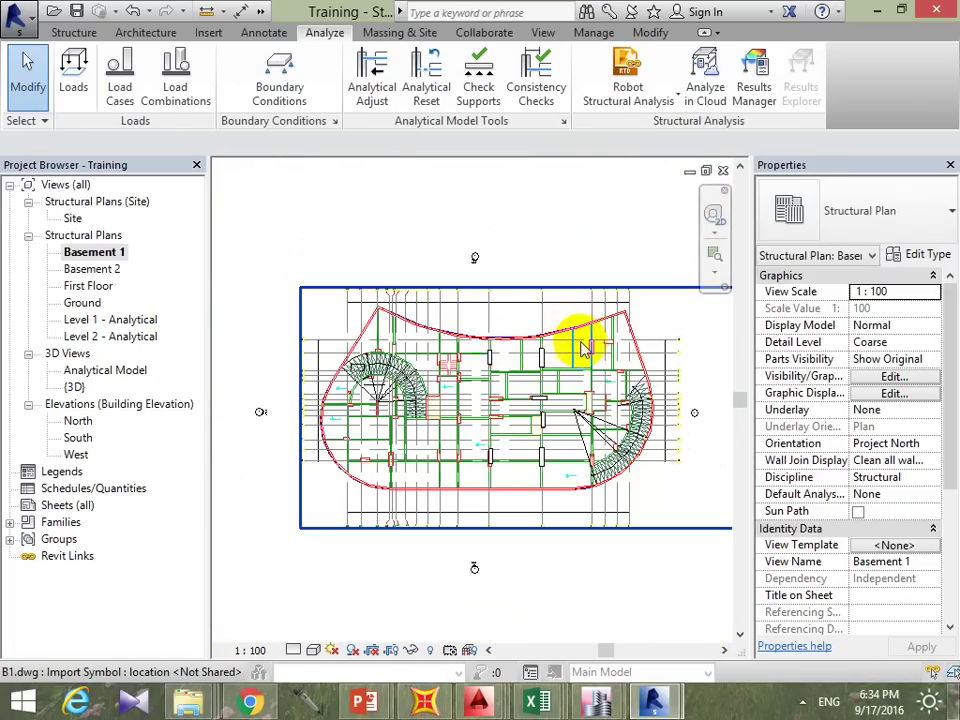
pyautogui.click(588, 313)
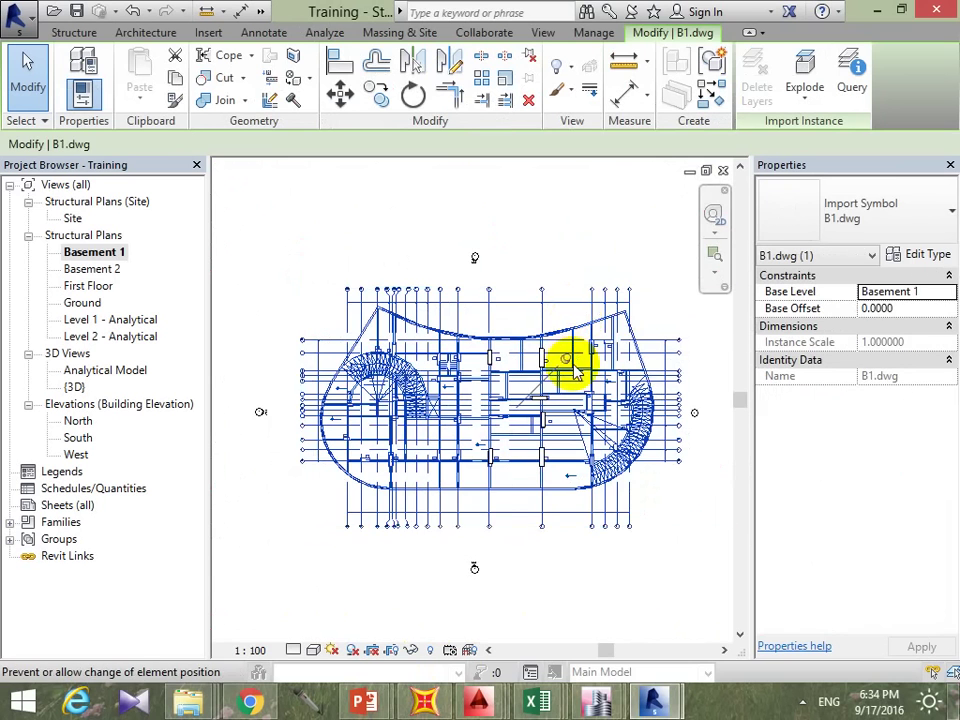
pyautogui.scroll(3, 575, 372)
pyautogui.scroll(2, 568, 364)
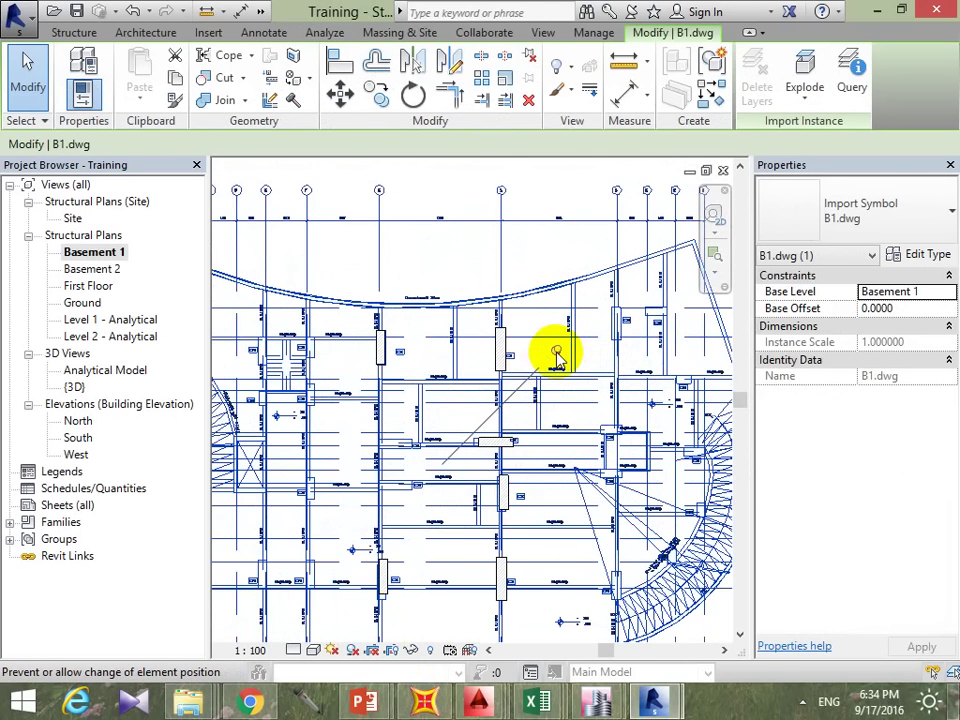
pyautogui.scroll(2, 557, 357)
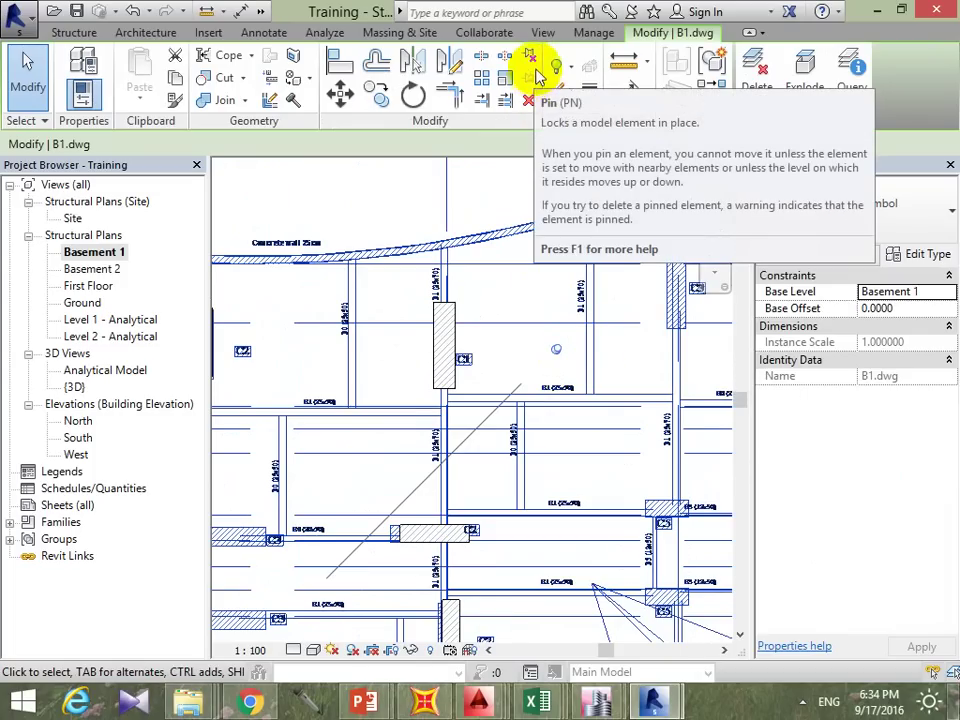
pyautogui.scroll(-1, 530, 400)
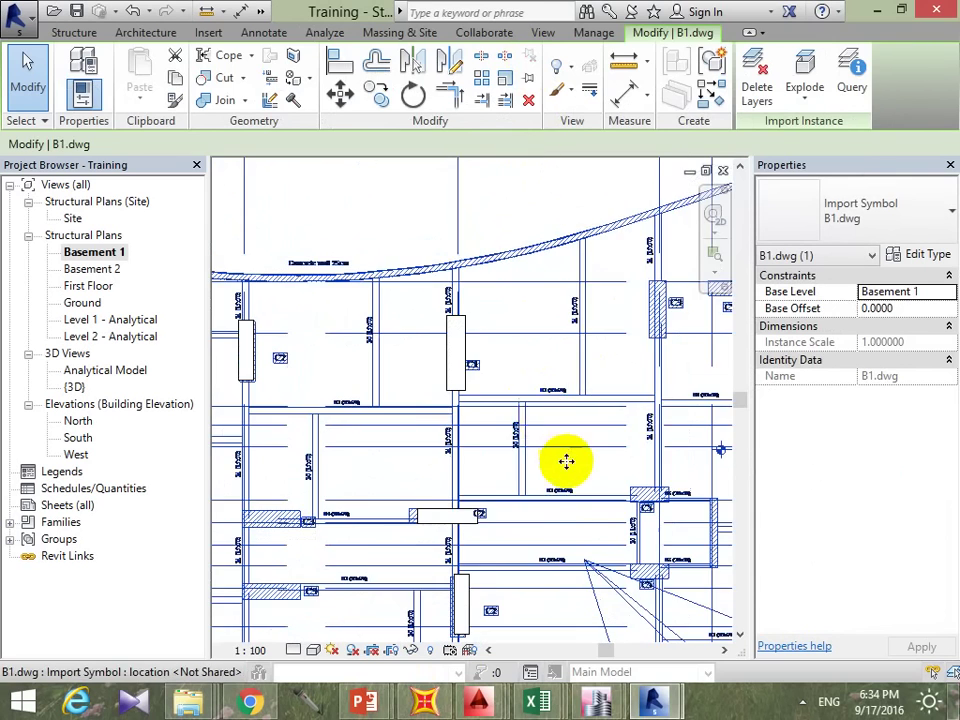
pyautogui.scroll(3, 386, 410)
pyautogui.scroll(3, 392, 350)
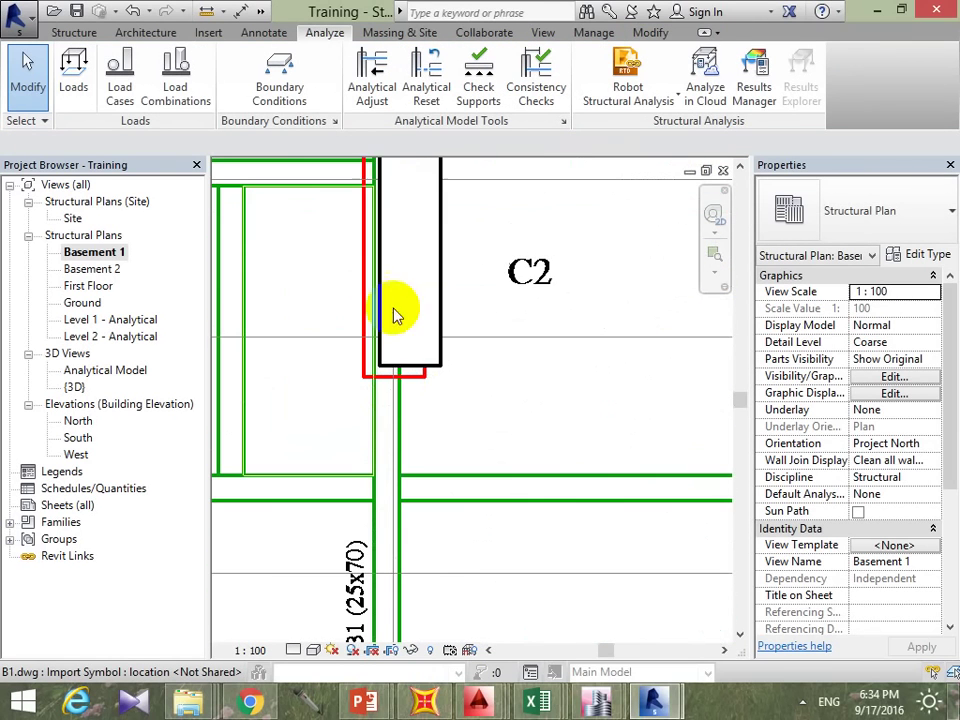
# Step: Align the imported drawing's edge with the column bottom
pyautogui.click(665, 40)
pyautogui.click(340, 60)
pyautogui.scroll(2, 425, 370)
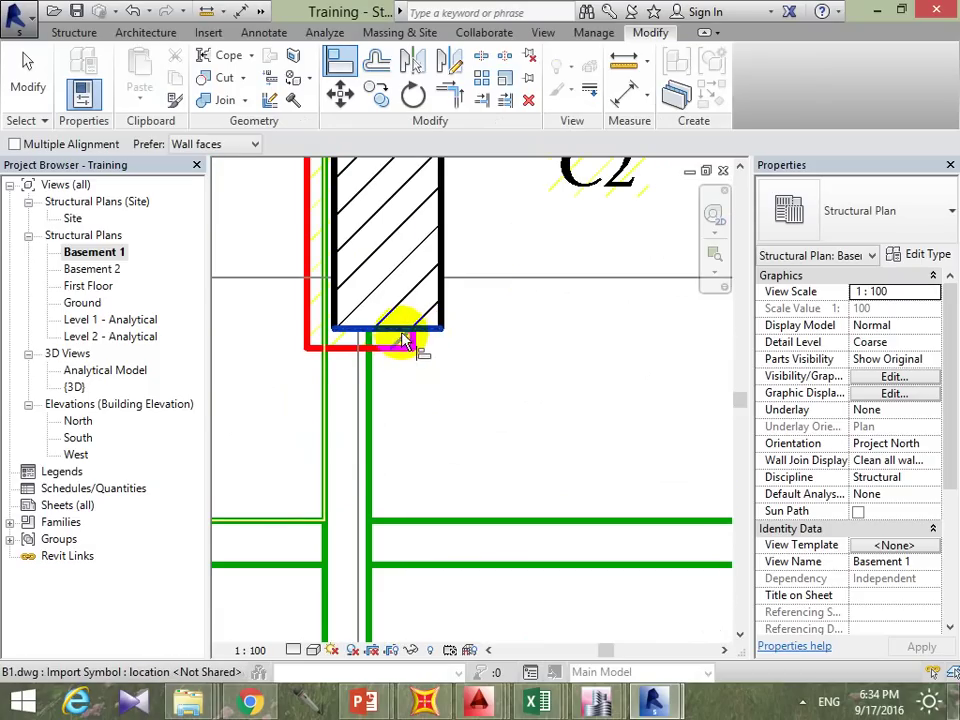
pyautogui.click(393, 358)
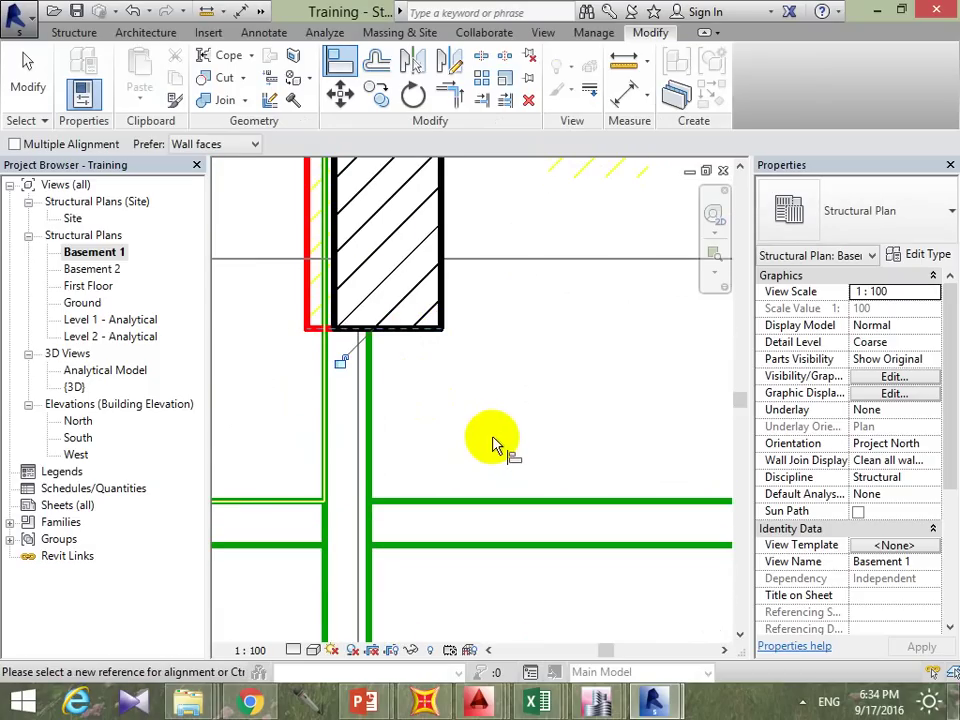
pyautogui.scroll(-3, 505, 420)
pyautogui.scroll(-4, 536, 429)
pyautogui.scroll(5, 514, 514)
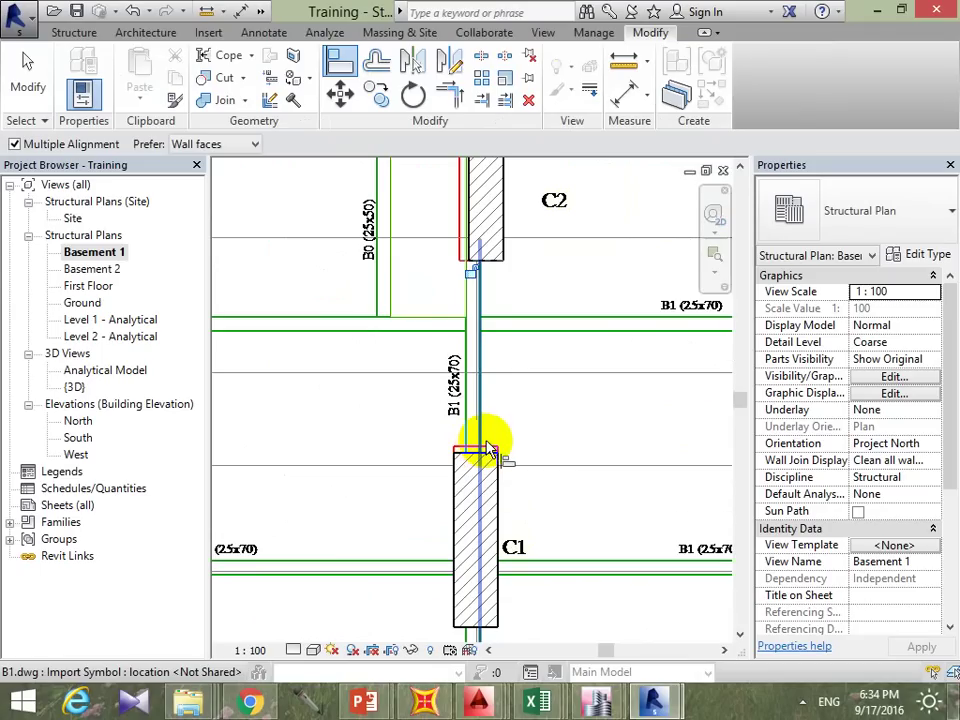
pyautogui.scroll(3, 485, 448)
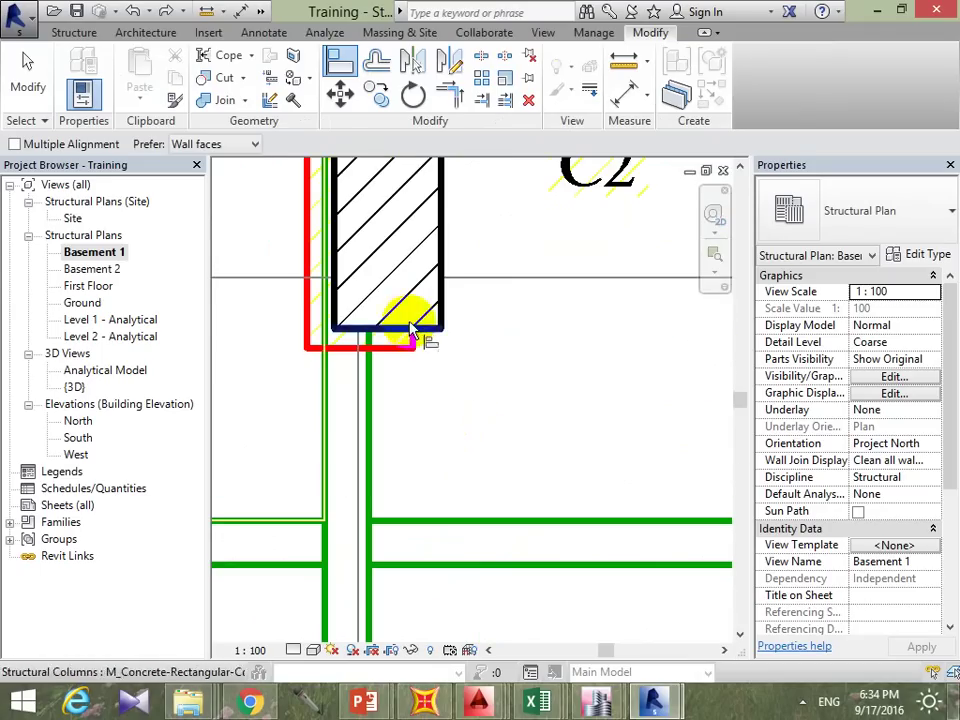
pyautogui.scroll(-3, 440, 360)
pyautogui.scroll(-2, 465, 395)
# Step: Pin the B1.dwg import in place and centre the view on column C2
pyautogui.click(489, 396)
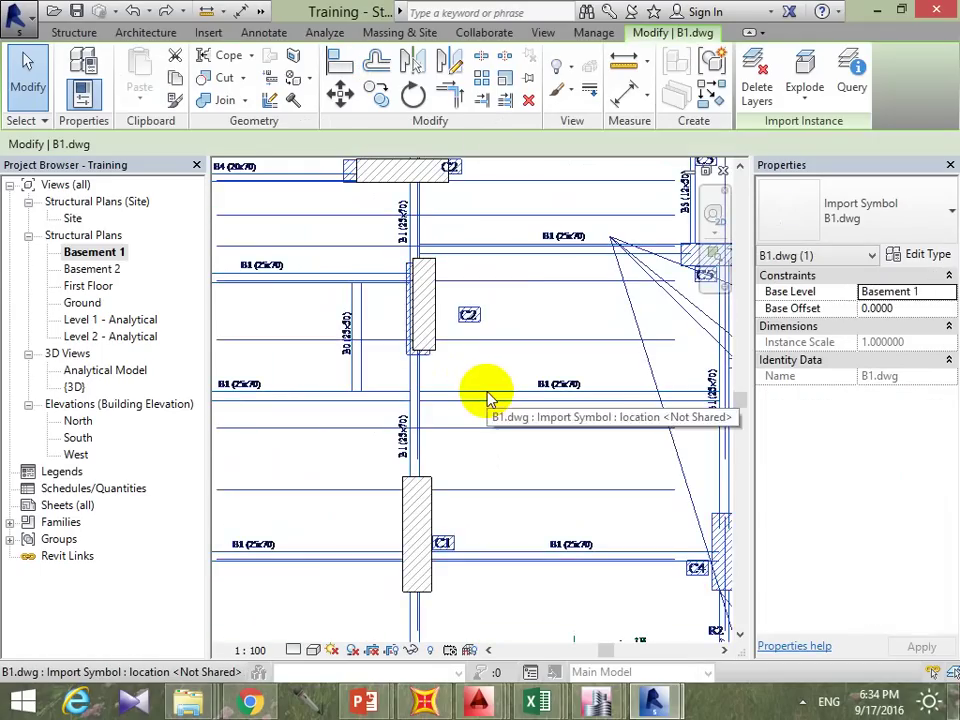
pyautogui.scroll(-2, 495, 406)
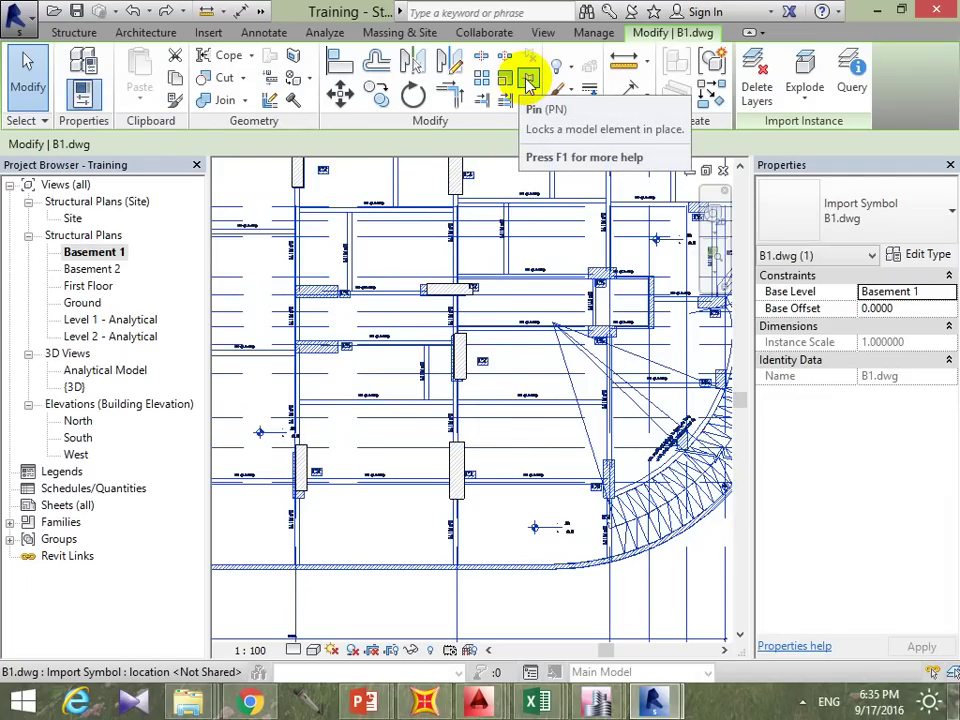
pyautogui.click(528, 80)
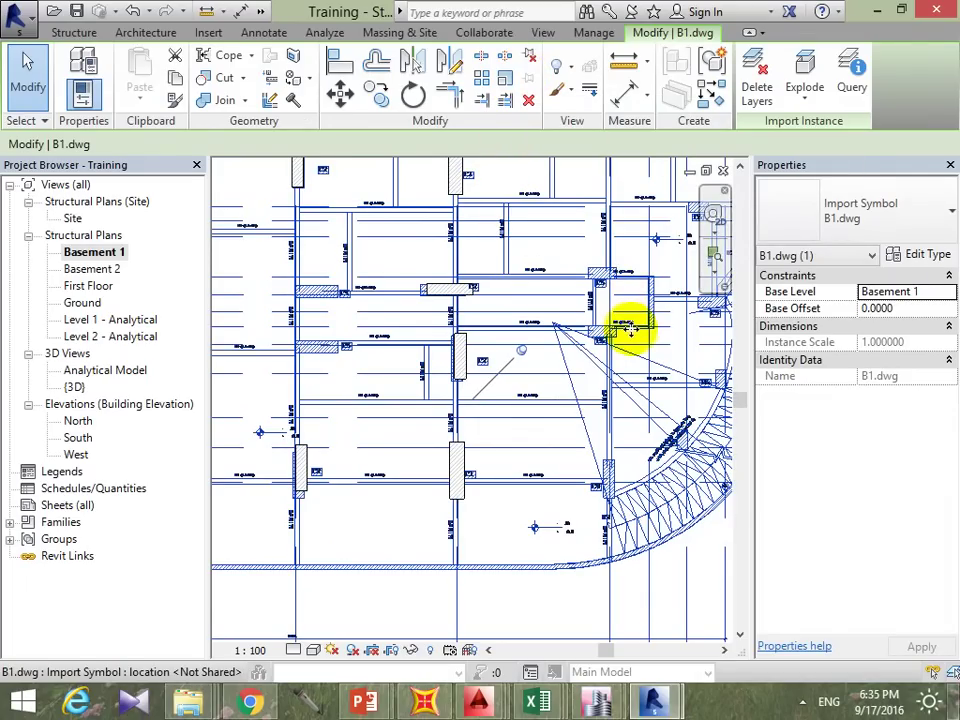
pyautogui.scroll(-2, 652, 342)
pyautogui.moveTo(600, 321); pyautogui.dragTo(615, 326, button='middle')
pyautogui.press('Escape')
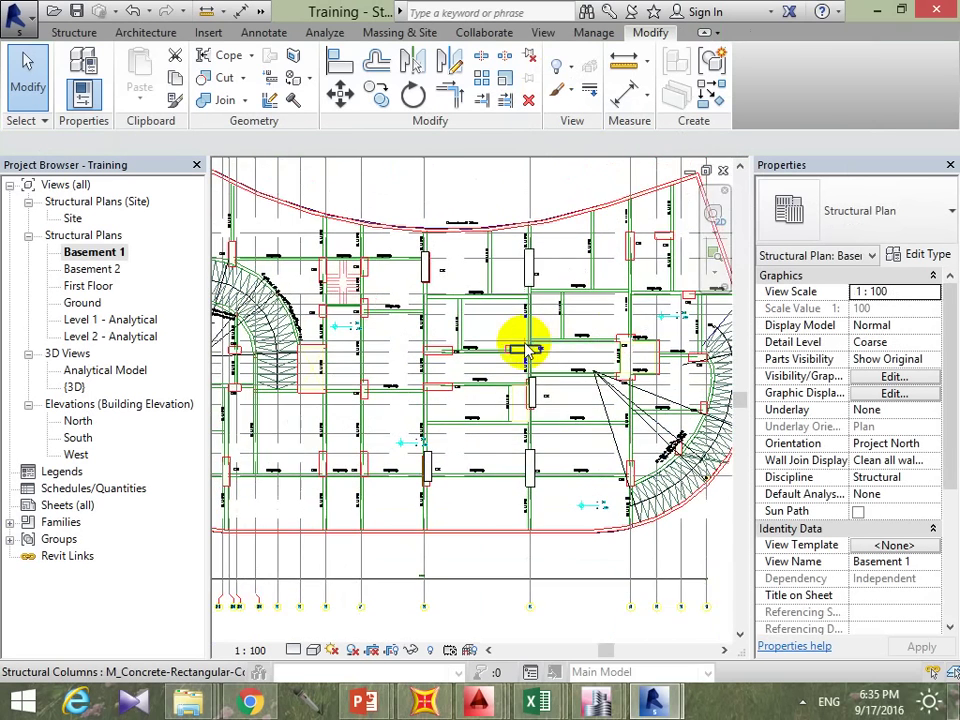
pyautogui.scroll(5, 527, 334)
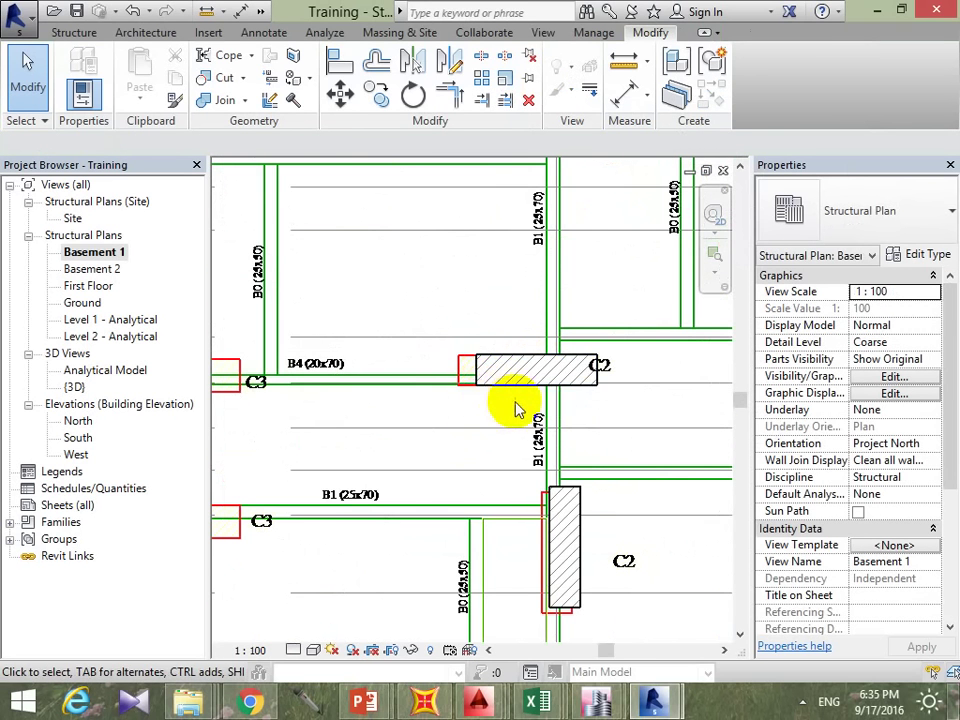
pyautogui.scroll(1, 489, 364)
pyautogui.scroll(2, 489, 364)
pyautogui.moveTo(620, 363); pyautogui.dragTo(588, 360, button='middle')
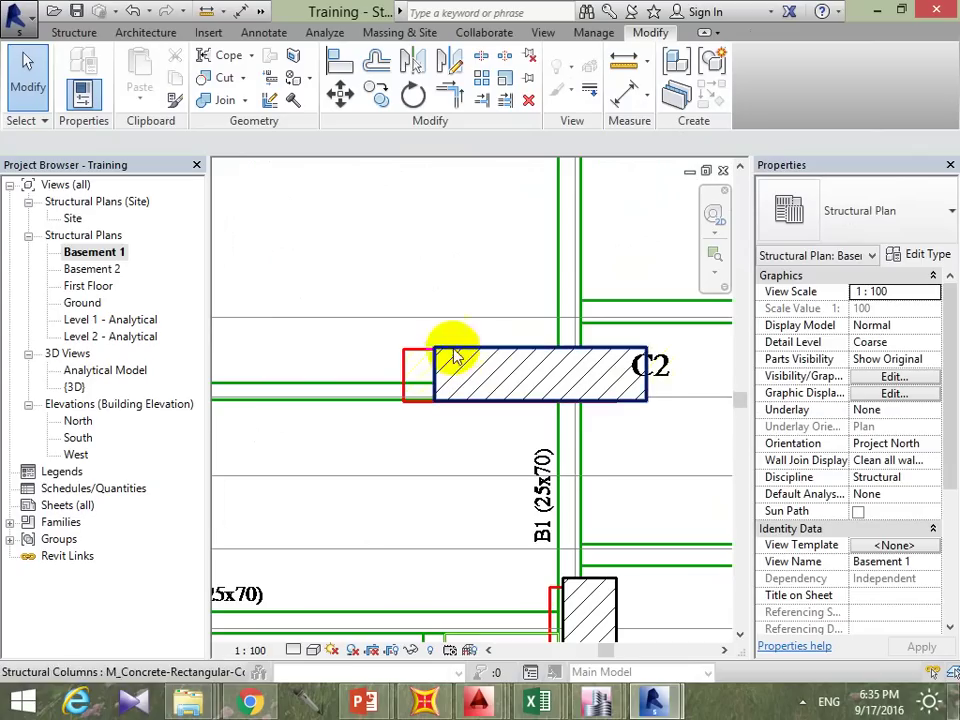
# Step: Align the C2 column's left end to the reference line, then view the whole grid
pyautogui.click(340, 60)
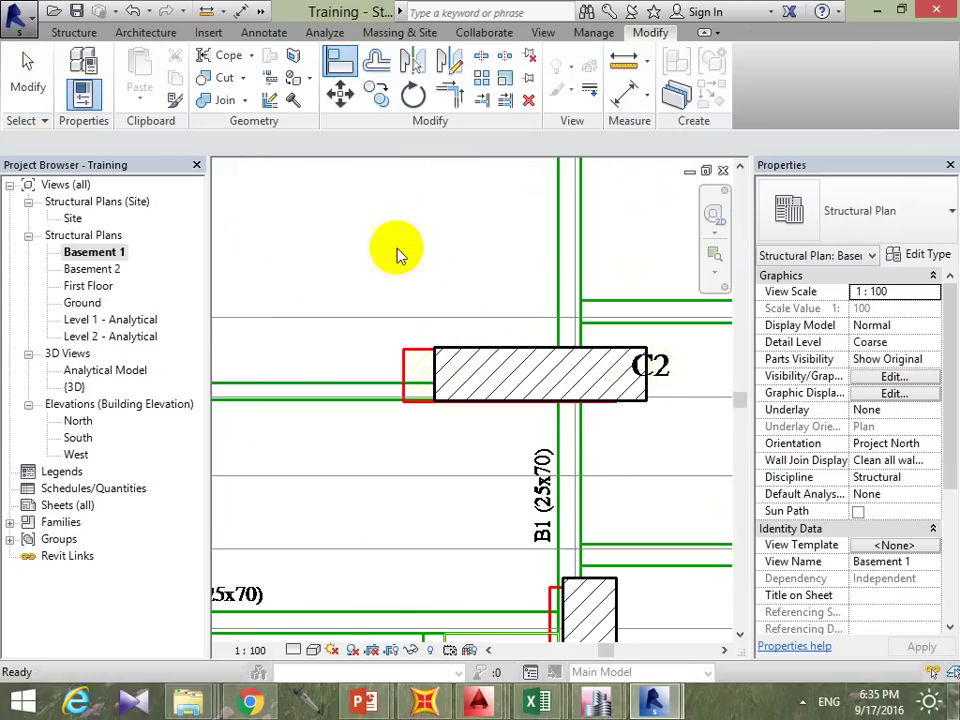
pyautogui.click(418, 368)
pyautogui.scroll(-2, 560, 340)
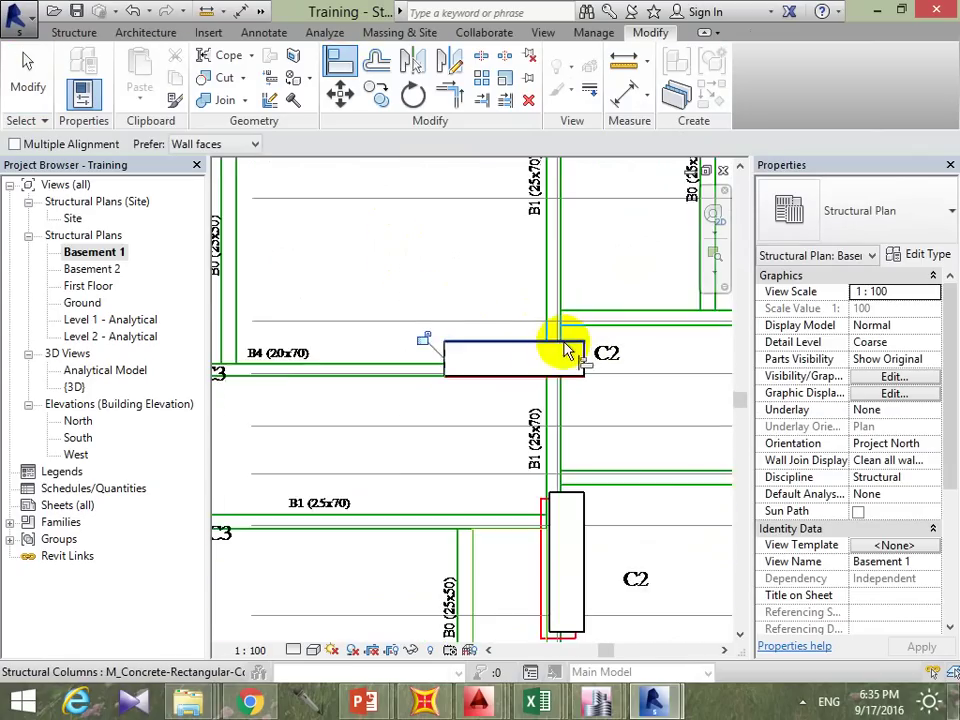
pyautogui.scroll(2, 545, 364)
pyautogui.scroll(3, 545, 363)
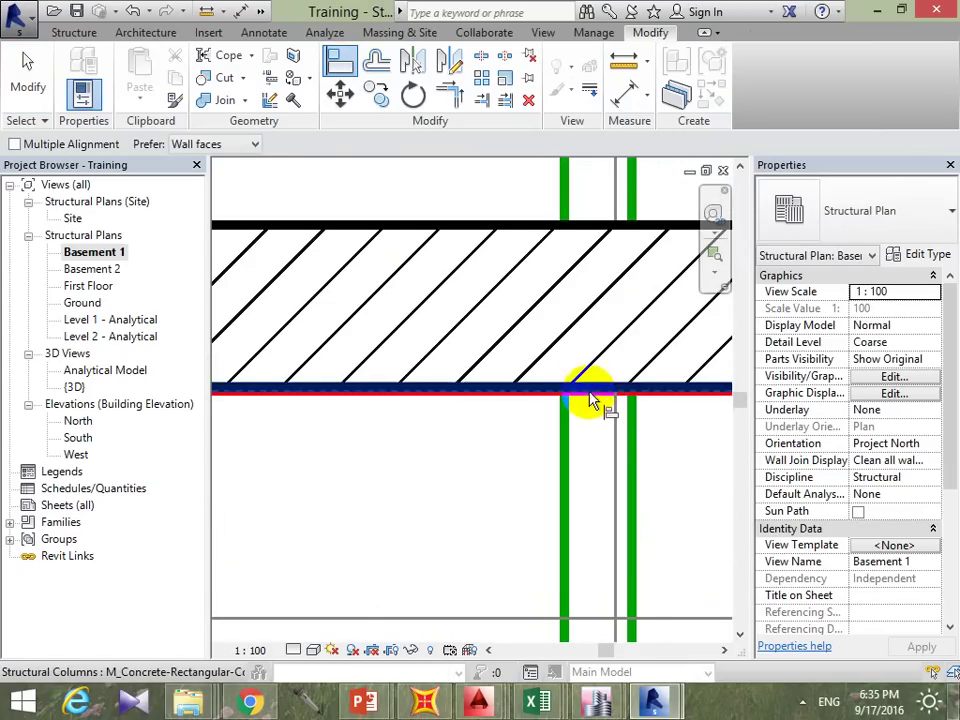
pyautogui.scroll(-2, 595, 405)
pyautogui.scroll(-2, 606, 399)
pyautogui.scroll(-2, 589, 407)
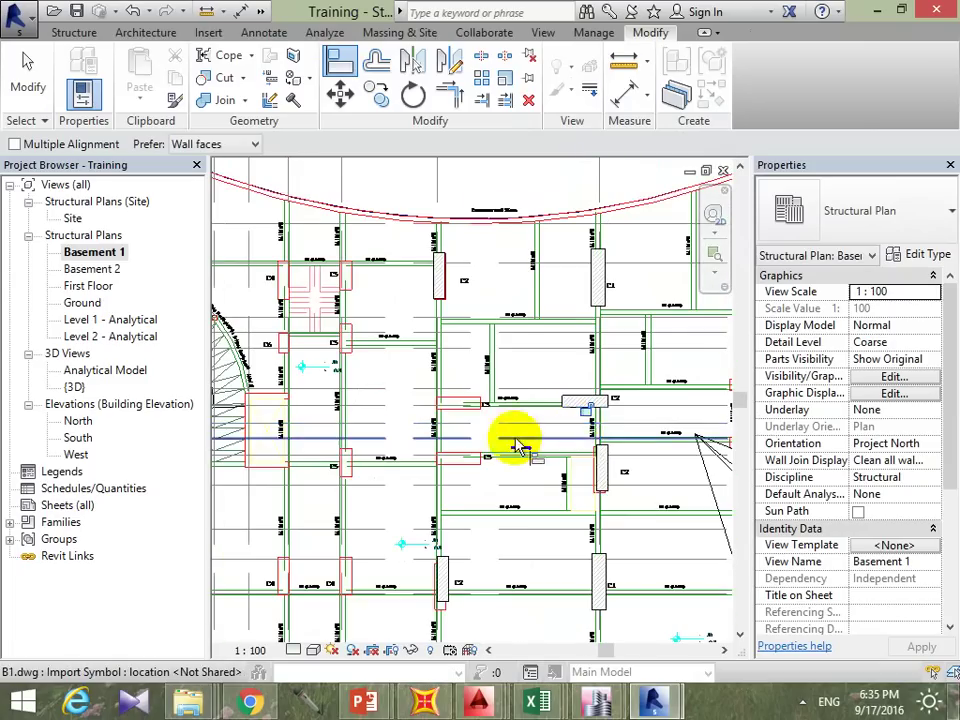
pyautogui.moveTo(510, 439)
pyautogui.mouseDown(button='middle')
pyautogui.moveTo(545, 425)
pyautogui.moveTo(502, 407)
pyautogui.mouseUp(button='middle')
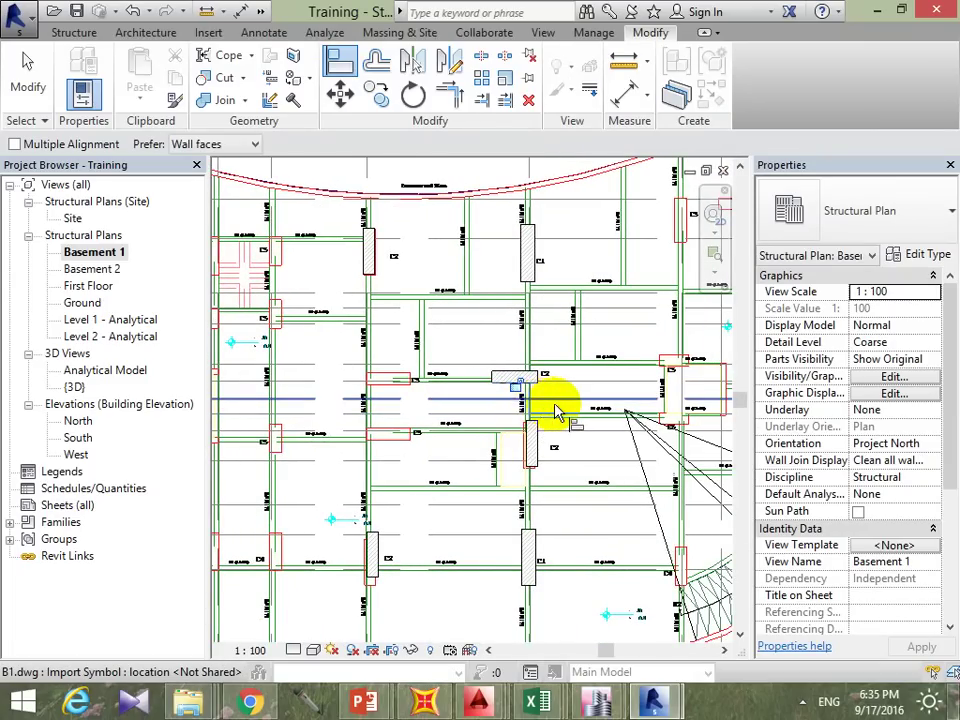
# Step: Place a structural beam running from column C1 to column C2
pyautogui.click(75, 32)
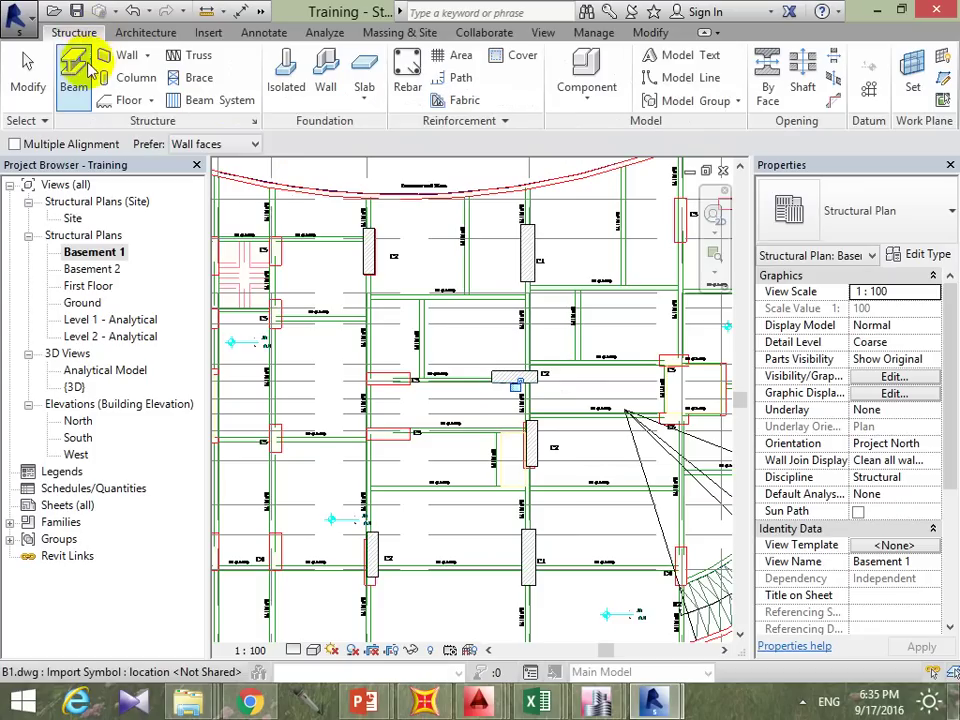
pyautogui.click(78, 80)
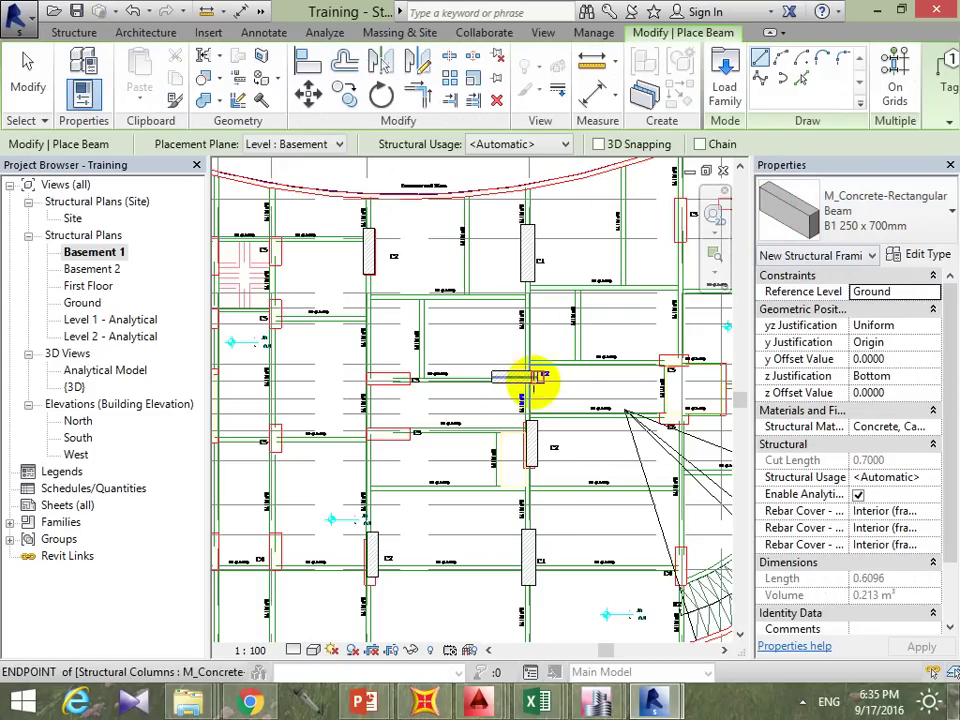
pyautogui.scroll(3, 542, 381)
pyautogui.scroll(2, 519, 243)
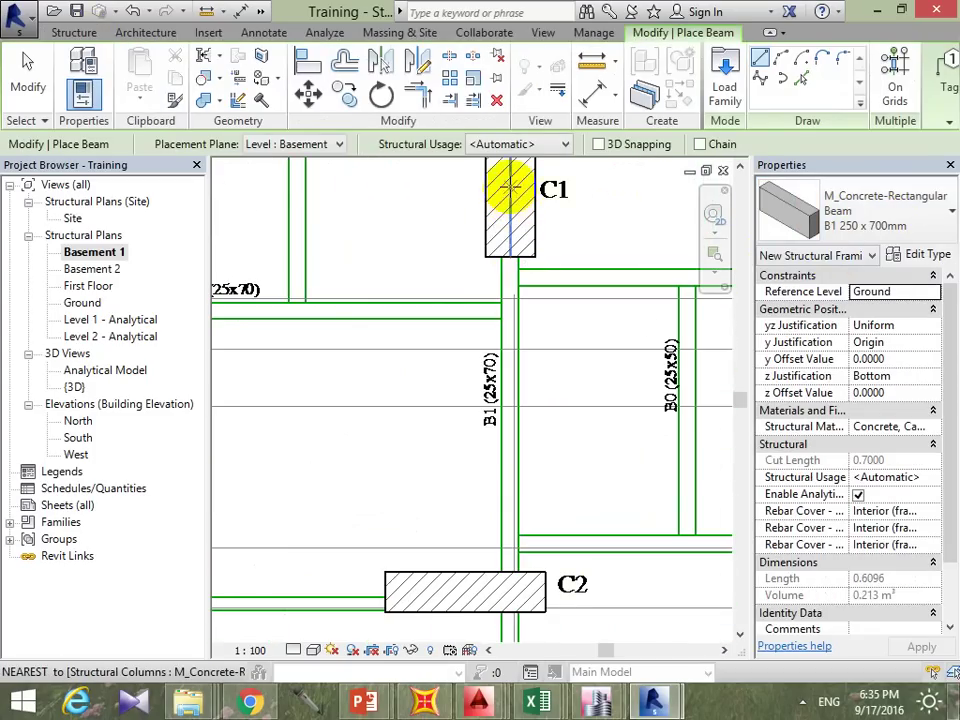
pyautogui.click(509, 181)
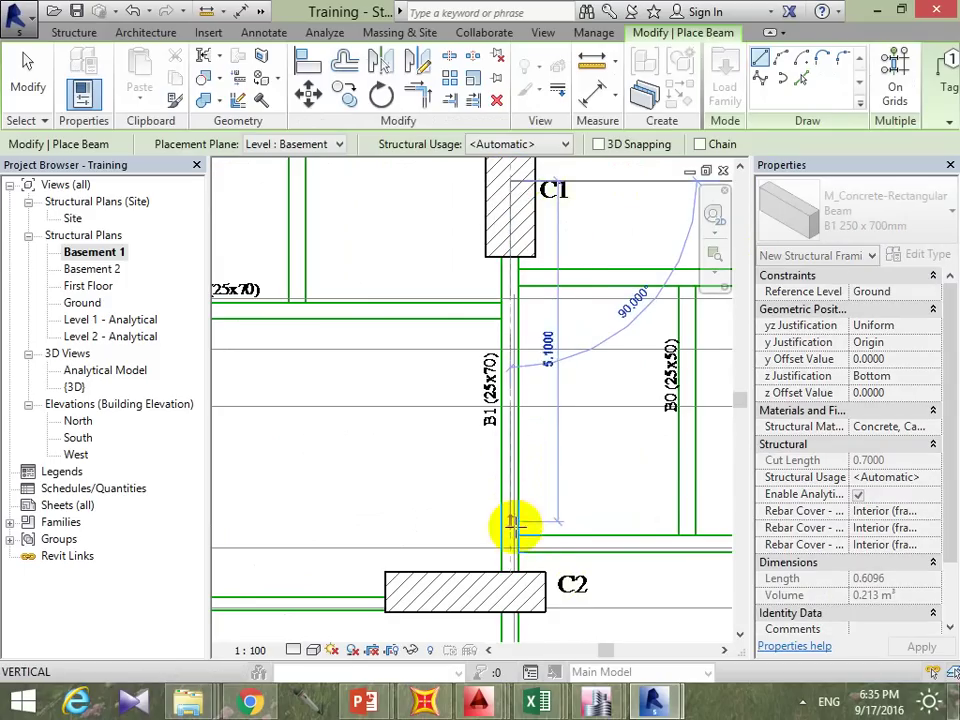
pyautogui.click(510, 583)
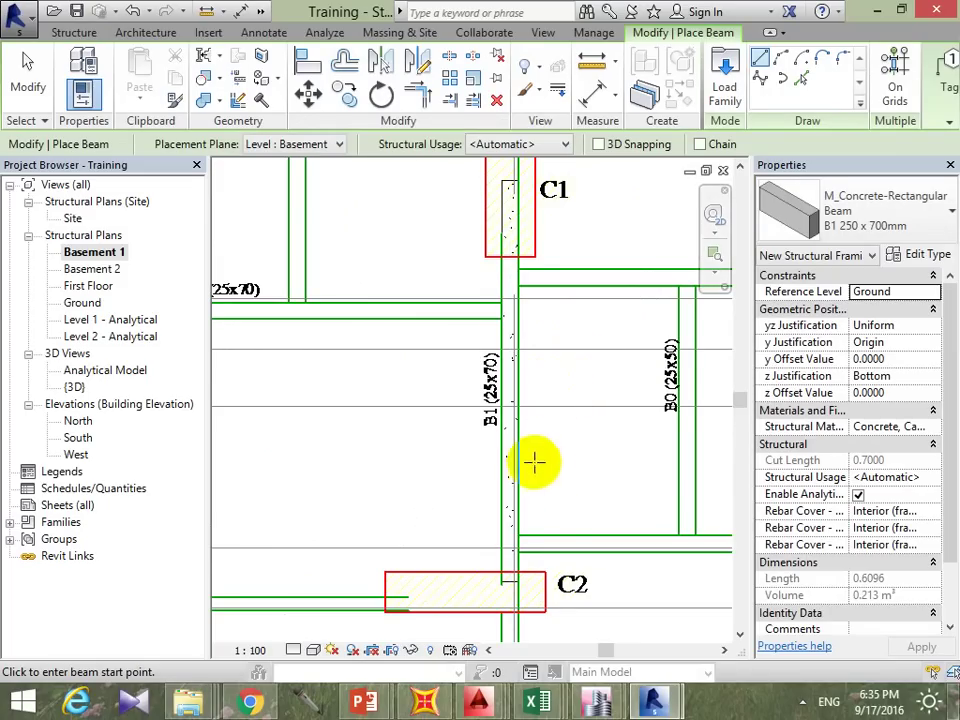
pyautogui.scroll(1, 533, 461)
pyautogui.moveTo(538, 323)
pyautogui.mouseDown(button='middle')
pyautogui.moveTo(584, 452)
pyautogui.moveTo(579, 488)
pyautogui.mouseUp(button='middle')
pyautogui.press('Escape')
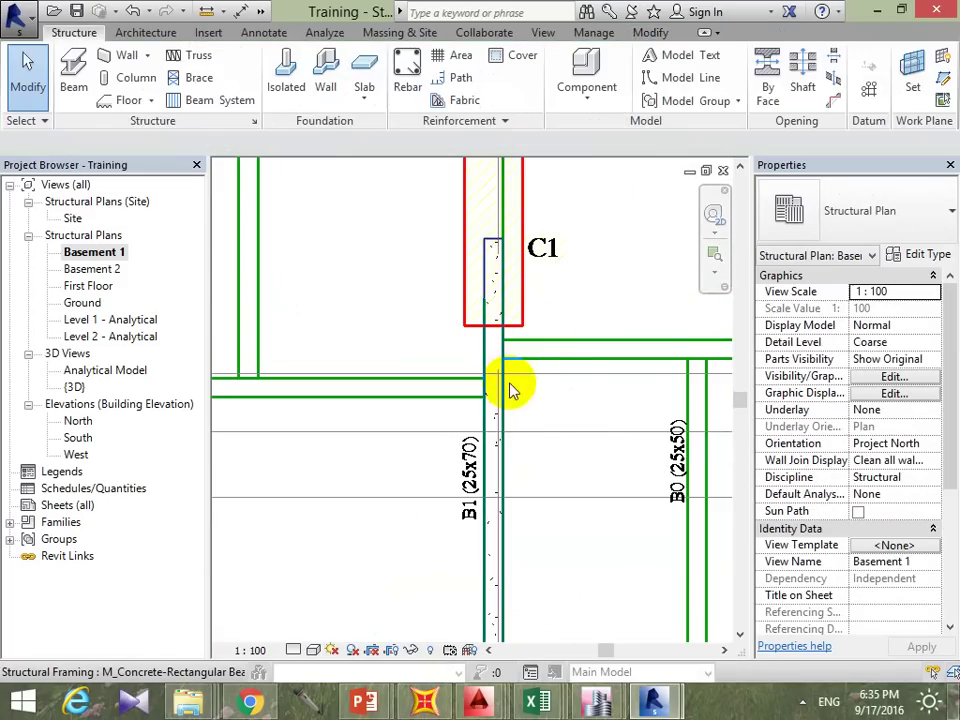
# Step: Open the new beam's M_Concrete-Rectangular Beam family and close it without saving
pyautogui.click(503, 392)
pyautogui.doubleClick(490, 396)
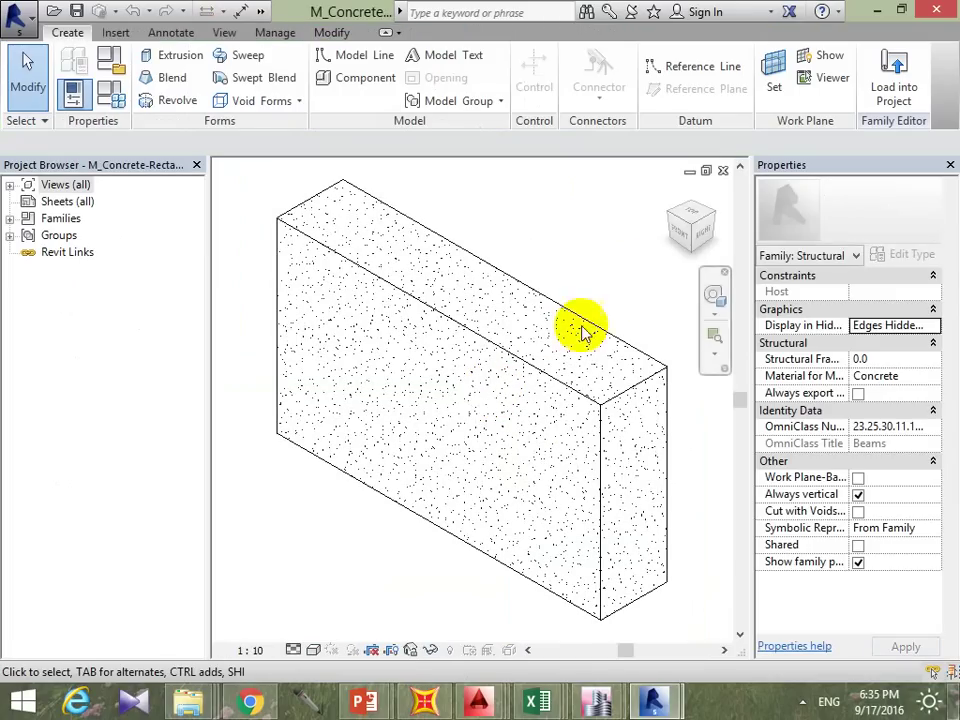
pyautogui.click(723, 172)
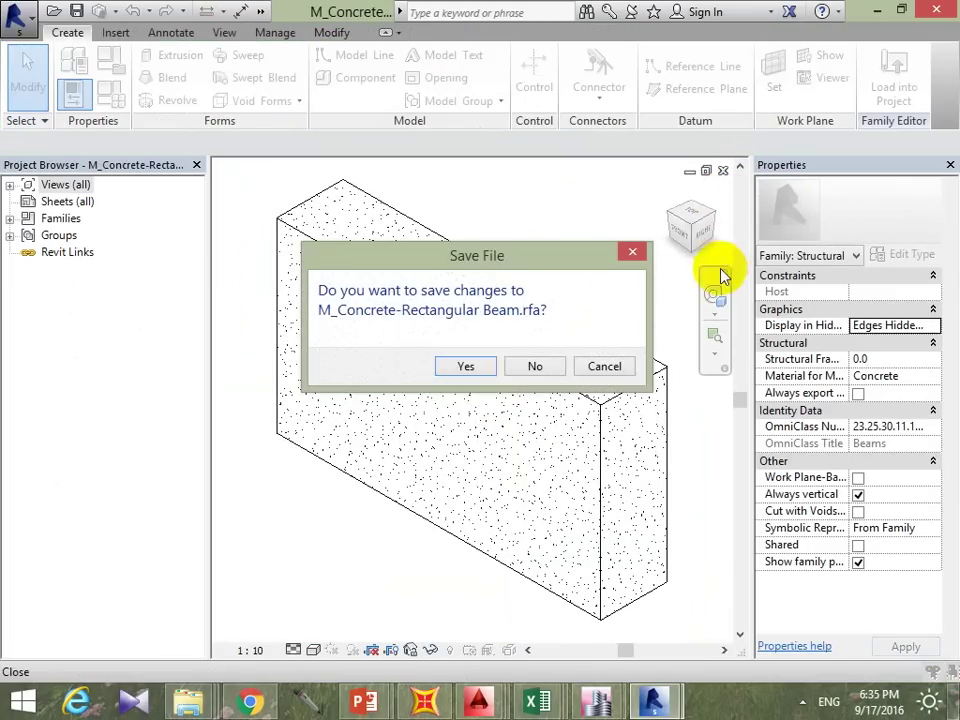
pyautogui.click(466, 366)
pyautogui.press('Escape')
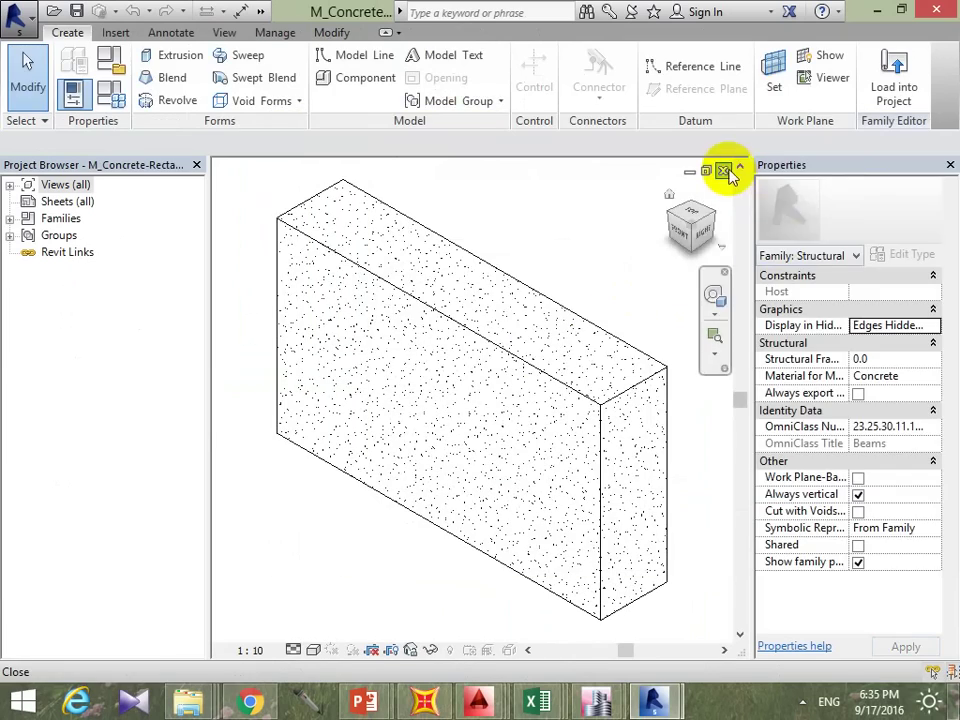
pyautogui.click(723, 171)
pyautogui.click(530, 367)
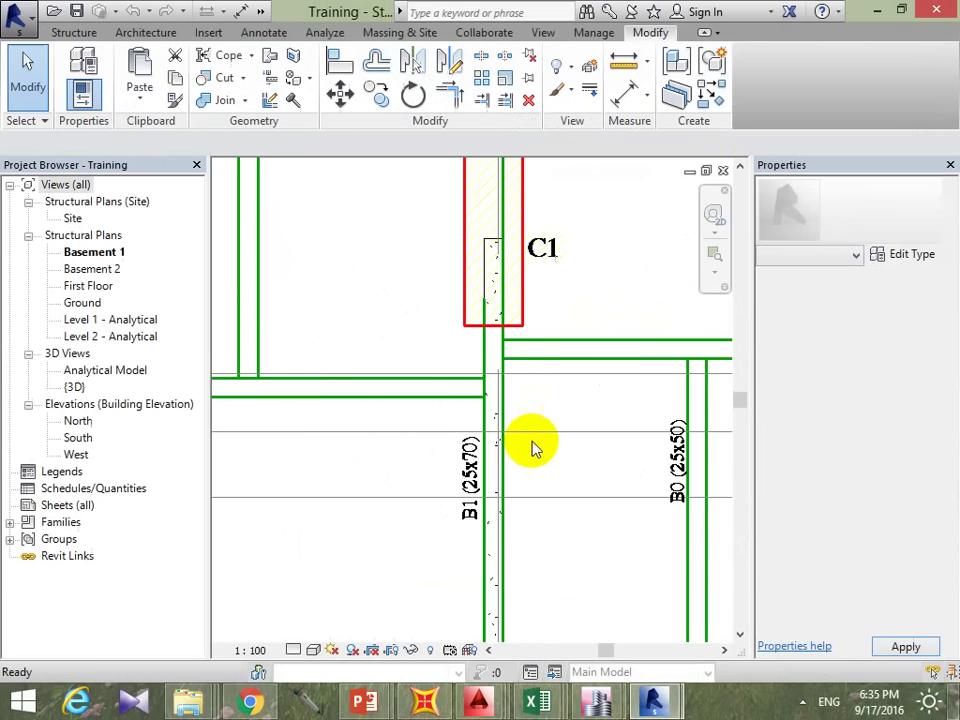
# Step: Select the new B1 beam and nudge it slightly left
pyautogui.scroll(-4, 575, 360)
pyautogui.scroll(-2, 540, 375)
pyautogui.moveTo(583, 336)
pyautogui.mouseDown(button='middle')
pyautogui.moveTo(583, 396)
pyautogui.moveTo(502, 485)
pyautogui.mouseUp(button='middle')
pyautogui.scroll(2, 502, 485)
pyautogui.scroll(3, 514, 446)
pyautogui.scroll(3, 525, 392)
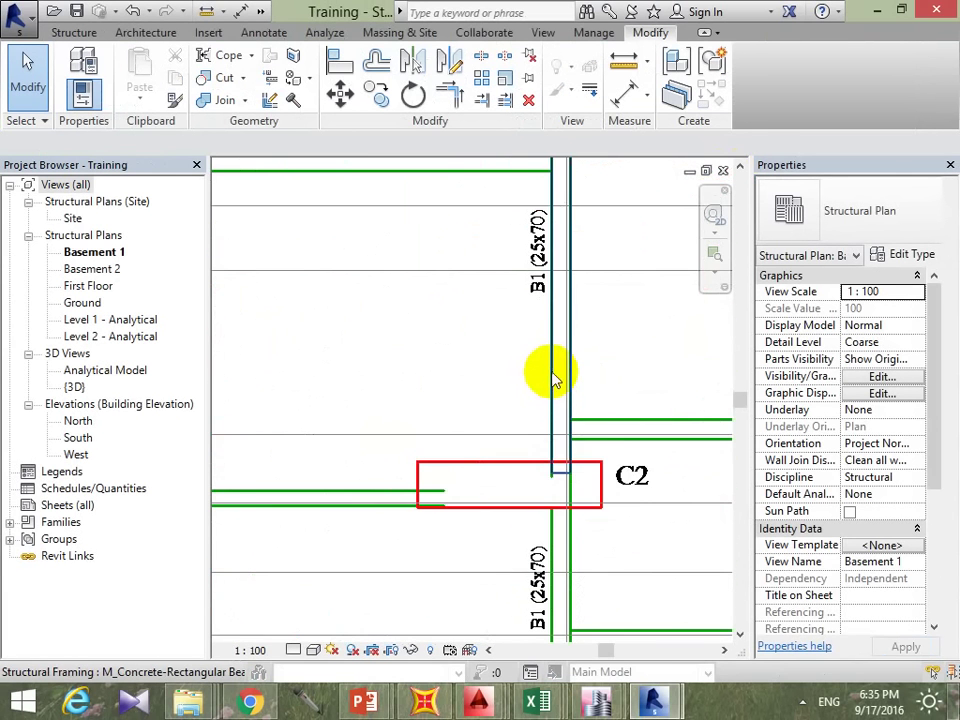
pyautogui.click(553, 369)
pyautogui.moveTo(555, 367); pyautogui.dragTo(543, 416)
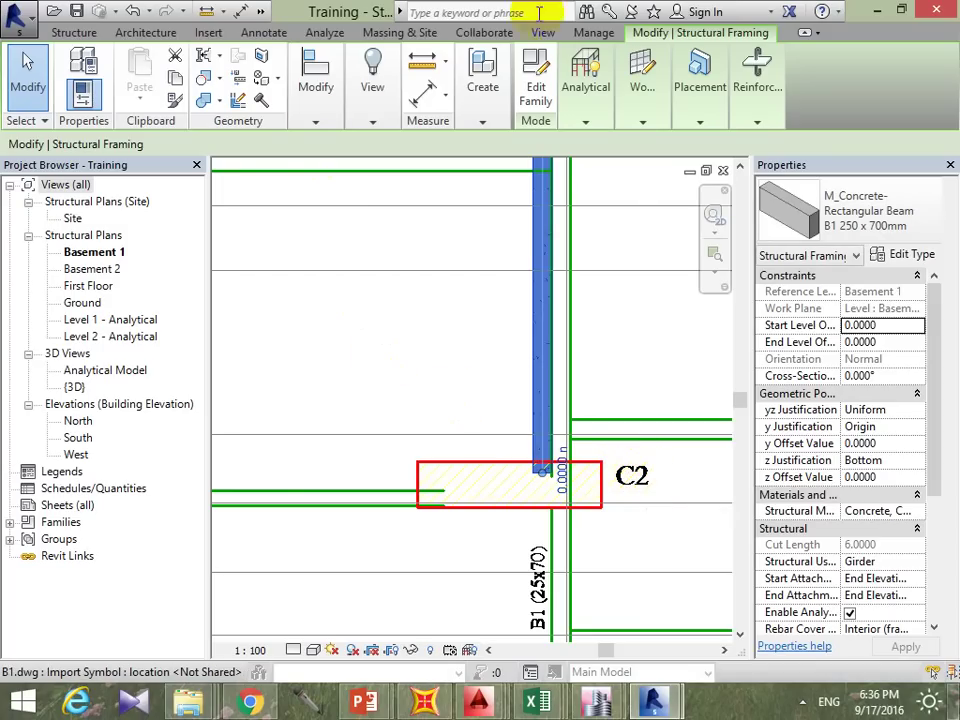
pyautogui.press('Escape')
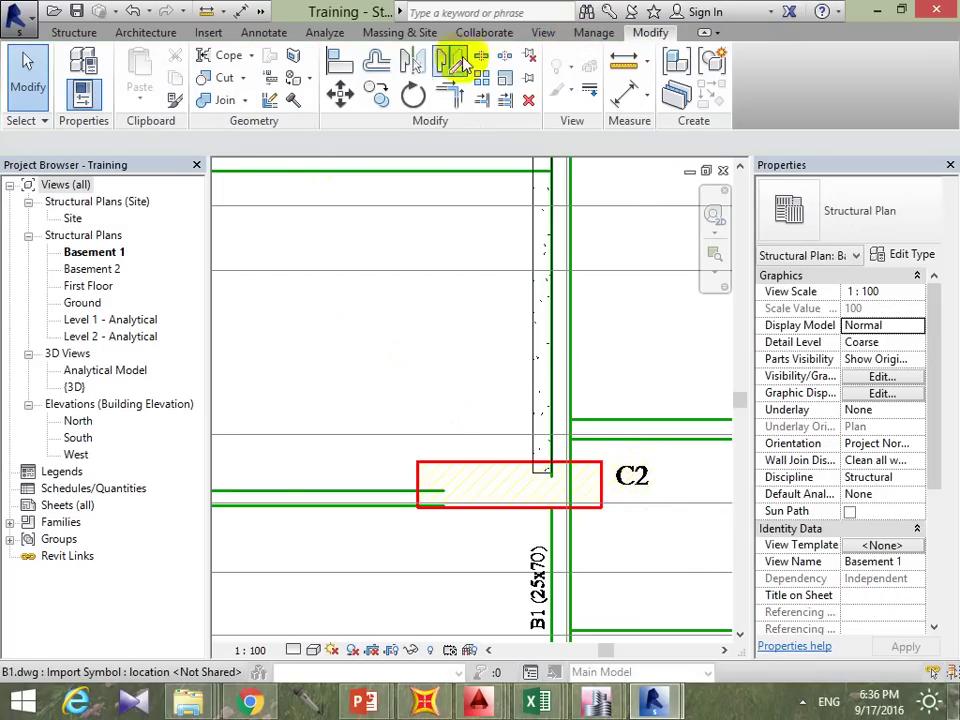
# Step: Align the new beam's edge onto the drawing's B1 beam line
pyautogui.click(342, 60)
pyautogui.scroll(2, 585, 340)
pyautogui.scroll(1, 565, 310)
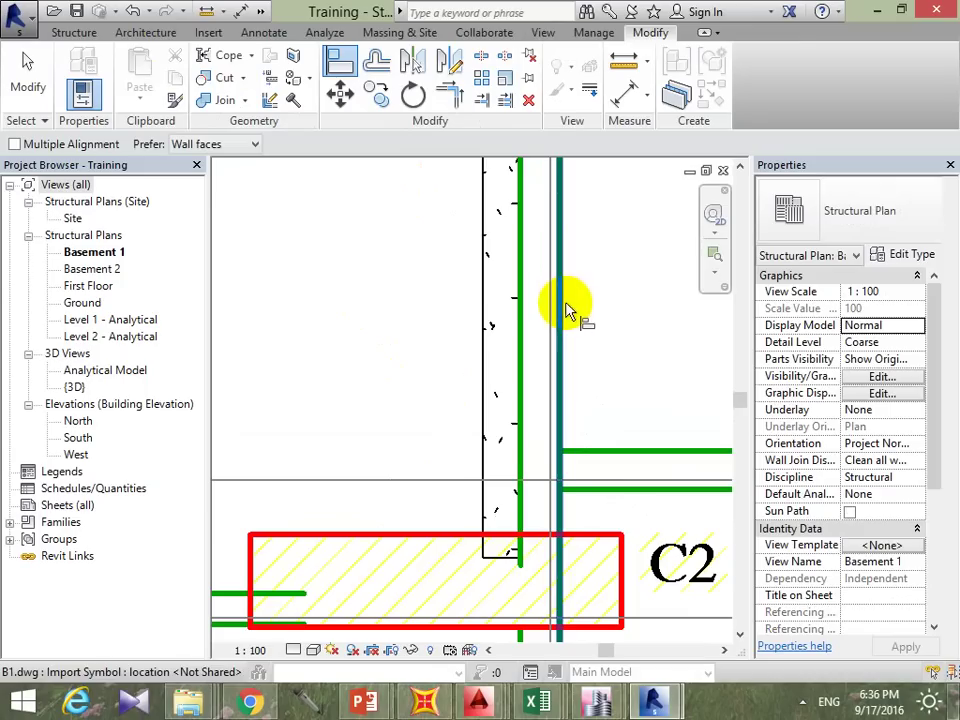
pyautogui.click(563, 310)
pyautogui.click(515, 297)
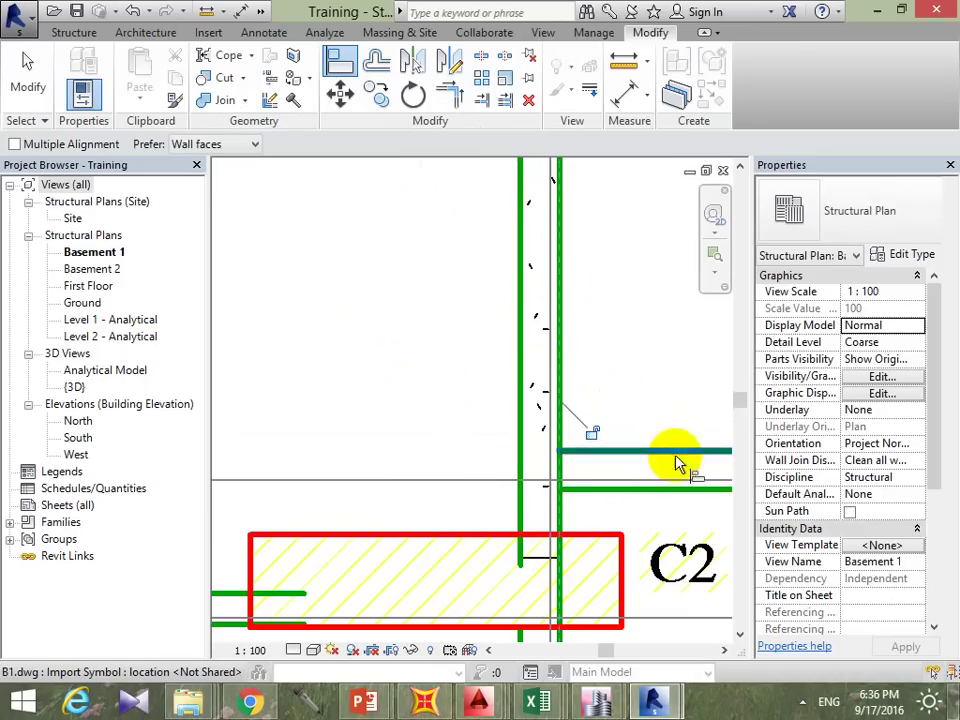
pyautogui.scroll(-3, 690, 560)
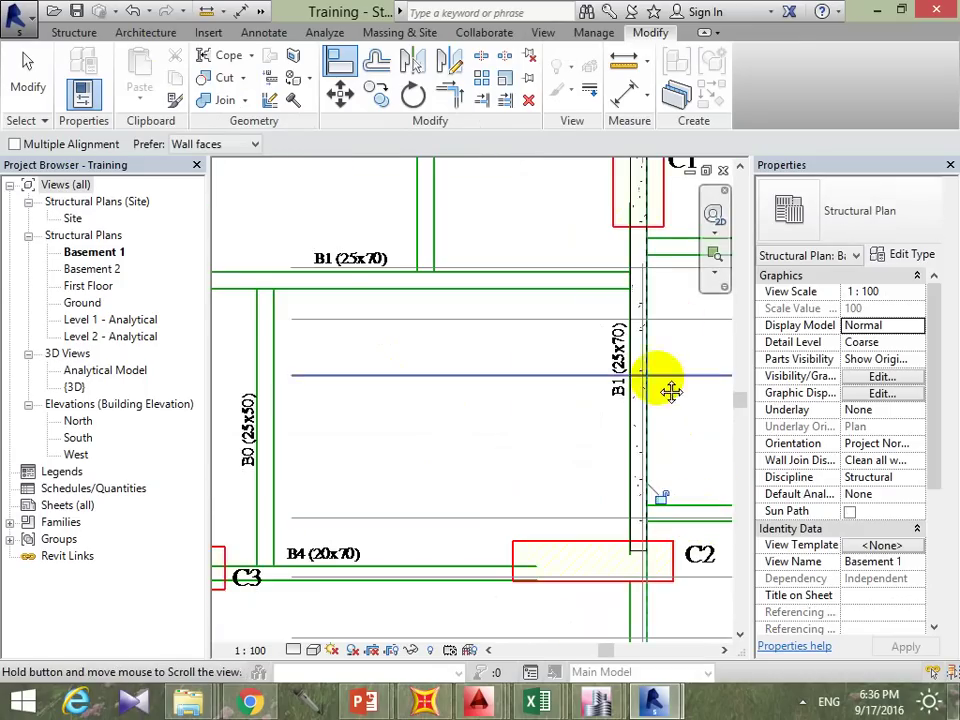
pyautogui.moveTo(671, 390)
pyautogui.mouseDown(button='middle')
pyautogui.moveTo(642, 467)
pyautogui.moveTo(630, 467)
pyautogui.mouseUp(button='middle')
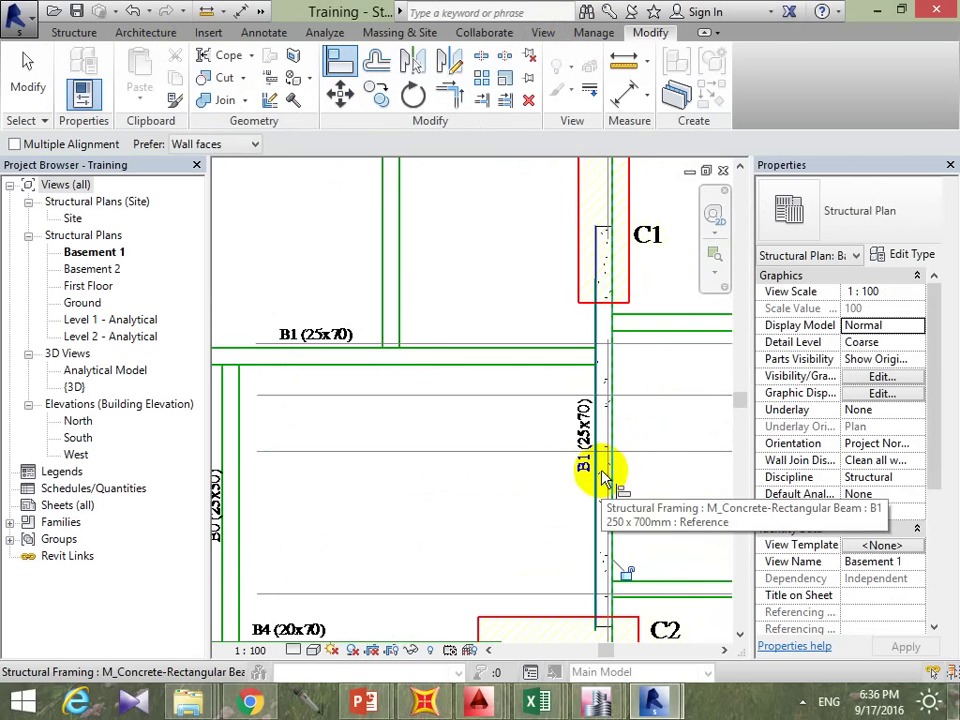
pyautogui.scroll(-2, 600, 420)
pyautogui.scroll(-2, 568, 420)
pyautogui.scroll(-2, 568, 437)
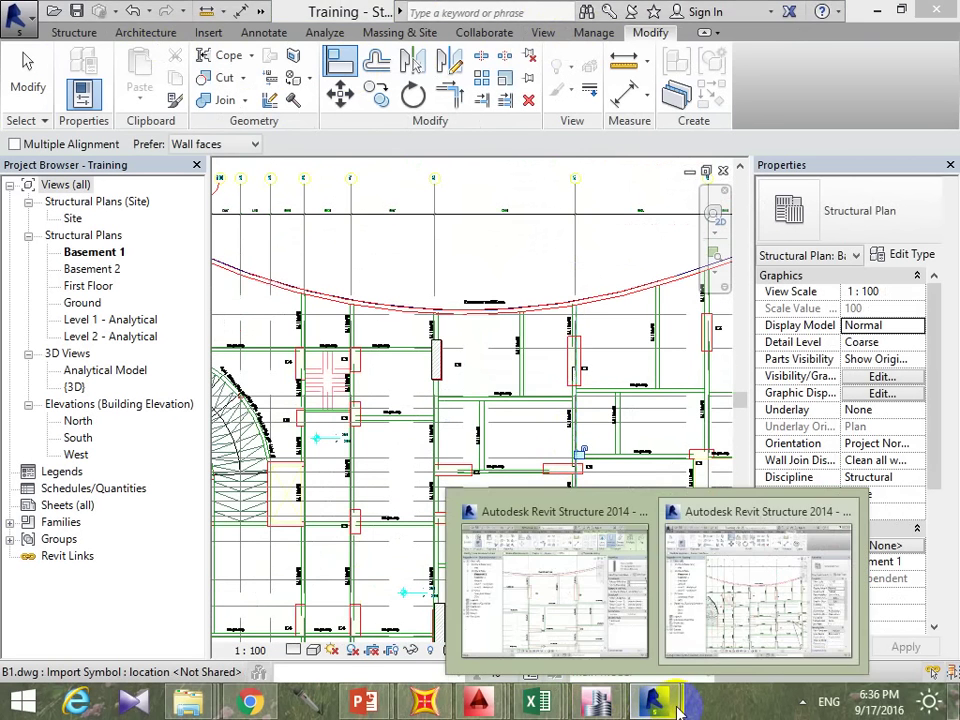
# Step: In the Structural Analysis project, drag the B1.dwg import to a new position
pyautogui.click(615, 587)
pyautogui.scroll(-3, 578, 413)
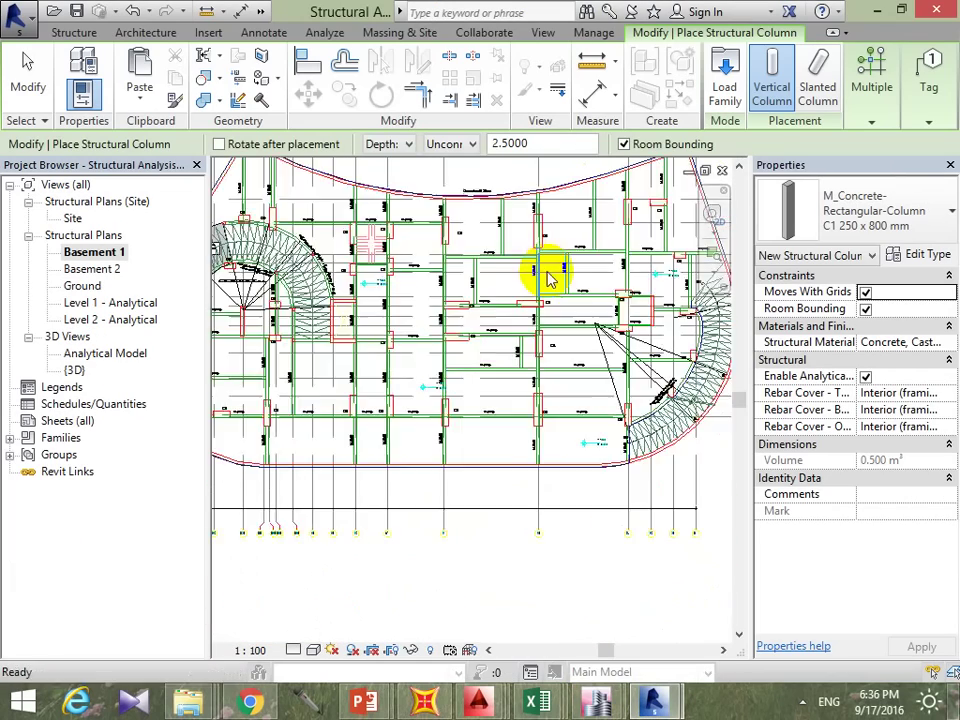
pyautogui.moveTo(549, 274)
pyautogui.mouseDown(button='middle')
pyautogui.moveTo(583, 392)
pyautogui.moveTo(572, 458)
pyautogui.mouseUp(button='middle')
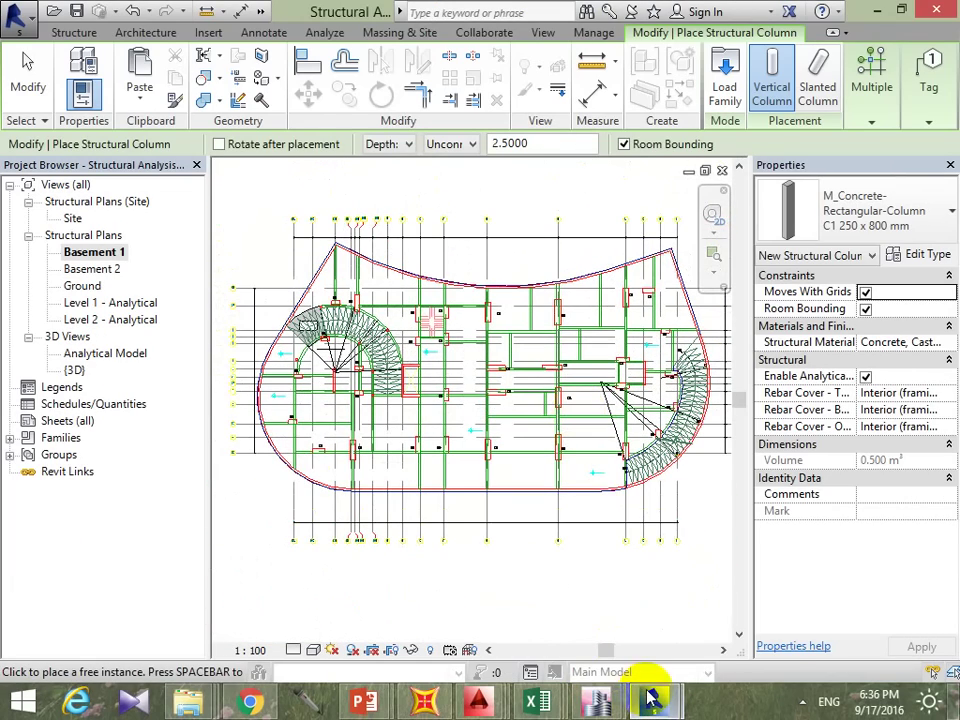
pyautogui.moveTo(652, 700)
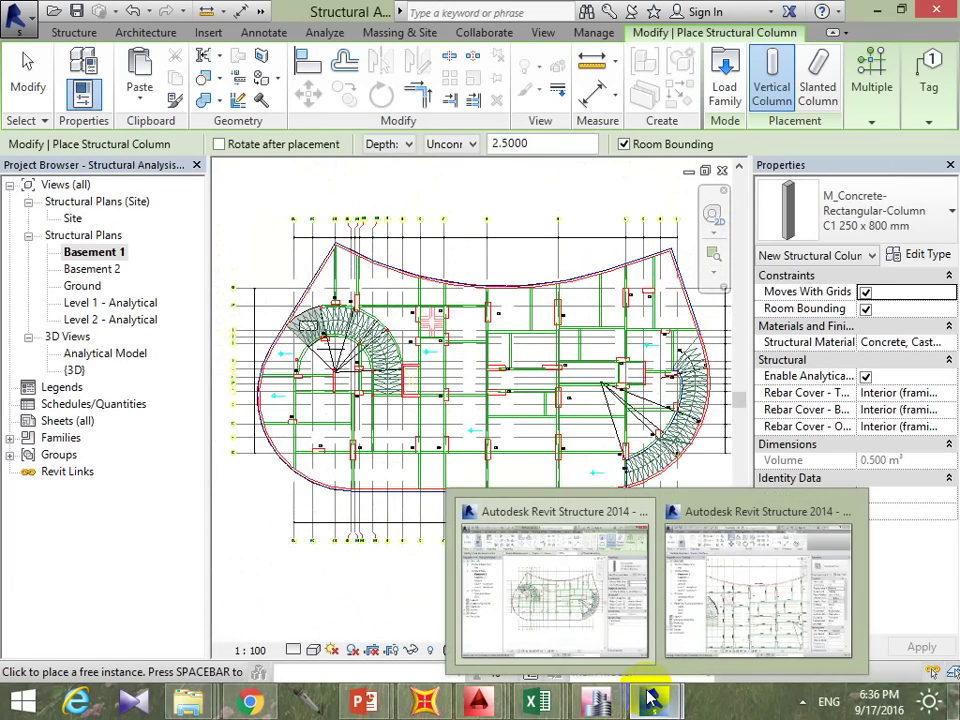
pyautogui.press('Escape')
pyautogui.press('Escape')
pyautogui.click(553, 497)
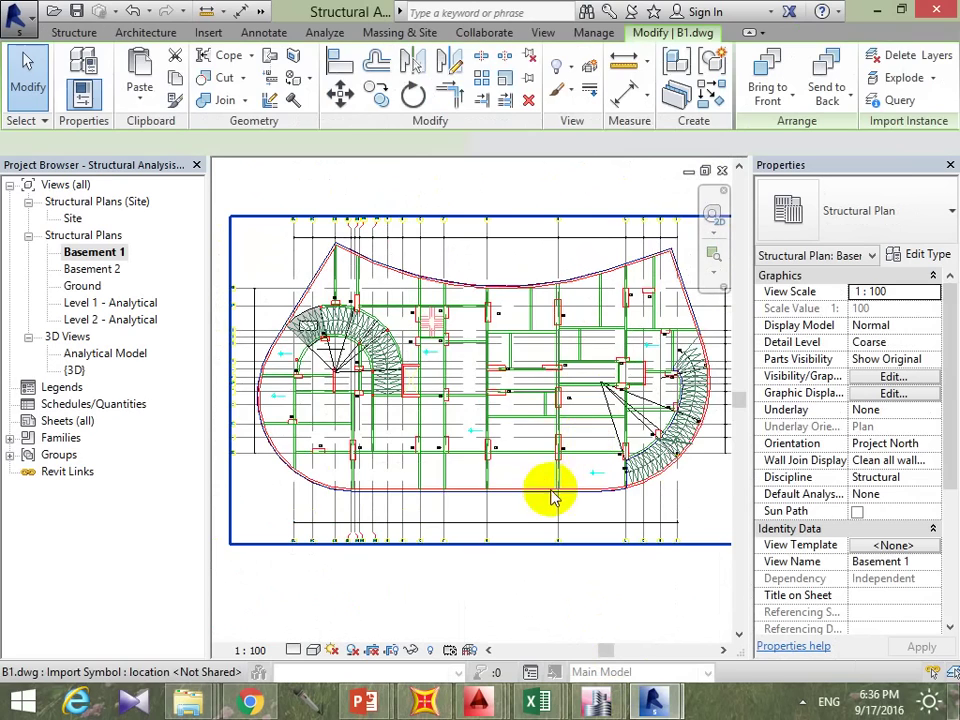
pyautogui.moveTo(553, 497)
pyautogui.mouseDown()
pyautogui.moveTo(304, 26)
pyautogui.moveTo(268, 38)
pyautogui.mouseUp()
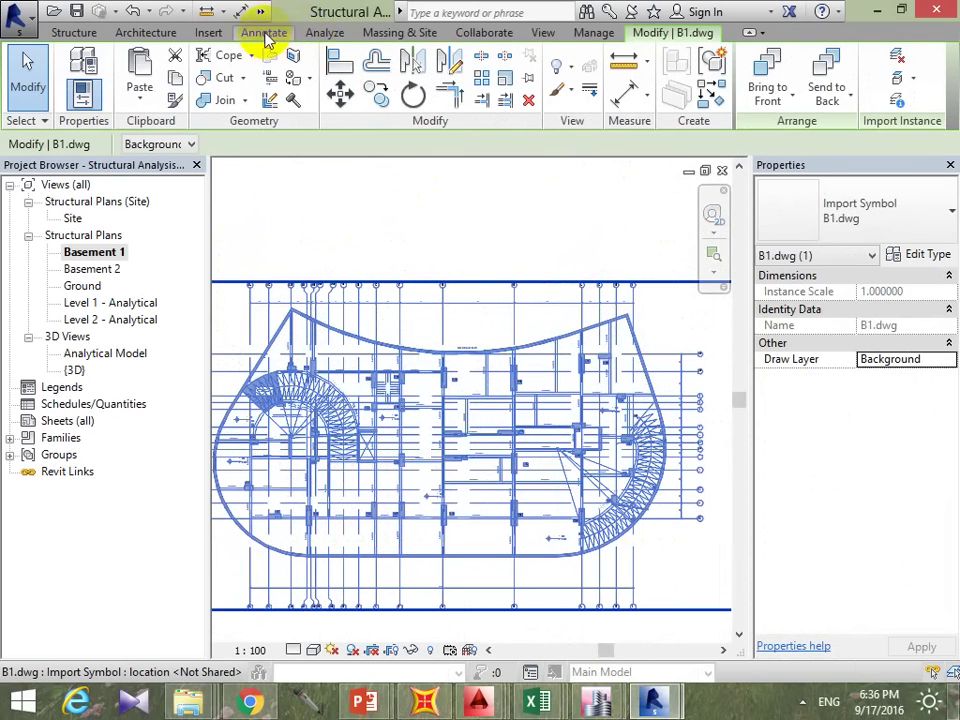
# Step: Open the default 3D view, then return to the Training project window
pyautogui.click(545, 33)
pyautogui.click(420, 66)
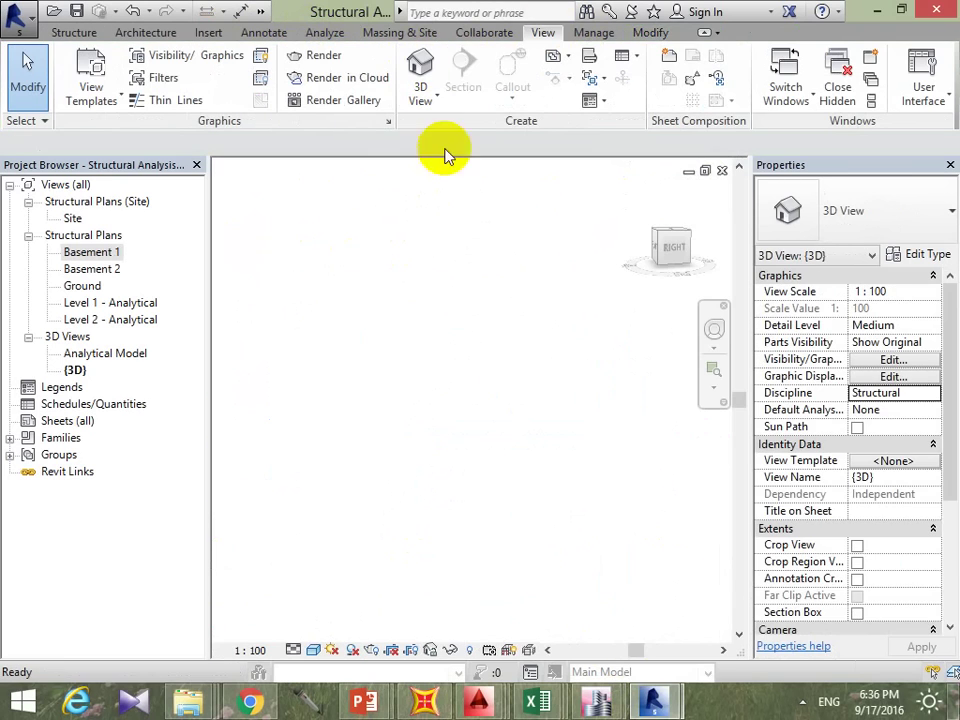
pyautogui.moveTo(652, 701)
pyautogui.click(707, 606)
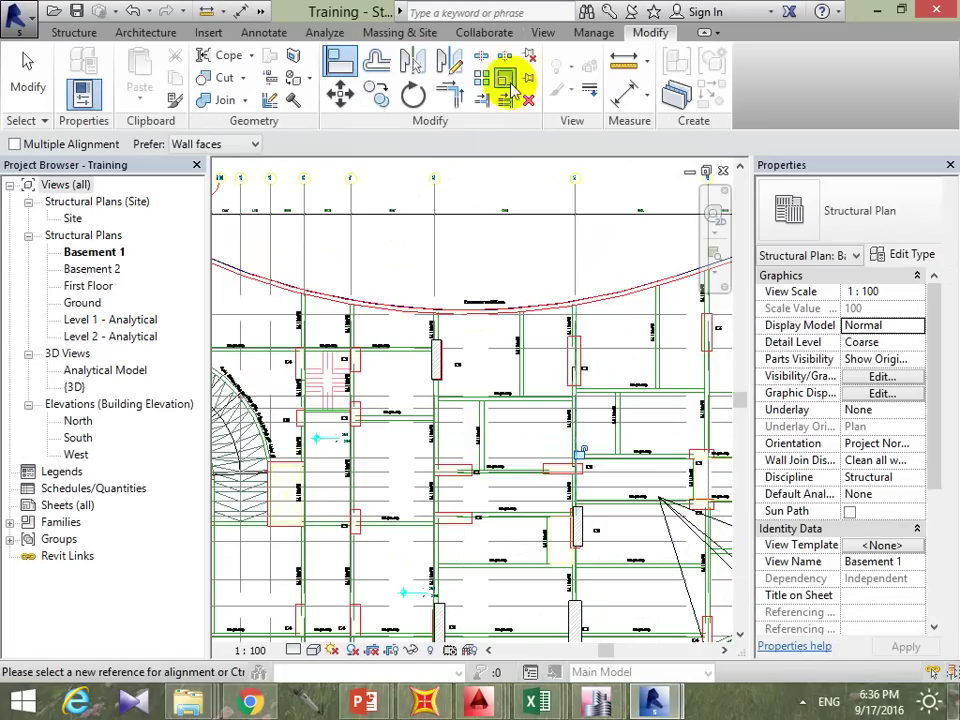
pyautogui.click(541, 33)
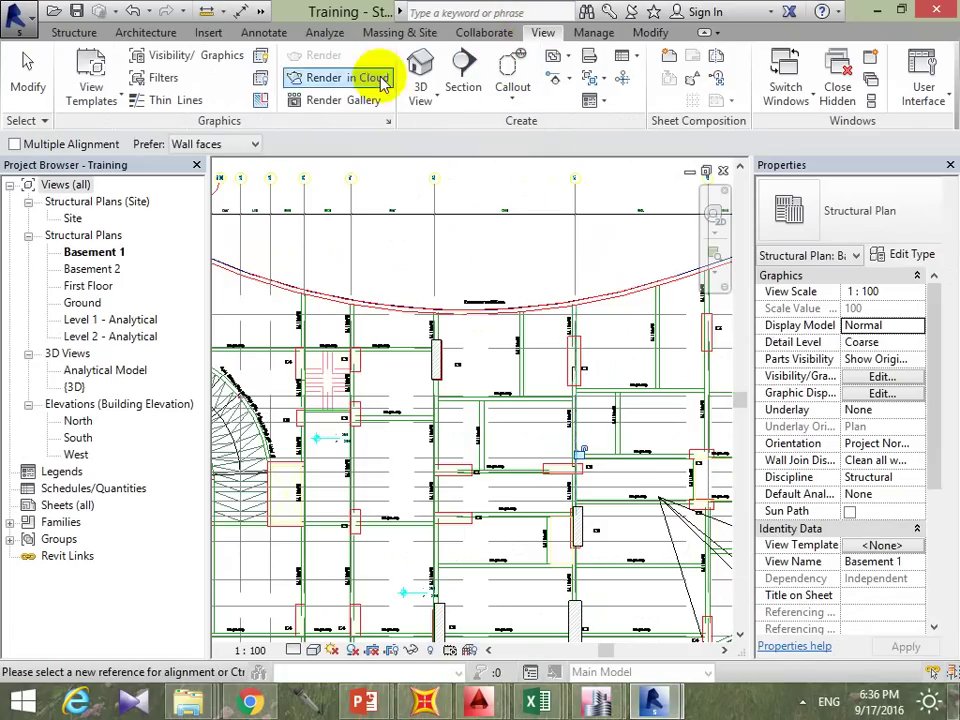
# Step: Show the Training project's {3D} view zoomed in on the basement columns and beams
pyautogui.click(420, 72)
pyautogui.scroll(3, 470, 460)
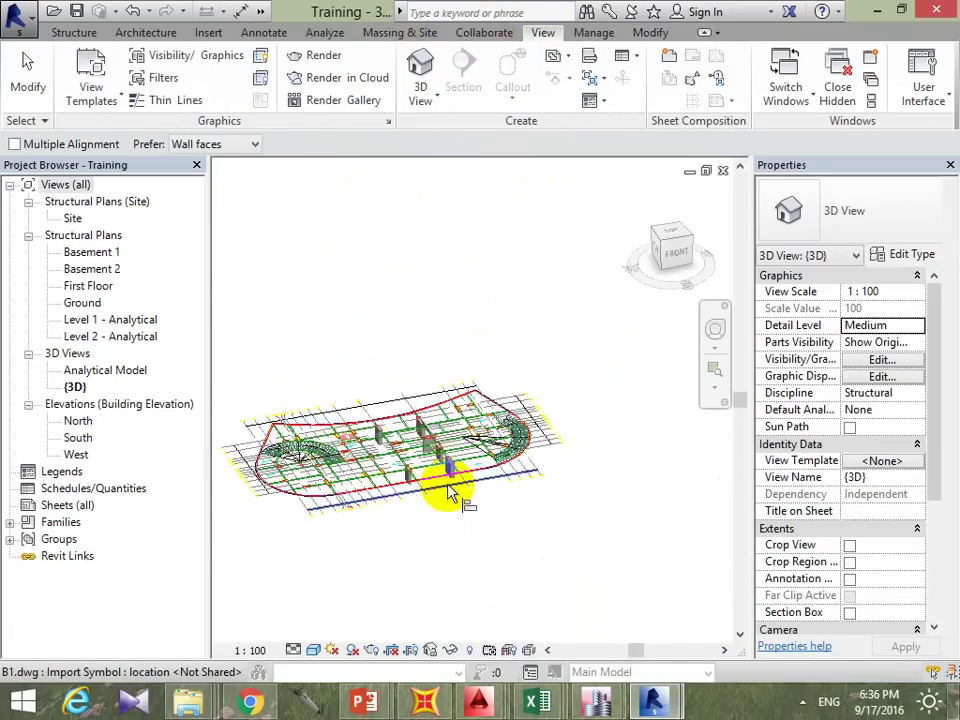
pyautogui.scroll(2, 450, 493)
pyautogui.scroll(1, 500, 510)
pyautogui.moveTo(652, 701)
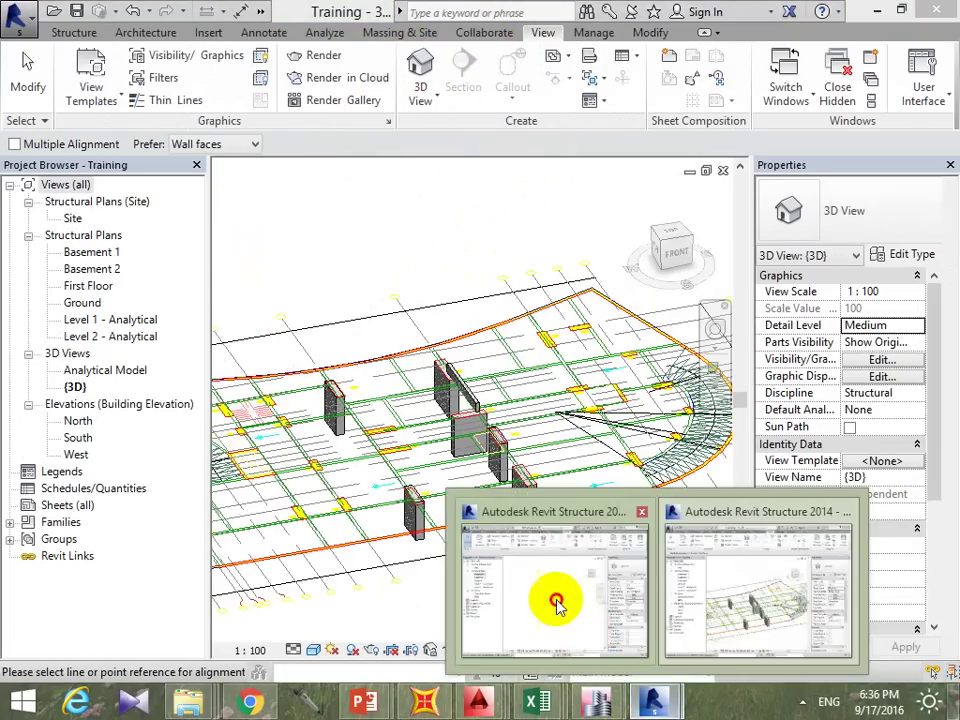
pyautogui.click(553, 606)
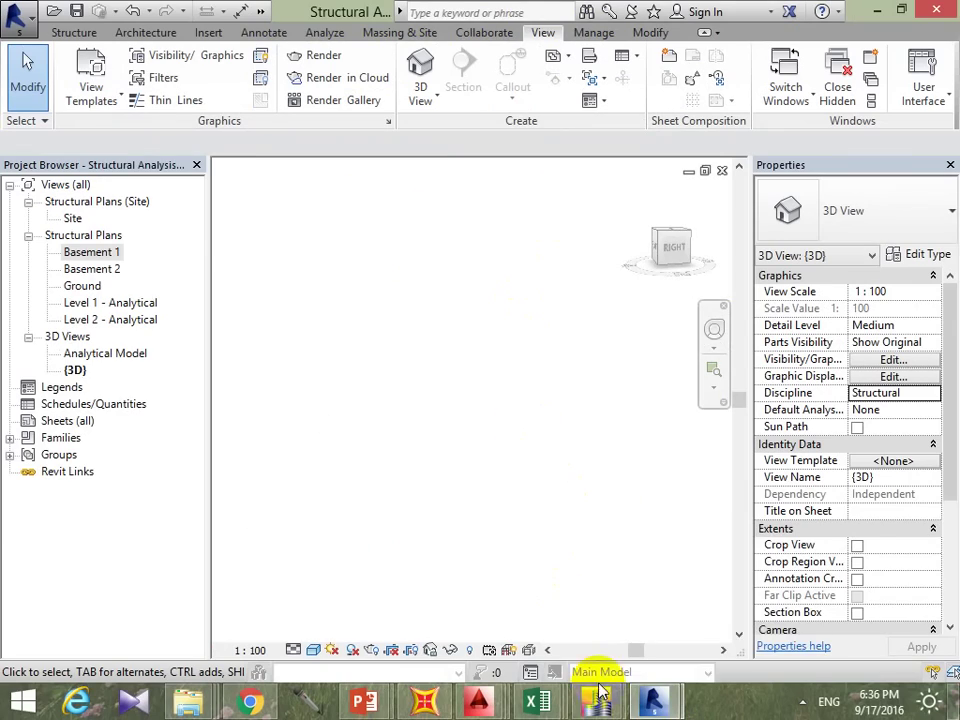
pyautogui.moveTo(652, 700)
pyautogui.click(690, 643)
pyautogui.scroll(2, 540, 497)
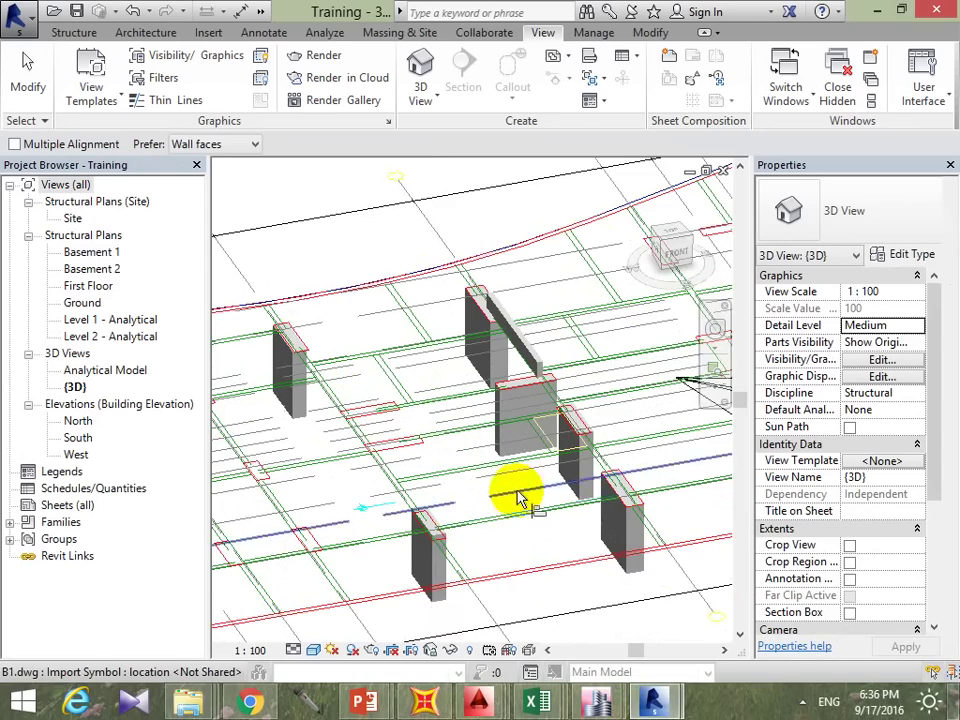
pyautogui.scroll(1, 574, 505)
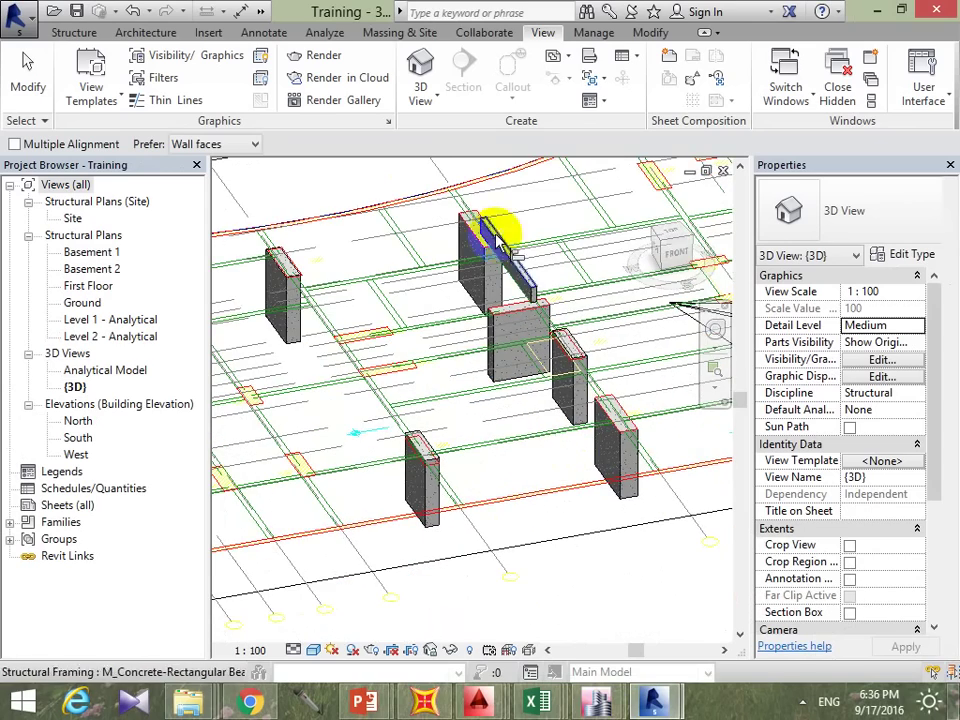
pyautogui.scroll(2, 507, 326)
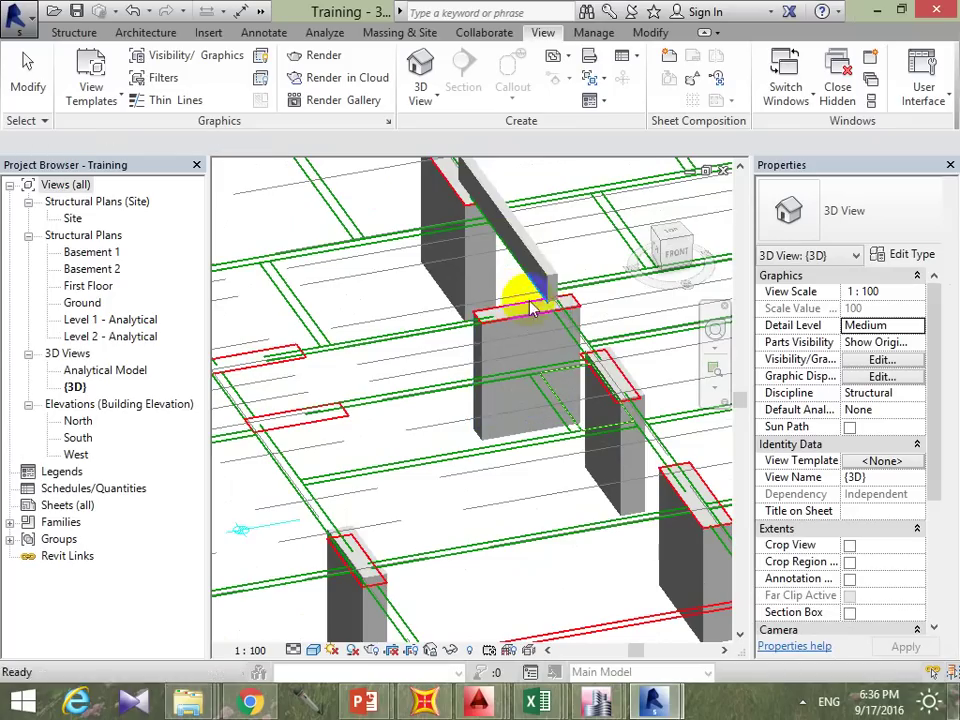
# Step: Change the 250 x 700mm concrete beam's z Justification from Bottom to Top
pyautogui.click(540, 245)
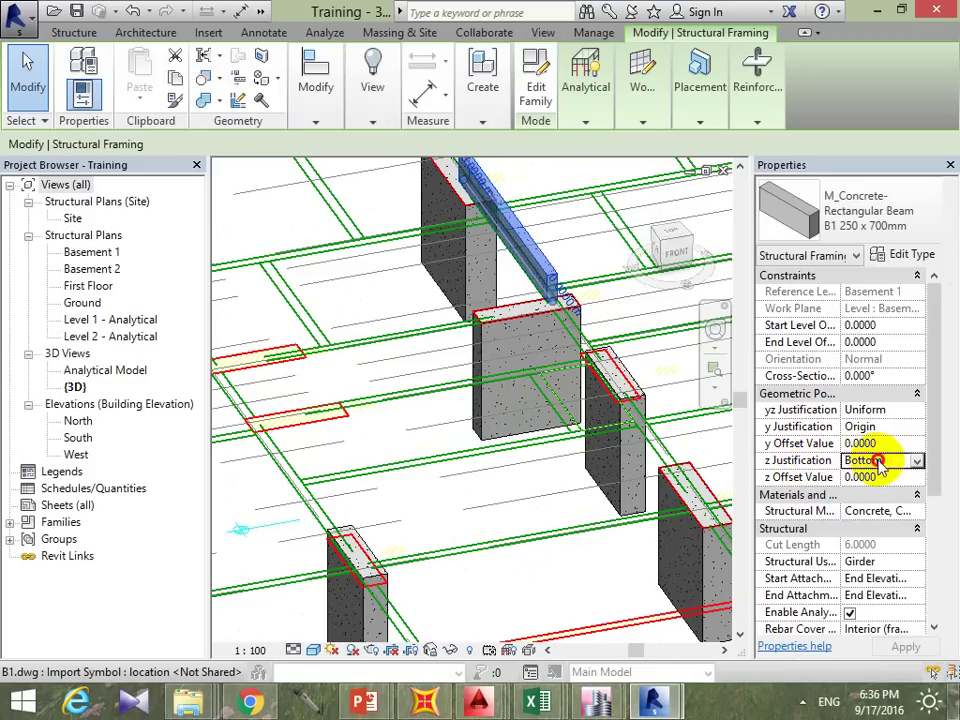
pyautogui.click(917, 462)
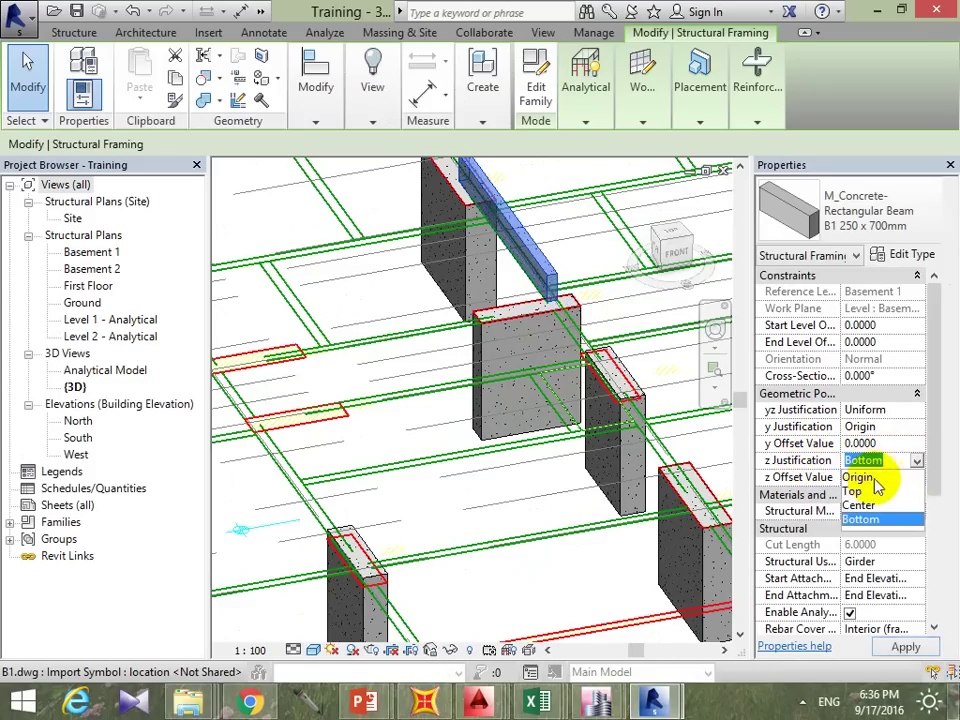
pyautogui.click(870, 492)
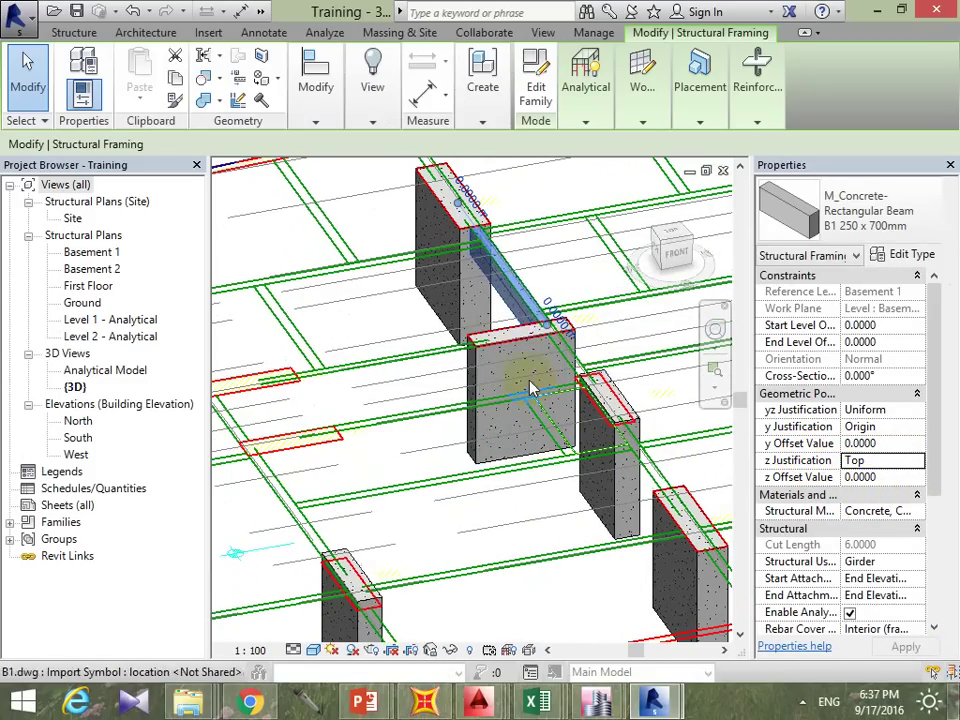
# Step: Orbit to check the beam end, deselect it, and bring up the Basement 1 structural plan
pyautogui.moveTo(428, 428)
pyautogui.keyDown('shift'); pyautogui.mouseDown(button='middle')
pyautogui.moveTo(552, 467)
pyautogui.moveTo(467, 368)
pyautogui.mouseUp(button='middle'); pyautogui.keyUp('shift')
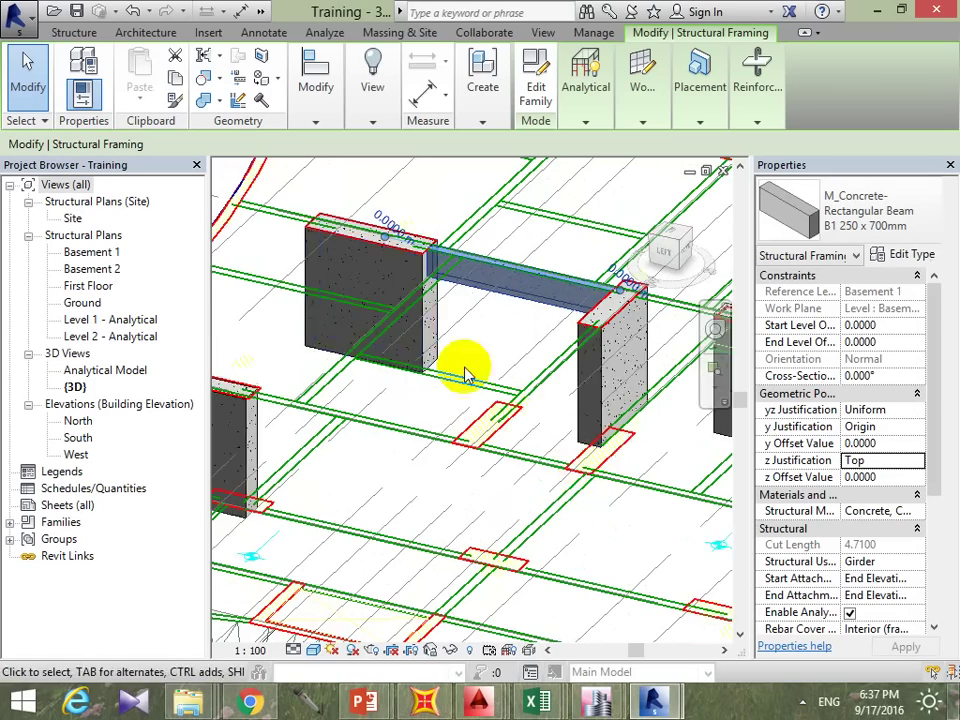
pyautogui.scroll(4, 409, 235)
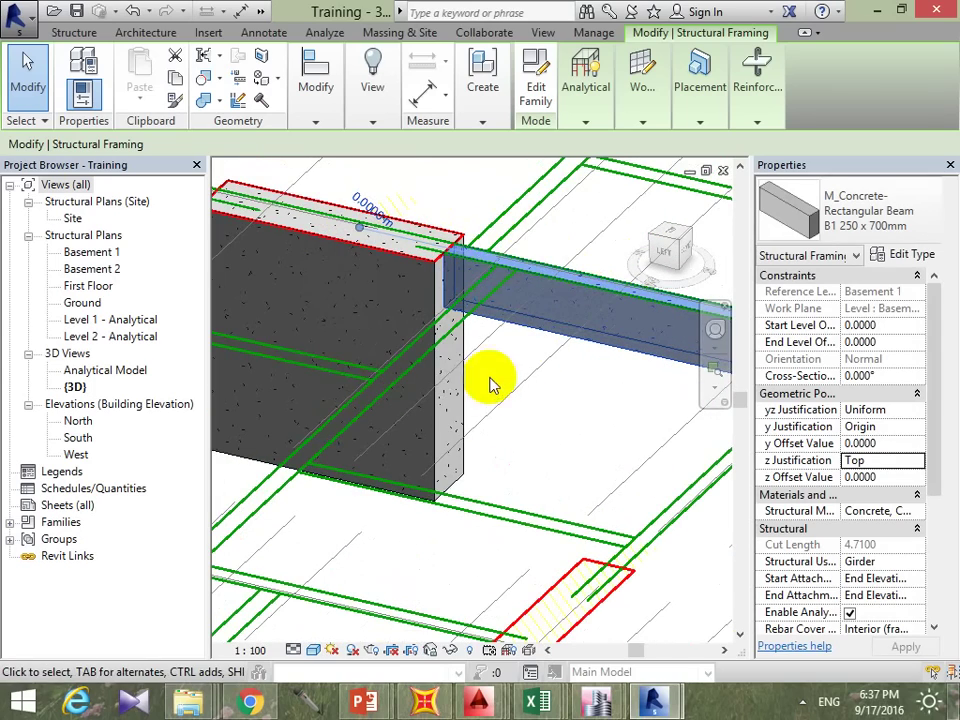
pyautogui.scroll(-3, 508, 355)
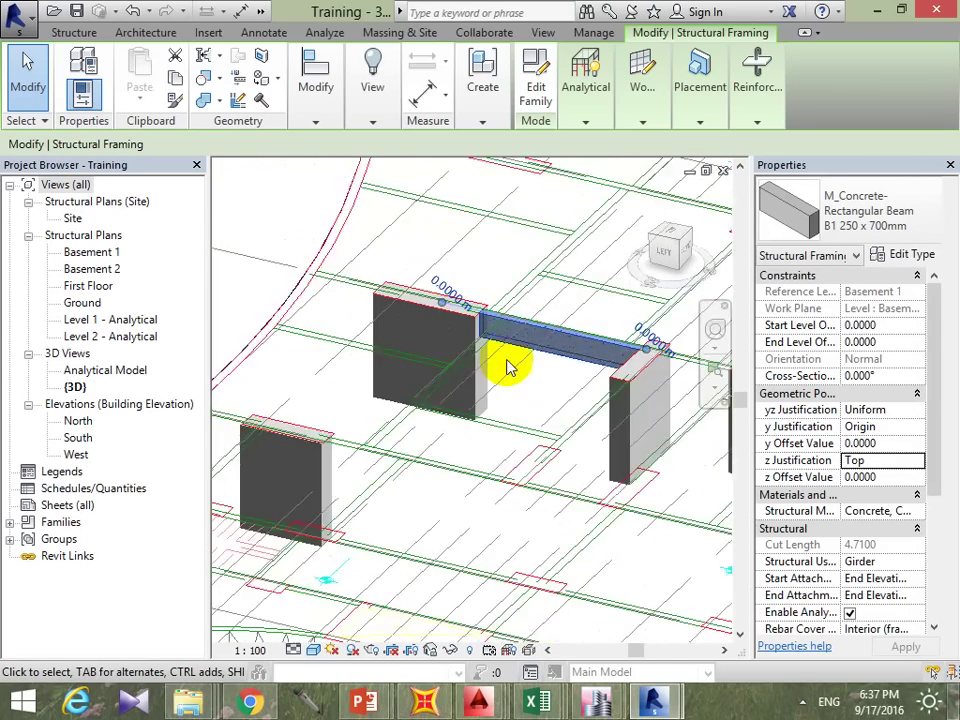
pyautogui.scroll(-2, 508, 385)
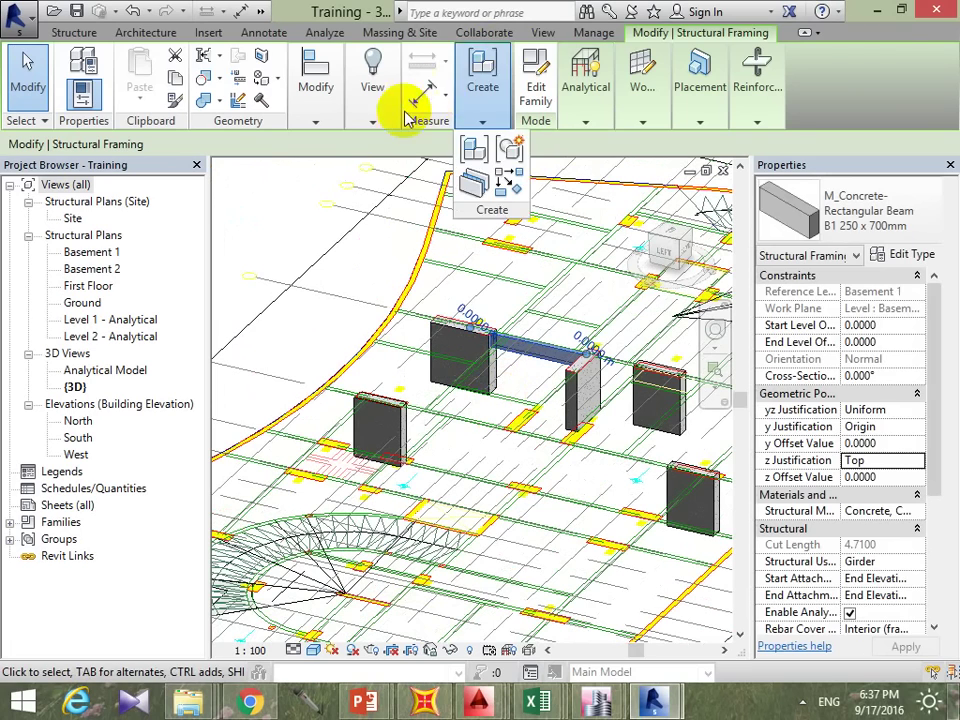
pyautogui.click(314, 76)
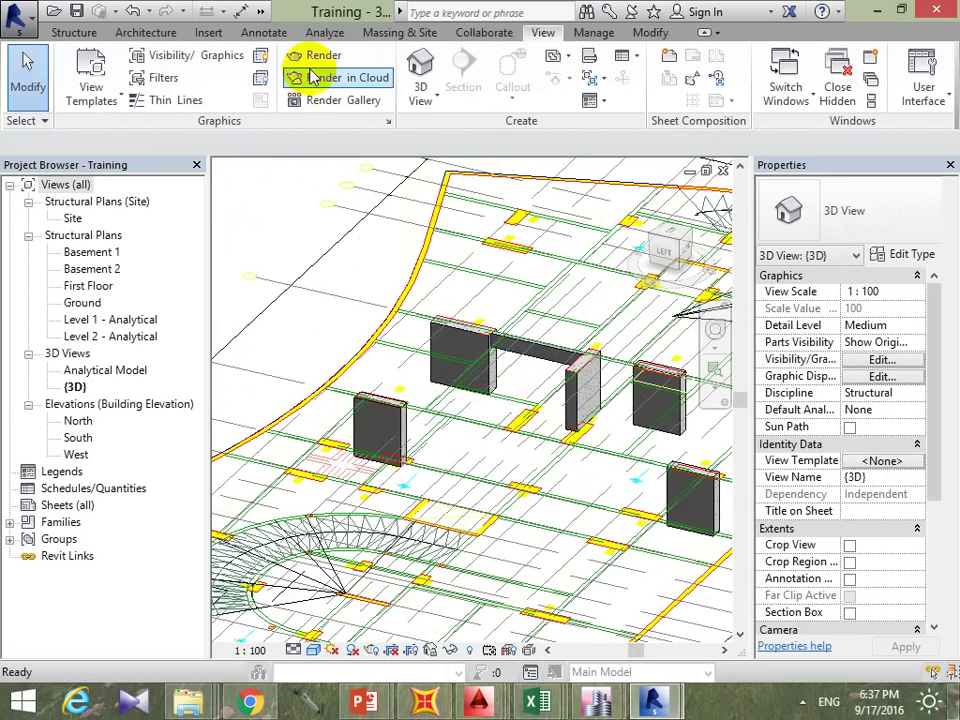
pyautogui.doubleClick(92, 252)
pyautogui.scroll(-4, 430, 400)
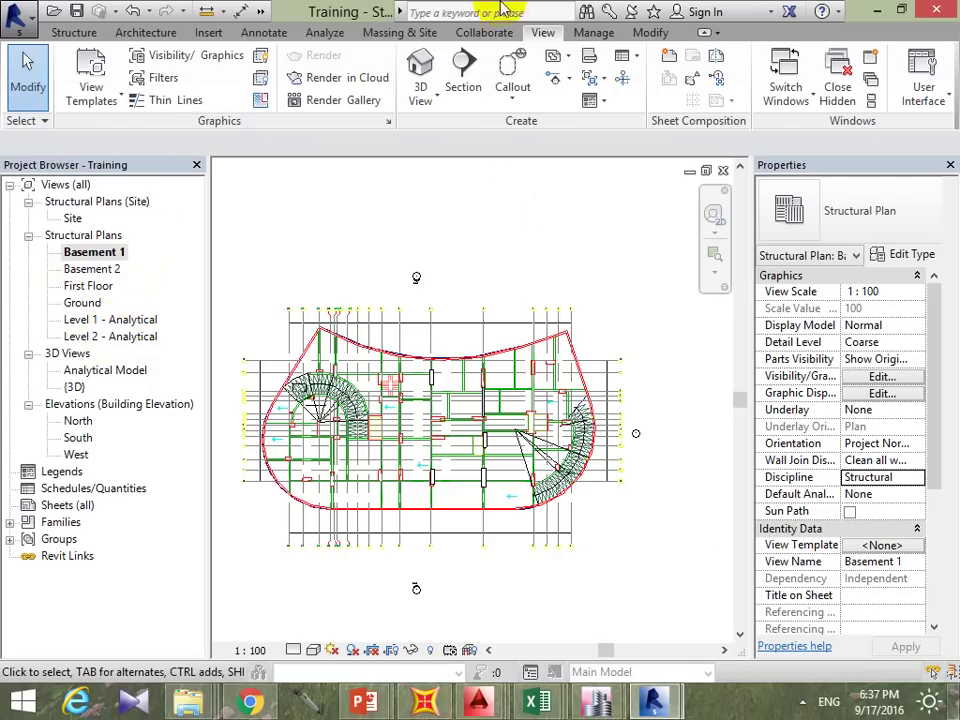
# Step: Look through the Level 2 - Analytical and Level 1 - Analytical plans
pyautogui.click(421, 78)
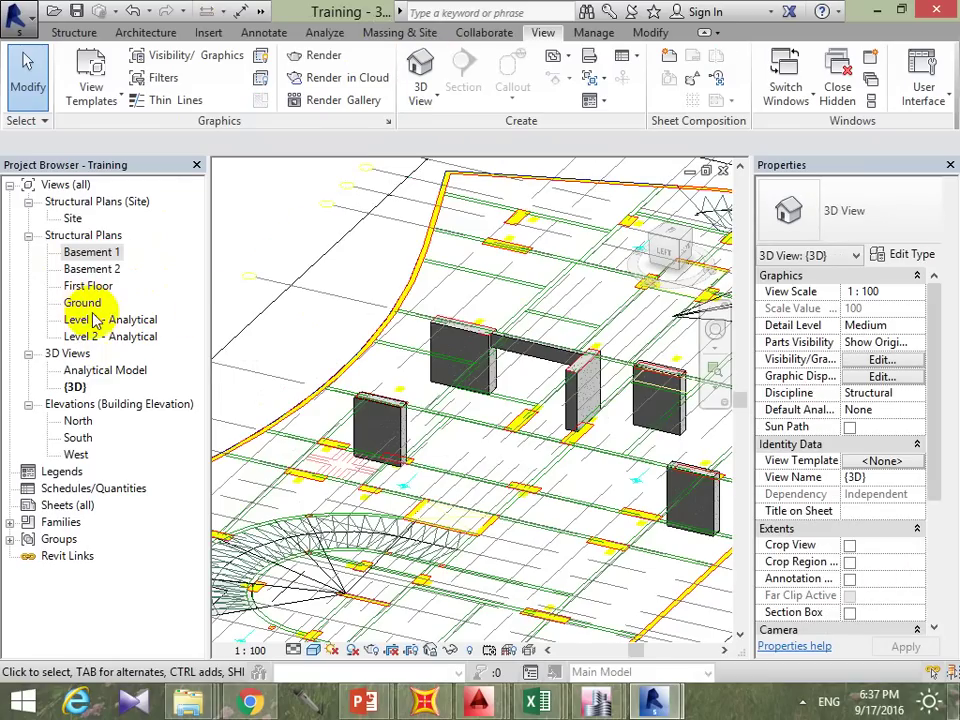
pyautogui.doubleClick(115, 338)
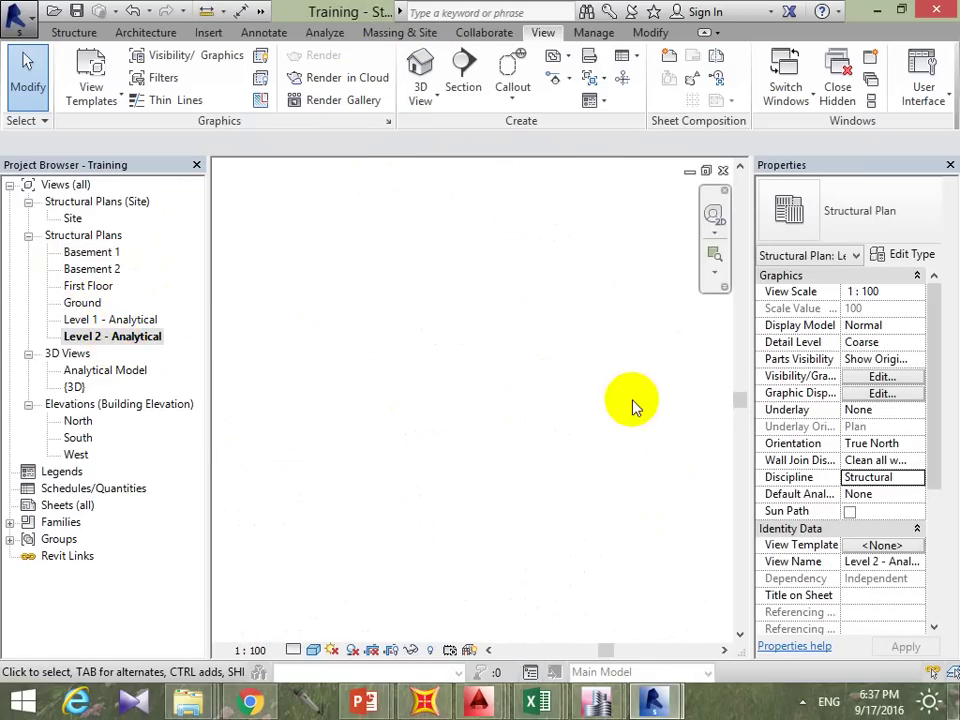
pyautogui.doubleClick(150, 320)
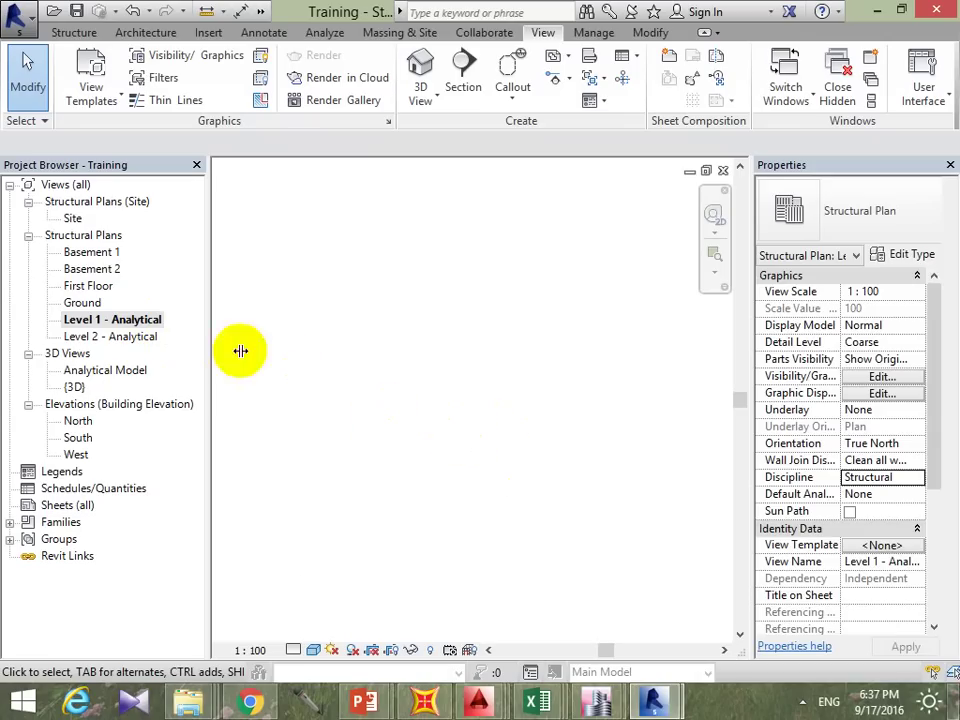
pyautogui.doubleClick(78, 337)
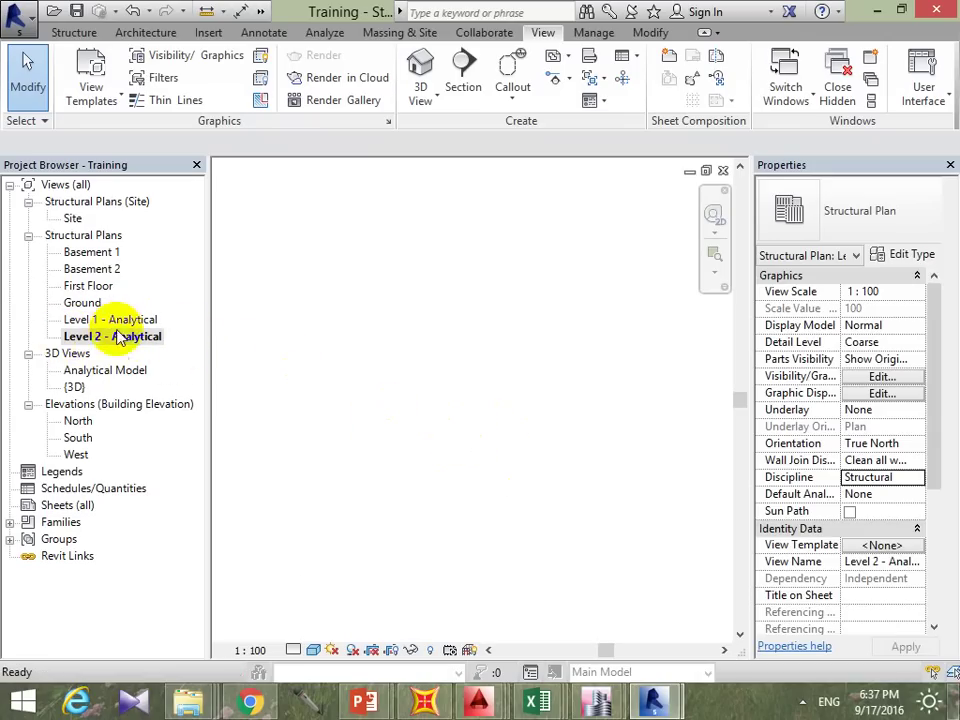
# Step: View the Basement 1 plan, then zoom into the Basement 2 columns and beam
pyautogui.doubleClick(92, 252)
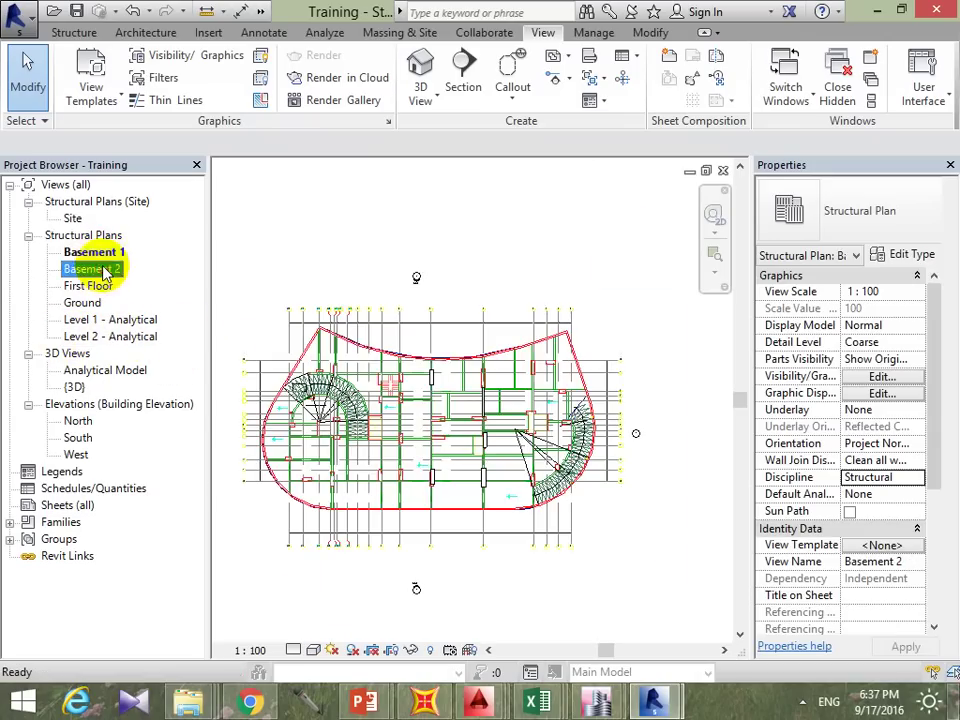
pyautogui.doubleClick(100, 269)
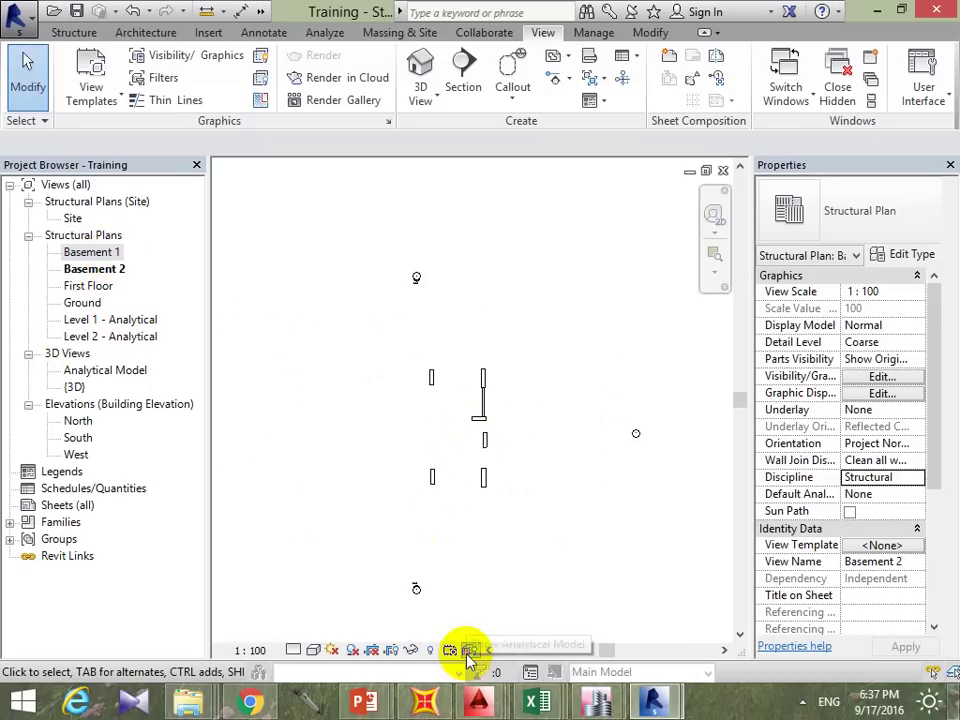
pyautogui.scroll(4, 484, 461)
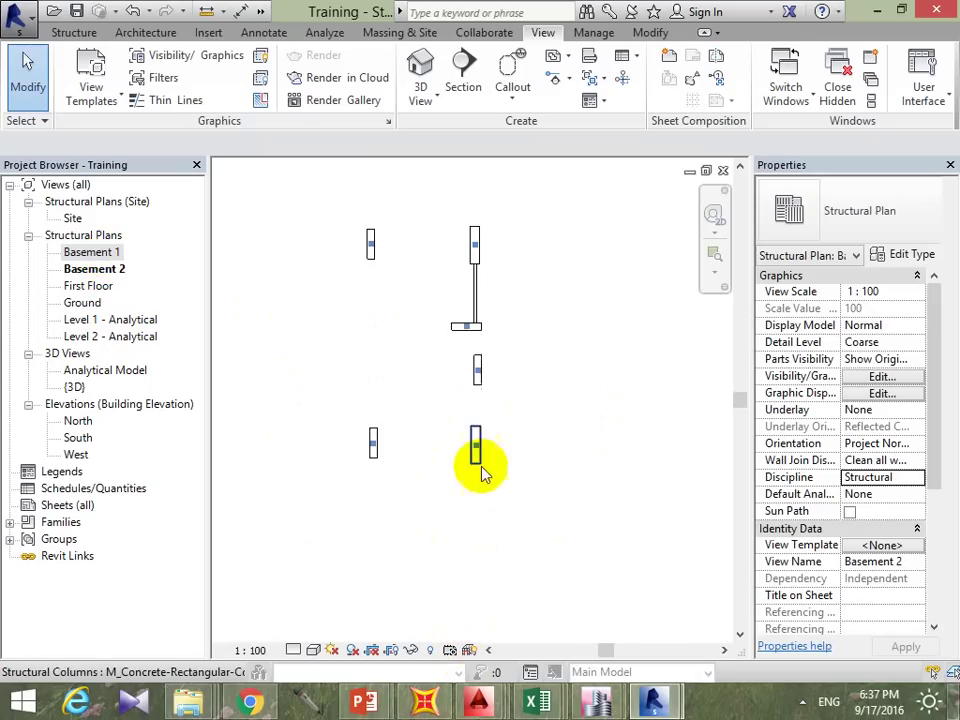
pyautogui.scroll(2, 476, 300)
pyautogui.scroll(1, 519, 386)
pyautogui.scroll(3, 469, 236)
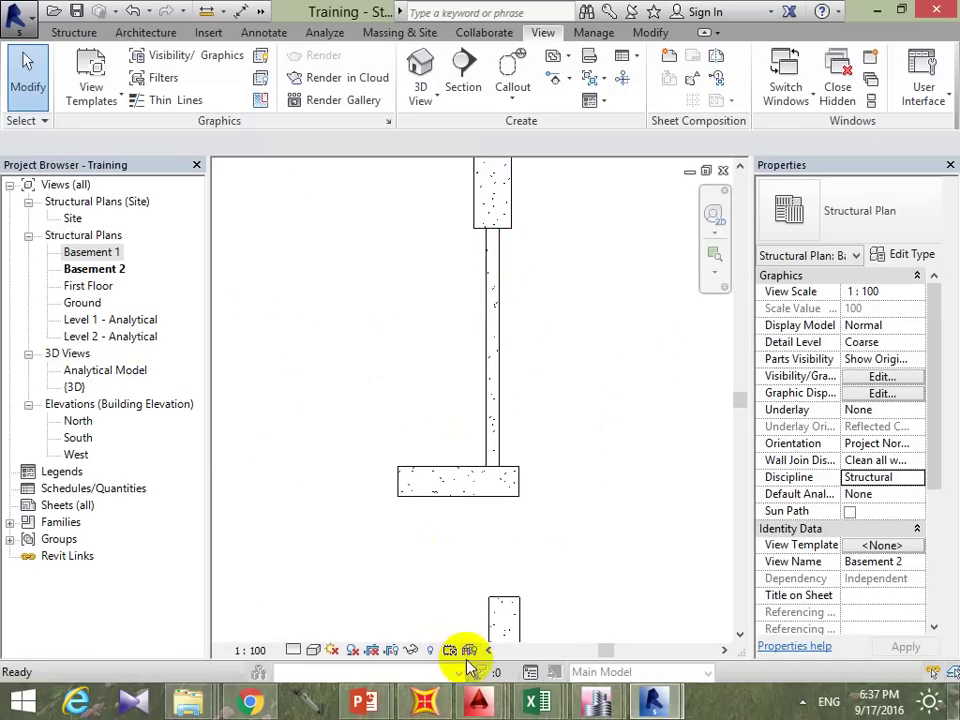
# Step: Return to the 3D view and orbit to look along the beam from the left
pyautogui.click(421, 80)
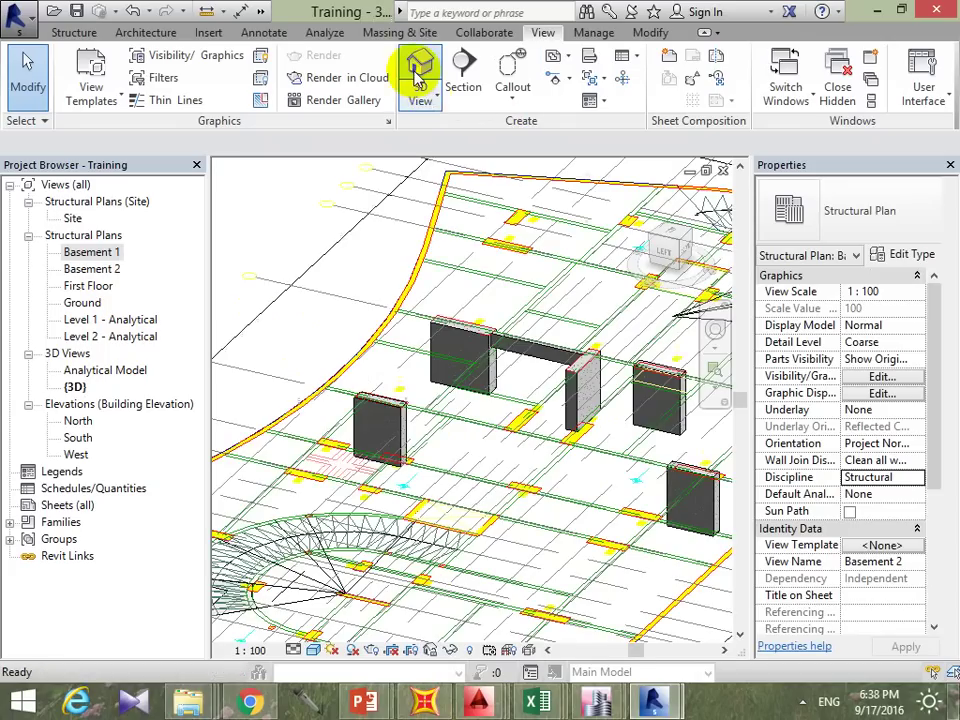
pyautogui.scroll(4, 535, 375)
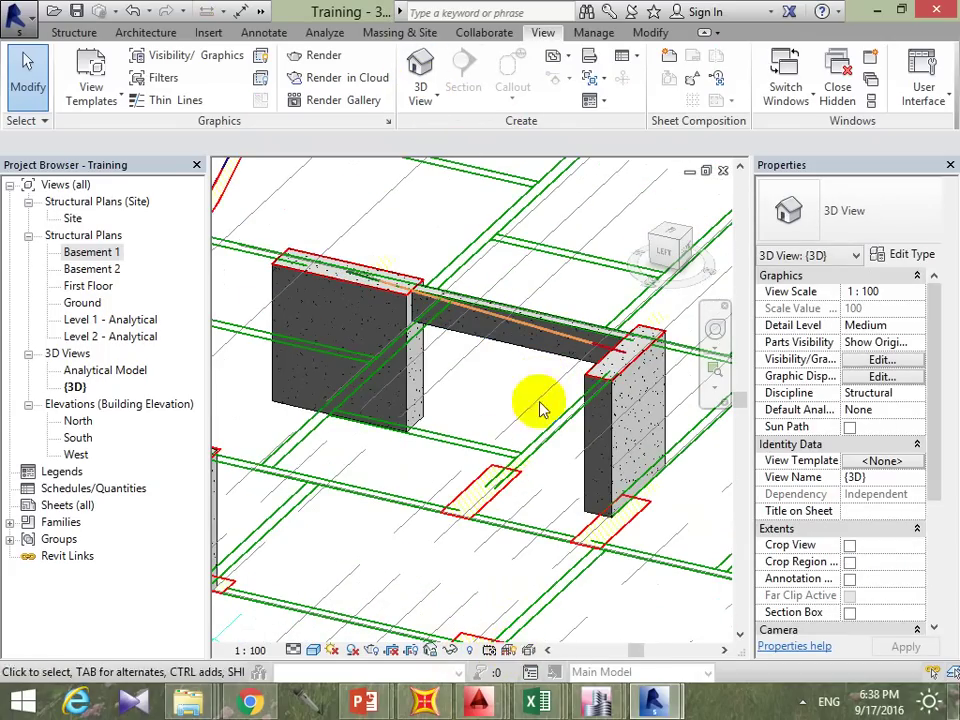
pyautogui.scroll(2, 620, 350)
pyautogui.moveTo(637, 370)
pyautogui.keyDown('shift'); pyautogui.mouseDown(button='middle')
pyautogui.moveTo(600, 482)
pyautogui.moveTo(621, 510)
pyautogui.moveTo(606, 553)
pyautogui.moveTo(530, 588)
pyautogui.moveTo(500, 495)
pyautogui.mouseUp(button='middle'); pyautogui.keyUp('shift')
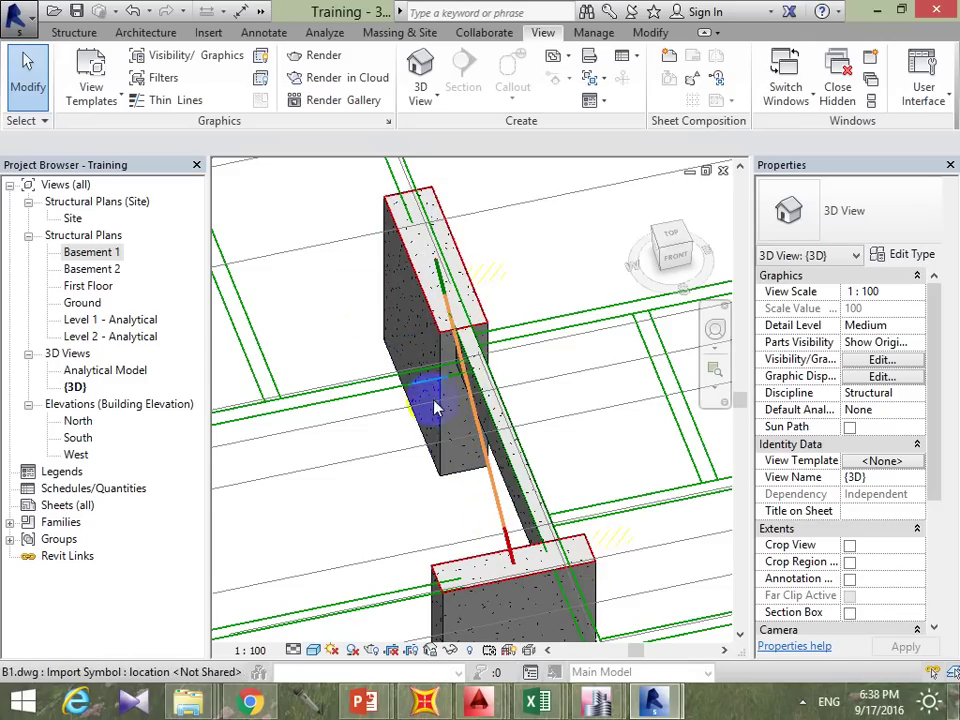
pyautogui.keyDown('shift'); pyautogui.moveTo(435, 407); pyautogui.dragTo(412, 452, button='middle'); pyautogui.keyUp('shift')
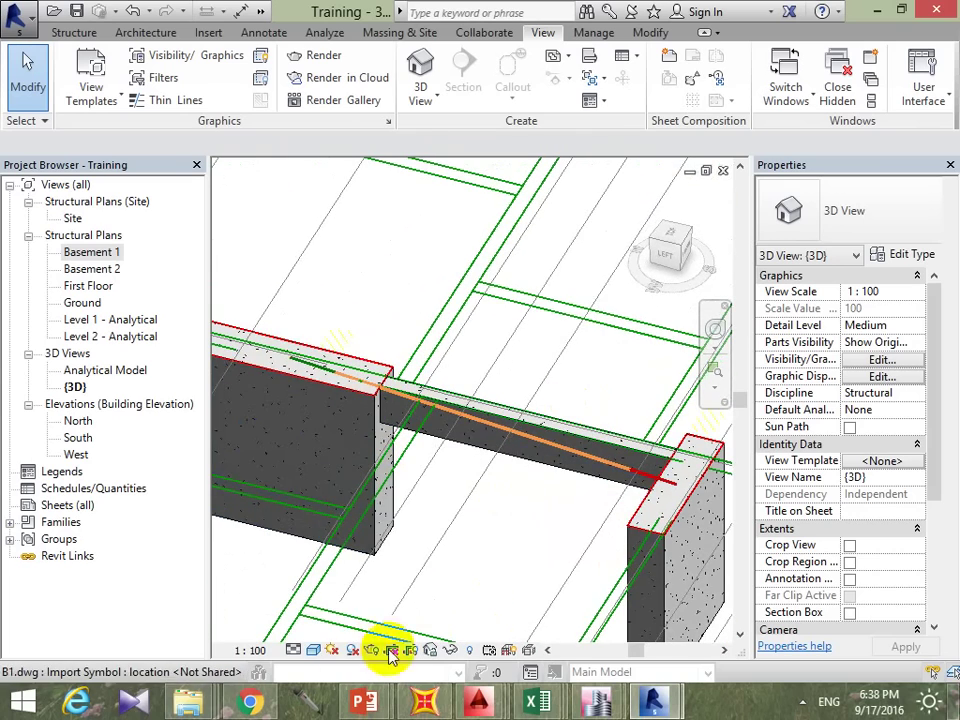
# Step: Switch the 3D view to Wireframe and shift over to column C2
pyautogui.click(315, 650)
pyautogui.click(395, 538)
pyautogui.scroll(3, 392, 521)
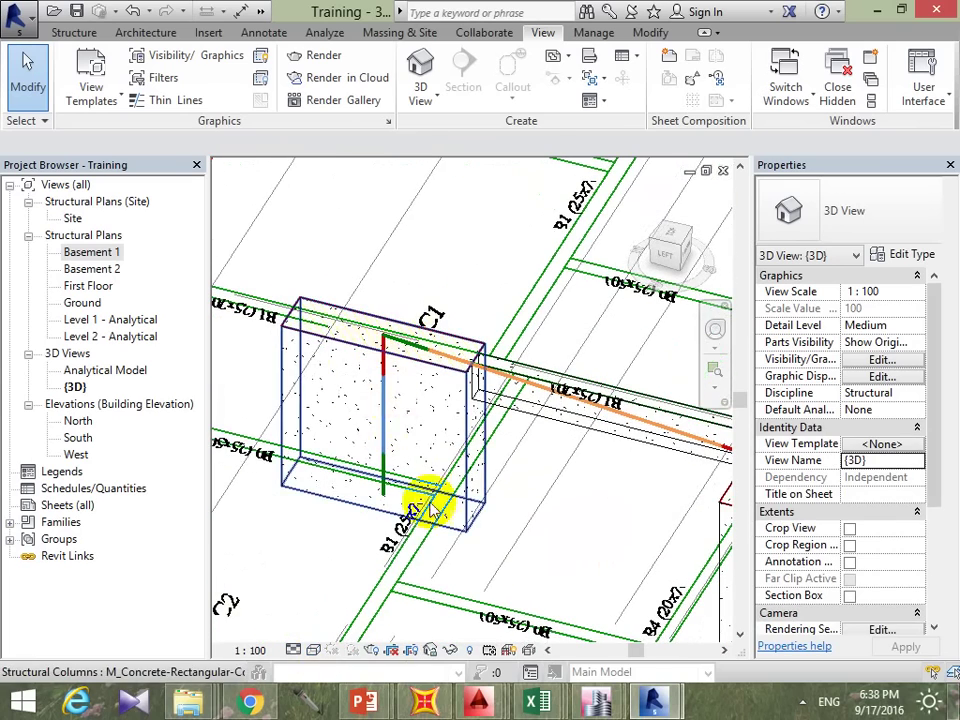
pyautogui.moveTo(420, 508)
pyautogui.mouseDown(button='middle')
pyautogui.moveTo(354, 444)
pyautogui.moveTo(439, 392)
pyautogui.moveTo(490, 305)
pyautogui.moveTo(531, 456)
pyautogui.mouseUp(button='middle')
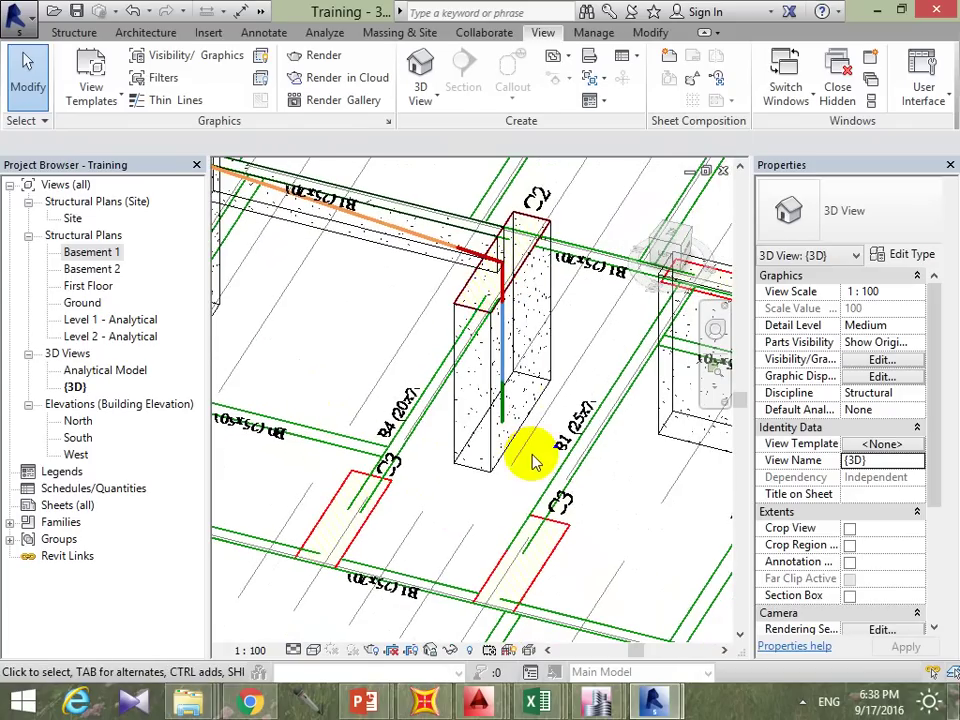
pyautogui.scroll(-2, 480, 446)
pyautogui.scroll(-2, 561, 381)
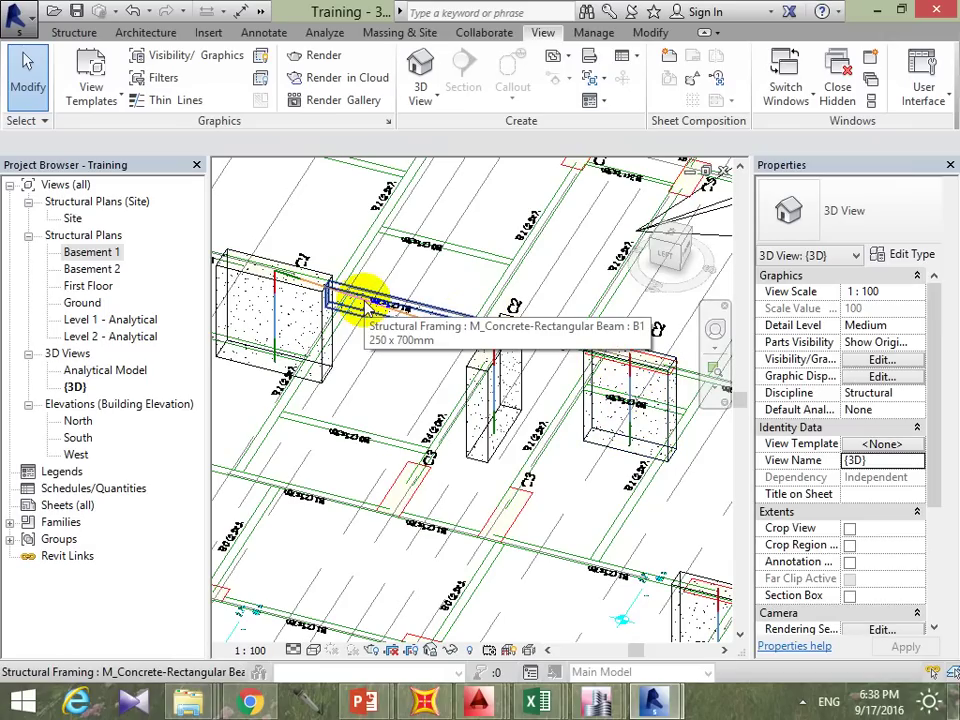
# Step: Set the visual style to Shaded and orbit out to see the whole building
pyautogui.click(315, 651)
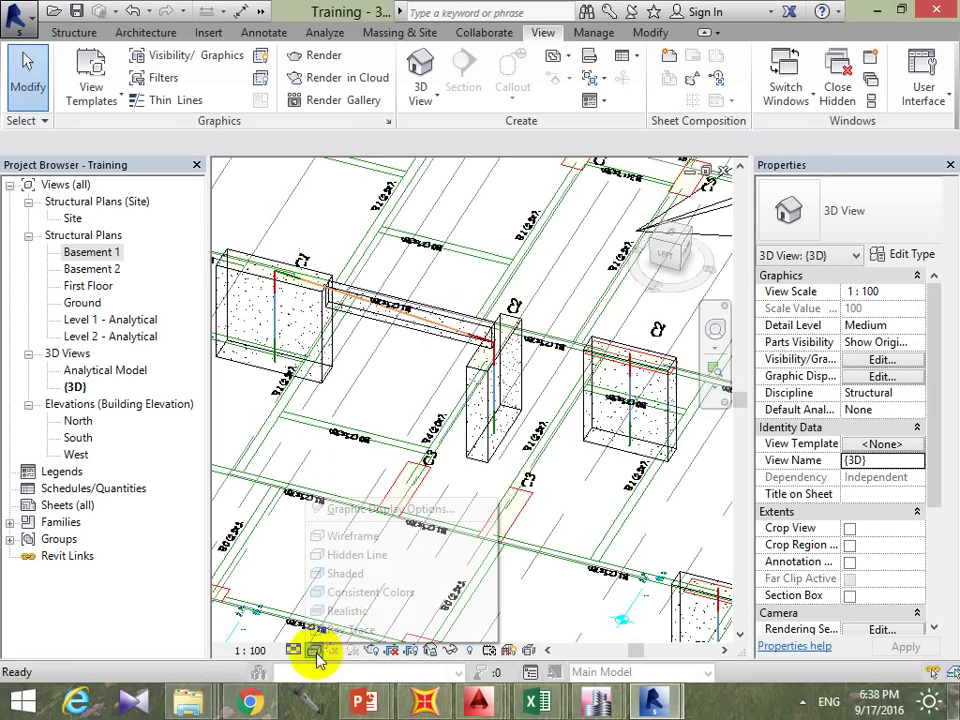
pyautogui.click(350, 573)
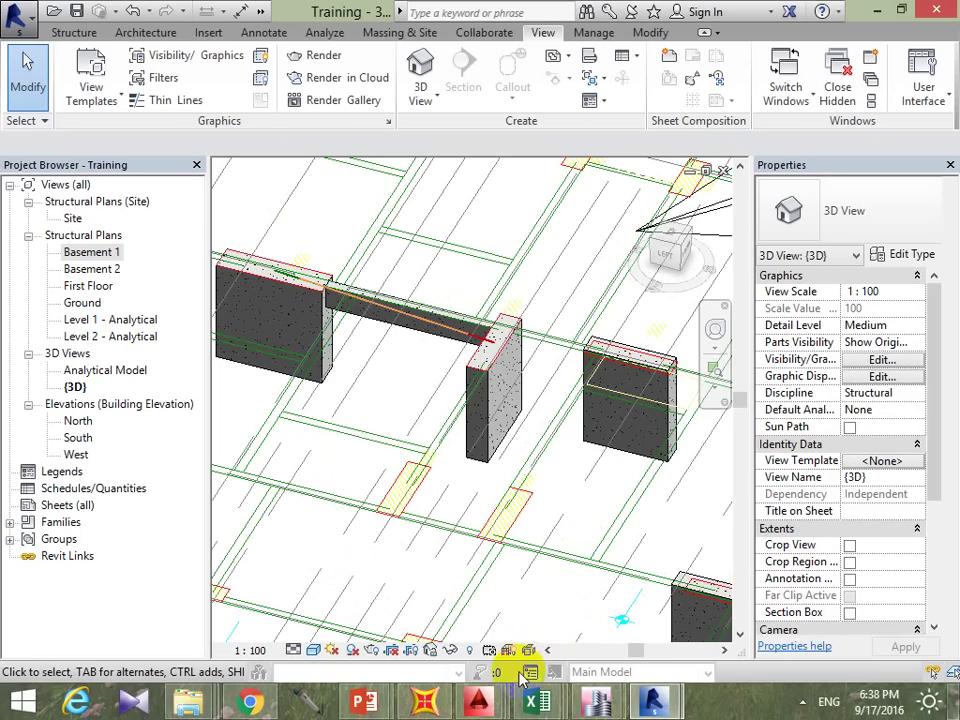
pyautogui.scroll(-5, 553, 422)
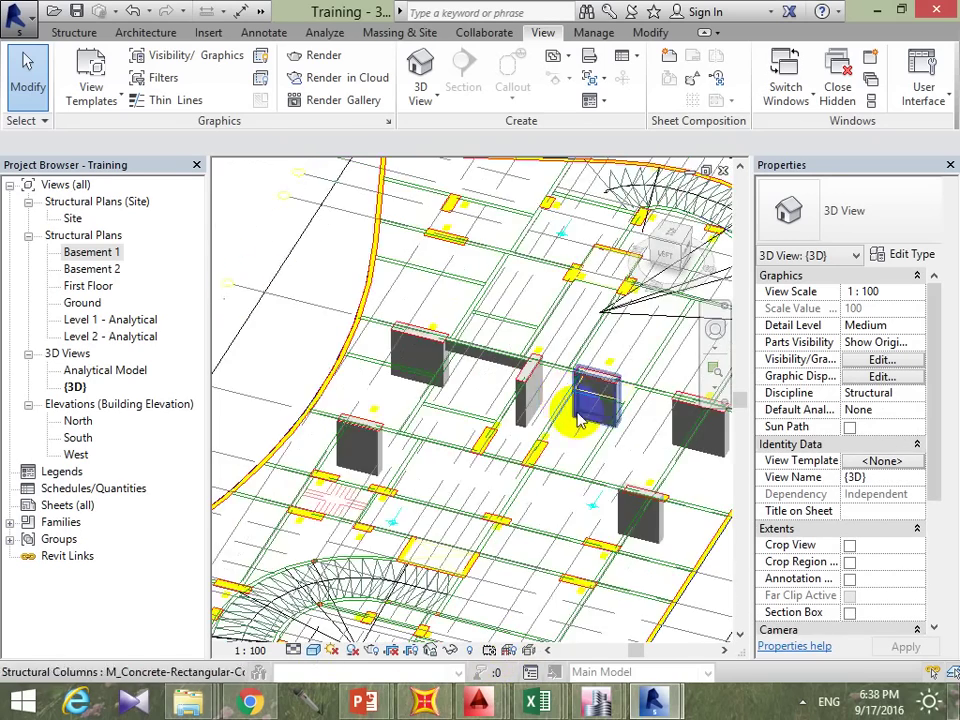
pyautogui.moveTo(579, 450)
pyautogui.keyDown('shift'); pyautogui.mouseDown(button='middle')
pyautogui.moveTo(485, 490)
pyautogui.moveTo(621, 503)
pyautogui.mouseUp(button='middle'); pyautogui.keyUp('shift')
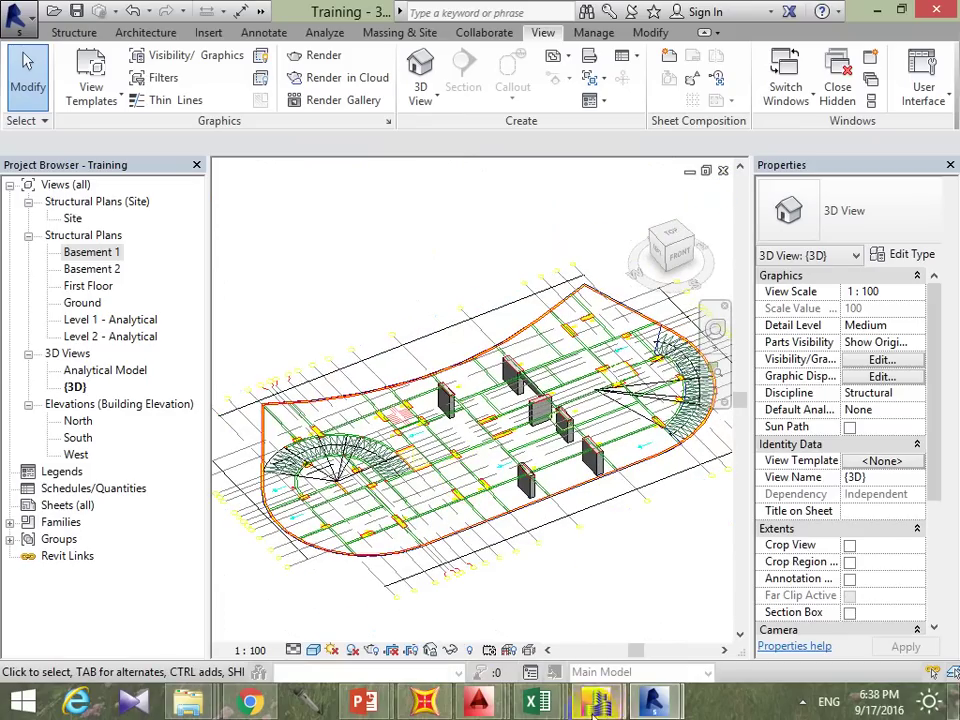
# Step: Switch back to the Training project and show its Basement 1 plan with B1.dwg
pyautogui.click(543, 543)
pyautogui.moveTo(598, 702)
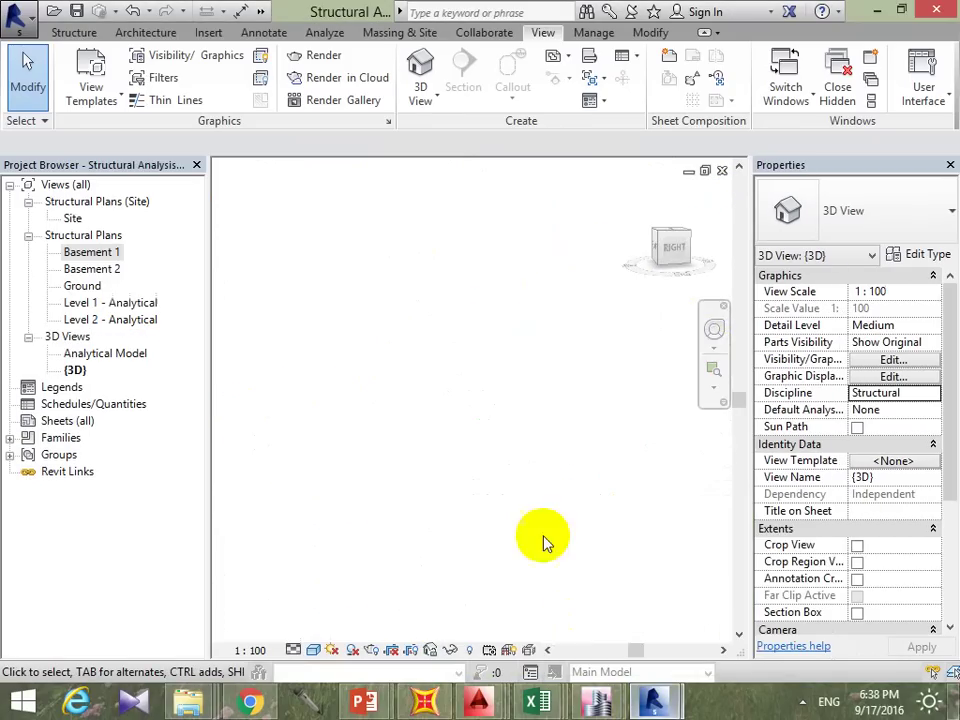
pyautogui.click(53, 11)
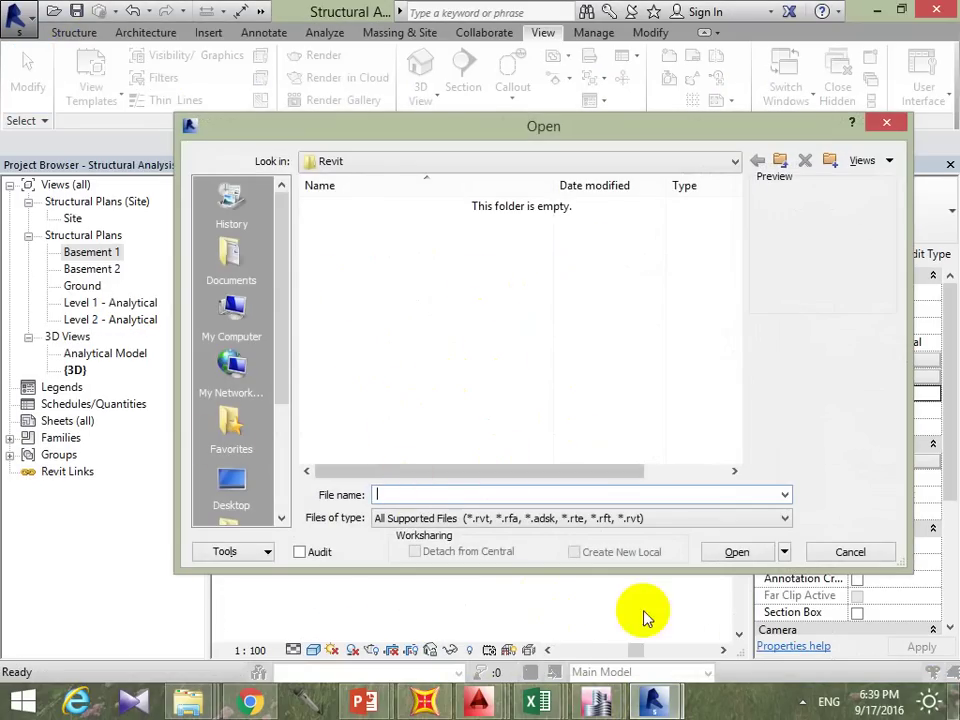
pyautogui.moveTo(652, 702)
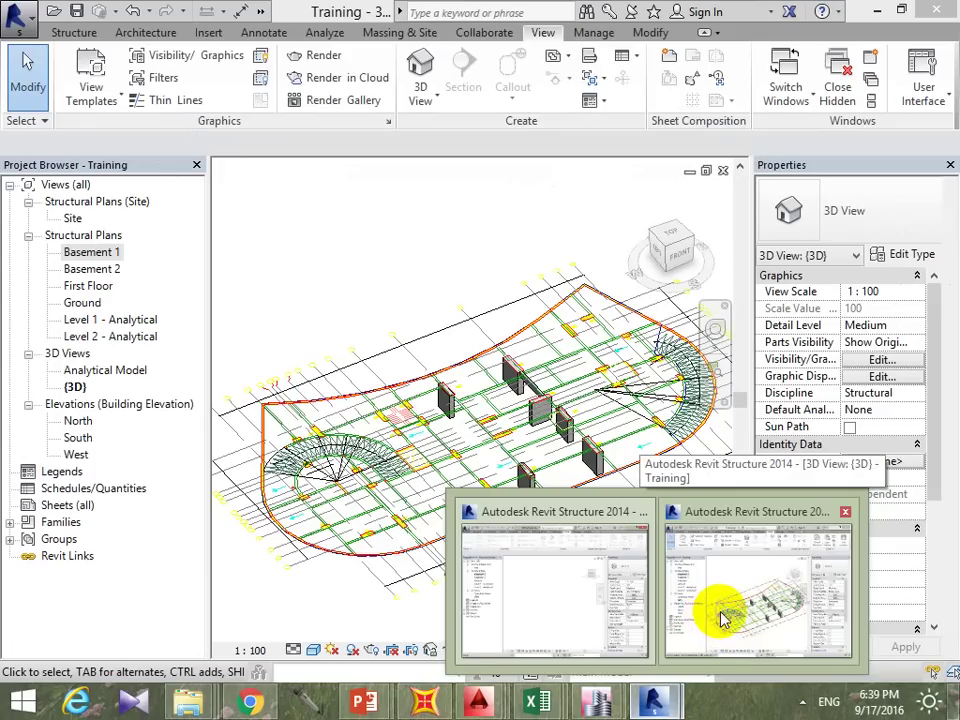
pyautogui.click(722, 618)
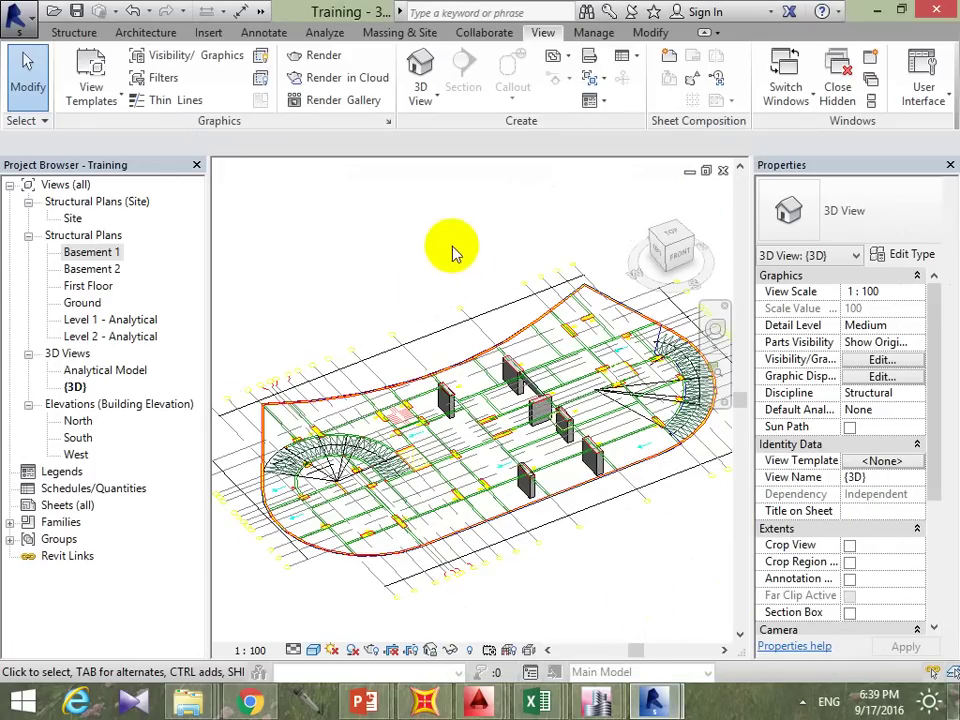
pyautogui.doubleClick(116, 256)
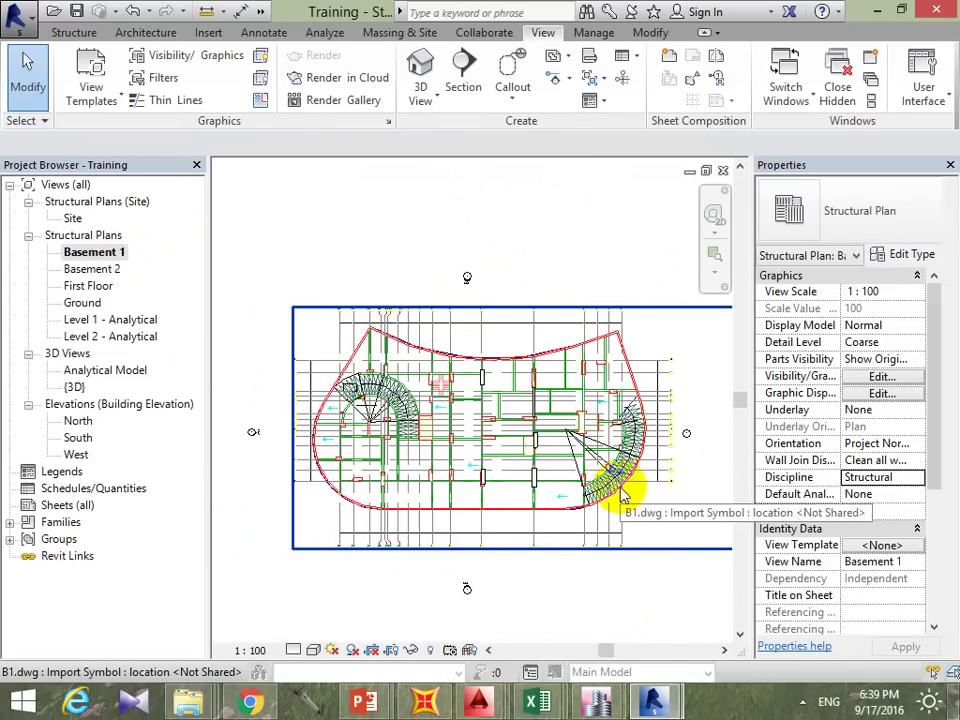
pyautogui.moveTo(582, 484); pyautogui.dragTo(620, 484, button='middle')
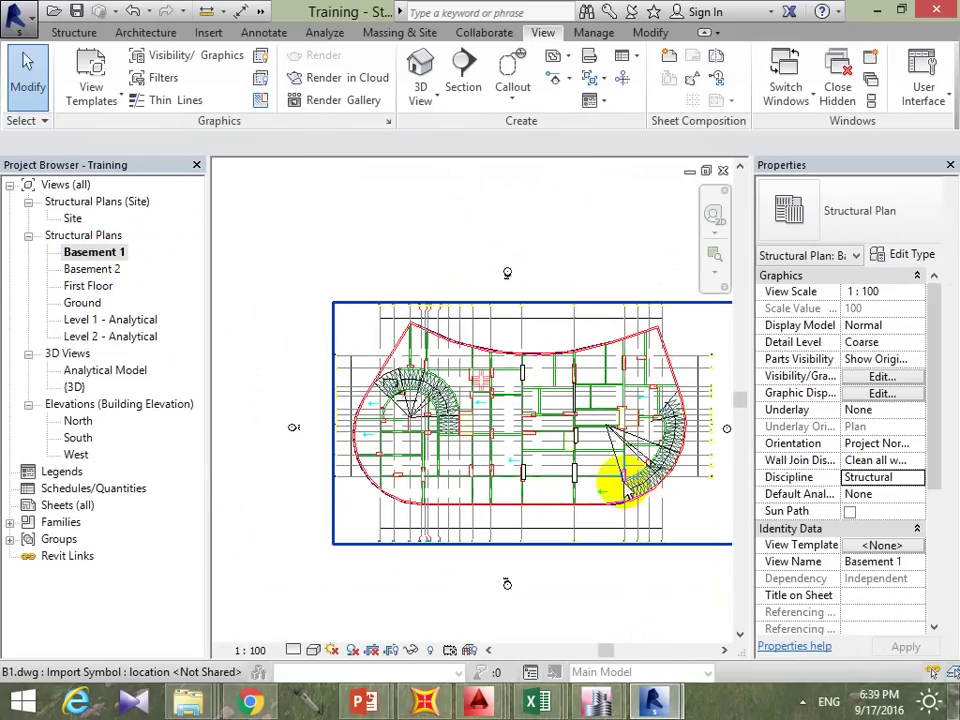
# Step: Start a Floor: Structural from the Structure tab
pyautogui.click(88, 32)
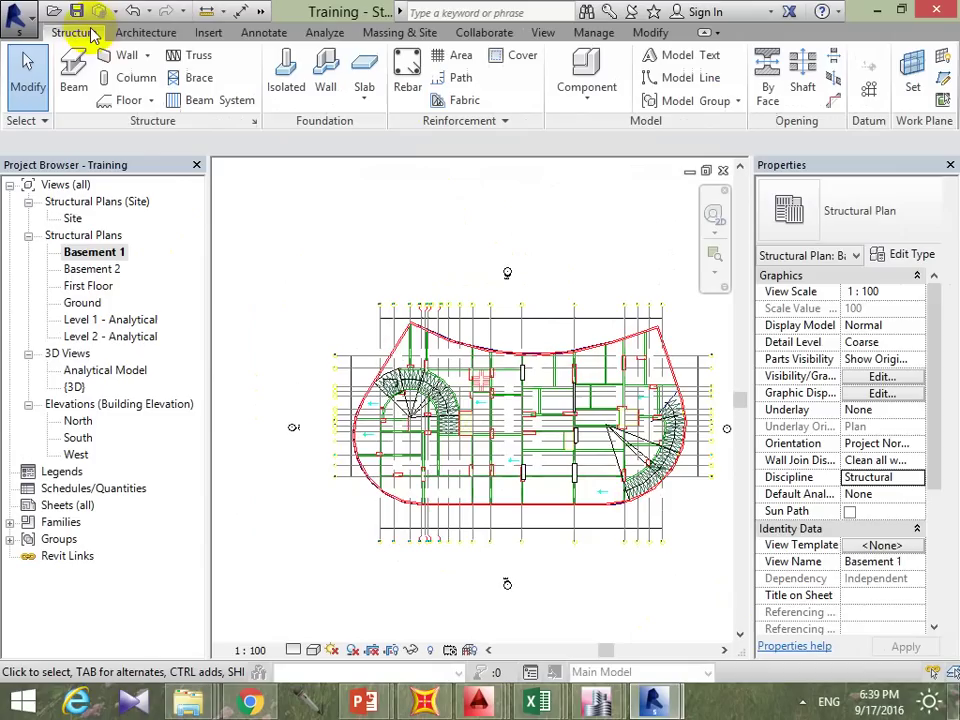
pyautogui.click(151, 101)
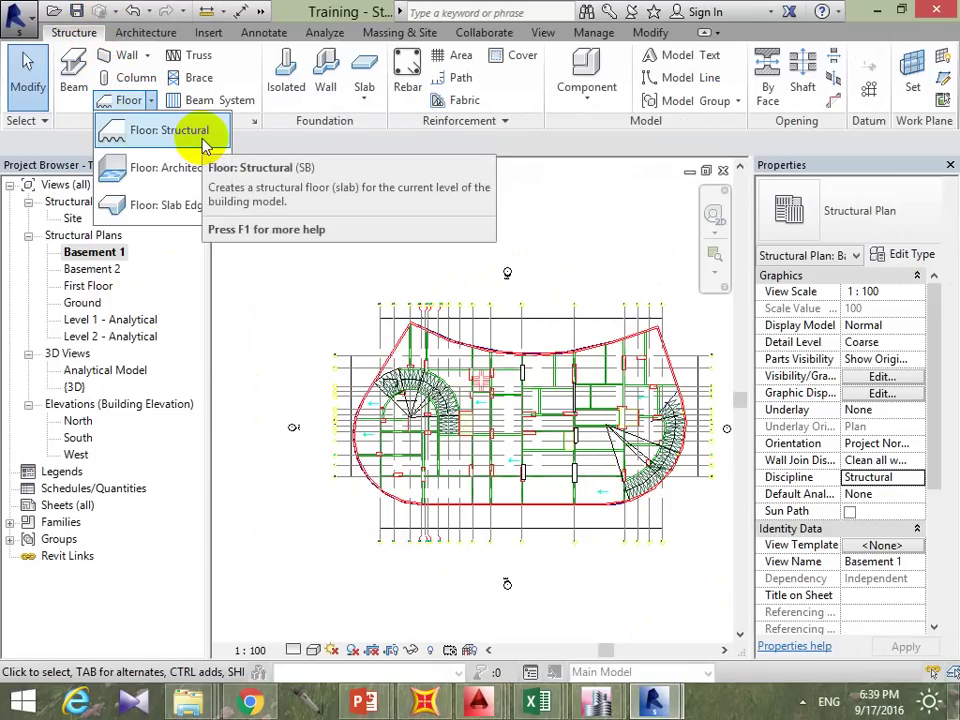
pyautogui.click(203, 145)
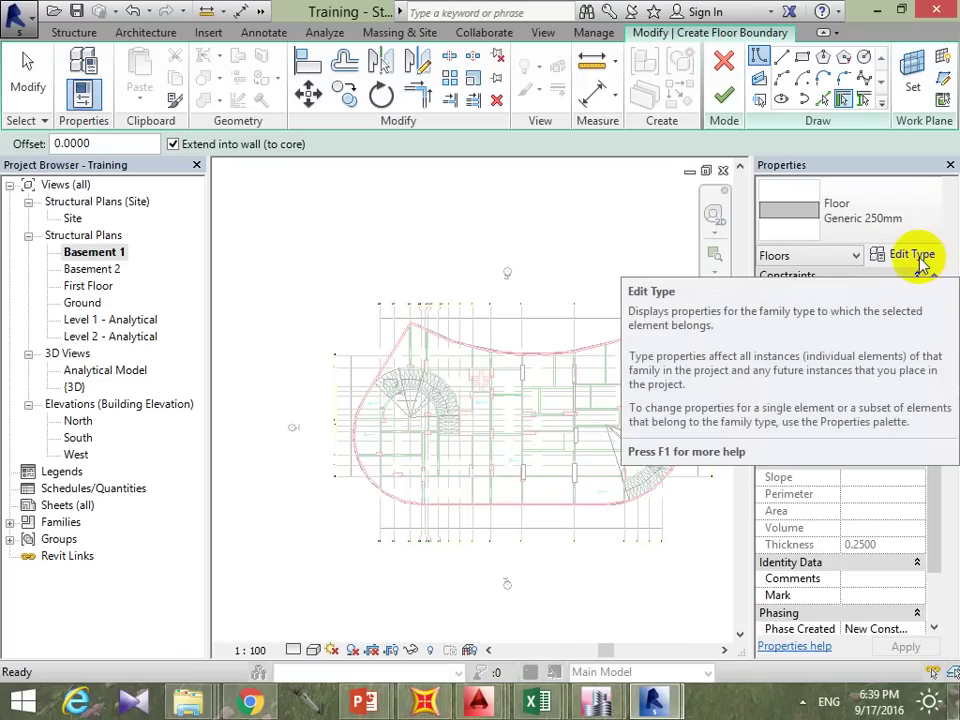
# Step: Duplicate the Generic 250mm floor type as a new type named Generic 300 mm
pyautogui.click(920, 259)
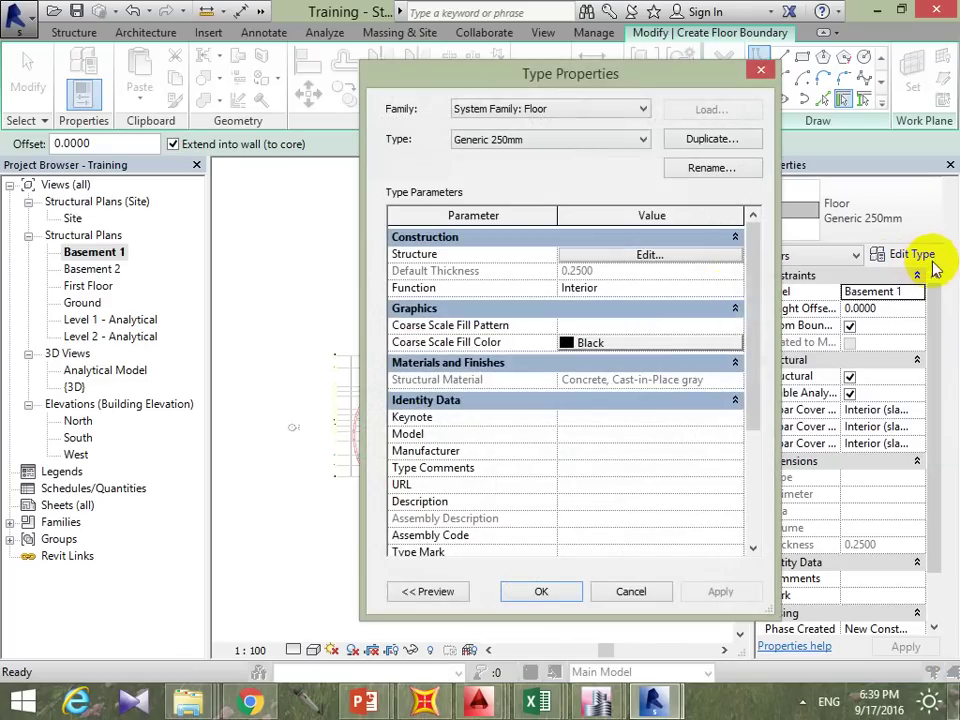
pyautogui.moveTo(651, 84); pyautogui.dragTo(601, 68)
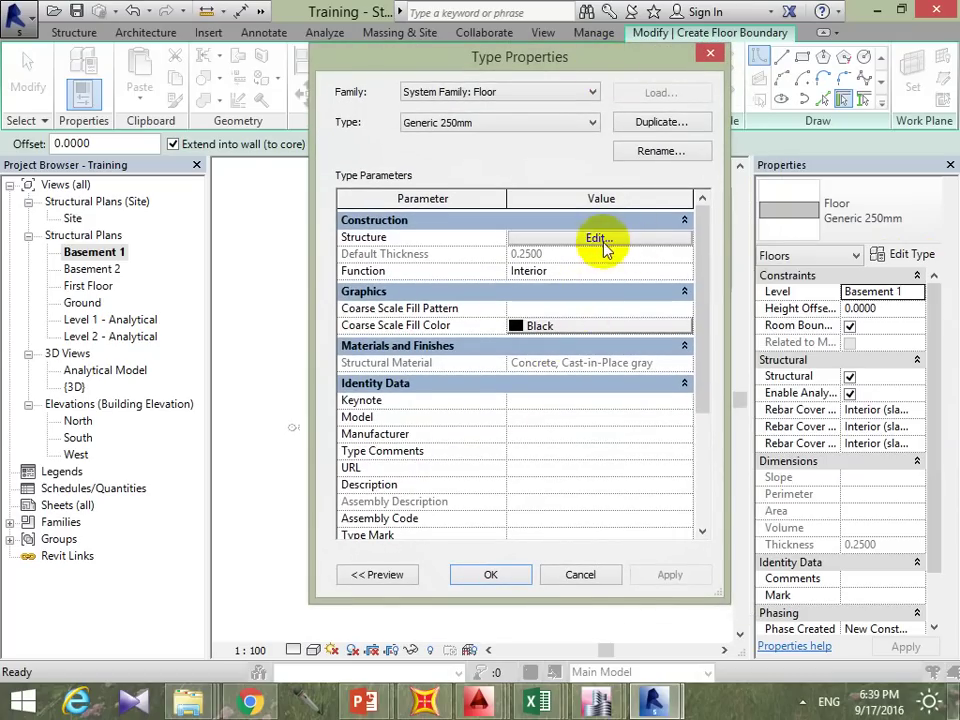
pyautogui.click(657, 124)
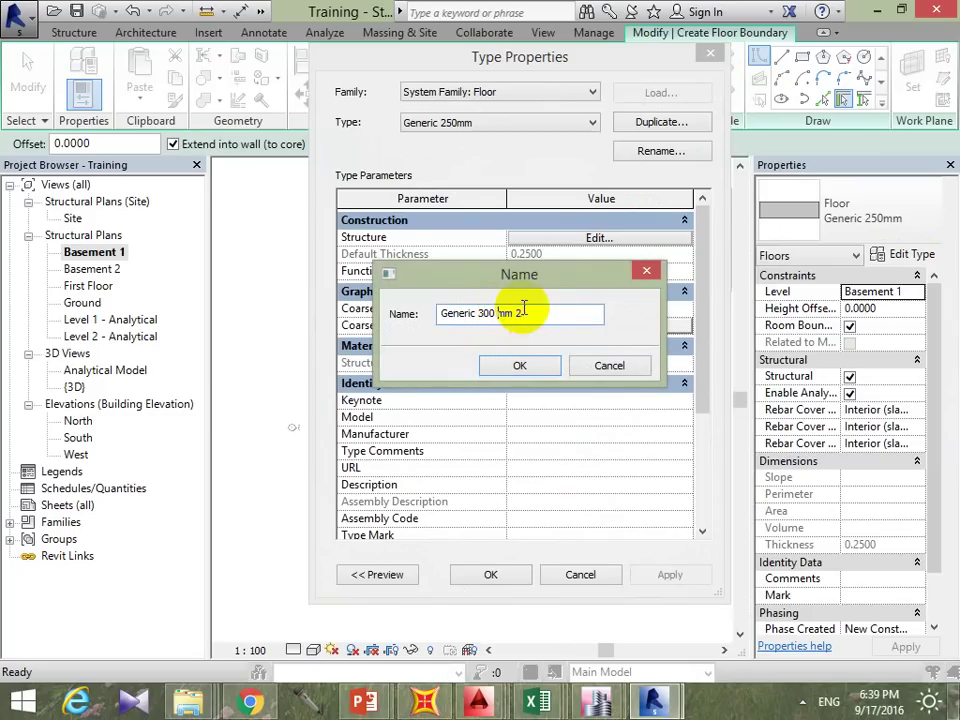
pyautogui.click(537, 372)
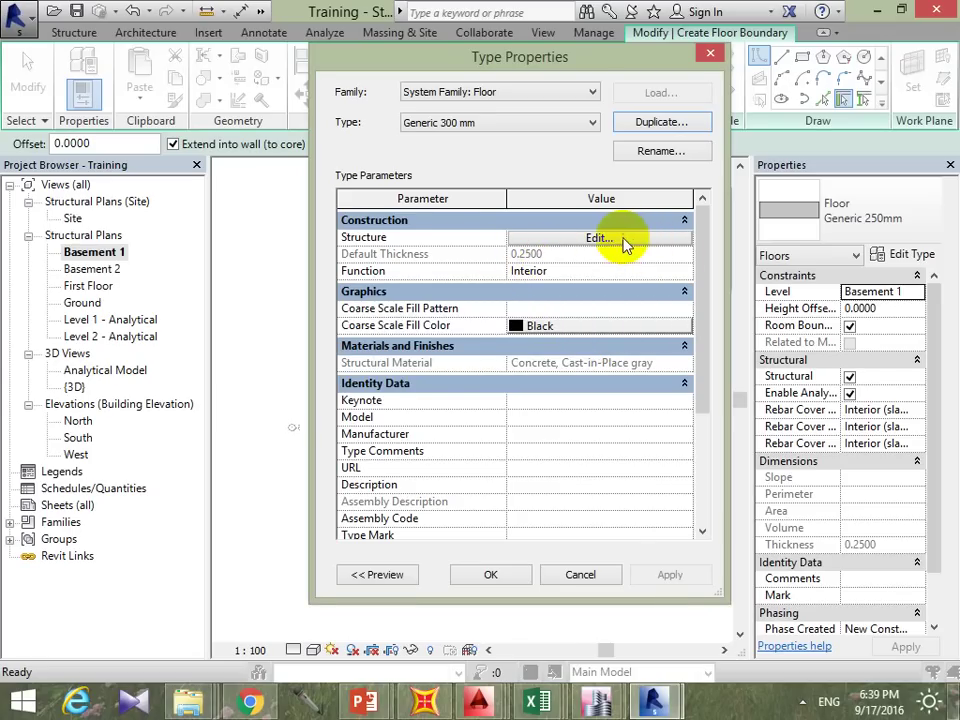
# Step: Give Generic 300 mm a 0.3000 Concrete, Cast-in-Place structure layer and apply the type
pyautogui.click(620, 240)
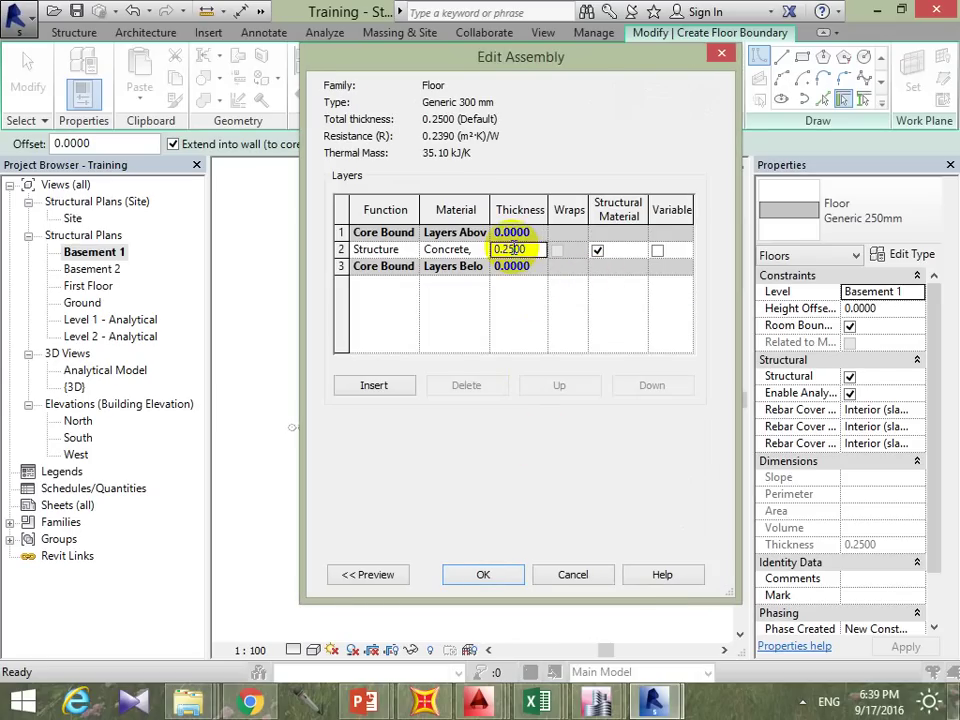
pyautogui.moveTo(502, 249); pyautogui.dragTo(515, 249)
pyautogui.write('0.3000')
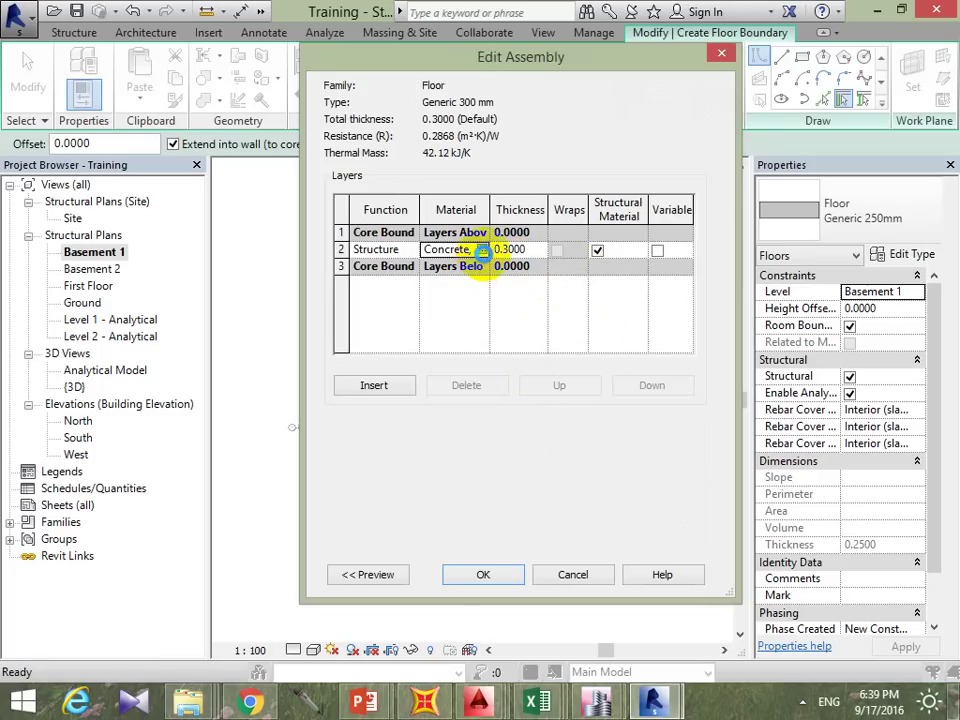
pyautogui.click(482, 251)
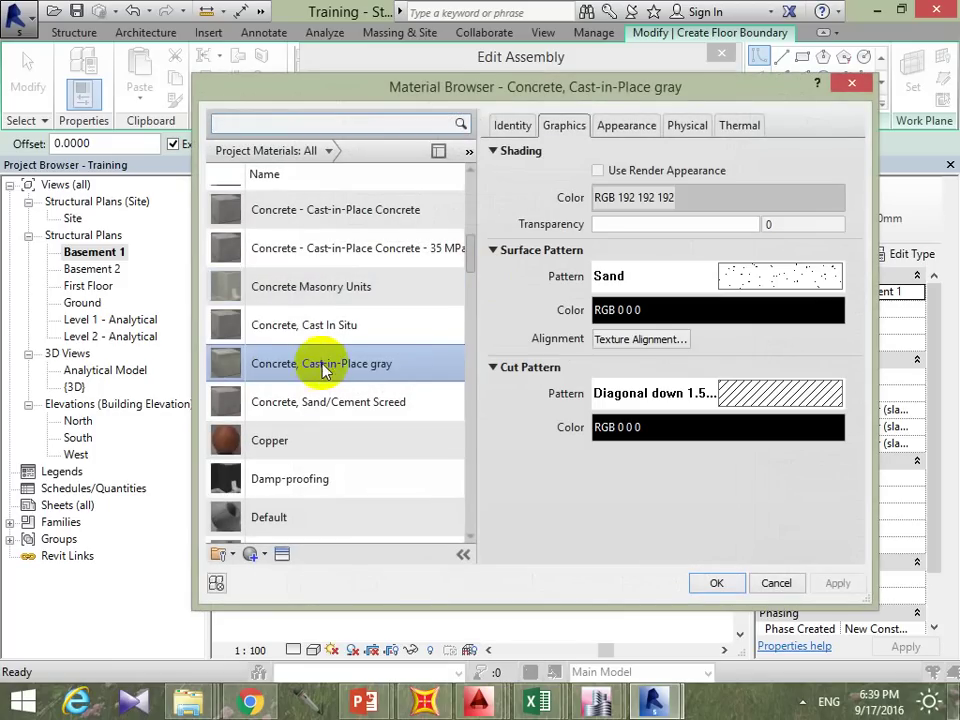
pyautogui.click(690, 127)
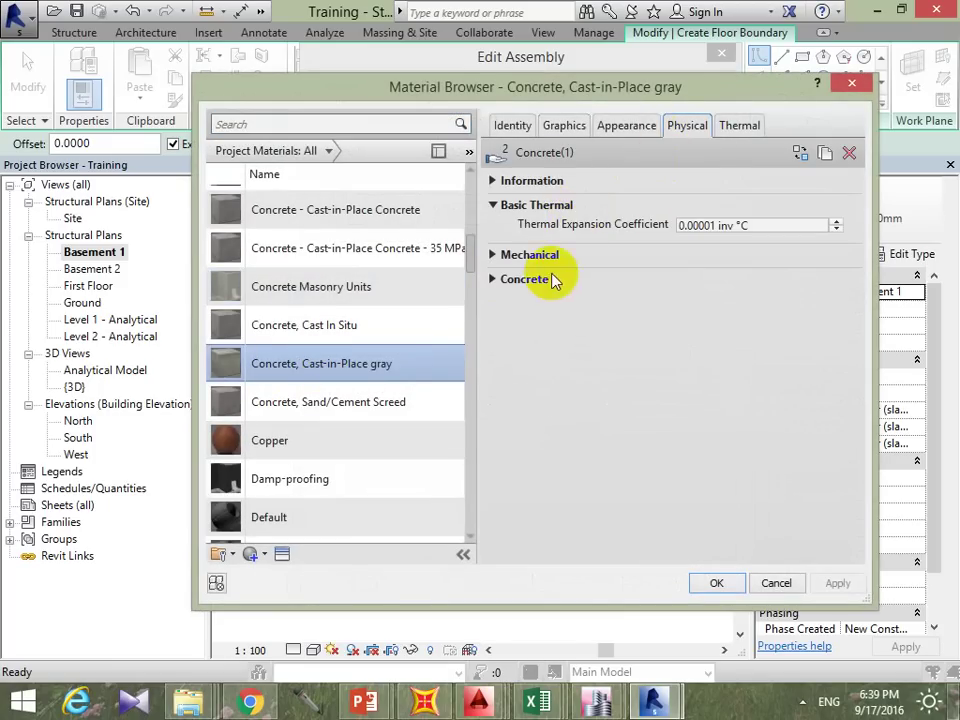
pyautogui.click(525, 254)
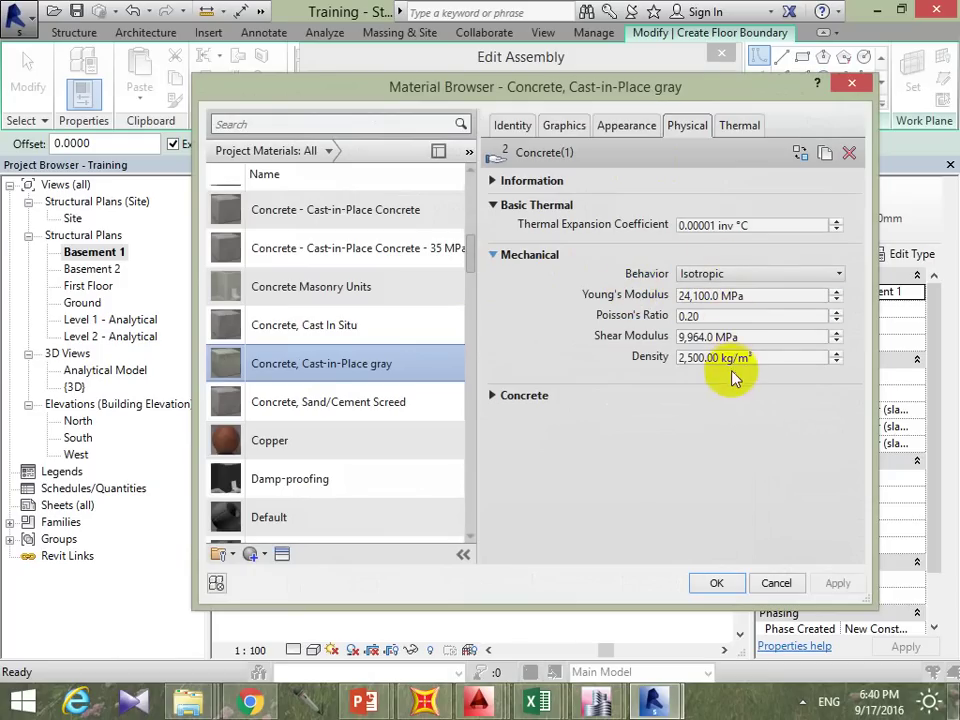
pyautogui.click(740, 585)
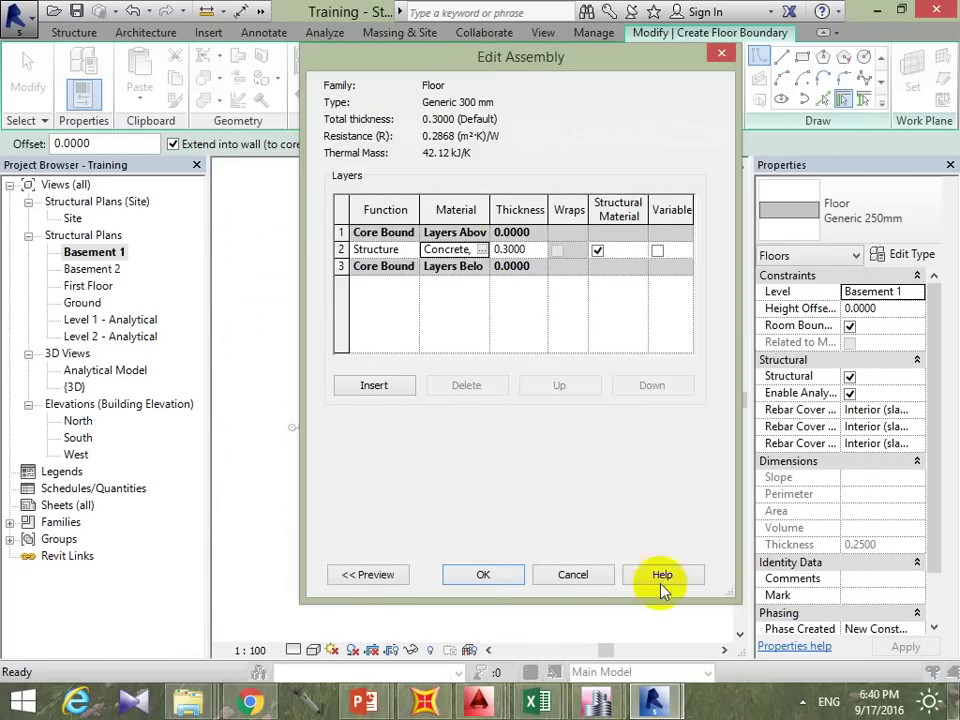
pyautogui.click(512, 572)
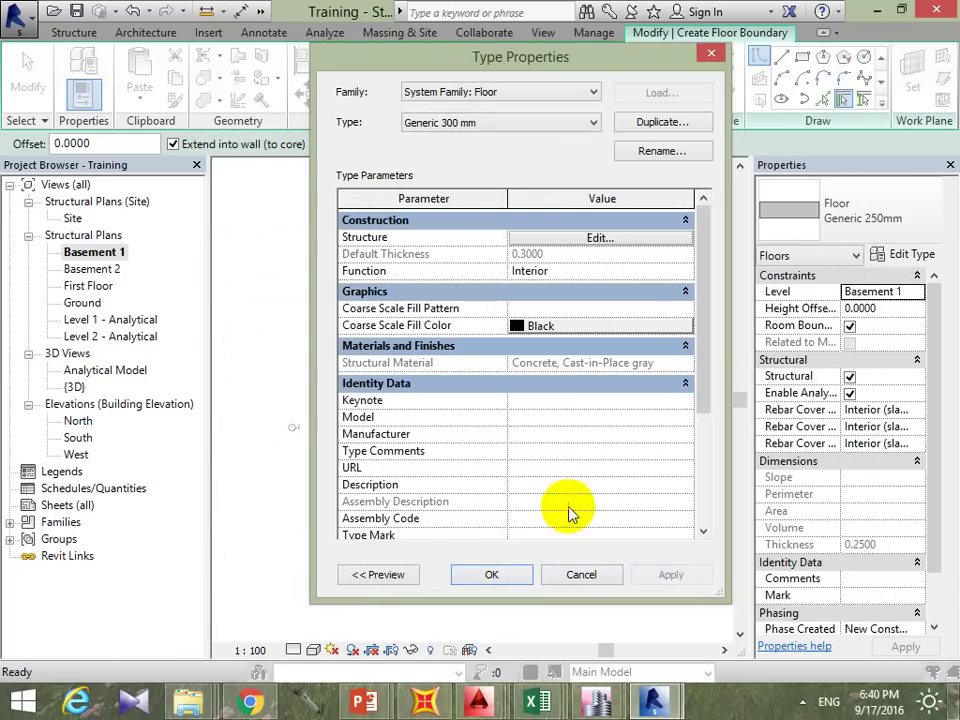
pyautogui.click(510, 575)
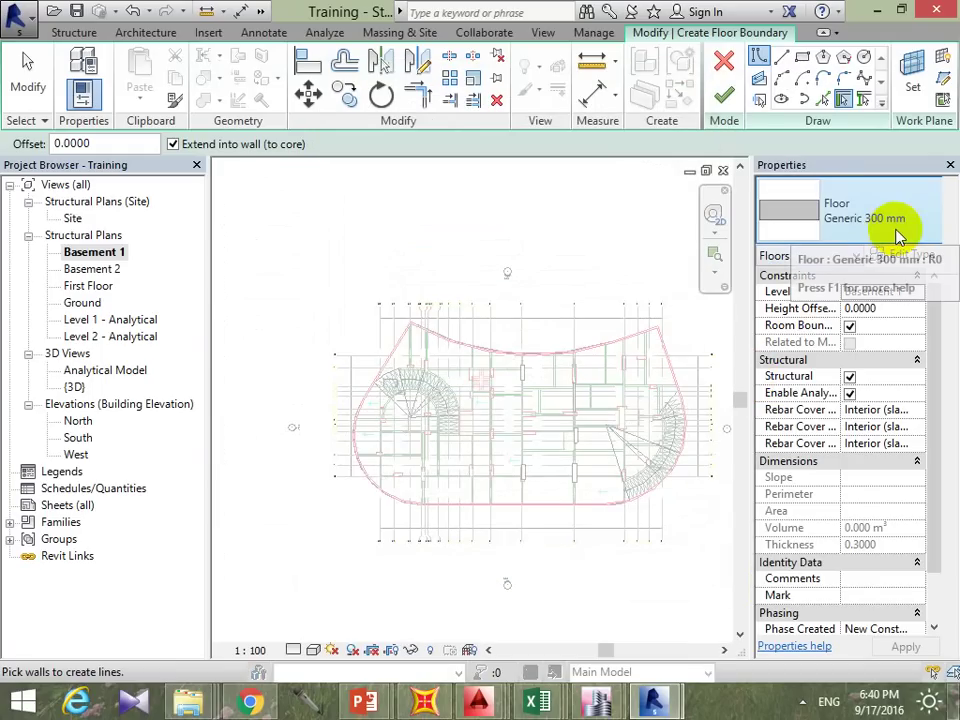
pyautogui.moveTo(636, 391); pyautogui.dragTo(604, 326, button='middle')
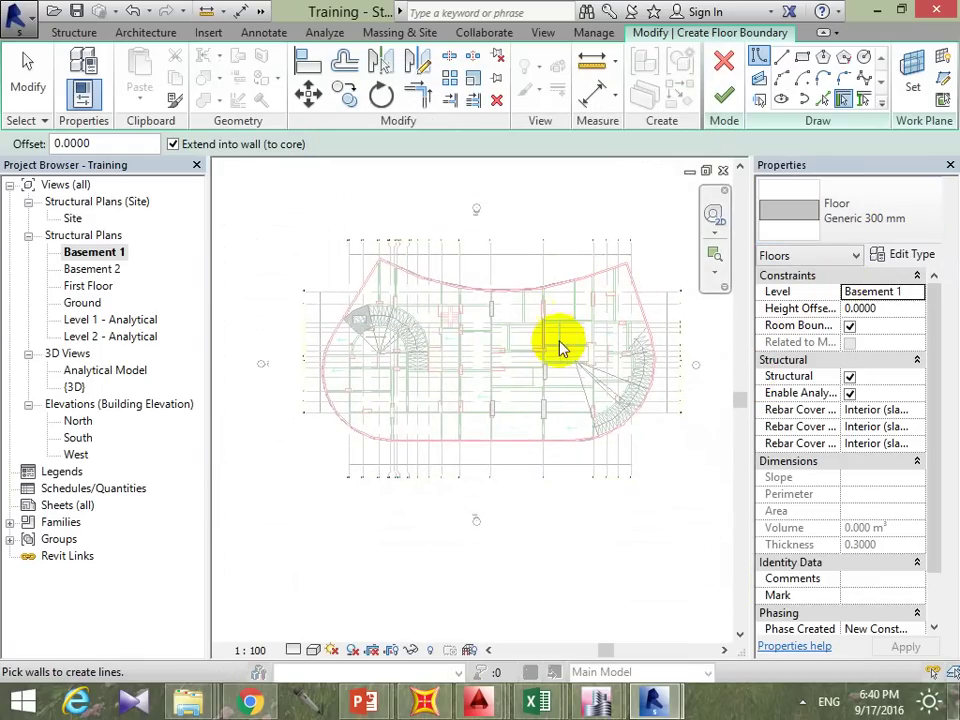
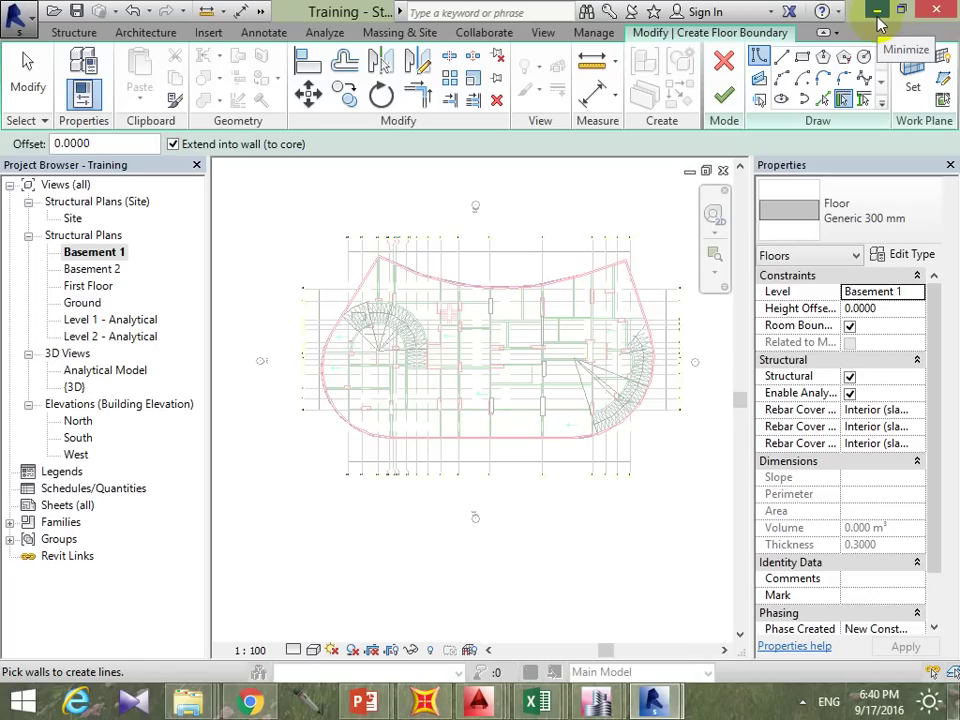
# Step: Draw a straight boundary line starting from the ramp's lower edge
pyautogui.scroll(5, 594, 437)
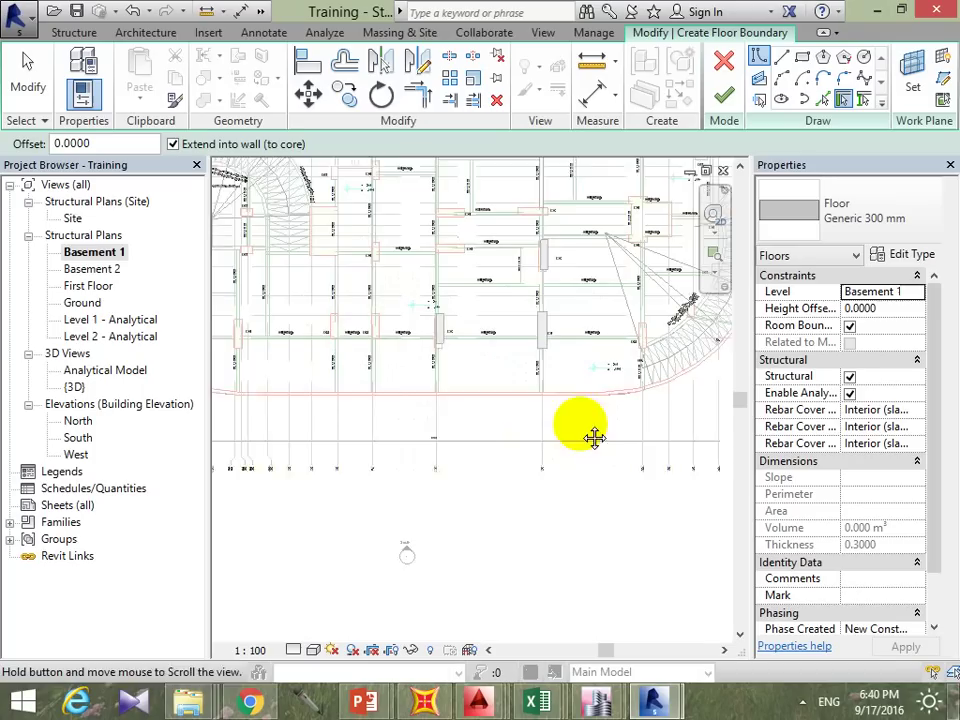
pyautogui.moveTo(594, 437)
pyautogui.mouseDown(button='middle')
pyautogui.moveTo(634, 375)
pyautogui.moveTo(614, 417)
pyautogui.mouseUp(button='middle')
pyautogui.scroll(3, 634, 375)
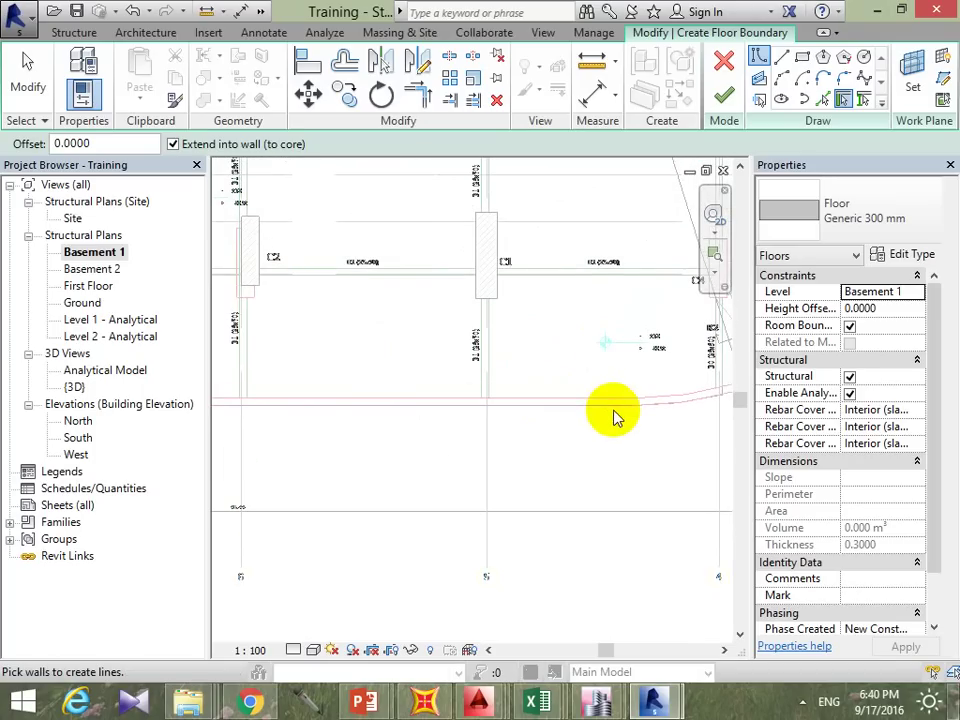
pyautogui.click(781, 57)
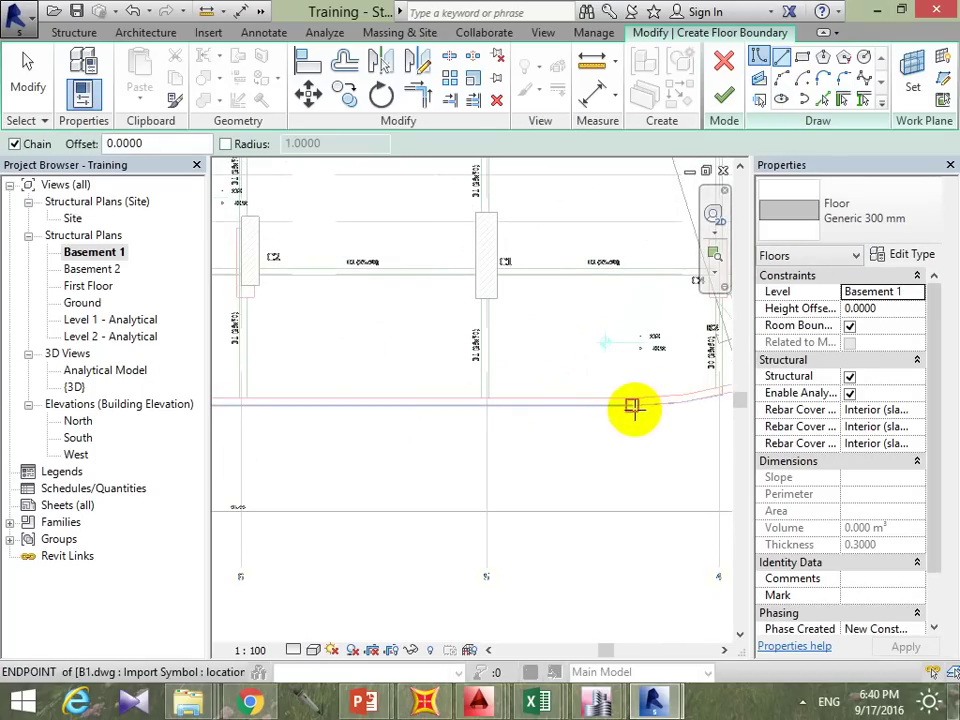
pyautogui.click(628, 407)
pyautogui.scroll(-3, 407, 454)
pyautogui.moveTo(561, 463); pyautogui.dragTo(441, 508, button='middle')
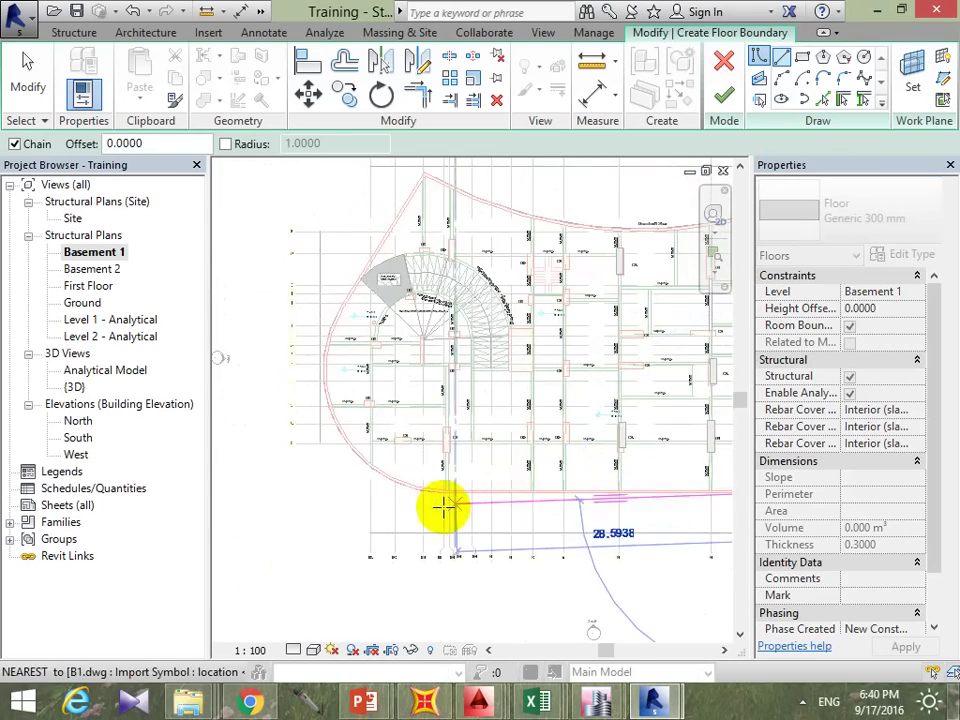
pyautogui.scroll(4, 458, 498)
pyautogui.scroll(2, 469, 510)
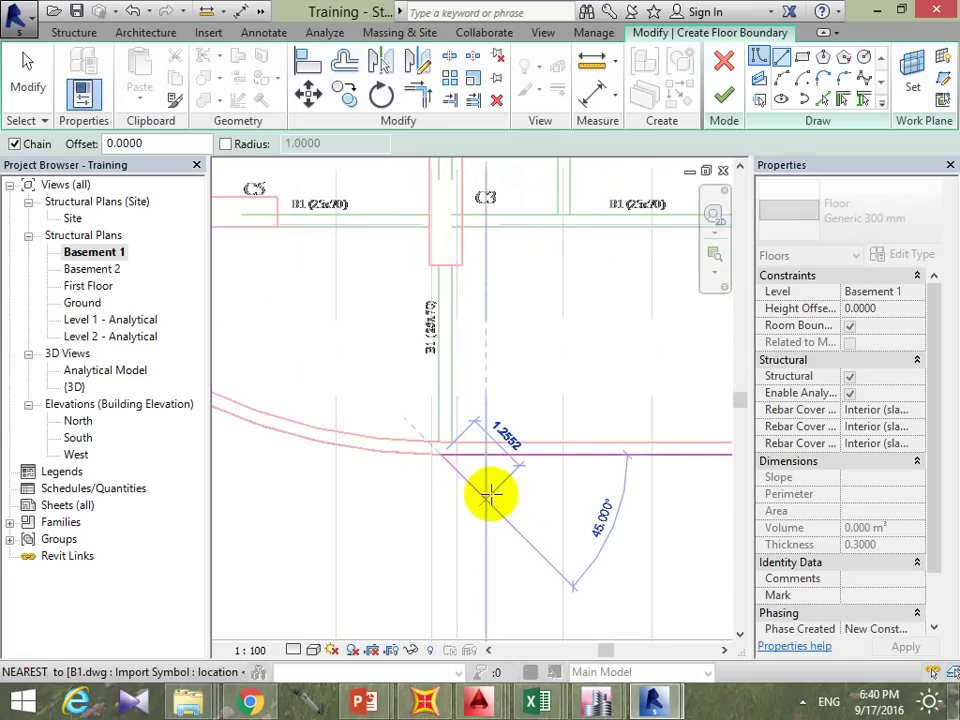
pyautogui.click(697, 335)
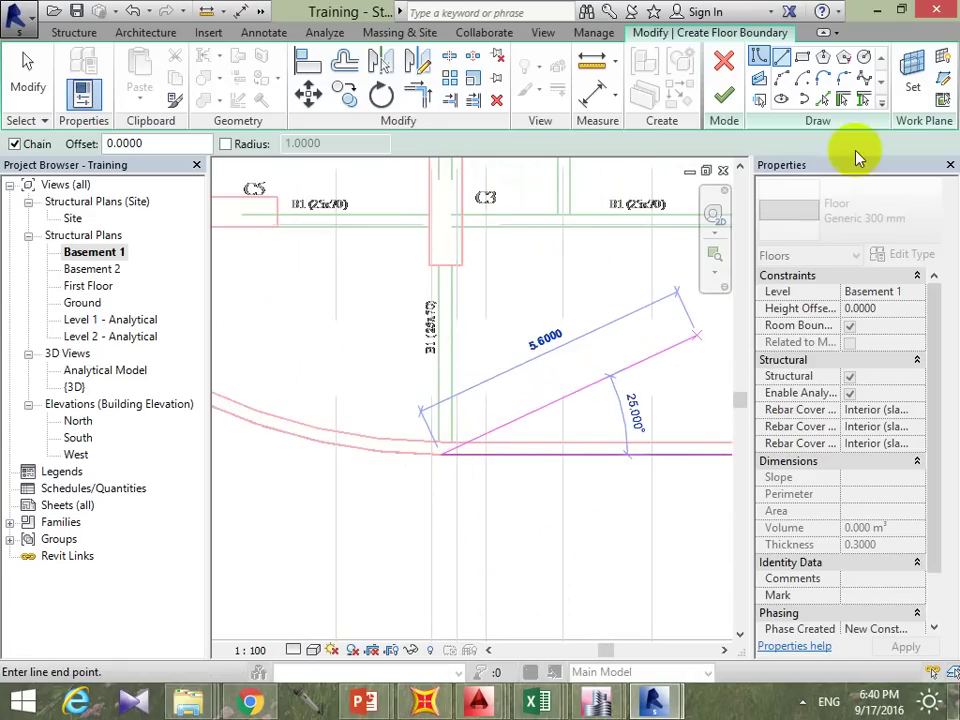
# Step: Draw an arc along the curved edge from the purple line's end, after discarding a first attempt
pyautogui.click(800, 83)
pyautogui.moveTo(437, 452); pyautogui.dragTo(620, 503, button='middle')
pyautogui.scroll(-1, 620, 503)
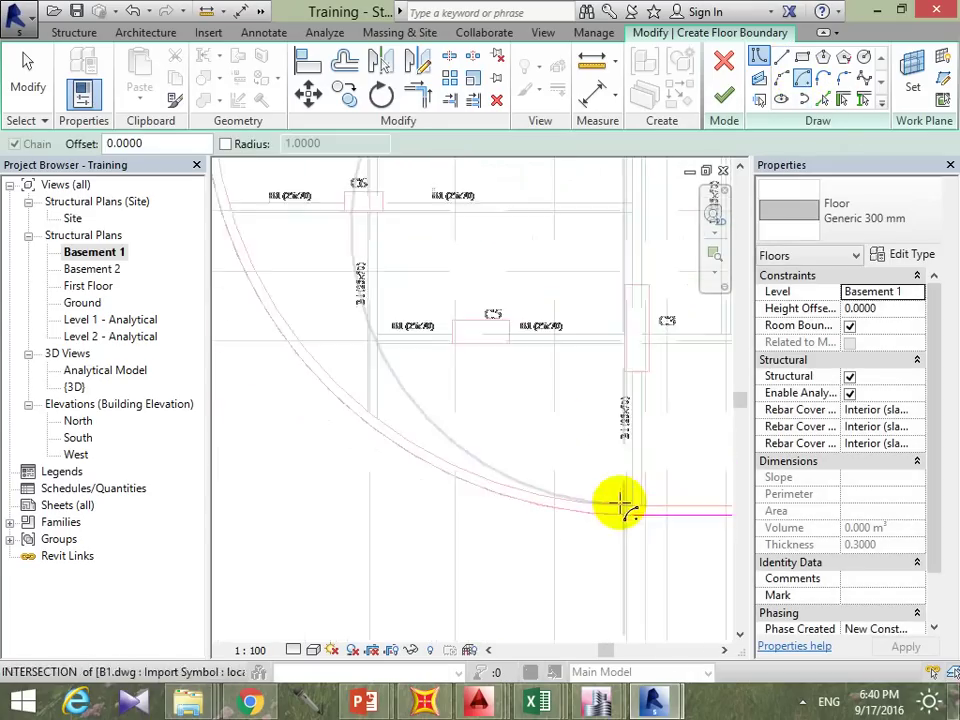
pyautogui.scroll(-1, 620, 503)
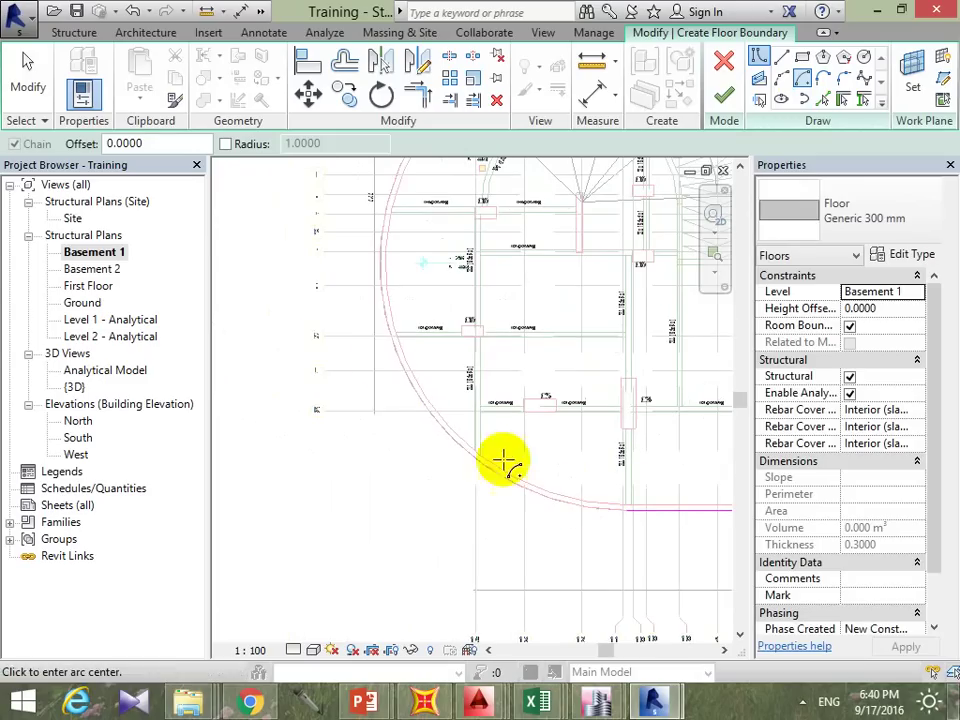
pyautogui.click(627, 511)
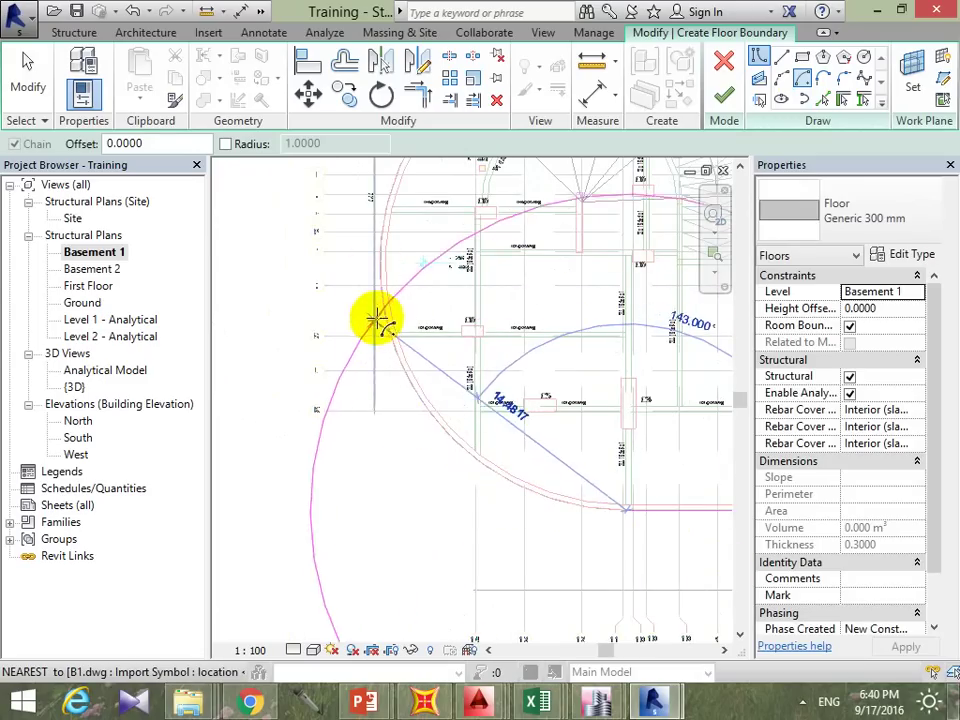
pyautogui.scroll(-2, 497, 461)
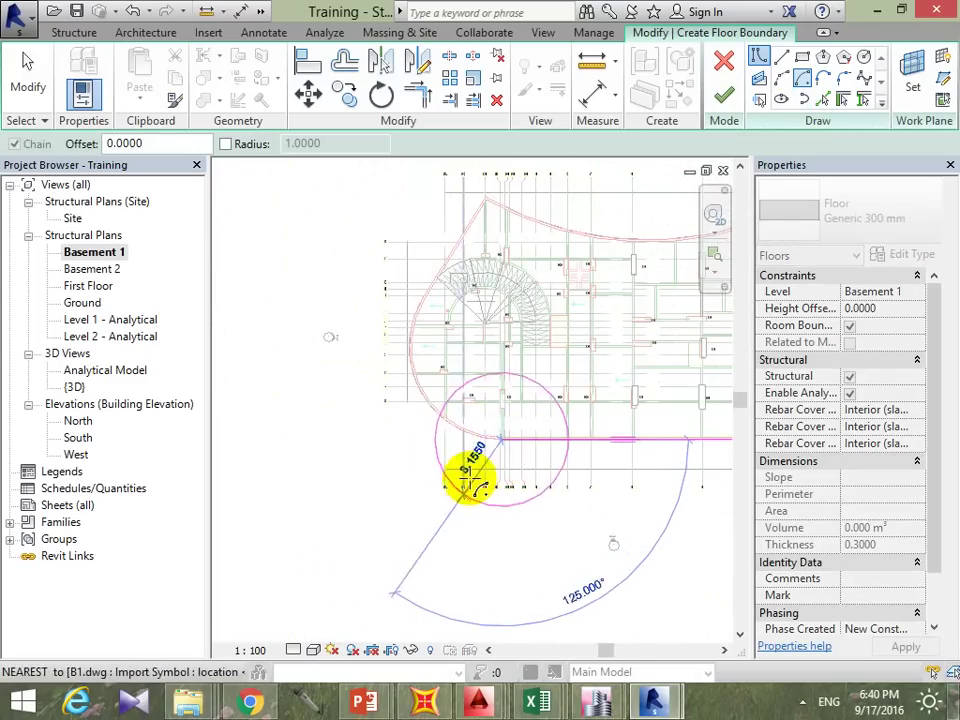
pyautogui.press('Escape')
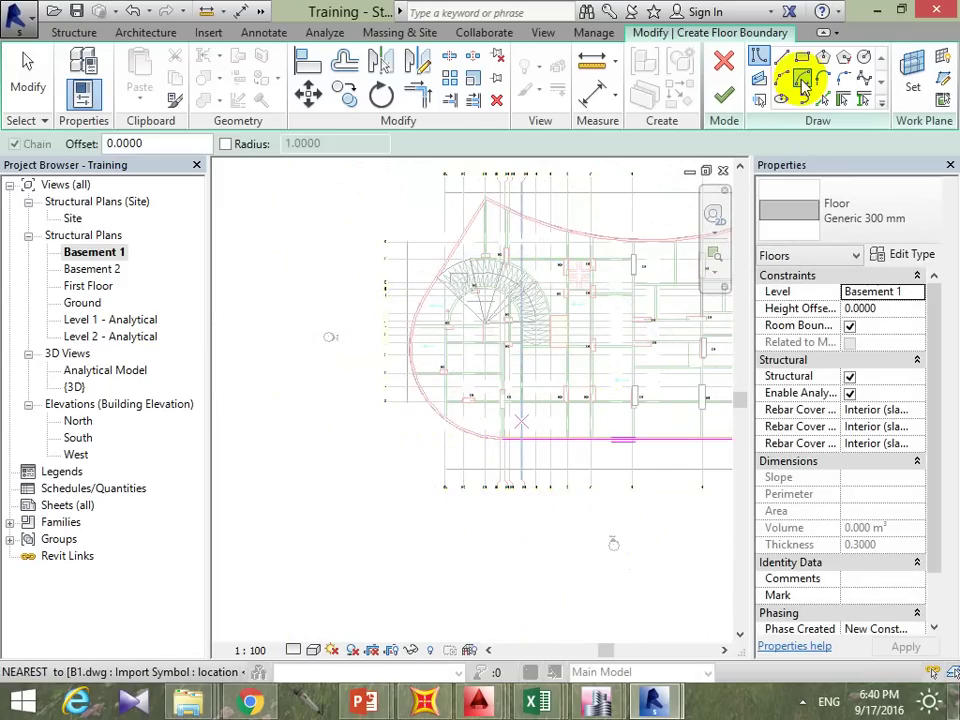
pyautogui.click(784, 78)
pyautogui.scroll(2, 505, 446)
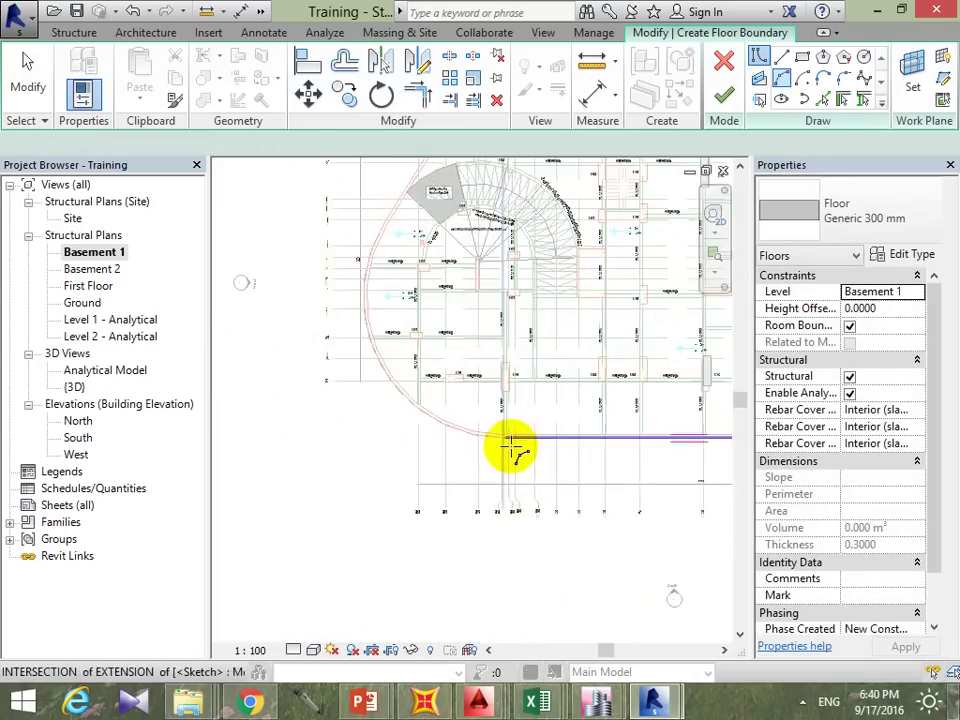
pyautogui.click(506, 439)
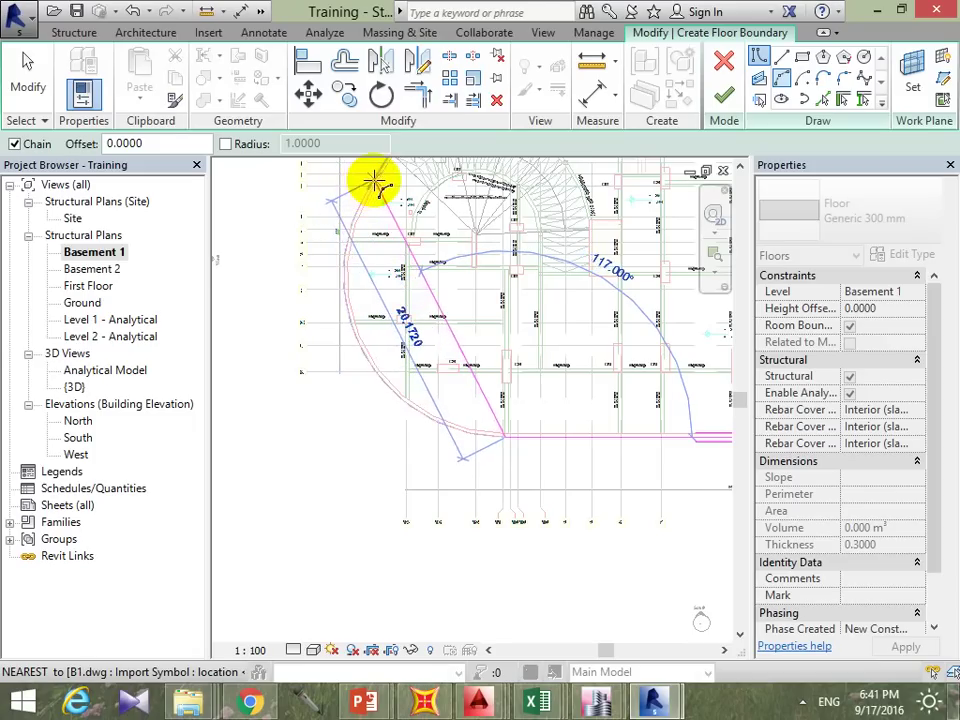
pyautogui.click(372, 180)
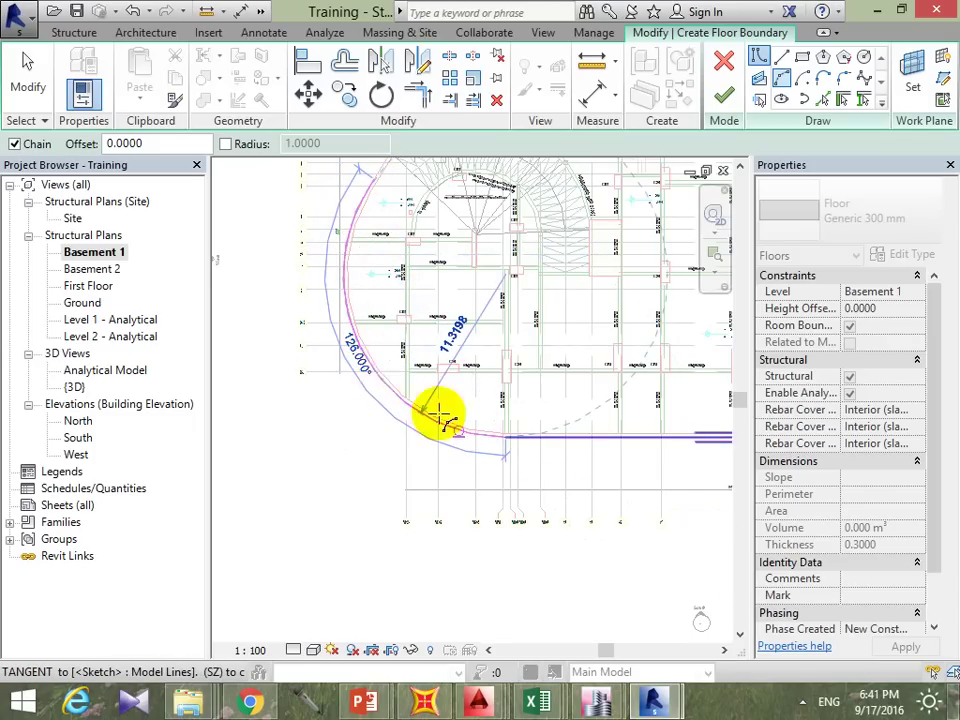
# Step: Draw a diagonal boundary line from the pink corner up to the top corner
pyautogui.moveTo(455, 305); pyautogui.dragTo(514, 553, button='middle')
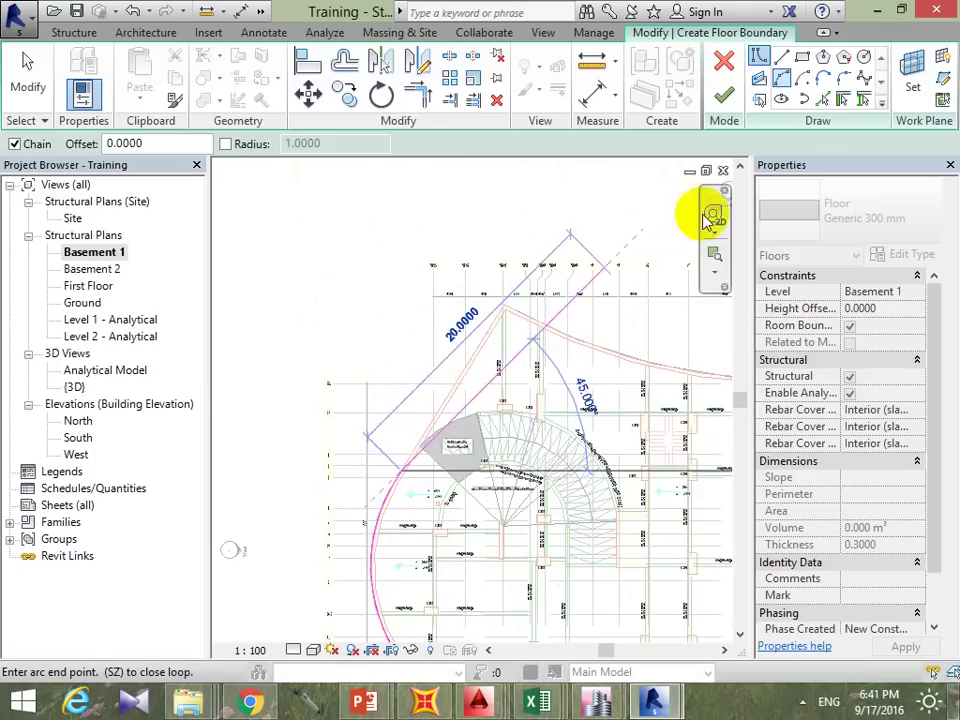
pyautogui.click(782, 58)
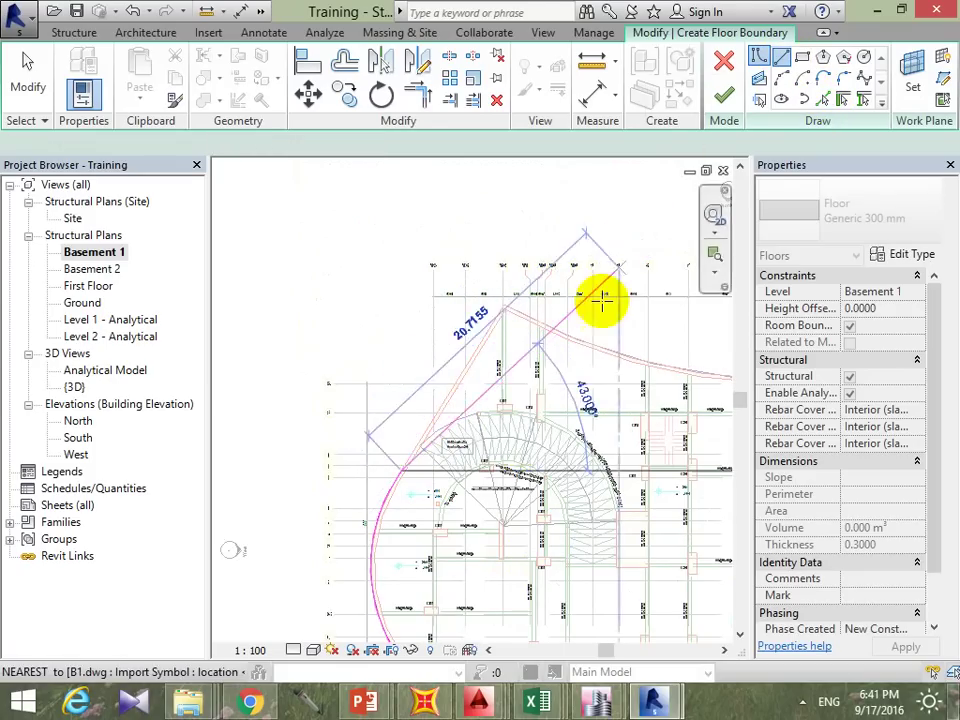
pyautogui.scroll(2, 562, 293)
pyautogui.scroll(2, 562, 293)
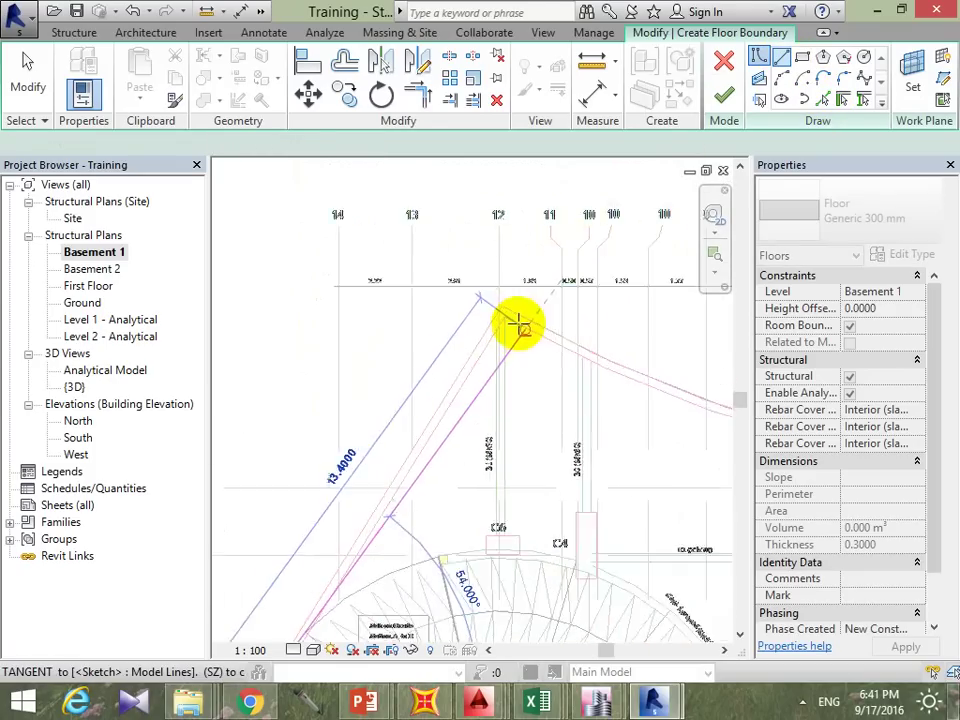
pyautogui.scroll(1, 519, 321)
pyautogui.click(497, 303)
pyautogui.scroll(-2, 560, 350)
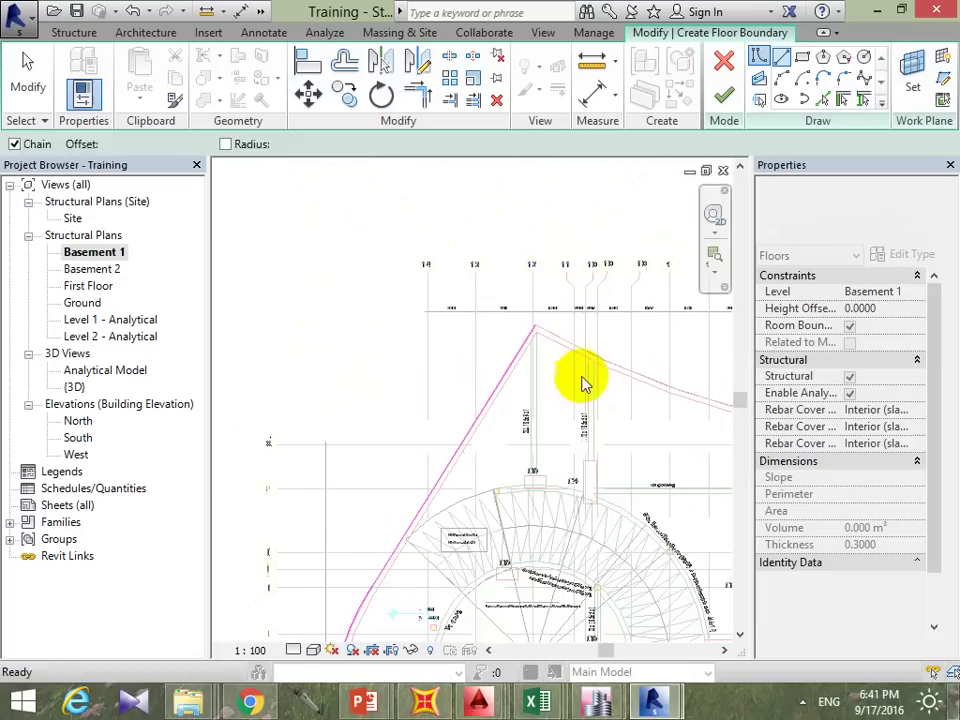
pyautogui.moveTo(615, 444); pyautogui.dragTo(549, 336, button='middle')
pyautogui.scroll(3, 530, 253)
pyautogui.scroll(1, 530, 253)
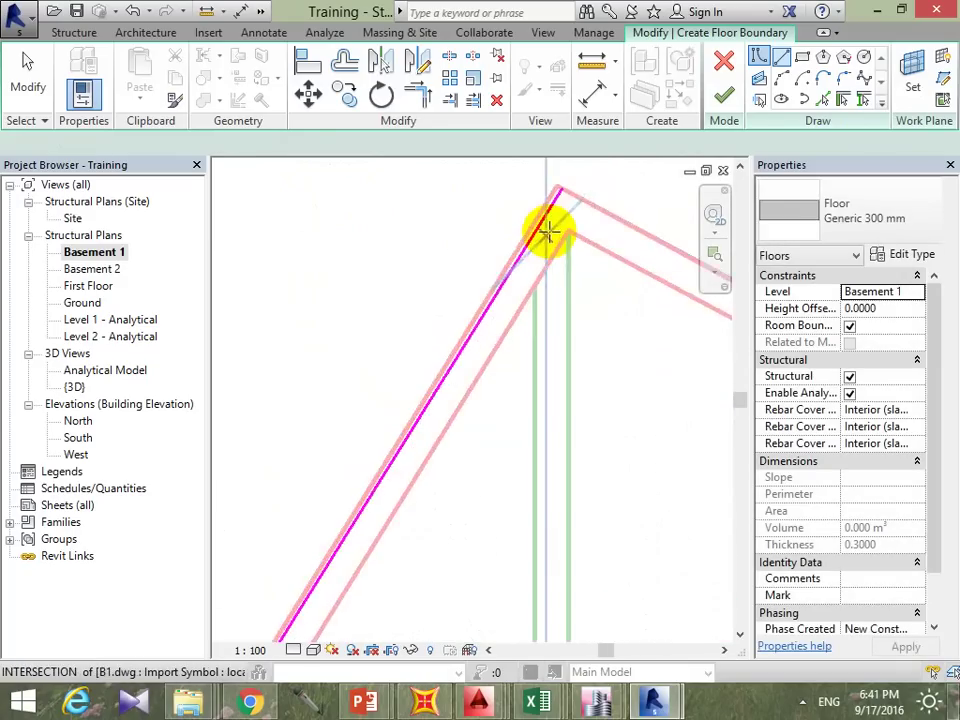
pyautogui.scroll(2, 546, 225)
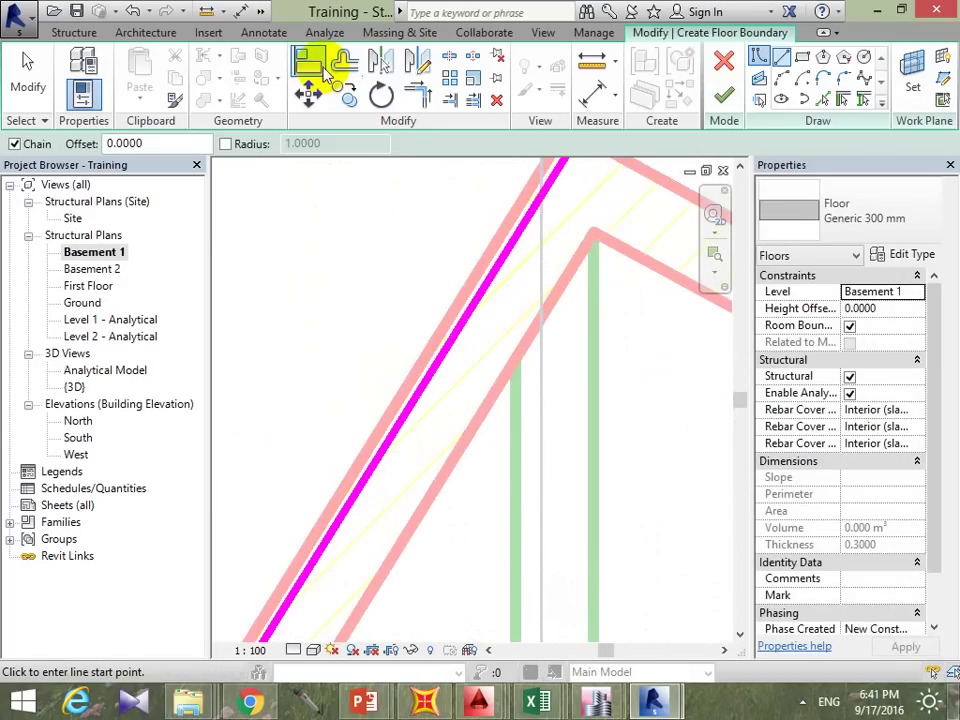
# Step: Align the diagonal boundary line to the wall face
pyautogui.click(308, 62)
pyautogui.click(488, 253)
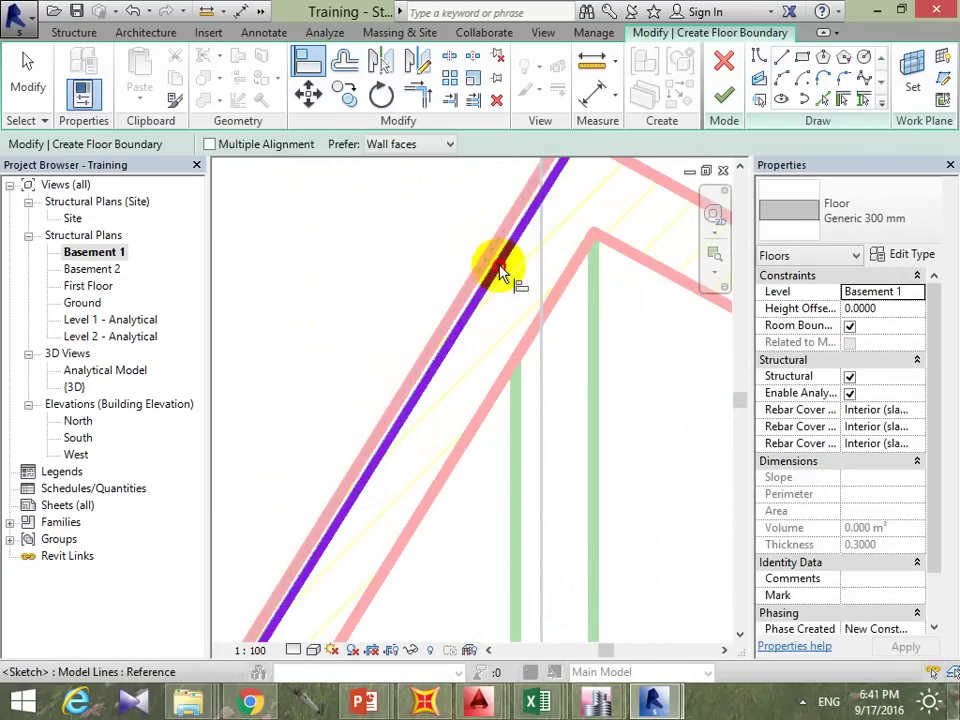
pyautogui.scroll(-2, 561, 257)
pyautogui.scroll(-1, 561, 278)
pyautogui.scroll(-2, 566, 363)
pyautogui.moveTo(566, 363); pyautogui.dragTo(576, 303, button='middle')
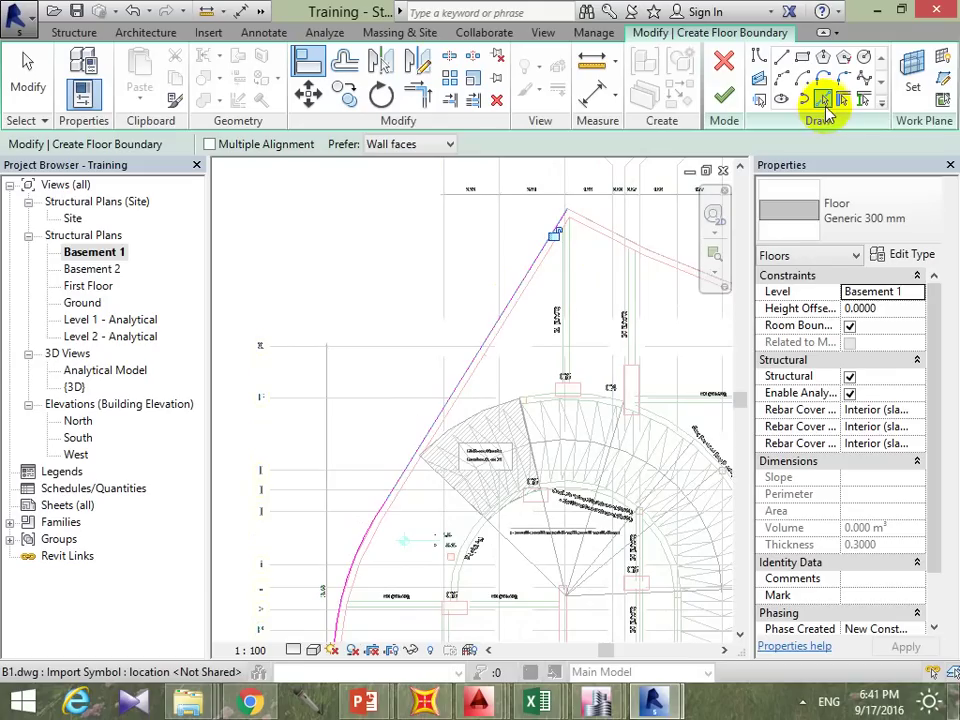
# Step: Pick the upper arc as a floor boundary edge
pyautogui.click(825, 103)
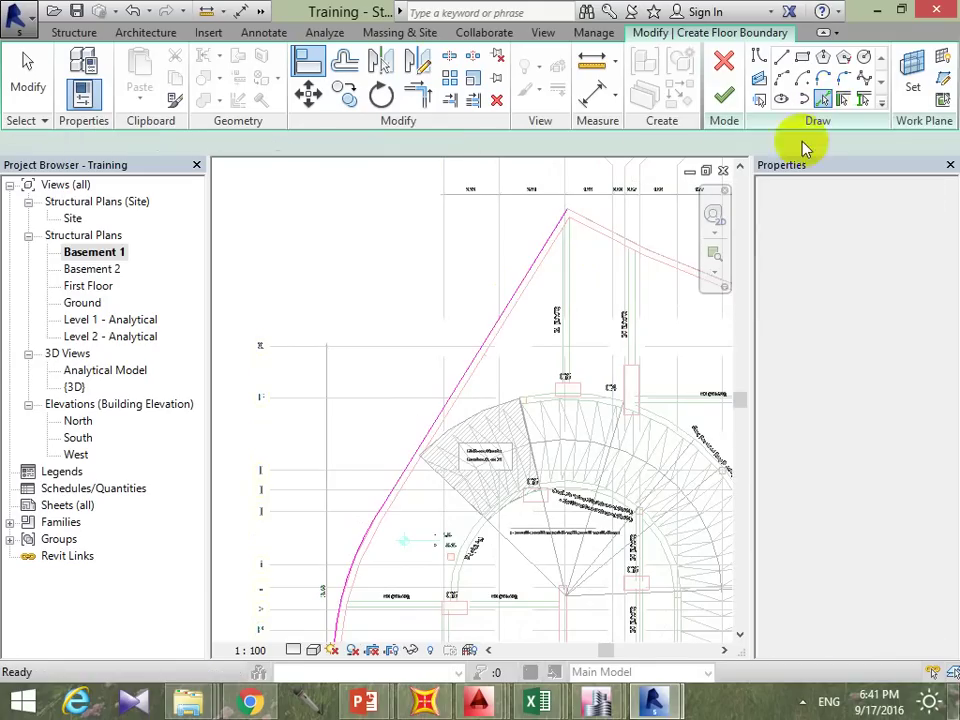
pyautogui.moveTo(531, 315); pyautogui.dragTo(482, 306, button='middle')
pyautogui.scroll(2, 480, 305)
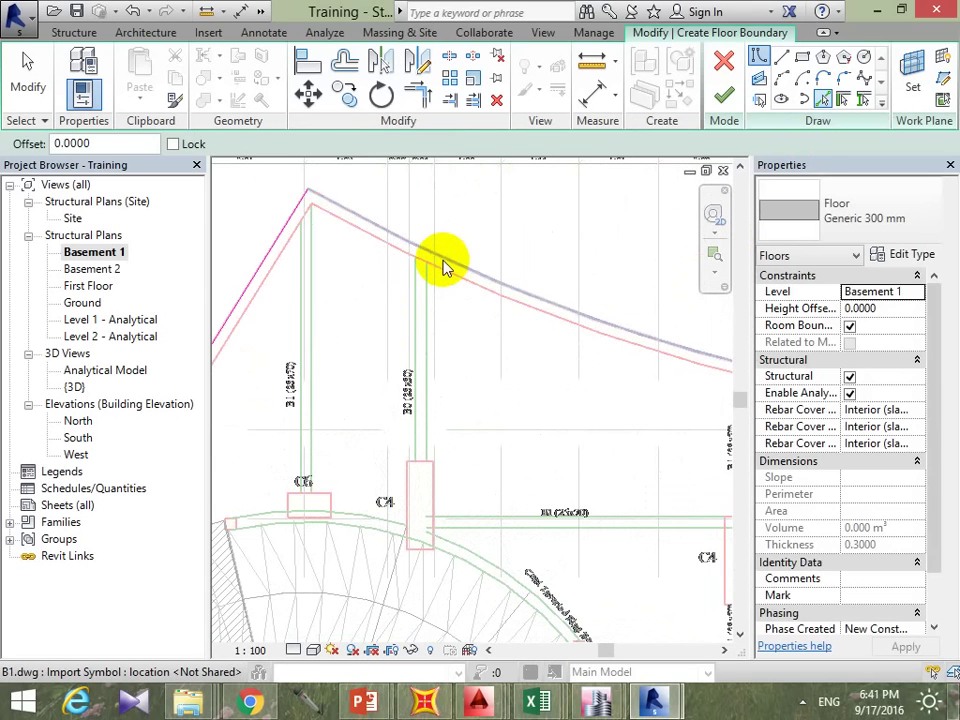
pyautogui.click(445, 268)
pyautogui.scroll(-3, 440, 270)
pyautogui.moveTo(553, 388); pyautogui.dragTo(331, 430, button='middle')
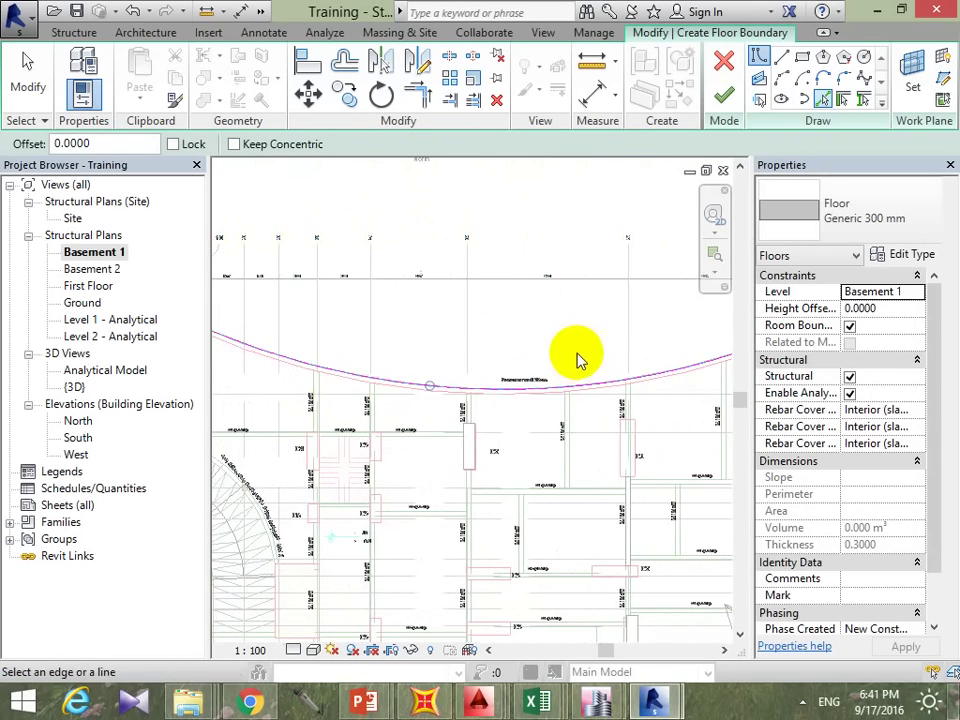
pyautogui.moveTo(574, 360); pyautogui.dragTo(347, 428, button='middle')
pyautogui.scroll(2, 605, 398)
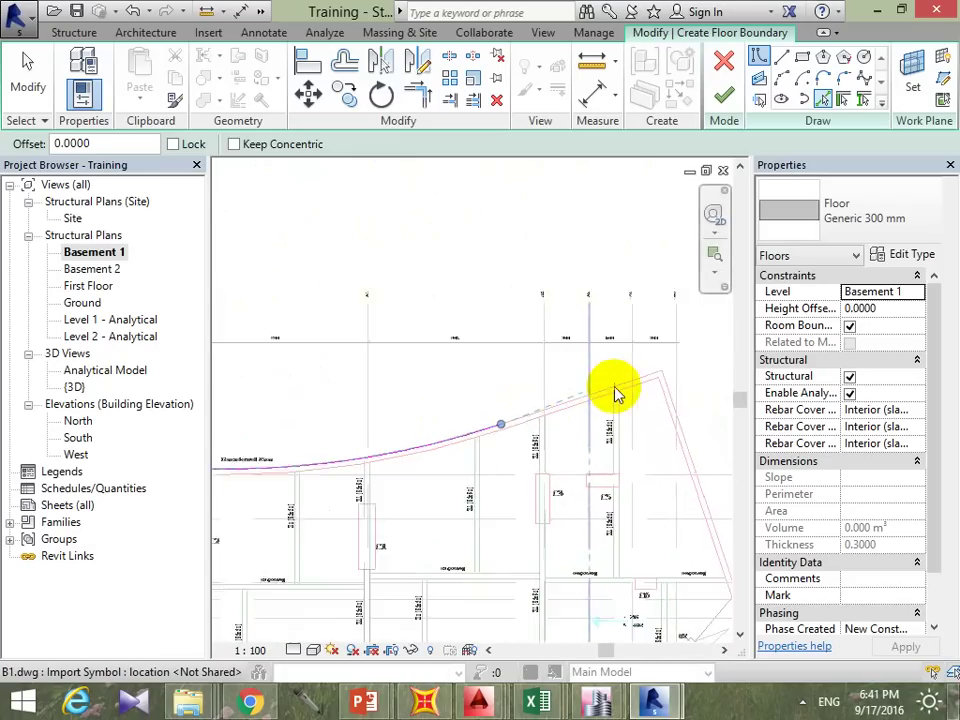
pyautogui.scroll(1, 617, 391)
# Step: Pick the straight, slanted and curved stair edges as boundary lines
pyautogui.click(617, 390)
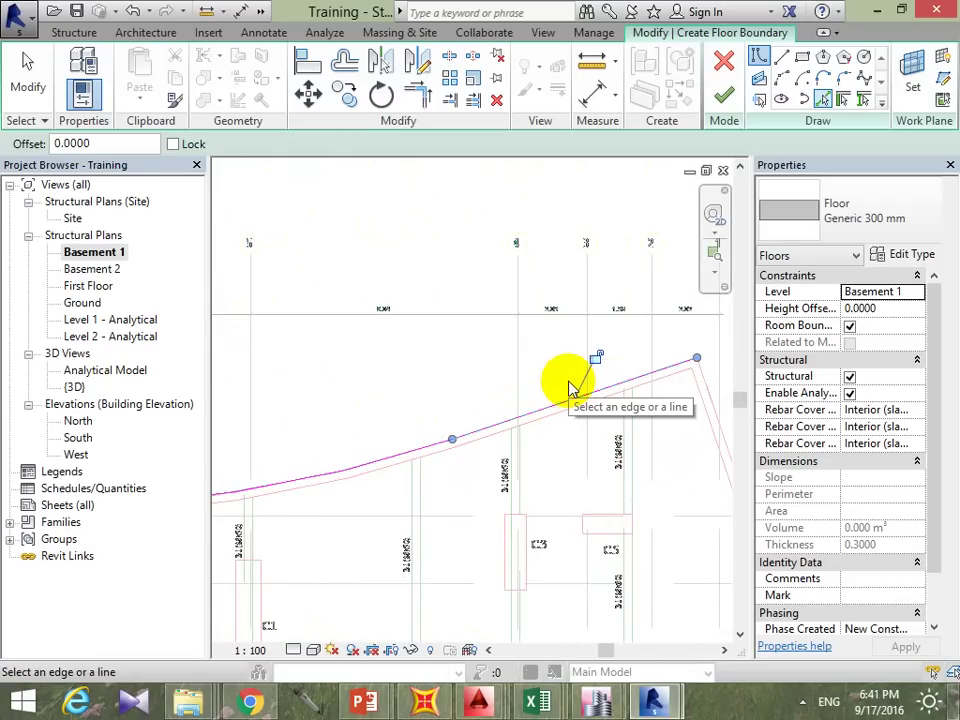
pyautogui.moveTo(491, 444); pyautogui.dragTo(314, 381, button='middle')
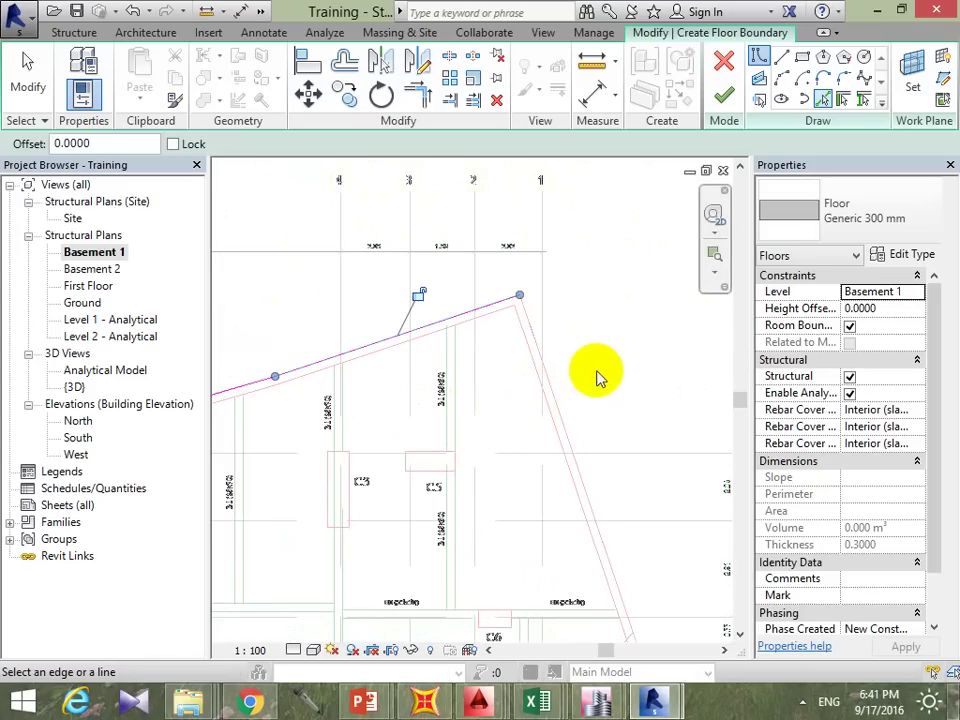
pyautogui.click(551, 373)
pyautogui.moveTo(613, 435)
pyautogui.mouseDown(button='middle')
pyautogui.moveTo(628, 399)
pyautogui.moveTo(603, 250)
pyautogui.mouseUp(button='middle')
pyautogui.click(620, 465)
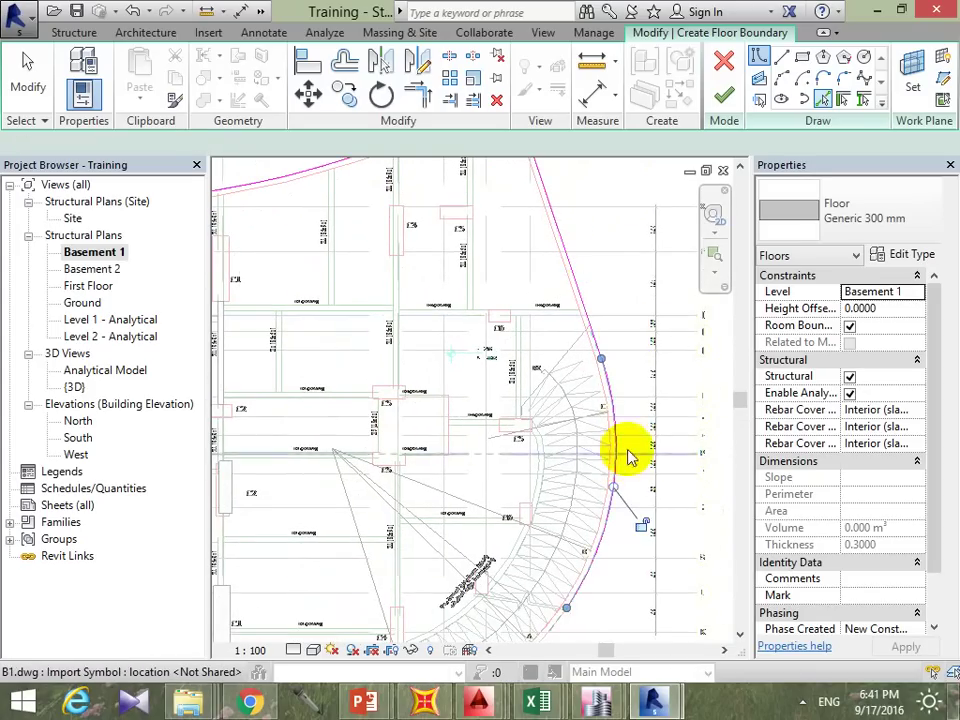
pyautogui.moveTo(621, 450); pyautogui.dragTo(643, 279, button='middle')
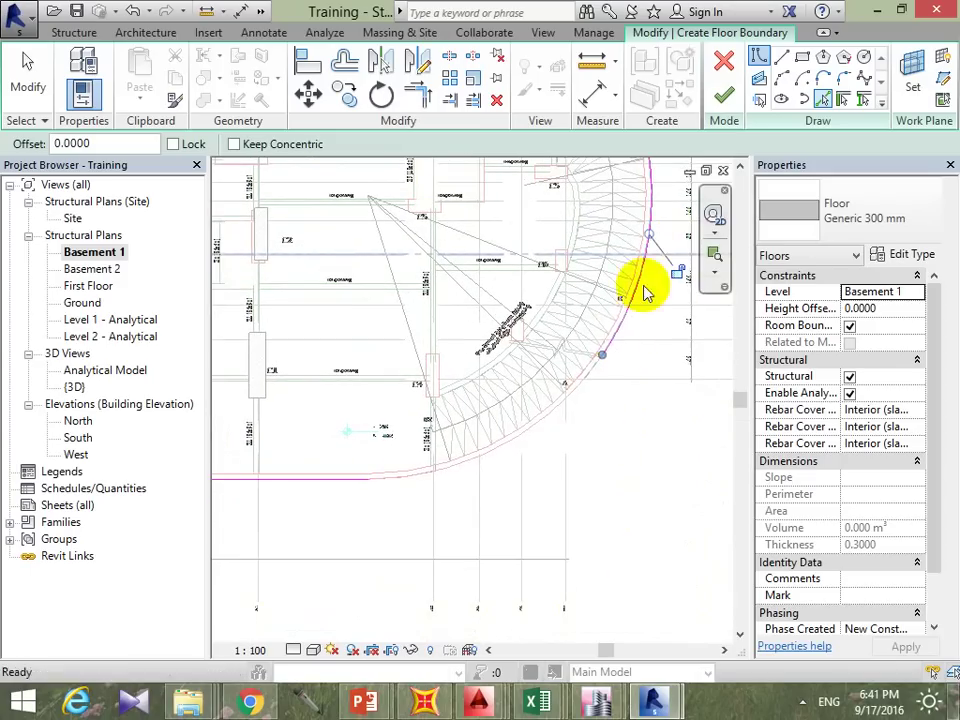
pyautogui.click(548, 420)
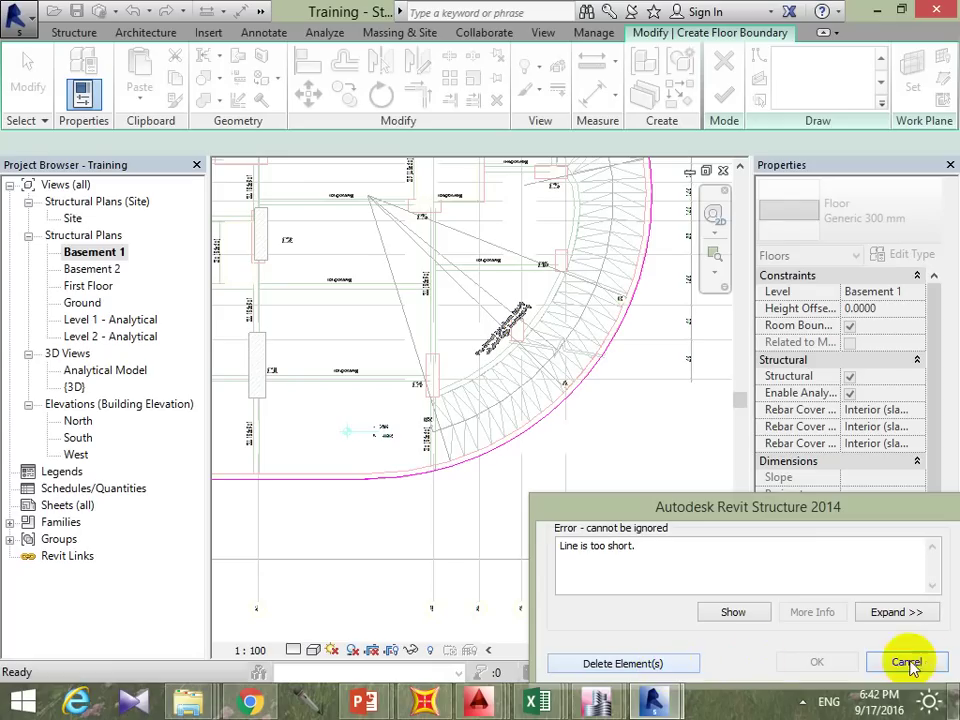
# Step: Resolve the 'Line is too short' error by deleting the short boundary line
pyautogui.click(907, 663)
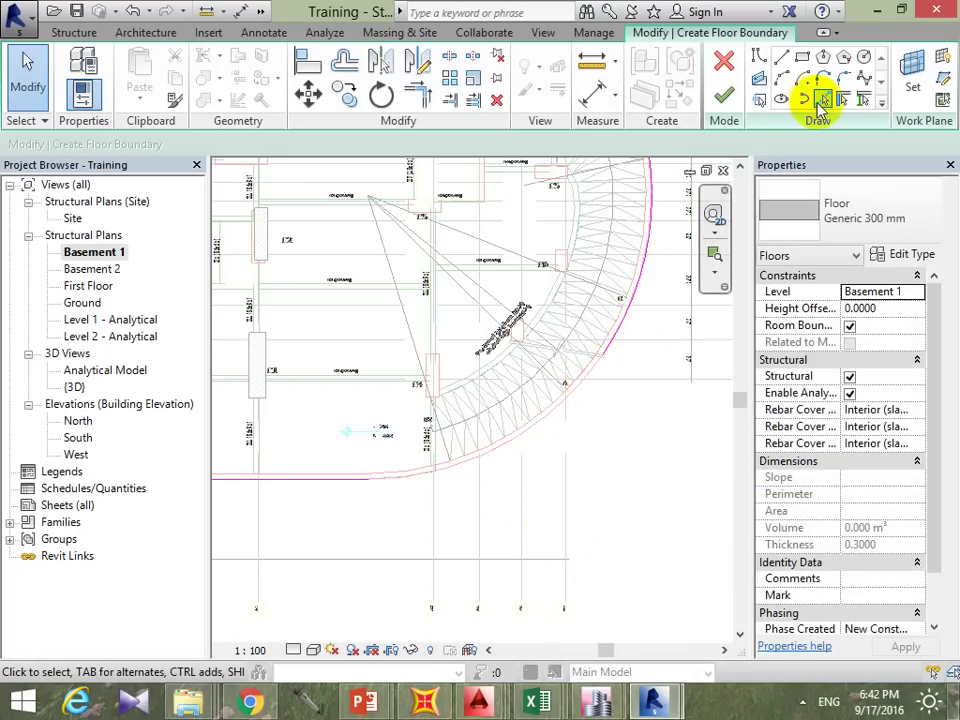
pyautogui.click(820, 100)
pyautogui.click(503, 443)
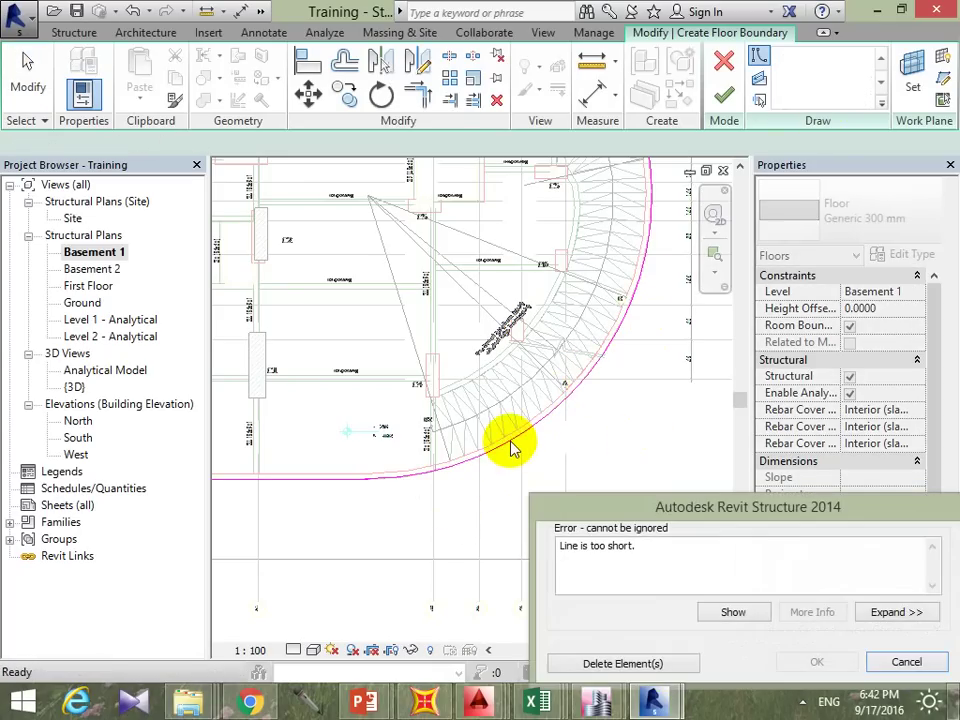
pyautogui.click(660, 666)
# Step: Finish the sketch to create the Basement 1 floor (1276.405 m², 382.923 m³)
pyautogui.moveTo(439, 531)
pyautogui.mouseDown(button='middle')
pyautogui.moveTo(482, 525)
pyautogui.moveTo(408, 543)
pyautogui.mouseUp(button='middle')
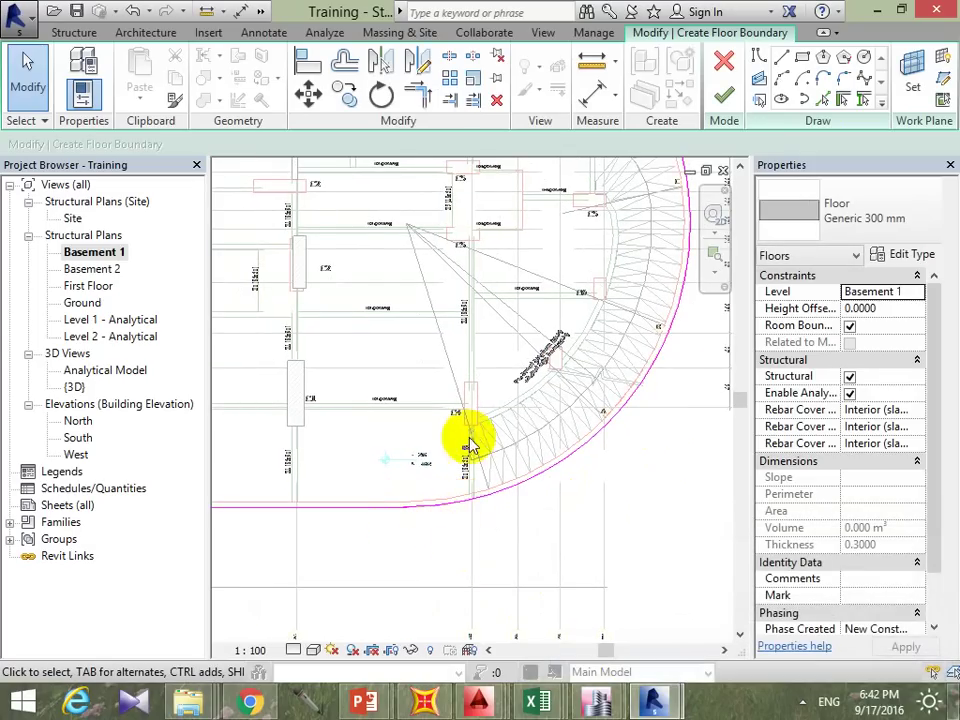
pyautogui.scroll(-1, 472, 445)
pyautogui.scroll(-3, 497, 437)
pyautogui.moveTo(506, 418)
pyautogui.mouseDown(button='middle')
pyautogui.moveTo(525, 467)
pyautogui.moveTo(556, 500)
pyautogui.mouseUp(button='middle')
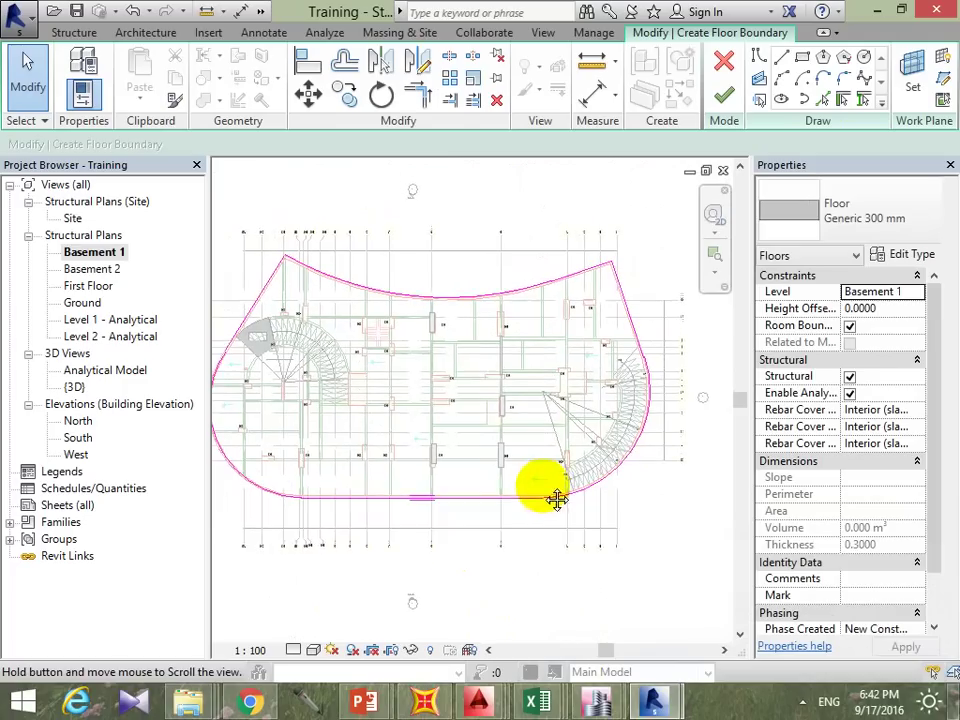
pyautogui.scroll(1, 556, 500)
pyautogui.scroll(-2, 568, 467)
pyautogui.click(724, 100)
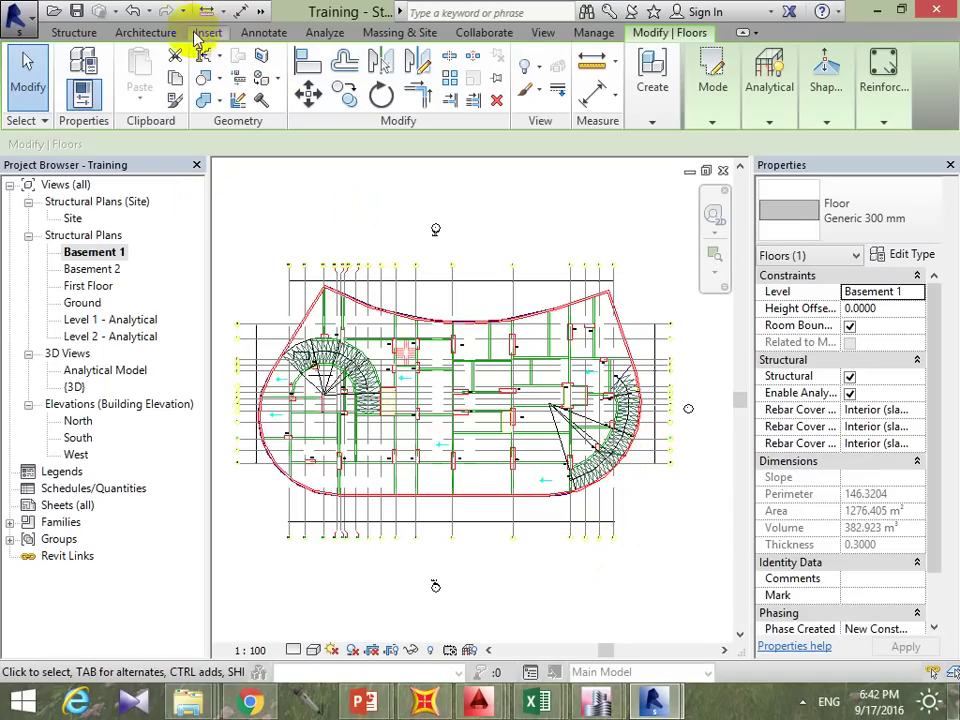
# Step: Select the Basement 1 floor in a 3D view and reopen its boundary sketch in plan
pyautogui.click(538, 34)
pyautogui.click(418, 85)
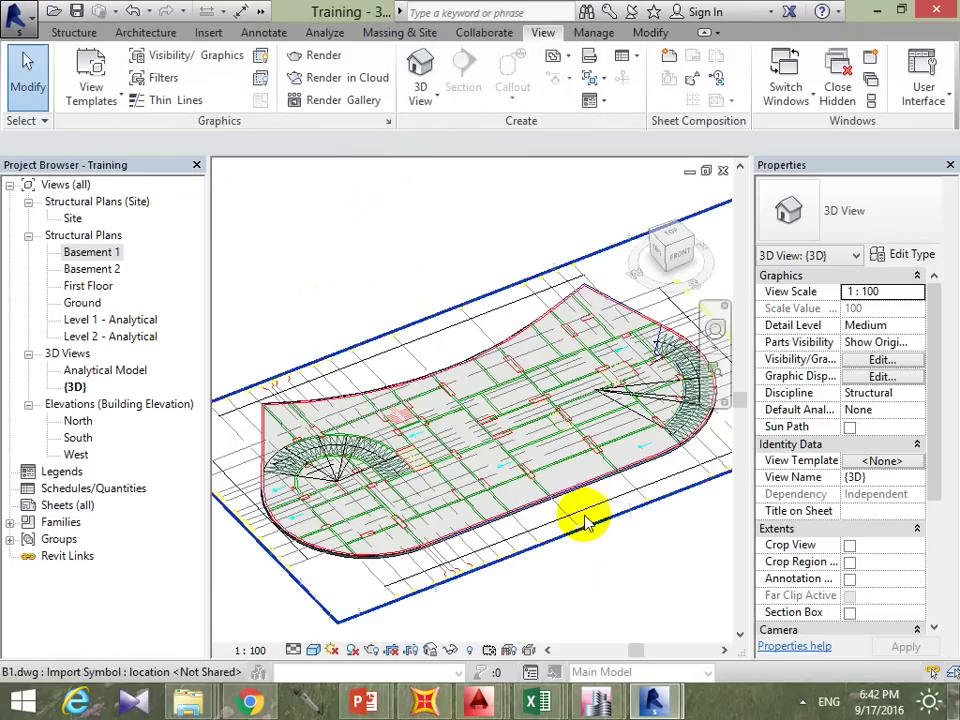
pyautogui.scroll(3, 585, 522)
pyautogui.click(576, 470)
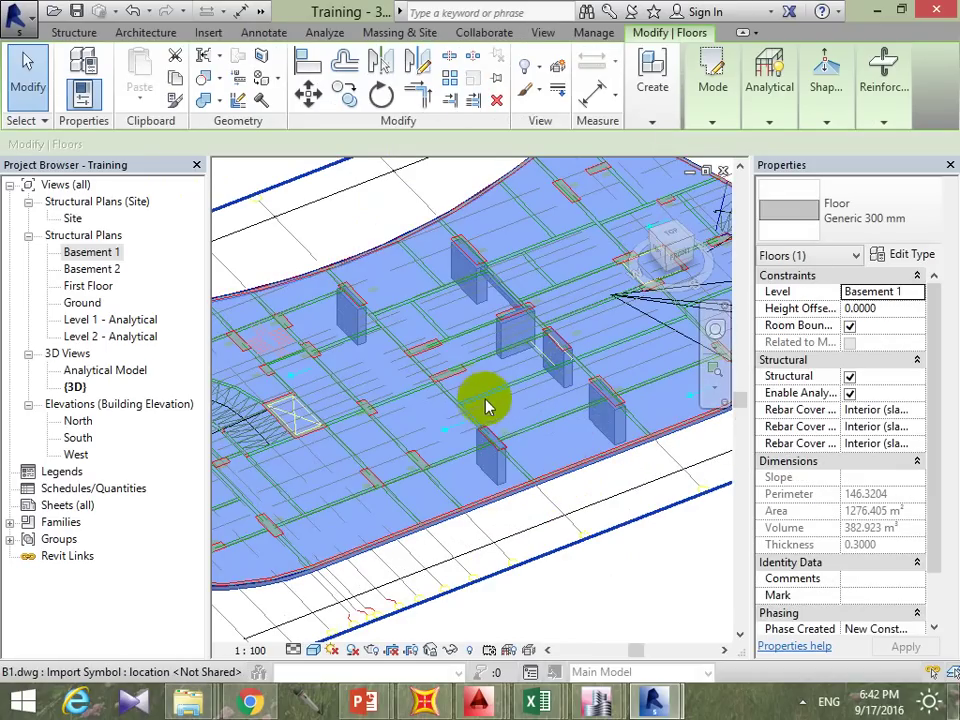
pyautogui.doubleClick(582, 466)
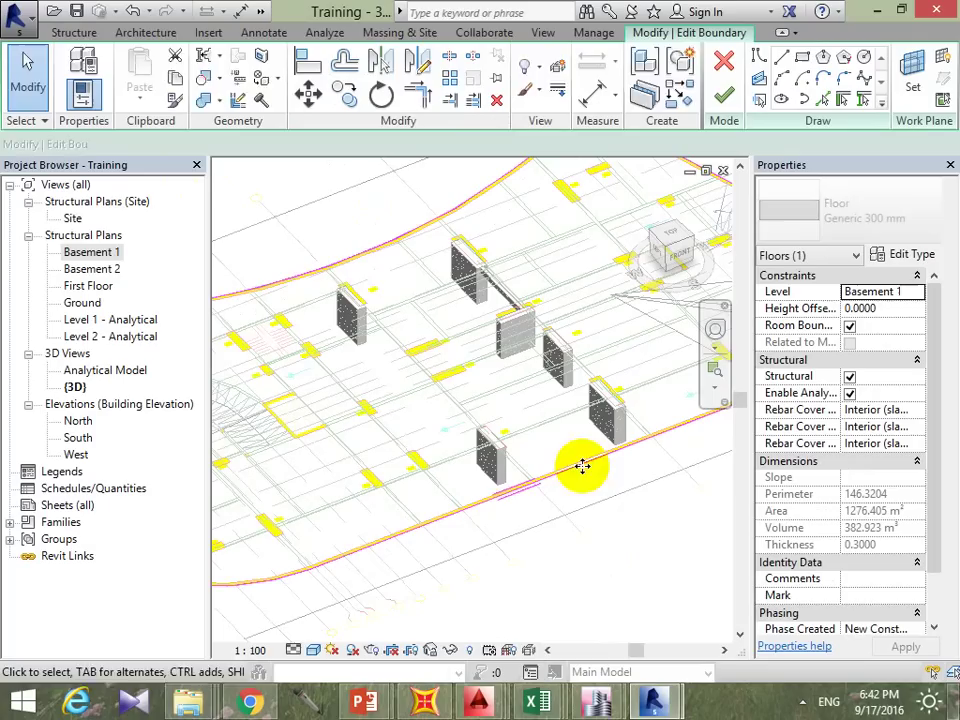
pyautogui.doubleClick(118, 253)
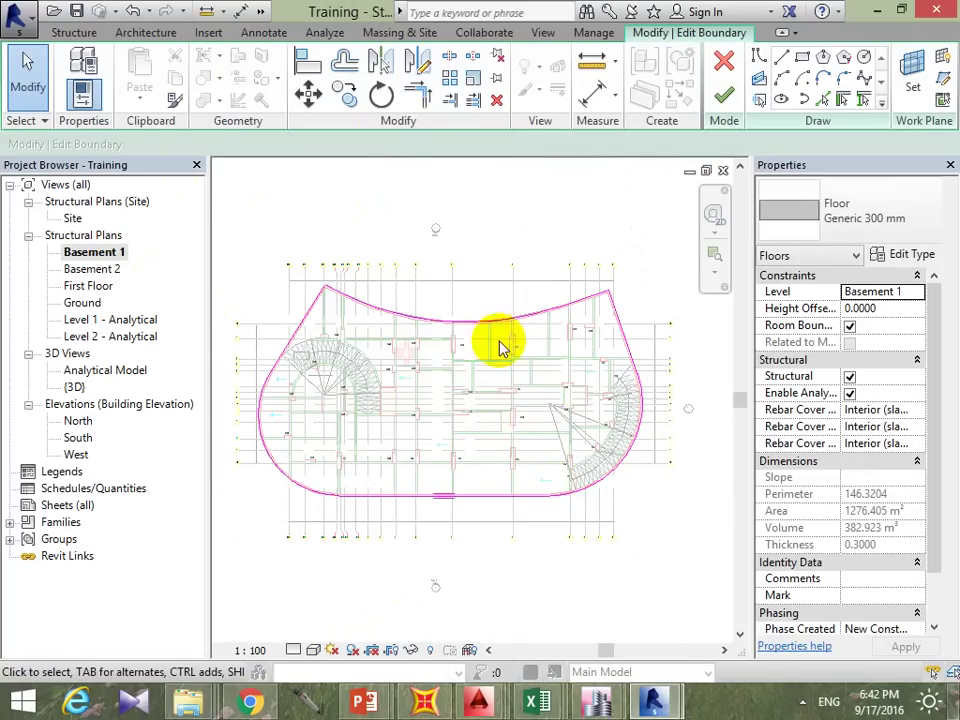
# Step: Stretch the bottom boundary line and trim it to a corner with the curved edge
pyautogui.scroll(2, 570, 497)
pyautogui.scroll(3, 542, 506)
pyautogui.scroll(3, 514, 529)
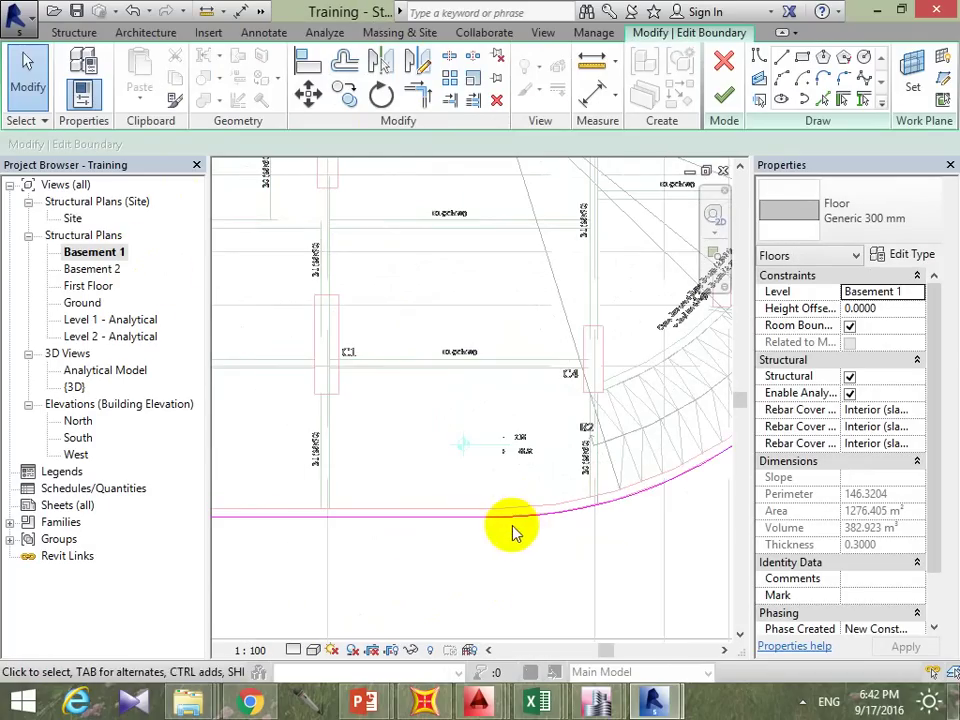
pyautogui.moveTo(488, 519); pyautogui.dragTo(535, 517)
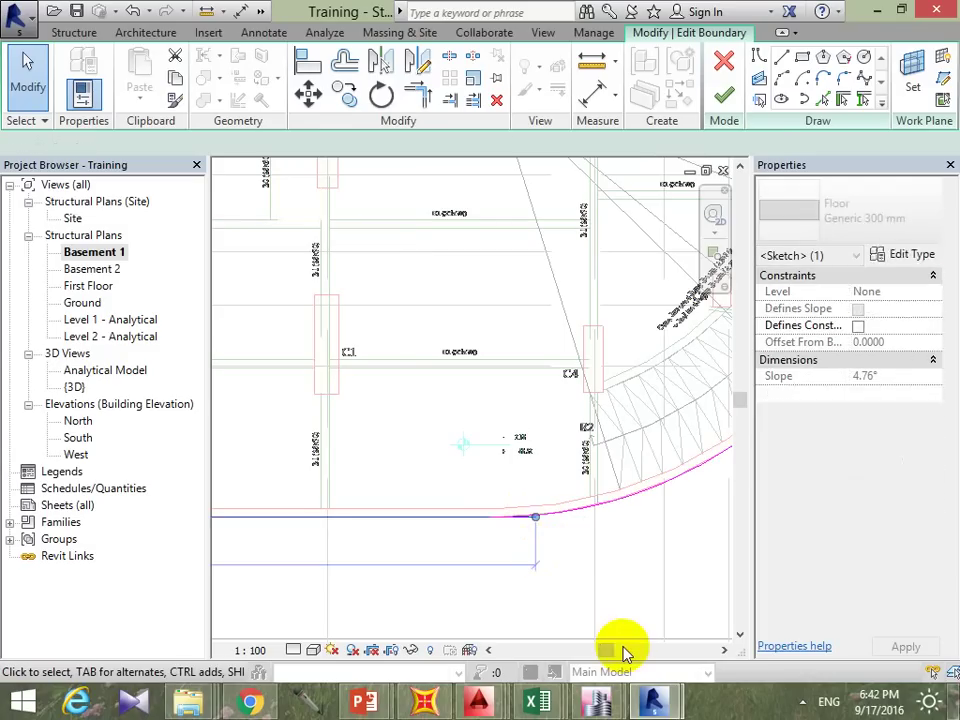
pyautogui.scroll(2, 515, 590)
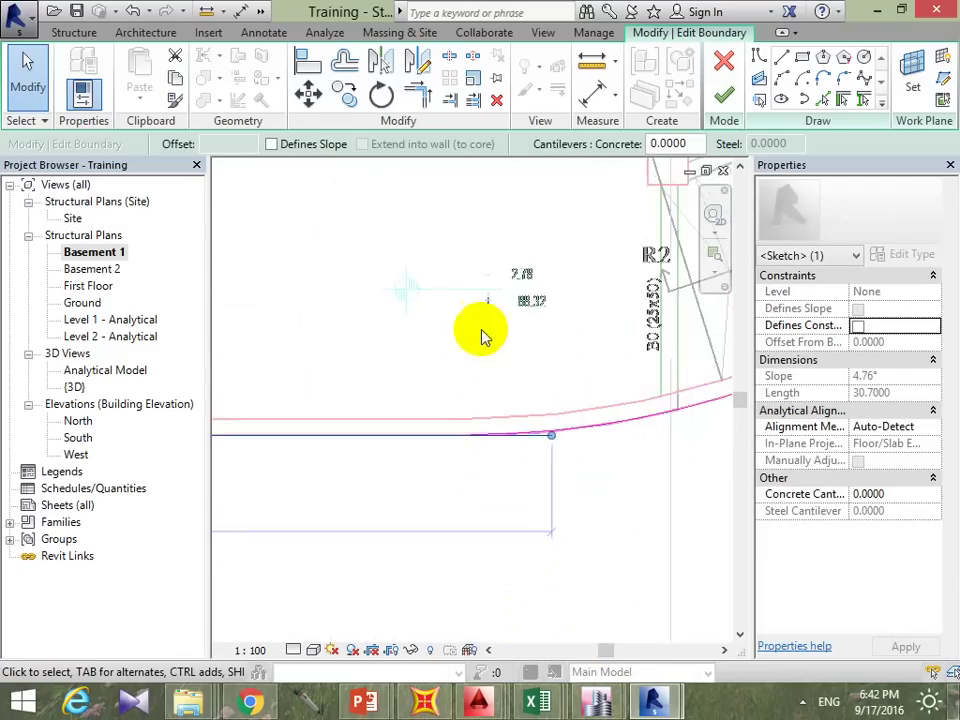
pyautogui.scroll(2, 488, 332)
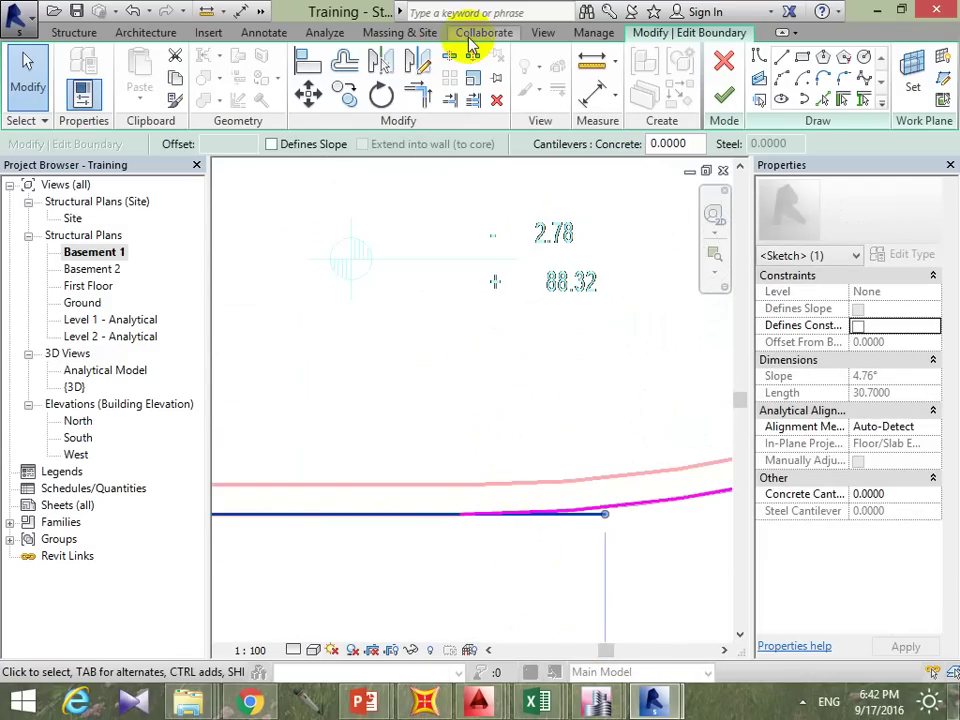
pyautogui.click(421, 96)
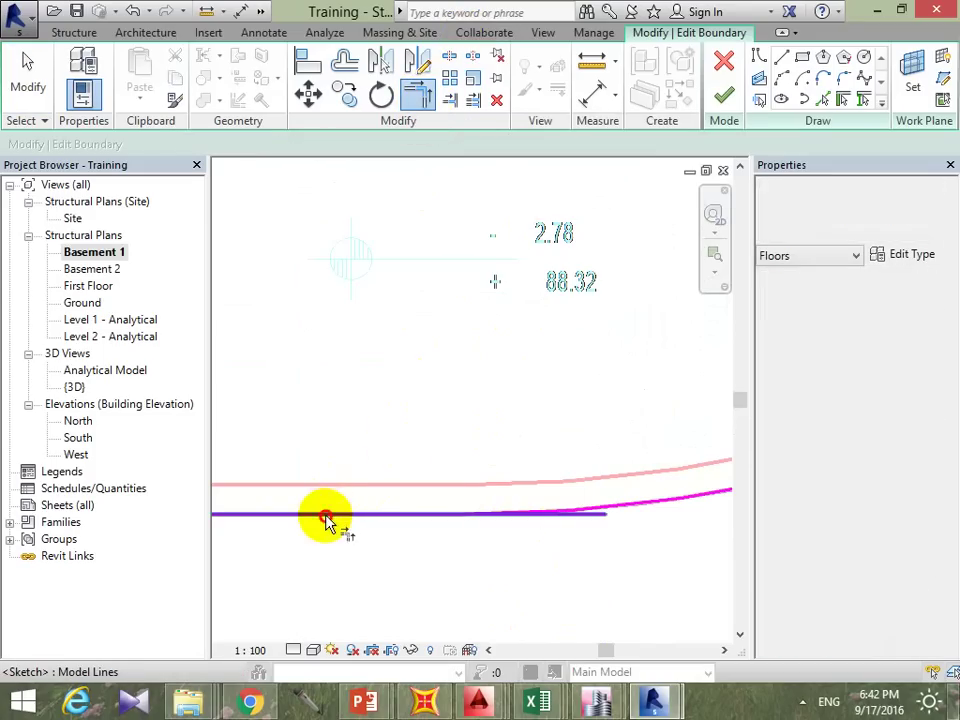
pyautogui.click(328, 514)
pyautogui.click(615, 506)
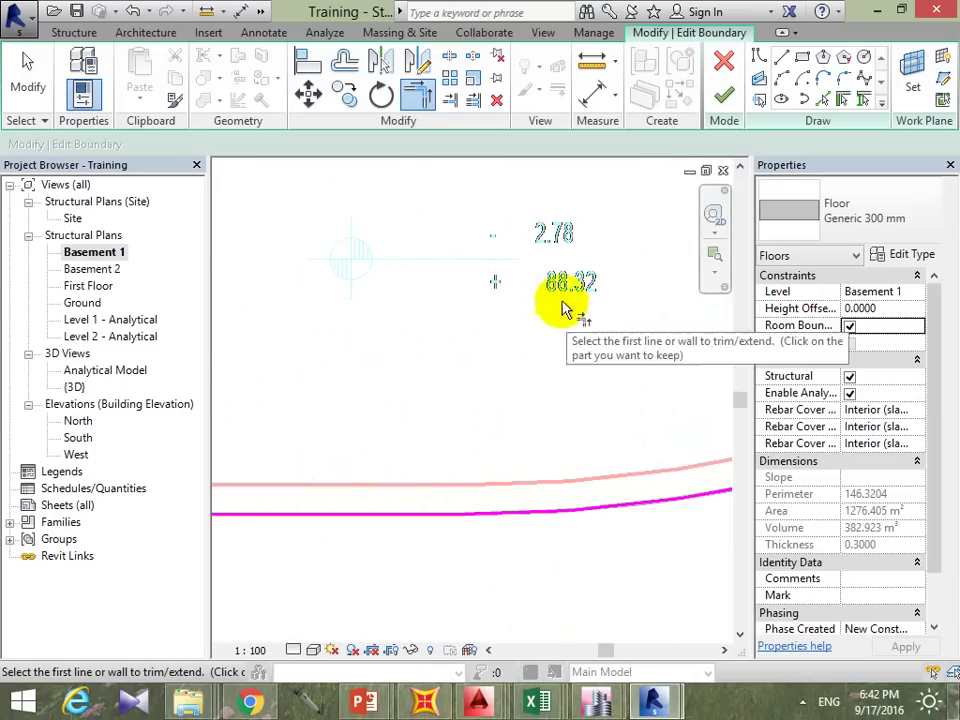
pyautogui.scroll(-3, 620, 405)
pyautogui.scroll(-2, 620, 405)
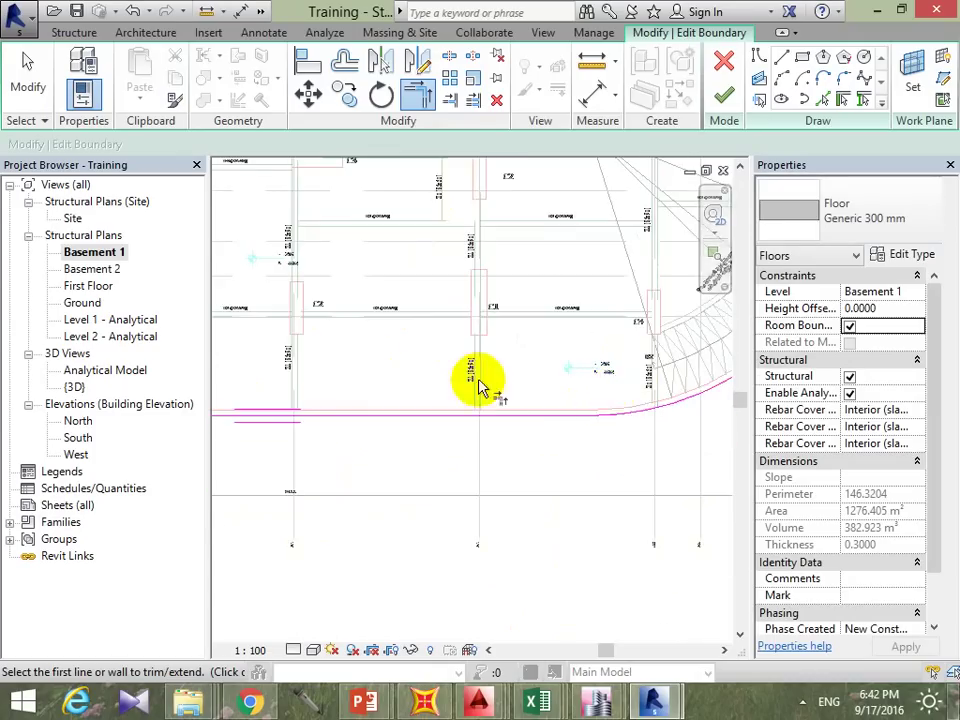
pyautogui.moveTo(476, 381)
pyautogui.mouseDown(button='middle')
pyautogui.moveTo(681, 525)
pyautogui.moveTo(497, 362)
pyautogui.moveTo(552, 375)
pyautogui.mouseUp(button='middle')
pyautogui.scroll(-2, 671, 504)
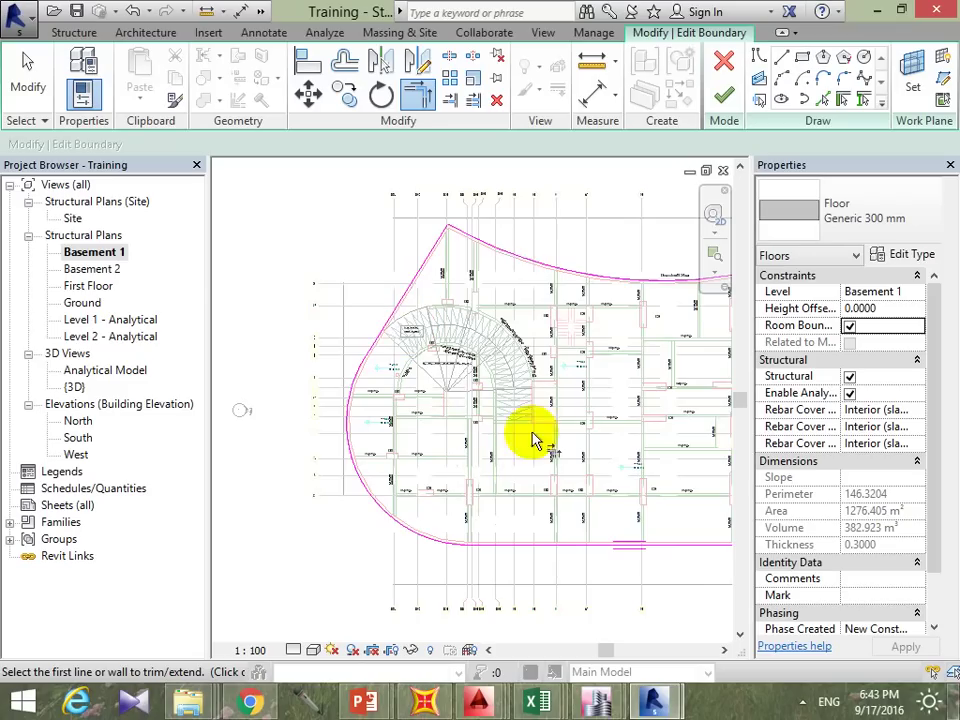
# Step: Pick the first two ring-beam arcs as boundary lines
pyautogui.click(826, 100)
pyautogui.scroll(2, 470, 375)
pyautogui.scroll(2, 418, 311)
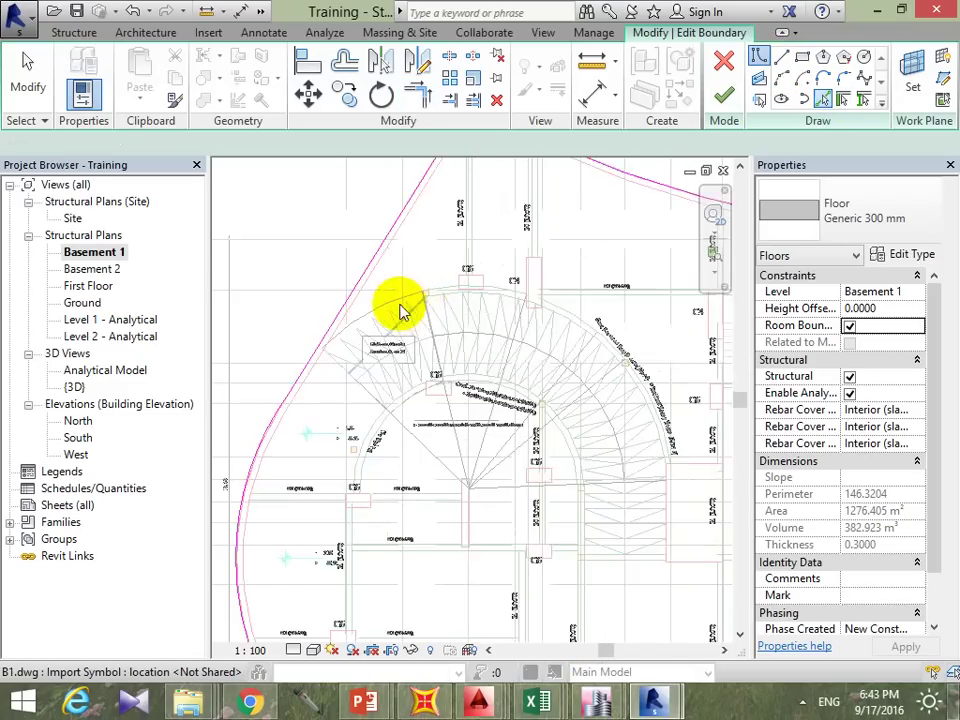
pyautogui.scroll(2, 395, 300)
pyautogui.click(478, 272)
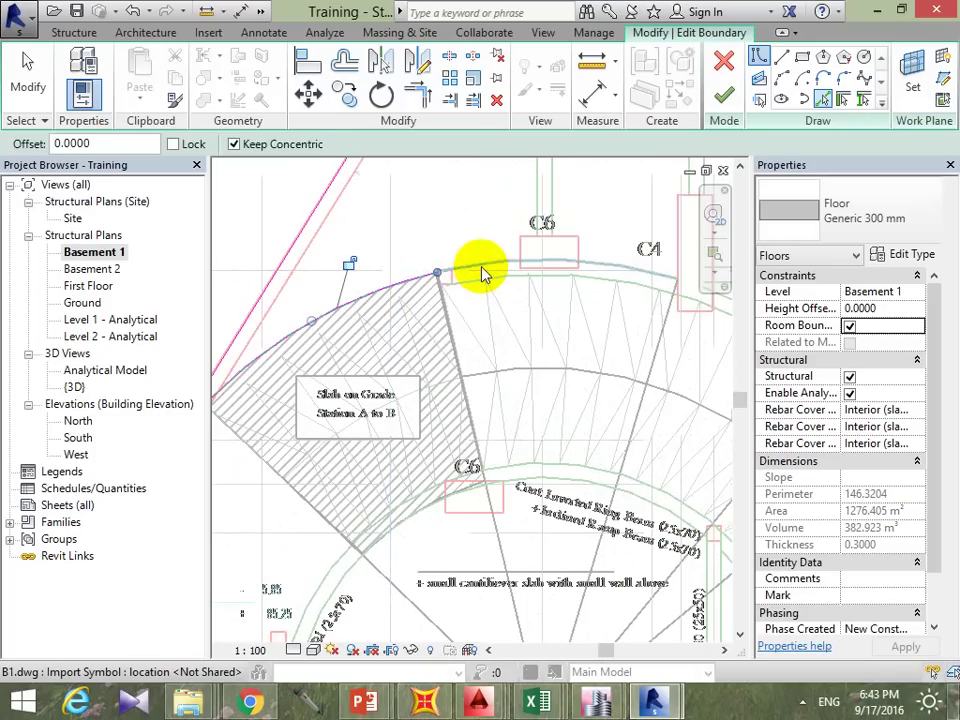
pyautogui.moveTo(536, 375); pyautogui.dragTo(345, 373, button='middle')
pyautogui.click(499, 311)
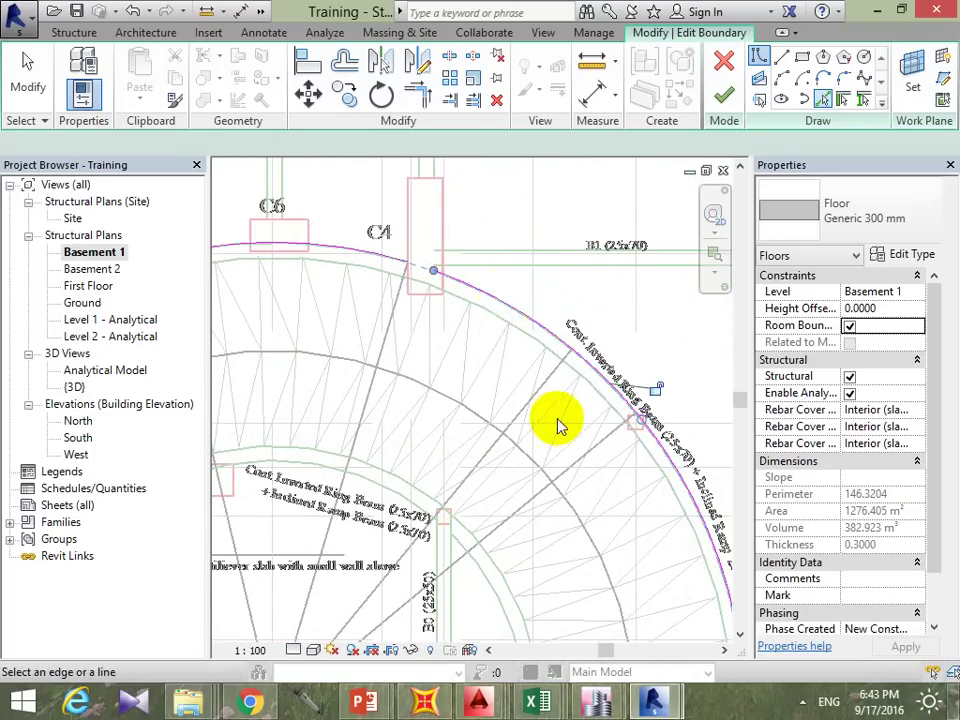
# Step: Add the horizontal beam line, outer ring-beam arc and inner arc to the boundary
pyautogui.moveTo(557, 422); pyautogui.dragTo(495, 281, button='middle')
pyautogui.moveTo(655, 515); pyautogui.dragTo(593, 285, button='middle')
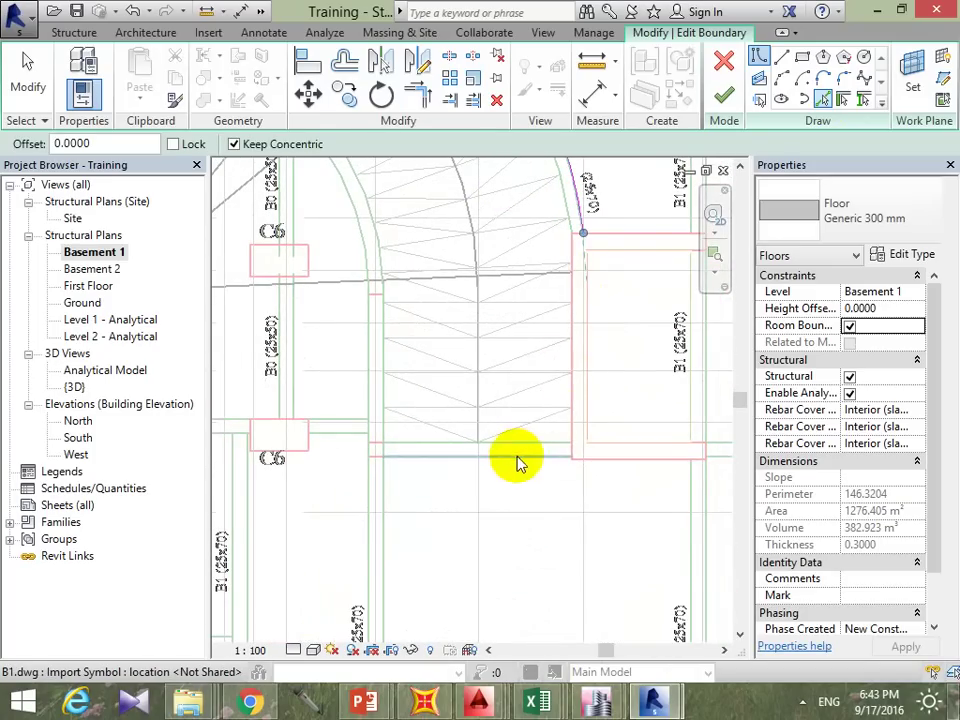
pyautogui.click(514, 456)
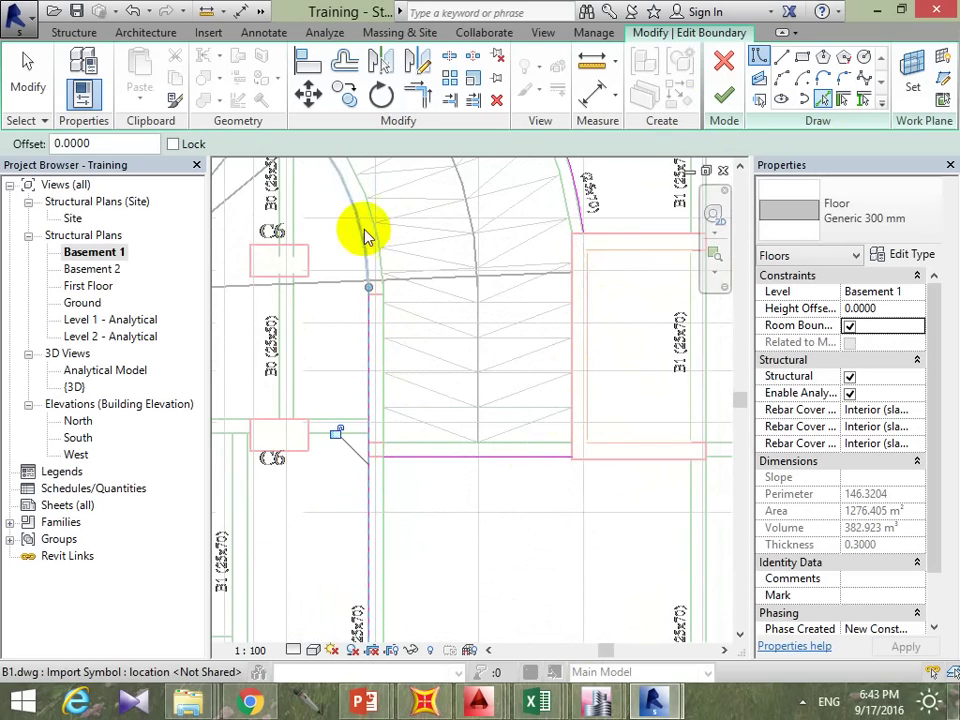
pyautogui.moveTo(364, 231); pyautogui.dragTo(632, 350, button='middle')
pyautogui.click(632, 350)
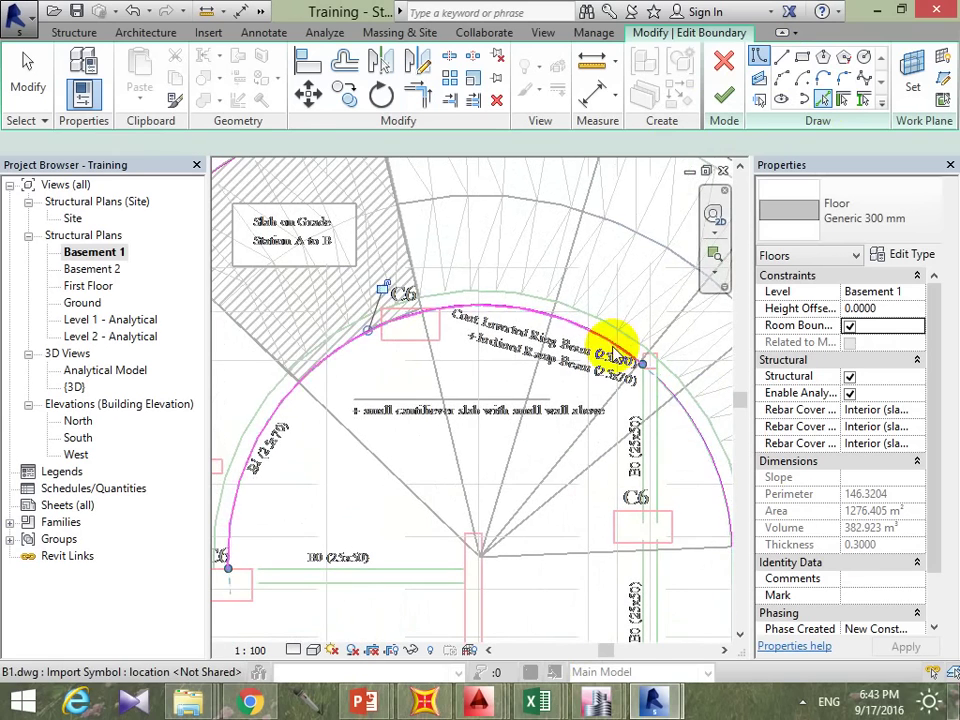
pyautogui.moveTo(422, 452); pyautogui.dragTo(521, 300, button='middle')
pyautogui.moveTo(352, 495)
pyautogui.mouseDown(button='middle')
pyautogui.moveTo(410, 470)
pyautogui.moveTo(643, 523)
pyautogui.mouseUp(button='middle')
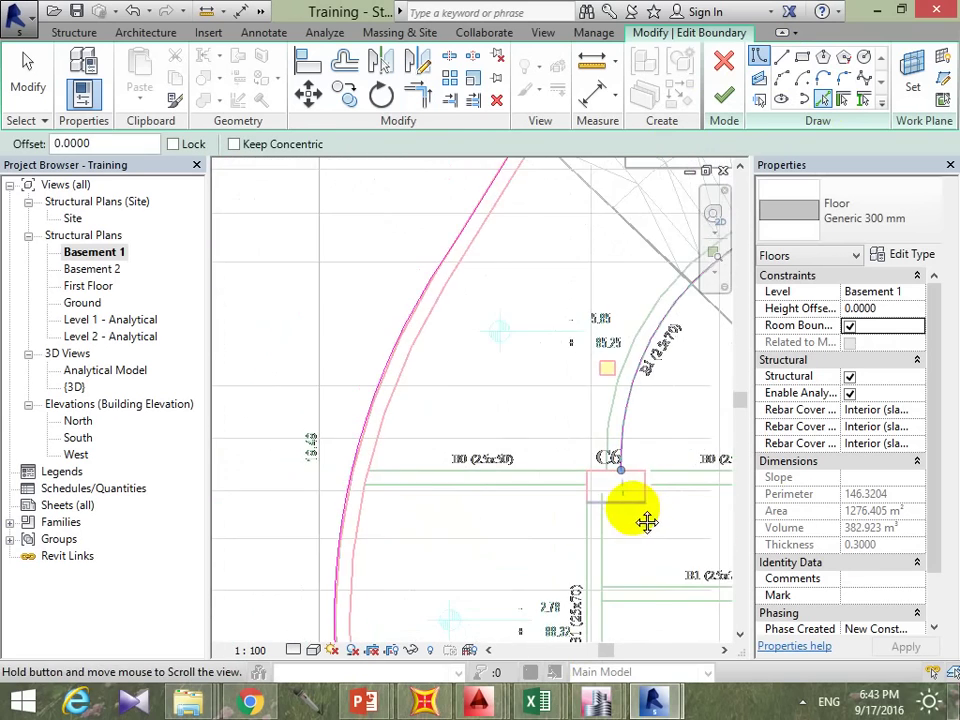
pyautogui.scroll(-2, 632, 424)
pyautogui.moveTo(564, 435); pyautogui.dragTo(436, 452, button='middle')
pyautogui.click(436, 452)
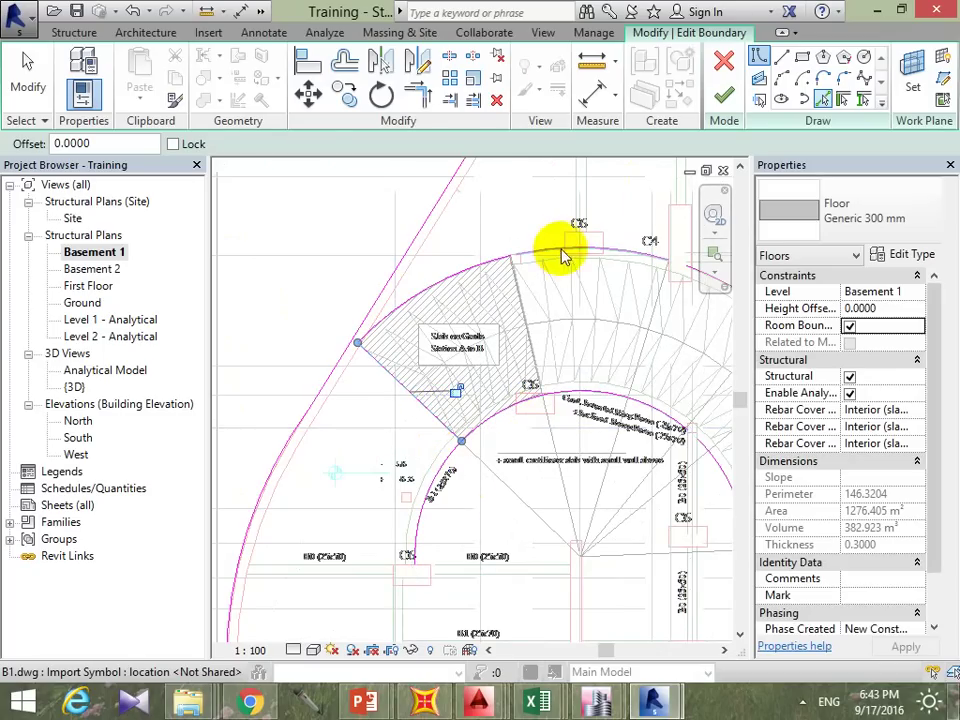
# Step: Trim the arc and diagonal line to a corner near column C4
pyautogui.click(425, 100)
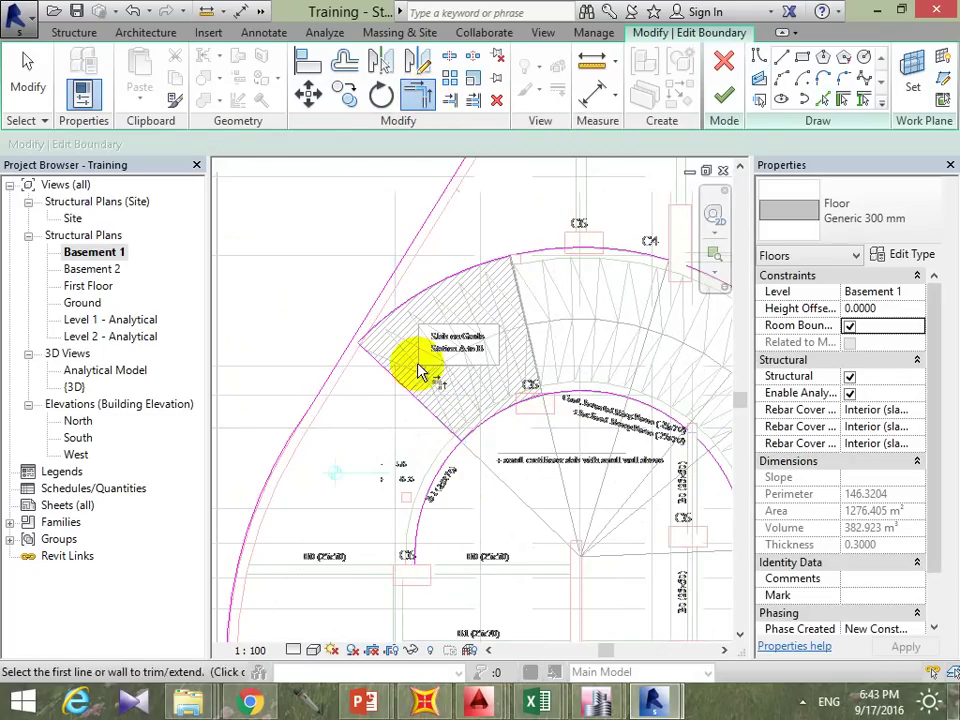
pyautogui.click(403, 389)
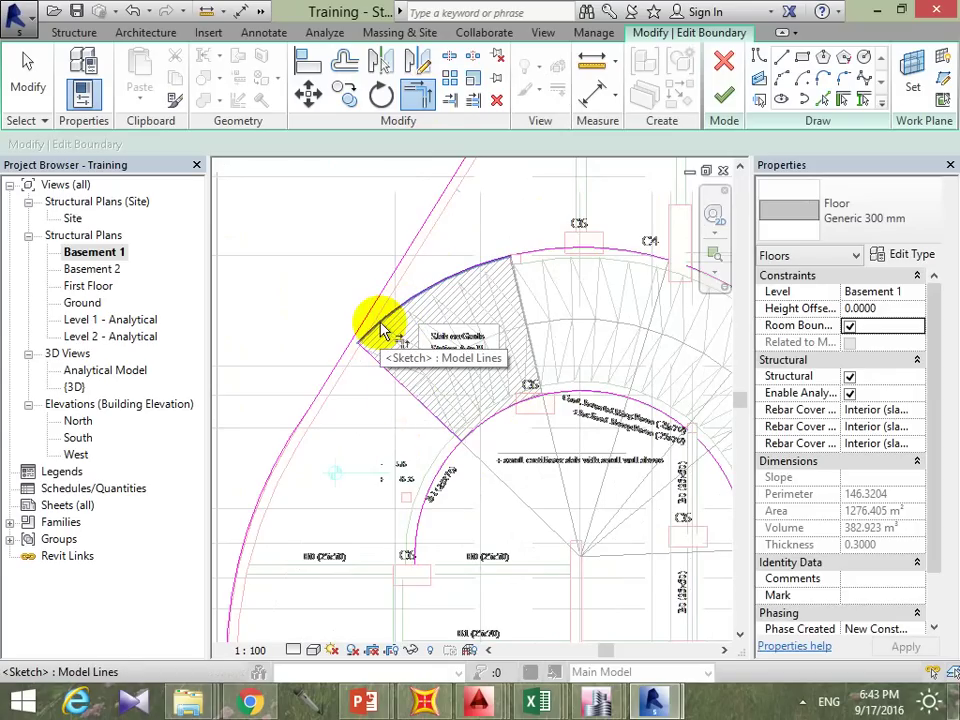
pyautogui.click(381, 330)
pyautogui.click(425, 415)
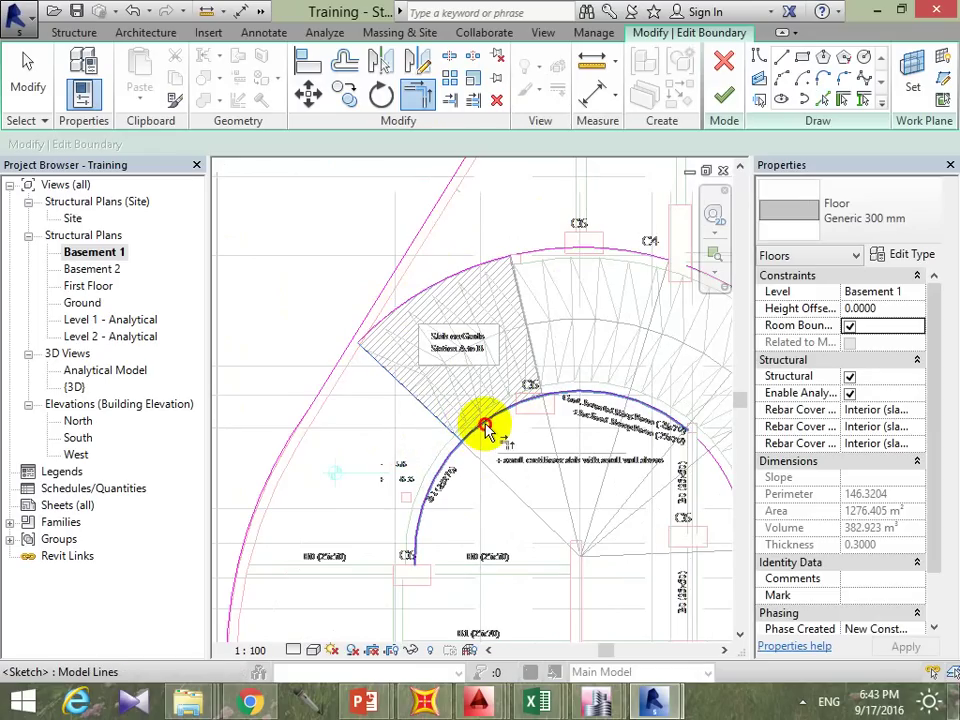
pyautogui.moveTo(610, 493); pyautogui.dragTo(557, 571, button='middle')
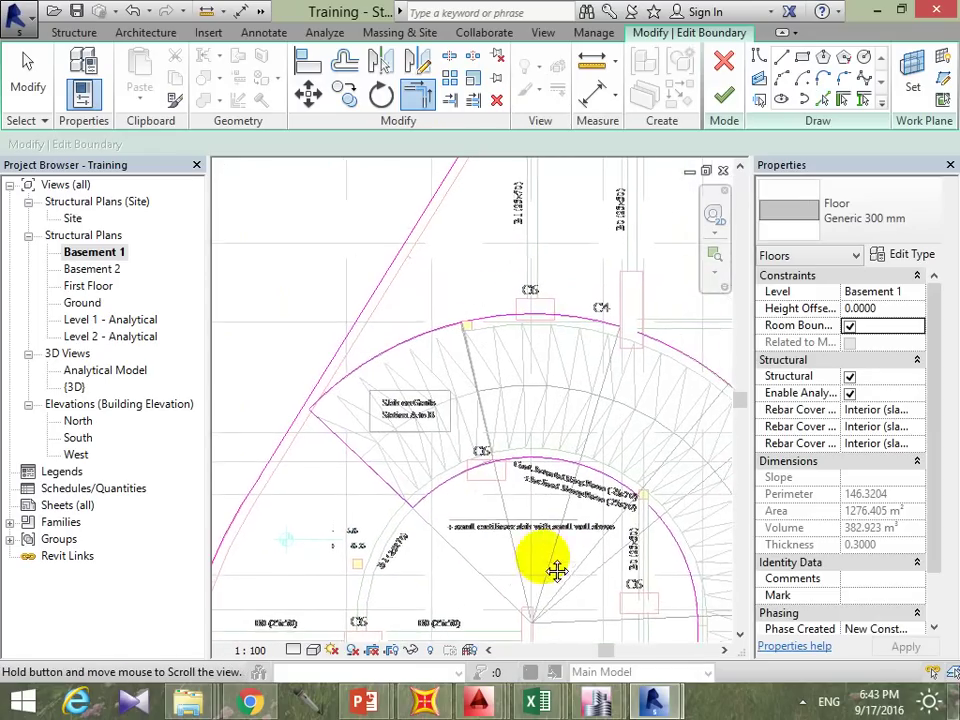
pyautogui.scroll(3, 446, 321)
pyautogui.scroll(2, 467, 336)
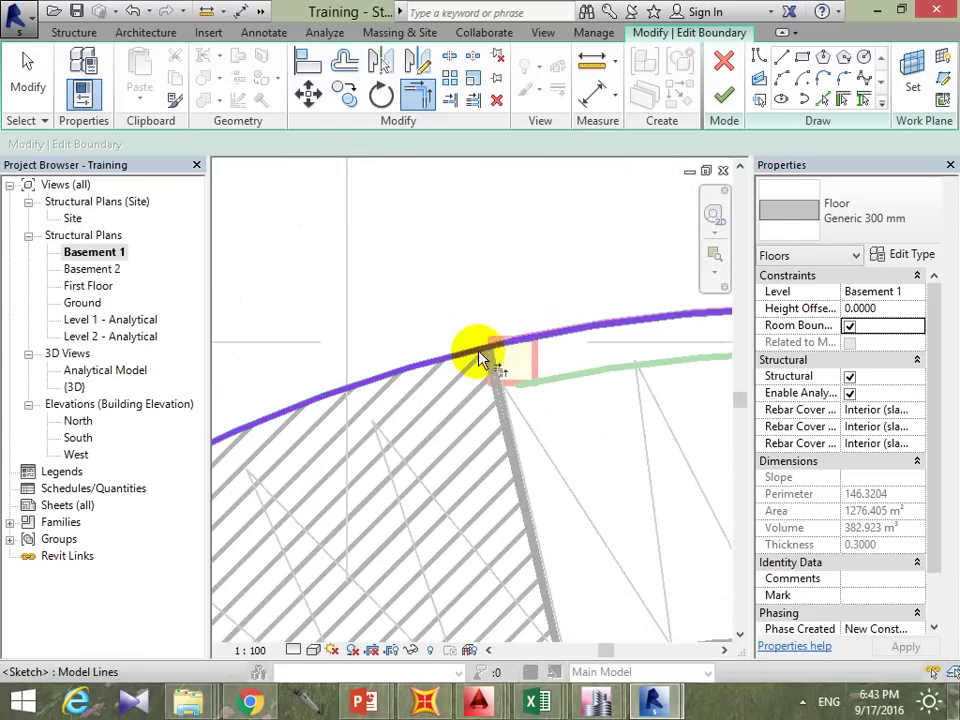
pyautogui.scroll(2, 521, 341)
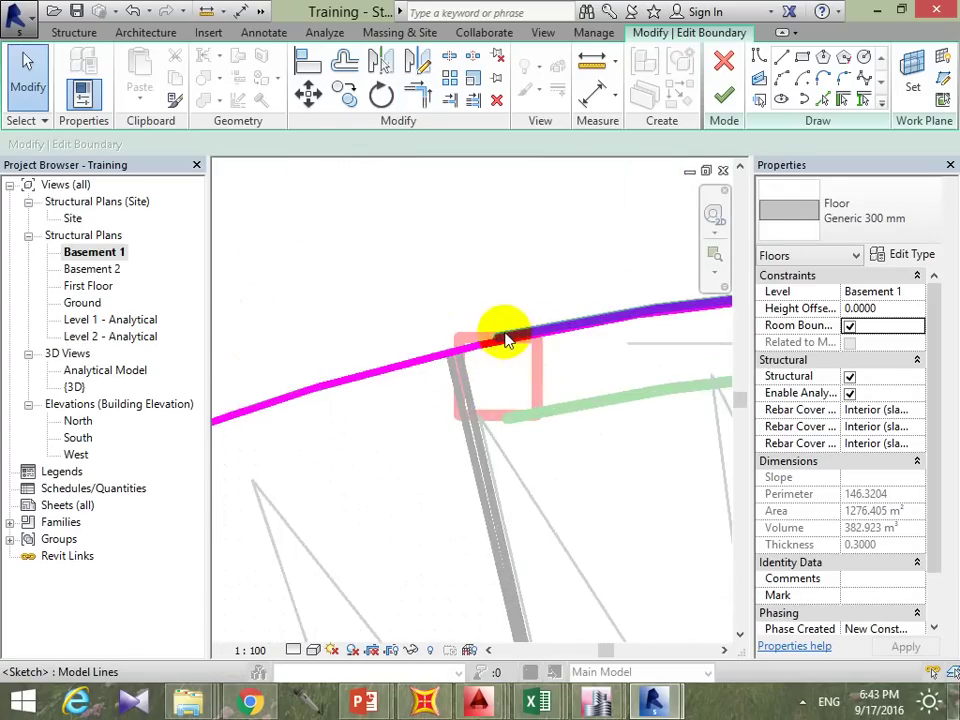
pyautogui.scroll(1, 520, 341)
# Step: Join the left and right boundary arcs into a clean corner
pyautogui.click(510, 336)
pyautogui.scroll(-2, 482, 405)
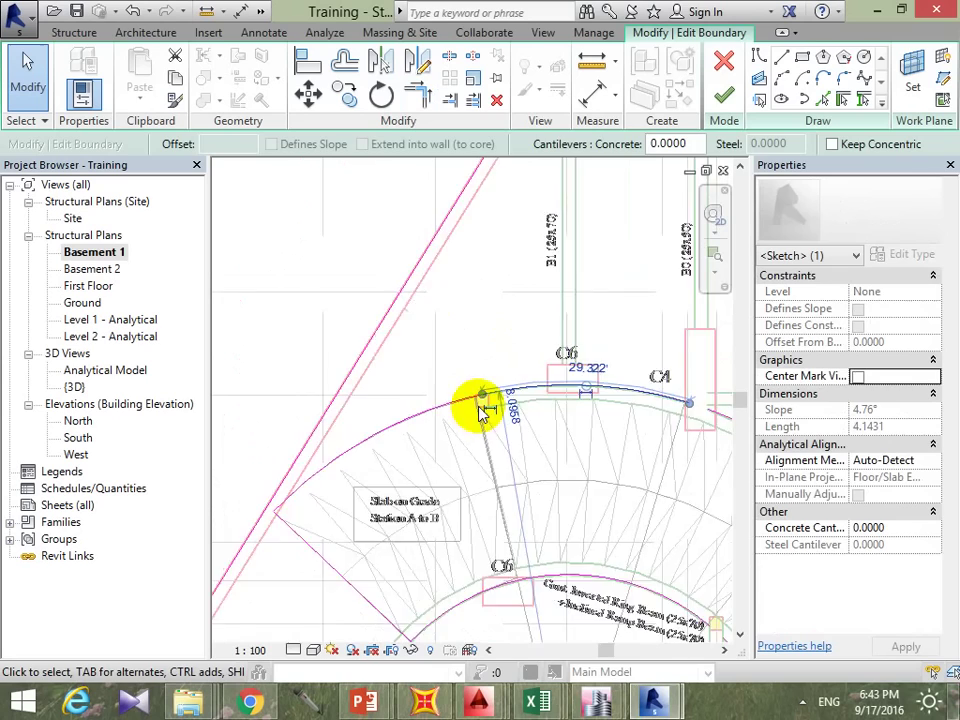
pyautogui.scroll(-2, 500, 450)
pyautogui.press('Escape')
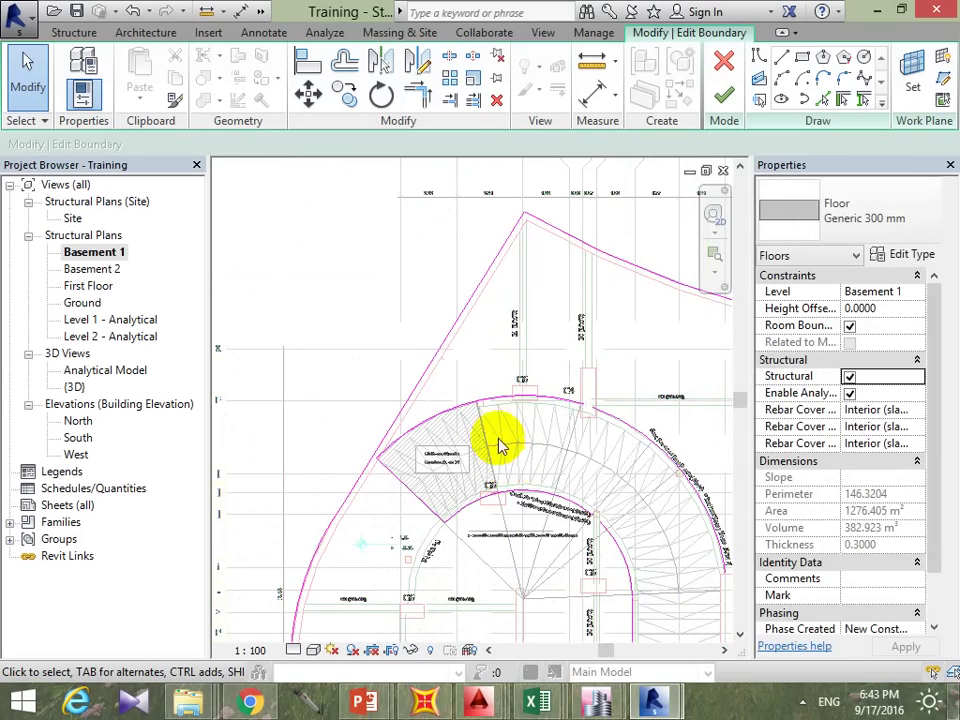
pyautogui.scroll(3, 600, 420)
pyautogui.scroll(1, 618, 436)
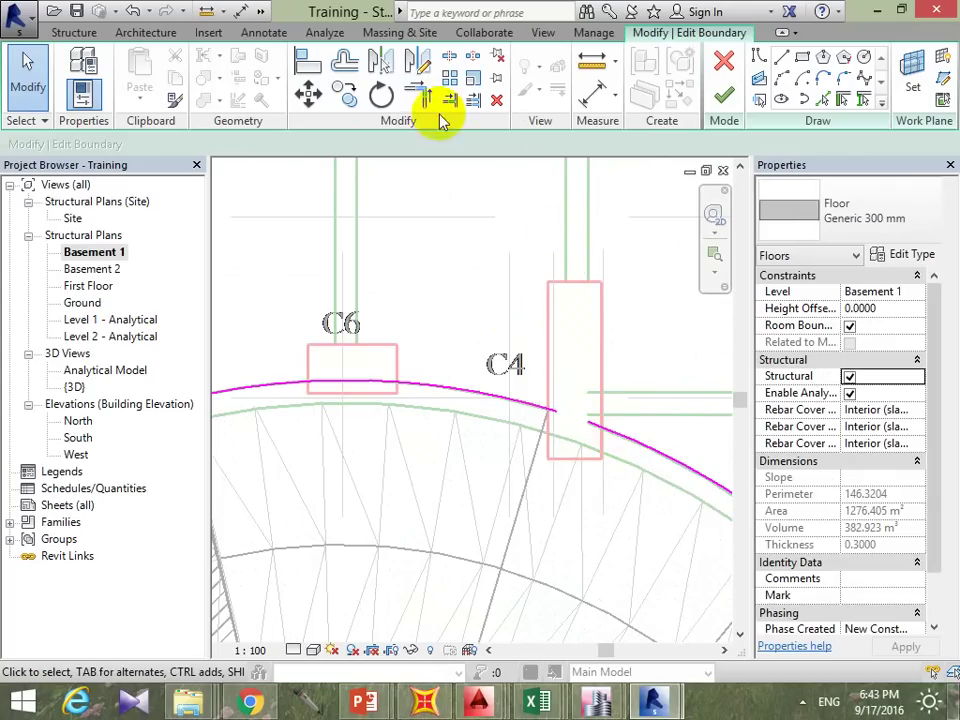
pyautogui.click(420, 92)
pyautogui.click(524, 405)
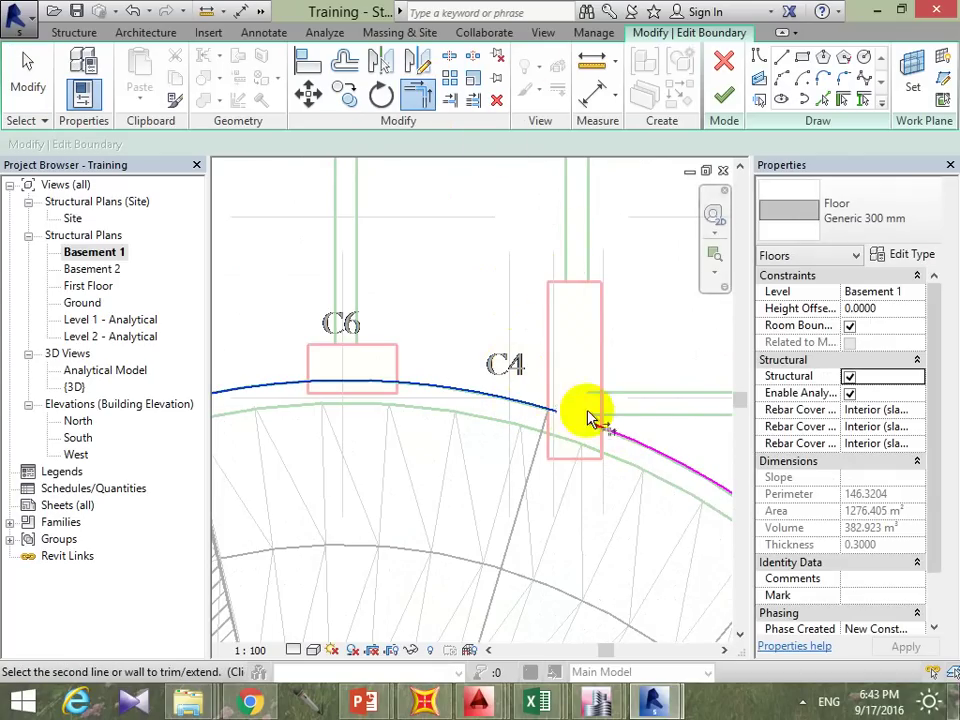
pyautogui.click(634, 450)
pyautogui.press('Escape')
pyautogui.press('Escape')
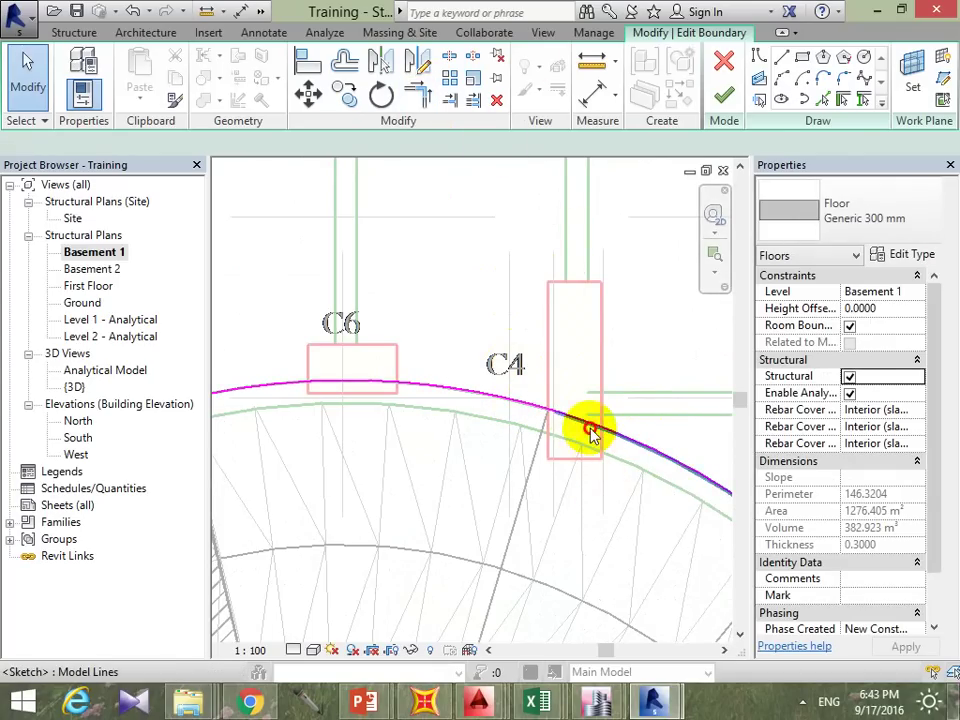
pyautogui.click(612, 458)
pyautogui.scroll(-3, 612, 460)
pyautogui.moveTo(660, 529)
pyautogui.mouseDown(button='middle')
pyautogui.moveTo(514, 486)
pyautogui.moveTo(466, 450)
pyautogui.mouseUp(button='middle')
pyautogui.press('Delete')
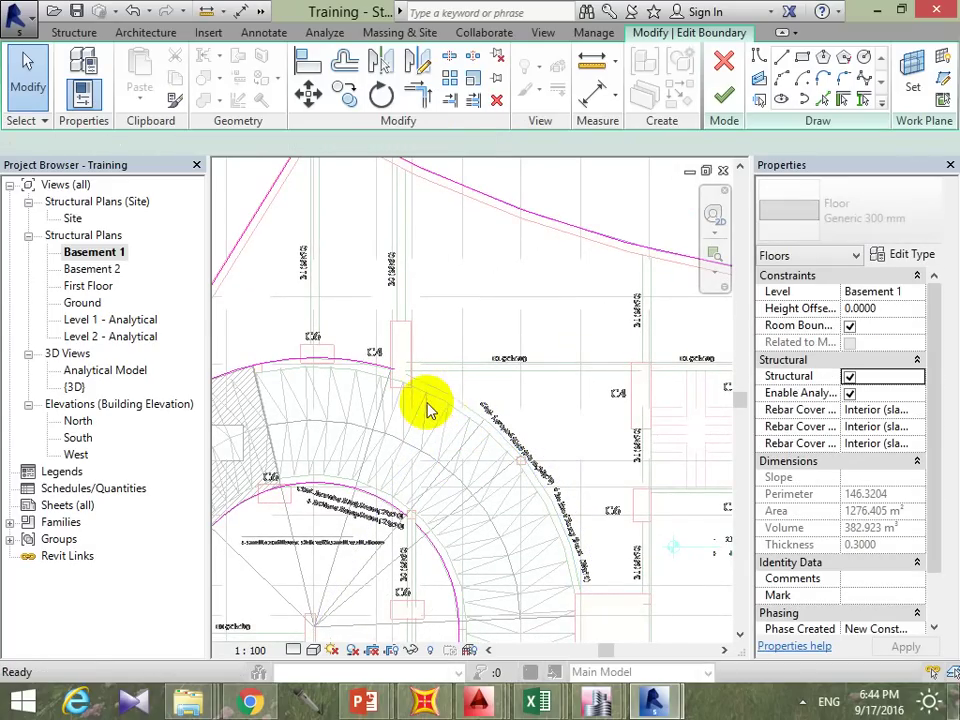
# Step: Trim the bottom boundary line to the curved arc near the stair end
pyautogui.click(383, 372)
pyautogui.click(383, 372)
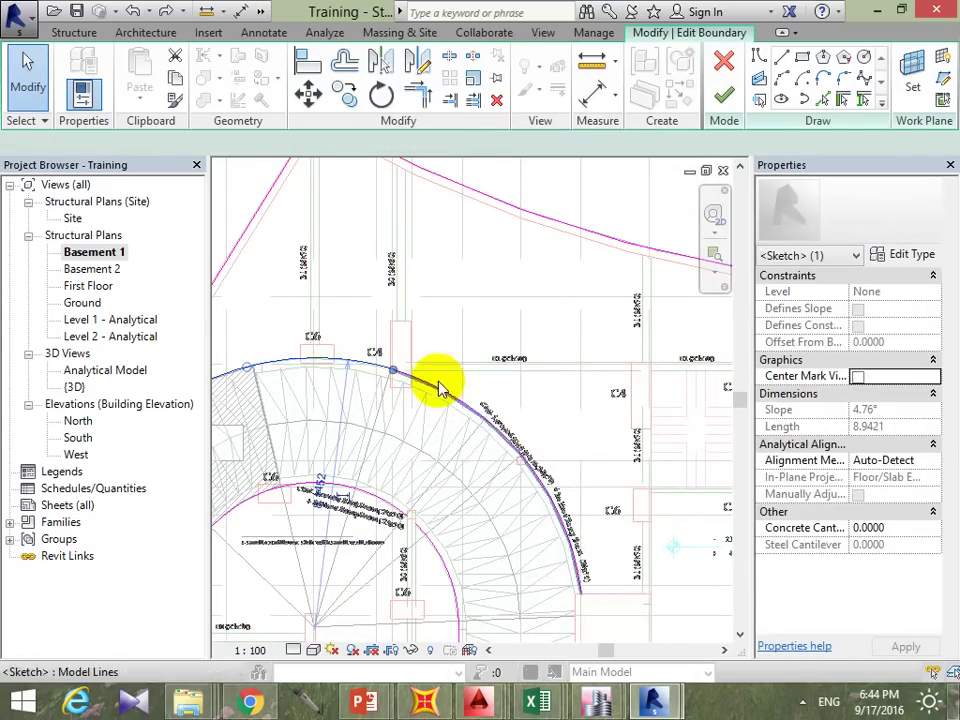
pyautogui.moveTo(439, 381)
pyautogui.mouseDown(button='middle')
pyautogui.moveTo(514, 446)
pyautogui.moveTo(529, 371)
pyautogui.moveTo(530, 525)
pyautogui.mouseUp(button='middle')
pyautogui.scroll(3, 530, 525)
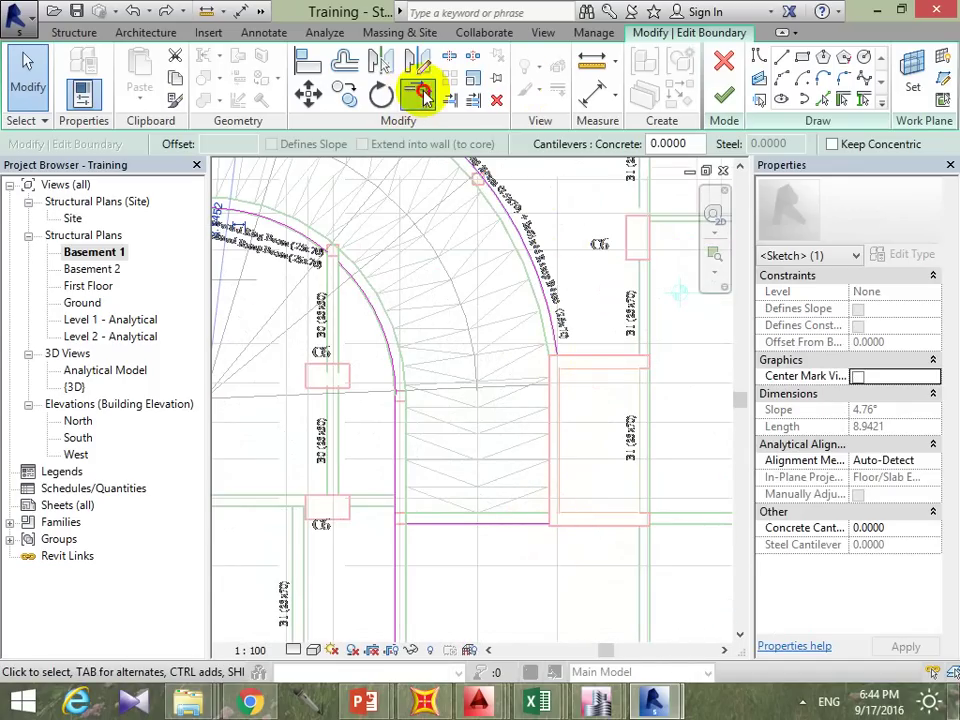
pyautogui.click(424, 93)
pyautogui.click(530, 522)
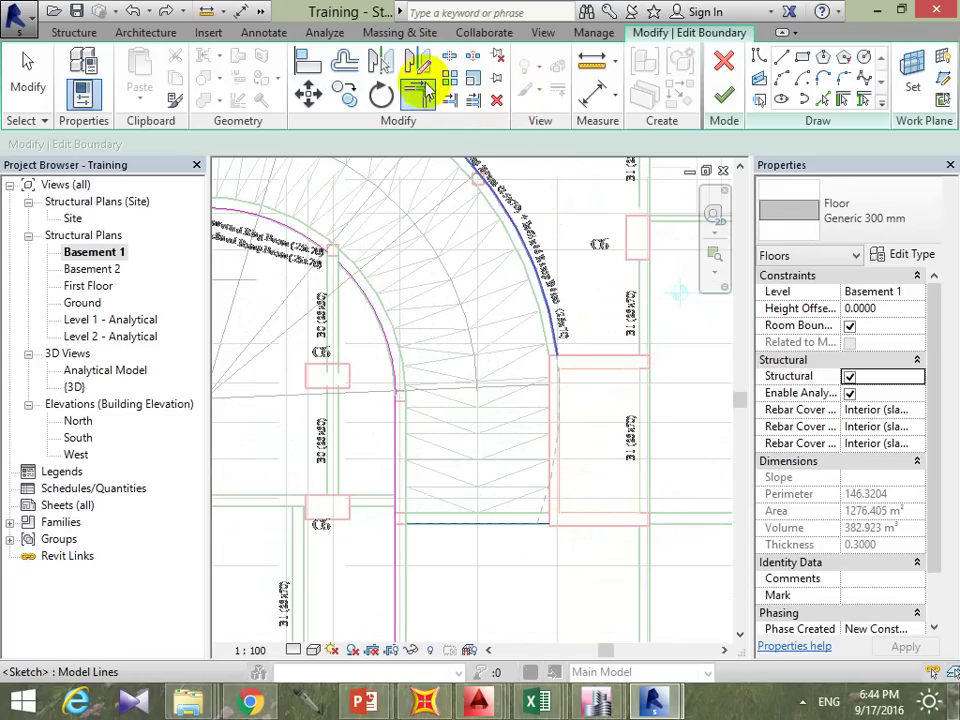
pyautogui.moveTo(579, 300); pyautogui.dragTo(572, 364, button='middle')
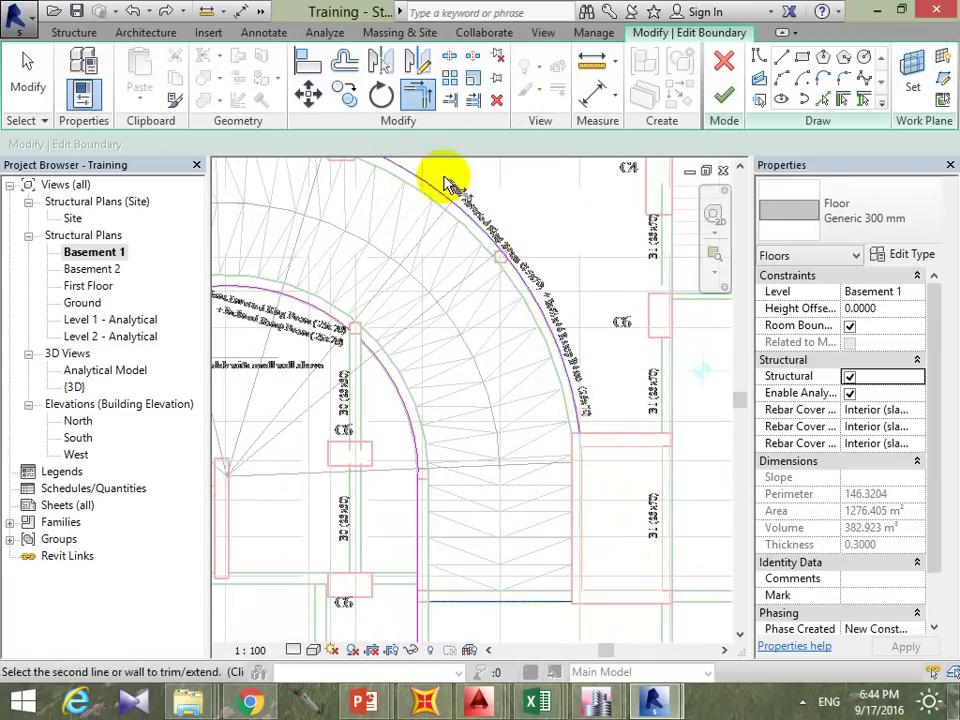
pyautogui.moveTo(439, 182)
pyautogui.mouseDown(button='middle')
pyautogui.moveTo(606, 456)
pyautogui.moveTo(536, 418)
pyautogui.mouseUp(button='middle')
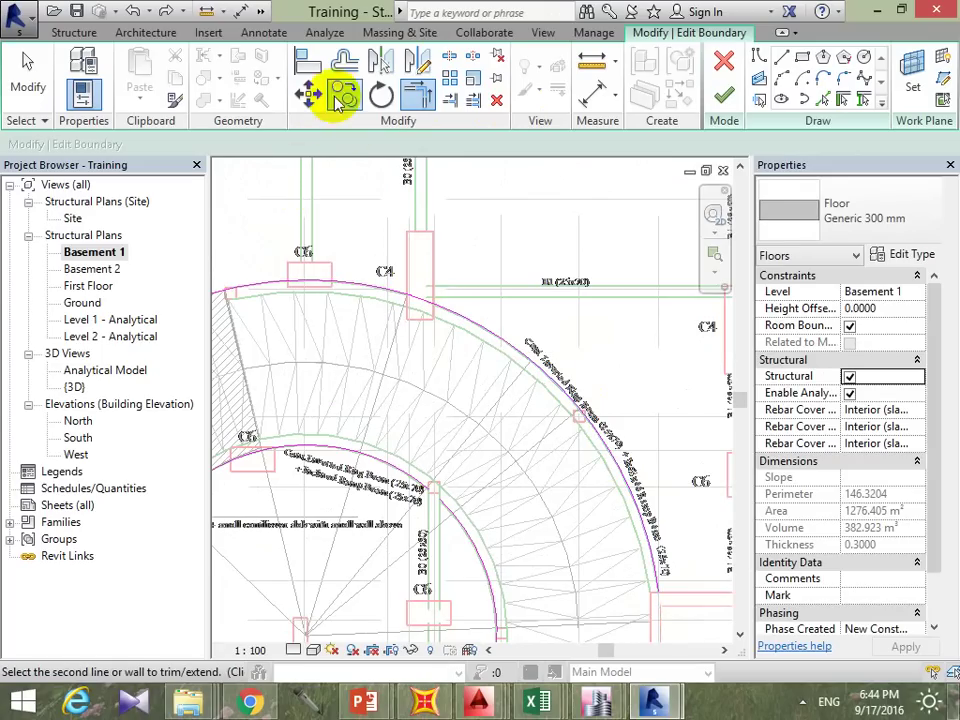
pyautogui.scroll(-1, 395, 296)
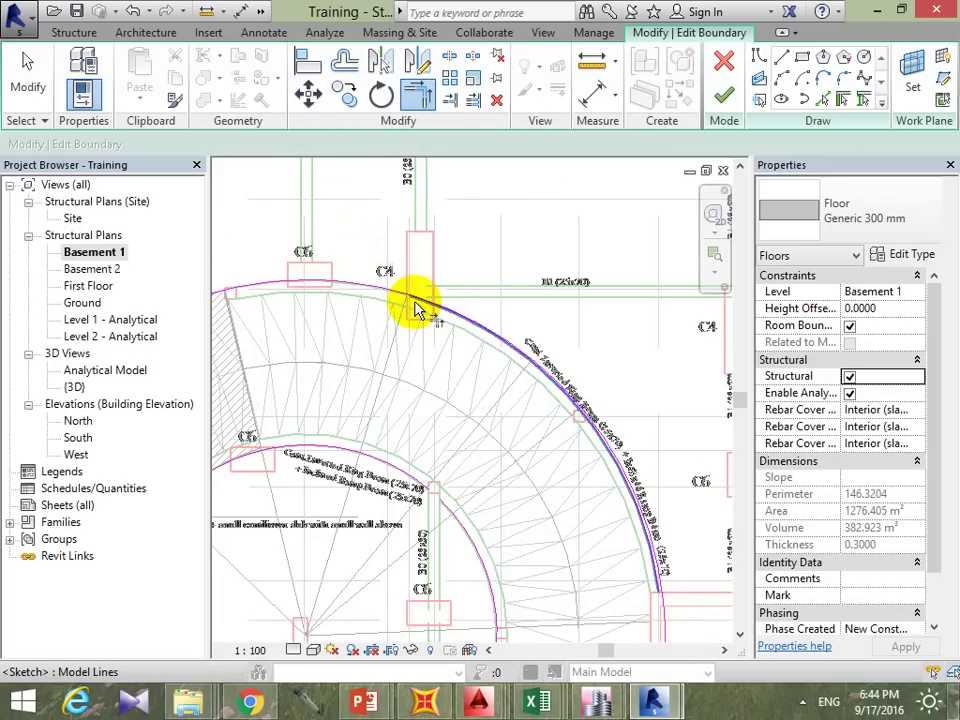
pyautogui.moveTo(418, 306)
pyautogui.mouseDown(button='middle')
pyautogui.moveTo(546, 381)
pyautogui.moveTo(553, 450)
pyautogui.moveTo(513, 388)
pyautogui.mouseUp(button='middle')
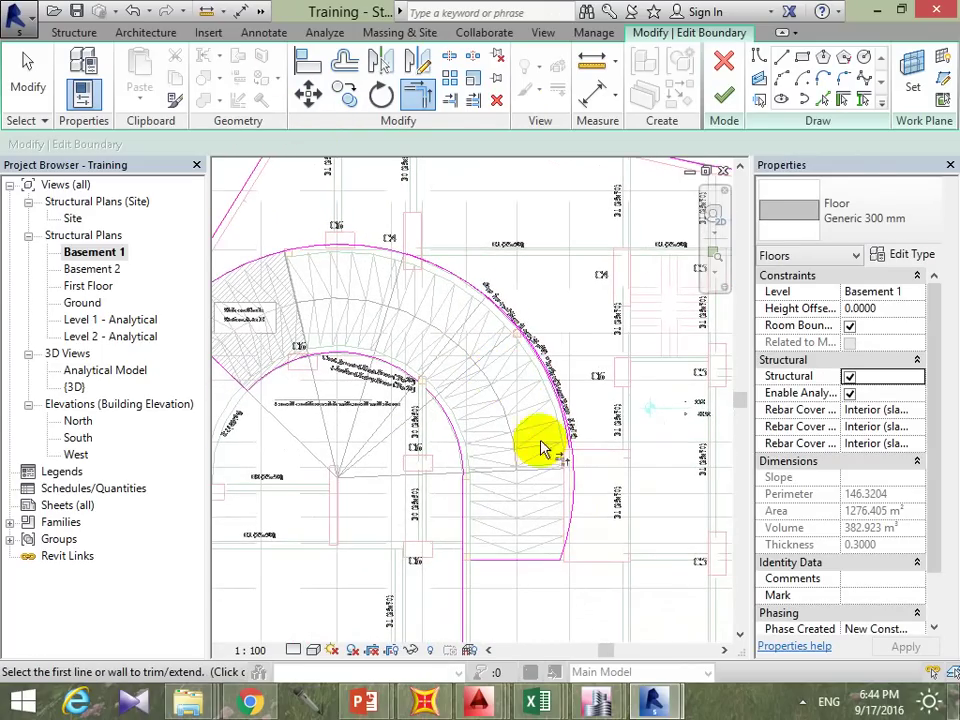
pyautogui.press('Escape')
pyautogui.scroll(2, 574, 501)
pyautogui.scroll(2, 574, 501)
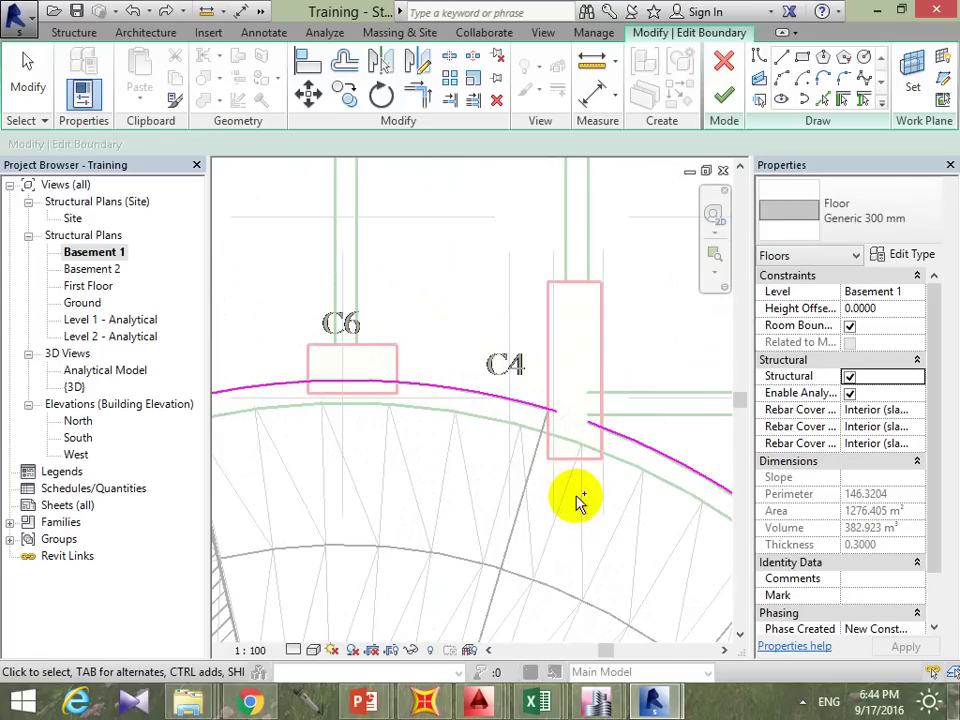
pyautogui.scroll(-4, 571, 410)
pyautogui.moveTo(557, 386)
pyautogui.mouseDown(button='middle')
pyautogui.moveTo(596, 407)
pyautogui.moveTo(586, 396)
pyautogui.mouseUp(button='middle')
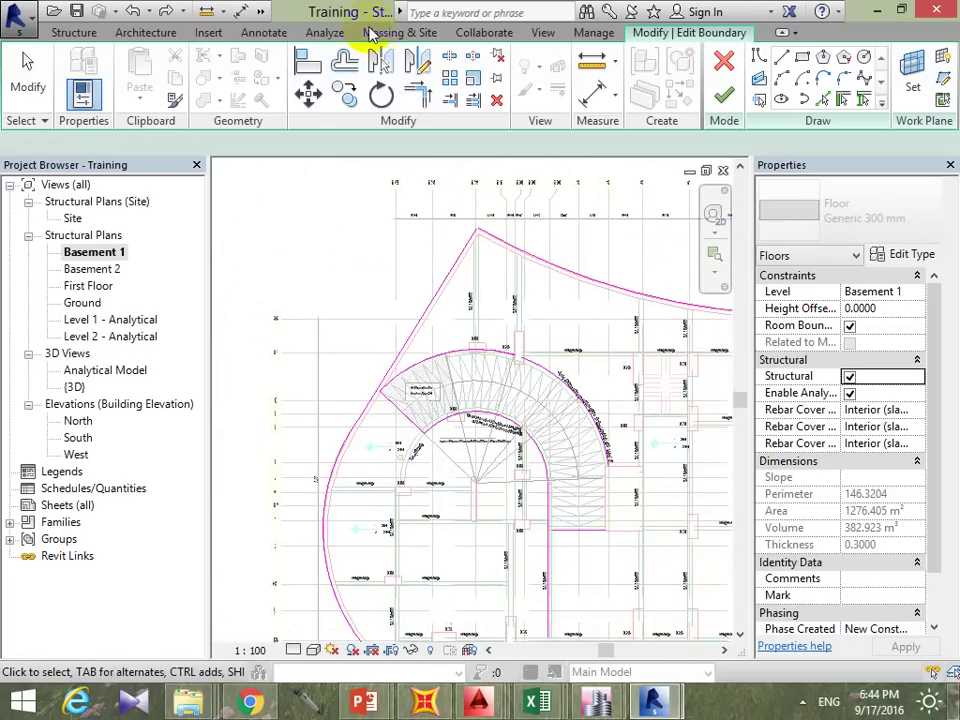
# Step: Offset-copy the first curved ramp boundary 0.25 outward using Offset with Copy
pyautogui.click(345, 64)
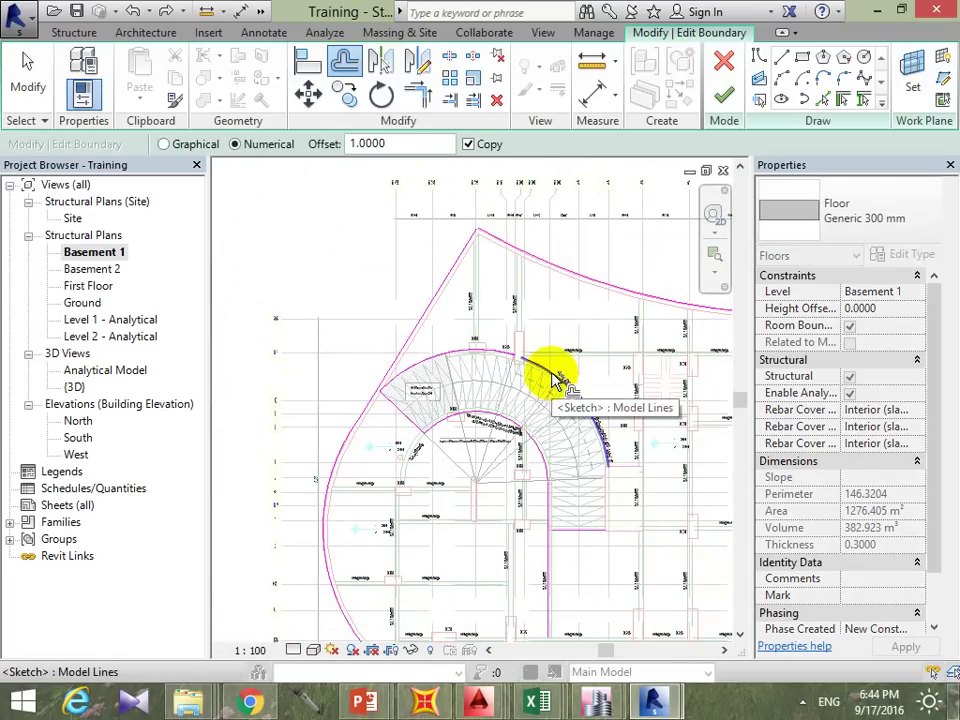
pyautogui.click(557, 381)
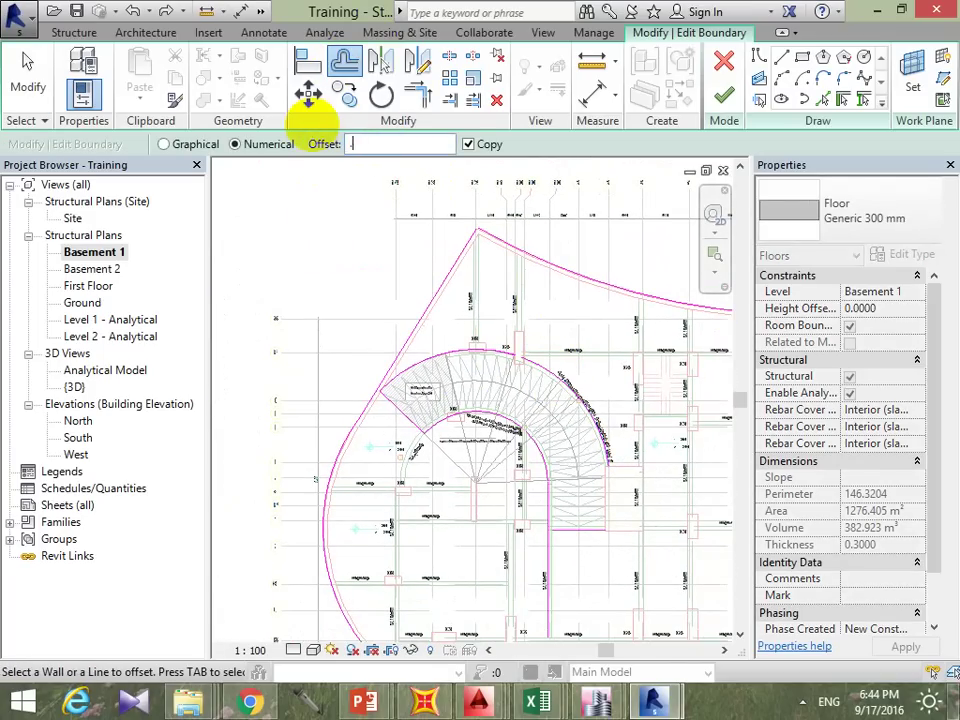
pyautogui.write('.25')
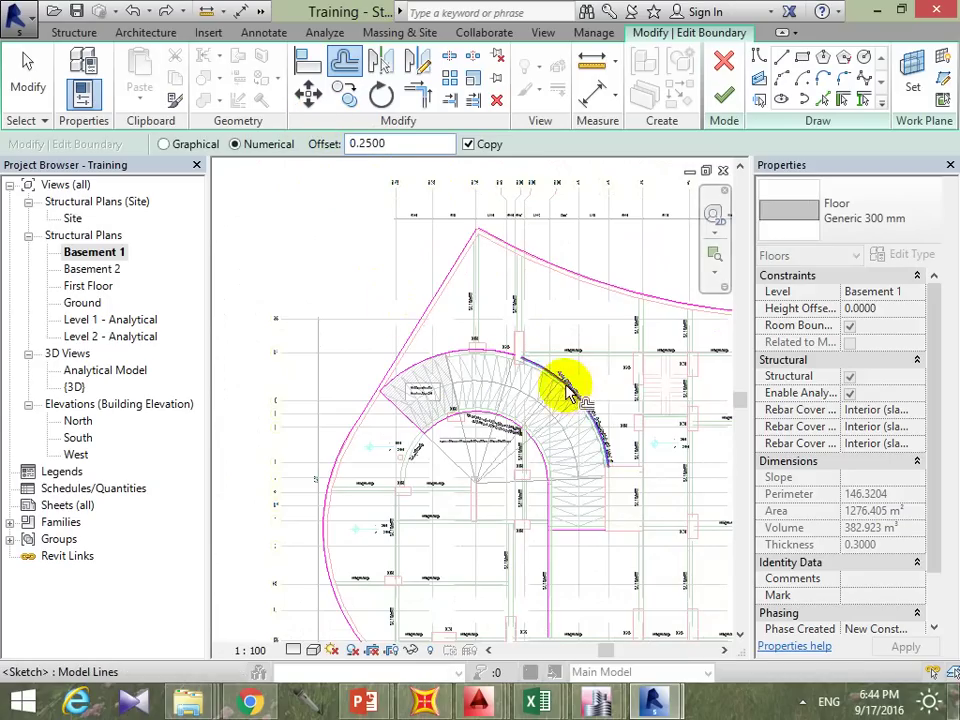
pyautogui.moveTo(529, 409); pyautogui.dragTo(525, 381, button='middle')
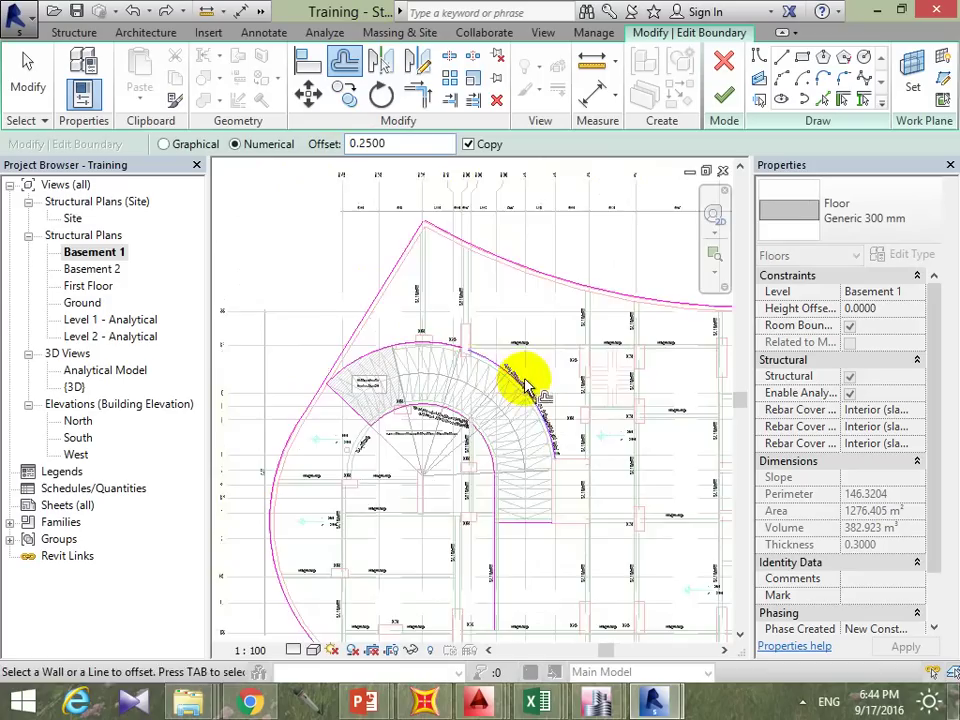
pyautogui.scroll(3, 497, 386)
pyautogui.scroll(2, 508, 385)
pyautogui.click(507, 383)
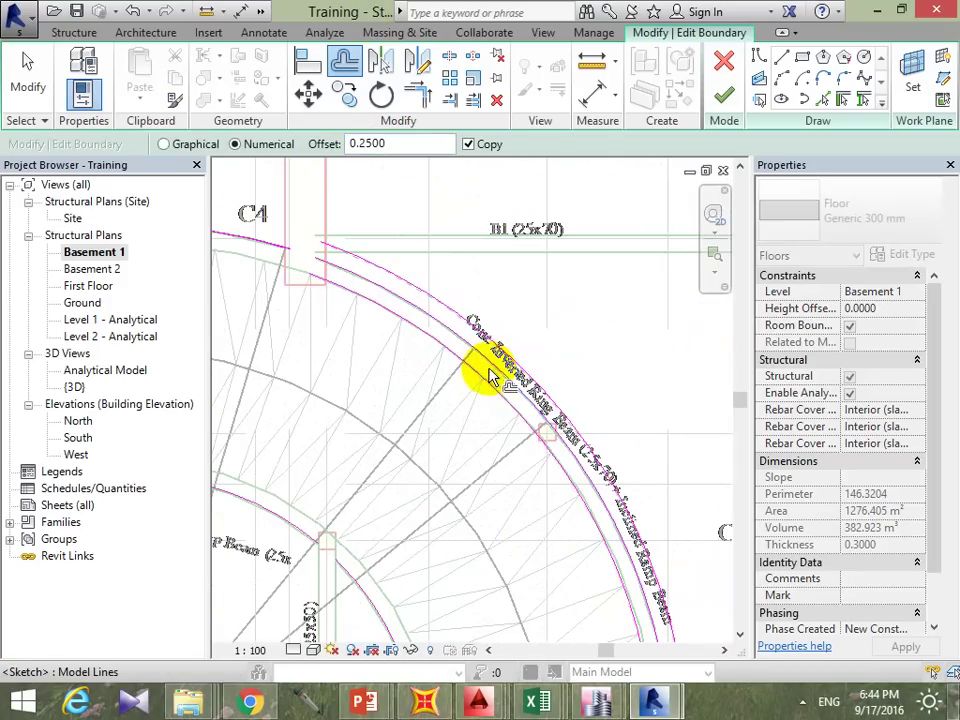
# Step: Offset-copy the upper slab boundary arc 0.25 outward, then bring the inner curve into view
pyautogui.moveTo(488, 385); pyautogui.dragTo(589, 520, button='middle')
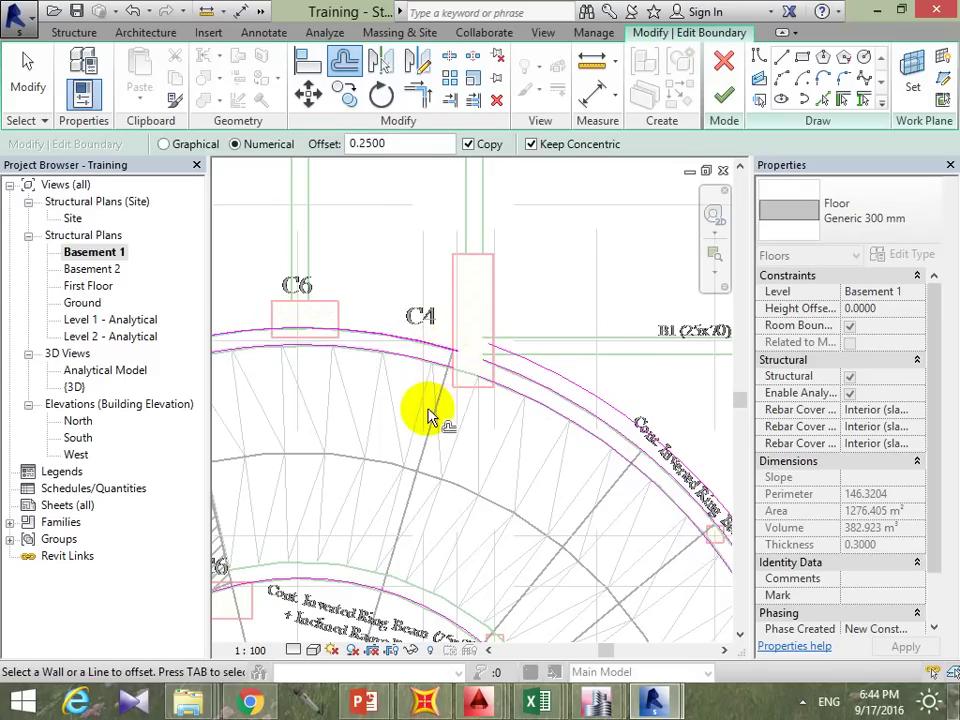
pyautogui.moveTo(432, 388)
pyautogui.mouseDown(button='middle')
pyautogui.moveTo(542, 448)
pyautogui.moveTo(490, 387)
pyautogui.mouseUp(button='middle')
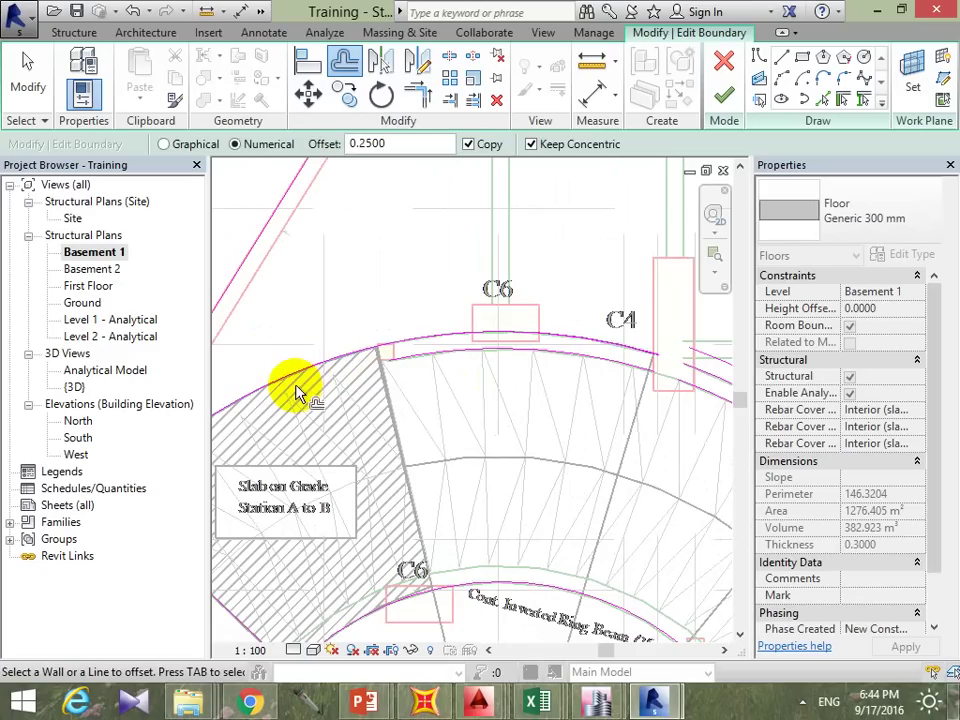
pyautogui.moveTo(289, 381)
pyautogui.mouseDown(button='middle')
pyautogui.moveTo(536, 388)
pyautogui.moveTo(342, 415)
pyautogui.mouseUp(button='middle')
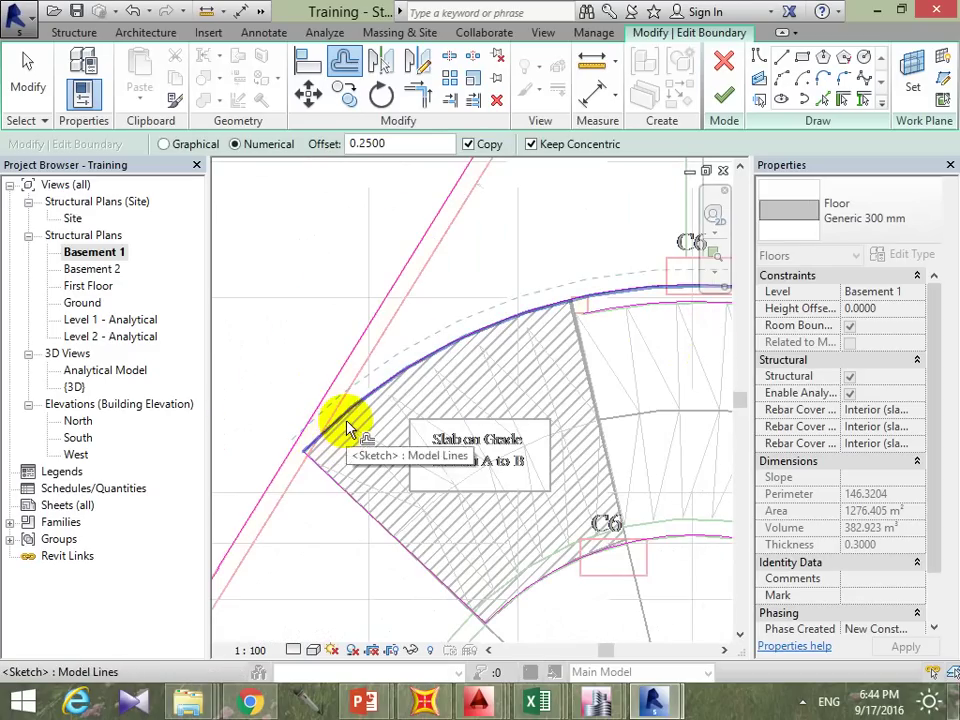
pyautogui.click(344, 425)
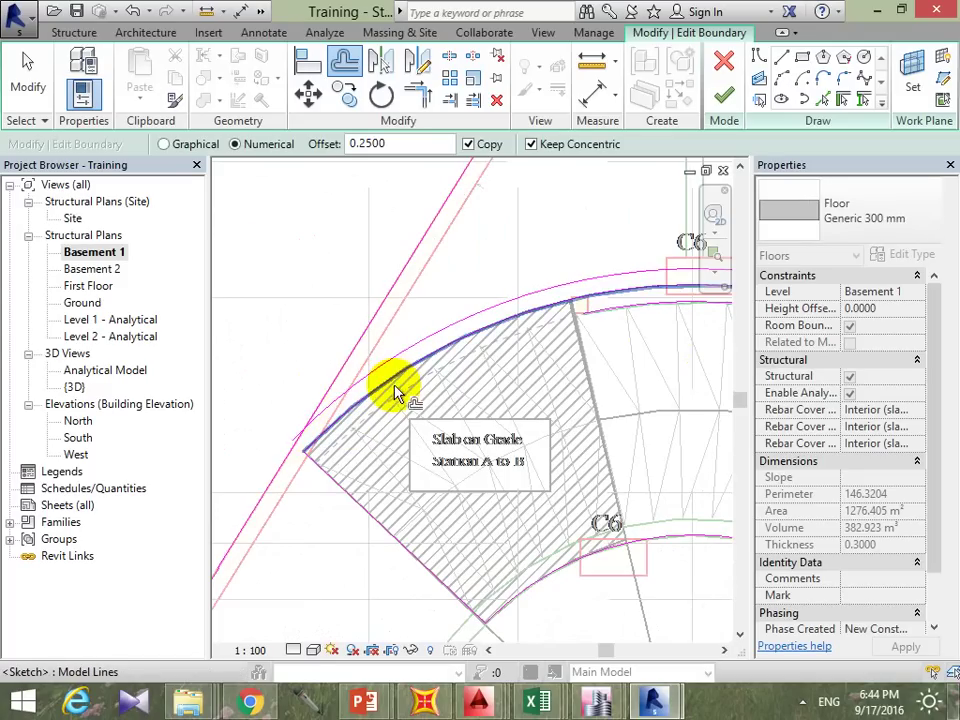
pyautogui.moveTo(439, 336)
pyautogui.mouseDown(button='middle')
pyautogui.moveTo(273, 391)
pyautogui.moveTo(222, 311)
pyautogui.mouseUp(button='middle')
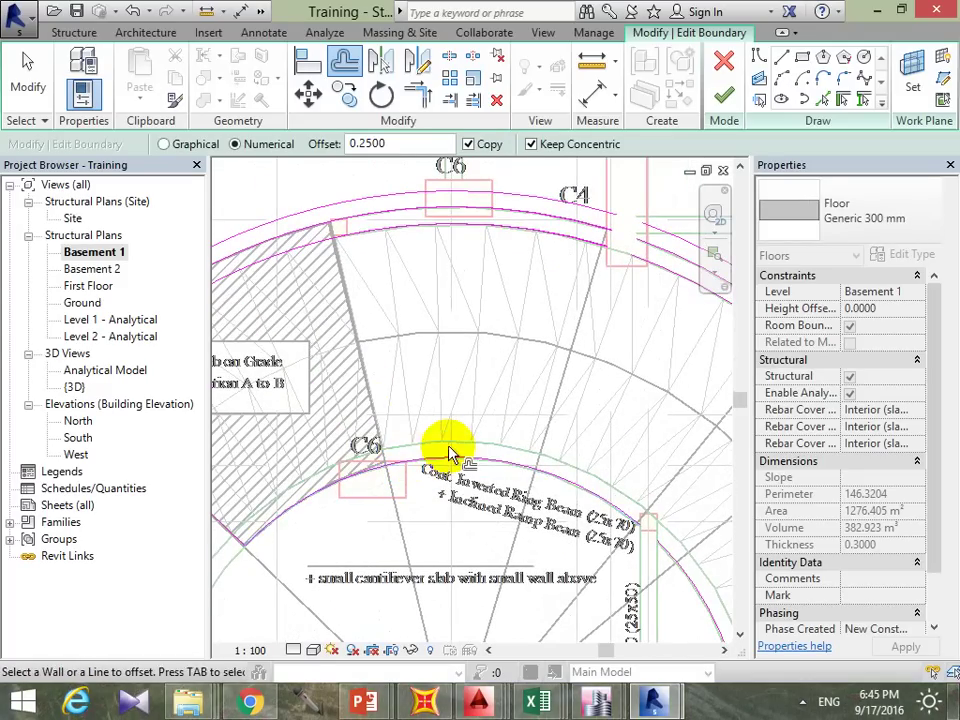
pyautogui.moveTo(659, 579); pyautogui.dragTo(572, 455, button='middle')
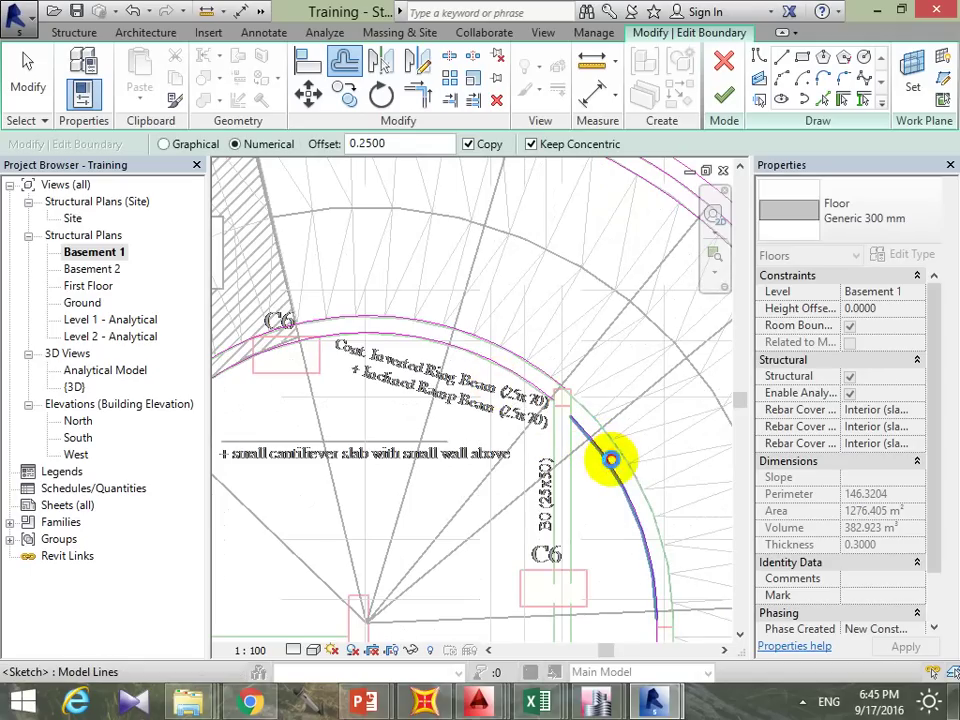
pyautogui.moveTo(615, 465); pyautogui.dragTo(553, 375, button='middle')
pyautogui.moveTo(590, 530); pyautogui.dragTo(575, 405, button='middle')
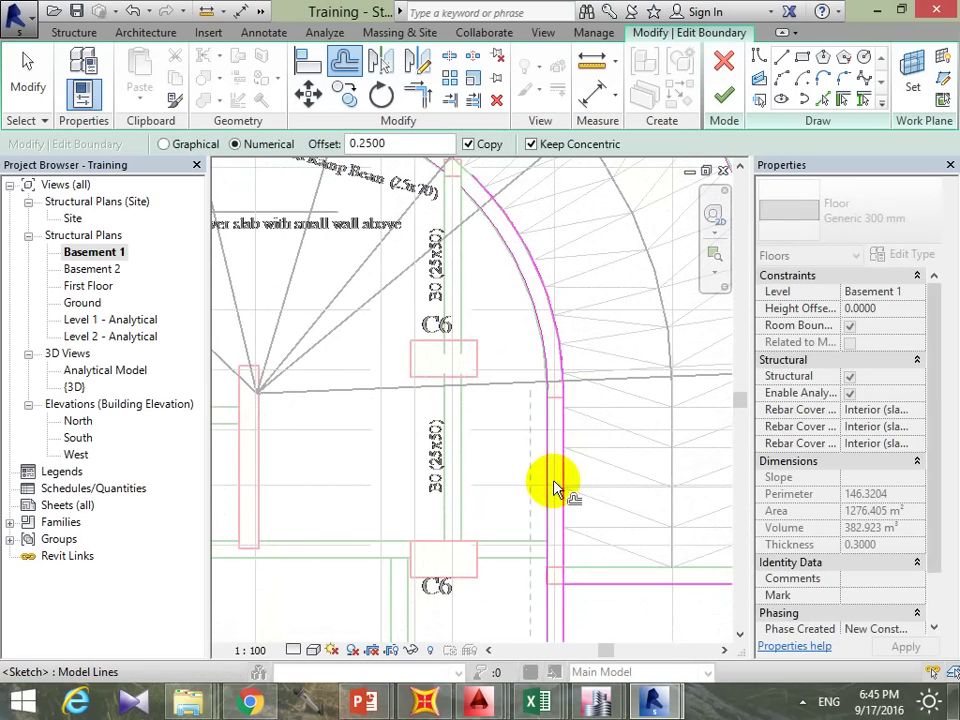
pyautogui.moveTo(557, 488)
pyautogui.mouseDown(button='middle')
pyautogui.moveTo(621, 401)
pyautogui.moveTo(617, 261)
pyautogui.mouseUp(button='middle')
pyautogui.scroll(-2, 620, 308)
pyautogui.moveTo(620, 308); pyautogui.dragTo(583, 574, button='middle')
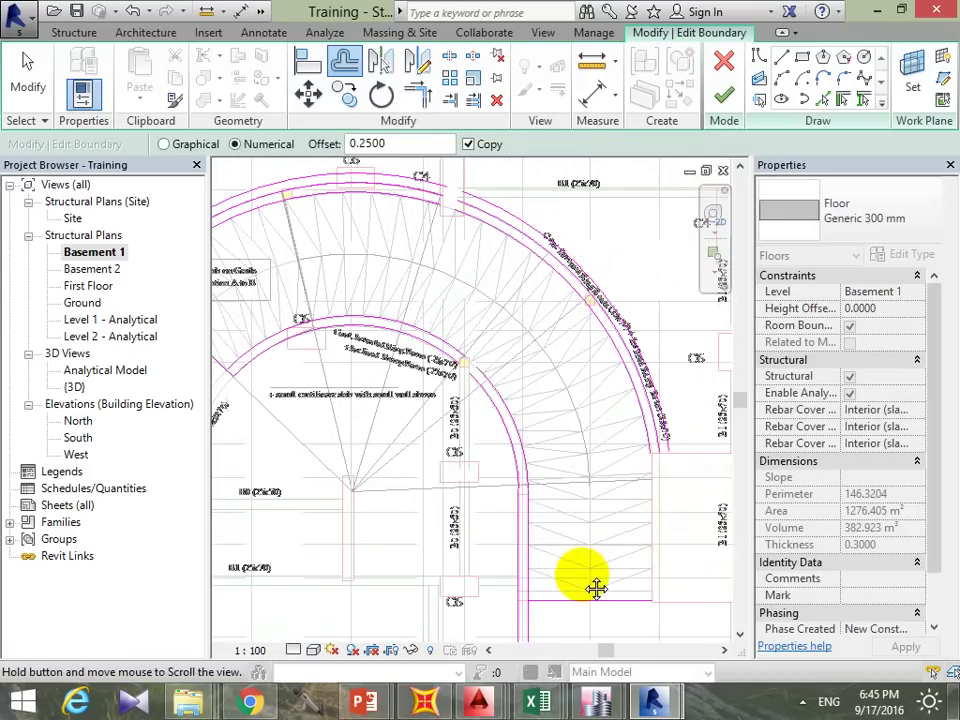
# Step: Check the offset arcs and delete the extra outer arc segment
pyautogui.click(510, 456)
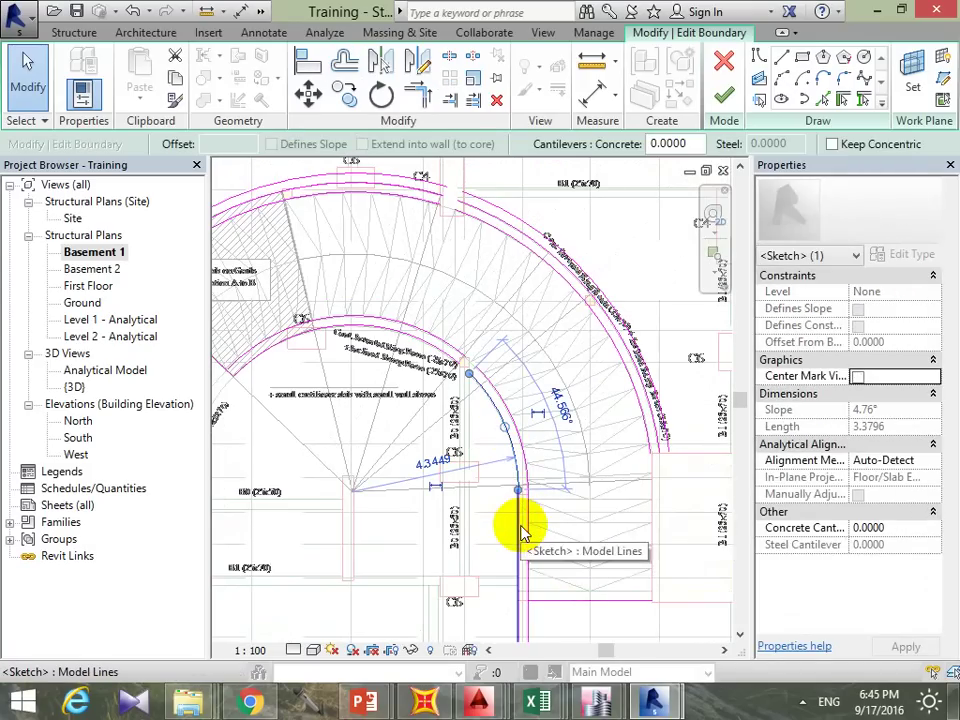
pyautogui.press('Escape')
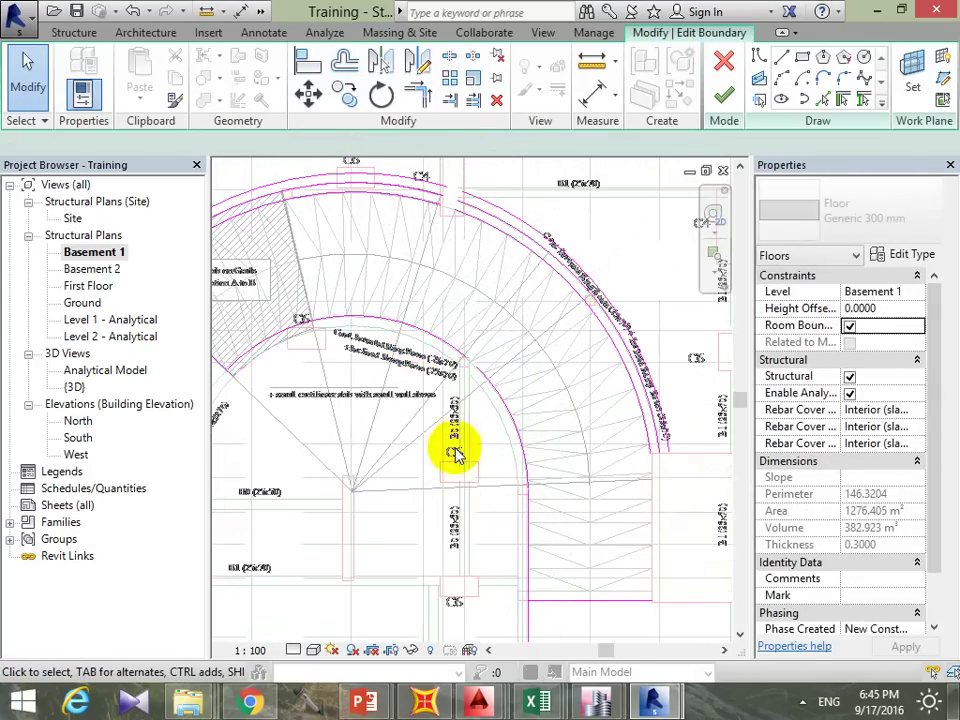
pyautogui.moveTo(450, 446); pyautogui.dragTo(615, 407, button='middle')
pyautogui.moveTo(396, 403); pyautogui.dragTo(408, 280, button='middle')
pyautogui.click(420, 284)
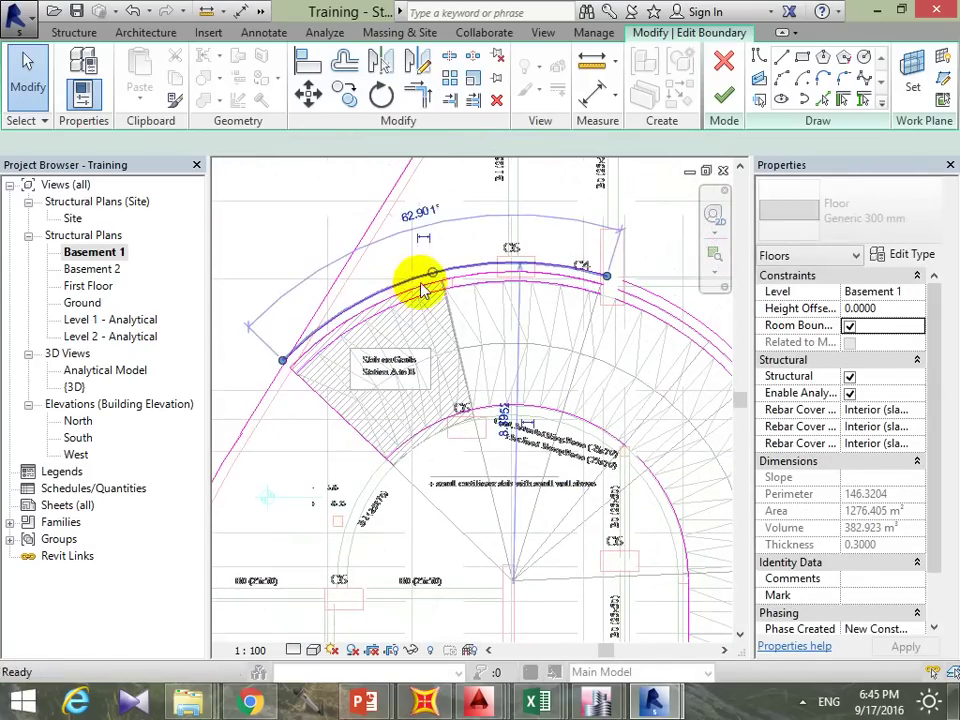
pyautogui.press('Escape')
pyautogui.click(561, 272)
pyautogui.press('Delete')
pyautogui.click(422, 282)
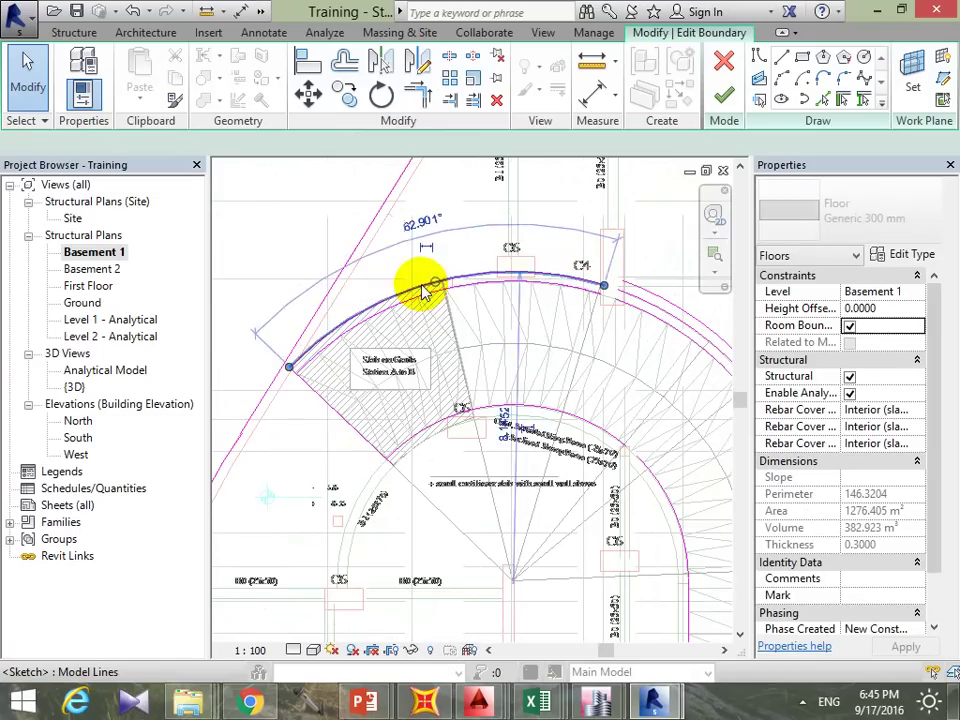
pyautogui.press('Escape')
pyautogui.moveTo(589, 304)
pyautogui.mouseDown(button='middle')
pyautogui.moveTo(521, 315)
pyautogui.moveTo(490, 350)
pyautogui.moveTo(489, 281)
pyautogui.mouseUp(button='middle')
pyautogui.click(488, 348)
pyautogui.press('Escape')
pyautogui.moveTo(577, 422); pyautogui.dragTo(570, 350, button='middle')
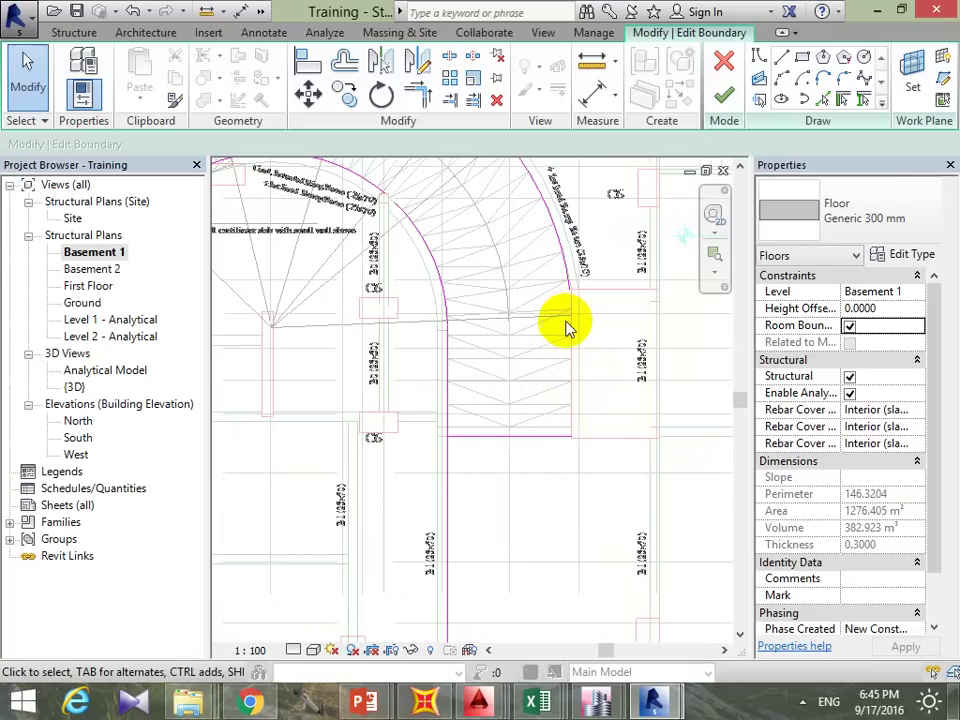
# Step: Sketch a vertical straight boundary edge down the ramp's straight run
pyautogui.click(763, 63)
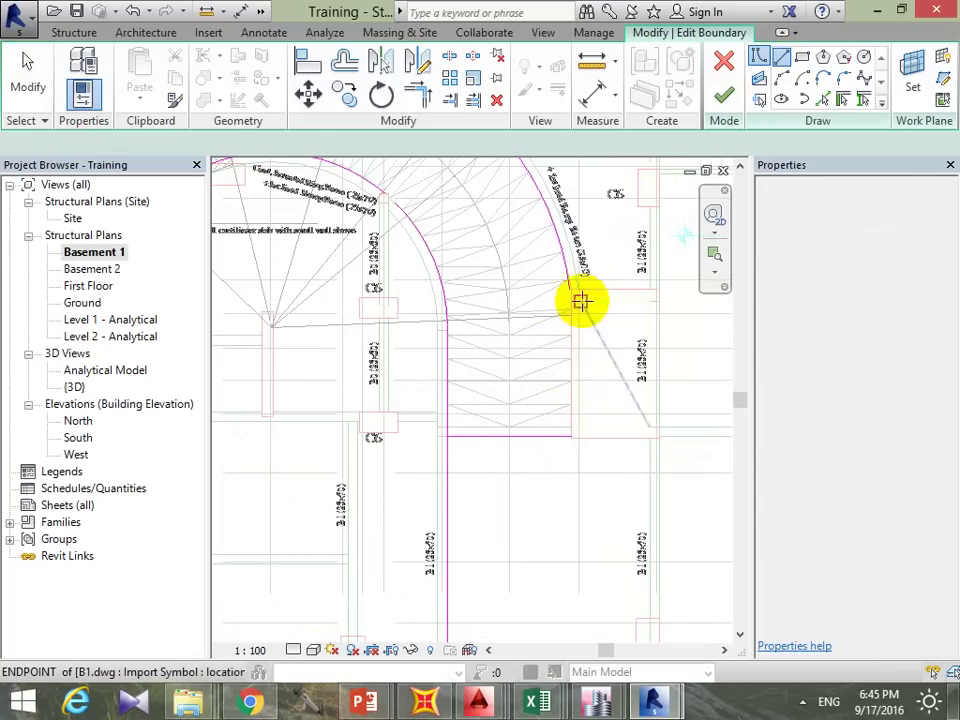
pyautogui.click(568, 291)
pyautogui.click(568, 437)
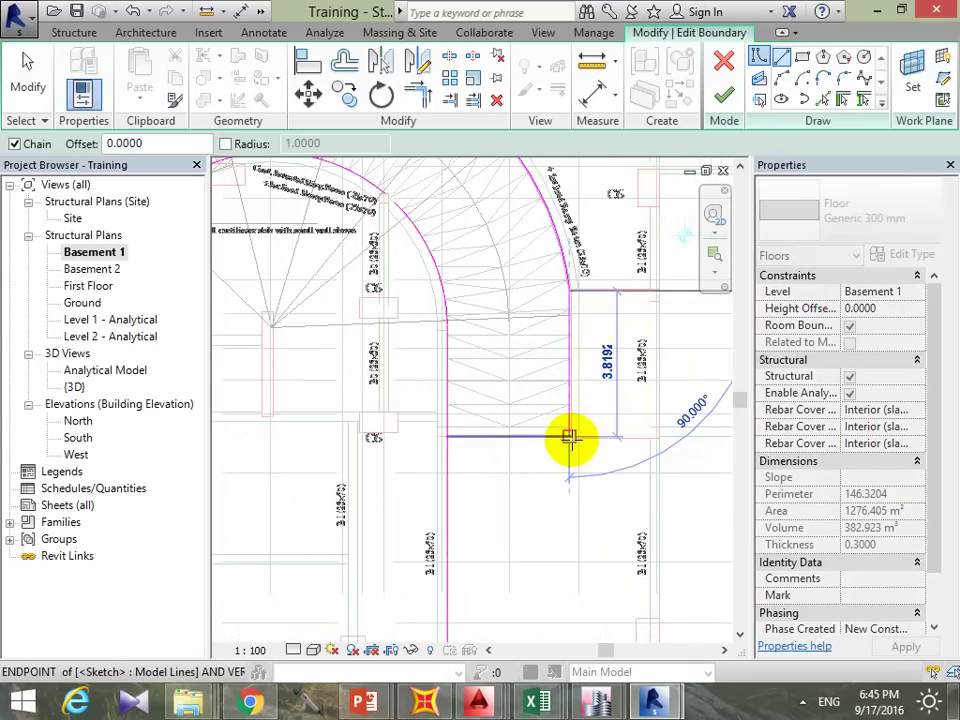
pyautogui.moveTo(568, 437); pyautogui.dragTo(568, 285, button='middle')
pyautogui.scroll(2, 588, 290)
pyautogui.scroll(2, 588, 290)
pyautogui.scroll(2, 561, 294)
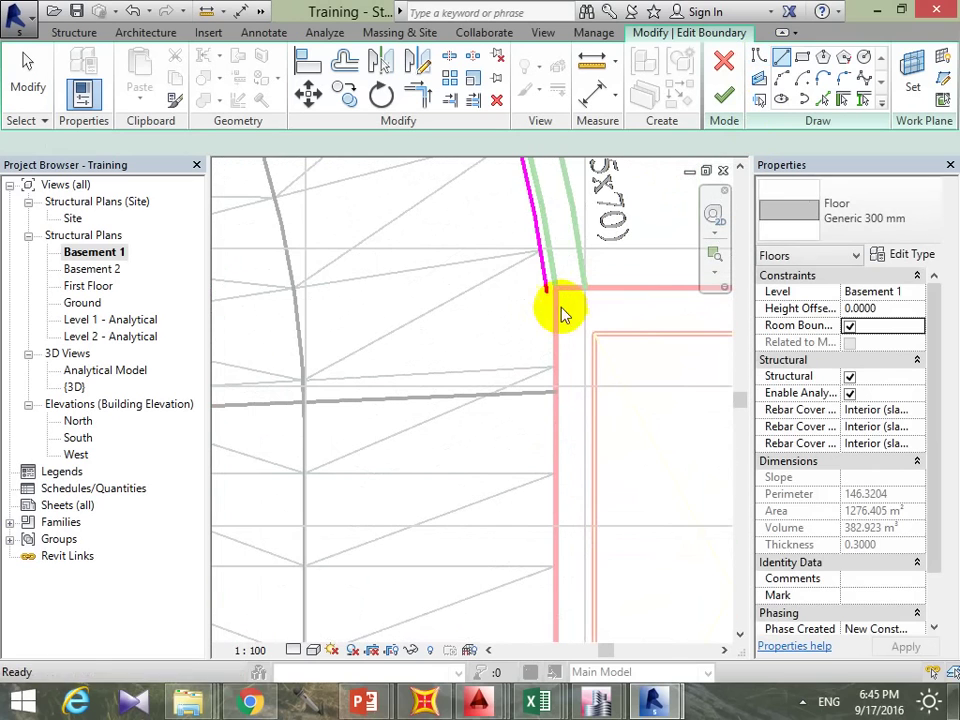
pyautogui.press('Escape')
pyautogui.press('Escape')
# Step: Drag the curved boundary's end shorter and delete the stray arc sketch line
pyautogui.click(546, 290)
pyautogui.moveTo(548, 298); pyautogui.dragTo(551, 300)
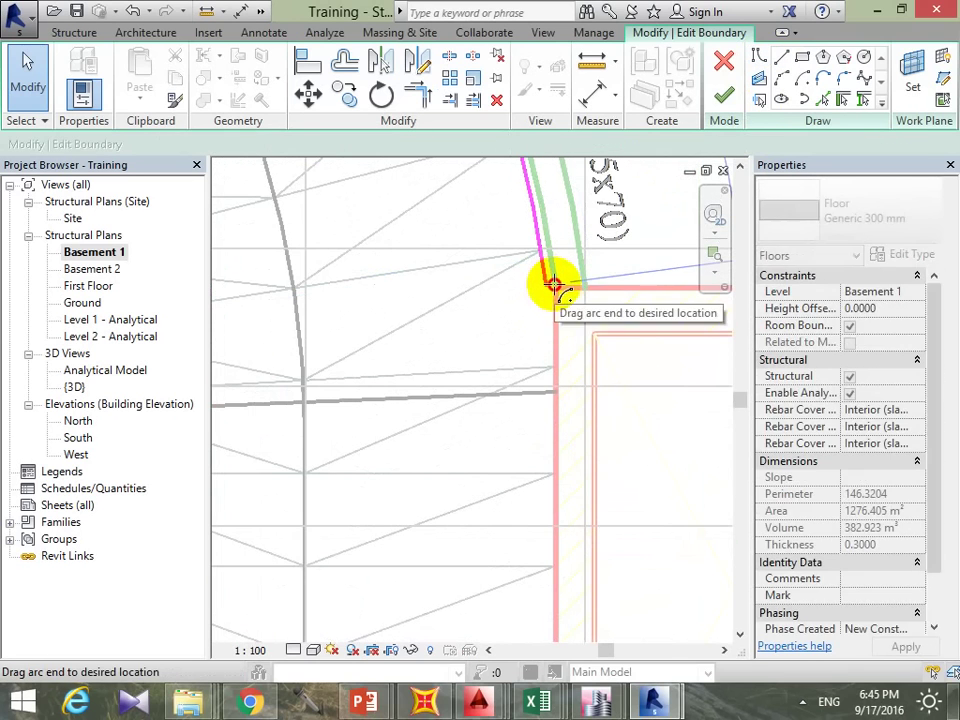
pyautogui.click(592, 302)
pyautogui.moveTo(592, 302); pyautogui.dragTo(604, 435, button='middle')
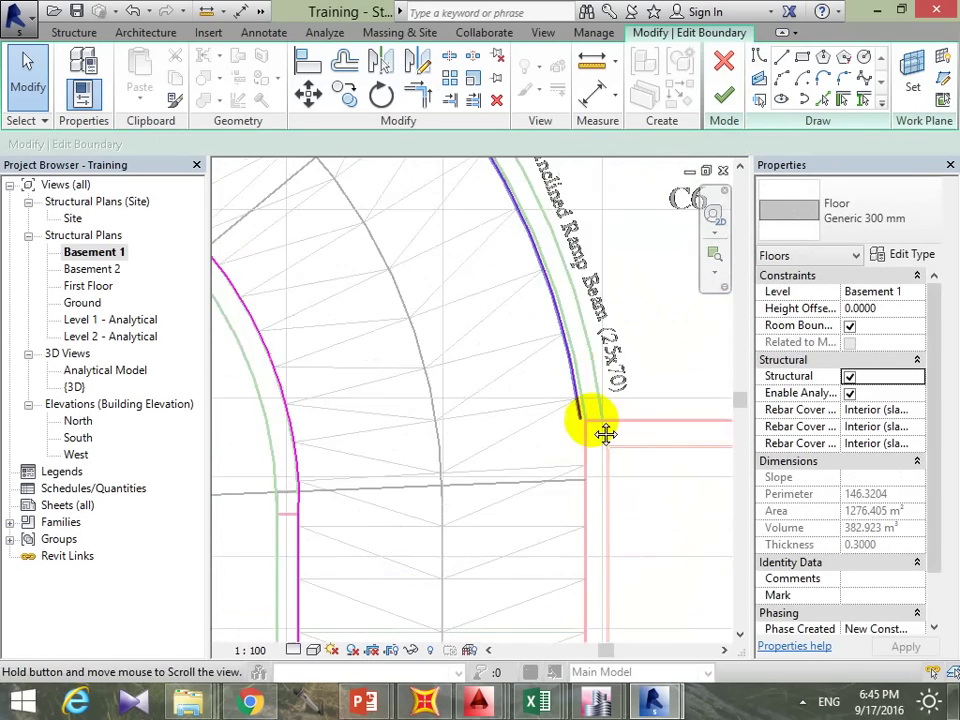
pyautogui.scroll(-1, 568, 354)
pyautogui.click(572, 343)
pyautogui.click(572, 343)
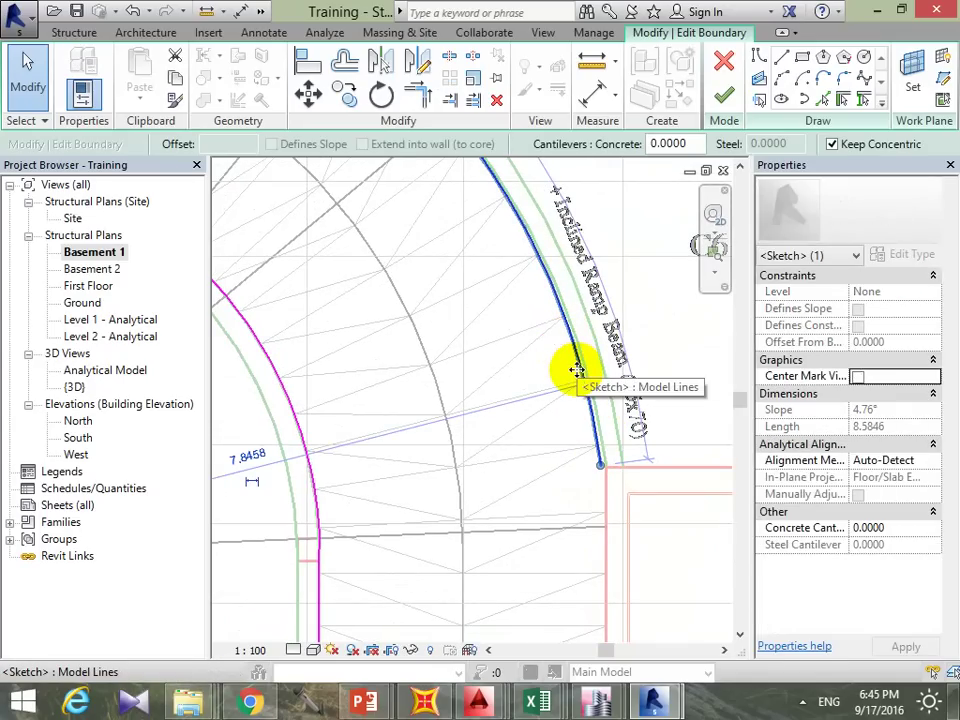
pyautogui.press('Delete')
# Step: Add the outer ramp arc to the floor boundary with Pick Lines
pyautogui.scroll(-2, 420, 280)
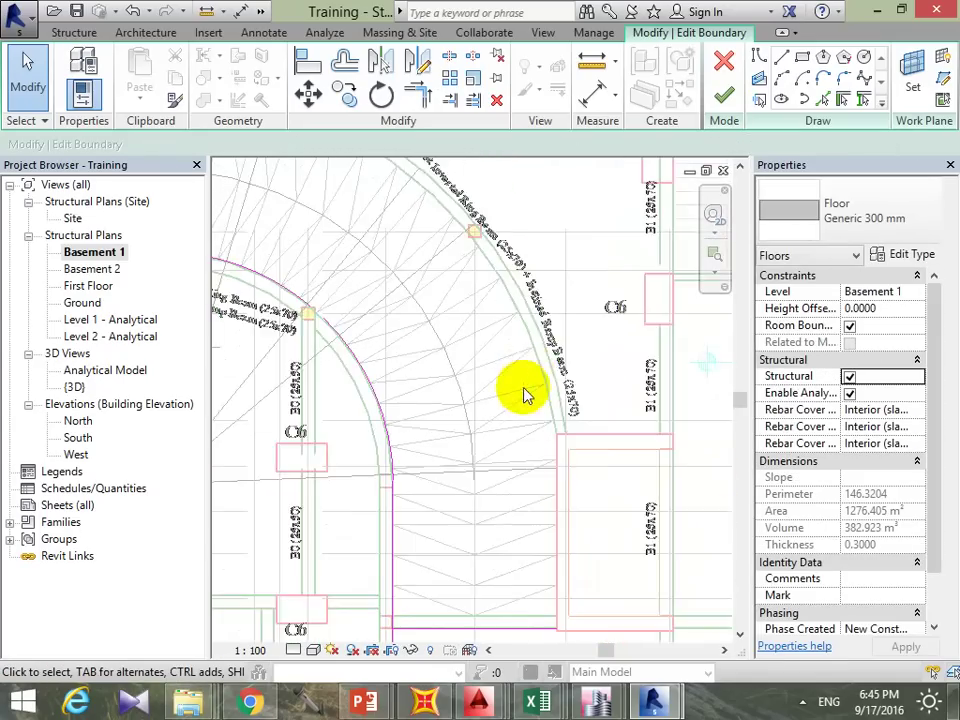
pyautogui.moveTo(521, 390); pyautogui.dragTo(696, 368, button='middle')
pyautogui.click(822, 99)
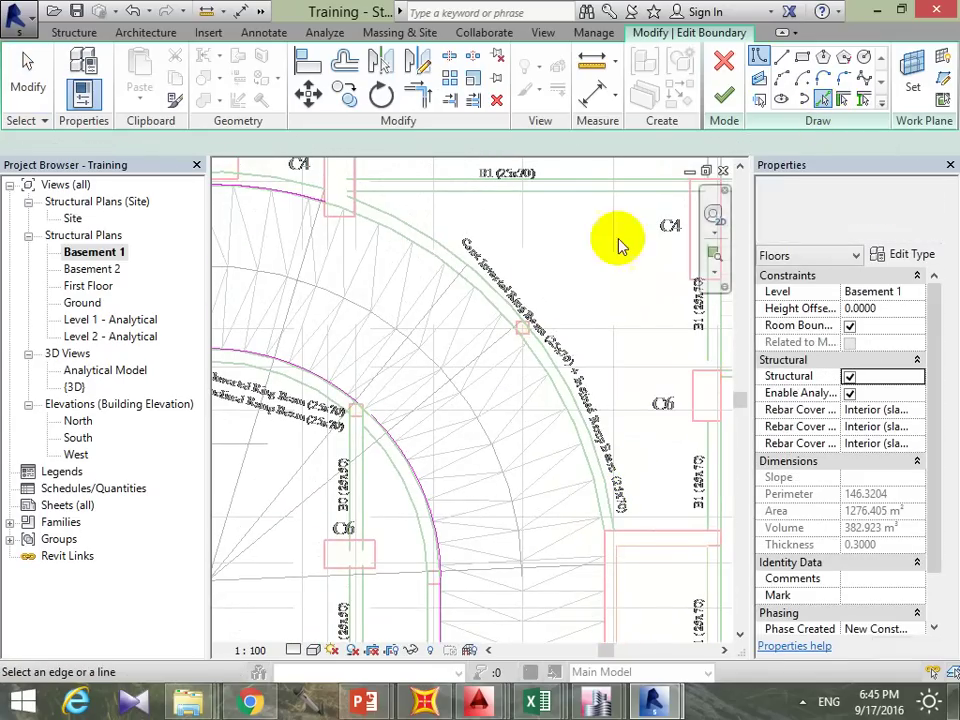
pyautogui.click(494, 313)
pyautogui.moveTo(396, 349); pyautogui.dragTo(685, 451, button='middle')
pyautogui.scroll(-2, 600, 430)
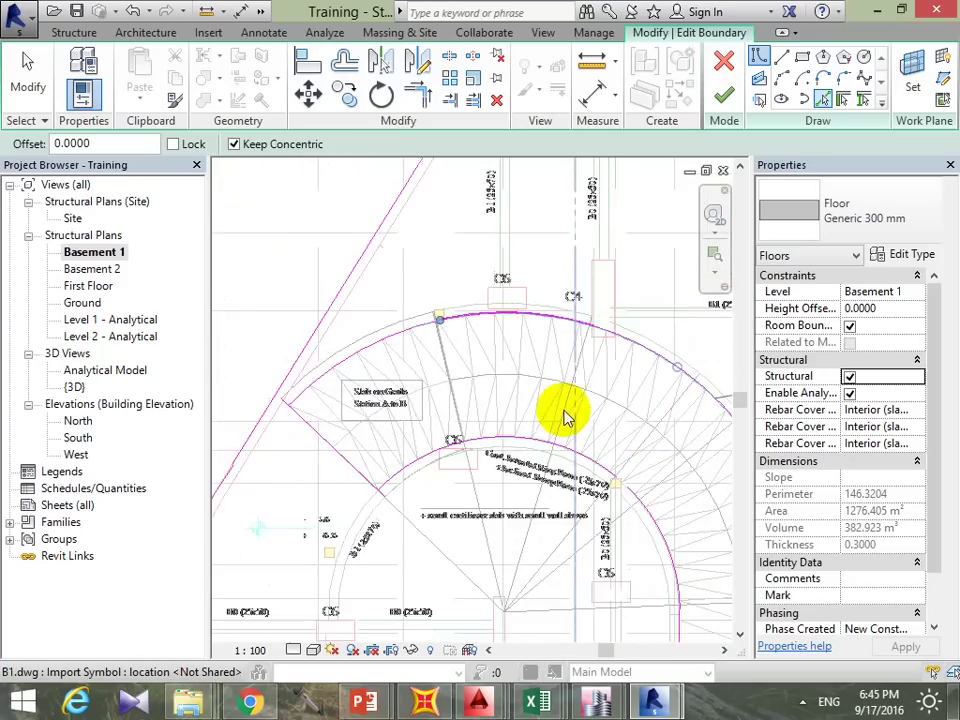
pyautogui.moveTo(529, 439); pyautogui.dragTo(568, 306, button='middle')
pyautogui.press('Escape')
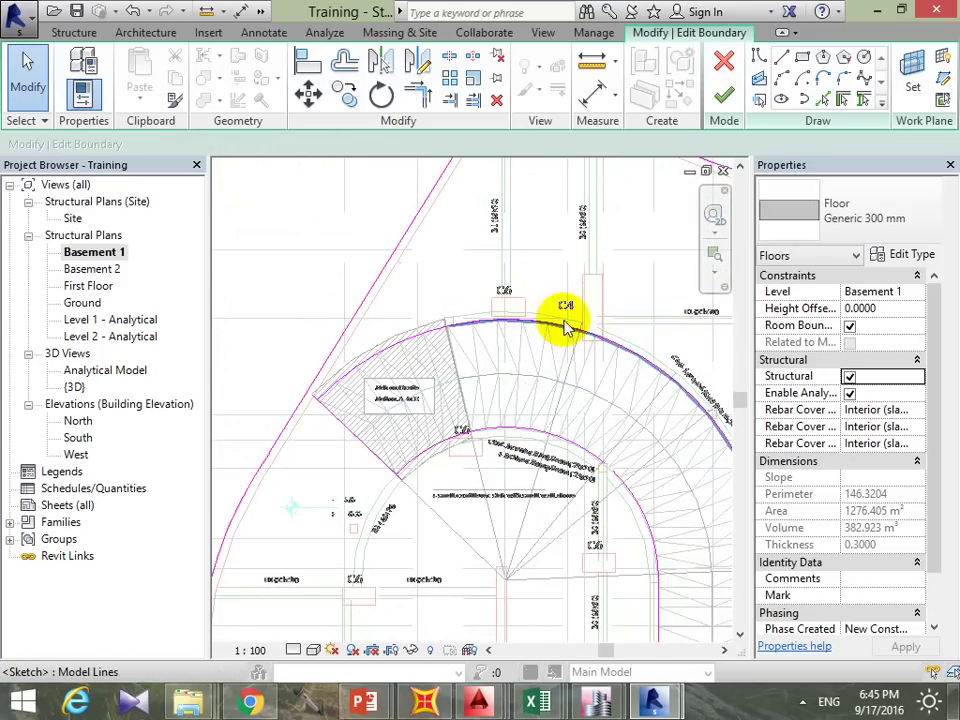
# Step: Trim the left boundary arc and its adjoining line to a shared corner
pyautogui.click(427, 337)
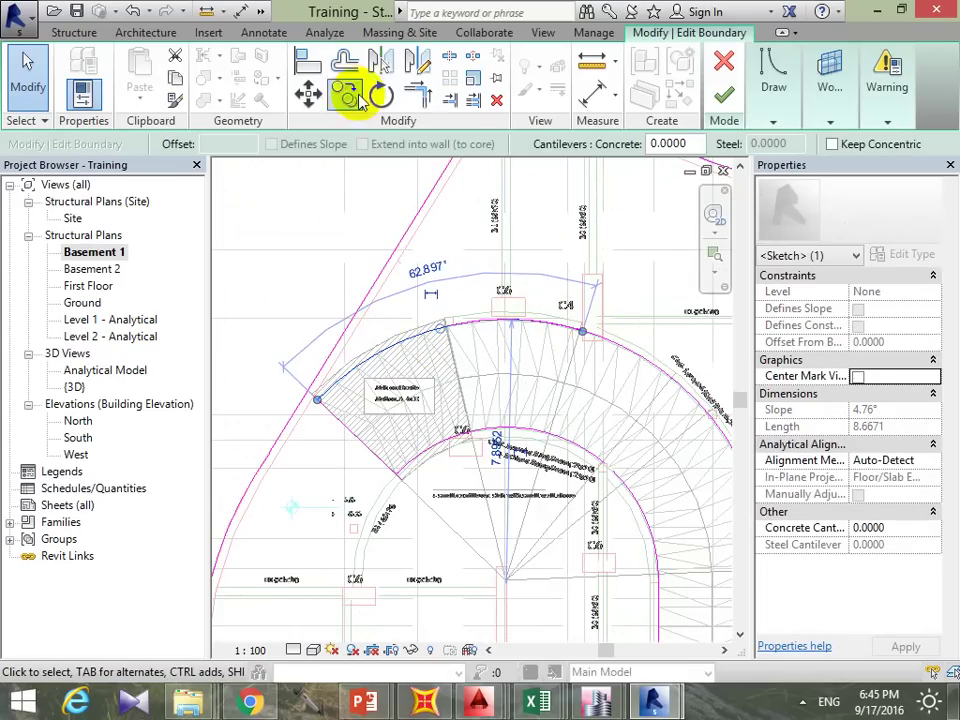
pyautogui.click(413, 97)
pyautogui.click(565, 321)
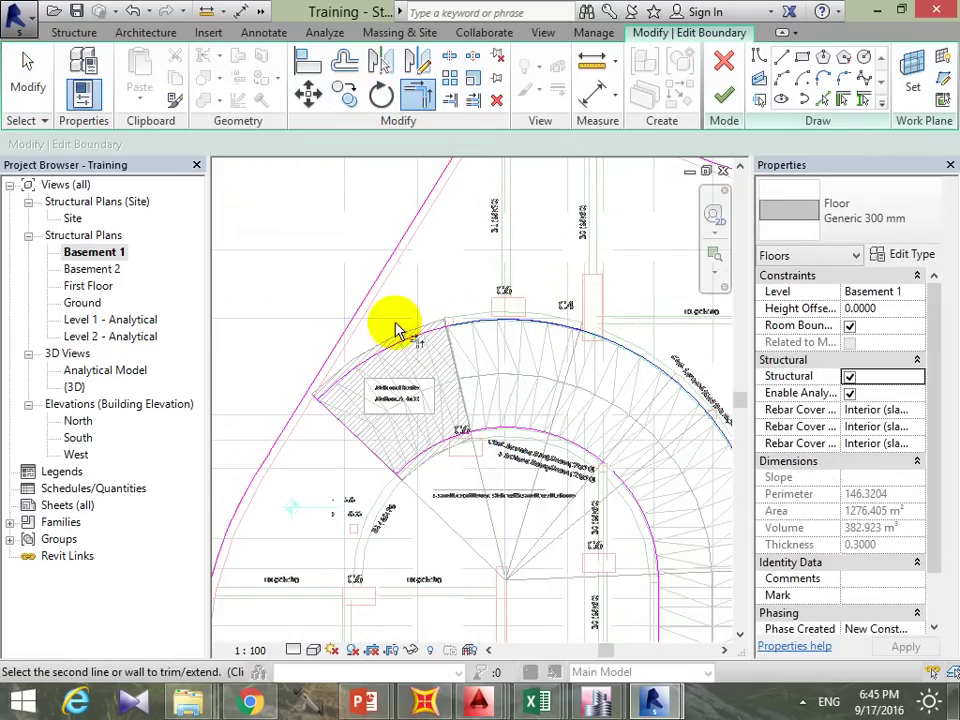
pyautogui.click(405, 343)
pyautogui.press('Escape')
pyautogui.click(461, 339)
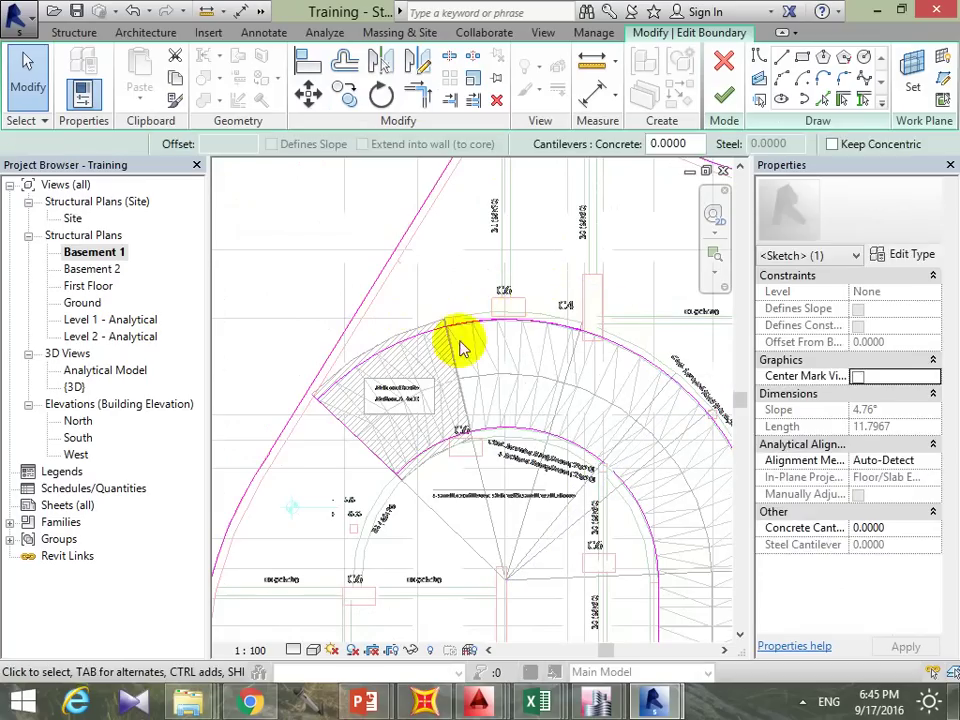
pyautogui.click(307, 458)
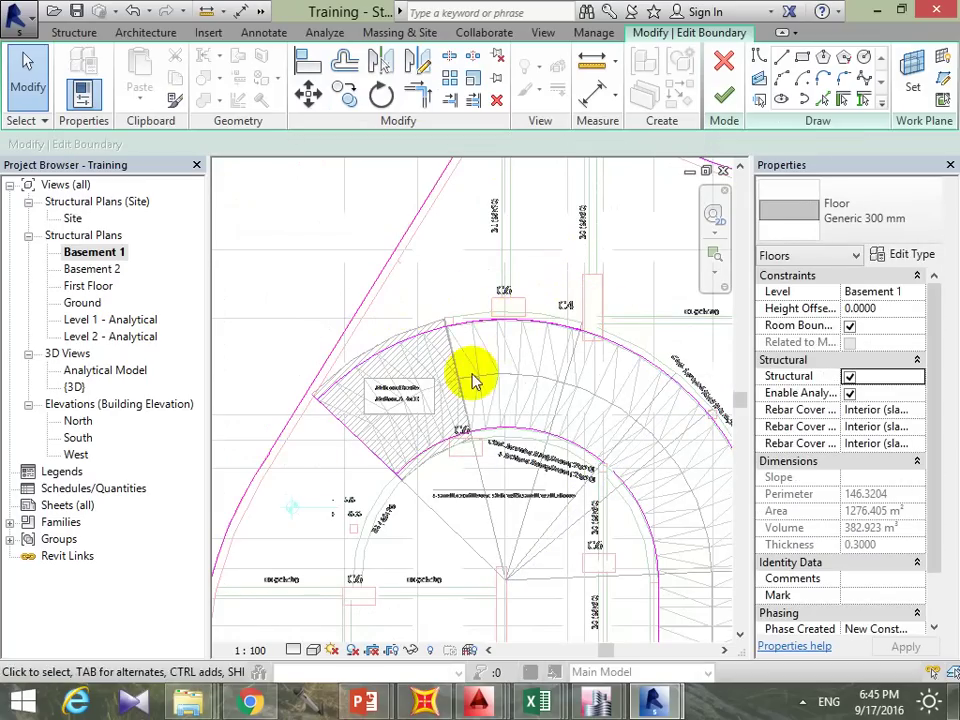
pyautogui.moveTo(623, 384); pyautogui.dragTo(532, 404, button='middle')
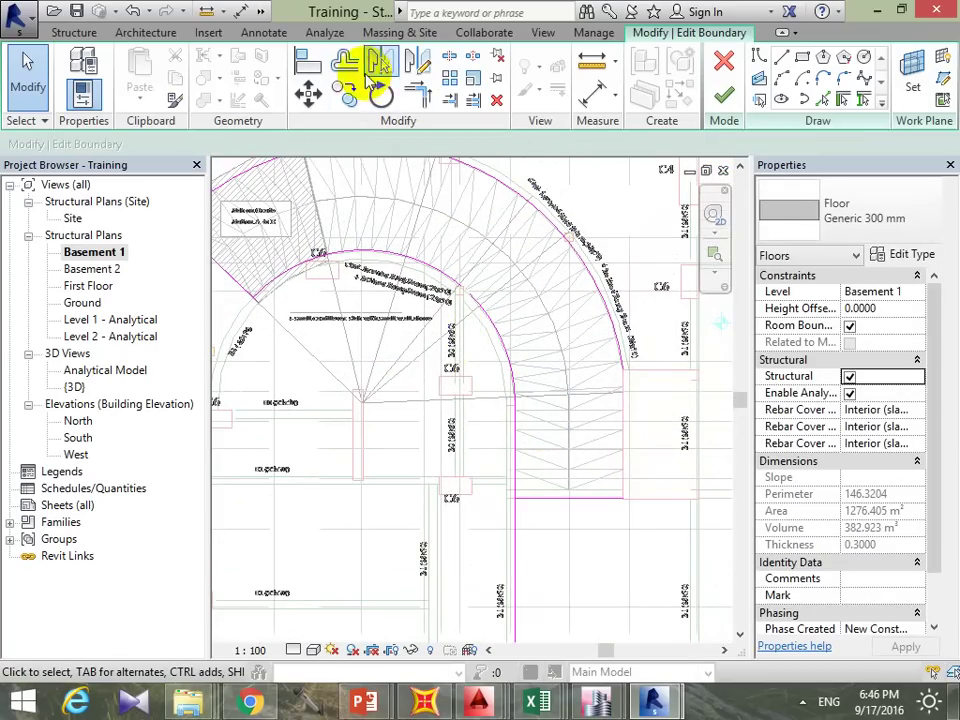
# Step: Join the inner arc to the arc below, and the bottom edge to the side edge
pyautogui.click(418, 94)
pyautogui.click(450, 283)
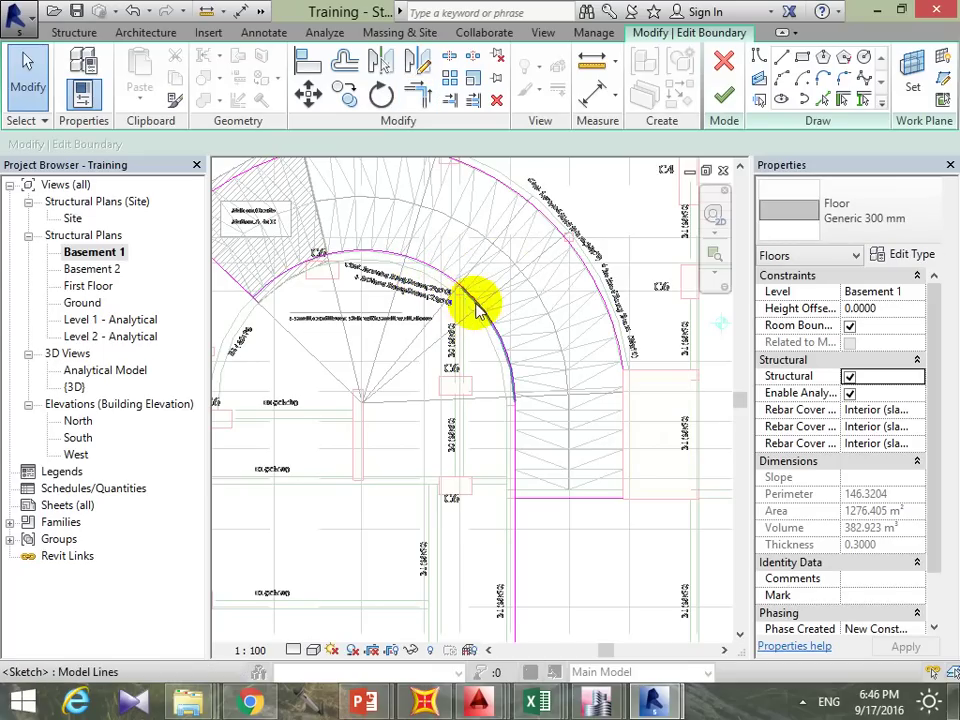
pyautogui.moveTo(478, 311); pyautogui.dragTo(466, 266, button='middle')
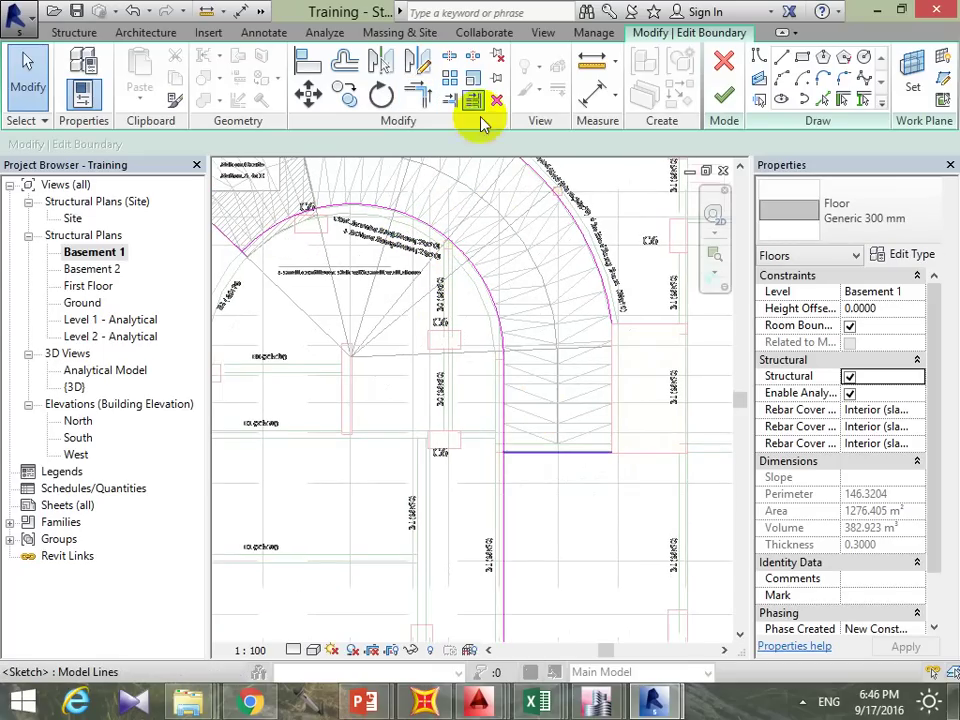
pyautogui.click(418, 94)
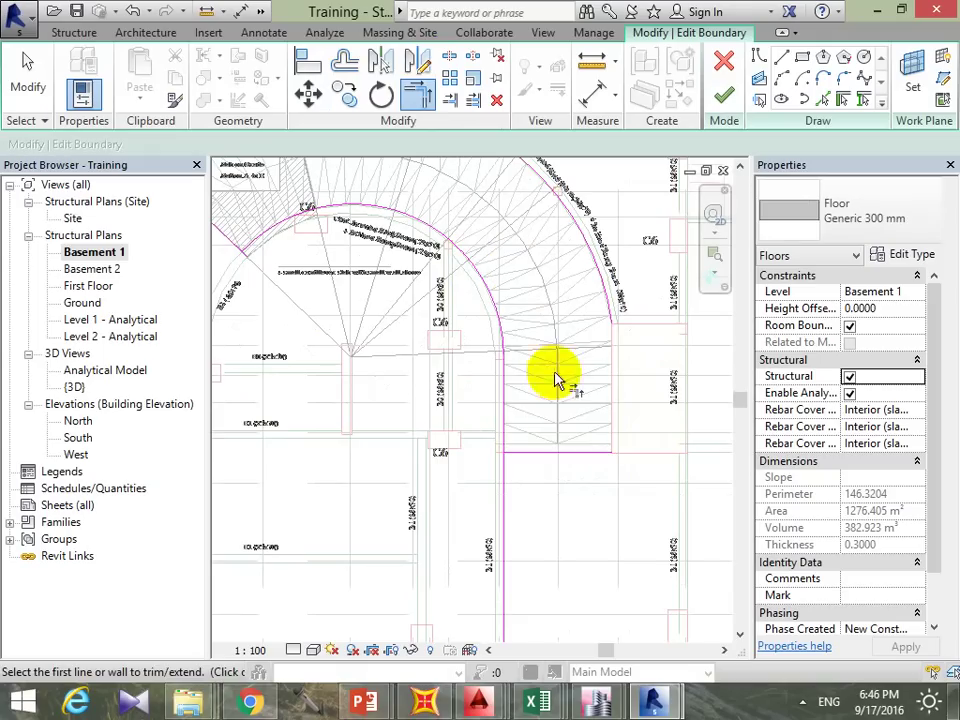
pyautogui.click(560, 452)
pyautogui.click(505, 398)
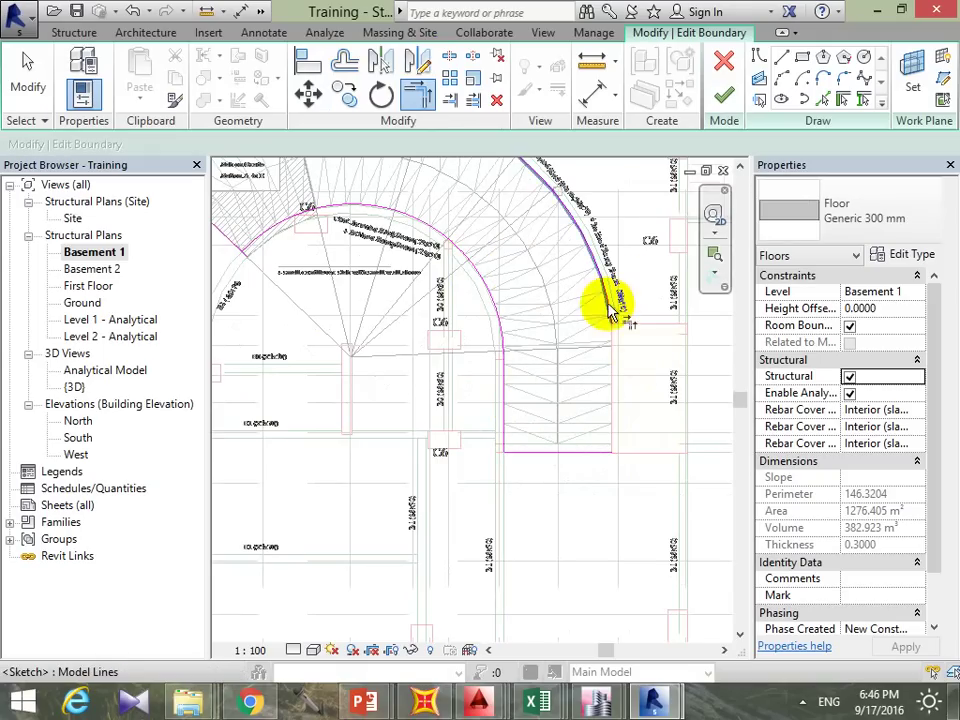
# Step: Trim the upper boundary arc to the vertical edge, producing a 'Lines cannot intersect' error
pyautogui.click(822, 101)
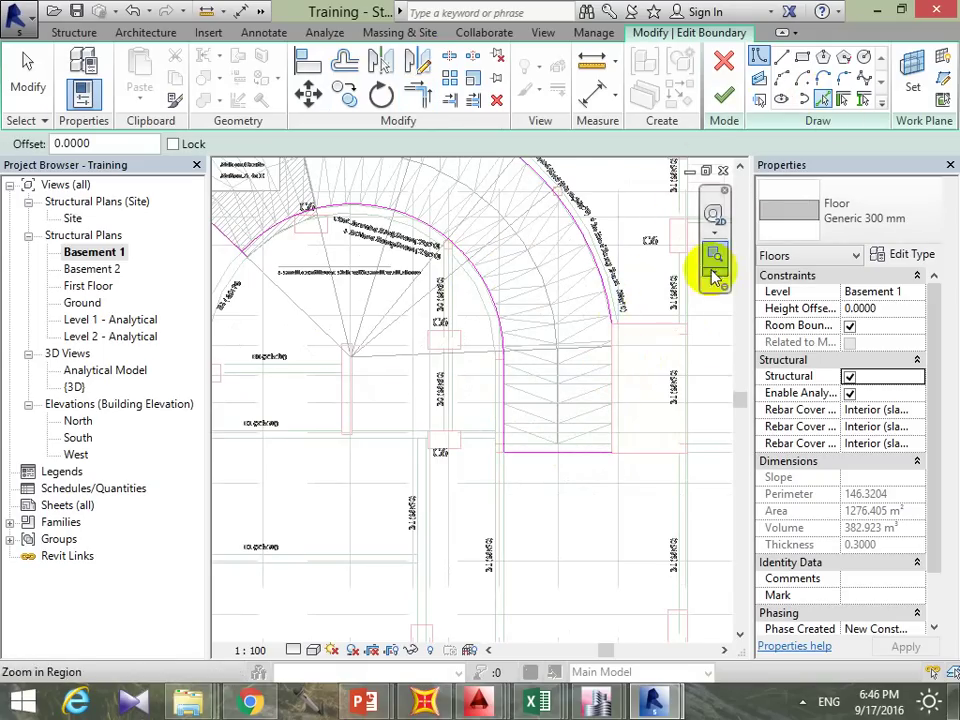
pyautogui.scroll(4, 650, 390)
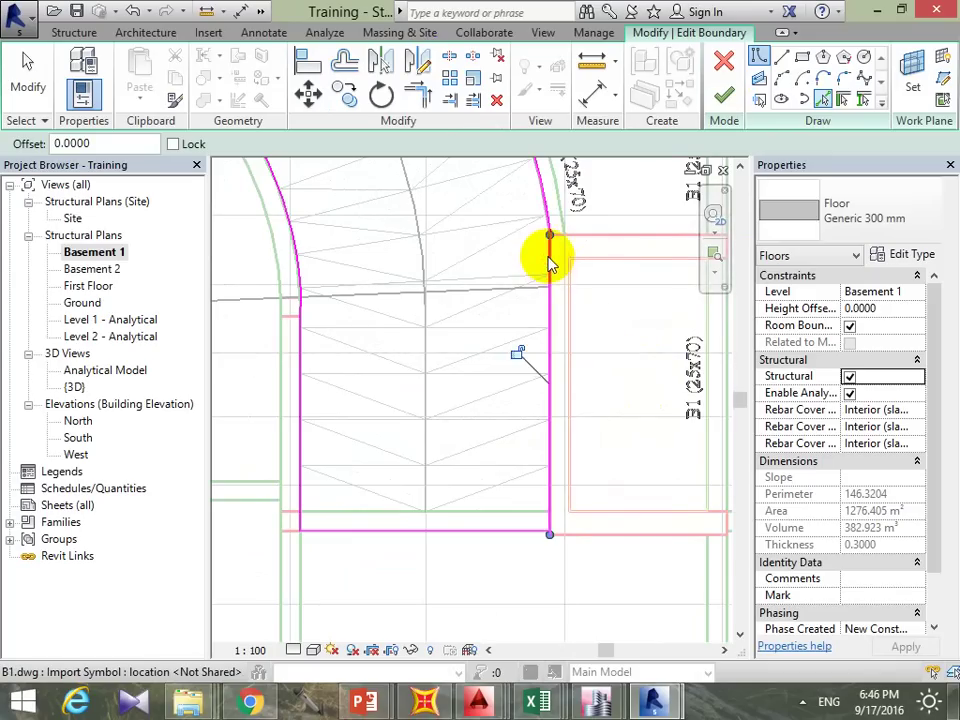
pyautogui.scroll(-1, 606, 422)
pyautogui.click(420, 97)
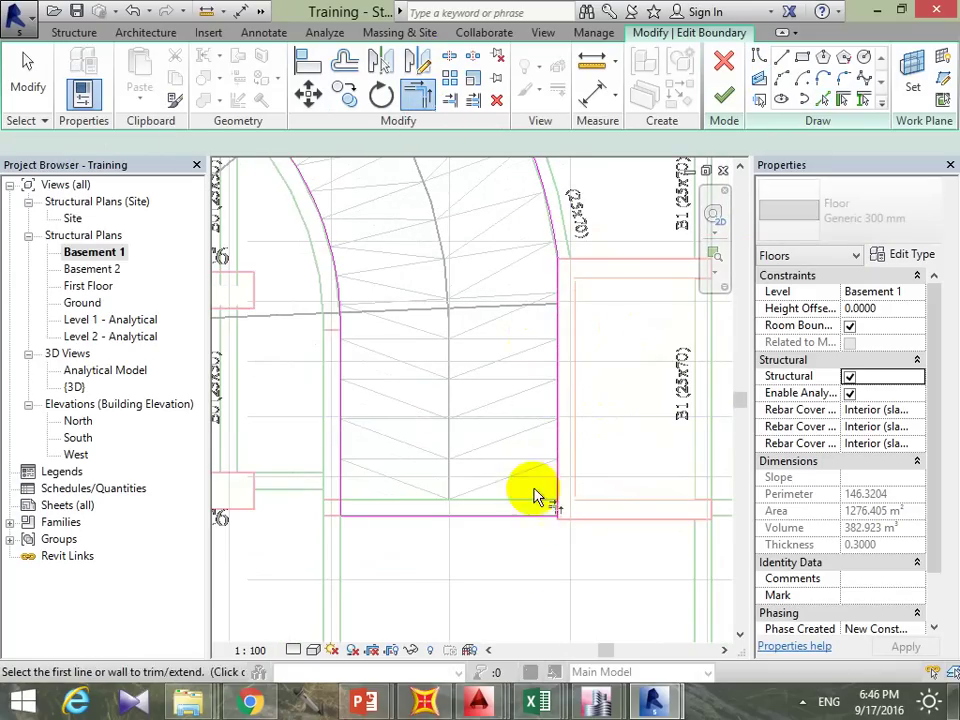
pyautogui.click(543, 260)
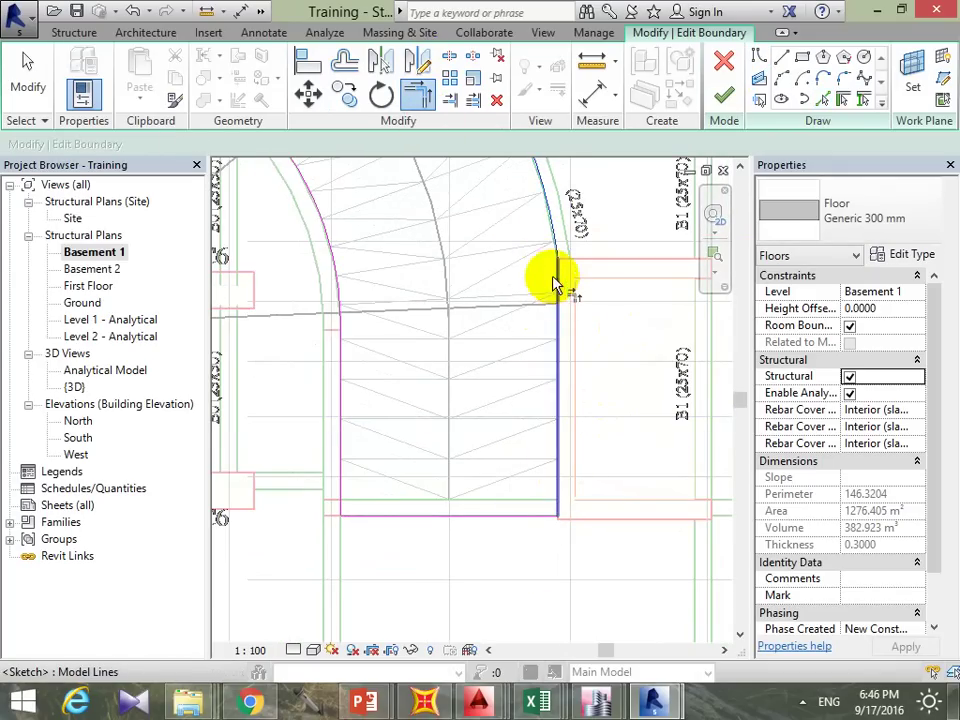
pyautogui.click(576, 330)
pyautogui.scroll(-3, 600, 386)
pyautogui.scroll(-3, 589, 332)
pyautogui.press('Escape')
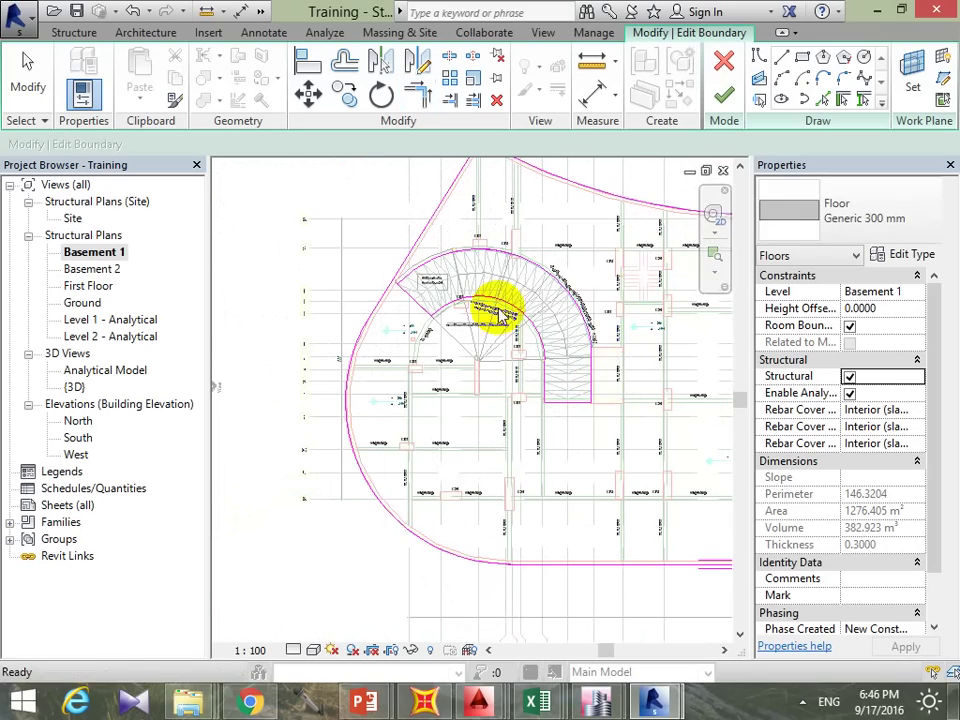
pyautogui.moveTo(566, 240); pyautogui.dragTo(546, 304, button='middle')
# Step: Attempt to finish the sketch, dismiss the error, and shorten the upper boundary line
pyautogui.click(720, 93)
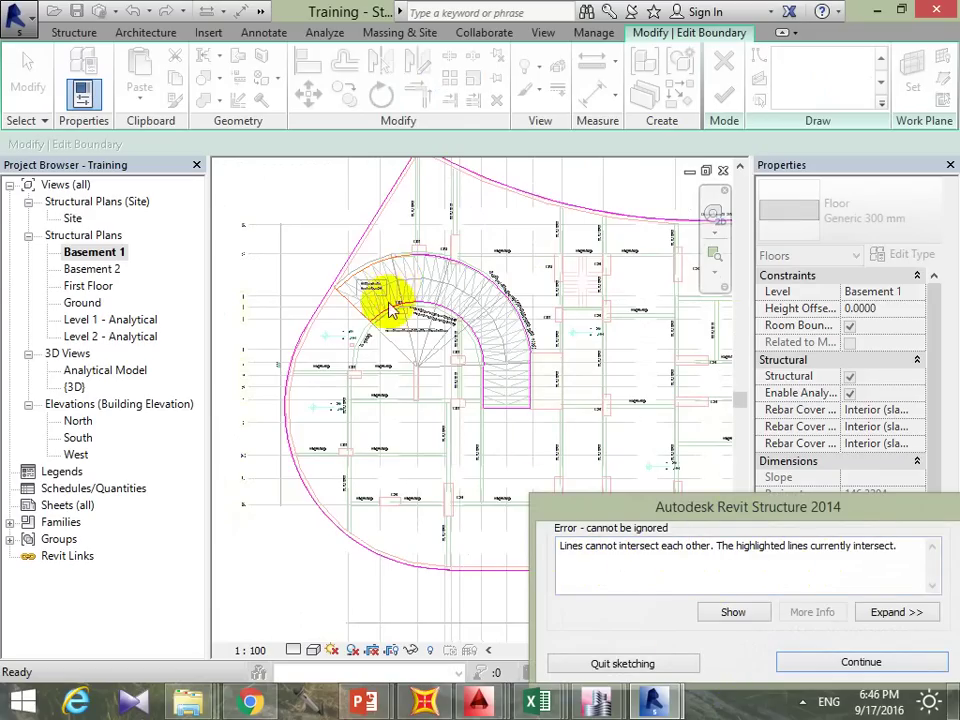
pyautogui.scroll(2, 390, 292)
pyautogui.scroll(3, 377, 274)
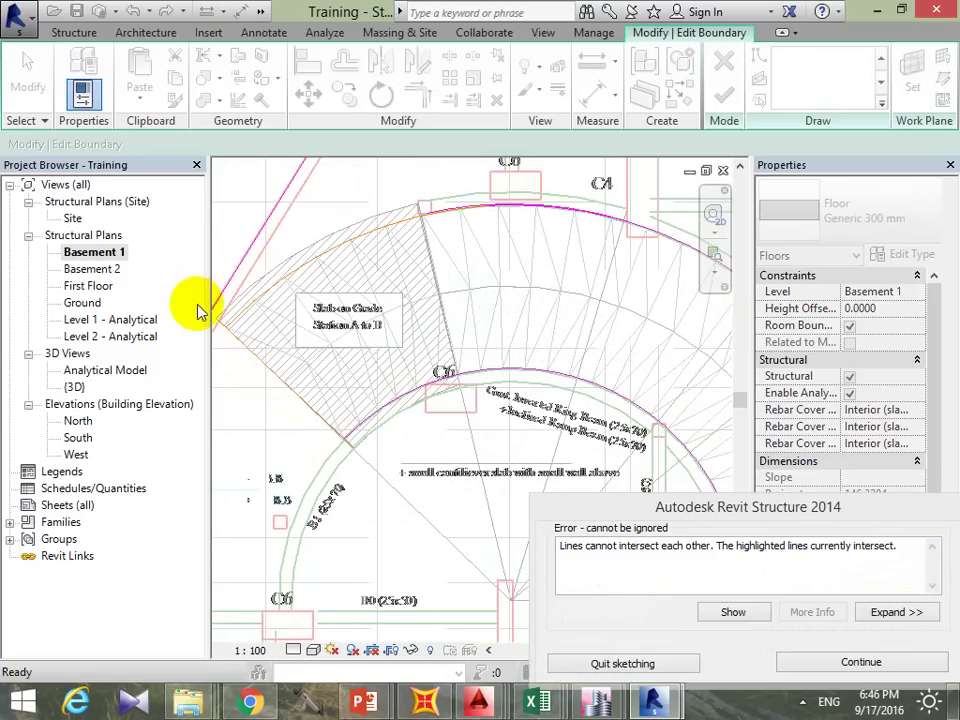
pyautogui.click(863, 666)
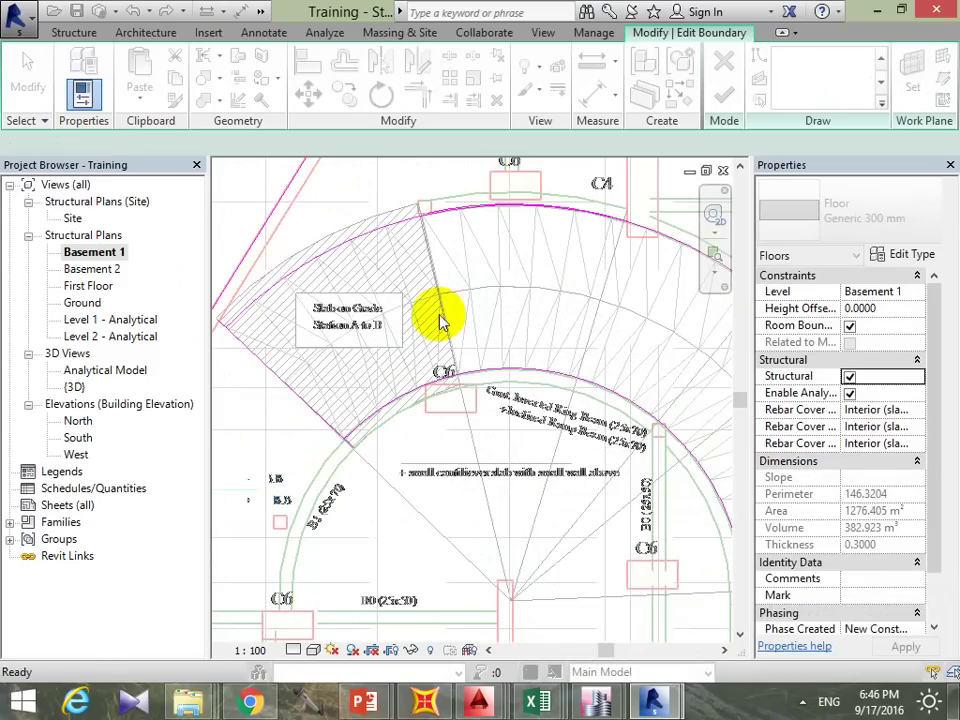
pyautogui.click(370, 257)
pyautogui.moveTo(488, 205); pyautogui.dragTo(409, 217)
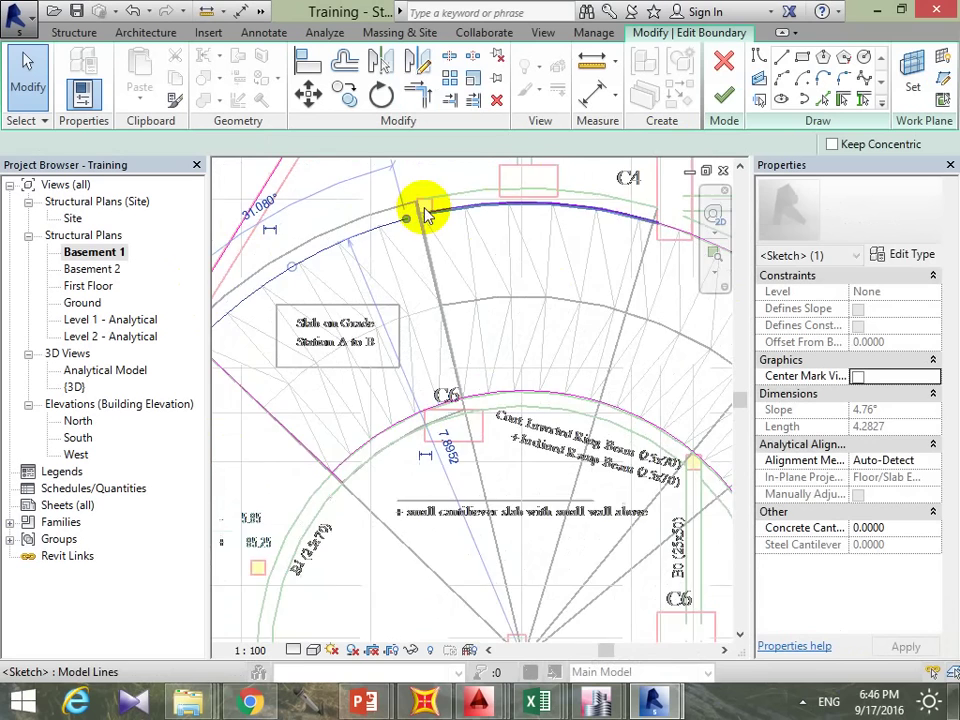
pyautogui.scroll(4, 424, 210)
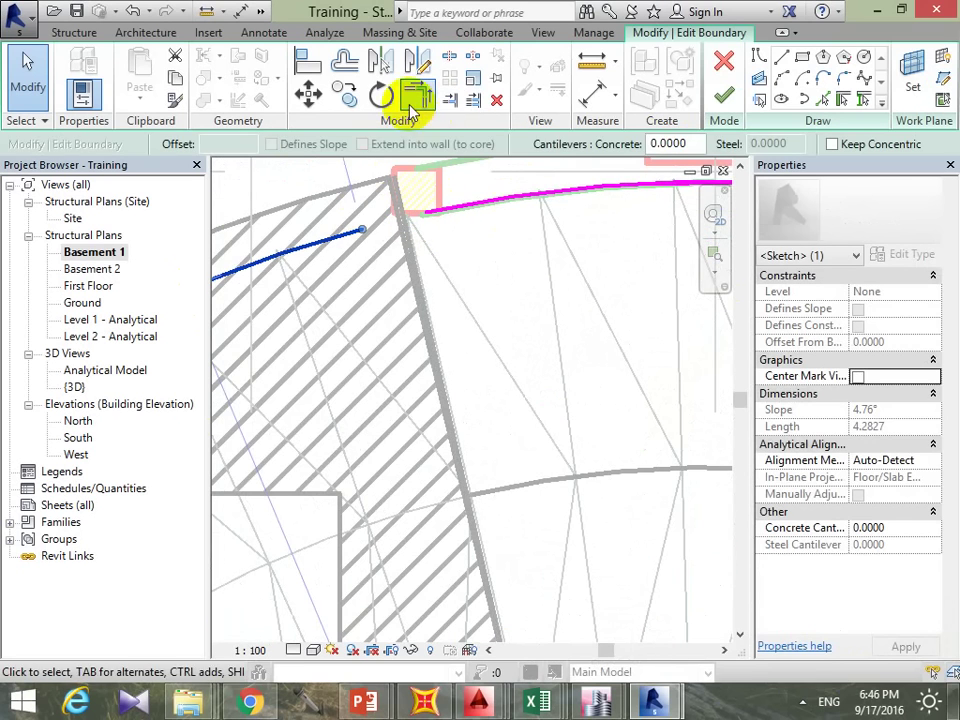
# Step: Trim the top boundary line and its neighbouring line to a clean corner
pyautogui.click(416, 95)
pyautogui.click(446, 207)
pyautogui.click(352, 240)
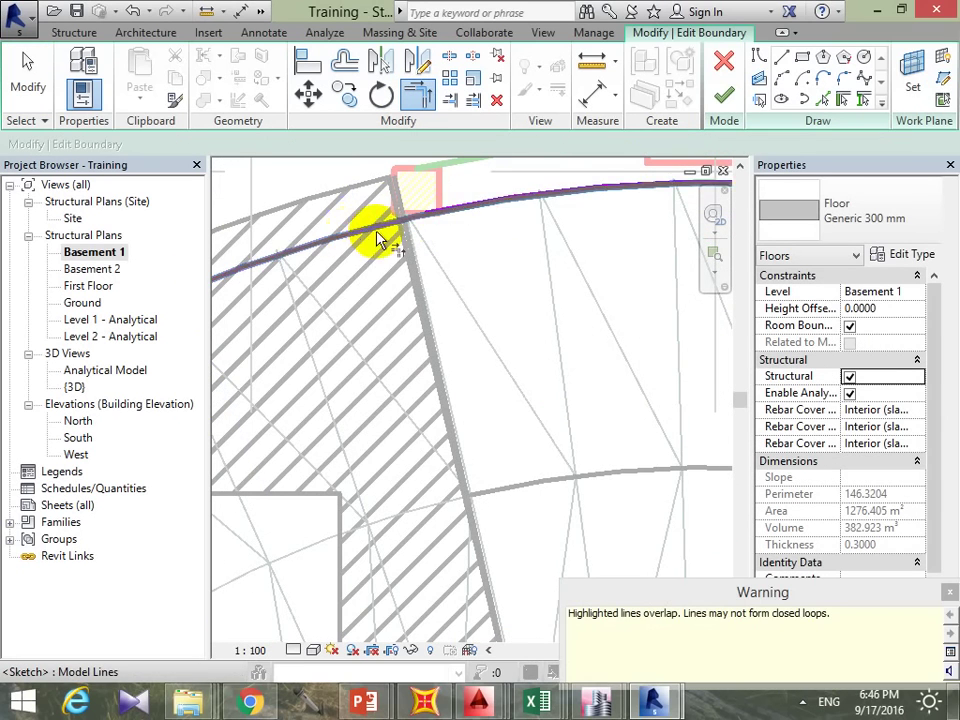
pyautogui.scroll(-5, 489, 236)
pyautogui.press('Escape')
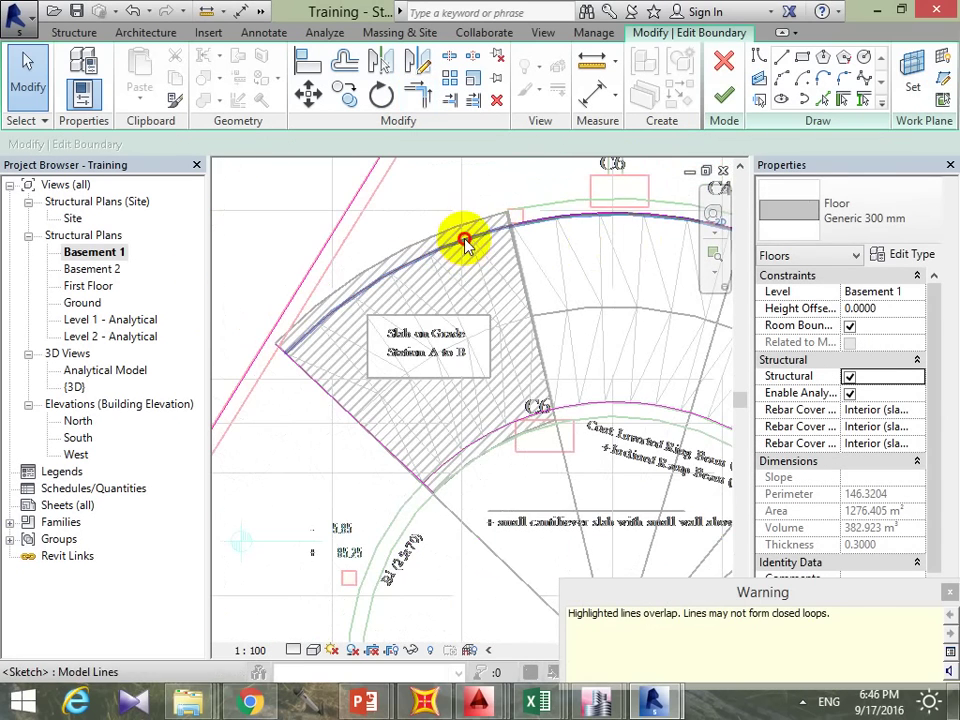
pyautogui.click(465, 285)
pyautogui.press('Escape')
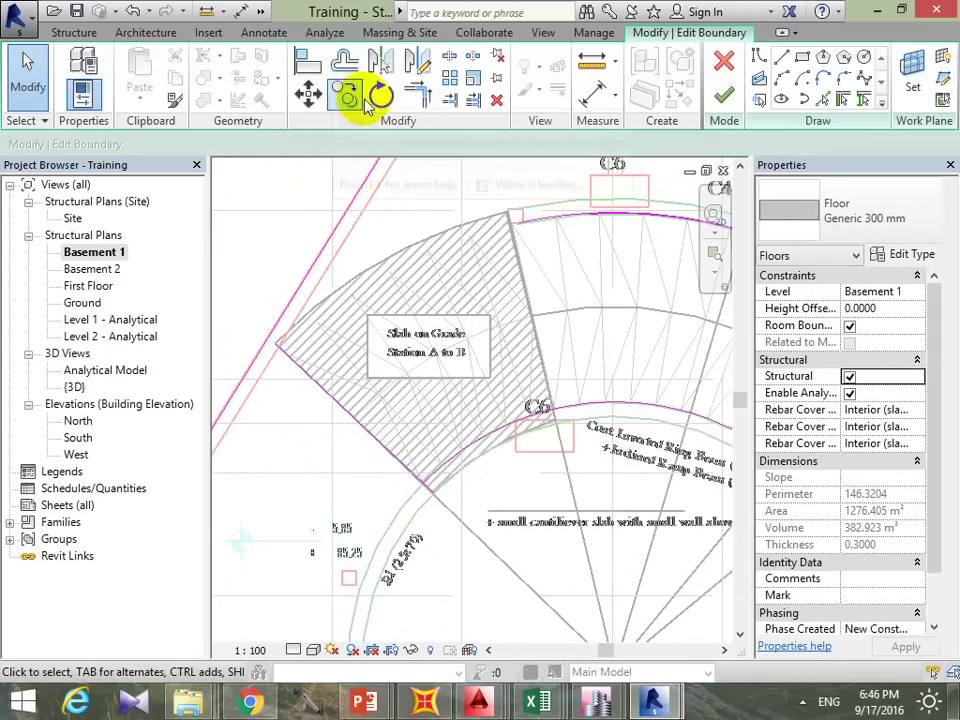
# Step: Close another corner with Trim/Extend, retry Finish, and dismiss the intersecting-lines error
pyautogui.click(417, 95)
pyautogui.click(354, 419)
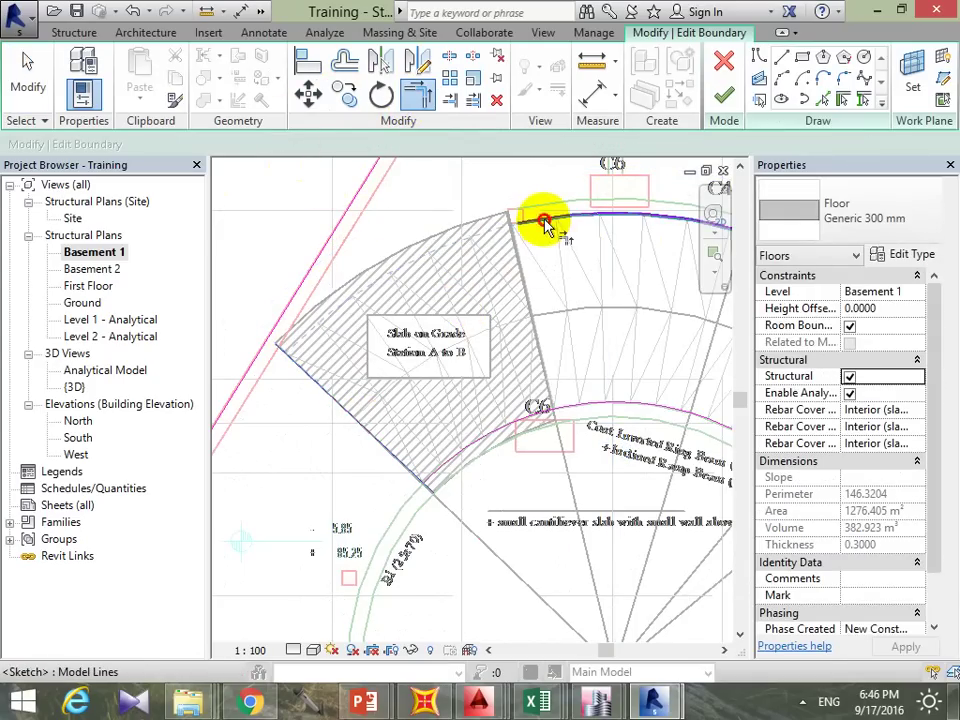
pyautogui.click(543, 222)
pyautogui.scroll(-2, 536, 499)
pyautogui.moveTo(536, 499); pyautogui.dragTo(467, 386, button='middle')
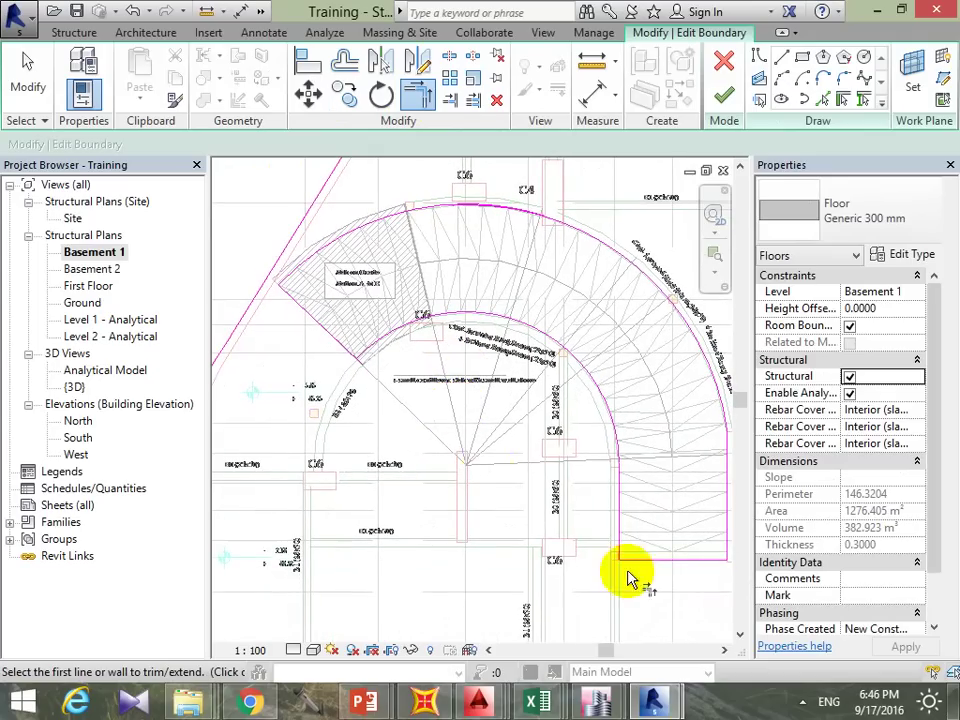
pyautogui.click(726, 97)
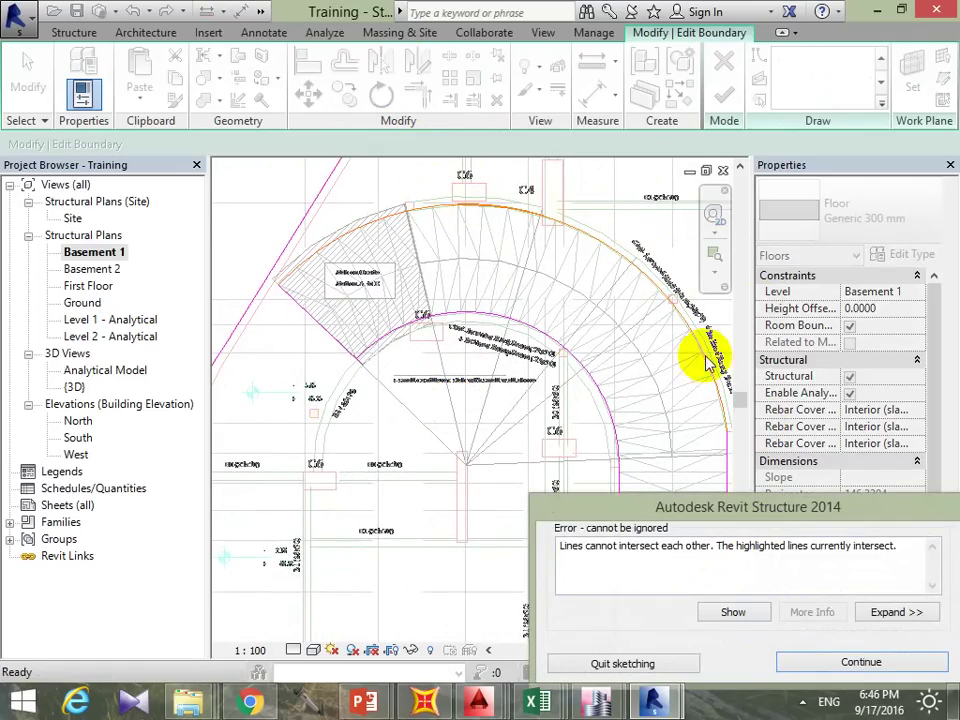
pyautogui.click(840, 664)
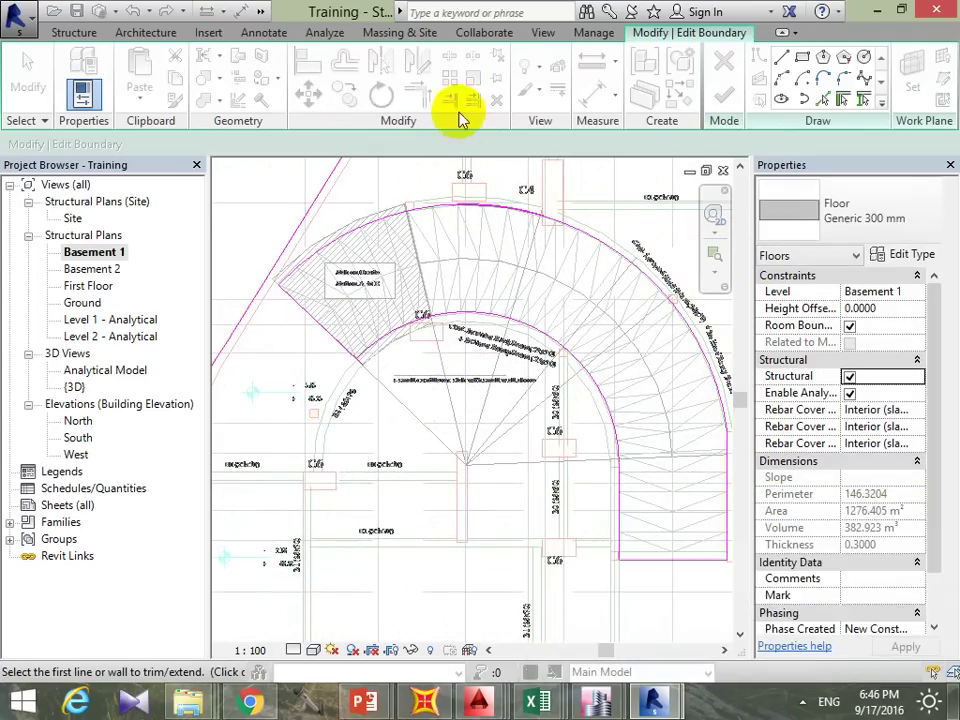
# Step: Stretch the left boundary arc's end so it meets the boundary
pyautogui.scroll(3, 484, 208)
pyautogui.scroll(2, 481, 215)
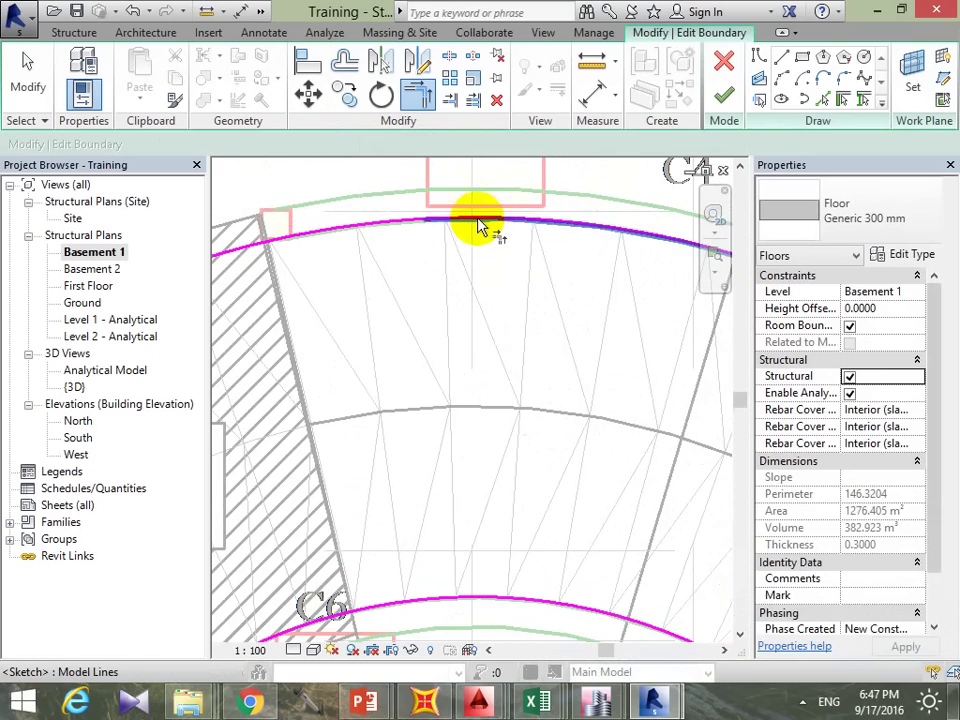
pyautogui.scroll(-3, 484, 223)
pyautogui.scroll(-1, 546, 274)
pyautogui.click(493, 250)
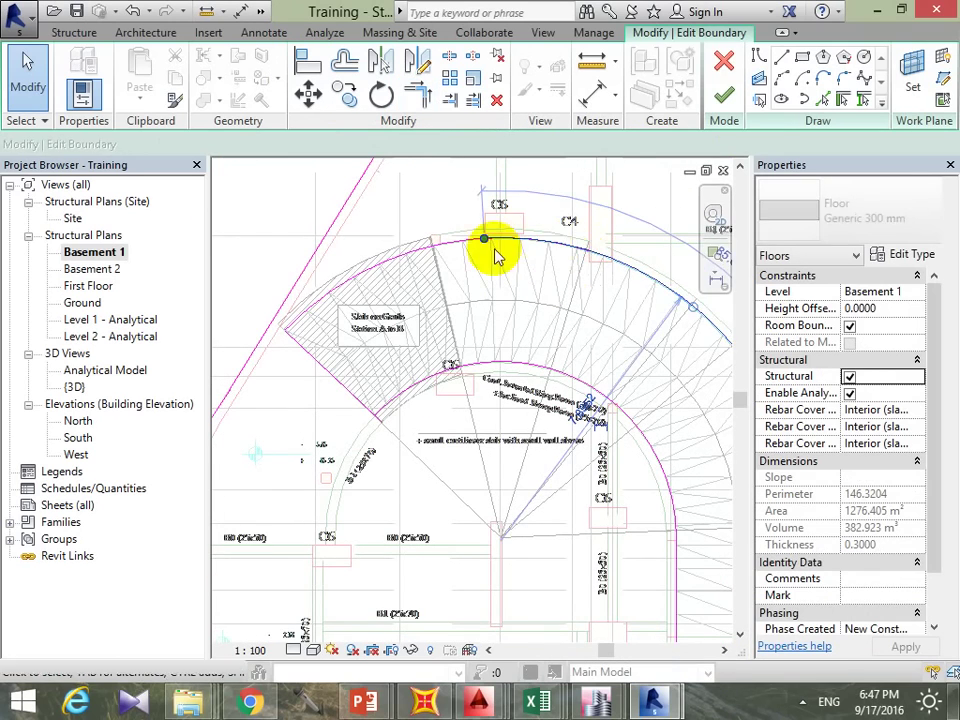
pyautogui.moveTo(480, 237); pyautogui.dragTo(585, 242)
pyautogui.scroll(2, 590, 250)
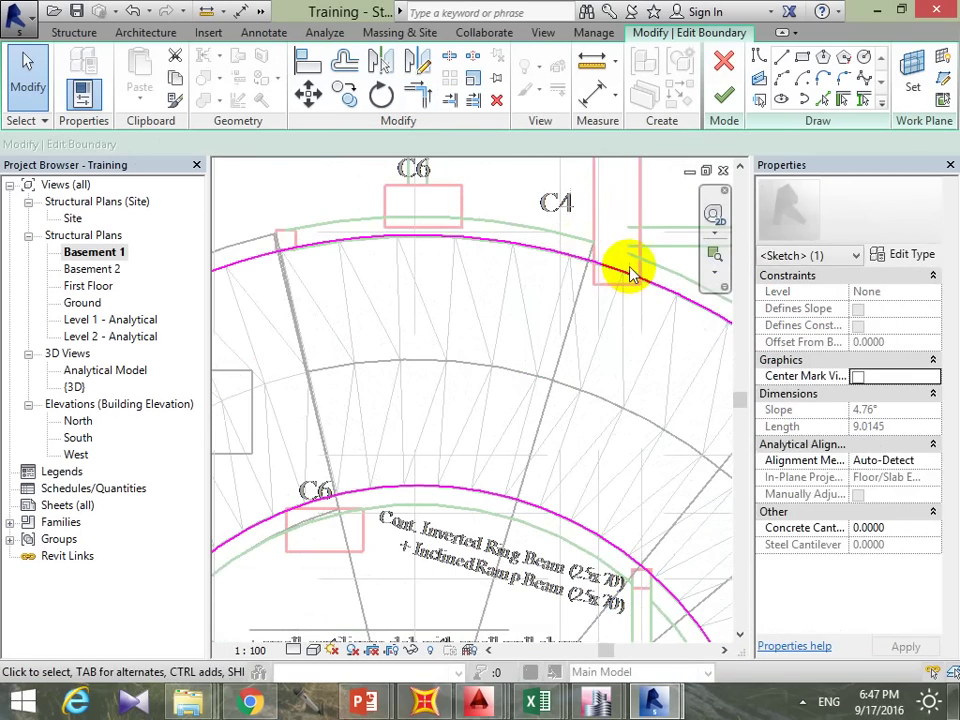
pyautogui.press('Escape')
pyautogui.scroll(-3, 600, 255)
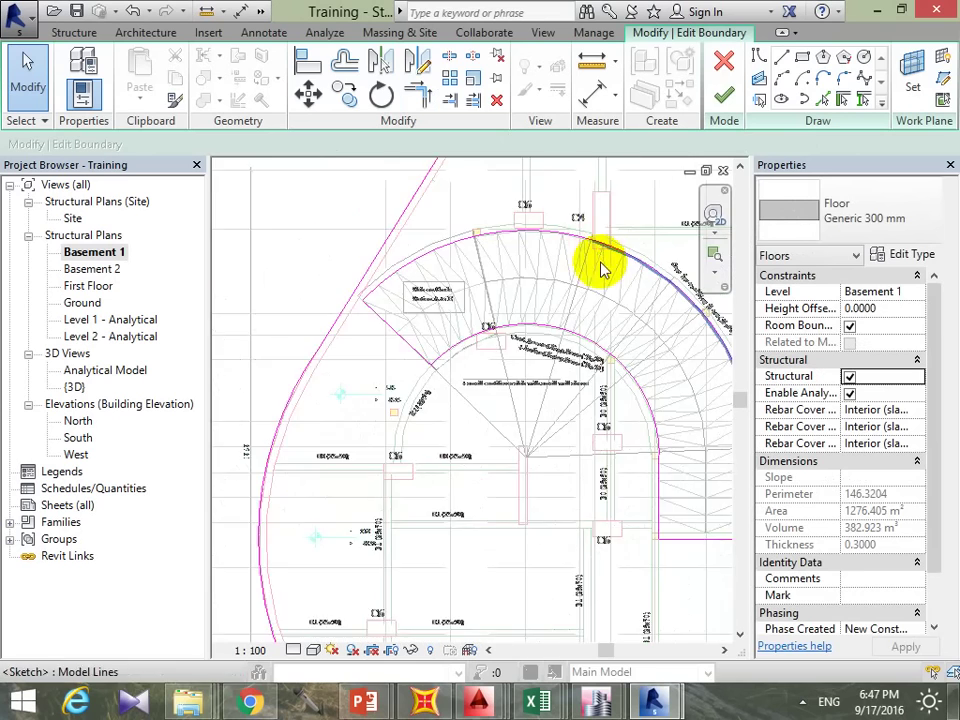
pyautogui.moveTo(604, 266); pyautogui.dragTo(561, 283, button='middle')
pyautogui.scroll(1, 561, 283)
# Step: Retry Finish, dismiss the open-loop error, and join the lines at the open end
pyautogui.click(722, 93)
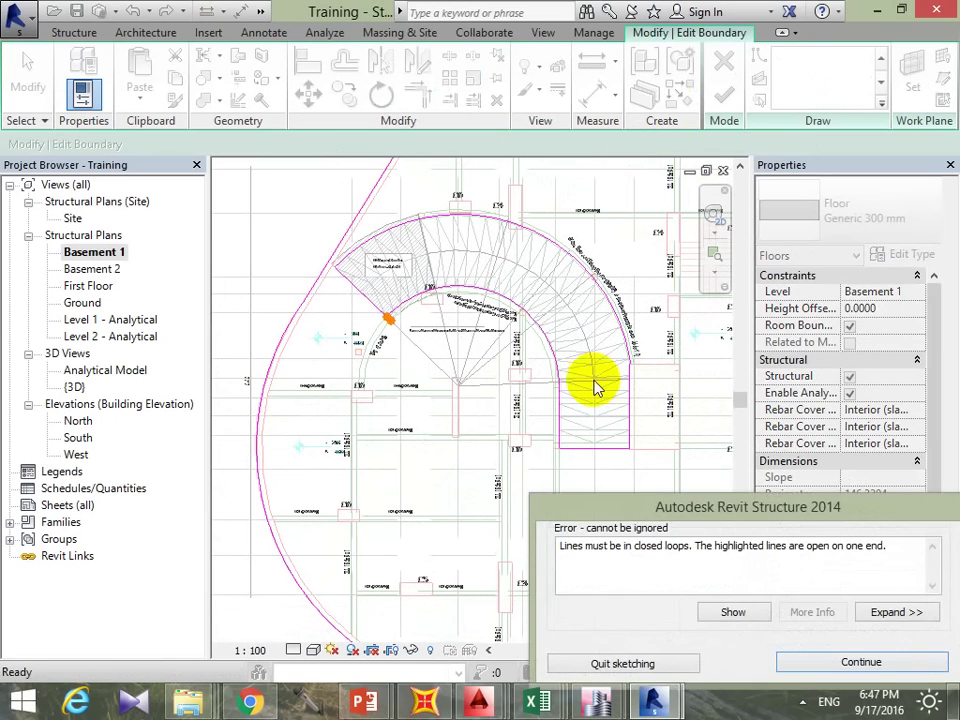
pyautogui.scroll(3, 400, 322)
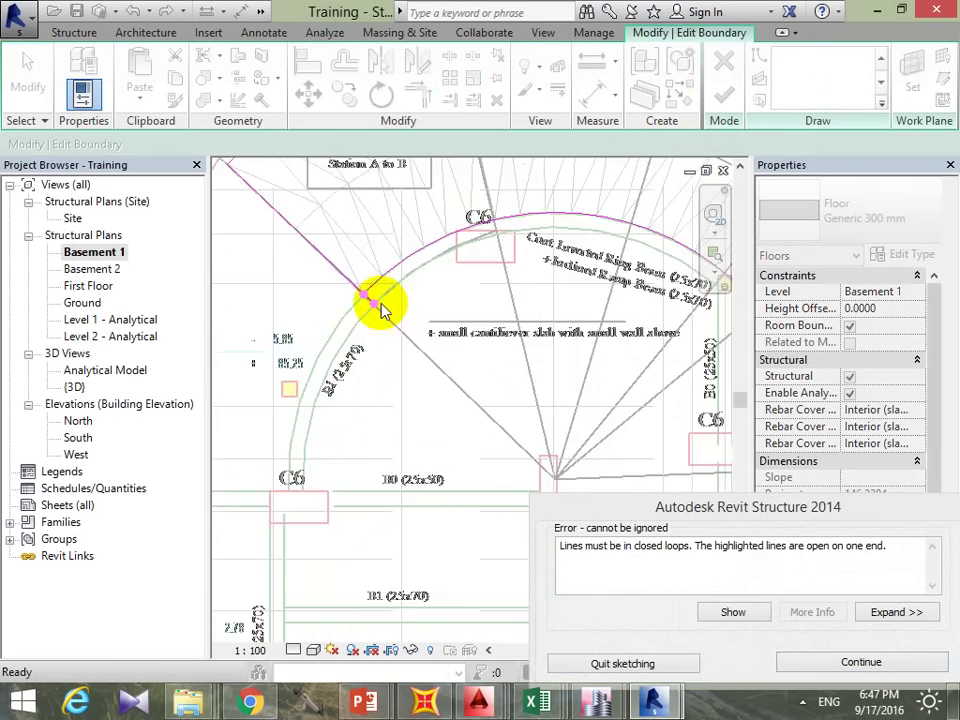
pyautogui.scroll(3, 381, 306)
pyautogui.scroll(2, 360, 285)
pyautogui.scroll(1, 327, 297)
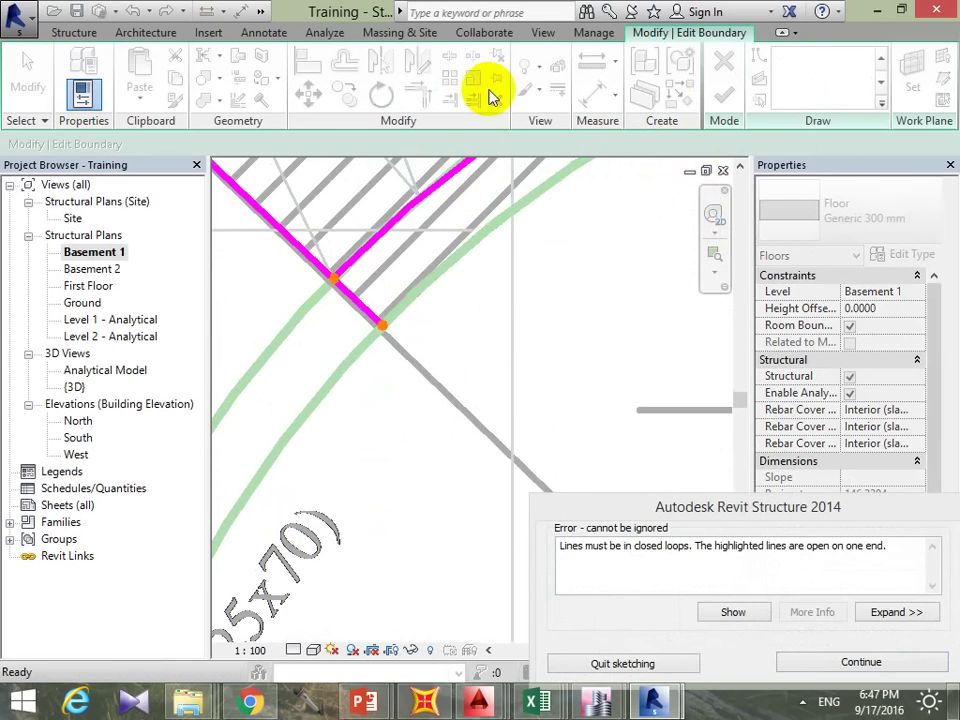
pyautogui.click(840, 663)
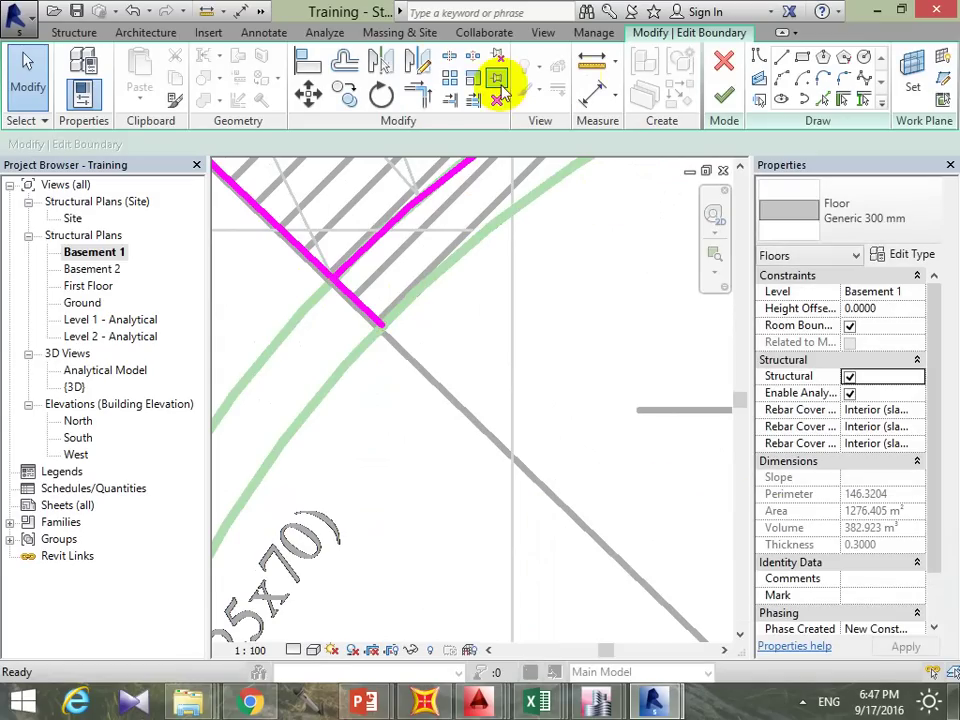
pyautogui.click(420, 100)
pyautogui.click(392, 240)
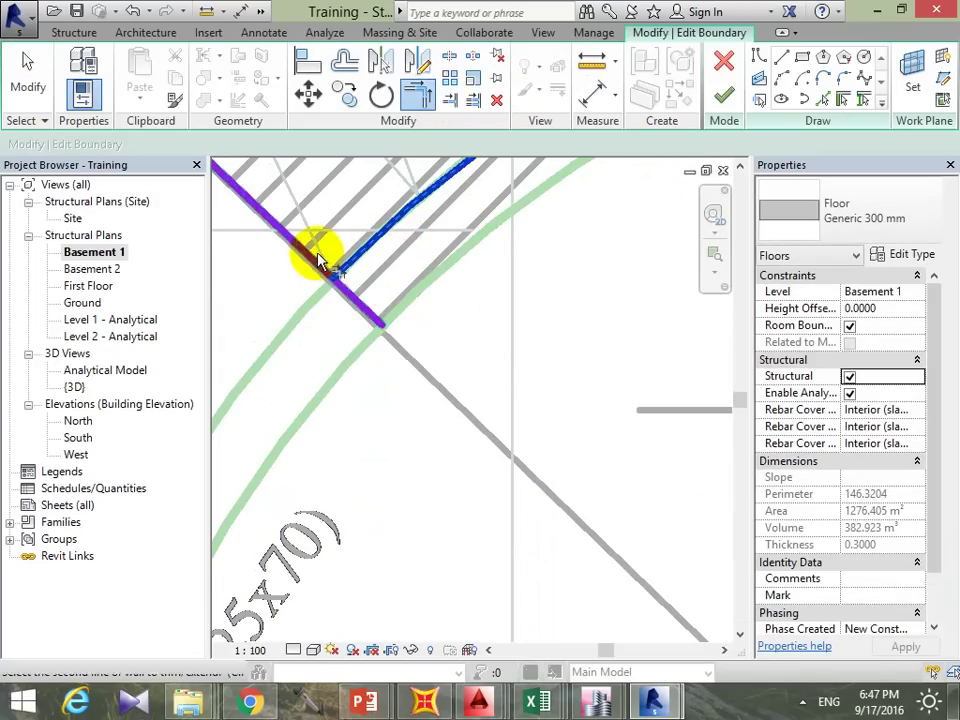
pyautogui.click(320, 262)
pyautogui.scroll(-5, 320, 262)
pyautogui.scroll(-3, 386, 306)
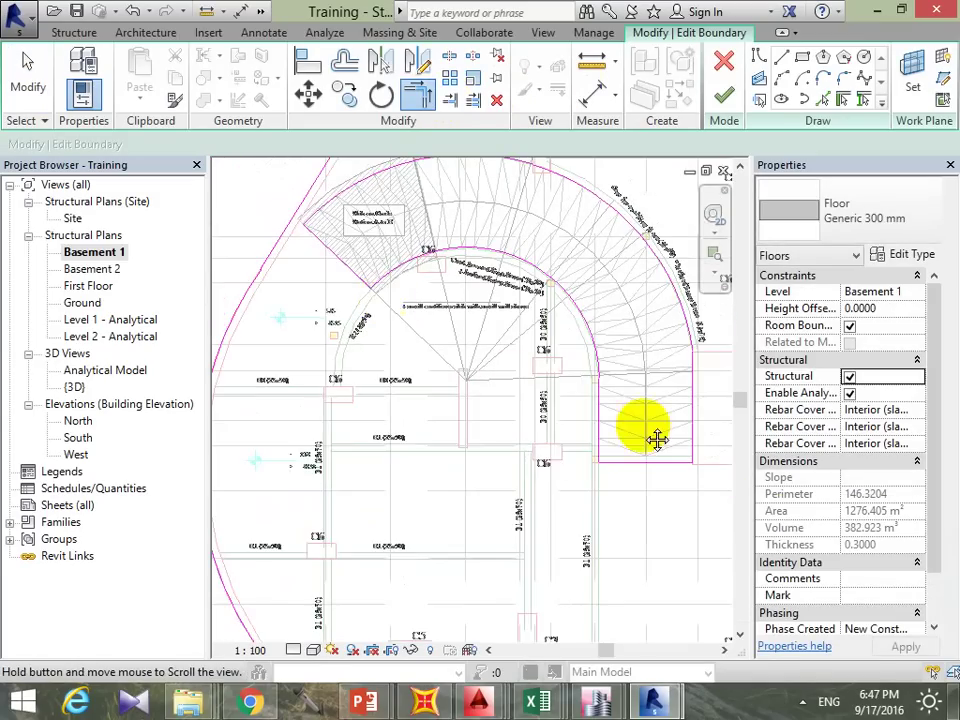
pyautogui.moveTo(649, 439); pyautogui.dragTo(608, 485, button='middle')
# Step: Finish the floor boundary edit and open the default 3D view
pyautogui.click(724, 94)
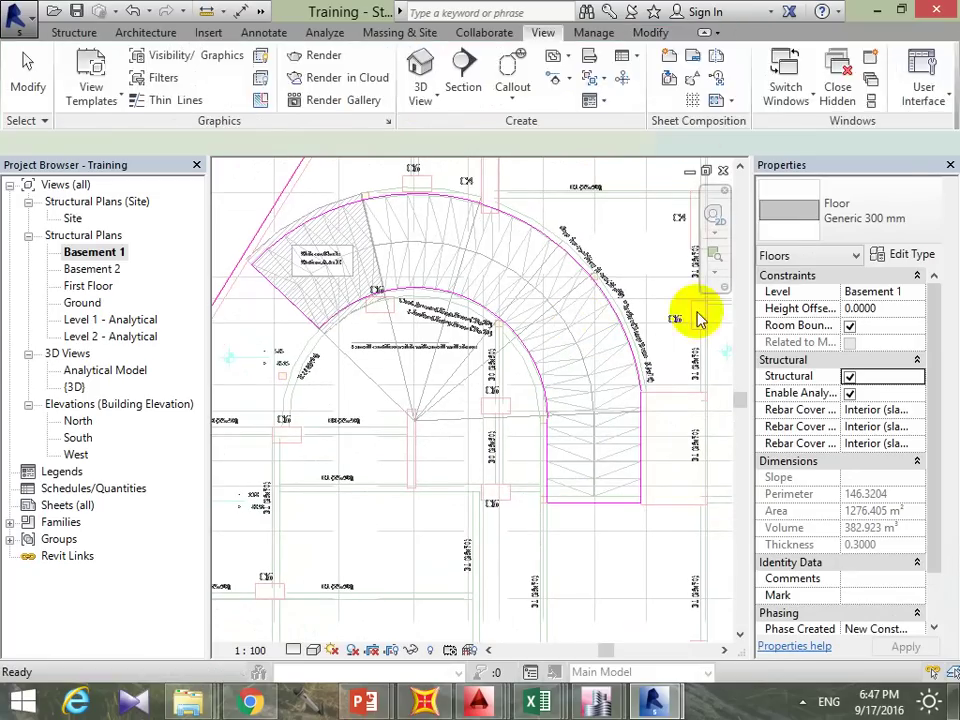
pyautogui.scroll(-4, 632, 398)
pyautogui.scroll(2, 514, 353)
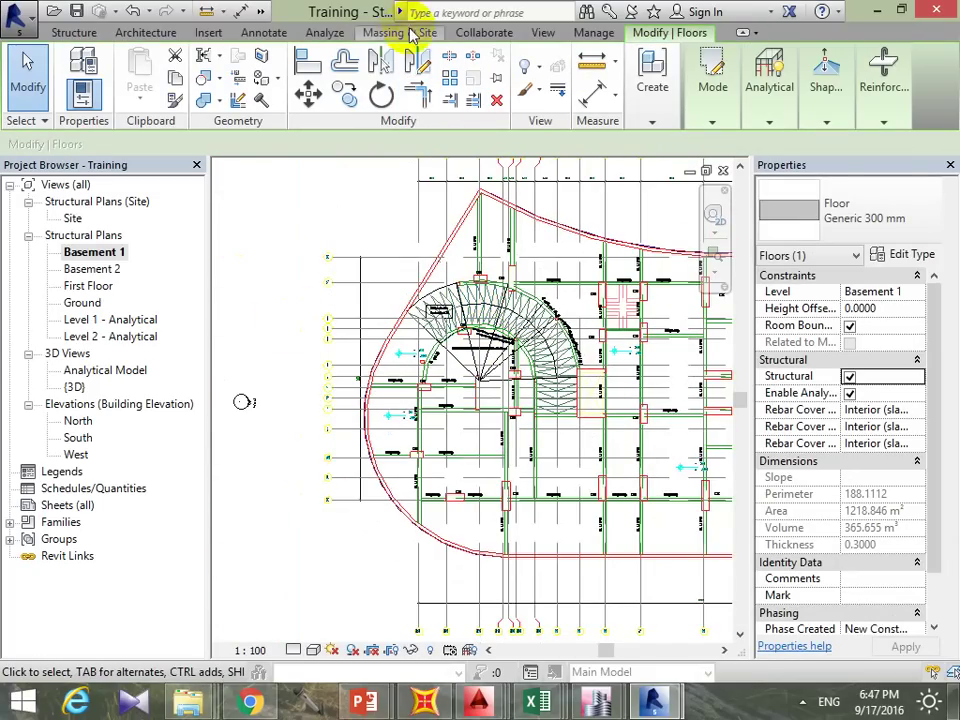
pyautogui.click(538, 33)
pyautogui.click(420, 75)
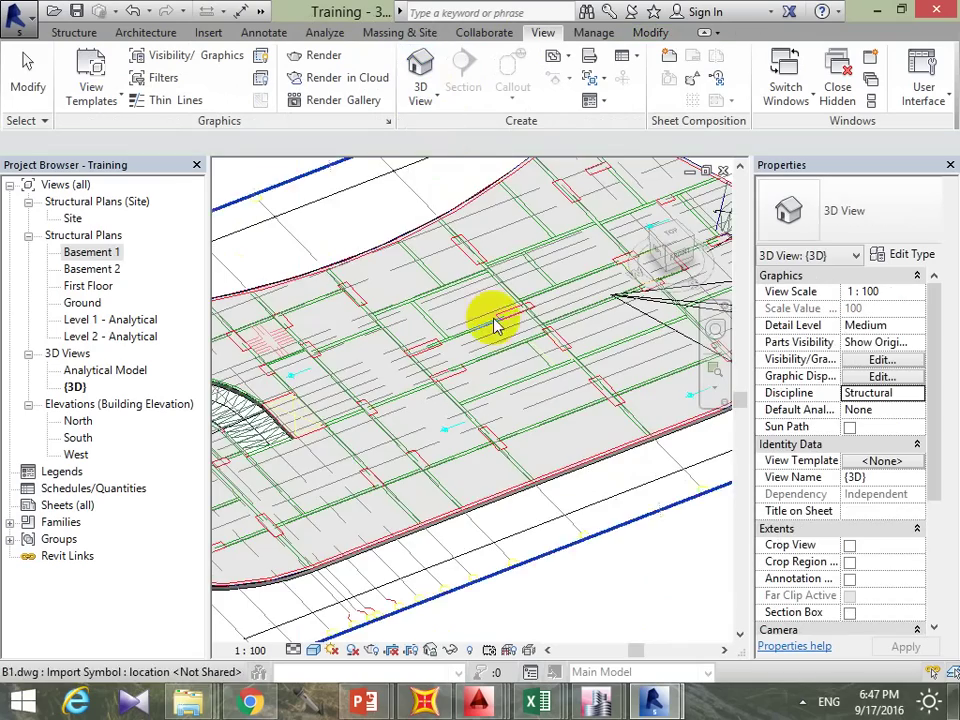
pyautogui.scroll(-3, 493, 321)
pyautogui.scroll(2, 420, 430)
pyautogui.scroll(2, 378, 440)
pyautogui.scroll(2, 497, 403)
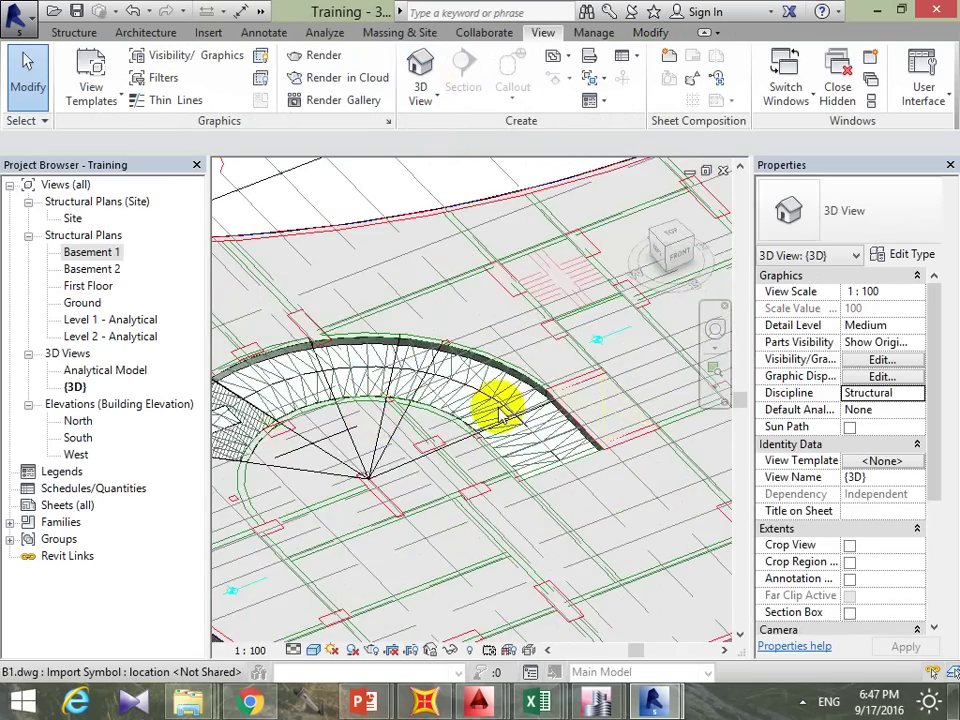
pyautogui.scroll(-1, 611, 439)
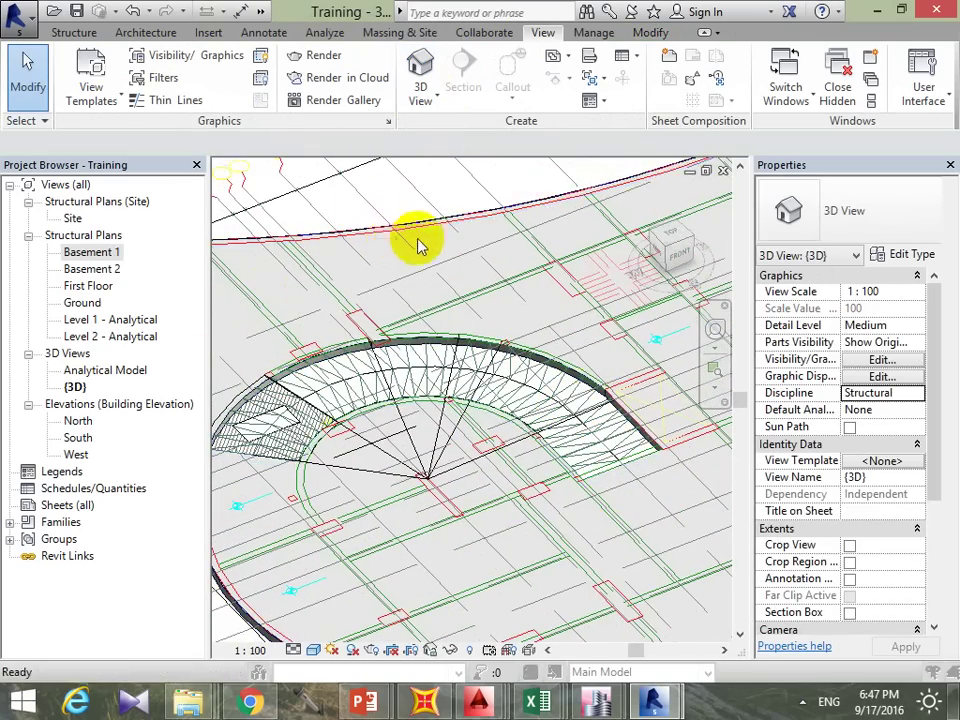
# Step: Hide the B1.dwg import under Imported Categories and inspect the floor in 3D
pyautogui.press('v')
pyautogui.press('g')
pyautogui.click(561, 102)
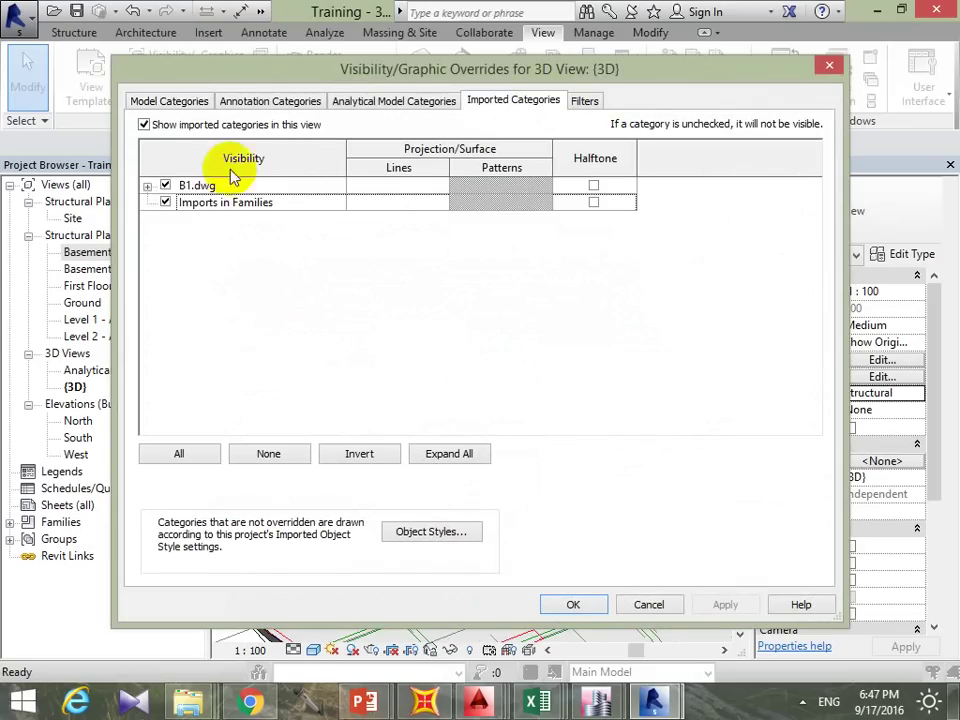
pyautogui.click(167, 186)
pyautogui.click(573, 604)
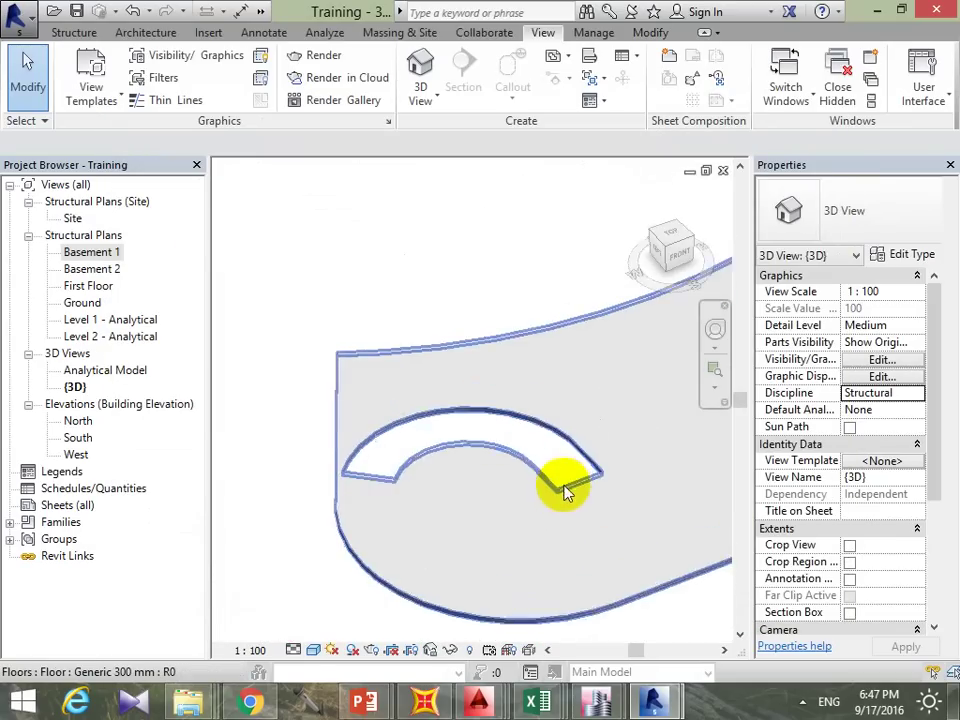
pyautogui.scroll(2, 565, 492)
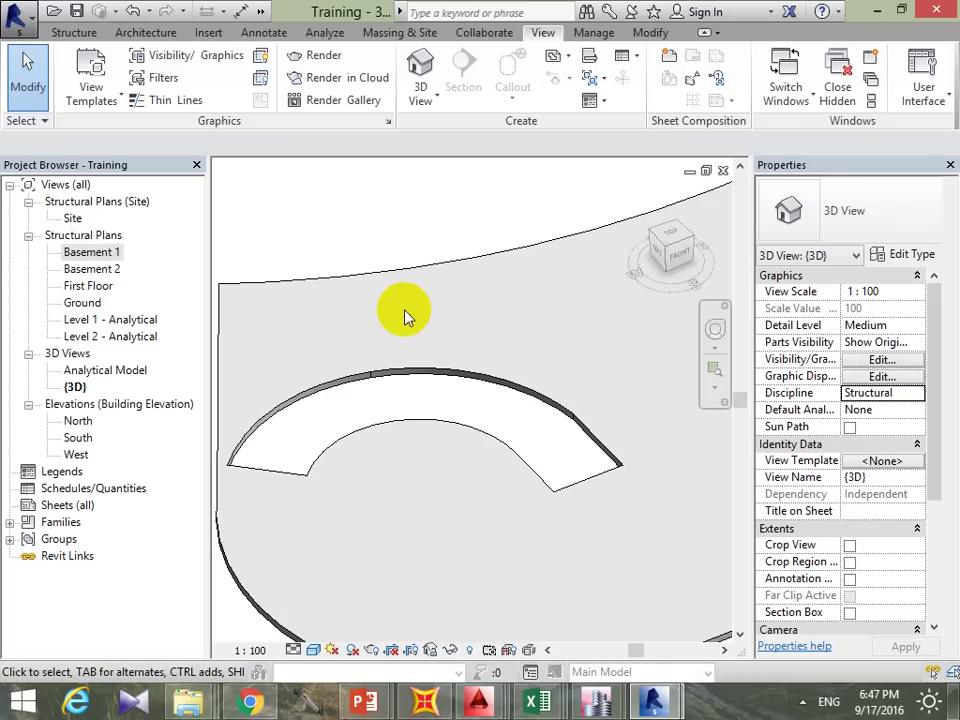
pyautogui.moveTo(405, 316)
pyautogui.mouseDown(button='middle')
pyautogui.moveTo(586, 474)
pyautogui.moveTo(480, 505)
pyautogui.mouseUp(button='middle')
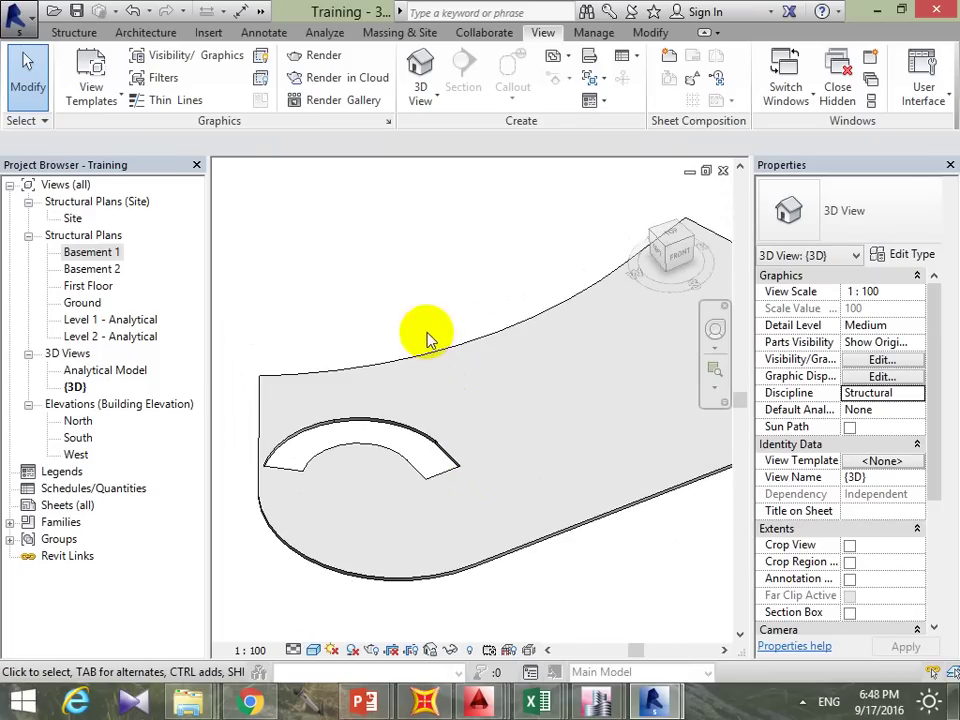
pyautogui.moveTo(446, 467)
pyautogui.mouseDown(button='middle')
pyautogui.moveTo(484, 452)
pyautogui.moveTo(450, 443)
pyautogui.mouseUp(button='middle')
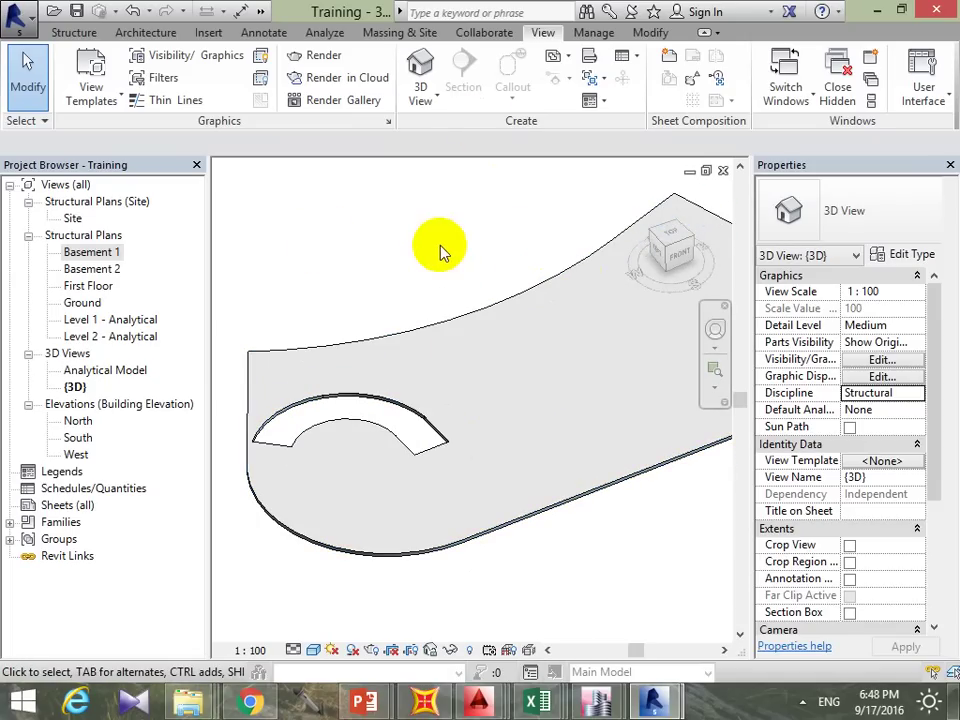
# Step: Turn the B1.dwg import back on in the 3D view's visibility settings
pyautogui.press('g')
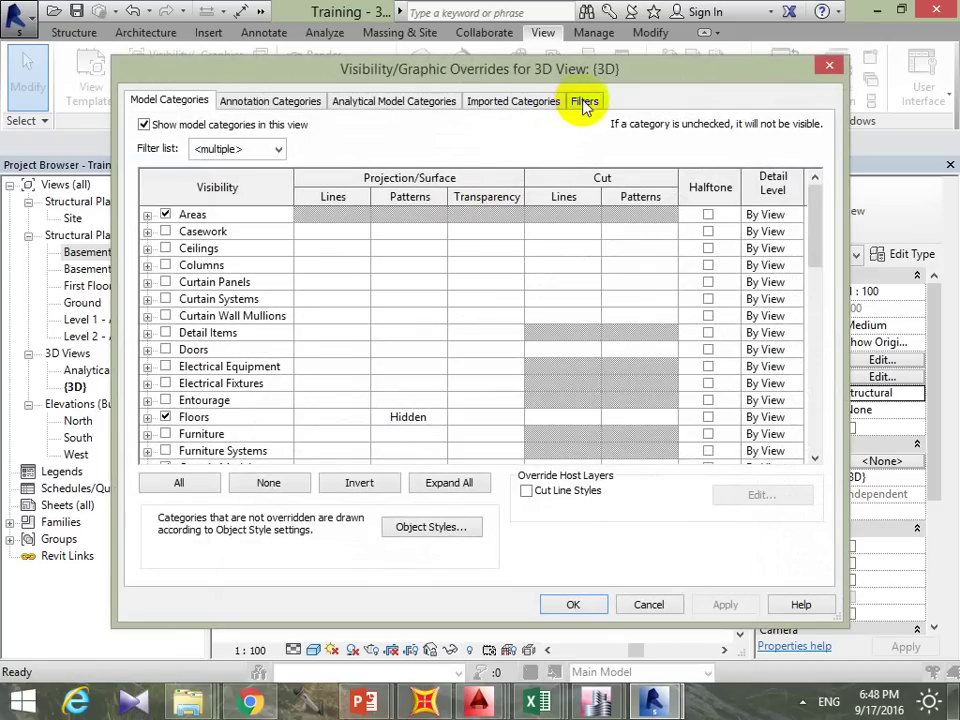
pyautogui.click(540, 104)
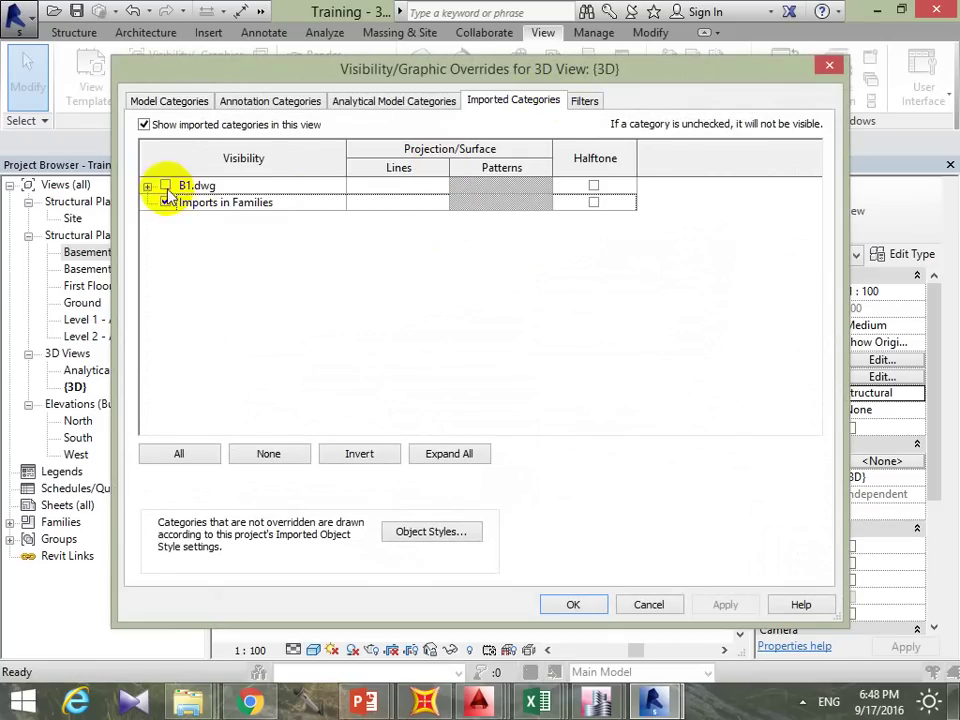
pyautogui.click(165, 186)
pyautogui.click(571, 604)
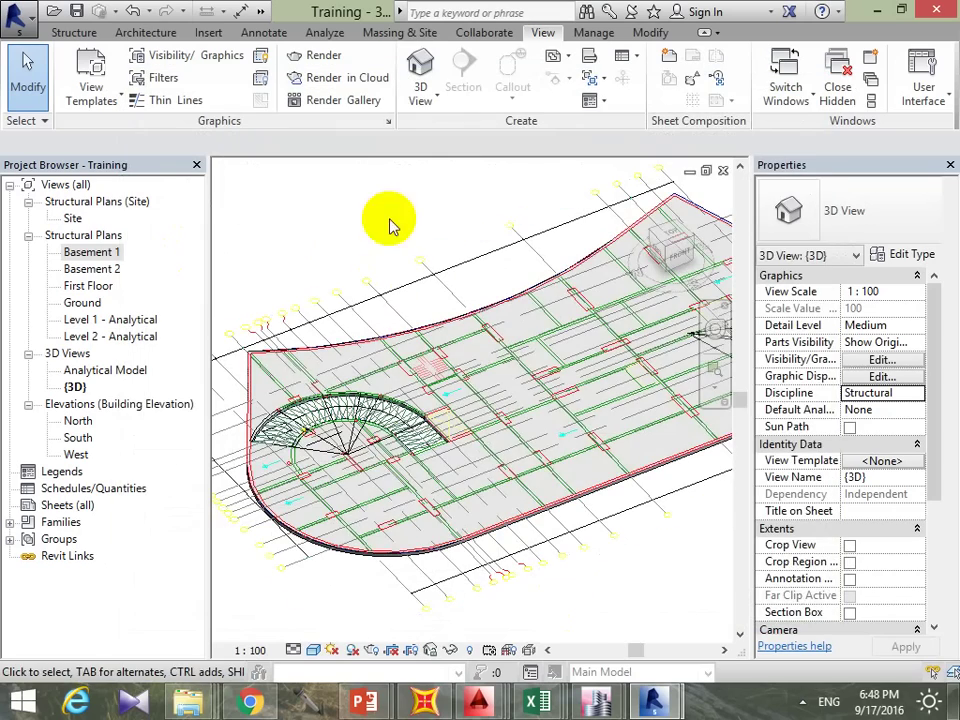
# Step: Return to the Basement 1 plan and zoom in on the stair and columns
pyautogui.doubleClick(92, 252)
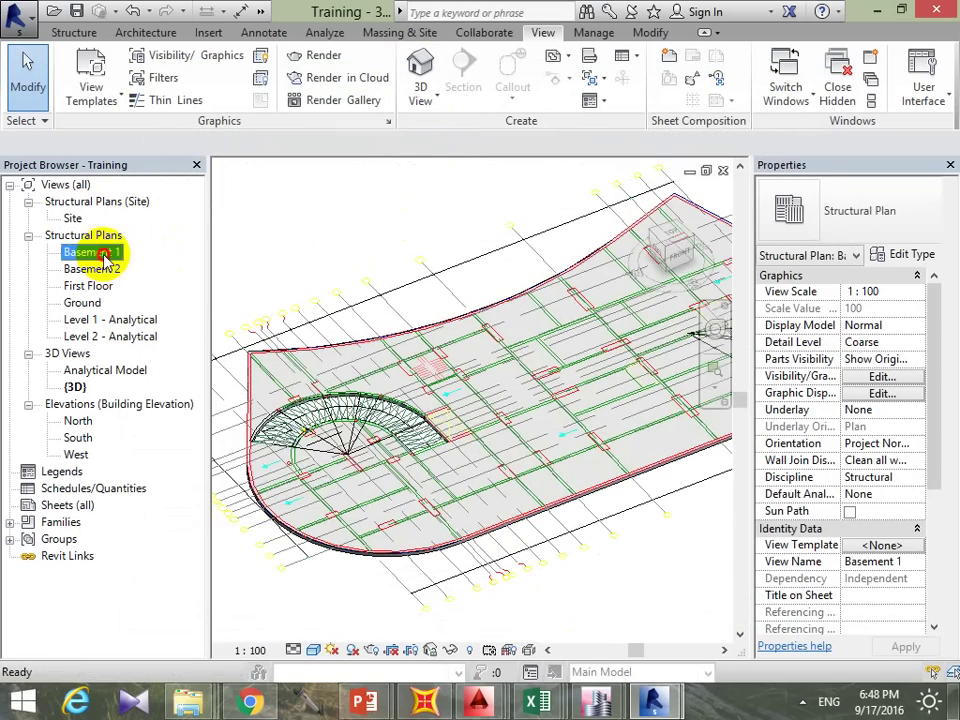
pyautogui.scroll(2, 482, 407)
pyautogui.scroll(2, 621, 375)
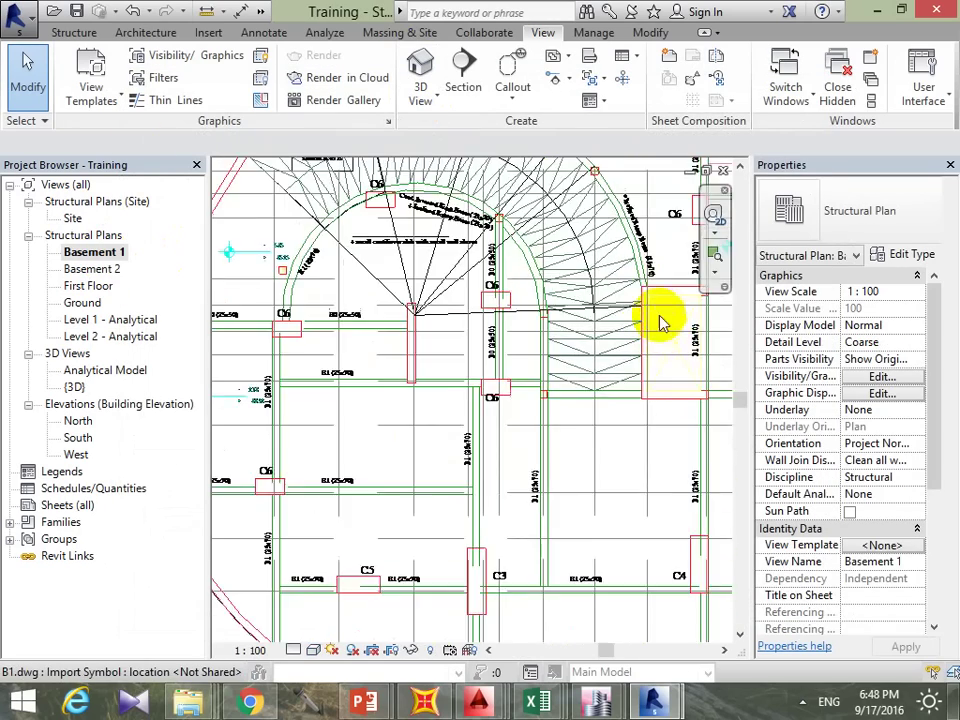
pyautogui.moveTo(660, 321)
pyautogui.mouseDown(button='middle')
pyautogui.moveTo(541, 402)
pyautogui.moveTo(553, 339)
pyautogui.mouseUp(button='middle')
pyautogui.scroll(1, 530, 395)
pyautogui.scroll(2, 546, 439)
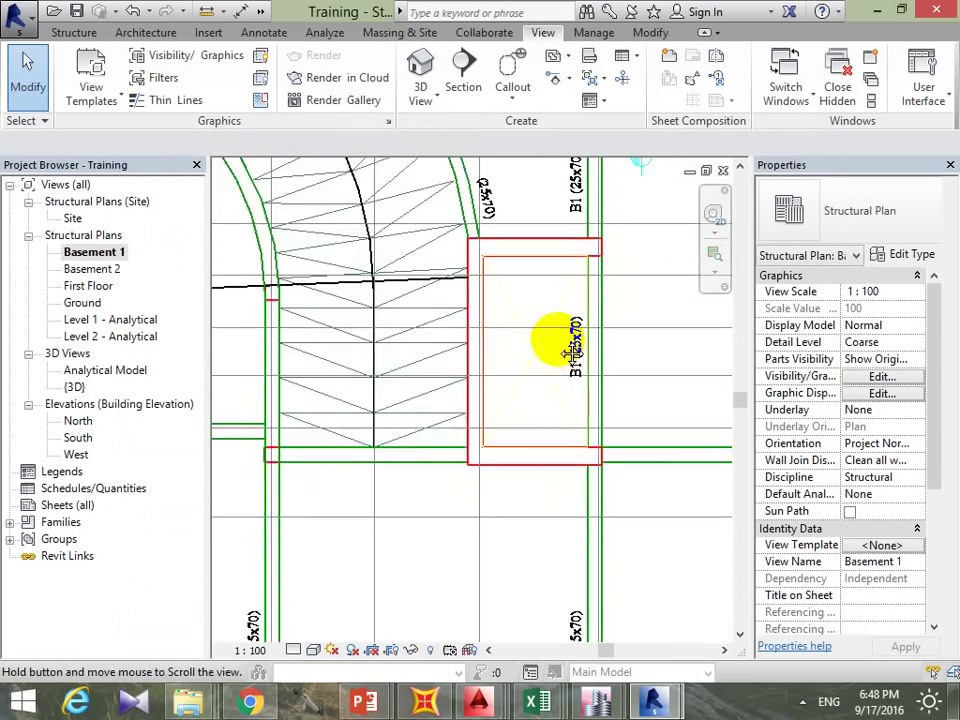
# Step: Start a structural wall and confirm its Generic 300 mm type has a 0.3 m layer
pyautogui.click(75, 32)
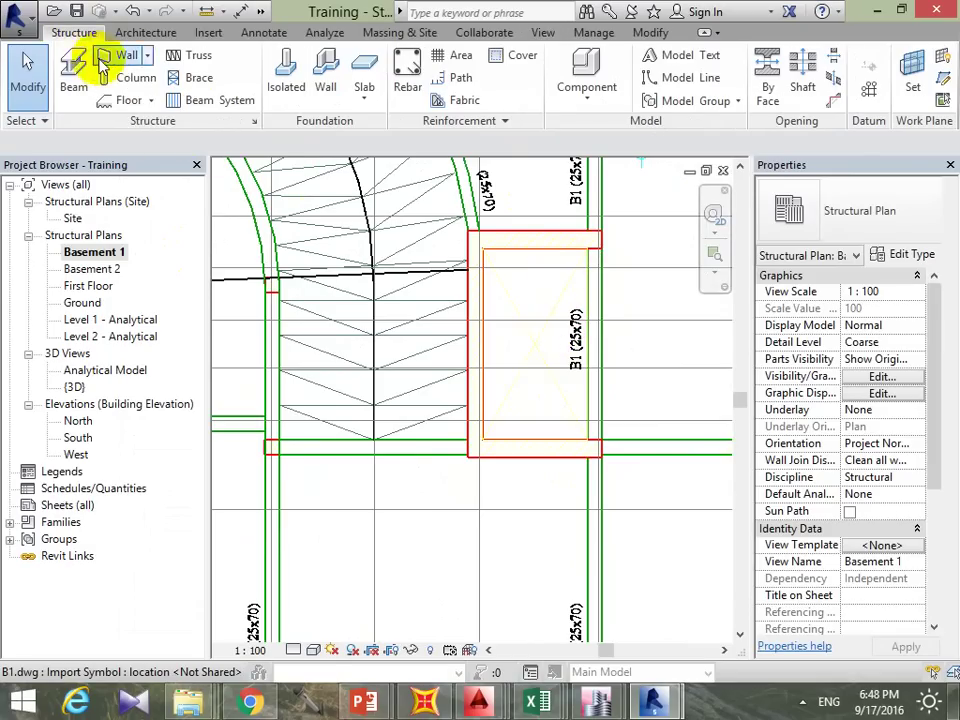
pyautogui.click(147, 55)
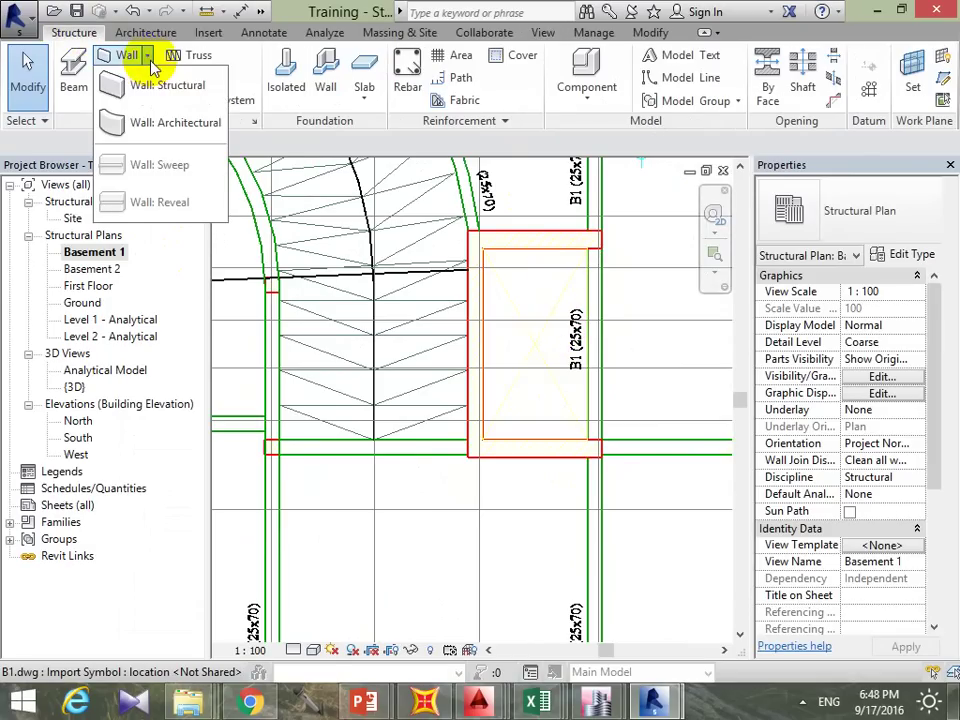
pyautogui.click(115, 86)
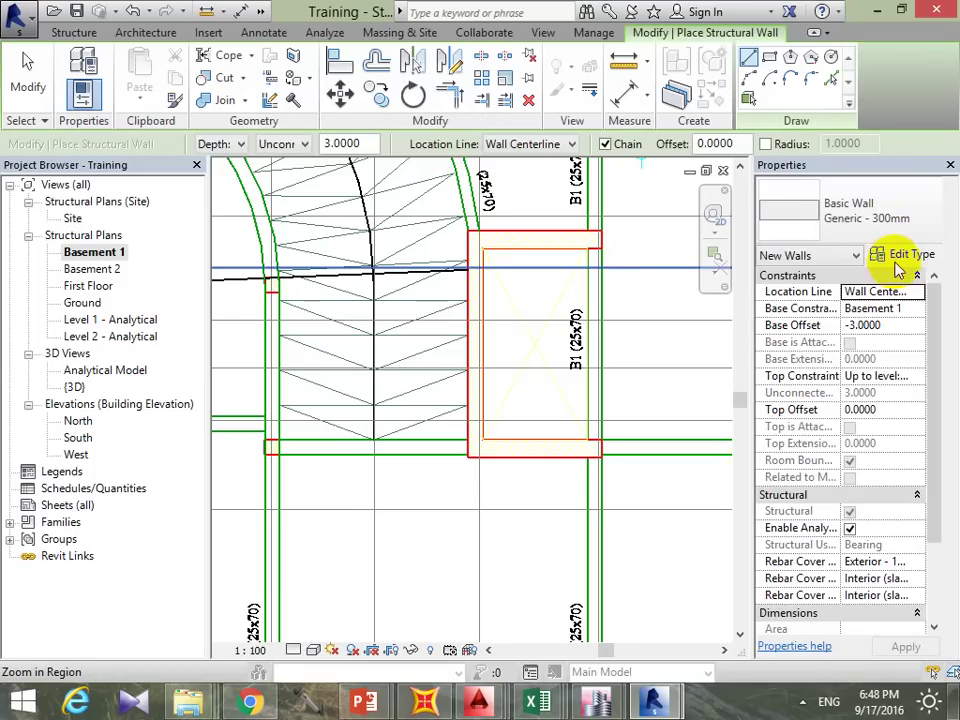
pyautogui.click(906, 256)
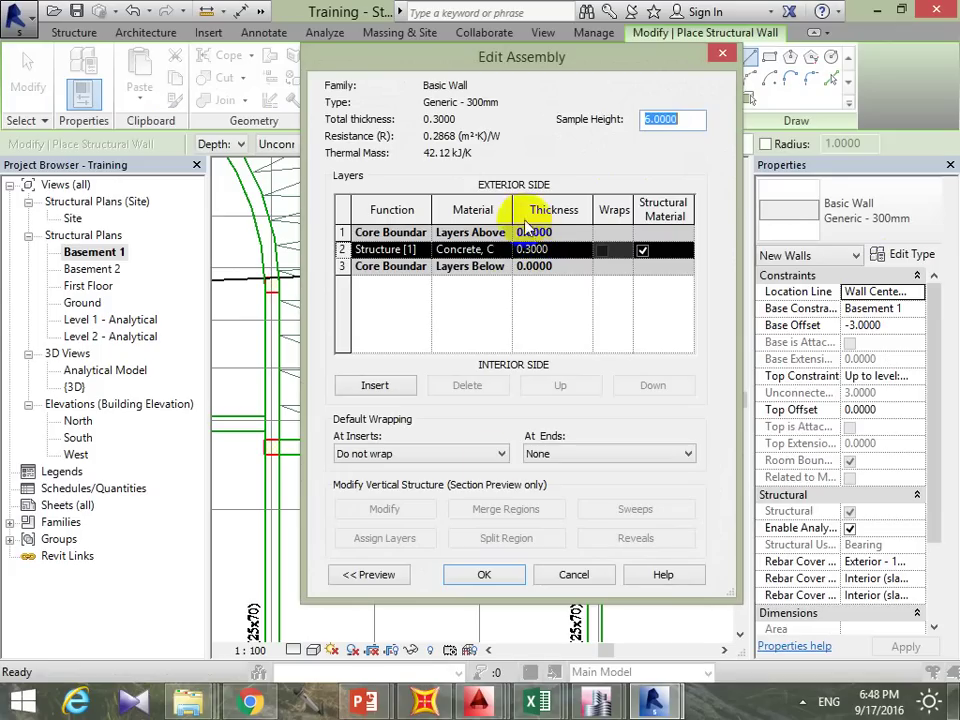
pyautogui.click(503, 588)
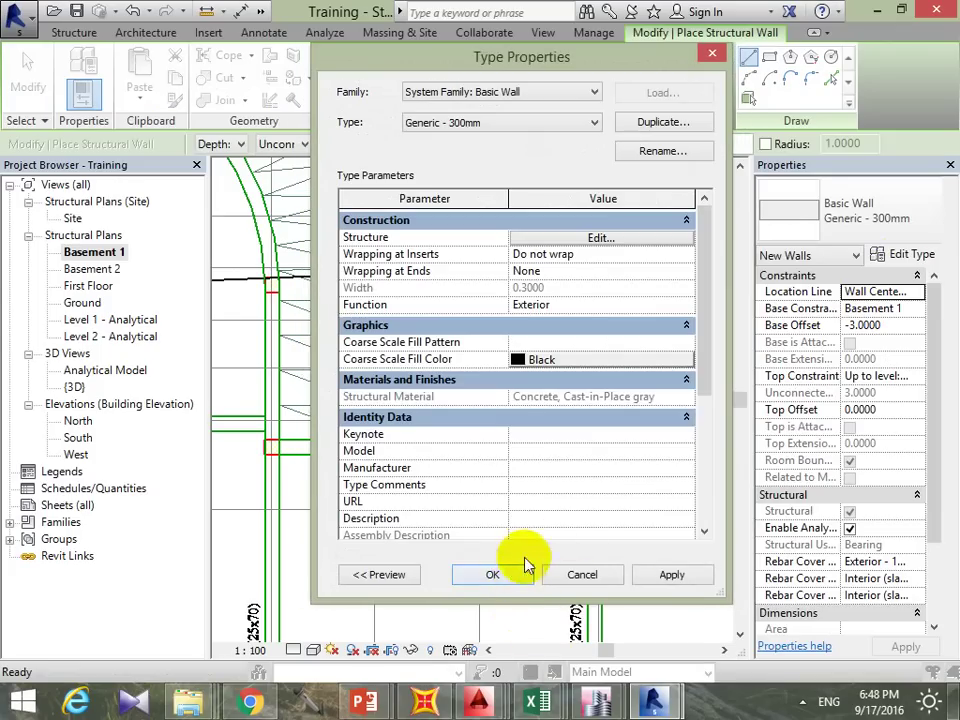
pyautogui.click(493, 575)
# Step: After one cancelled start, draw the first wall along the rectangle's top edge
pyautogui.moveTo(523, 266); pyautogui.dragTo(579, 321, button='middle')
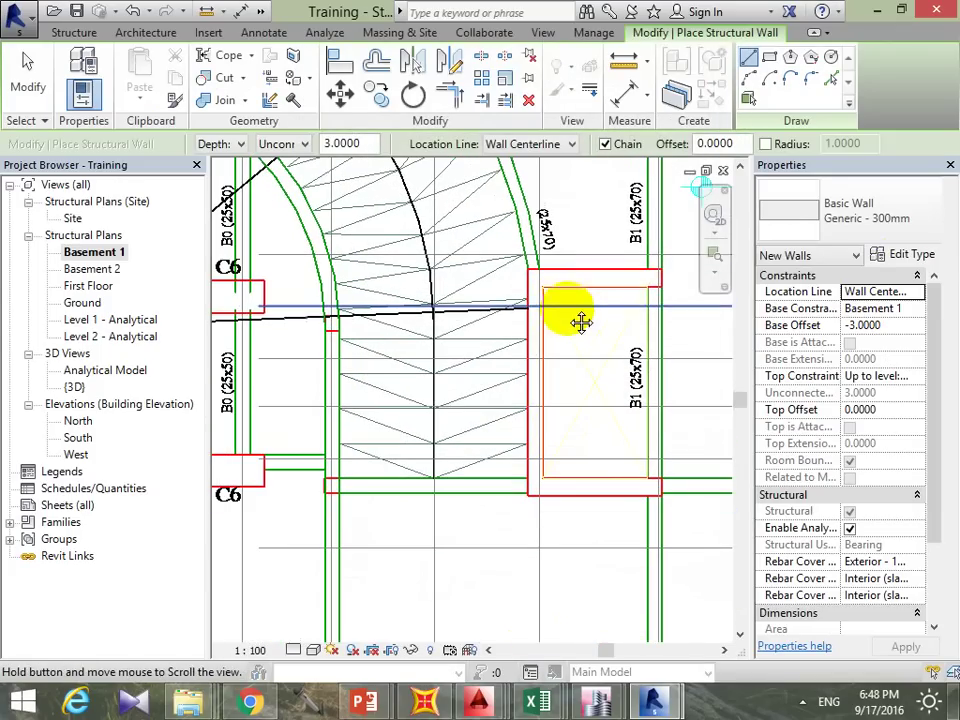
pyautogui.click(652, 278)
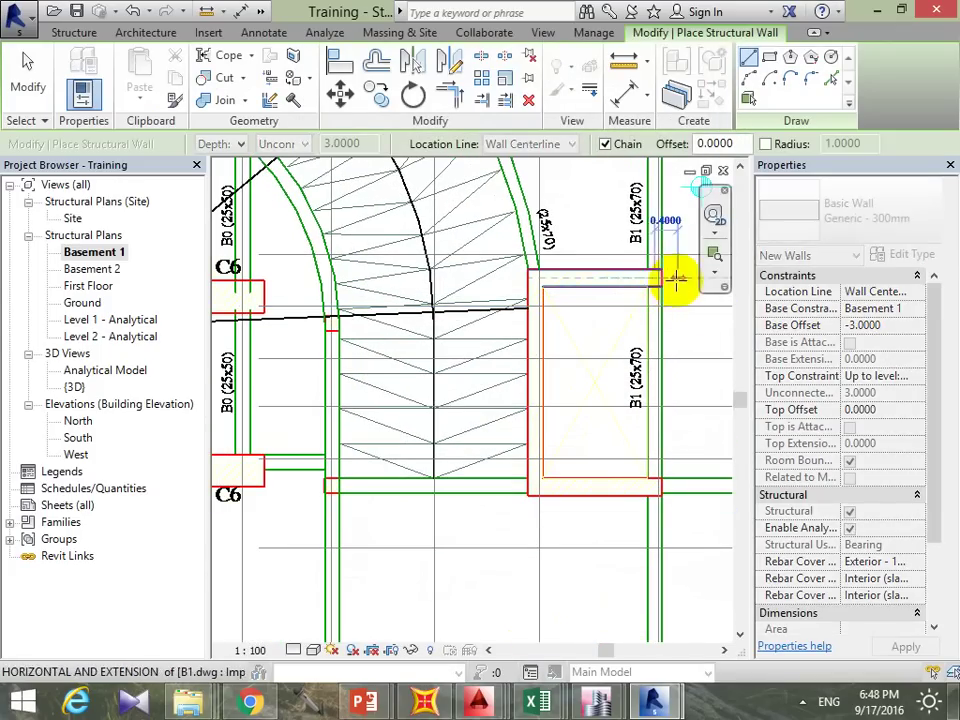
pyautogui.scroll(2, 652, 300)
pyautogui.press('Escape')
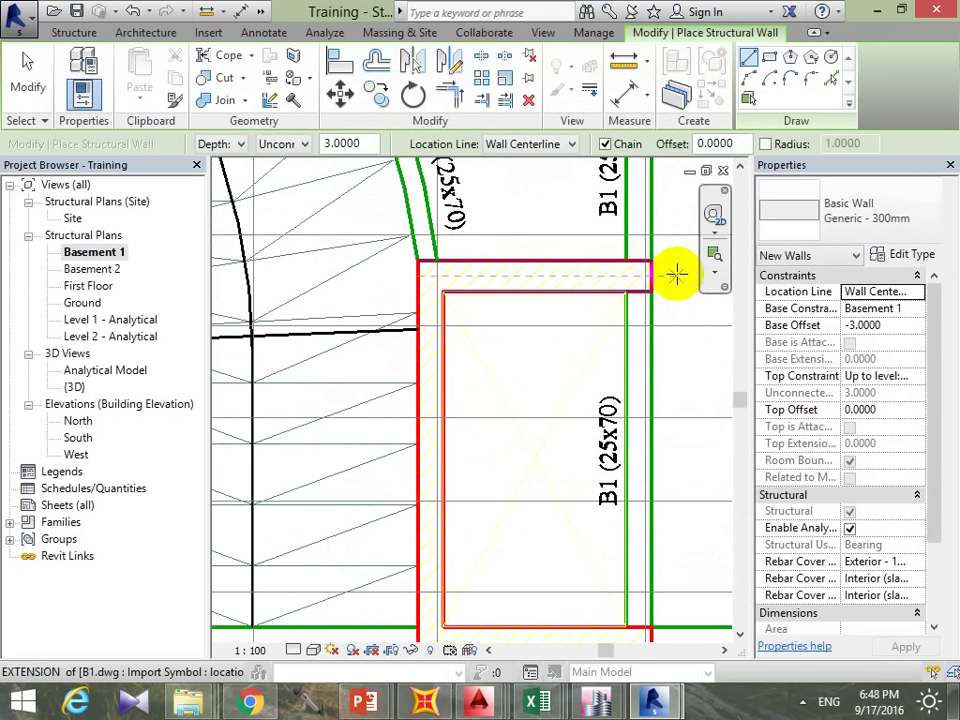
pyautogui.scroll(2, 650, 278)
pyautogui.scroll(1, 645, 270)
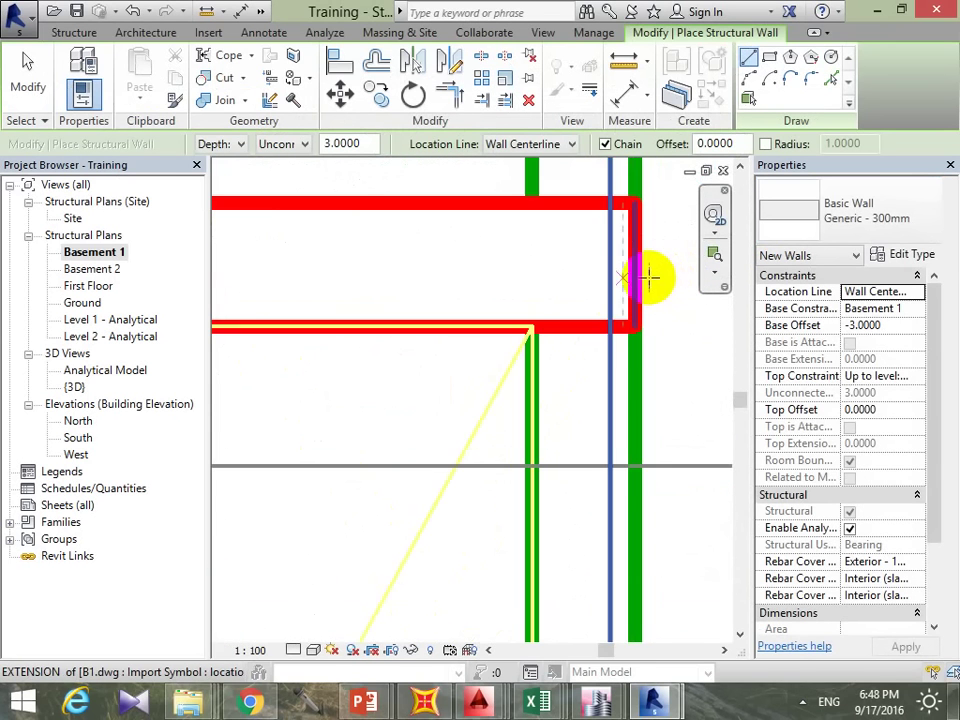
pyautogui.click(591, 305)
pyautogui.scroll(-2, 591, 305)
pyautogui.moveTo(552, 336); pyautogui.dragTo(679, 358, button='middle')
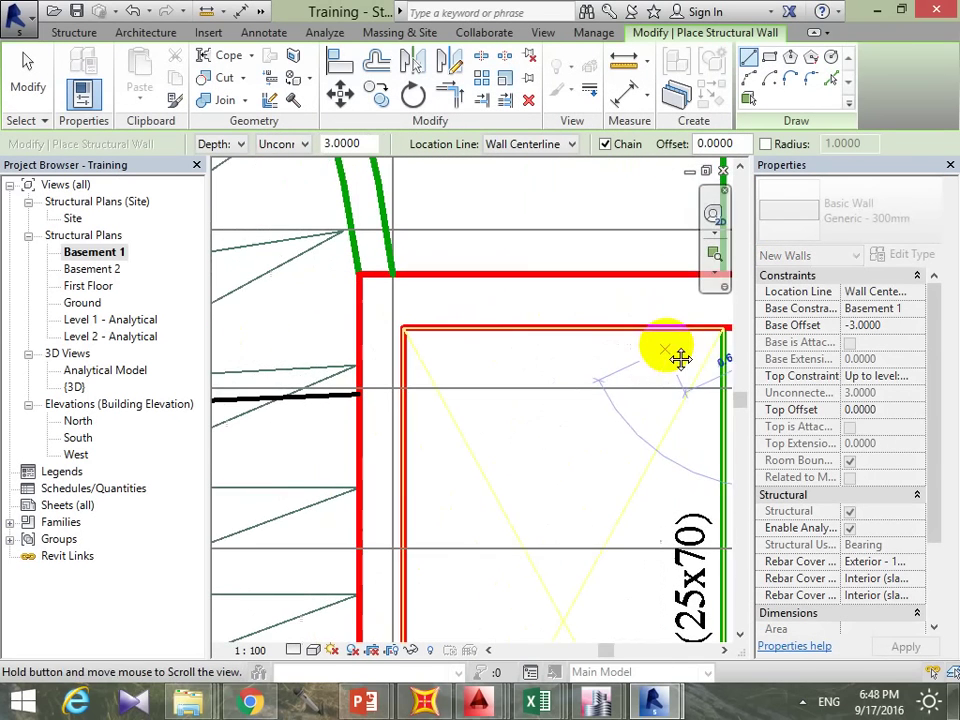
pyautogui.click(388, 304)
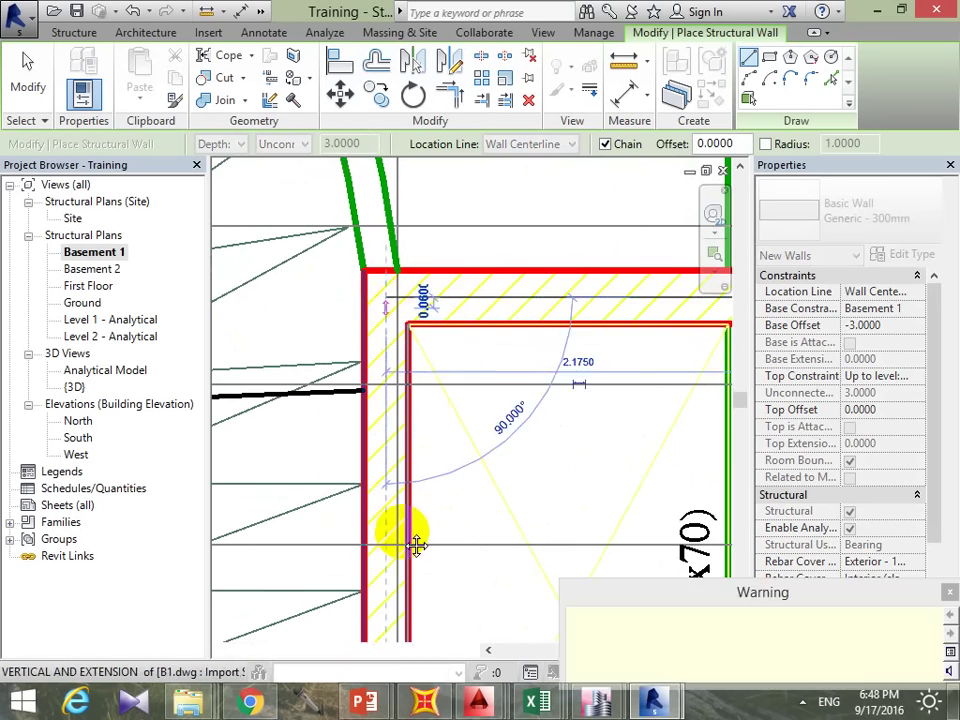
# Step: Continue the walls down the left side and along the bottom edge, then stop
pyautogui.moveTo(407, 540)
pyautogui.mouseDown(button='middle')
pyautogui.moveTo(456, 317)
pyautogui.moveTo(437, 442)
pyautogui.mouseUp(button='middle')
pyautogui.scroll(-1, 437, 442)
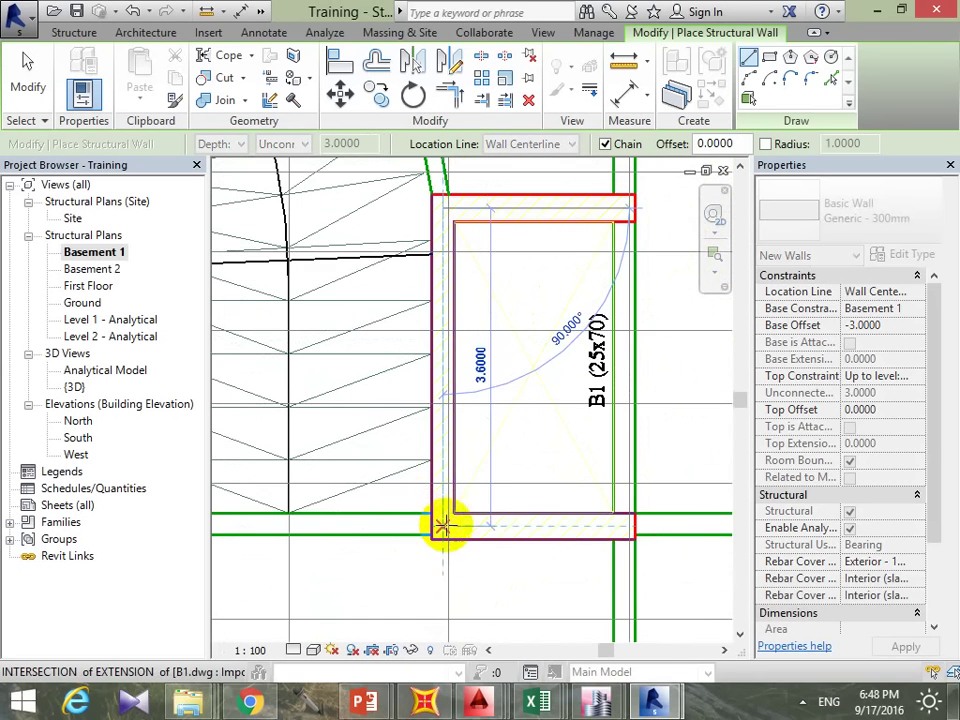
pyautogui.click(443, 524)
pyautogui.scroll(3, 633, 525)
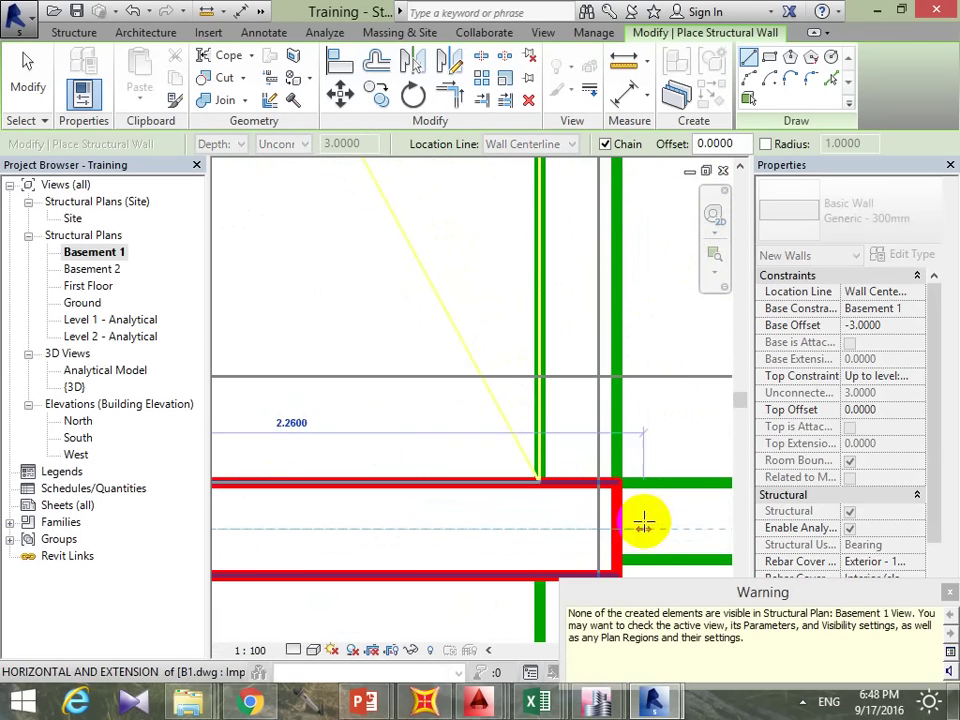
pyautogui.click(619, 522)
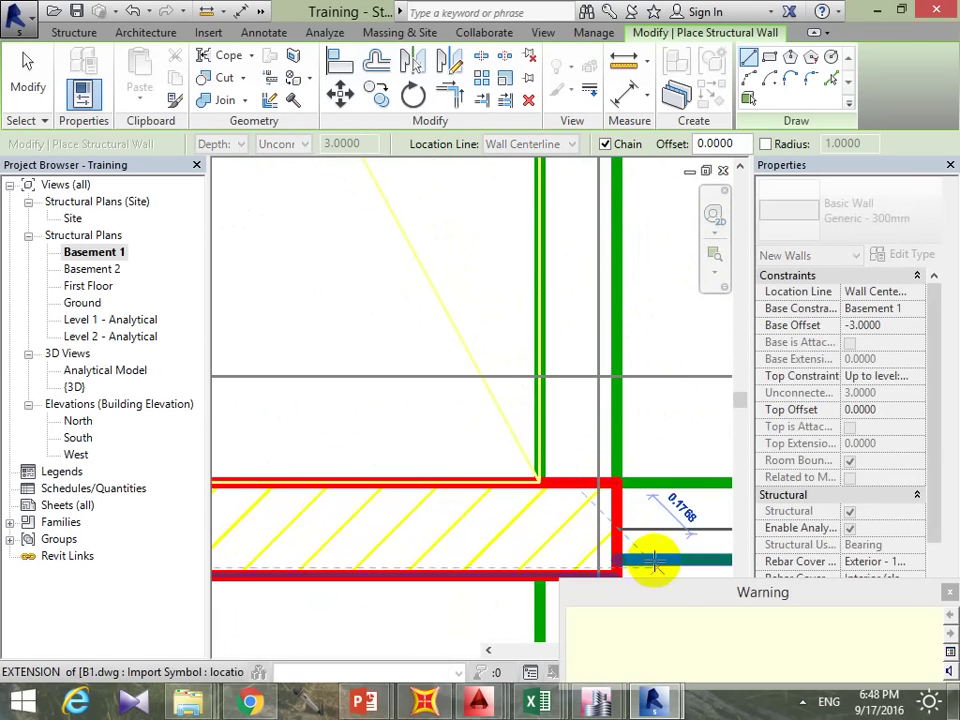
pyautogui.scroll(-2, 645, 530)
pyautogui.scroll(-3, 590, 450)
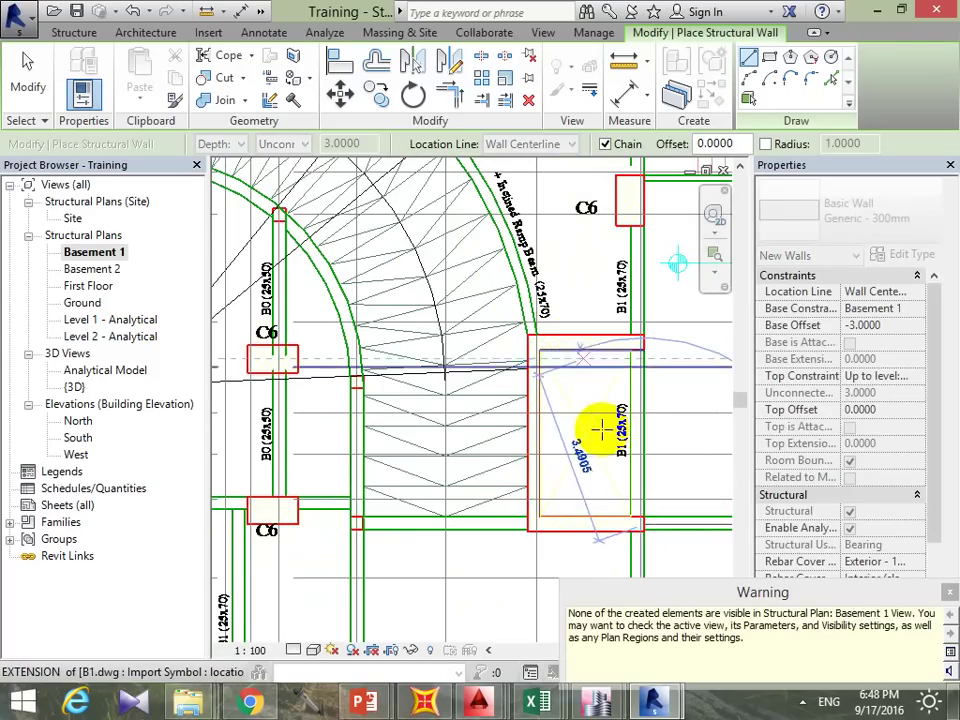
pyautogui.press('Escape')
pyautogui.press('Escape')
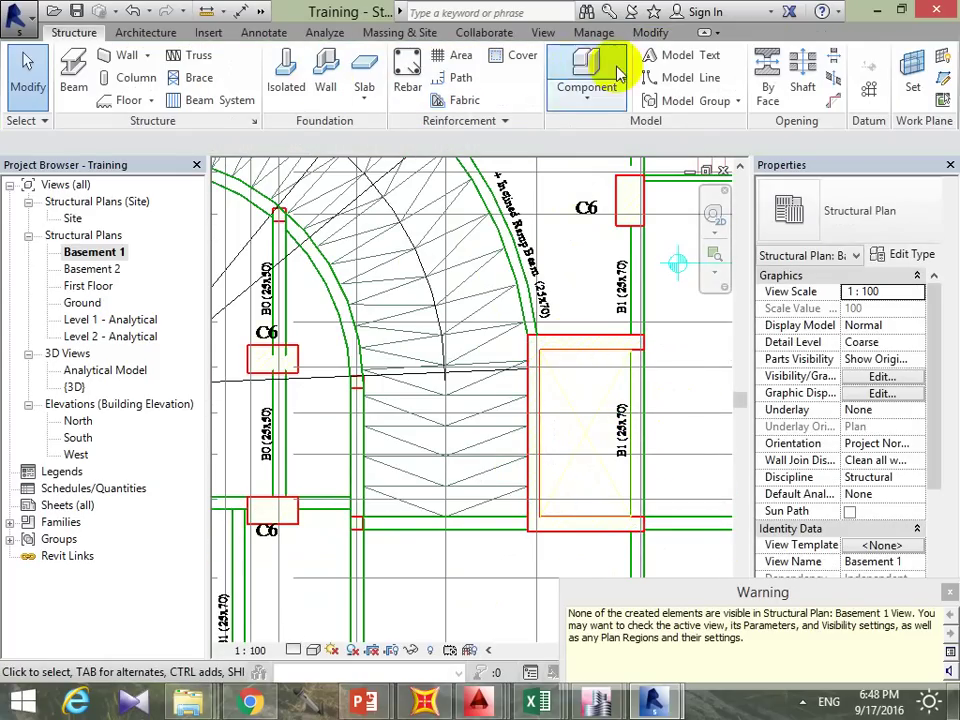
pyautogui.click(543, 32)
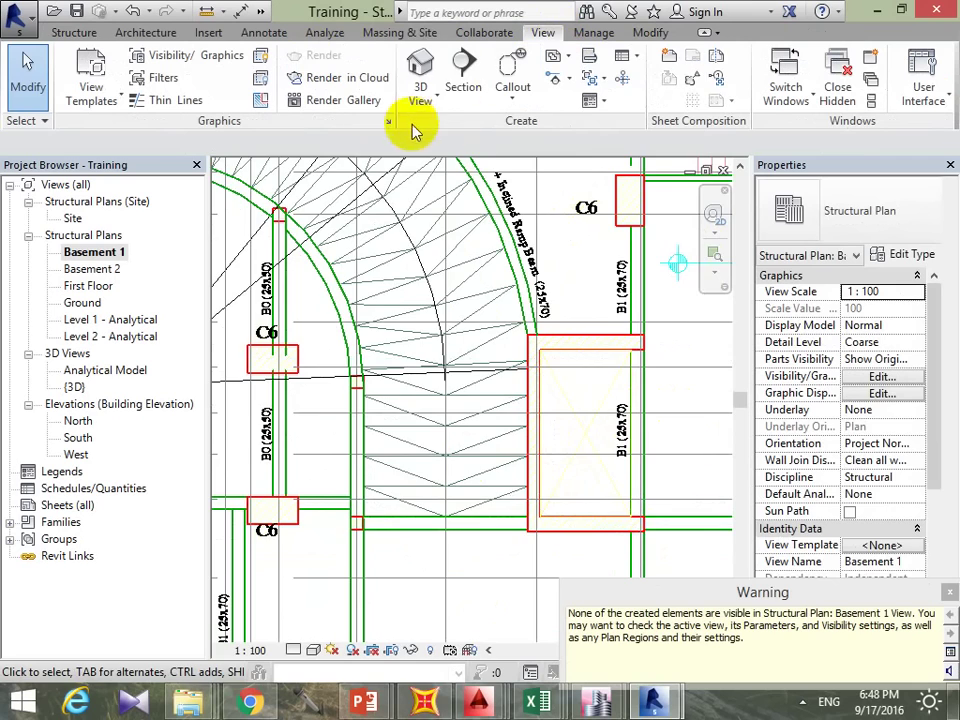
pyautogui.click(419, 70)
pyautogui.moveTo(508, 439)
pyautogui.keyDown('shift'); pyautogui.mouseDown(button='middle')
pyautogui.moveTo(489, 461)
pyautogui.moveTo(443, 343)
pyautogui.moveTo(408, 340)
pyautogui.moveTo(392, 321)
pyautogui.moveTo(461, 381)
pyautogui.moveTo(349, 360)
pyautogui.moveTo(326, 289)
pyautogui.moveTo(407, 343)
pyautogui.moveTo(613, 381)
pyautogui.moveTo(606, 401)
pyautogui.moveTo(529, 444)
pyautogui.moveTo(470, 462)
pyautogui.moveTo(466, 430)
pyautogui.mouseUp(button='middle'); pyautogui.keyUp('shift')
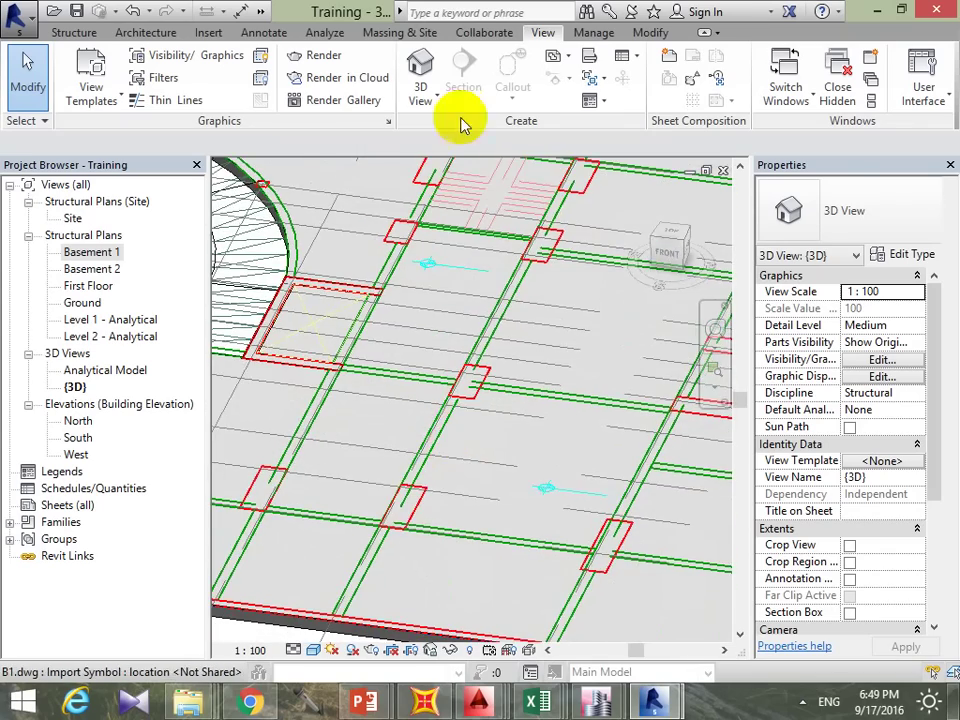
pyautogui.doubleClick(112, 258)
pyautogui.moveTo(639, 382); pyautogui.dragTo(536, 336, button='middle')
pyautogui.scroll(-3, 560, 380)
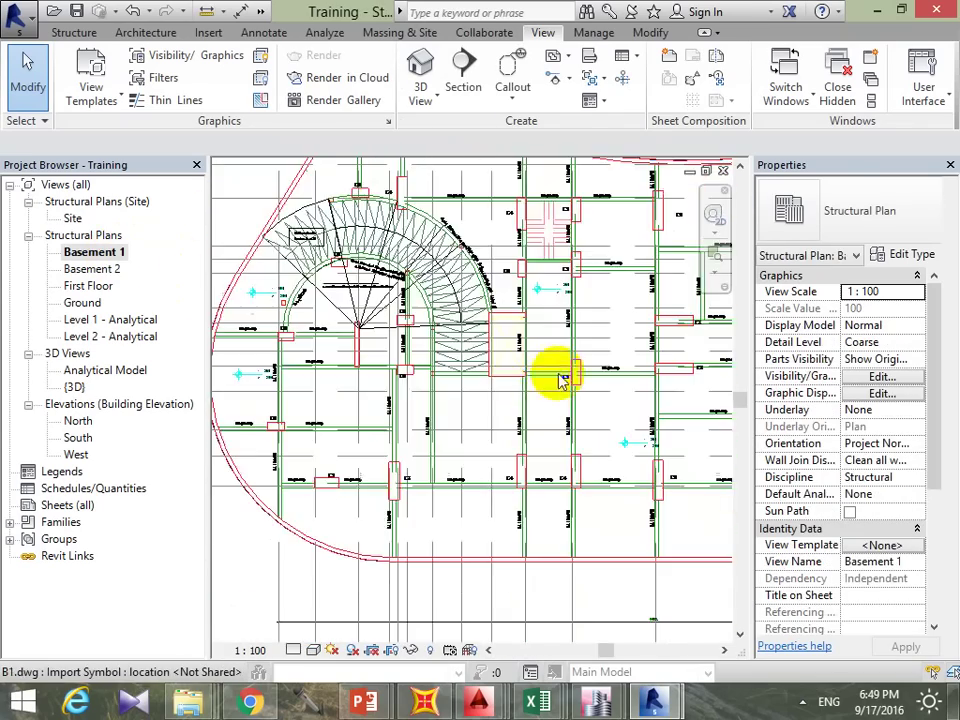
pyautogui.scroll(2, 343, 358)
pyautogui.scroll(2, 343, 328)
pyautogui.scroll(2, 403, 326)
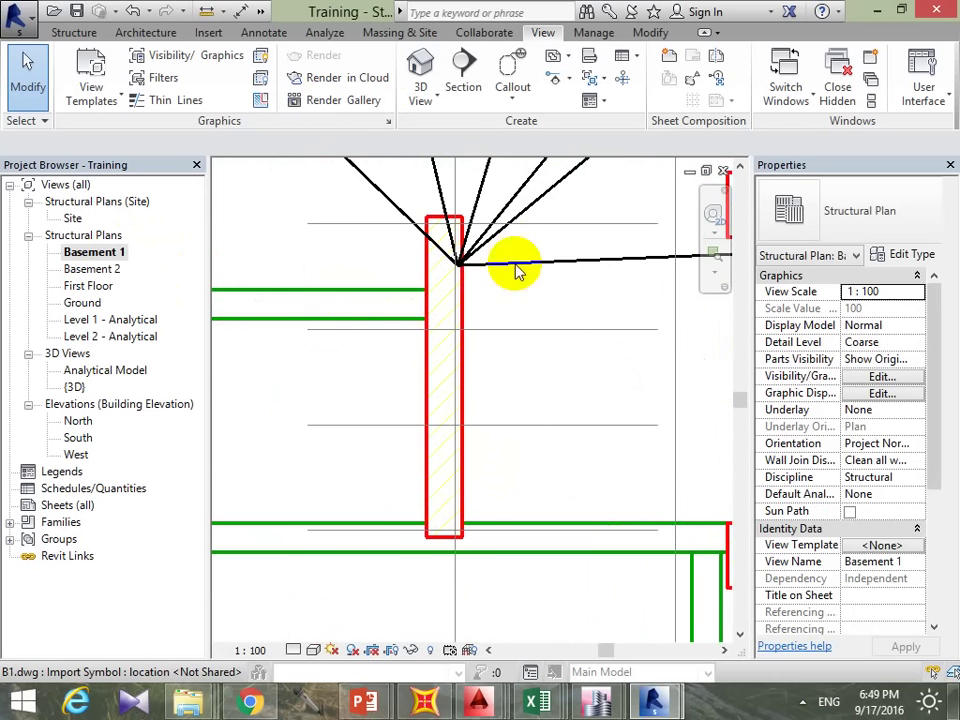
pyautogui.click(74, 32)
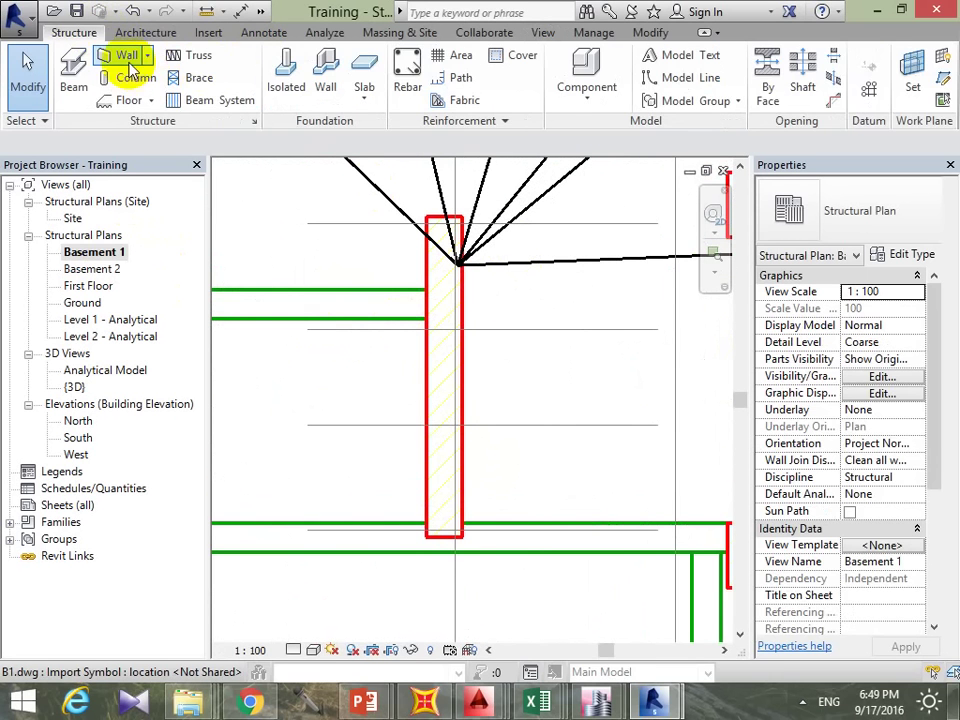
# Step: Draw a structural wall from the narrow column's top to its bottom end
pyautogui.click(128, 60)
pyautogui.click(446, 216)
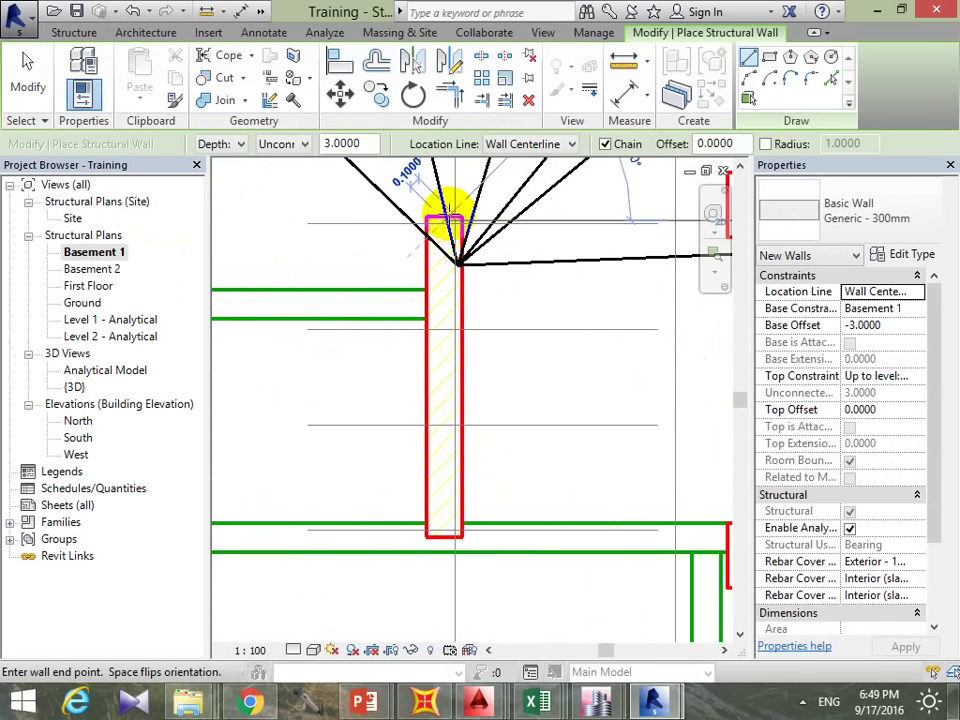
pyautogui.scroll(3, 435, 208)
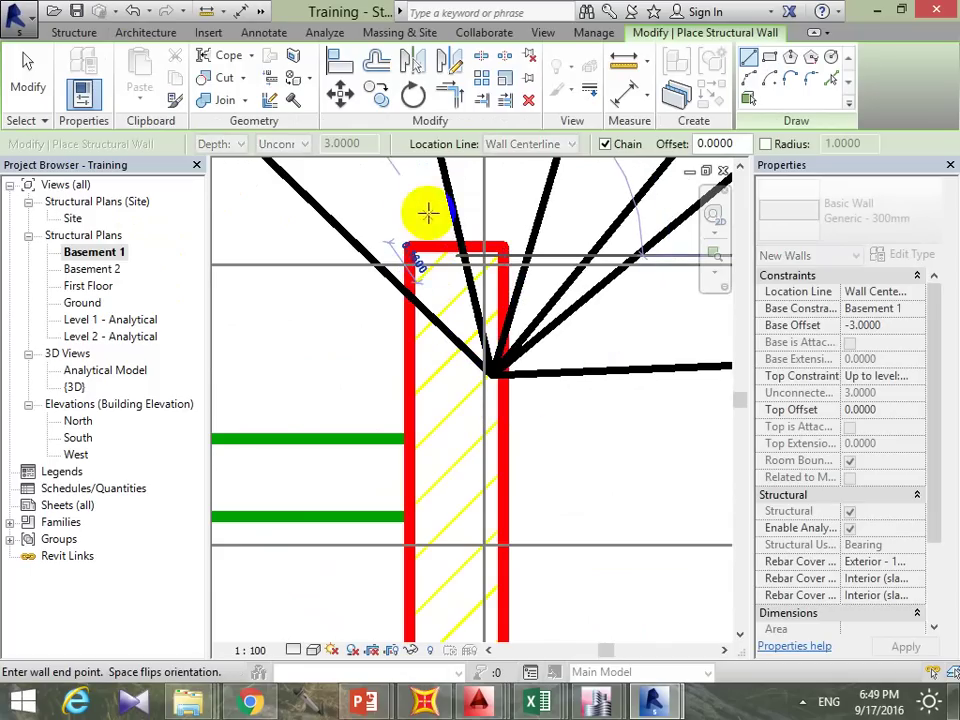
pyautogui.moveTo(476, 171); pyautogui.dragTo(476, 370, button='middle')
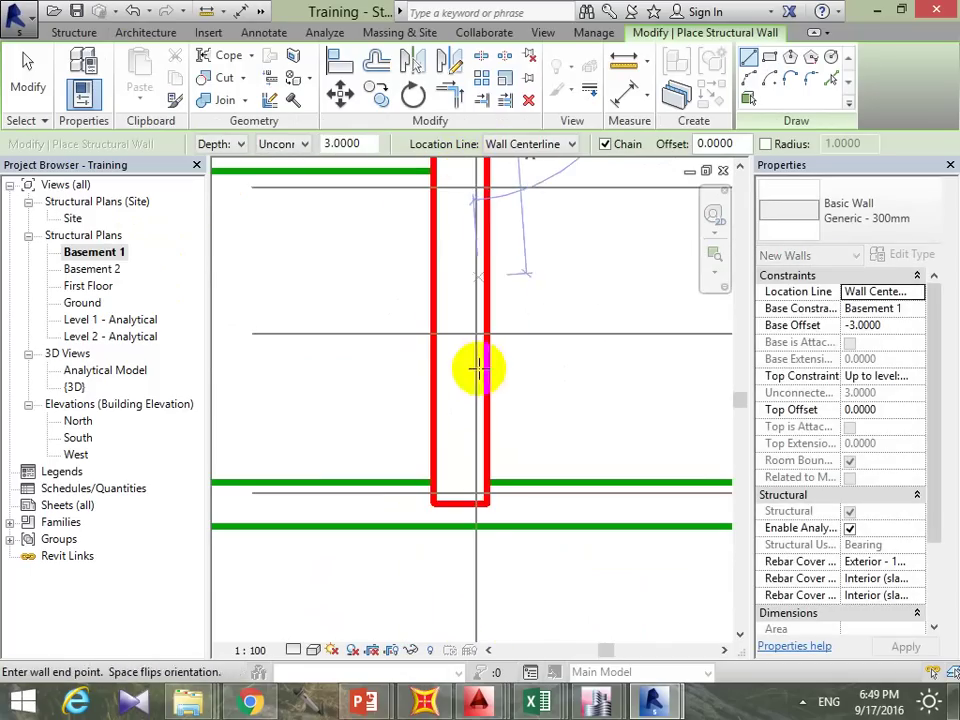
pyautogui.click(458, 503)
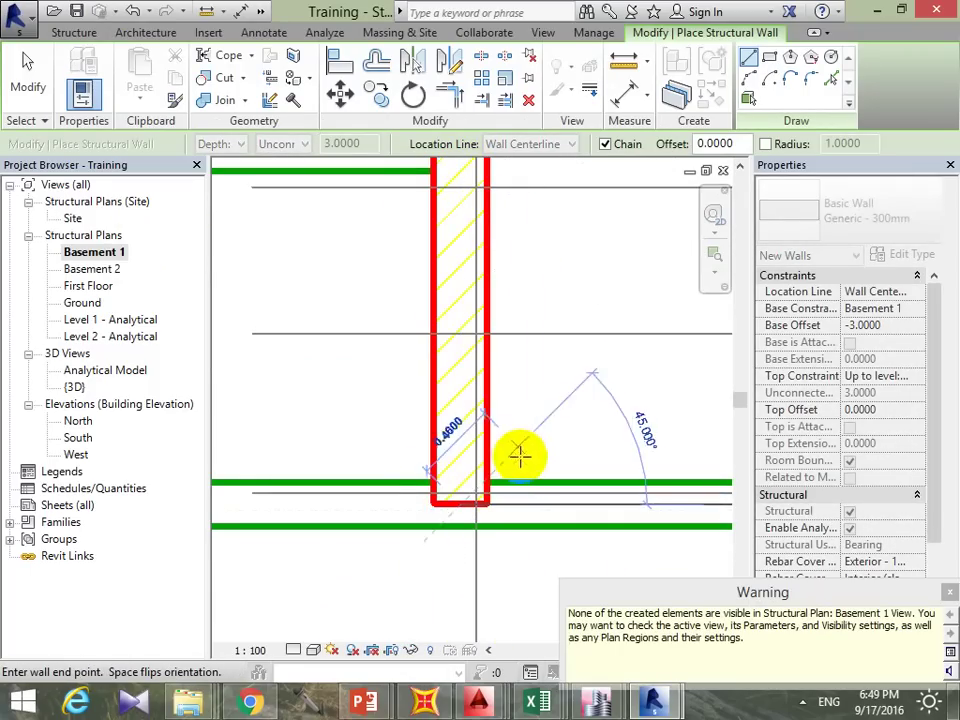
pyautogui.press('Escape')
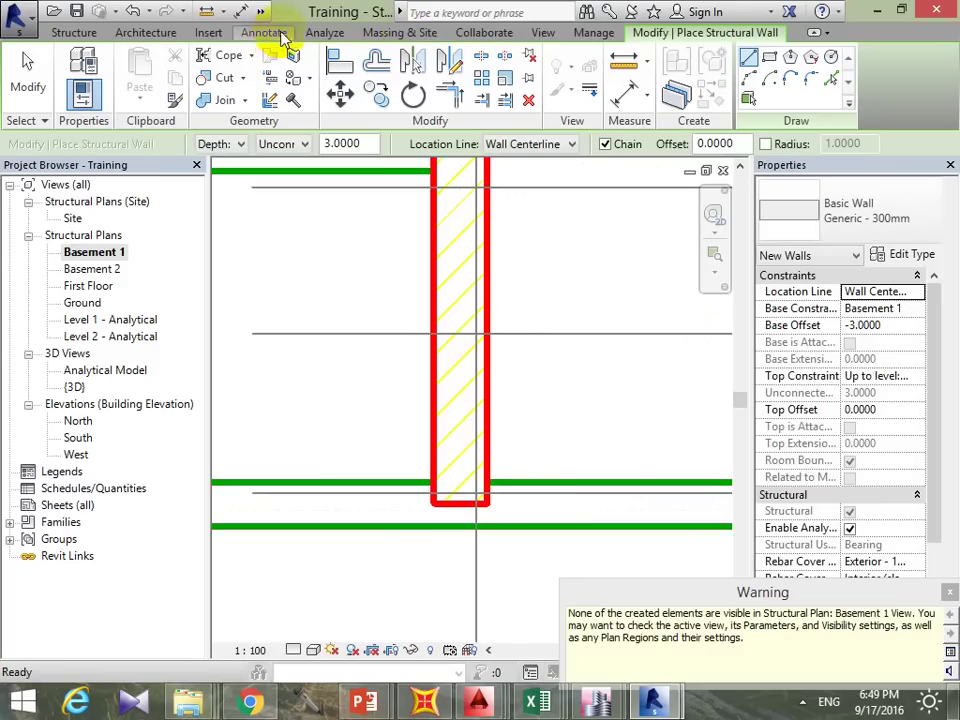
# Step: Open the default 3D view, orbit to an oblique view of the slab, and exit wall placement
pyautogui.click(543, 32)
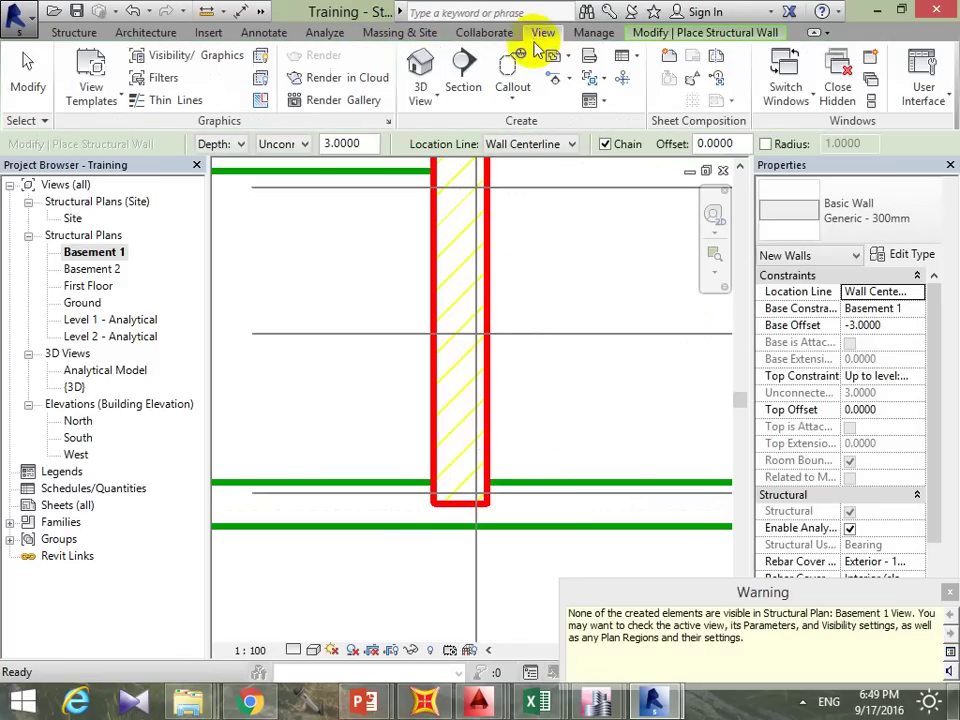
pyautogui.click(420, 98)
pyautogui.moveTo(476, 321)
pyautogui.keyDown('shift'); pyautogui.mouseDown(button='middle')
pyautogui.moveTo(475, 285)
pyautogui.moveTo(471, 321)
pyautogui.mouseUp(button='middle'); pyautogui.keyUp('shift')
pyautogui.moveTo(237, 352)
pyautogui.keyDown('shift'); pyautogui.mouseDown(button='middle')
pyautogui.moveTo(465, 366)
pyautogui.moveTo(558, 360)
pyautogui.moveTo(547, 397)
pyautogui.moveTo(536, 381)
pyautogui.moveTo(529, 443)
pyautogui.moveTo(519, 432)
pyautogui.mouseUp(button='middle'); pyautogui.keyUp('shift')
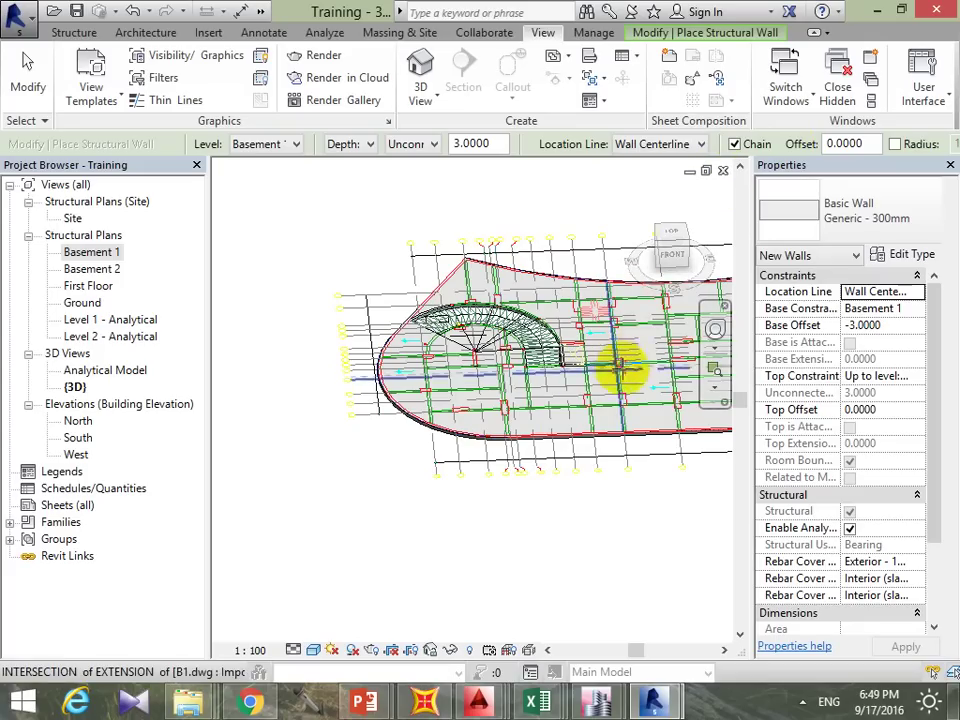
pyautogui.moveTo(620, 370); pyautogui.dragTo(611, 332, button='middle')
pyautogui.press('Escape')
pyautogui.press('Escape')
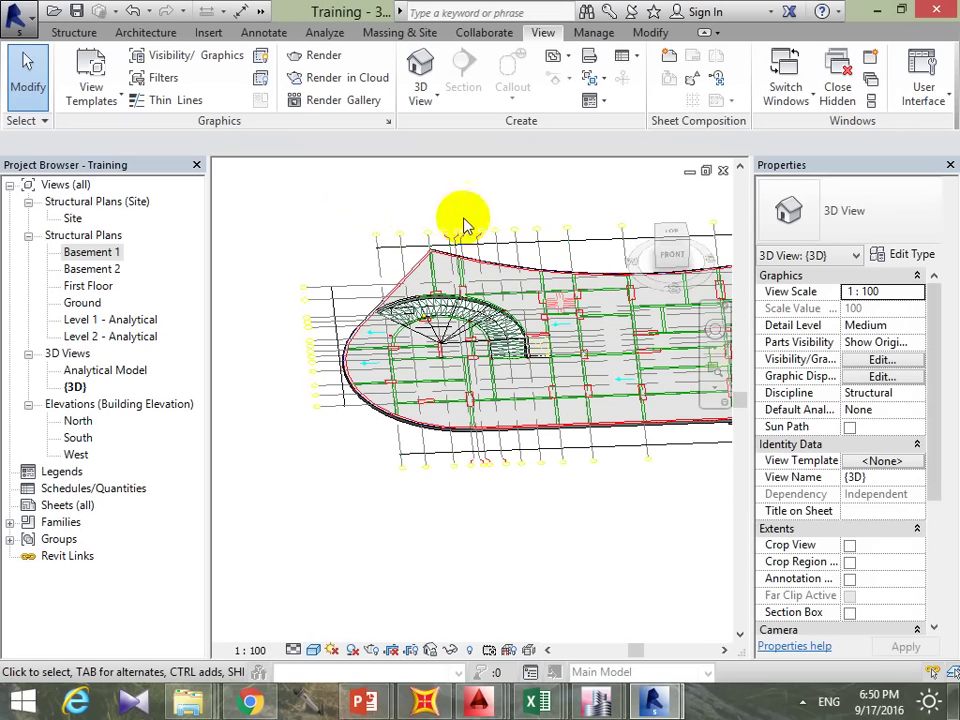
# Step: Check the curved stair area in the Basement 1 plan, then return to the 3D view
pyautogui.doubleClick(91, 252)
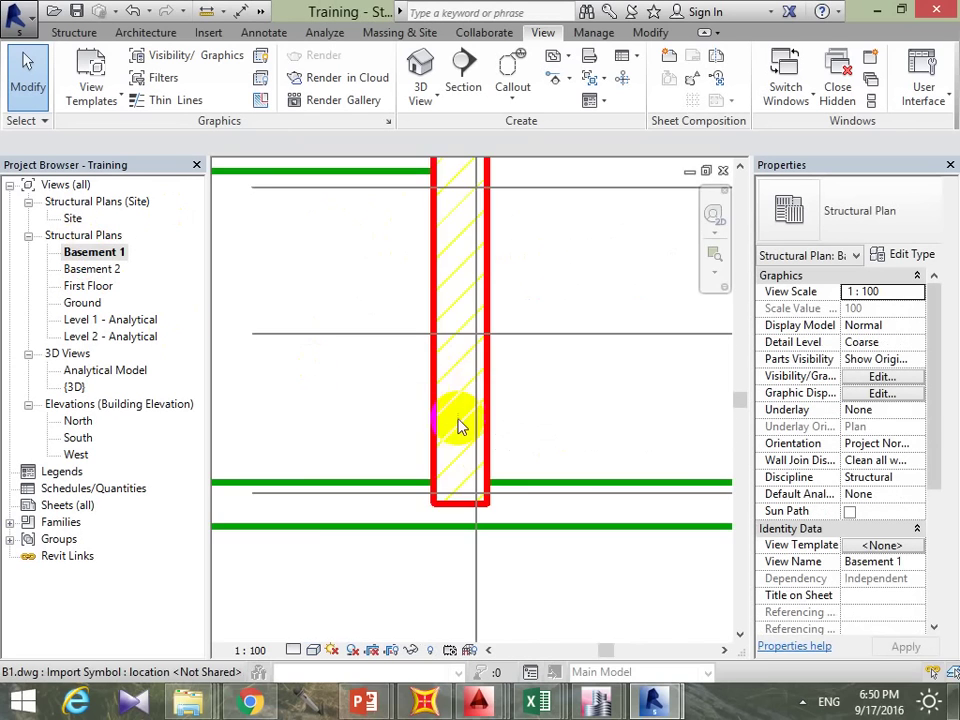
pyautogui.scroll(-3, 456, 422)
pyautogui.scroll(-3, 471, 414)
pyautogui.scroll(-2, 520, 332)
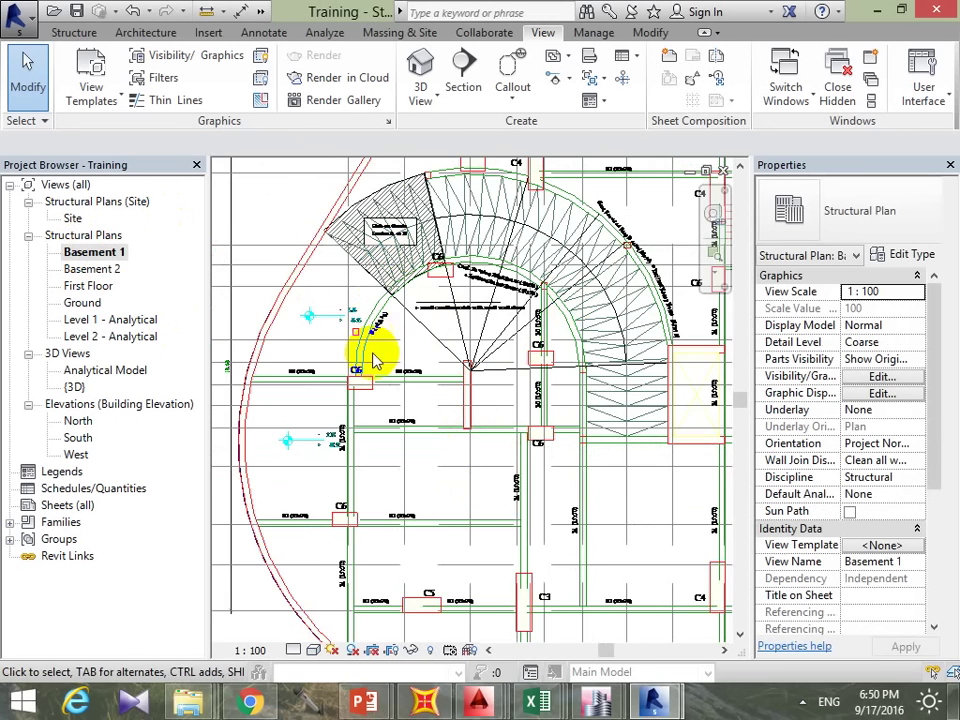
pyautogui.moveTo(377, 300); pyautogui.dragTo(368, 274, button='middle')
pyautogui.click(421, 72)
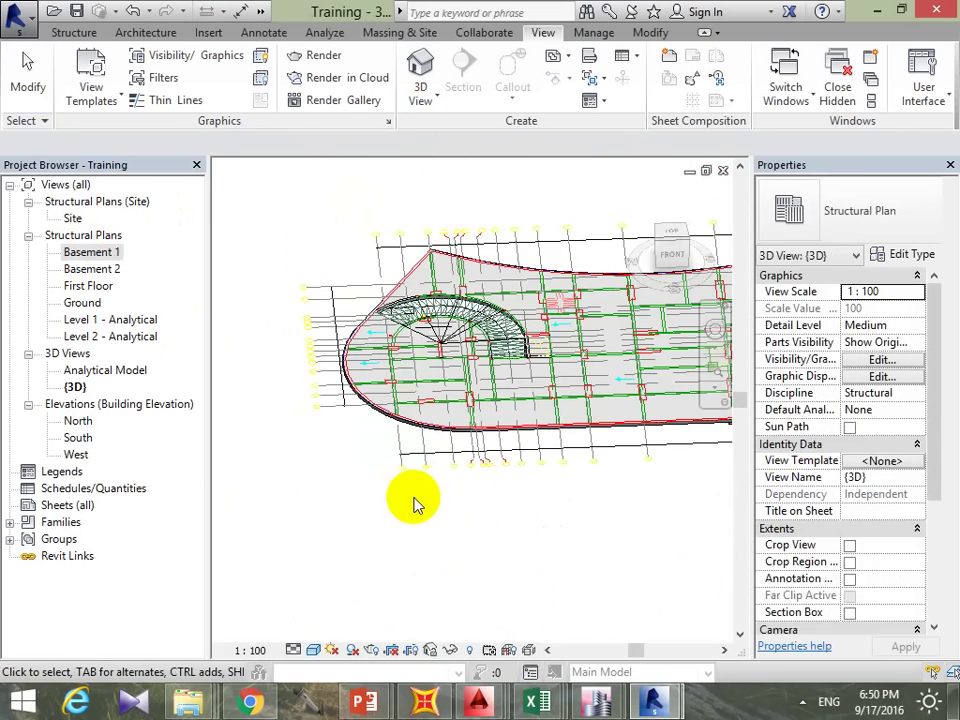
# Step: Copy the curved ramp lines from the Basement 1 floor's boundary sketch and finish the edit
pyautogui.doubleClick(467, 439)
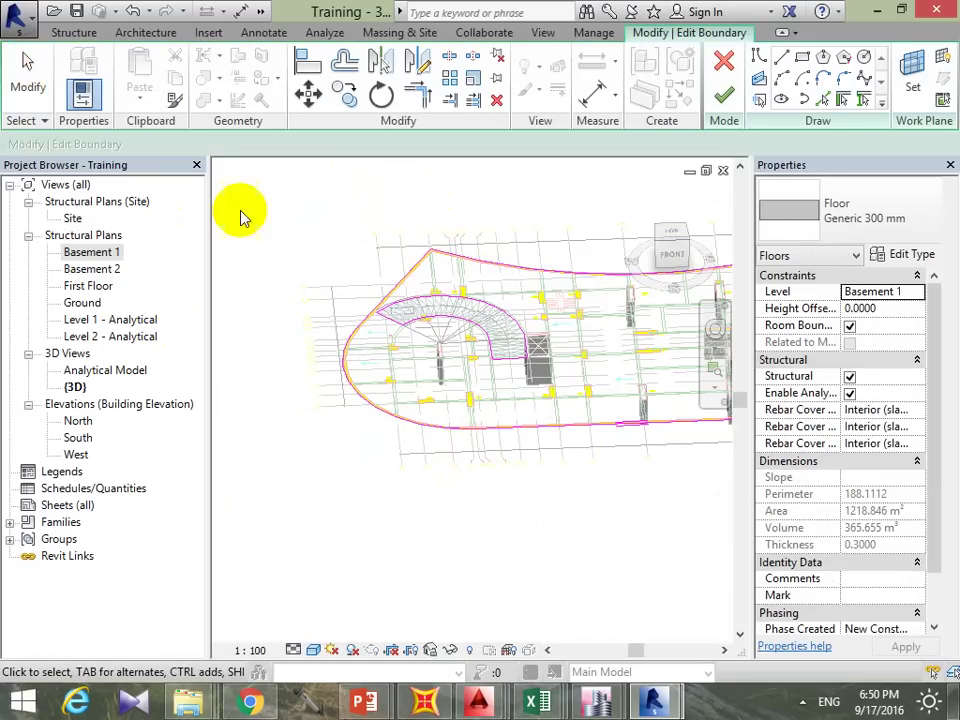
pyautogui.doubleClick(104, 252)
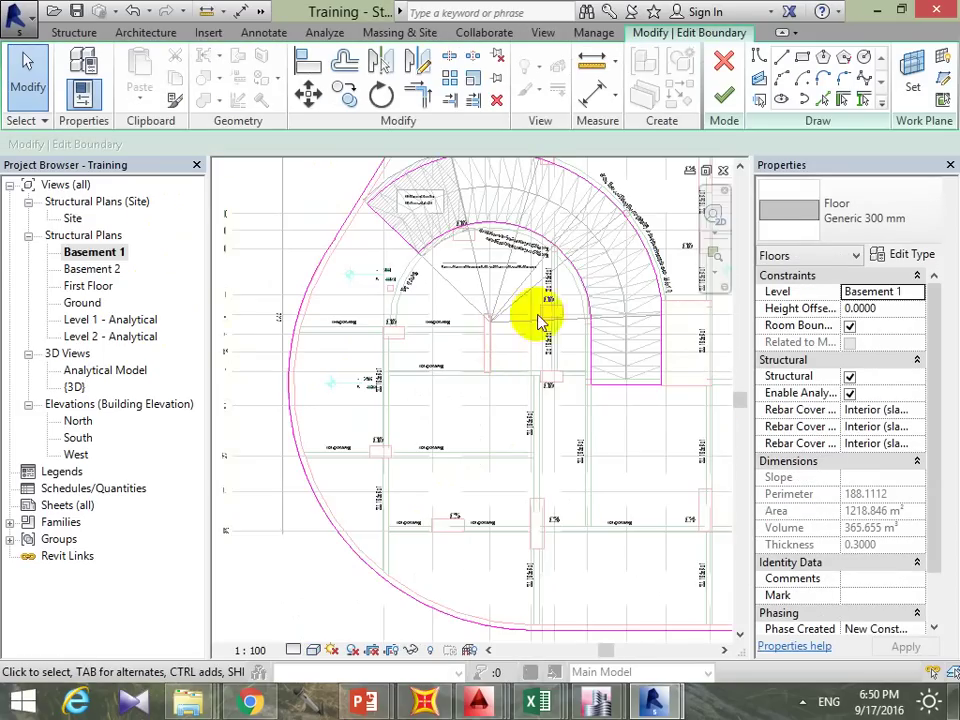
pyautogui.moveTo(536, 317)
pyautogui.mouseDown(button='middle')
pyautogui.moveTo(574, 328)
pyautogui.moveTo(563, 343)
pyautogui.mouseUp(button='middle')
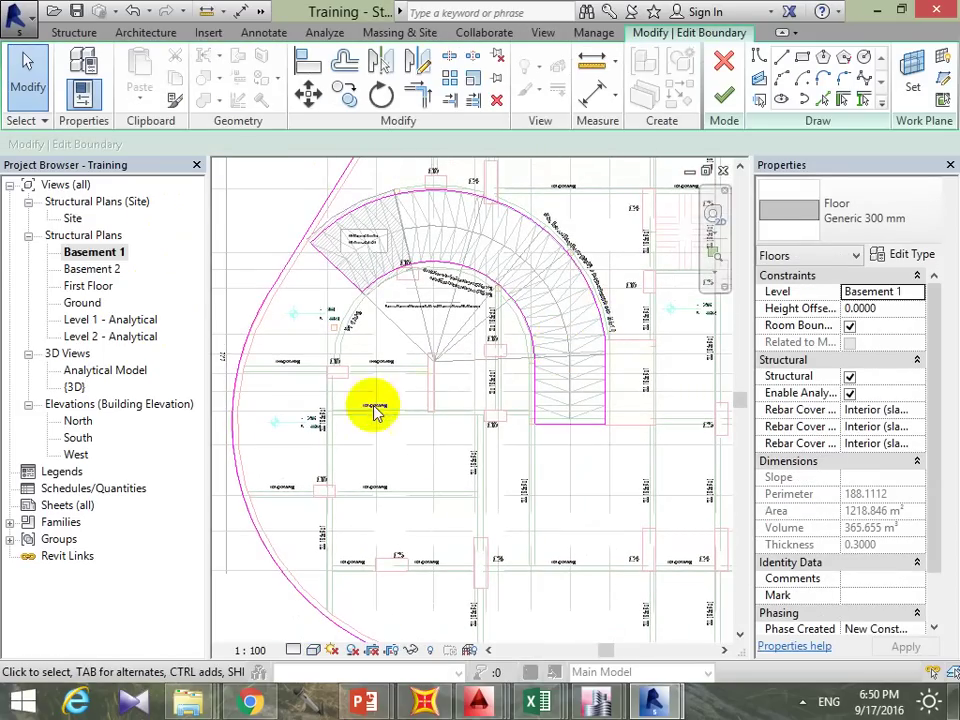
pyautogui.scroll(-1, 274, 422)
pyautogui.scroll(-2, 235, 400)
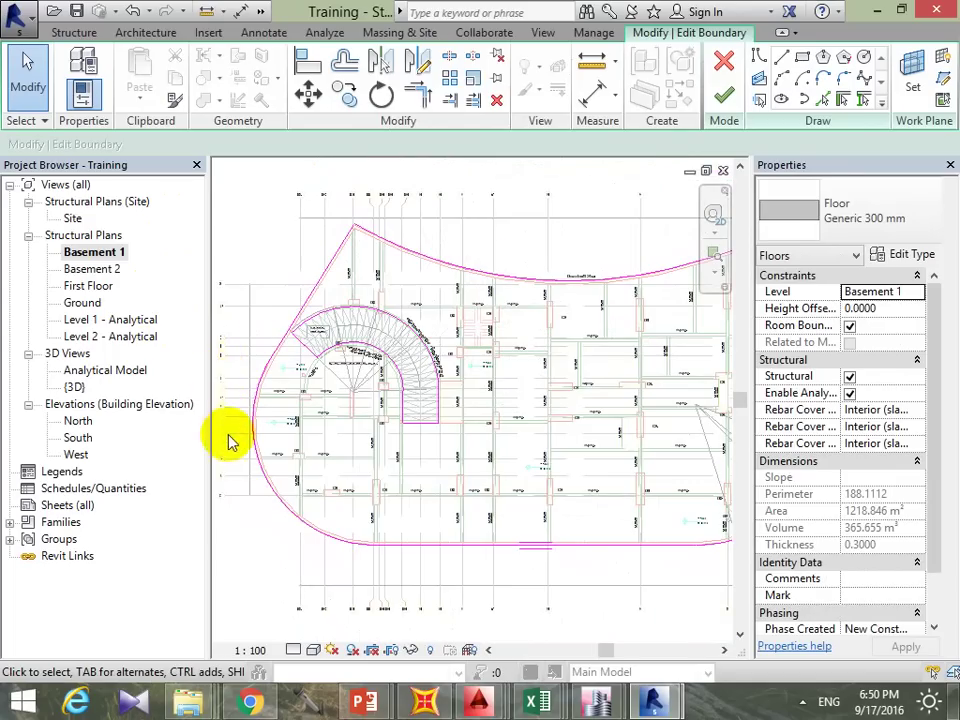
pyautogui.click(418, 350)
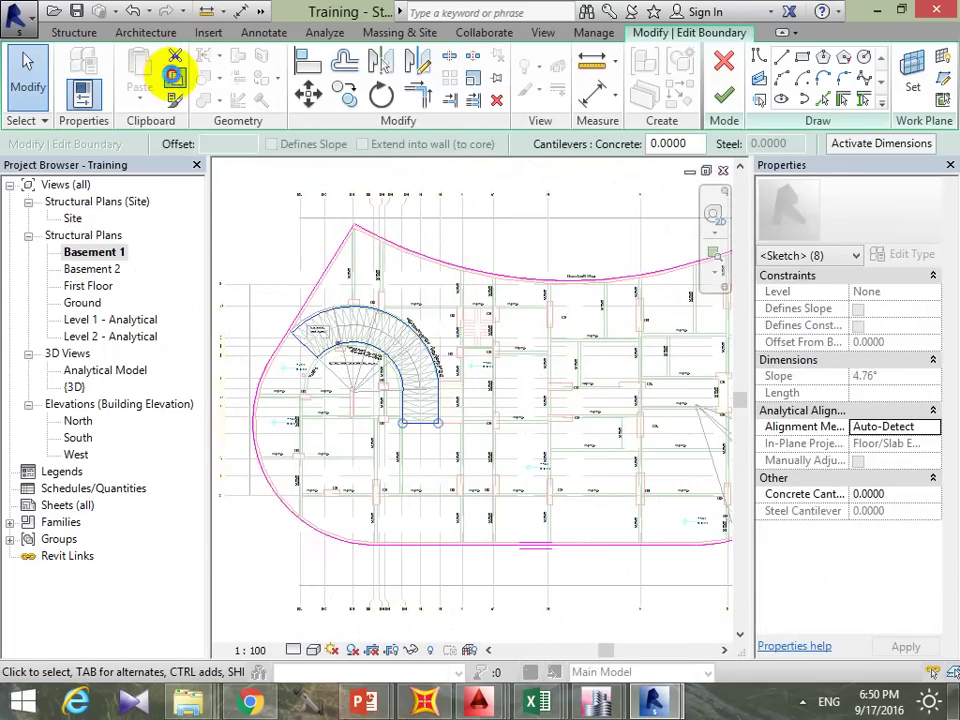
pyautogui.click(173, 77)
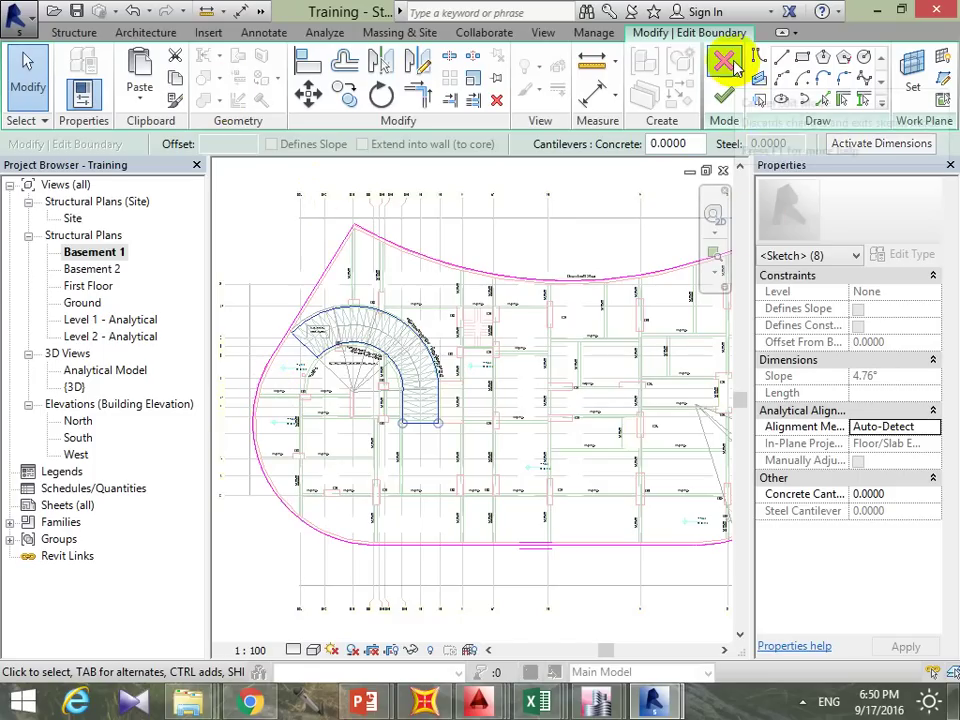
pyautogui.click(724, 93)
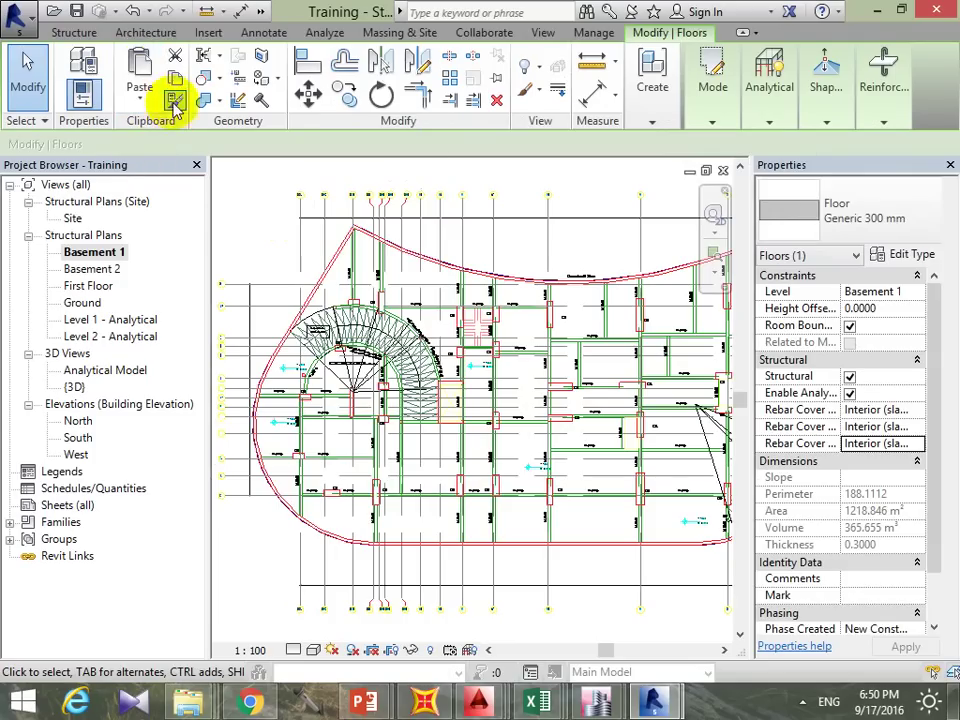
# Step: Start a new structural floor and paste the 8 ramp outline lines aligned to the same place
pyautogui.click(86, 34)
pyautogui.click(151, 104)
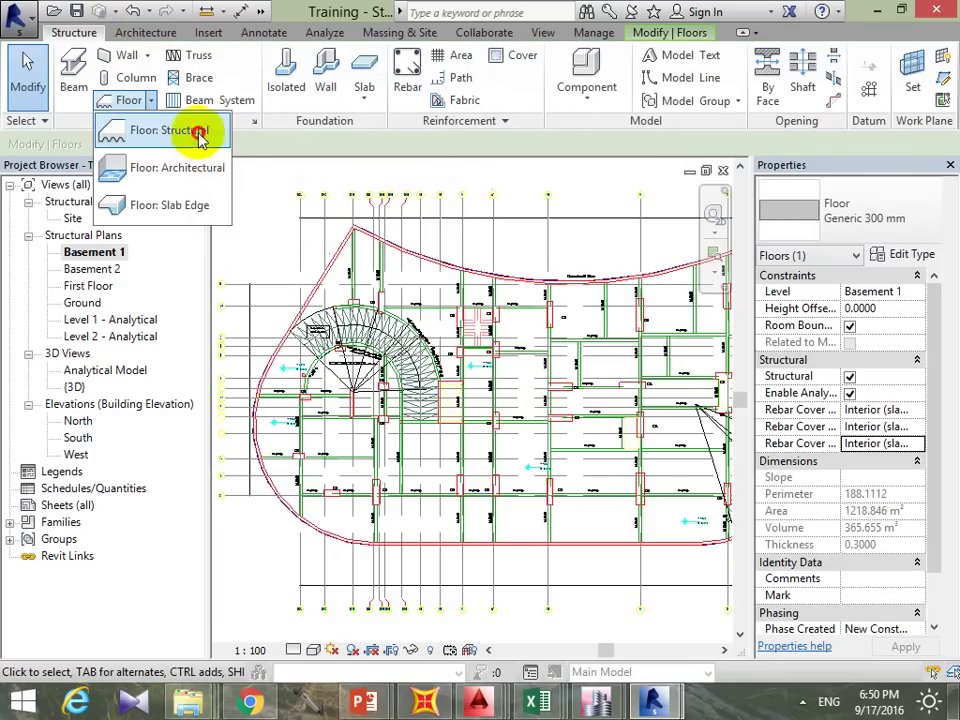
pyautogui.click(190, 131)
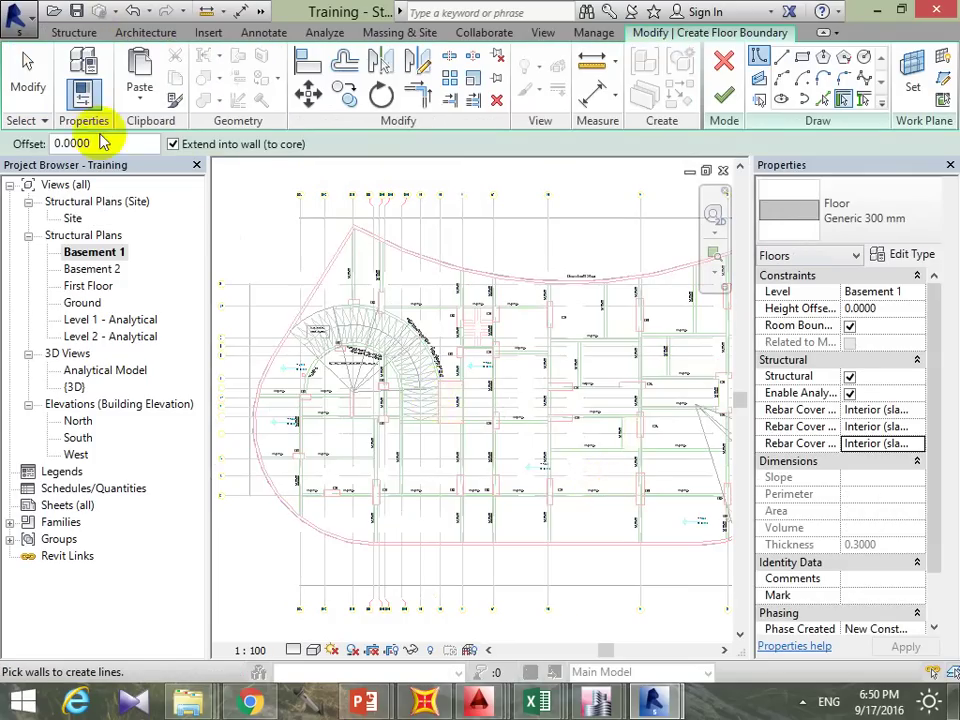
pyautogui.click(140, 90)
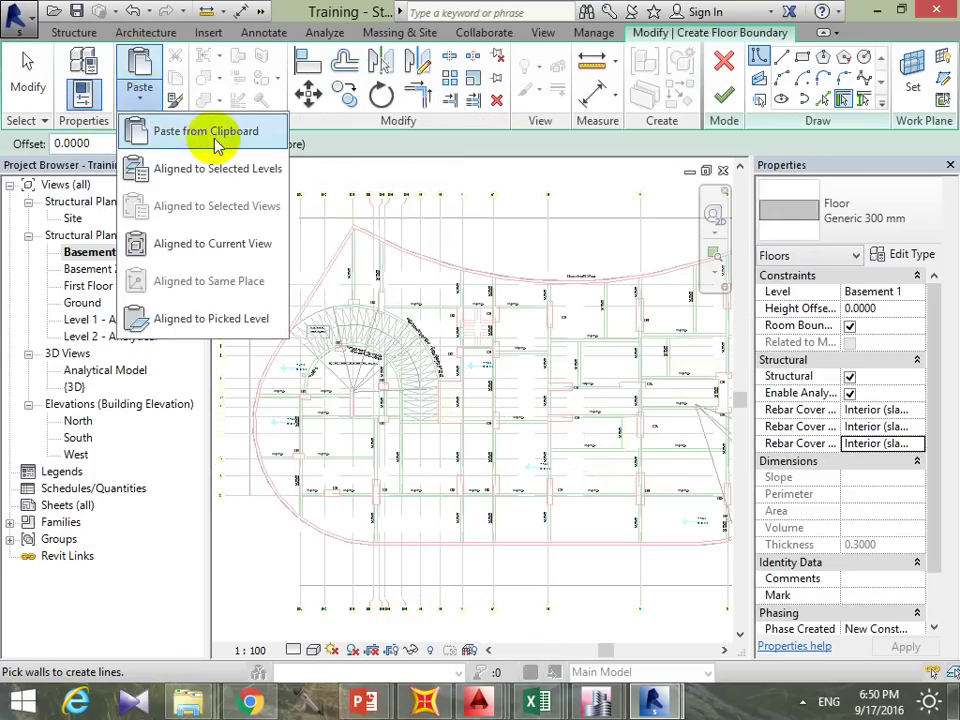
pyautogui.click(215, 245)
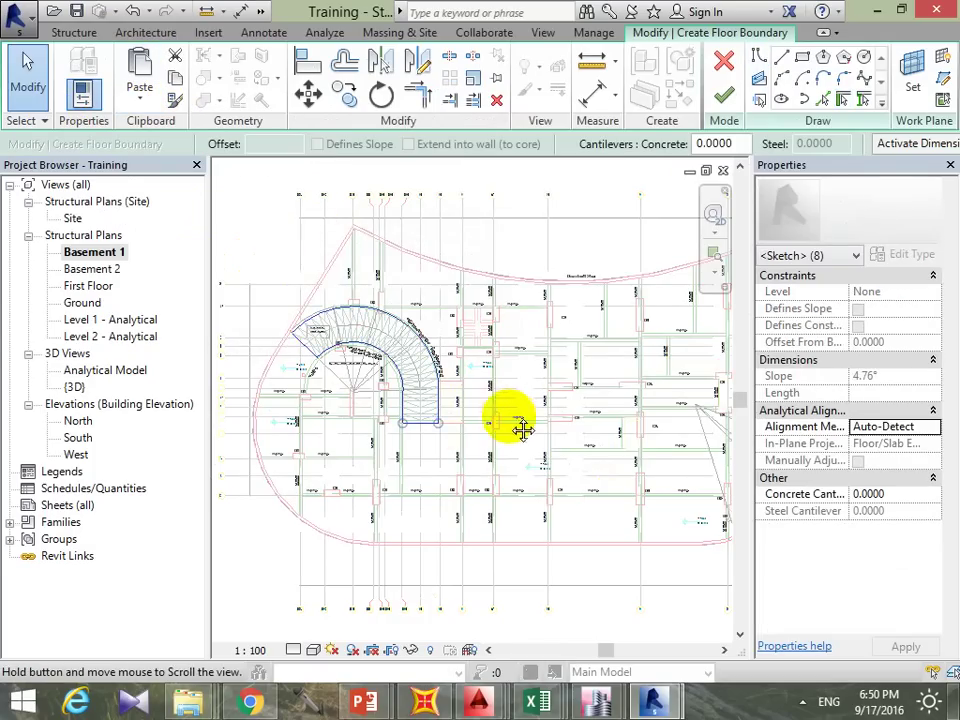
pyautogui.moveTo(460, 424); pyautogui.dragTo(520, 428, button='middle')
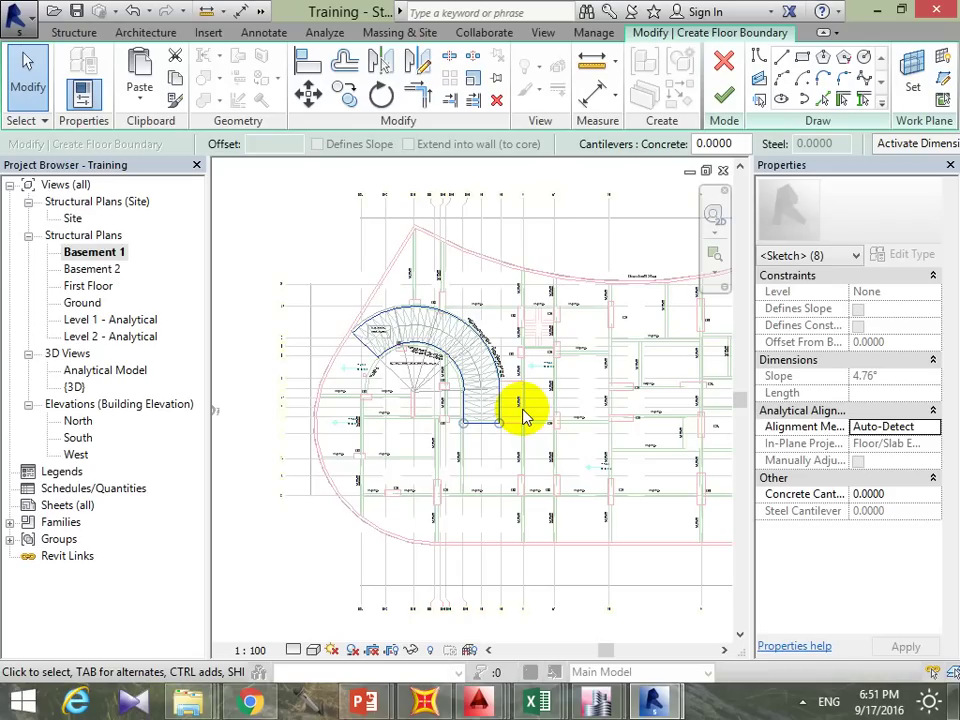
pyautogui.click(727, 108)
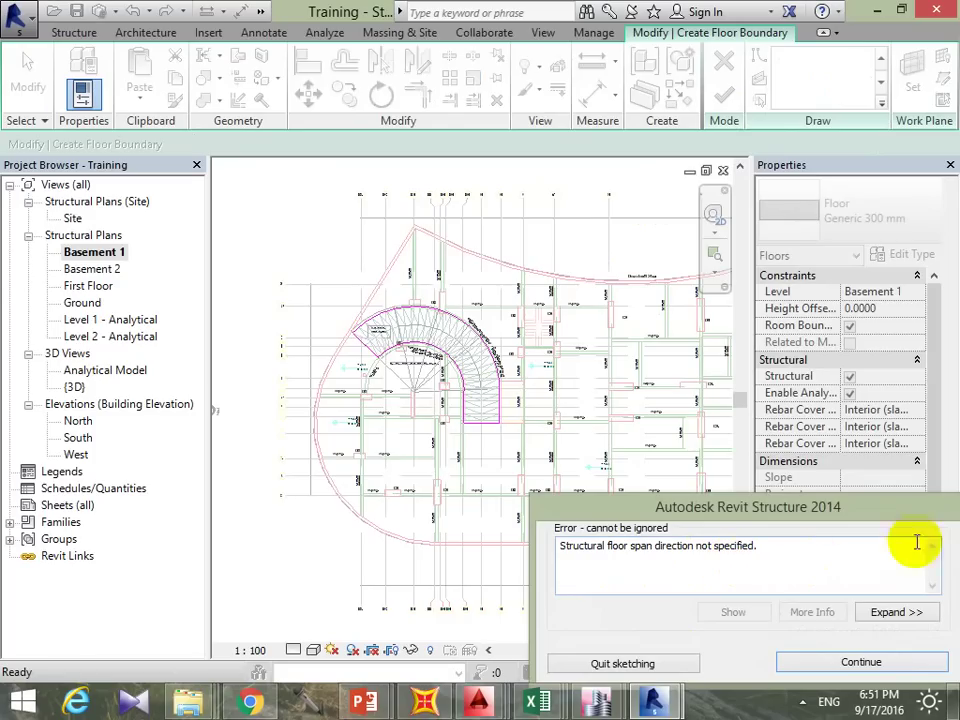
pyautogui.click(861, 663)
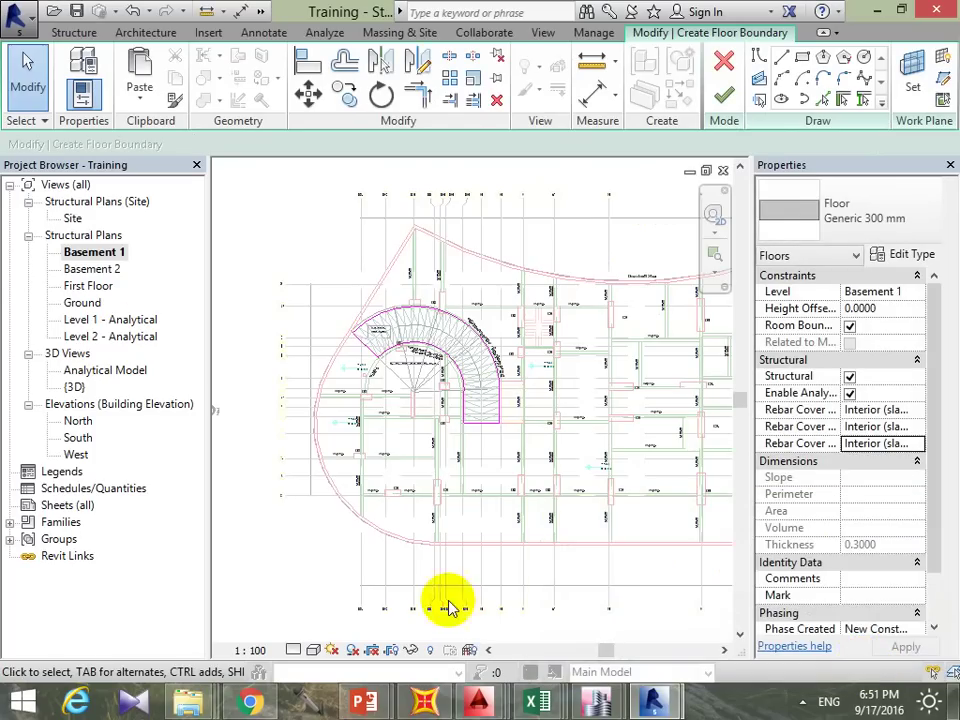
pyautogui.click(730, 93)
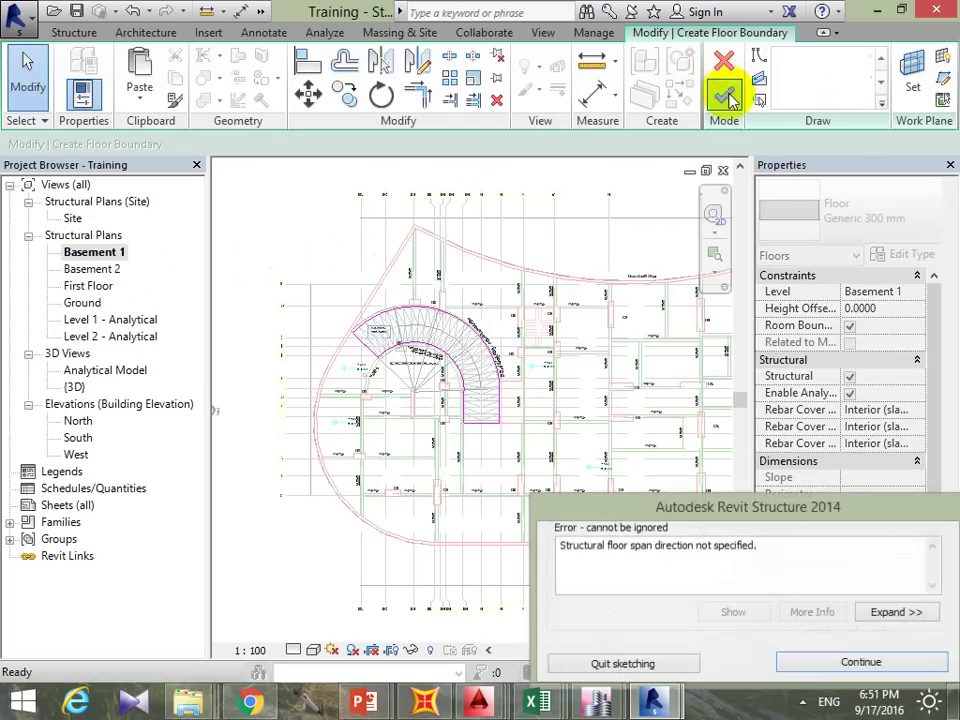
pyautogui.press('Return')
pyautogui.scroll(3, 521, 325)
pyautogui.moveTo(521, 325); pyautogui.dragTo(410, 435, button='middle')
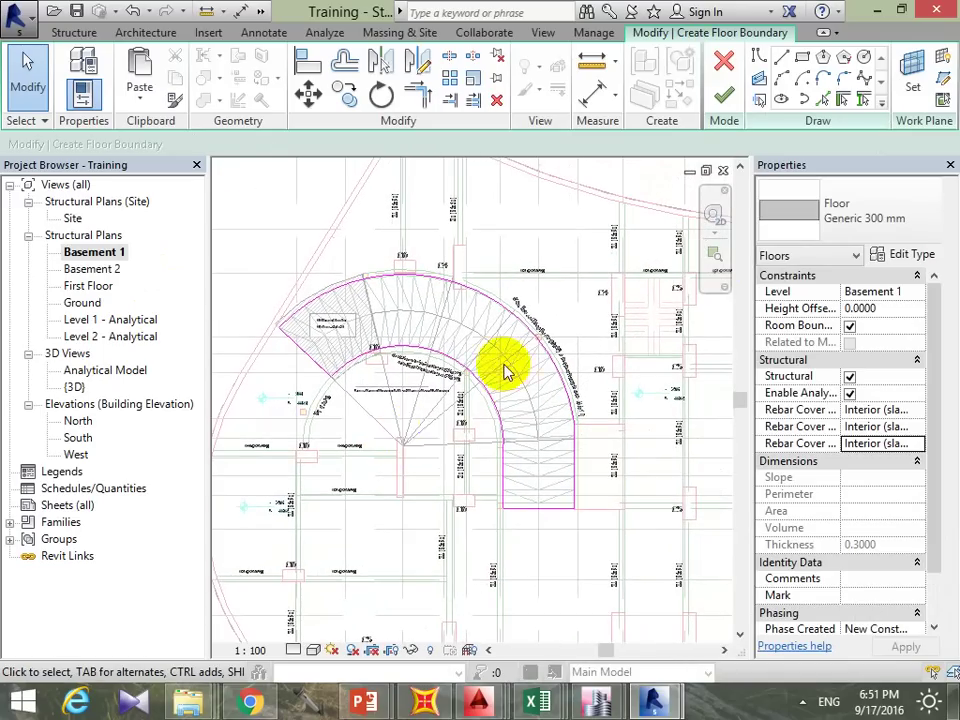
pyautogui.scroll(2, 508, 368)
pyautogui.moveTo(516, 407); pyautogui.dragTo(555, 393, button='middle')
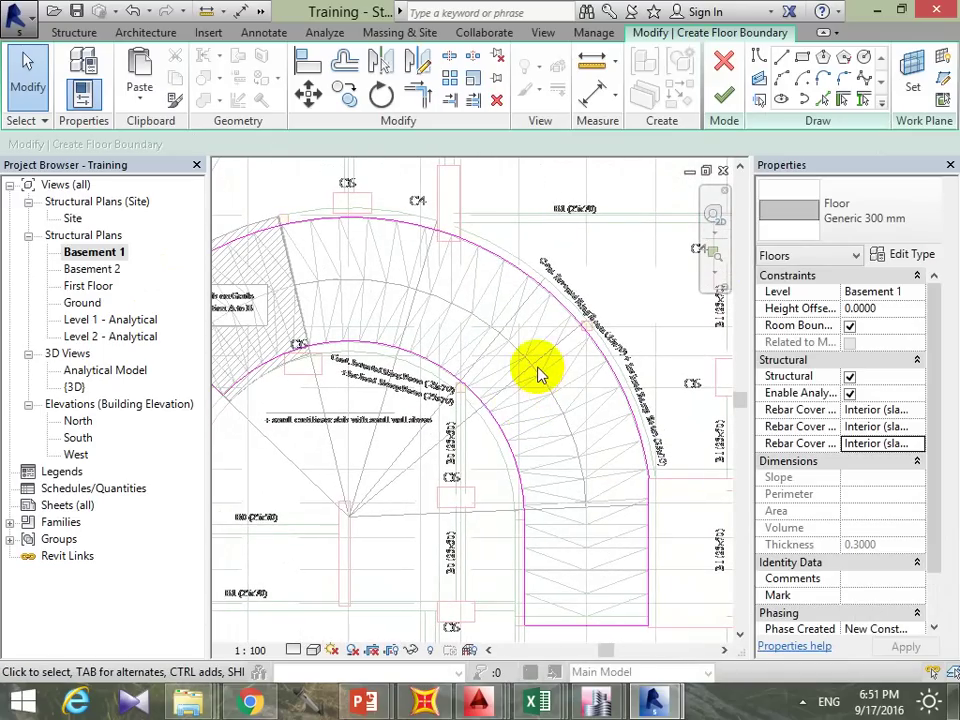
pyautogui.moveTo(557, 444); pyautogui.dragTo(604, 386, button='middle')
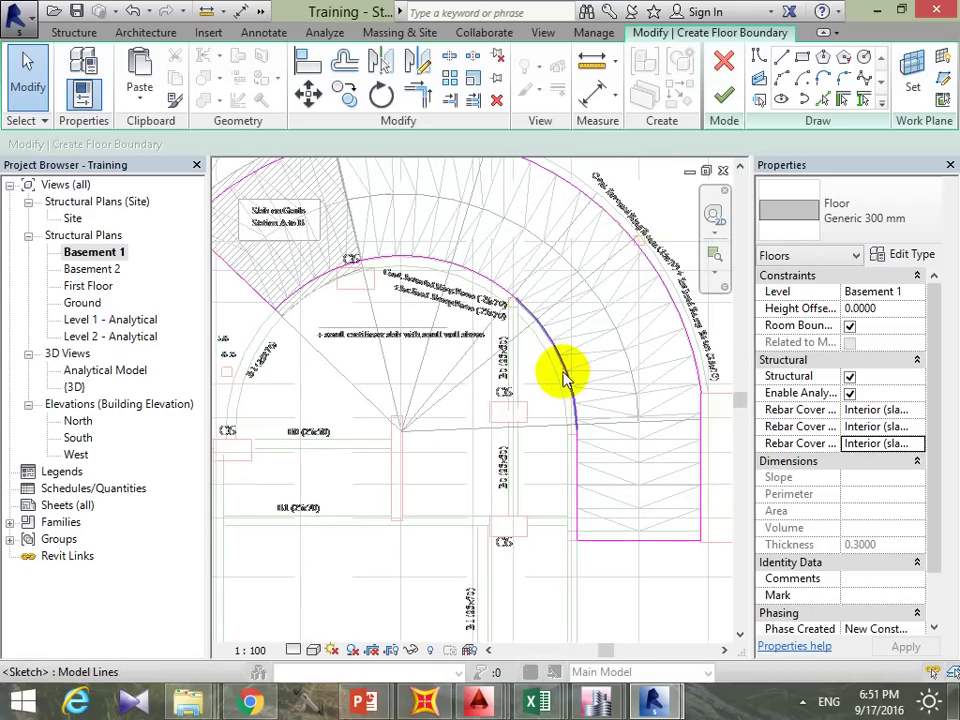
pyautogui.scroll(-3, 600, 300)
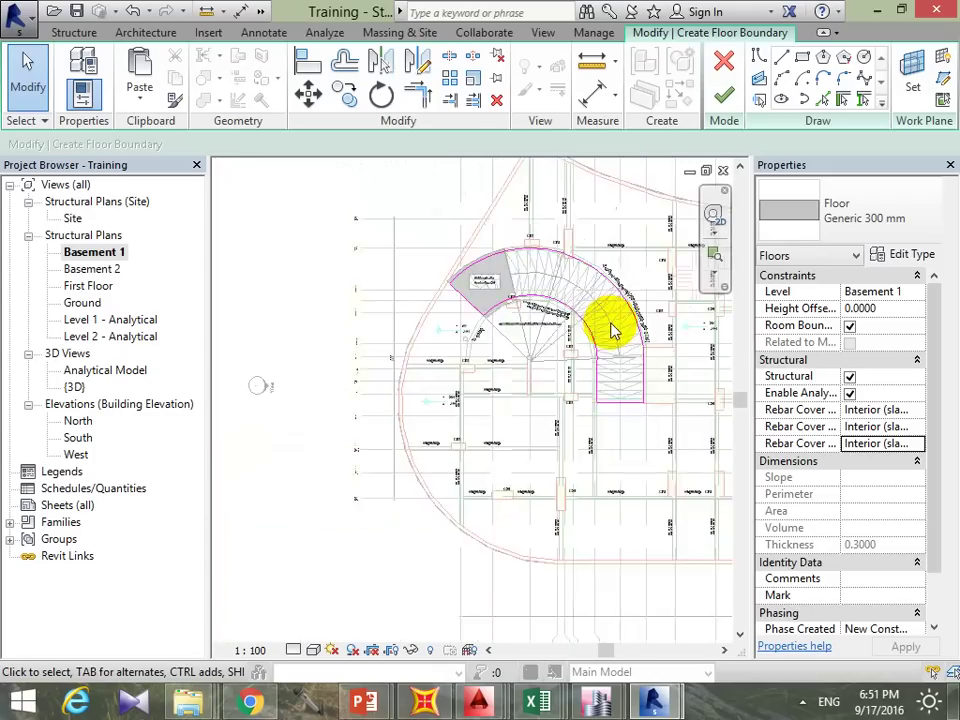
pyautogui.scroll(-2, 605, 345)
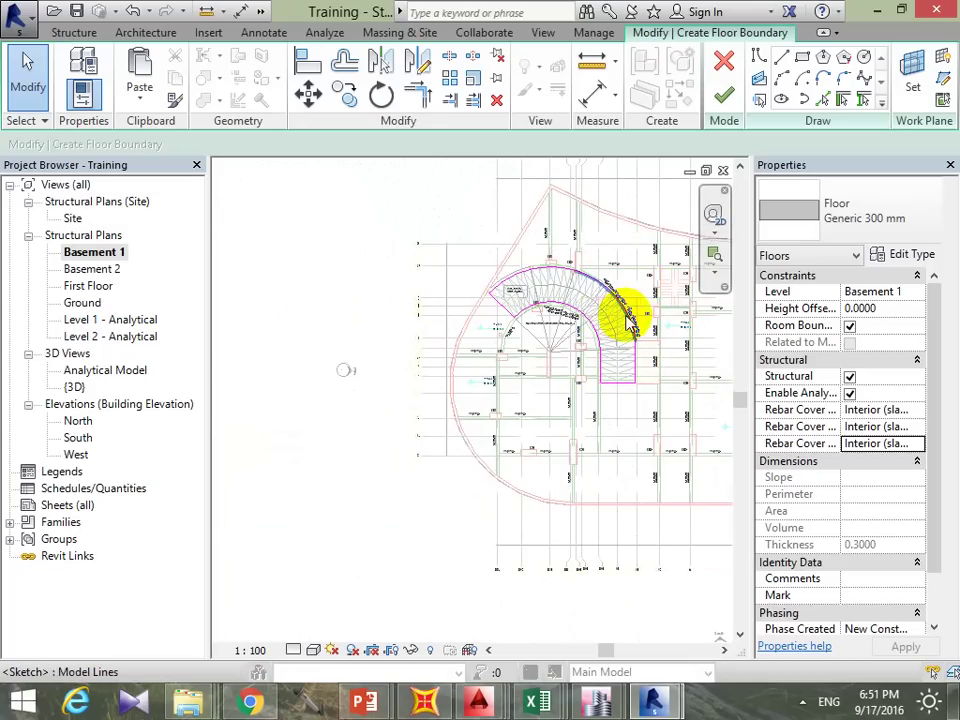
pyautogui.scroll(2, 640, 340)
pyautogui.moveTo(645, 350); pyautogui.dragTo(637, 350, button='middle')
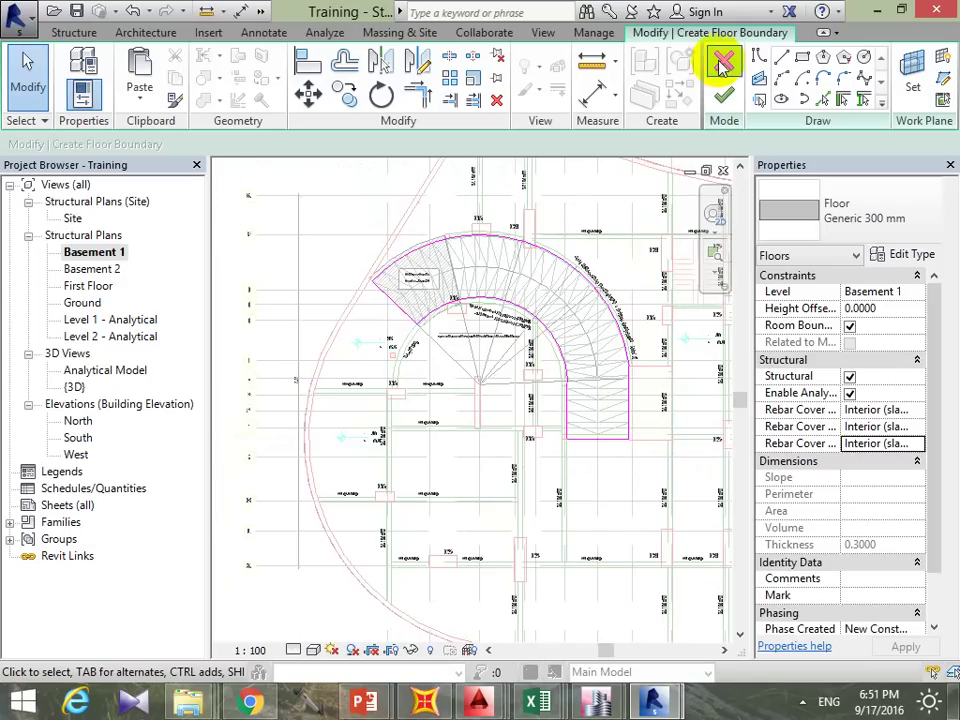
pyautogui.click(724, 93)
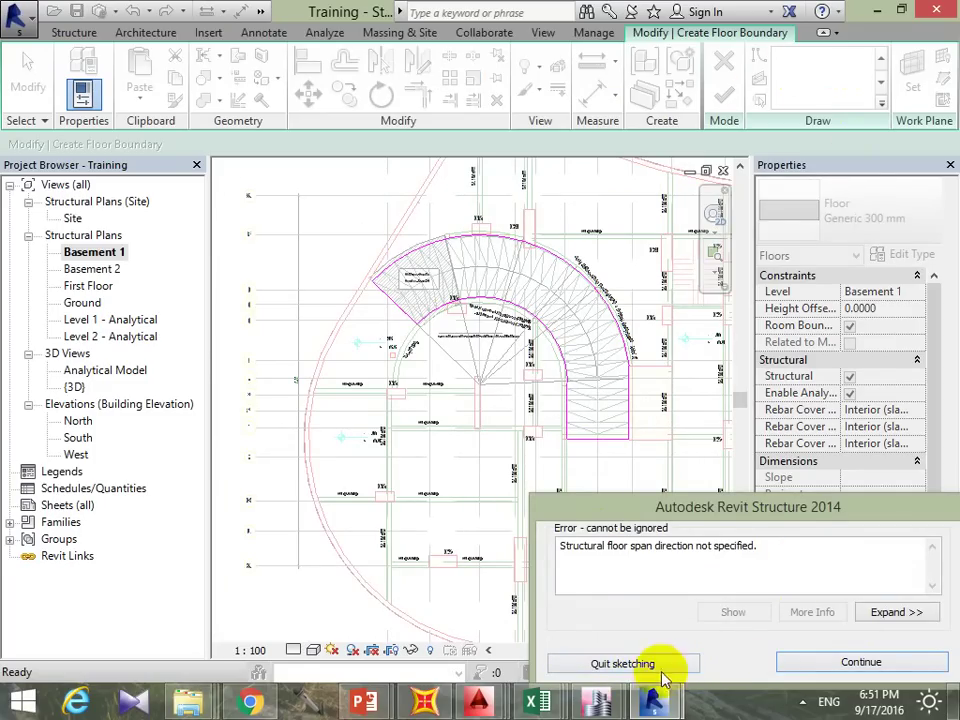
pyautogui.click(840, 665)
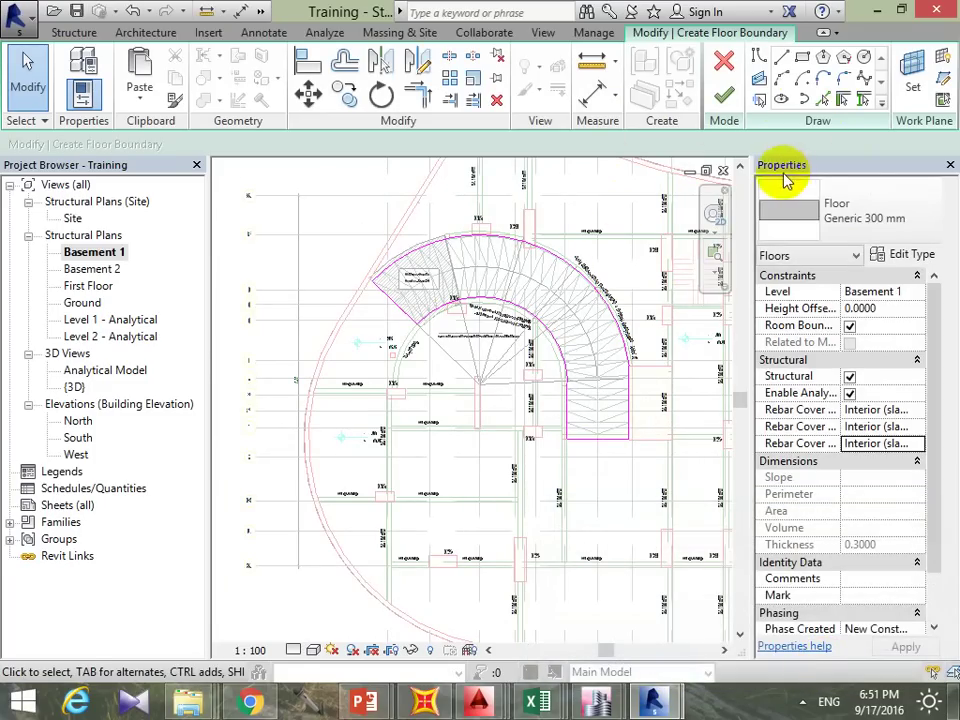
pyautogui.moveTo(653, 224); pyautogui.dragTo(553, 251, button='middle')
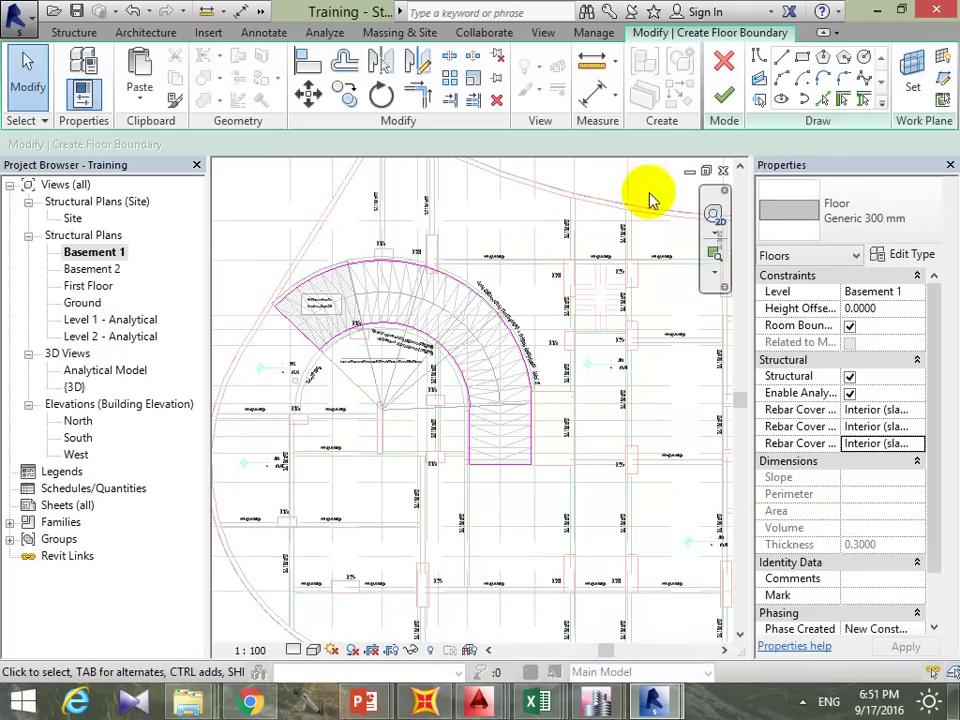
# Step: Set a span direction edge, finish the 57.565 m² ramp floor, and attach the walls below
pyautogui.click(762, 100)
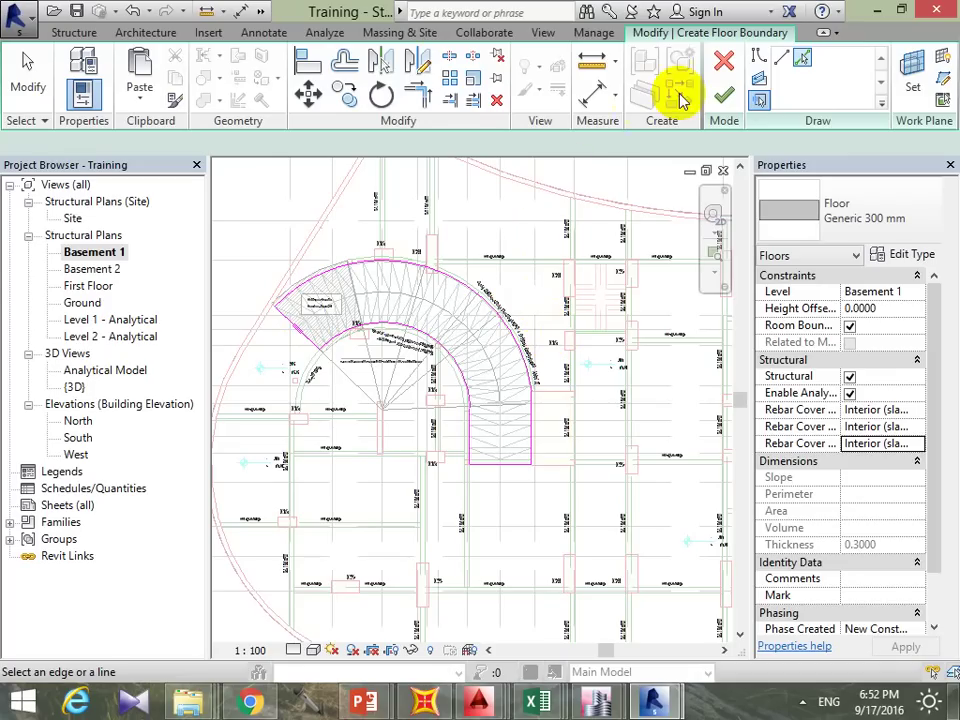
pyautogui.click(725, 96)
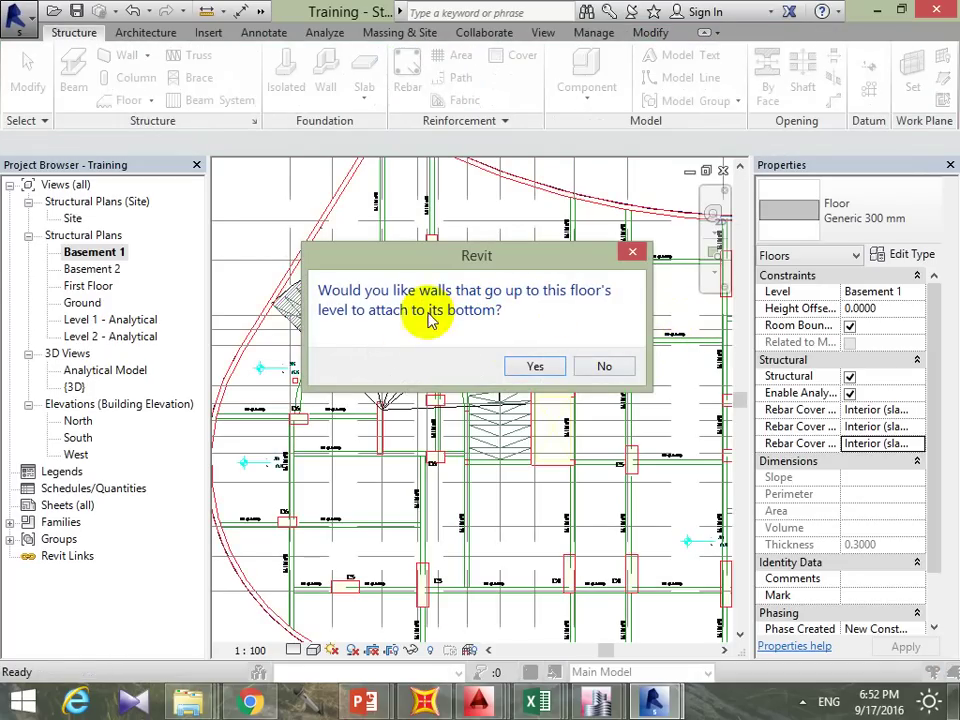
pyautogui.click(537, 366)
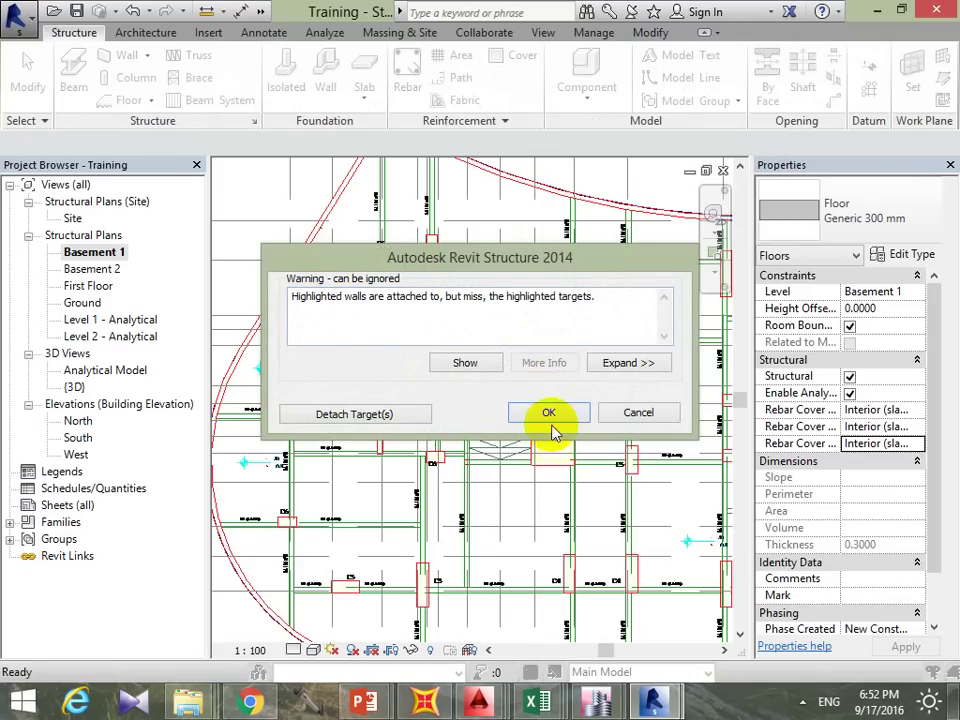
pyautogui.click(552, 414)
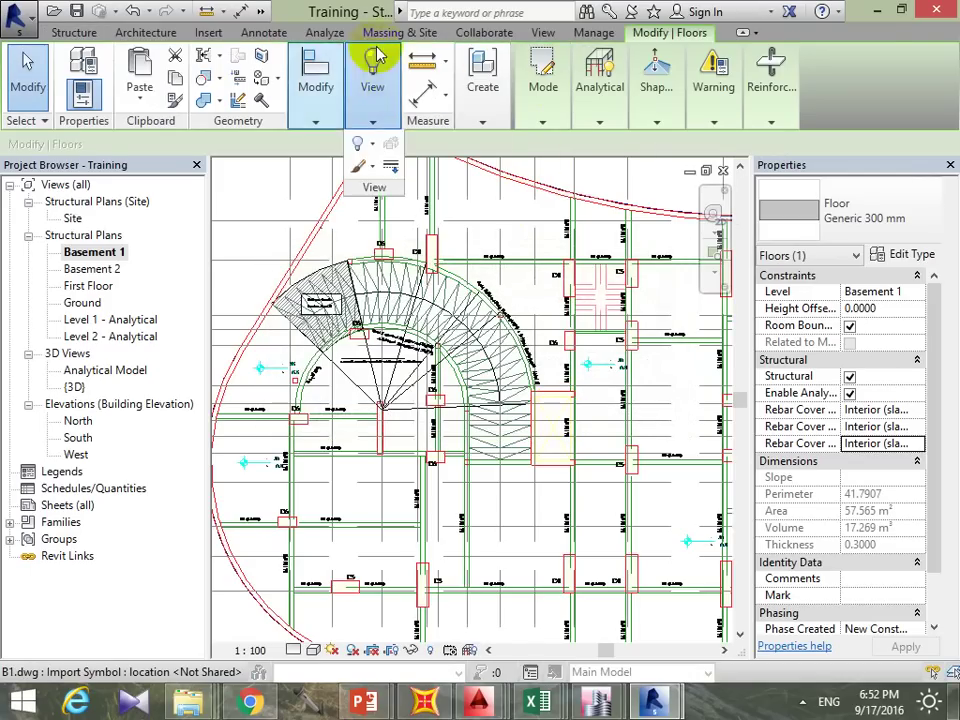
# Step: Open the default 3D view and cycle Tab selection between the ramp floor and the imported drawing
pyautogui.press('Escape')
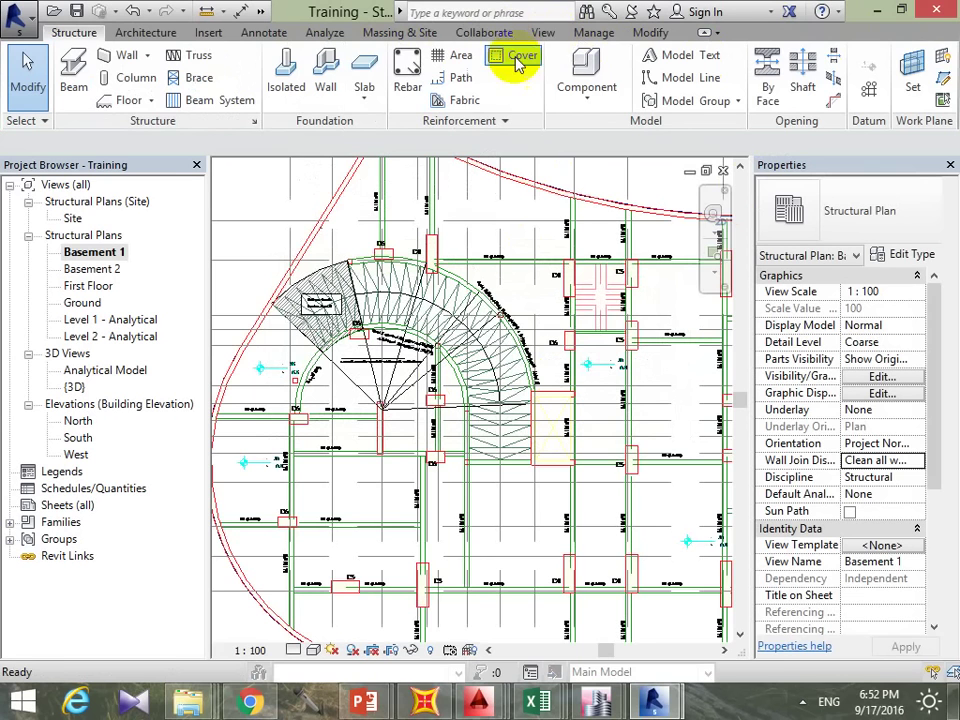
pyautogui.click(548, 34)
pyautogui.click(420, 82)
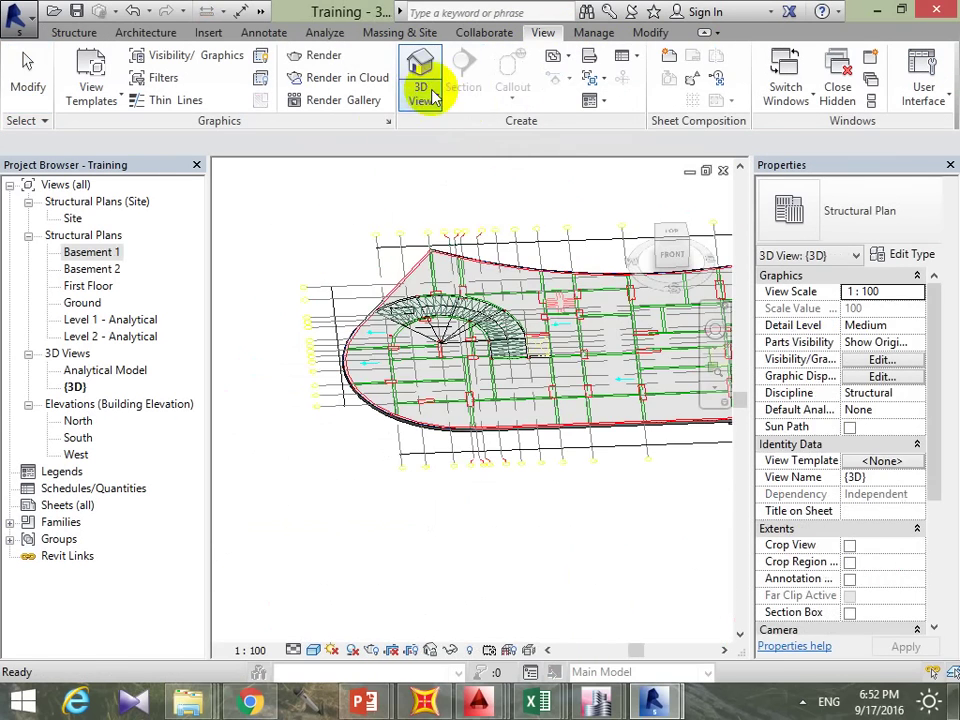
pyautogui.scroll(3, 493, 375)
pyautogui.click(515, 397)
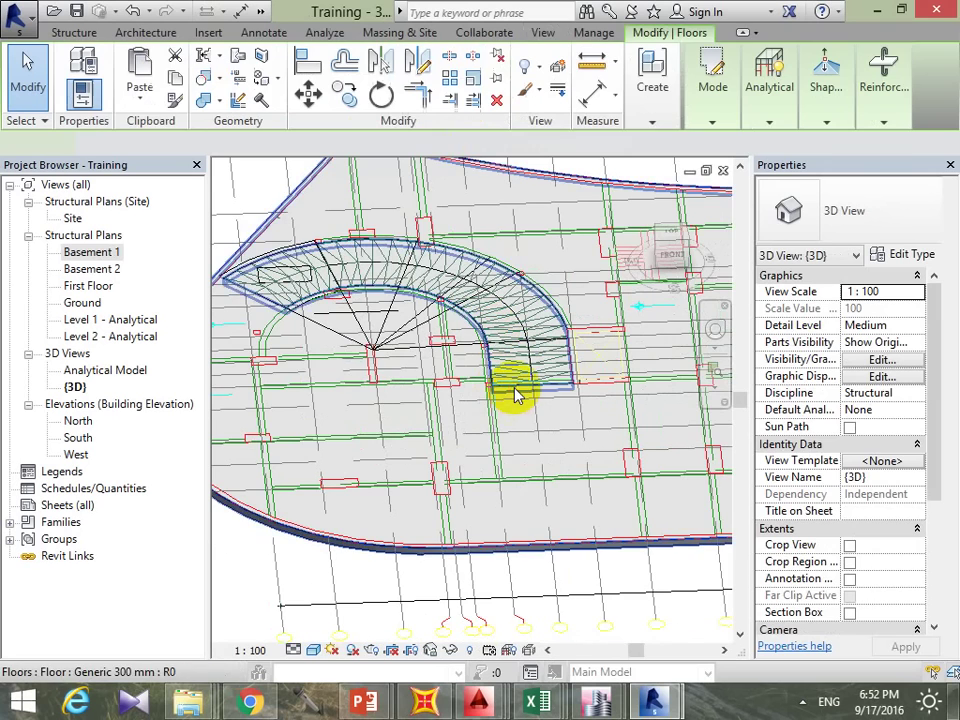
pyautogui.press('Escape')
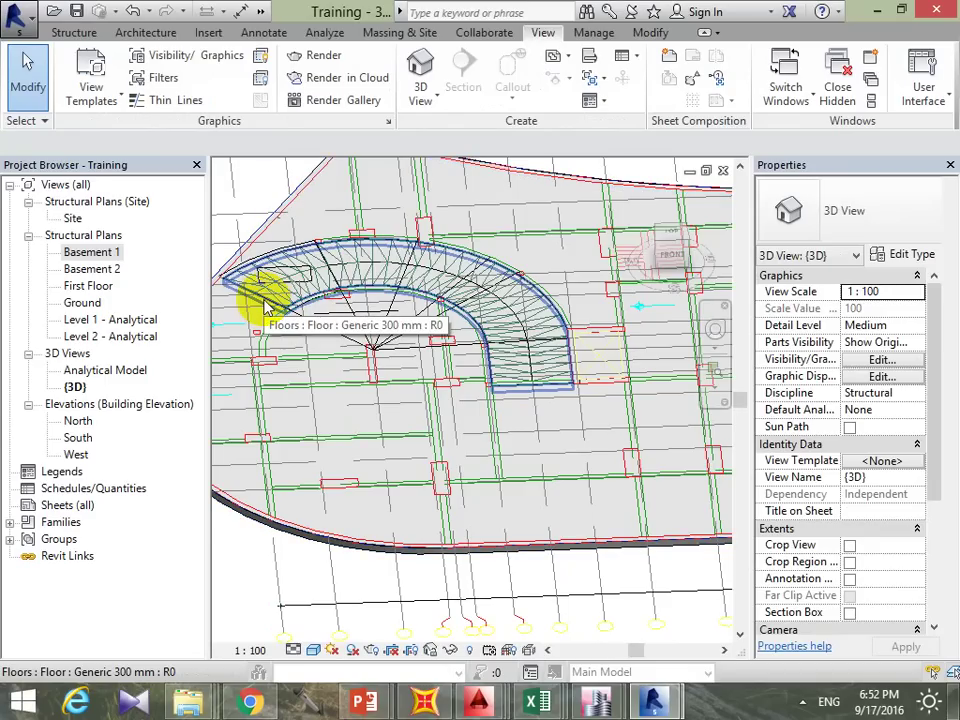
pyautogui.press('Tab')
pyautogui.press('Tab')
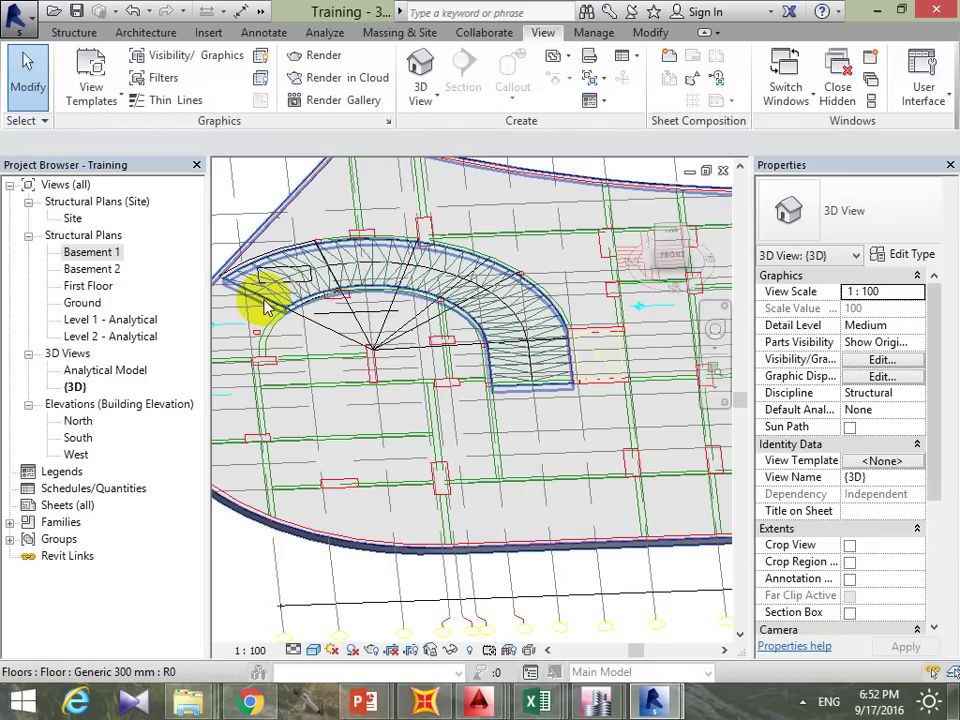
pyautogui.press('Tab')
pyautogui.press('Tab')
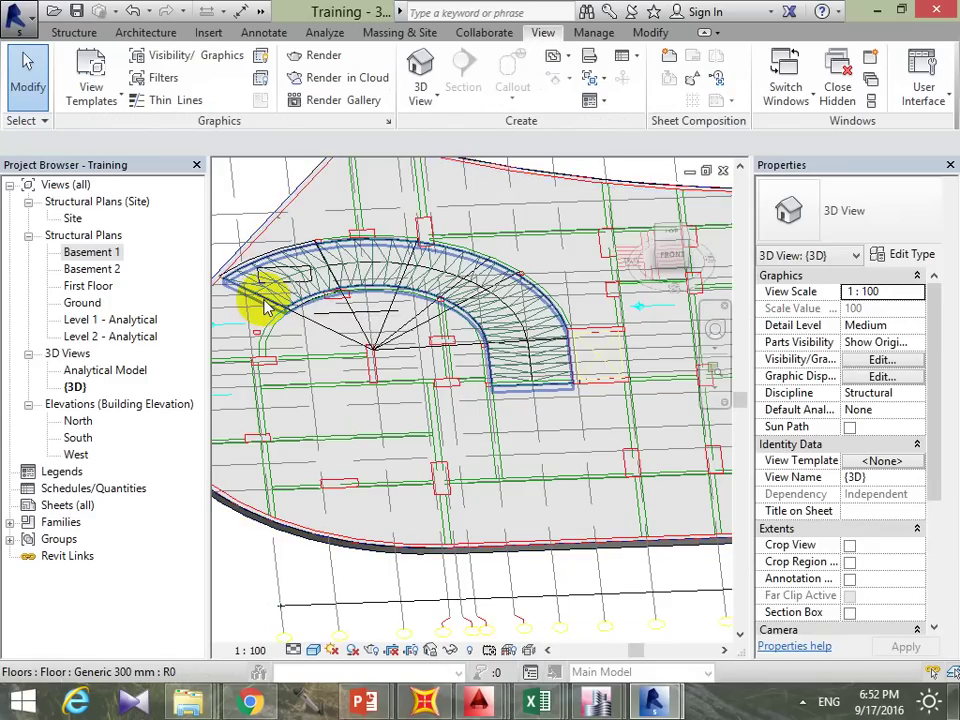
pyautogui.press('Tab')
pyautogui.press('Tab')
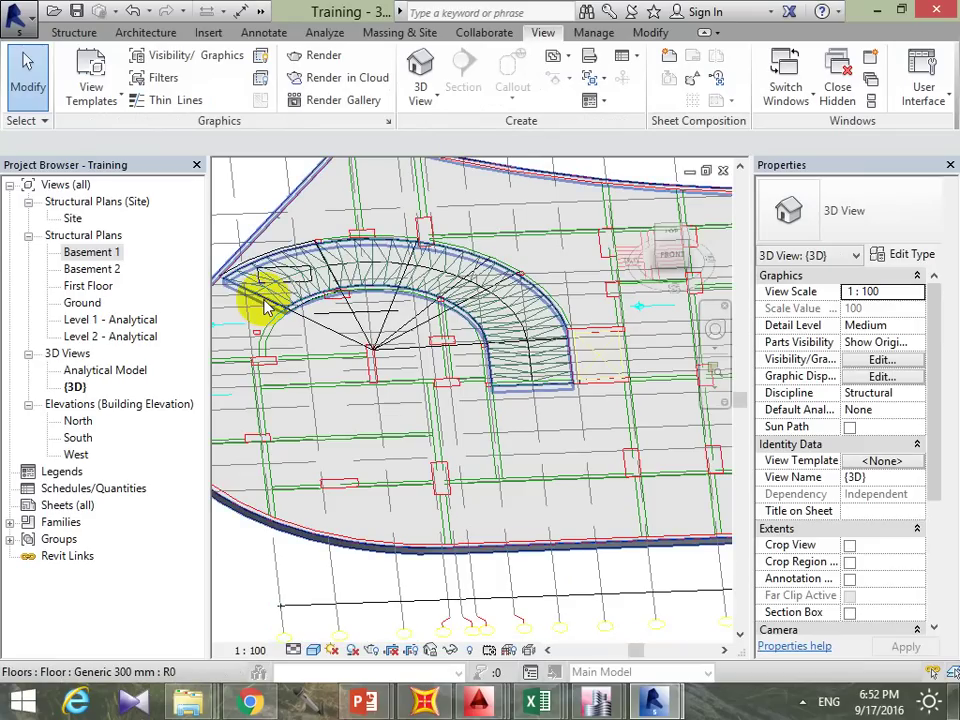
# Step: Try selecting the main basement floor, then settle on selecting the curved ramp floor
pyautogui.click(265, 306)
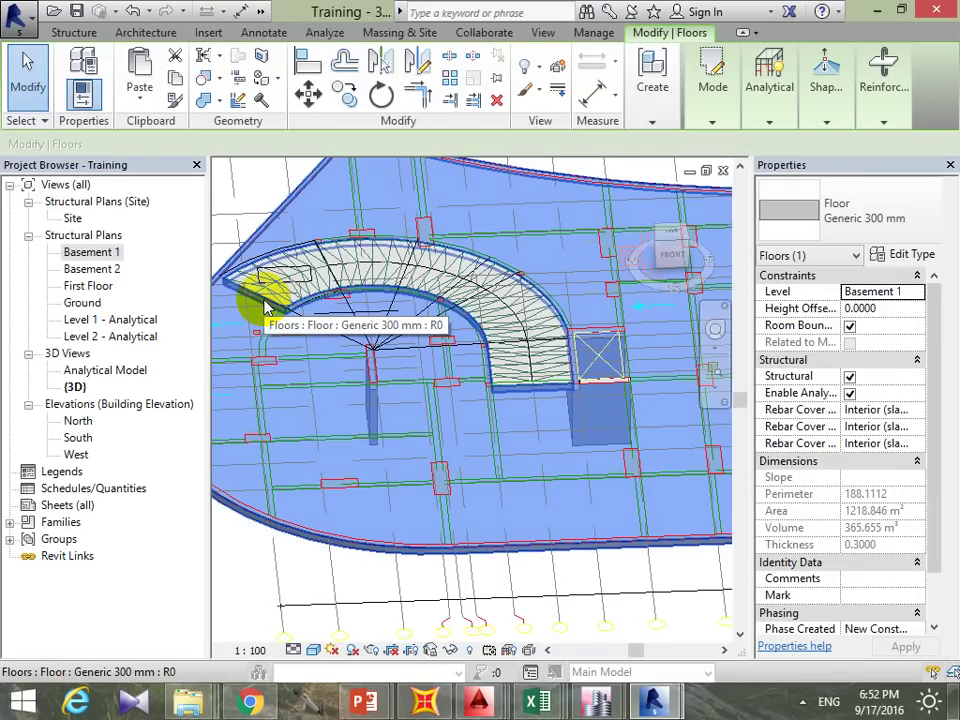
pyautogui.press('Escape')
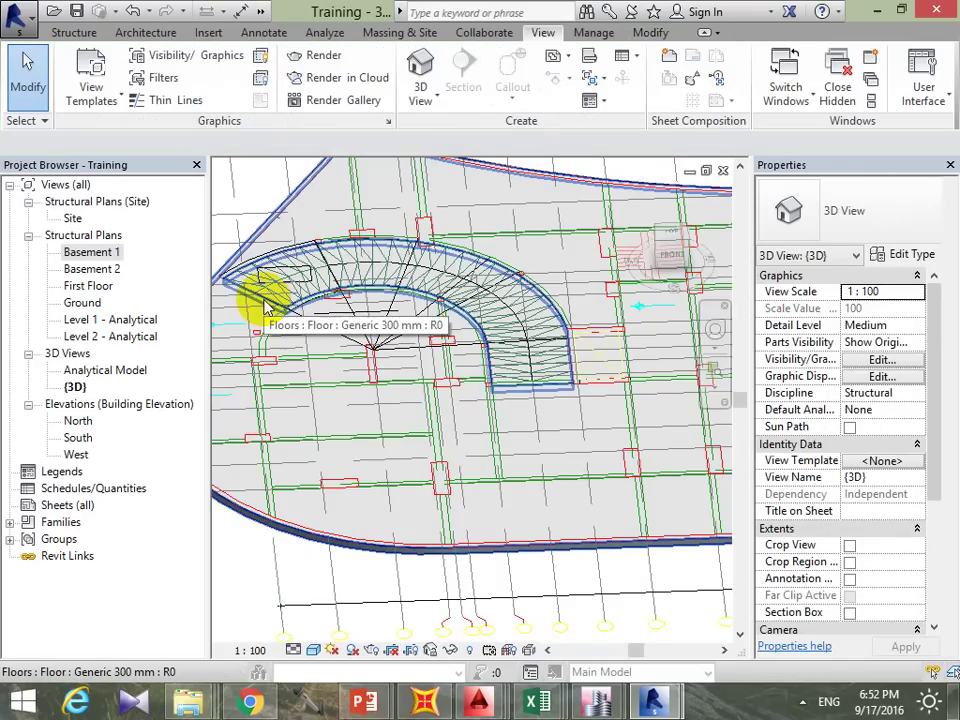
pyautogui.click(253, 300)
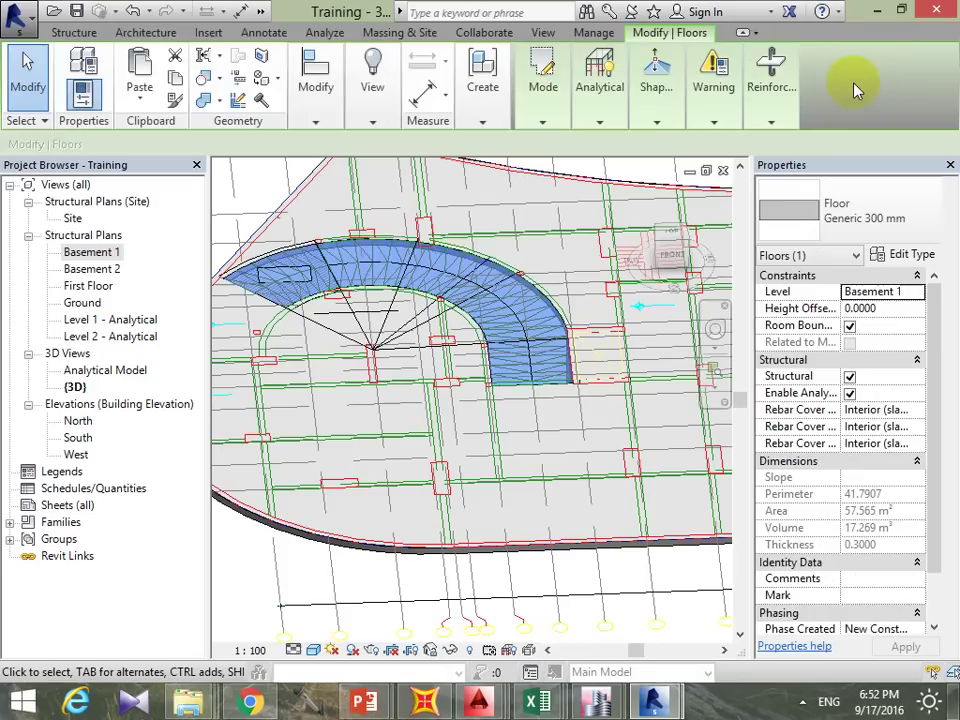
pyautogui.press('Escape')
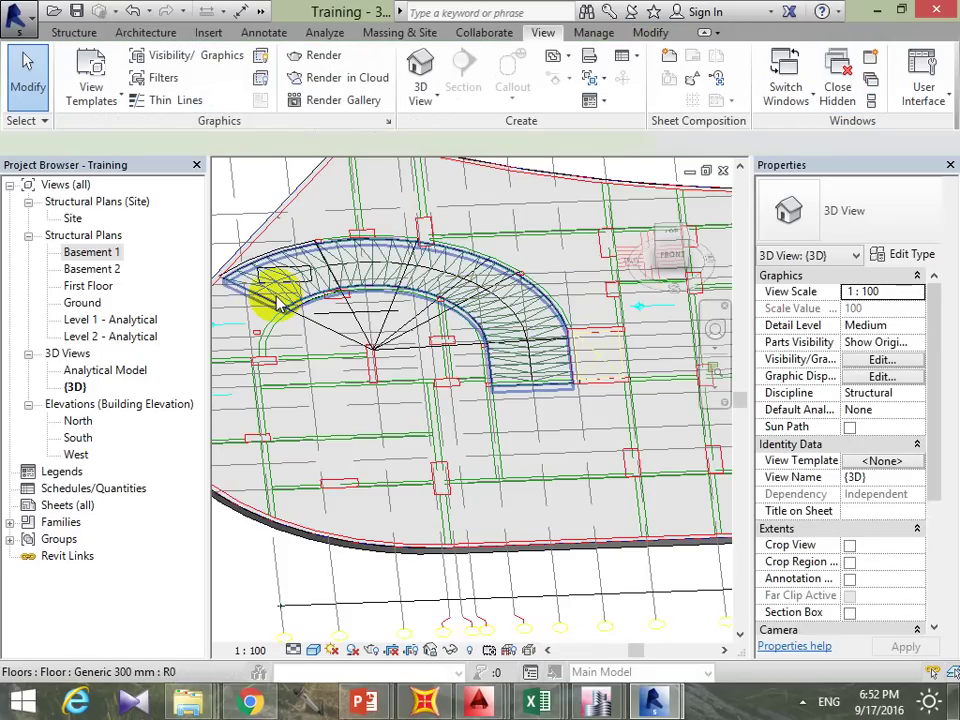
pyautogui.click(281, 305)
pyautogui.moveTo(771, 75)
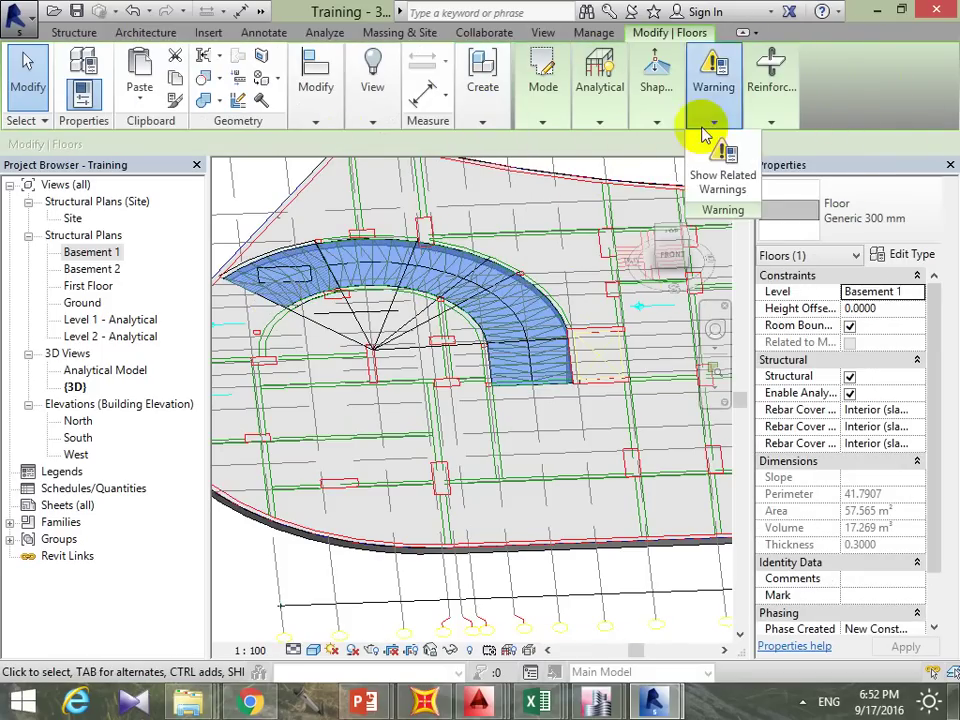
pyautogui.moveTo(656, 90)
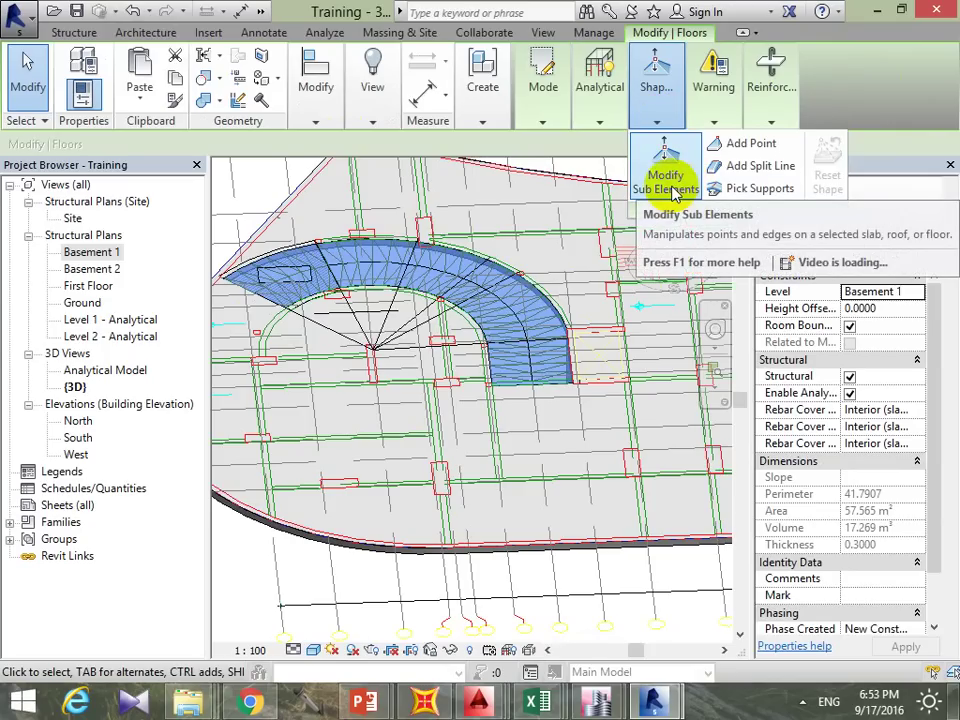
# Step: Trial-drop the ramp's left-end vertex to -3 with Modify Sub Elements, then undo it
pyautogui.click(672, 190)
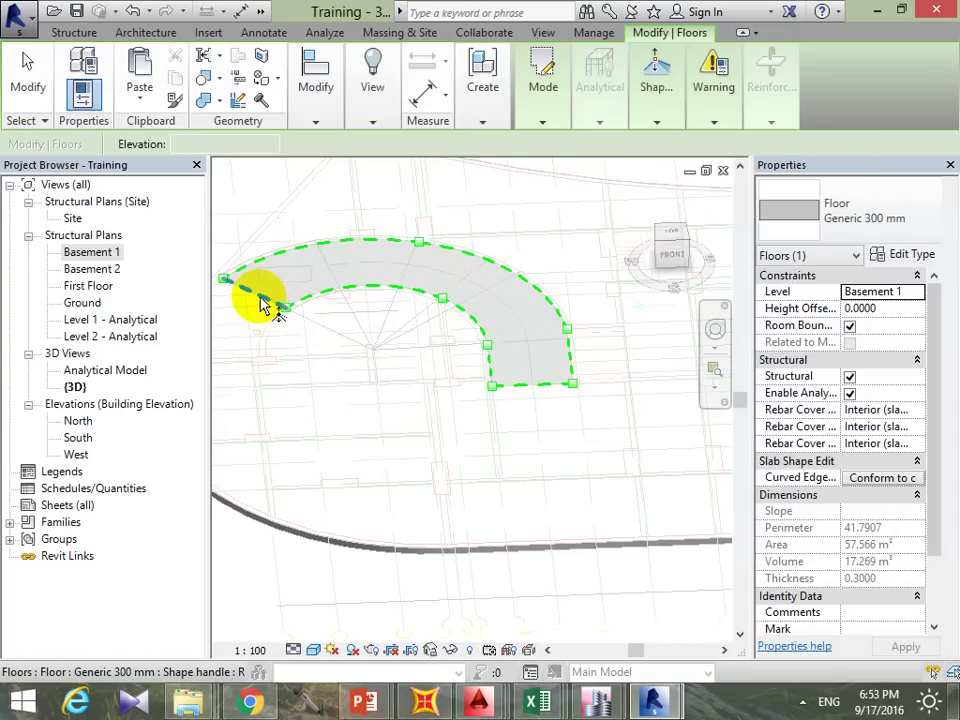
pyautogui.click(262, 305)
pyautogui.write('-3')
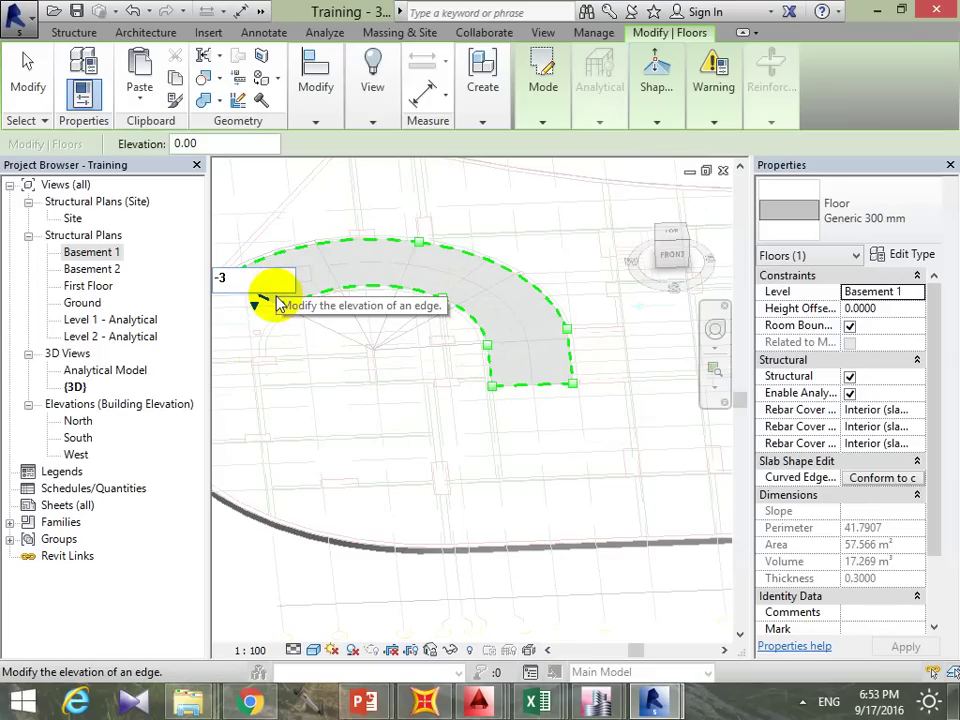
pyautogui.press('Return')
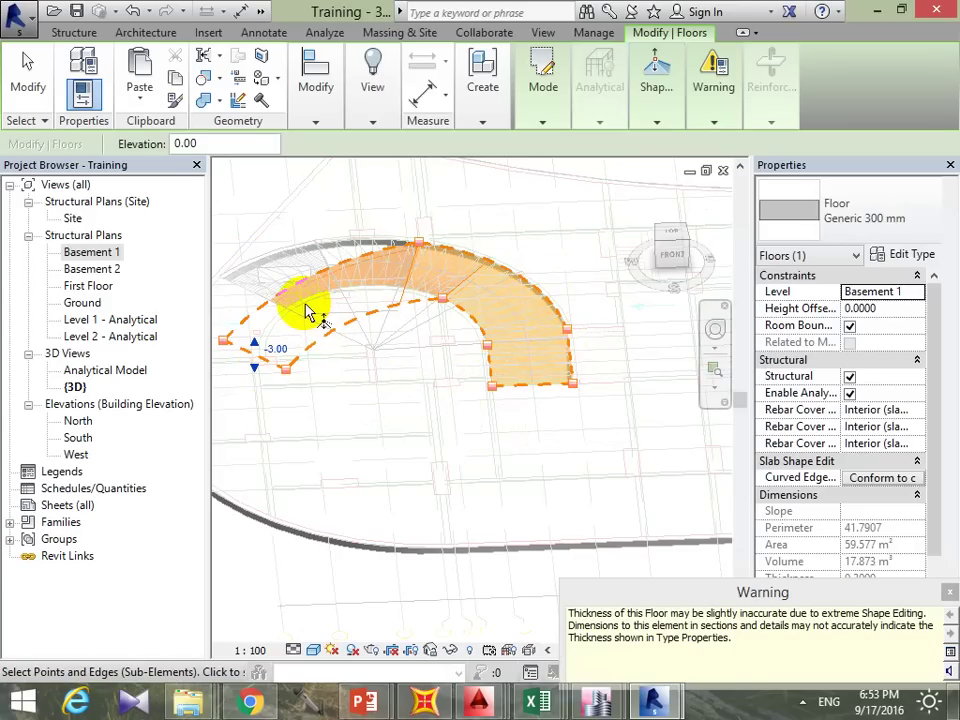
pyautogui.hotkey('ctrl', 'z')
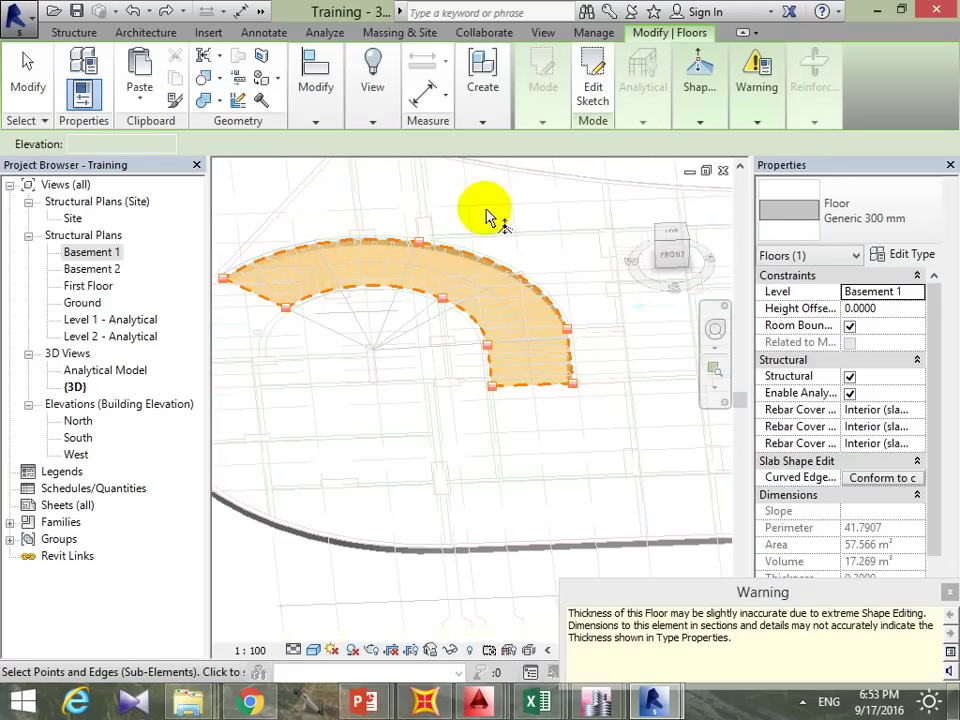
# Step: Add a split line across the ramp's left end from the outer to the inner edge
pyautogui.click(712, 124)
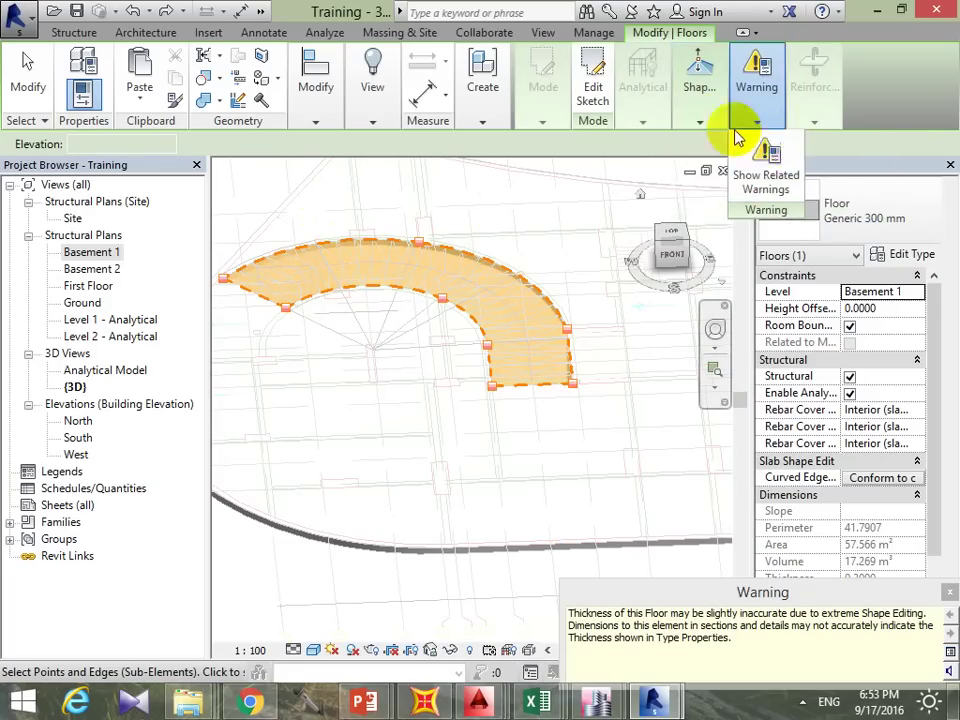
pyautogui.click(712, 124)
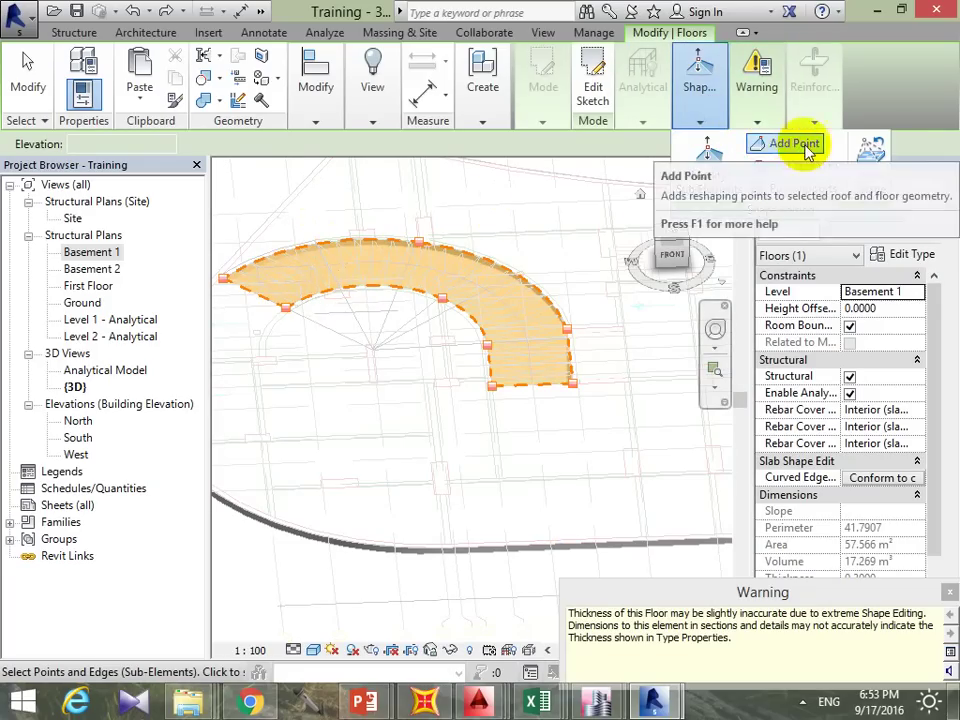
pyautogui.click(785, 165)
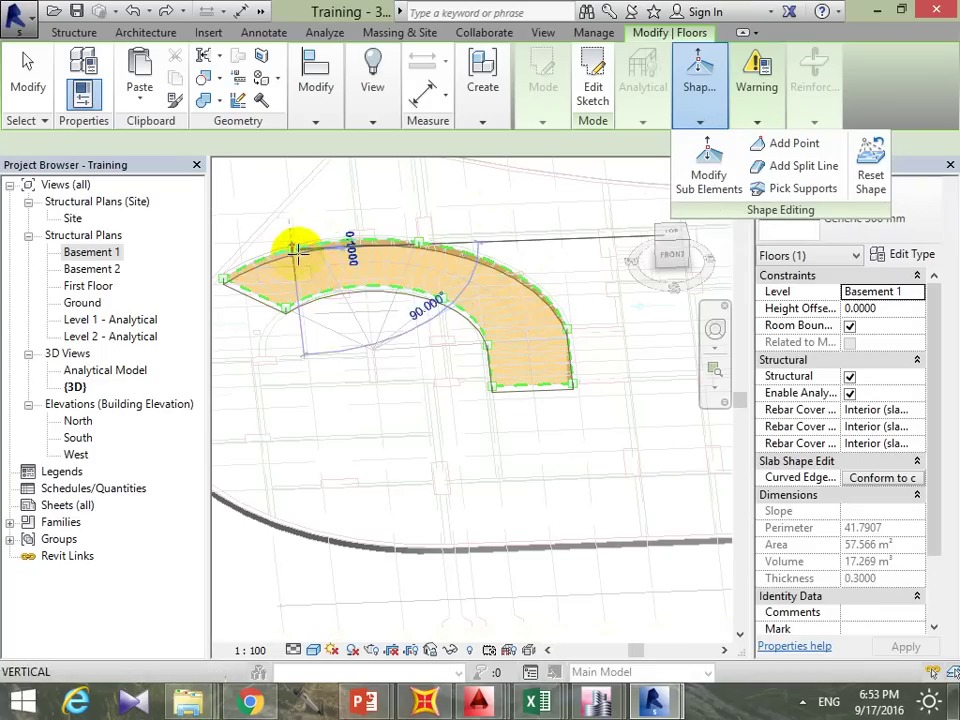
pyautogui.click(300, 253)
pyautogui.click(328, 291)
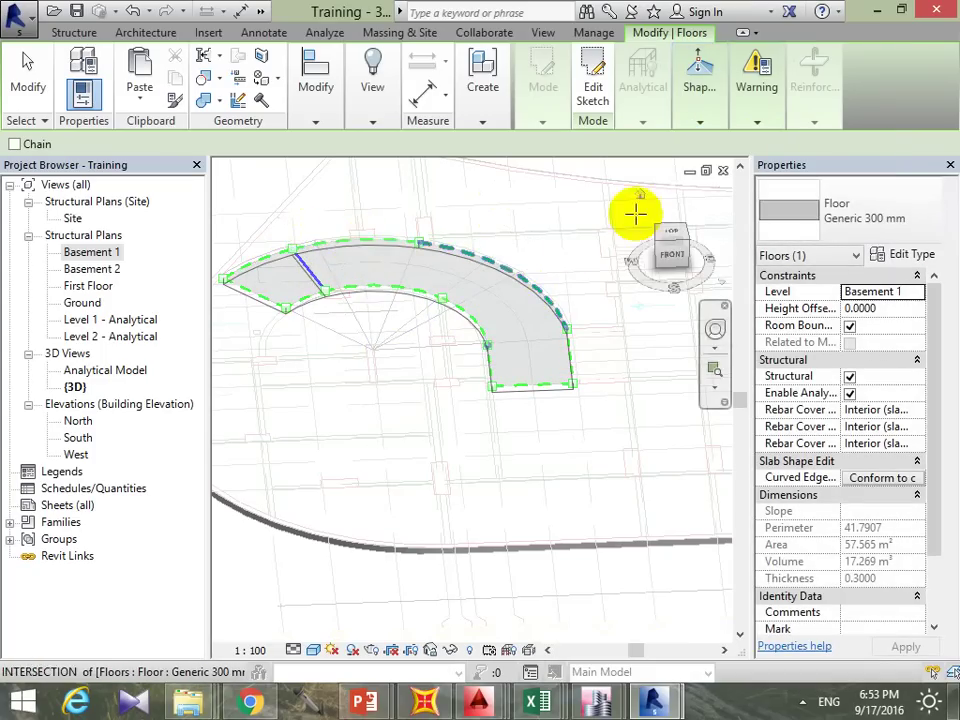
pyautogui.press('Escape')
pyautogui.press('Escape')
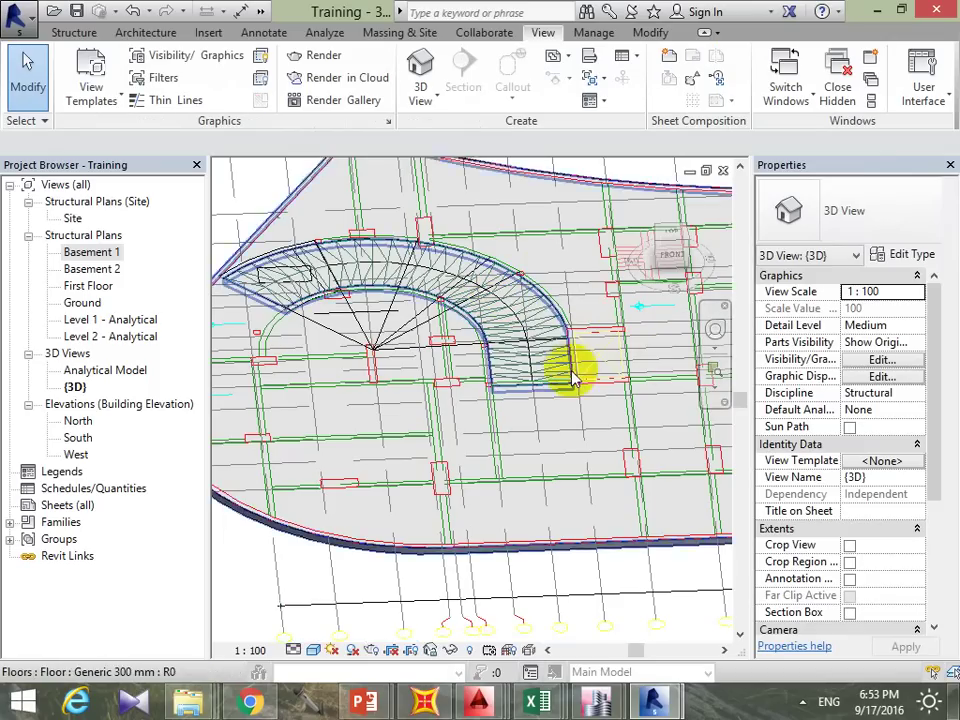
# Step: Edit the main floor's boundary in the Basement 1 plan, window-select the ramp lines, and finish
pyautogui.click(267, 295)
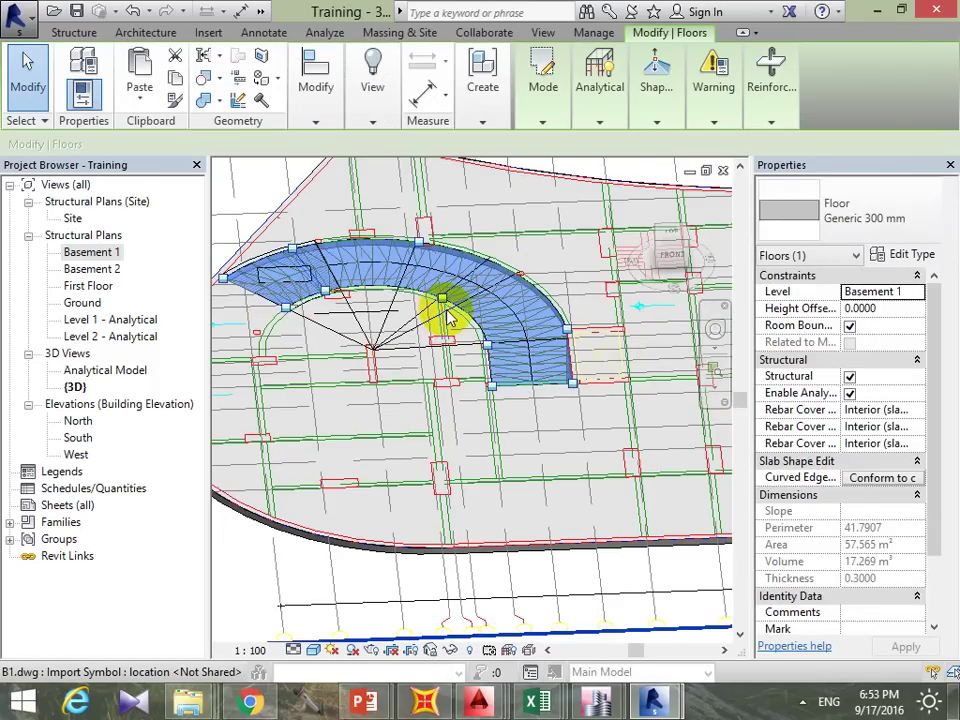
pyautogui.press('Escape')
pyautogui.doubleClick(428, 556)
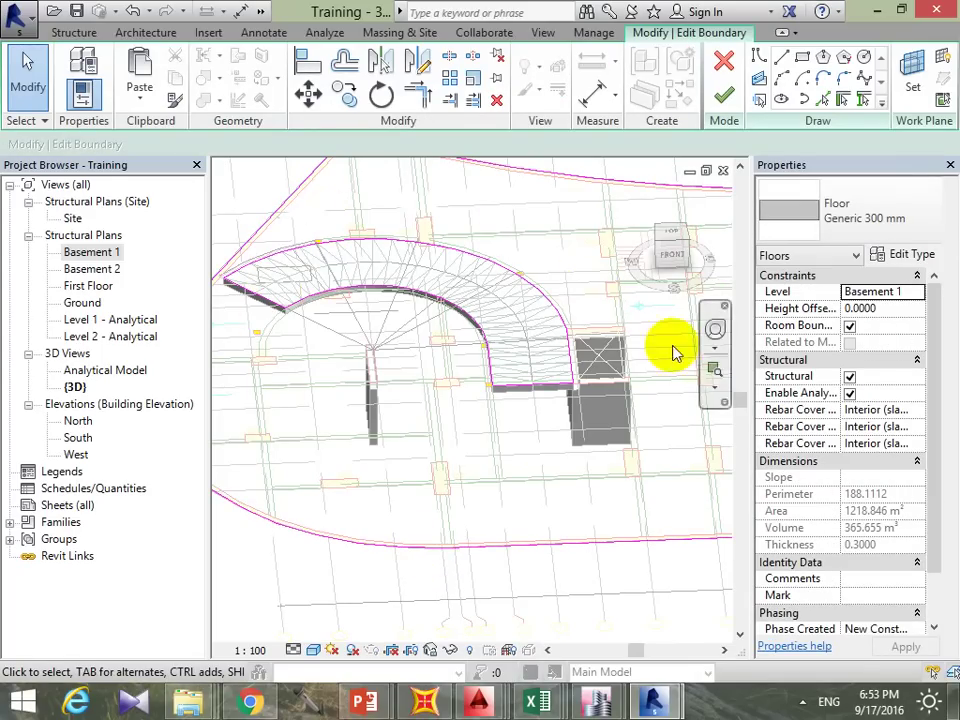
pyautogui.doubleClick(98, 253)
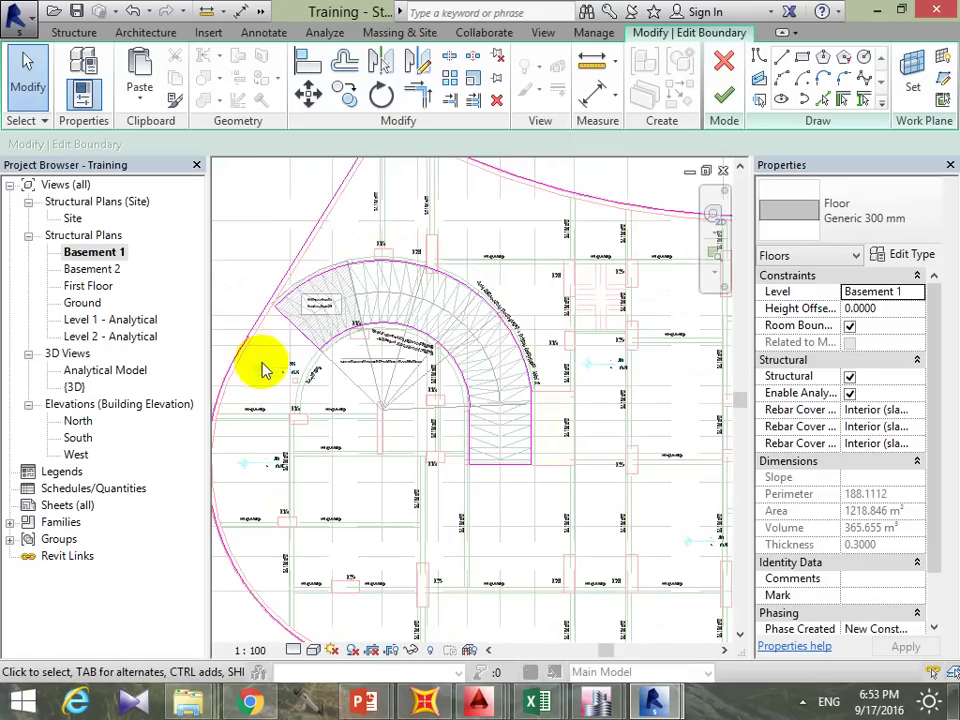
pyautogui.moveTo(396, 375); pyautogui.dragTo(469, 355, button='middle')
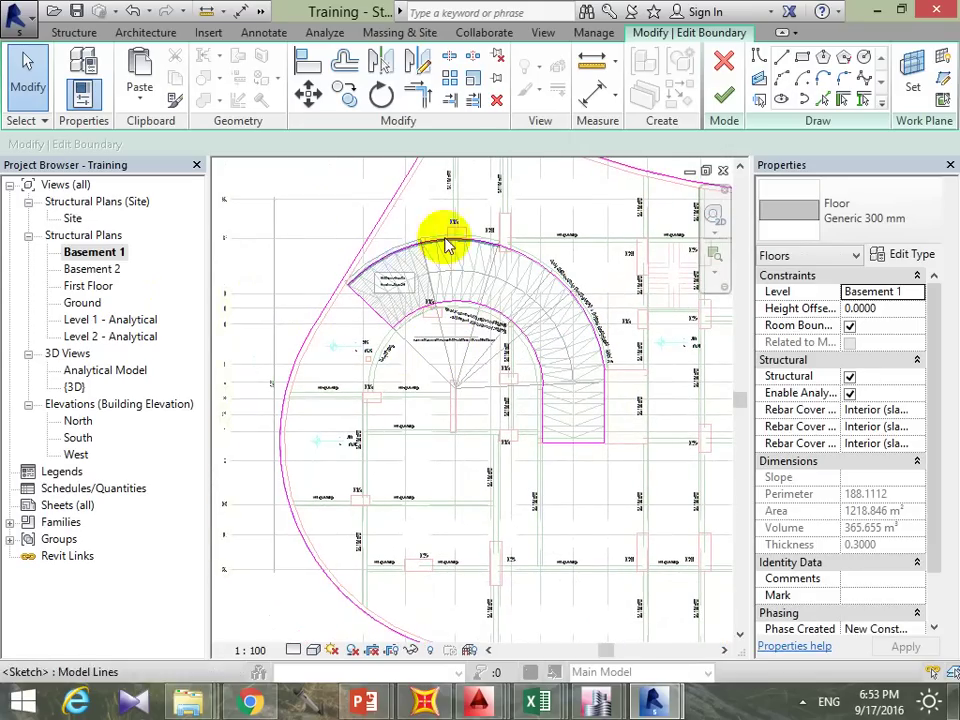
pyautogui.moveTo(236, 472); pyautogui.dragTo(647, 222)
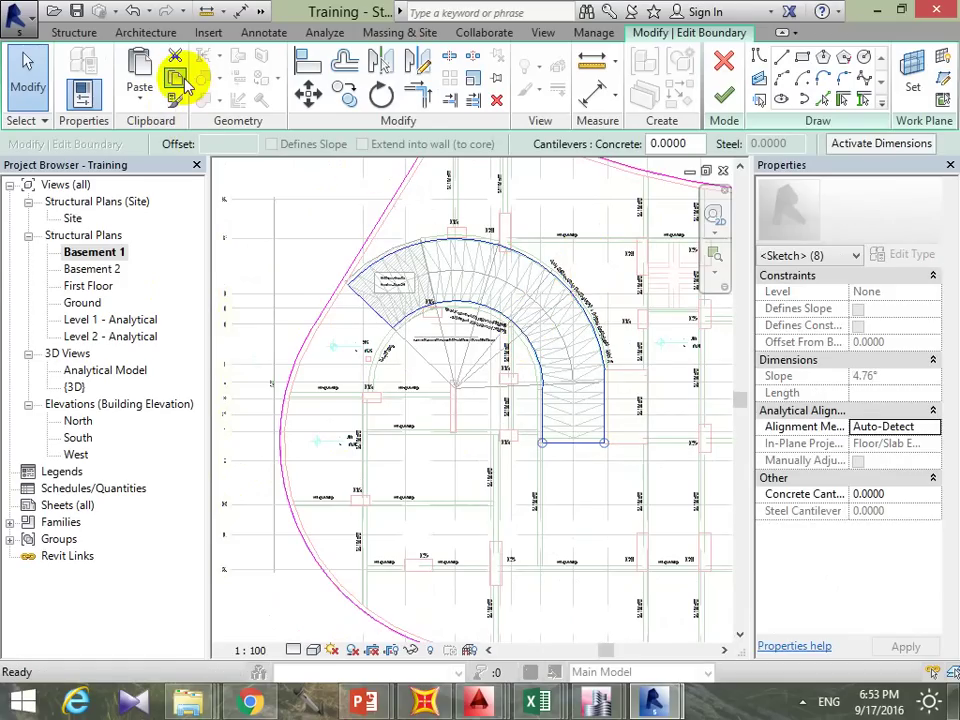
pyautogui.click(723, 95)
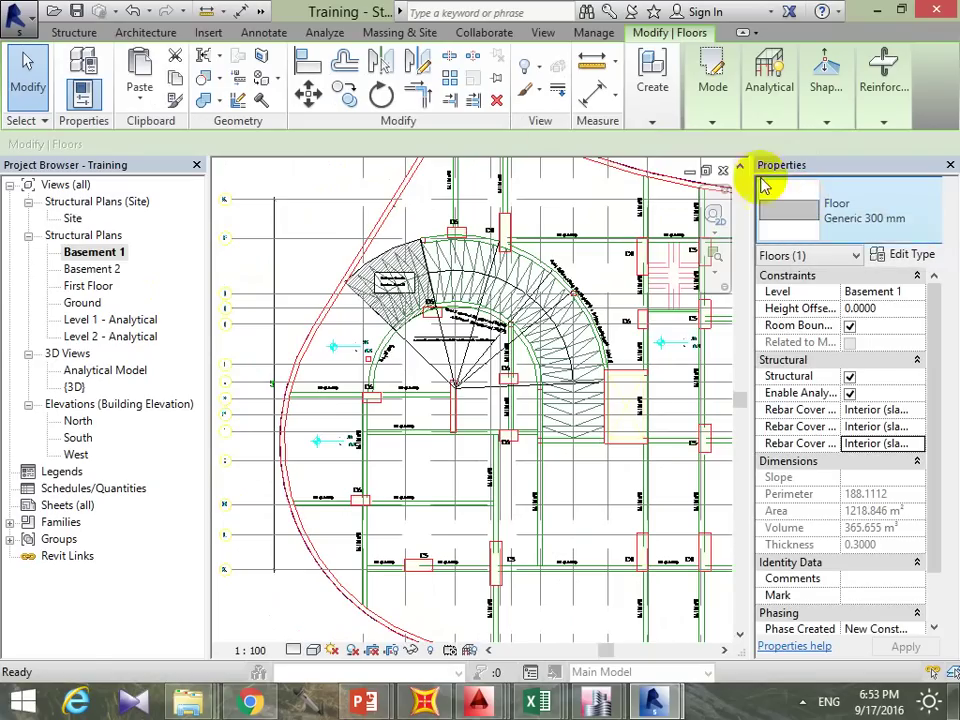
pyautogui.click(74, 32)
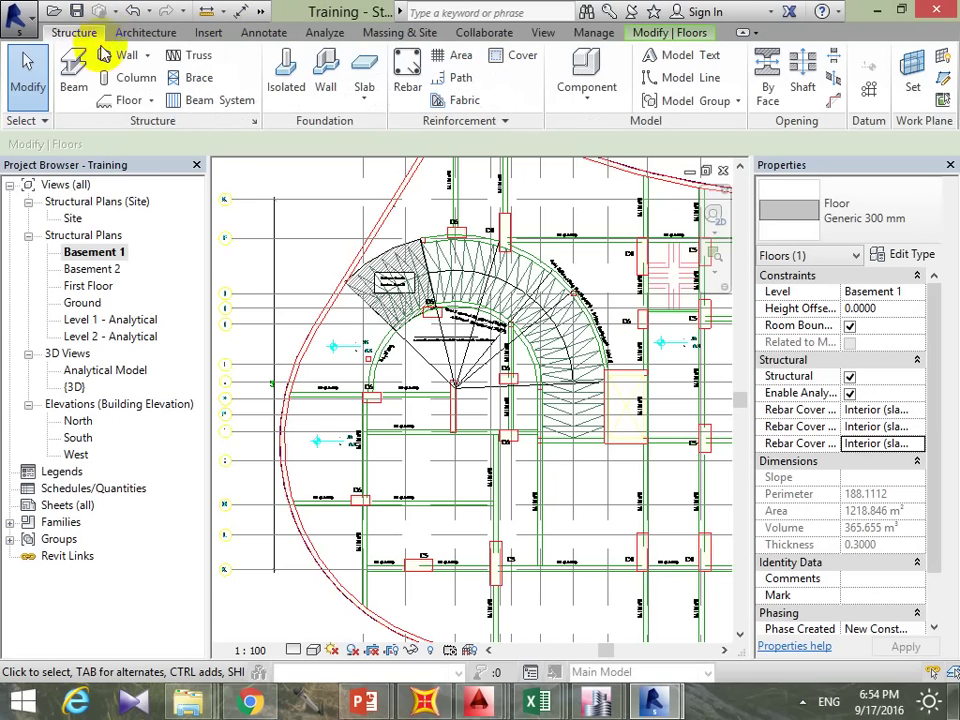
pyautogui.click(150, 100)
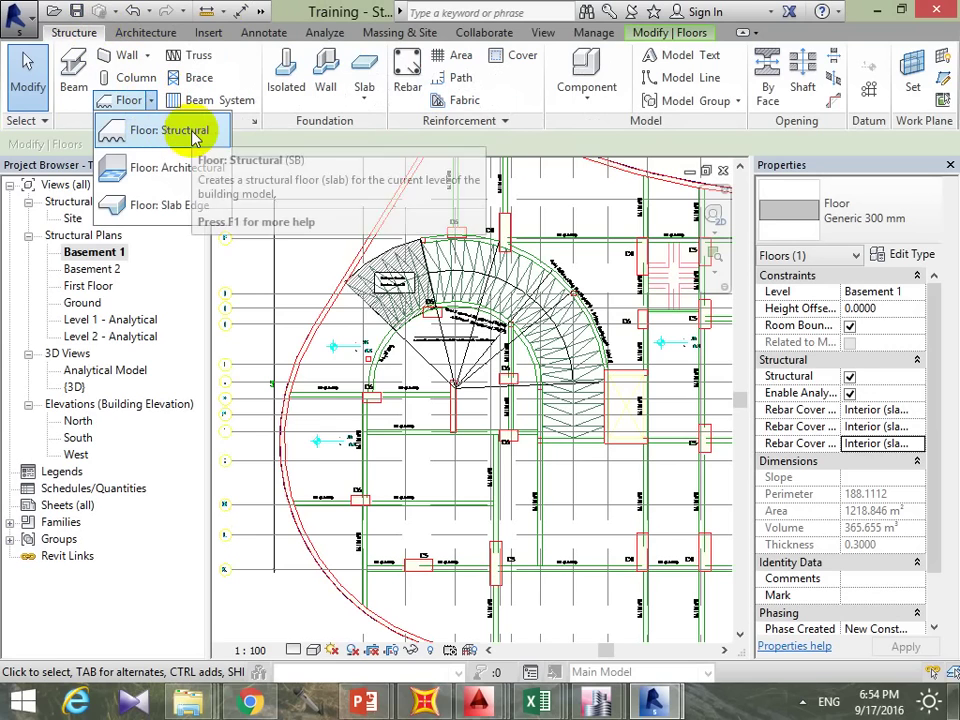
pyautogui.click(165, 133)
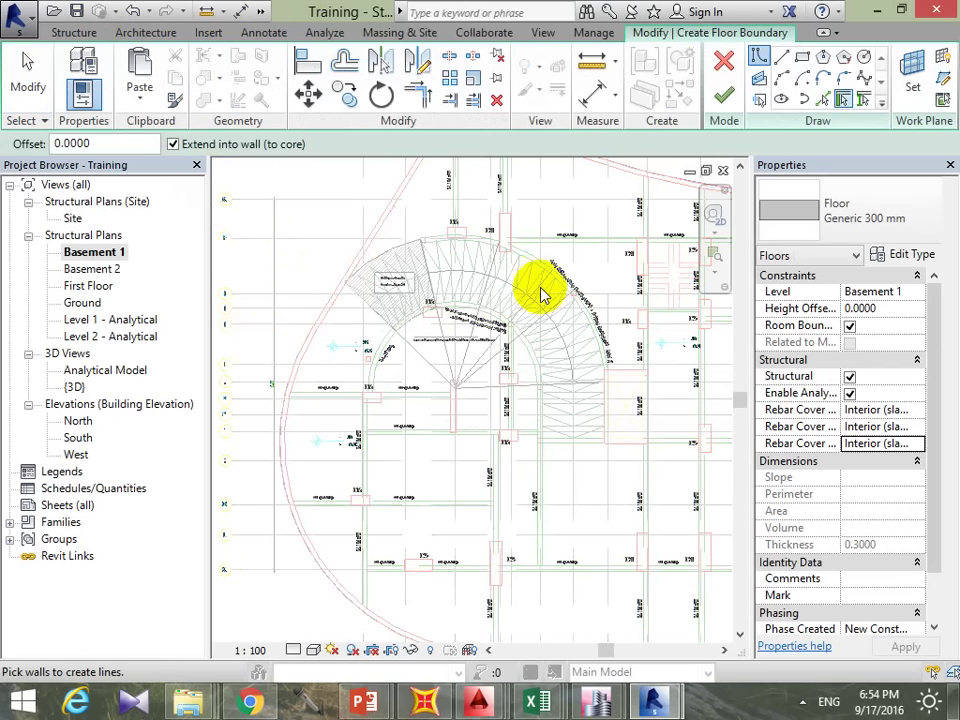
pyautogui.moveTo(645, 293); pyautogui.dragTo(615, 311, button='middle')
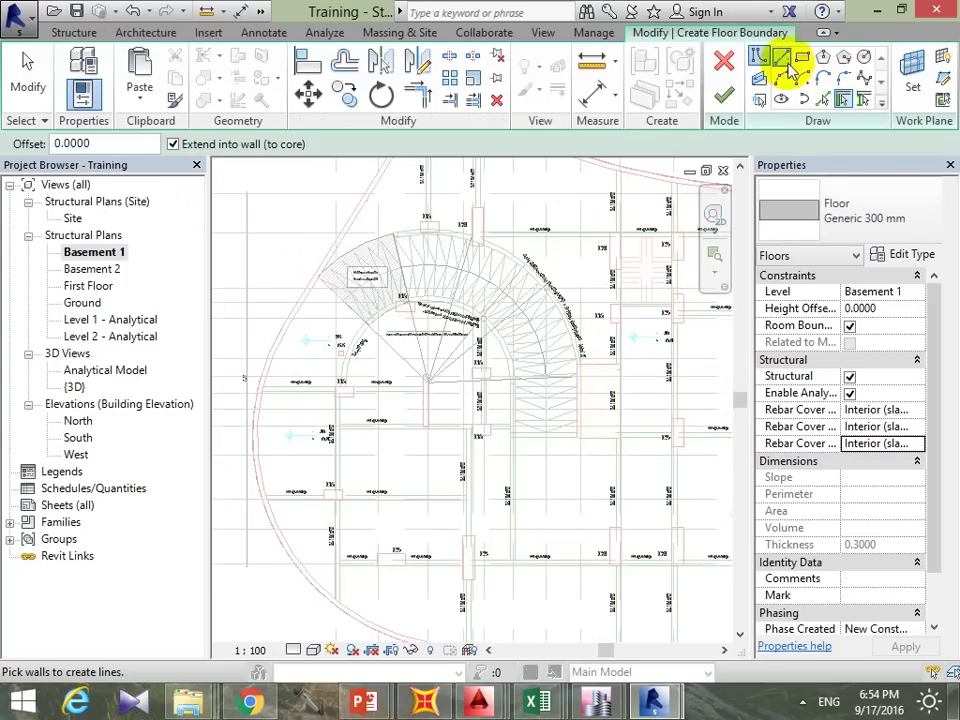
pyautogui.click(824, 101)
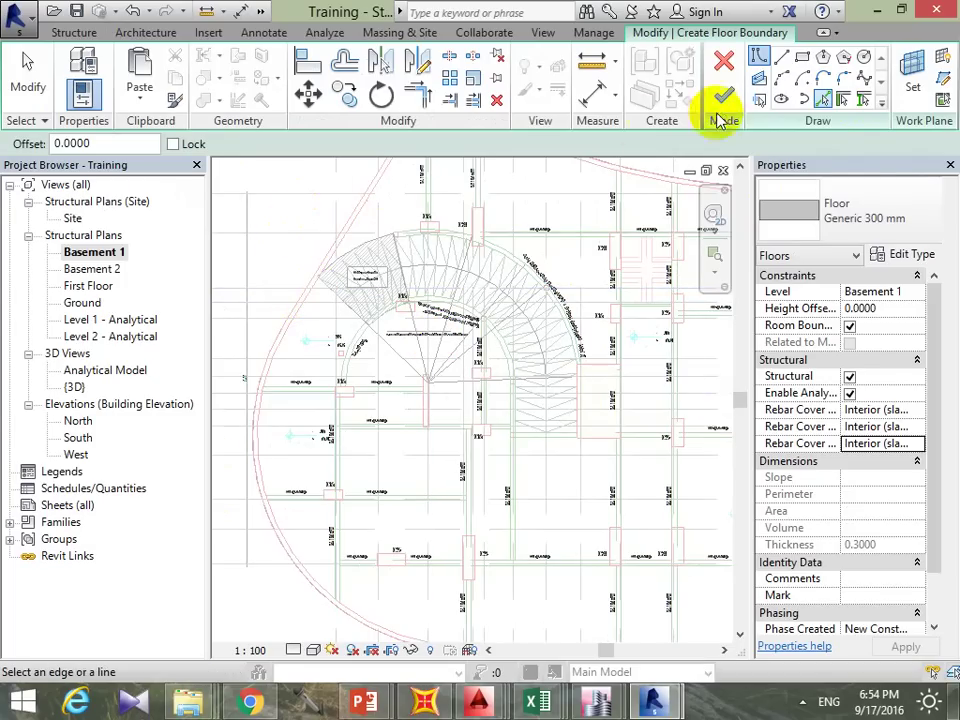
pyautogui.press('Escape')
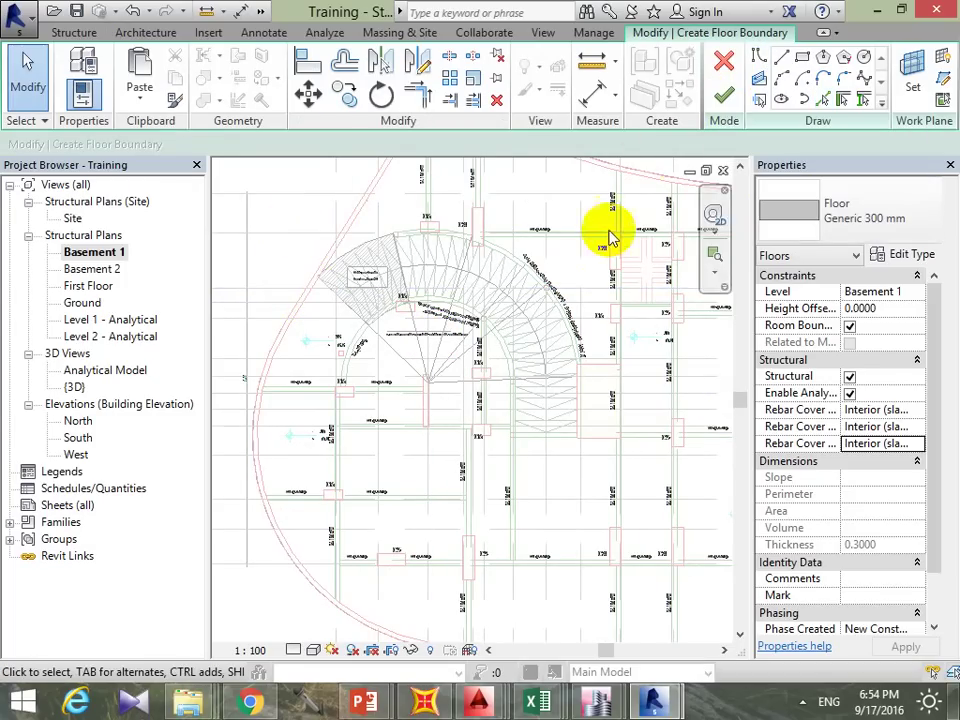
pyautogui.click(726, 62)
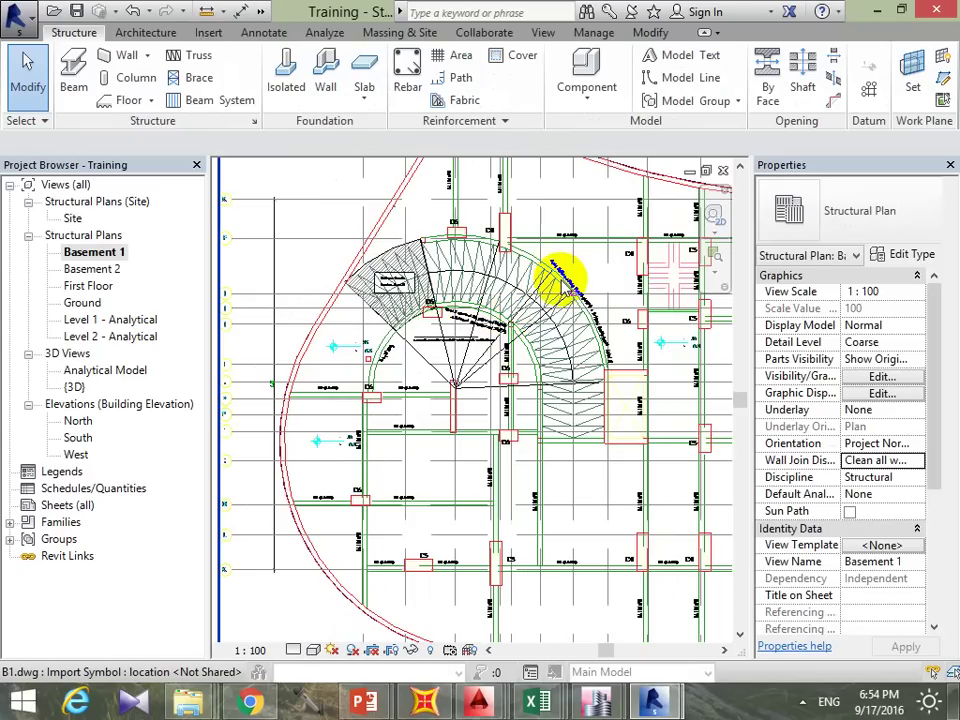
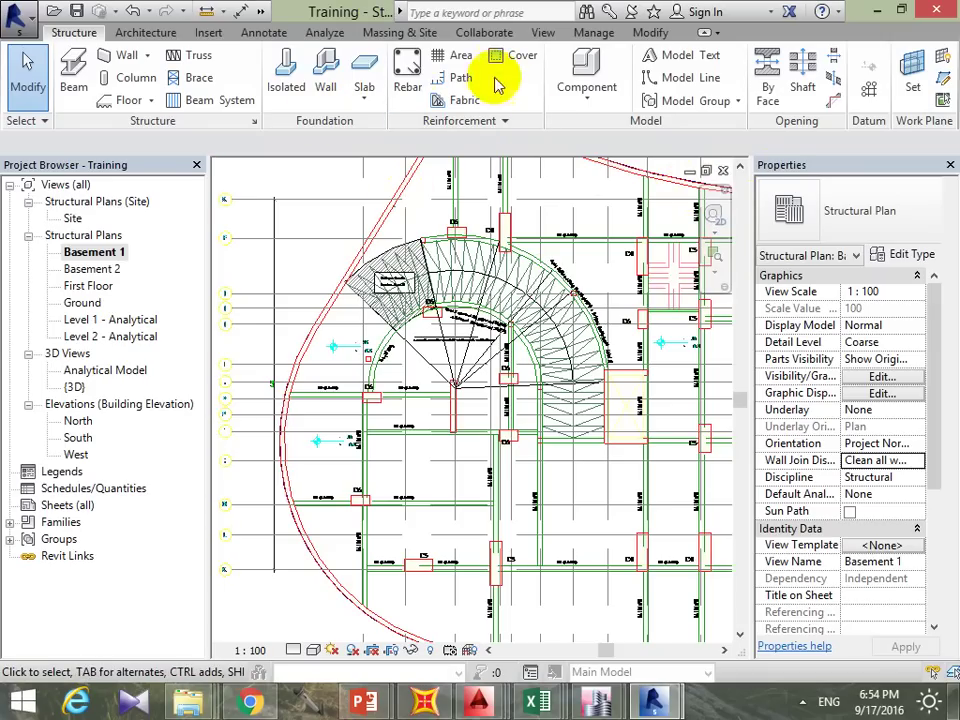
# Step: Open the {3D} view and select the curved Generic 300 mm ramp floor on Basement 1
pyautogui.click(549, 37)
pyautogui.click(420, 90)
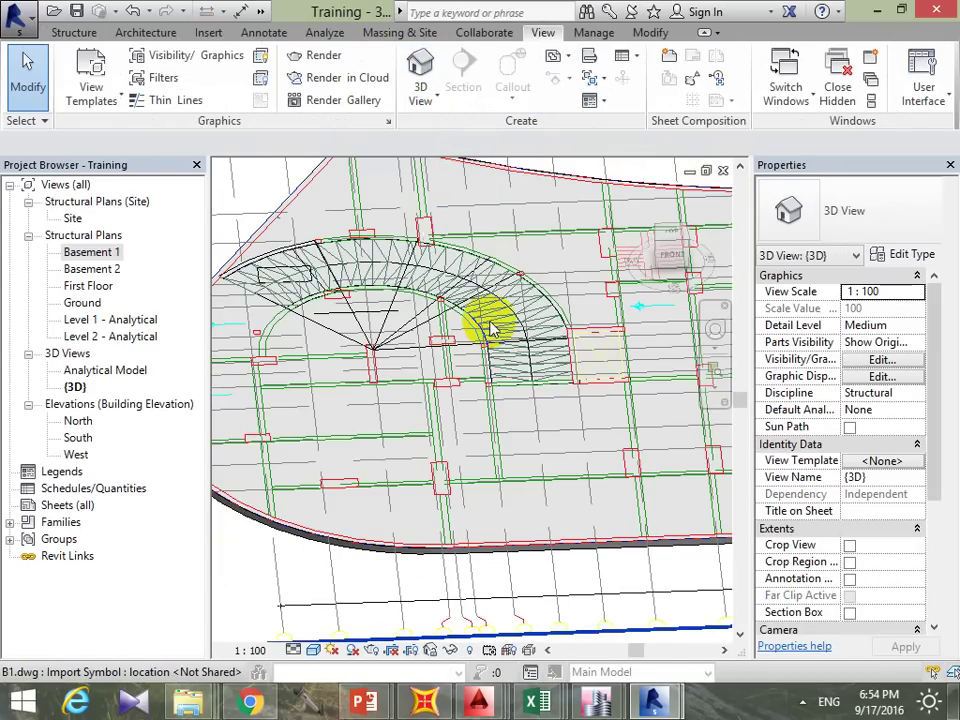
pyautogui.click(281, 307)
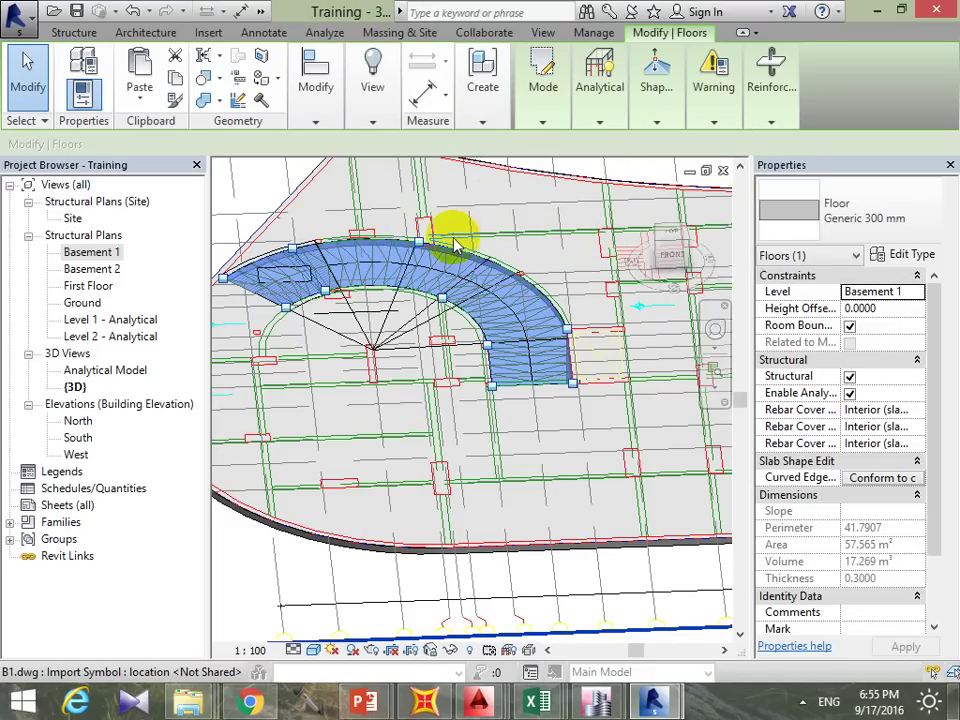
# Step: Start Add Split Line and draw the first three radial split lines across the curved floor
pyautogui.click(676, 102)
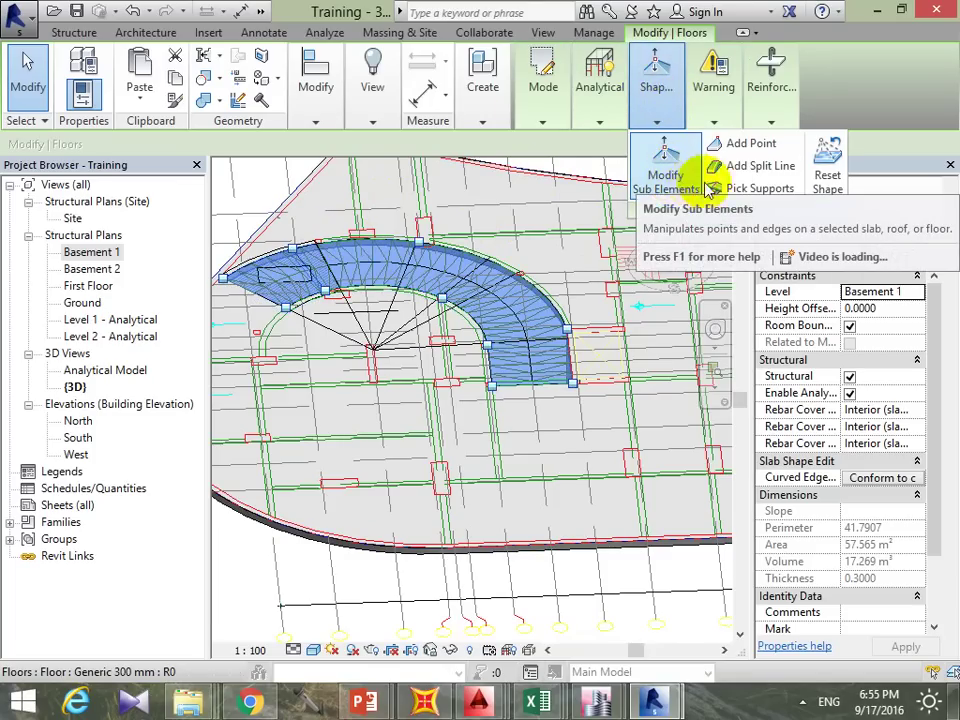
pyautogui.click(780, 172)
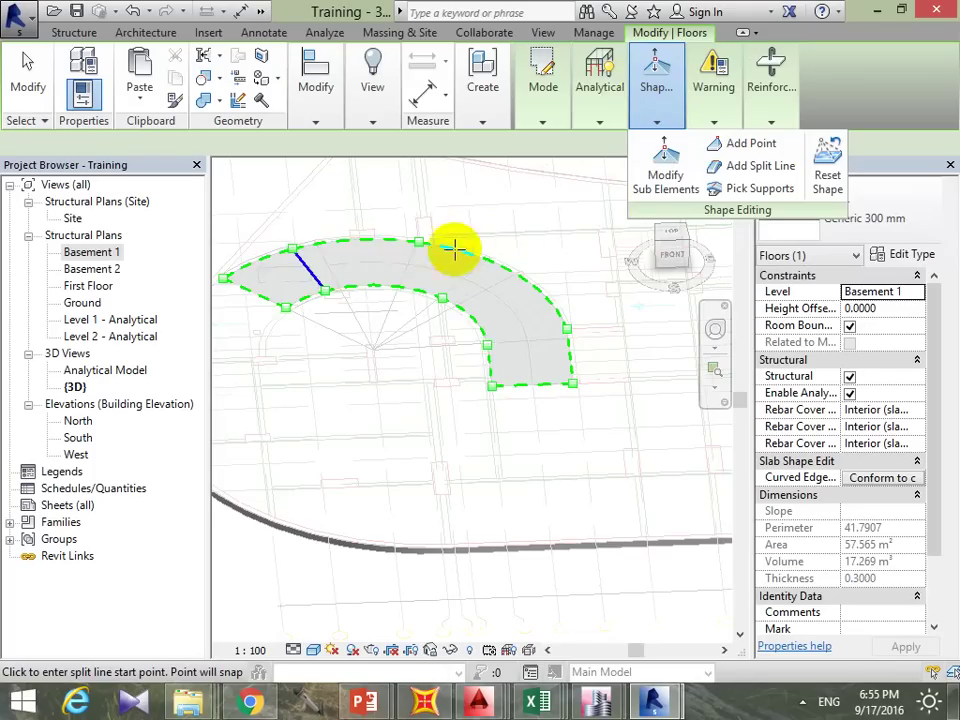
pyautogui.click(357, 242)
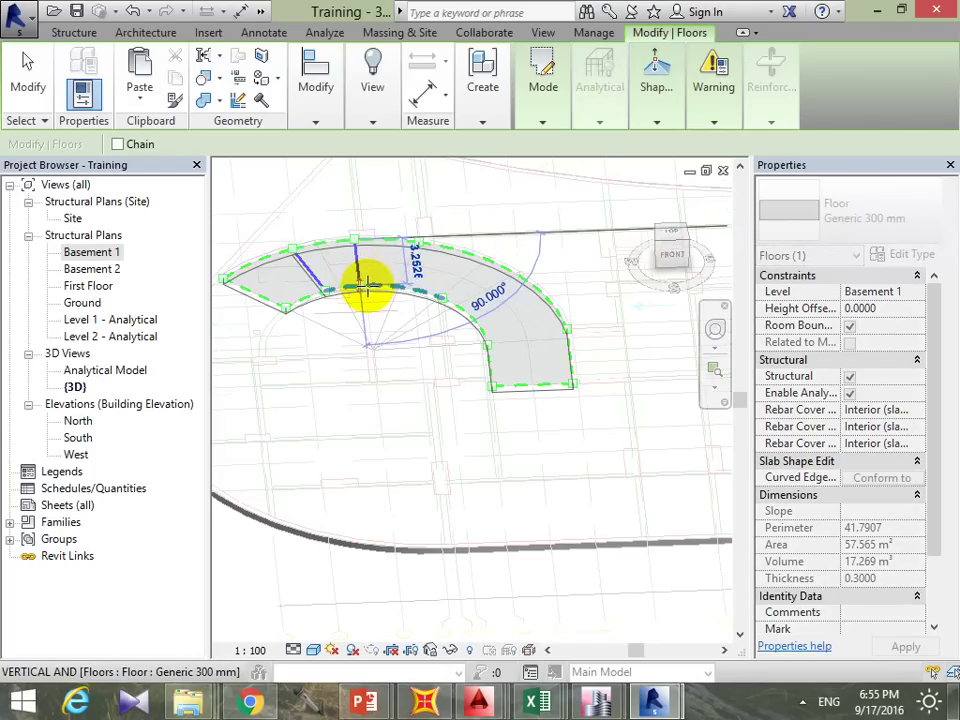
pyautogui.click(383, 280)
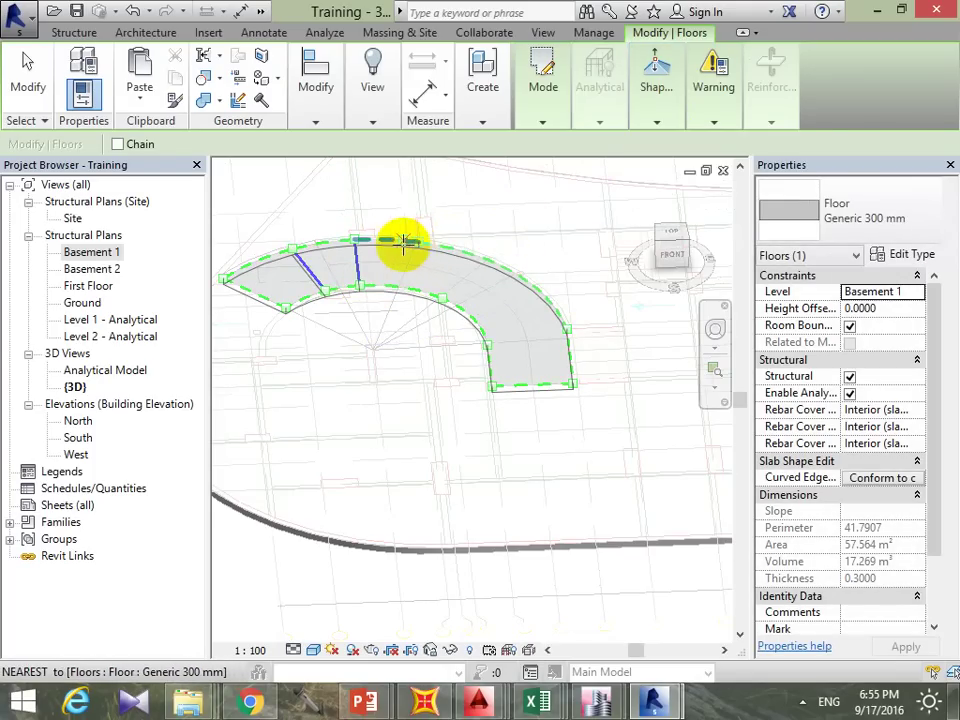
pyautogui.click(406, 243)
pyautogui.click(392, 281)
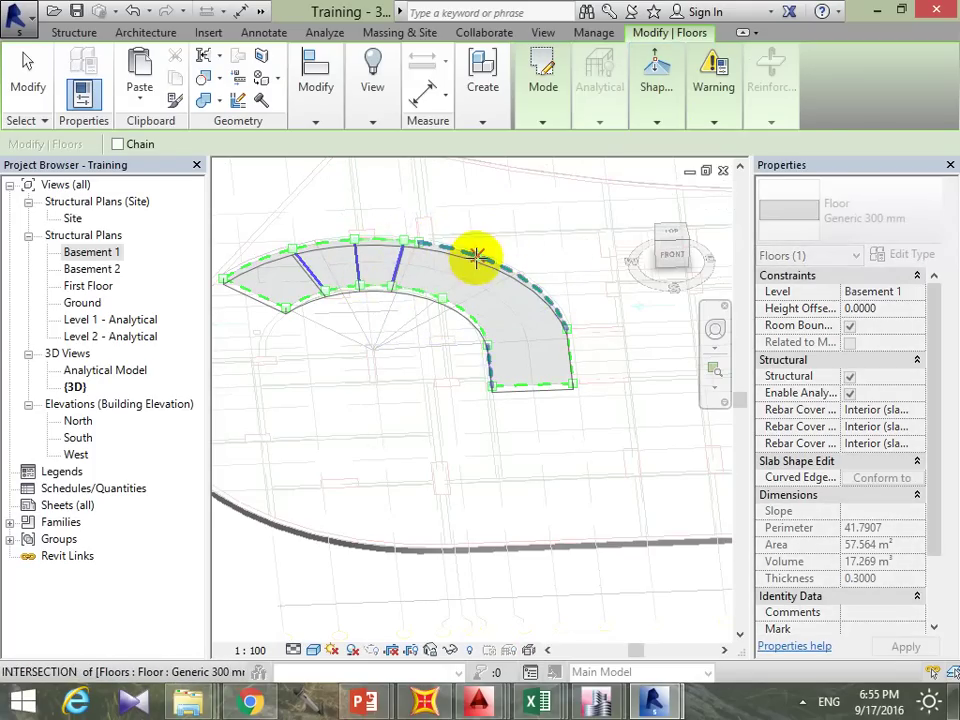
pyautogui.click(456, 258)
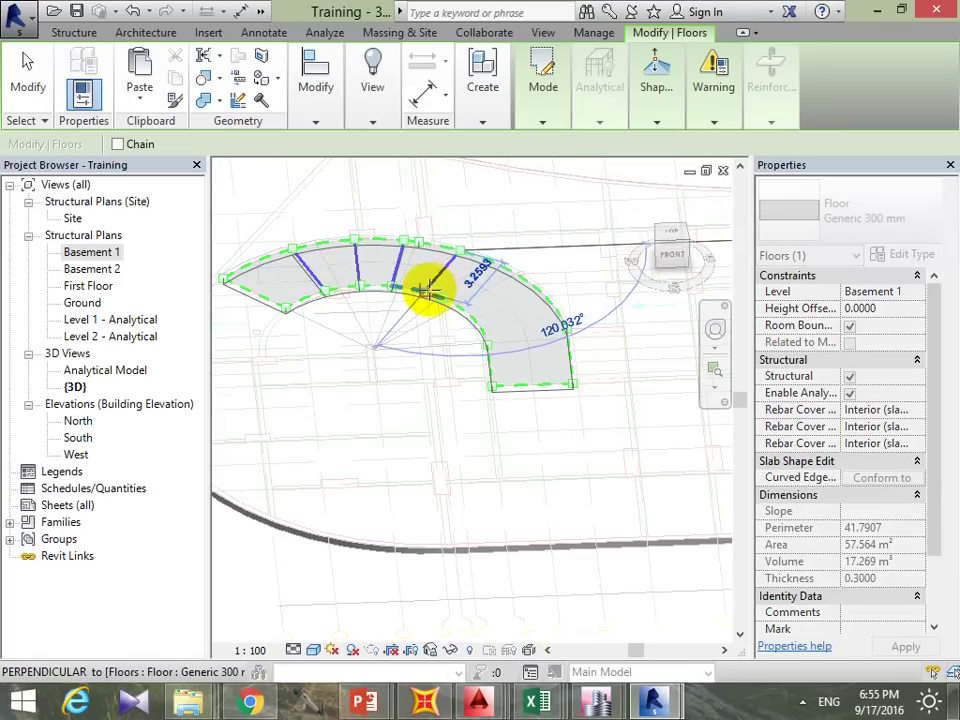
pyautogui.click(427, 291)
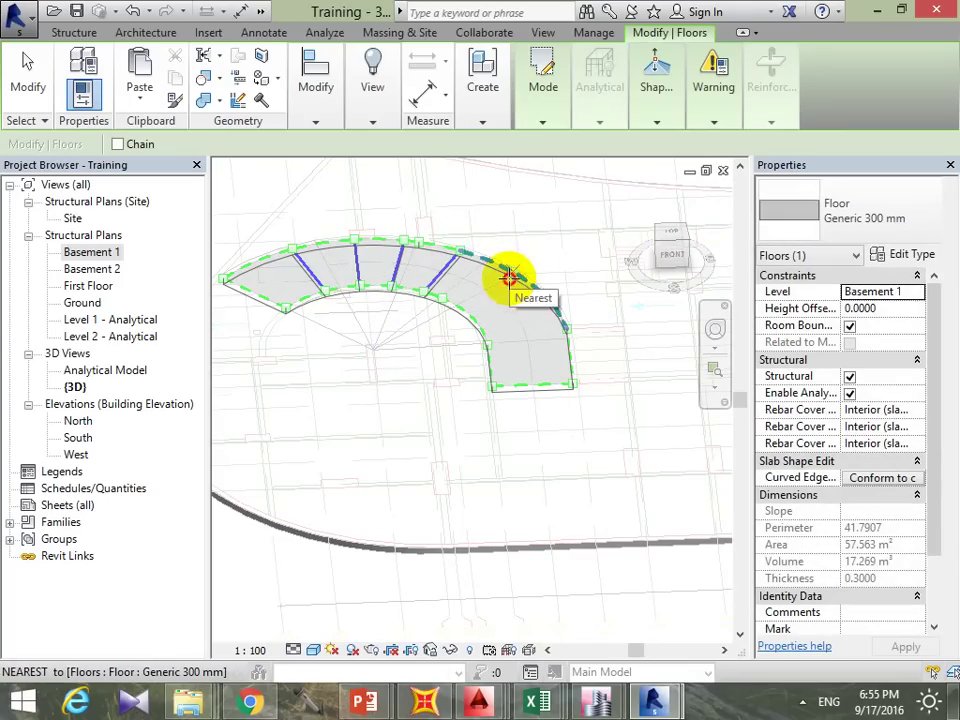
# Step: Draw three more radial split lines toward the ramp end, then exit the tool
pyautogui.click(507, 274)
pyautogui.click(457, 303)
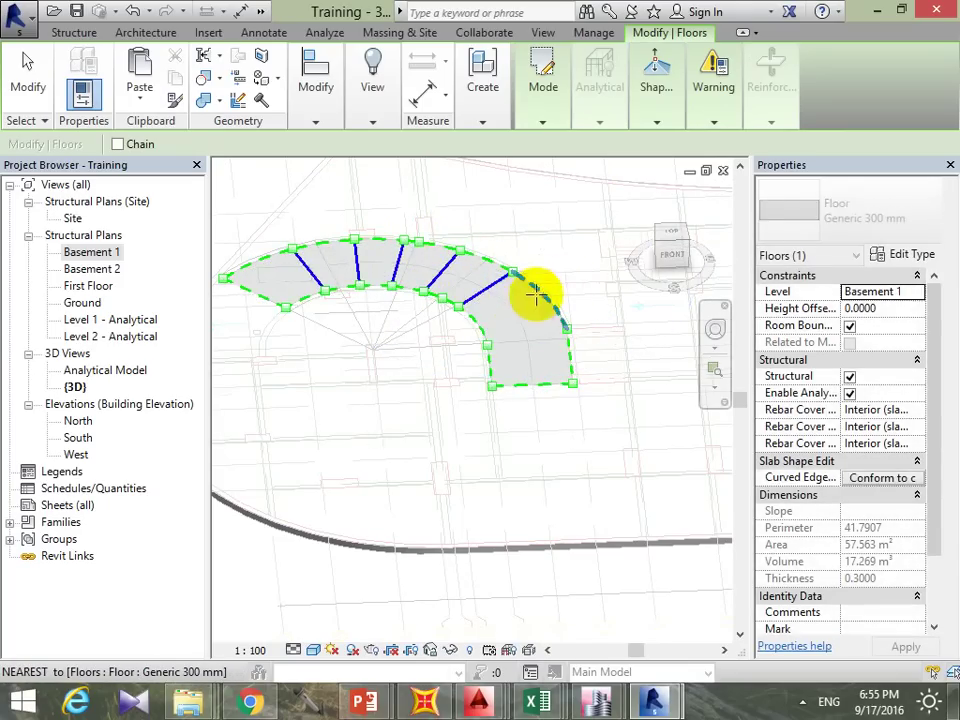
pyautogui.click(543, 297)
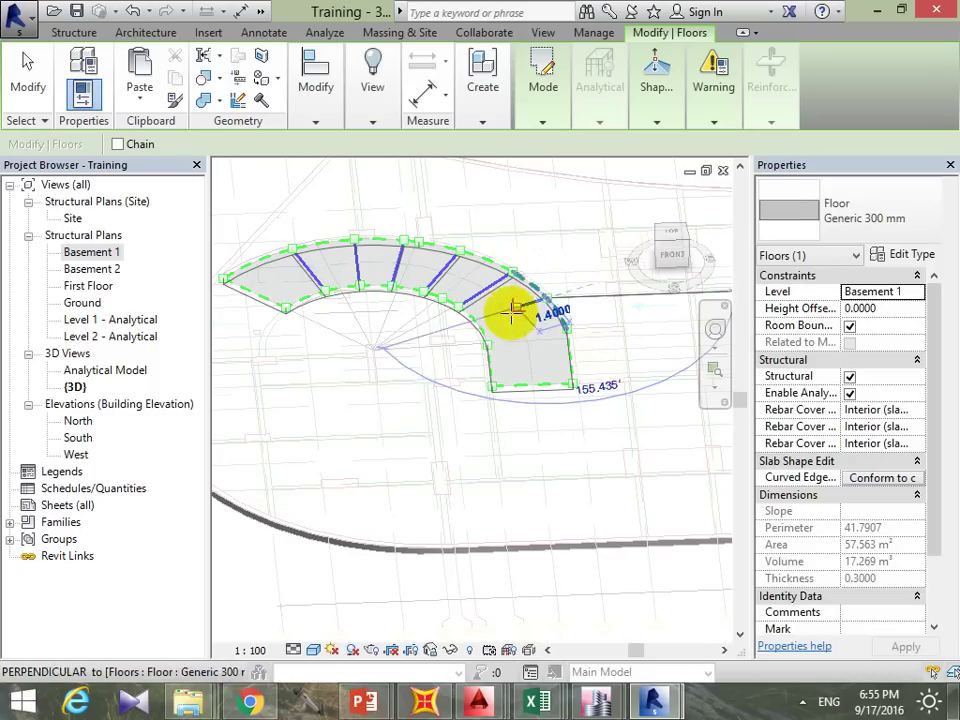
pyautogui.click(481, 326)
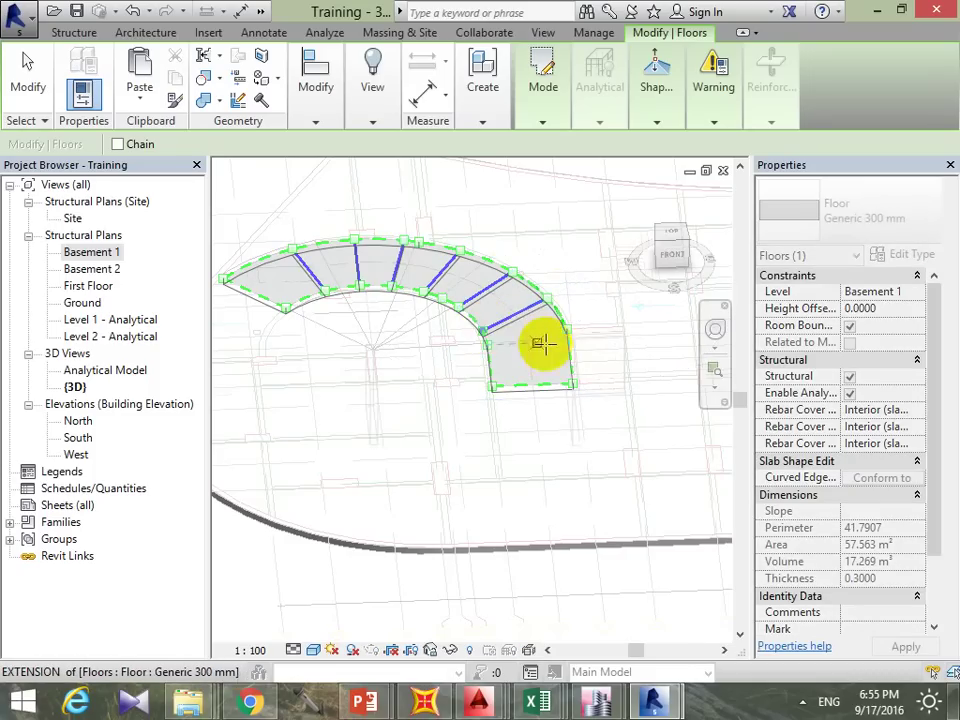
pyautogui.click(568, 343)
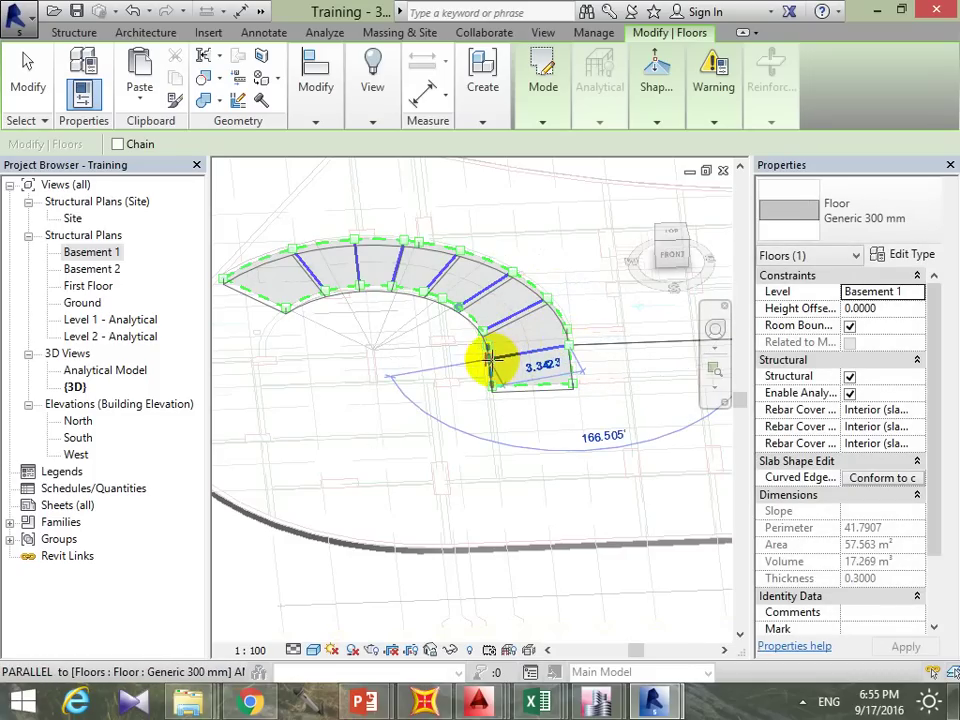
pyautogui.click(490, 357)
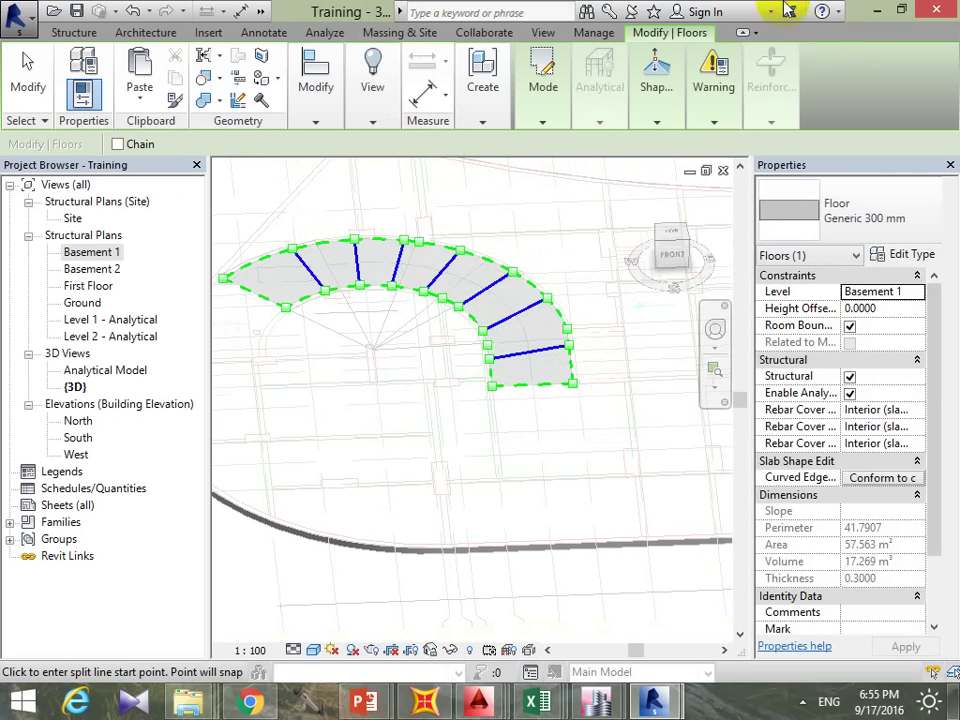
pyautogui.press('Escape')
# Step: Deselect the floor and orbit around the split curved floor among the surrounding framing
pyautogui.moveTo(489, 542)
pyautogui.keyDown('shift'); pyautogui.mouseDown(button='middle')
pyautogui.moveTo(553, 499)
pyautogui.moveTo(607, 492)
pyautogui.mouseUp(button='middle'); pyautogui.keyUp('shift')
pyautogui.scroll(-4, 568, 482)
pyautogui.press('Escape')
pyautogui.scroll(2, 514, 350)
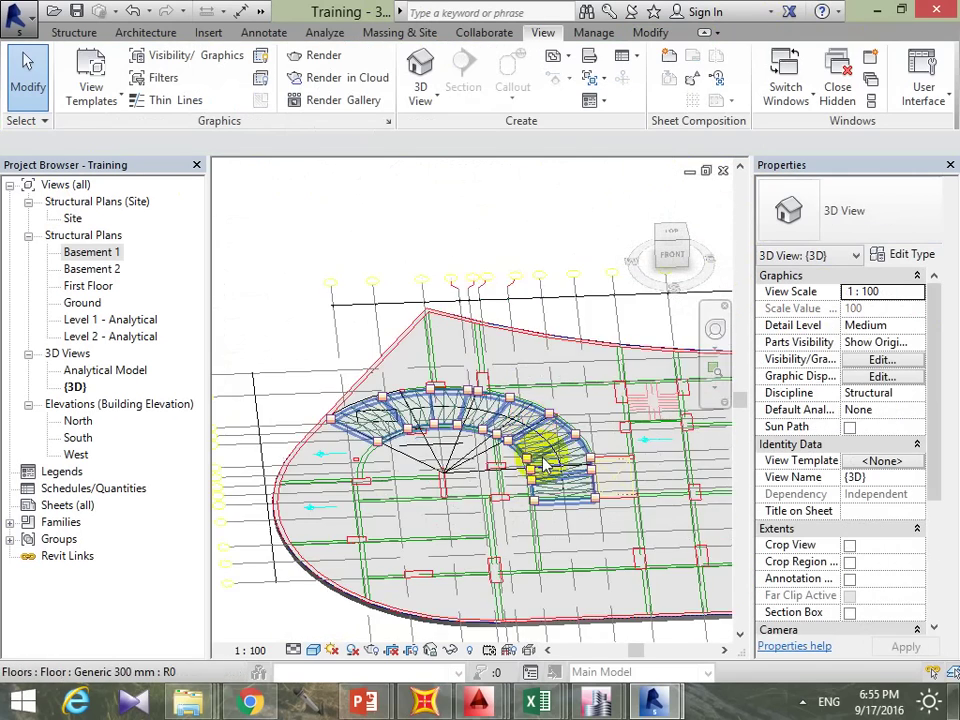
pyautogui.scroll(2, 489, 407)
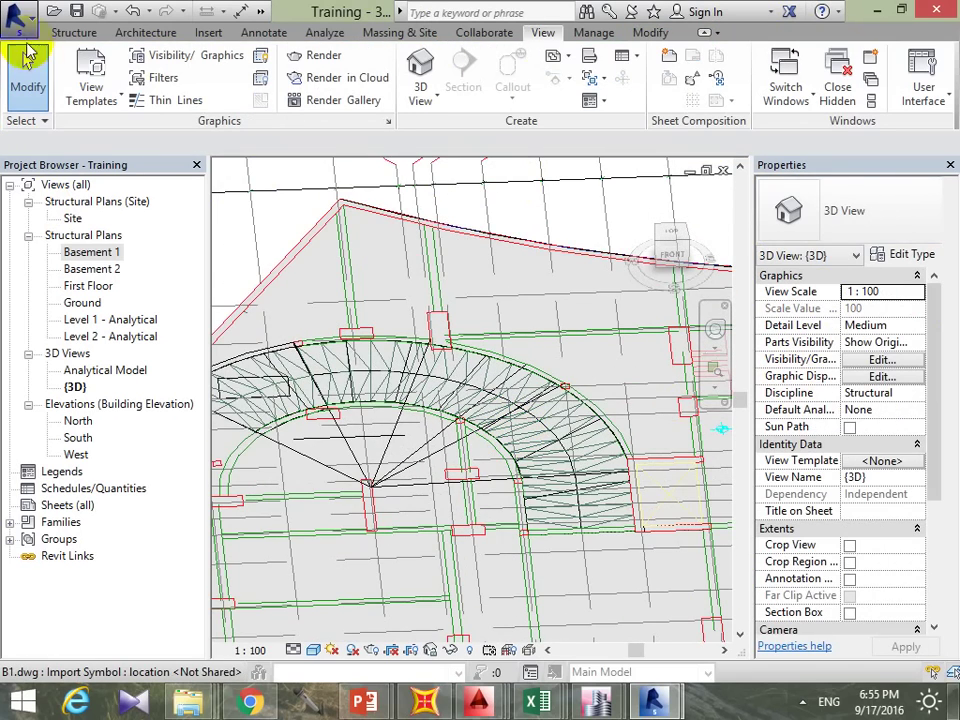
pyautogui.click(140, 32)
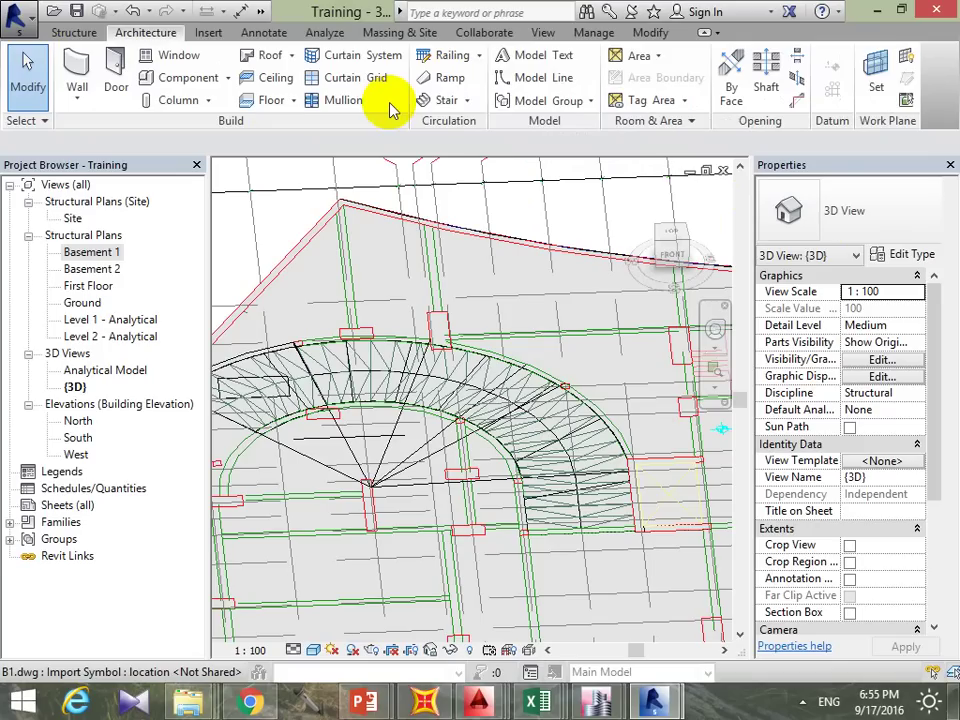
pyautogui.click(74, 32)
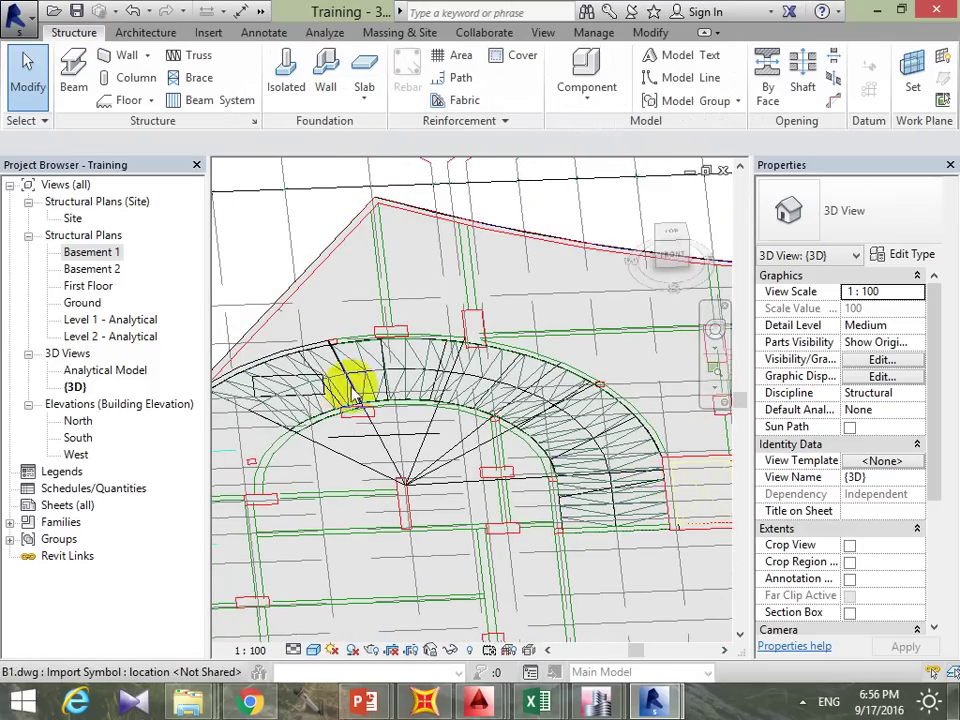
pyautogui.keyDown('shift'); pyautogui.moveTo(349, 443); pyautogui.dragTo(490, 430, button='middle'); pyautogui.keyUp('shift')
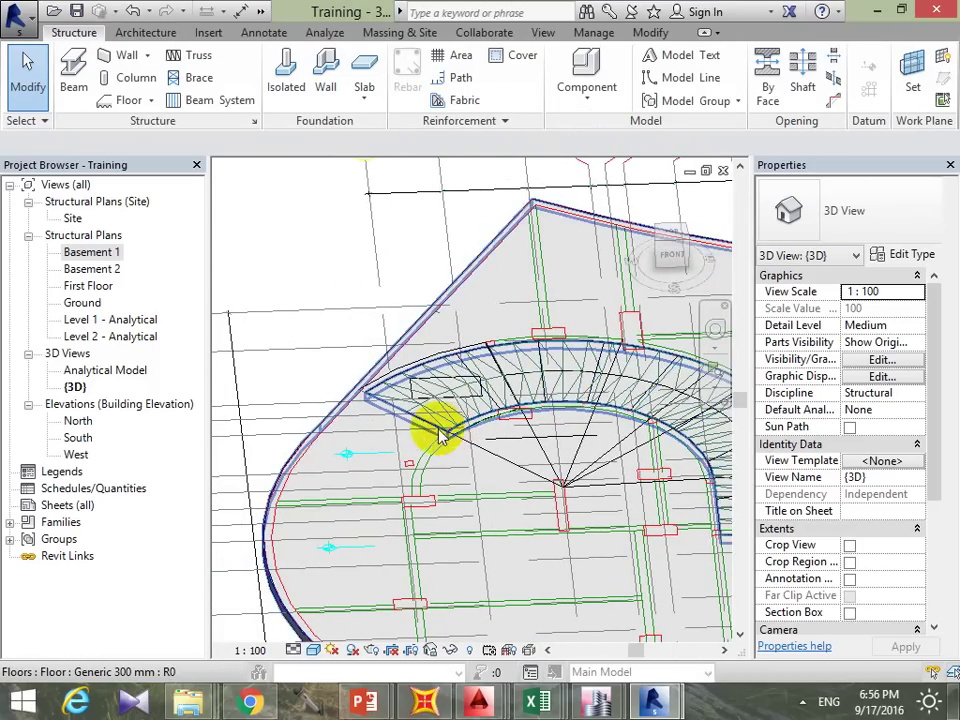
pyautogui.doubleClick(408, 420)
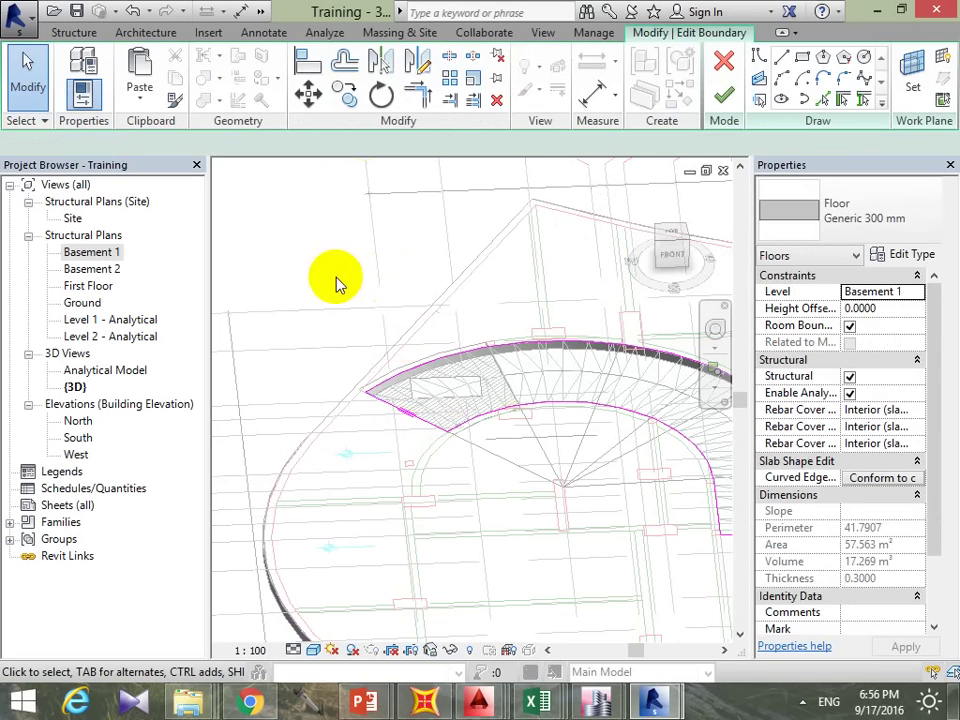
pyautogui.click(724, 66)
pyautogui.press('Escape')
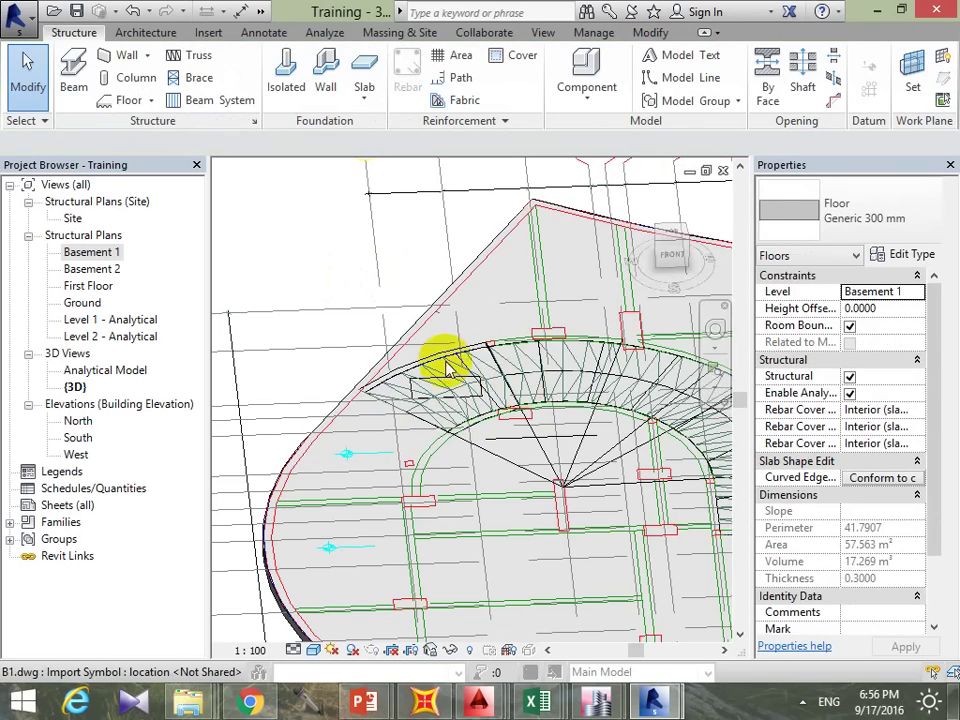
pyautogui.doubleClick(447, 362)
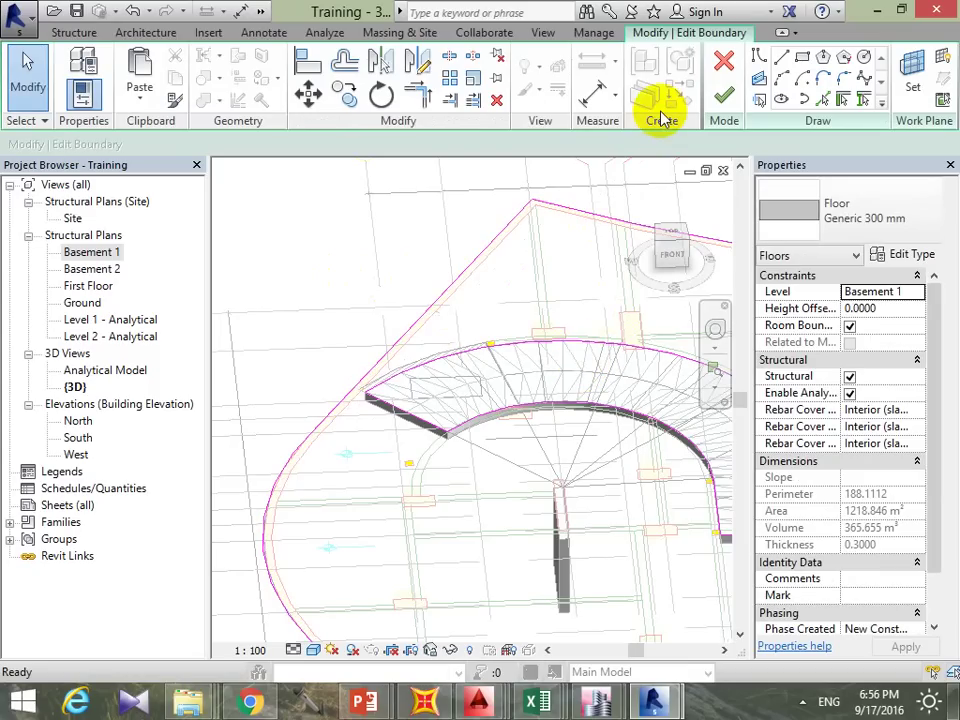
pyautogui.click(742, 60)
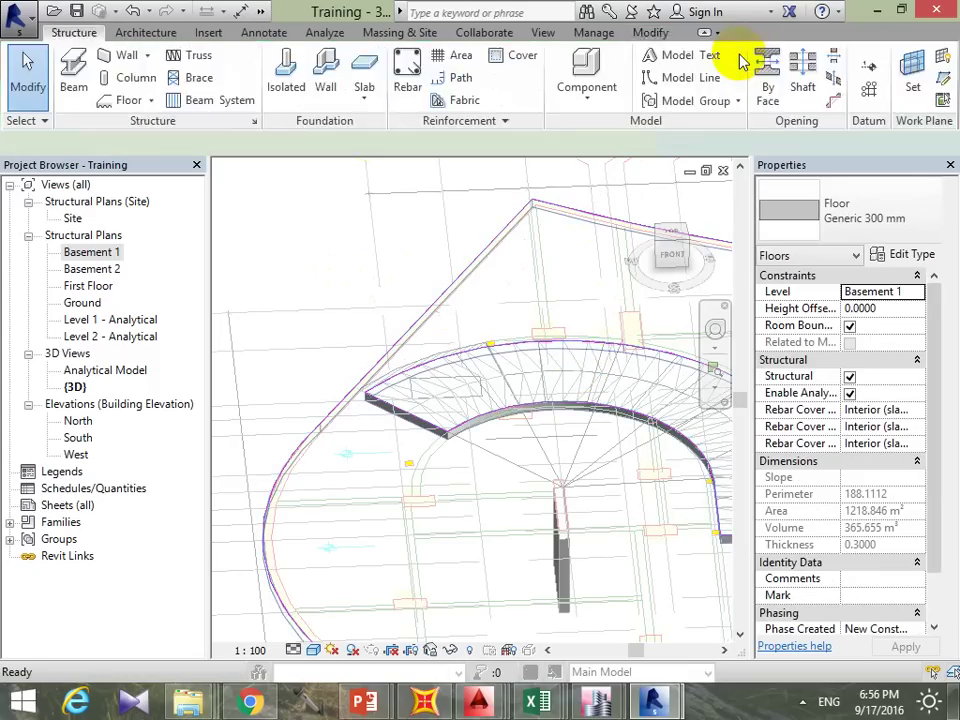
pyautogui.click(410, 515)
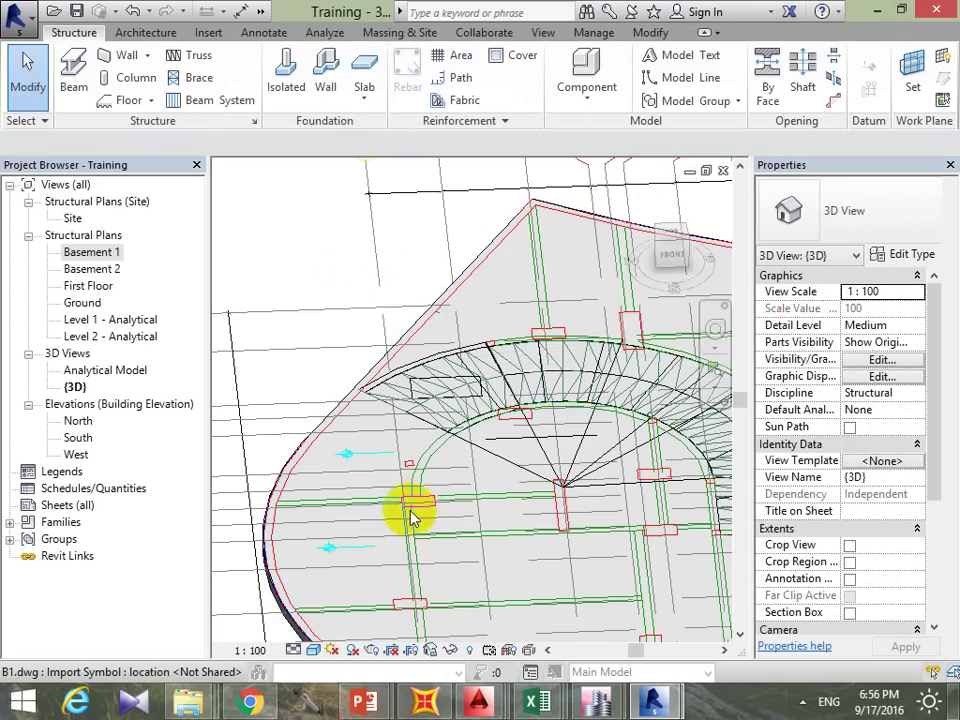
pyautogui.click(398, 420)
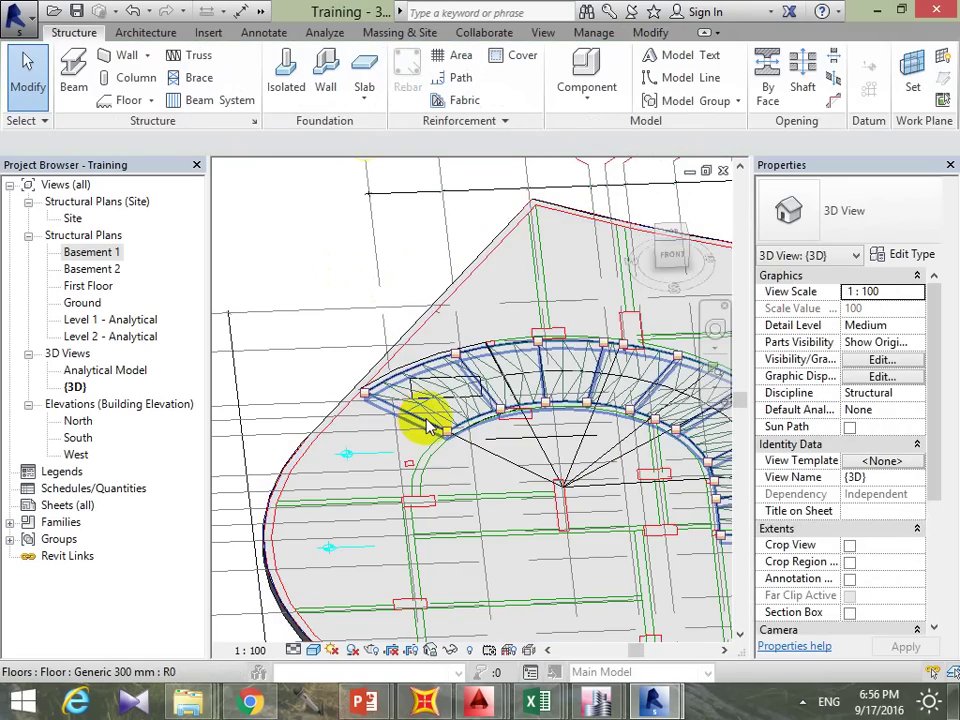
# Step: Enter Modify Sub Elements on the curved floor and set the first corner point to -3
pyautogui.click(424, 420)
pyautogui.click(655, 120)
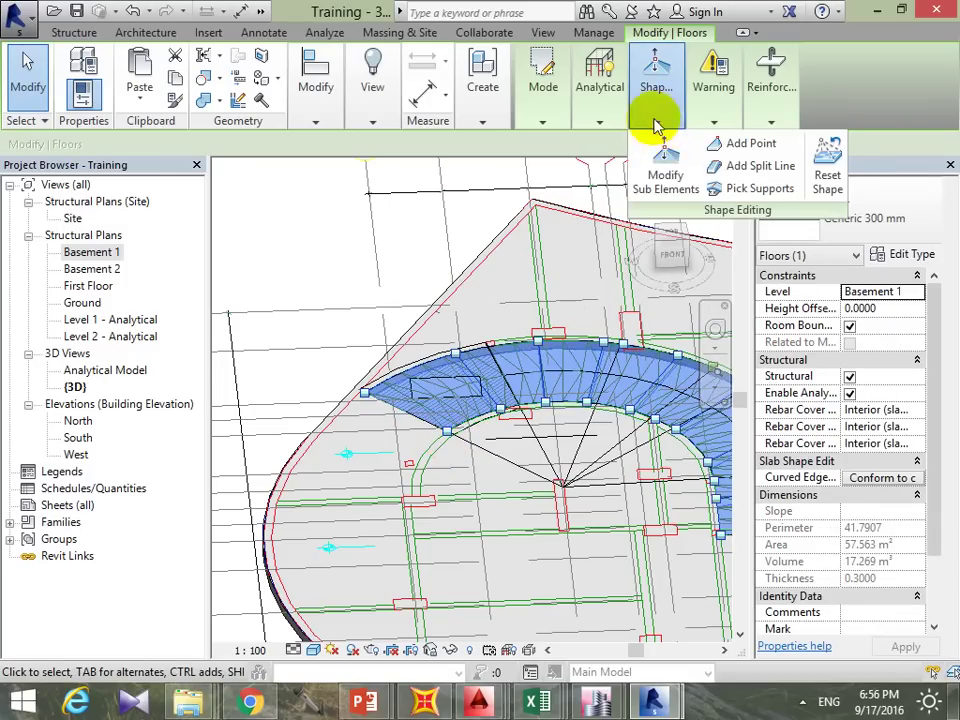
pyautogui.click(686, 190)
pyautogui.click(424, 422)
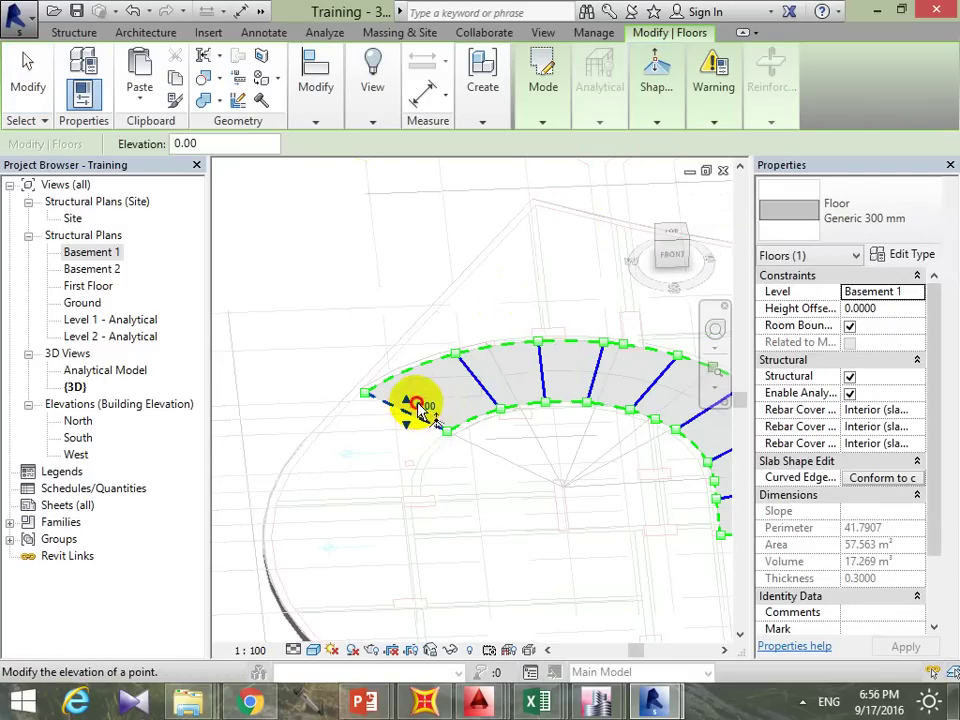
pyautogui.moveTo(450, 436); pyautogui.dragTo(441, 418)
pyautogui.click(432, 394)
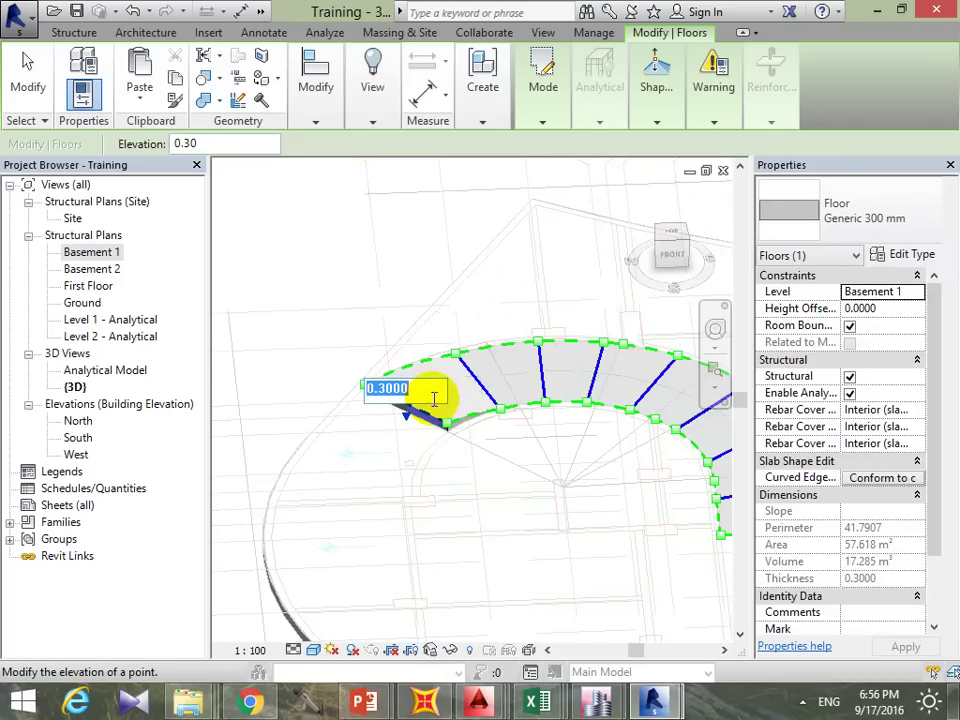
pyautogui.write('-3')
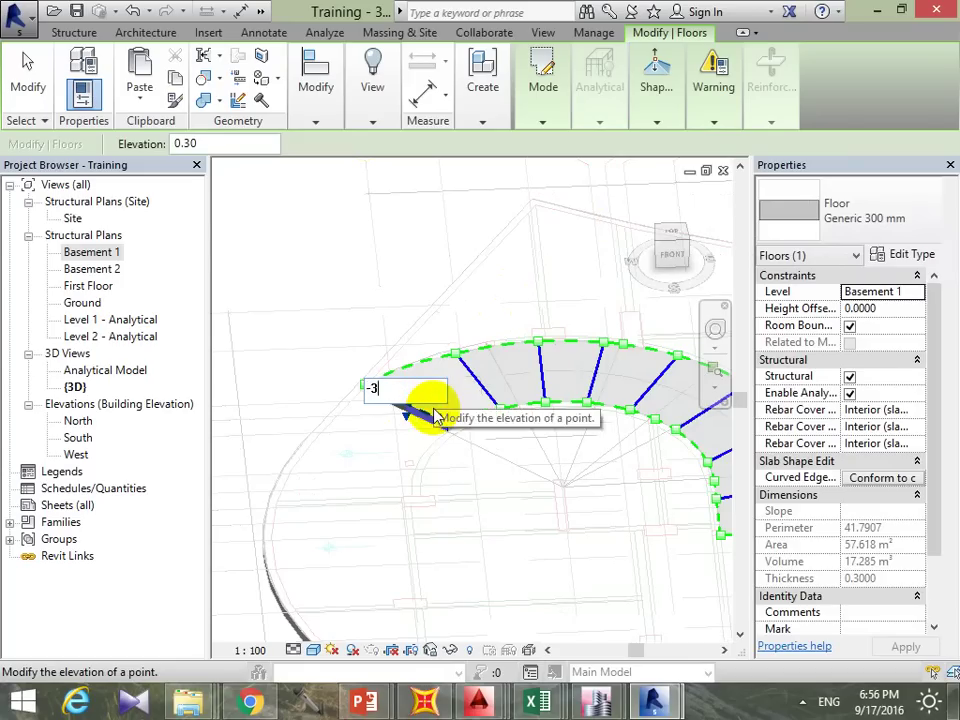
pyautogui.press('Return')
# Step: Set the next slab points and edges to -2.5, -2 and -1.5
pyautogui.click(490, 392)
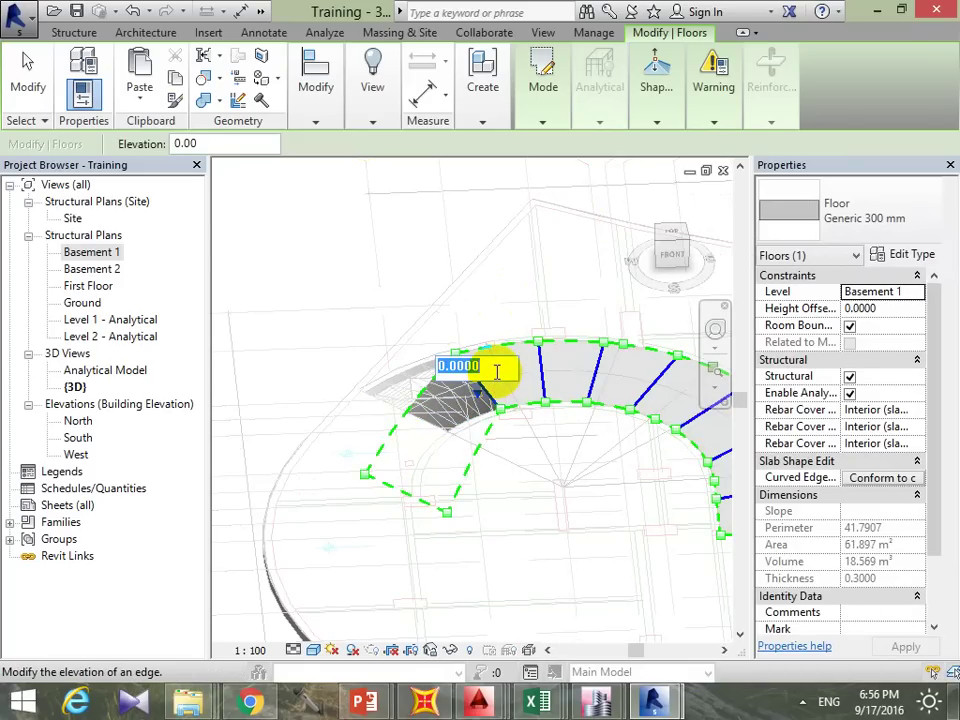
pyautogui.press('Return')
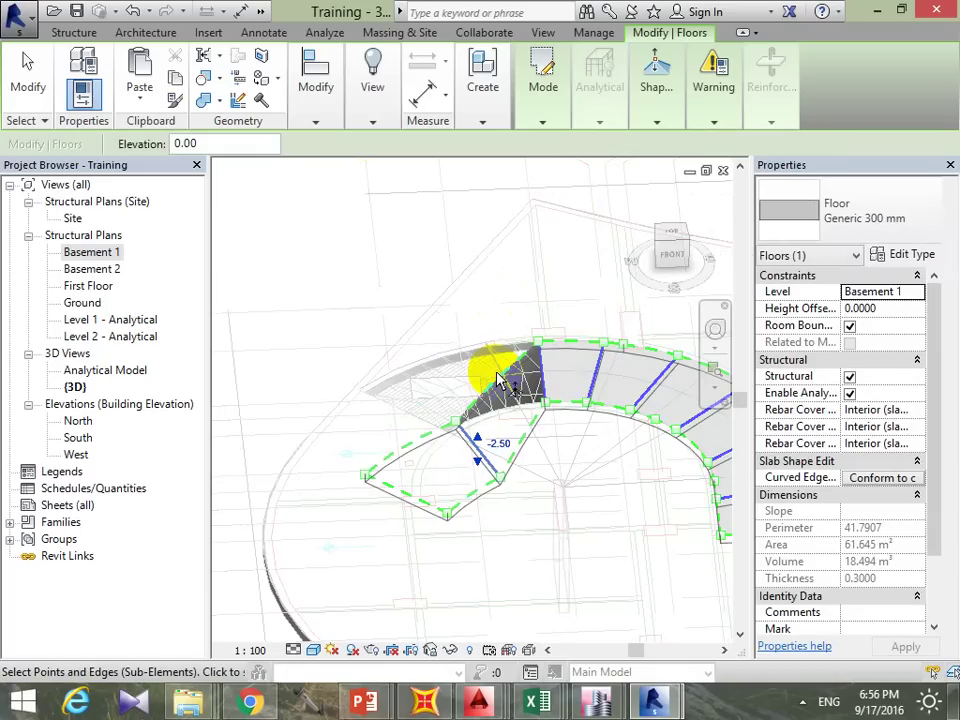
pyautogui.click(560, 378)
pyautogui.click(560, 366)
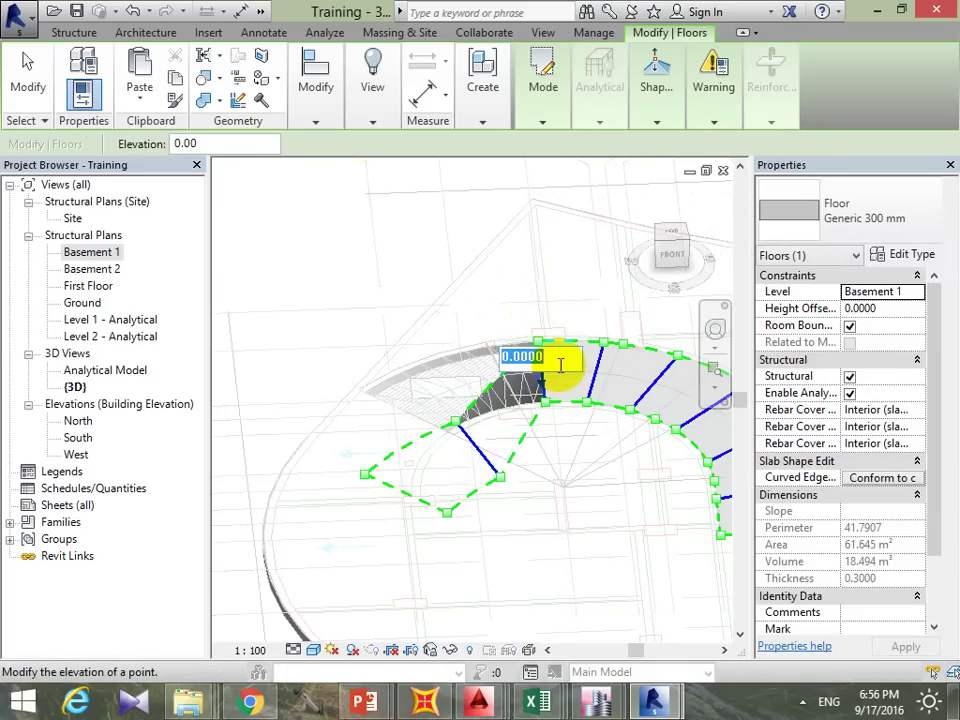
pyautogui.press('Return')
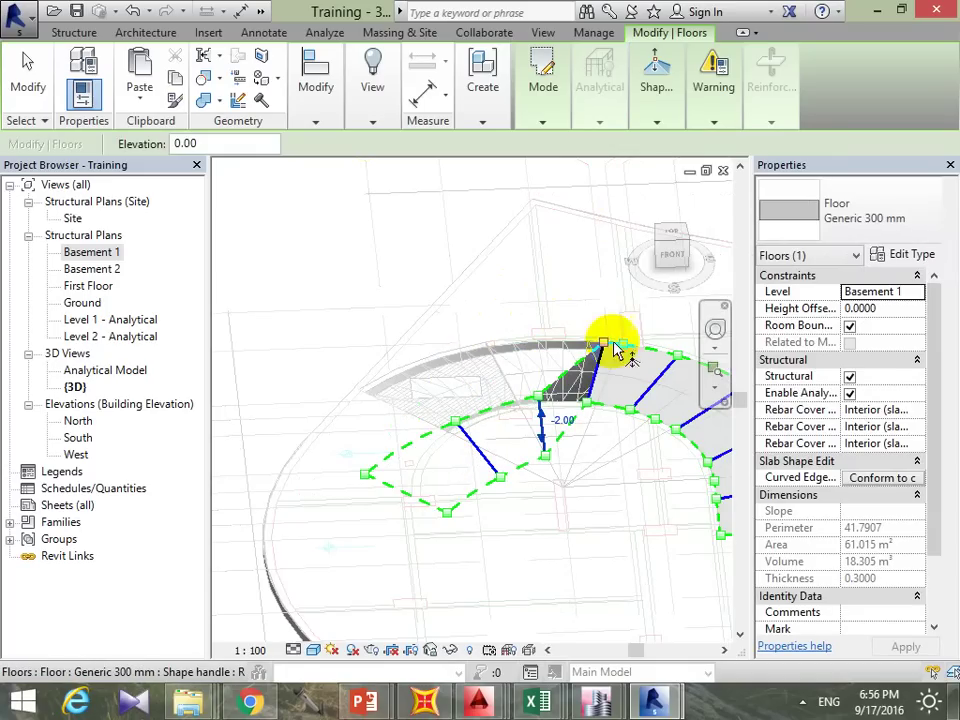
pyautogui.click(610, 381)
pyautogui.click(618, 366)
pyautogui.write('-1.5')
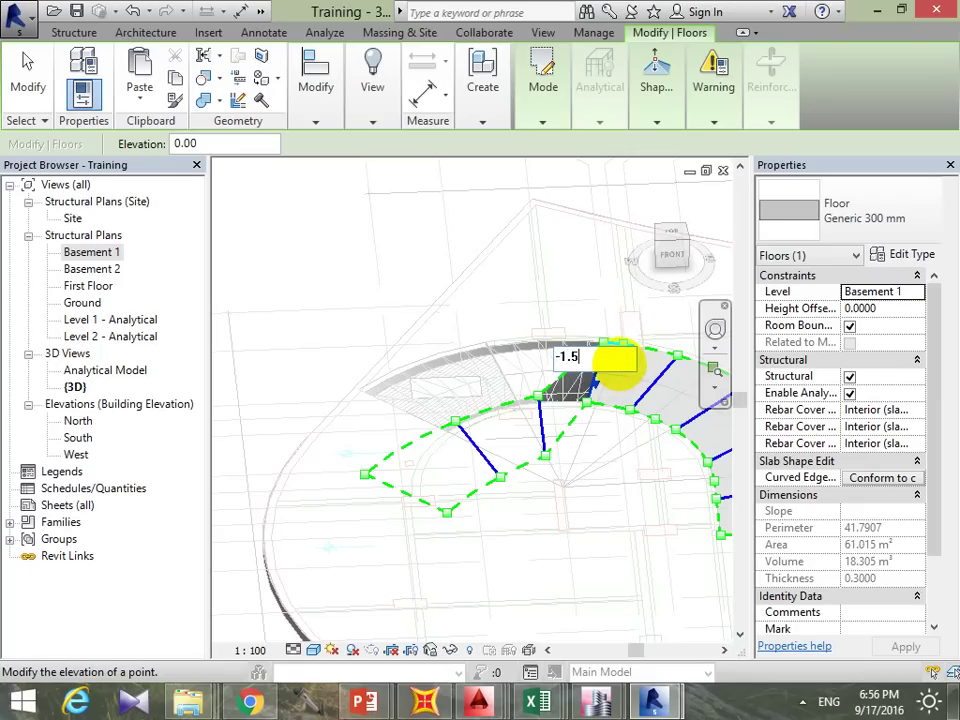
pyautogui.press('Return')
# Step: Set the following edge to -1 and the next edge point to -1.25
pyautogui.moveTo(578, 364)
pyautogui.mouseDown(button='middle')
pyautogui.moveTo(552, 381)
pyautogui.moveTo(456, 368)
pyautogui.mouseUp(button='middle')
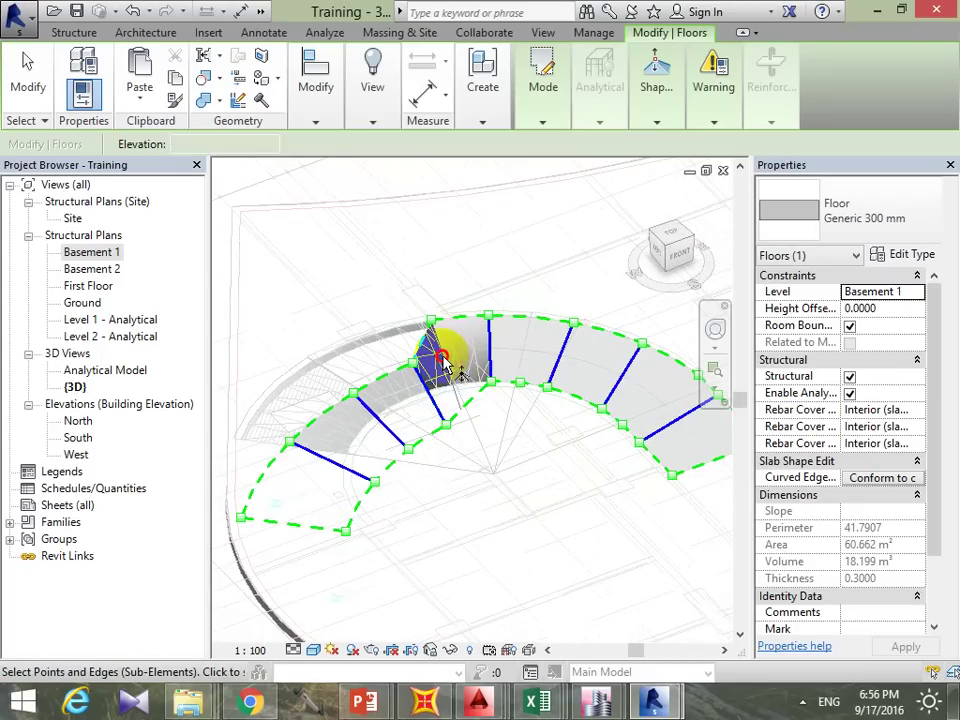
pyautogui.click(505, 352)
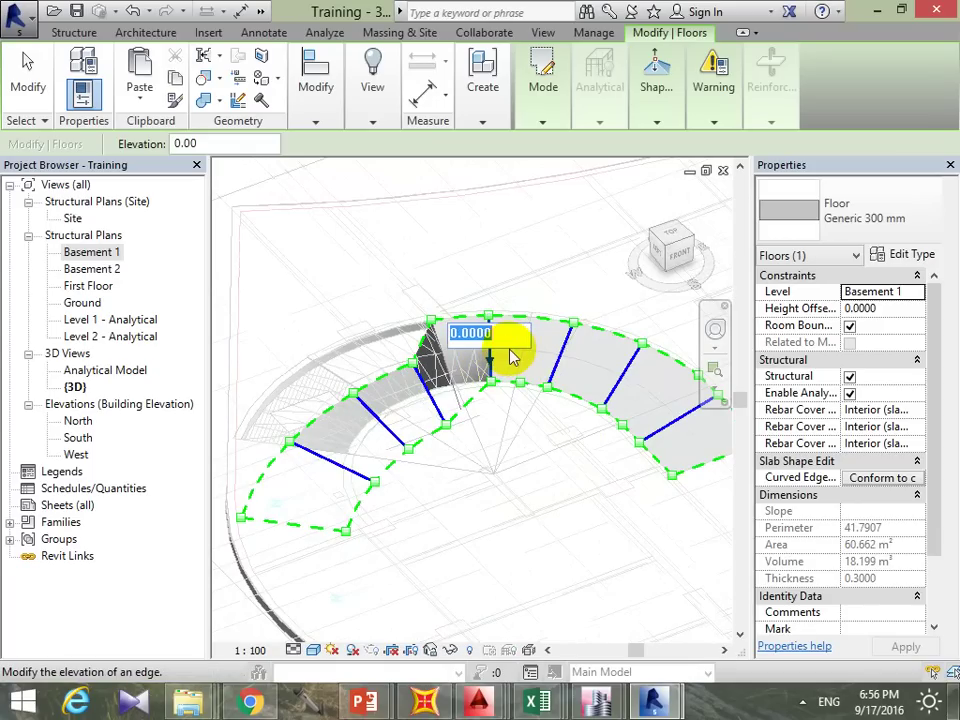
pyautogui.write('-1')
pyautogui.press('Return')
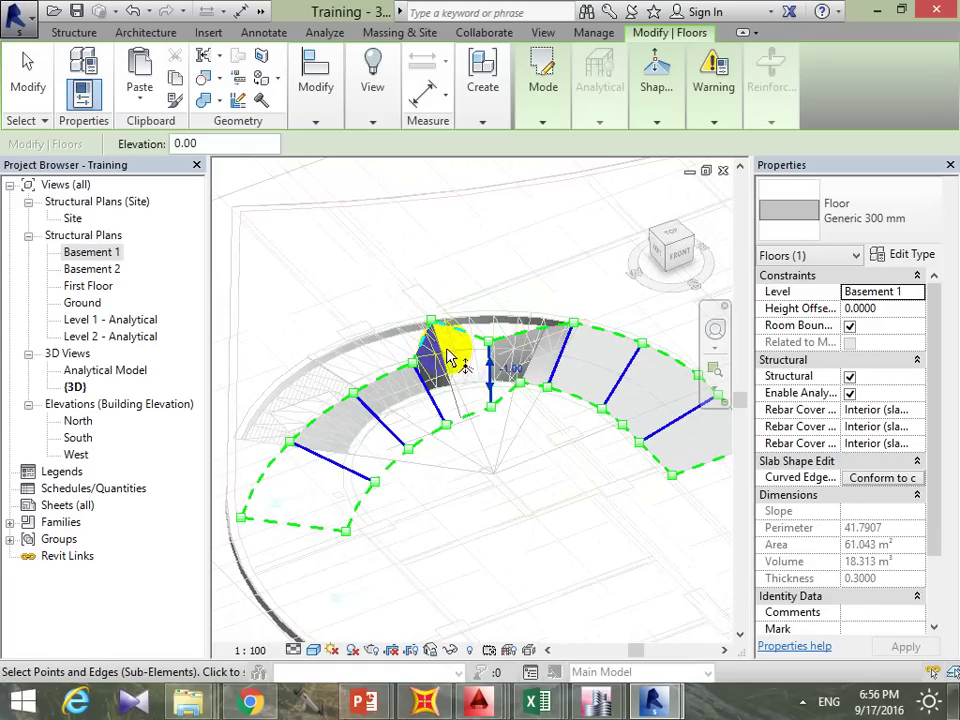
pyautogui.moveTo(369, 363); pyautogui.dragTo(480, 388, button='middle')
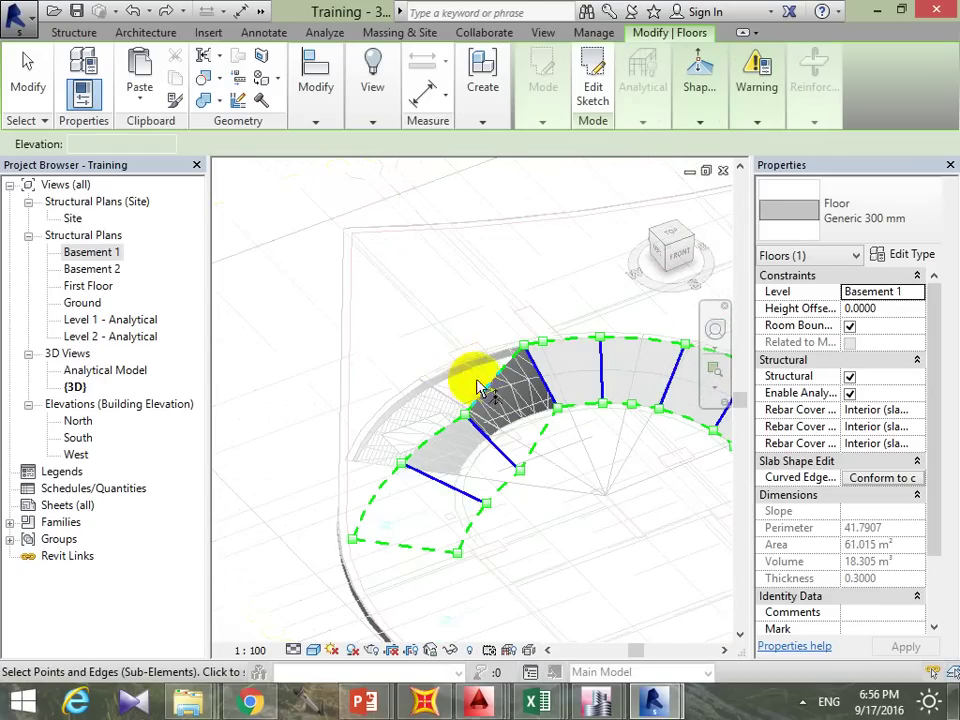
pyautogui.click(545, 376)
pyautogui.click(559, 370)
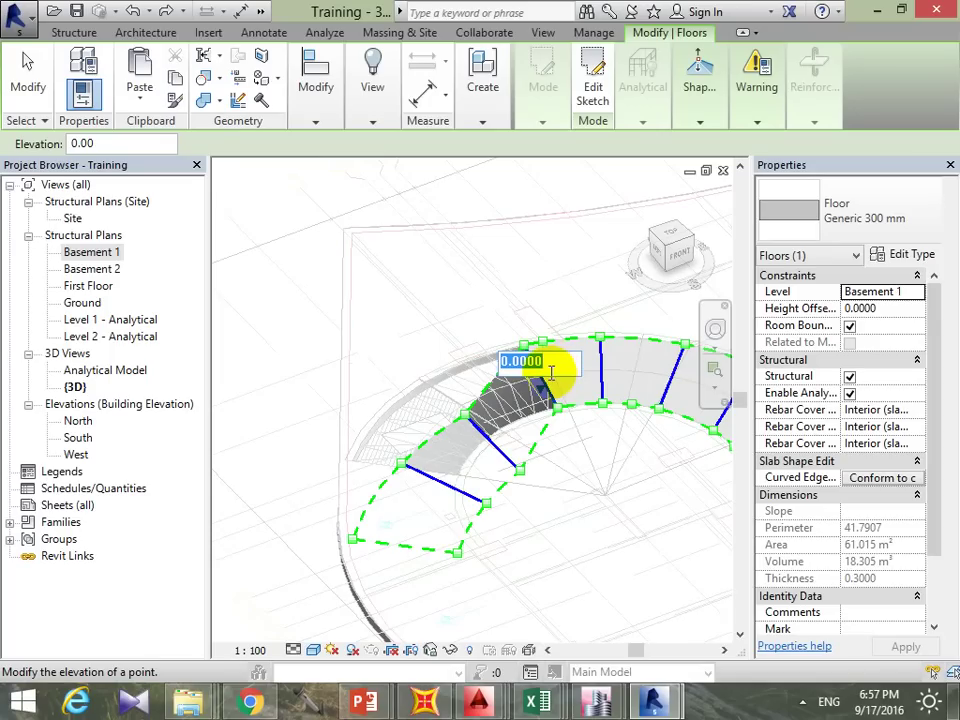
pyautogui.write('5')
pyautogui.press('Return')
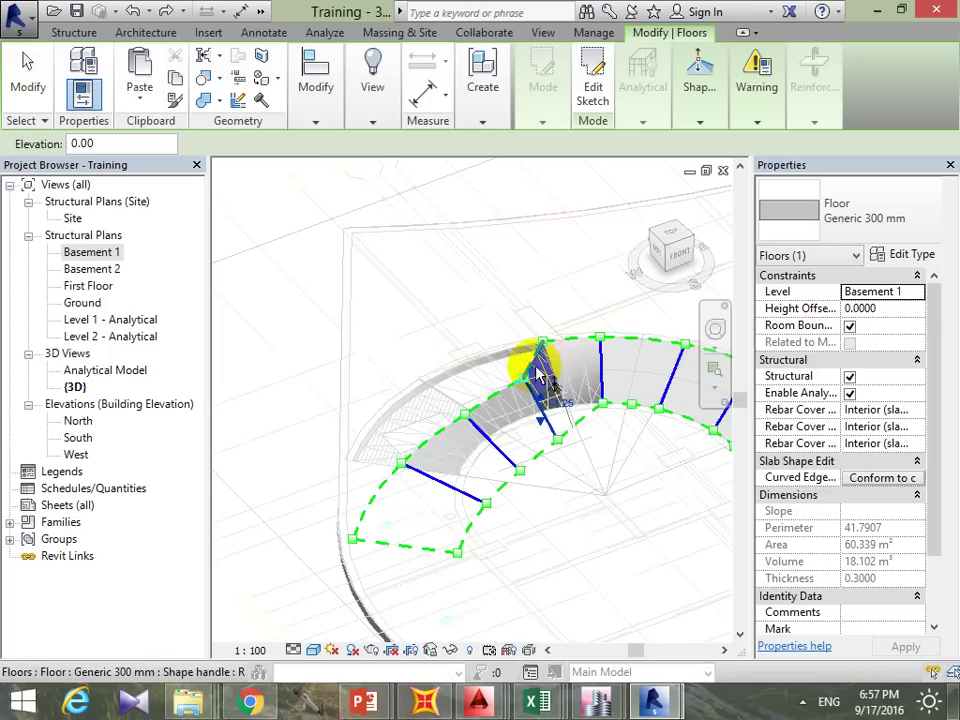
# Step: Set one slab point to -1.15 and an upper point to -1
pyautogui.moveTo(590, 452)
pyautogui.keyDown('shift'); pyautogui.mouseDown(button='middle')
pyautogui.moveTo(724, 436)
pyautogui.moveTo(739, 450)
pyautogui.mouseUp(button='middle'); pyautogui.keyUp('shift')
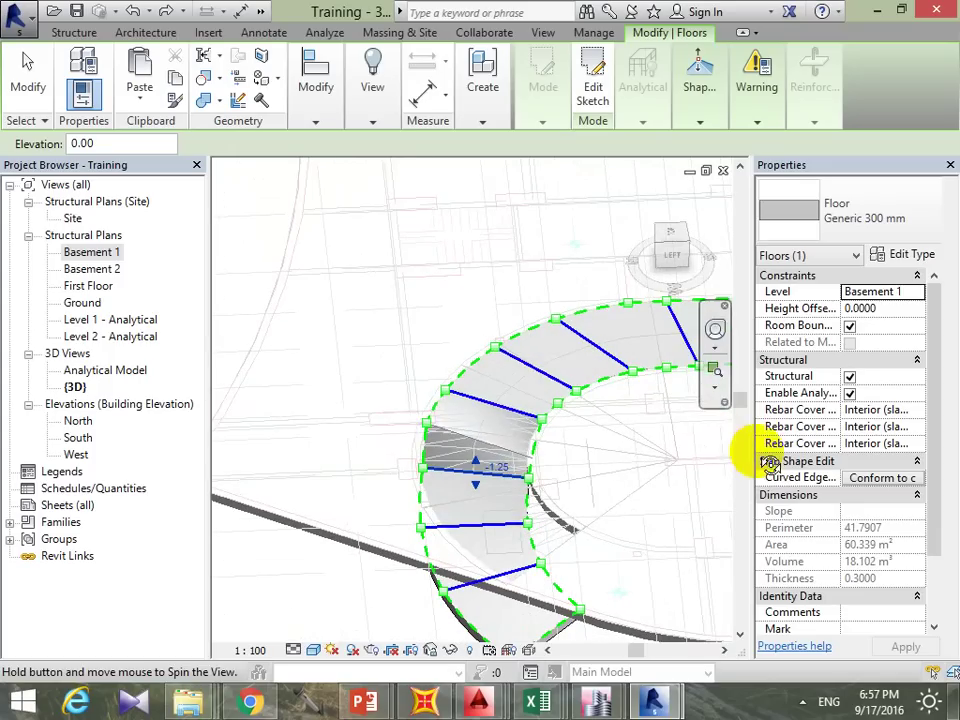
pyautogui.click(432, 421)
pyautogui.write('-1.15')
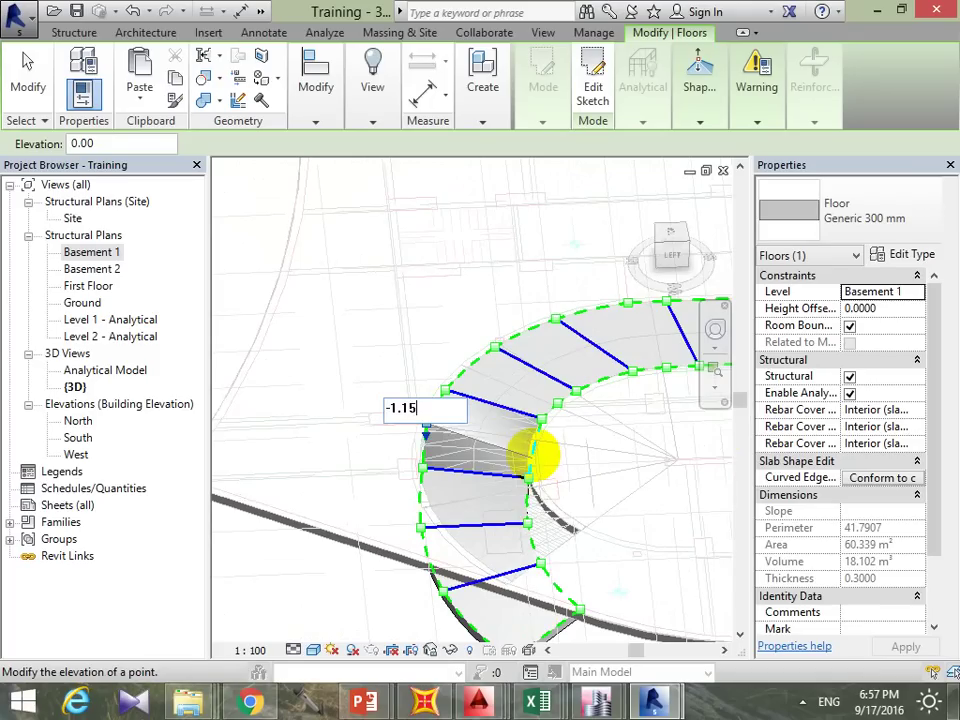
pyautogui.press('Return')
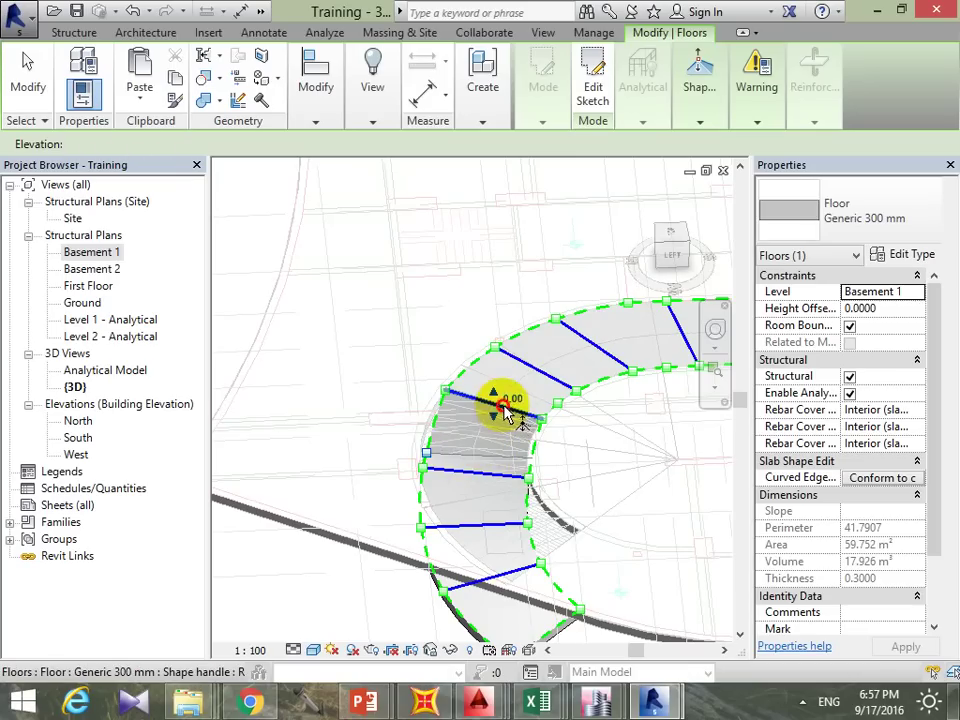
pyautogui.click(508, 403)
pyautogui.click(512, 398)
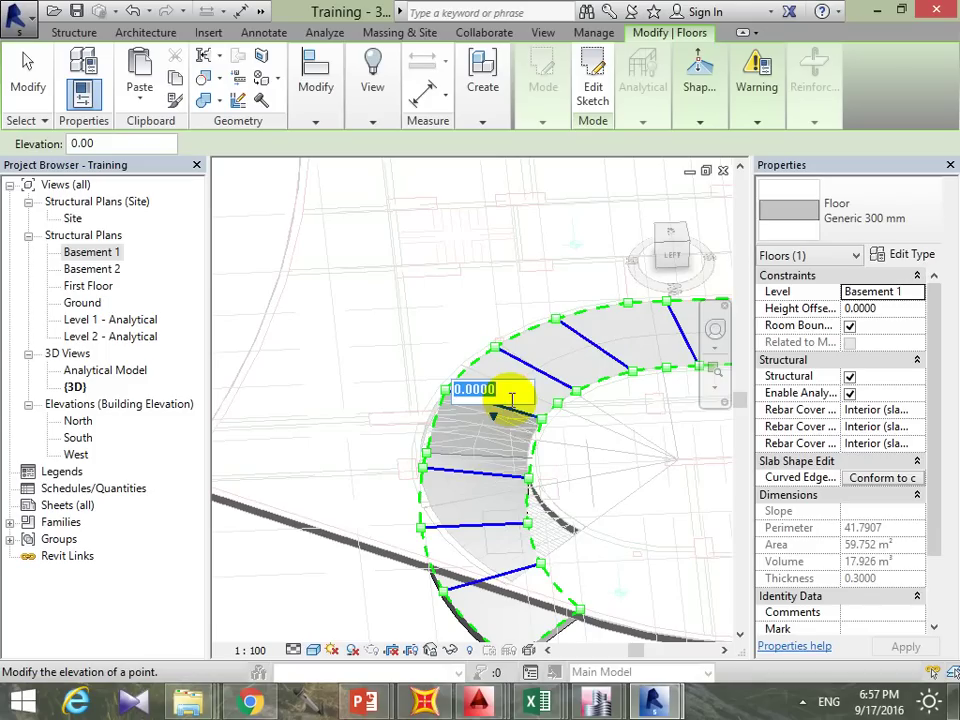
pyautogui.write('-1')
pyautogui.press('Return')
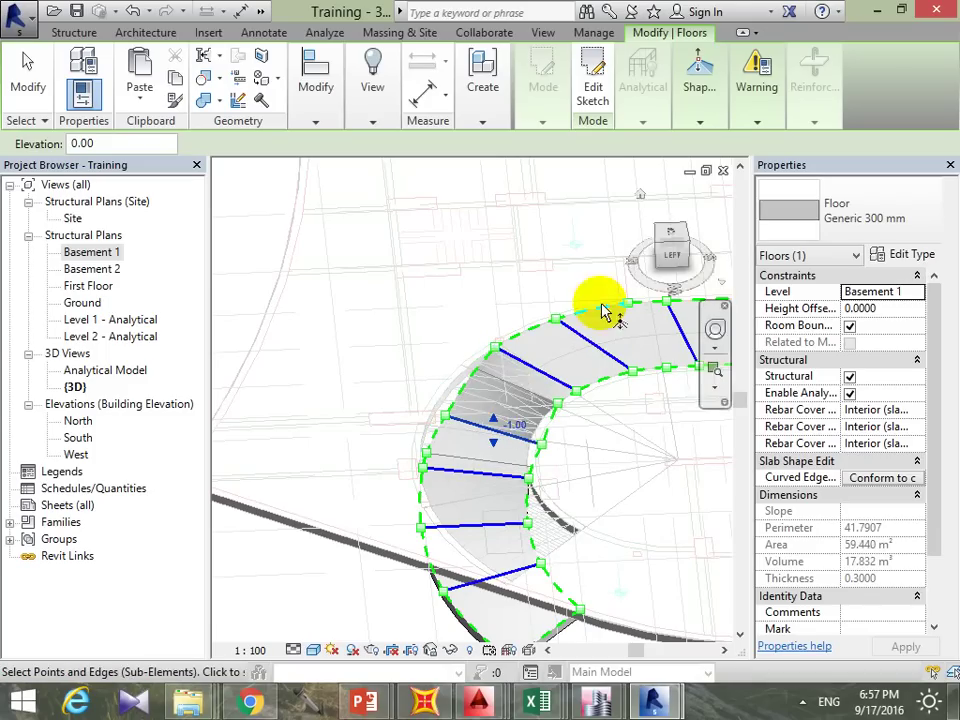
# Step: Reconfirm the -1.00 point and set the next point along the curve to -0.80
pyautogui.click(518, 424)
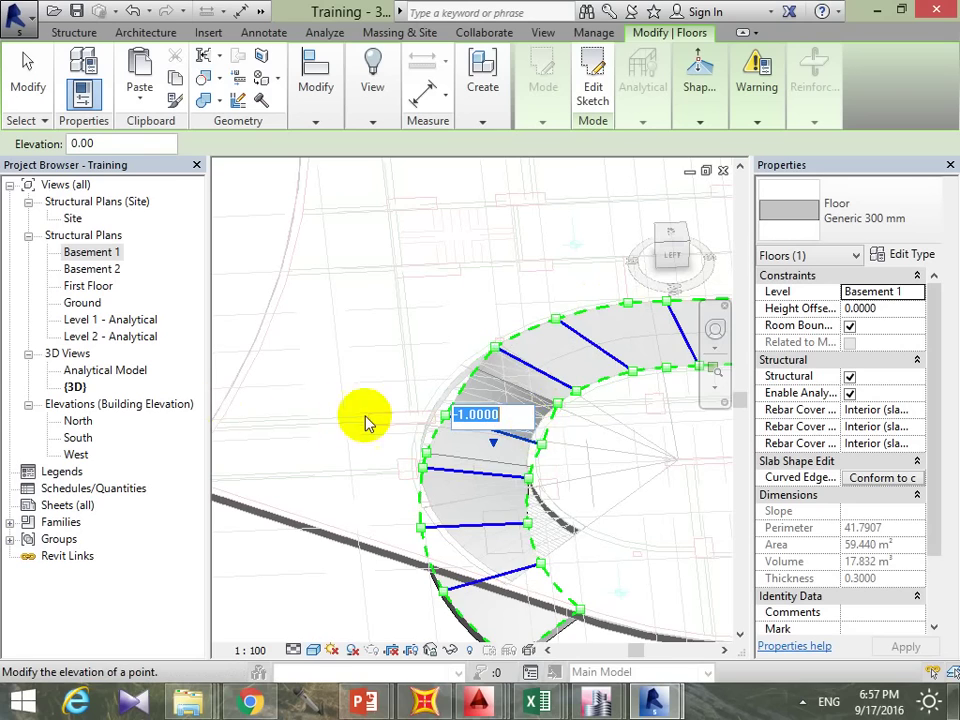
pyautogui.moveTo(364, 418)
pyautogui.keyDown('shift'); pyautogui.mouseDown(button='middle')
pyautogui.moveTo(497, 454)
pyautogui.moveTo(596, 386)
pyautogui.moveTo(631, 347)
pyautogui.moveTo(557, 369)
pyautogui.moveTo(534, 336)
pyautogui.moveTo(553, 446)
pyautogui.mouseUp(button='middle'); pyautogui.keyUp('shift')
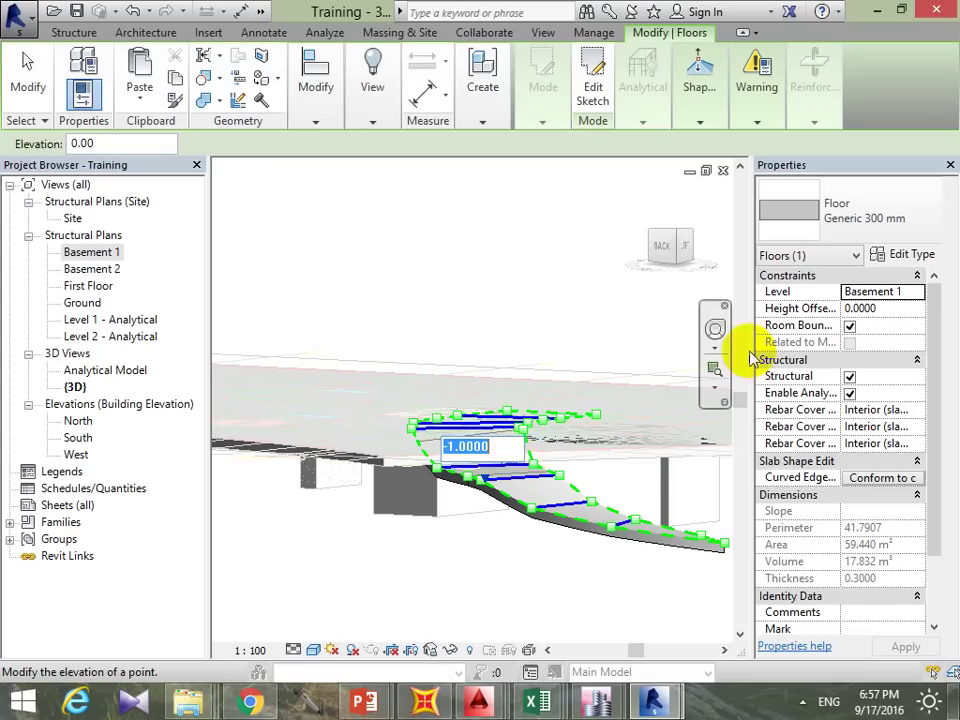
pyautogui.moveTo(735, 399)
pyautogui.keyDown('shift'); pyautogui.mouseDown(button='middle')
pyautogui.moveTo(561, 534)
pyautogui.moveTo(482, 557)
pyautogui.moveTo(548, 380)
pyautogui.mouseUp(button='middle'); pyautogui.keyUp('shift')
pyautogui.press('Return')
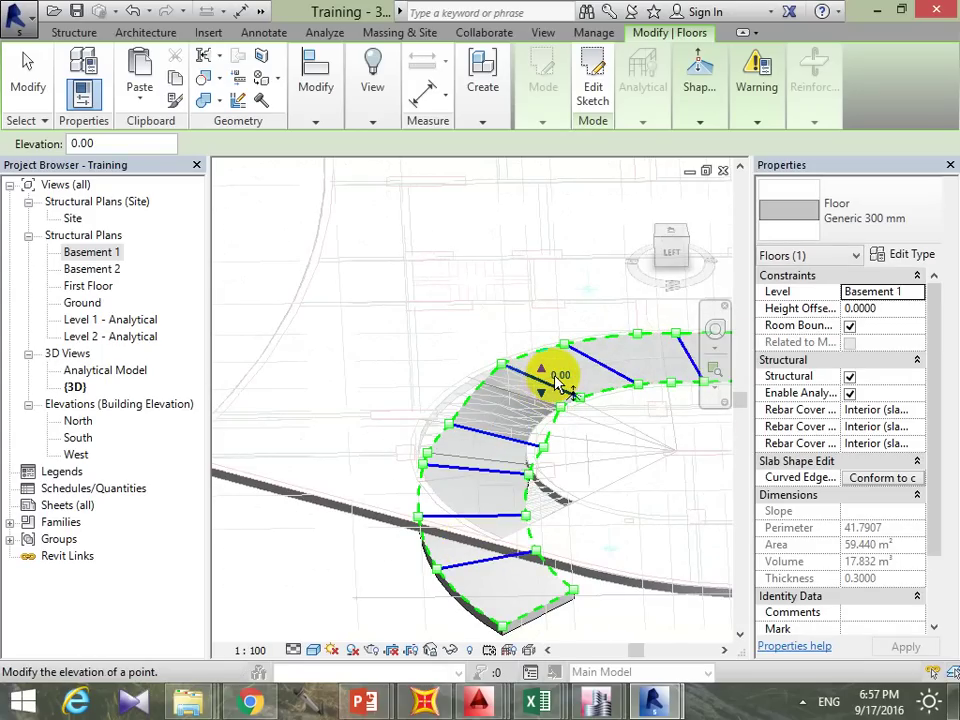
pyautogui.click(553, 378)
pyautogui.click(559, 383)
pyautogui.click(561, 378)
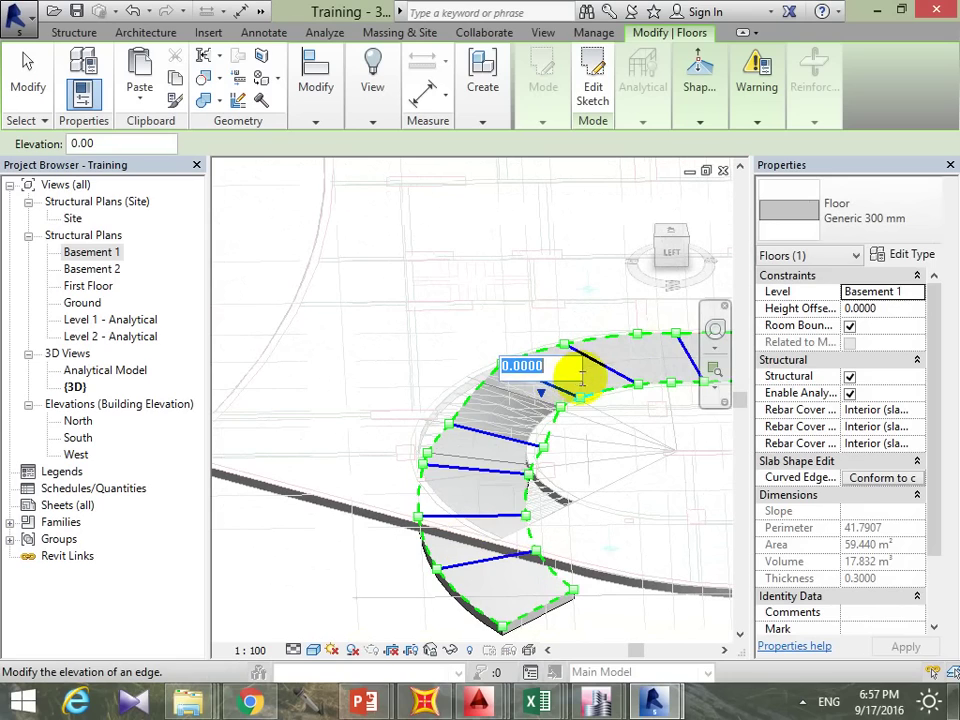
pyautogui.write('-0.8')
pyautogui.press('Return')
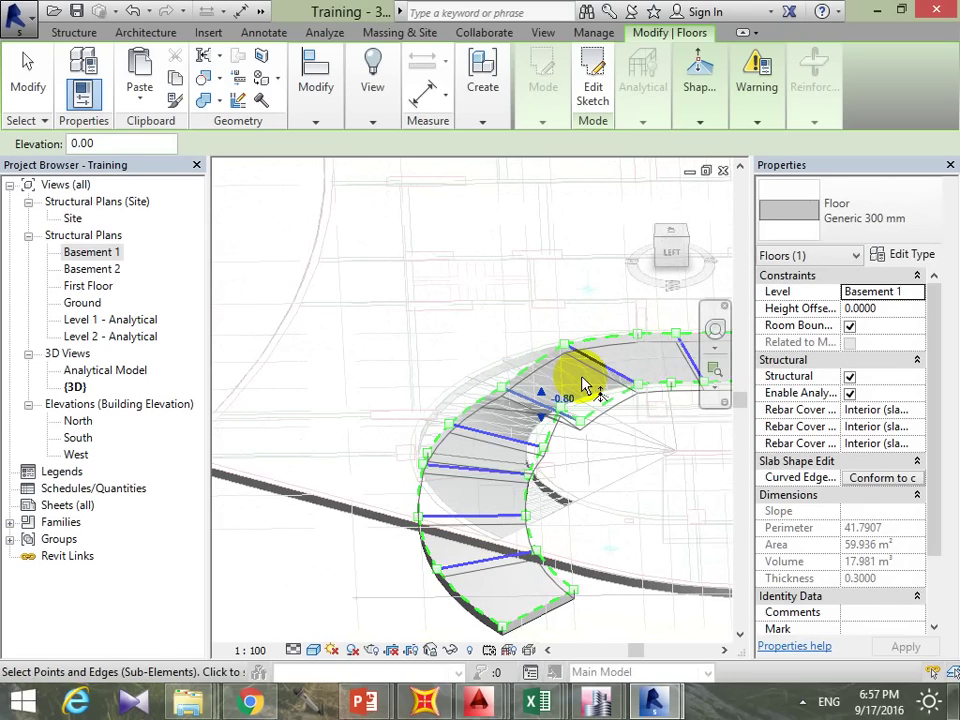
pyautogui.moveTo(571, 447)
pyautogui.keyDown('shift'); pyautogui.mouseDown(button='middle')
pyautogui.moveTo(604, 439)
pyautogui.moveTo(549, 451)
pyautogui.moveTo(480, 386)
pyautogui.moveTo(506, 422)
pyautogui.moveTo(546, 399)
pyautogui.moveTo(559, 429)
pyautogui.moveTo(626, 467)
pyautogui.moveTo(540, 392)
pyautogui.mouseUp(button='middle'); pyautogui.keyUp('shift')
pyautogui.click(525, 395)
pyautogui.press('Escape')
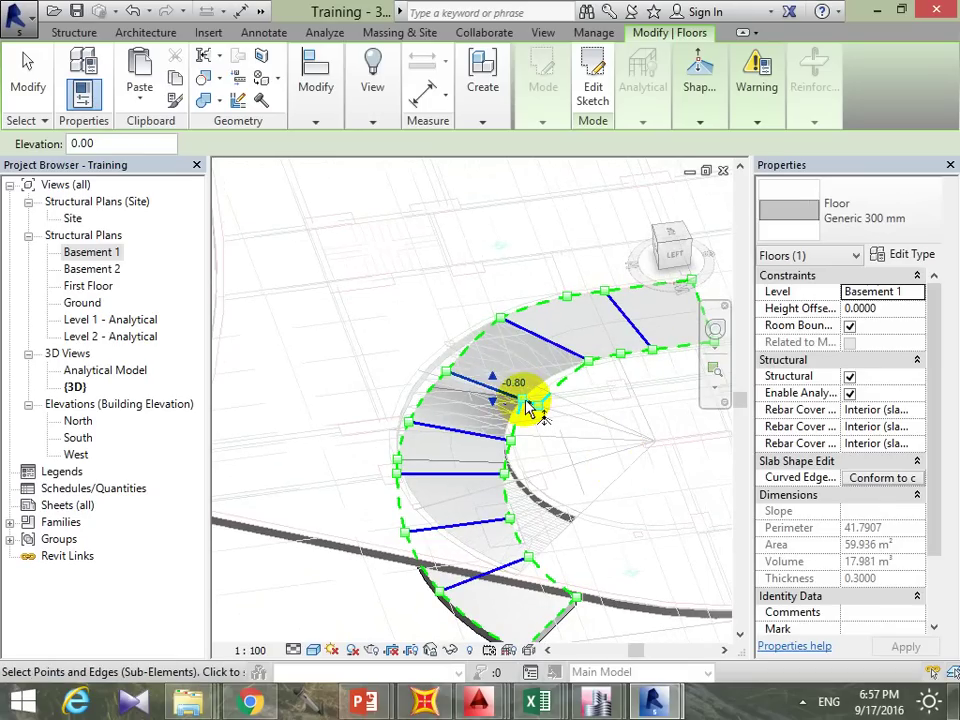
pyautogui.press('Escape')
# Step: Set a point on the slab's inner edge to -1.00
pyautogui.moveTo(540, 461)
pyautogui.keyDown('shift'); pyautogui.mouseDown(button='middle')
pyautogui.moveTo(497, 508)
pyautogui.moveTo(643, 422)
pyautogui.moveTo(480, 429)
pyautogui.moveTo(520, 390)
pyautogui.mouseUp(button='middle'); pyautogui.keyUp('shift')
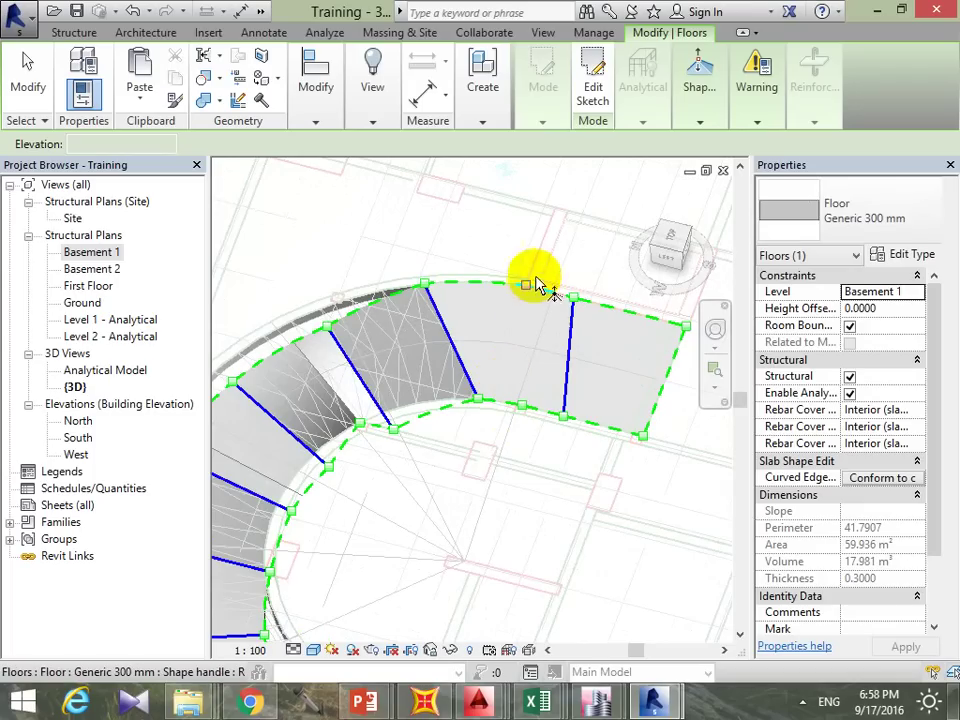
pyautogui.click(572, 358)
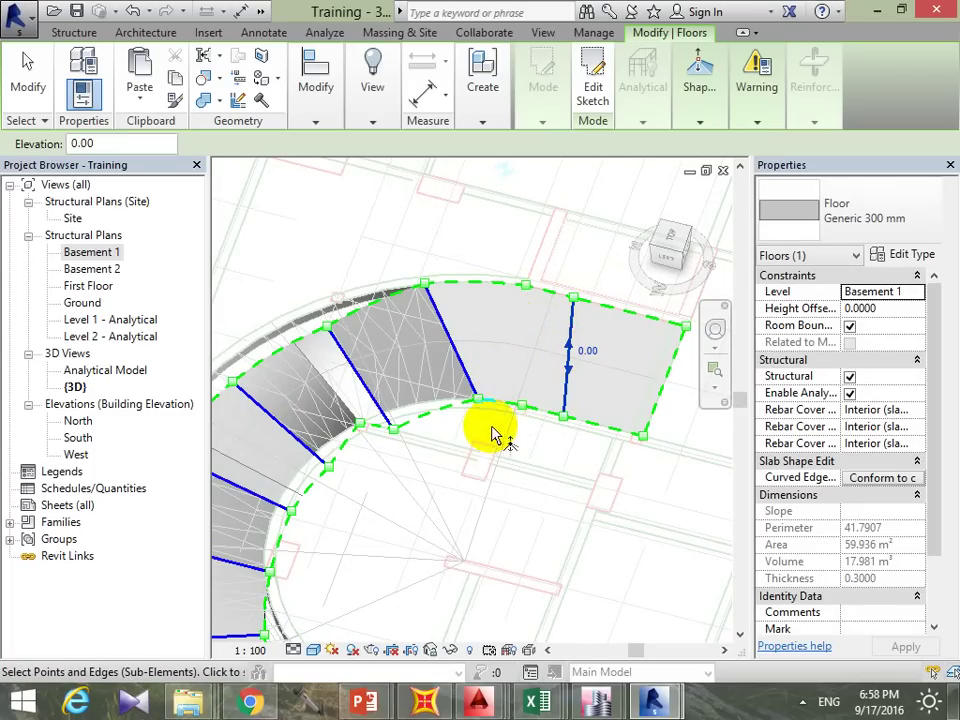
pyautogui.moveTo(461, 456)
pyautogui.mouseDown(button='middle')
pyautogui.moveTo(396, 467)
pyautogui.moveTo(425, 320)
pyautogui.mouseUp(button='middle')
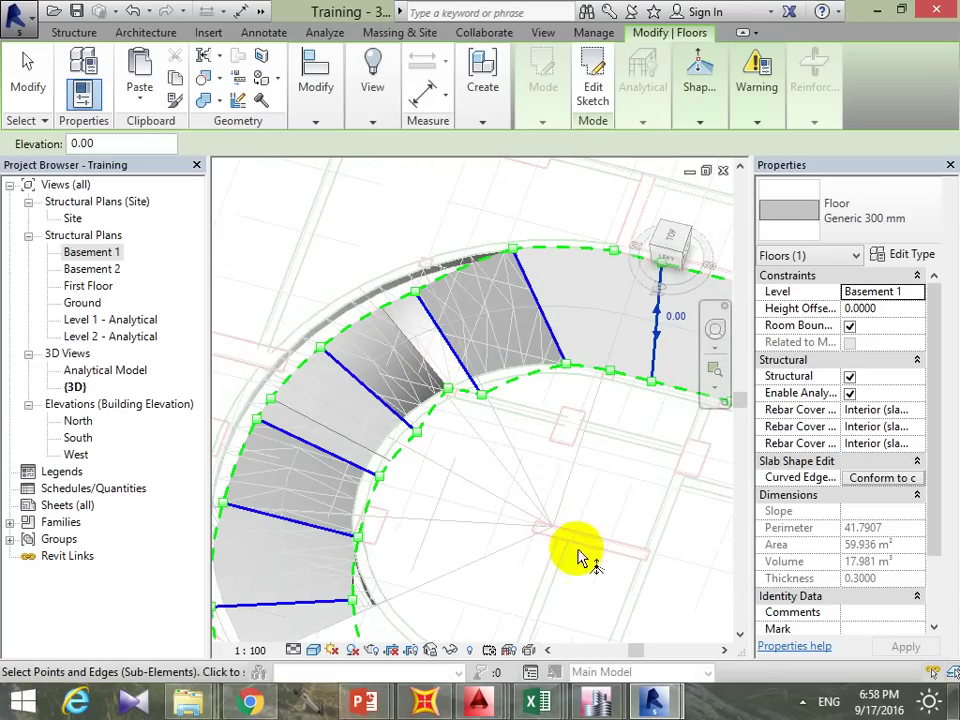
pyautogui.click(457, 388)
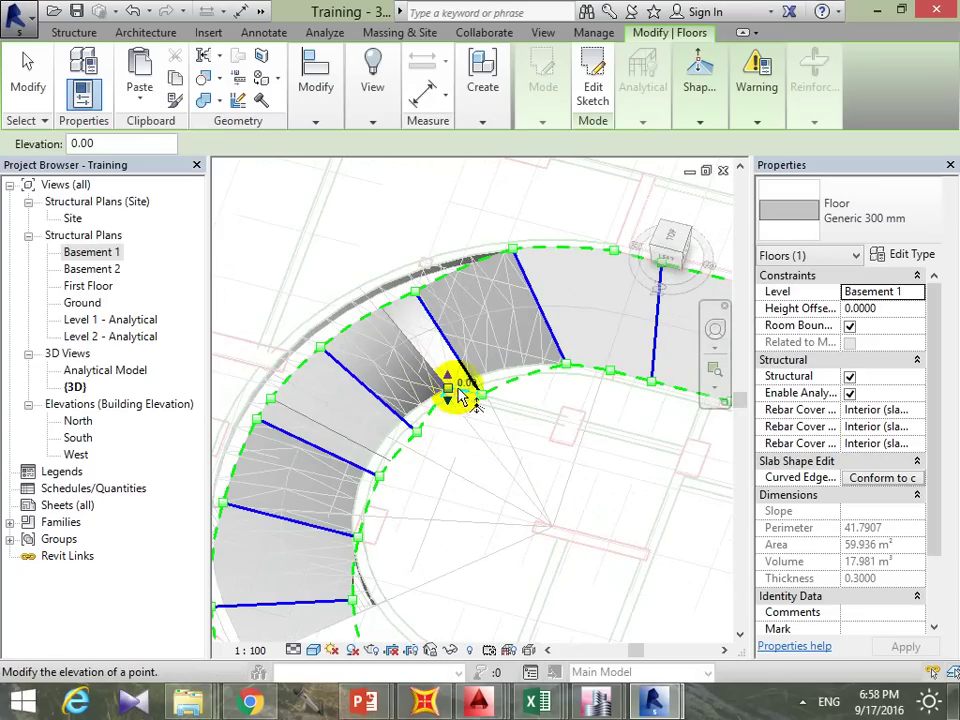
pyautogui.click(462, 385)
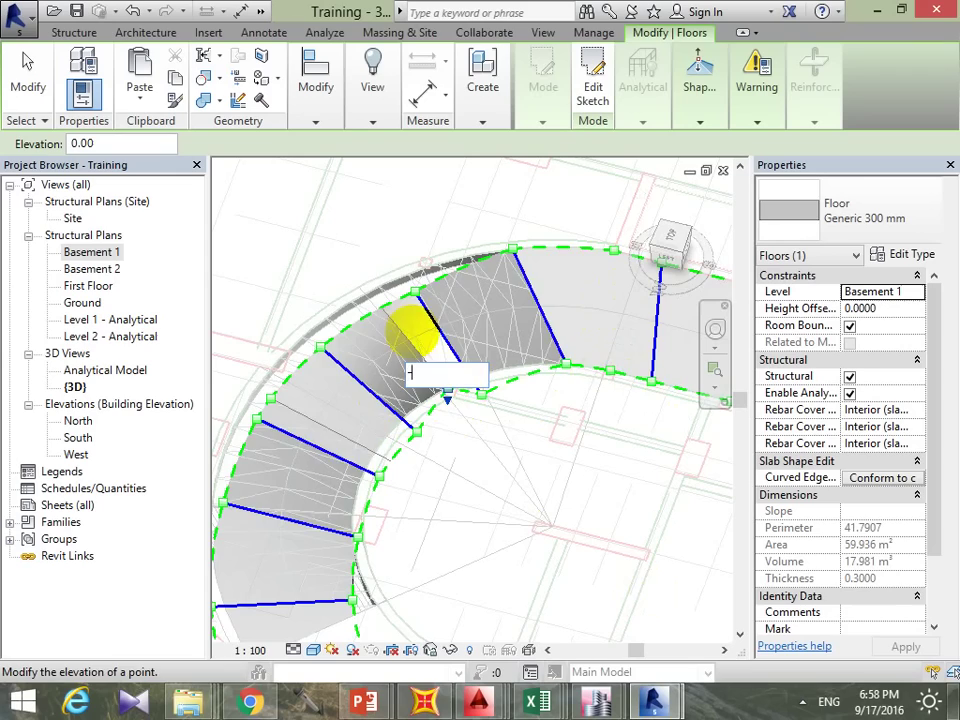
pyautogui.press('Return')
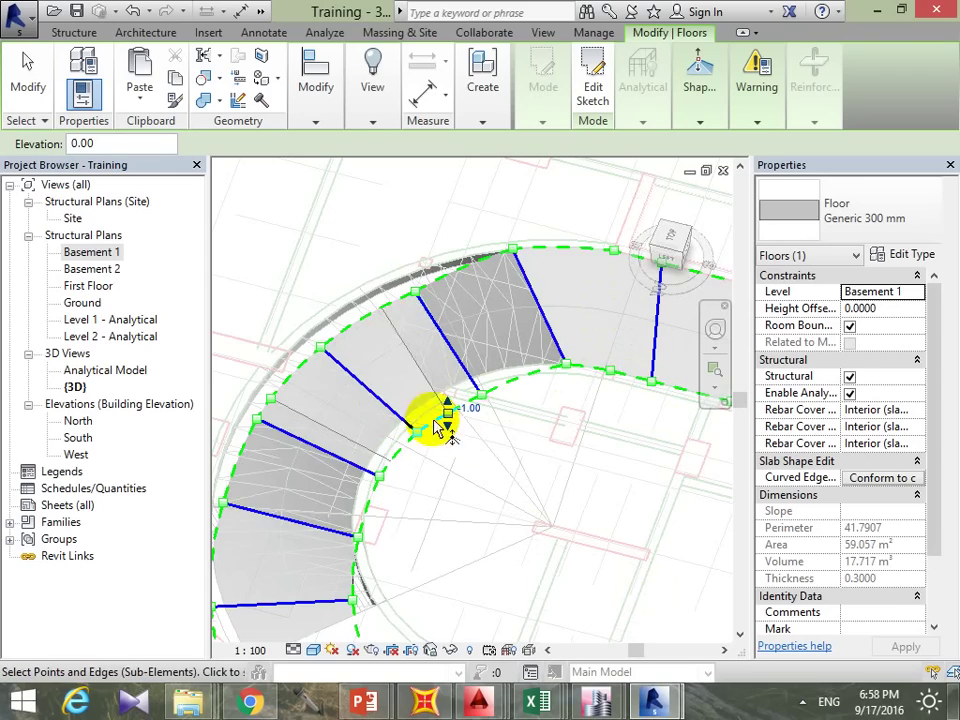
# Step: Set further slab points to -0.40, 0.70 and -0.30, triggering a wall-join error
pyautogui.moveTo(446, 437)
pyautogui.keyDown('shift'); pyautogui.mouseDown(button='middle')
pyautogui.moveTo(226, 329)
pyautogui.moveTo(504, 375)
pyautogui.moveTo(489, 339)
pyautogui.mouseUp(button='middle'); pyautogui.keyUp('shift')
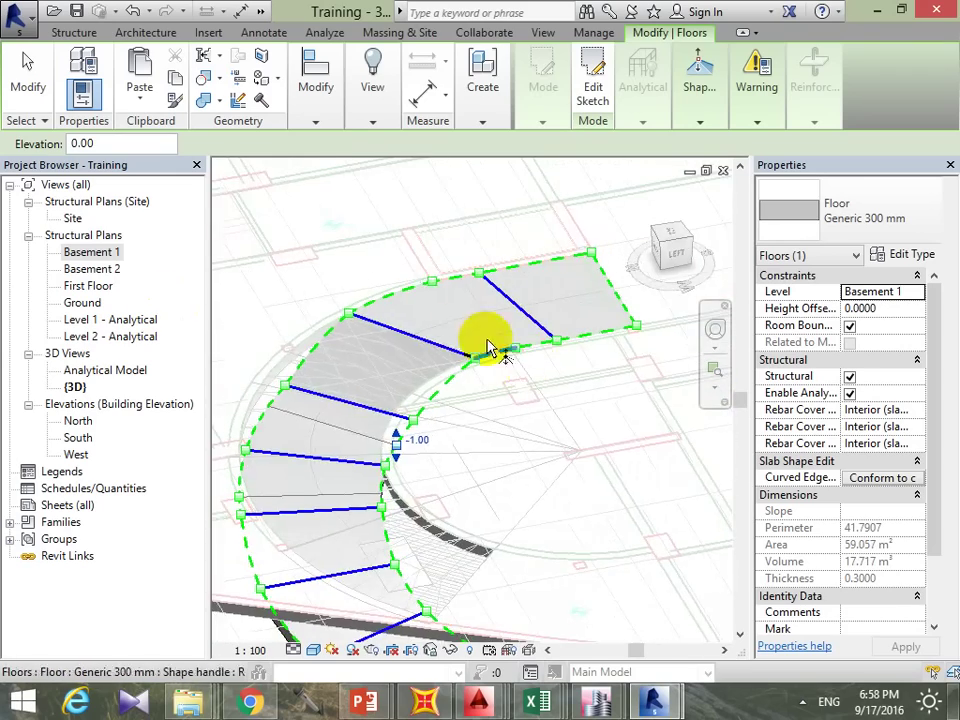
pyautogui.moveTo(425, 345); pyautogui.dragTo(430, 318)
pyautogui.write('-.4')
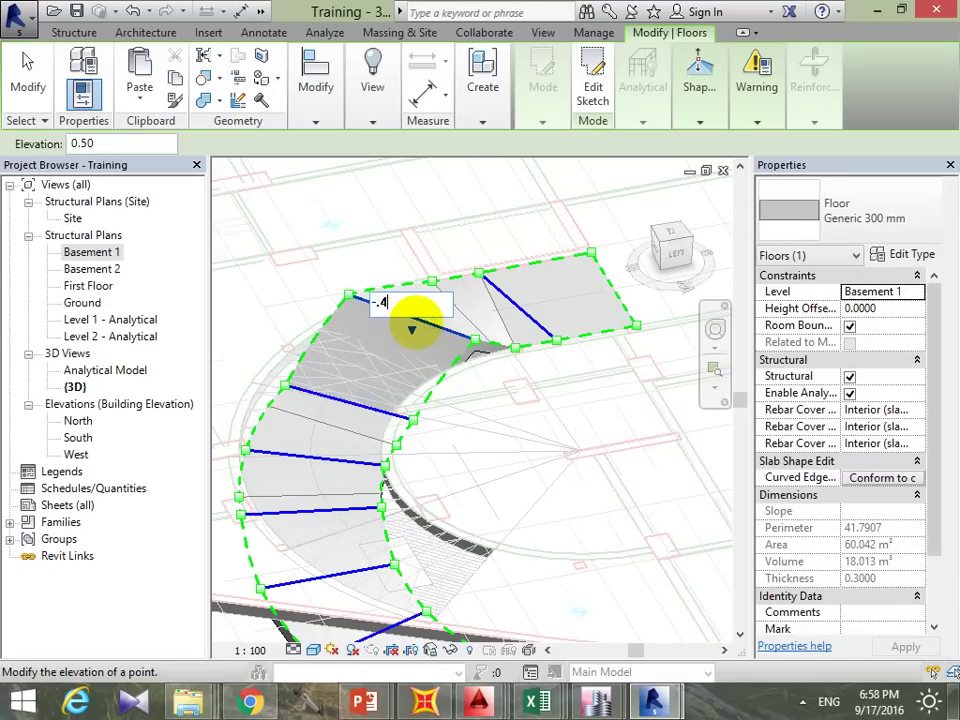
pyautogui.press('Return')
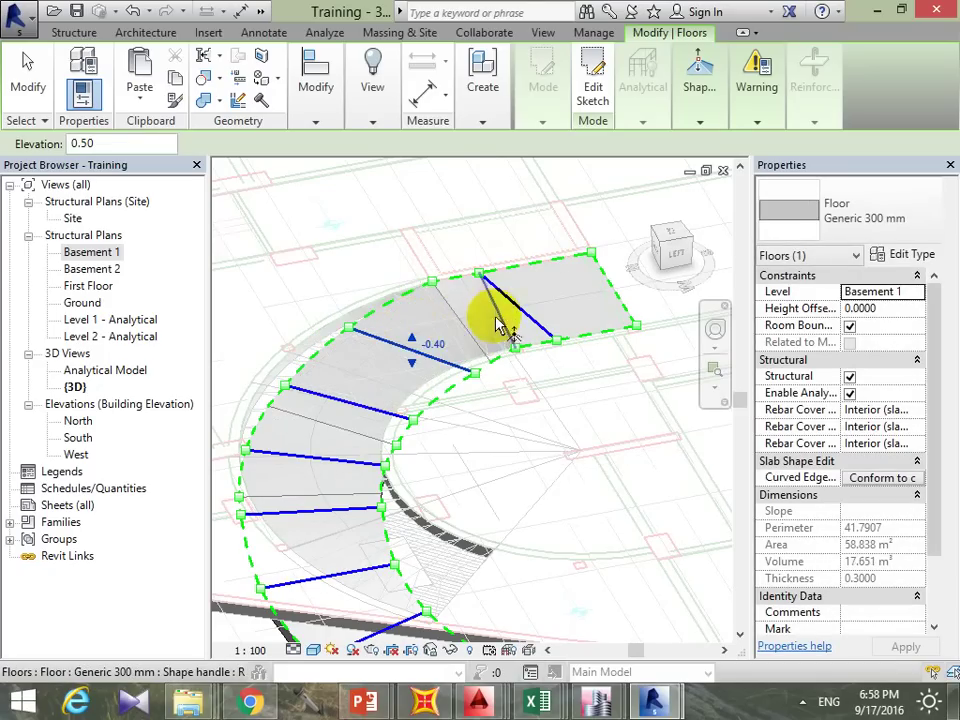
pyautogui.click(490, 307)
pyautogui.write('.7')
pyautogui.press('Return')
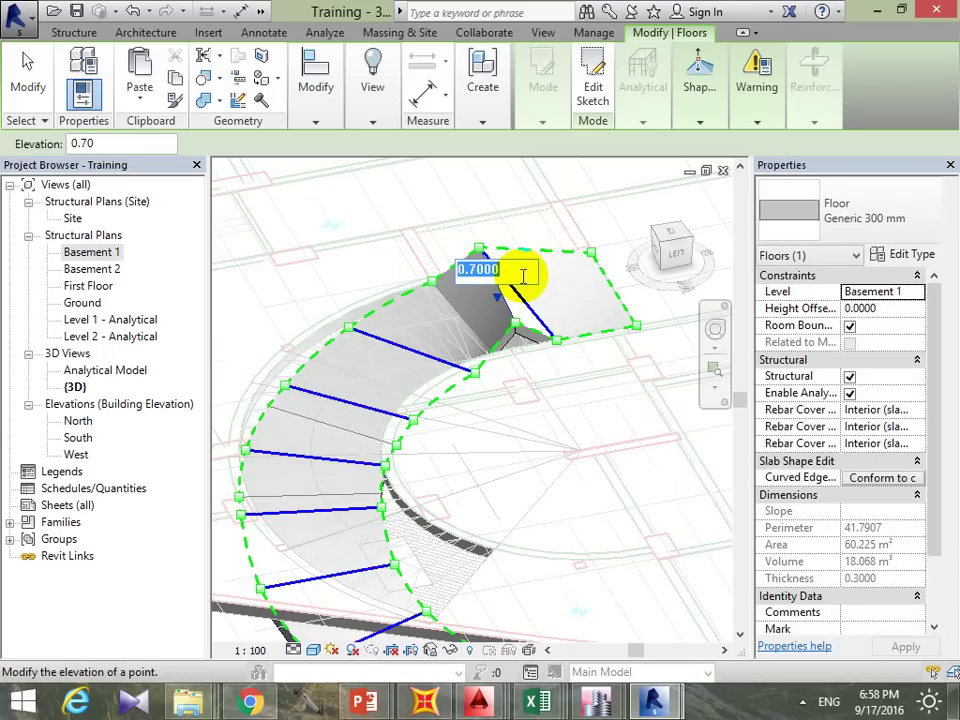
pyautogui.press('Return')
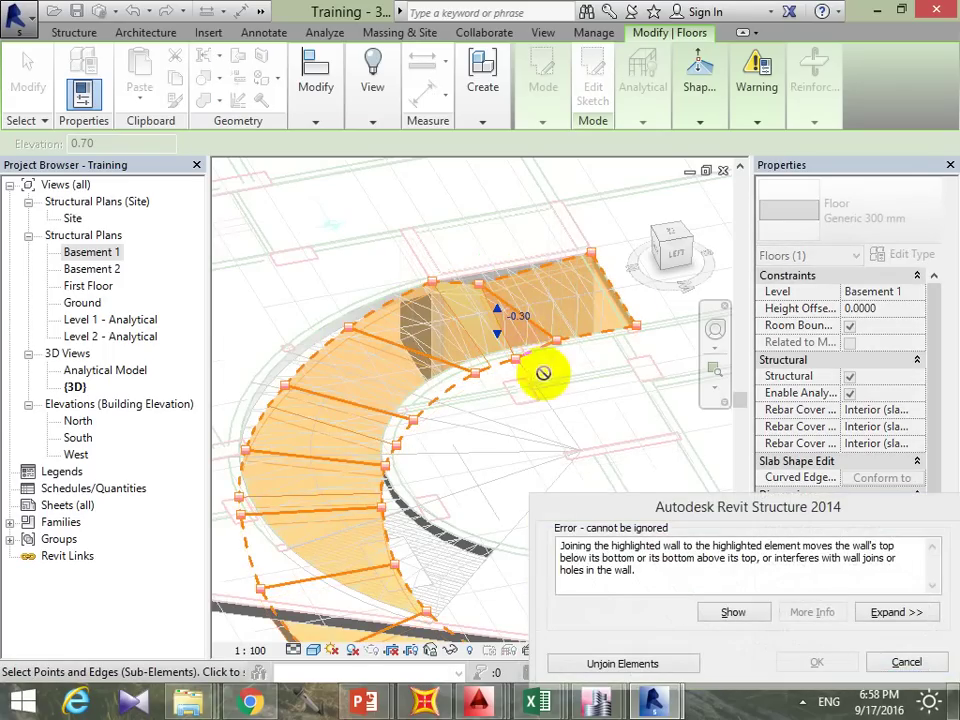
# Step: Unjoin the wall to clear the error and set another slab point to -0.4
pyautogui.click(660, 668)
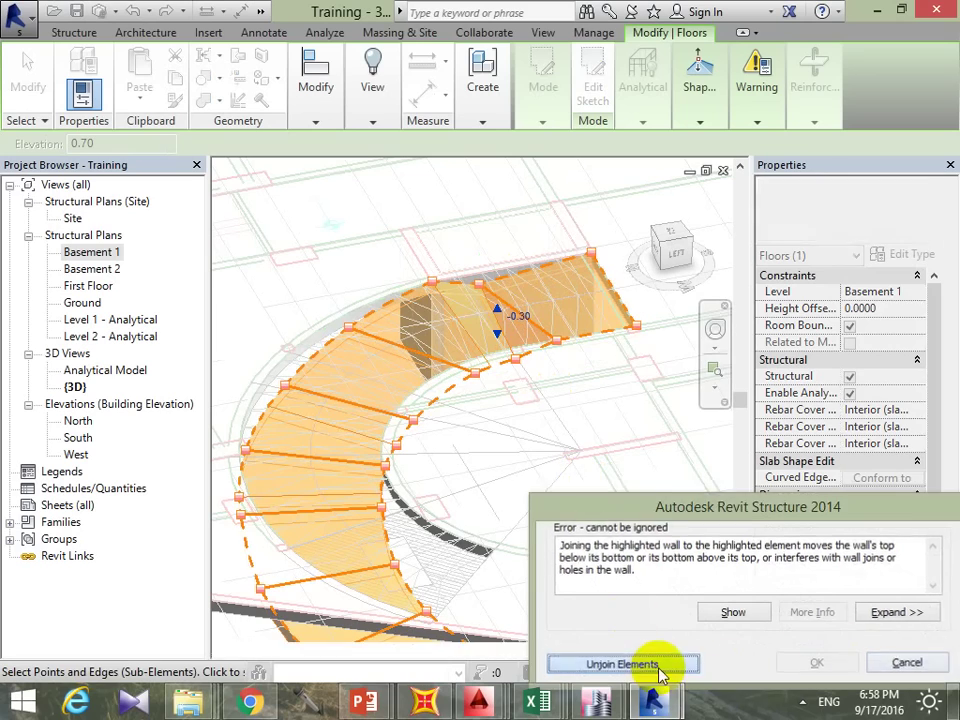
pyautogui.moveTo(489, 452)
pyautogui.keyDown('shift'); pyautogui.mouseDown(button='middle')
pyautogui.moveTo(443, 325)
pyautogui.moveTo(424, 368)
pyautogui.moveTo(411, 364)
pyautogui.moveTo(458, 369)
pyautogui.mouseUp(button='middle'); pyautogui.keyUp('shift')
pyautogui.write('-0.4')
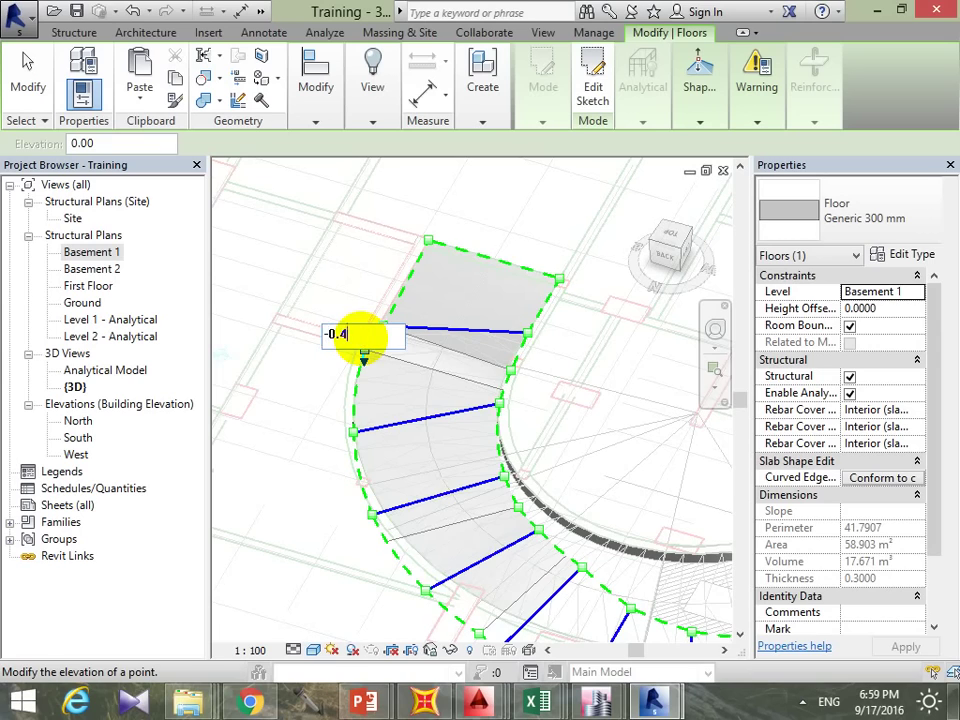
pyautogui.press('Return')
pyautogui.moveTo(497, 360)
pyautogui.keyDown('shift'); pyautogui.mouseDown(button='middle')
pyautogui.moveTo(234, 298)
pyautogui.moveTo(444, 484)
pyautogui.moveTo(428, 450)
pyautogui.moveTo(392, 443)
pyautogui.moveTo(449, 424)
pyautogui.moveTo(440, 482)
pyautogui.moveTo(611, 525)
pyautogui.moveTo(561, 561)
pyautogui.moveTo(458, 566)
pyautogui.mouseUp(button='middle'); pyautogui.keyUp('shift')
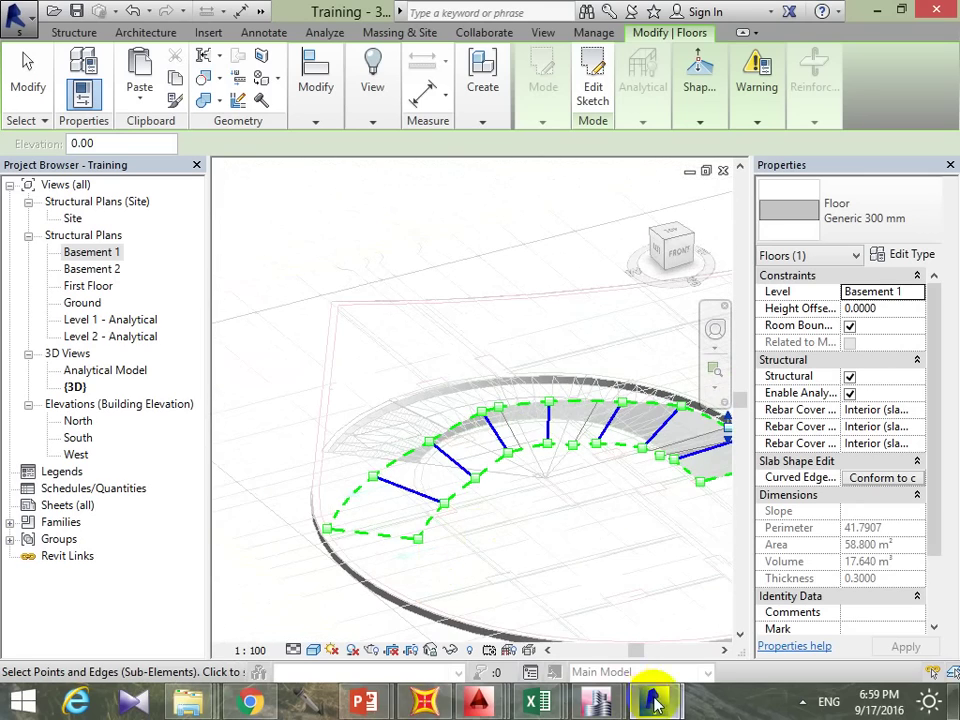
# Step: Switch to the other Revit window, start opening a file and save the current project
pyautogui.moveTo(652, 702)
pyautogui.click(630, 596)
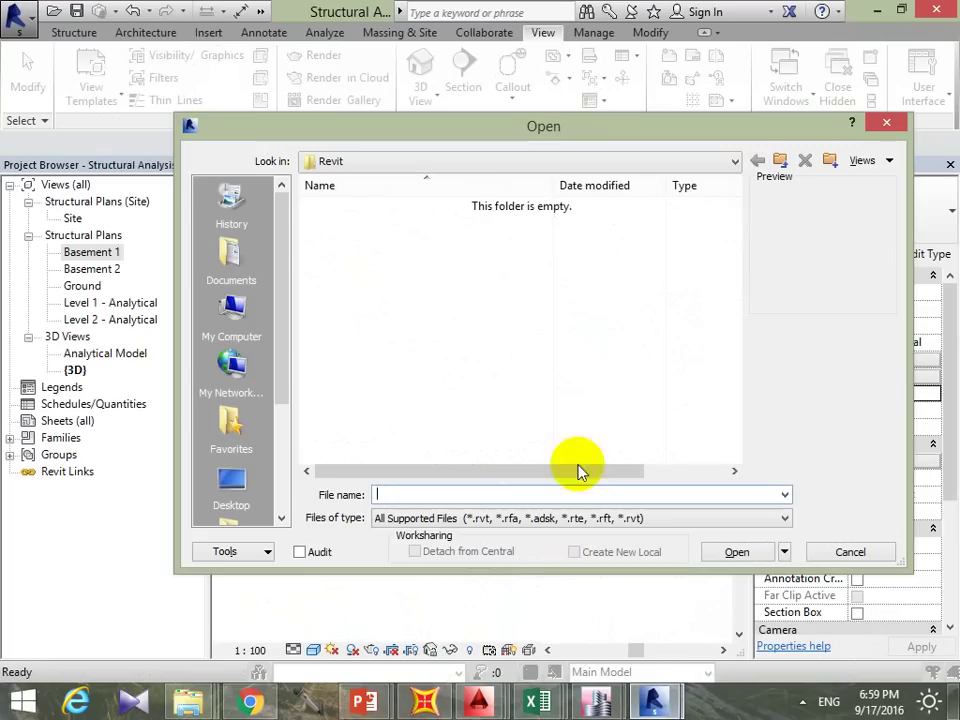
pyautogui.press('Escape')
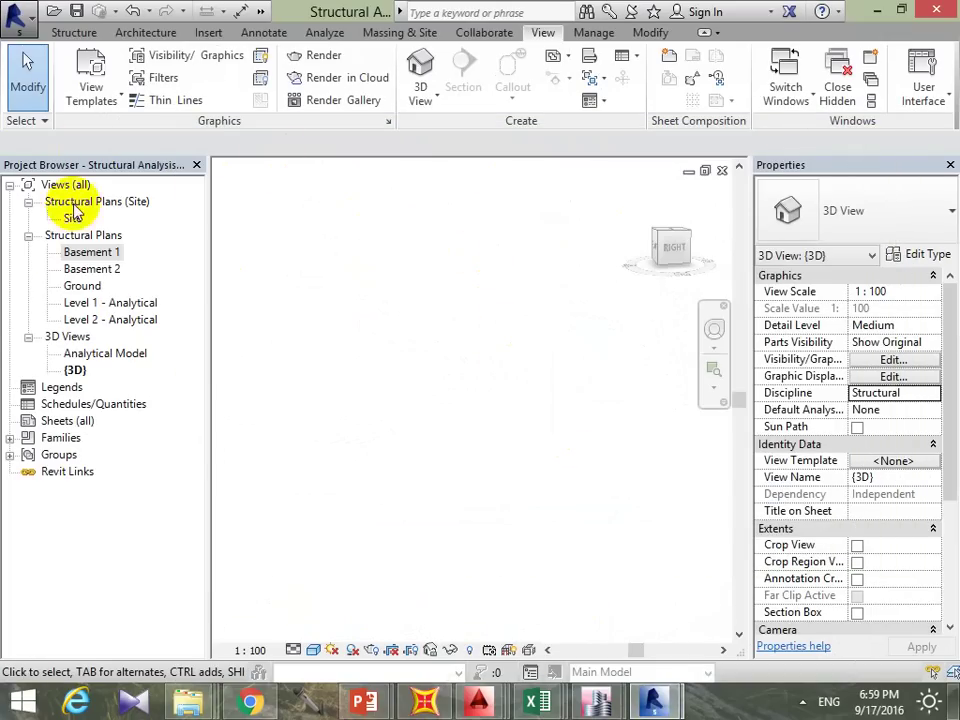
pyautogui.click(57, 13)
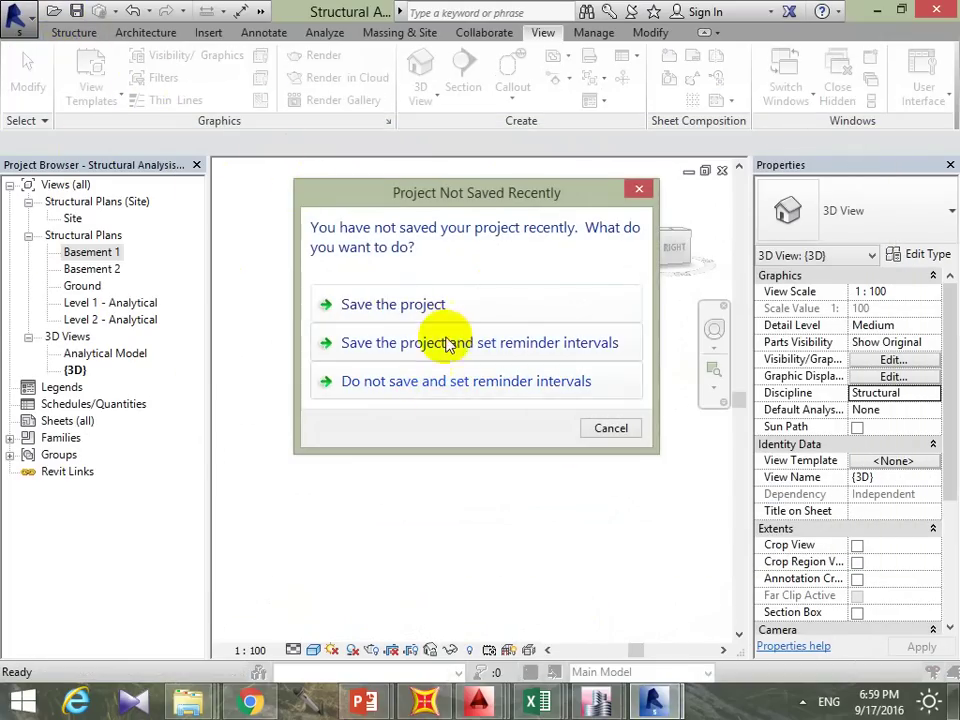
pyautogui.click(450, 314)
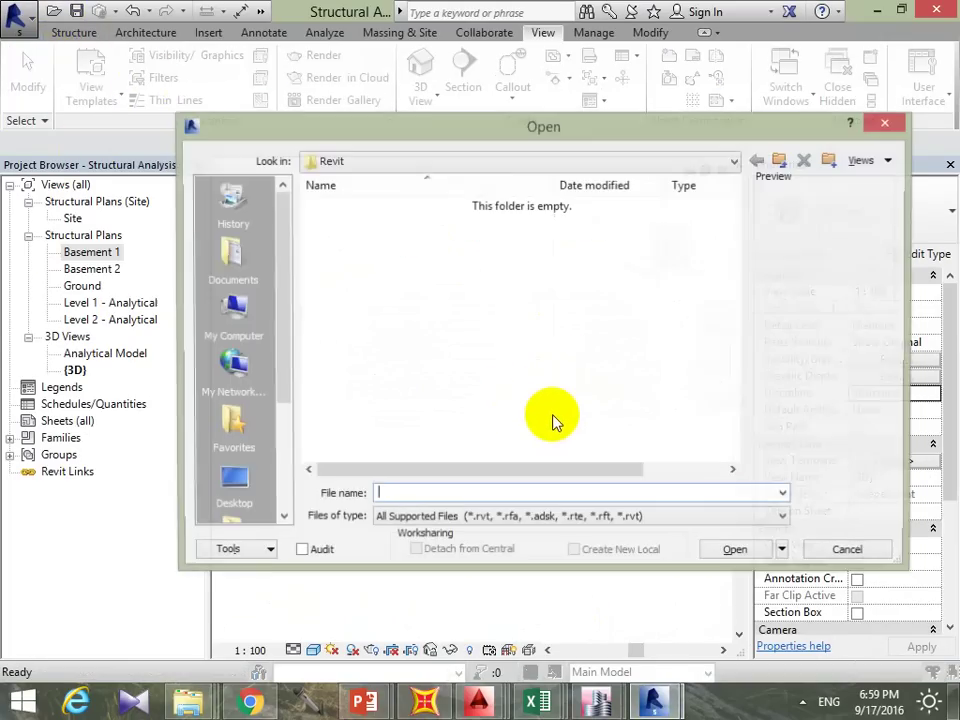
# Step: Browse up through the folders to This PC and Local Disk (D:)
pyautogui.click(782, 161)
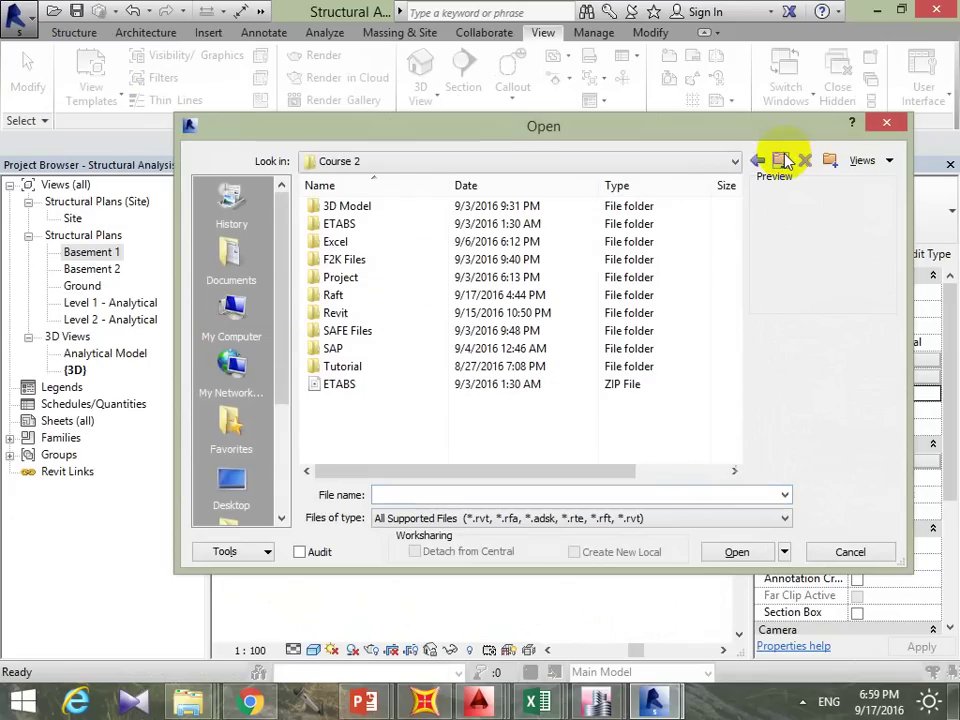
pyautogui.doubleClick(366, 313)
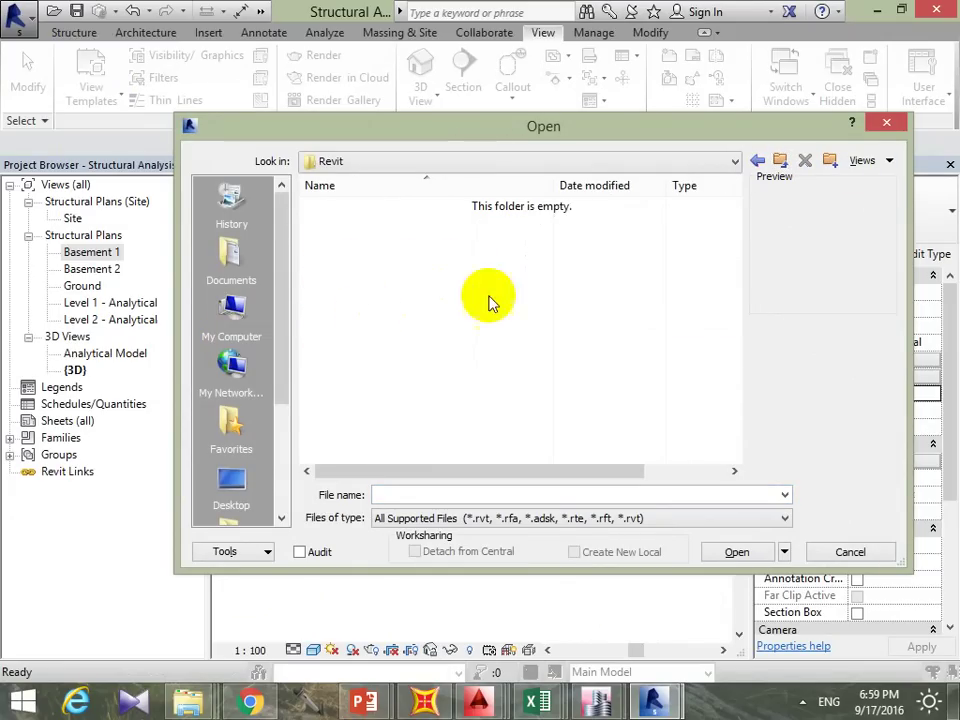
pyautogui.click(780, 162)
pyautogui.click(780, 162)
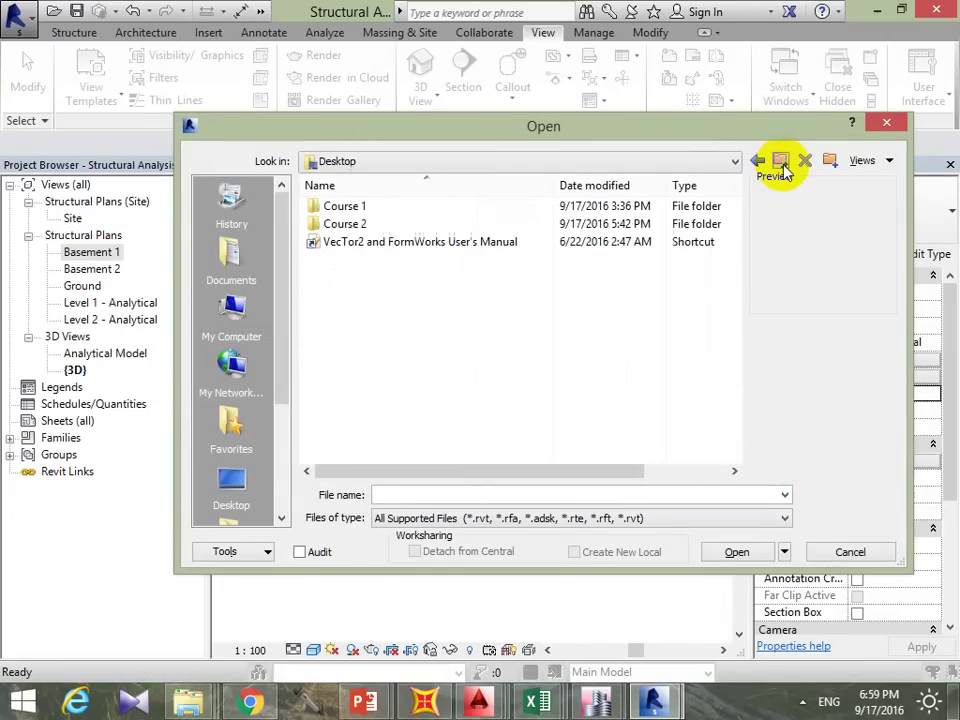
pyautogui.click(781, 164)
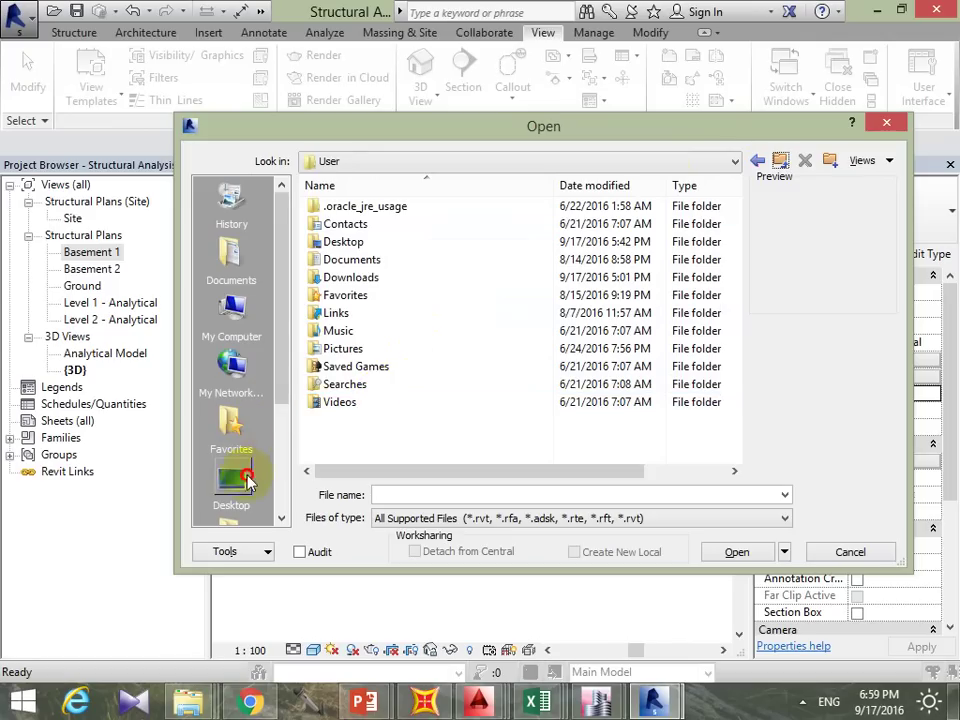
pyautogui.click(232, 485)
pyautogui.doubleClick(380, 224)
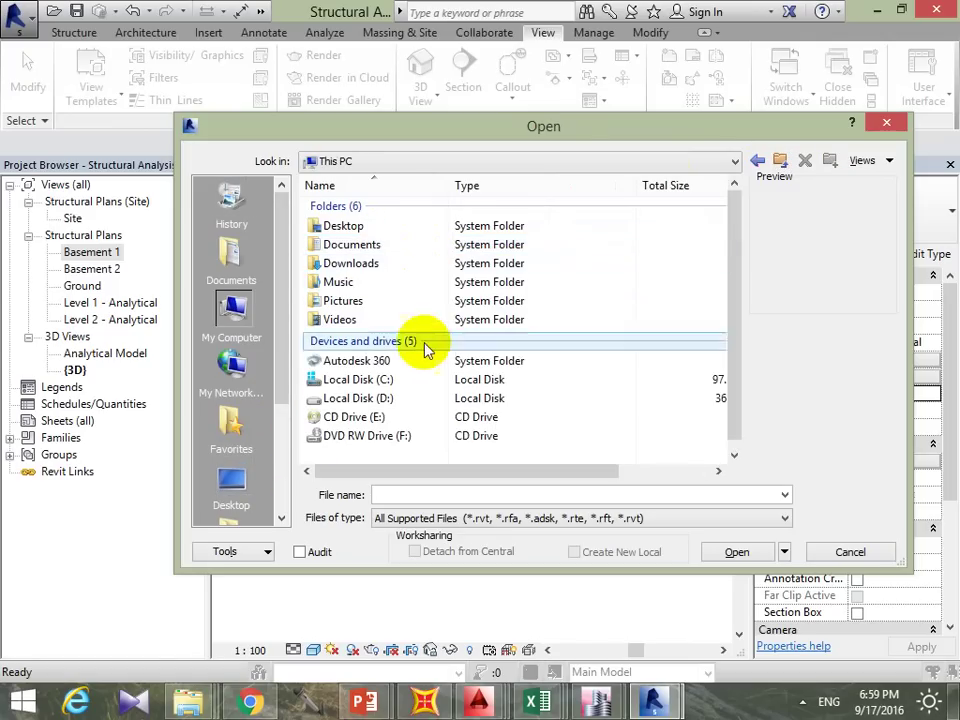
pyautogui.doubleClick(428, 410)
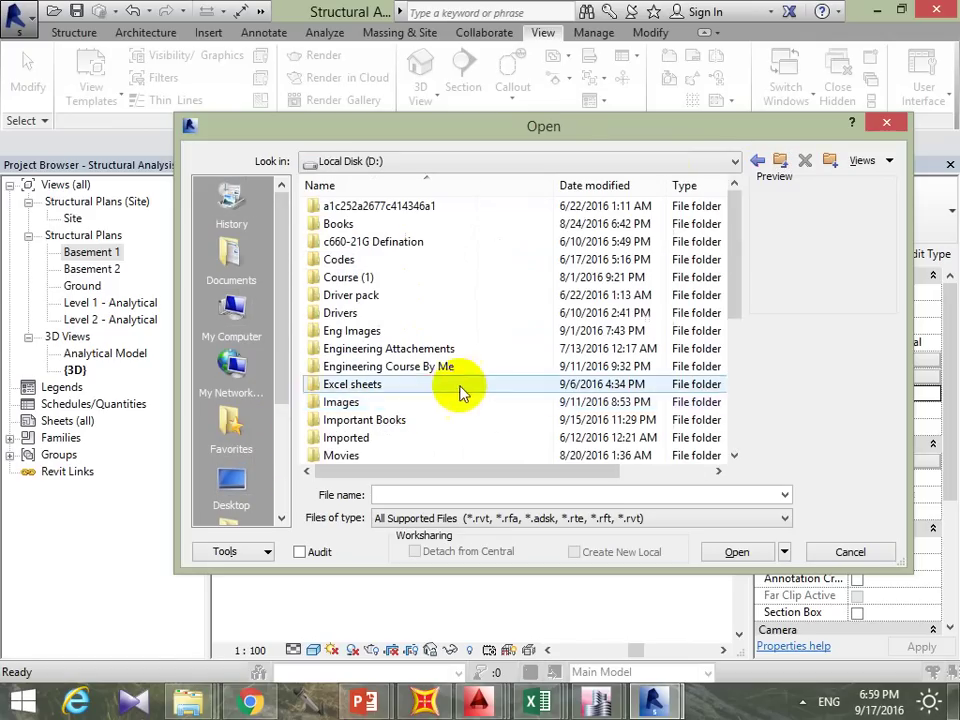
# Step: Open Project 11 from Engineering Course By Me > Work Shop Course (2) > Revit > Project
pyautogui.doubleClick(408, 368)
pyautogui.scroll(-2, 440, 390)
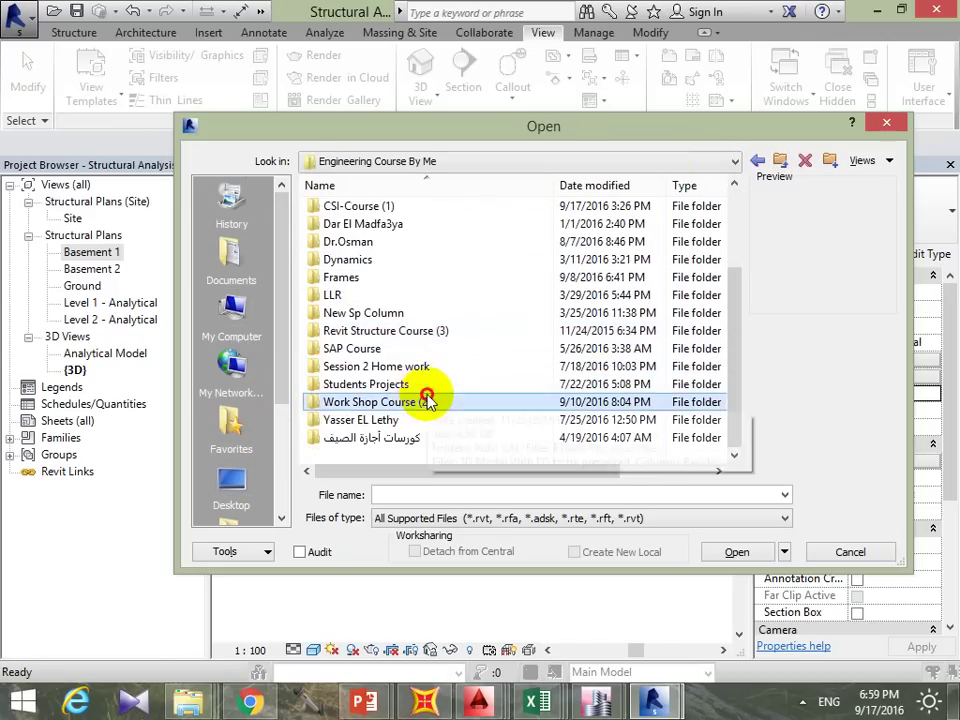
pyautogui.doubleClick(428, 398)
pyautogui.doubleClick(345, 384)
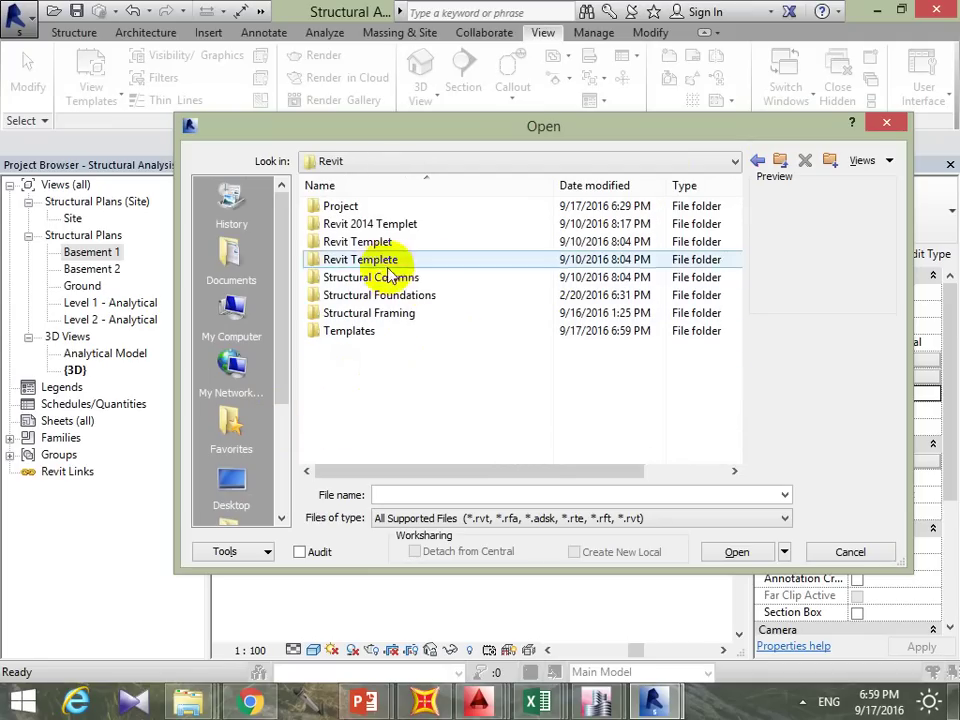
pyautogui.doubleClick(383, 210)
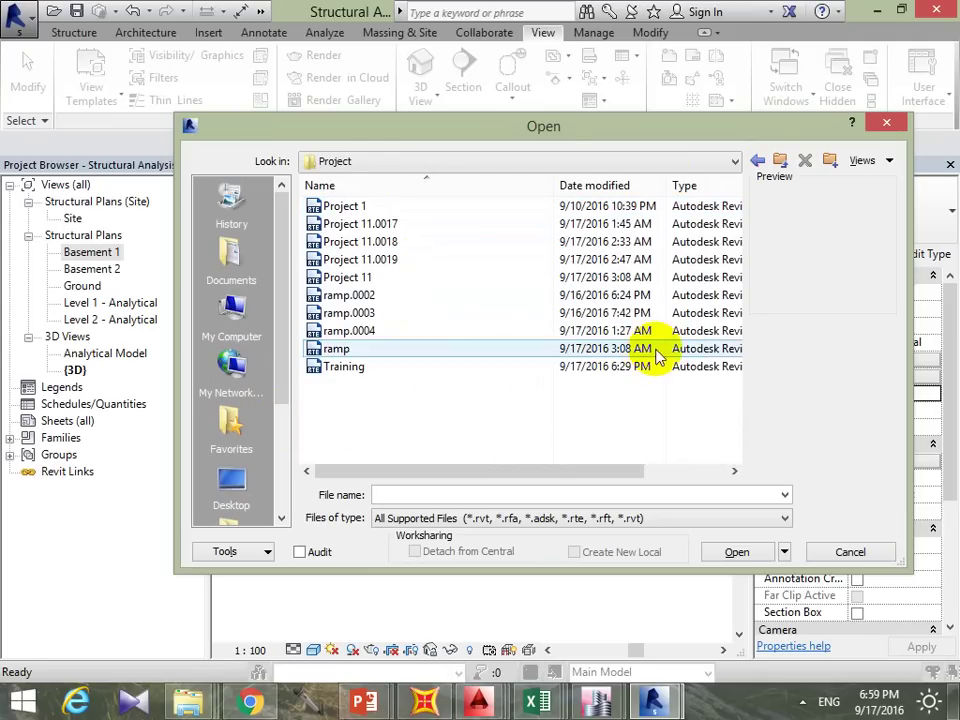
pyautogui.click(580, 278)
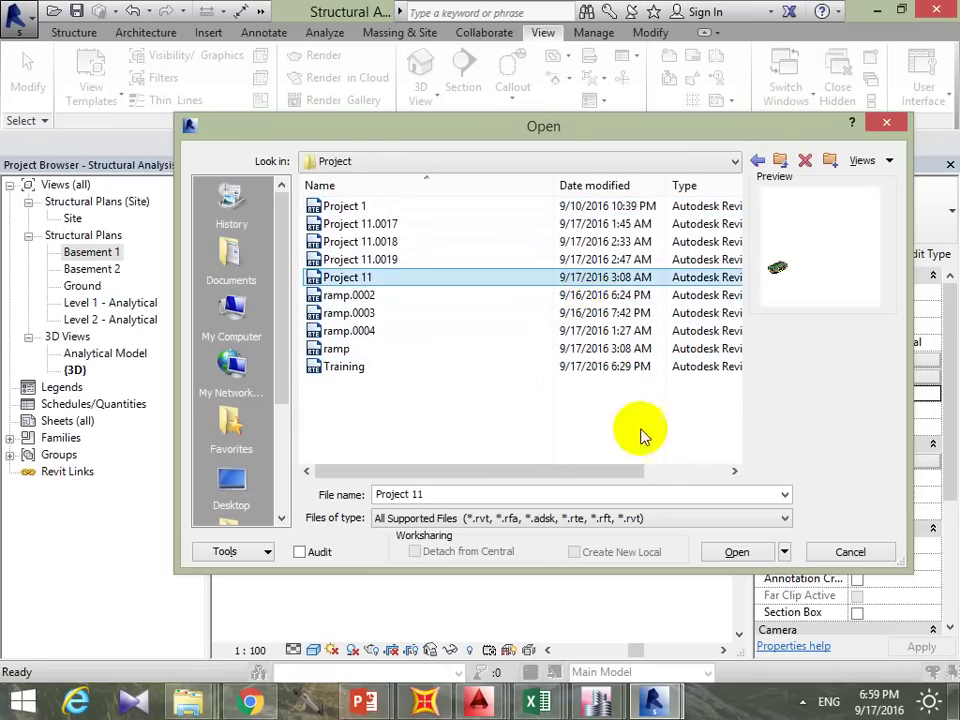
pyautogui.click(738, 553)
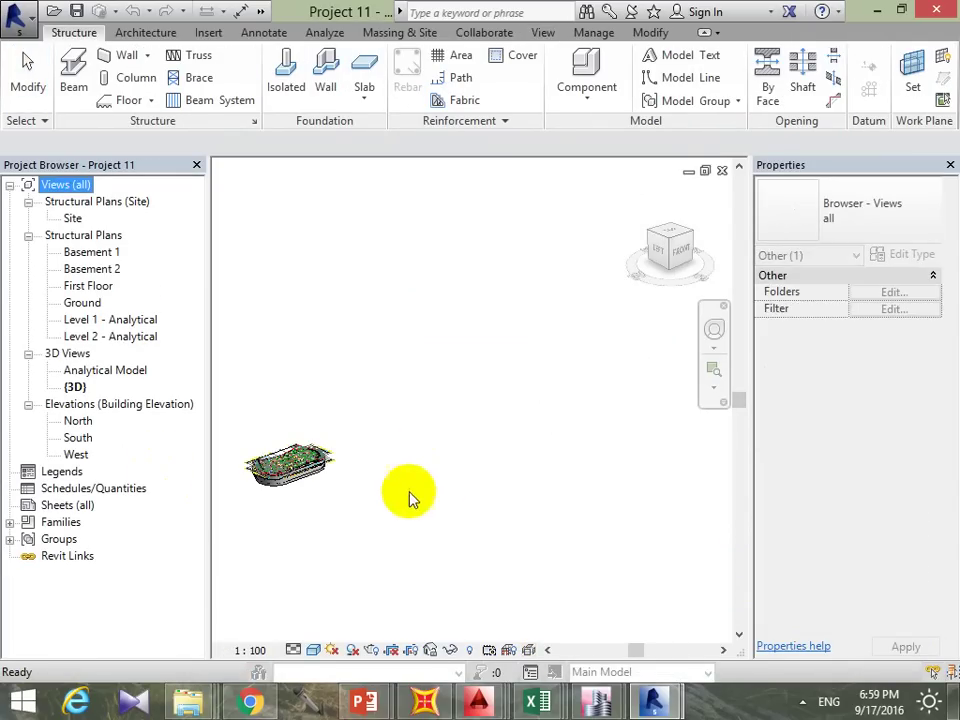
# Step: Frame the model and turn on Crop View with the crop region visible
pyautogui.moveTo(473, 495); pyautogui.dragTo(542, 521, button='middle')
pyautogui.scroll(3, 495, 484)
pyautogui.moveTo(495, 484)
pyautogui.keyDown('shift'); pyautogui.mouseDown(button='middle')
pyautogui.moveTo(452, 462)
pyautogui.moveTo(531, 503)
pyautogui.mouseUp(button='middle'); pyautogui.keyUp('shift')
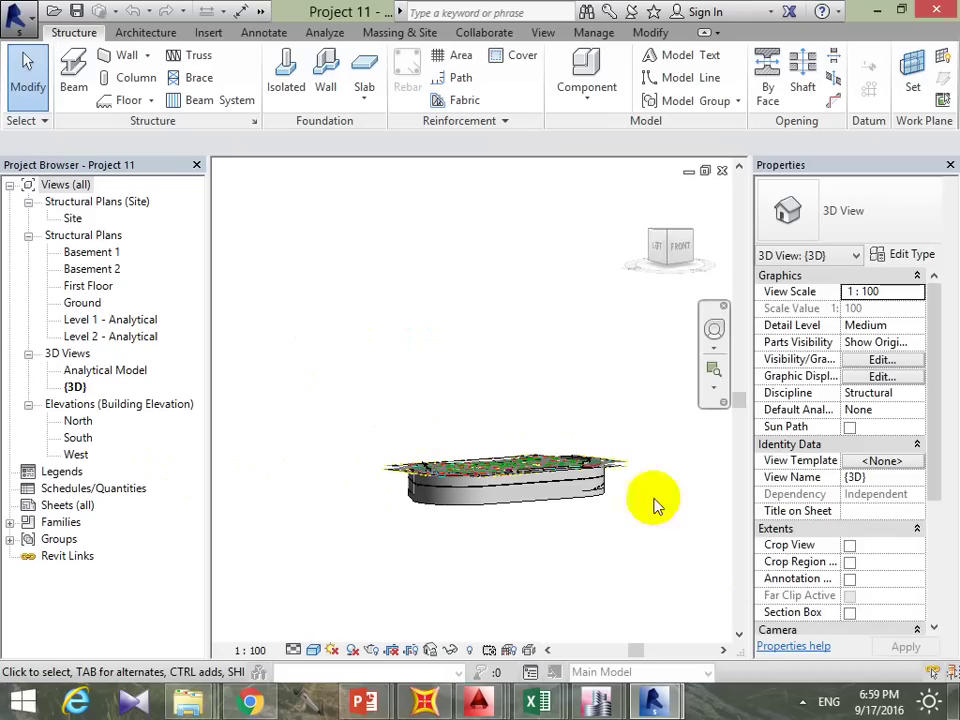
pyautogui.moveTo(936, 429); pyautogui.dragTo(947, 545)
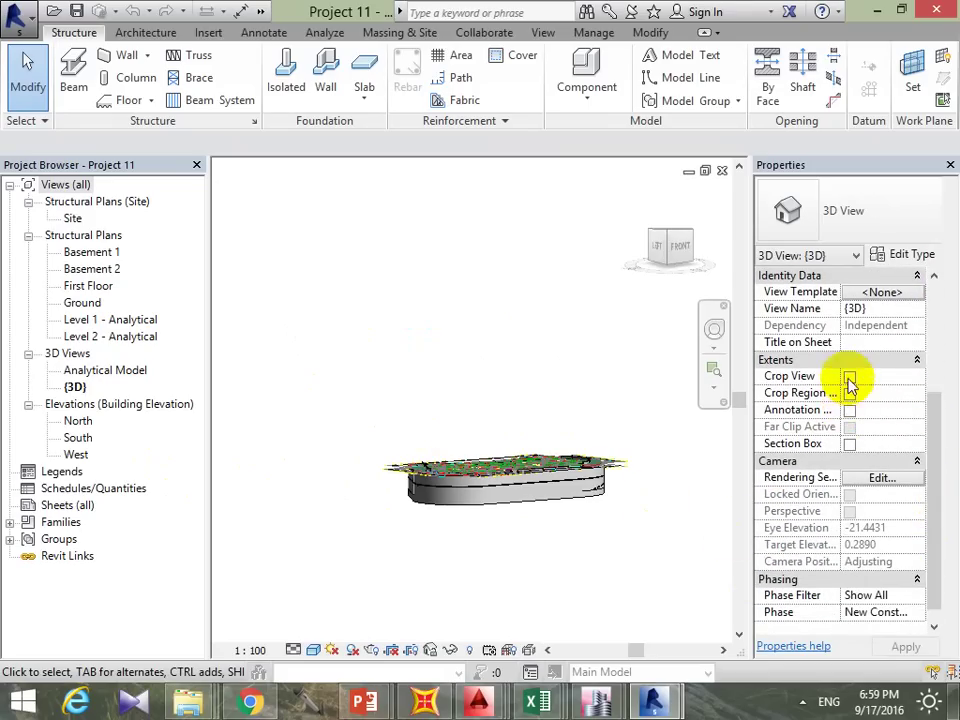
pyautogui.moveTo(535, 432); pyautogui.dragTo(540, 425, button='middle')
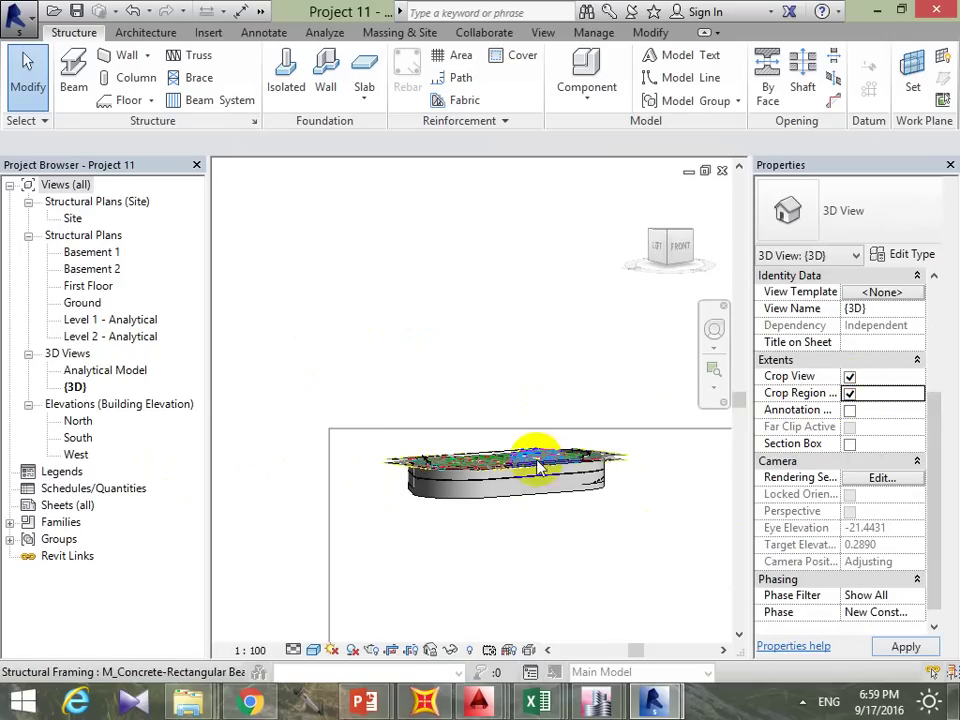
pyautogui.moveTo(456, 521)
pyautogui.keyDown('shift'); pyautogui.mouseDown(button='middle')
pyautogui.moveTo(470, 466)
pyautogui.moveTo(516, 437)
pyautogui.mouseUp(button='middle'); pyautogui.keyUp('shift')
# Step: Drag the crop boundary upward and left to enclose the whole model
pyautogui.click(512, 428)
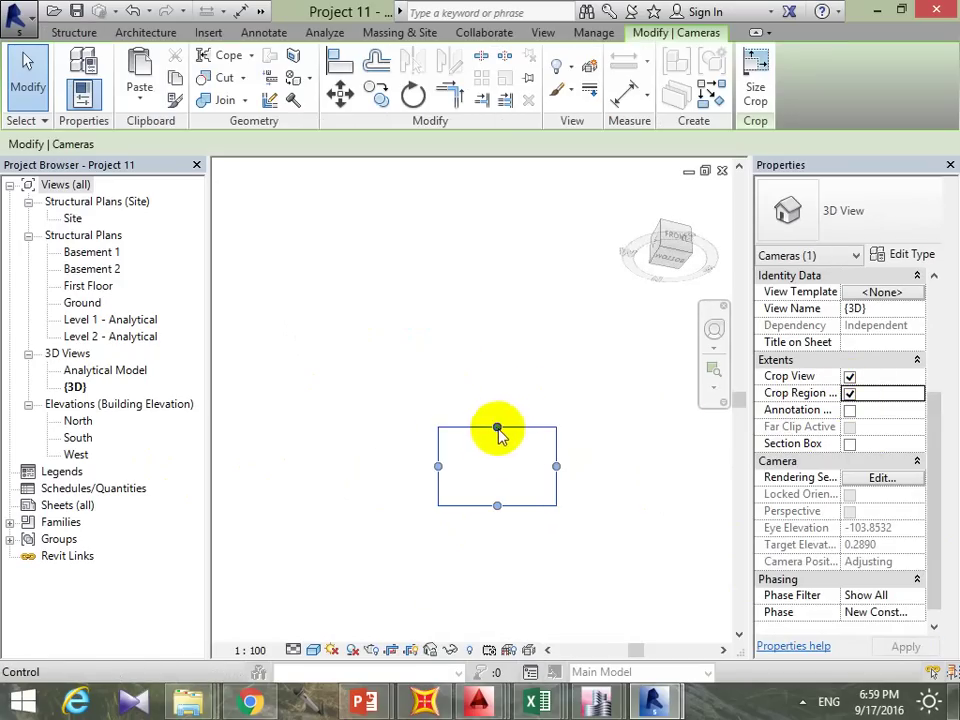
pyautogui.moveTo(497, 428); pyautogui.dragTo(497, 343)
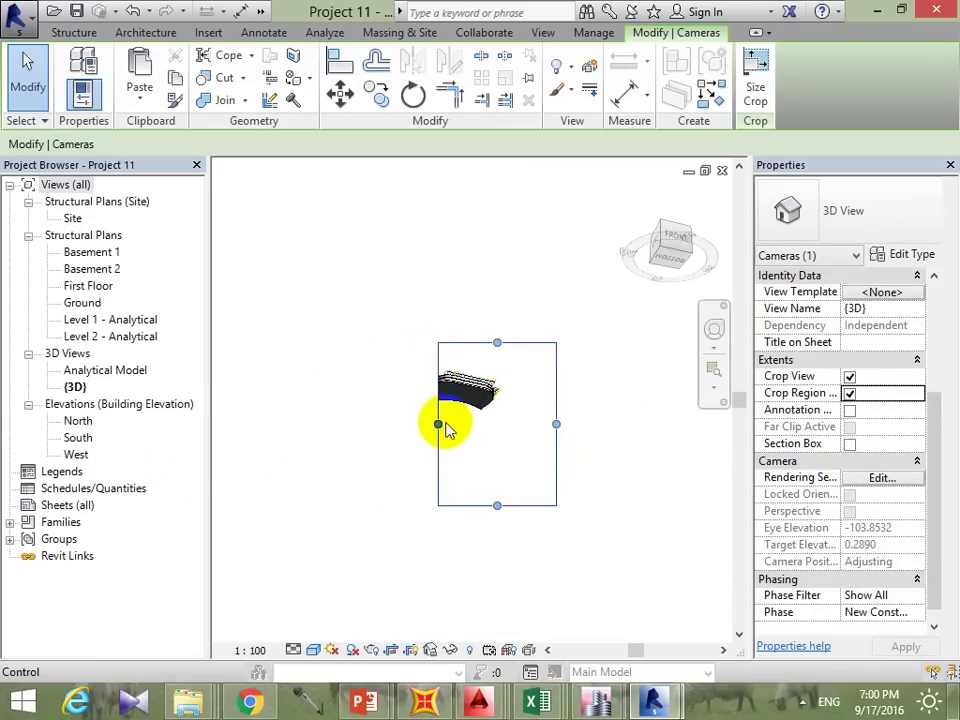
pyautogui.moveTo(446, 426); pyautogui.dragTo(376, 424)
pyautogui.click(515, 441)
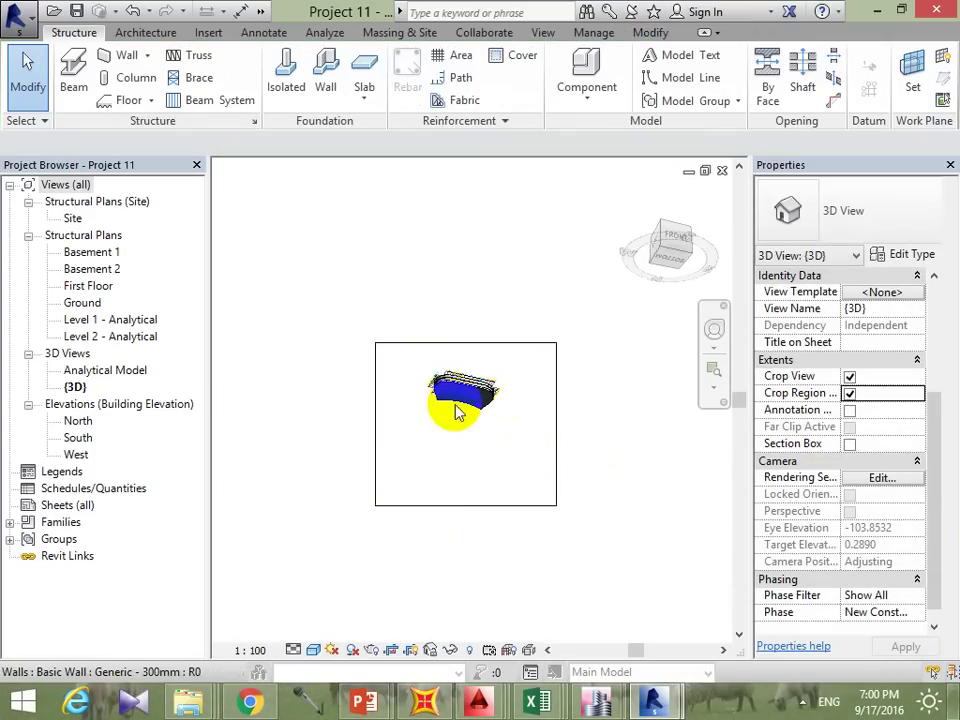
pyautogui.keyDown('shift'); pyautogui.moveTo(497, 428); pyautogui.dragTo(472, 486, button='middle'); pyautogui.keyUp('shift')
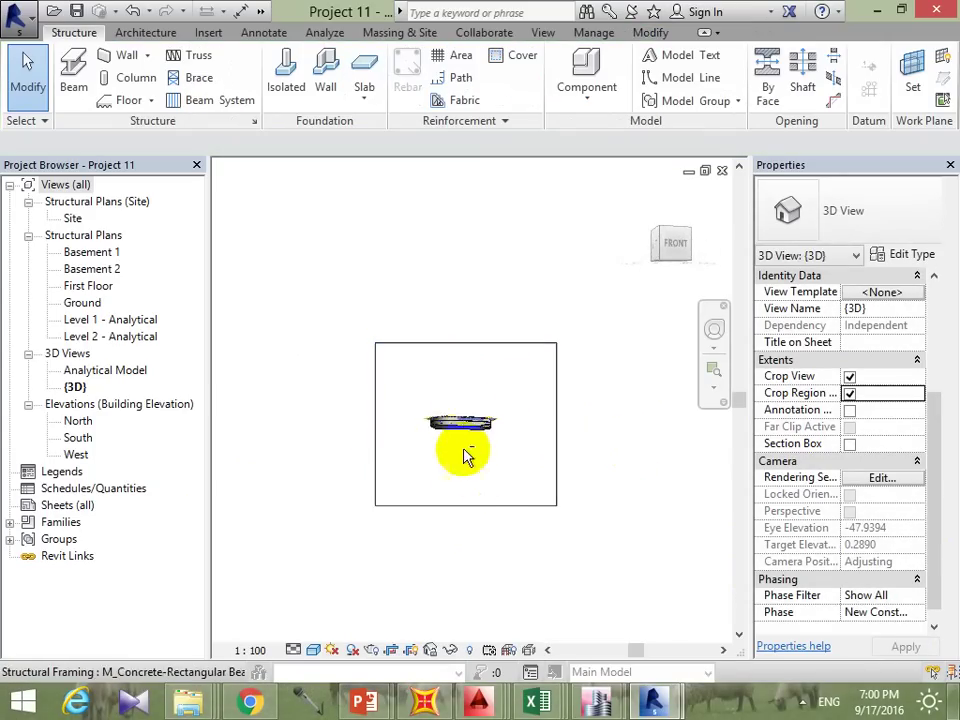
pyautogui.scroll(2, 472, 486)
pyautogui.scroll(3, 430, 450)
pyautogui.keyDown('shift'); pyautogui.moveTo(440, 455); pyautogui.dragTo(745, 487, button='middle'); pyautogui.keyUp('shift')
# Step: Enable the Section Box for the Project 11 3D view and select it
pyautogui.click(849, 443)
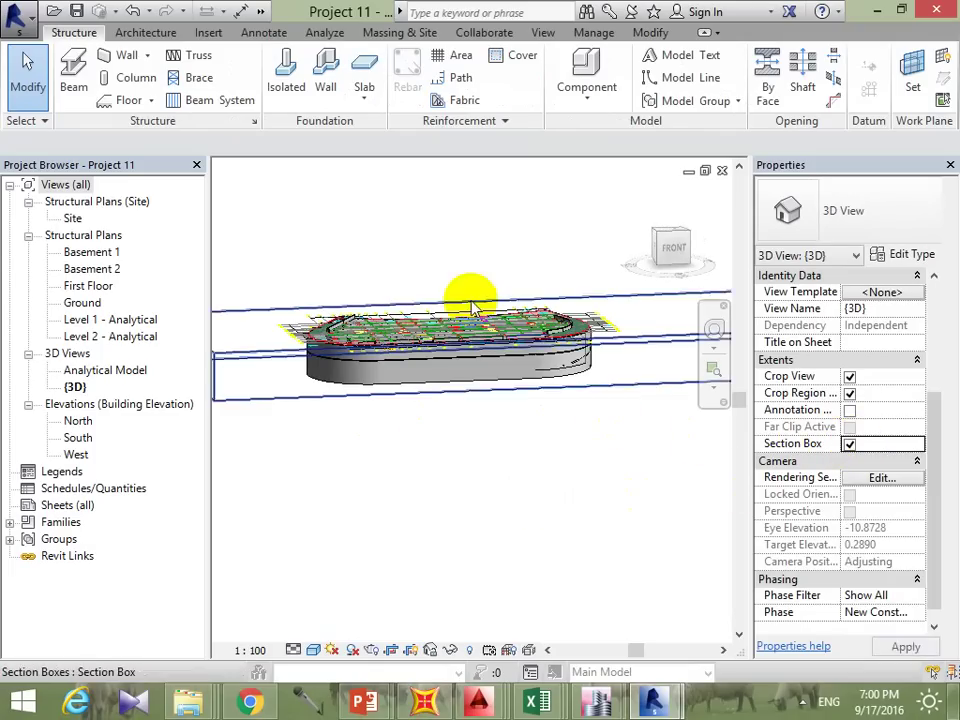
pyautogui.click(615, 336)
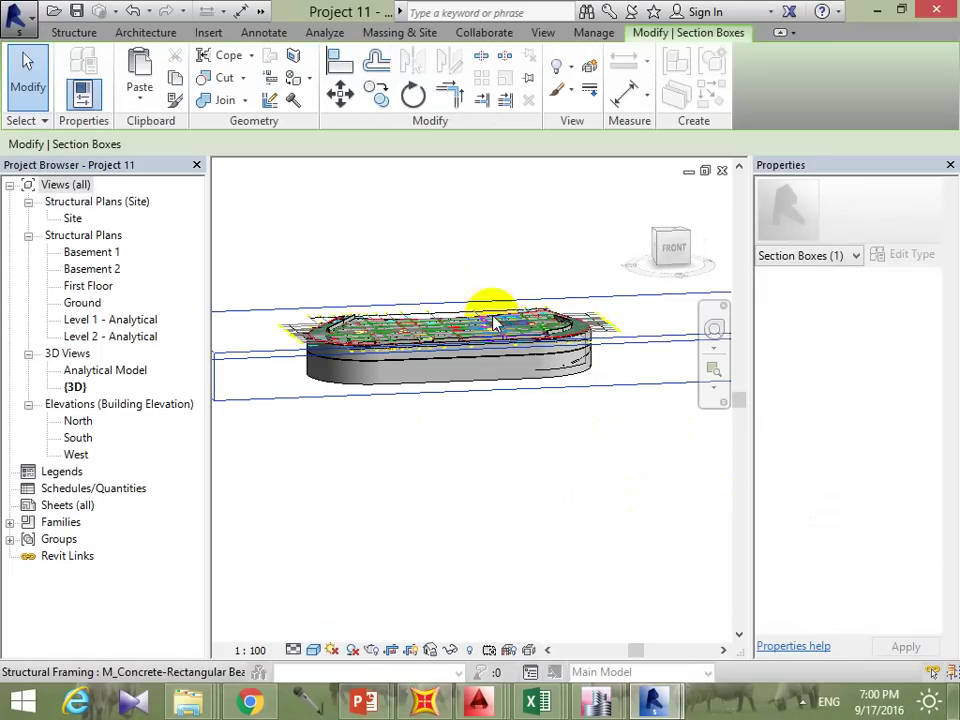
pyautogui.scroll(-3, 657, 344)
pyautogui.click(518, 377)
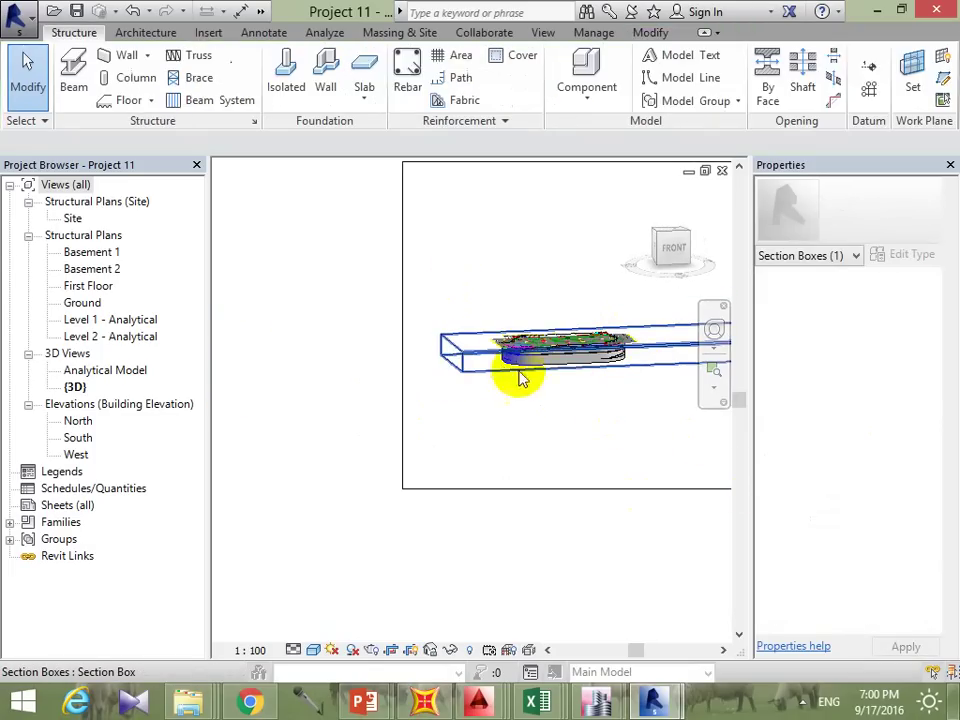
pyautogui.click(482, 349)
pyautogui.moveTo(538, 380); pyautogui.dragTo(369, 414, button='middle')
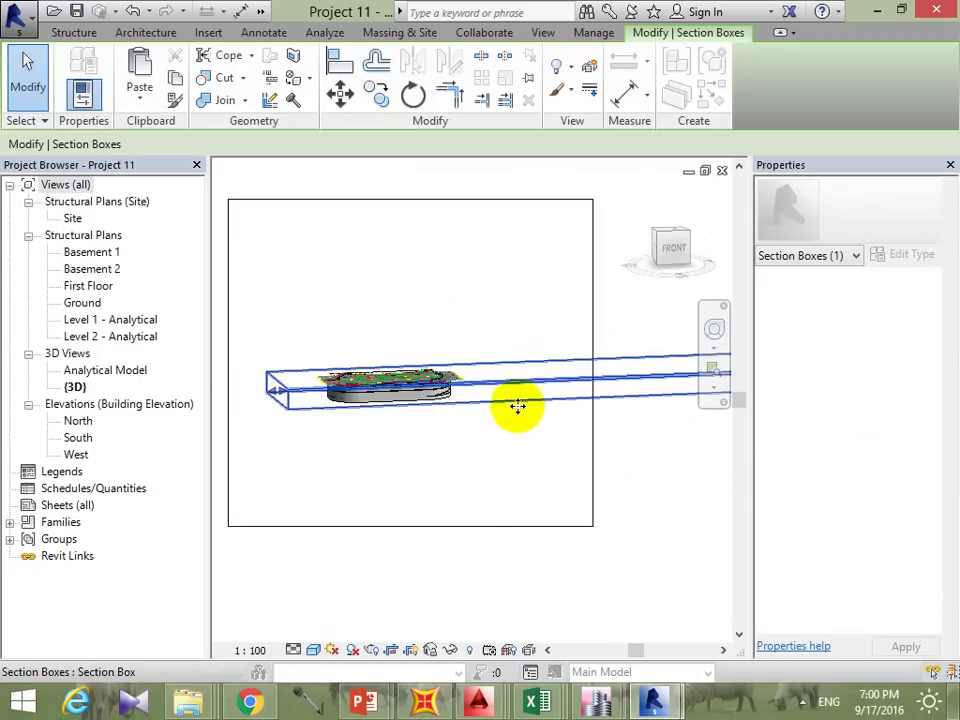
pyautogui.scroll(-2, 544, 407)
pyautogui.scroll(2, 625, 395)
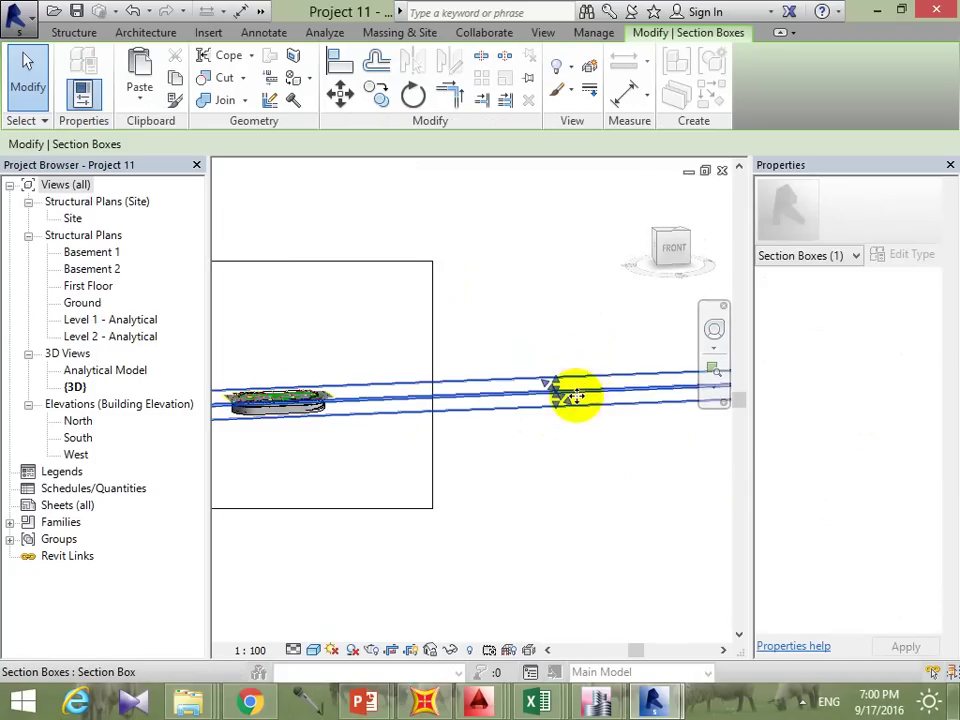
pyautogui.scroll(-1, 575, 397)
pyautogui.scroll(-2, 508, 465)
pyautogui.moveTo(508, 465); pyautogui.dragTo(478, 465, button='middle')
pyautogui.scroll(2, 615, 430)
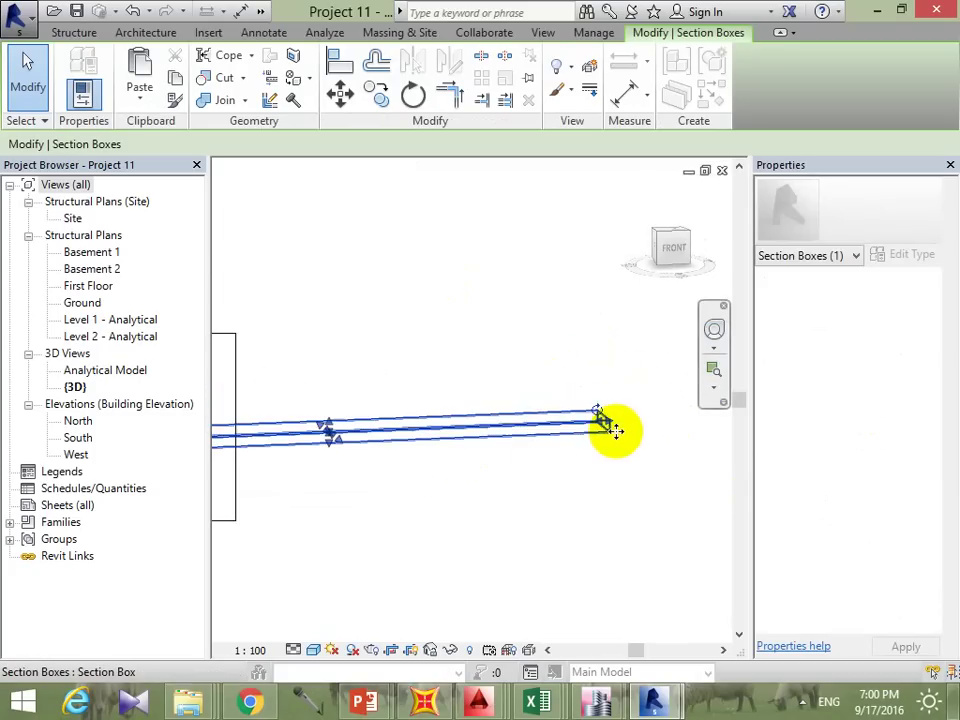
pyautogui.scroll(-1, 407, 443)
pyautogui.moveTo(553, 435)
pyautogui.mouseDown(button='middle')
pyautogui.moveTo(407, 443)
pyautogui.moveTo(675, 435)
pyautogui.moveTo(627, 446)
pyautogui.mouseUp(button='middle')
# Step: Drag the section box faces inward to a thin slice showing one floor level
pyautogui.moveTo(694, 420)
pyautogui.mouseDown()
pyautogui.moveTo(516, 422)
pyautogui.moveTo(664, 432)
pyautogui.moveTo(410, 440)
pyautogui.mouseUp()
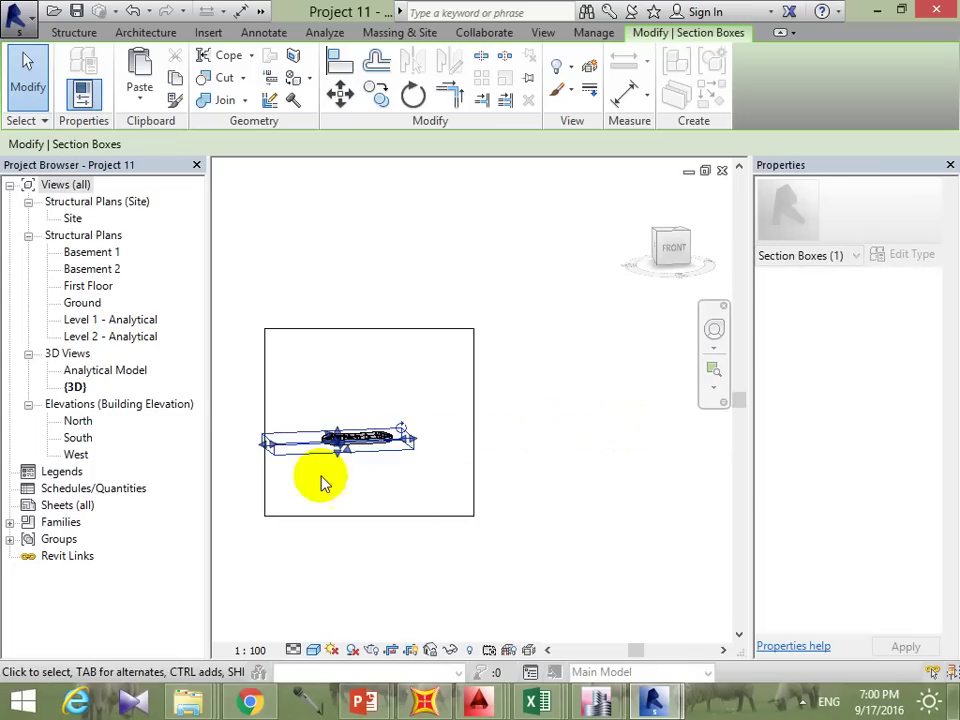
pyautogui.moveTo(275, 450); pyautogui.dragTo(300, 440)
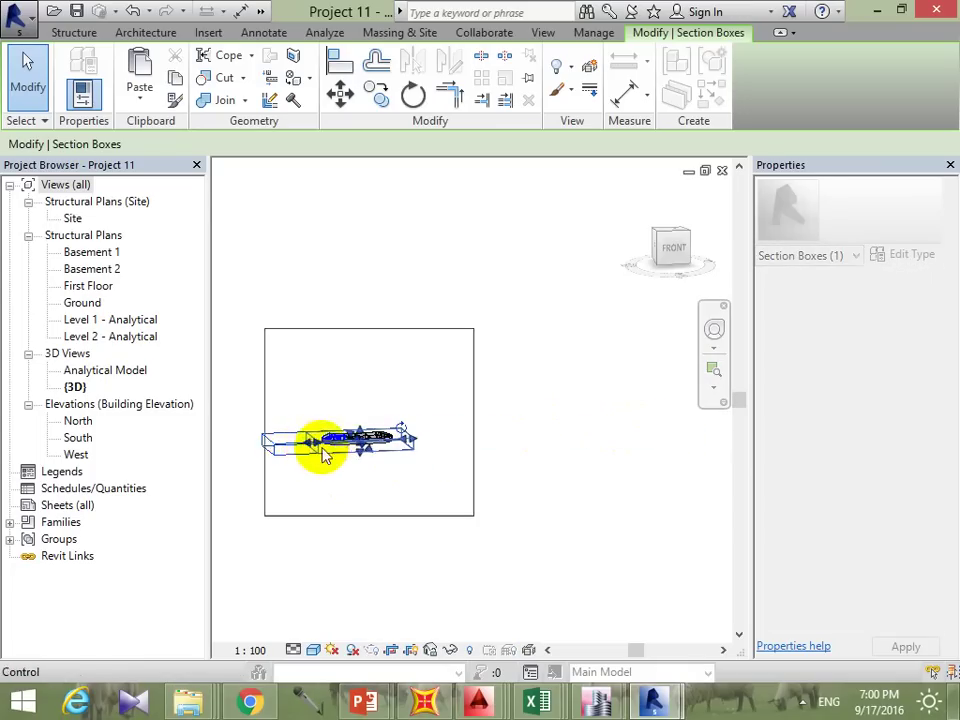
pyautogui.scroll(2, 365, 445)
pyautogui.scroll(2, 350, 418)
pyautogui.moveTo(350, 415)
pyautogui.mouseDown(button='middle')
pyautogui.moveTo(452, 431)
pyautogui.moveTo(557, 465)
pyautogui.moveTo(565, 500)
pyautogui.moveTo(450, 467)
pyautogui.mouseUp(button='middle')
# Step: Orbit to a low view and drag the section box's top grip down through the model
pyautogui.scroll(3, 289, 444)
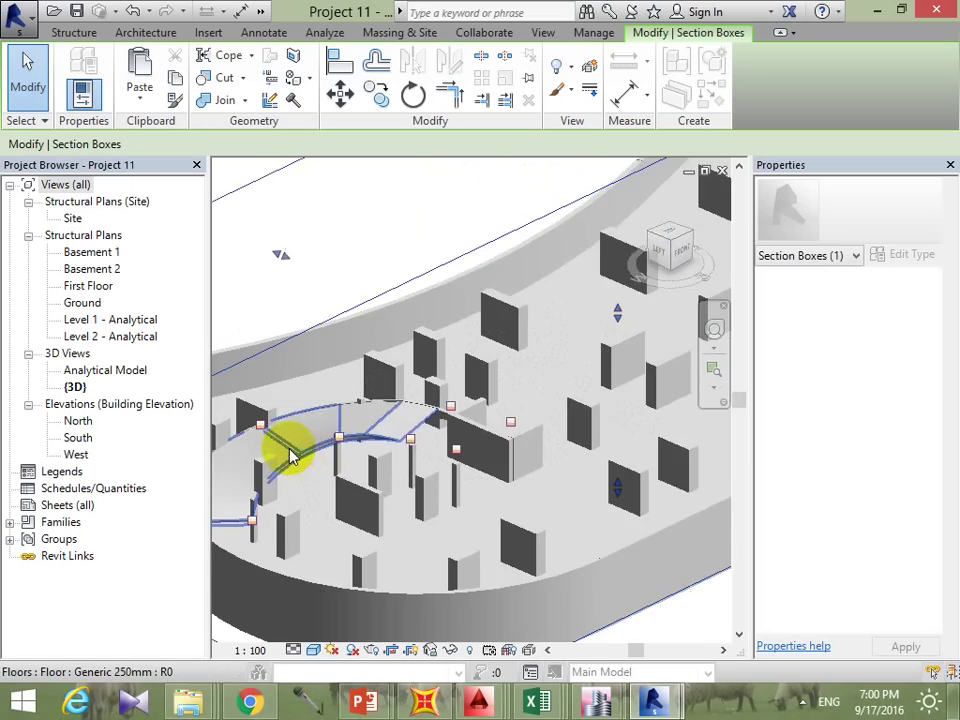
pyautogui.moveTo(289, 444)
pyautogui.mouseDown(button='middle')
pyautogui.moveTo(508, 437)
pyautogui.moveTo(508, 520)
pyautogui.moveTo(446, 555)
pyautogui.moveTo(411, 315)
pyautogui.mouseUp(button='middle')
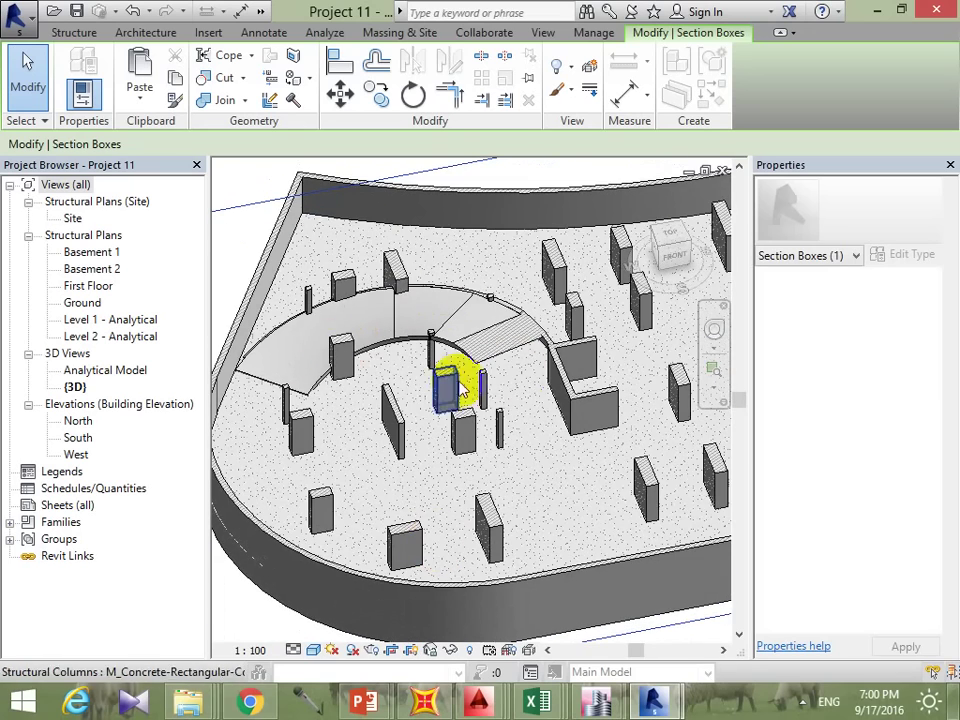
pyautogui.moveTo(450, 392)
pyautogui.mouseDown(button='middle')
pyautogui.moveTo(452, 328)
pyautogui.moveTo(500, 383)
pyautogui.moveTo(476, 343)
pyautogui.moveTo(514, 369)
pyautogui.moveTo(510, 403)
pyautogui.moveTo(540, 290)
pyautogui.mouseUp(button='middle')
pyautogui.moveTo(548, 268)
pyautogui.mouseDown()
pyautogui.moveTo(545, 252)
pyautogui.moveTo(354, 326)
pyautogui.mouseUp()
# Step: Orbit and pan across the cut model to inspect the exposed columns, walls and beams
pyautogui.scroll(3, 428, 274)
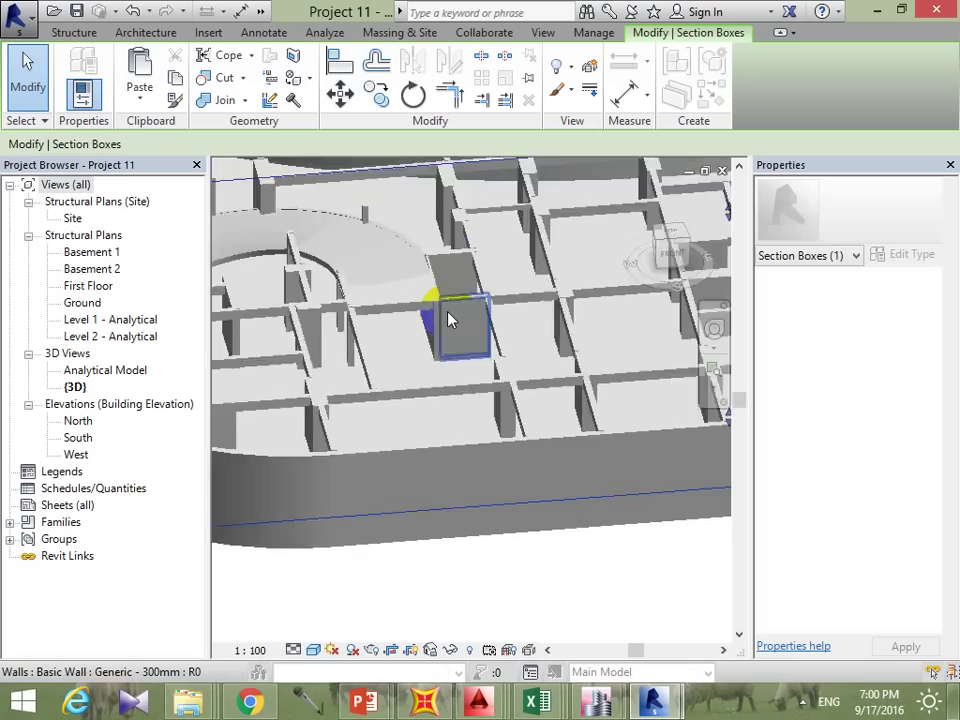
pyautogui.moveTo(450, 317)
pyautogui.mouseDown(button='middle')
pyautogui.moveTo(527, 364)
pyautogui.moveTo(567, 345)
pyautogui.moveTo(596, 381)
pyautogui.mouseUp(button='middle')
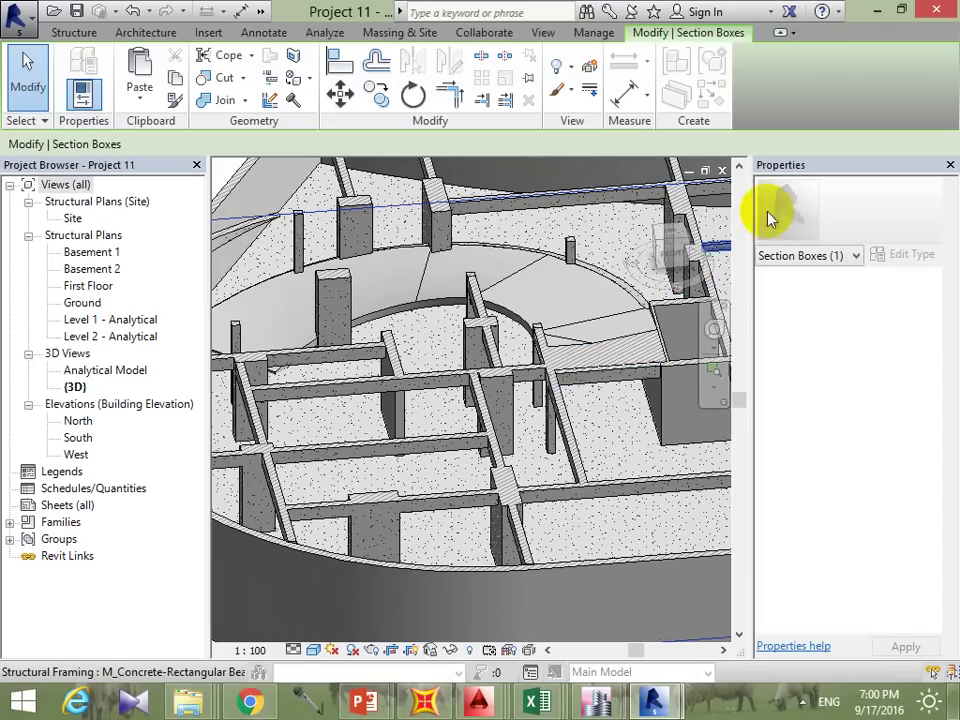
pyautogui.moveTo(499, 253)
pyautogui.mouseDown(button='middle')
pyautogui.moveTo(621, 354)
pyautogui.moveTo(402, 413)
pyautogui.mouseUp(button='middle')
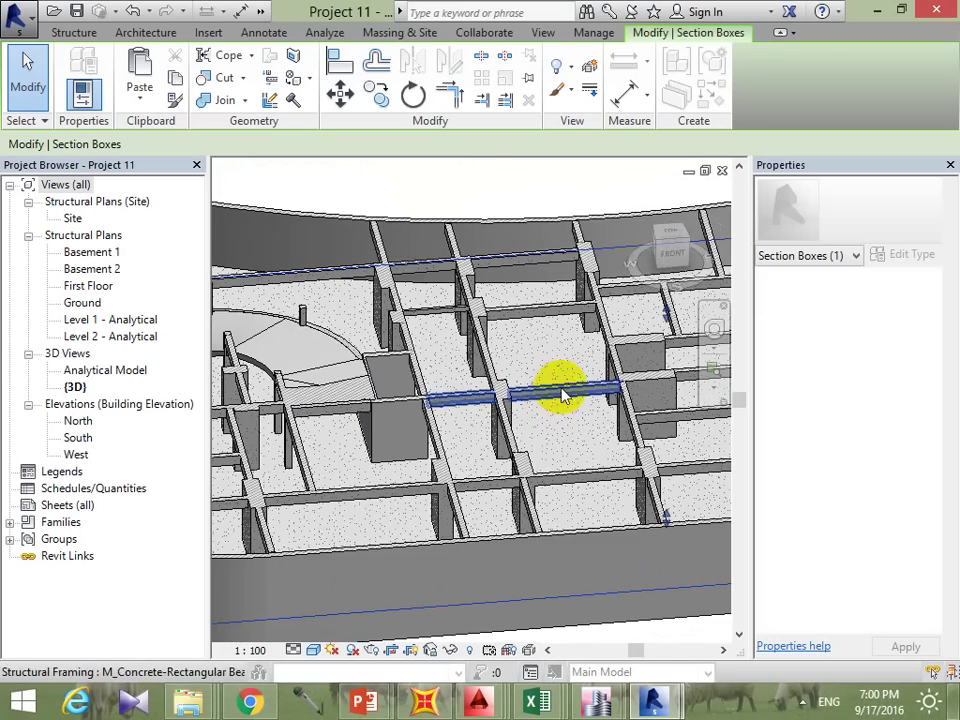
pyautogui.moveTo(531, 289)
pyautogui.mouseDown(button='middle')
pyautogui.moveTo(551, 364)
pyautogui.moveTo(428, 378)
pyautogui.mouseUp(button='middle')
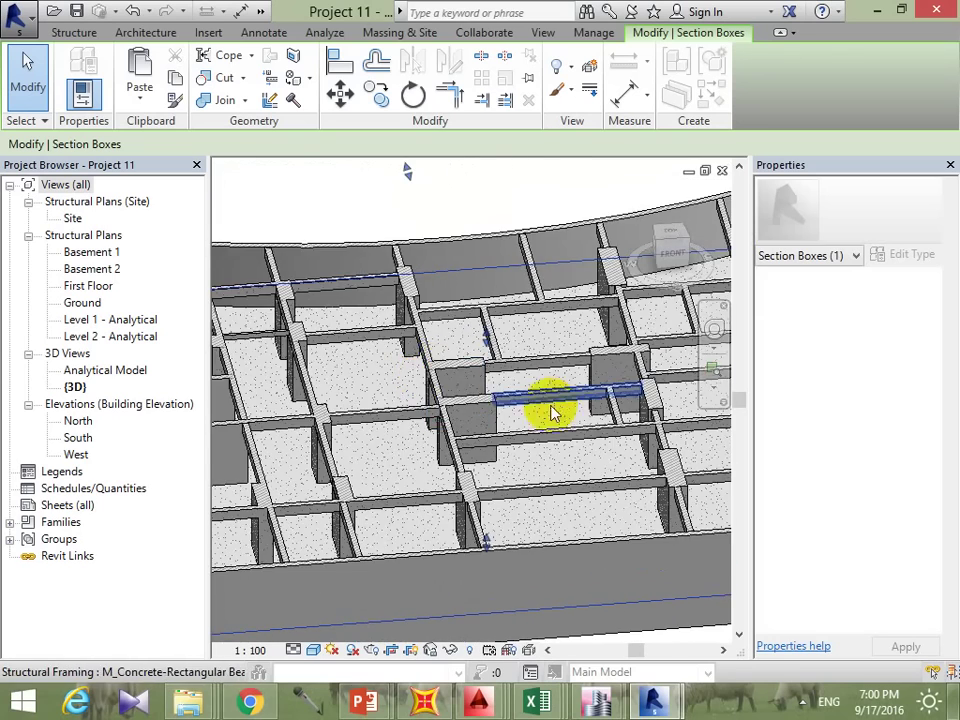
pyautogui.moveTo(551, 411)
pyautogui.mouseDown(button='middle')
pyautogui.moveTo(407, 392)
pyautogui.moveTo(546, 418)
pyautogui.moveTo(444, 426)
pyautogui.moveTo(566, 500)
pyautogui.moveTo(597, 440)
pyautogui.mouseUp(button='middle')
pyautogui.scroll(-3, 444, 426)
# Step: Zoom out to the whole section-cut oval floor, then show the taskbar's hidden icons
pyautogui.scroll(-3, 597, 440)
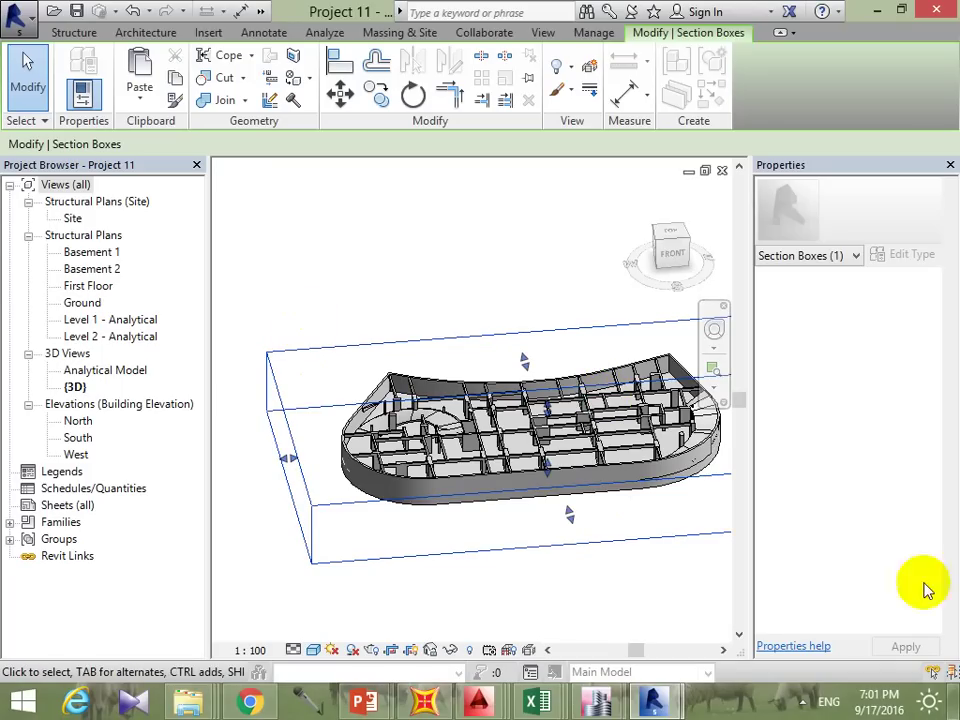
pyautogui.click(805, 703)
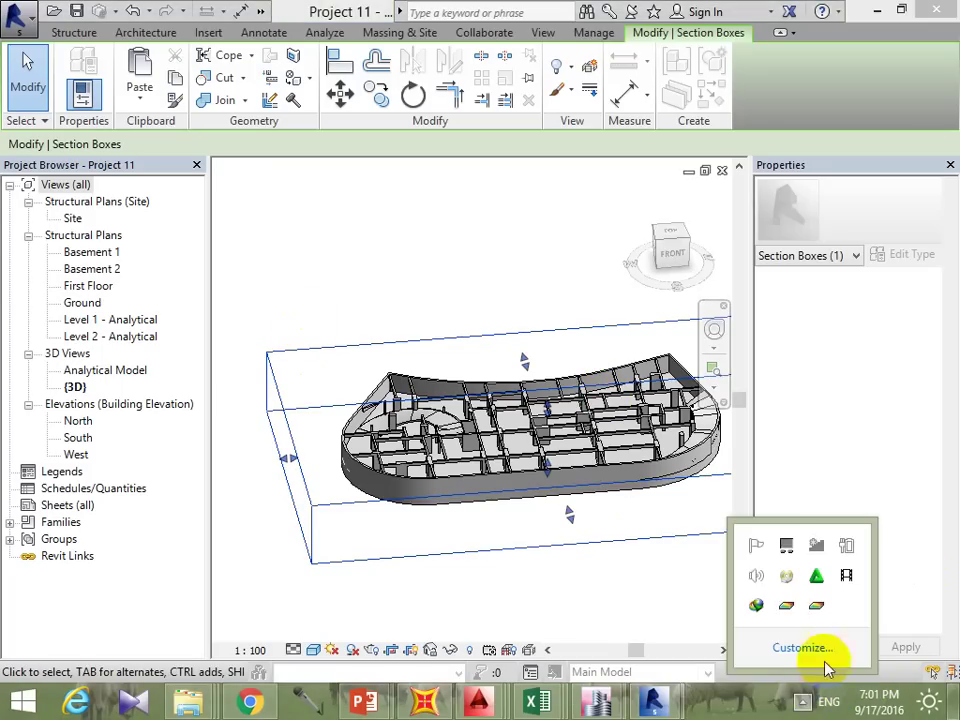